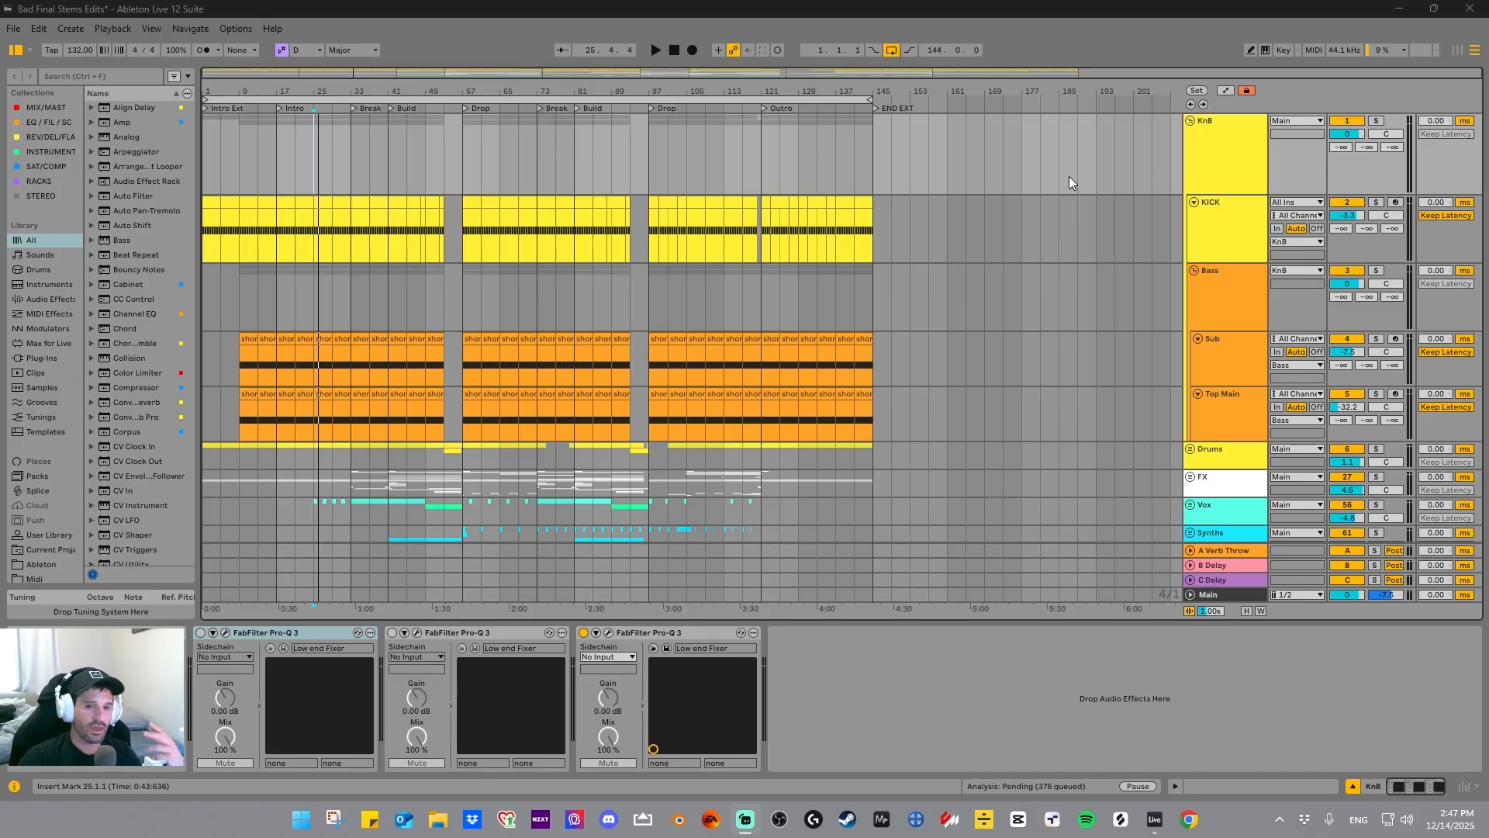
- Play the full arrangement from bar 25 to hear the track
click(310, 179)
key(space)
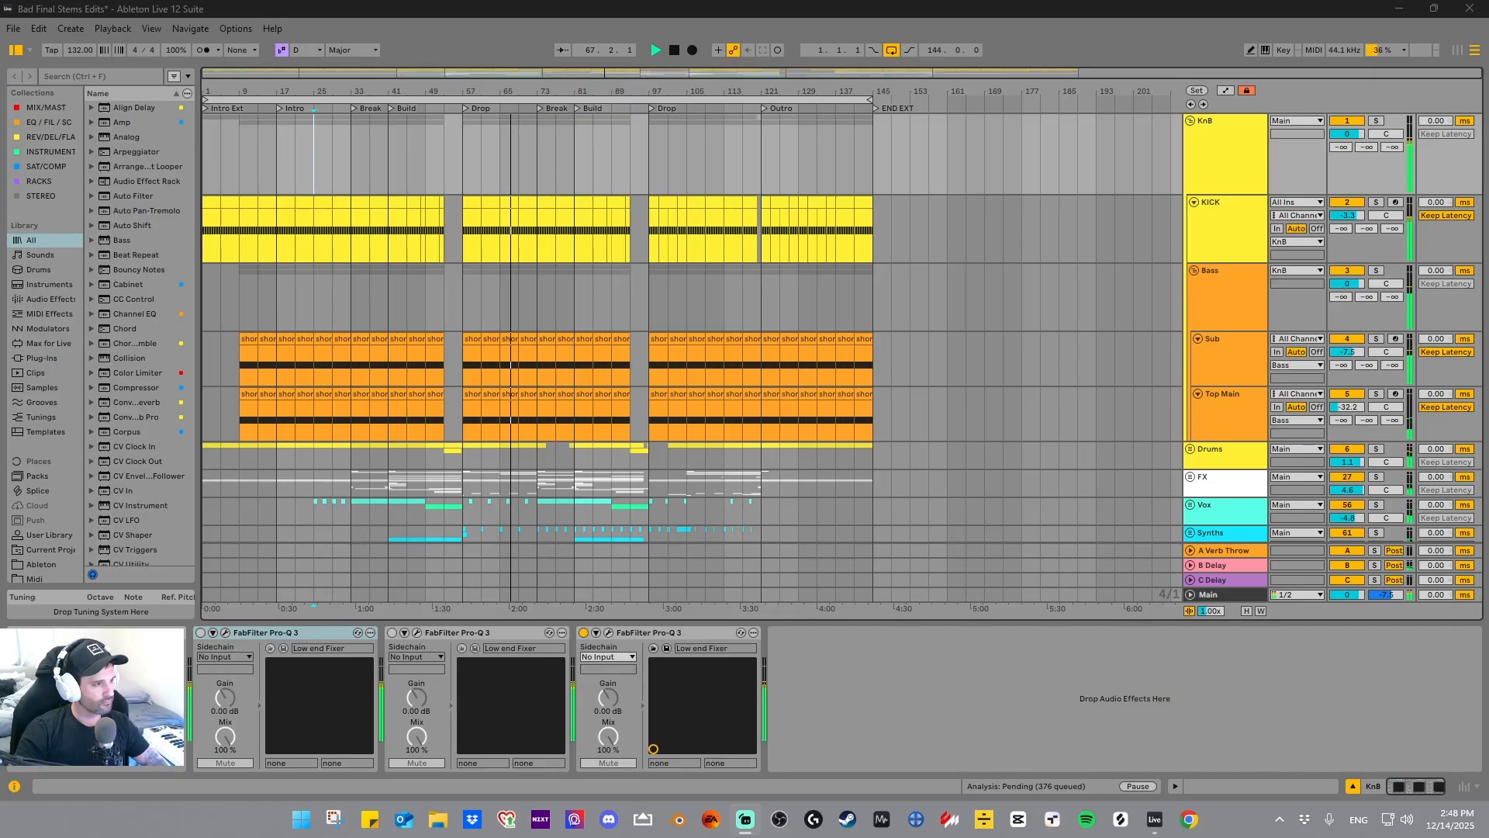
click(1324, 718)
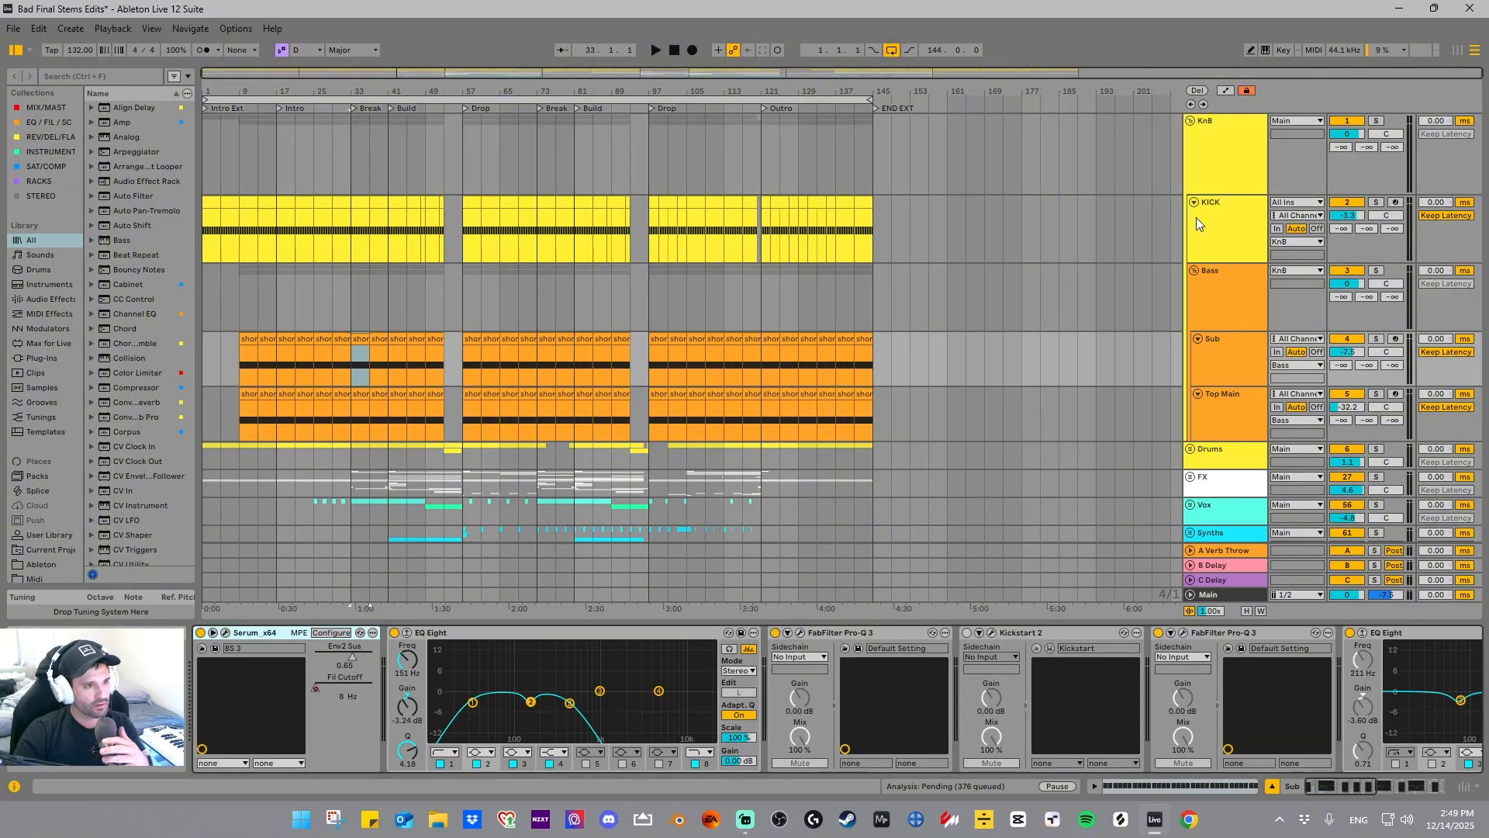
- Open the third FabFilter Pro-Q 3 on the KnB group, examine its Low end Fixer bands, and close it
click(1207, 160)
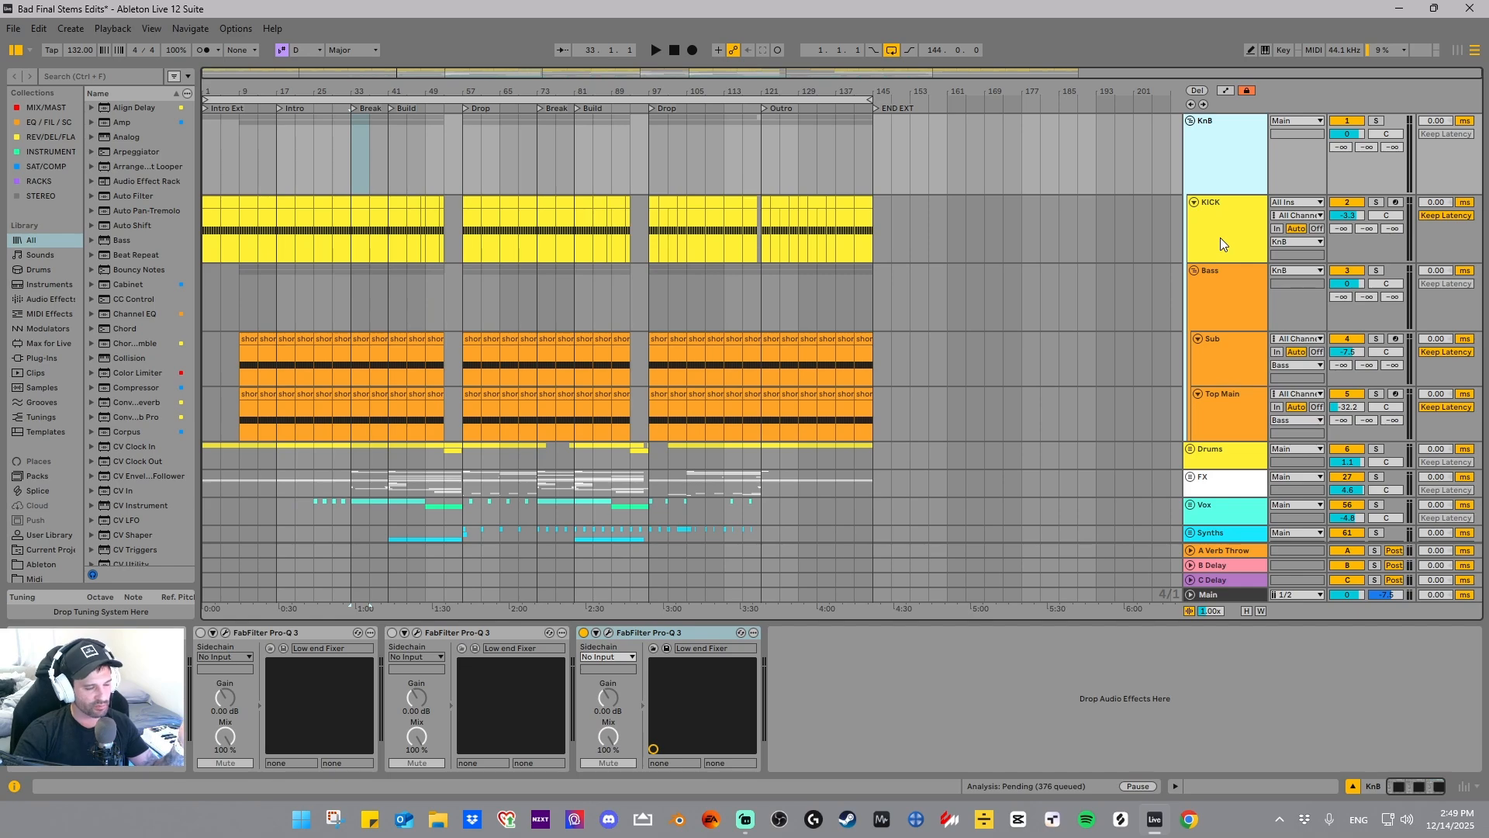
click(610, 633)
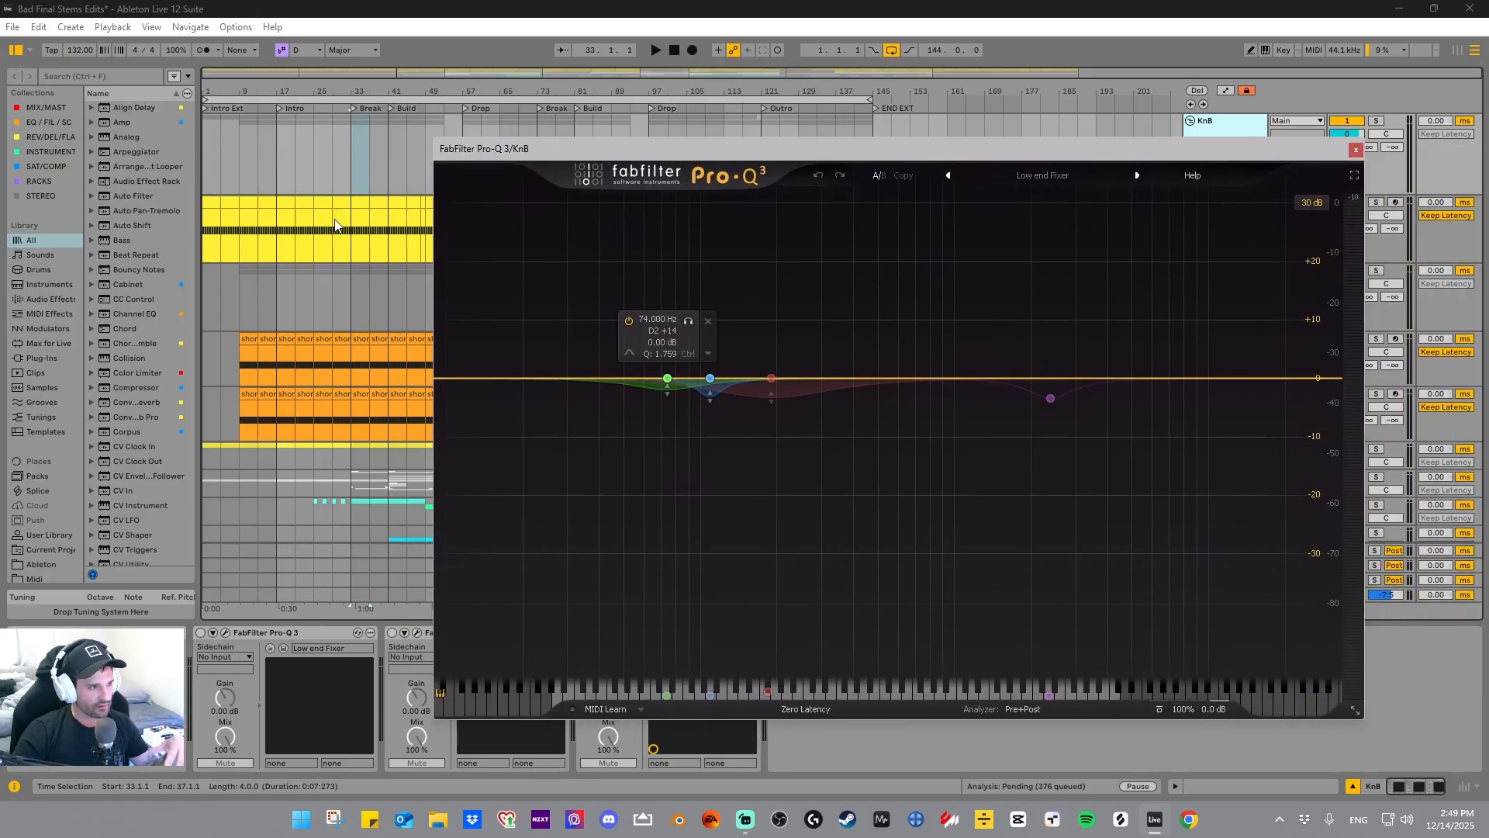
click(719, 378)
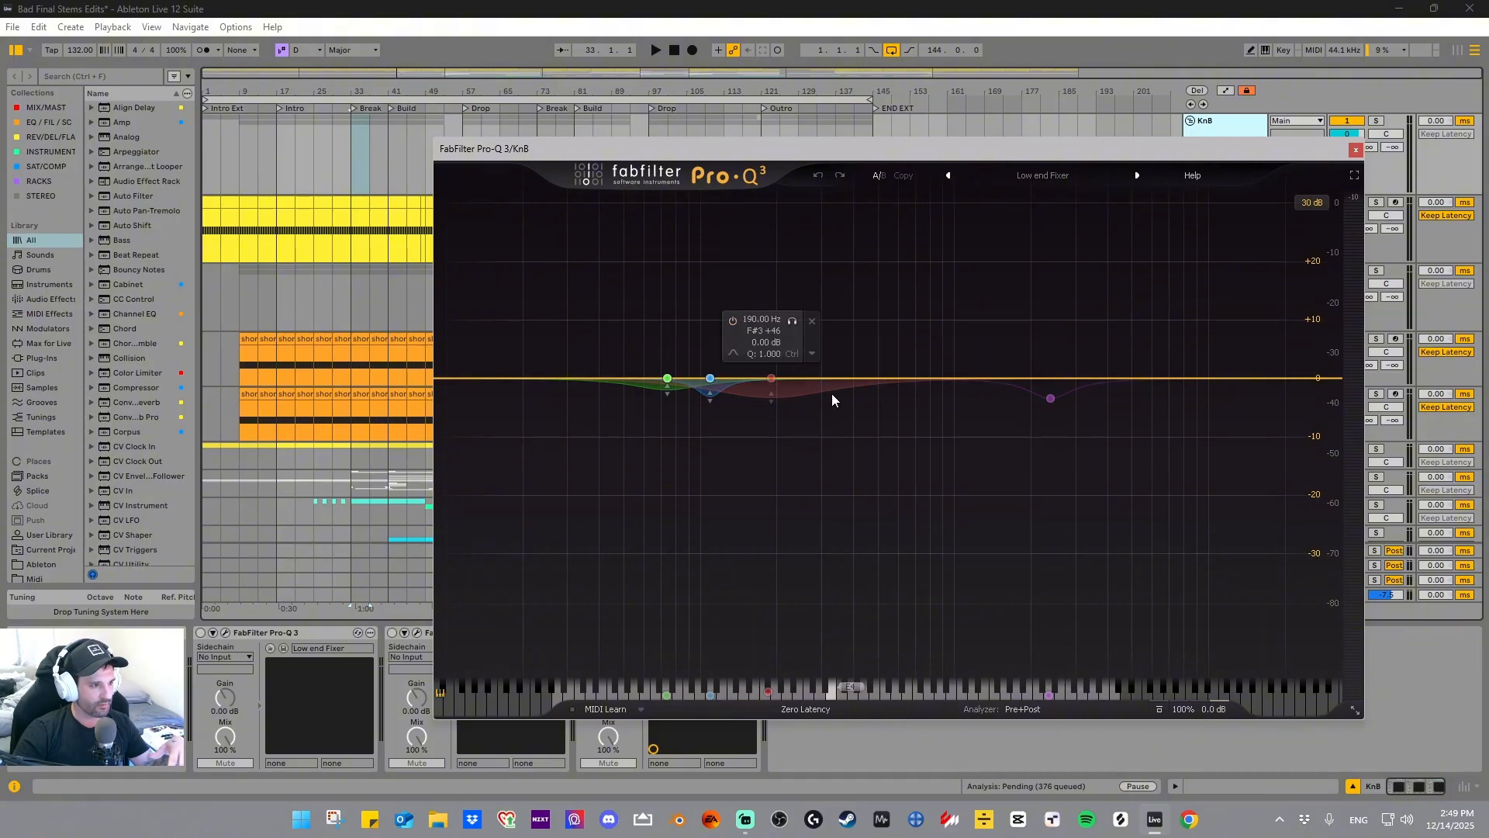
drag(1140, 465, 764, 307)
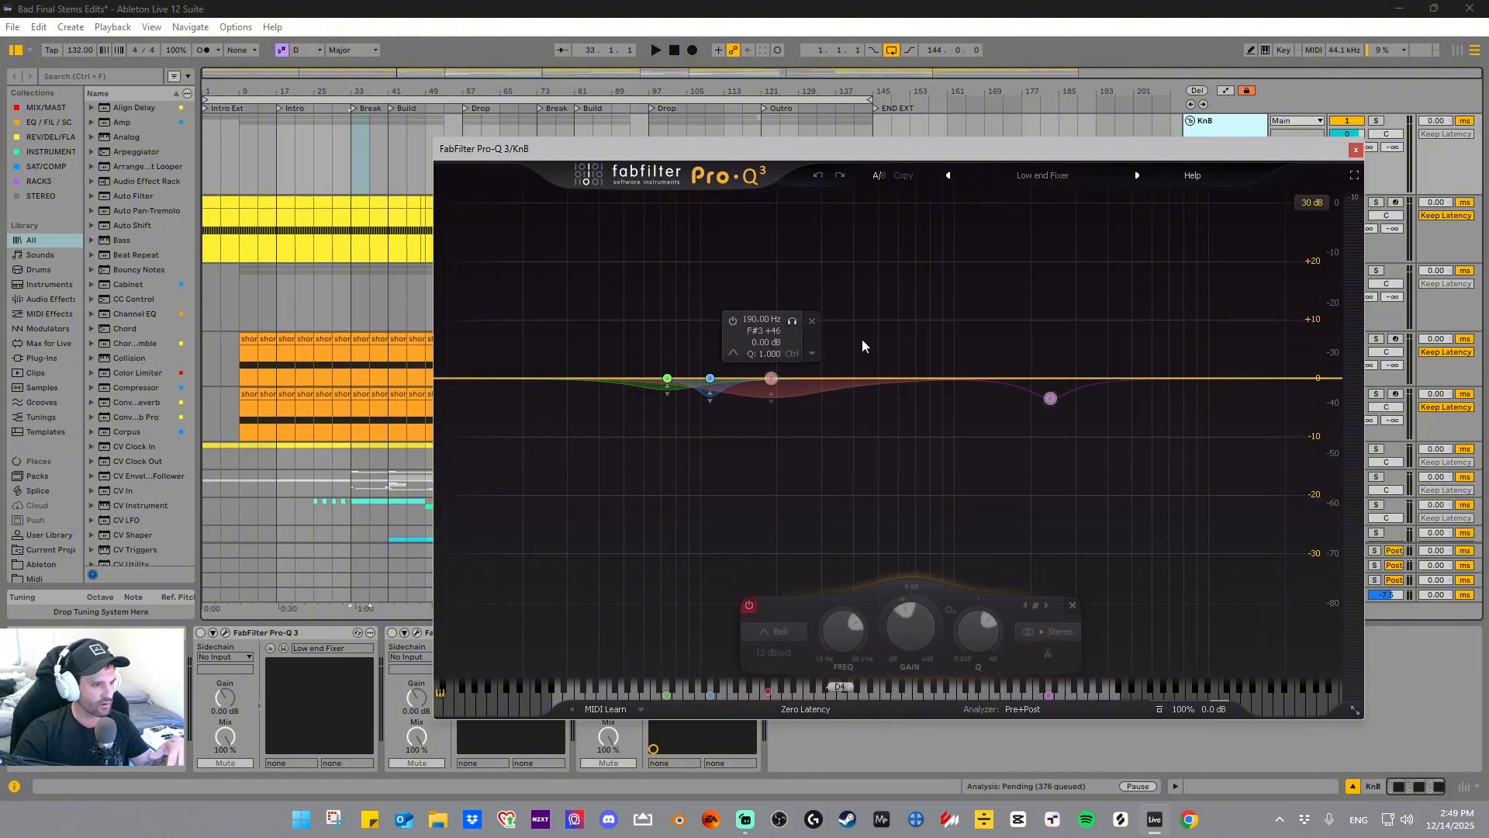
click(586, 360)
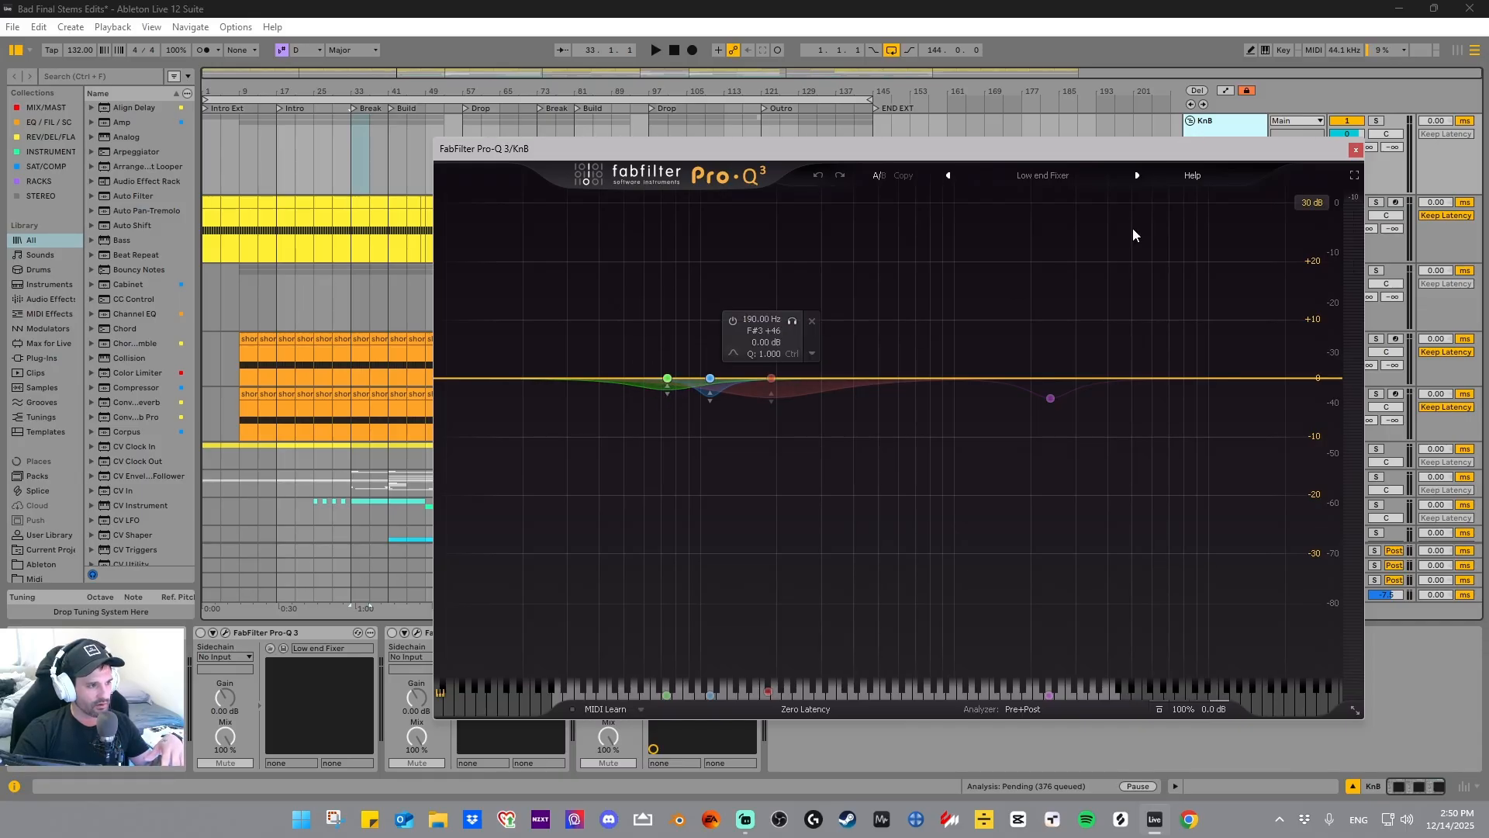
click(1355, 148)
- Select the KICK track and look through its device chain from the kick sample to the later EQs
click(1247, 216)
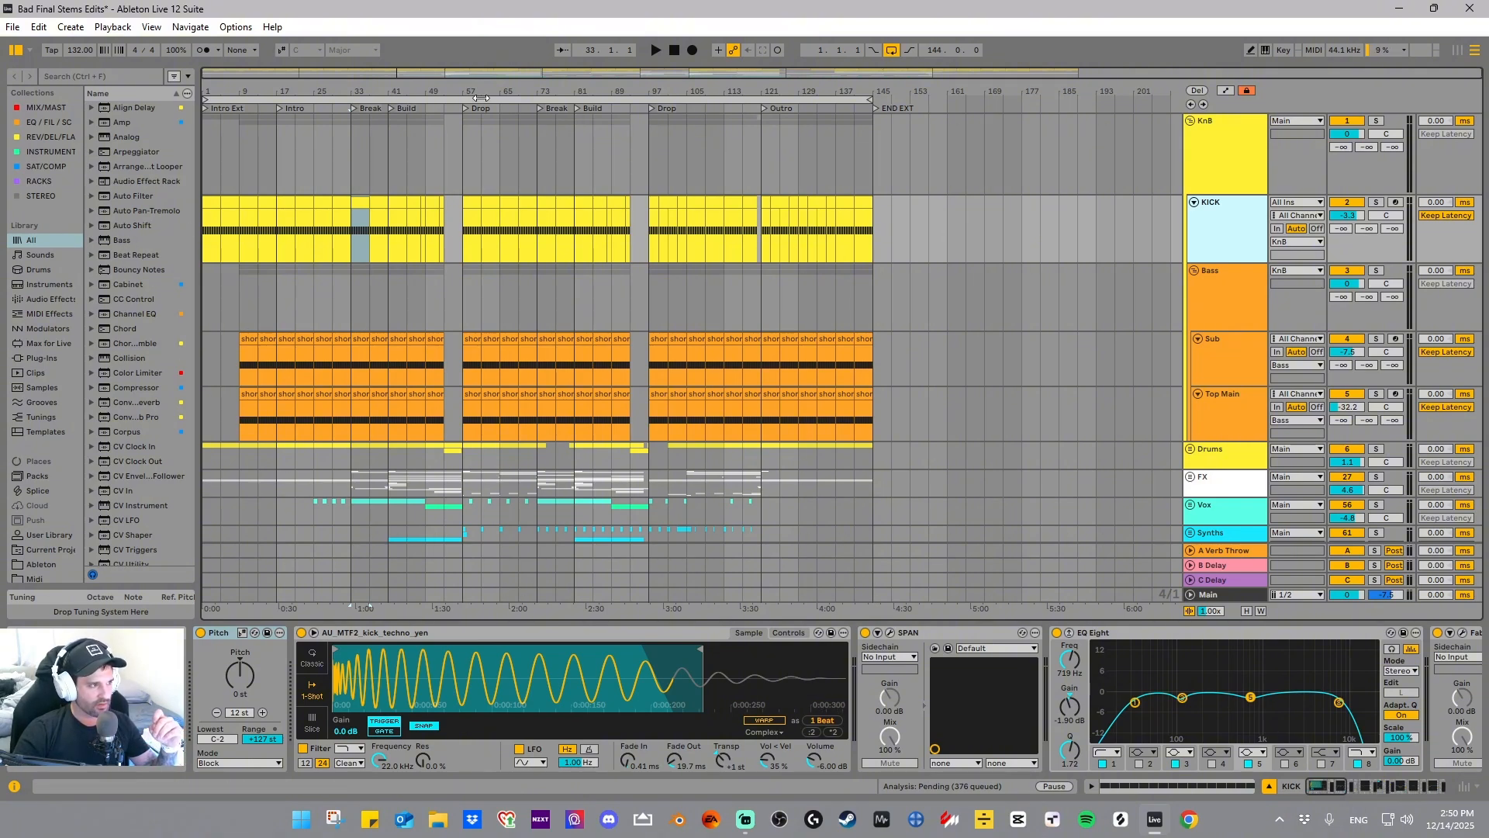
drag(425, 91, 425, 128)
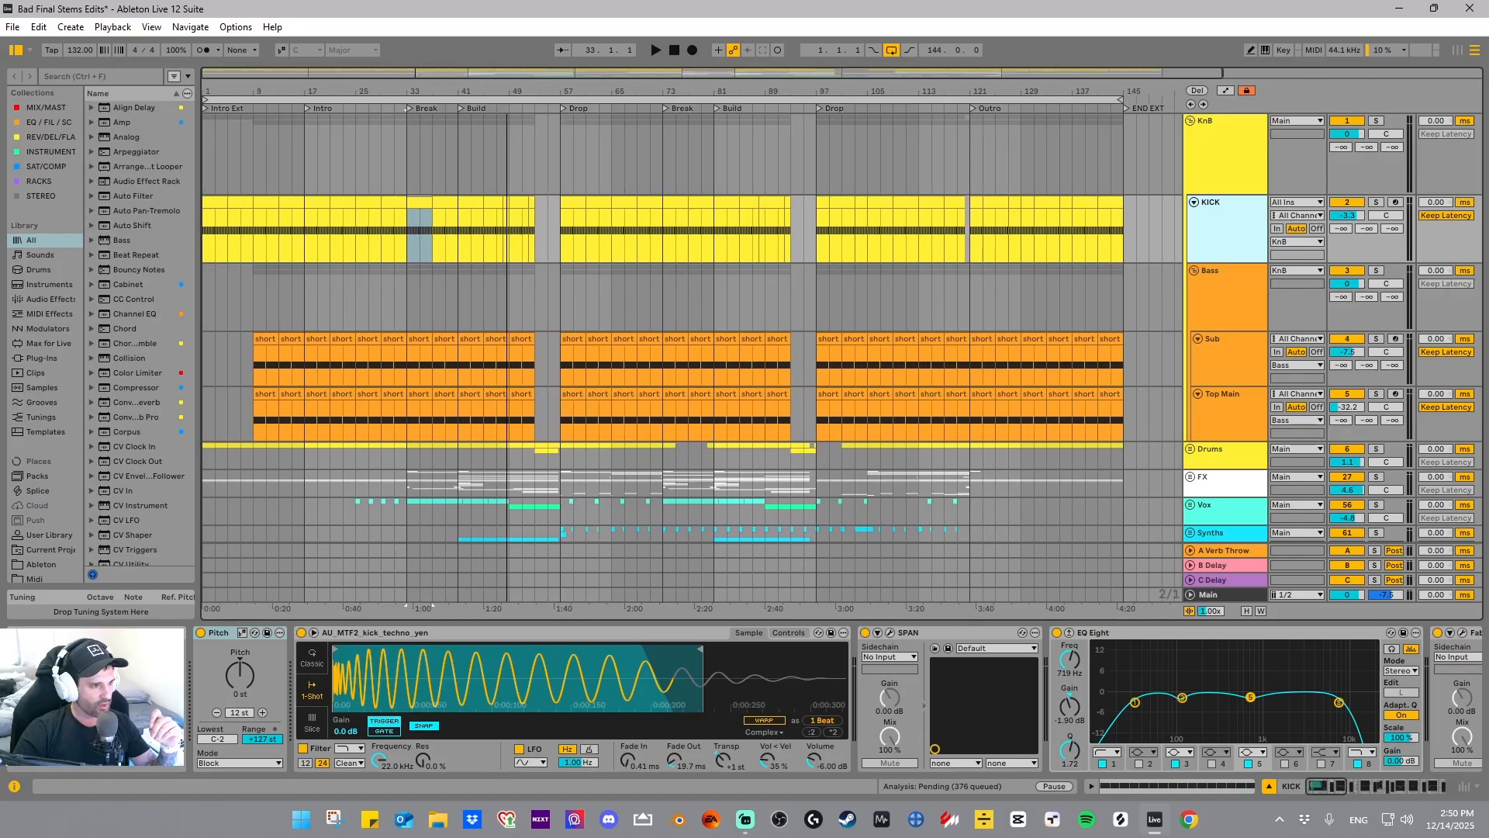
mouse_move(507, 92)
mouse_down()
mouse_move(524, 100)
mouse_move(516, 77)
mouse_up()
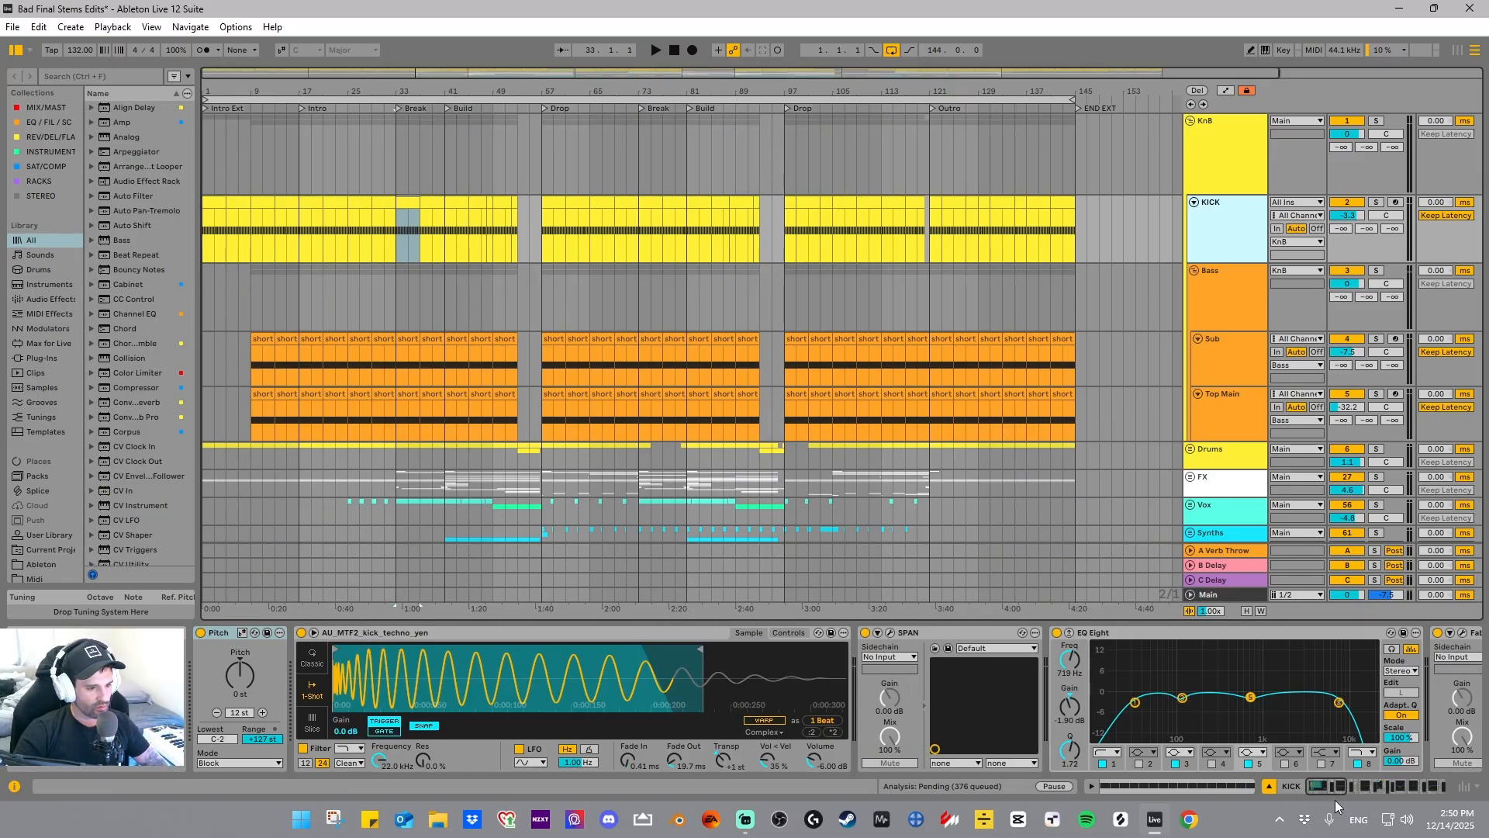
drag(1336, 787, 1347, 787)
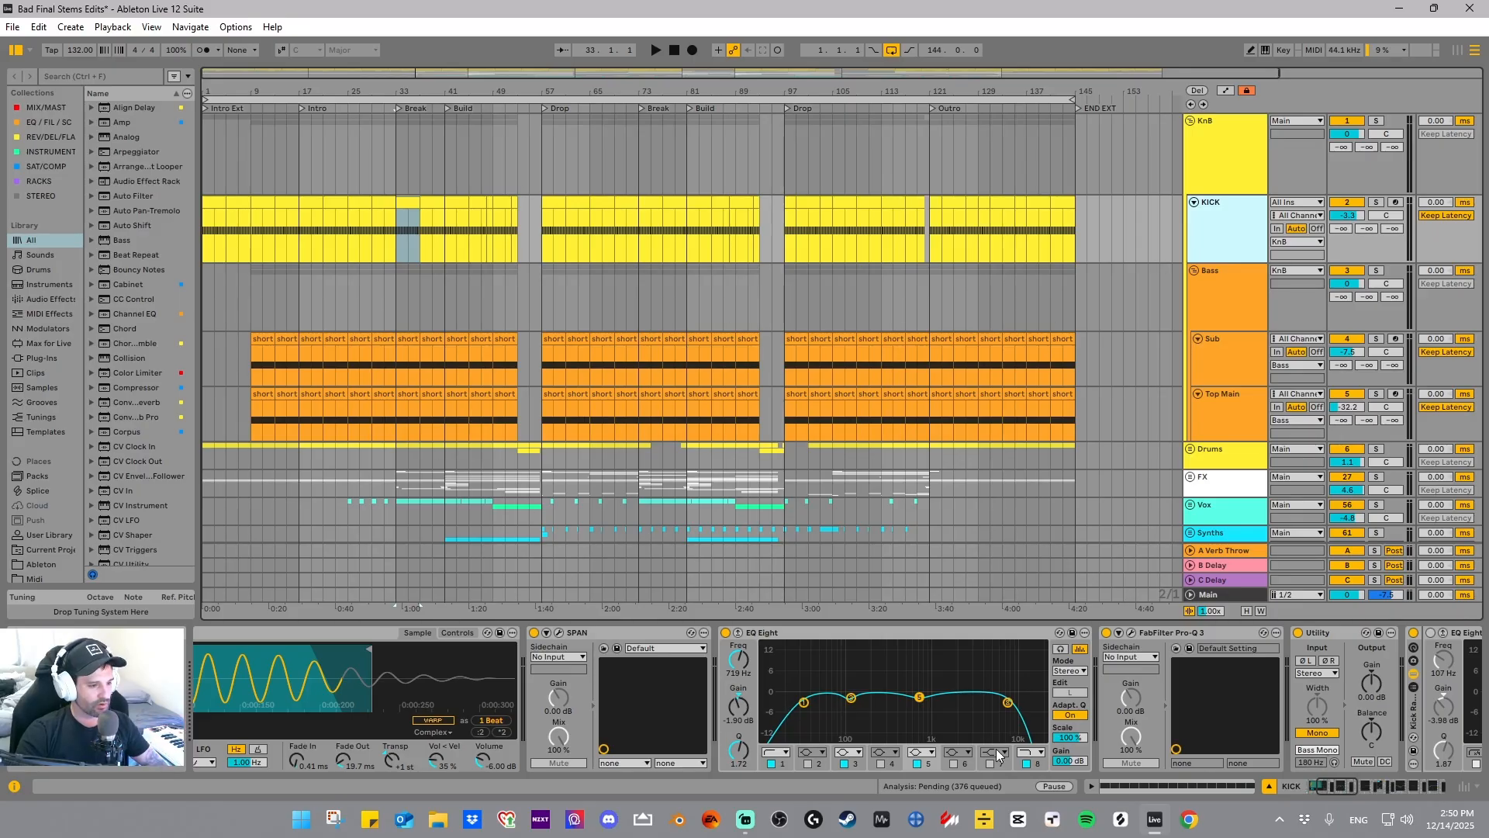
drag(1314, 776, 1396, 782)
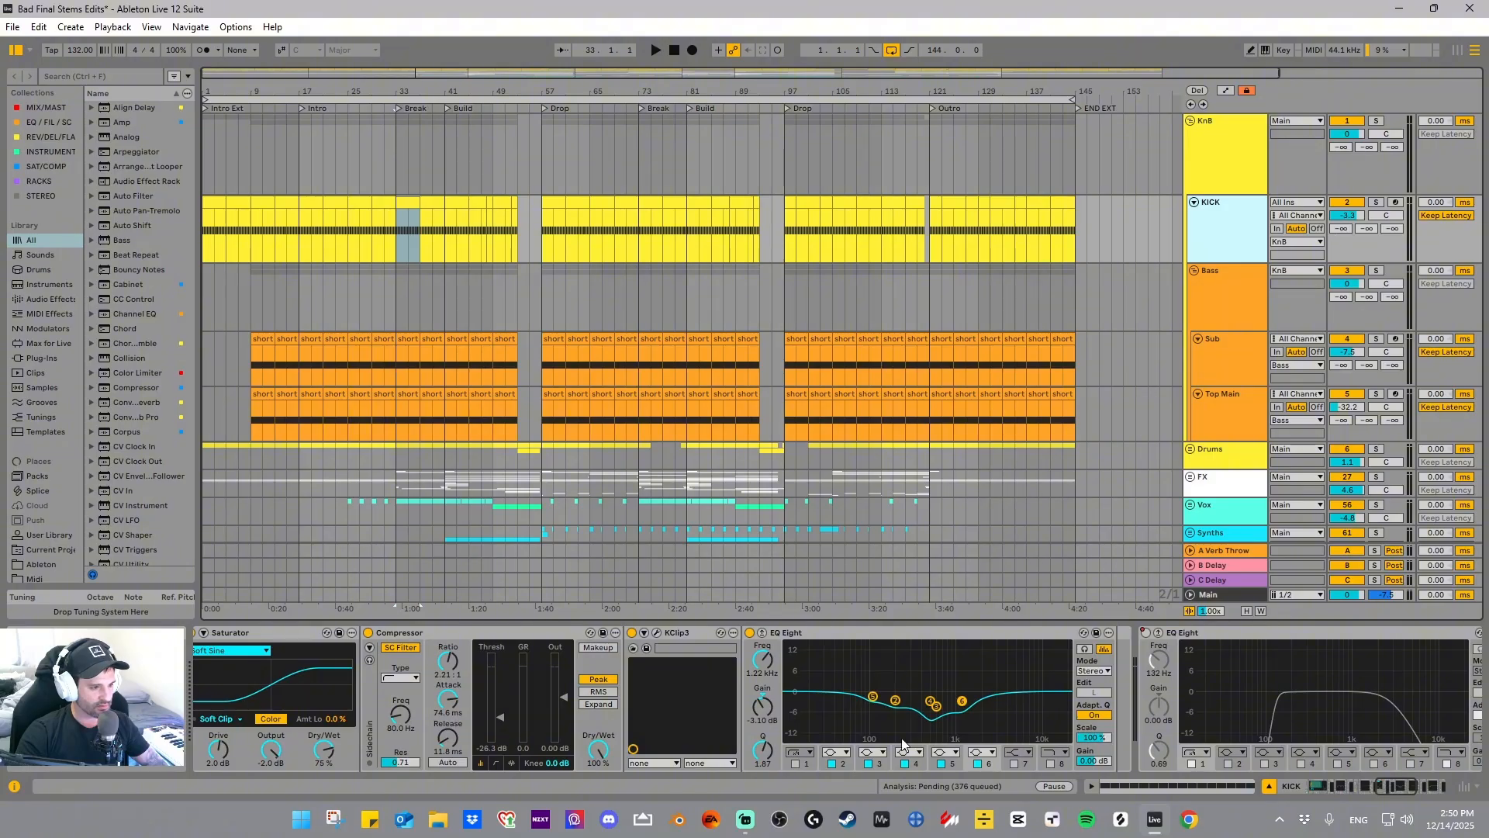
- Examine bands 3 and 1 of the first EQ Eight in the KICK chain, including band 1's filter type options
click(1318, 786)
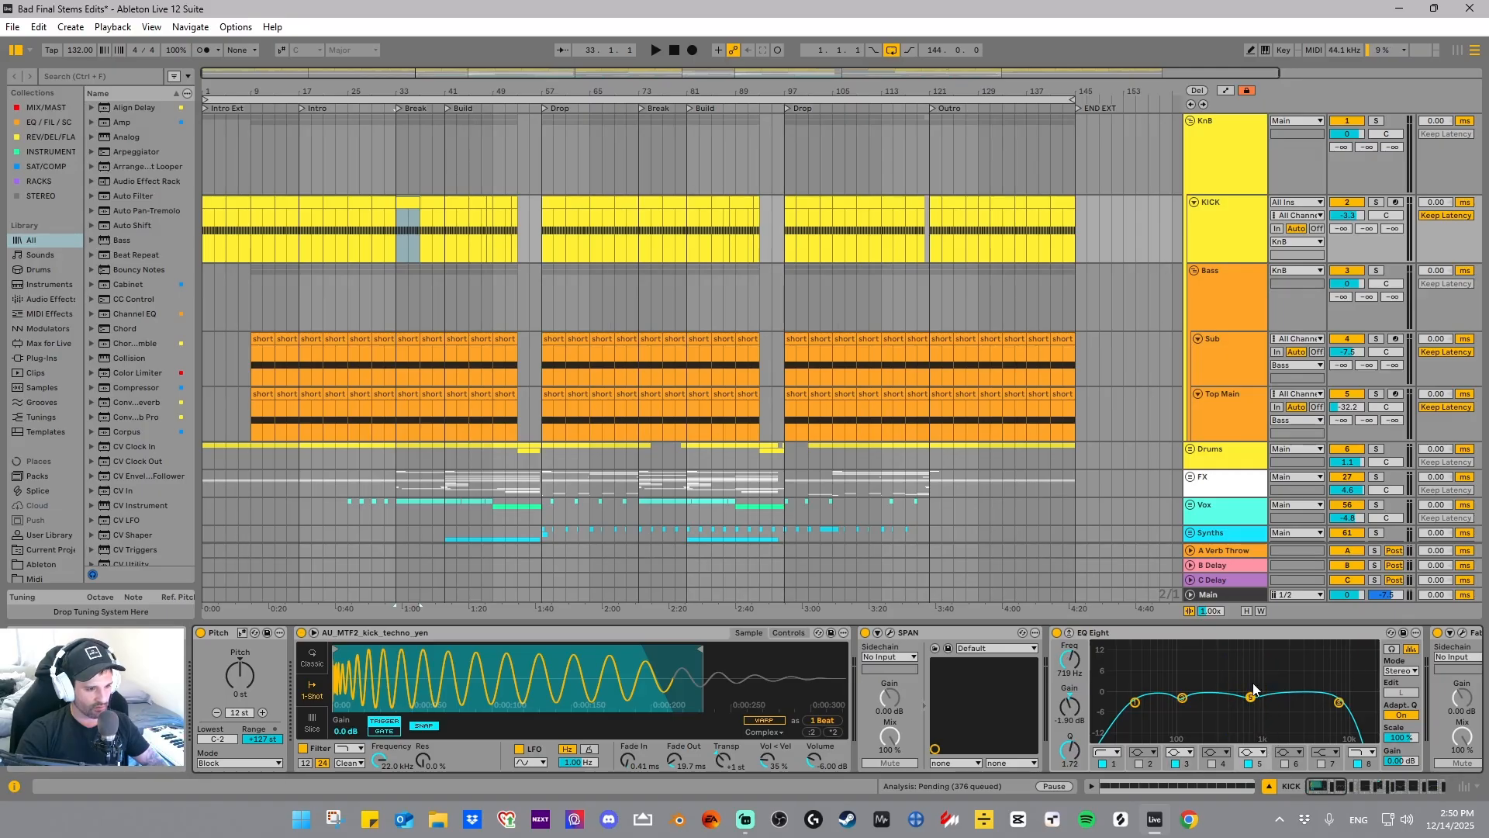
click(1161, 738)
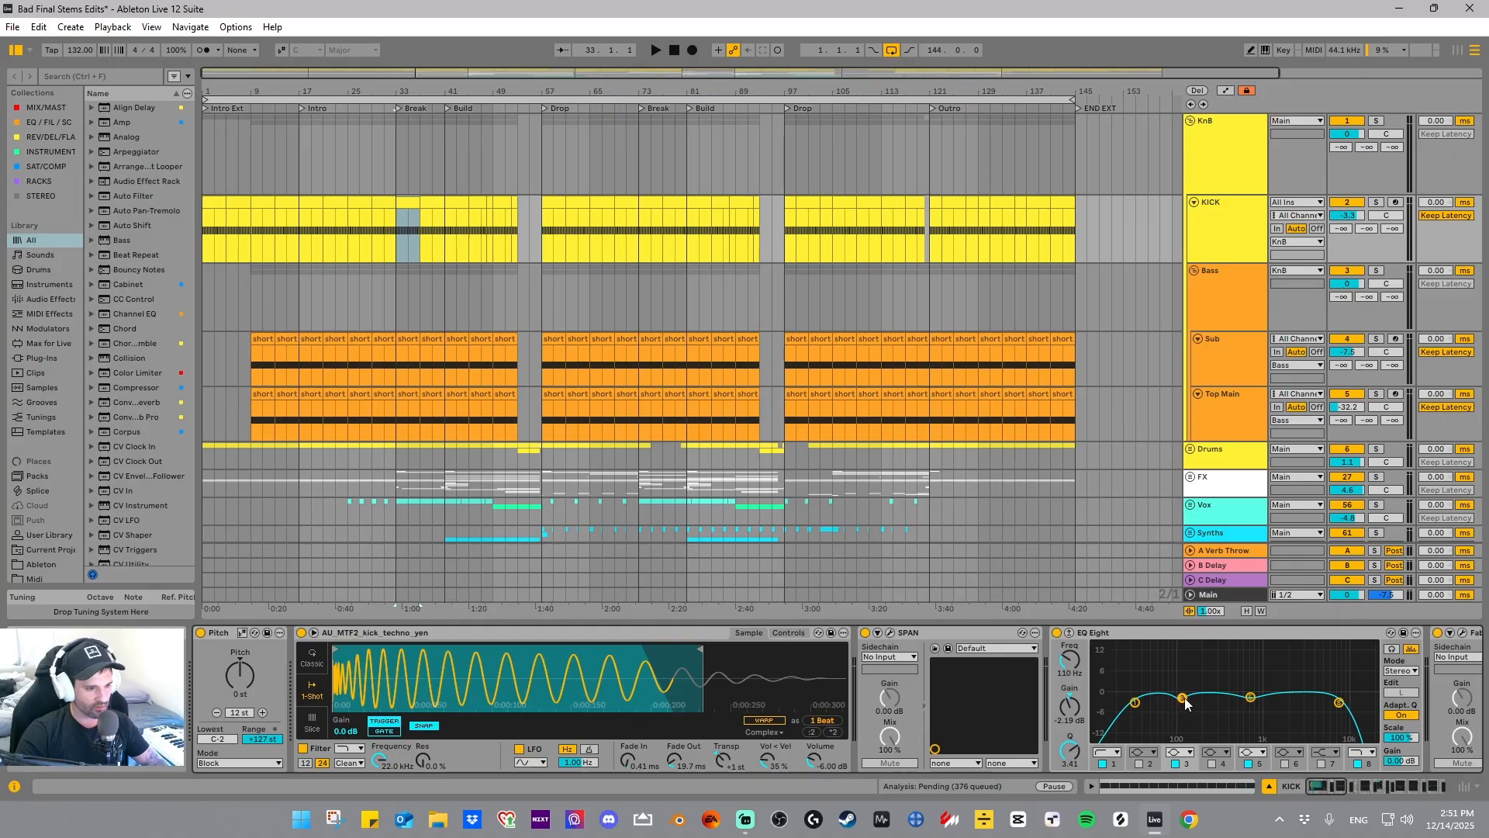
drag(1333, 790, 1356, 801)
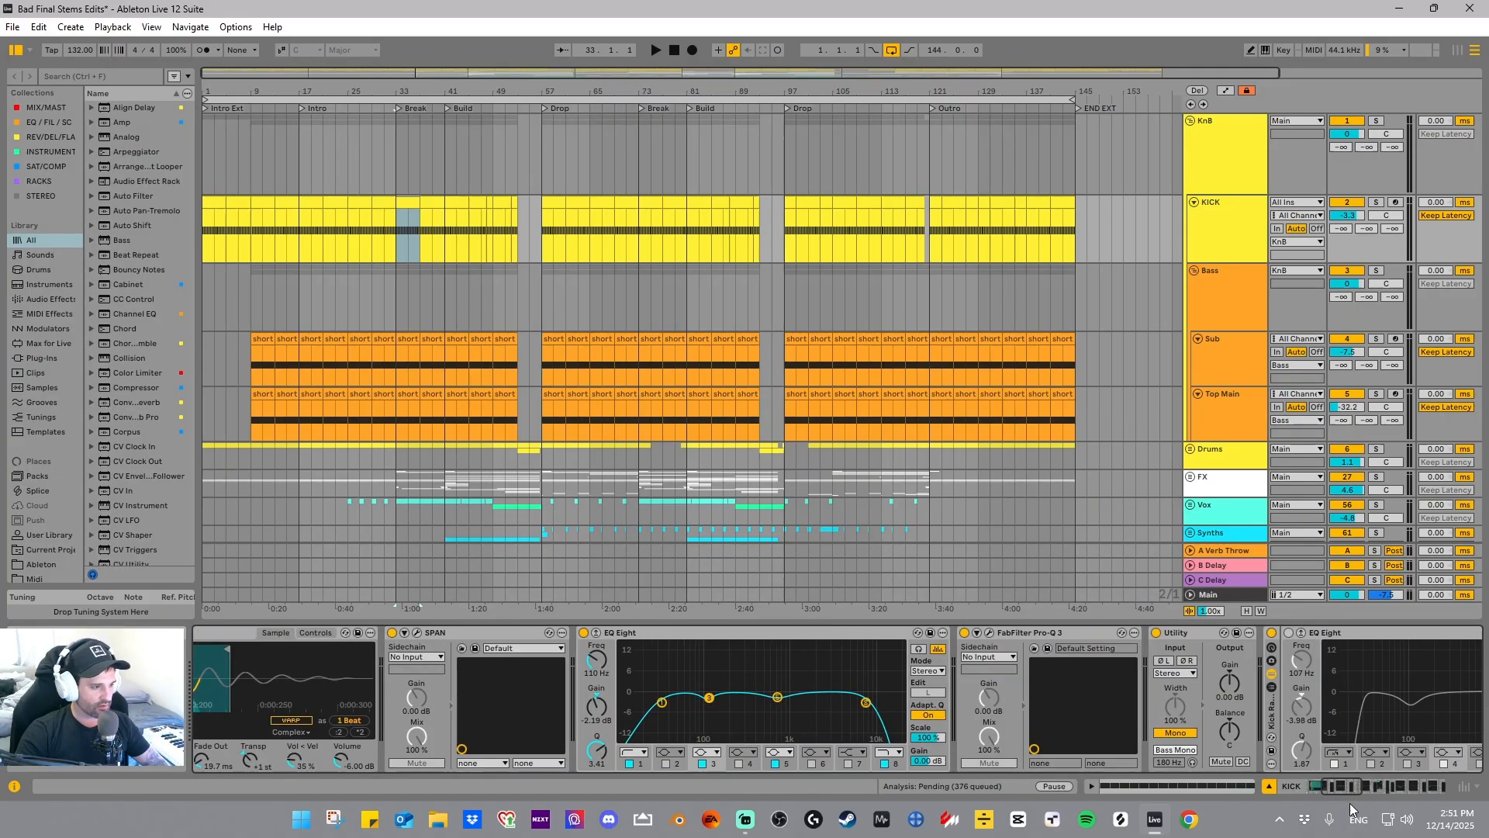
click(662, 702)
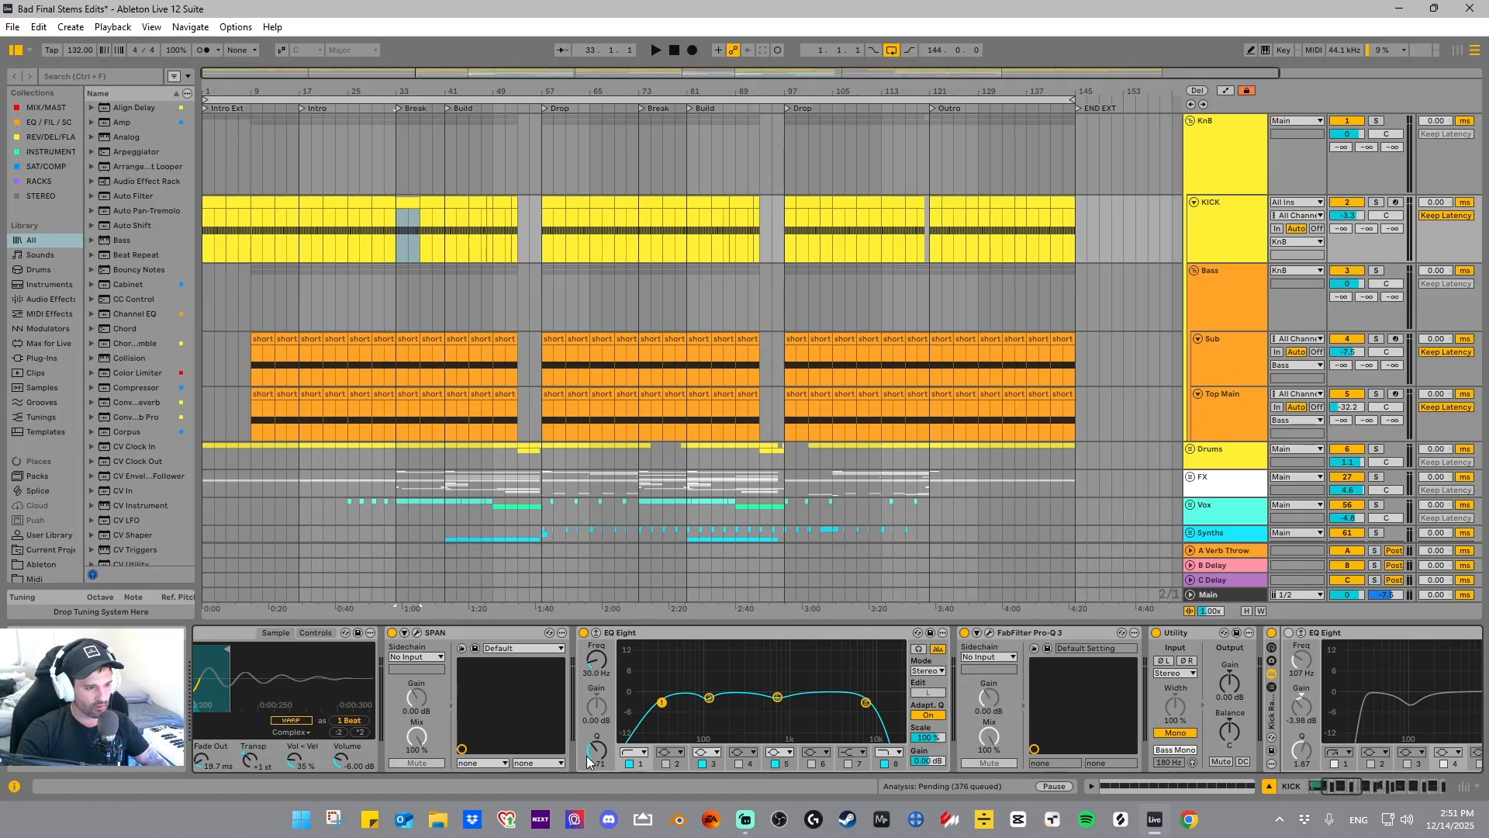
click(644, 752)
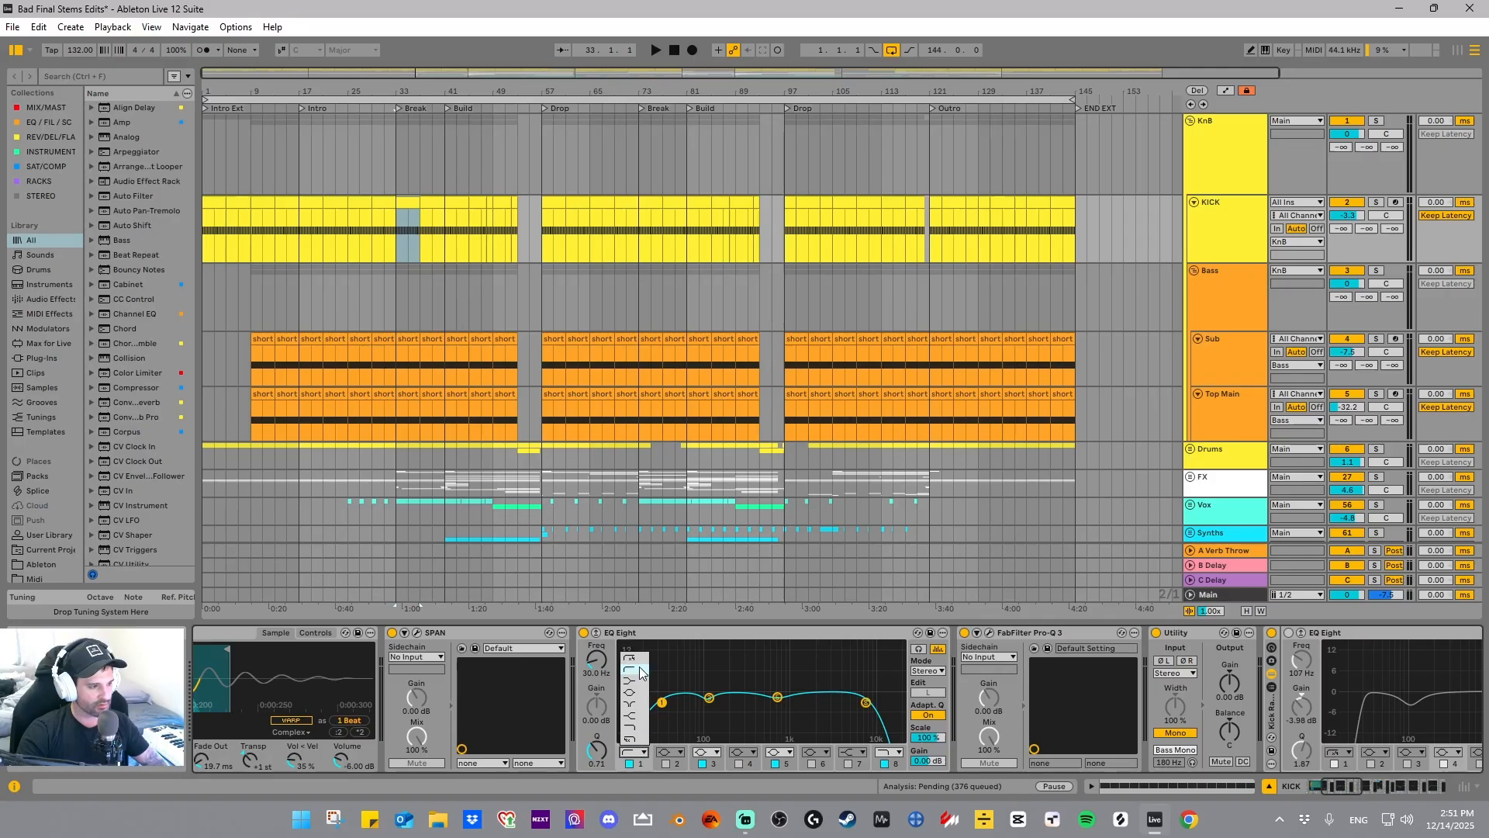
click(711, 650)
- Open the FabFilter Pro-Q 3 following the KICK track's first EQ Eight, check its lowest dynamic band, and close it
click(990, 632)
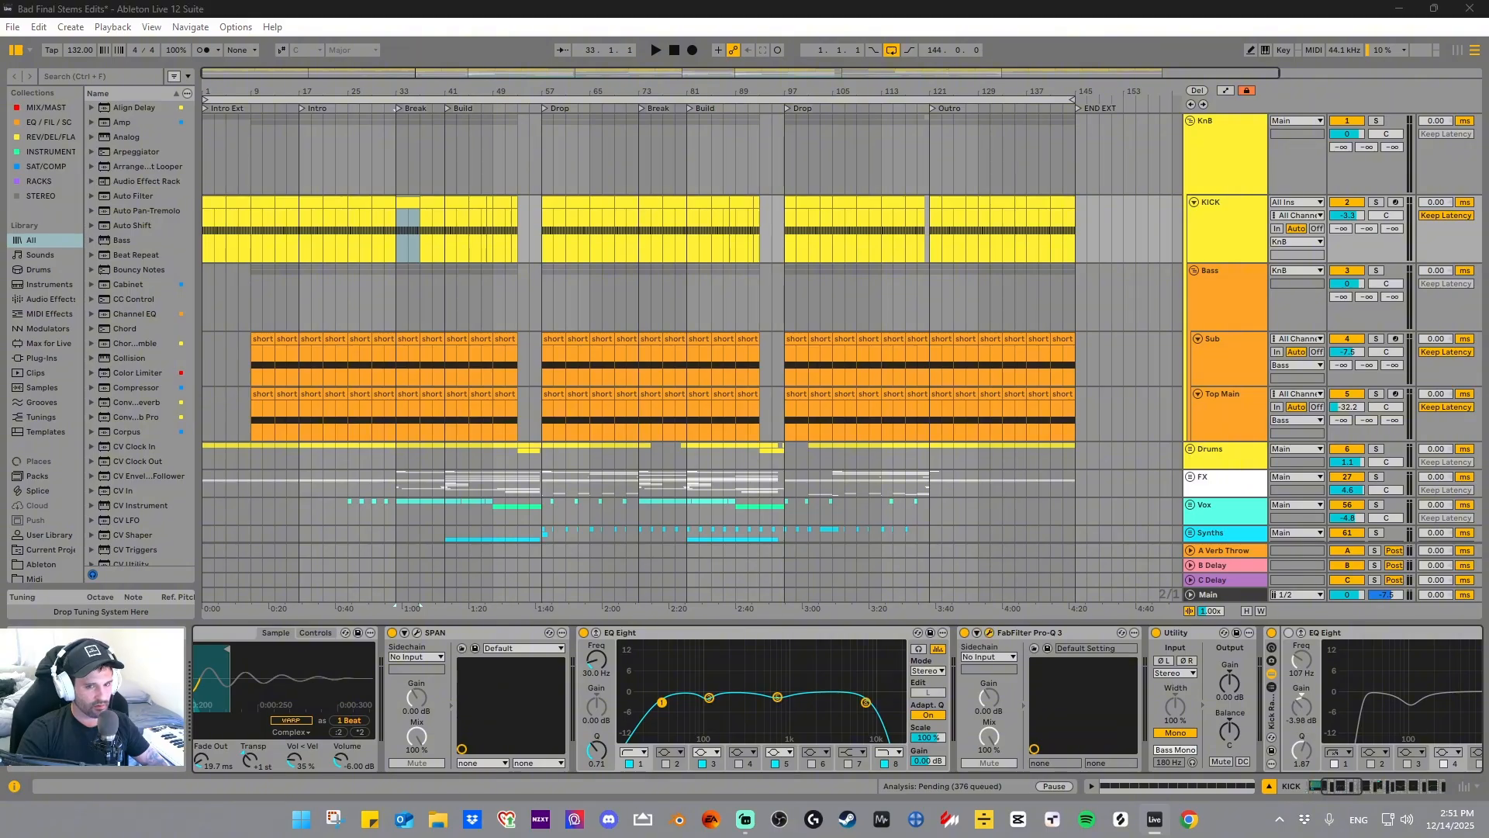
drag(1488, 231, 874, 102)
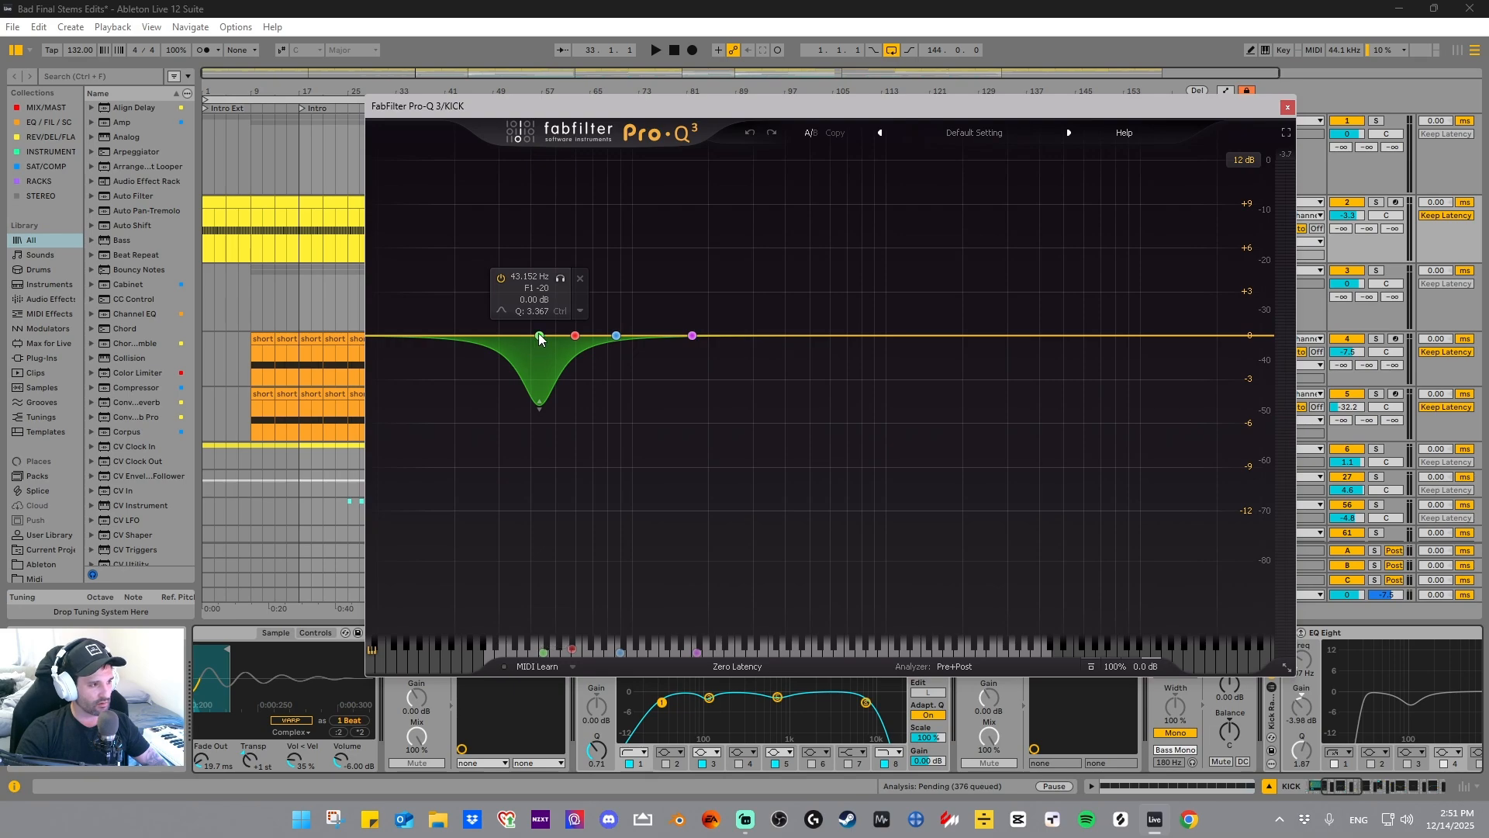
click(1286, 108)
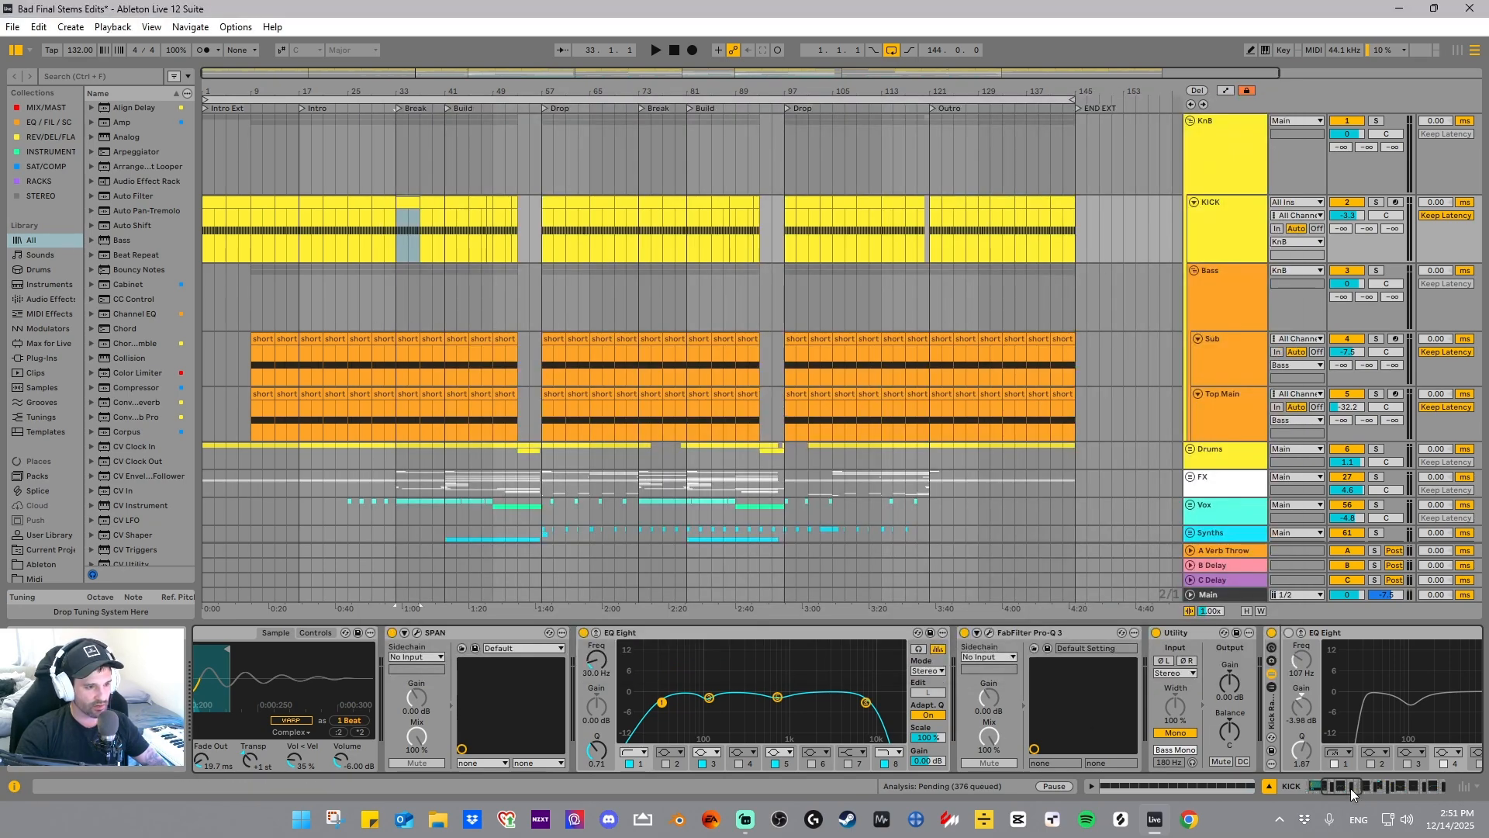
- Examine the Utility and the Kick Rack's EQ Eight, FabFilter Pro-Q 3, Saturator and Compressor on the KICK track
drag(1351, 788, 1365, 788)
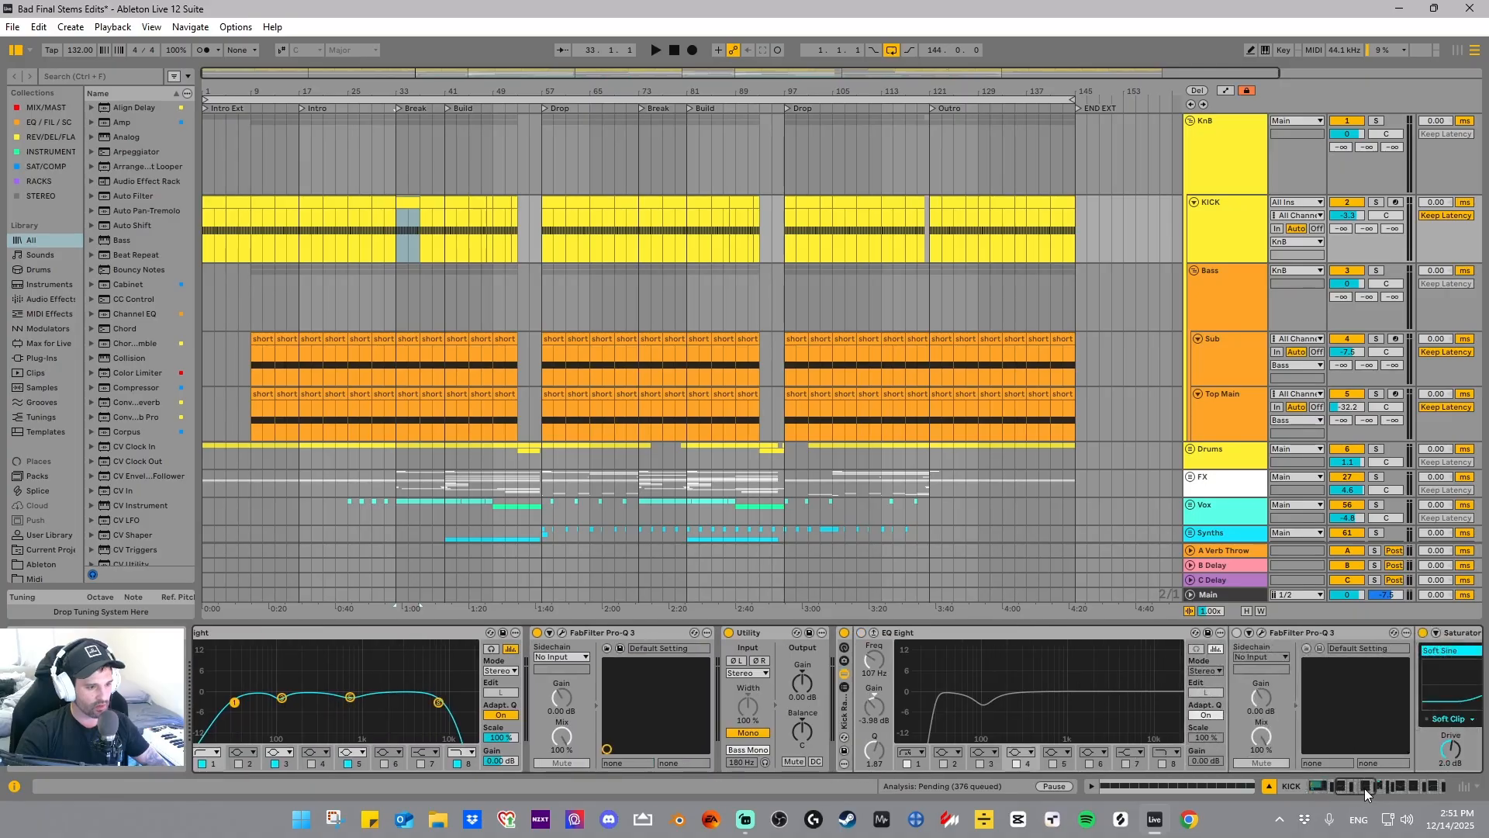
click(770, 637)
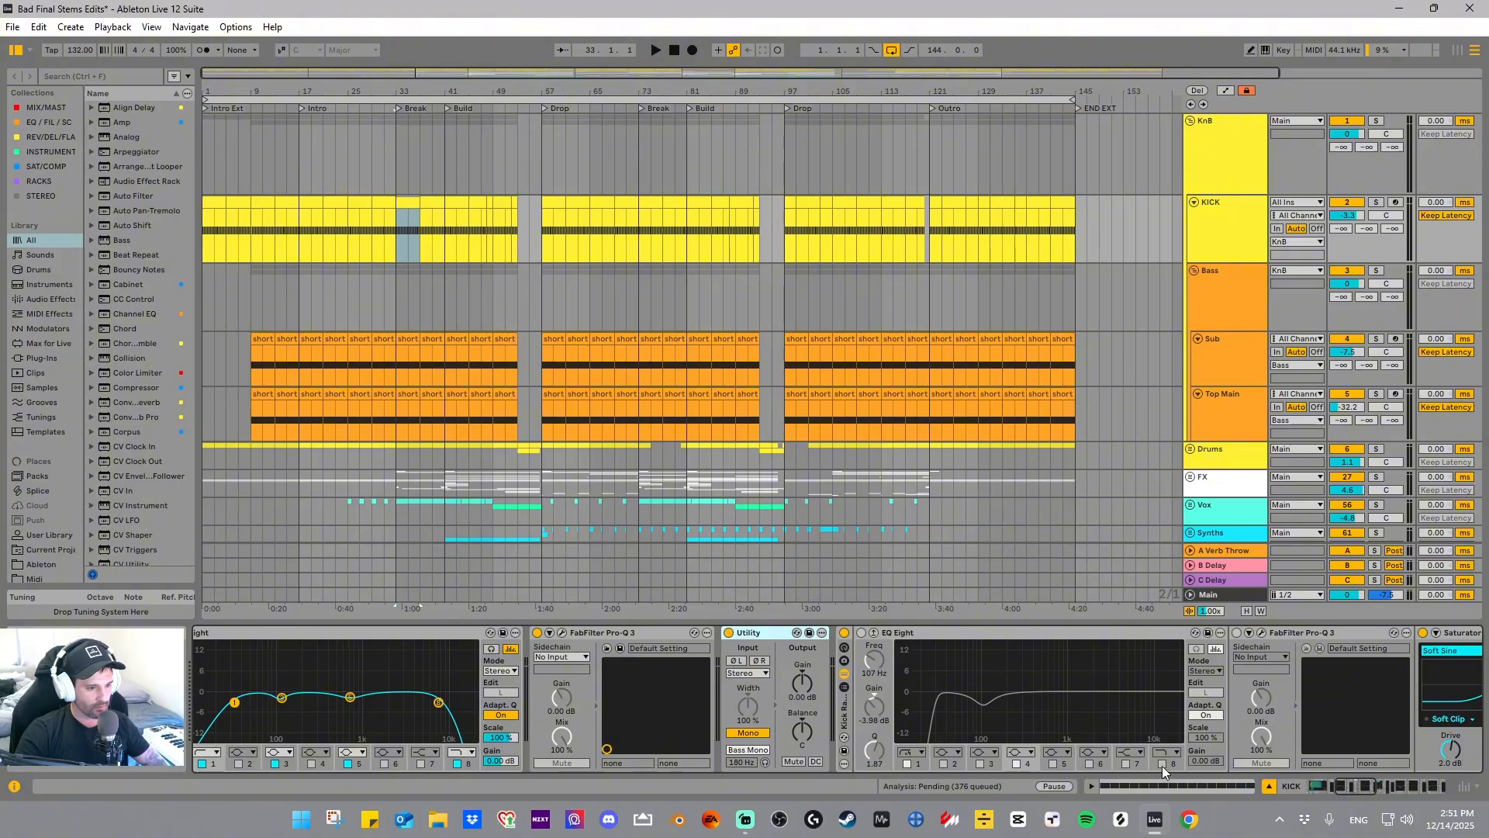
drag(1351, 788, 1365, 788)
click(470, 722)
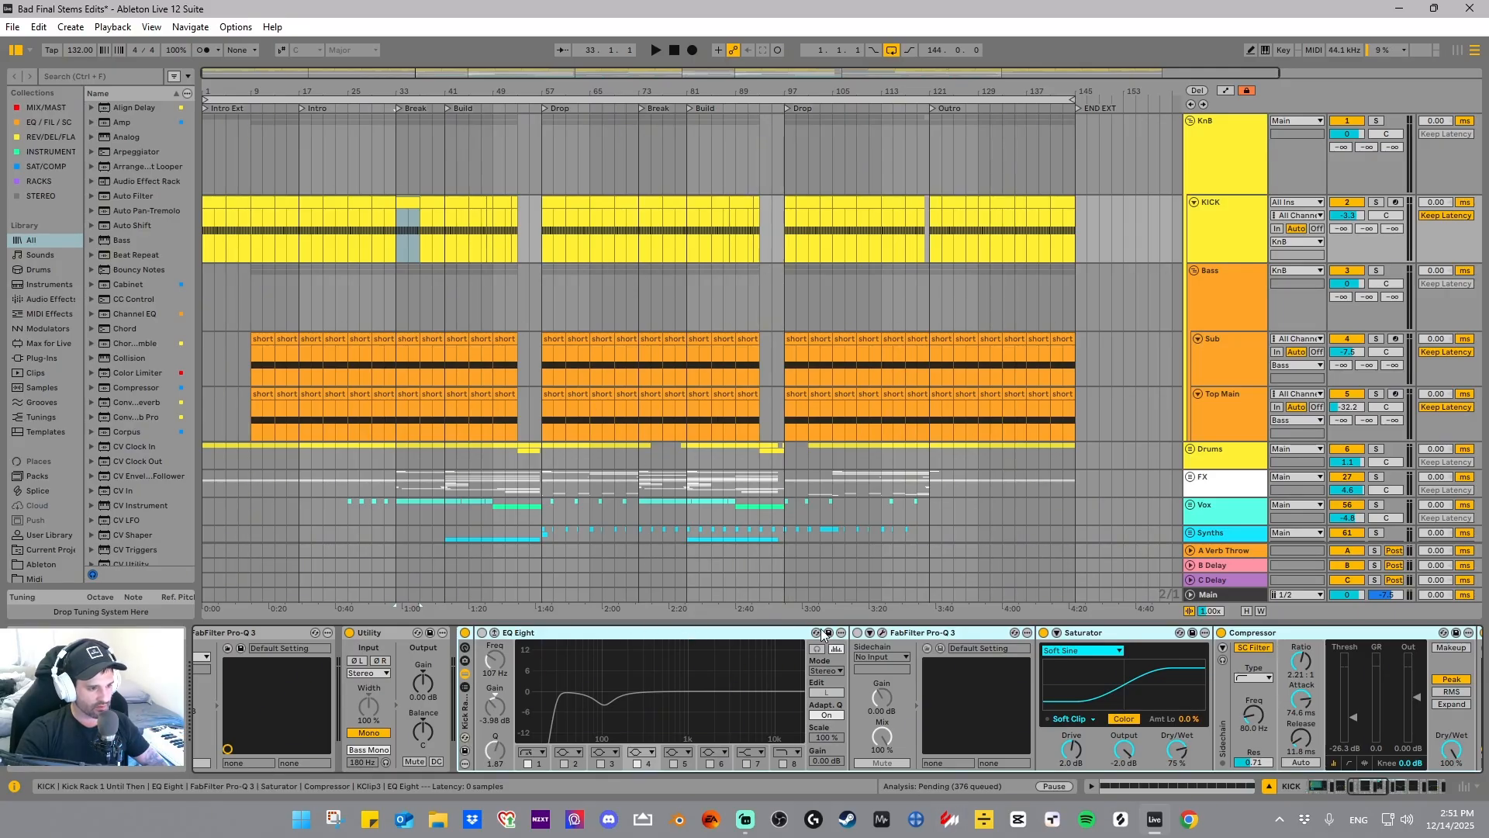
scroll(1310, 769, down, 3)
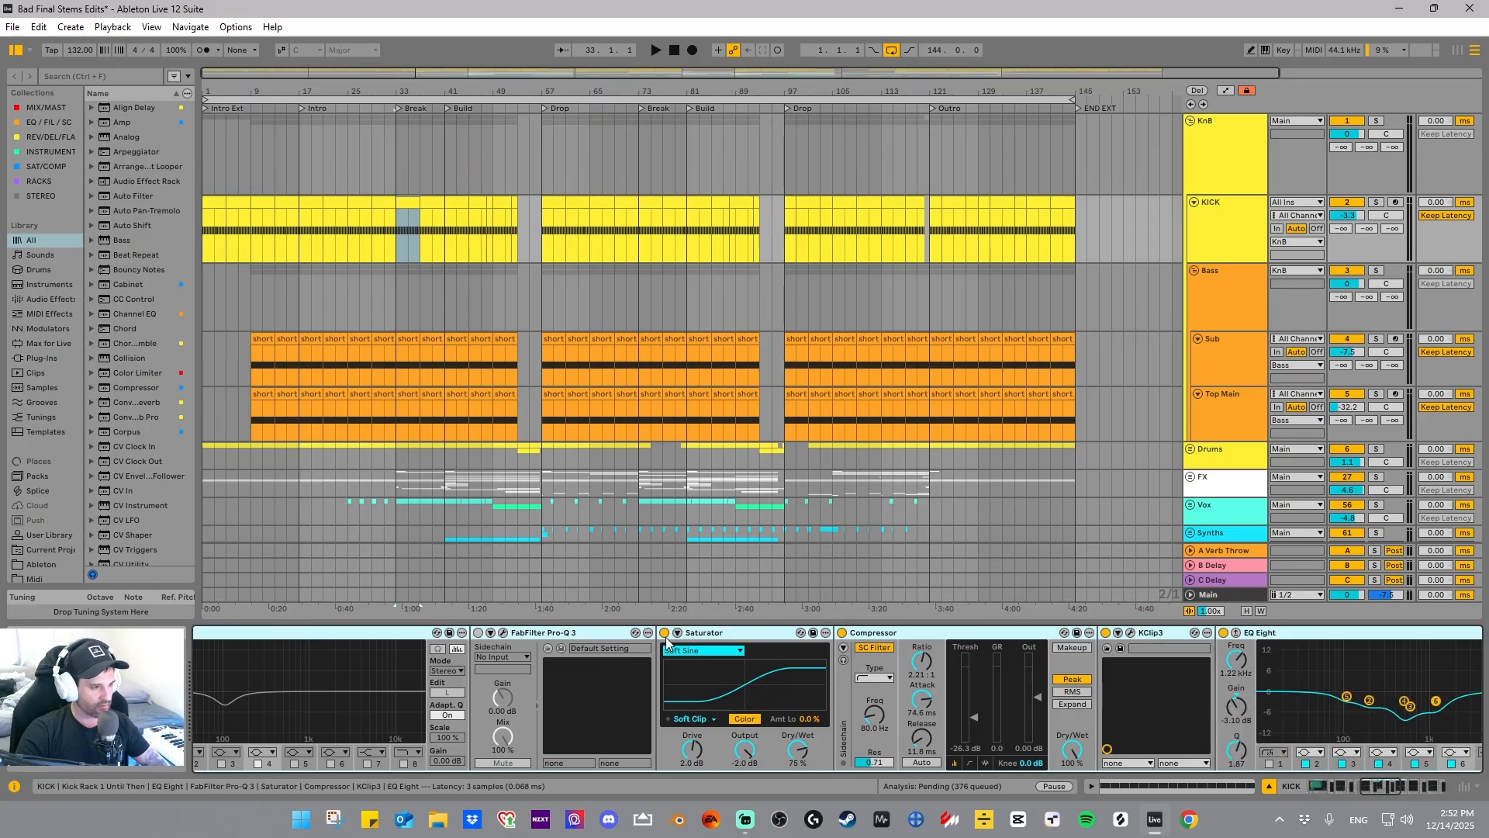
- Open KClip3 on the KICK track to check its clipping settings, close it, and bring the following EQ Eight into view
click(1132, 634)
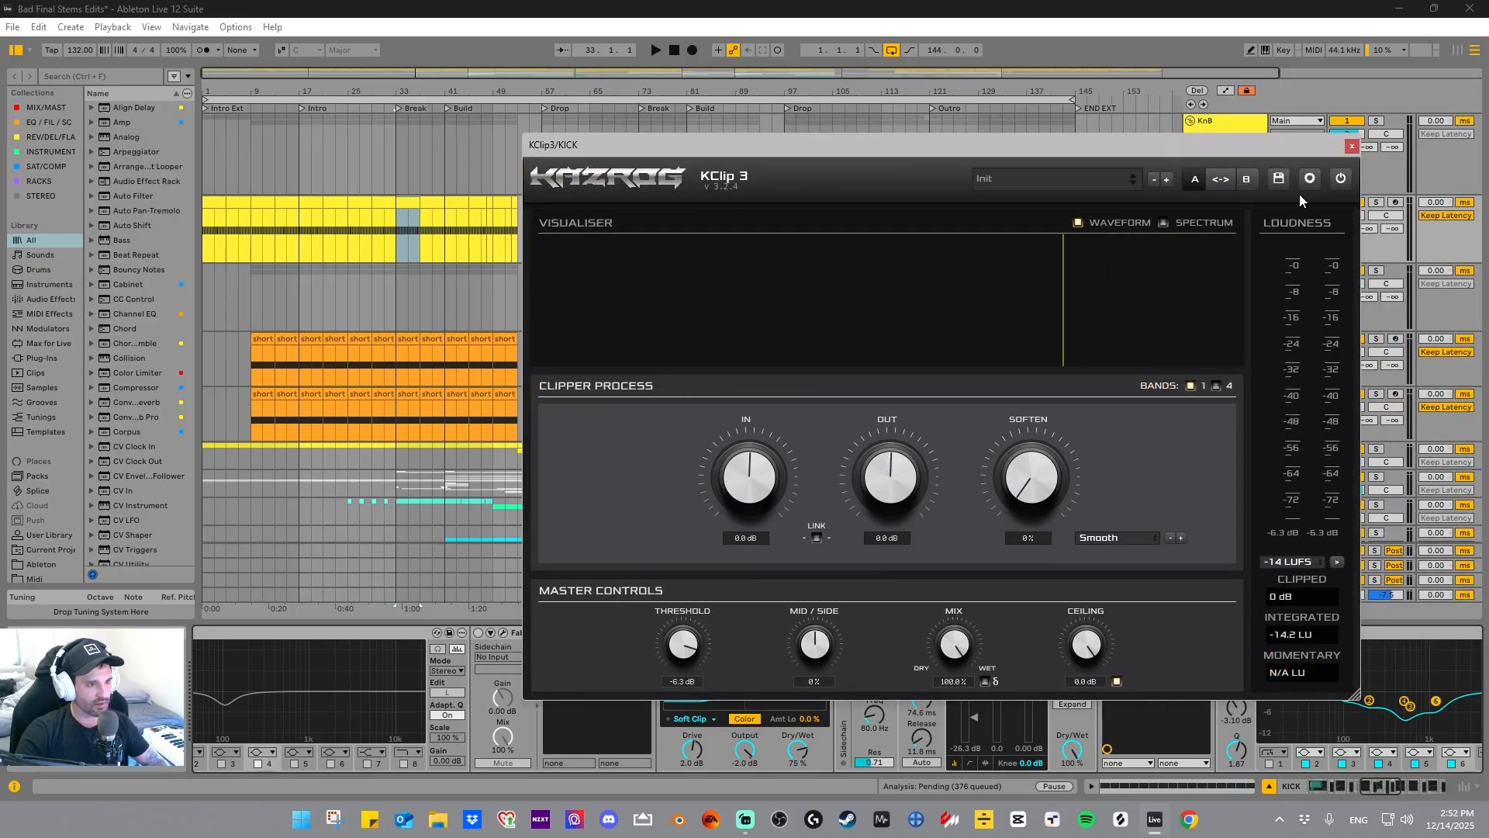
click(1351, 146)
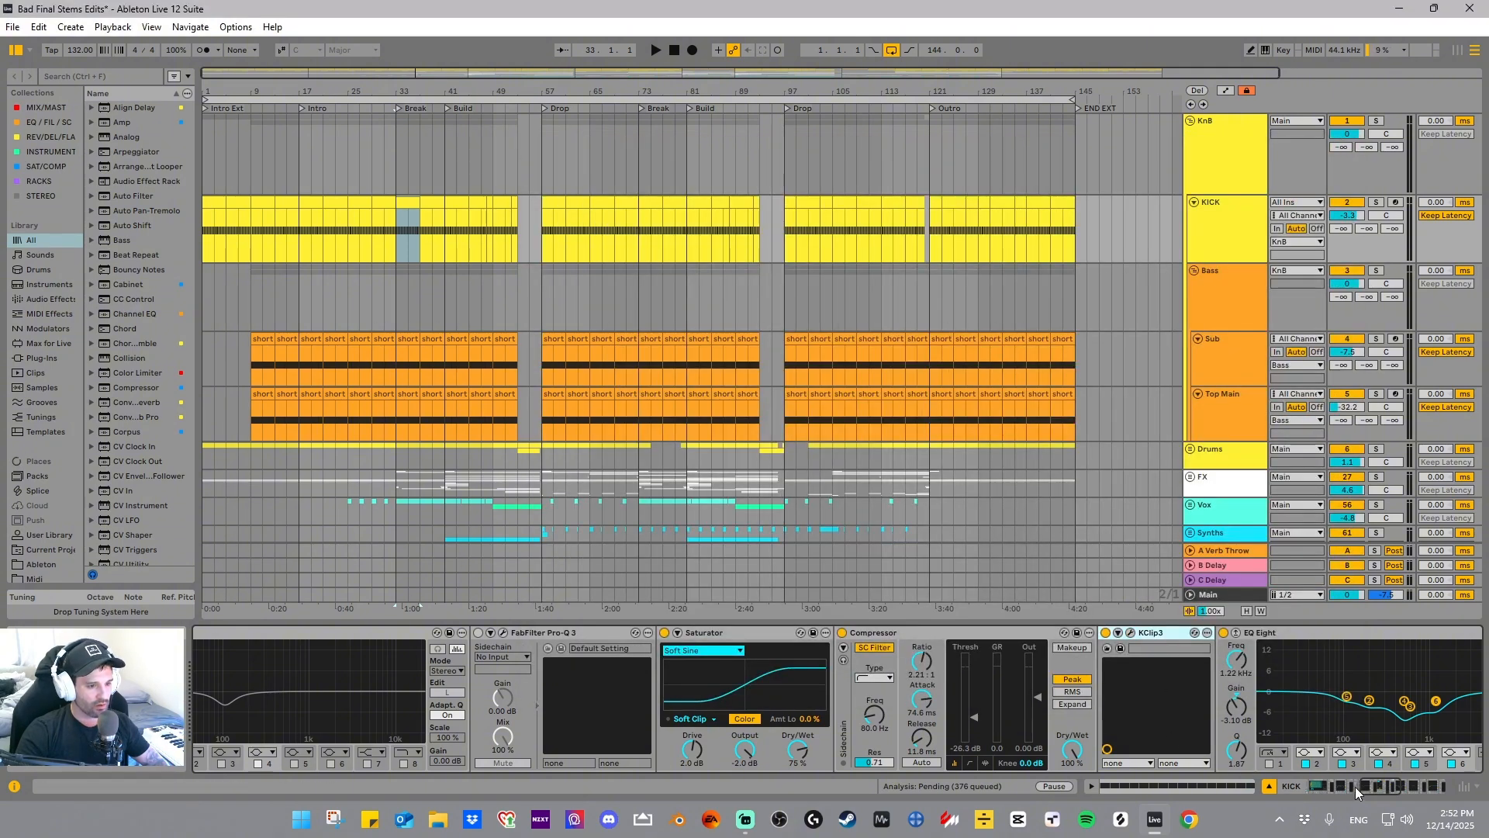
drag(1356, 787, 1382, 790)
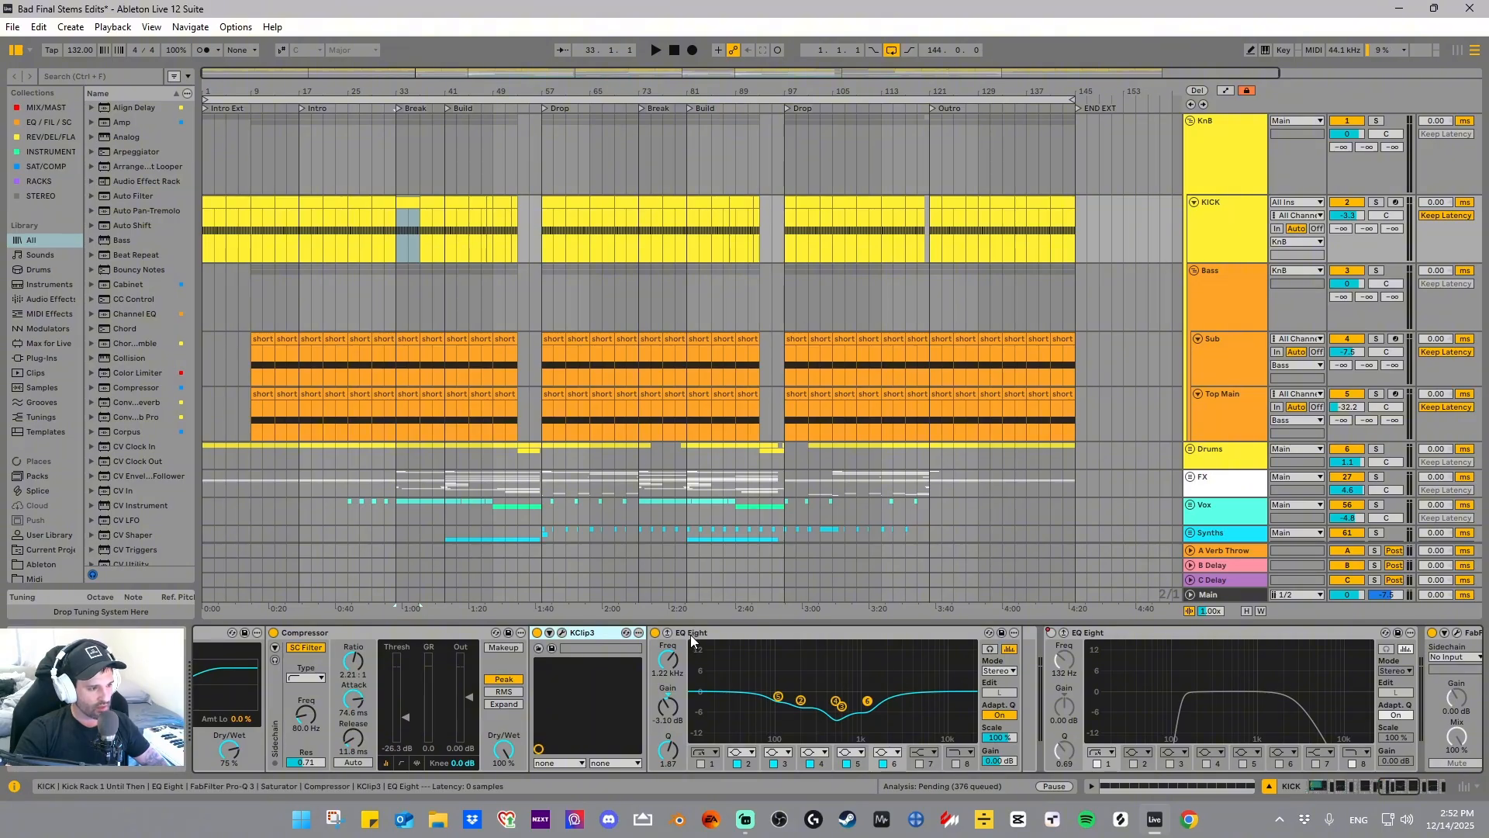
- Solo the KICK track and play it from the first drop at bar 57
click(1376, 202)
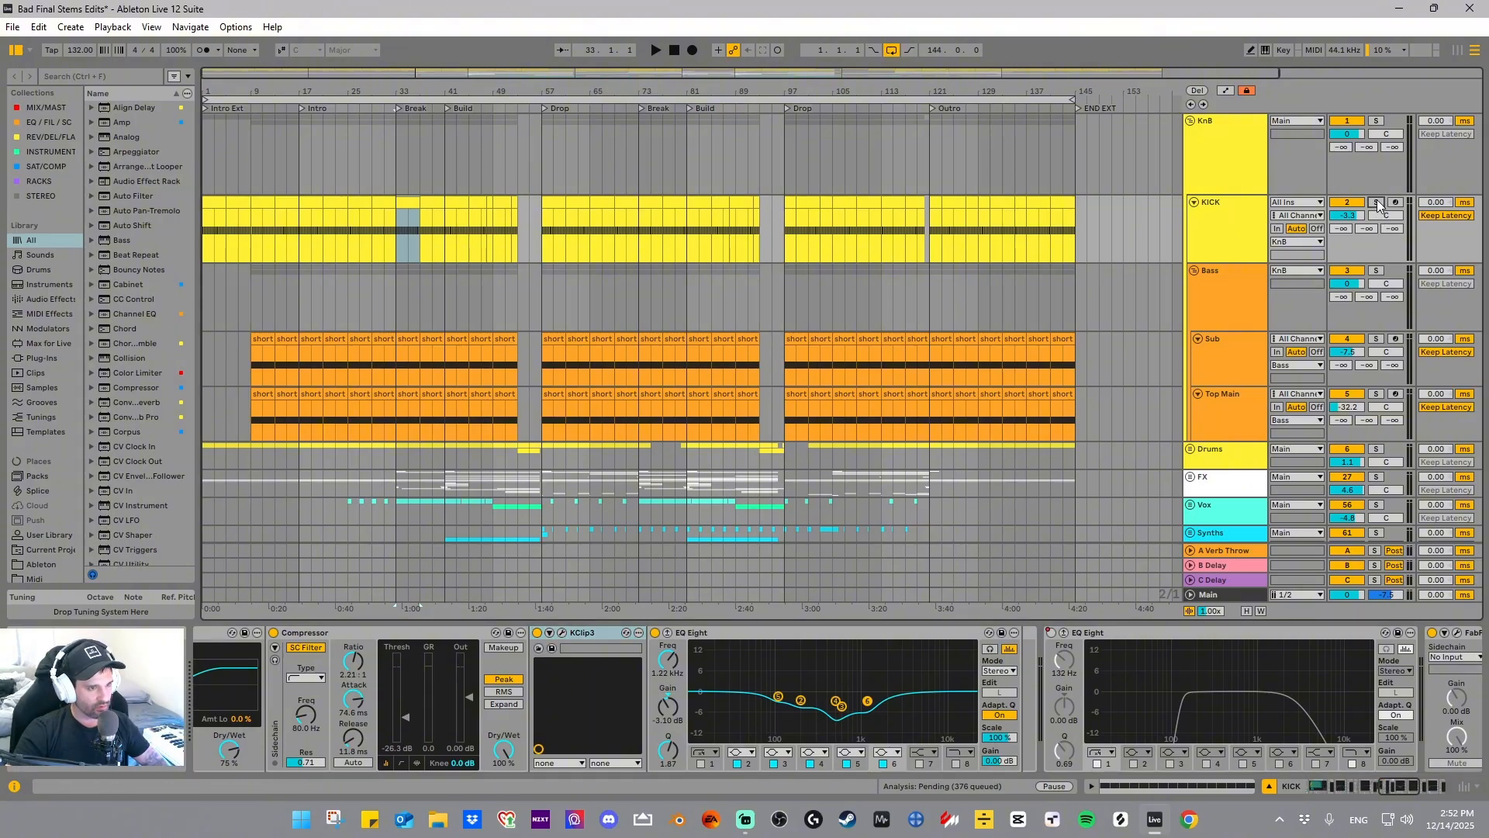
click(550, 201)
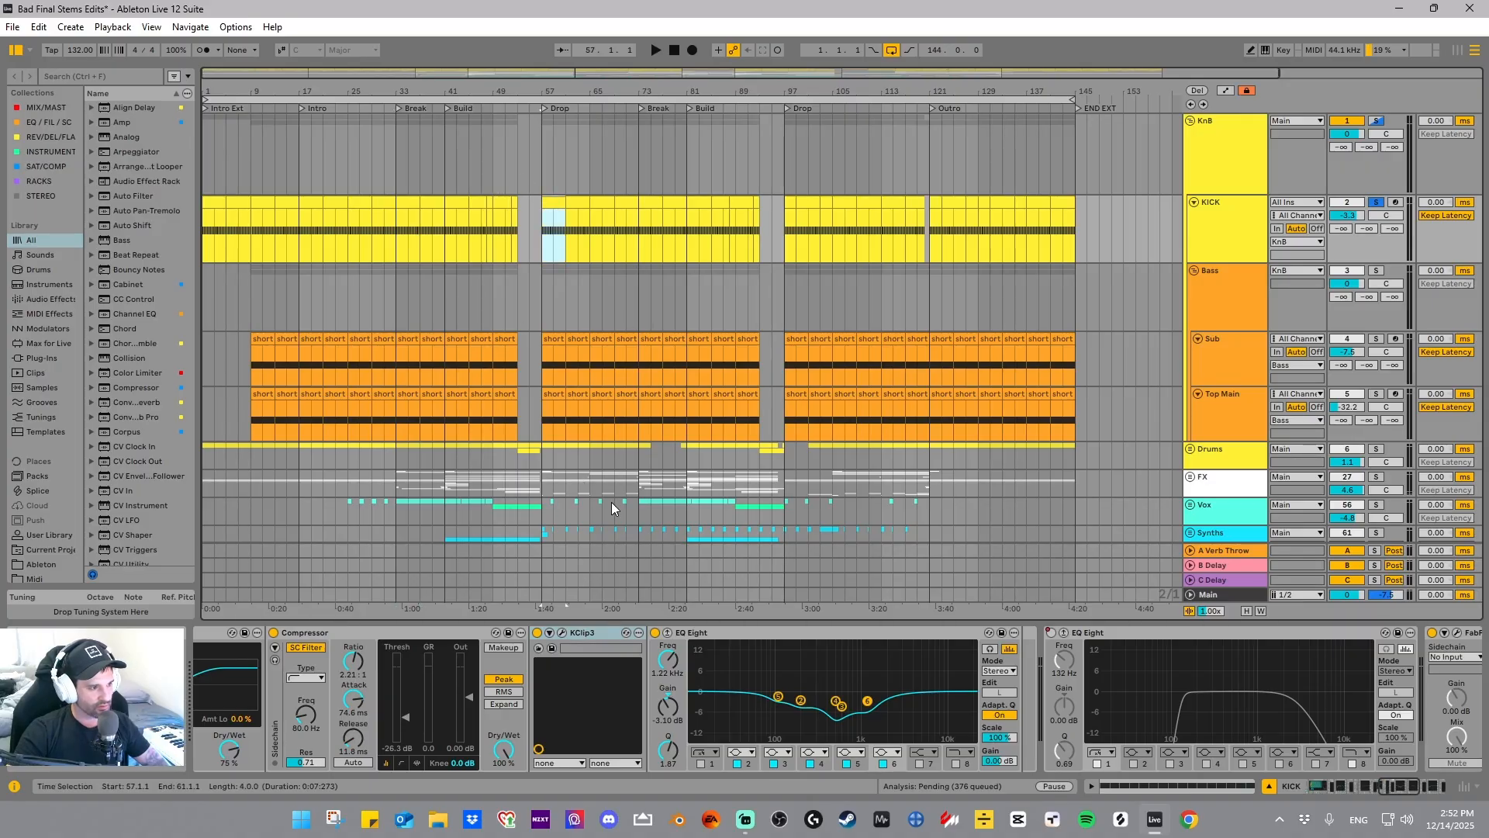
key(space)
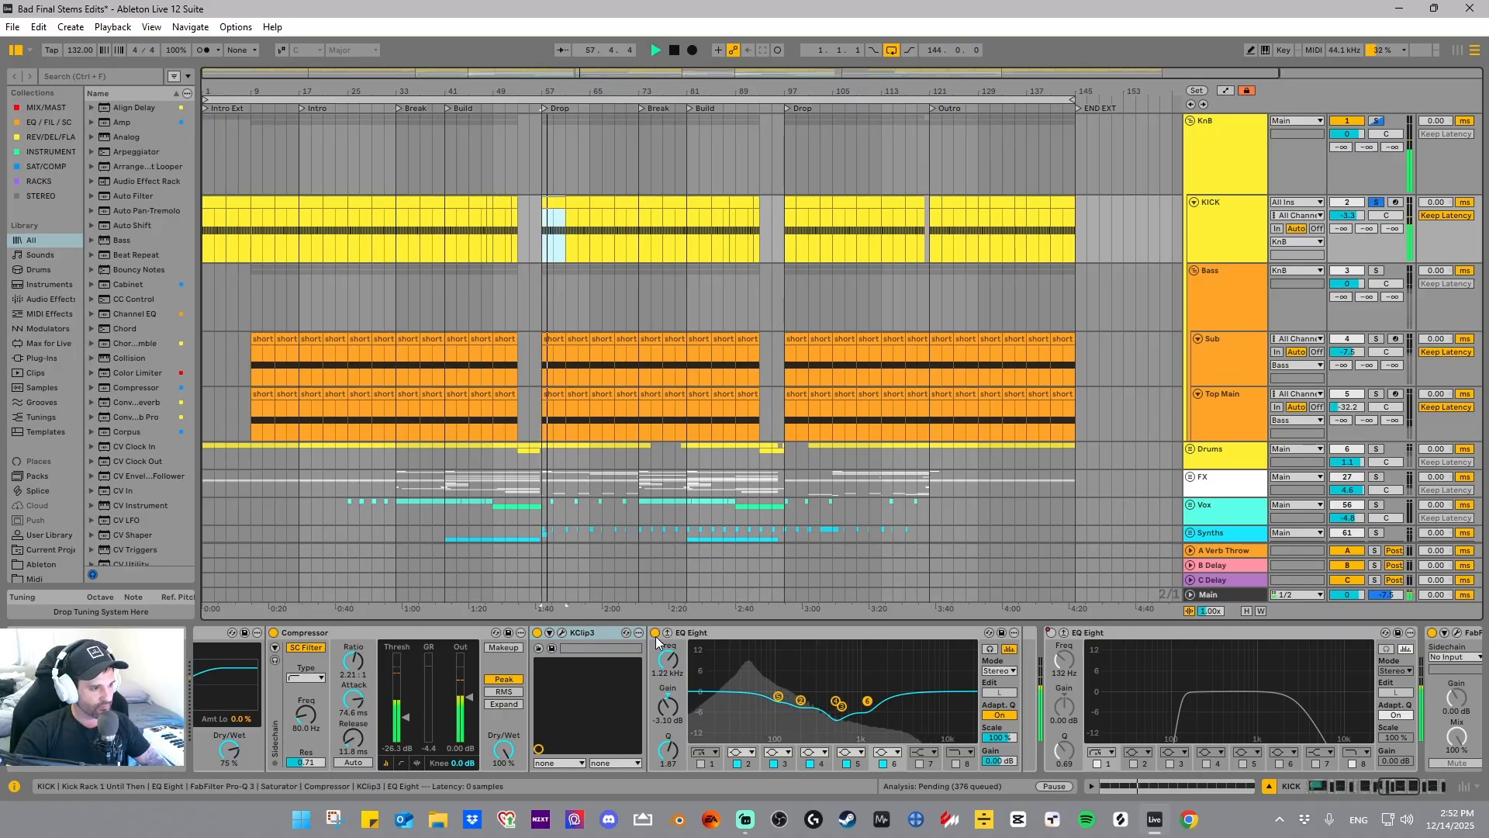
- Compare the kick with the EQ Eight after KClip3 bypassed and re-enabled, and stop playback
click(655, 633)
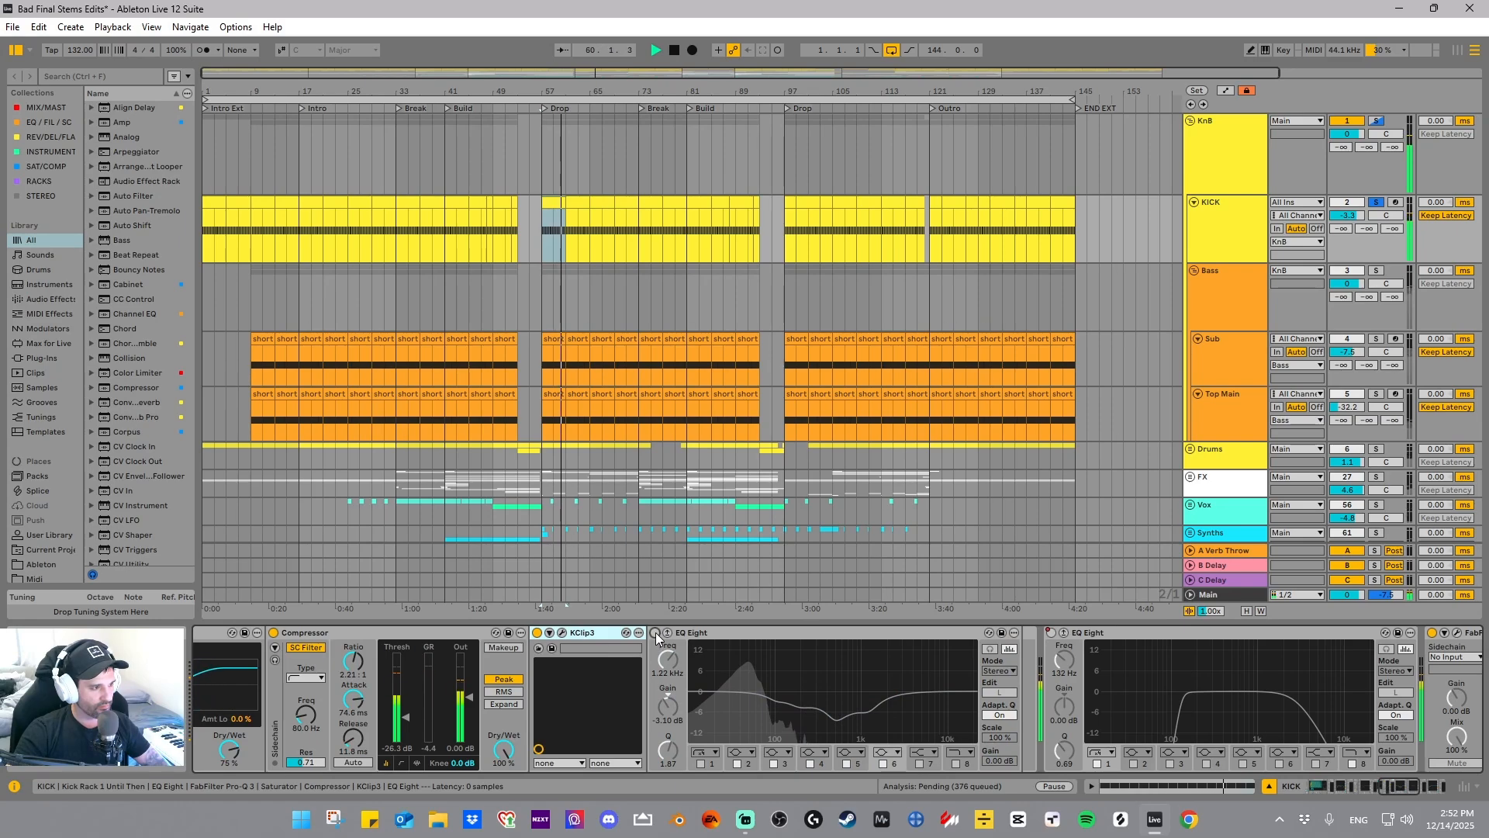
click(655, 633)
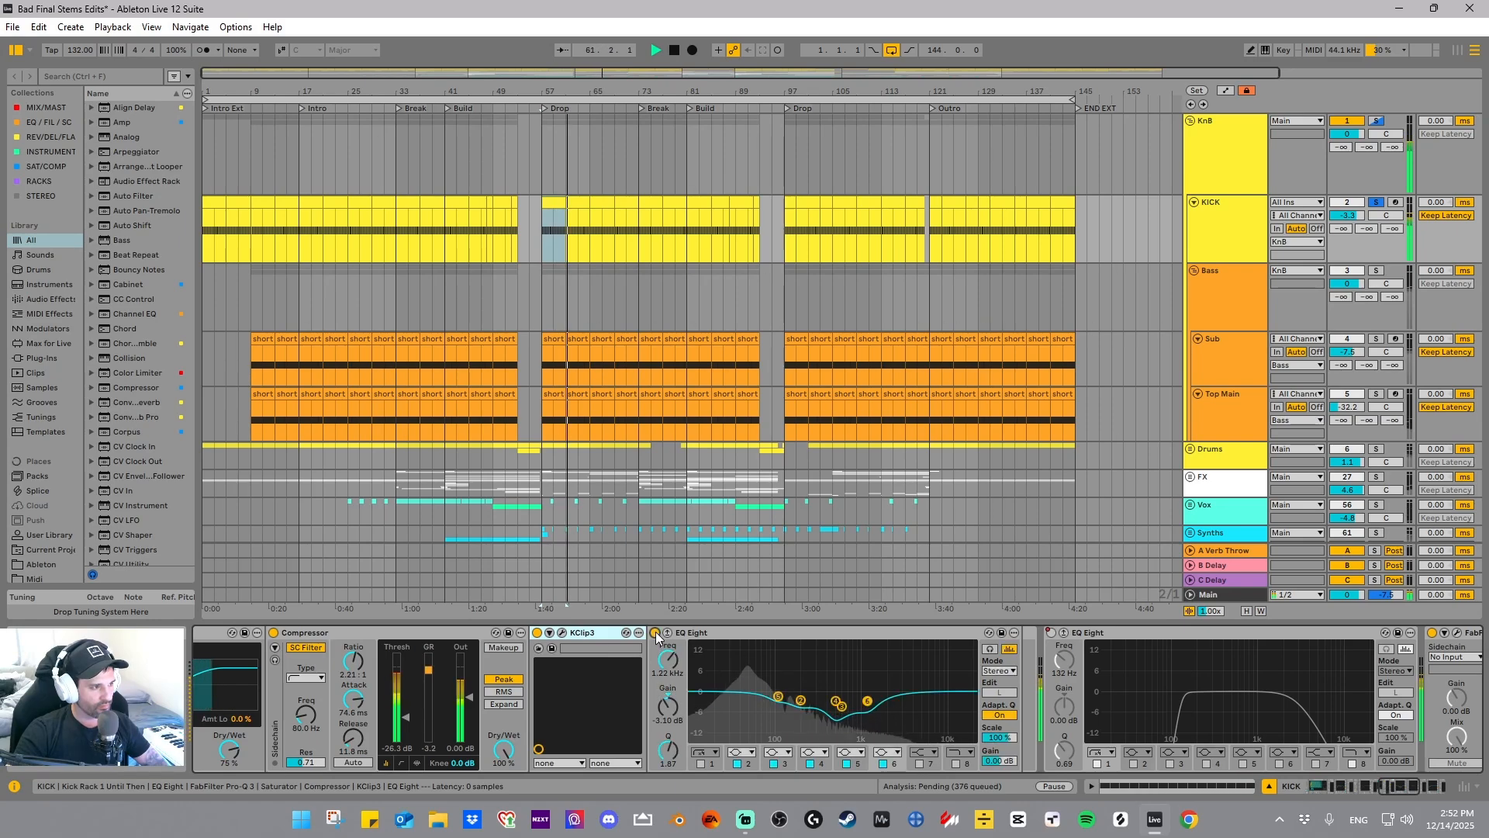
key(space)
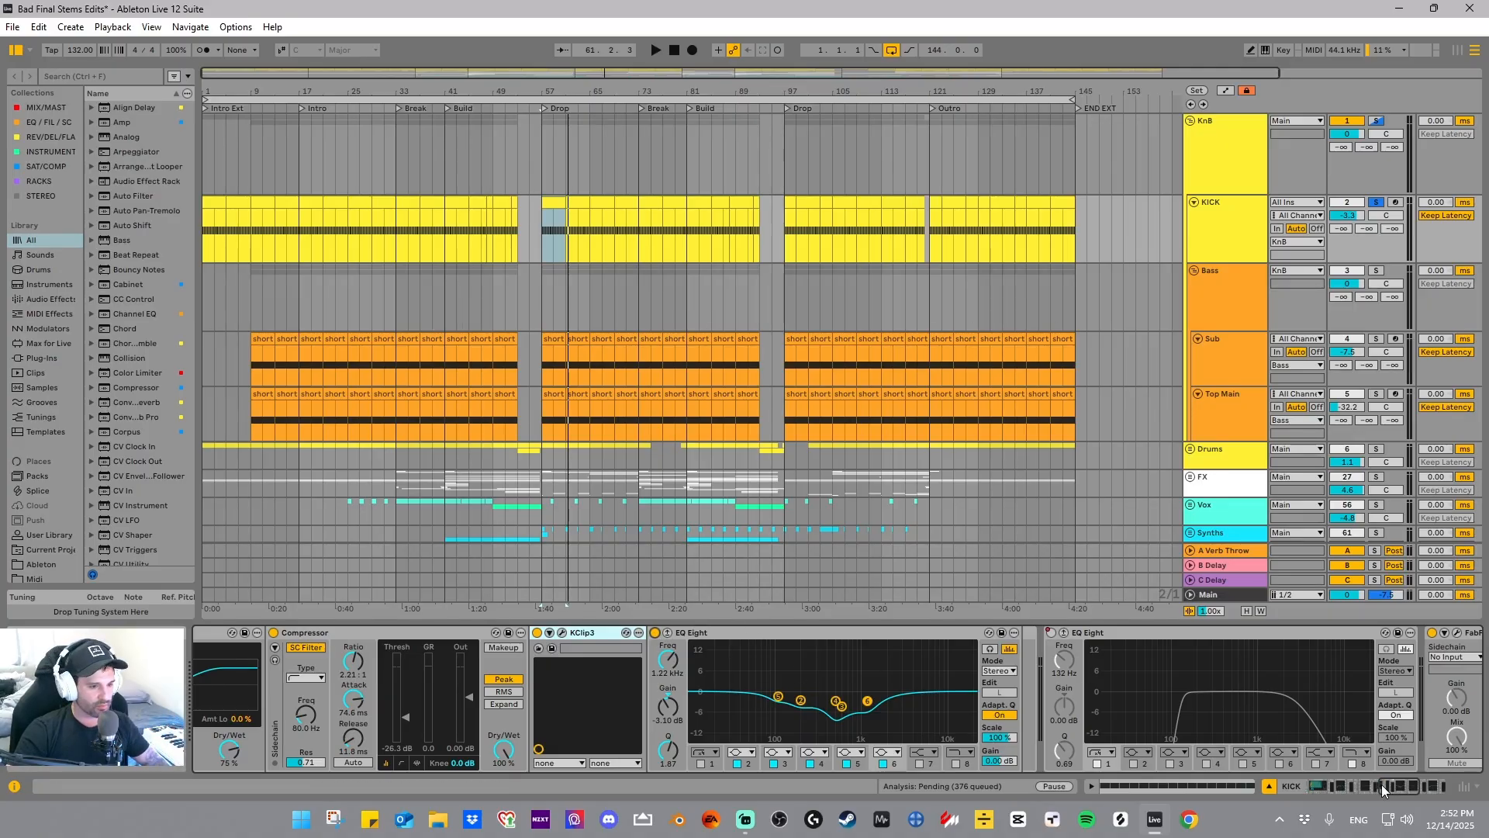
- Show the Device On automation of the bypassed EQ Eight in the KICK track's lane
drag(1390, 782, 1408, 782)
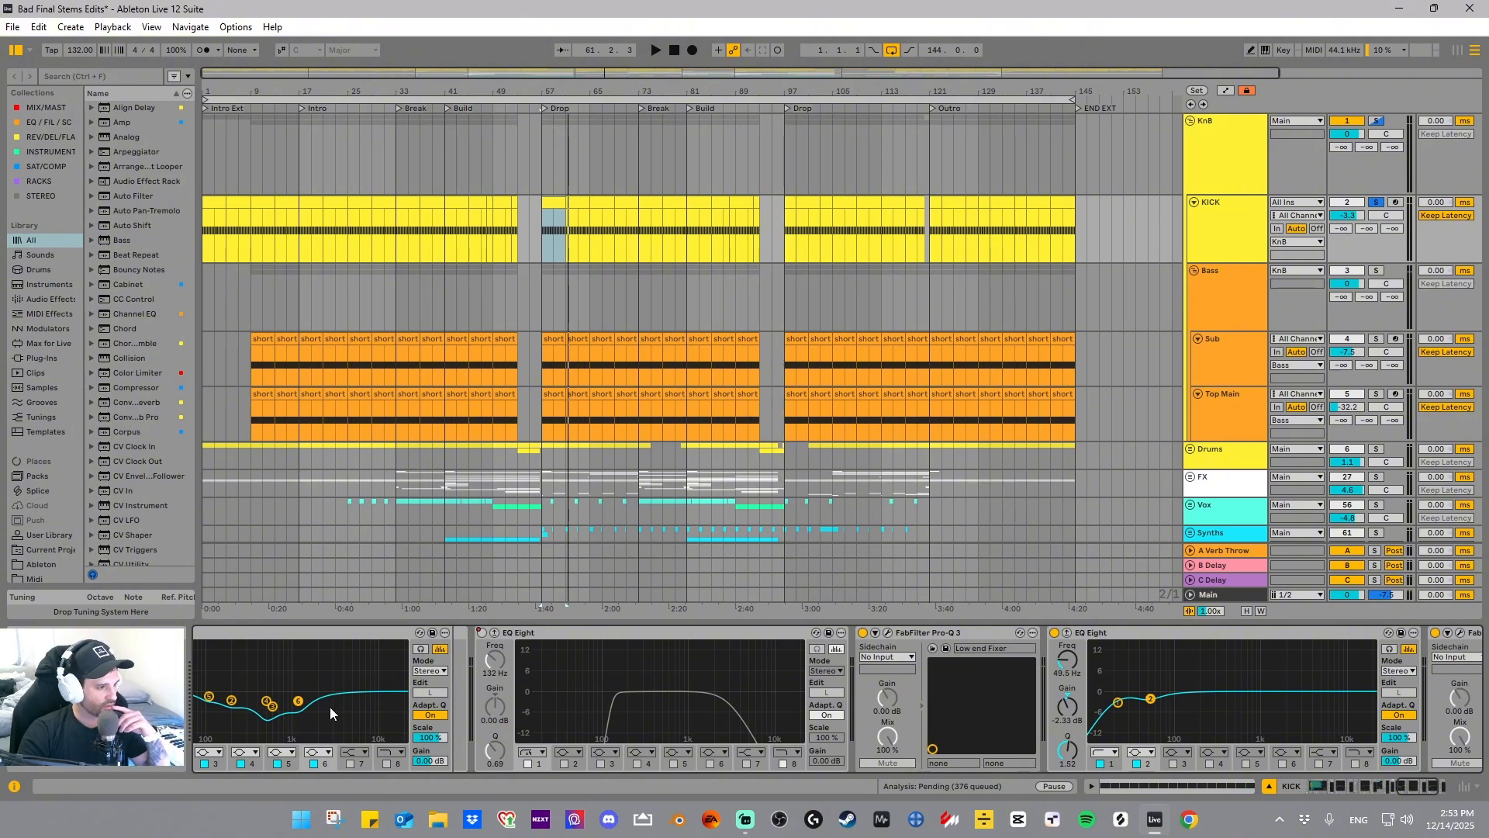
right_click(480, 633)
click(496, 638)
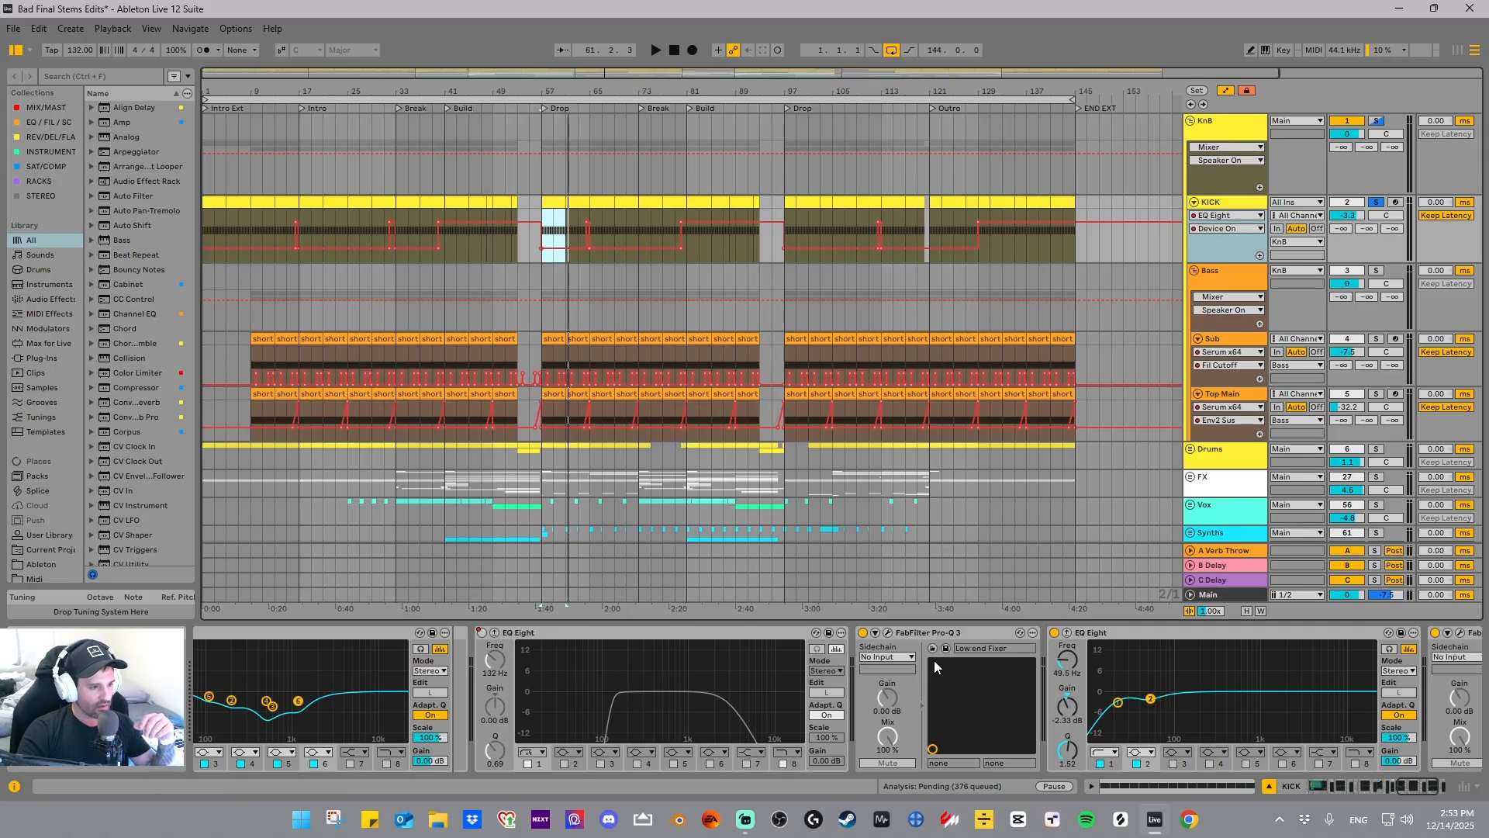
- Open the first FabFilter Pro-Q 3 on the KICK track, inspect its EQ curve and dynamic low band, and close it
click(925, 632)
click(887, 633)
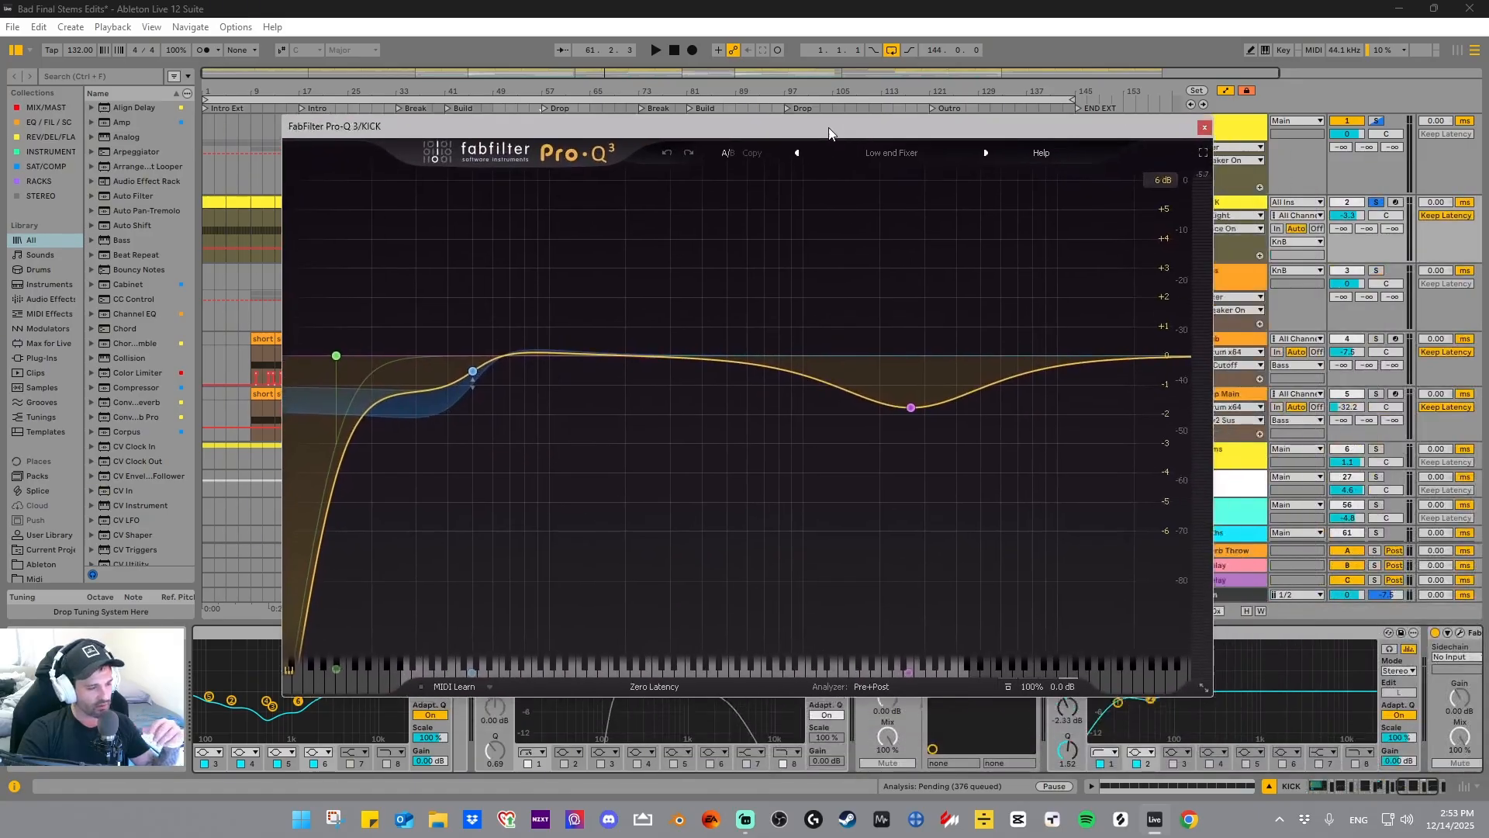
mouse_move(860, 374)
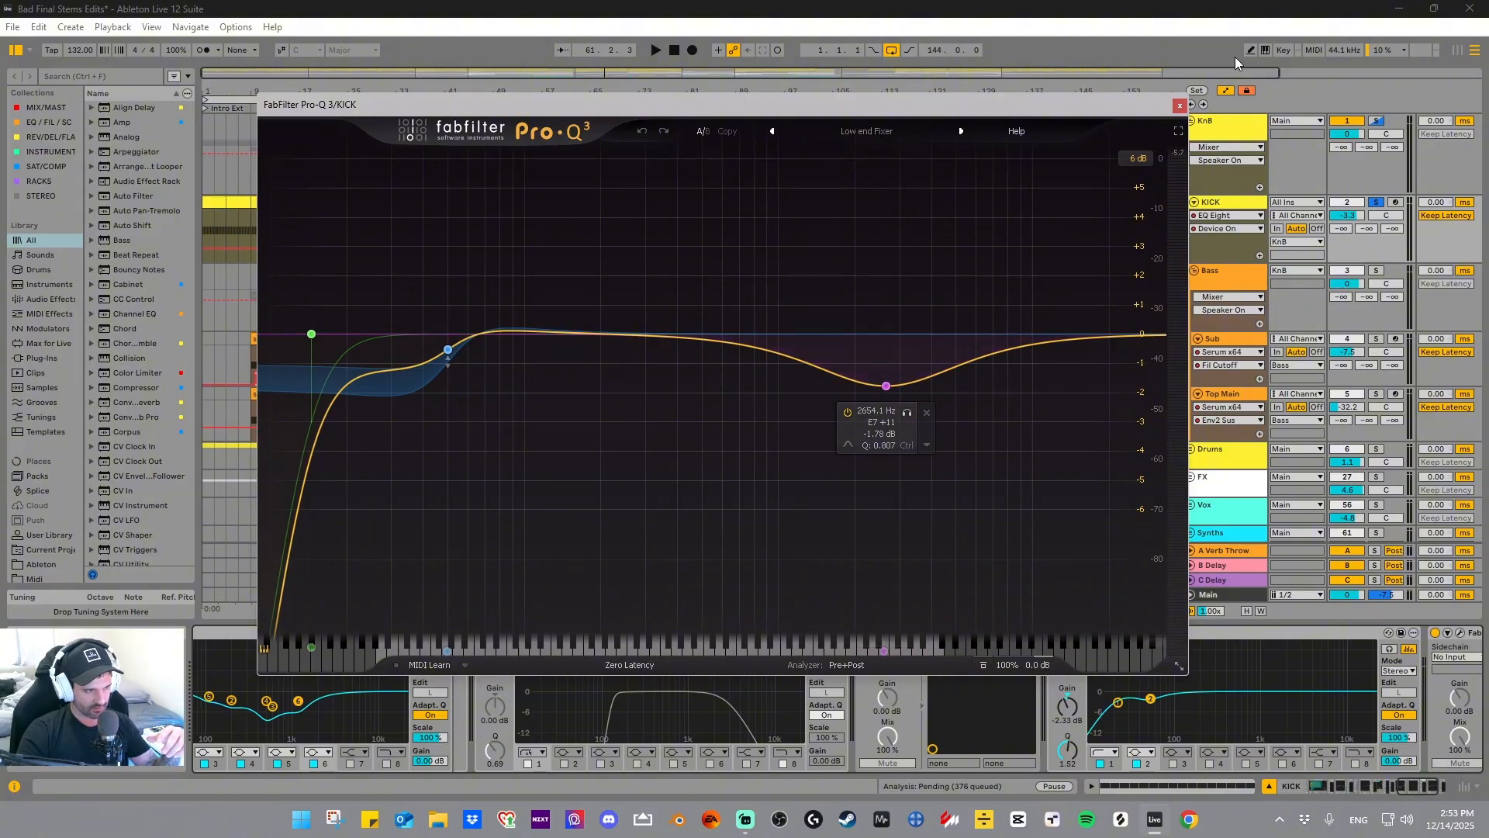
click(1180, 104)
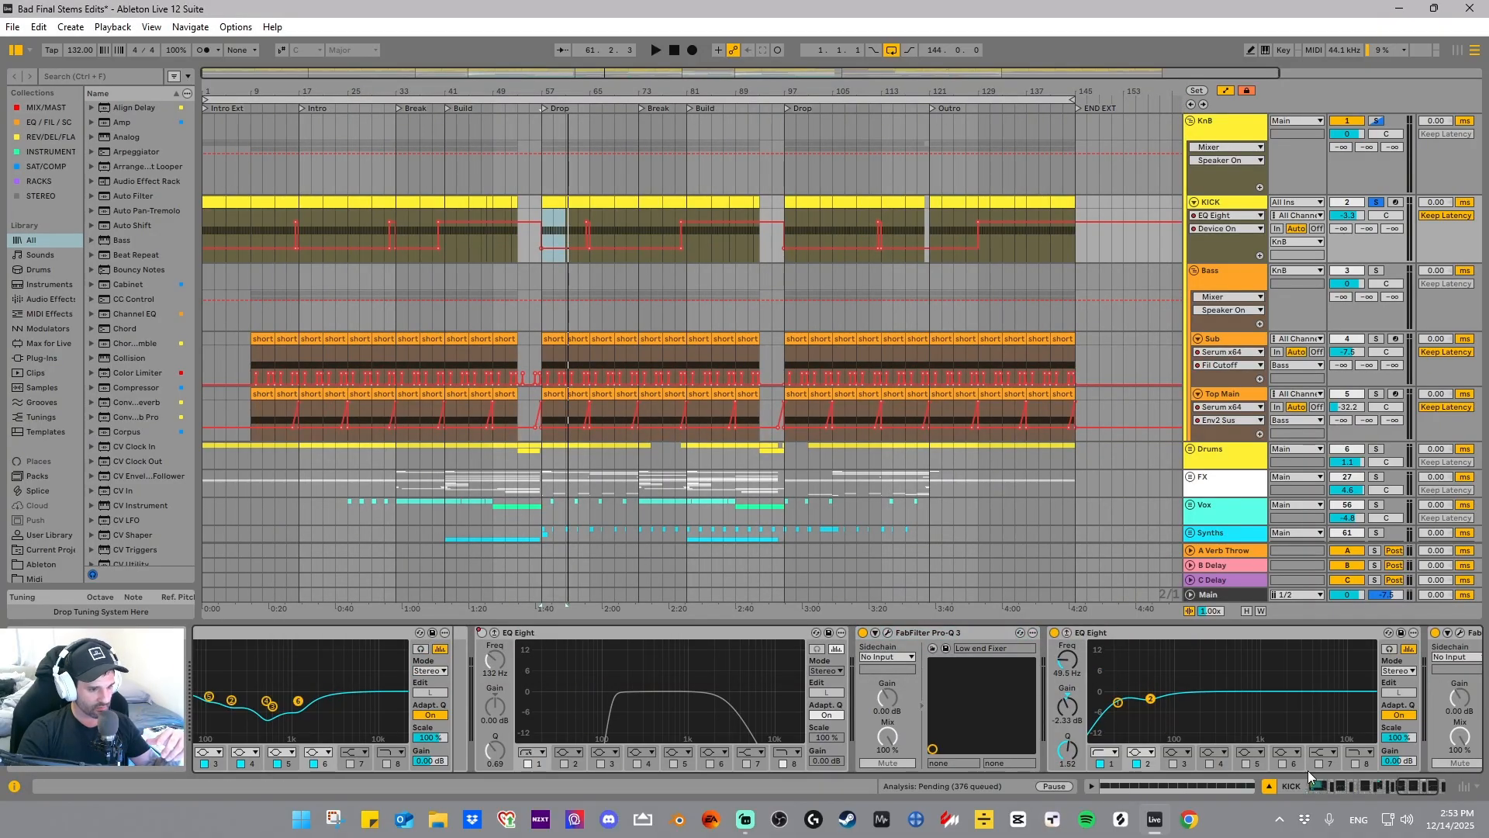
- Check the last FabFilter Pro-Q 3 in the KICK track's device chain, close its window, and delete the device
click(1413, 787)
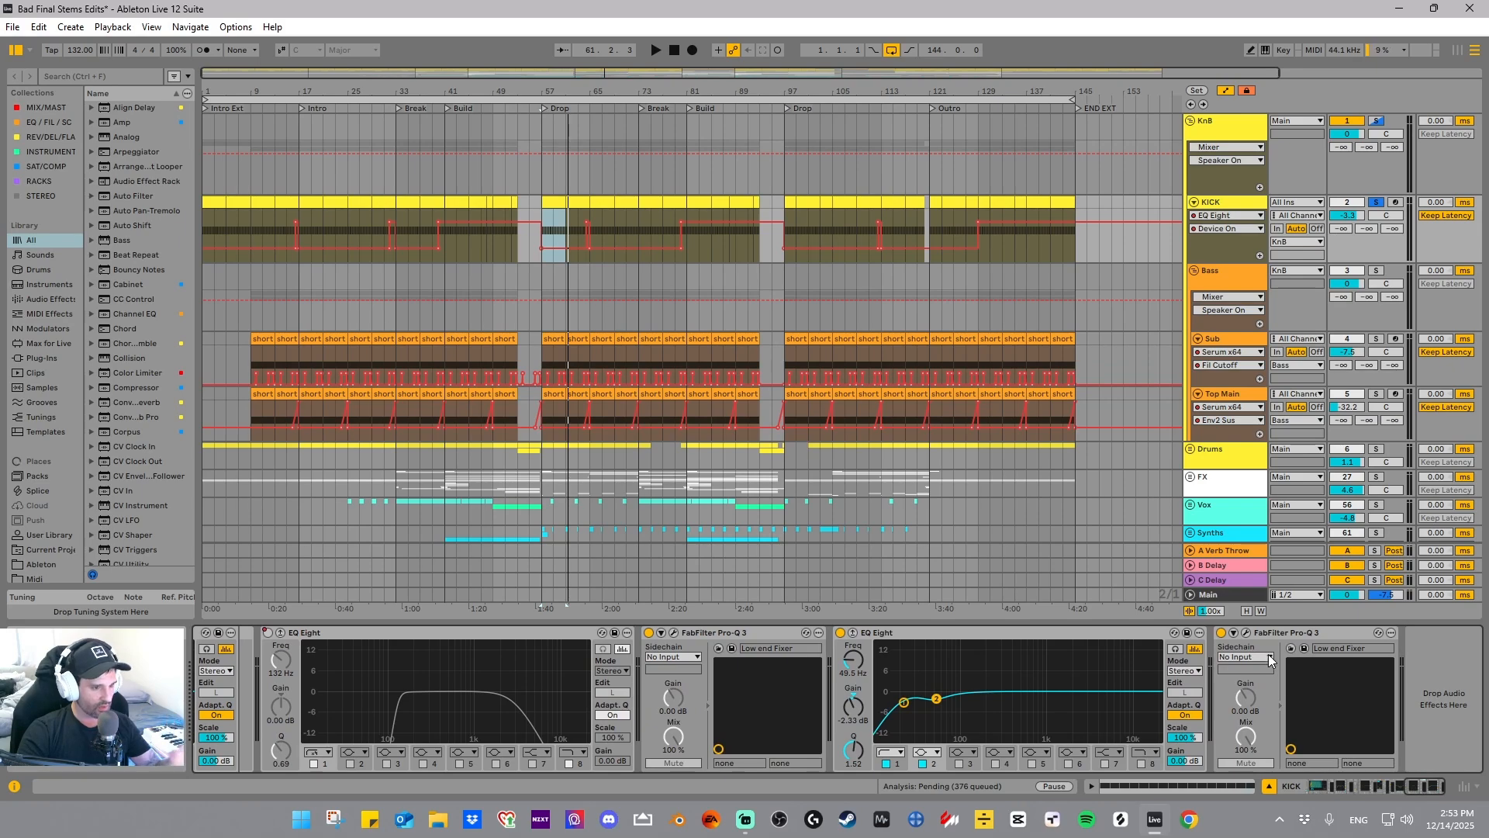
click(1246, 633)
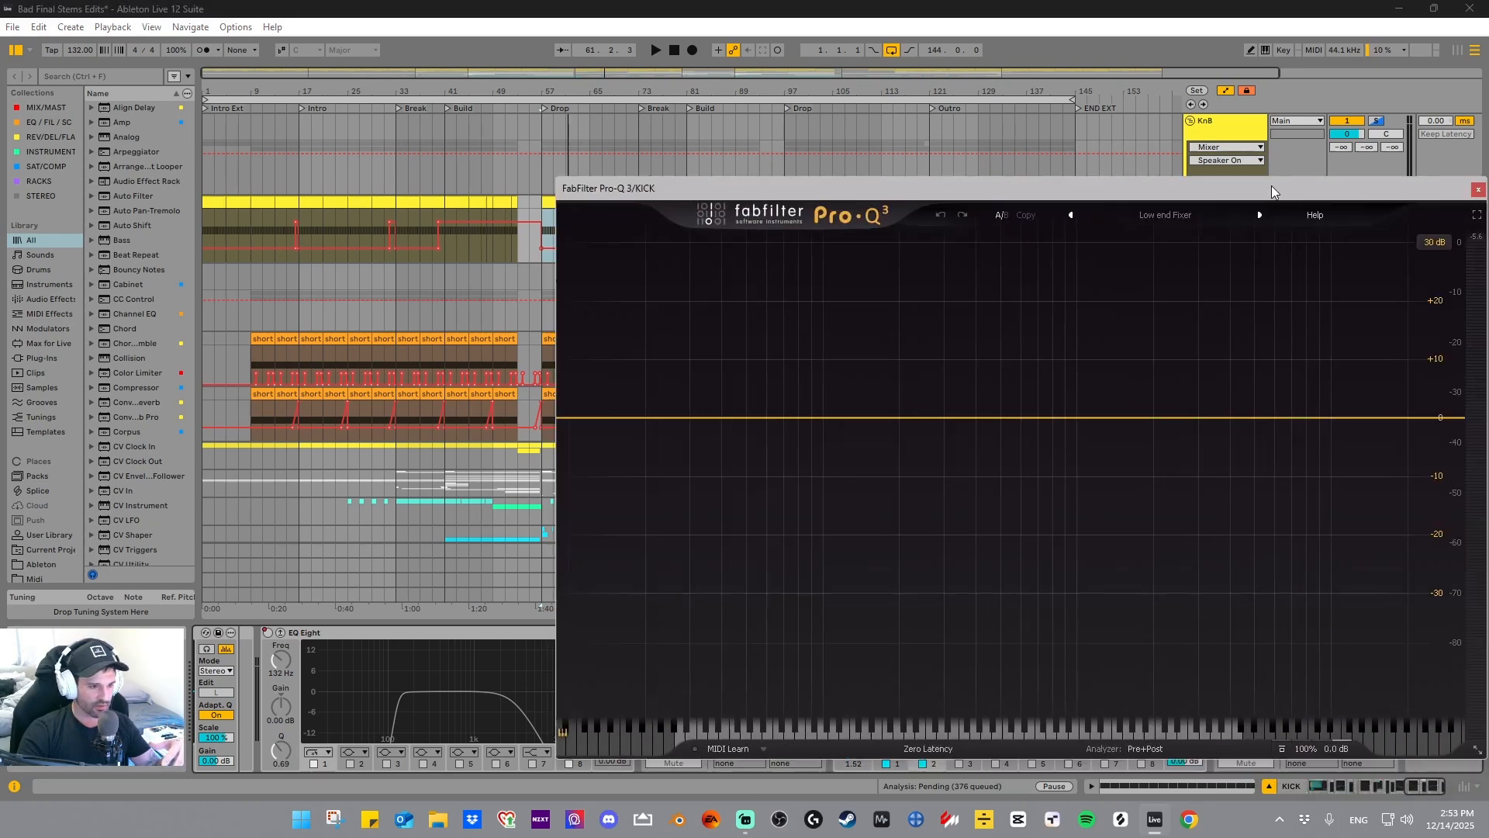
drag(1272, 192, 1174, 138)
click(1380, 138)
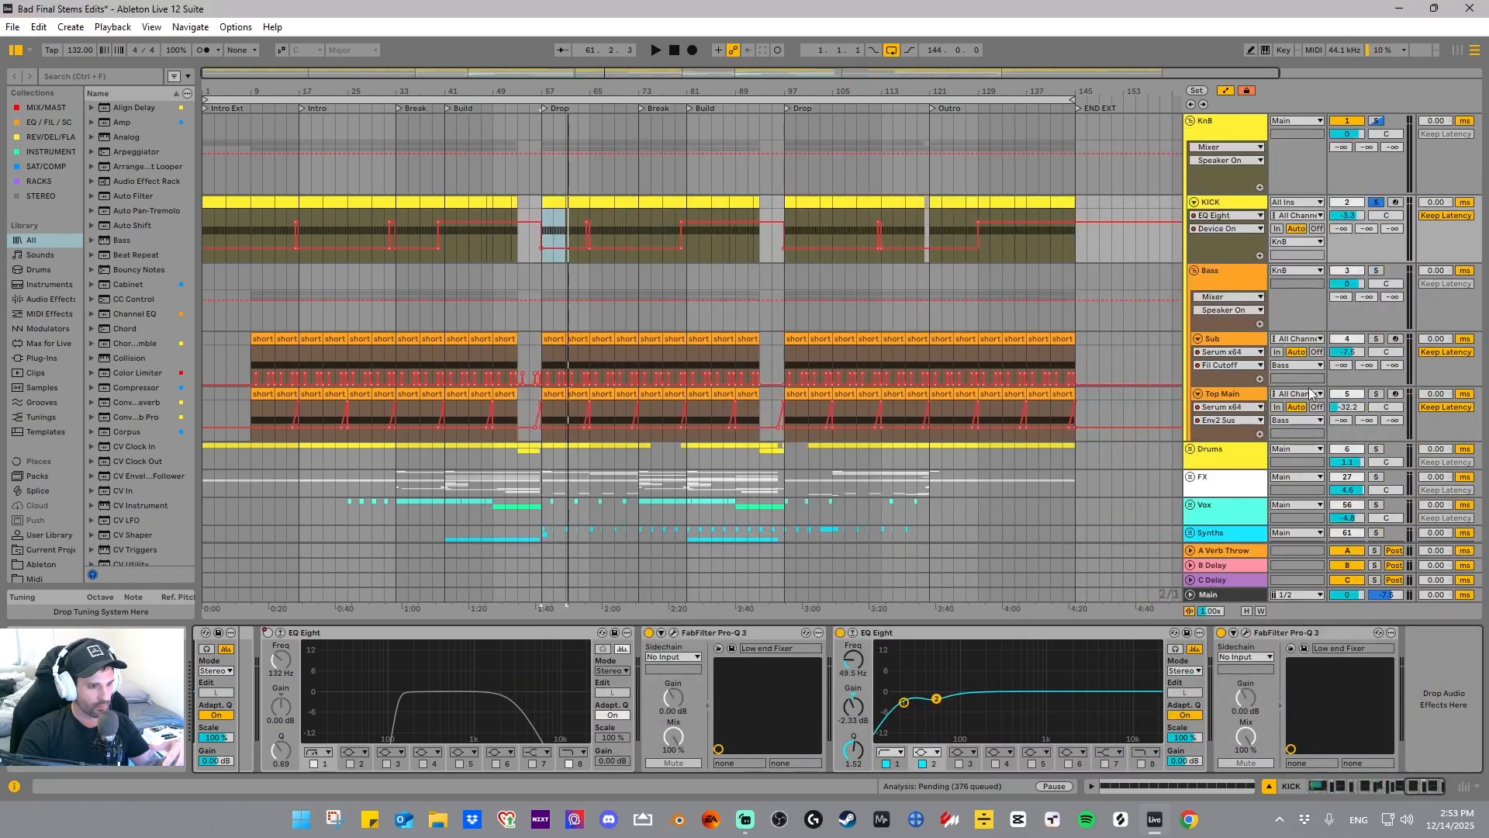
click(1288, 635)
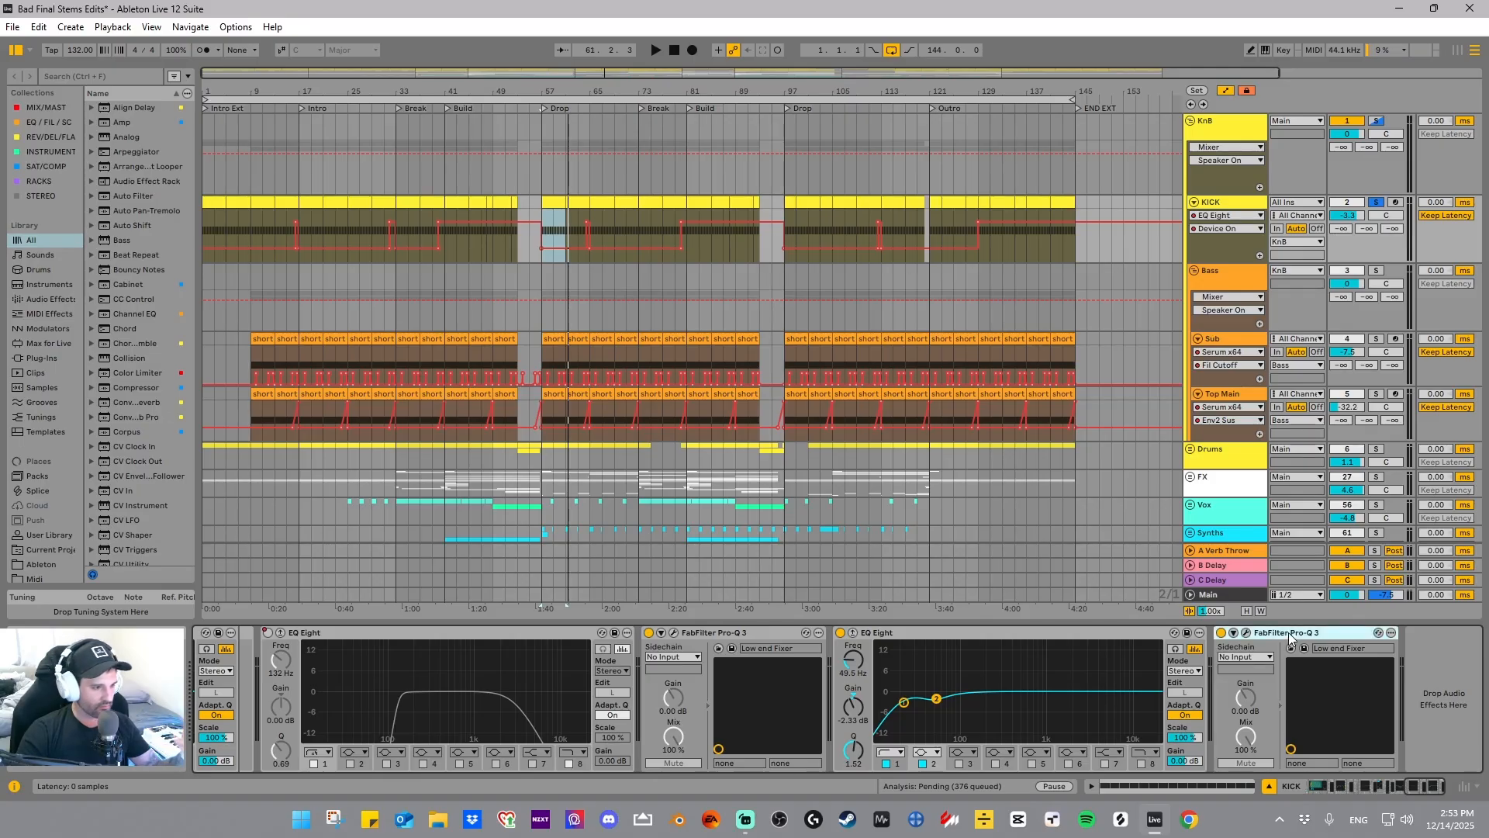
key(Delete)
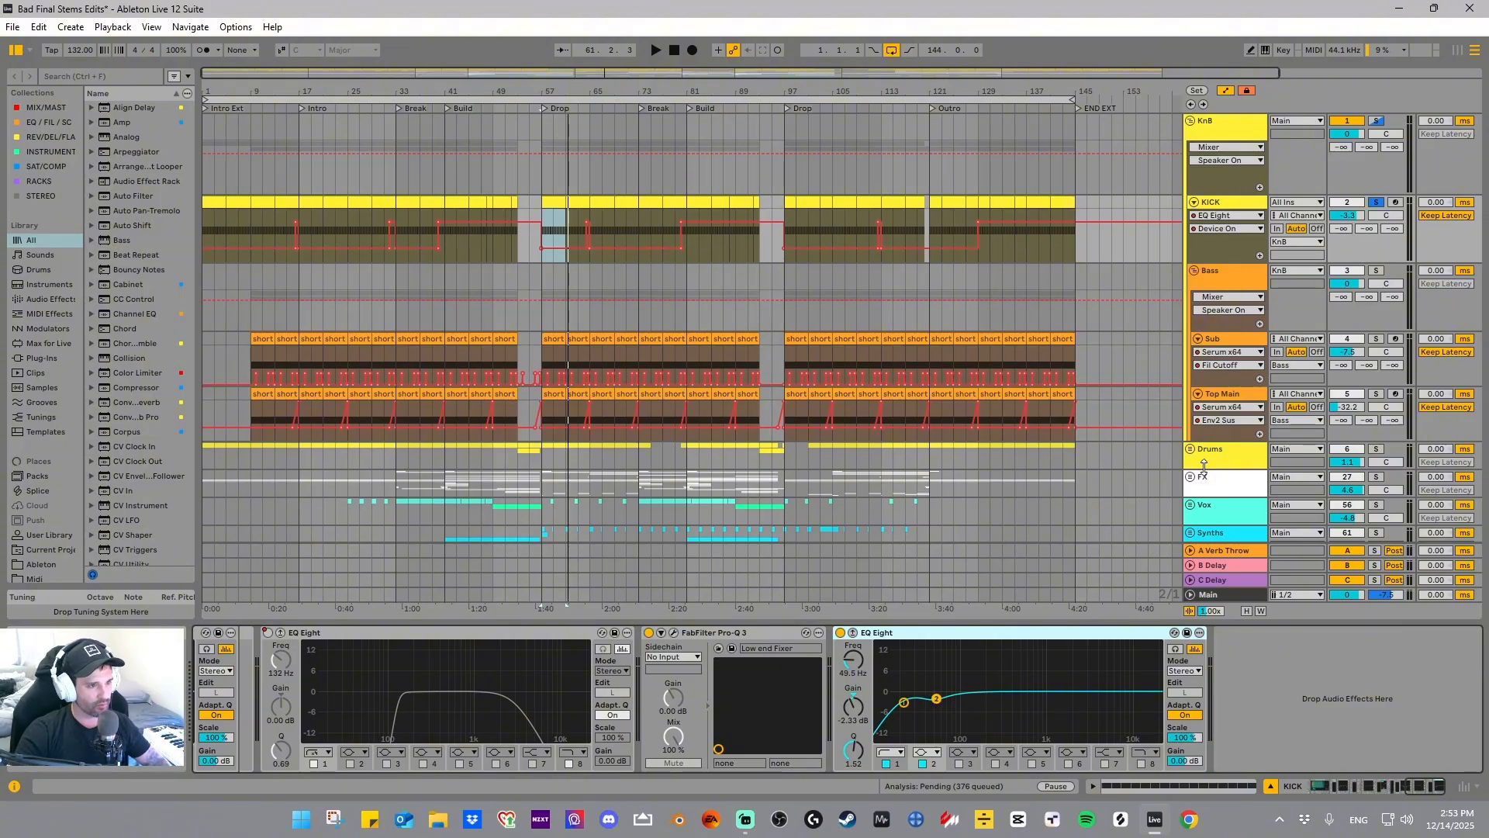
- Look at the Bass group's two EQ Eights, bring up the Sub track's device chain, and solo the Sub track
click(1248, 281)
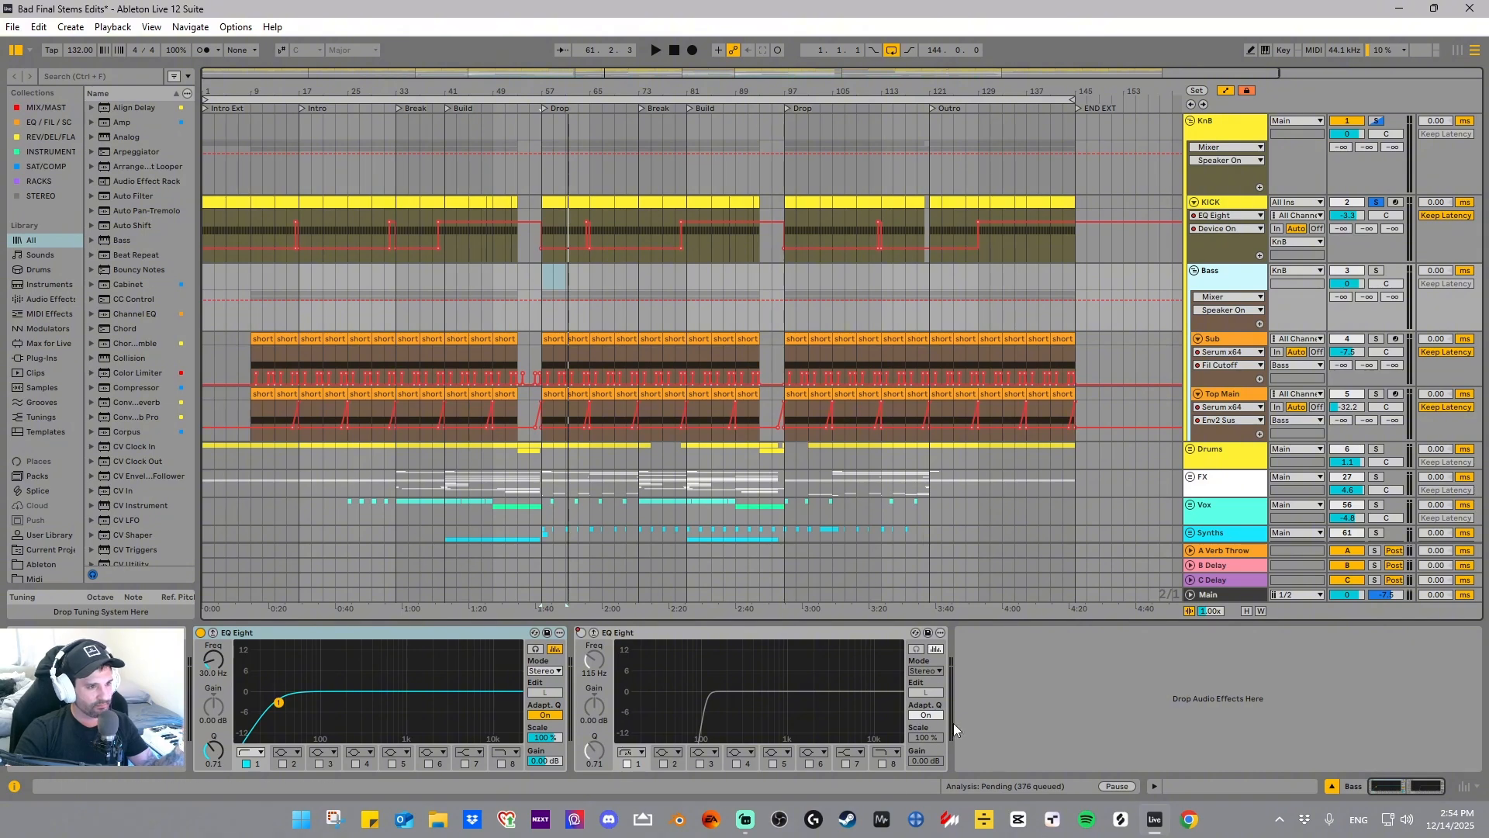
click(1227, 338)
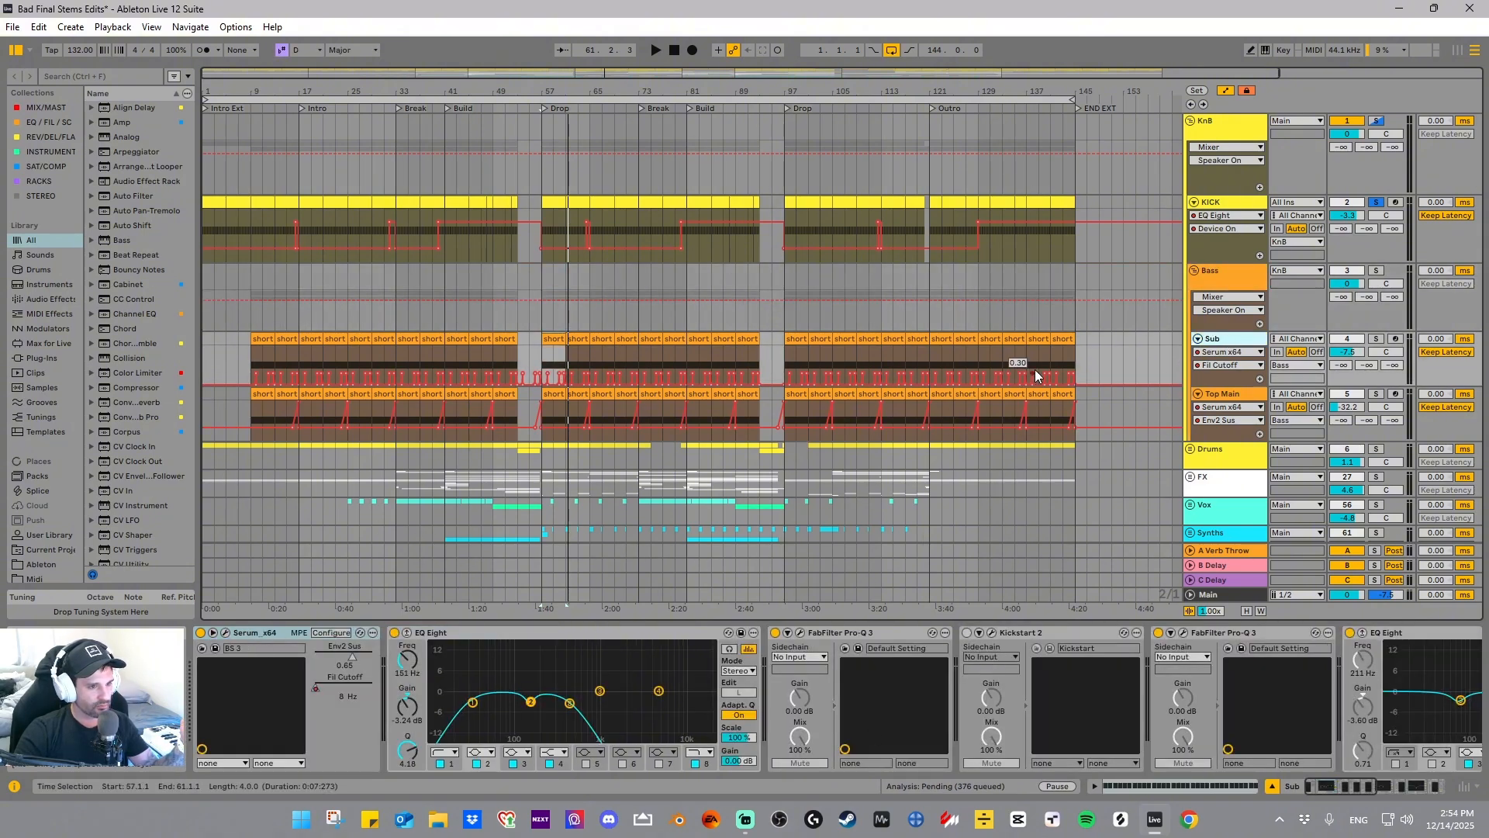
scroll(1366, 232, down, 1)
click(1376, 292)
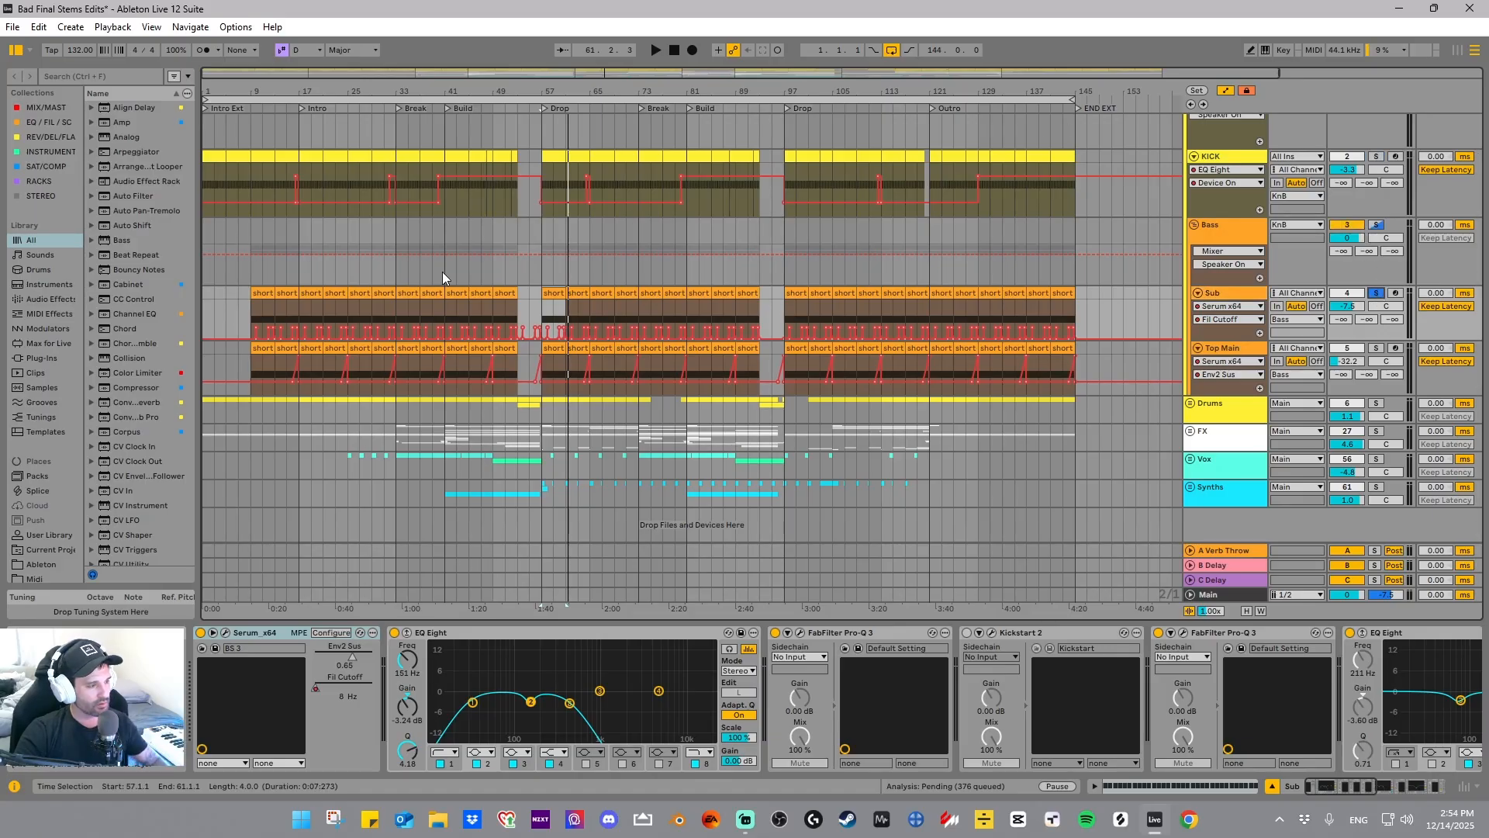
- Play the soloed Sub track from the first drop at bar 57, zoom in on that section, and stop playback
click(548, 295)
key(space)
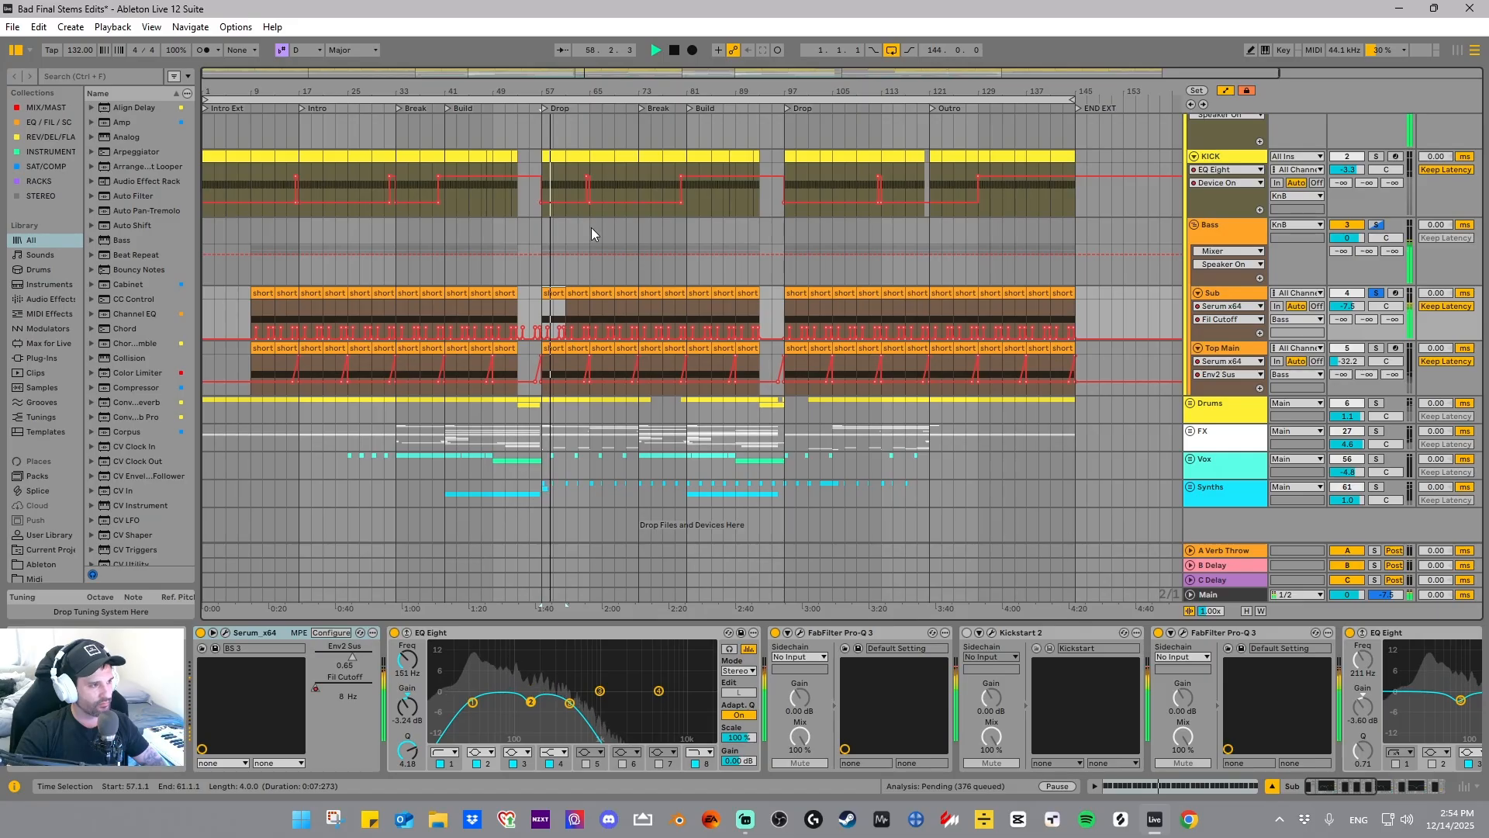
drag(555, 91, 551, 252)
key(space)
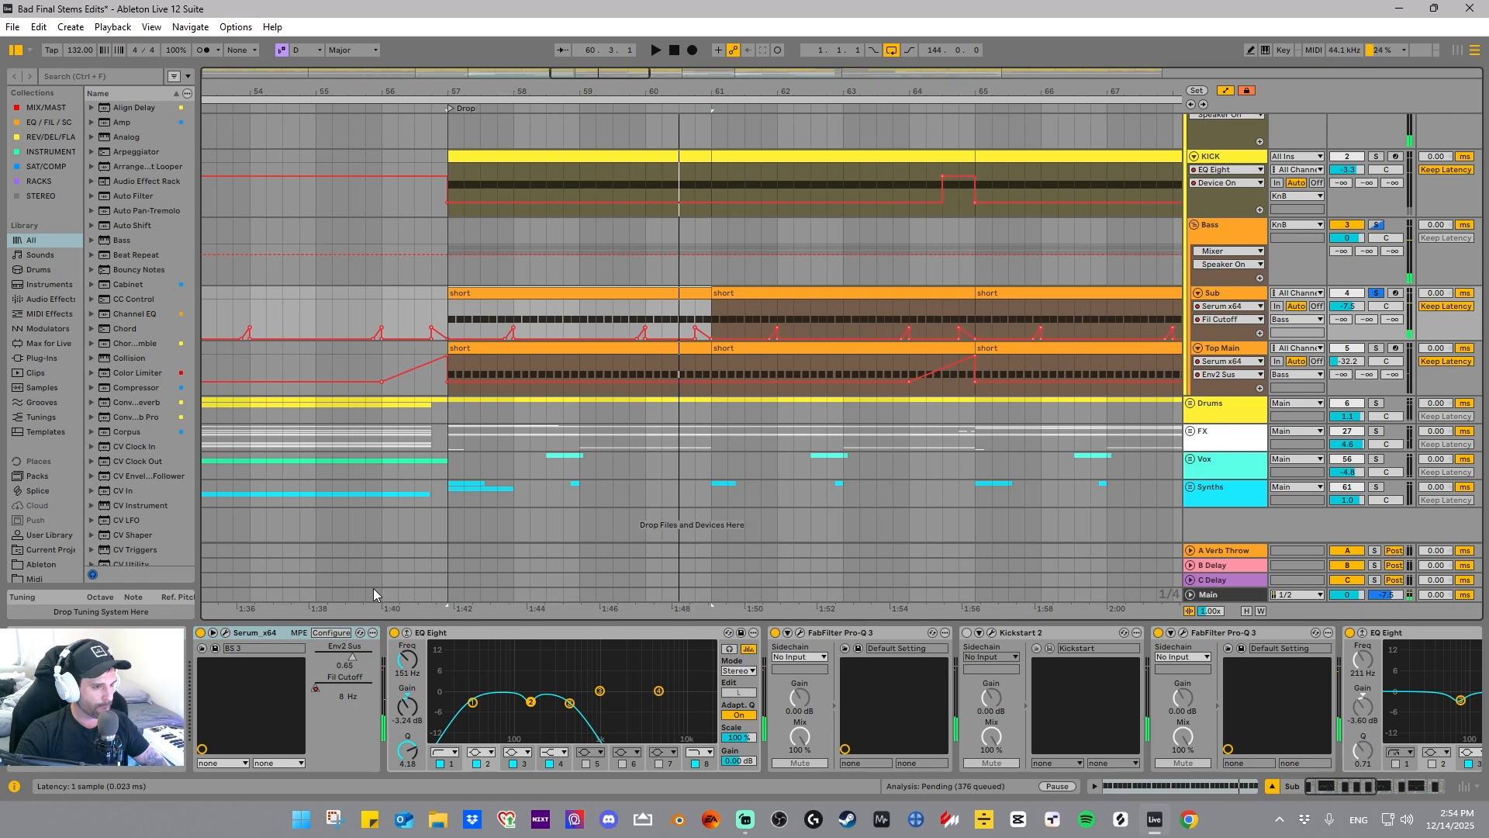
- Examine the Fil Cutoff automation peaks under the Sub track's clip at bar 57 and select that clip
click(505, 338)
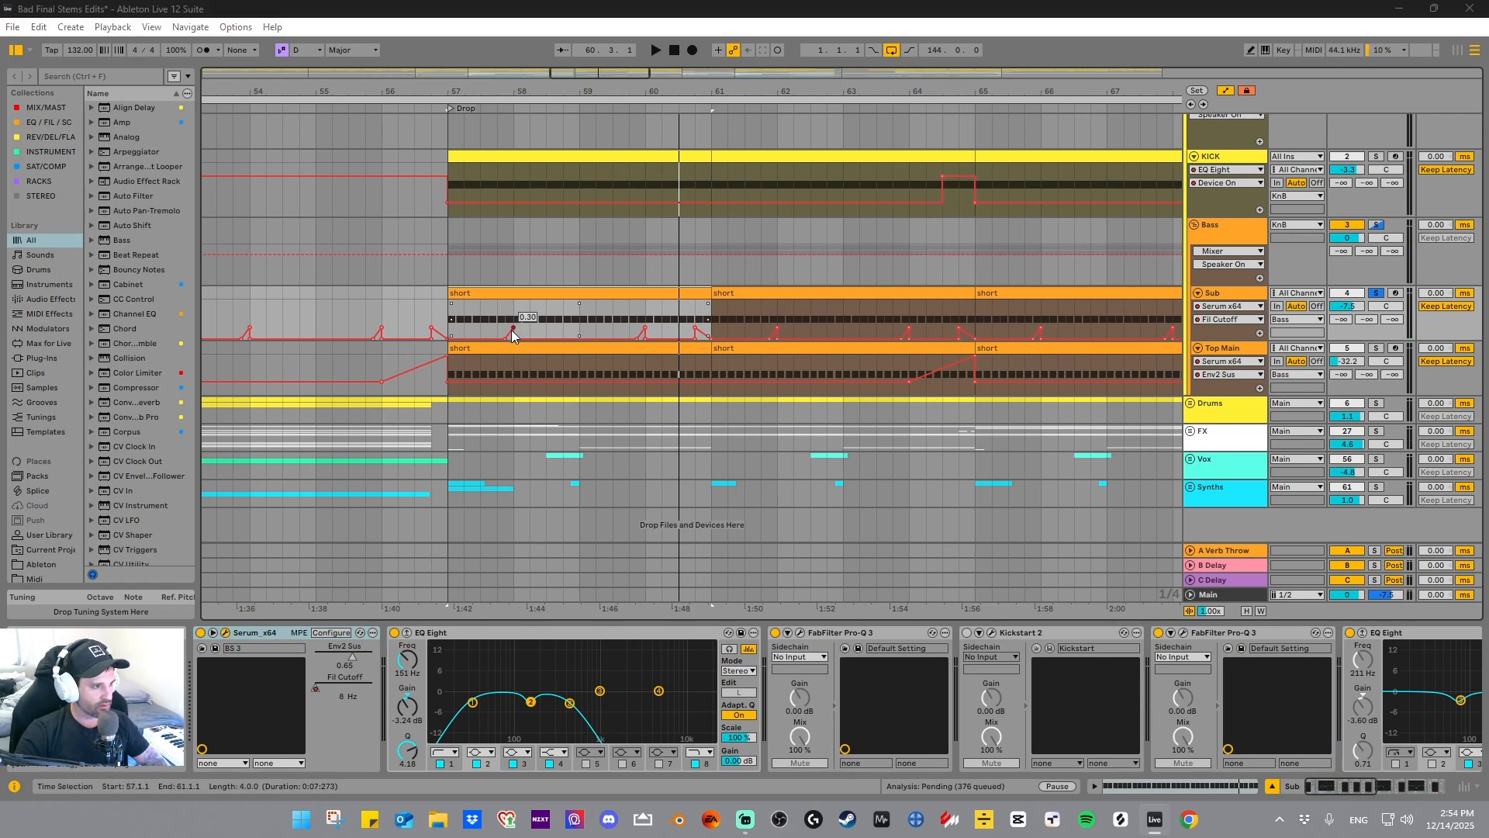
click(498, 294)
click(498, 295)
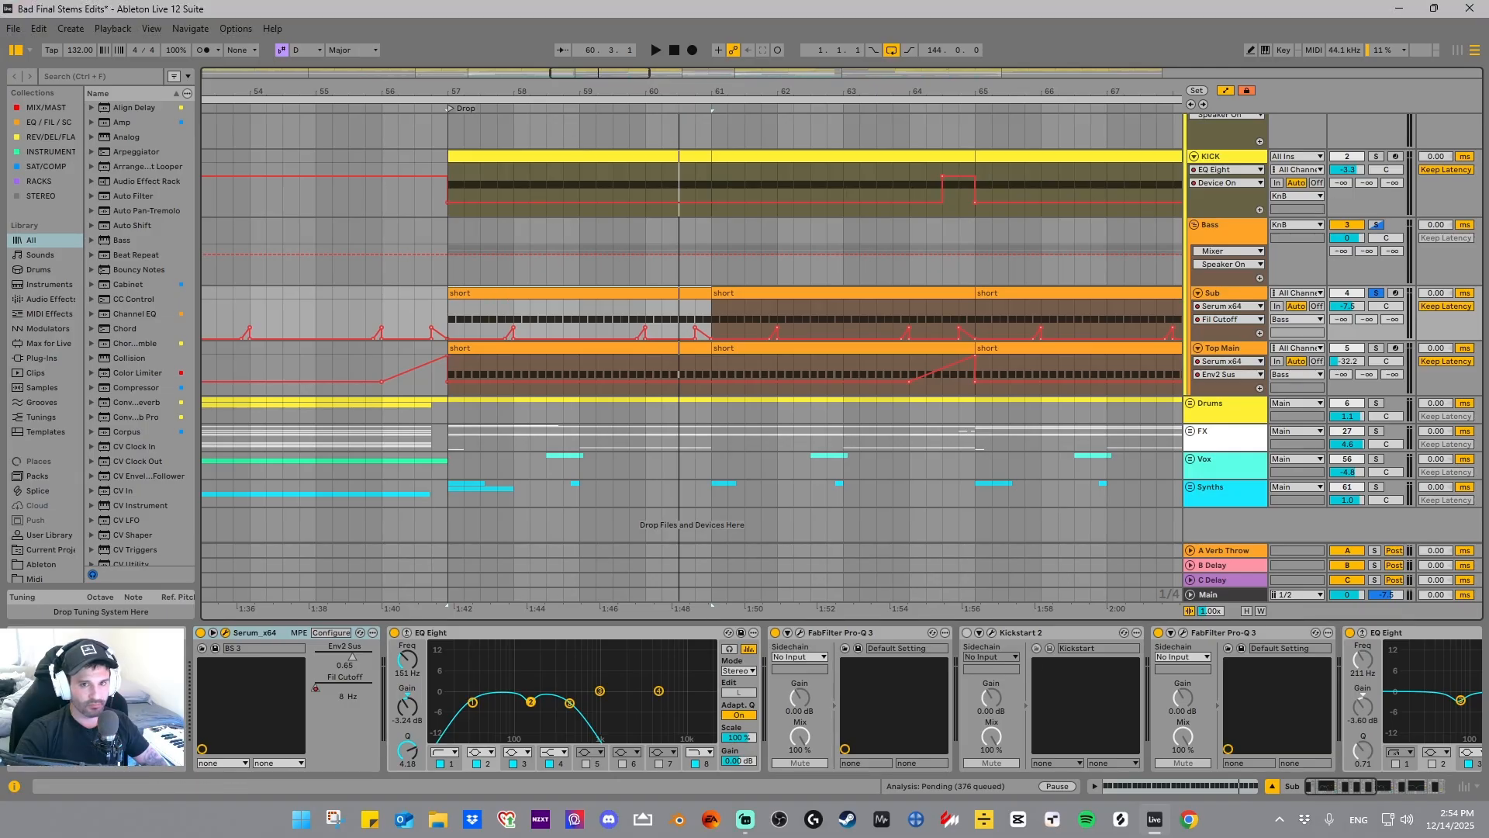
- Inspect the Sub track's Serum effects, modulation matrix and oscillators, close Serum, and bring up its Fil Cutoff automation
drag(1488, 175, 928, 119)
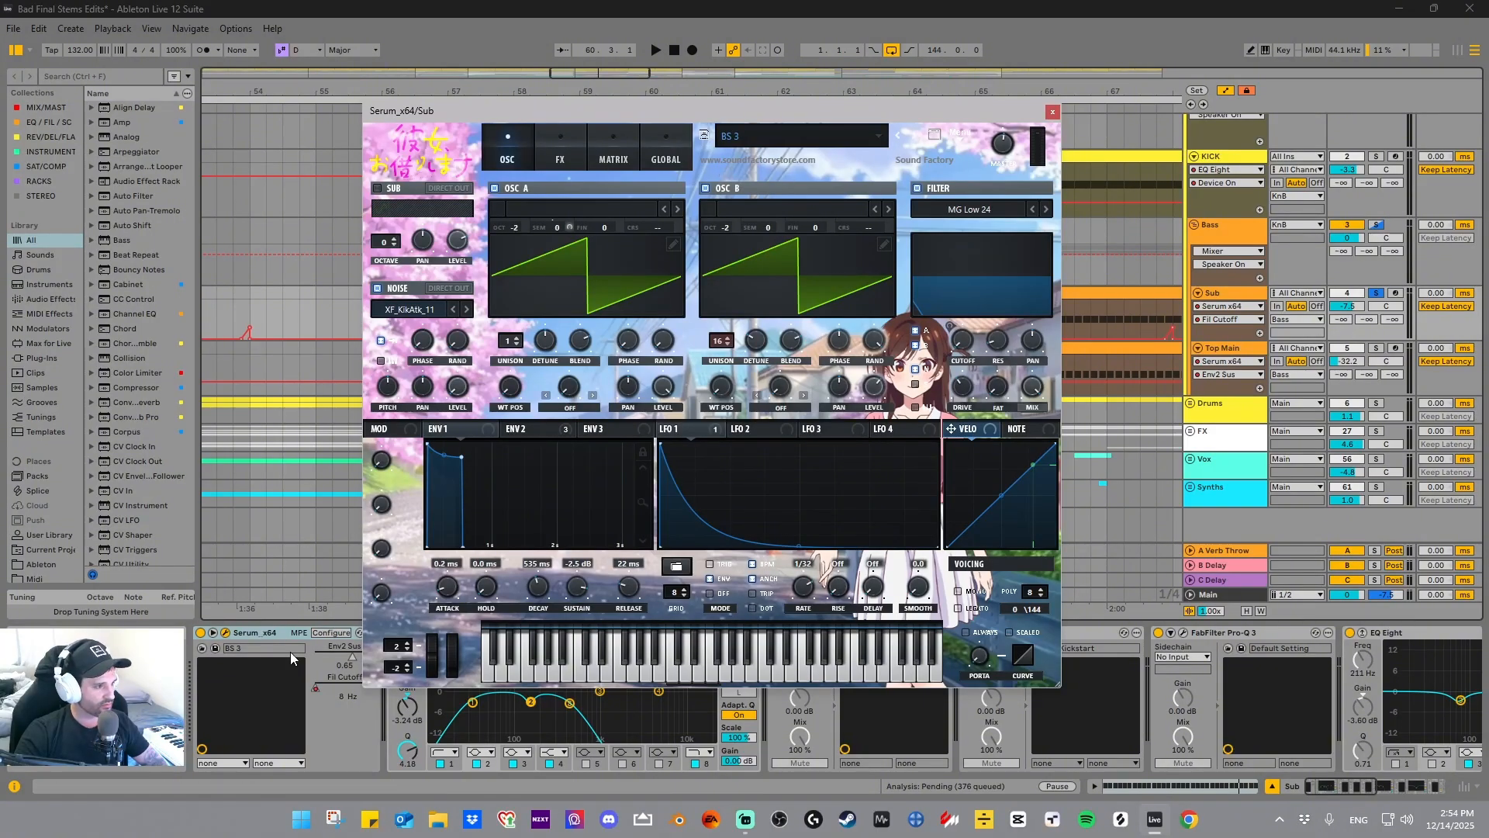
click(570, 162)
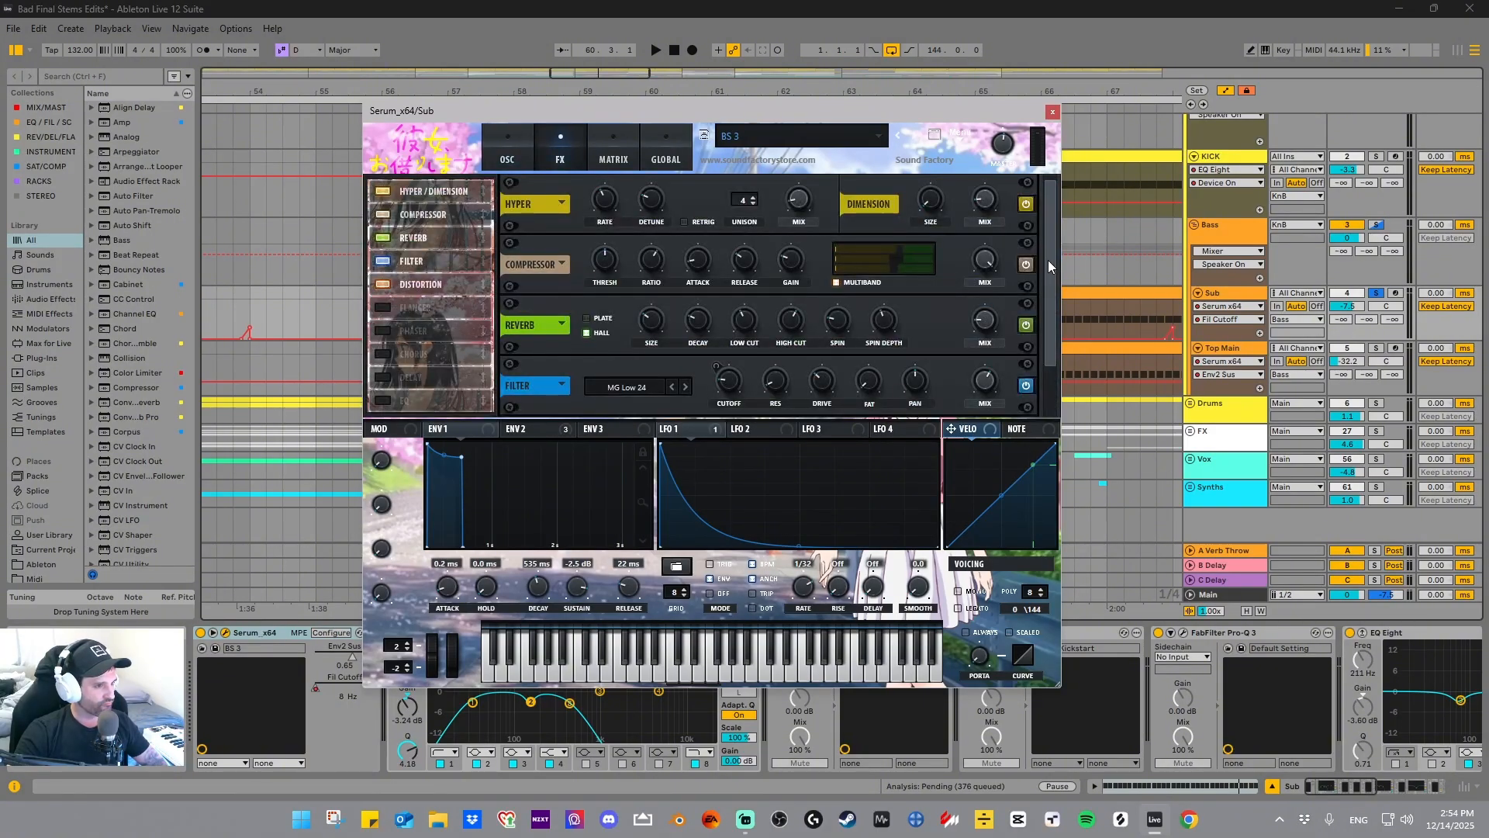
drag(1053, 248, 1036, 357)
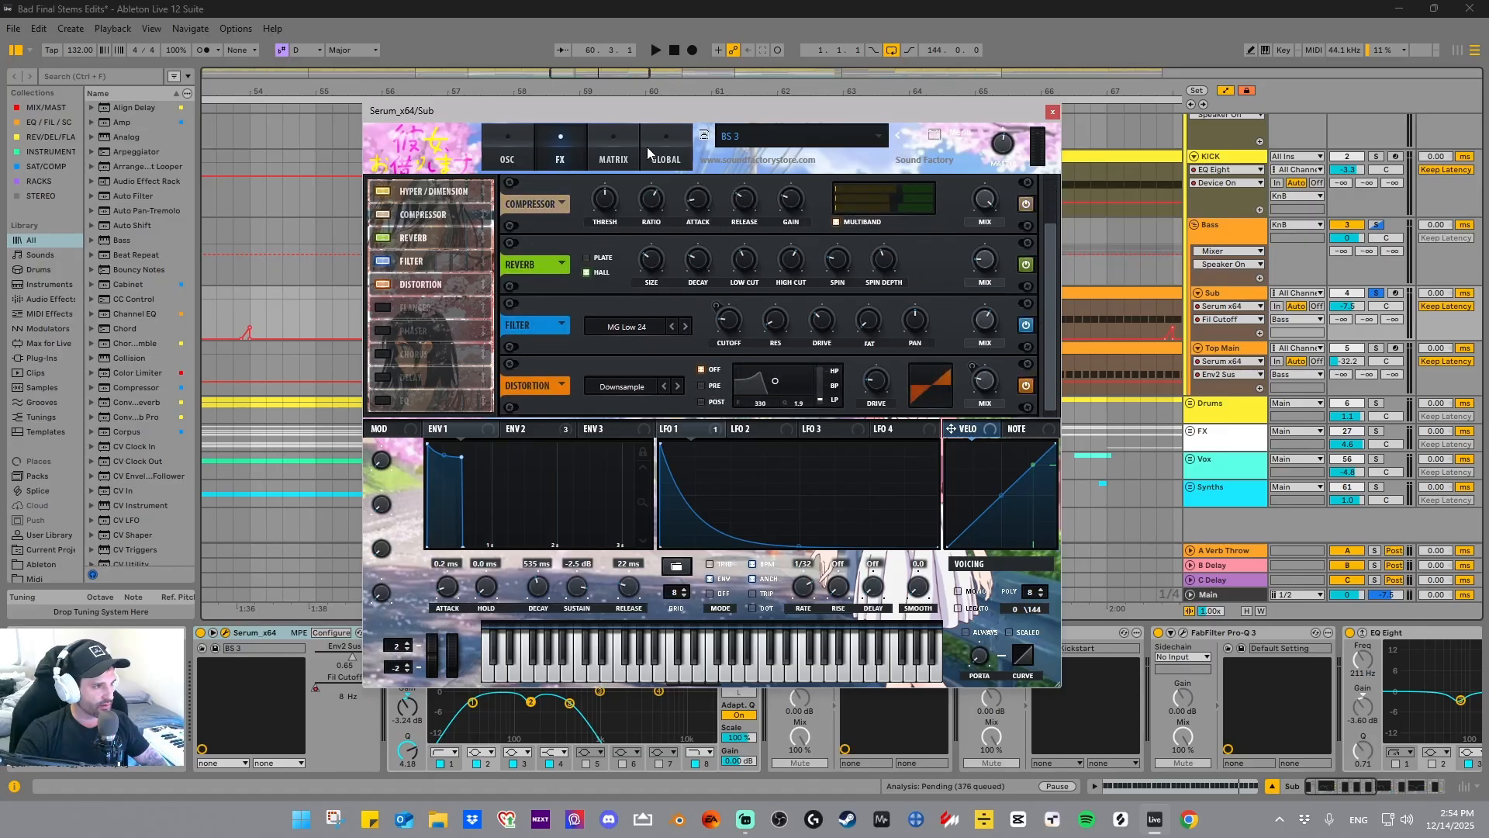
click(624, 158)
click(513, 156)
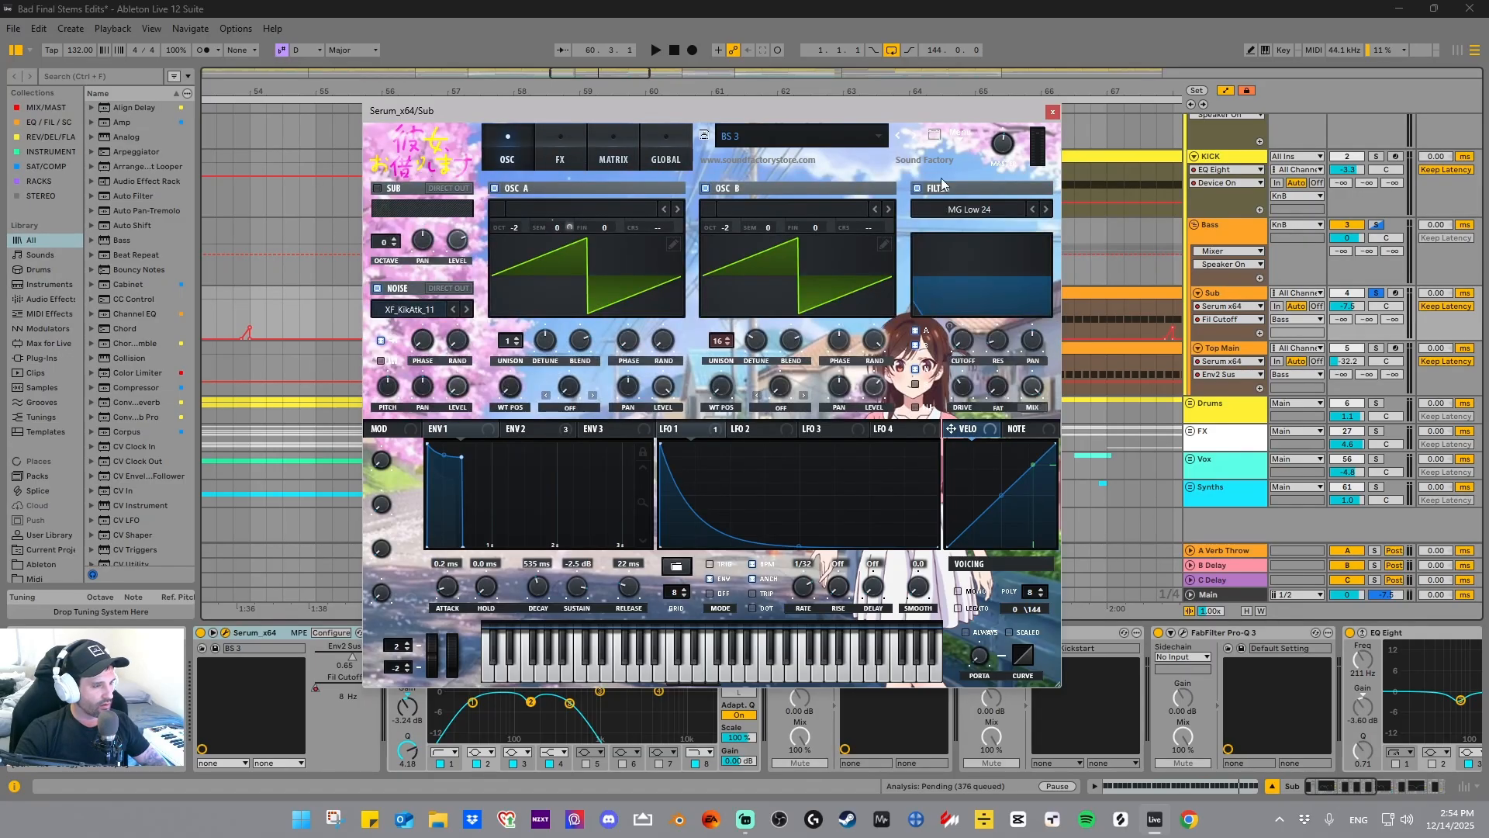
click(1052, 112)
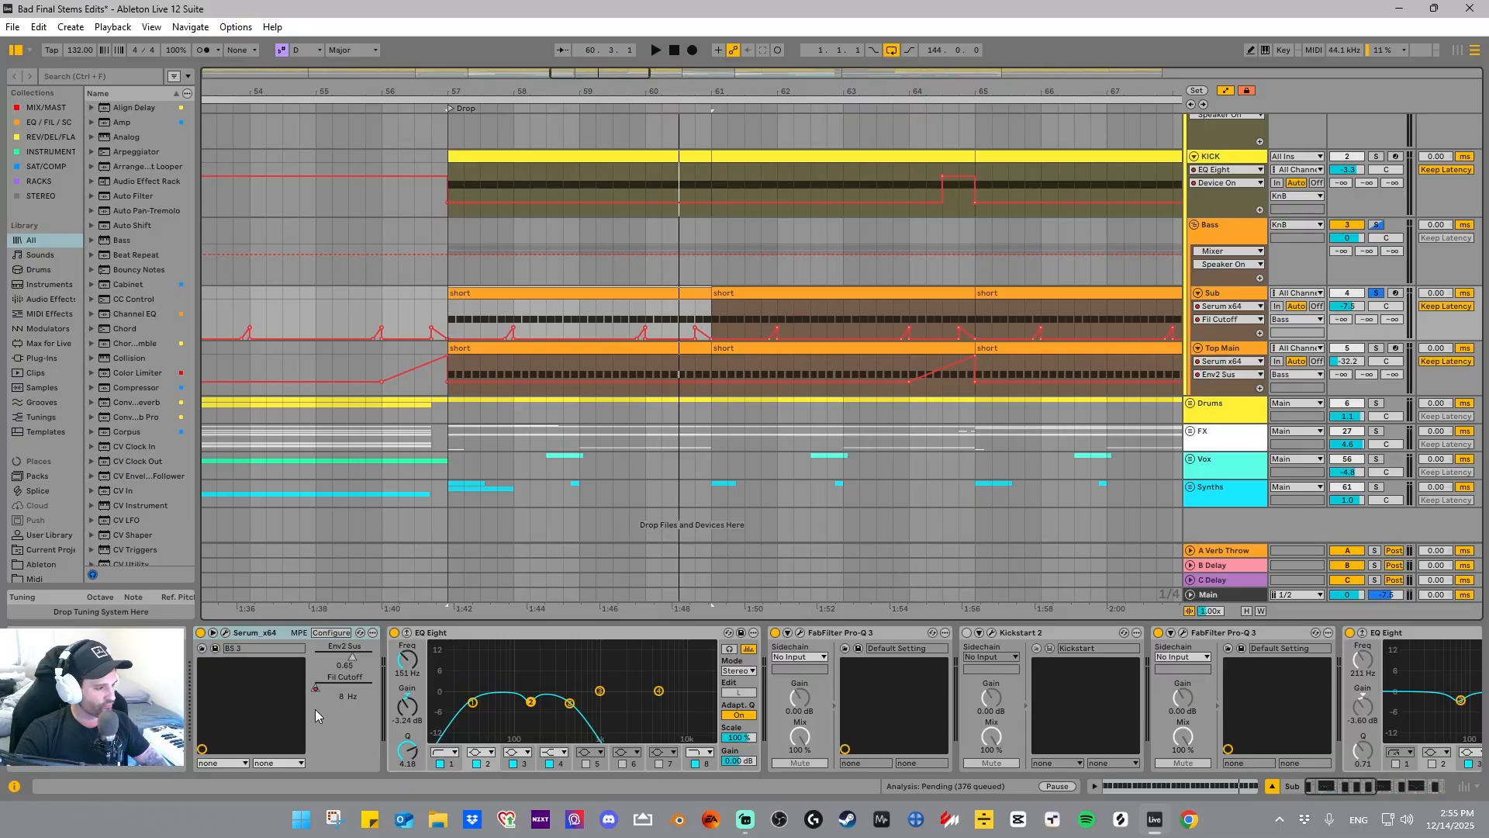
click(344, 677)
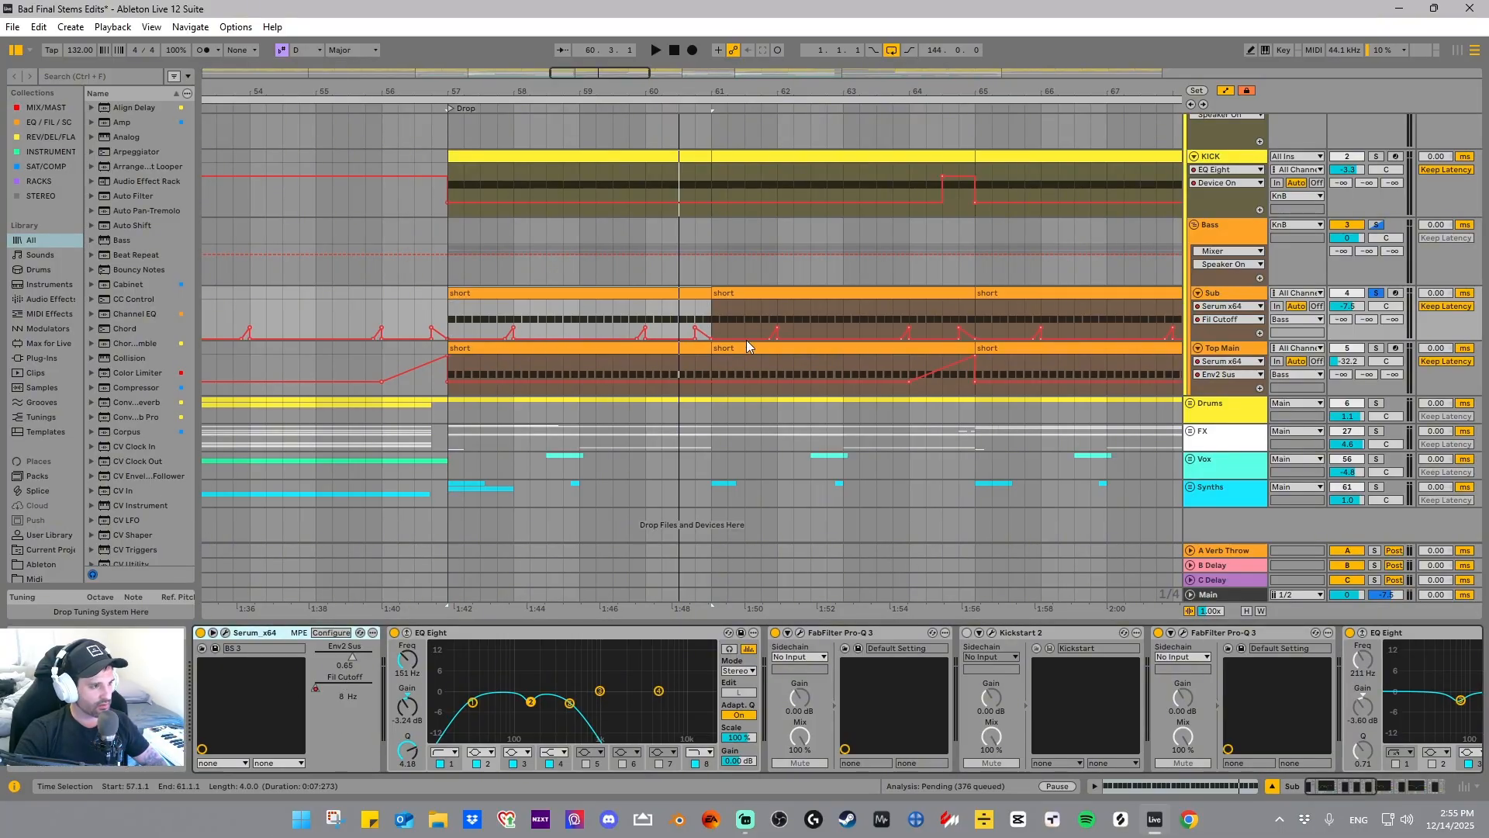
click(631, 297)
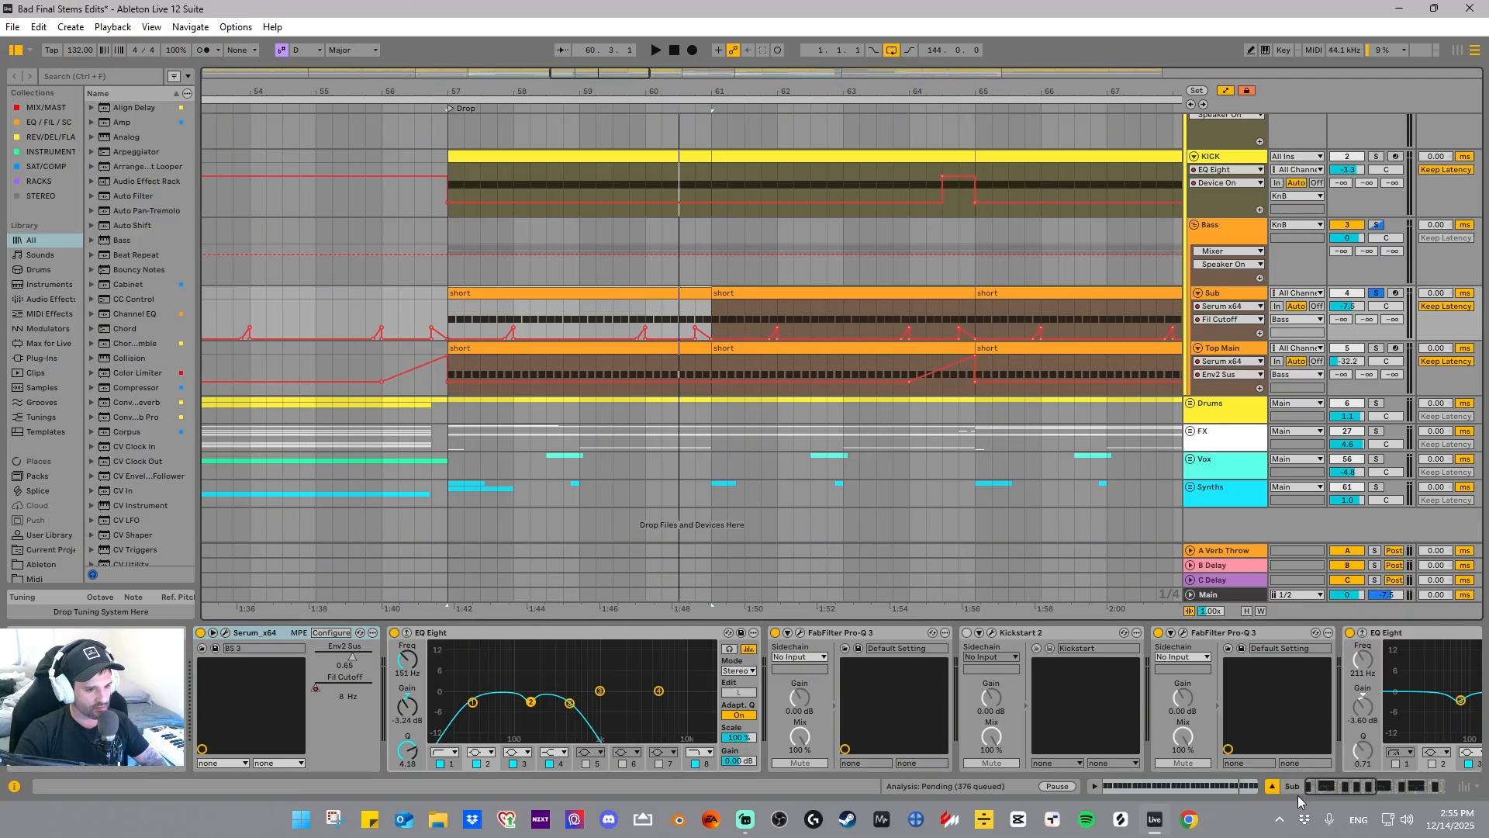
- Play the Sub from bar 57, compare the first EQ Eight with band 2 off and back on, and stop playback
click(520, 648)
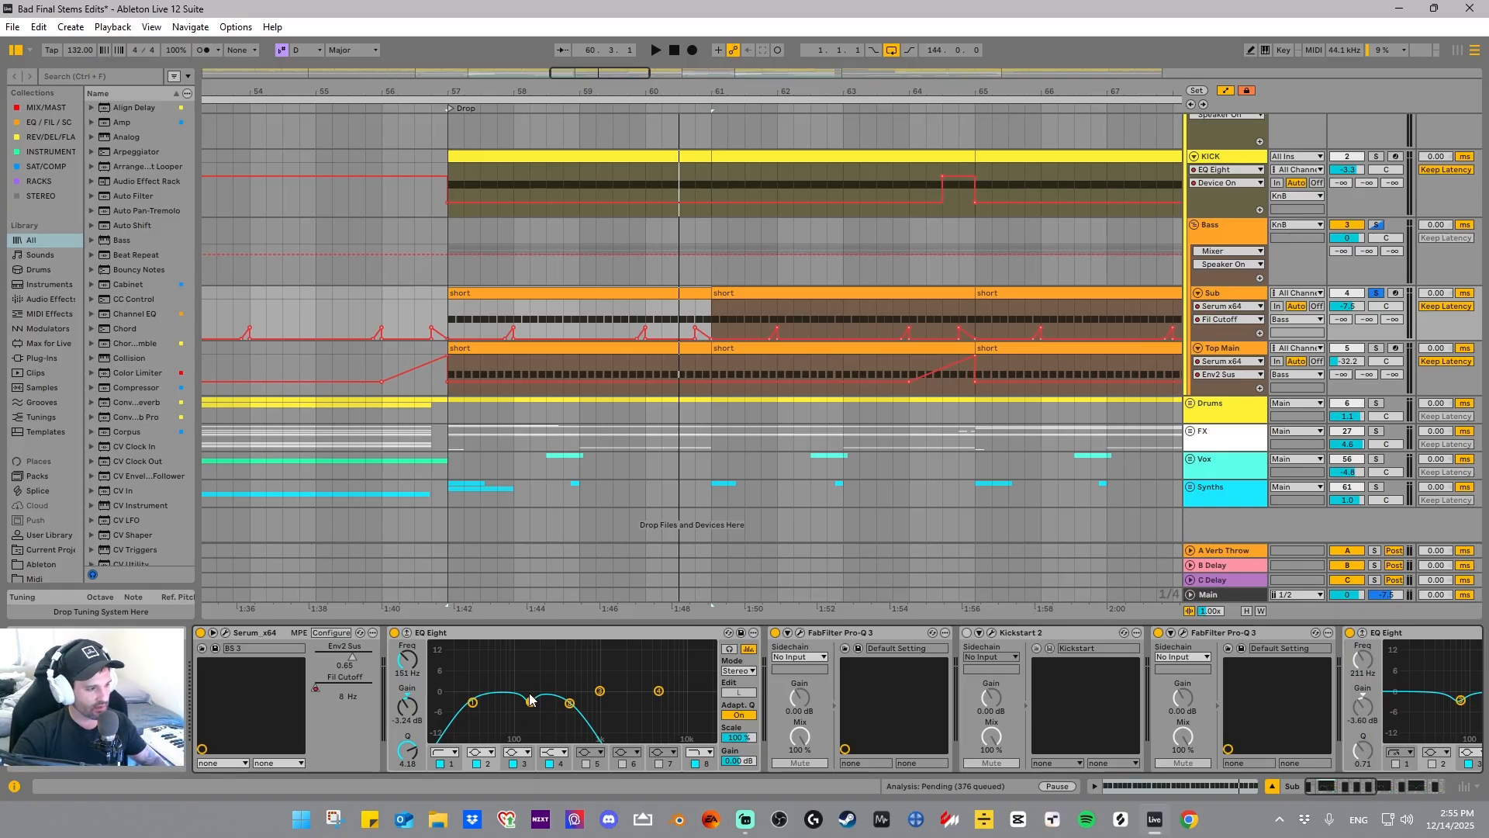
click(556, 290)
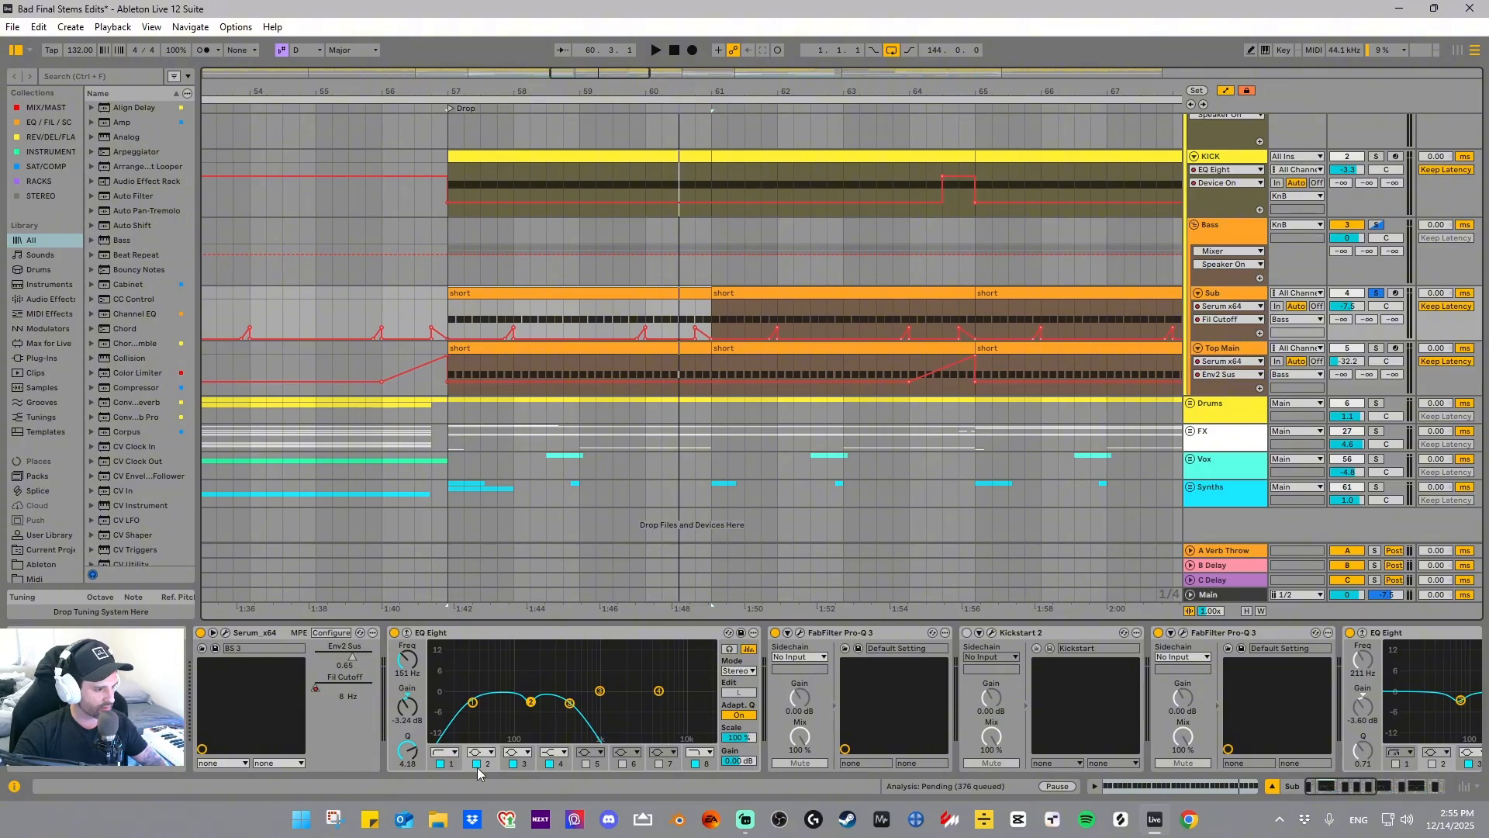
key(space)
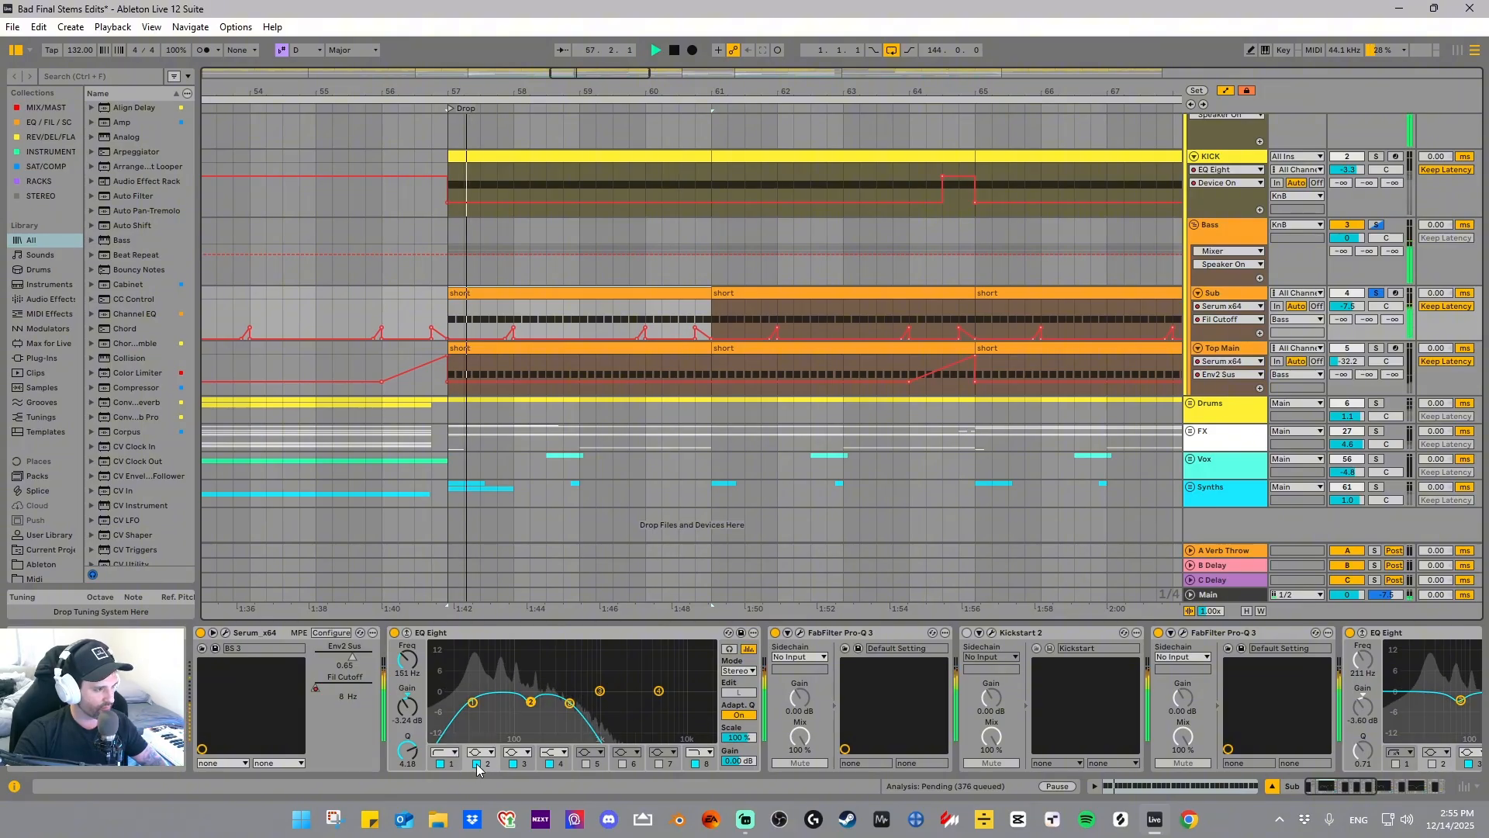
click(477, 764)
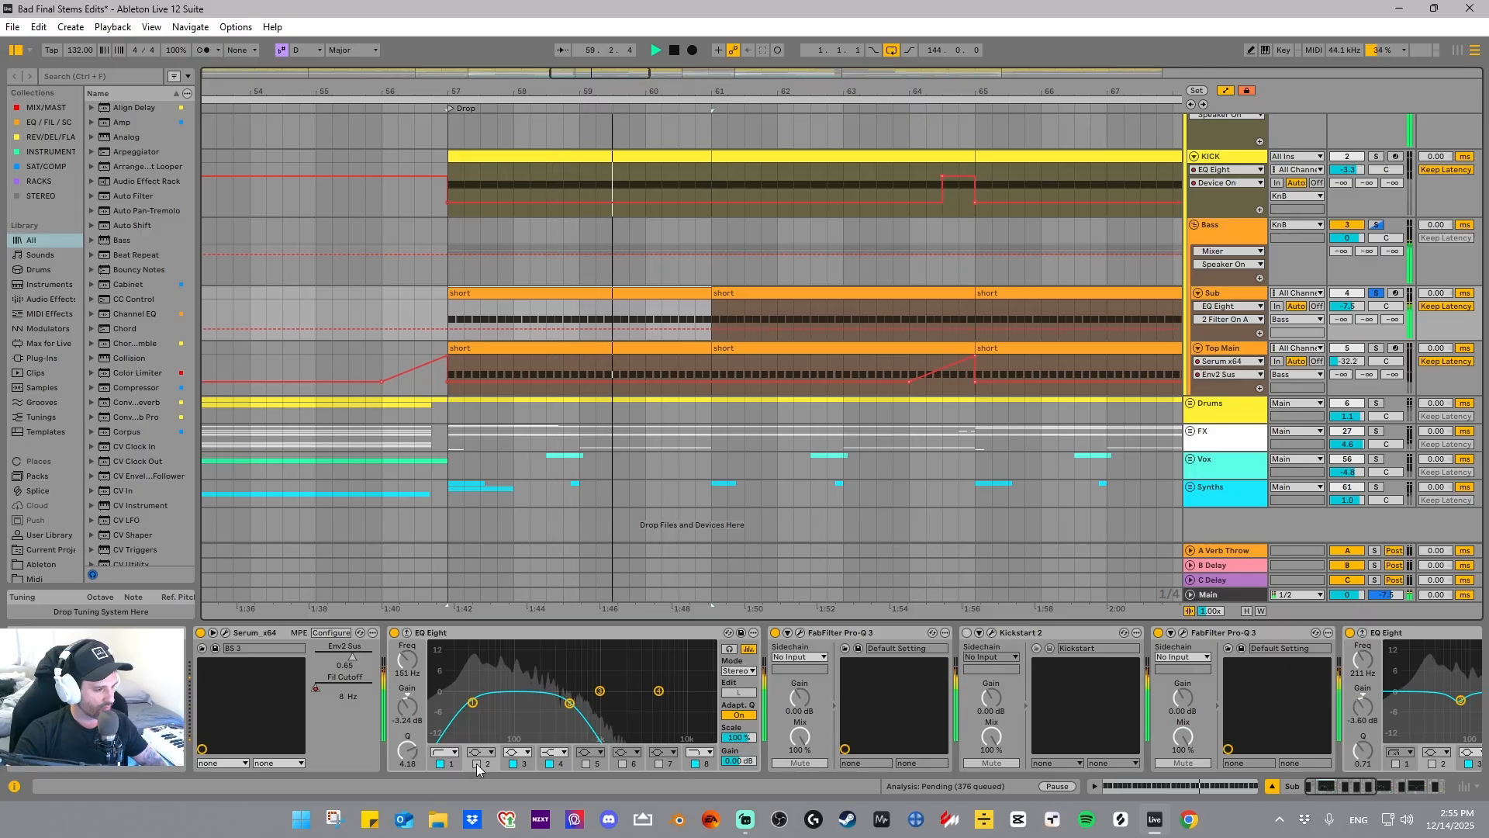
click(477, 764)
key(space)
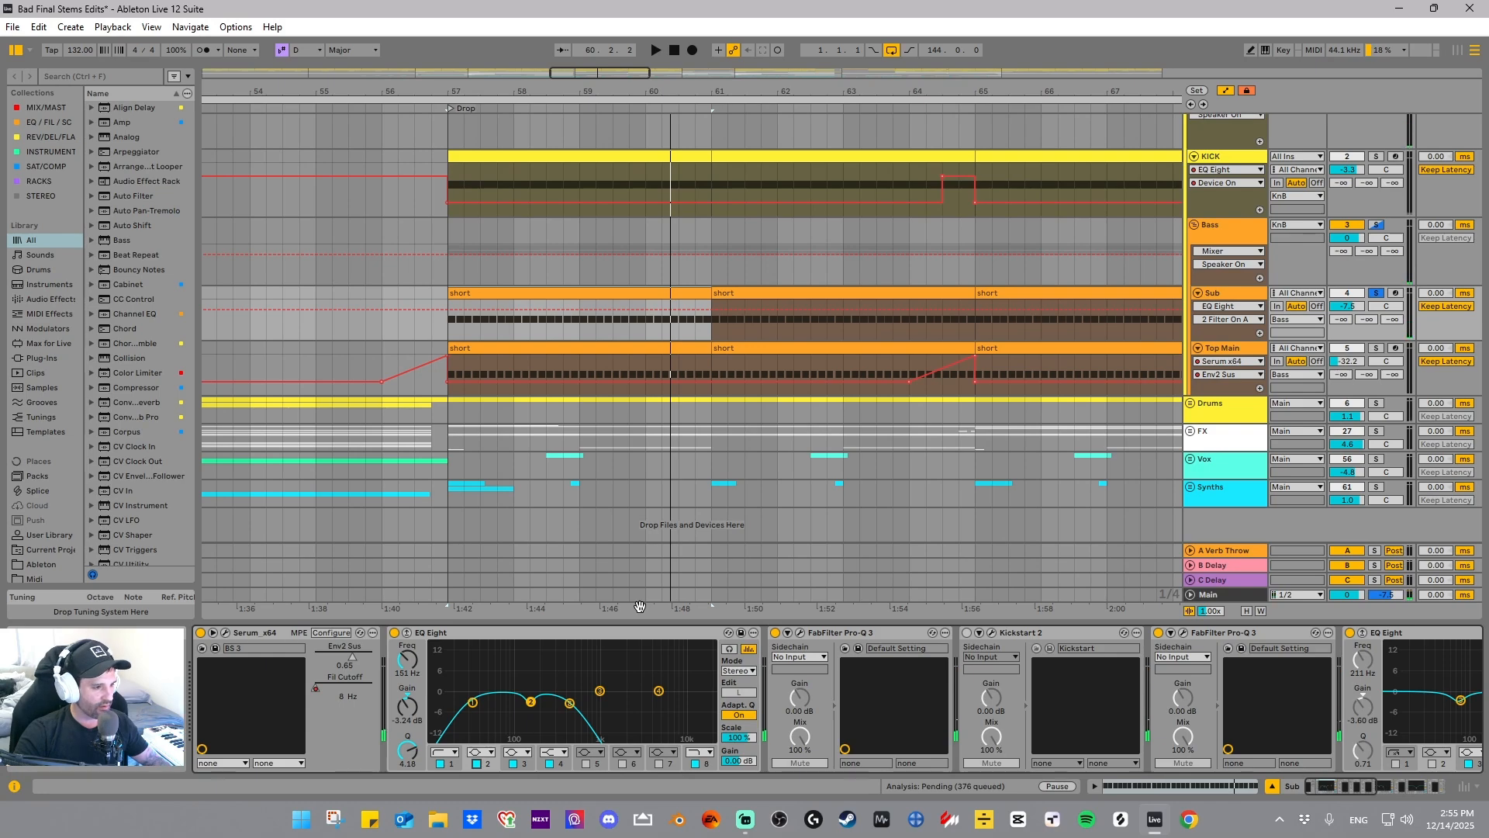
- Open the Sub track's first FabFilter Pro-Q 3, select its dynamic bell bands to point them out, and close it
click(833, 632)
click(800, 632)
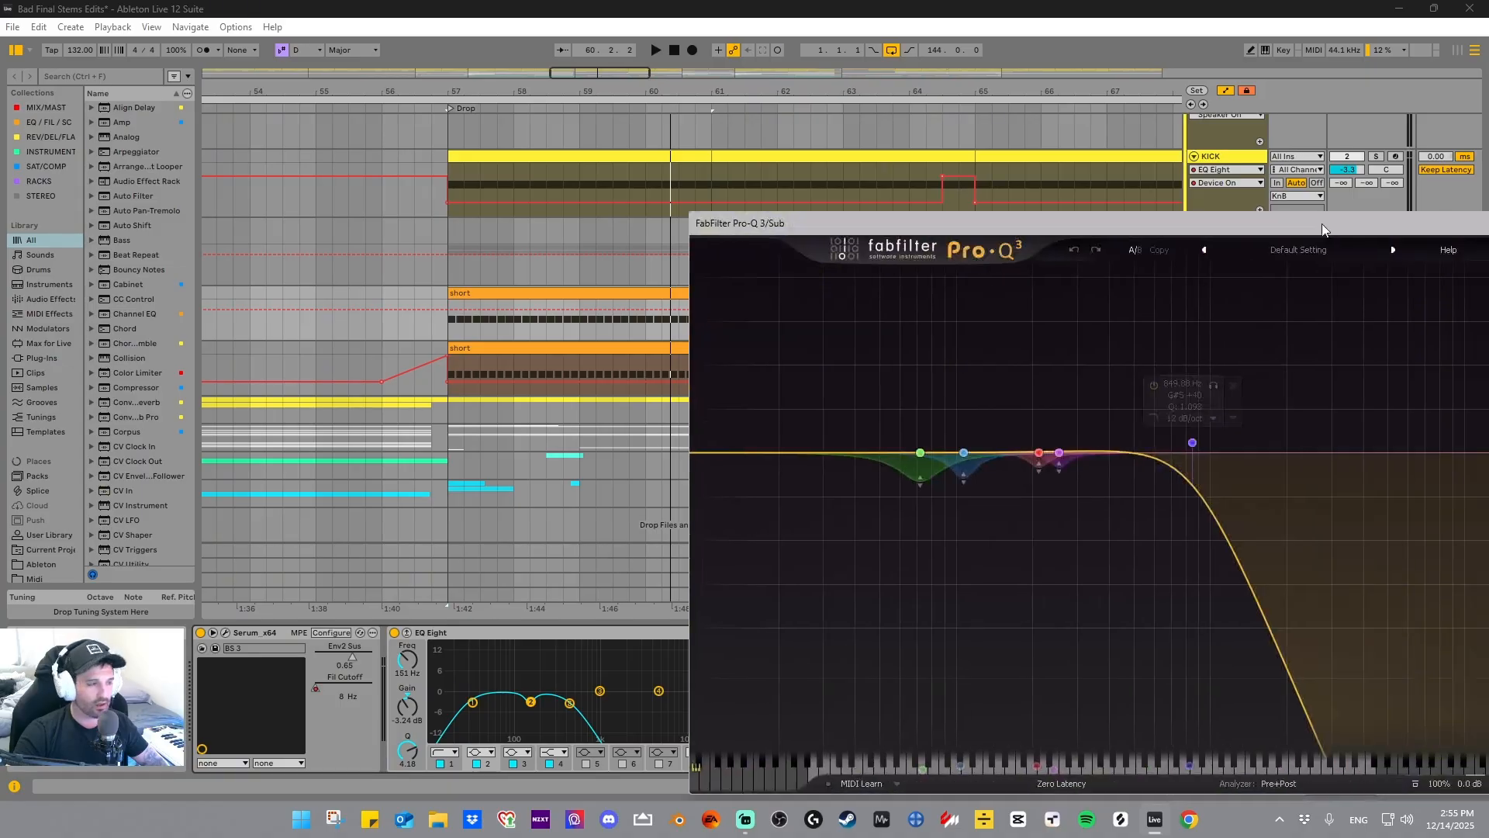
drag(1322, 223, 1048, 132)
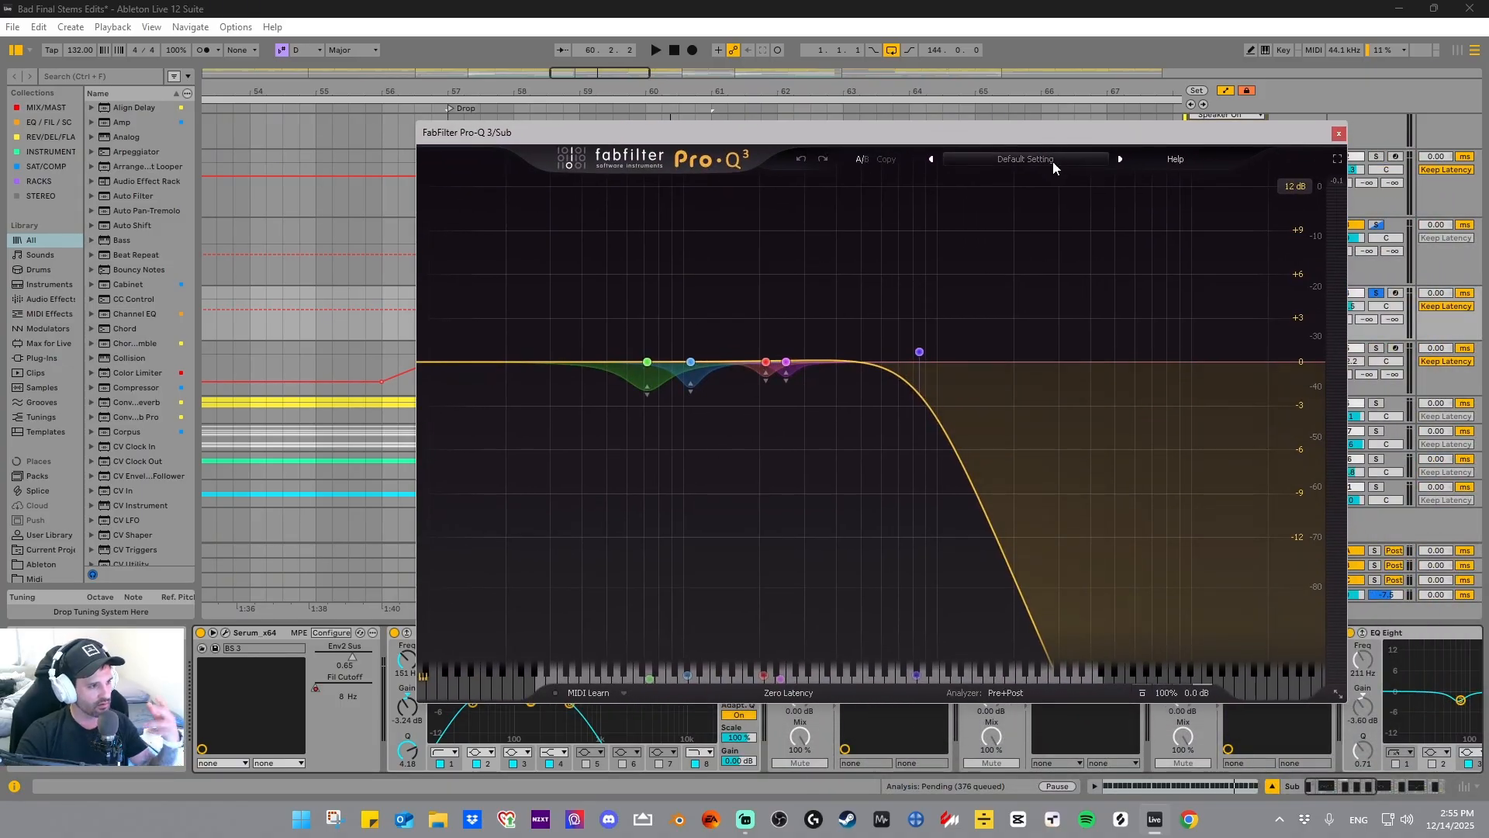
drag(532, 265, 1049, 447)
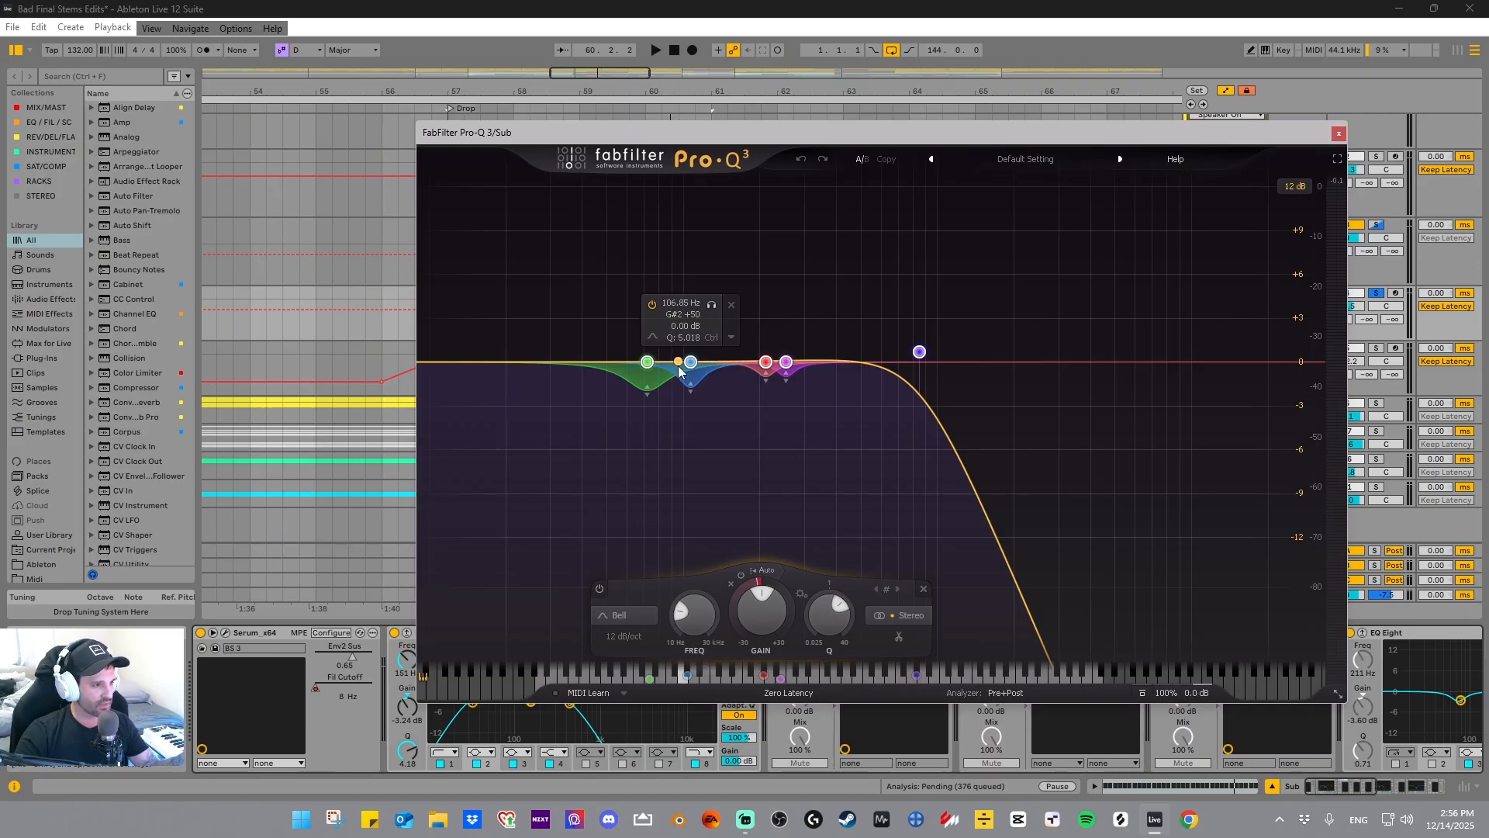
click(1338, 134)
- Inspect the Pro-Q 3 after Kickstart 2 on the Sub track, close it, and bring the following EQ devices into view
click(1184, 633)
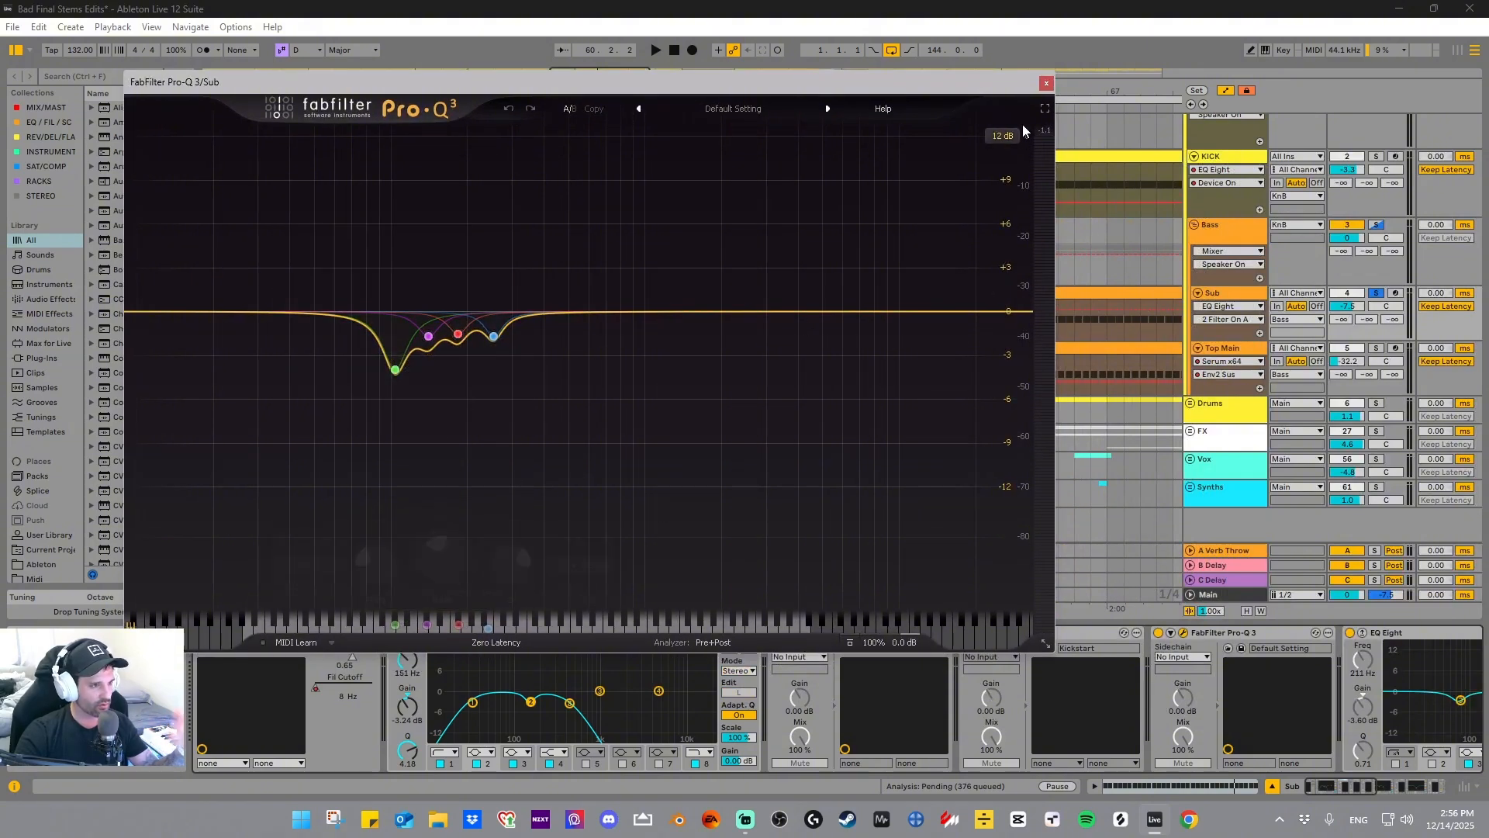
click(1047, 83)
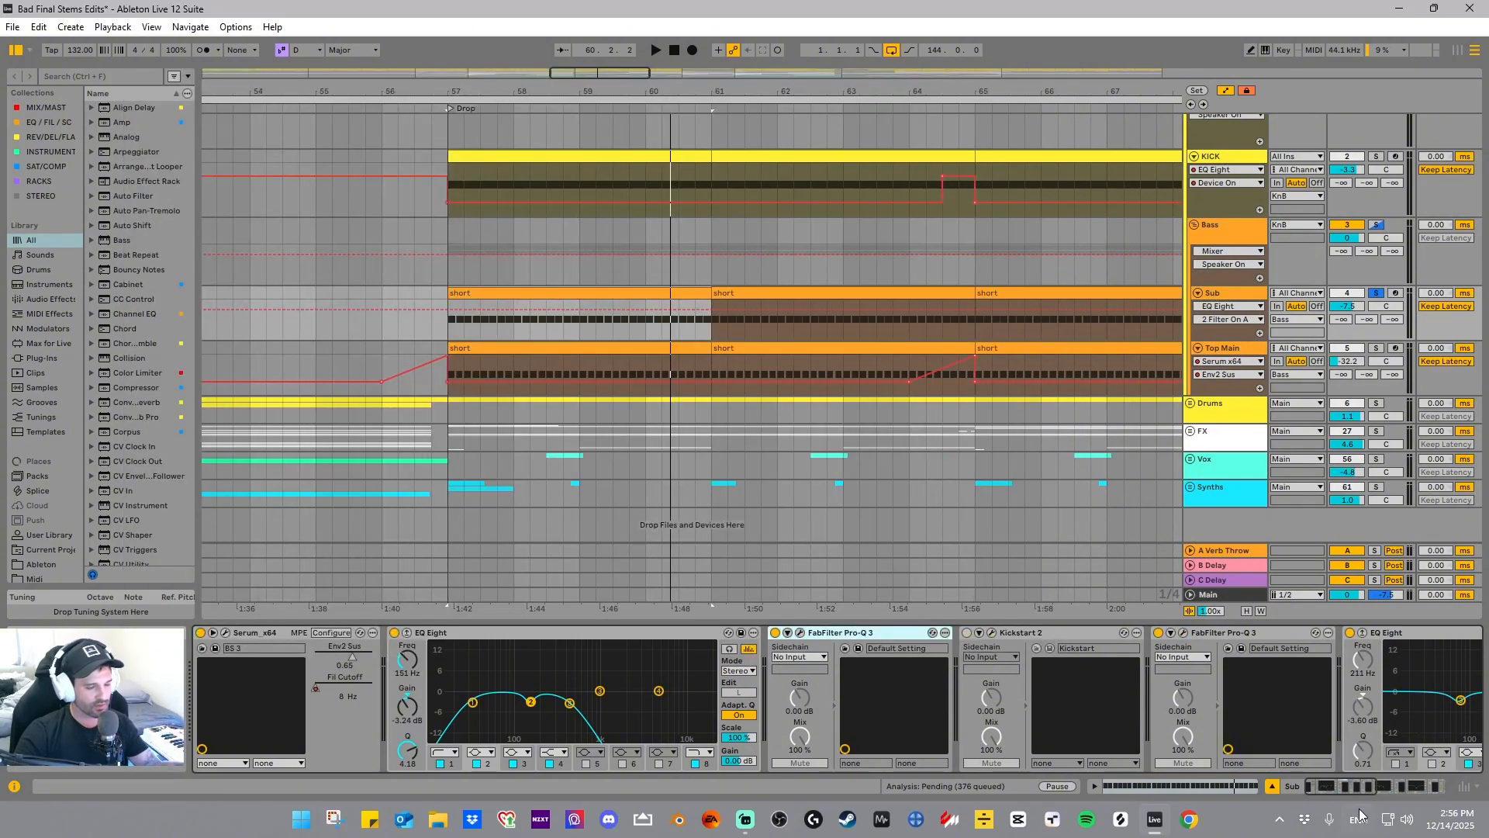
drag(1352, 791, 1384, 797)
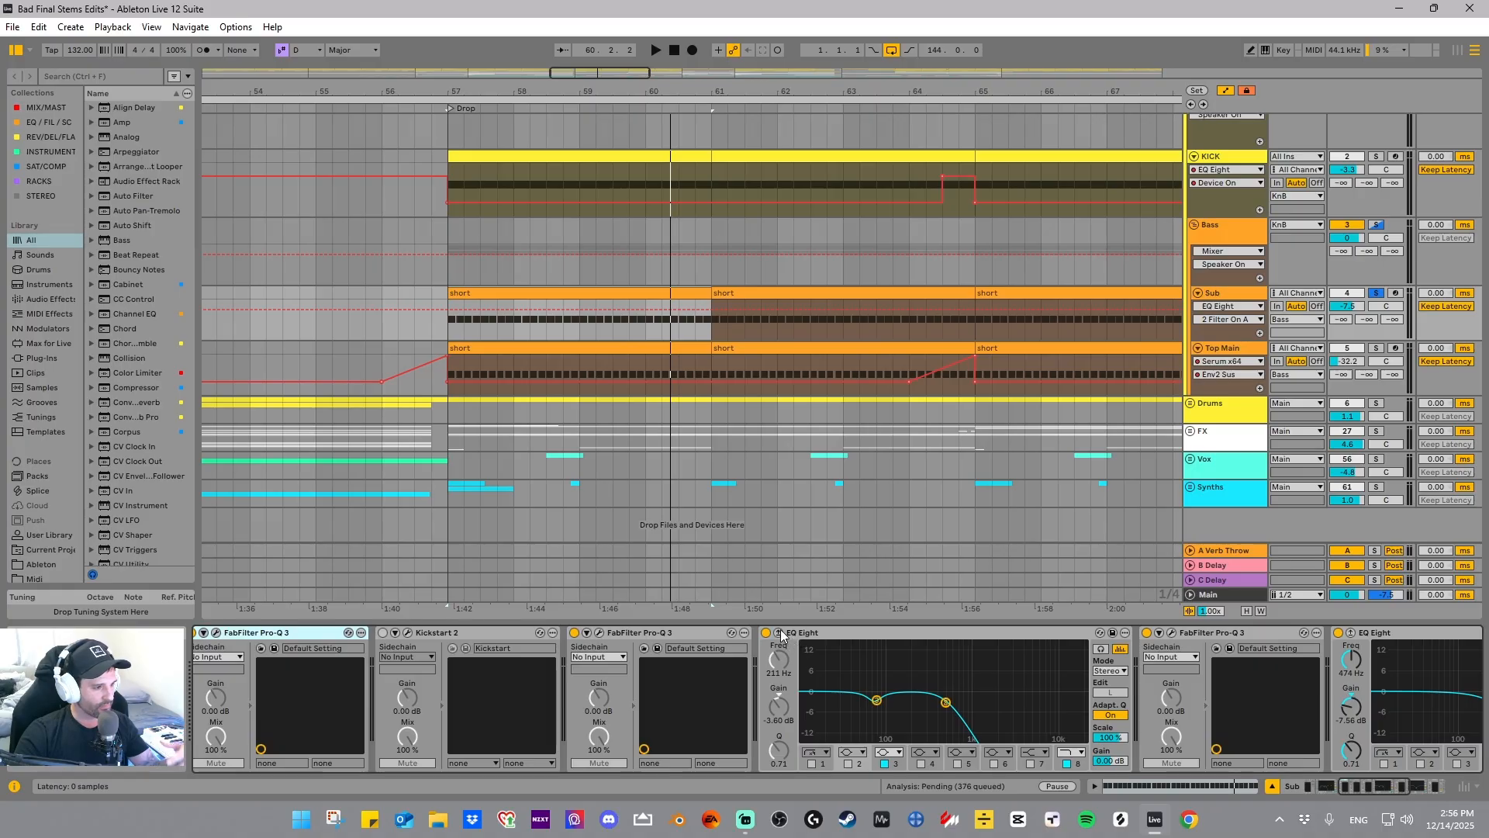
click(599, 632)
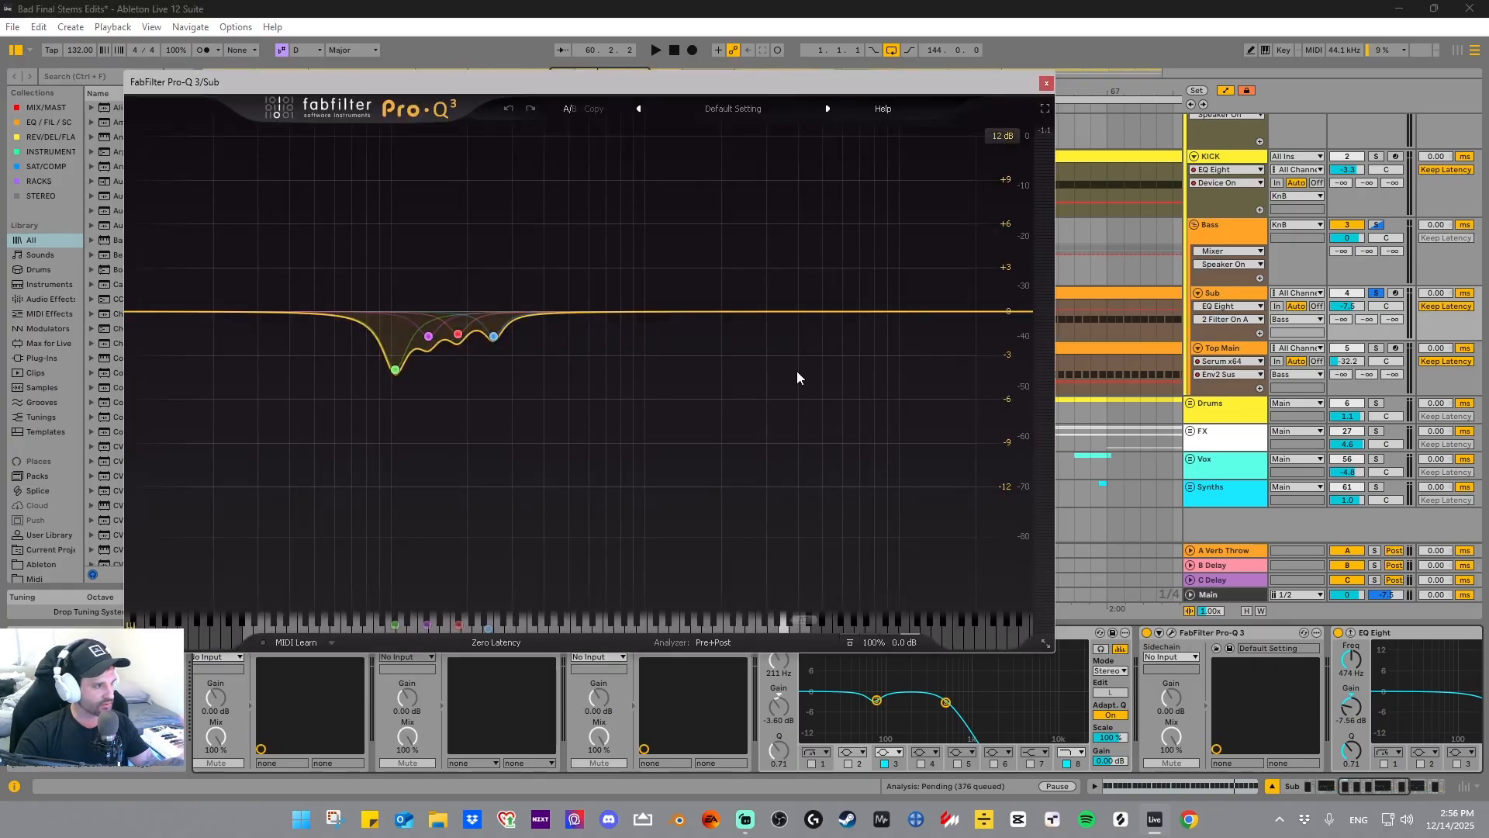
click(1047, 86)
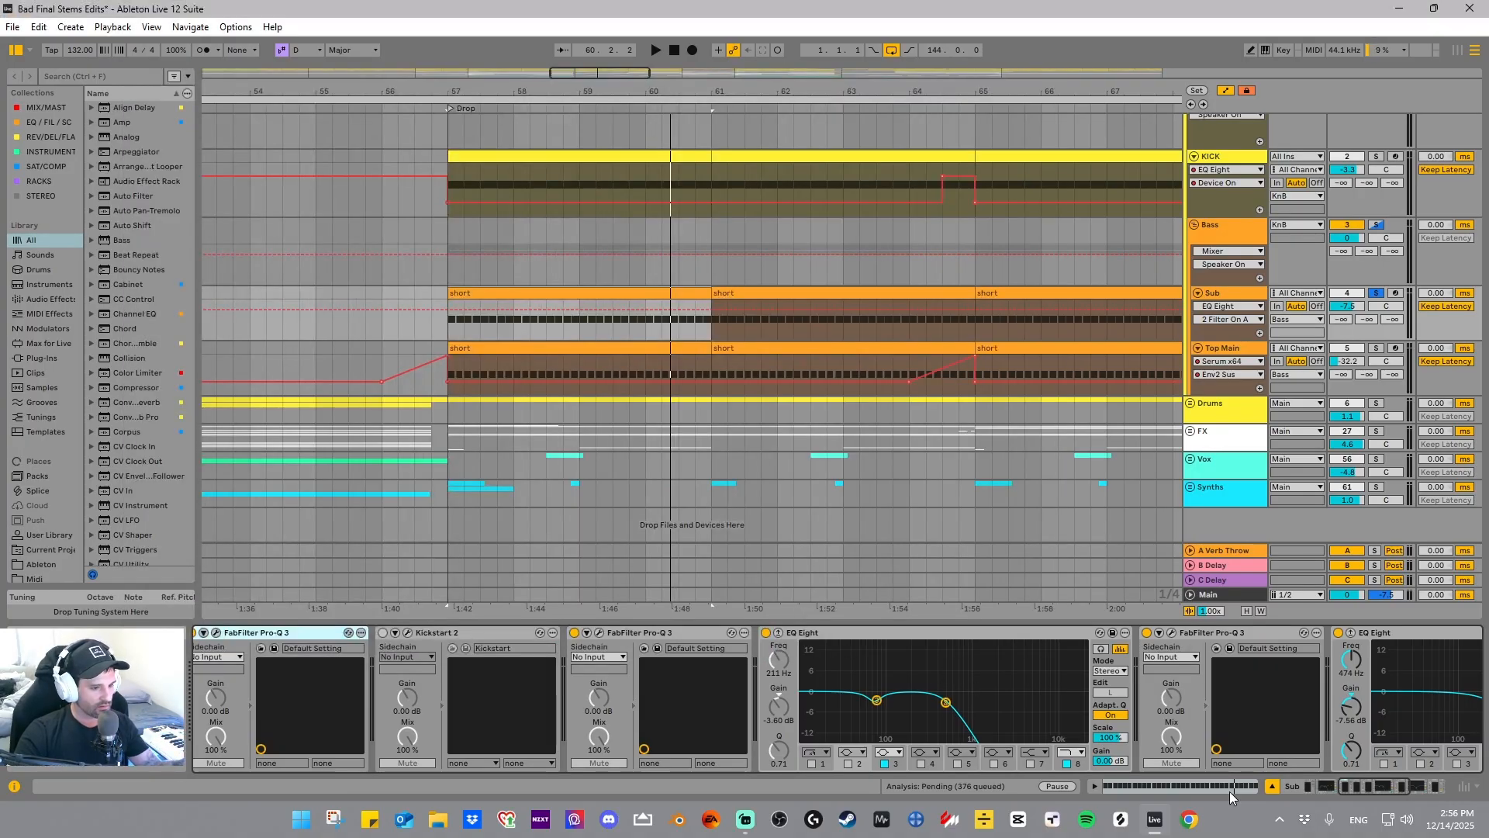
- Check the Sub track's FabFilter Pro-Q 3 before the last EQ Eight, close it, and delete that device from the chain
drag(1354, 784, 1389, 785)
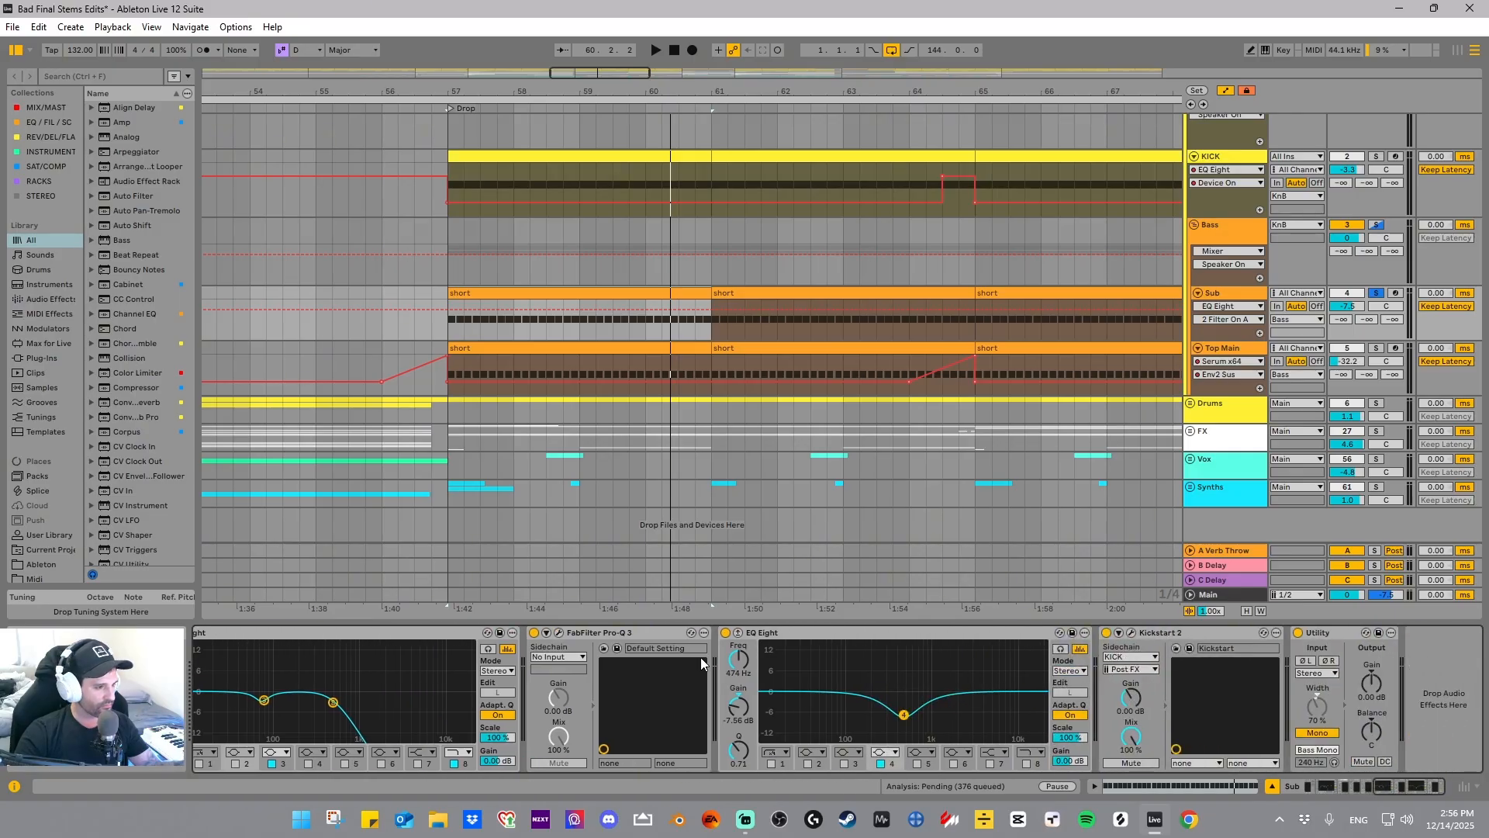
click(559, 633)
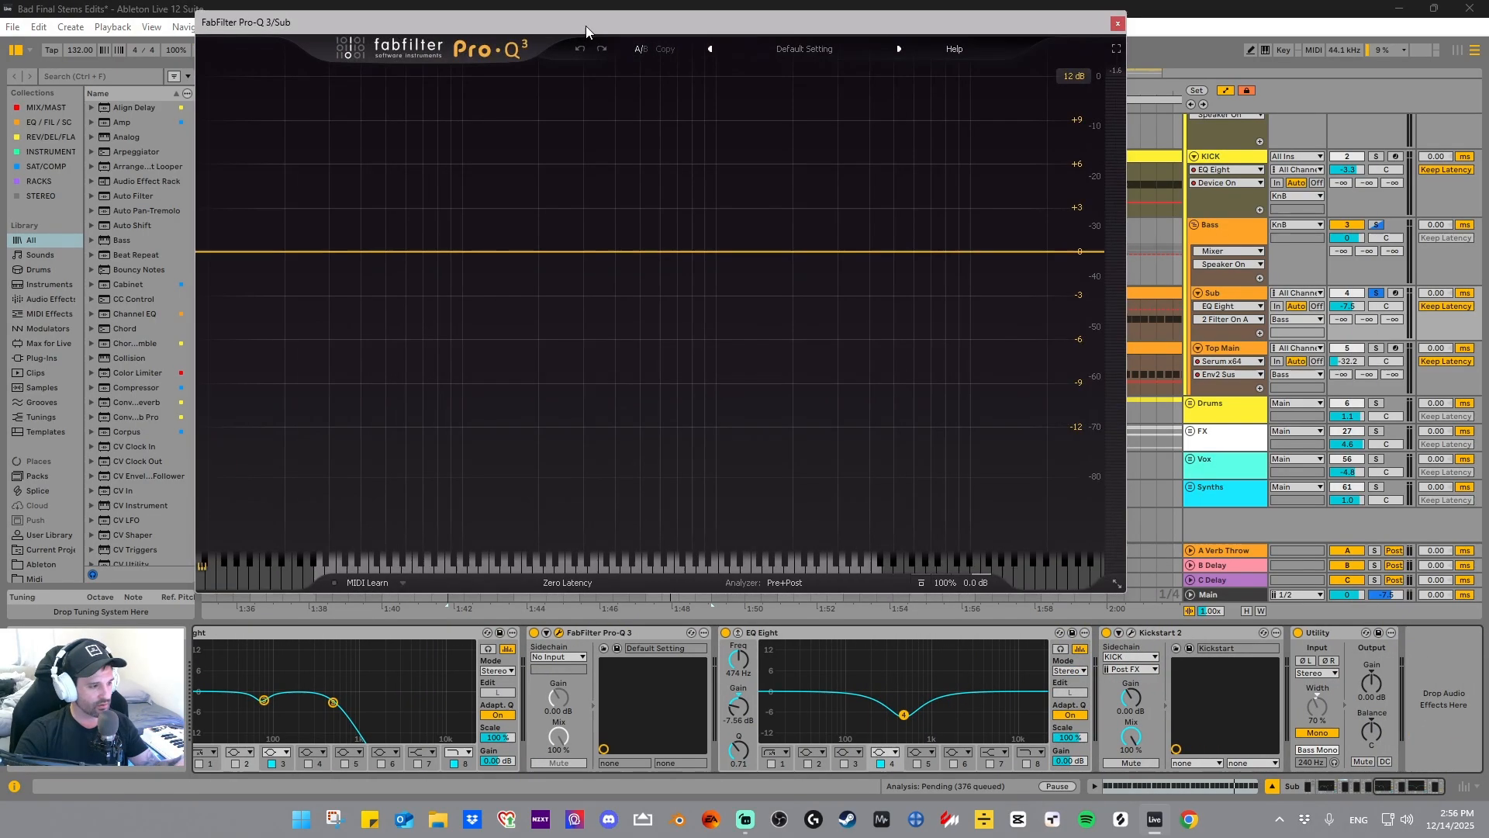
drag(584, 26, 585, 68)
click(1118, 67)
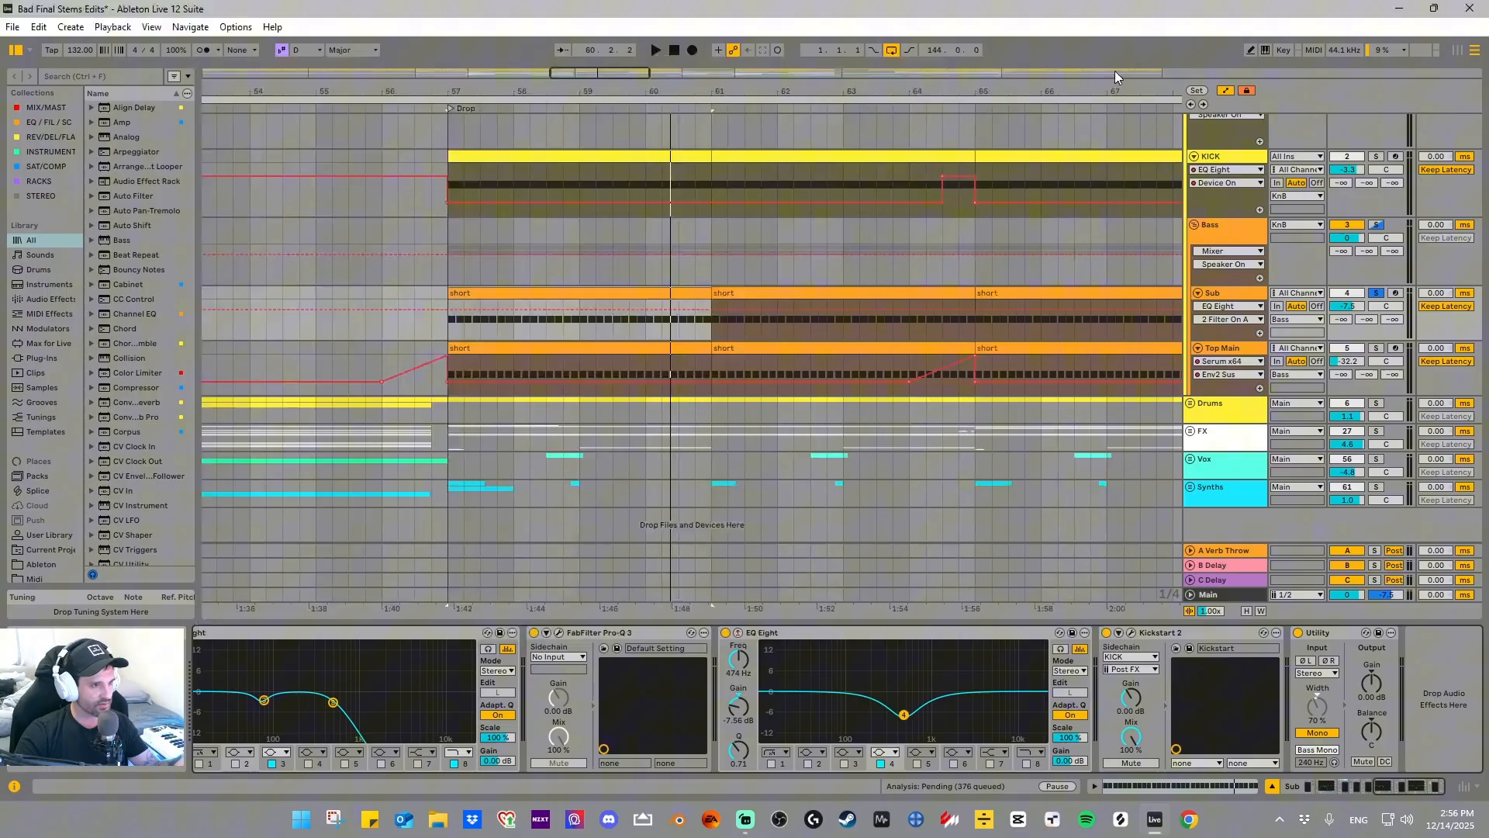
click(625, 638)
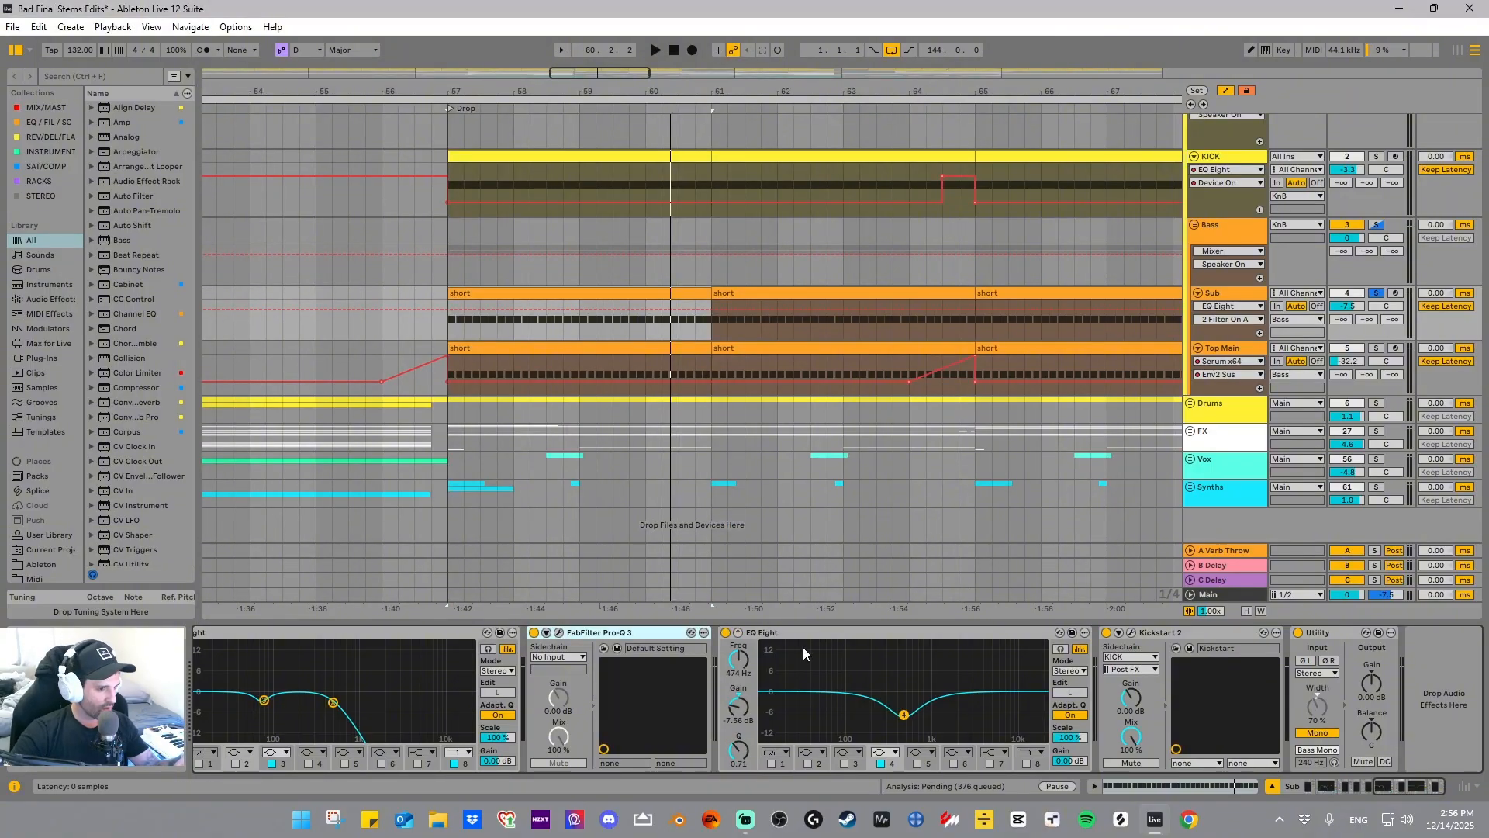
key(Delete)
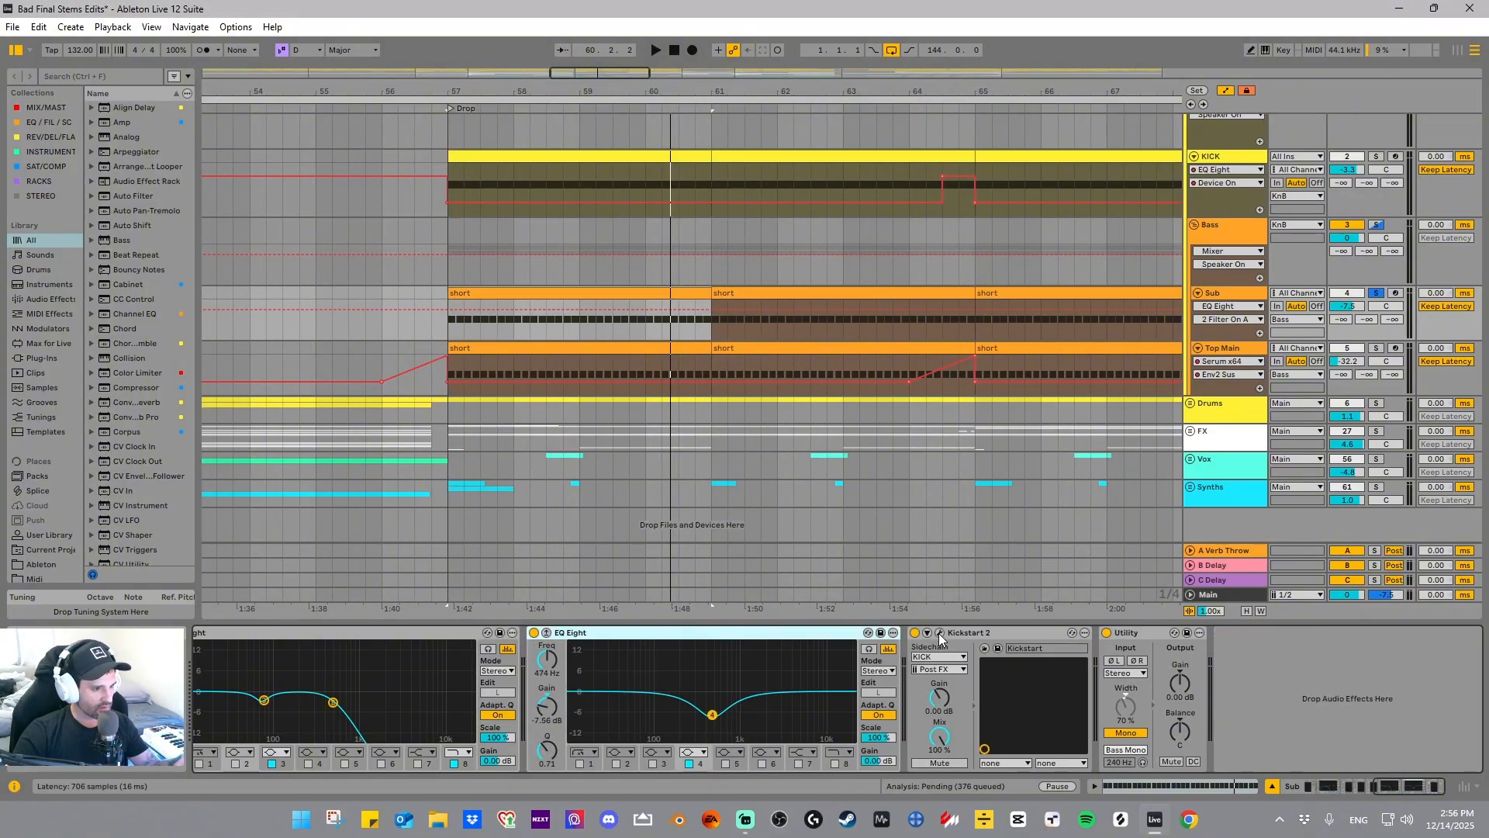
- Inspect the Sub track's last Kickstart 2 and its list of sidechain sources, leave KICK as the source, and close the plugin
drag(668, 287, 545, 180)
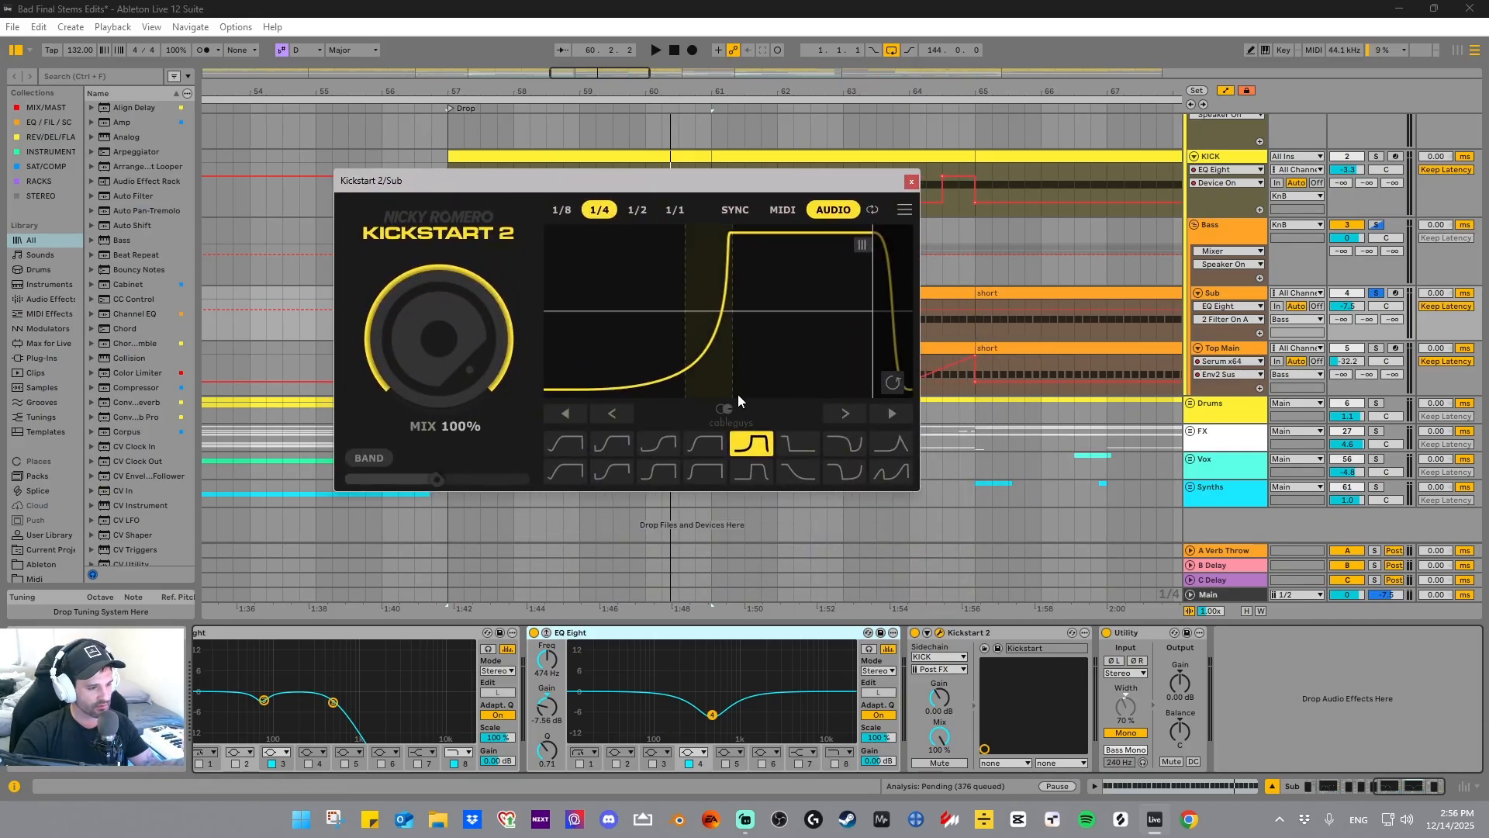
click(950, 666)
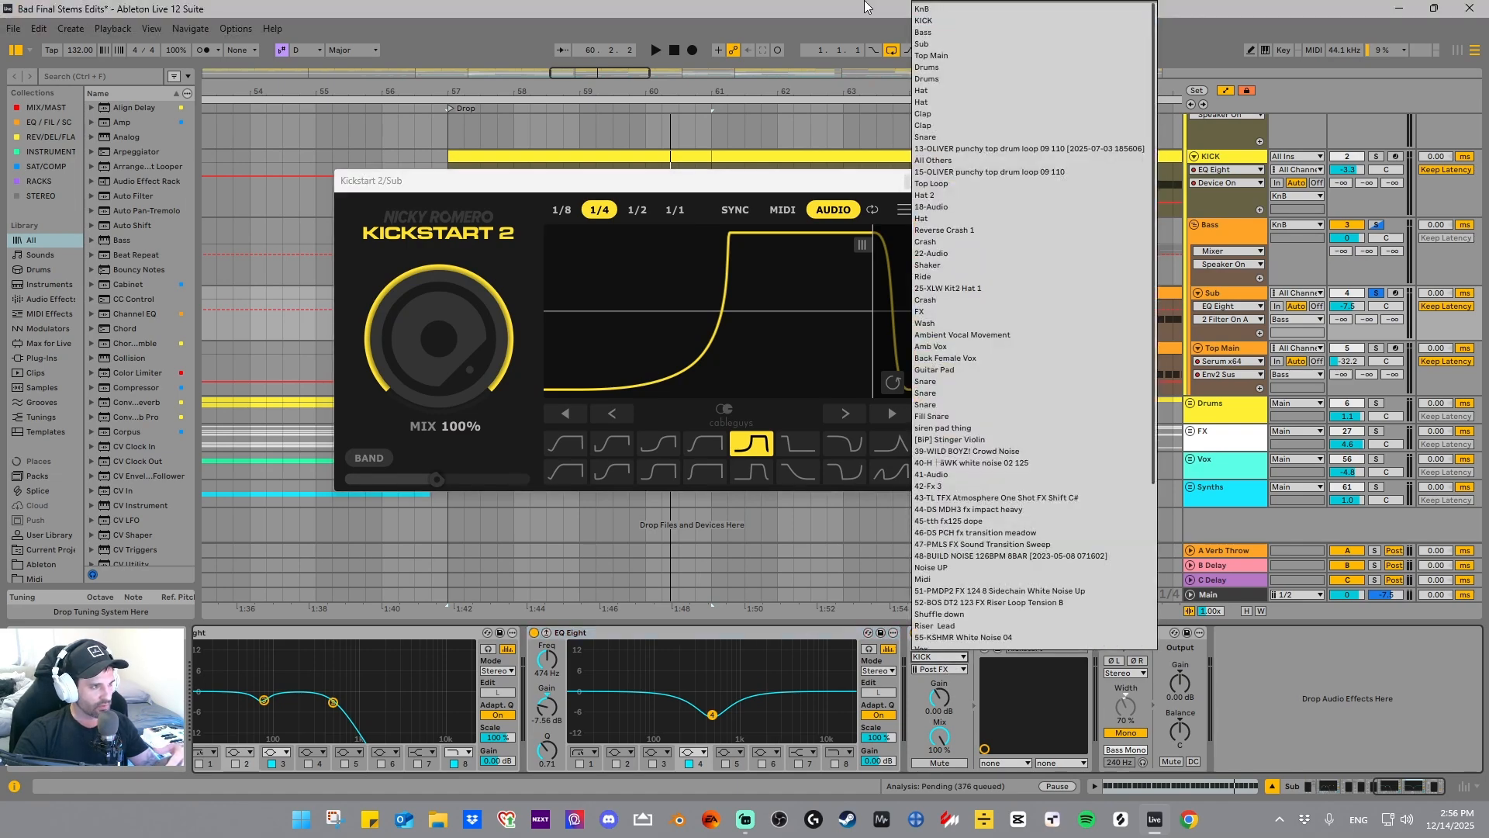
click(939, 656)
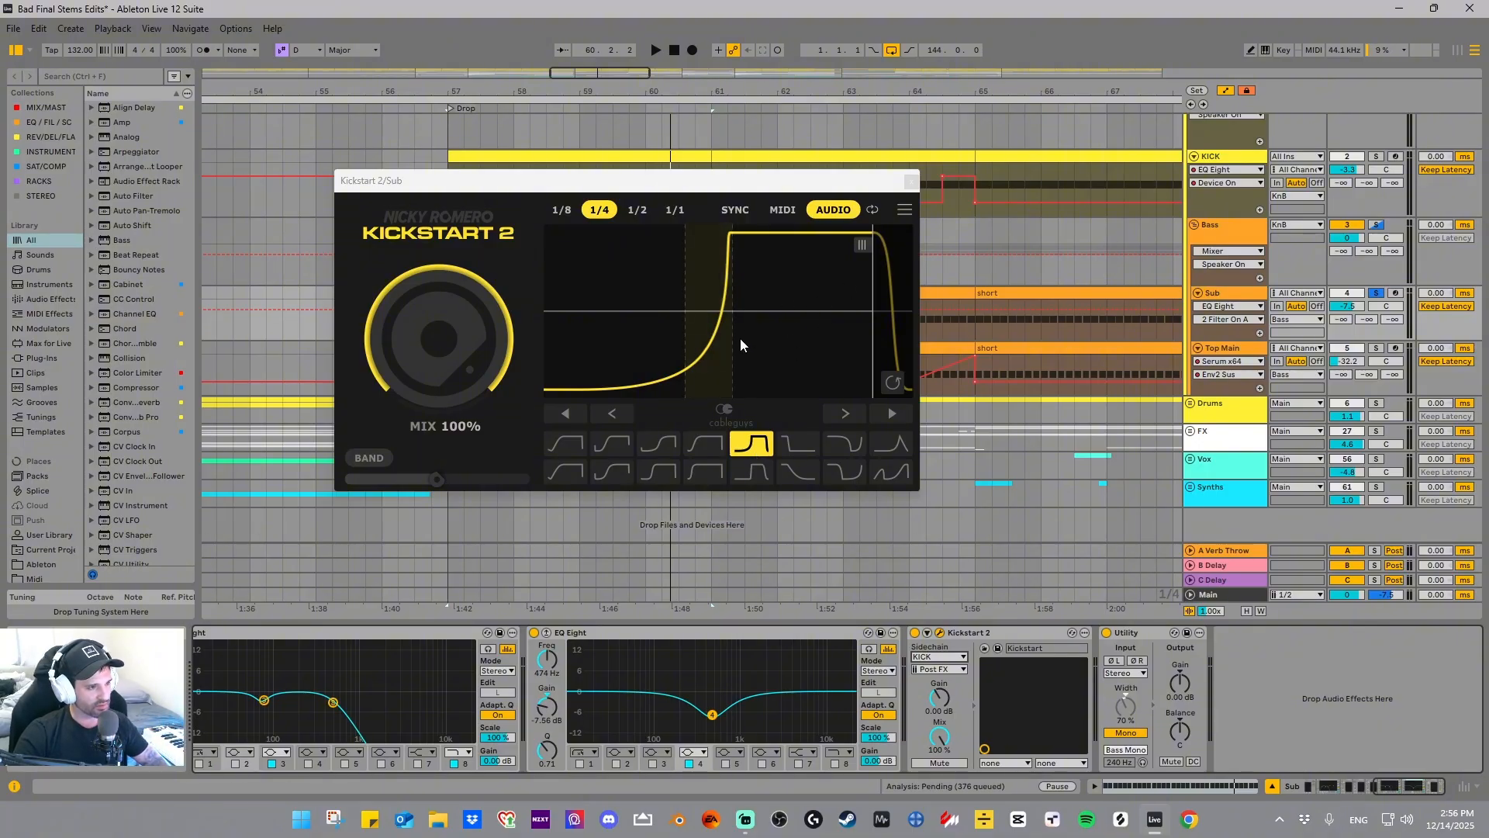
click(912, 183)
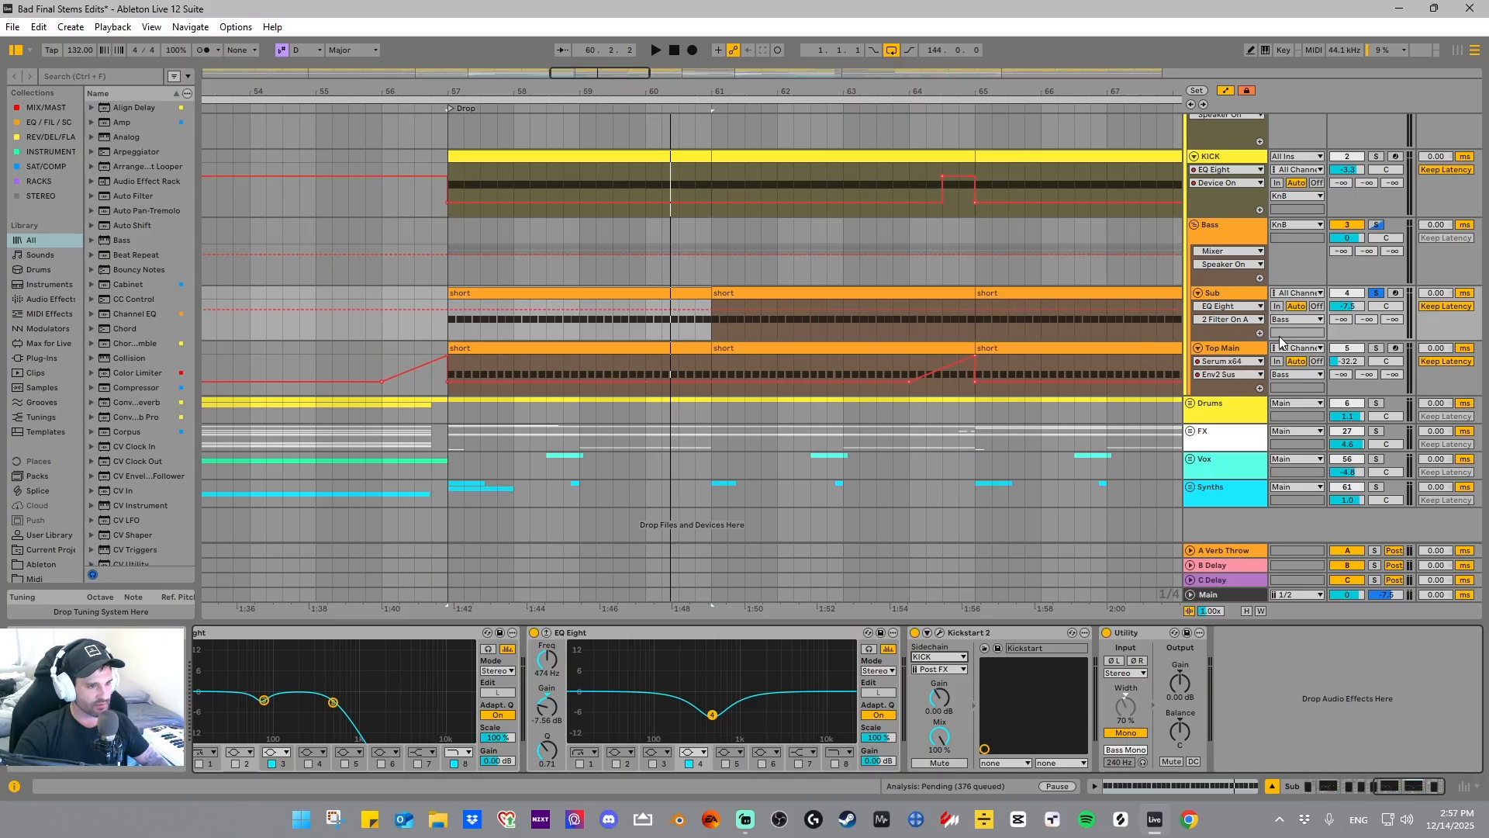
- Solo the Top Main track, show its device chain, and play its bass part from bar 57
click(1376, 348)
click(1221, 346)
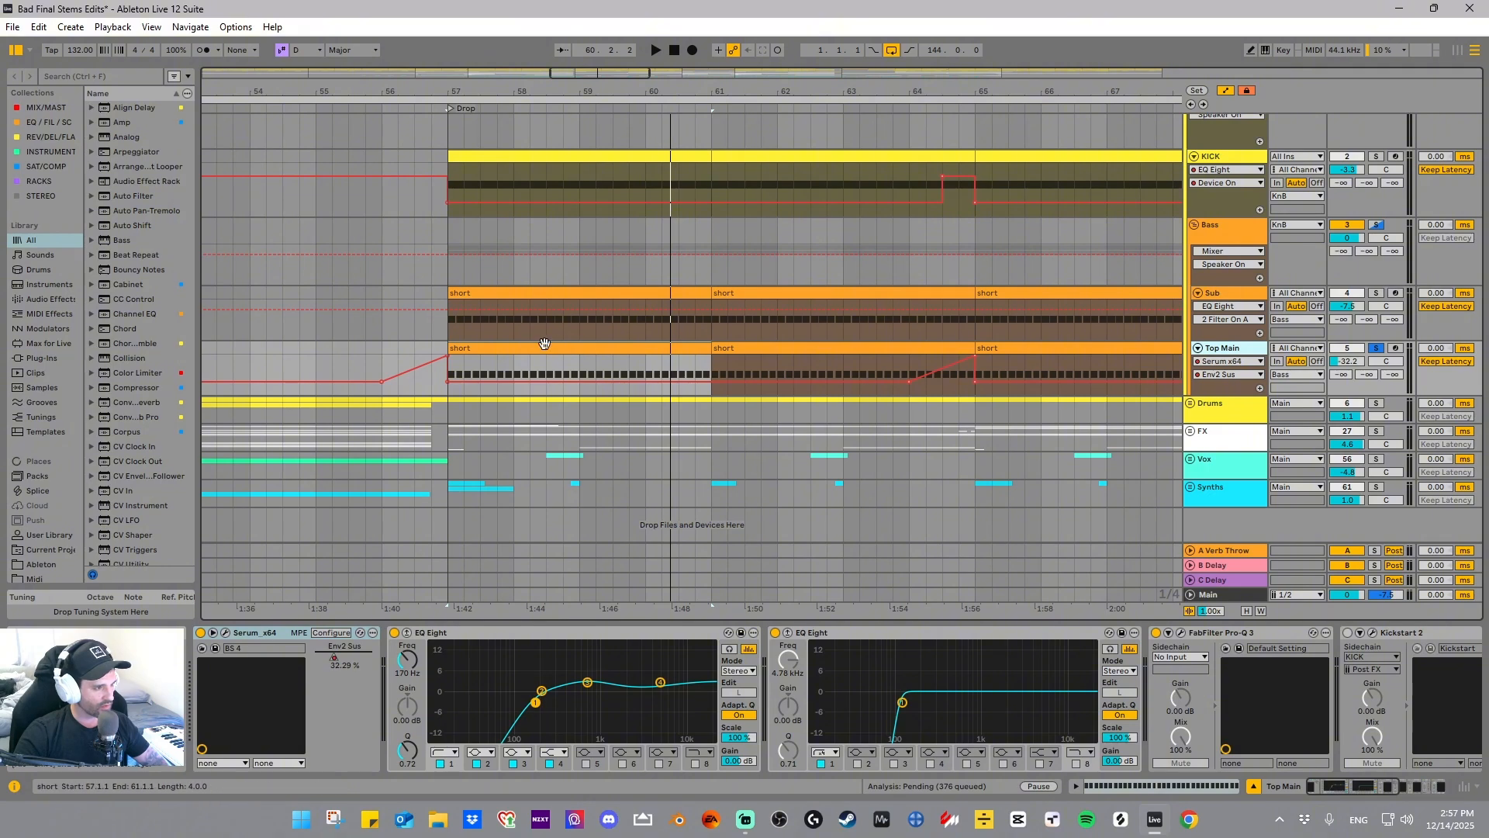
key(space)
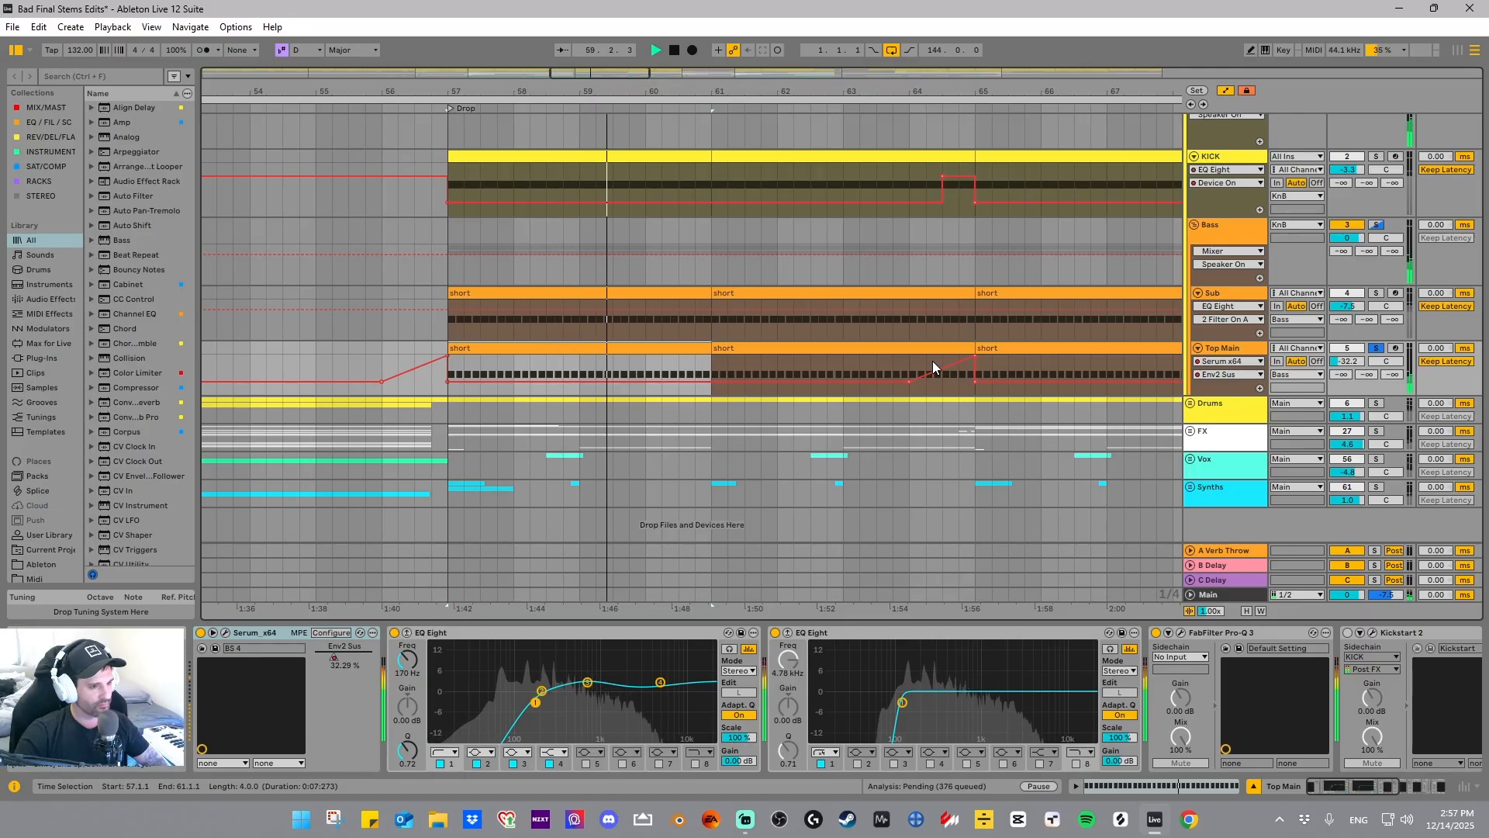
- Inspect the effects, modulation matrix and oscillators of Serum on the Top Main track, and close the plugin
click(226, 634)
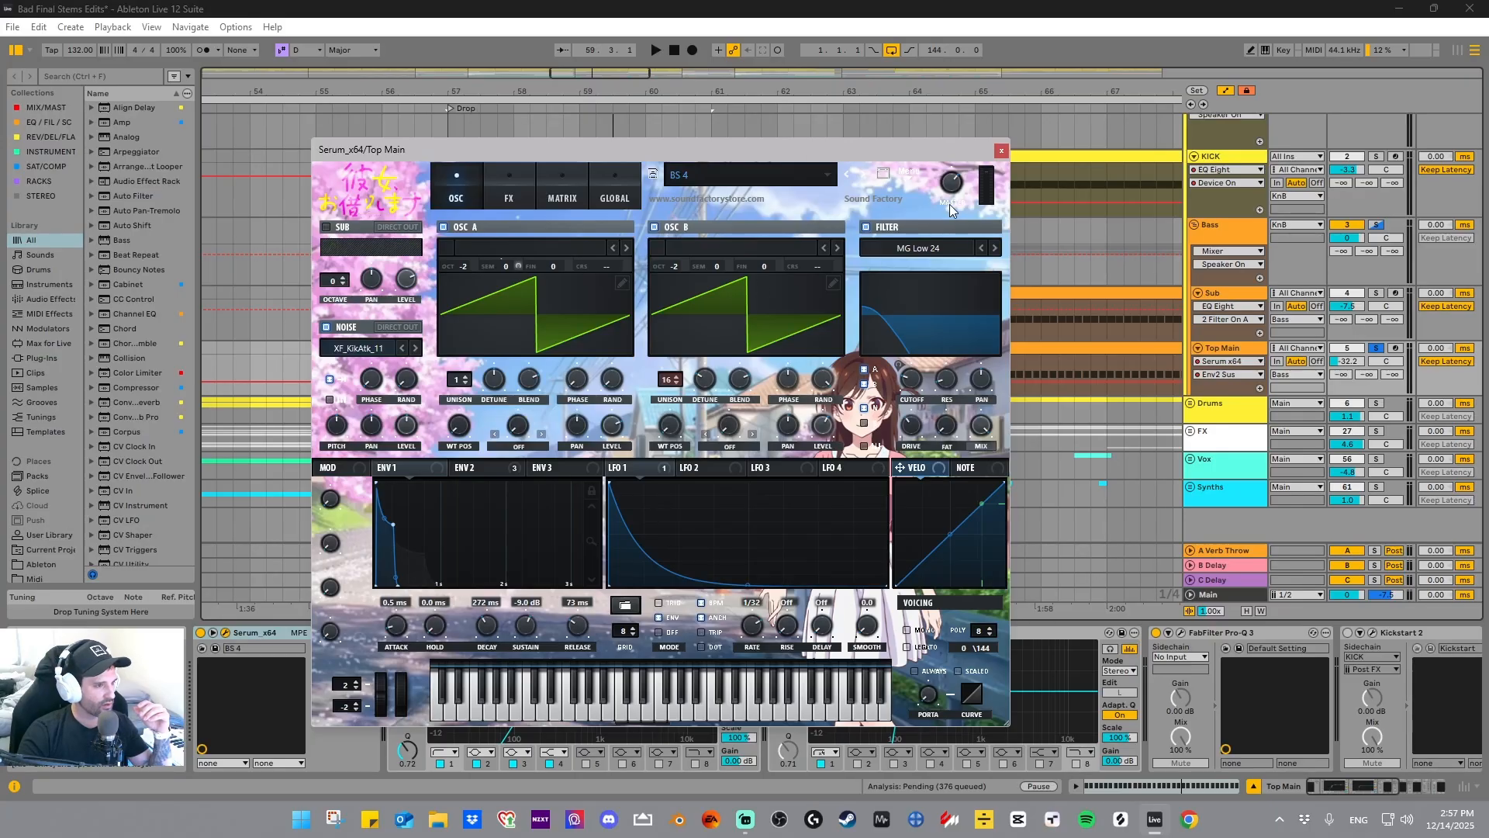
click(509, 186)
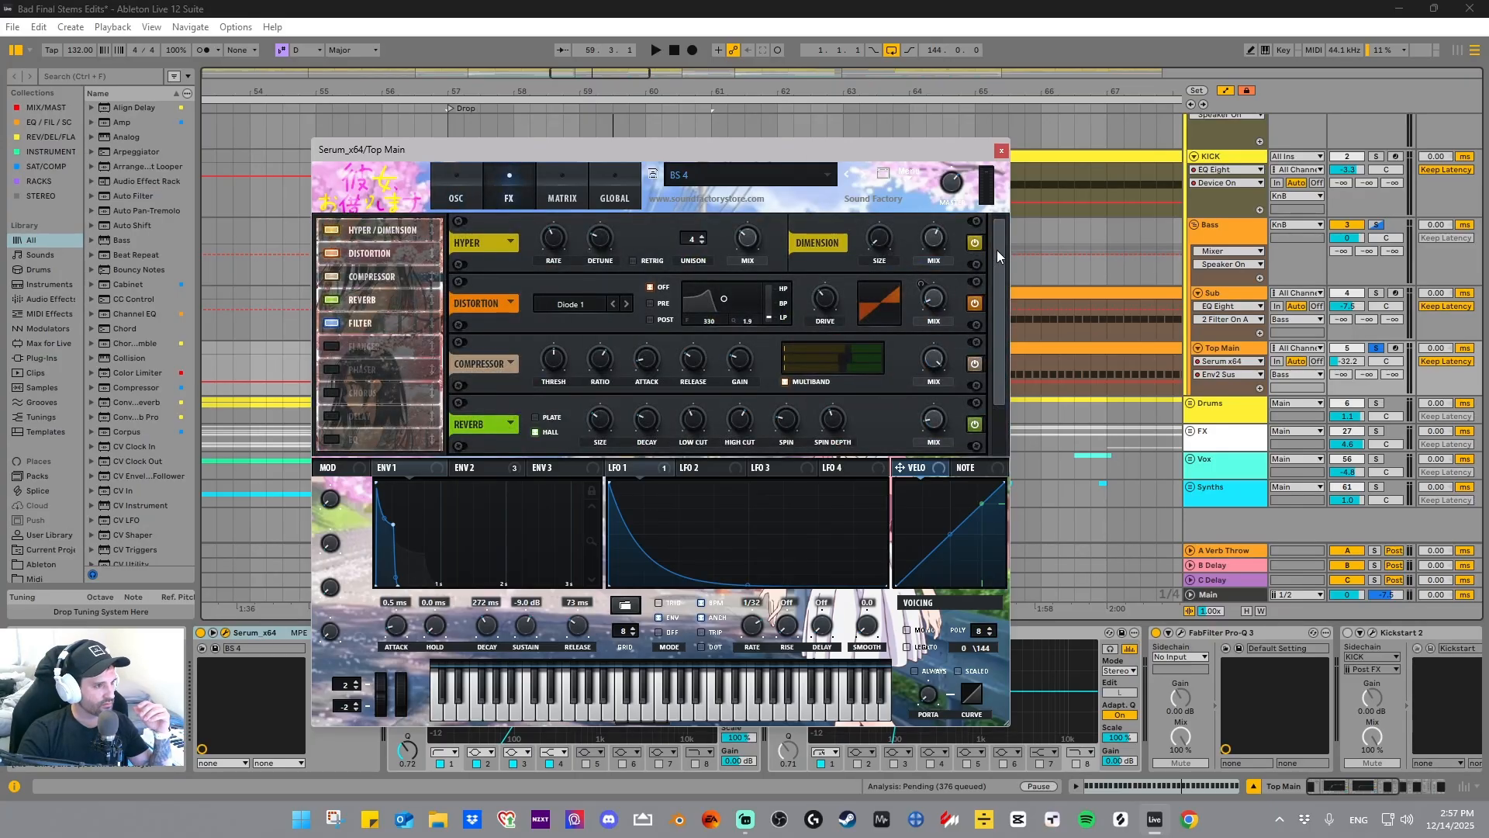
drag(997, 249, 991, 284)
scroll(976, 344, down, 1)
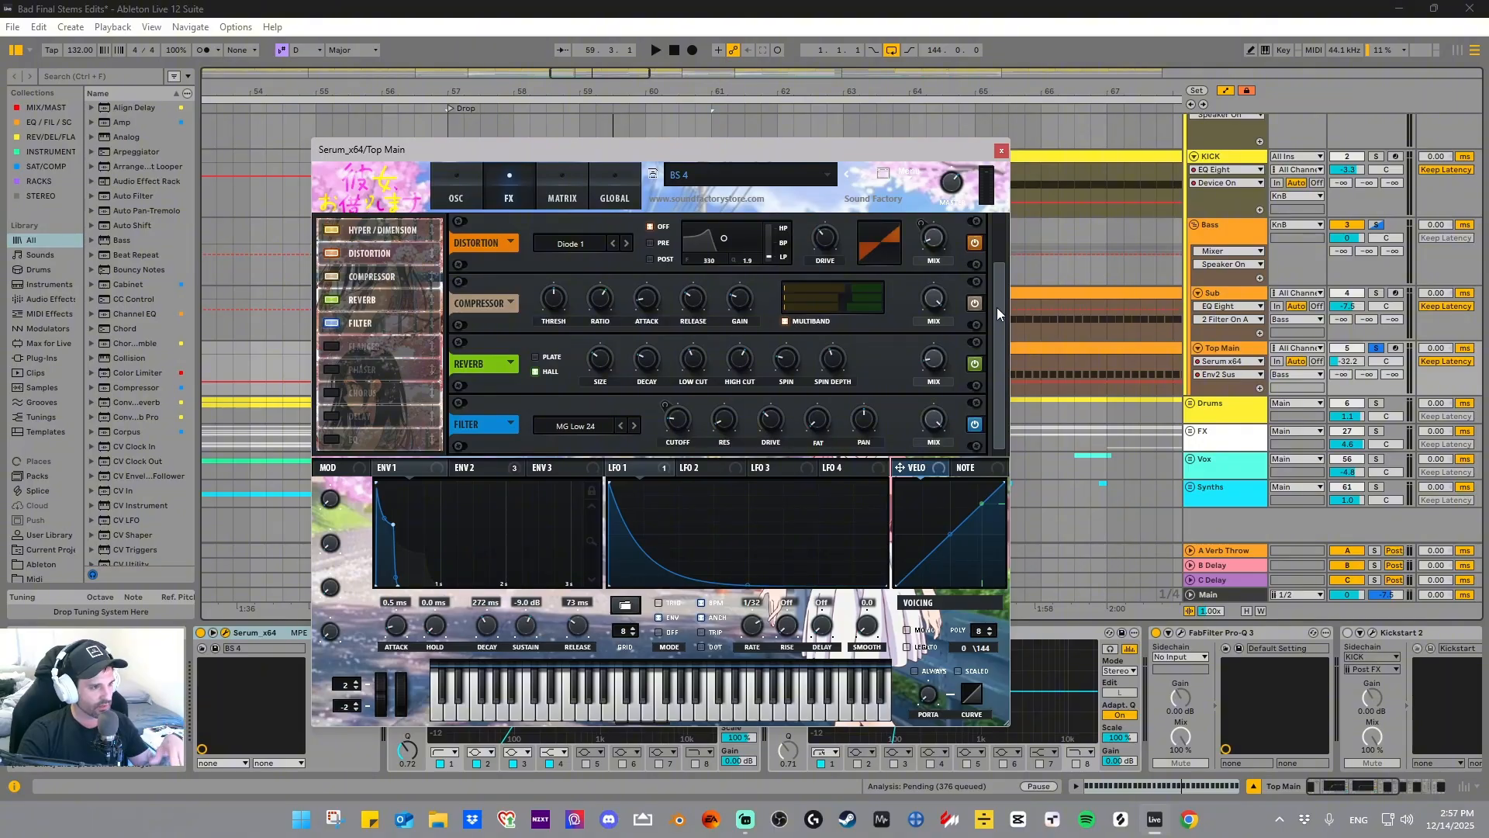
scroll(997, 308, up, 3)
click(570, 192)
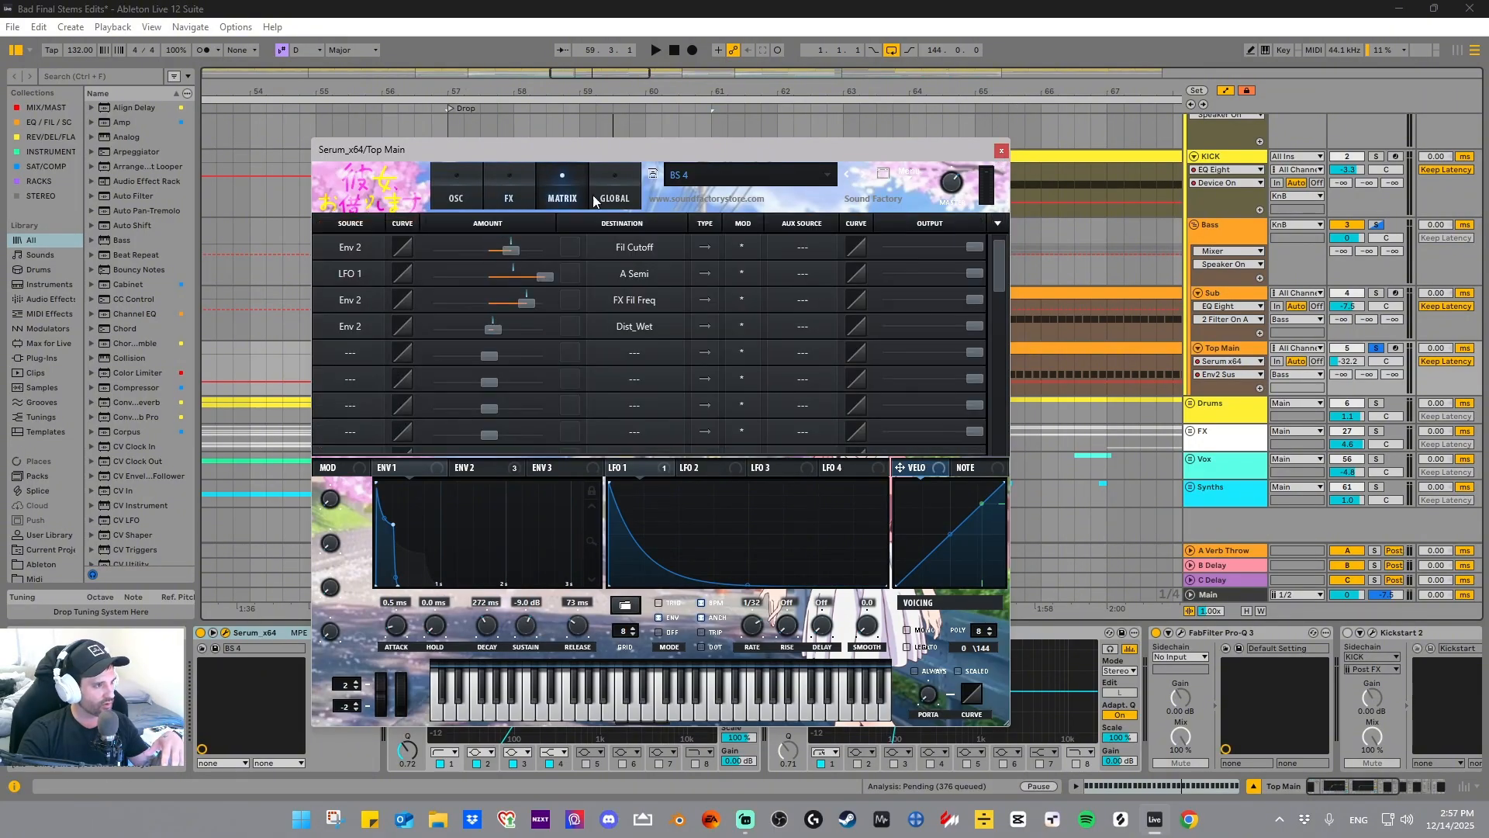
click(594, 194)
click(456, 198)
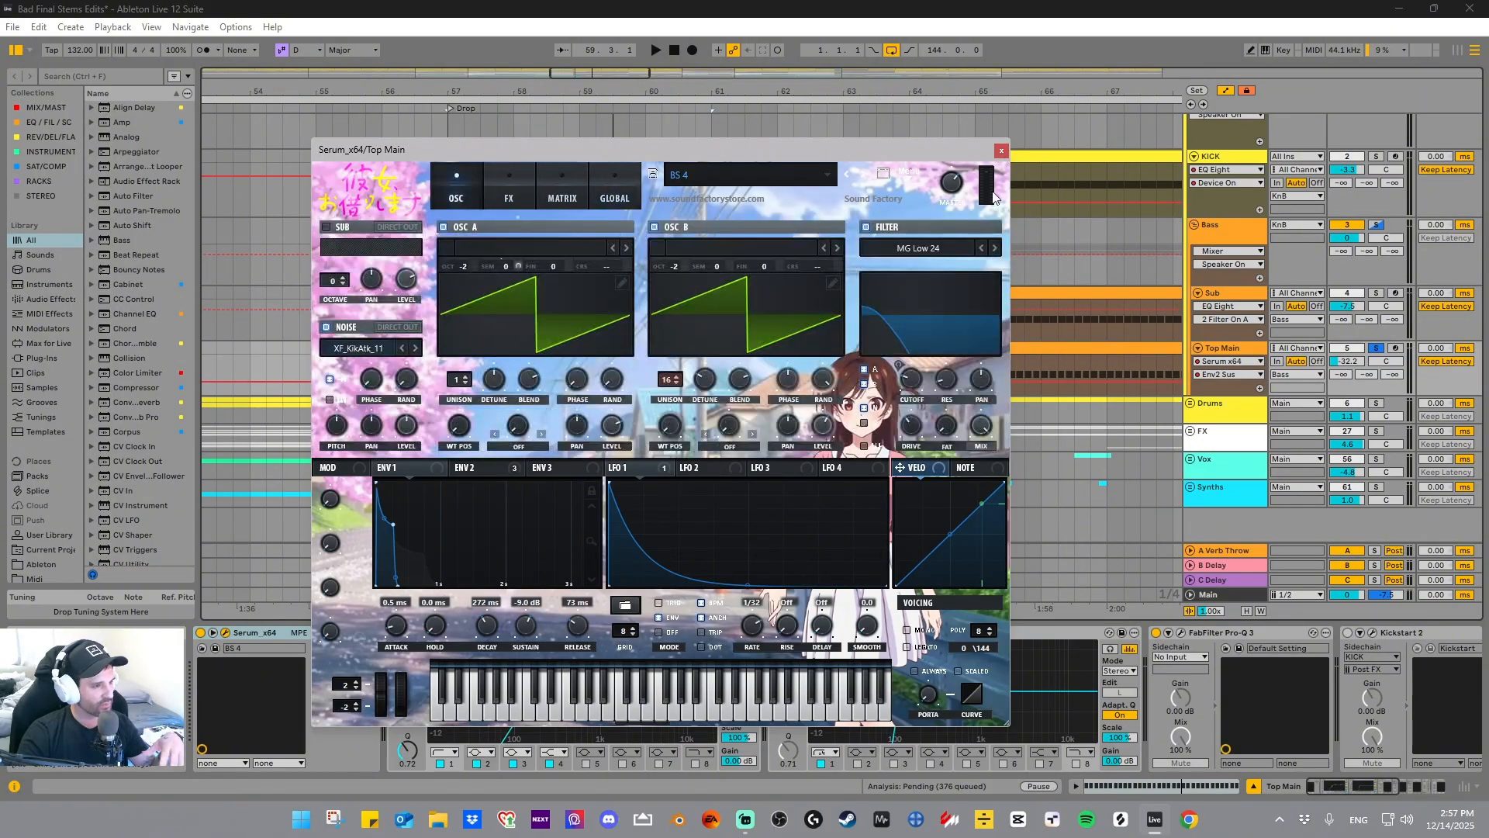
click(1001, 151)
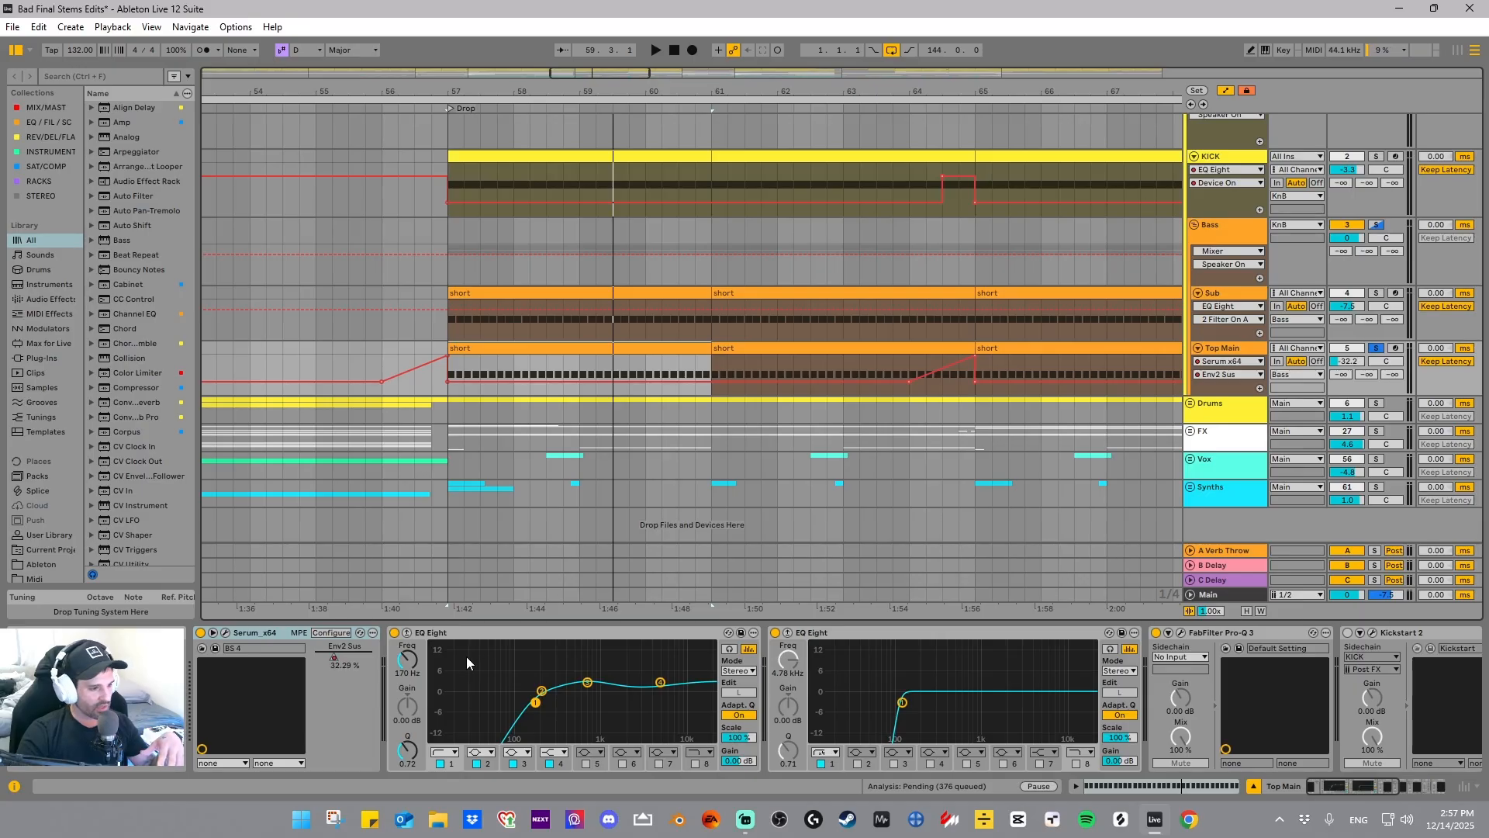
- Point out the two boosted bands and low cut in Top Main's first EQ Eight, plus the low cut in the second
click(586, 683)
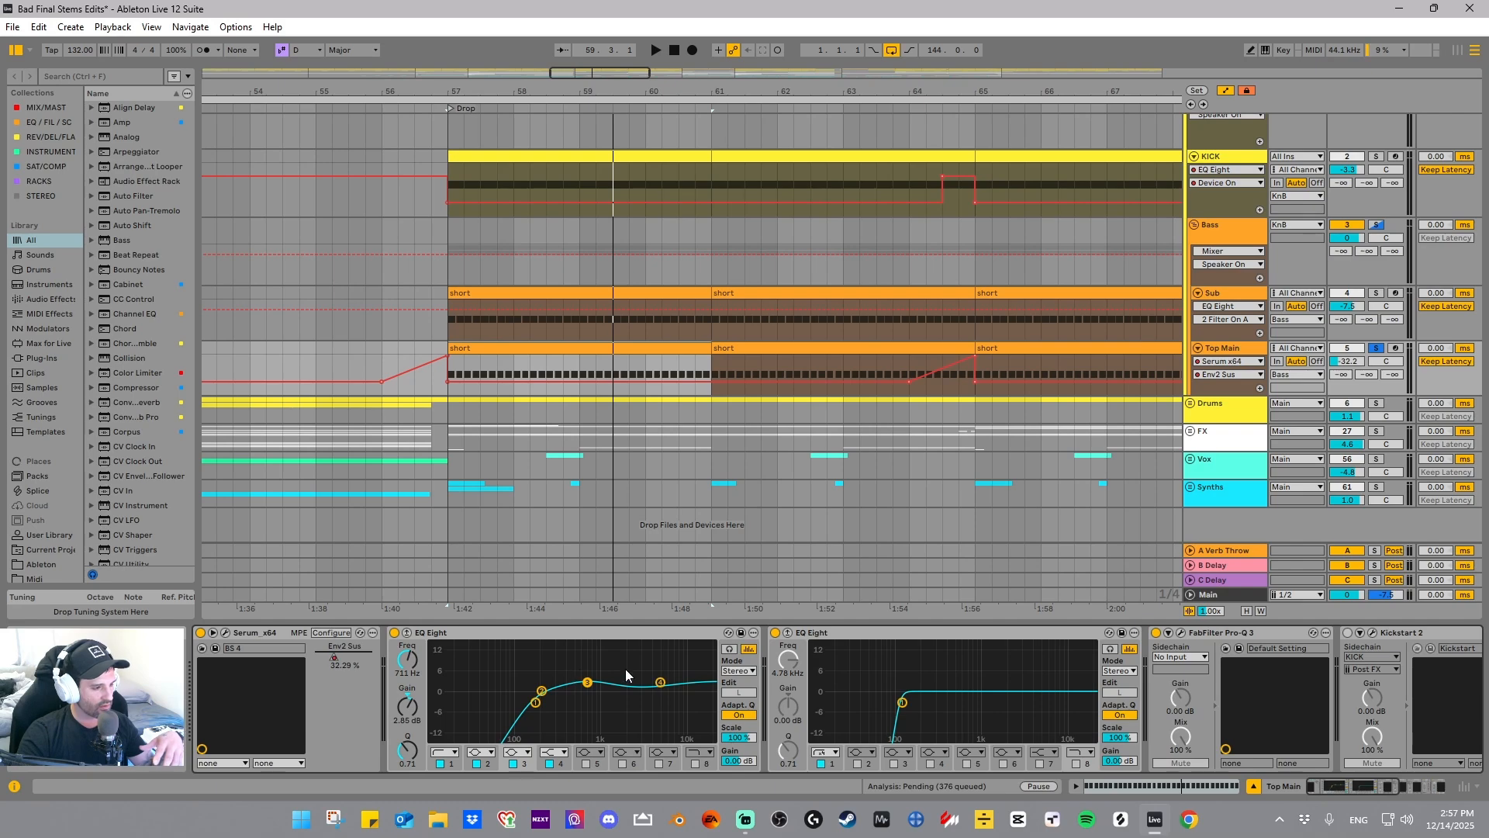
click(660, 681)
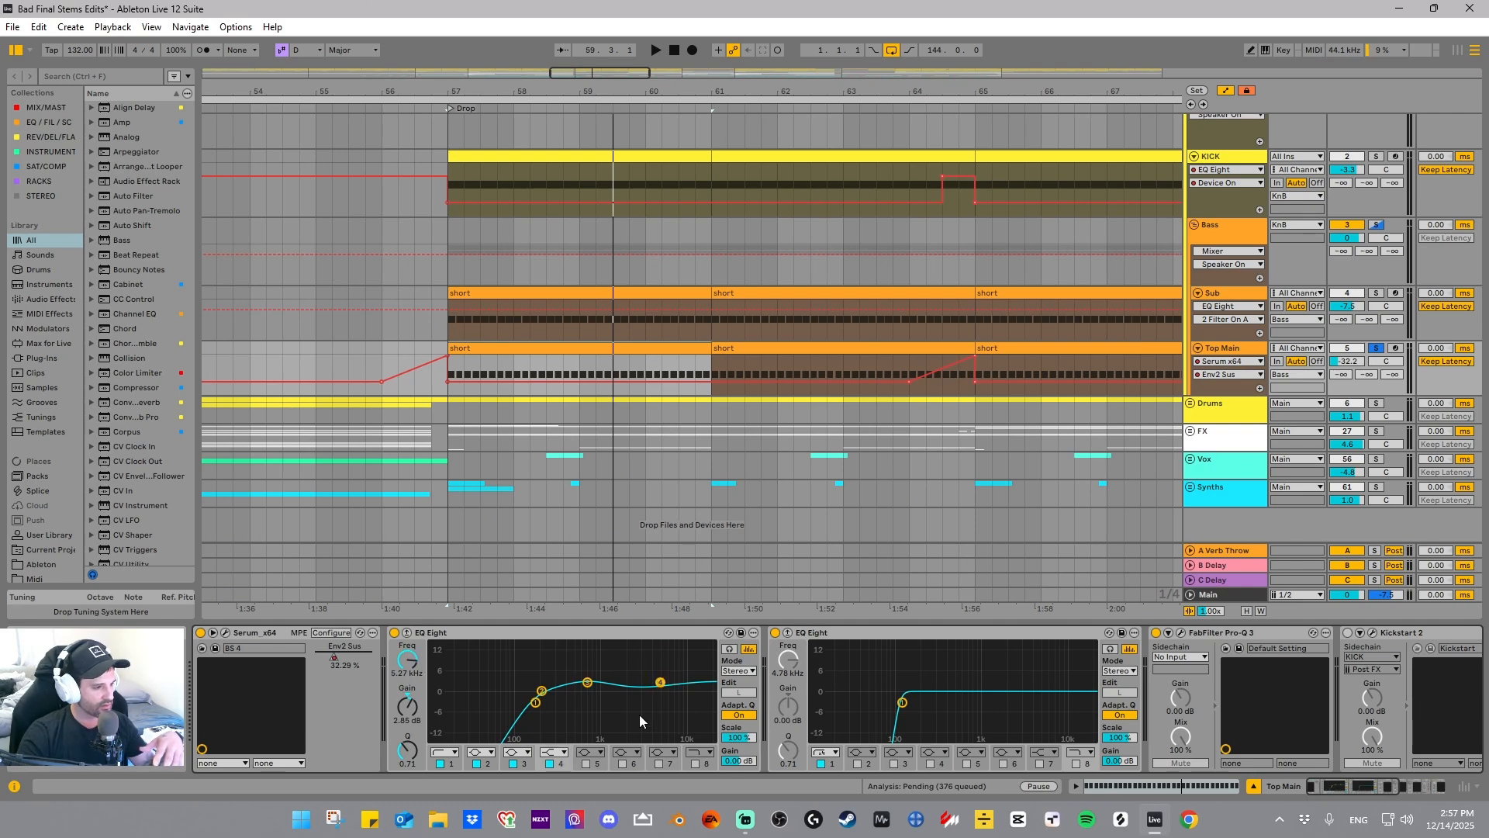
click(536, 702)
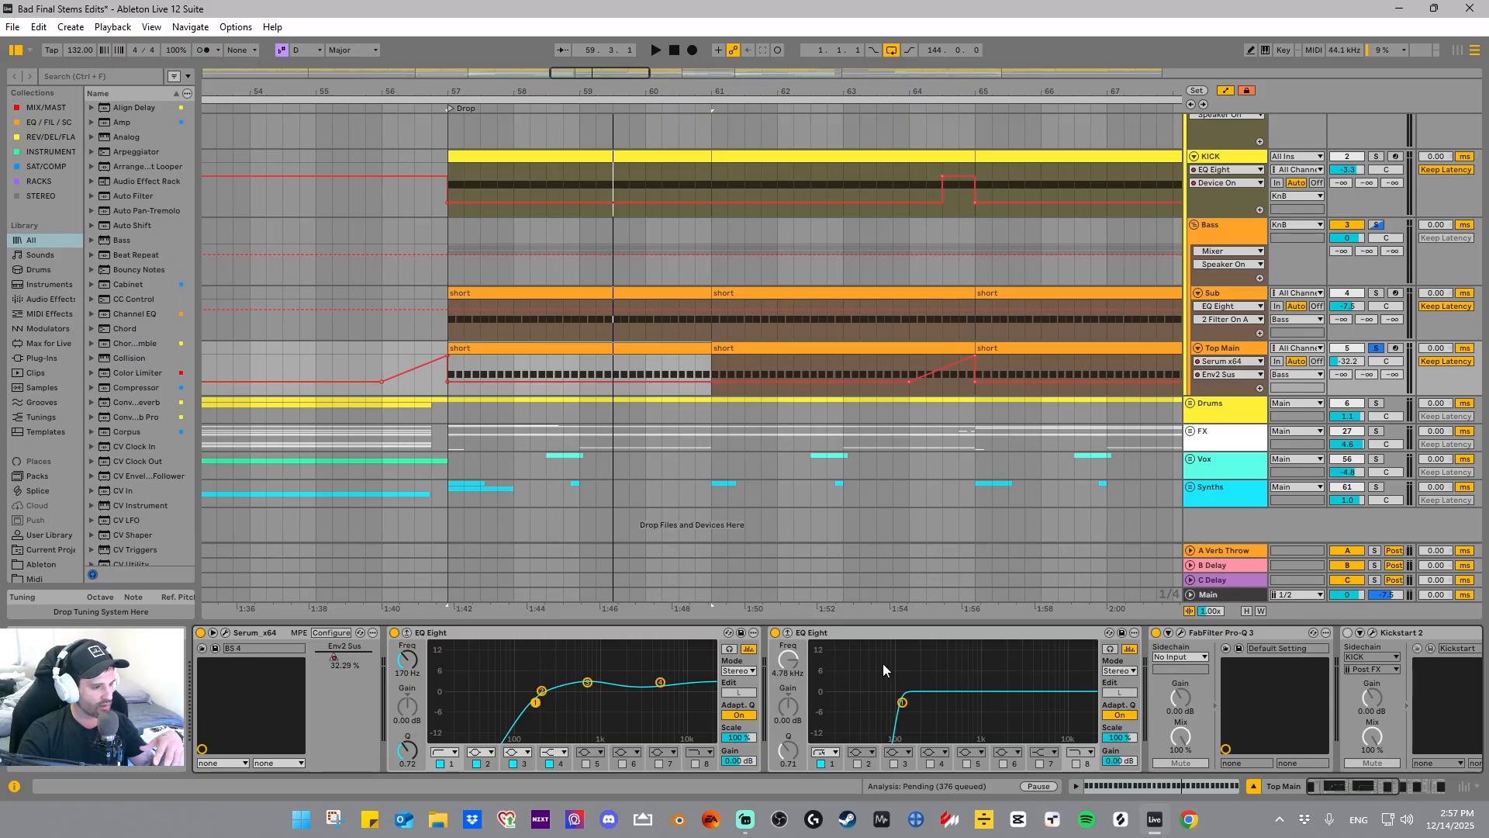
click(903, 703)
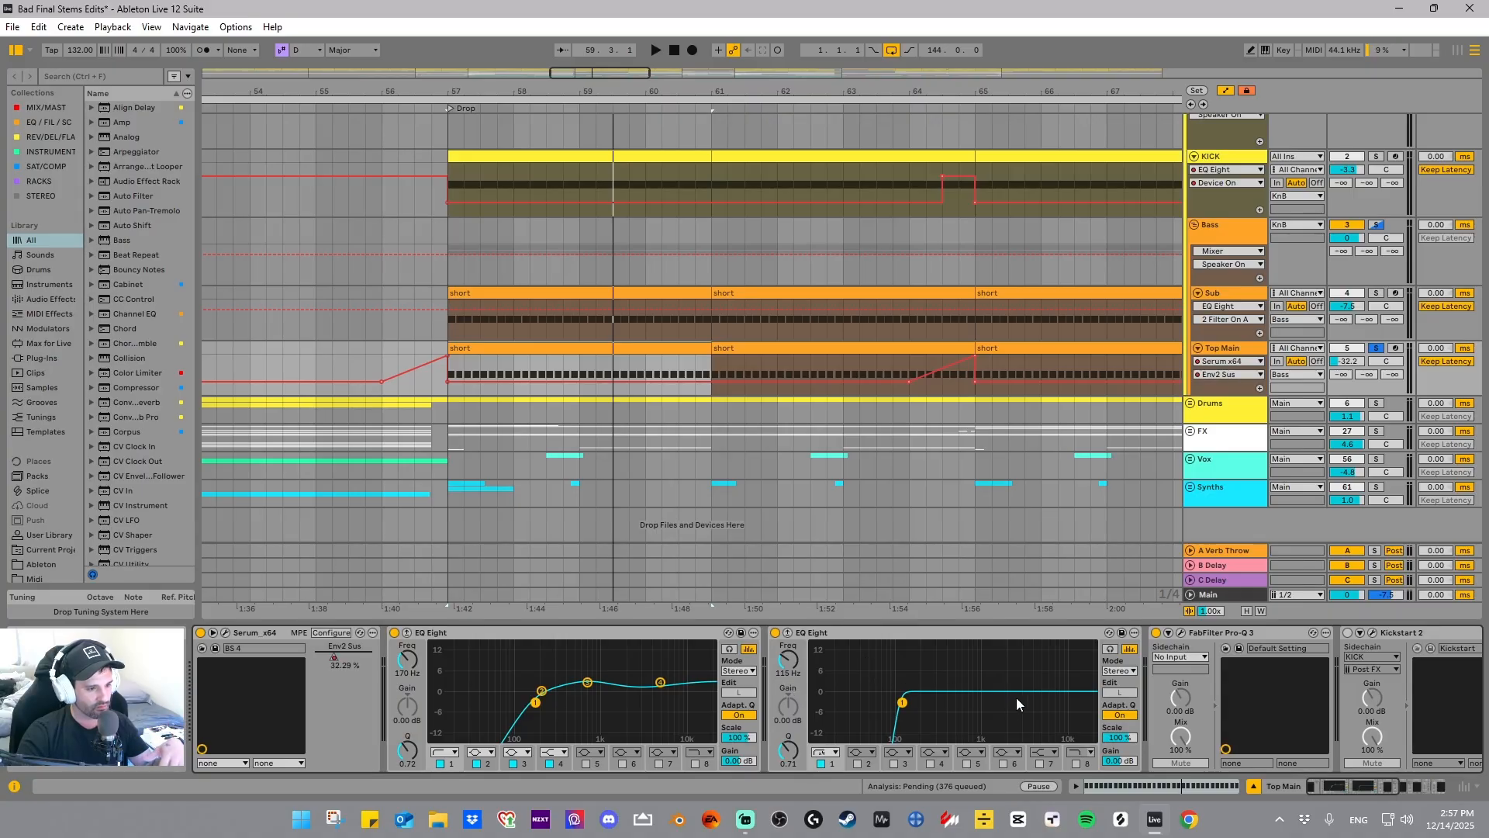
- Open Top Main's FabFilter Pro-Q 3, select its low-cut and bell bands to examine them, and close it
drag(1313, 786, 1348, 785)
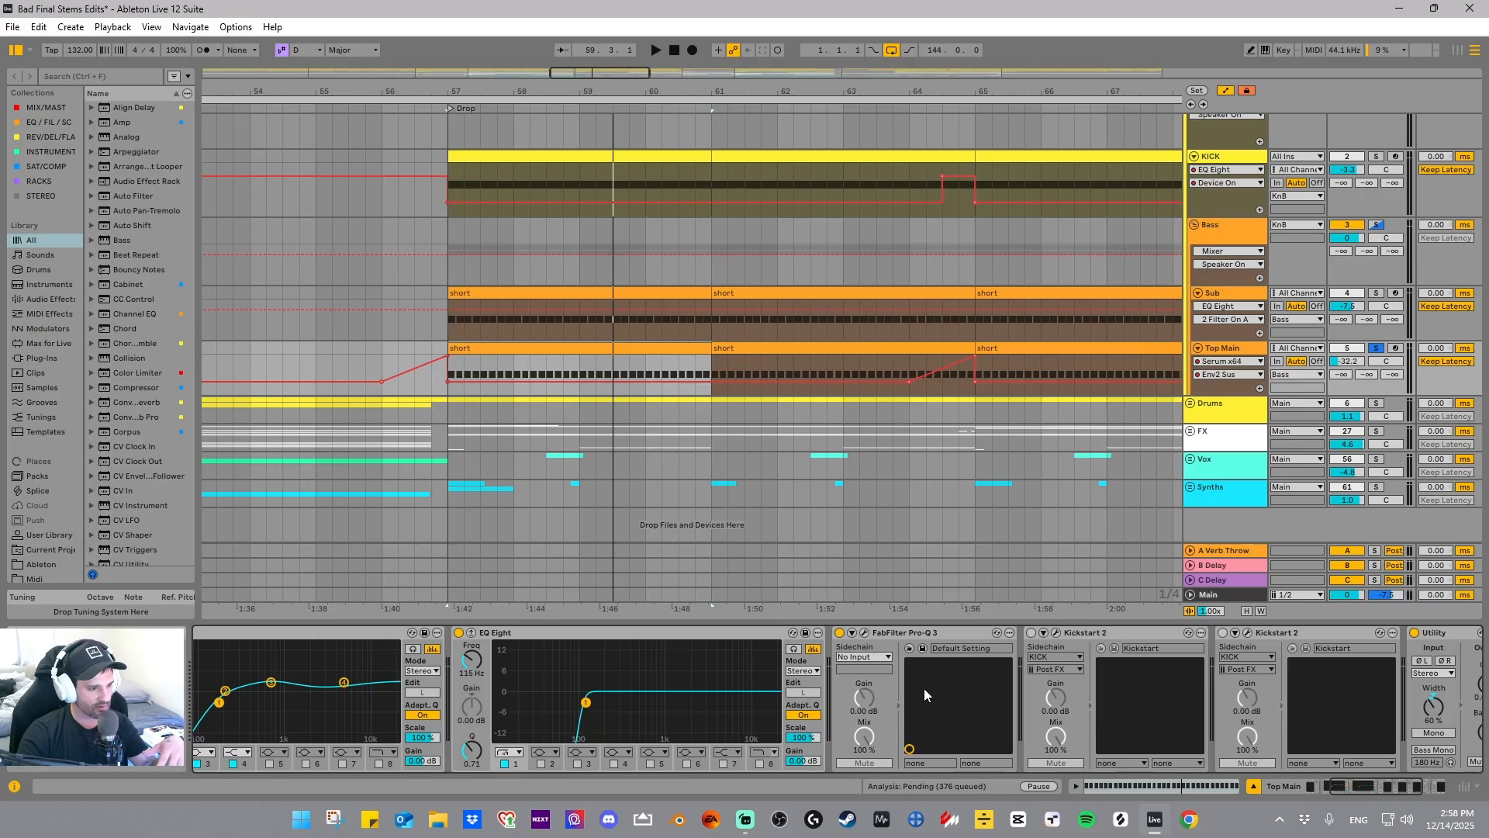
click(866, 634)
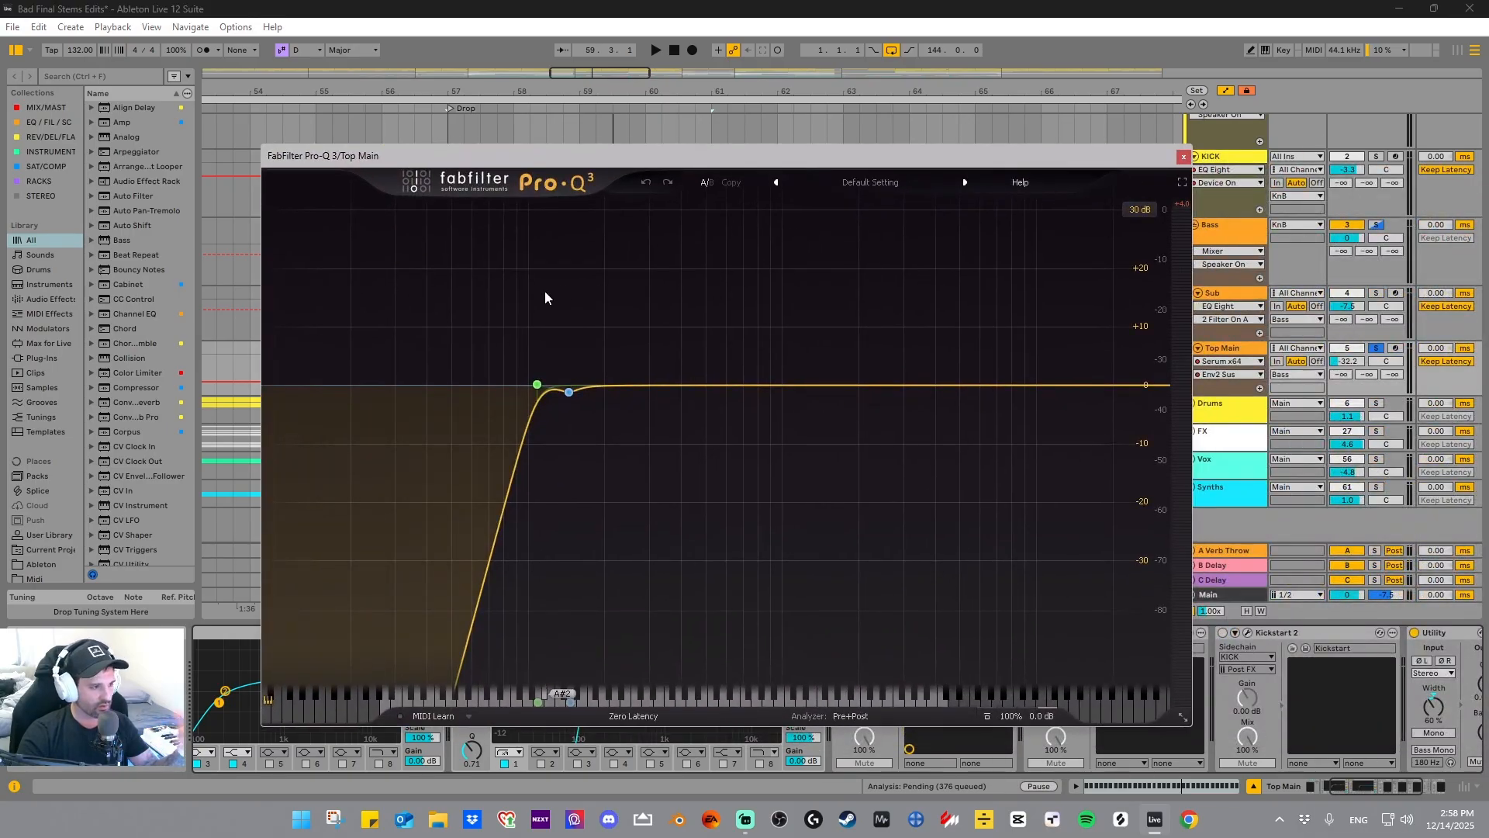
click(537, 385)
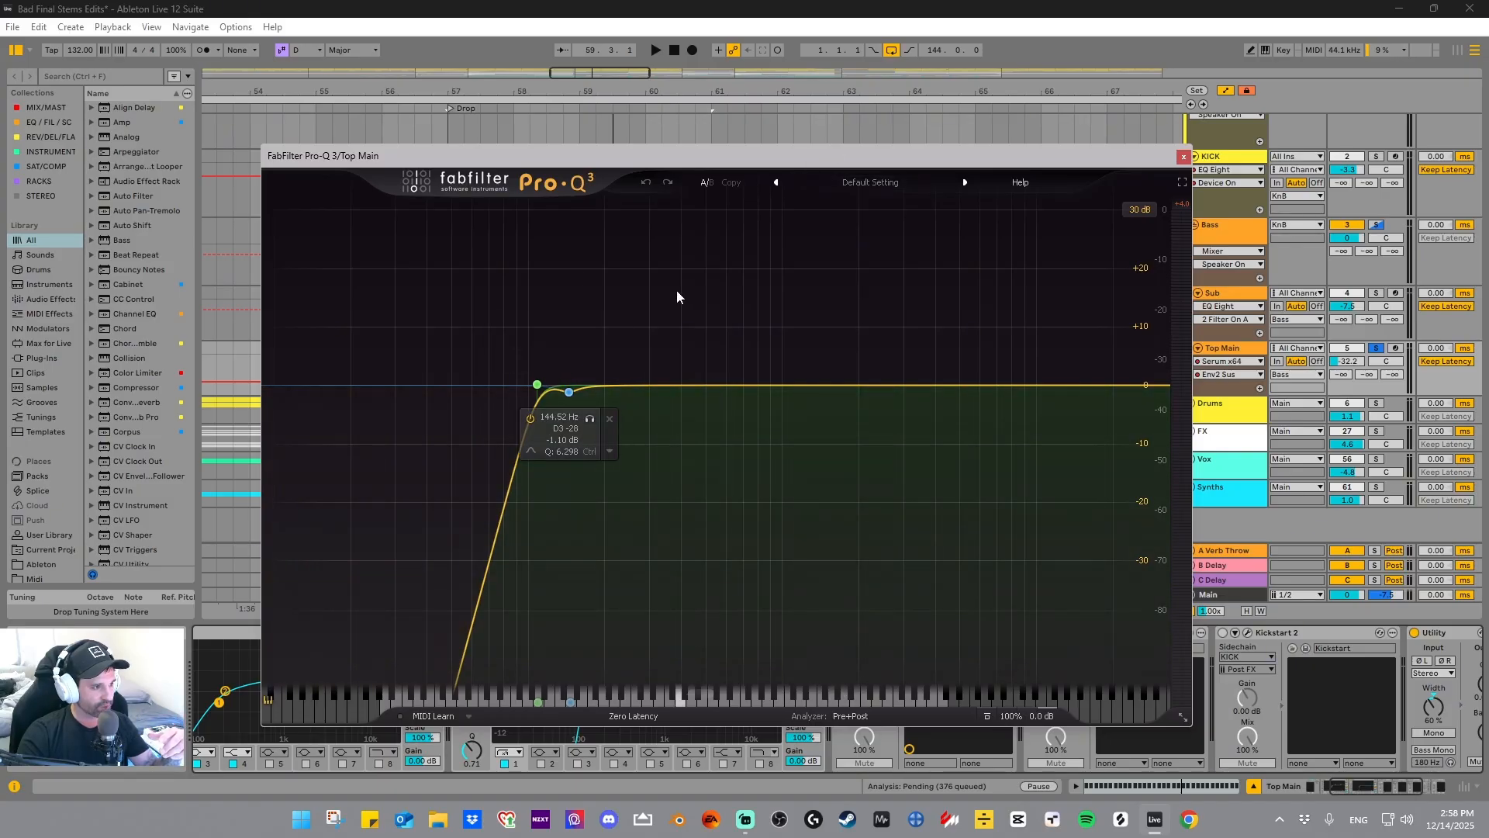
click(568, 392)
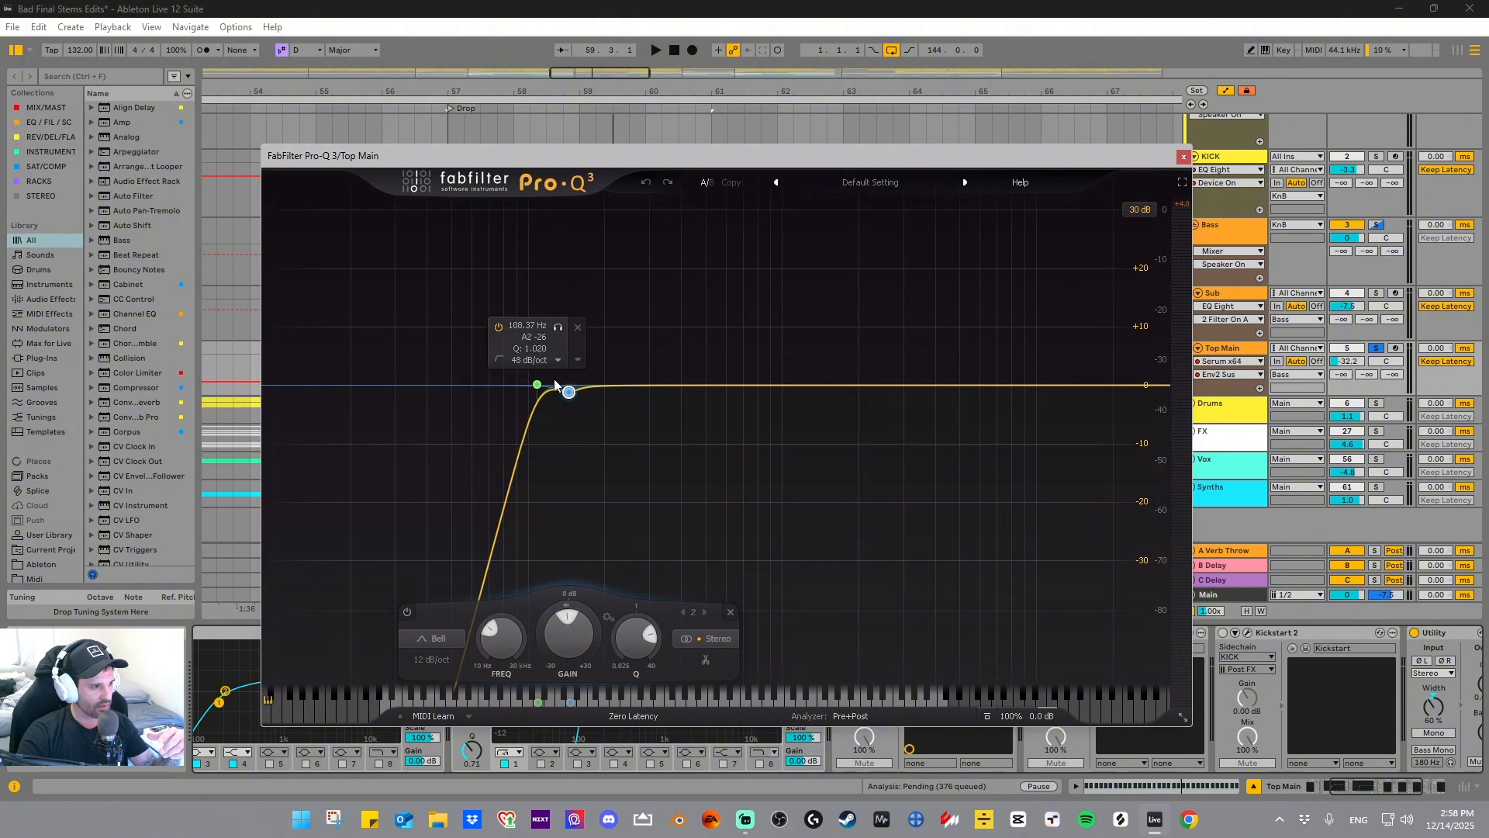
click(1183, 158)
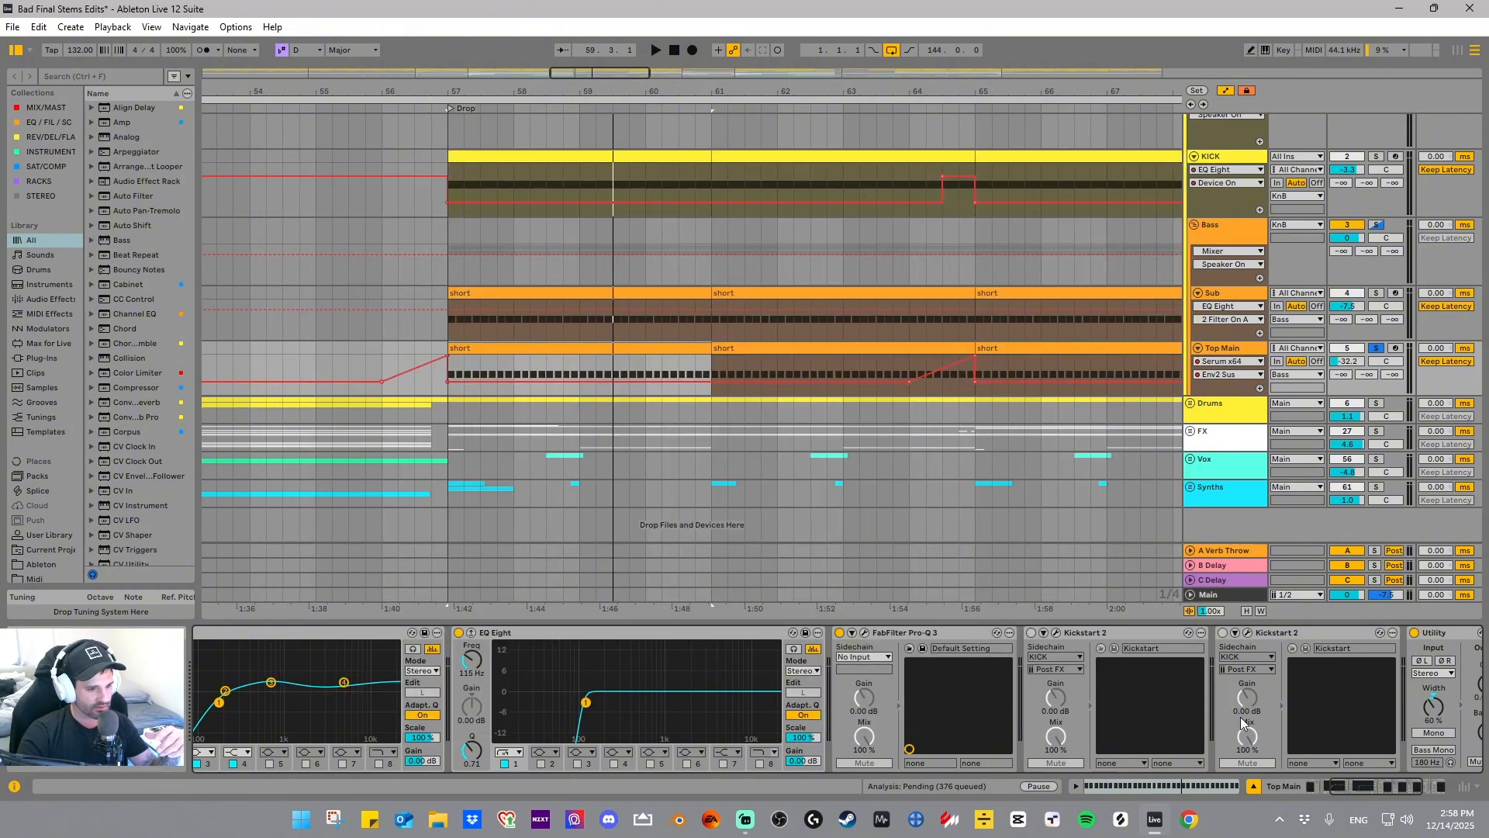
- Examine the Utility near the end of Top Main's chain, and inspect the last Kickstart 2 before closing it
drag(1365, 791, 1399, 785)
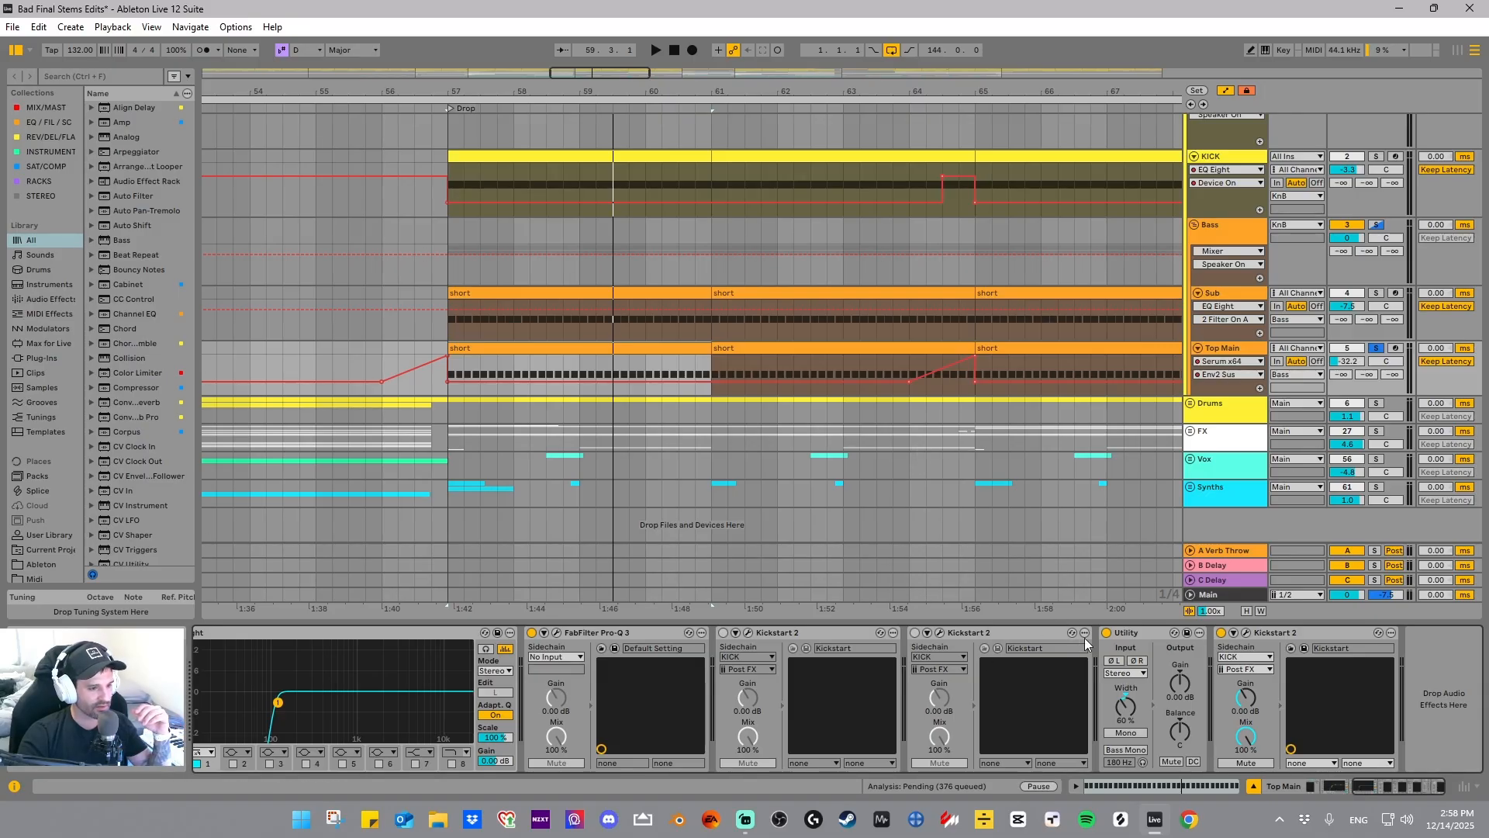
click(1130, 632)
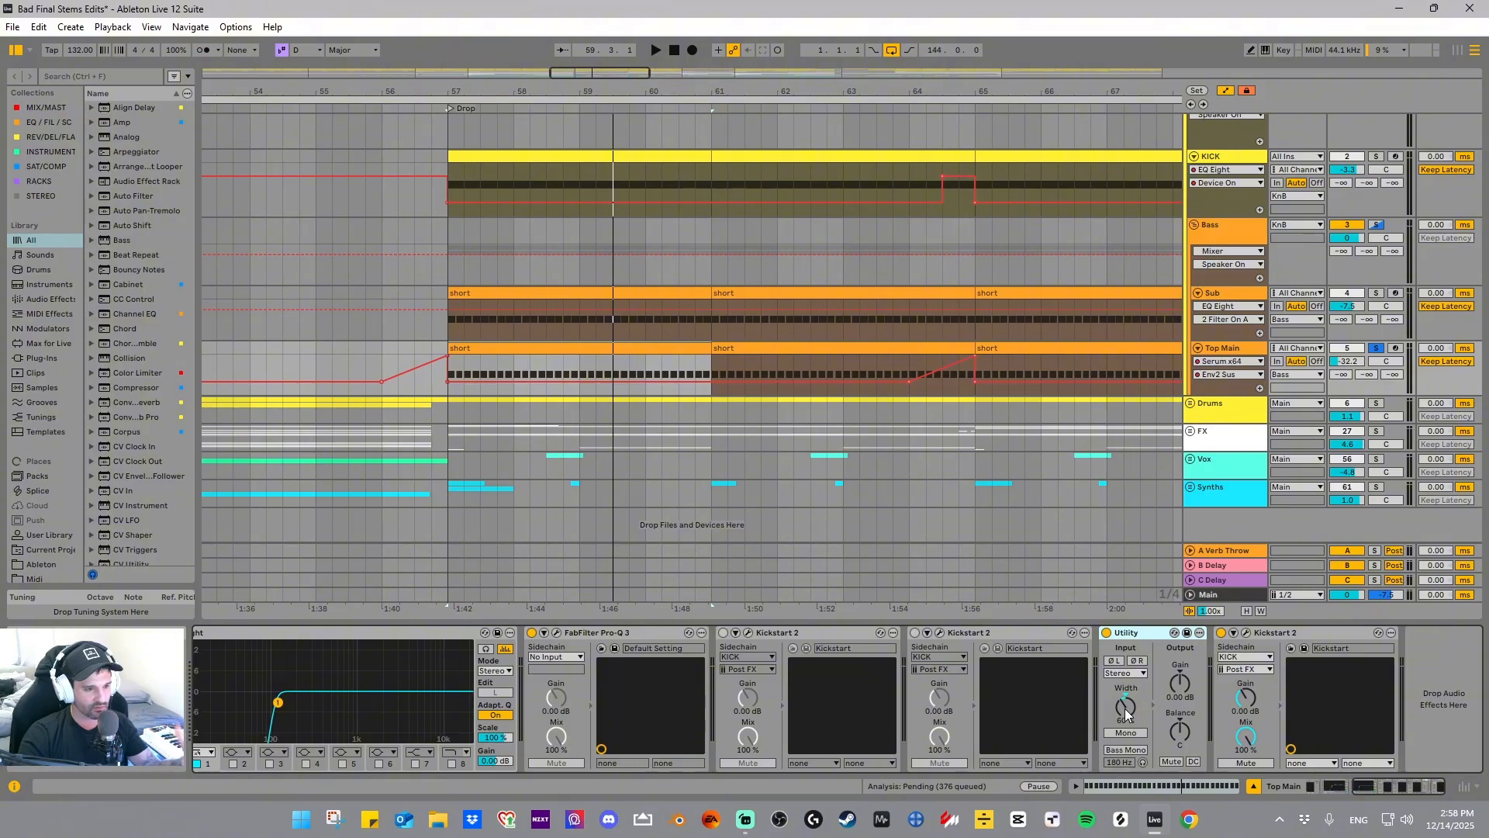
click(1246, 632)
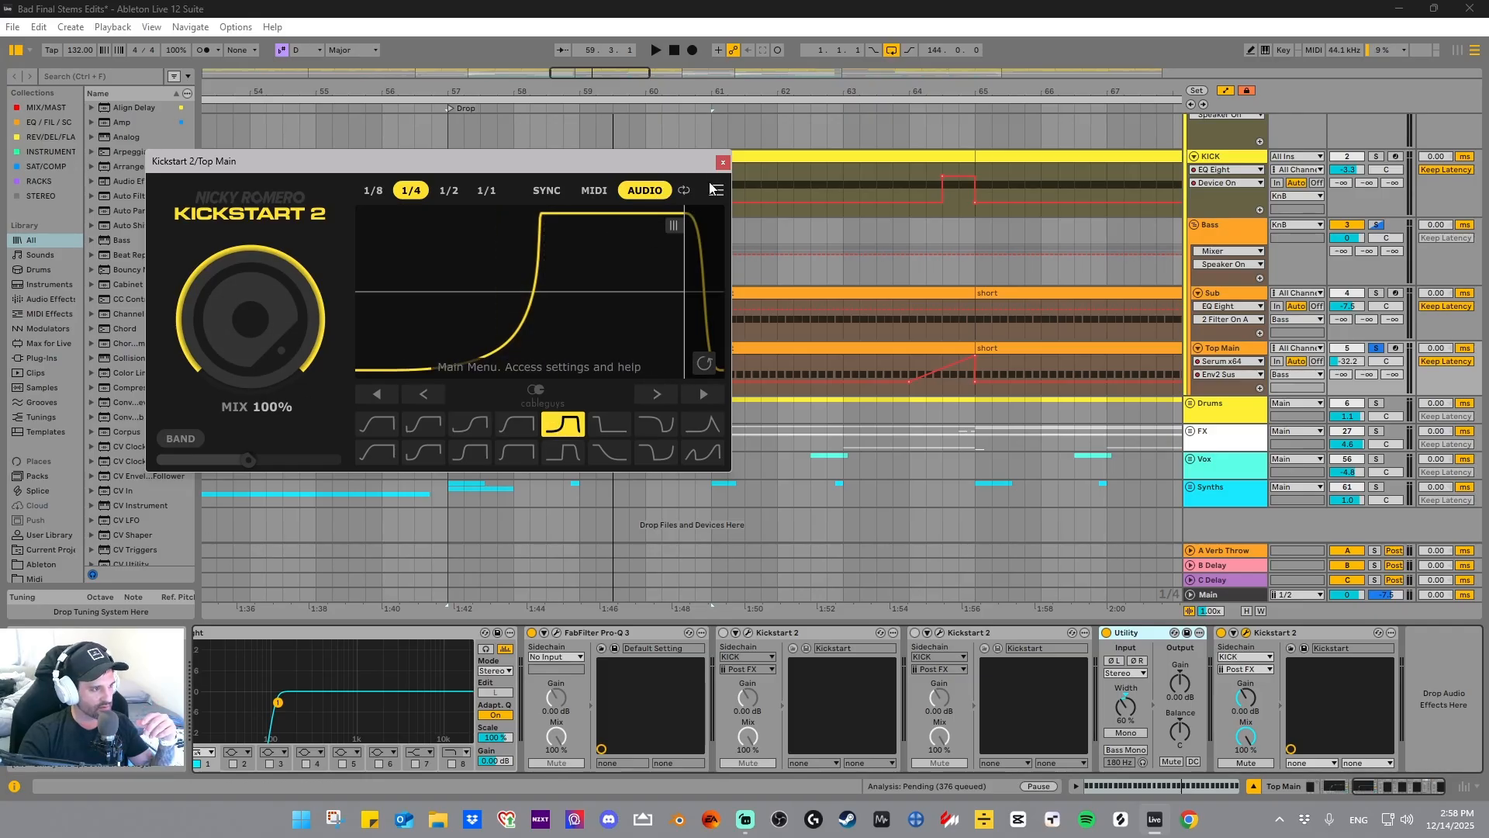
click(723, 163)
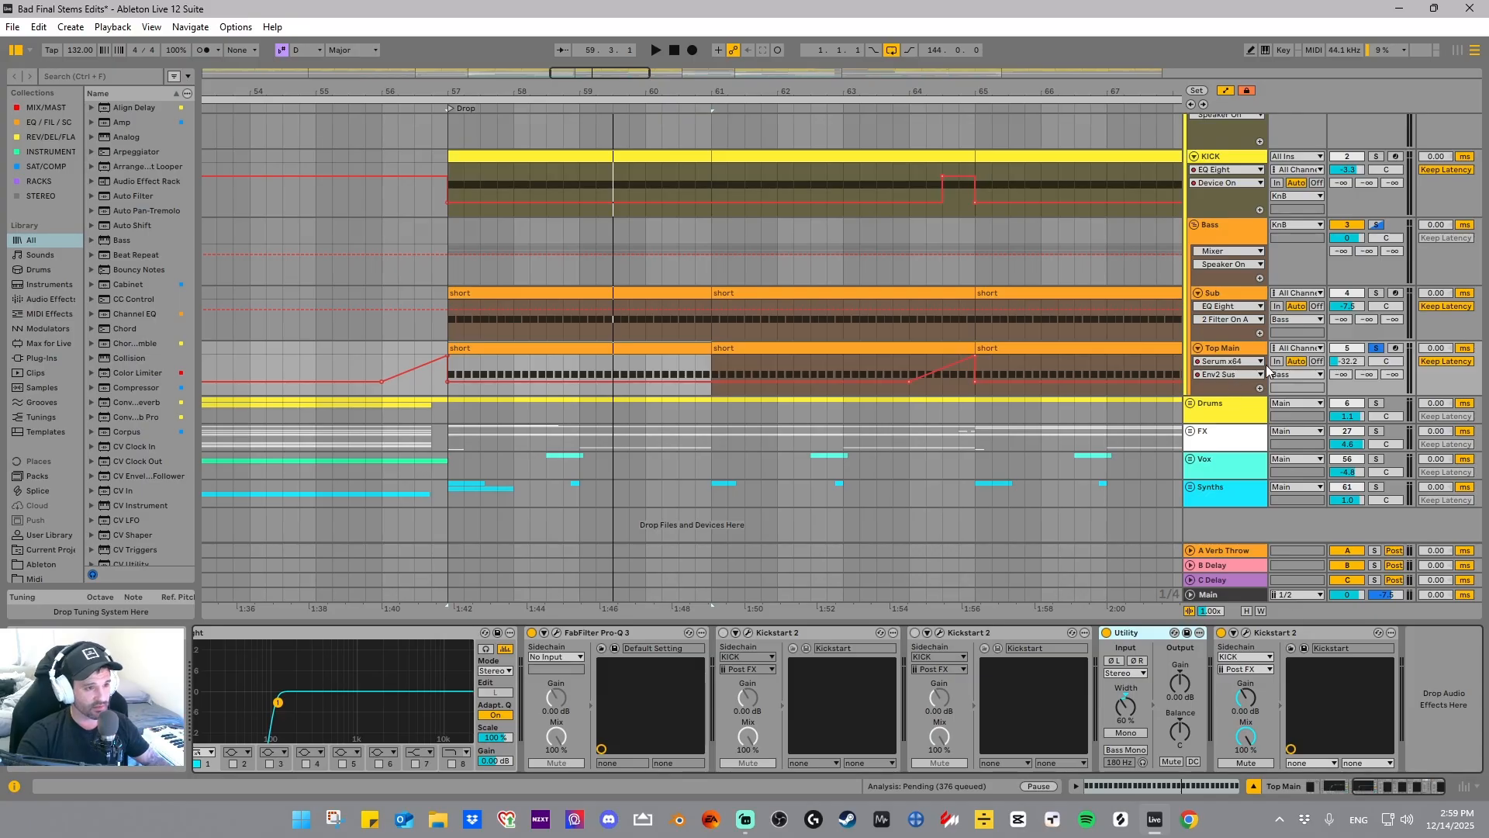
- Solo the Drums group with its device chain shown, and collapse the KnB group
click(1221, 419)
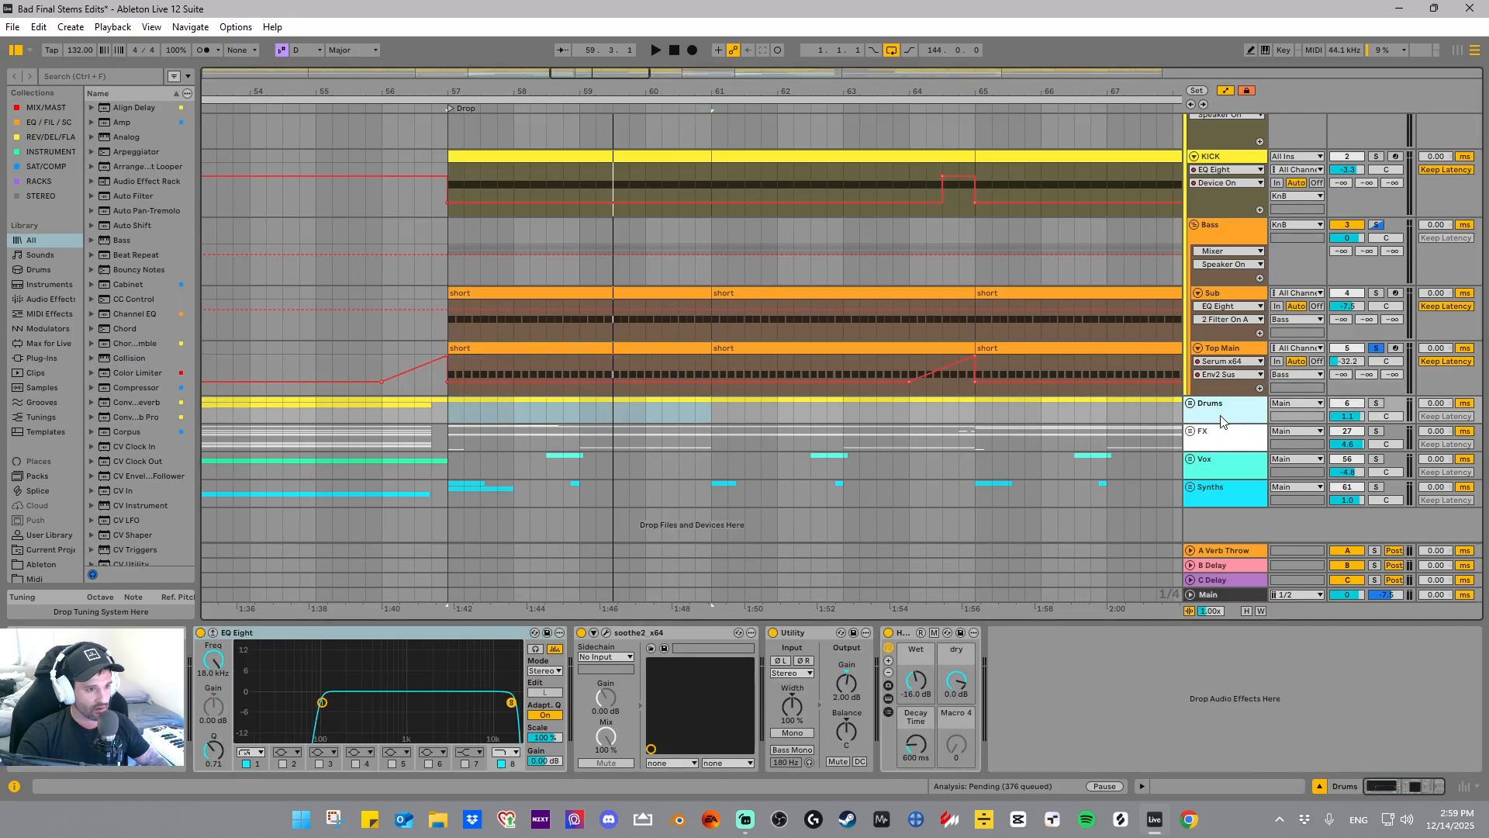
click(1376, 404)
scroll(1236, 282, up, 1)
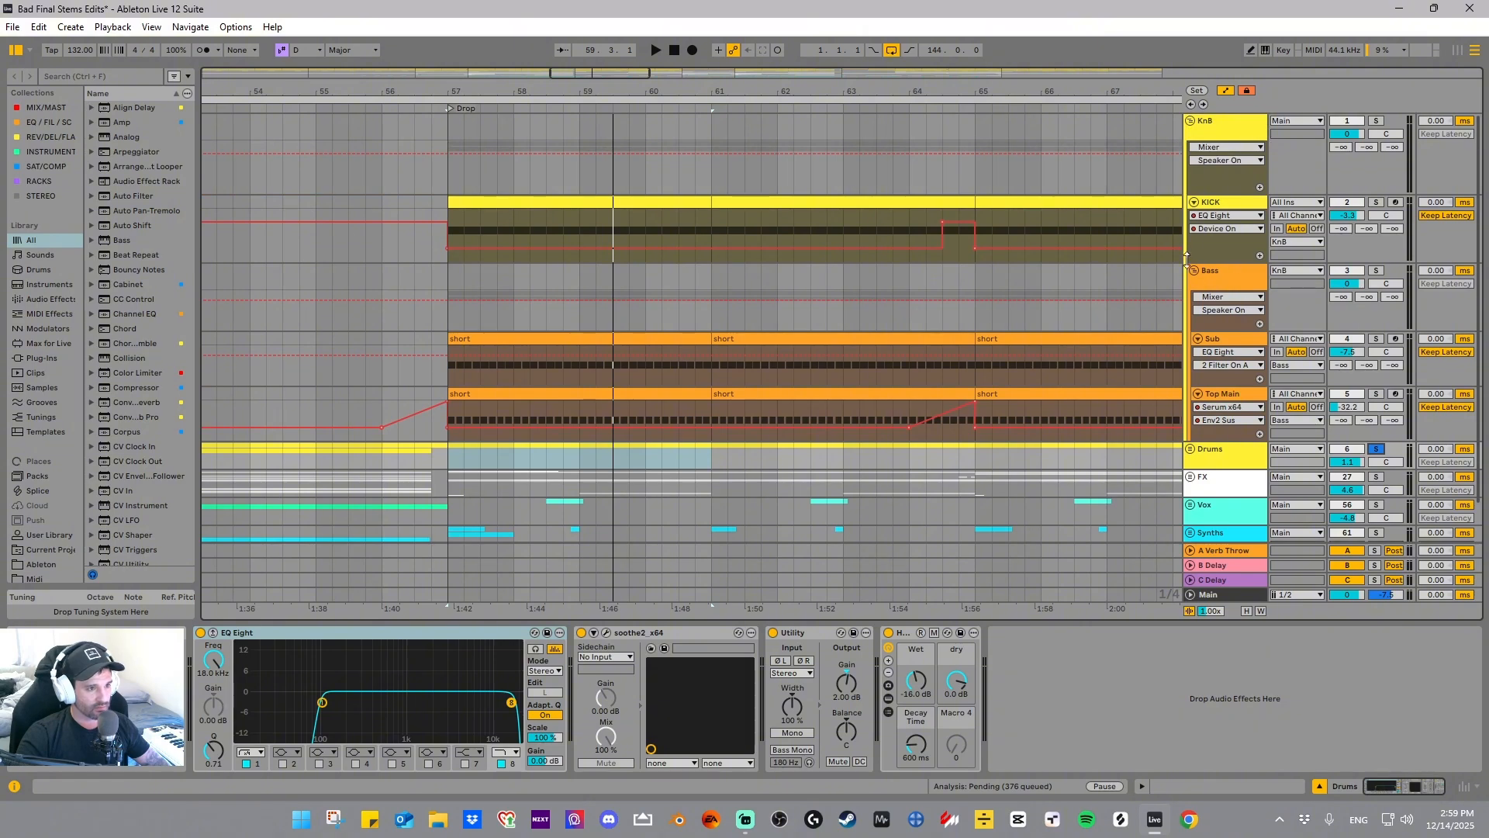
click(1191, 121)
click(1216, 150)
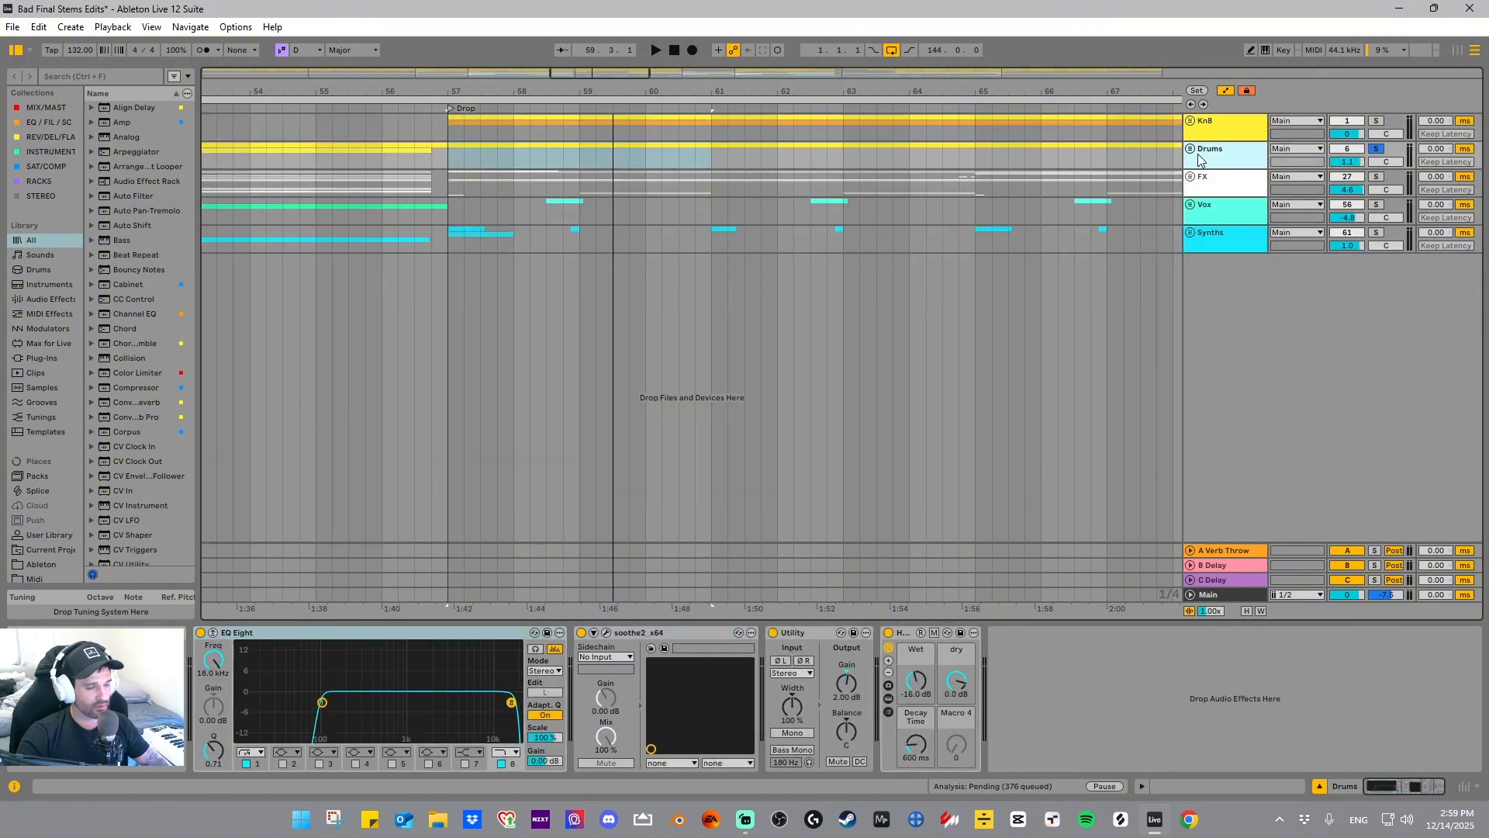
- Expand the Drums group and open its soothe2 plugin
click(1190, 149)
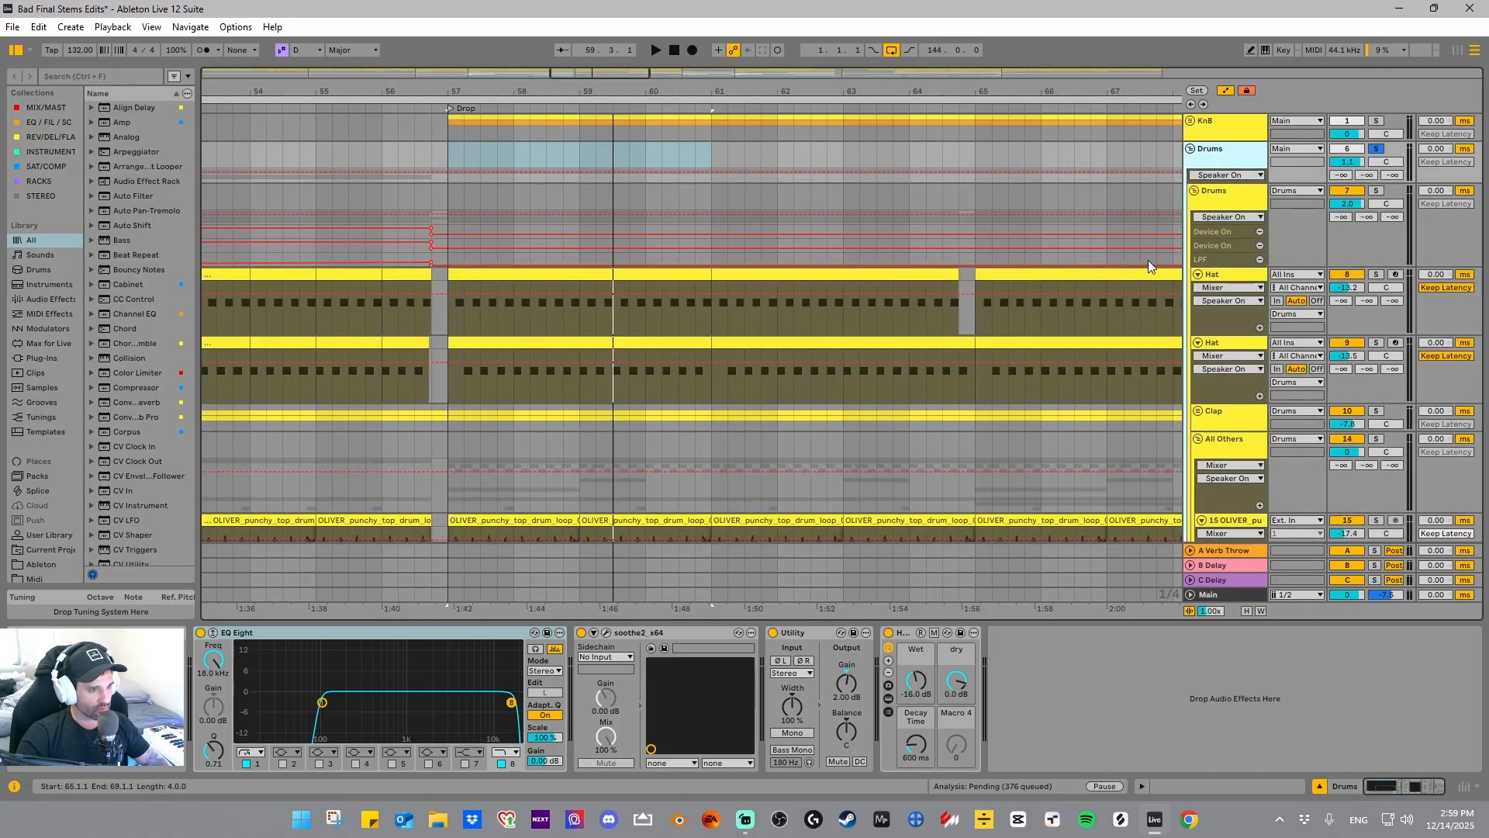
click(606, 632)
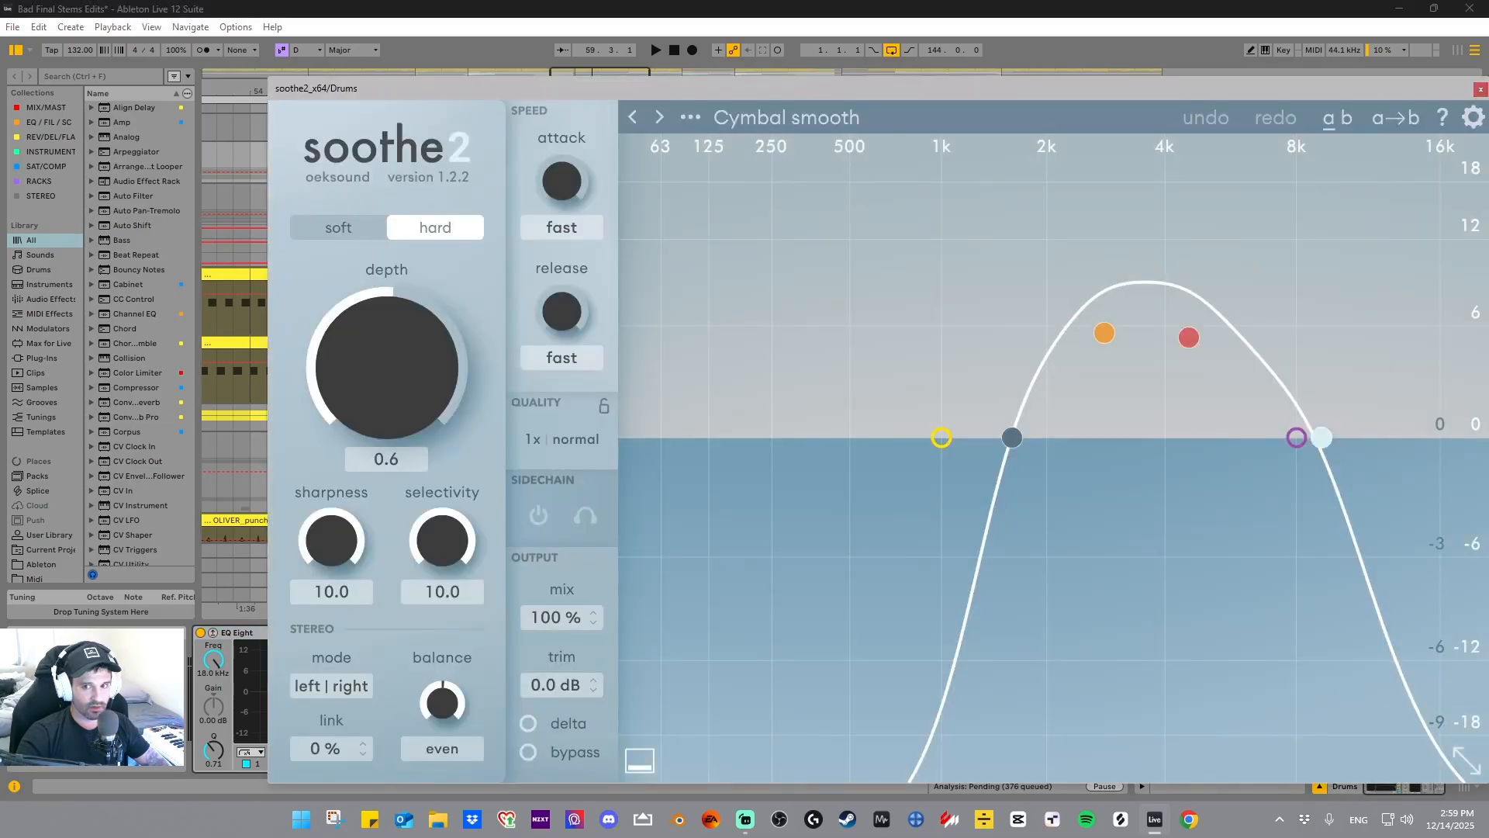
- Close the Drums group's soothe2 plugin, and examine the Utility's gain and the reverb rack after it
drag(873, 91, 789, 62)
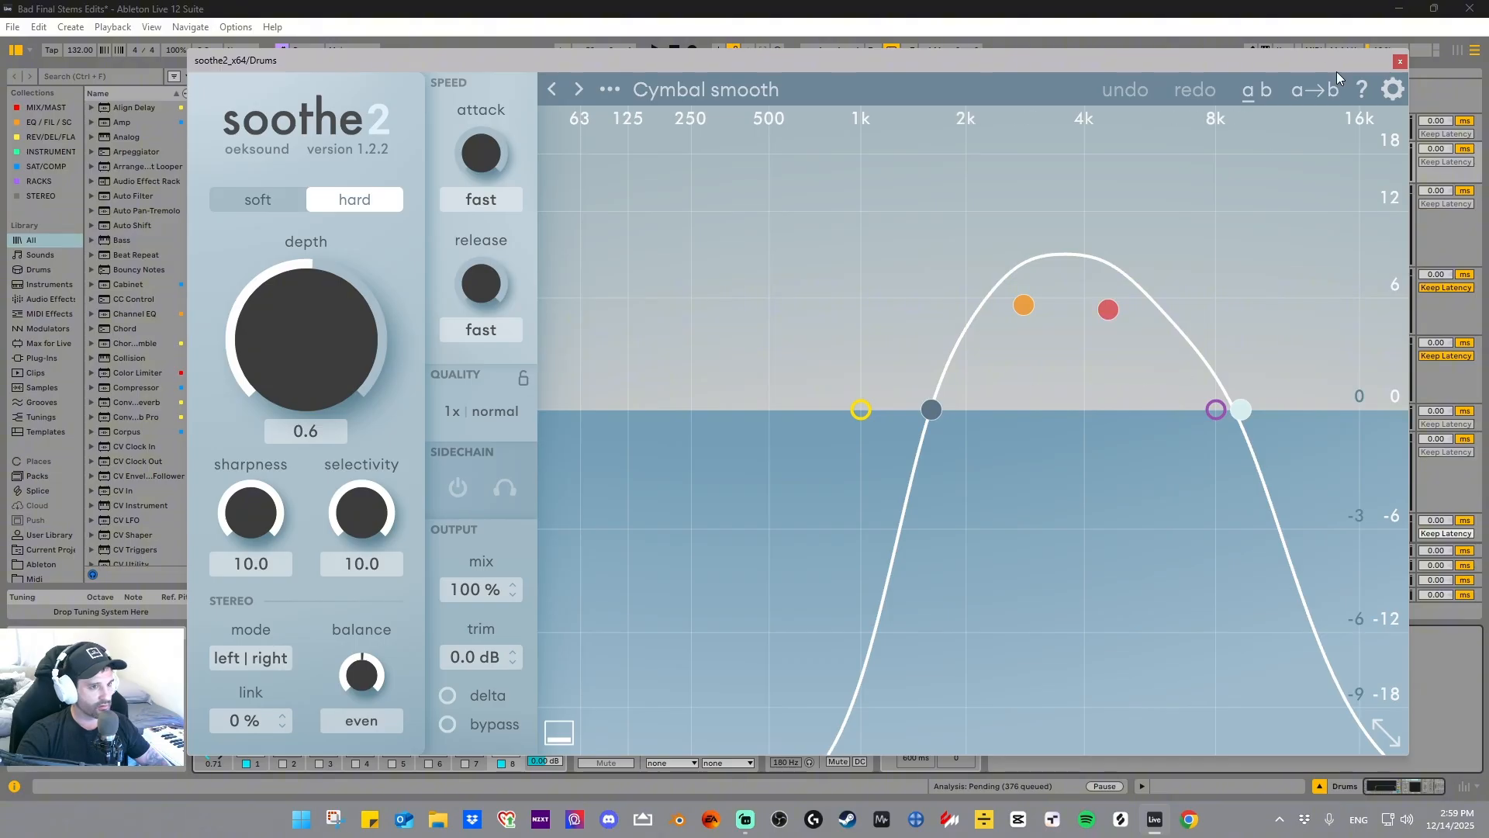
click(1403, 58)
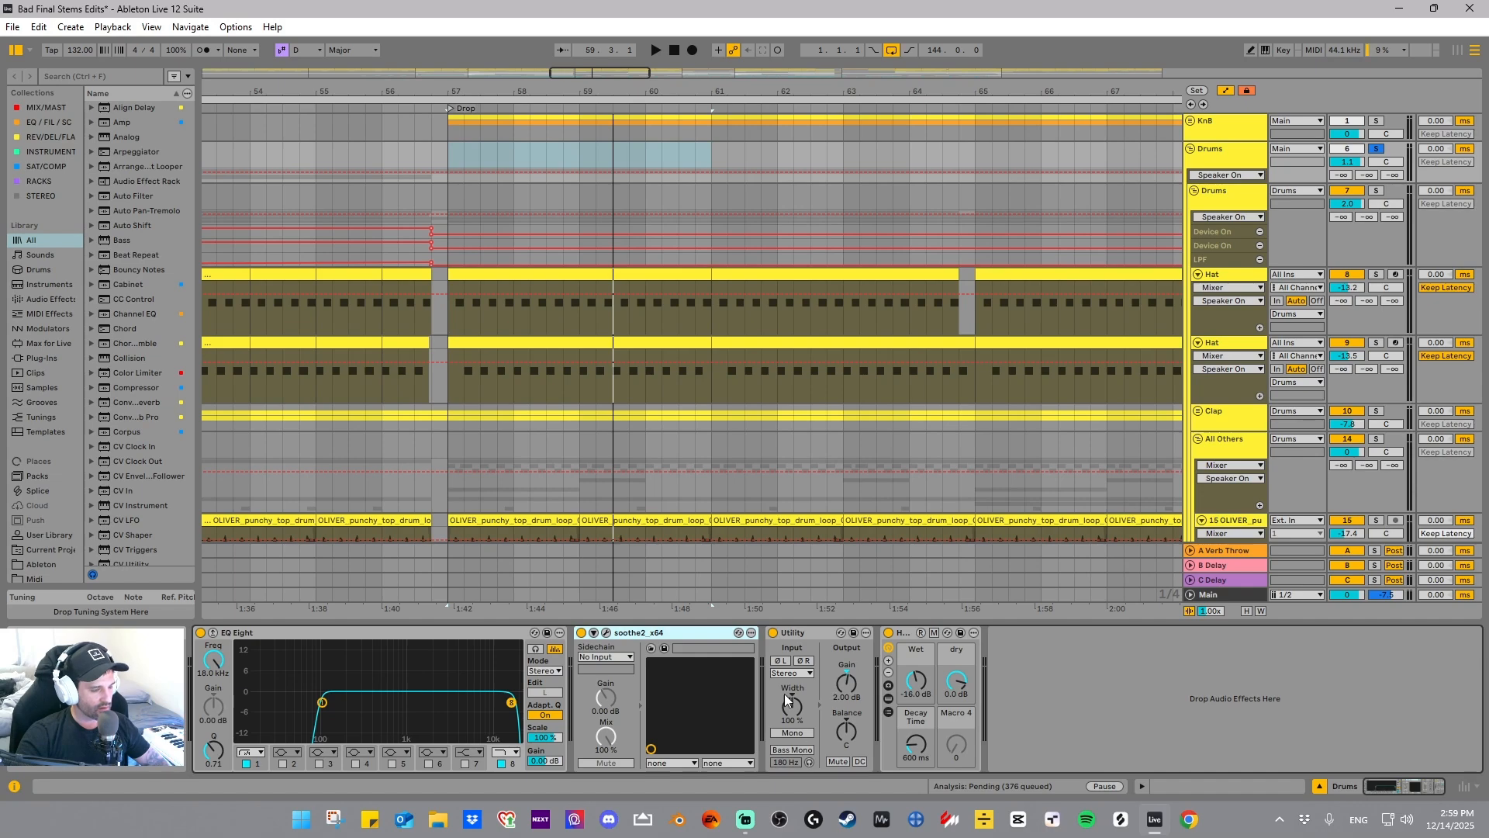
click(845, 685)
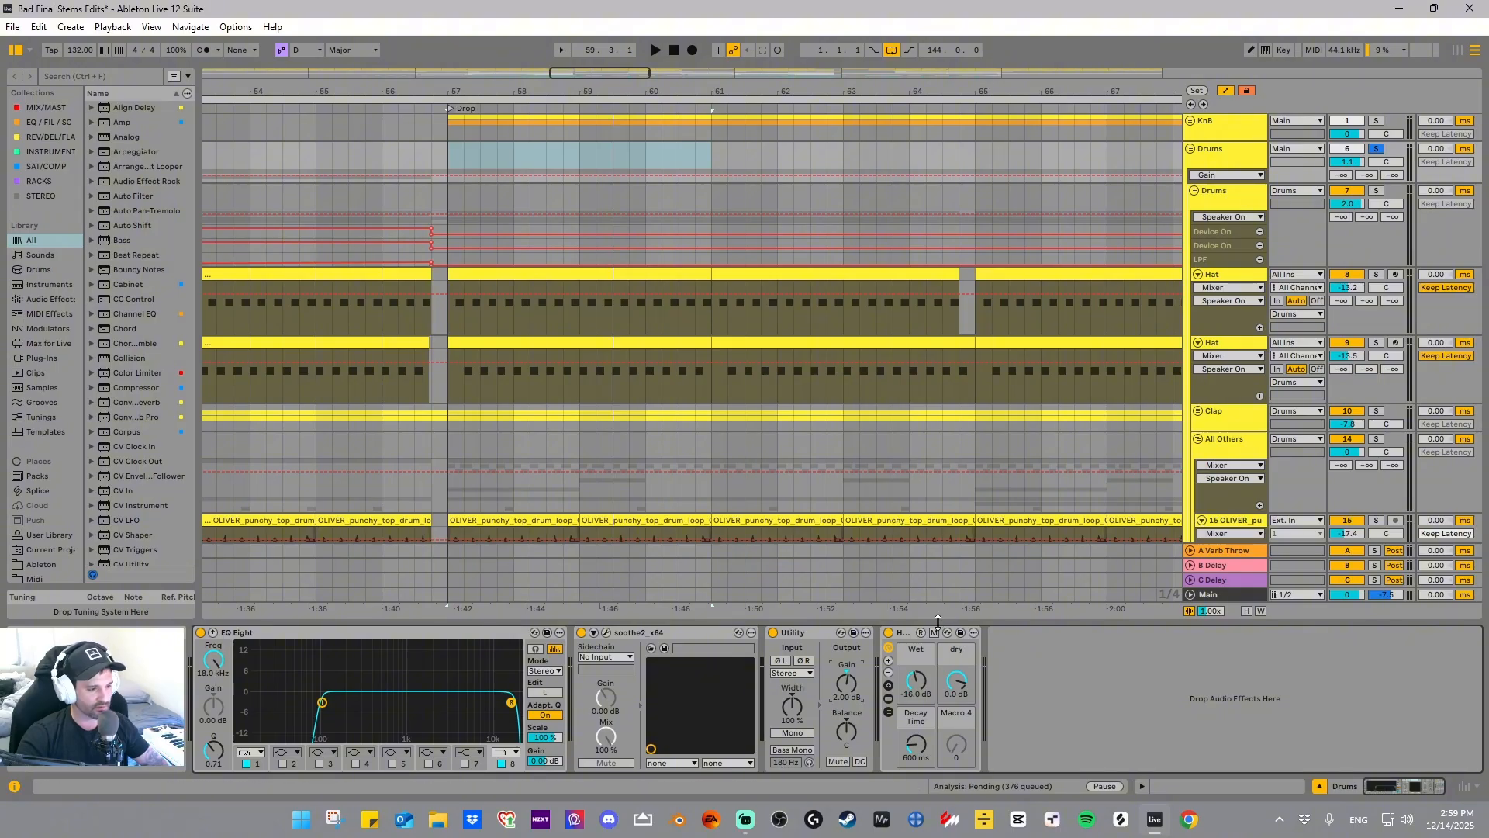
click(905, 634)
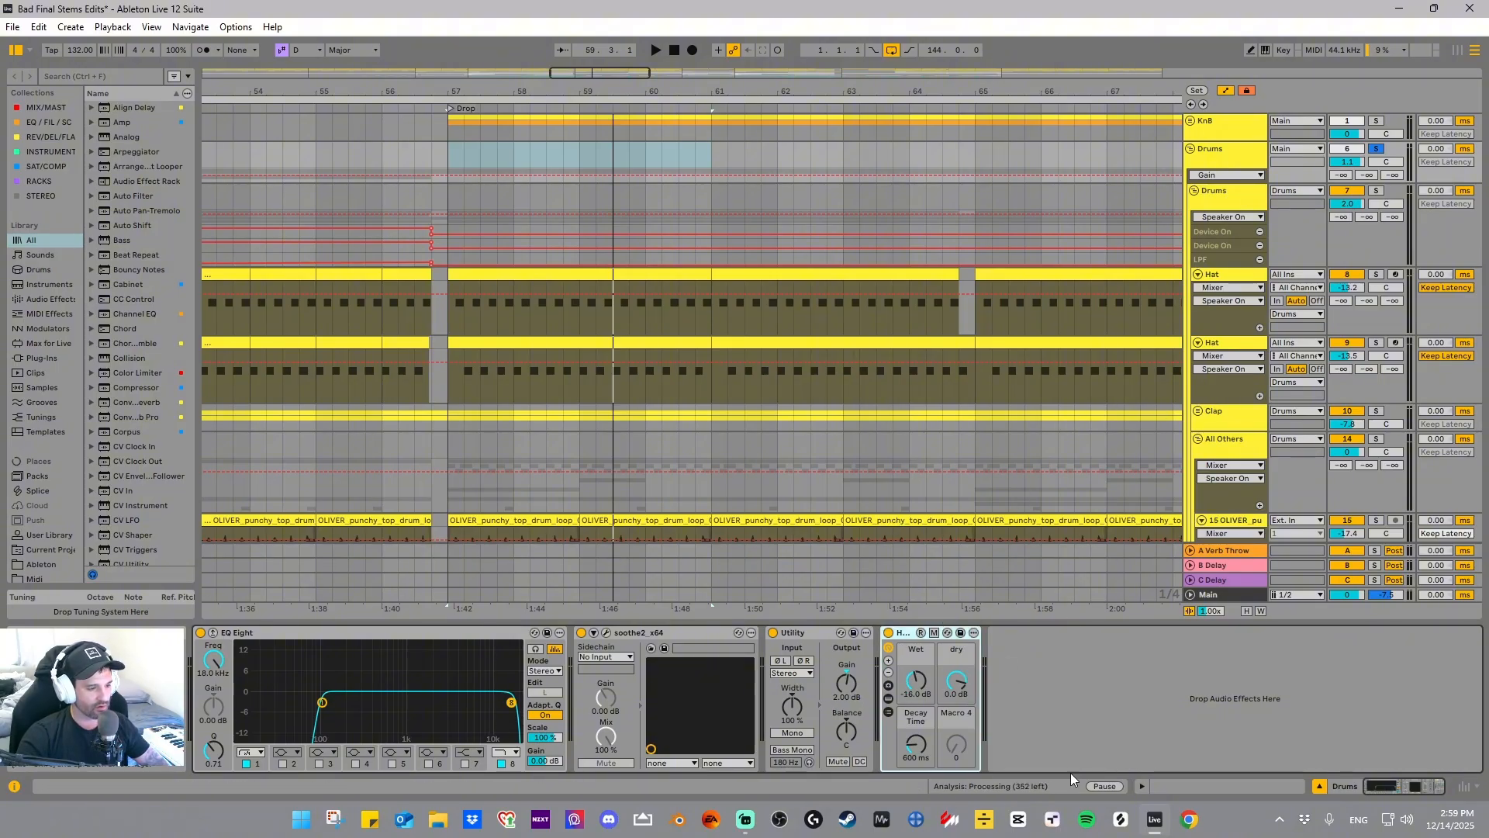
- Play the soloed Drums group from the start of the drop at bar 57, and stop after a few bars
click(1234, 133)
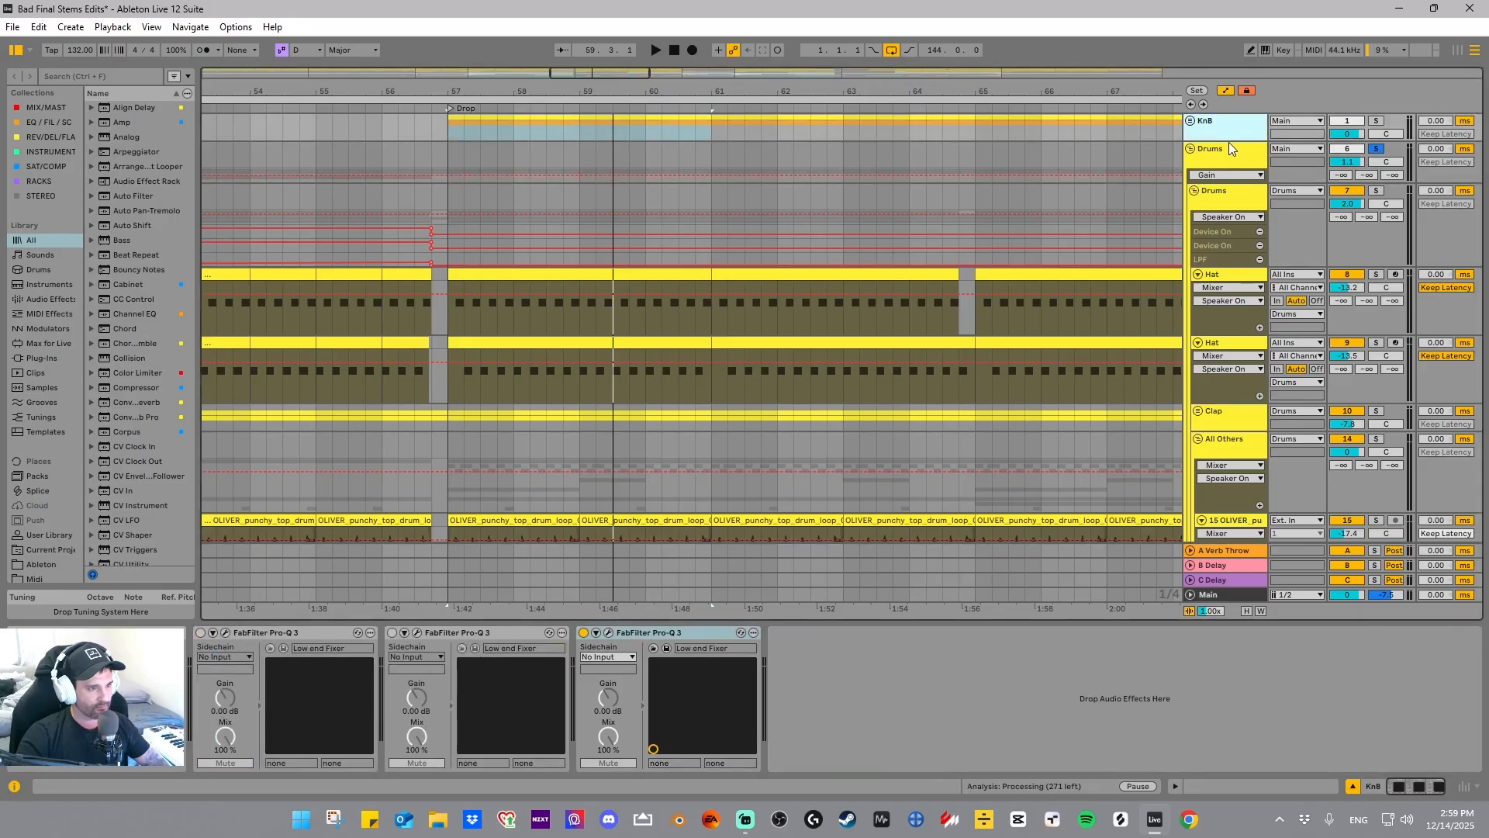
click(1229, 147)
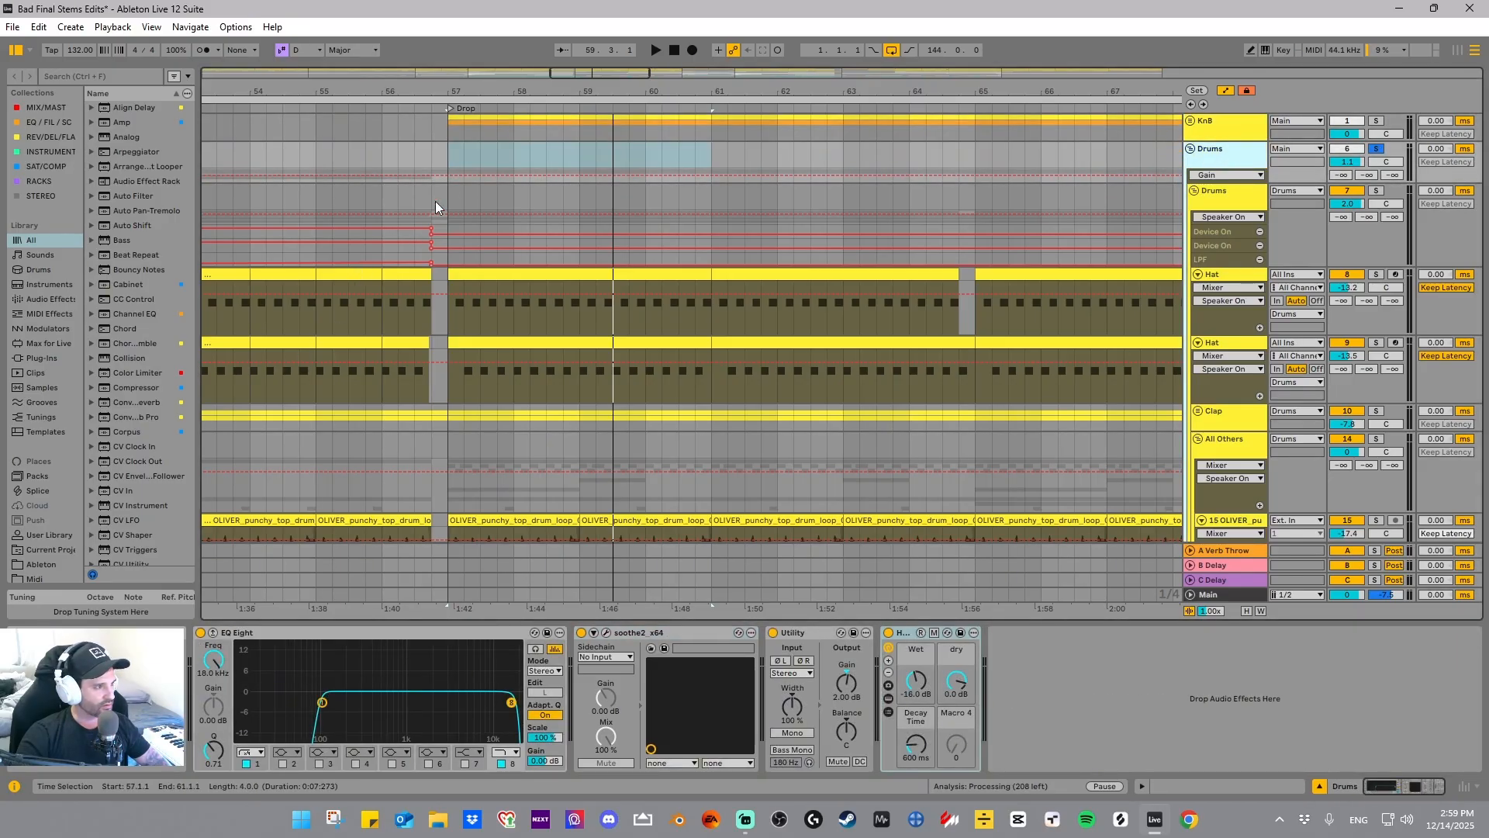
click(447, 159)
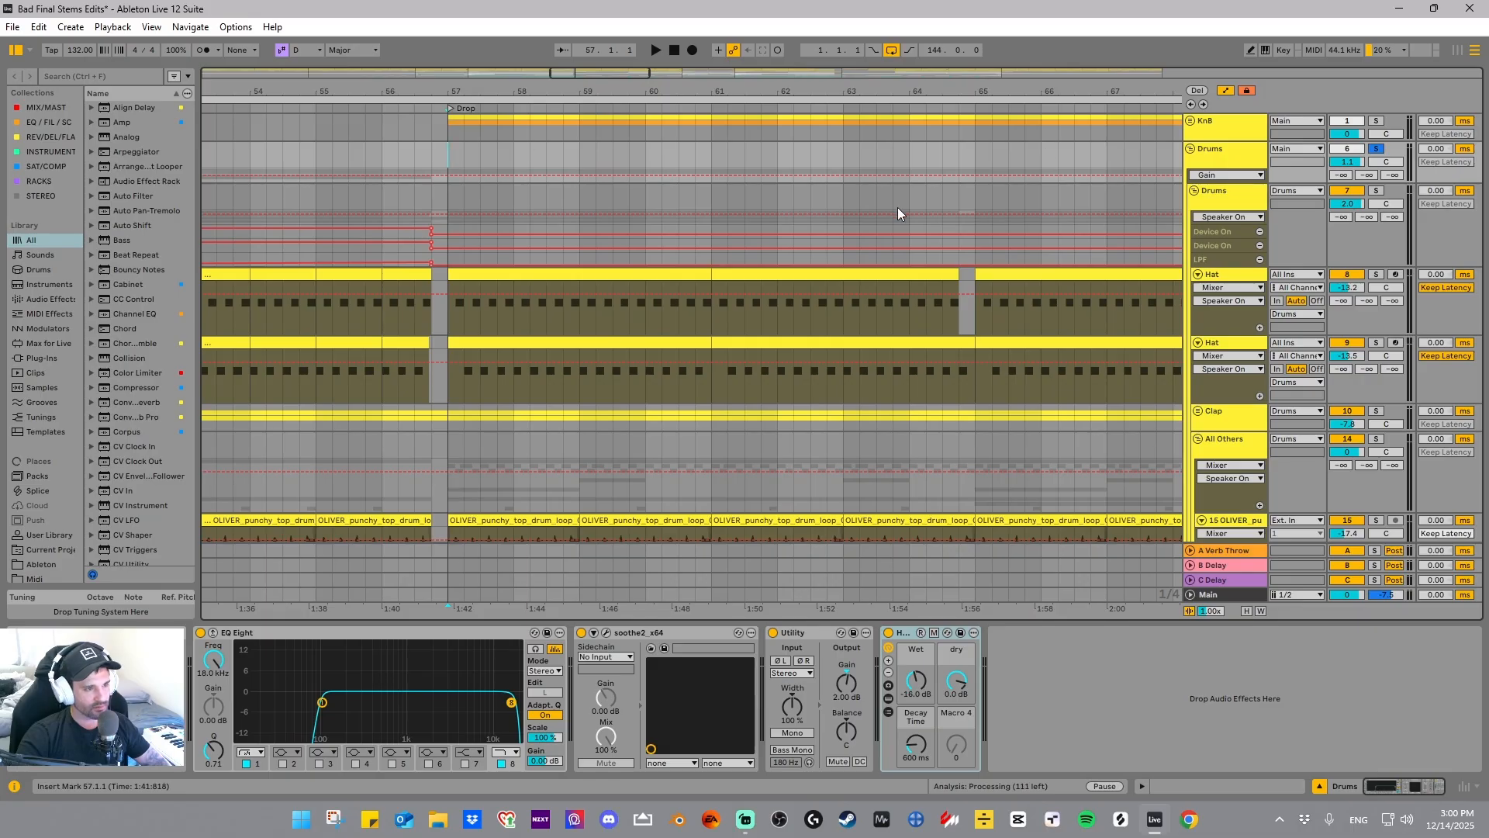
key(space)
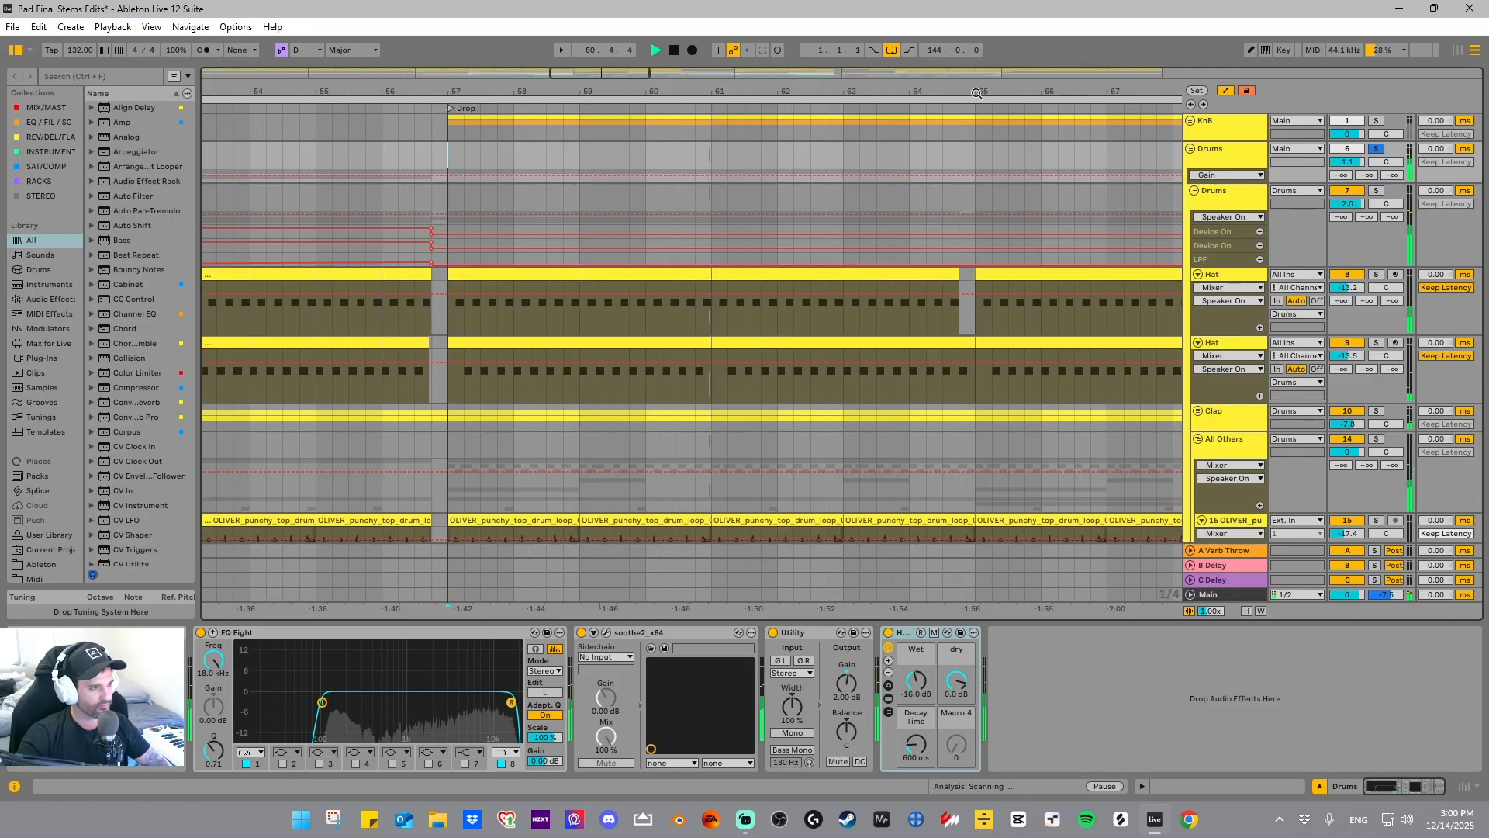
key(space)
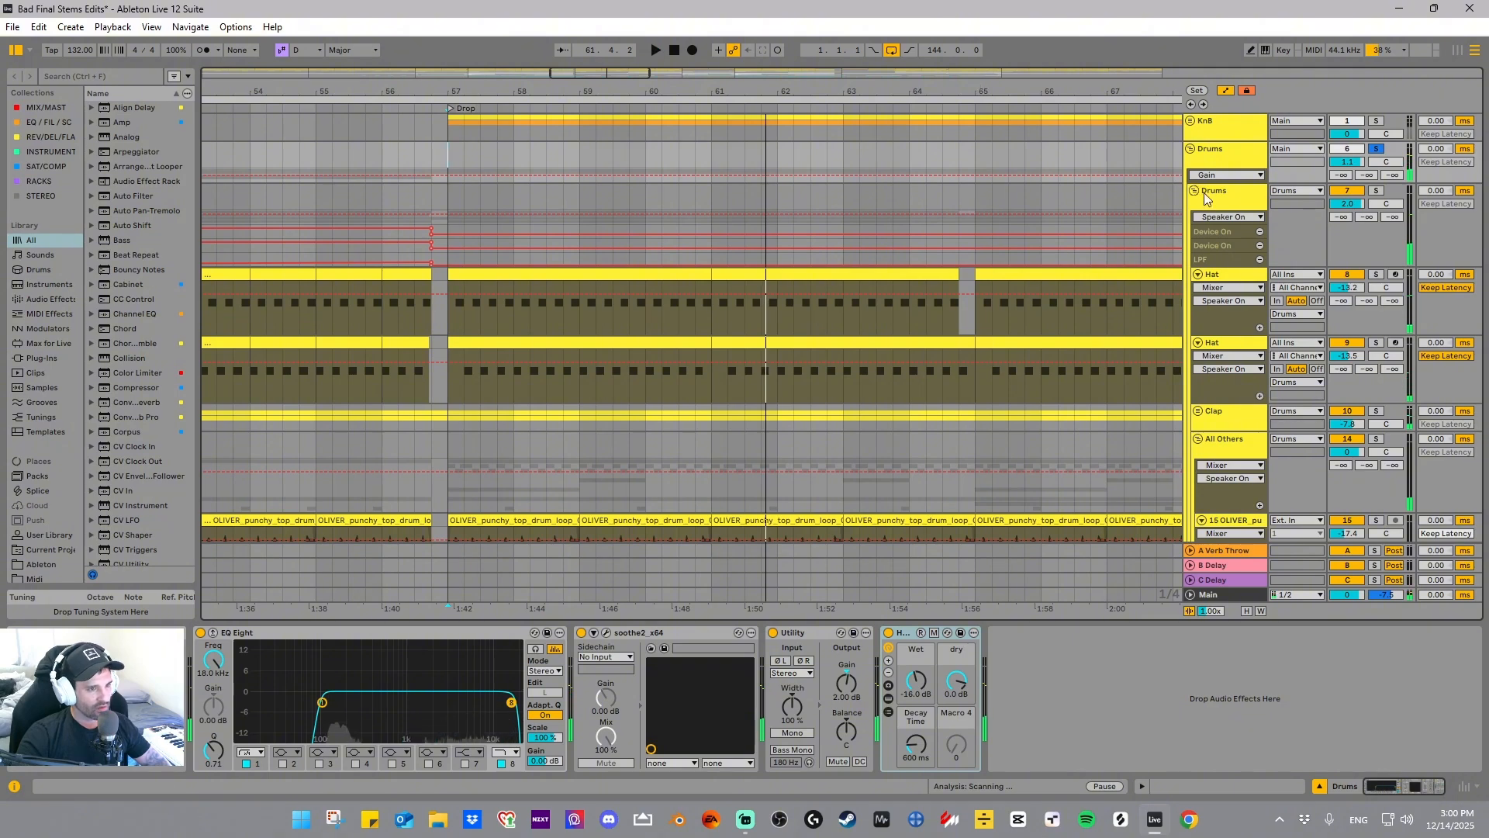
- Compare the device chains of the outer and inner Drums groups, and look through the tracks they contain
click(1208, 191)
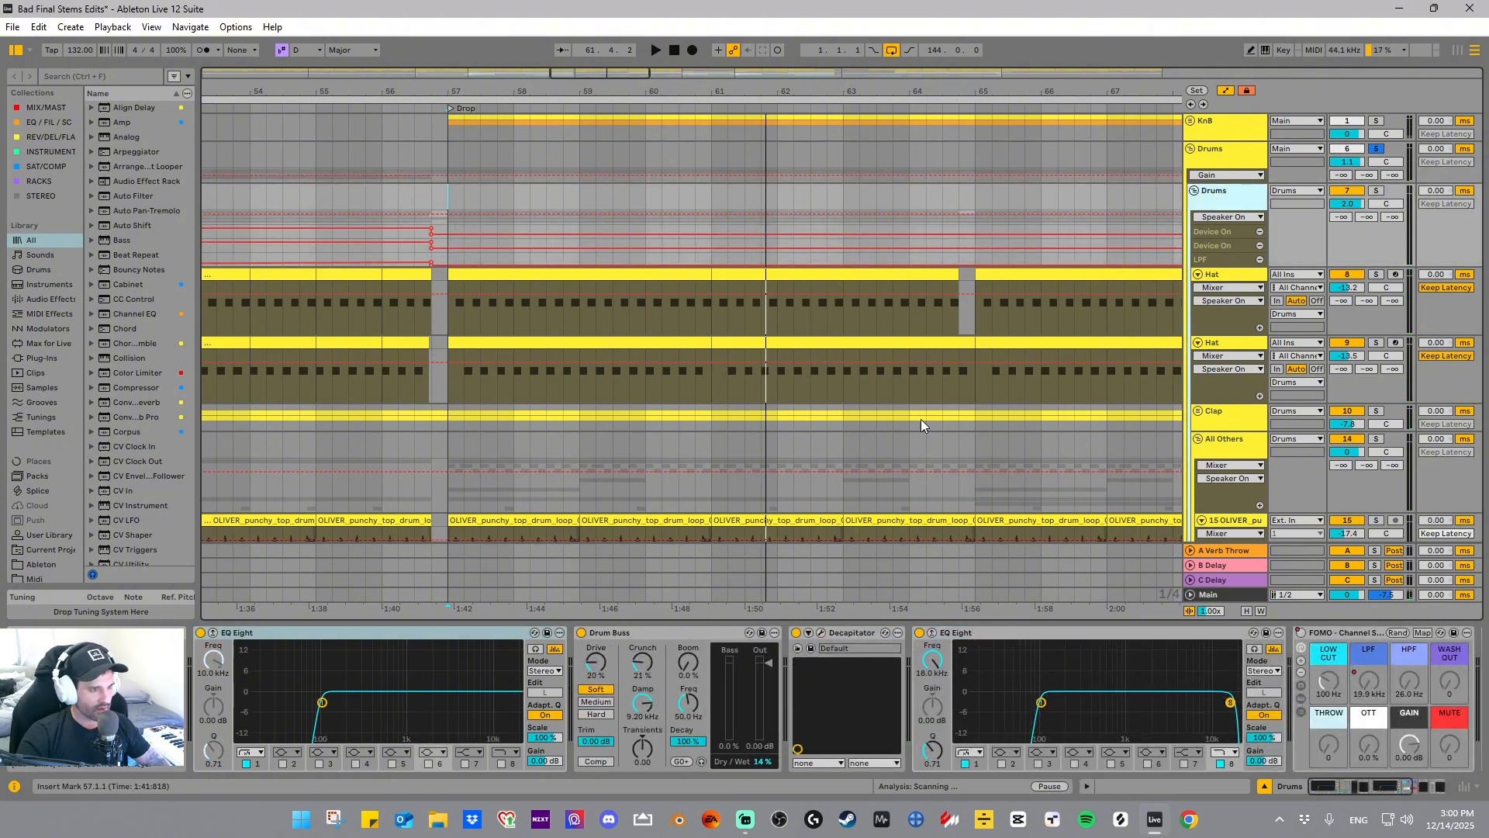
click(1231, 161)
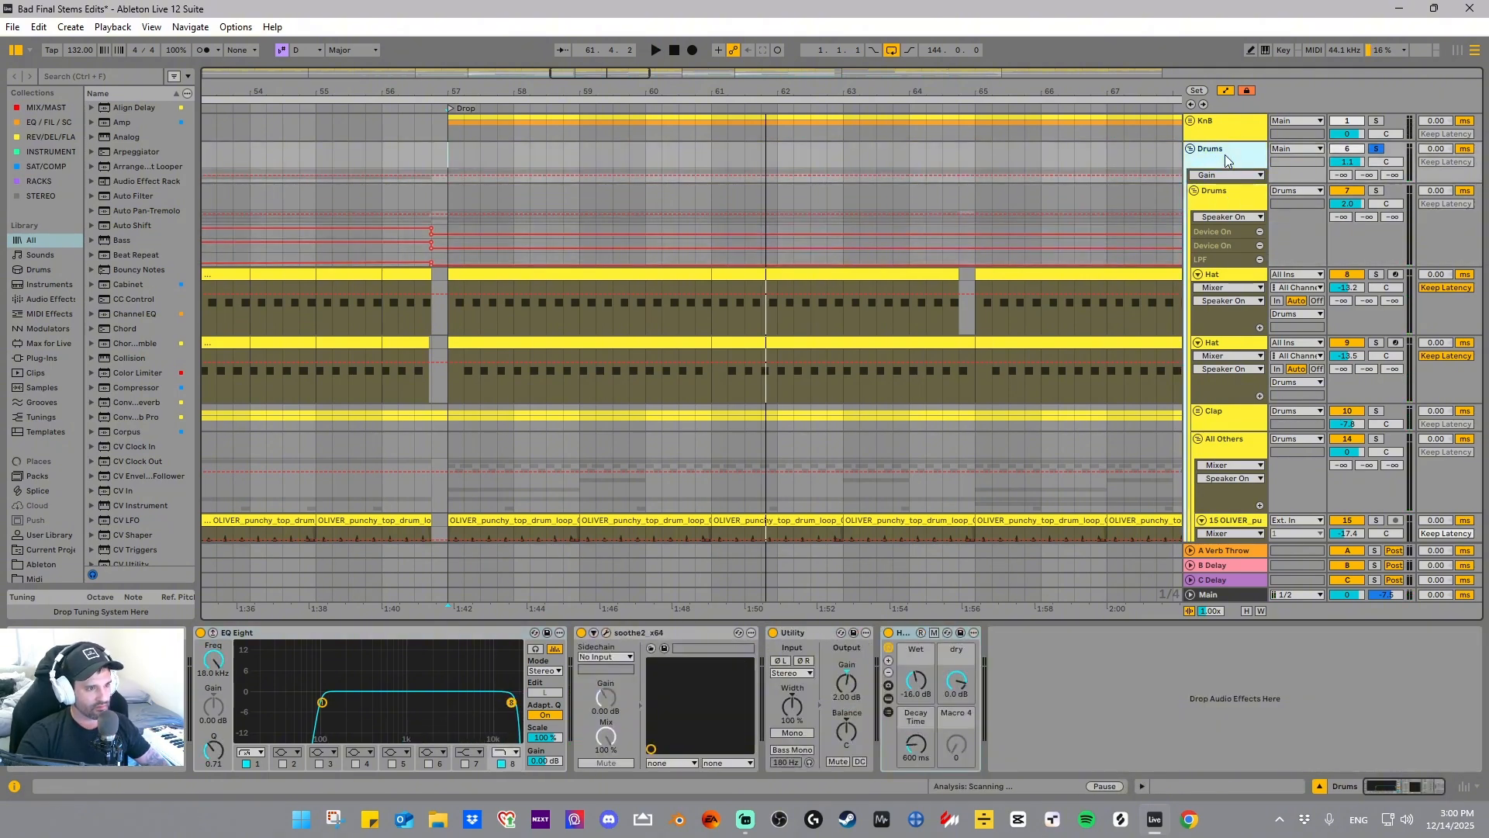
click(1223, 204)
scroll(1223, 204, down, 5)
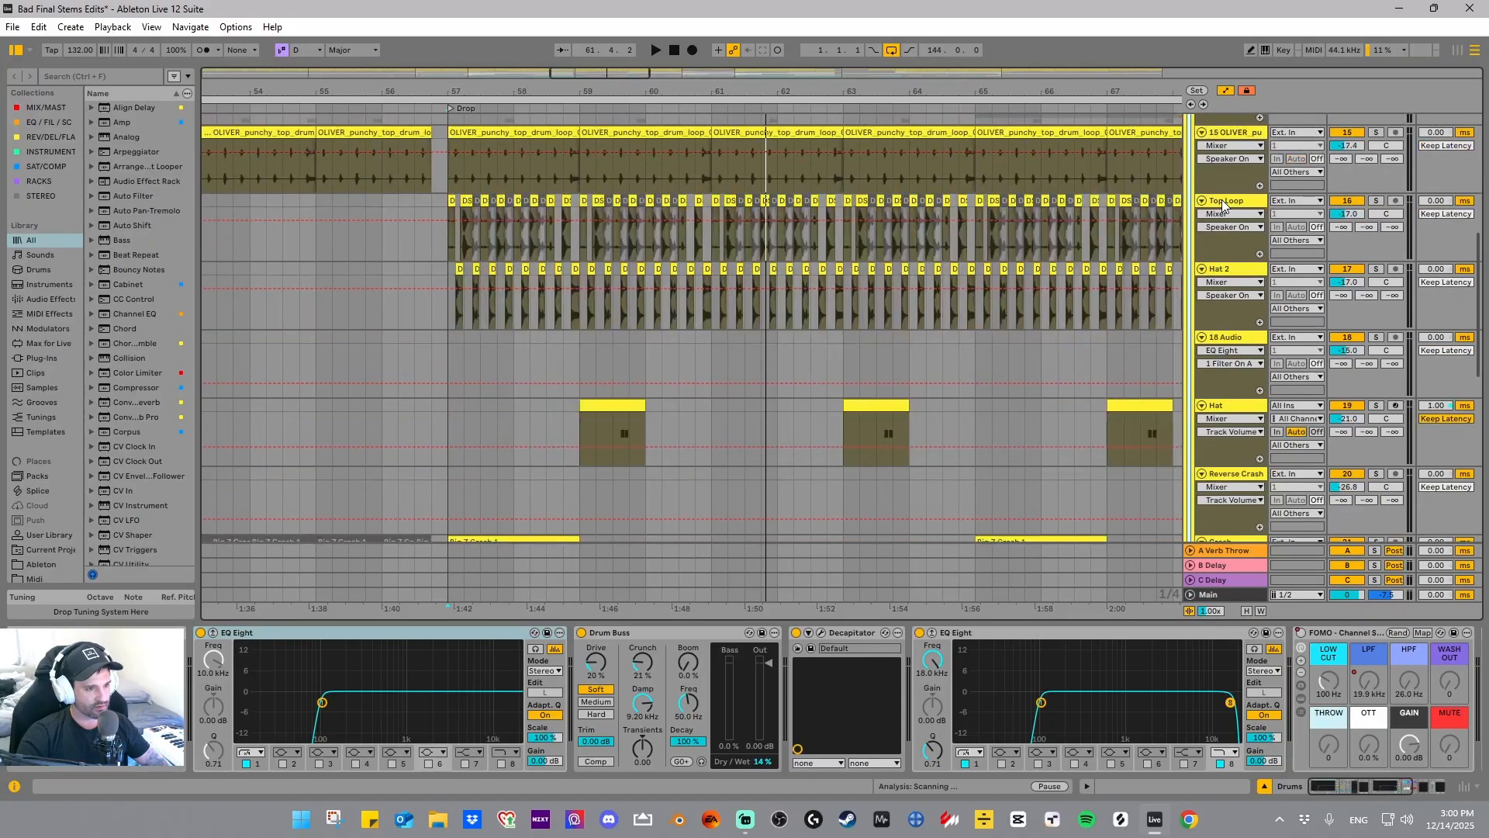
scroll(1223, 204, down, 8)
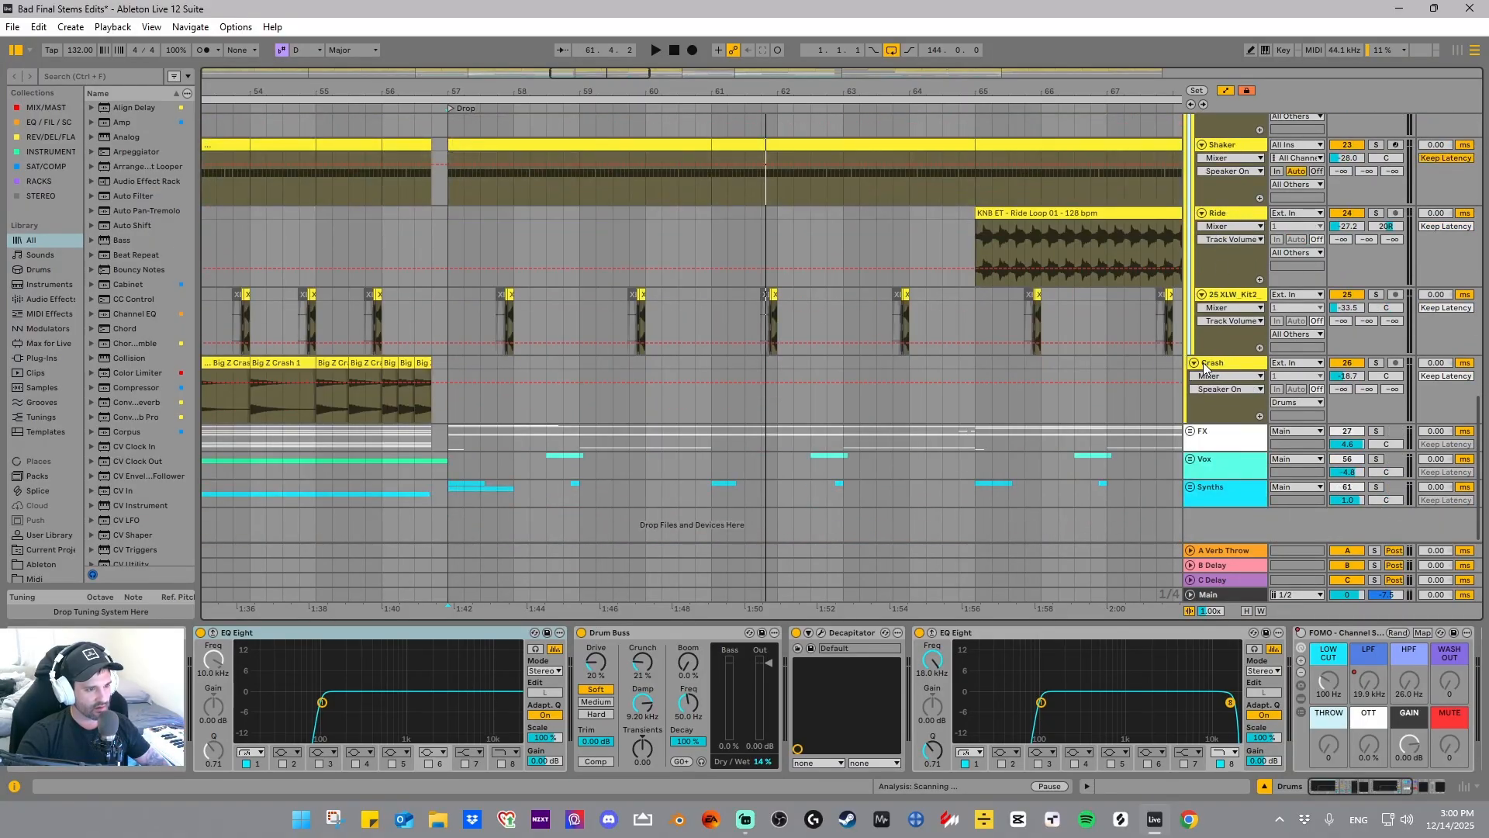
scroll(1206, 368, up, 12)
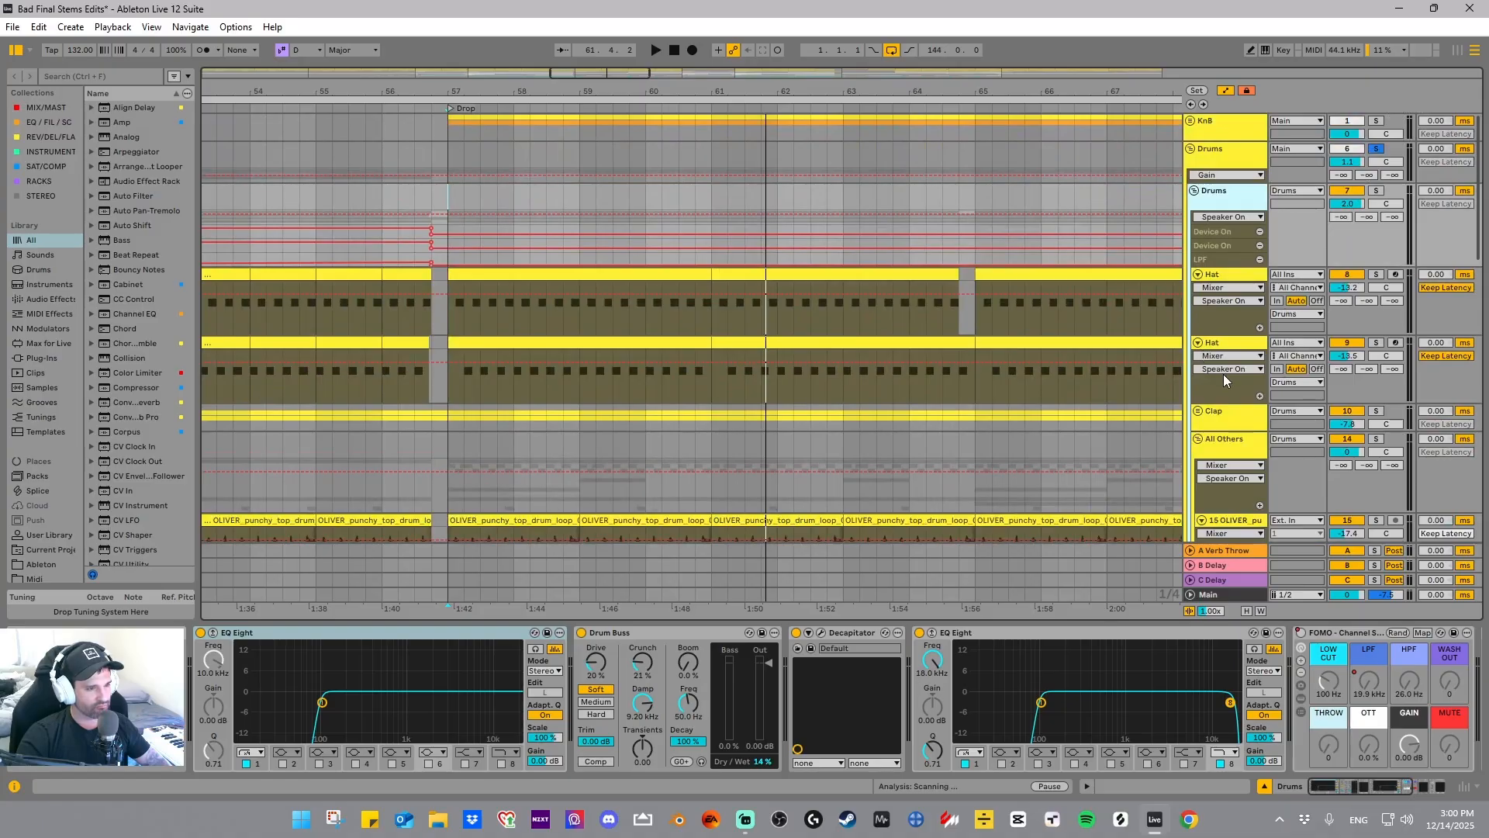
scroll(1202, 357, down, 12)
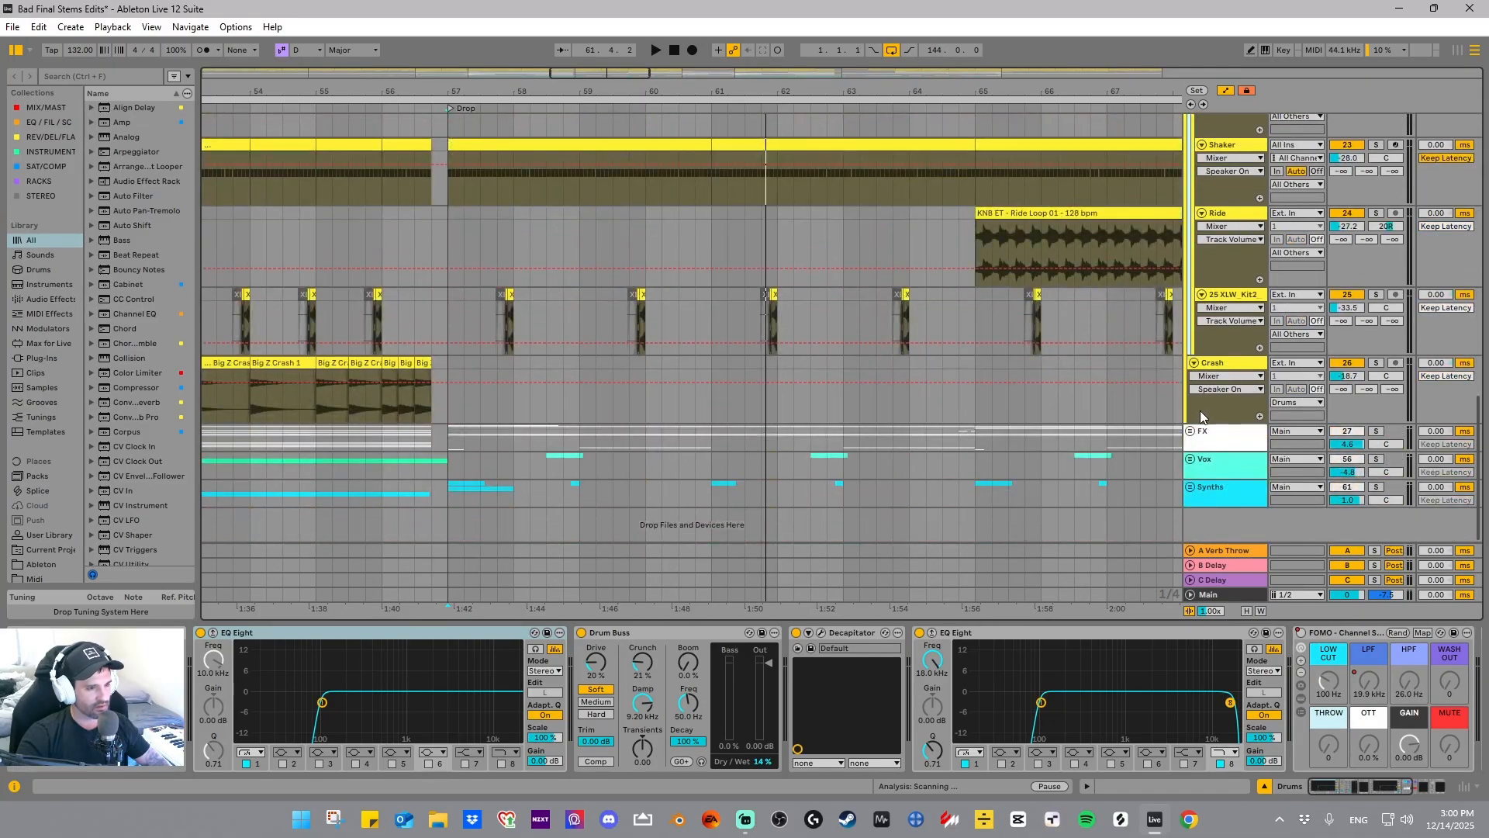
- Examine the Crash track's device chain and the arrangement leading up to the drop
click(1214, 363)
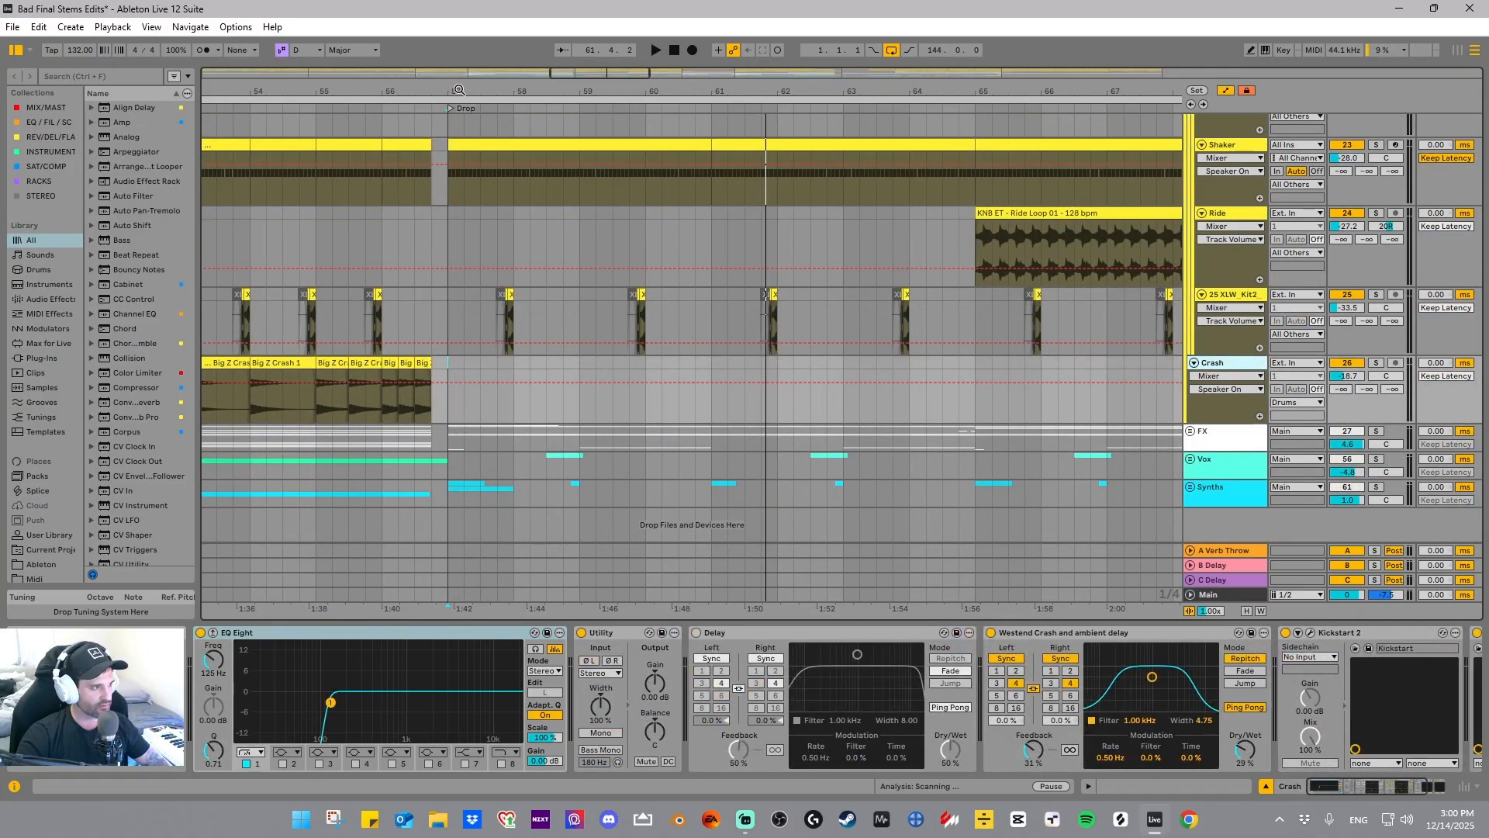
drag(461, 90, 619, 84)
scroll(1056, 375, up, 2)
scroll(1205, 408, up, 10)
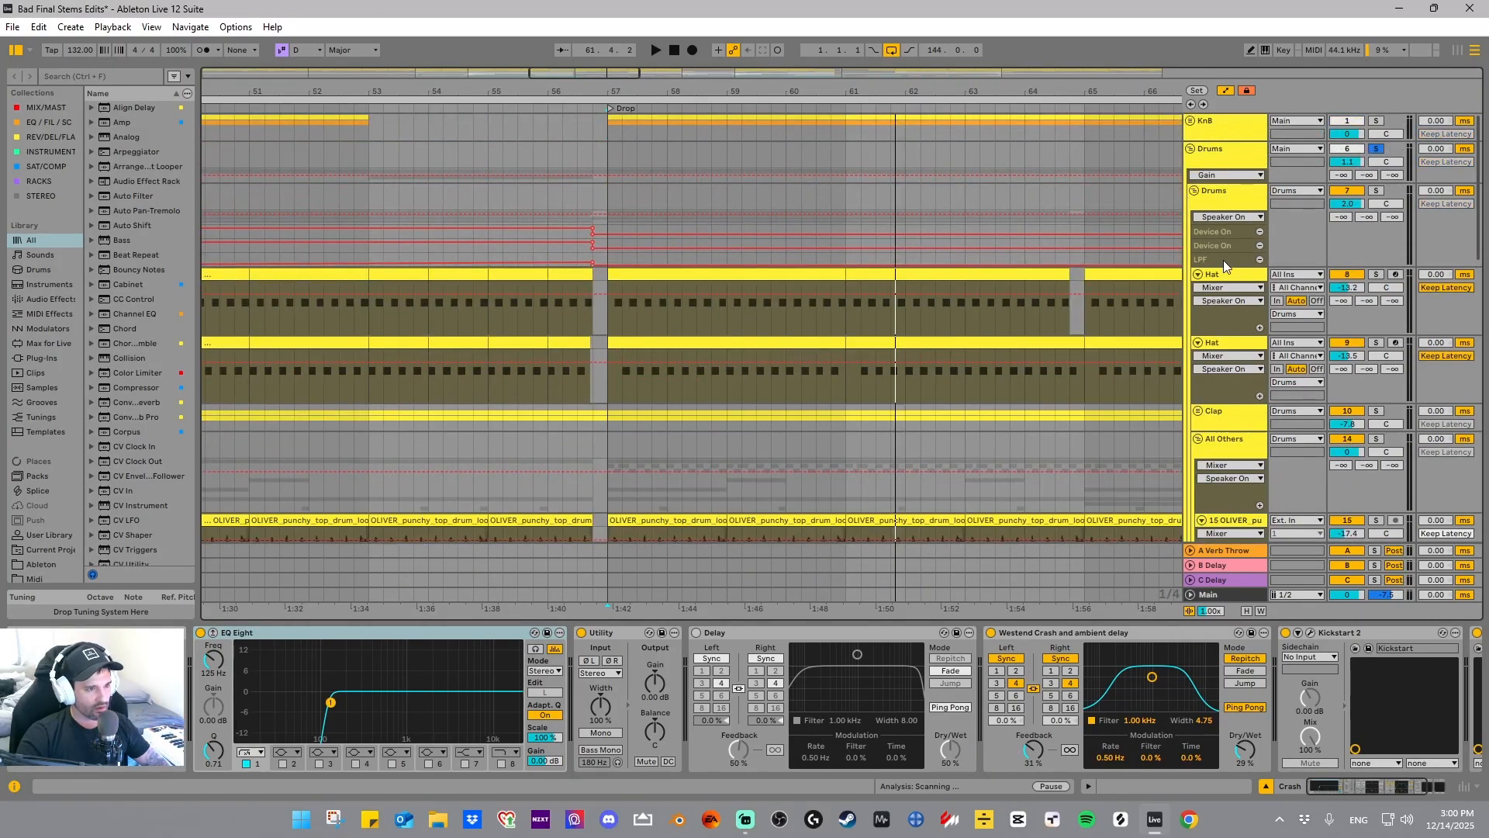
- Show the inner Drums group's chain, examine its EQ Eight and Drum Buss, and inspect Decapitator before closing it
click(1226, 161)
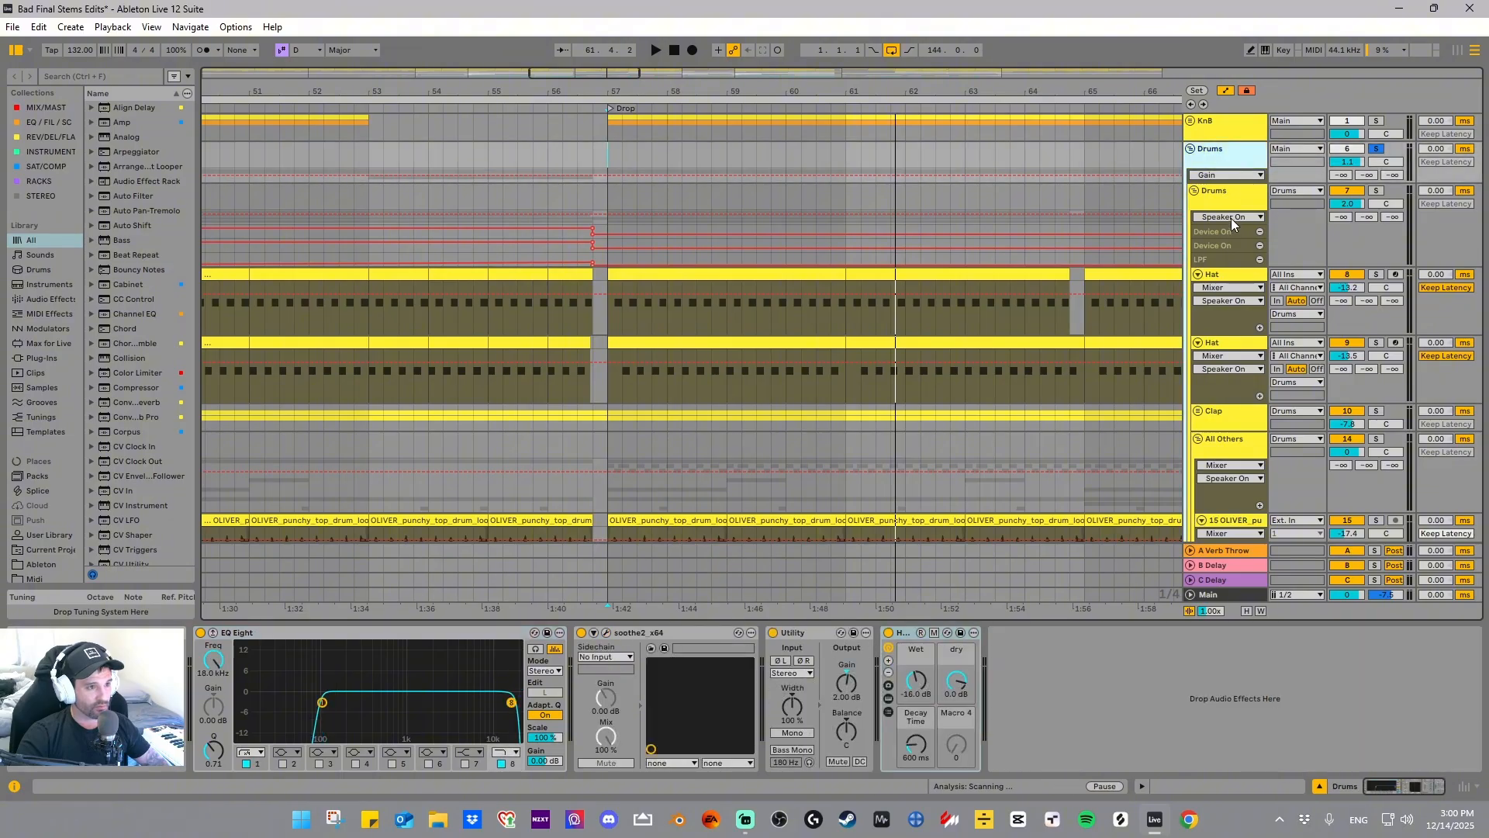
click(1231, 209)
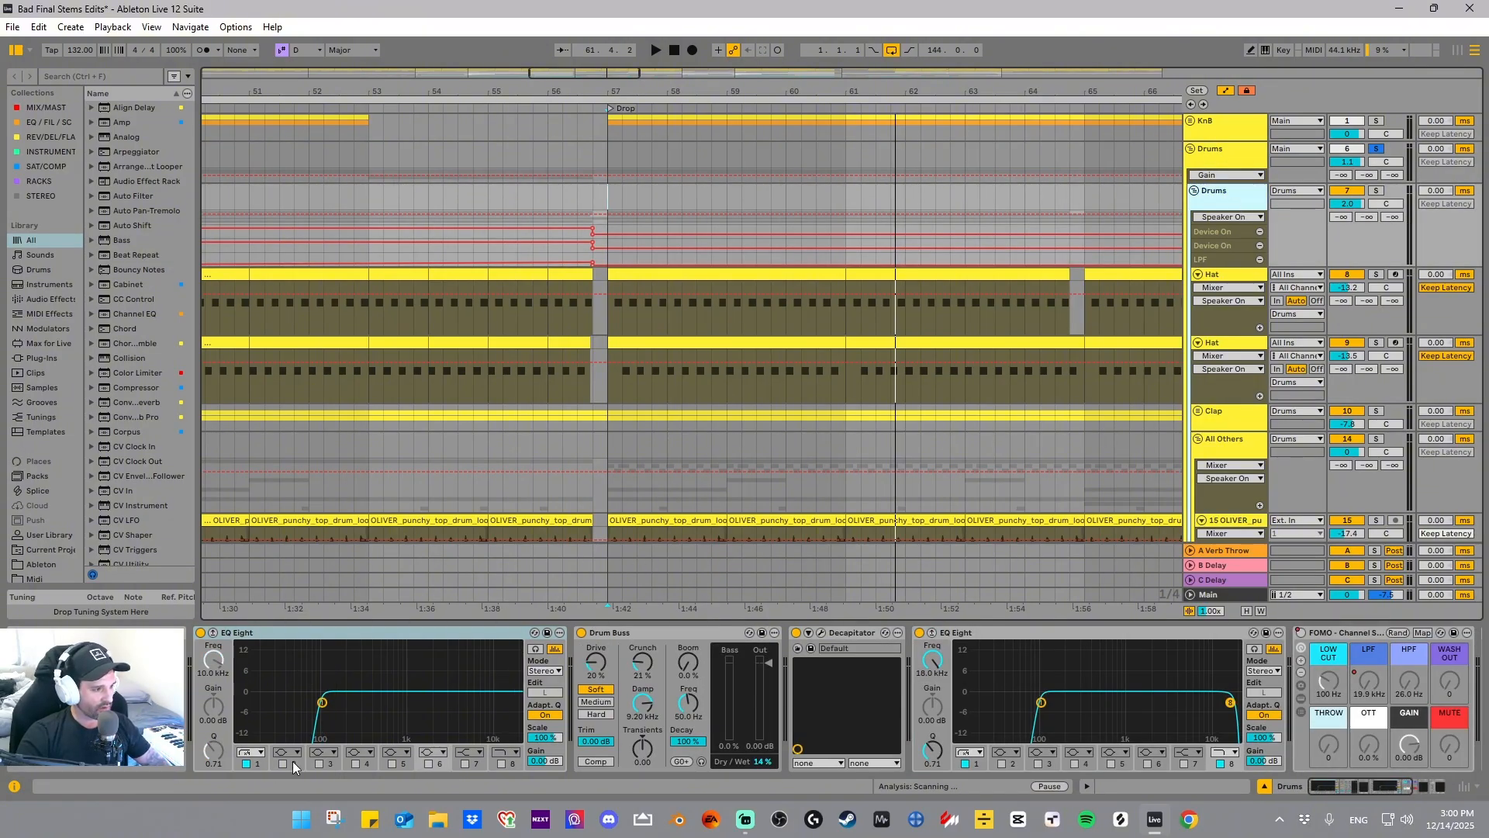
click(612, 635)
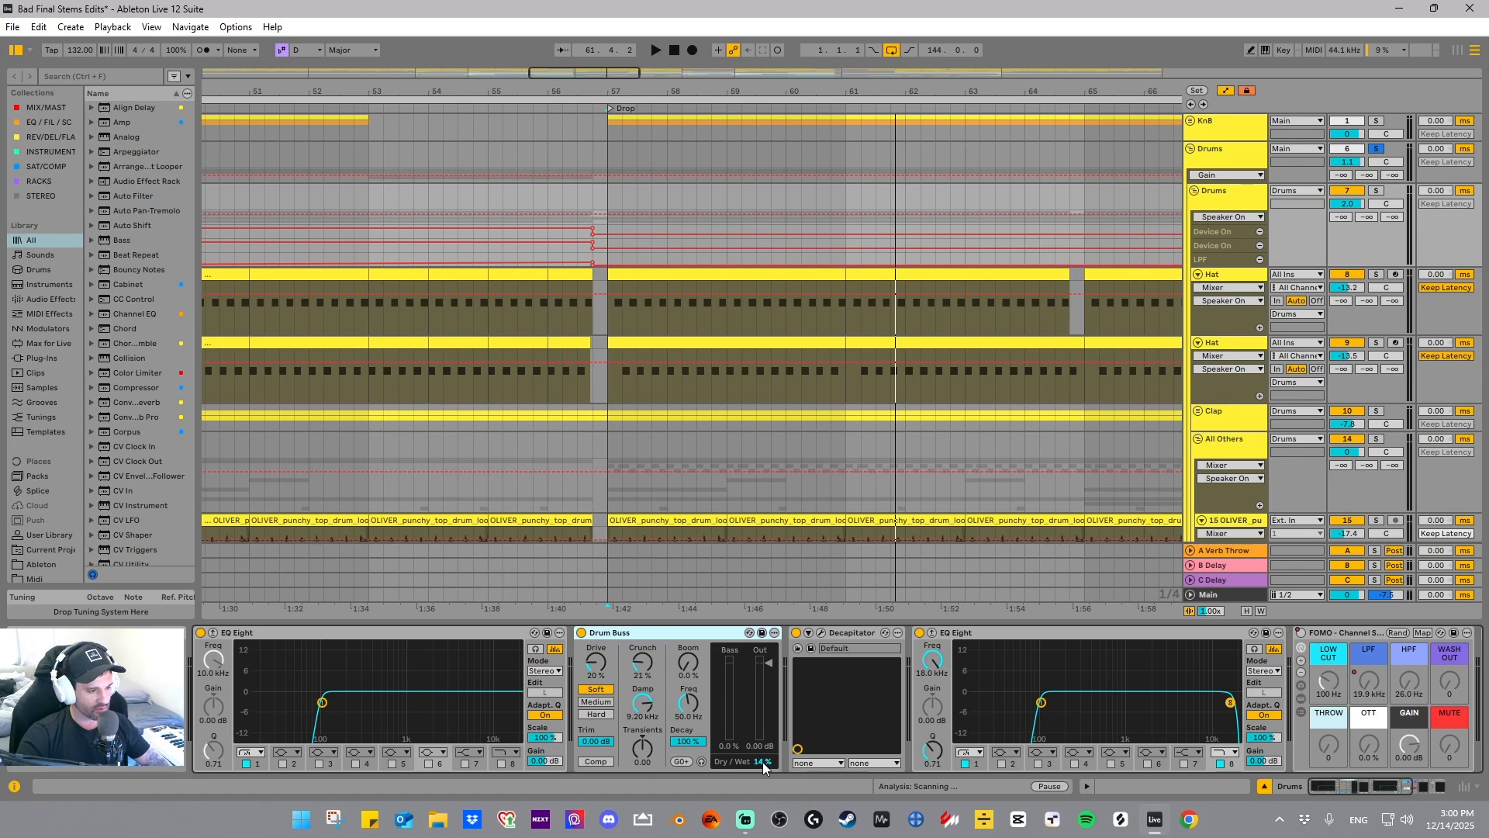
click(825, 634)
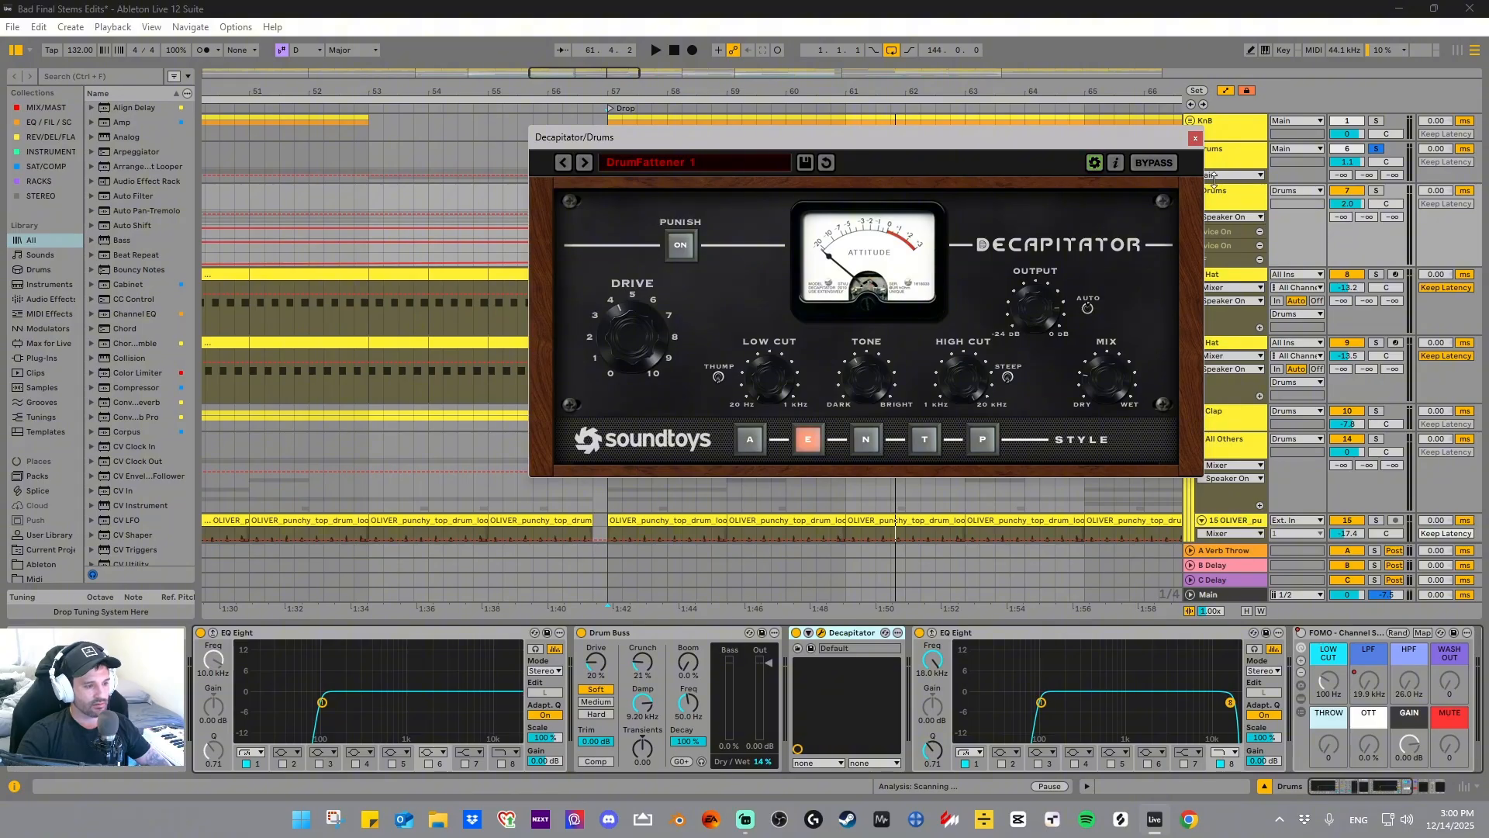
click(1195, 137)
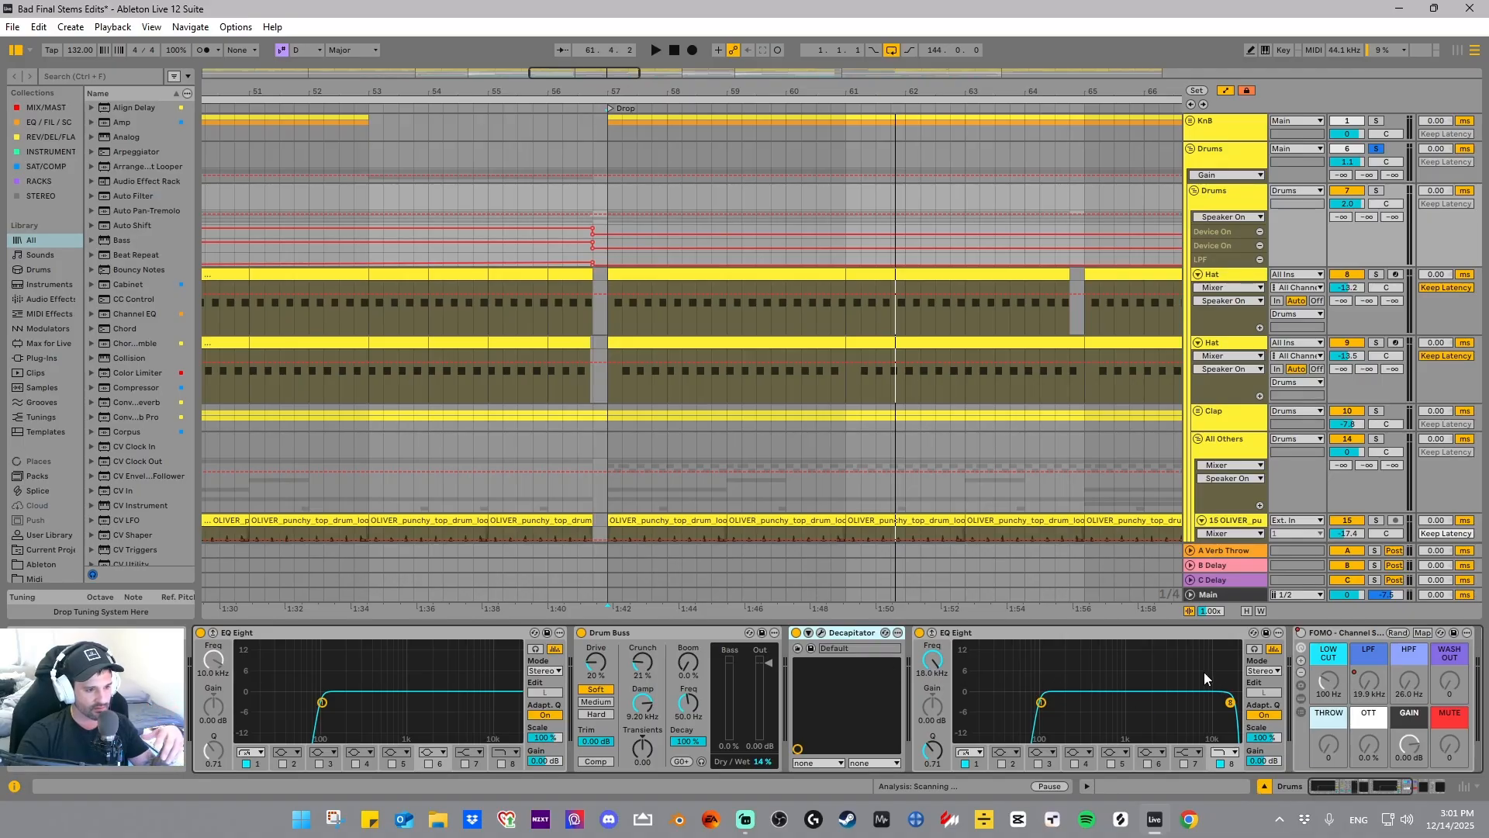
- Examine the inner Drums group's FOMO channel rack, and show its Device On automation across the build and drop
click(1355, 631)
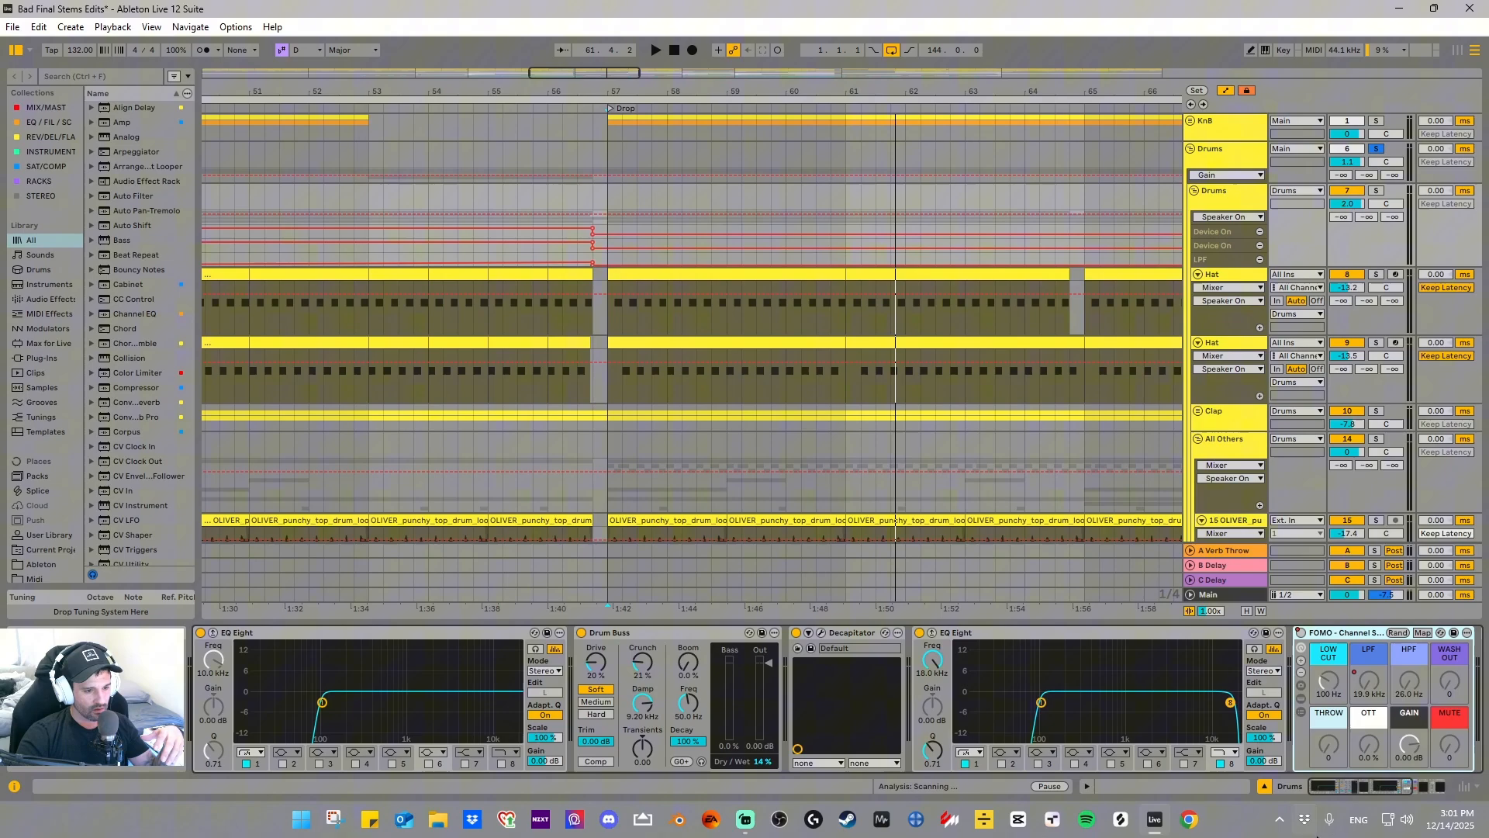
click(1369, 788)
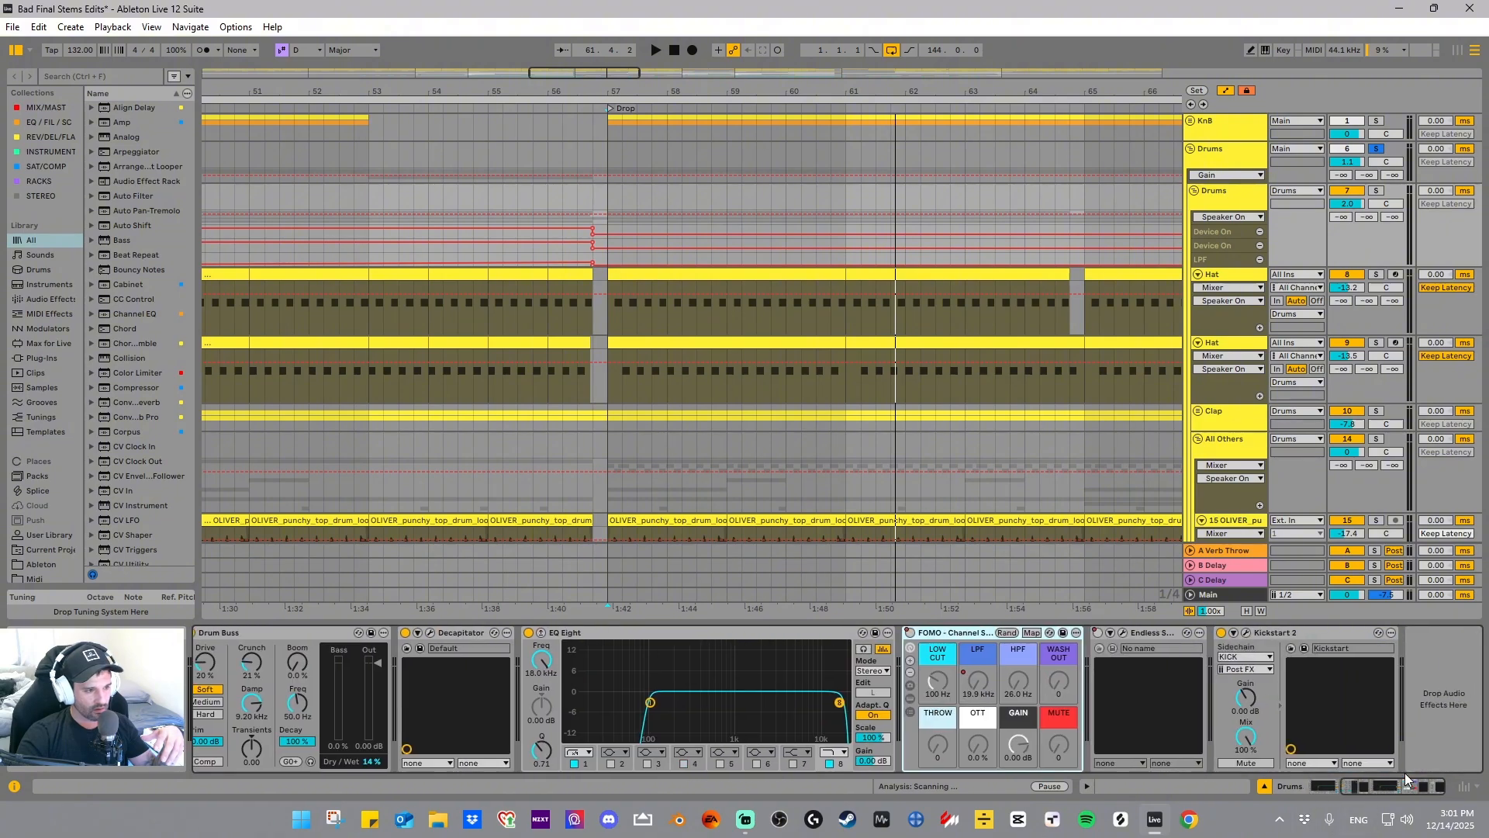
right_click(910, 632)
click(932, 638)
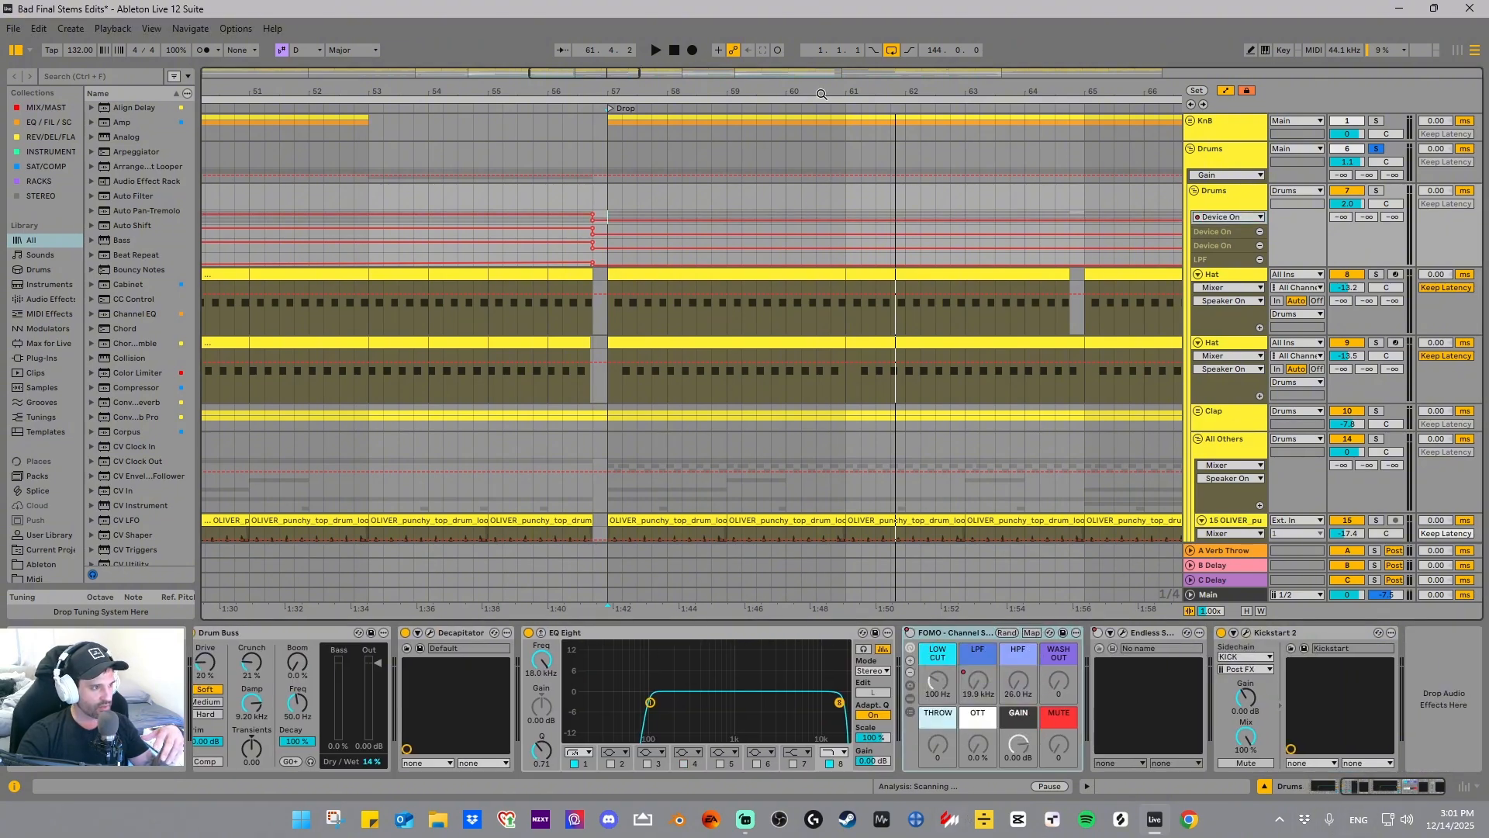
drag(822, 94, 731, 24)
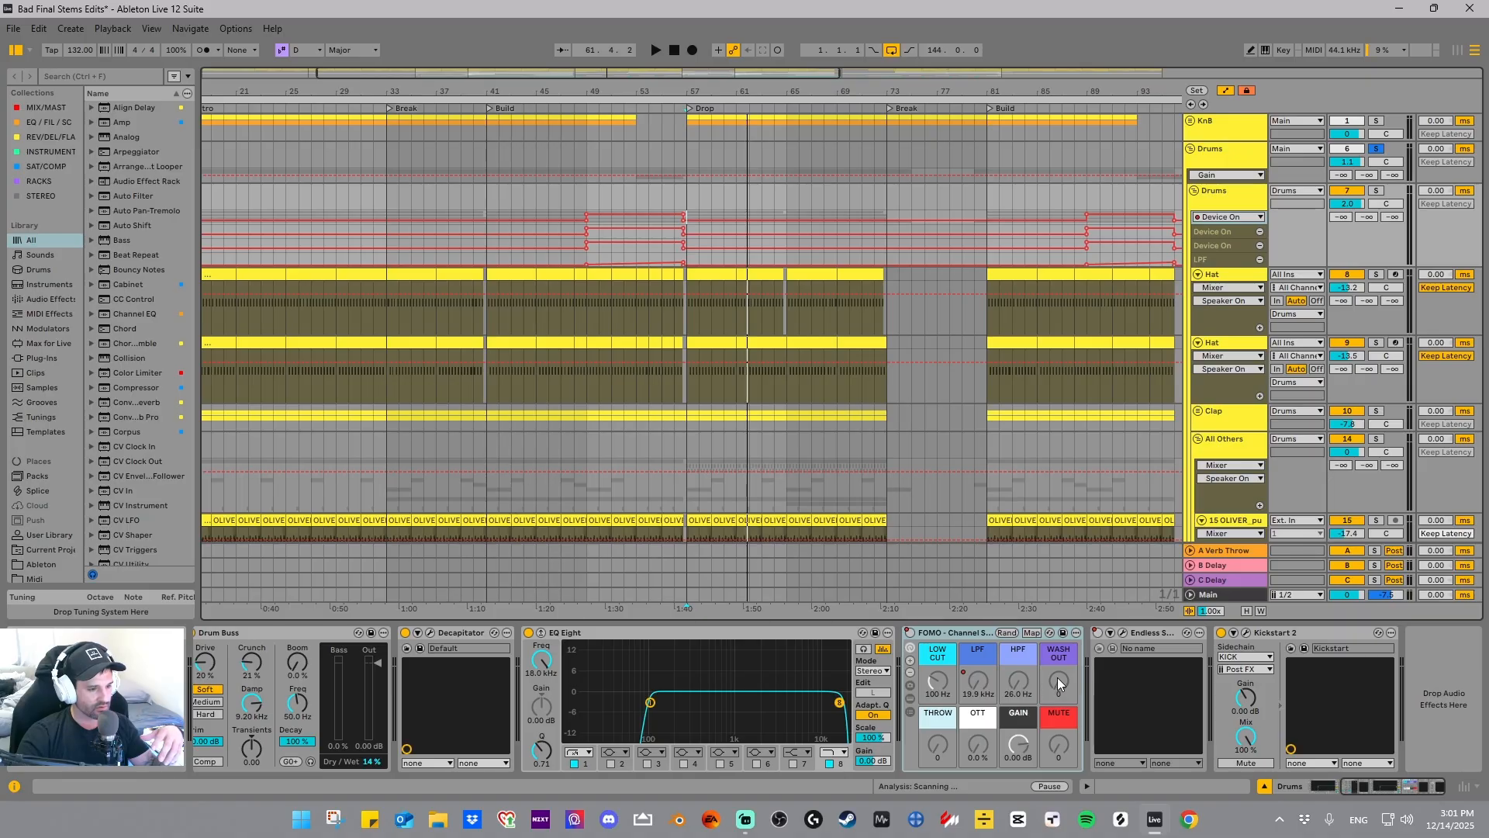
- Open Endless Smile, show its Intensity automation over the build before the drop, and close the plugin
click(1126, 631)
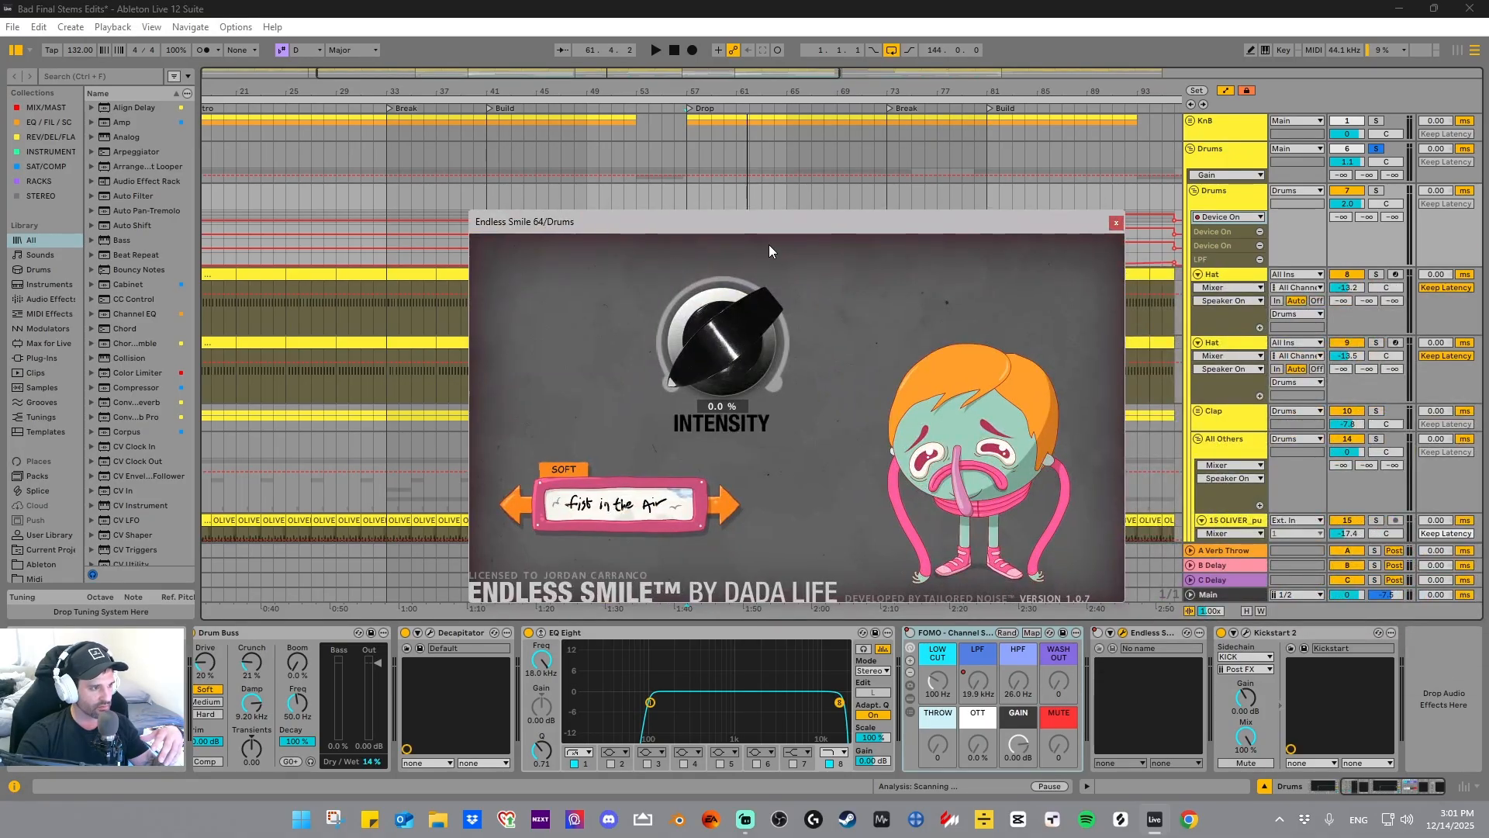
drag(750, 235, 587, 499)
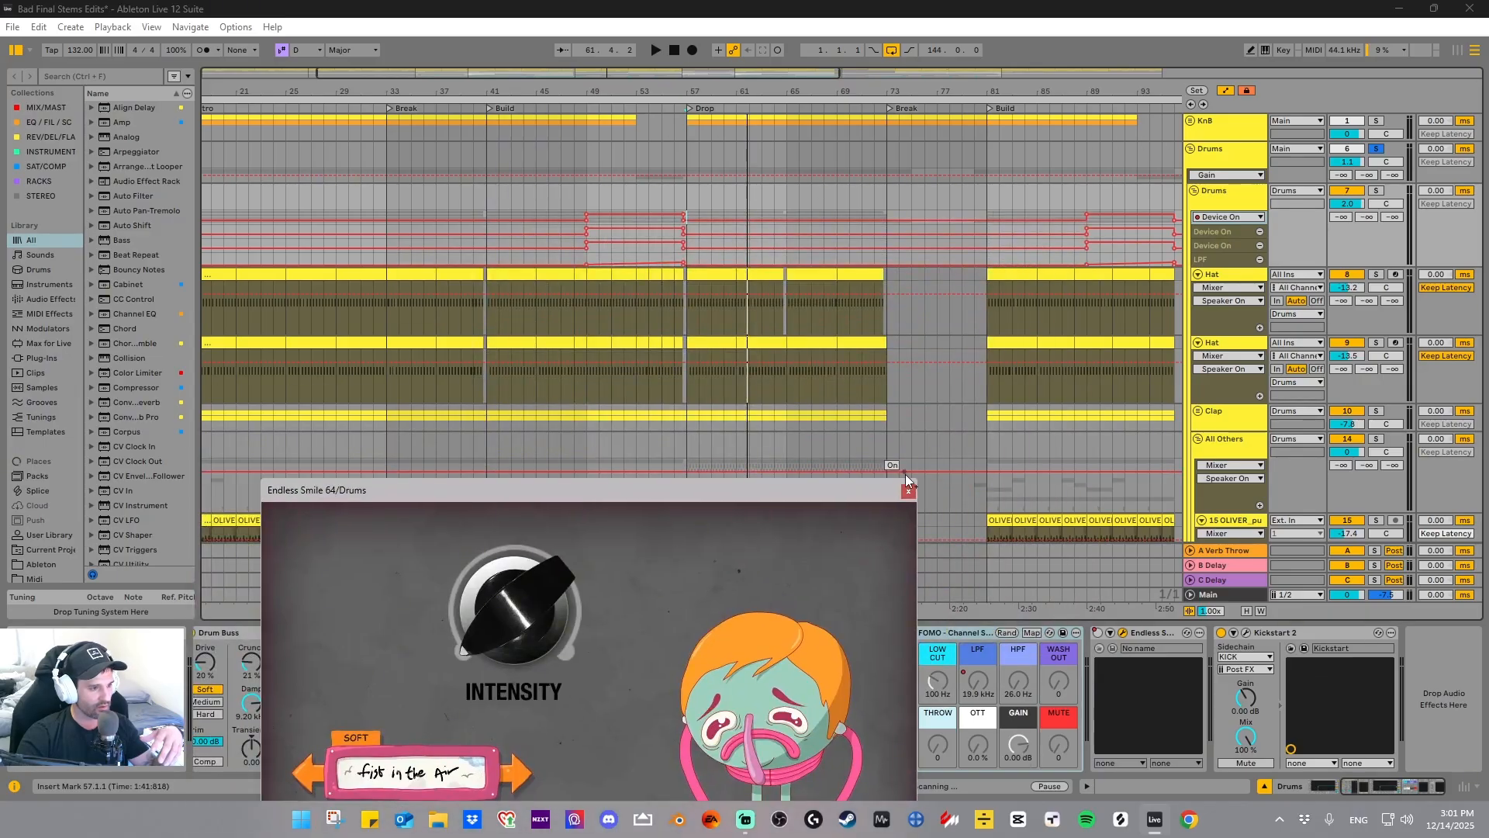
click(532, 598)
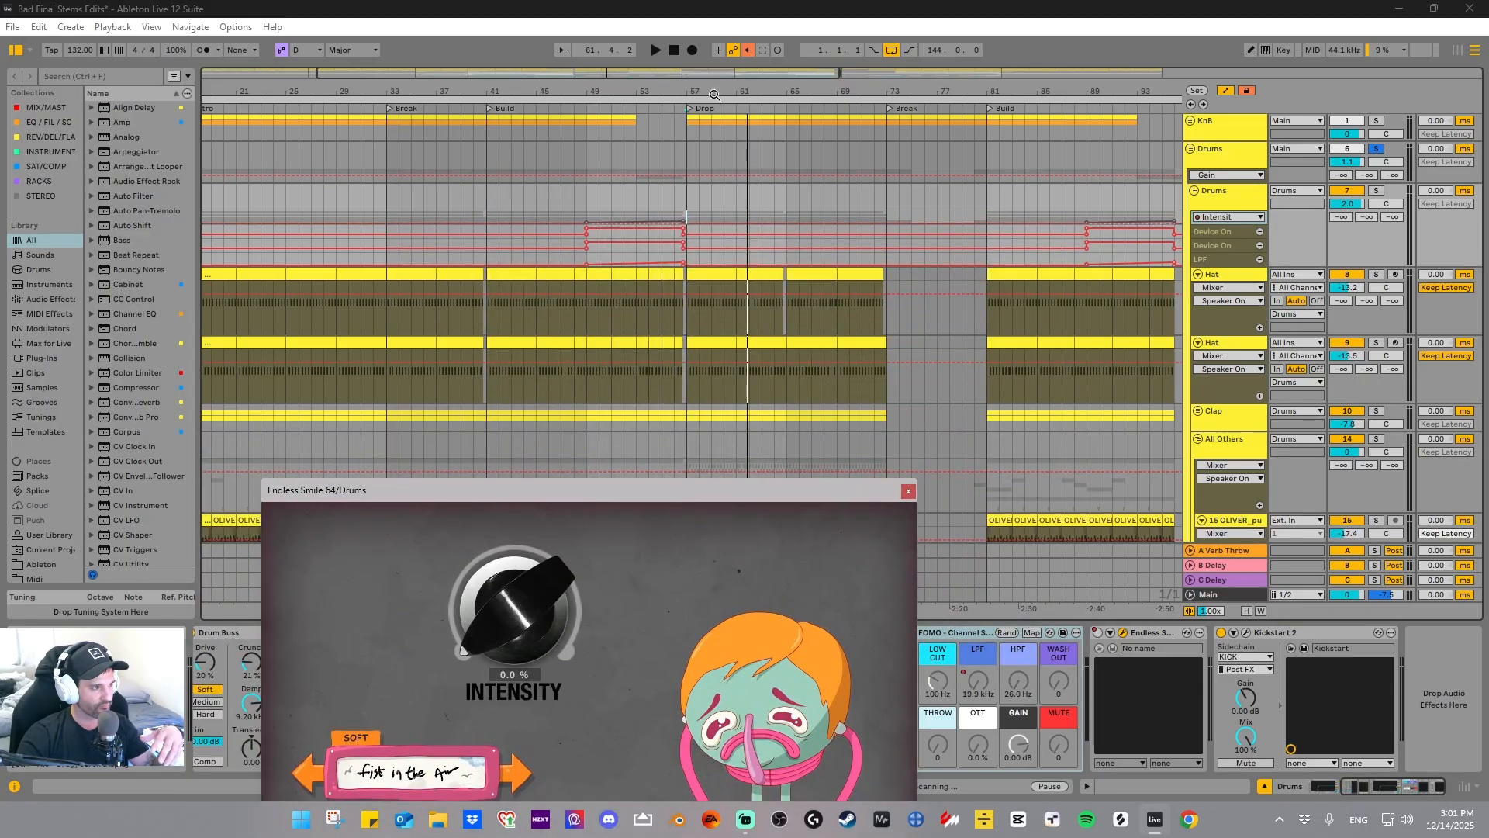
drag(651, 92, 652, 200)
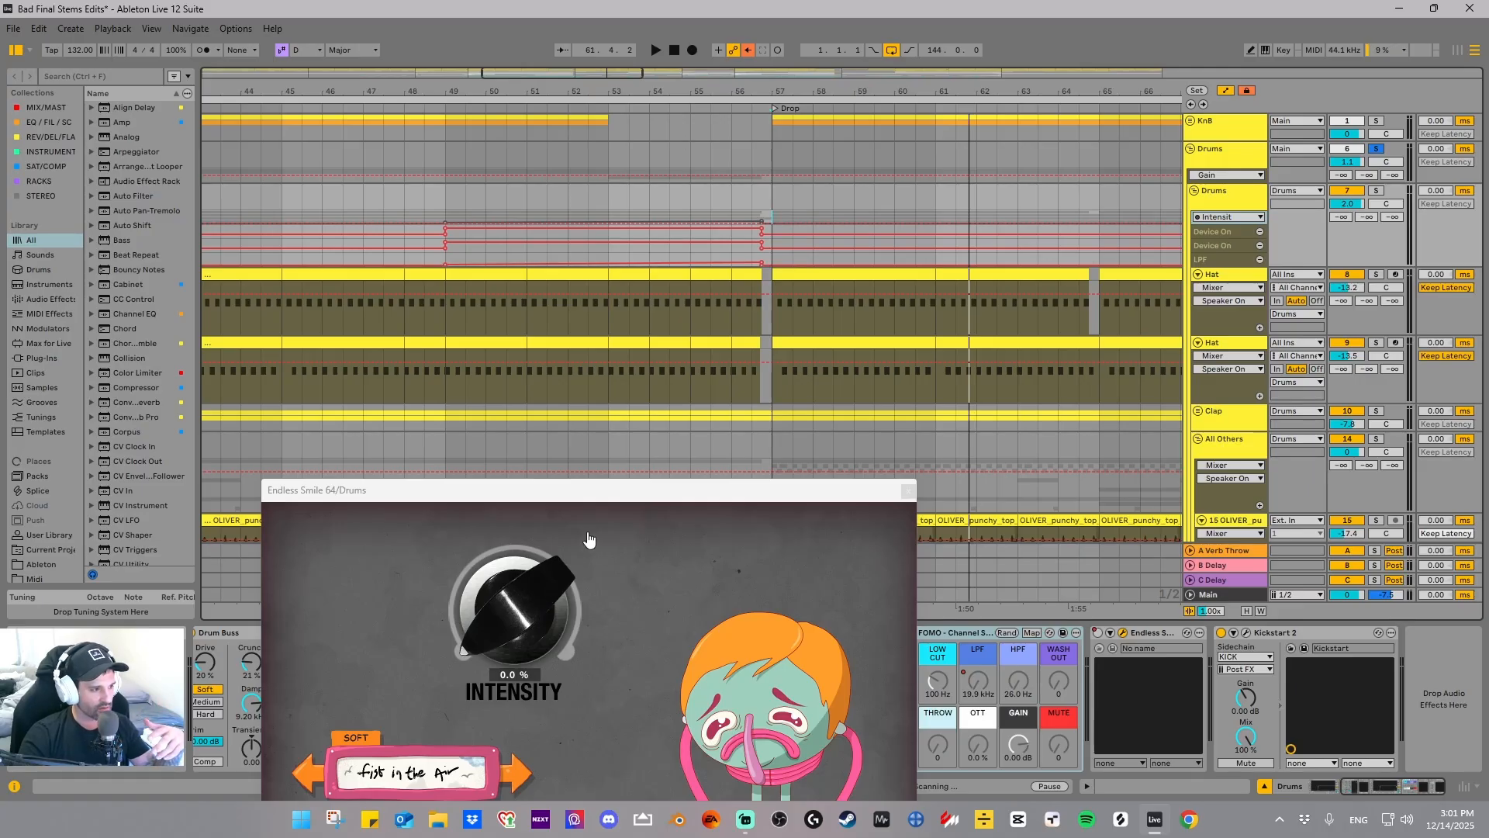
drag(605, 495, 829, 405)
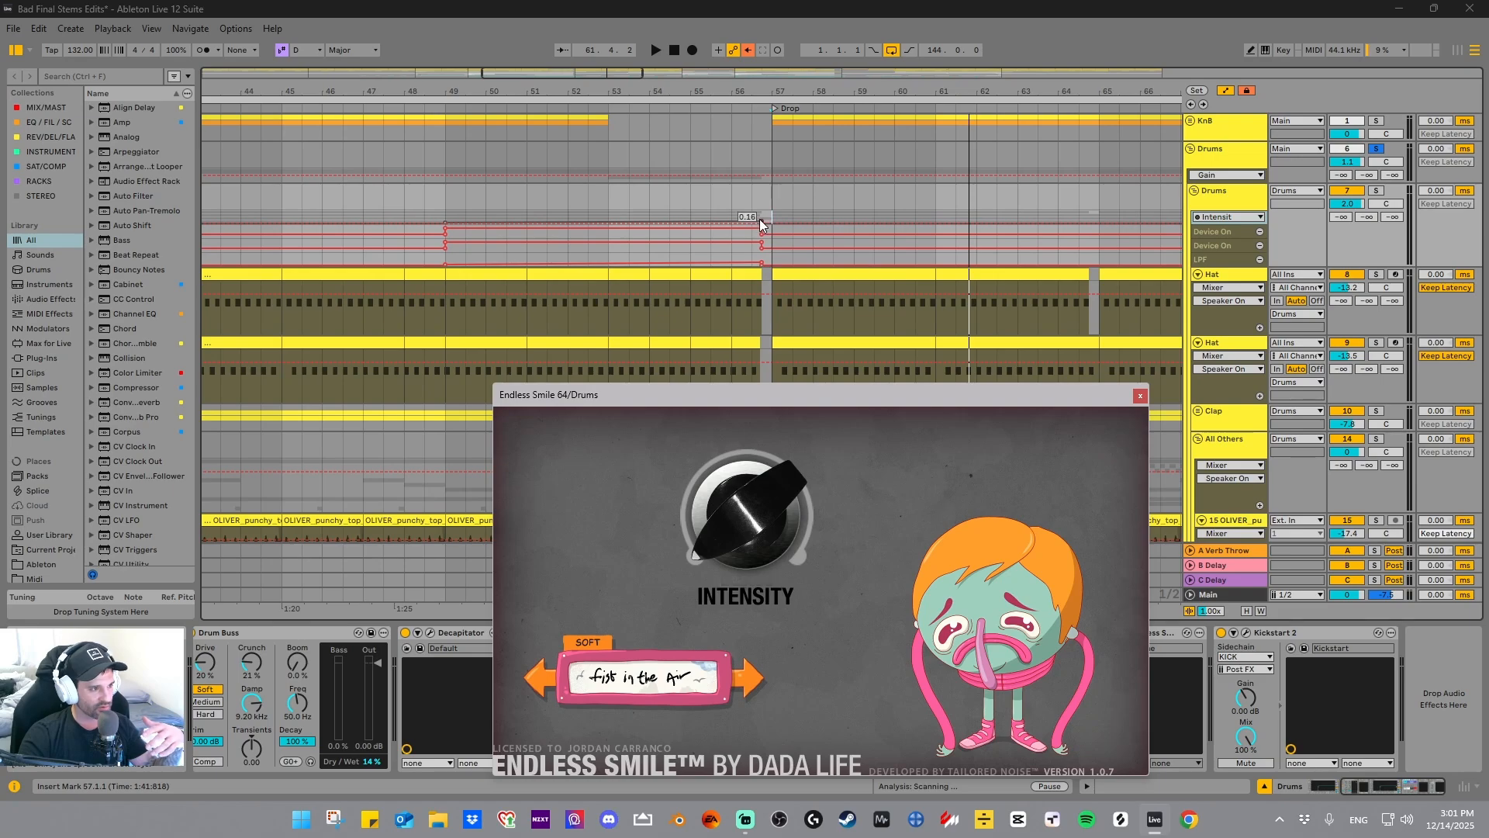
click(1140, 395)
drag(777, 91, 603, 91)
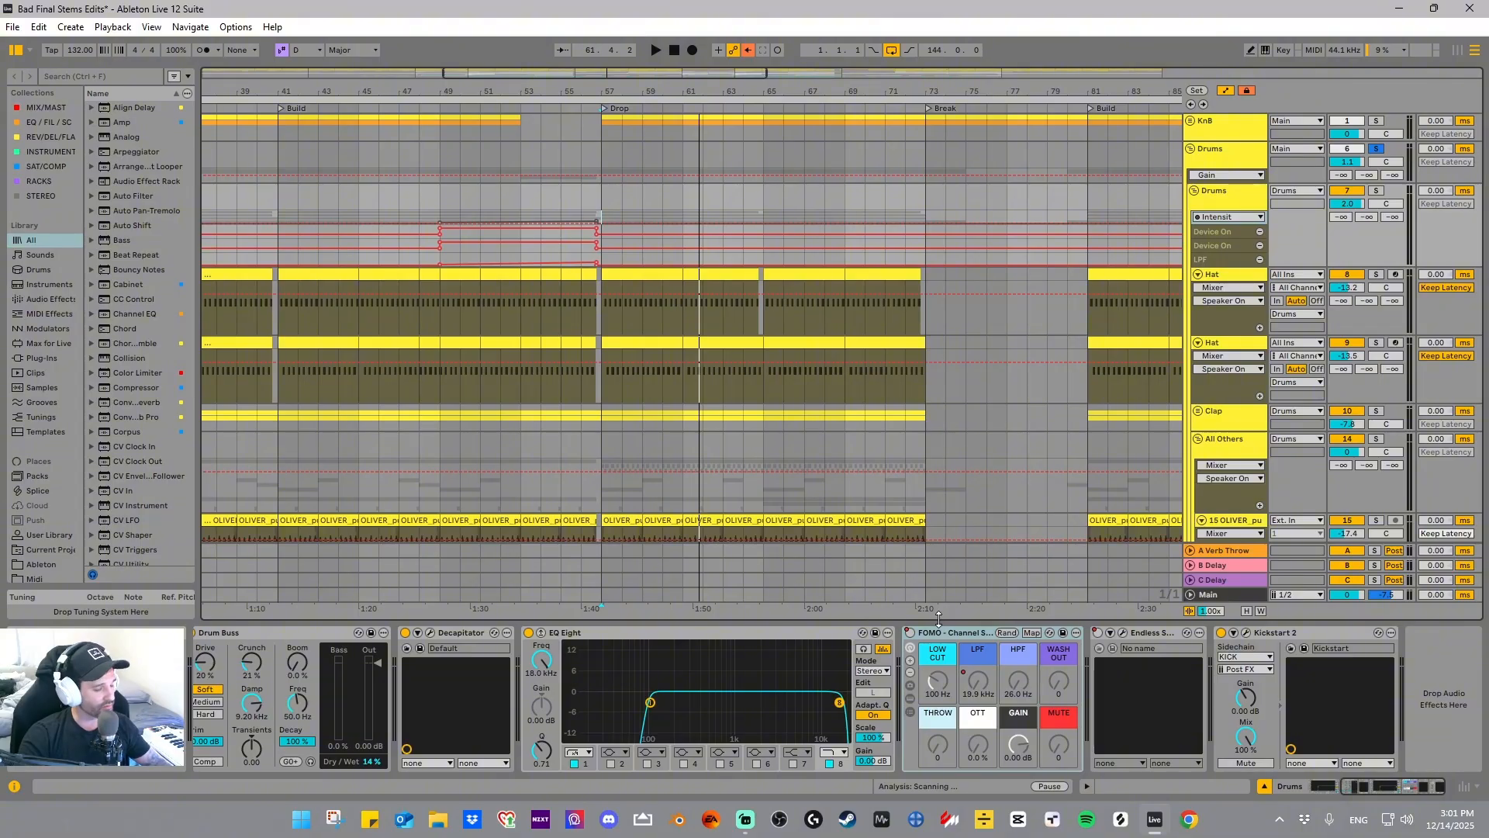
- Inspect the inner Drums group's Kickstart 2, close it, and show the first Hat track's device chain
click(1246, 633)
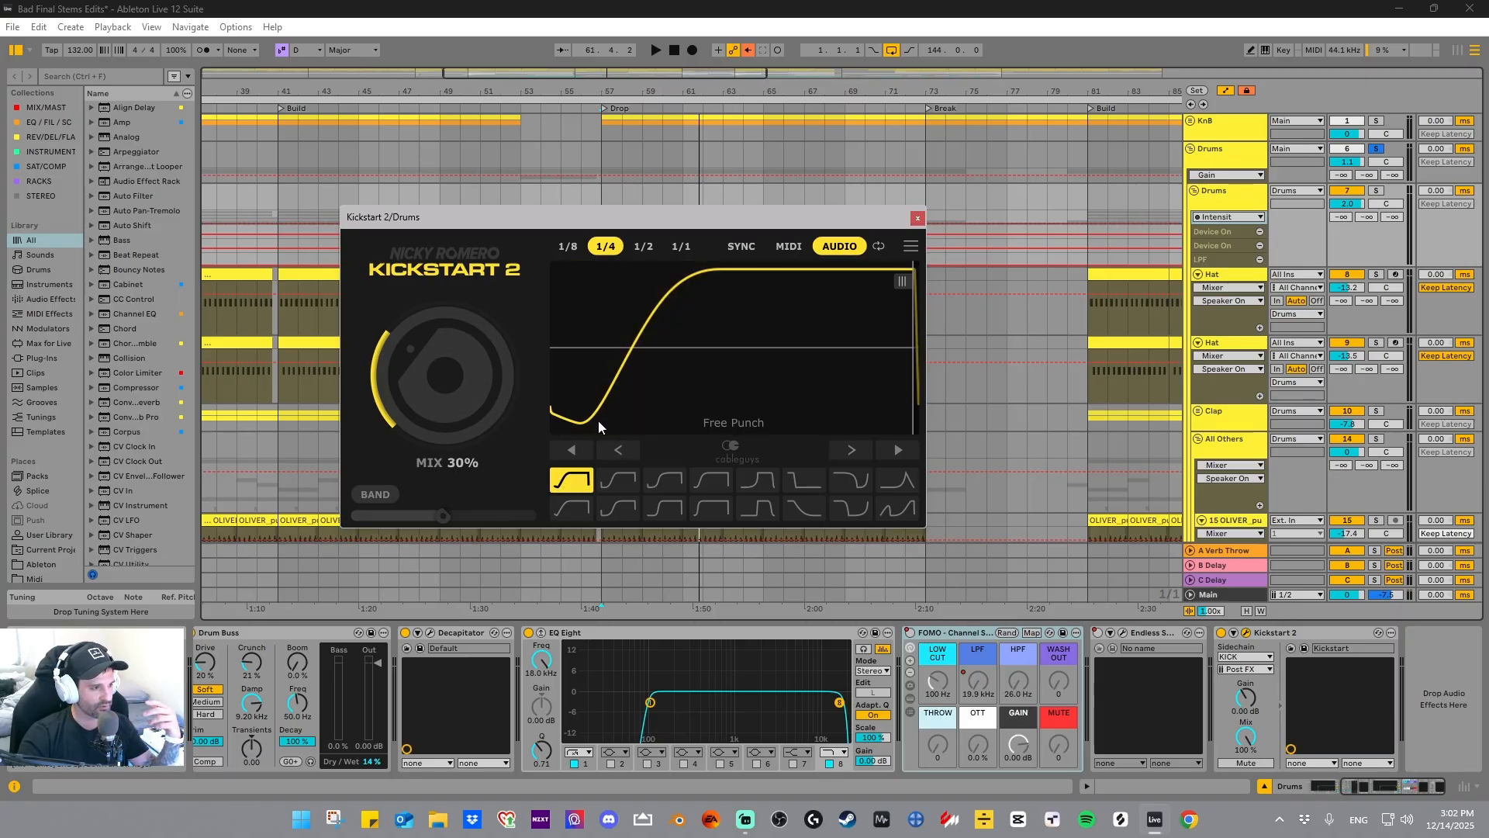
click(917, 218)
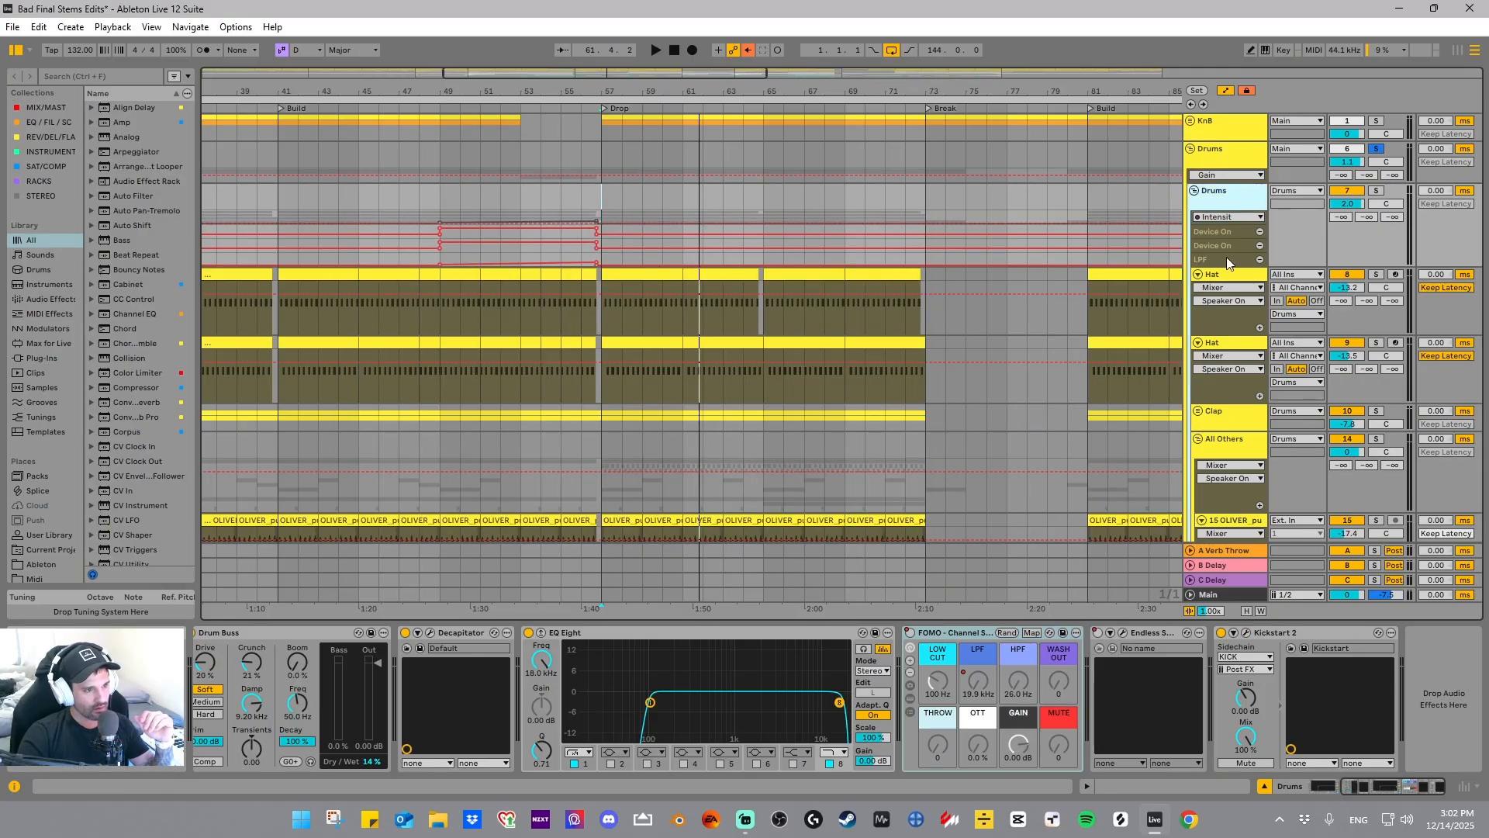
click(1231, 281)
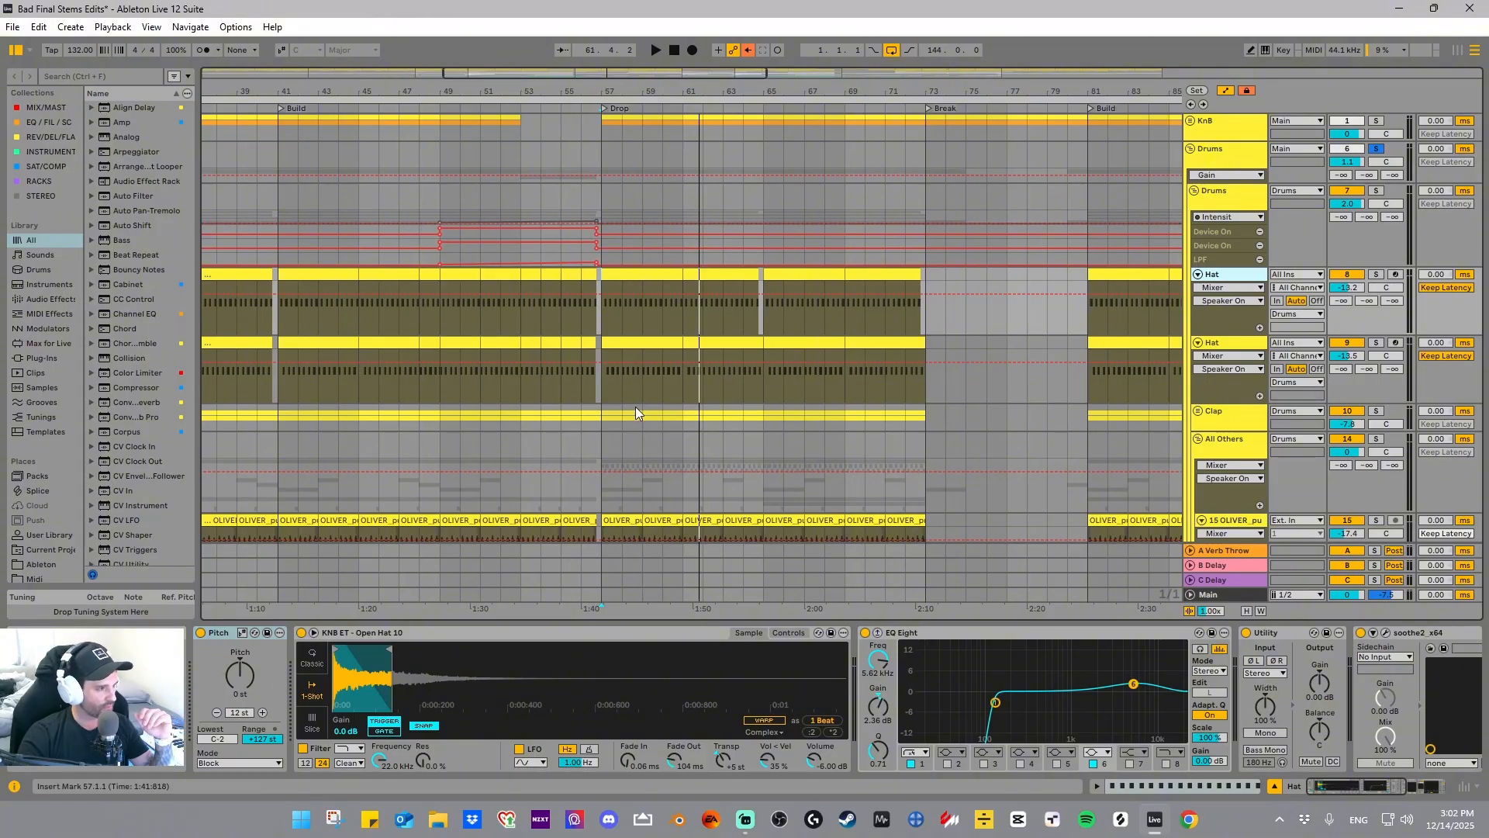
- Examine the first Hat track's Open Hat sampler, EQ Eight and Utility, with the build section in view
drag(284, 93, 561, 132)
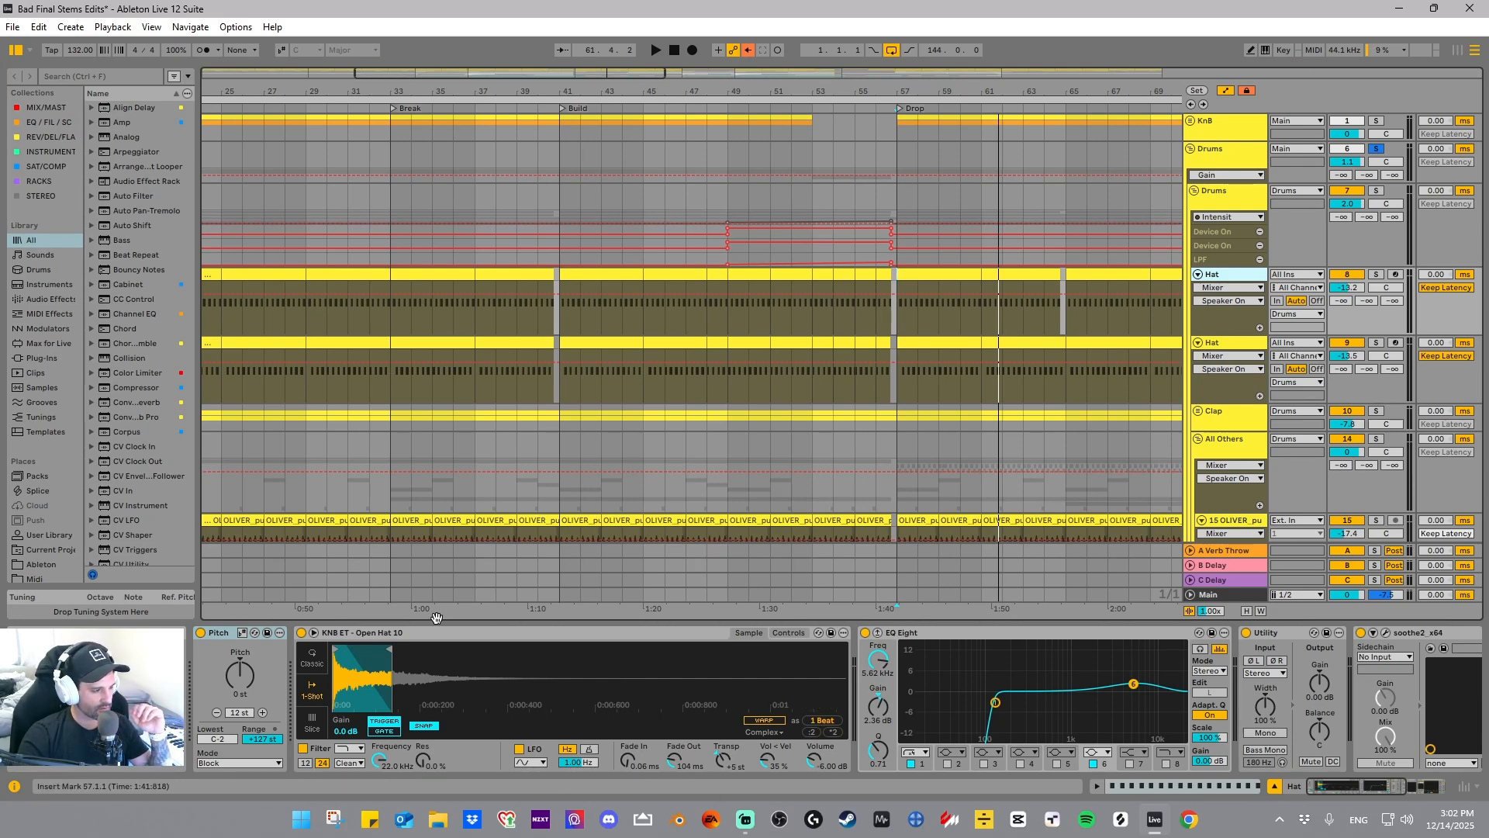
click(536, 634)
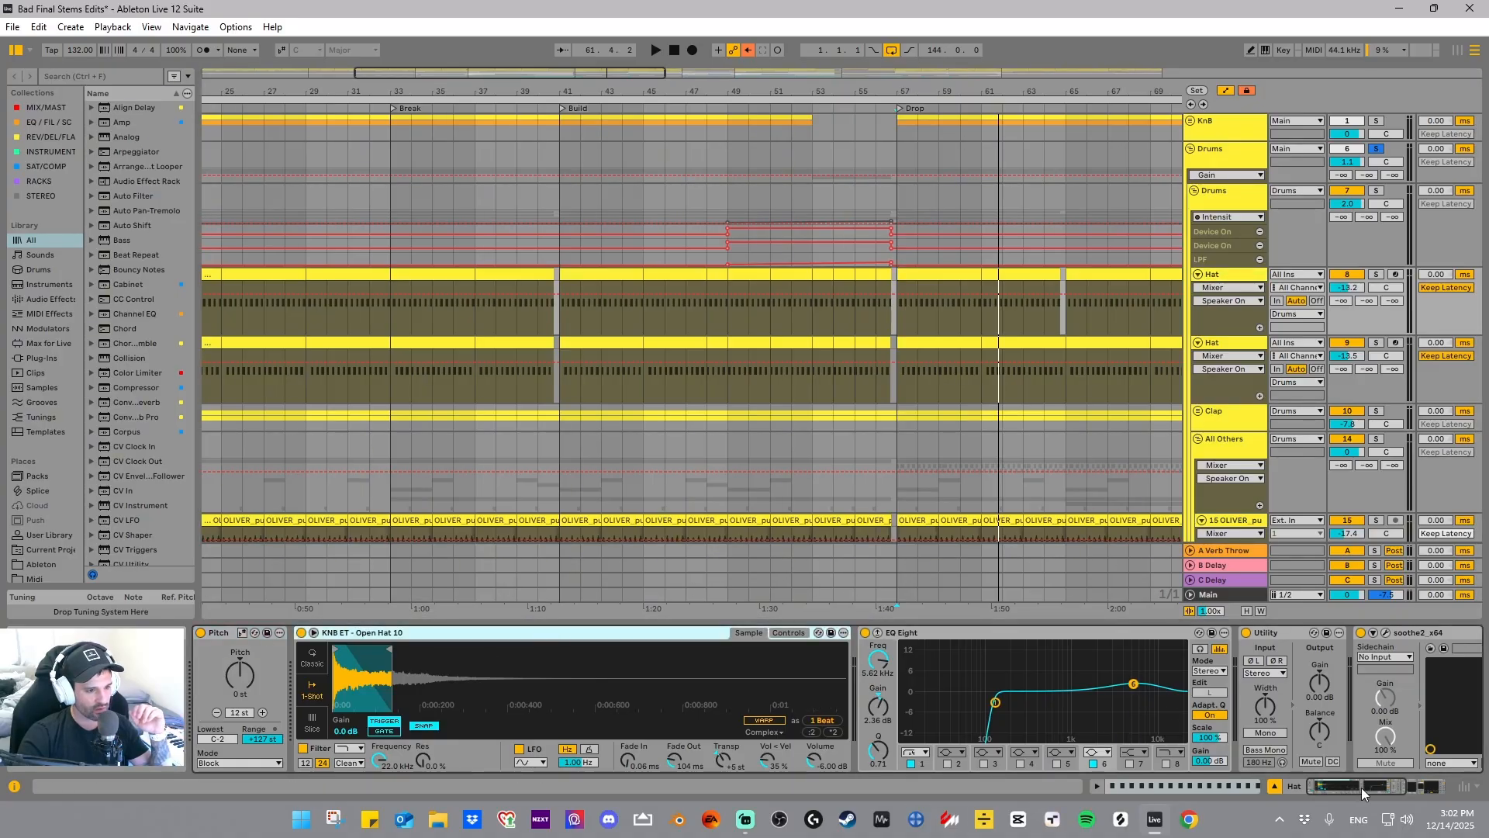
drag(1361, 788, 1381, 792)
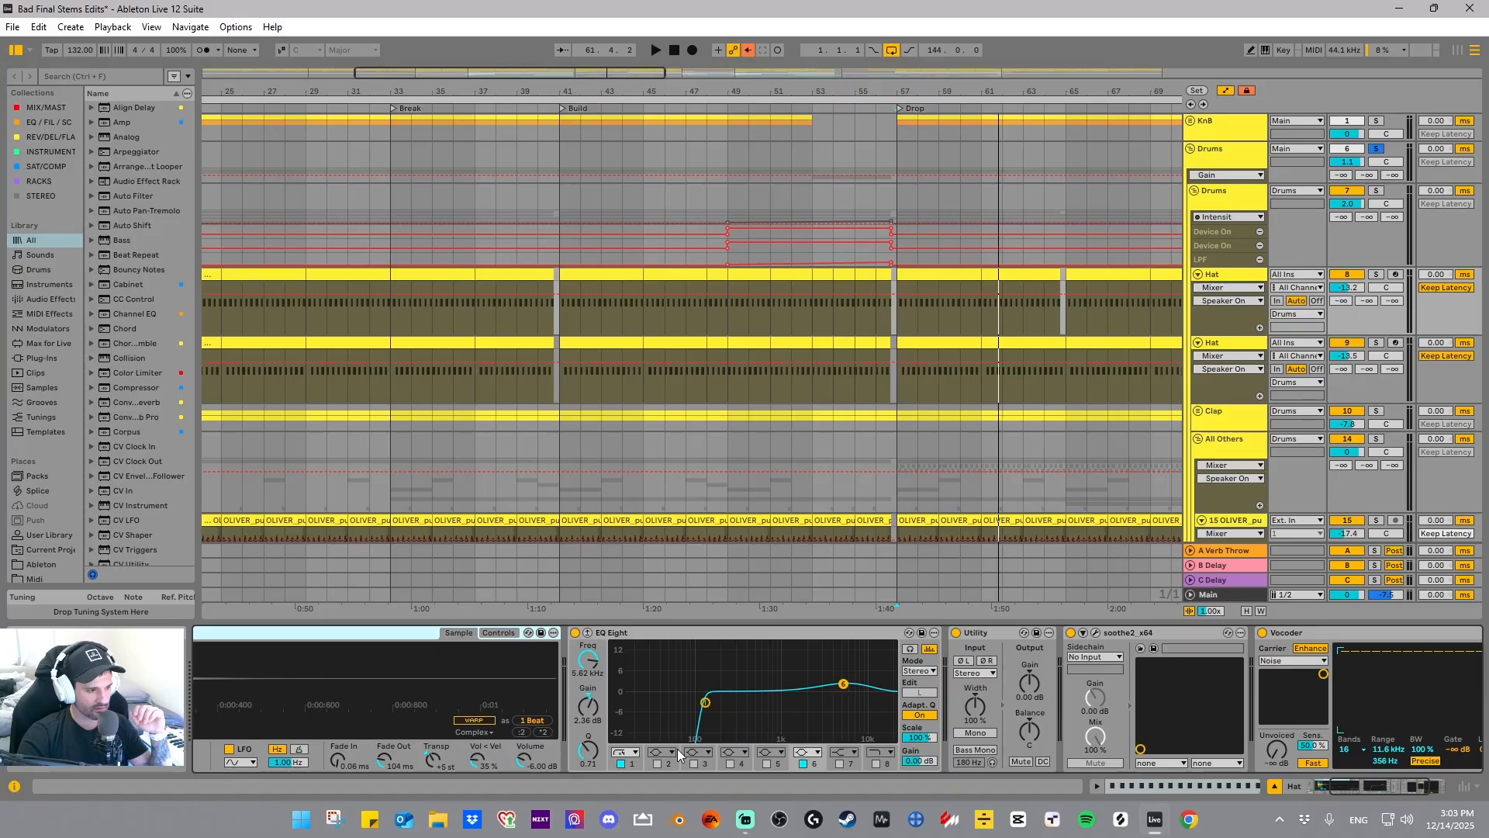
click(1008, 633)
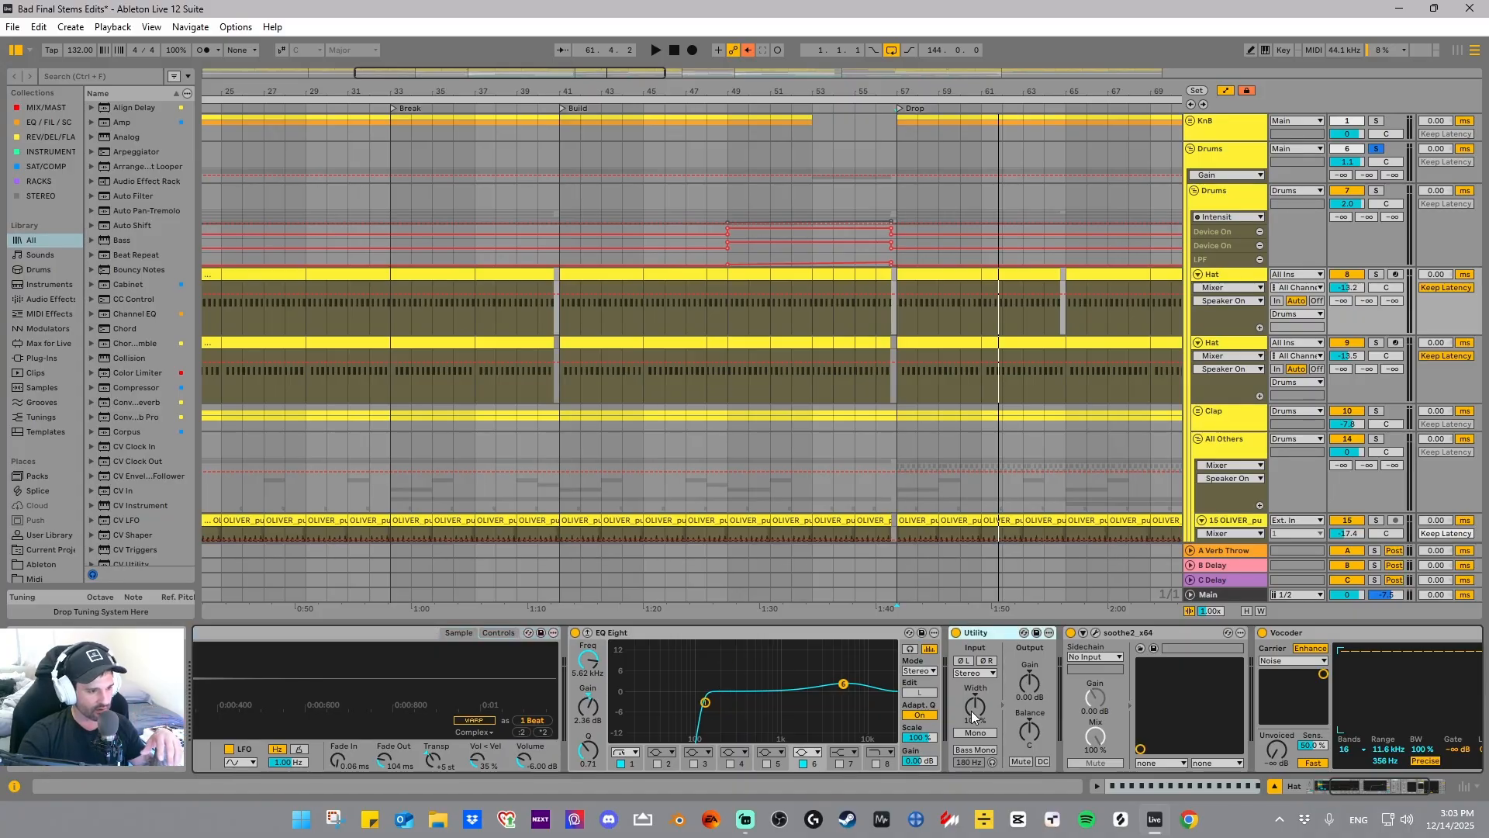
- Open soothe2 on the first Hat track, inspect its Harsh hi-hat preset, and close the plugin
click(1137, 632)
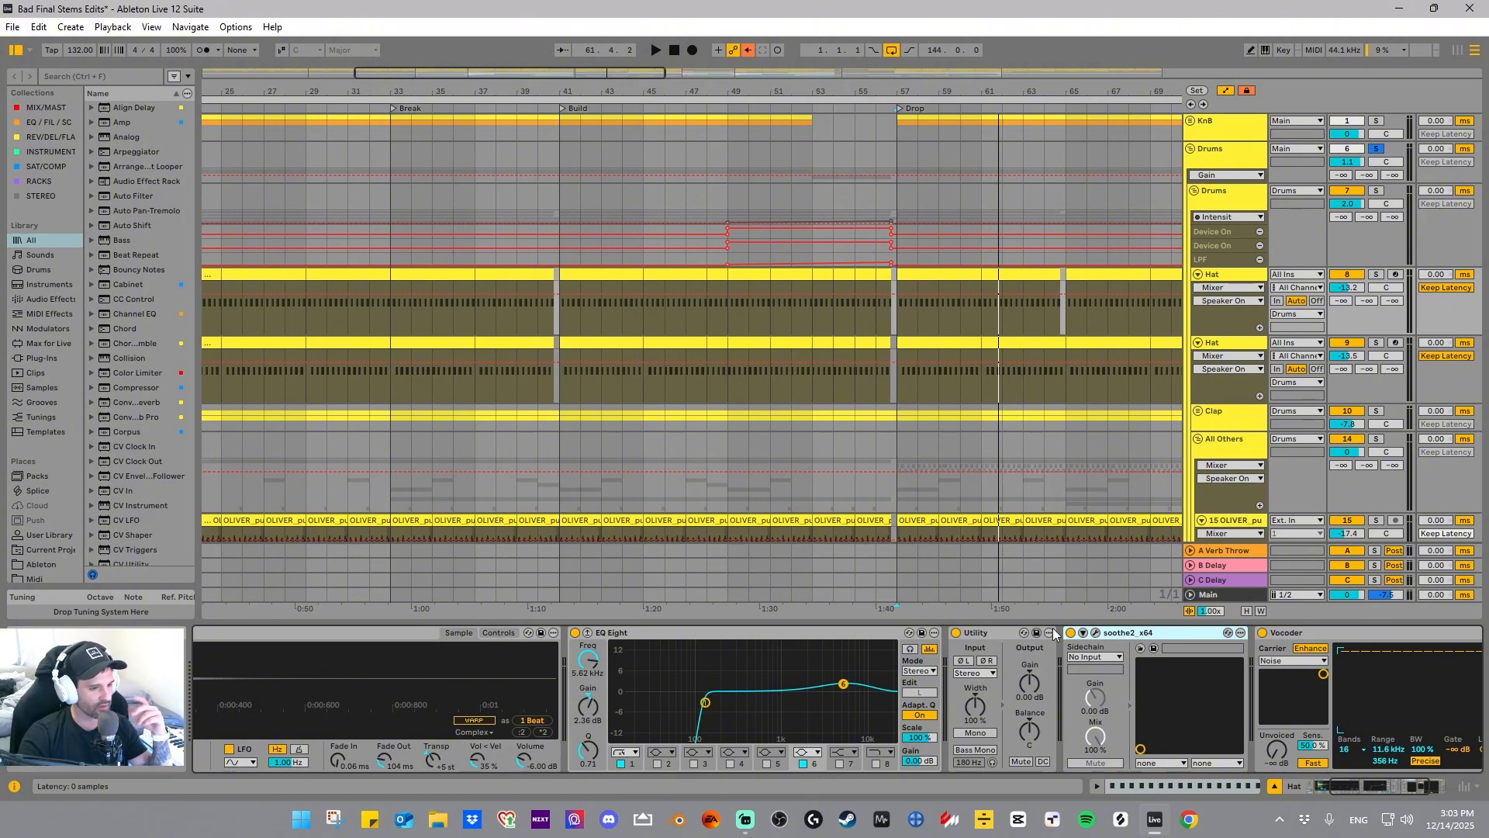
click(1095, 633)
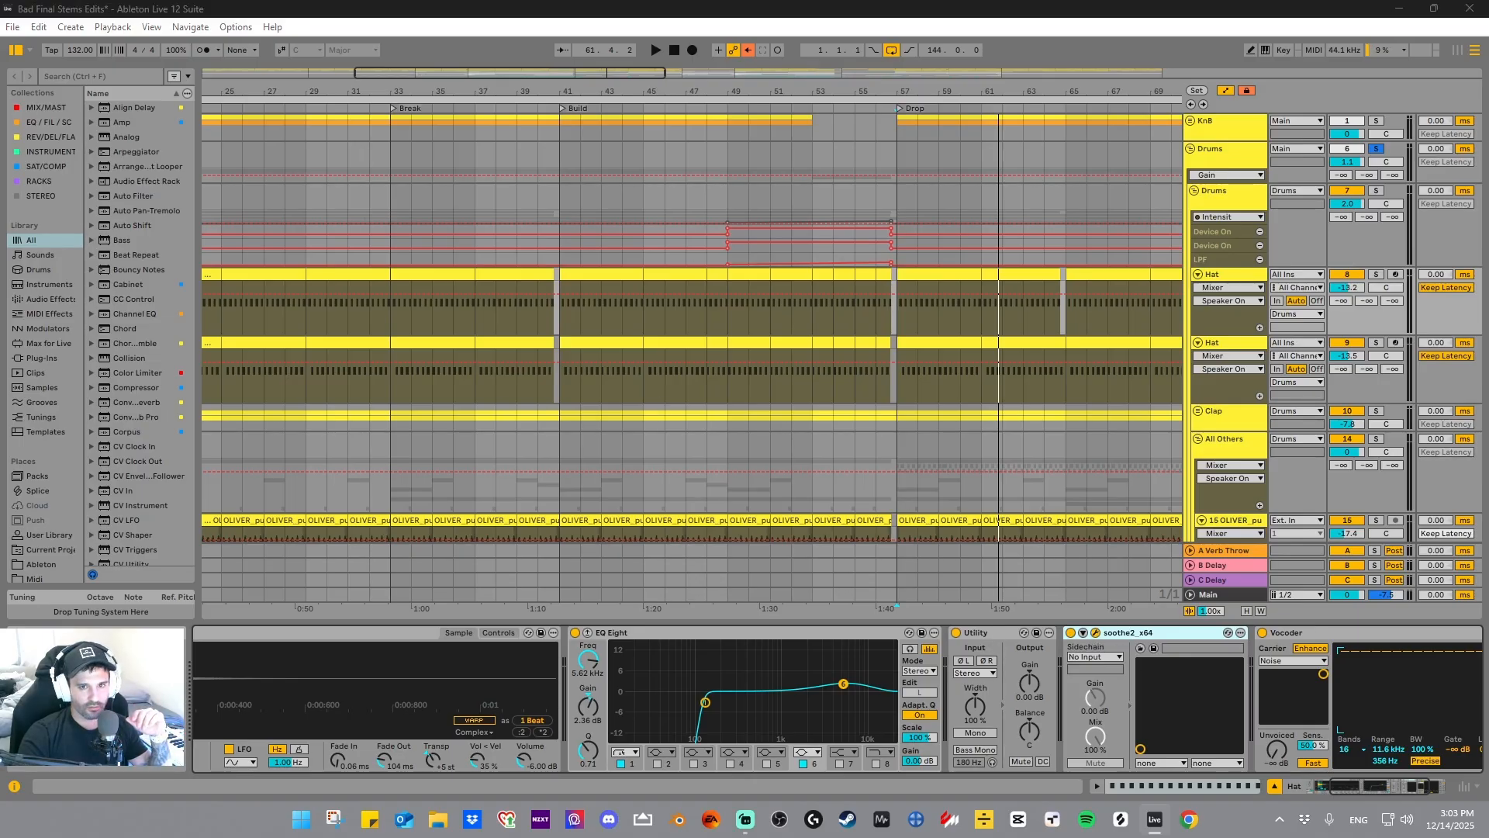
drag(1175, 22, 701, 66)
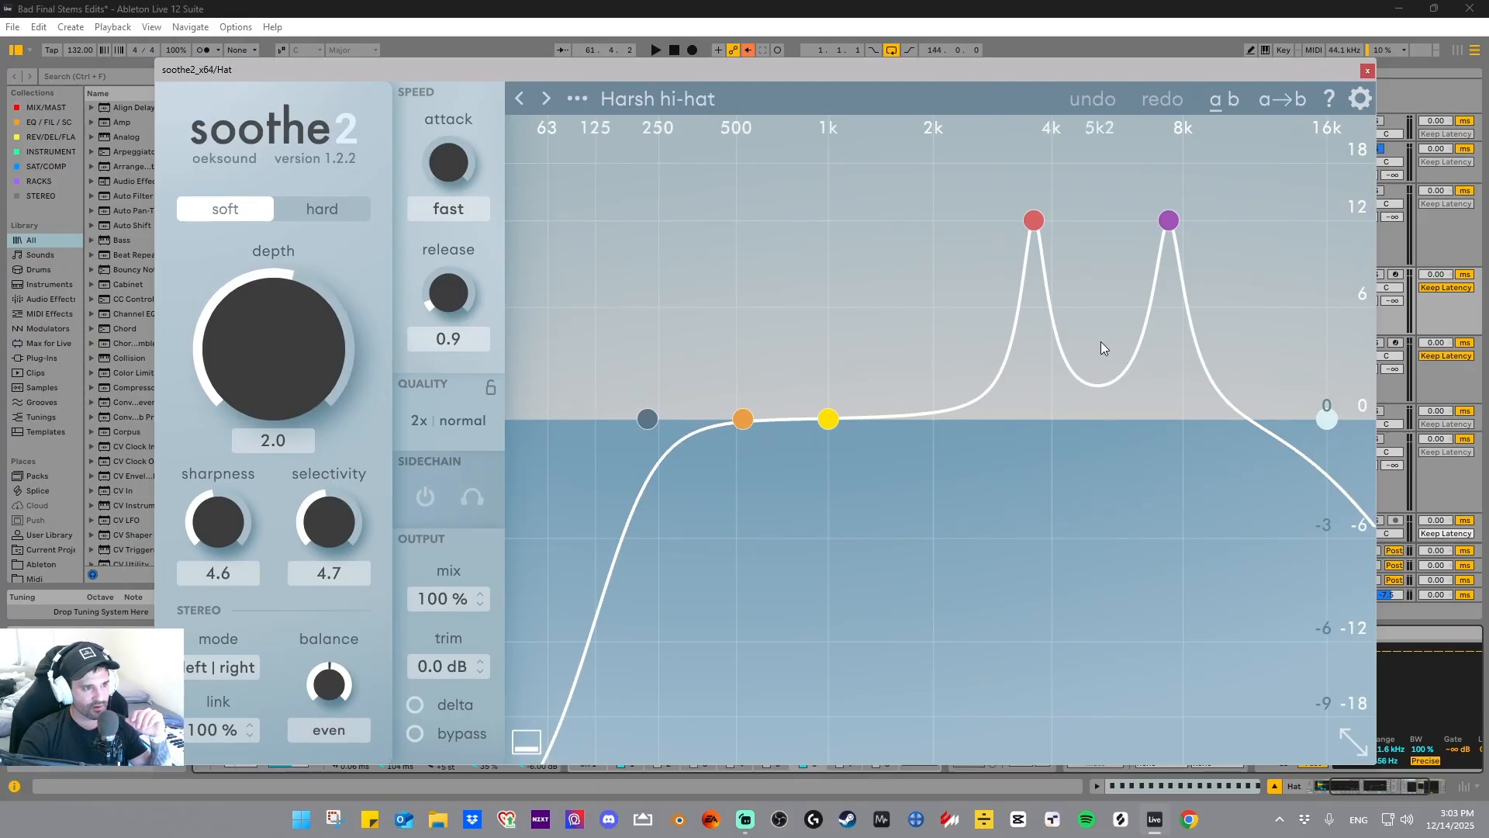
click(1368, 70)
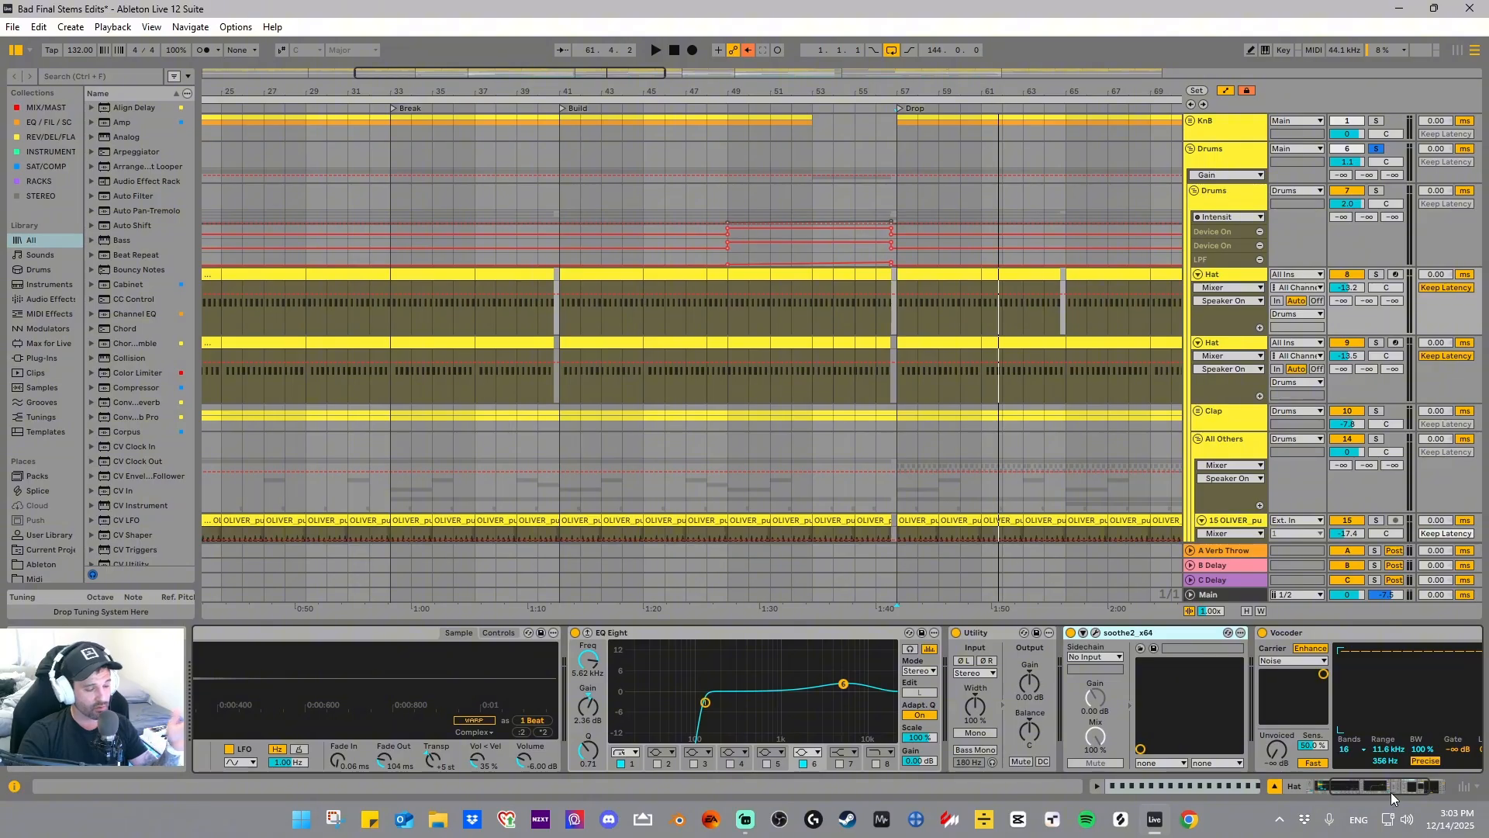
- Solo the first Hat track and play its build clip from bar 41, comparing the sound with the Vocoder off and on
drag(1390, 792, 1408, 794)
click(1085, 637)
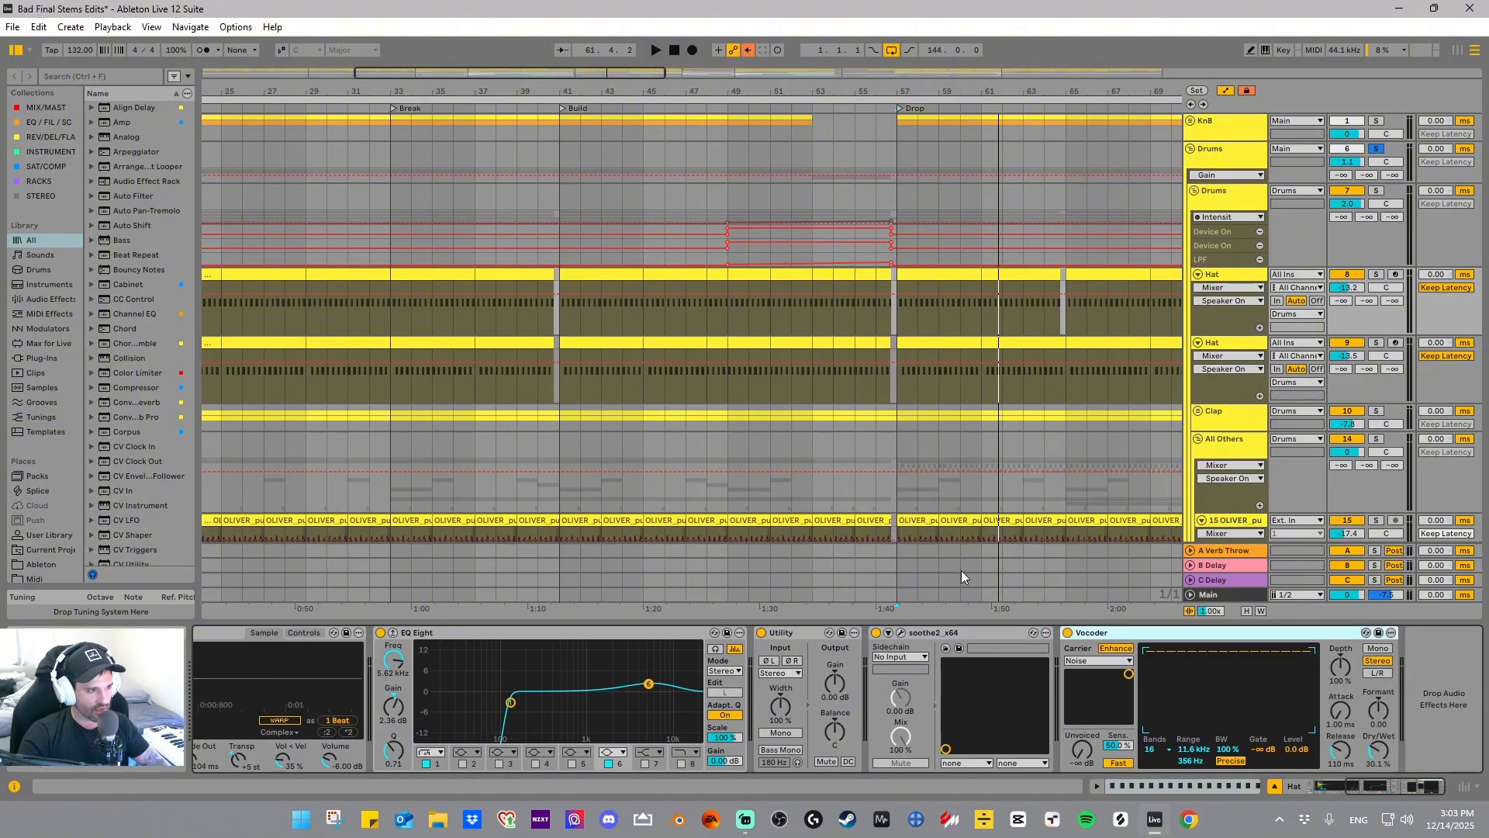
click(590, 280)
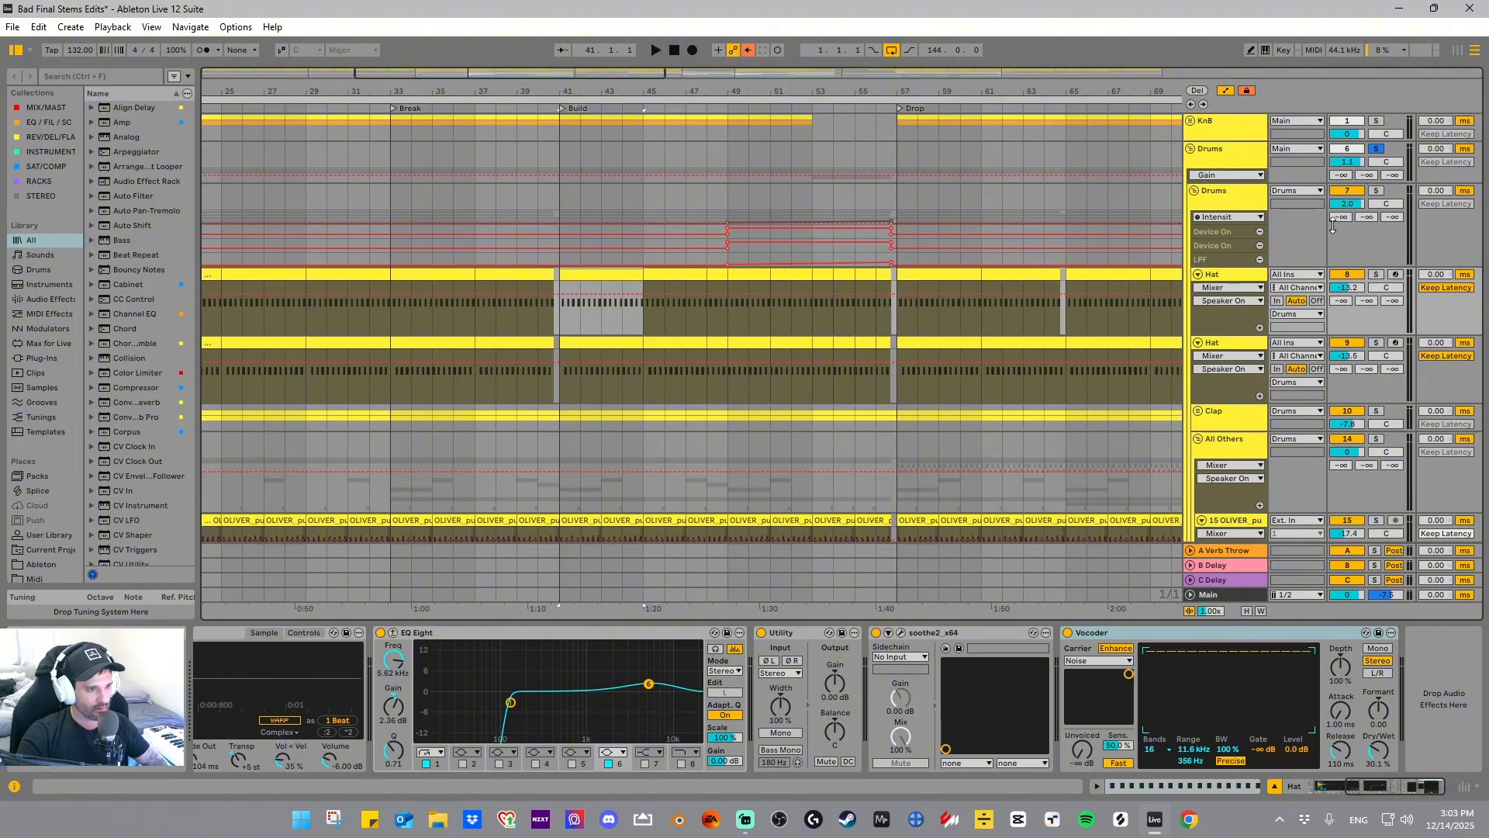
click(1376, 274)
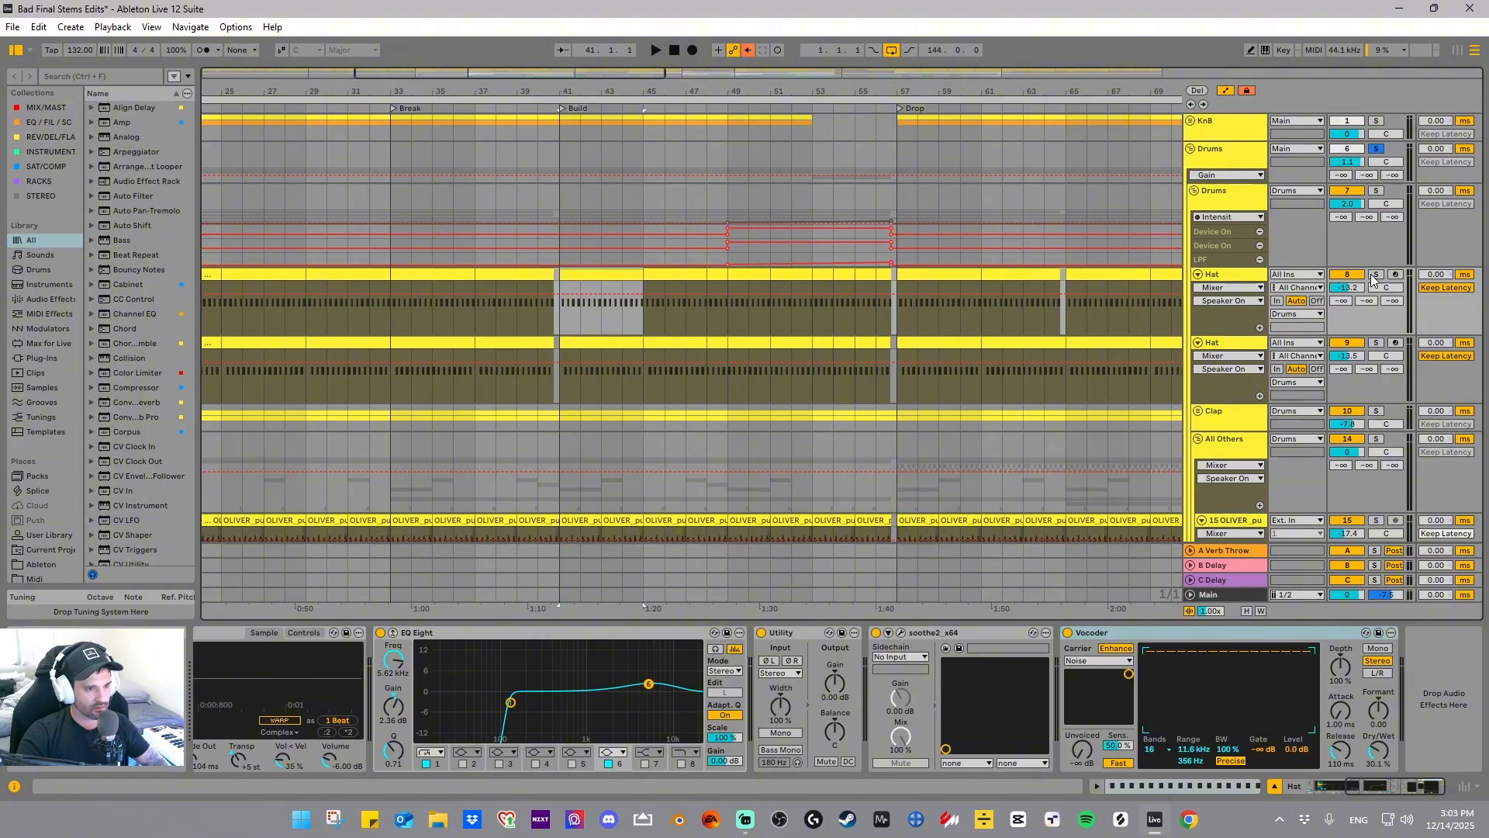
click(1068, 633)
key(space)
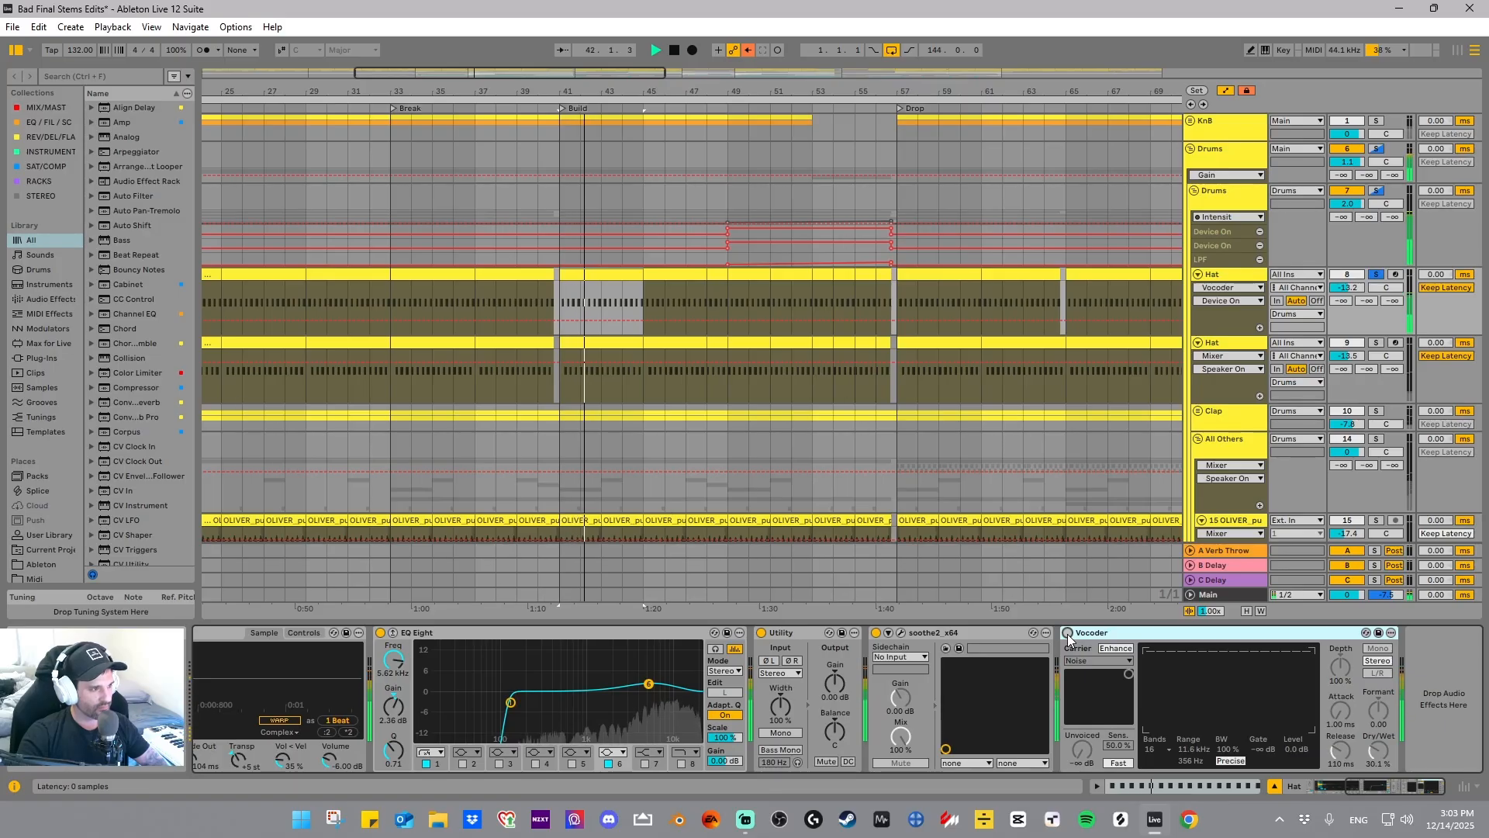
click(1068, 632)
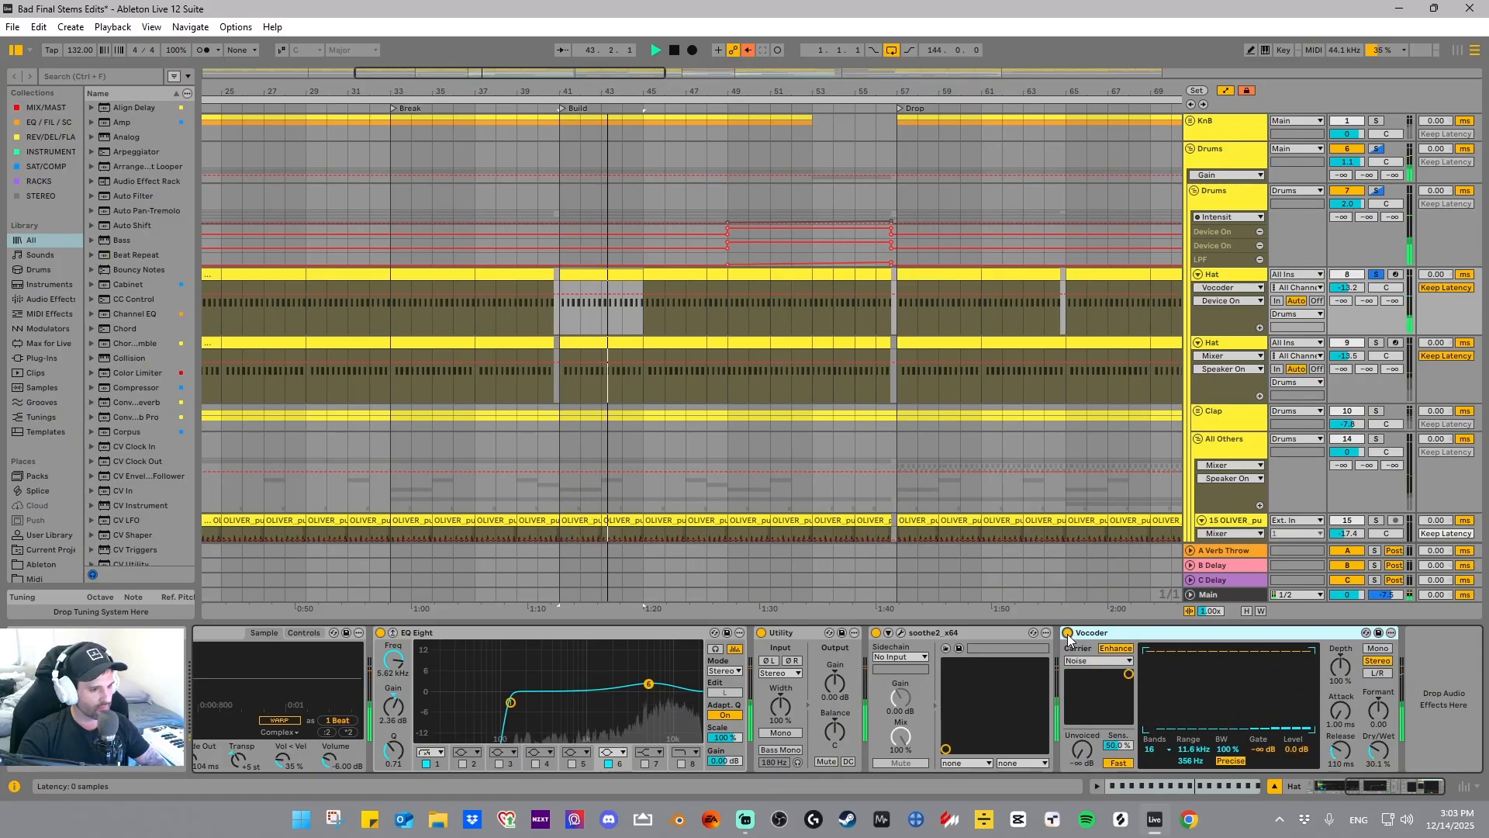
click(1068, 633)
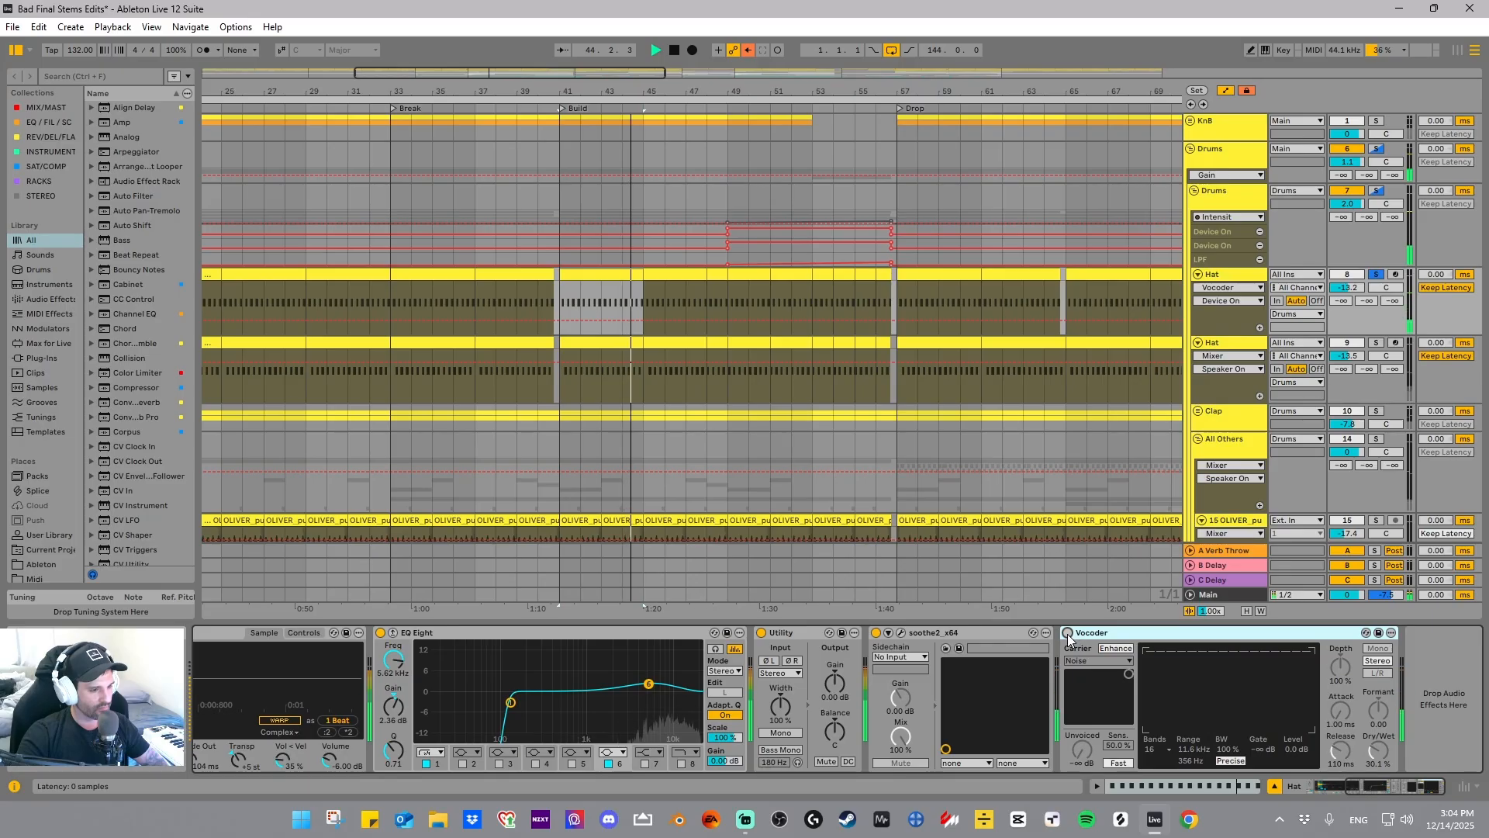
click(1068, 634)
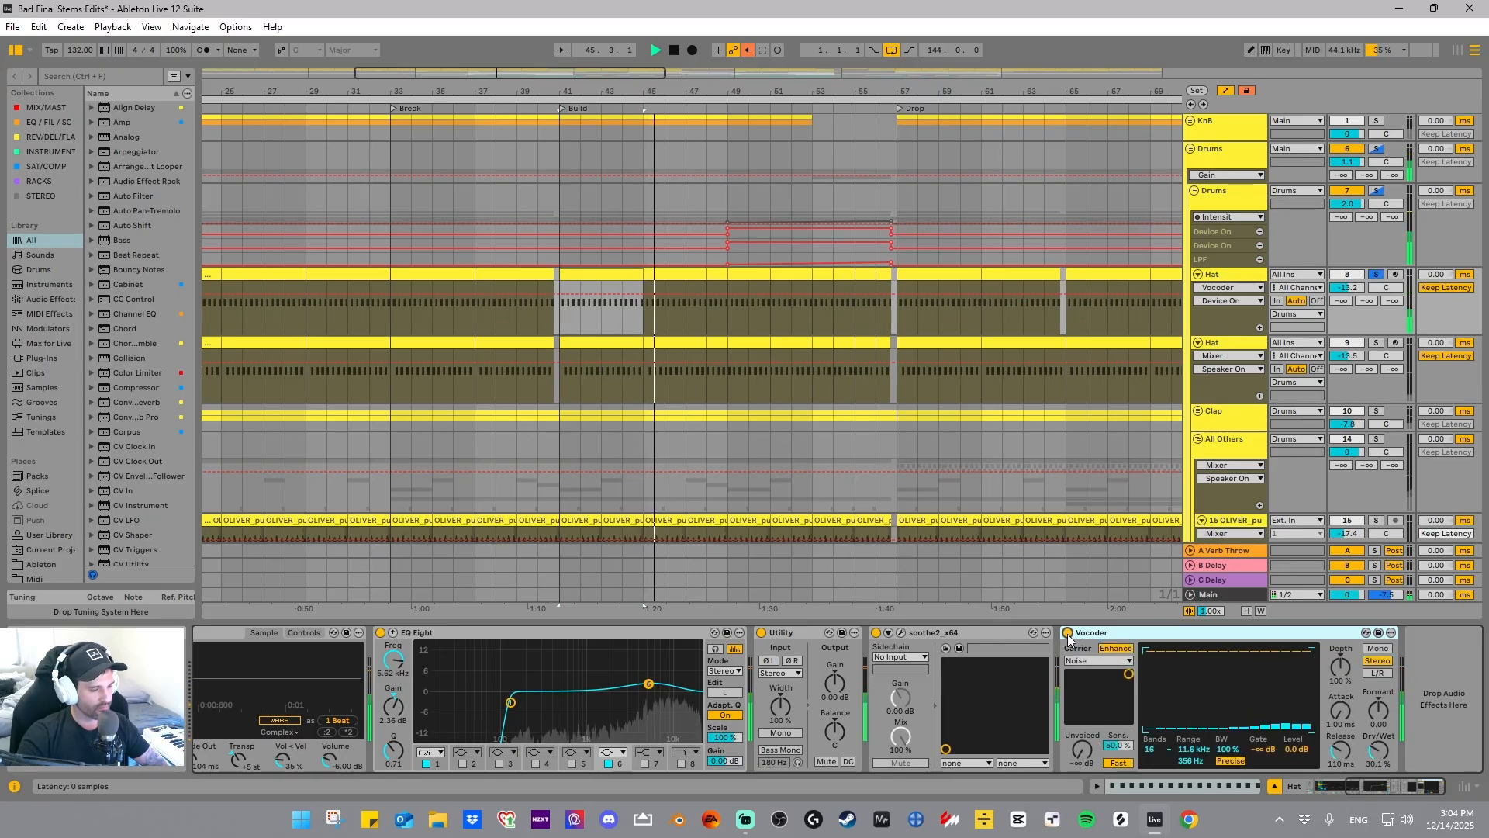
key(space)
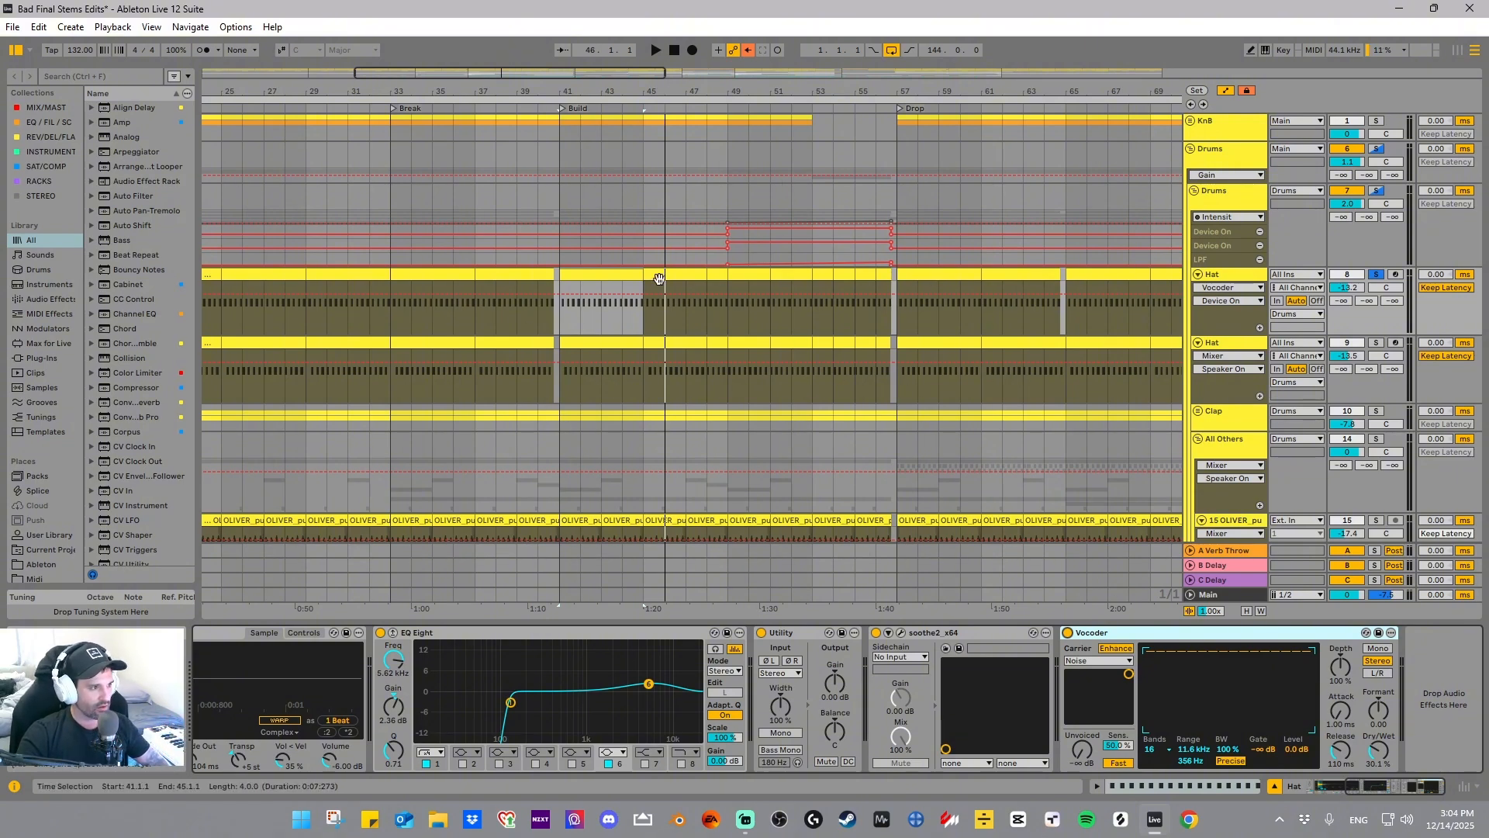
- View the notes of the first Hat track's build clip, and return to the track's device chain
double_click(615, 274)
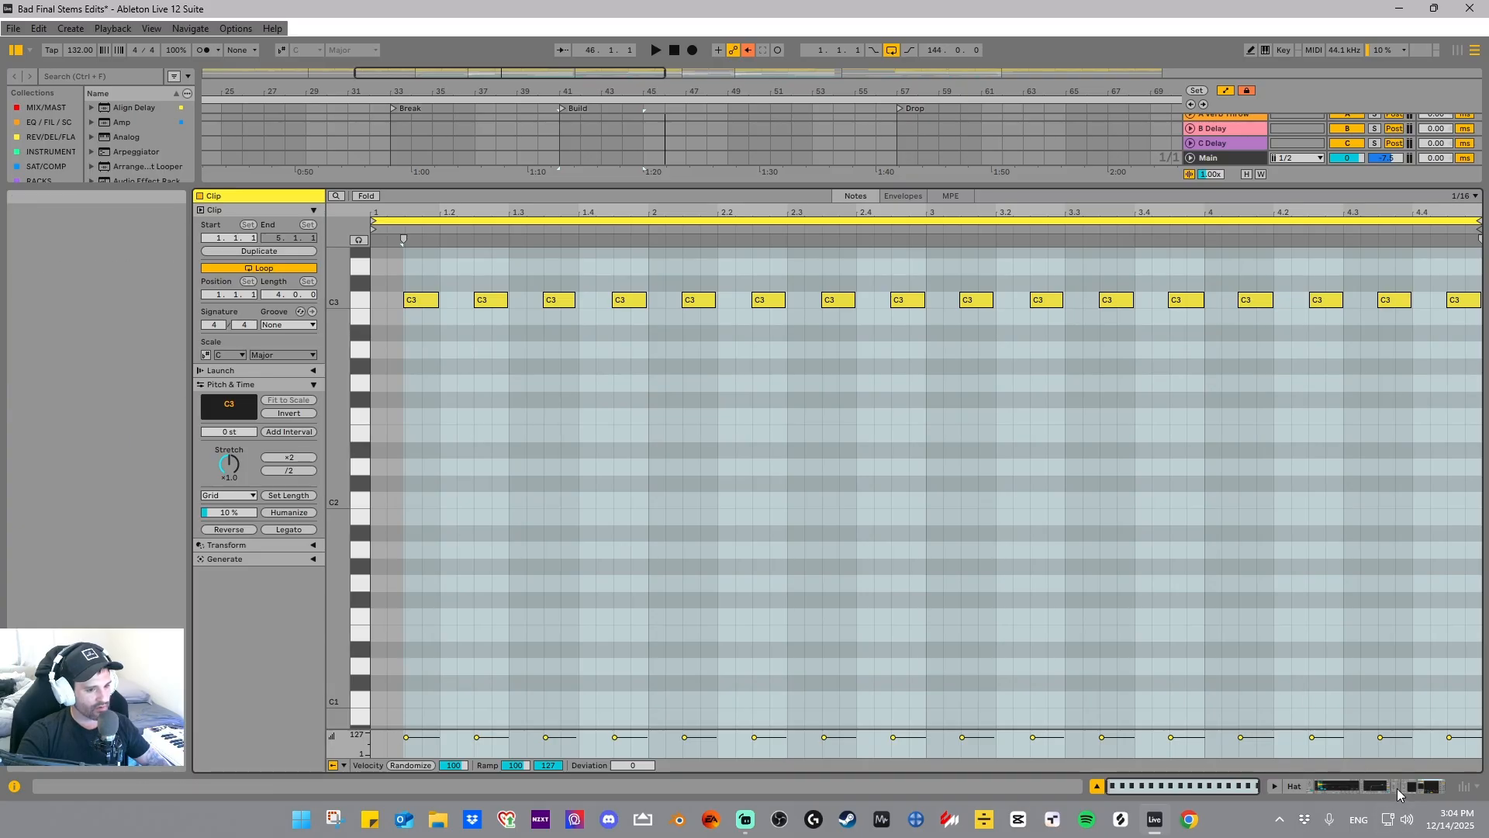
click(1336, 786)
scroll(603, 356, up, 4)
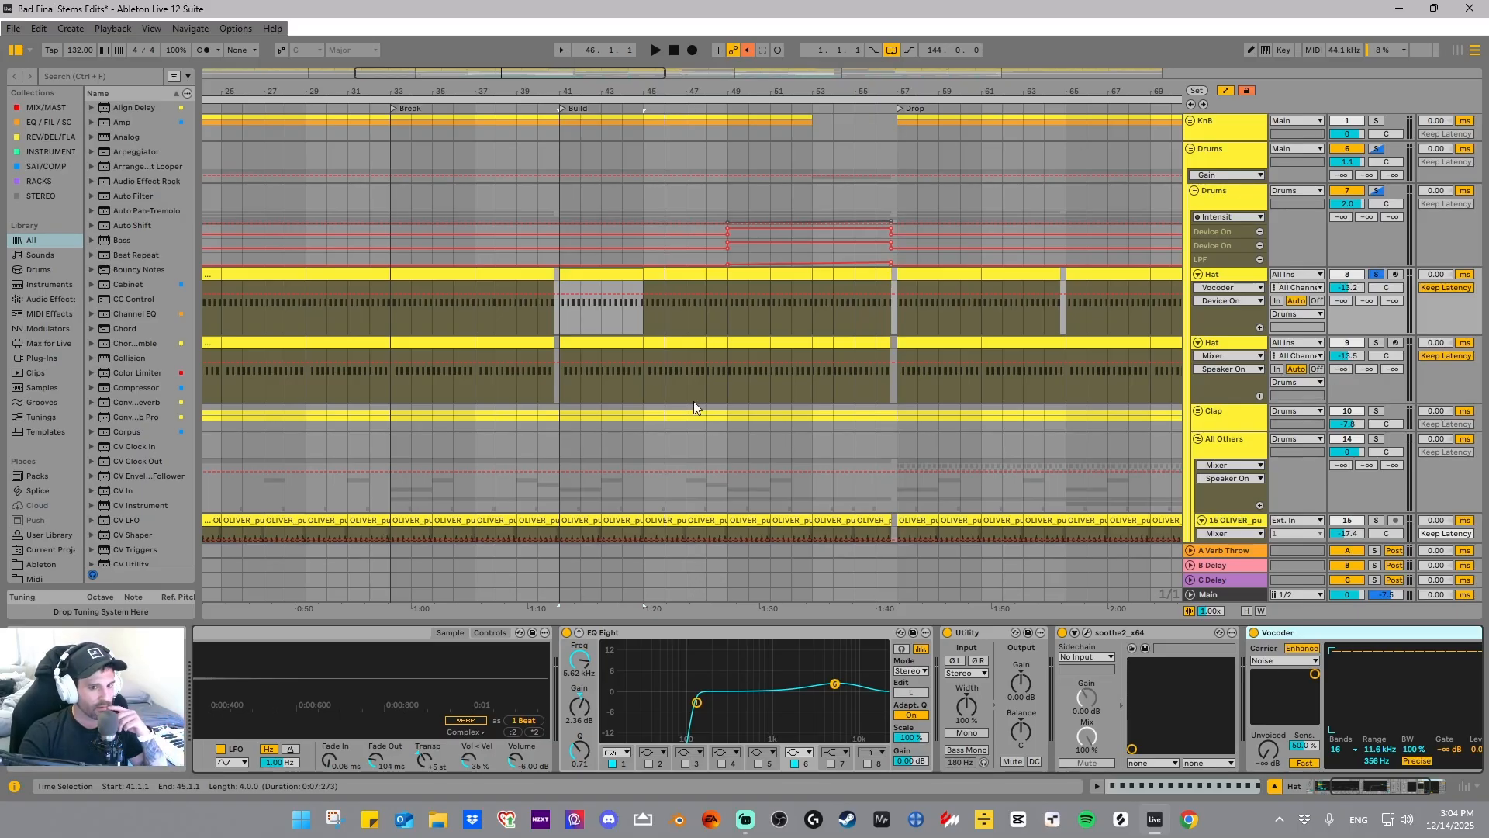
- Nudge the first C3 note in the second Hat track's build clip to start exactly at 1.1.1, and return to the device chain
click(597, 344)
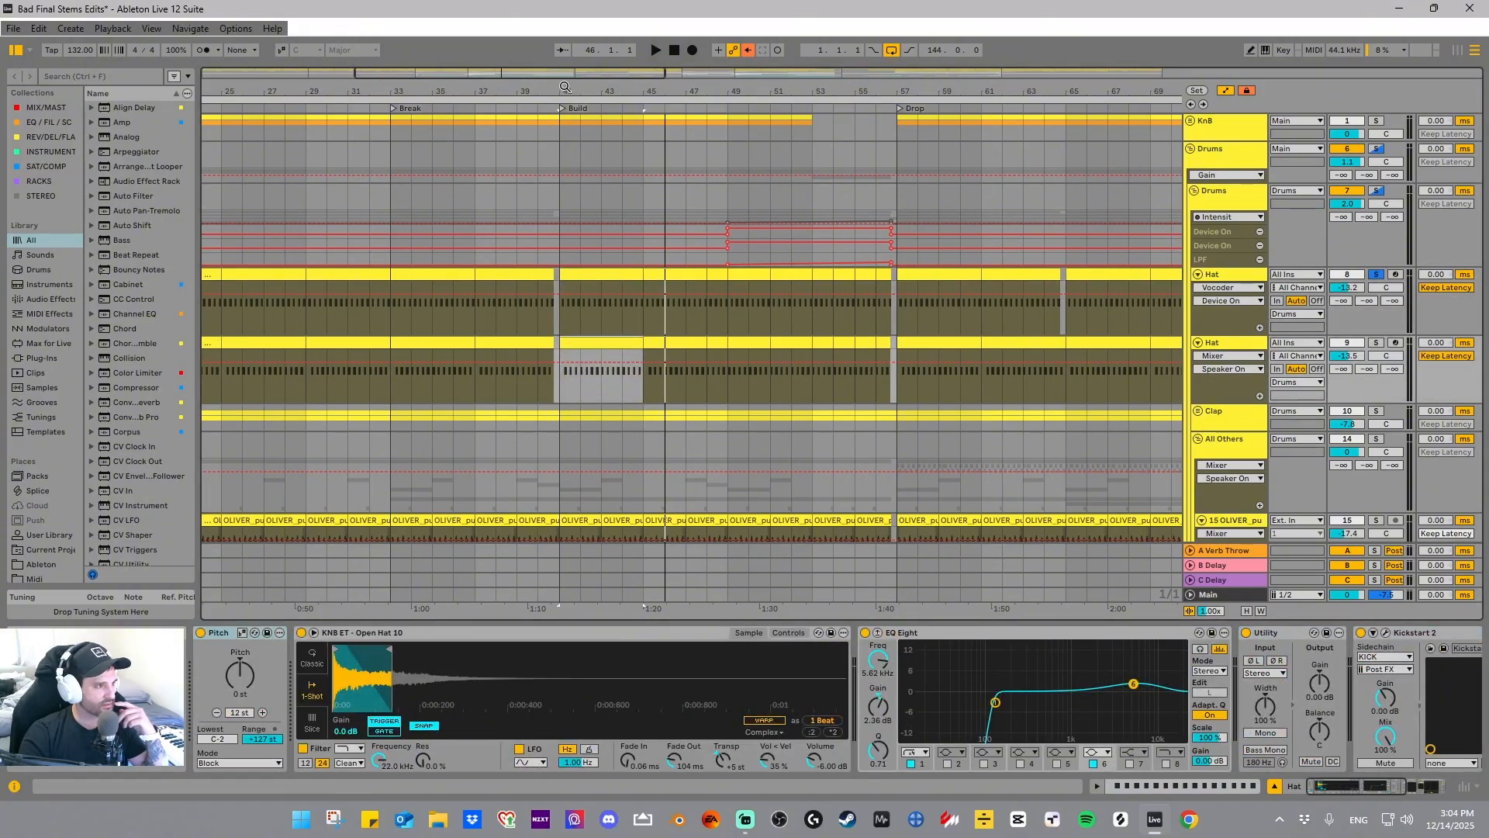
drag(565, 93, 570, 167)
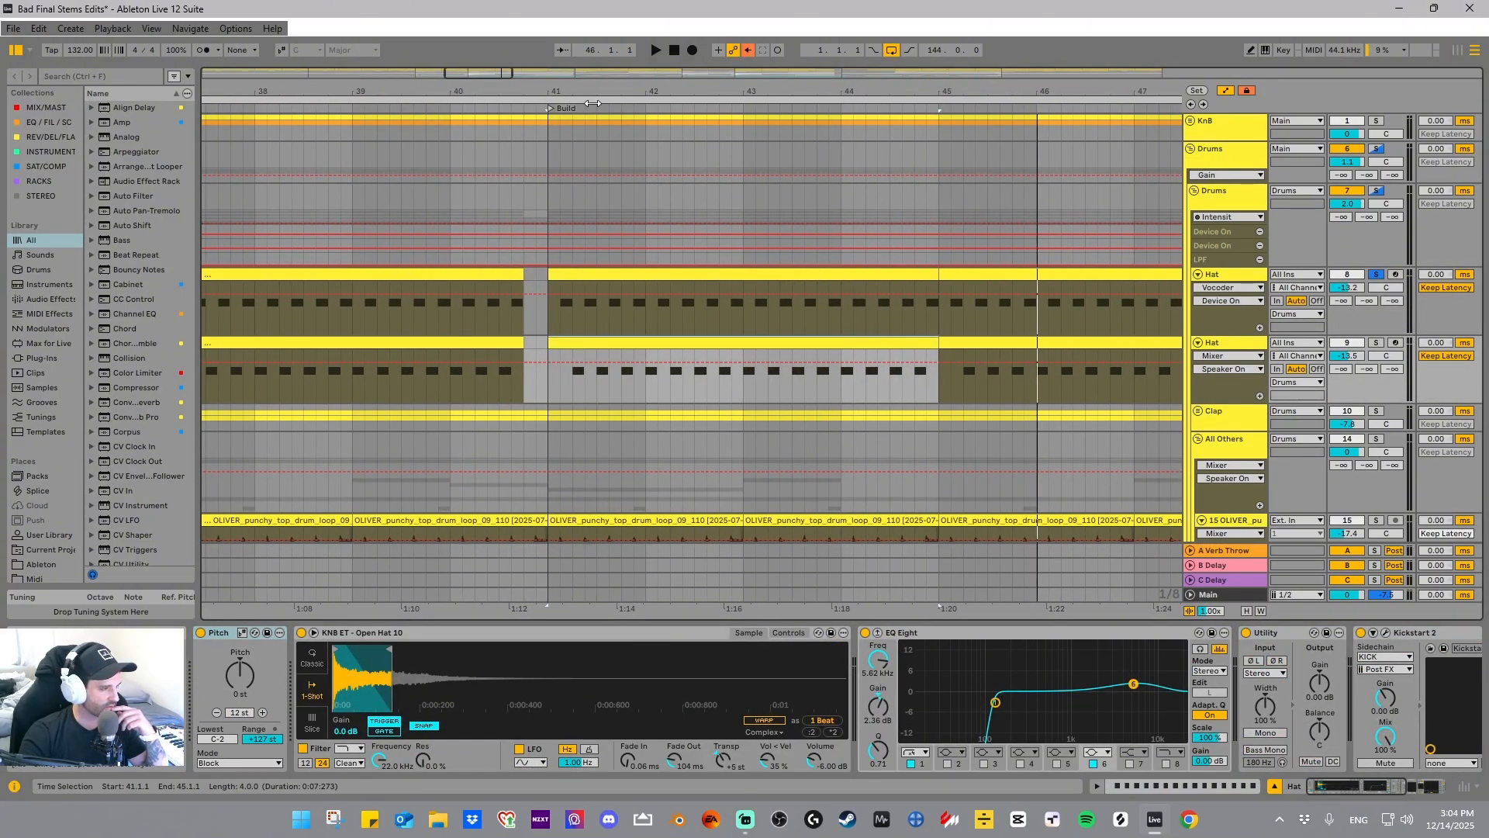
drag(576, 93, 715, 101)
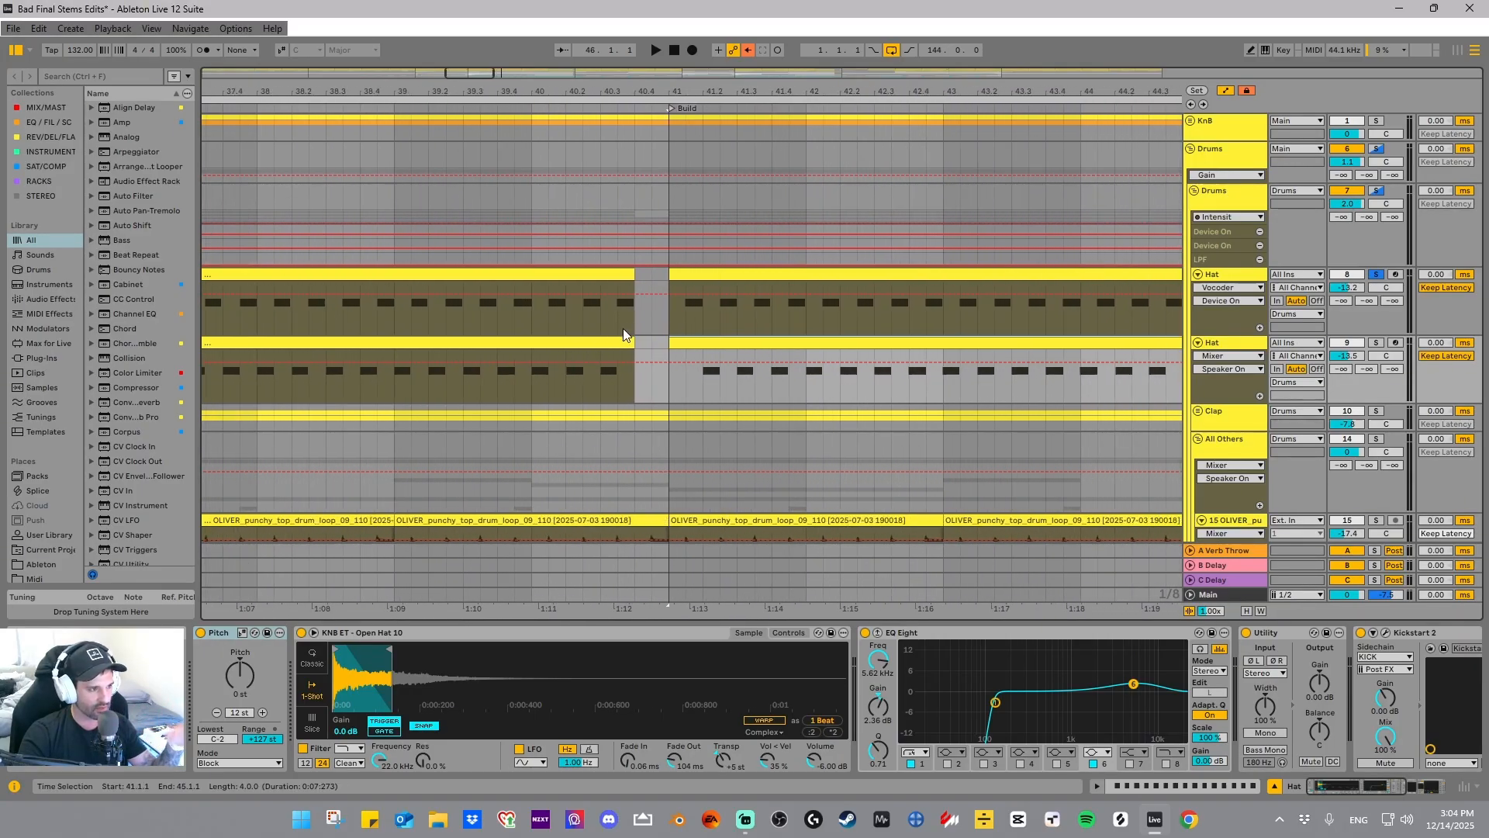
double_click(749, 345)
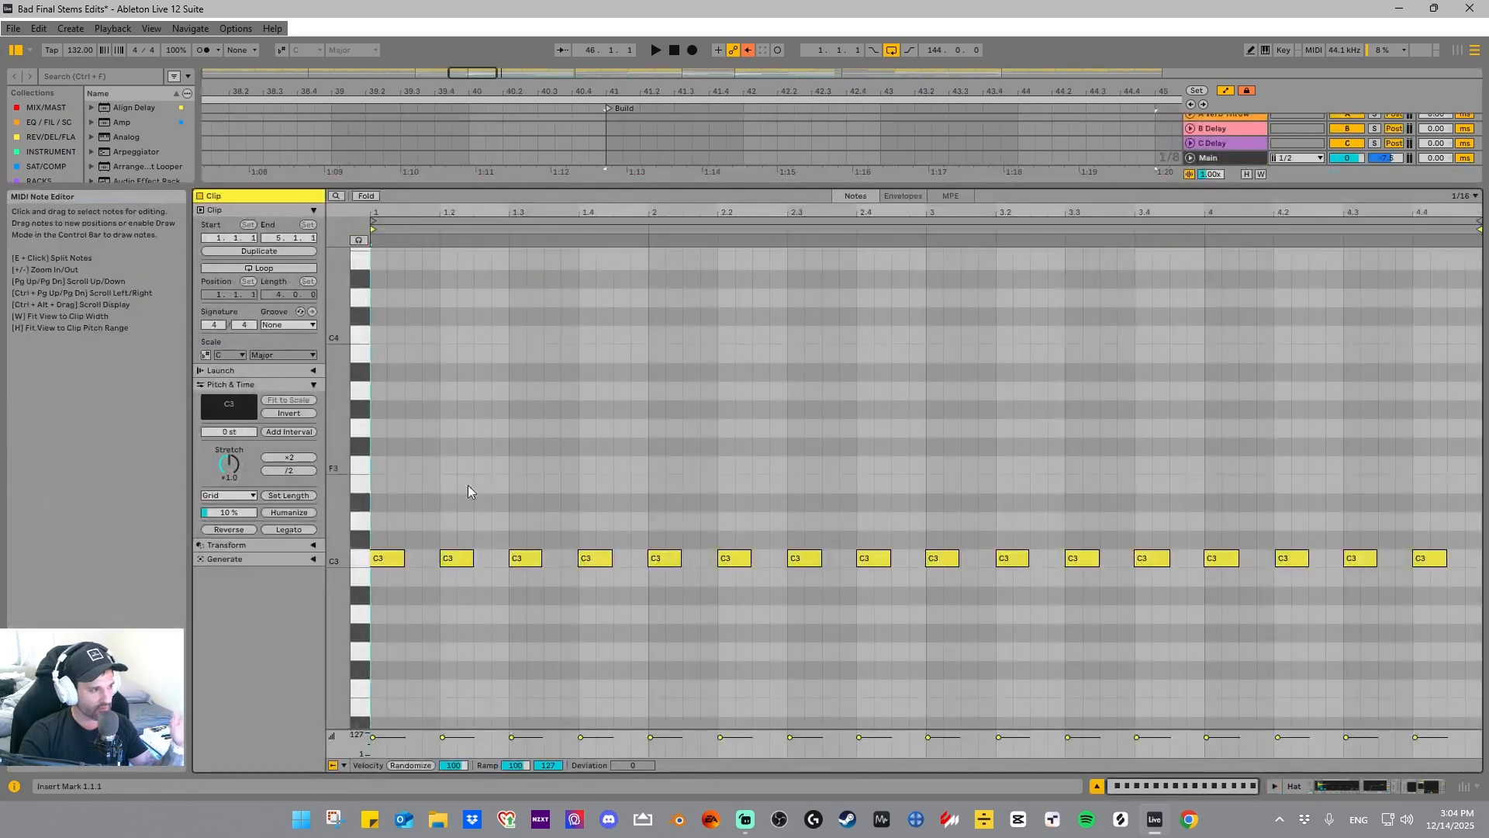
click(382, 558)
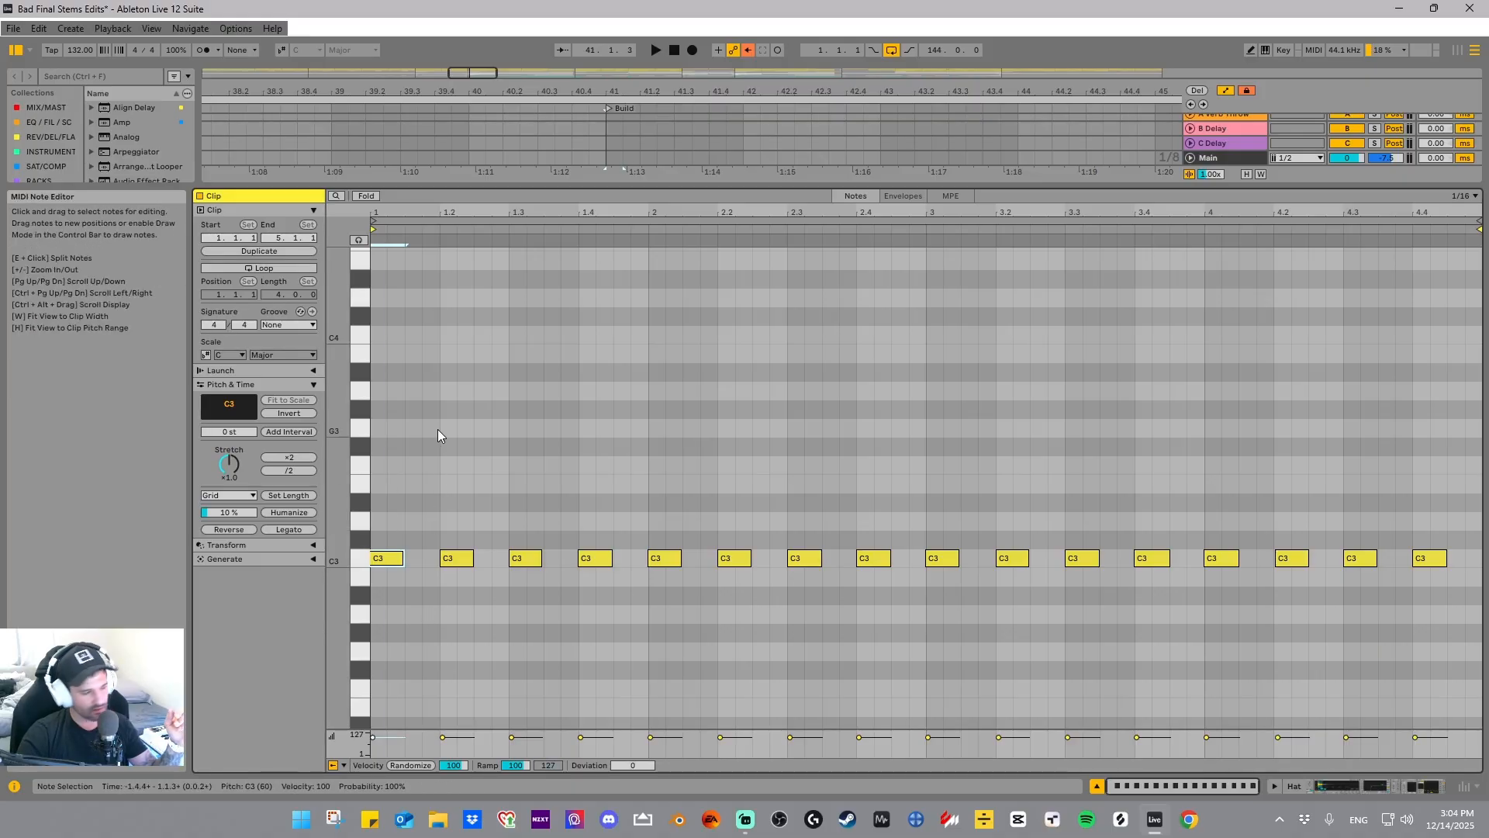
key(Right)
key(Right)
key(Left)
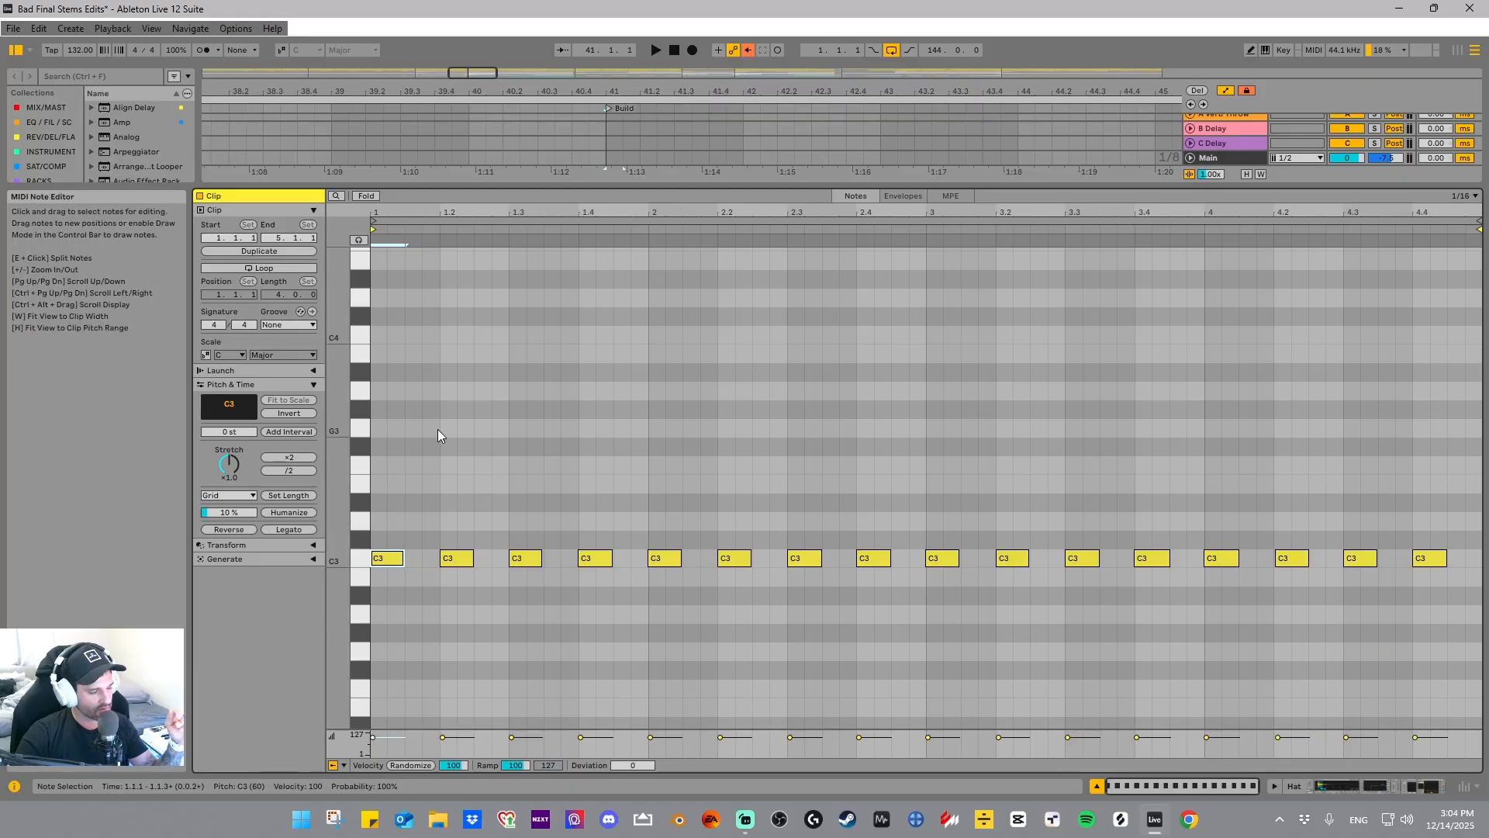
click(1338, 788)
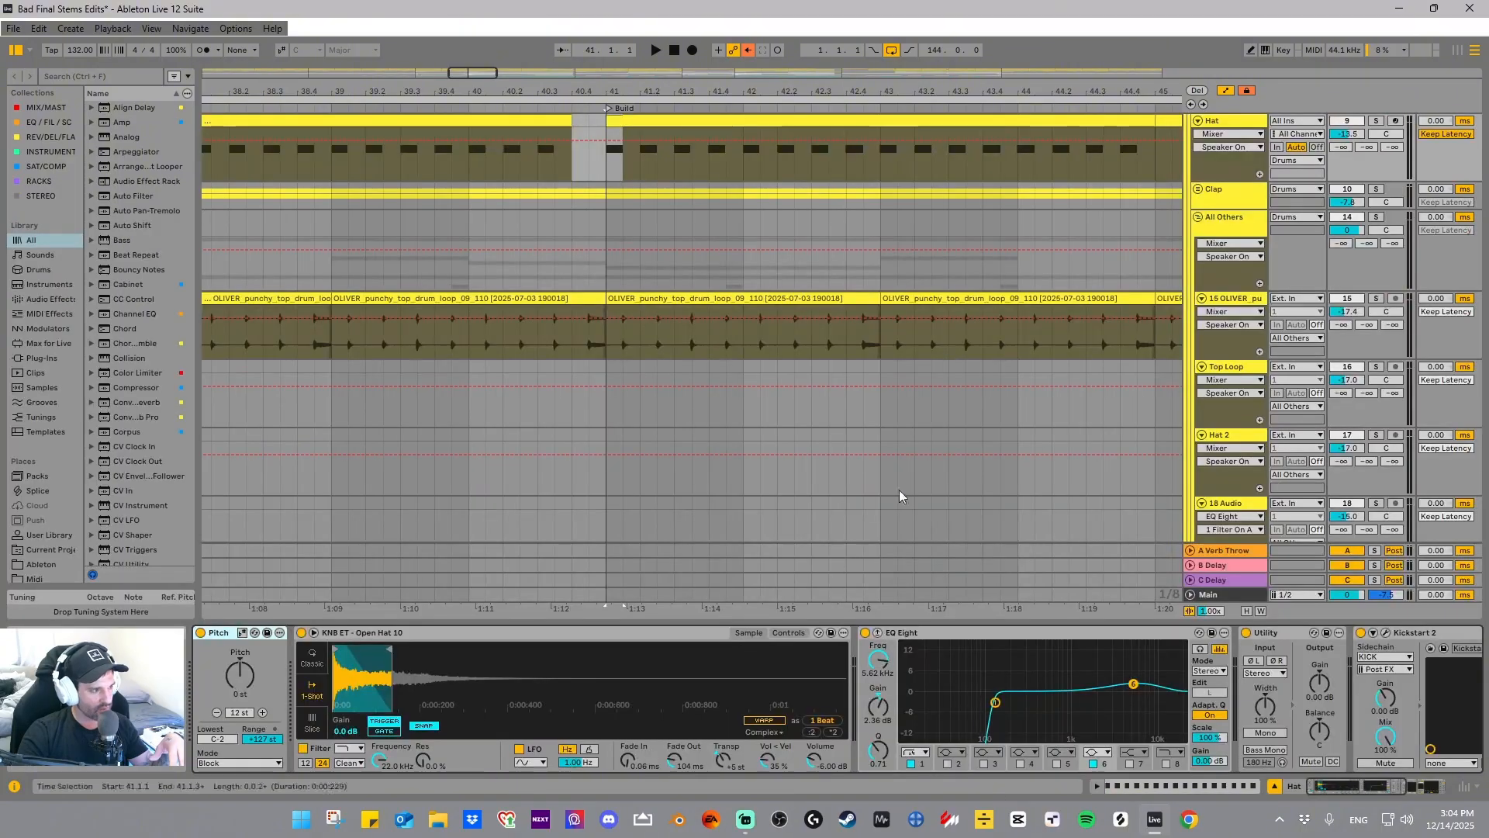
- Select the second Hat track's build clip, solo that track, and show its Kickstart 2 and Vocoder
scroll(786, 219, up, 2)
mouse_move(664, 91)
mouse_down()
mouse_move(665, 31)
mouse_move(697, 96)
mouse_move(648, 81)
mouse_up()
click(678, 276)
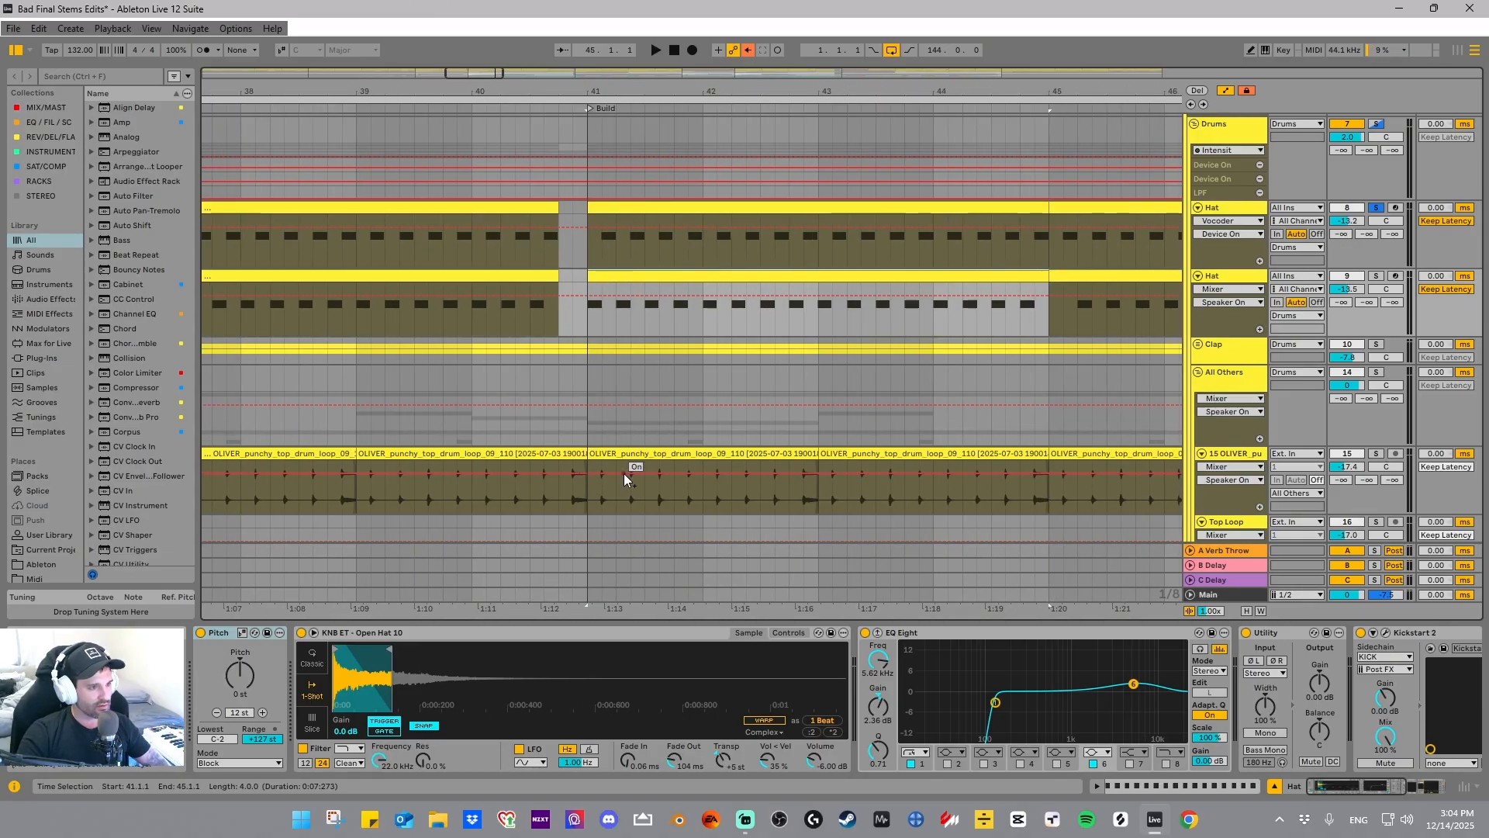
click(1376, 276)
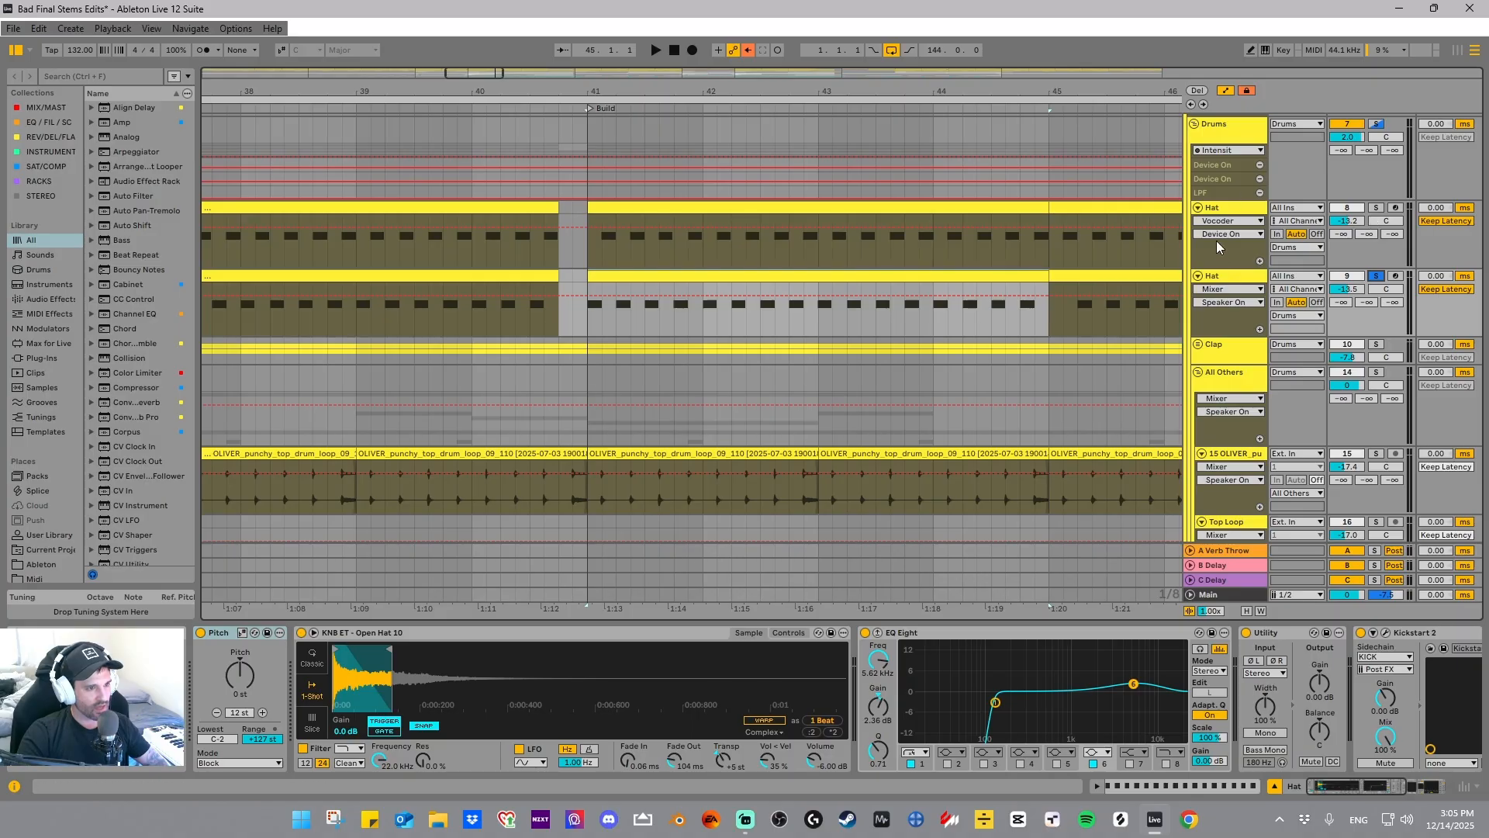
drag(1379, 789, 1420, 788)
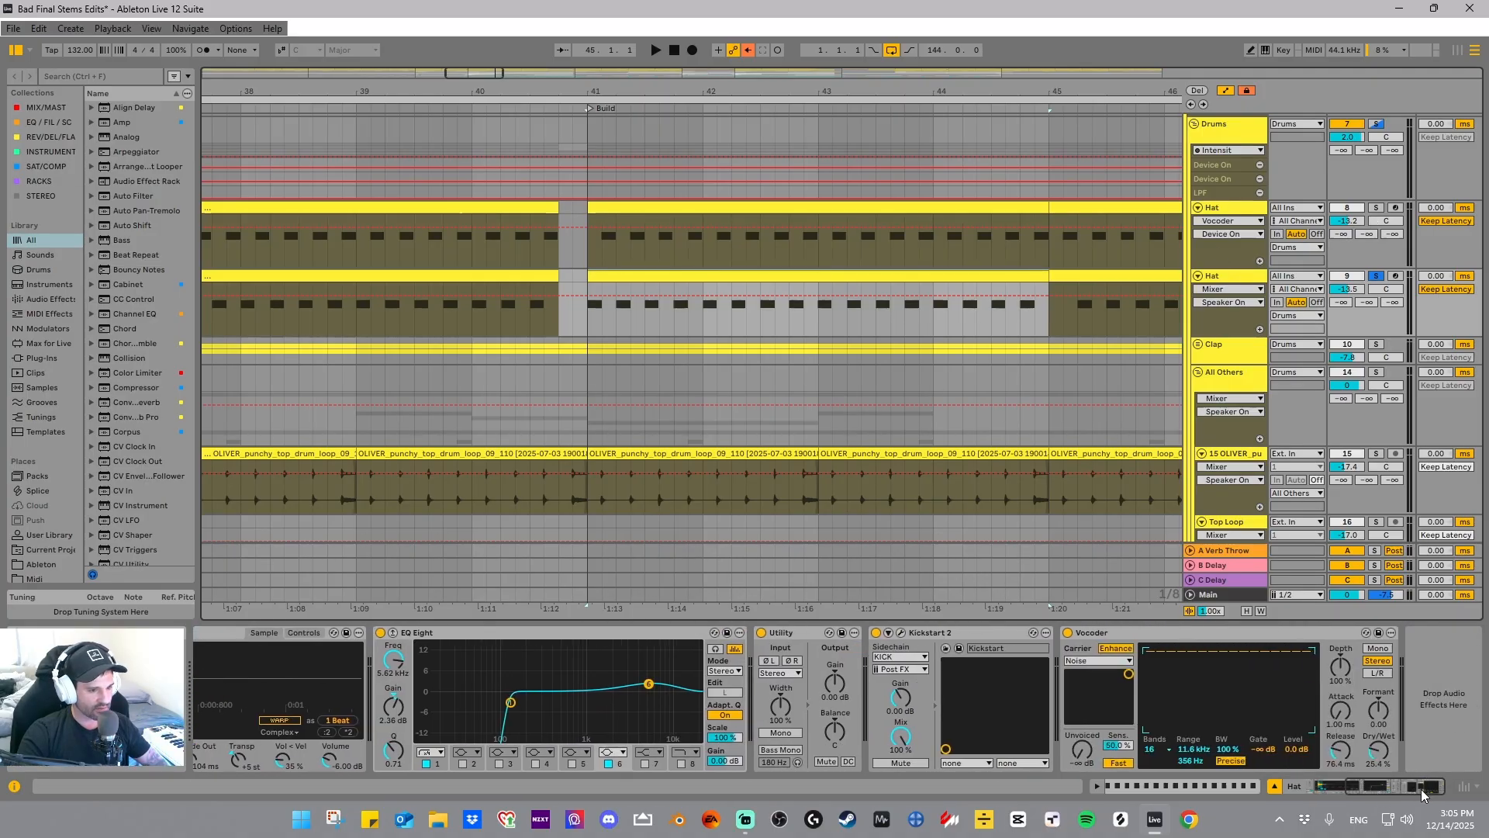
- Compare the device chains of the two Hat tracks, from the sampler and EQ Eight through to the Vocoder
click(1255, 211)
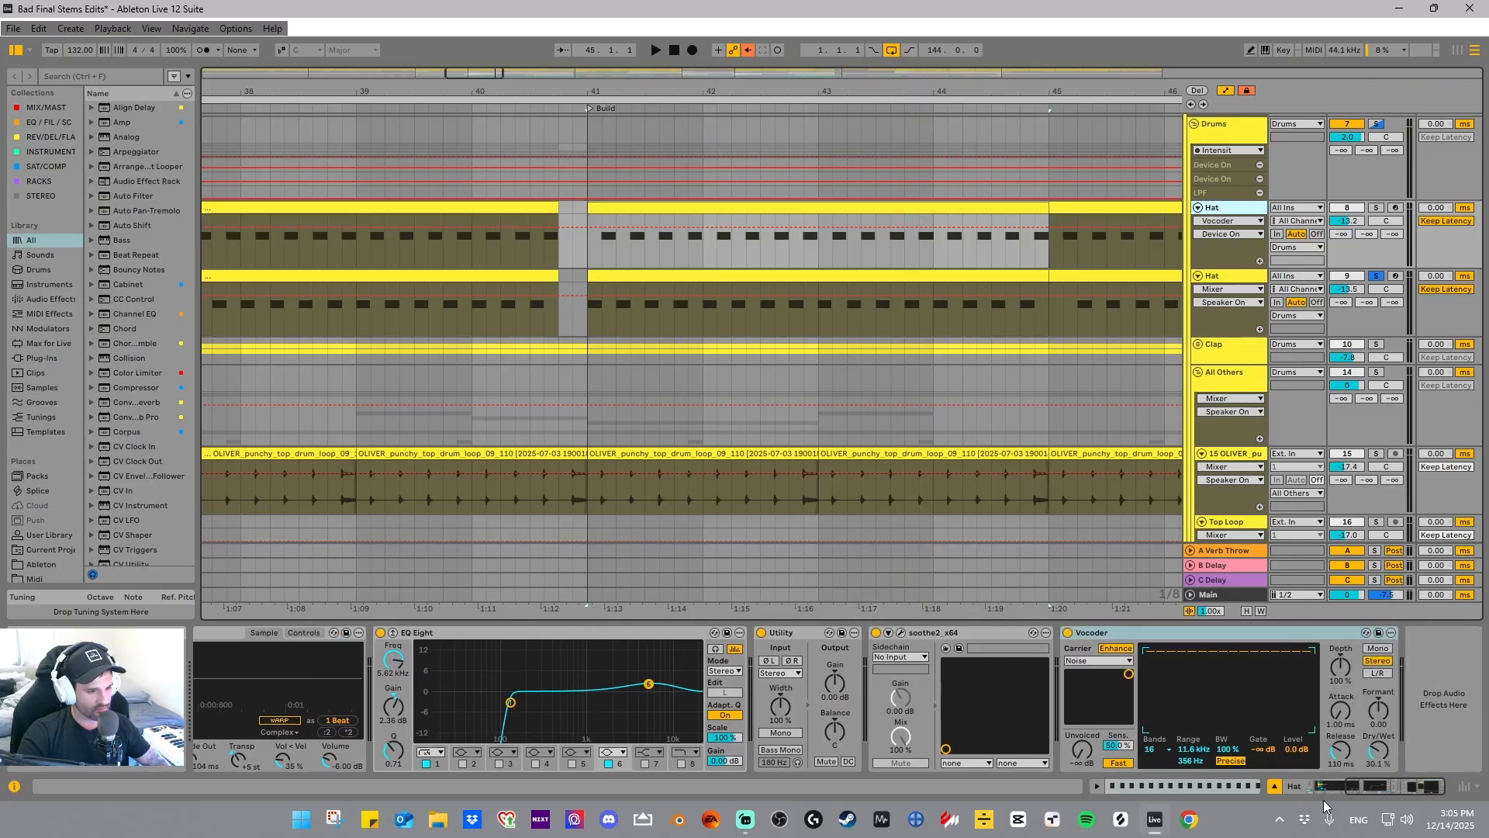
click(1249, 282)
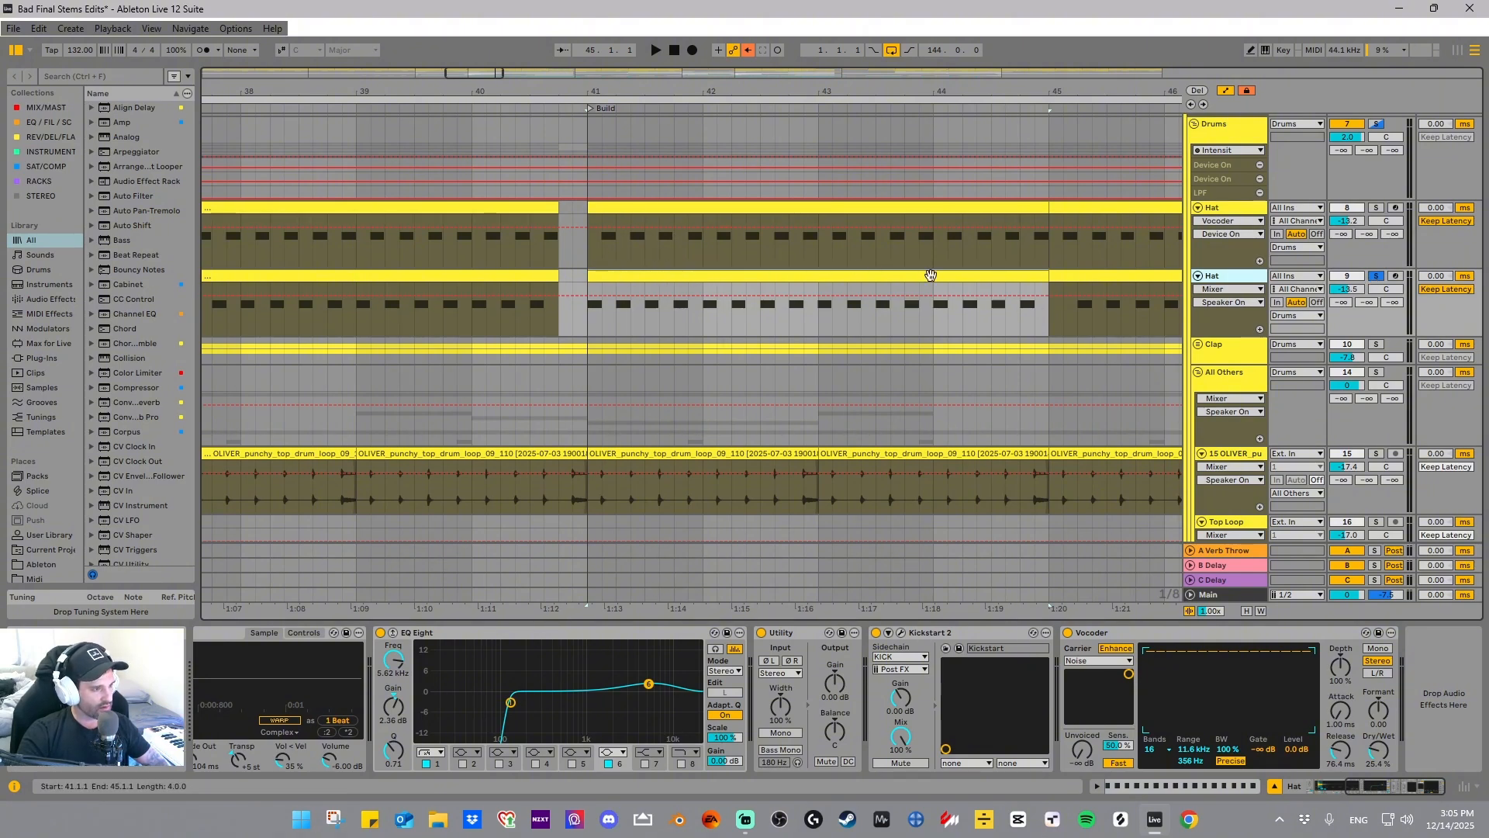
click(1385, 785)
click(1226, 212)
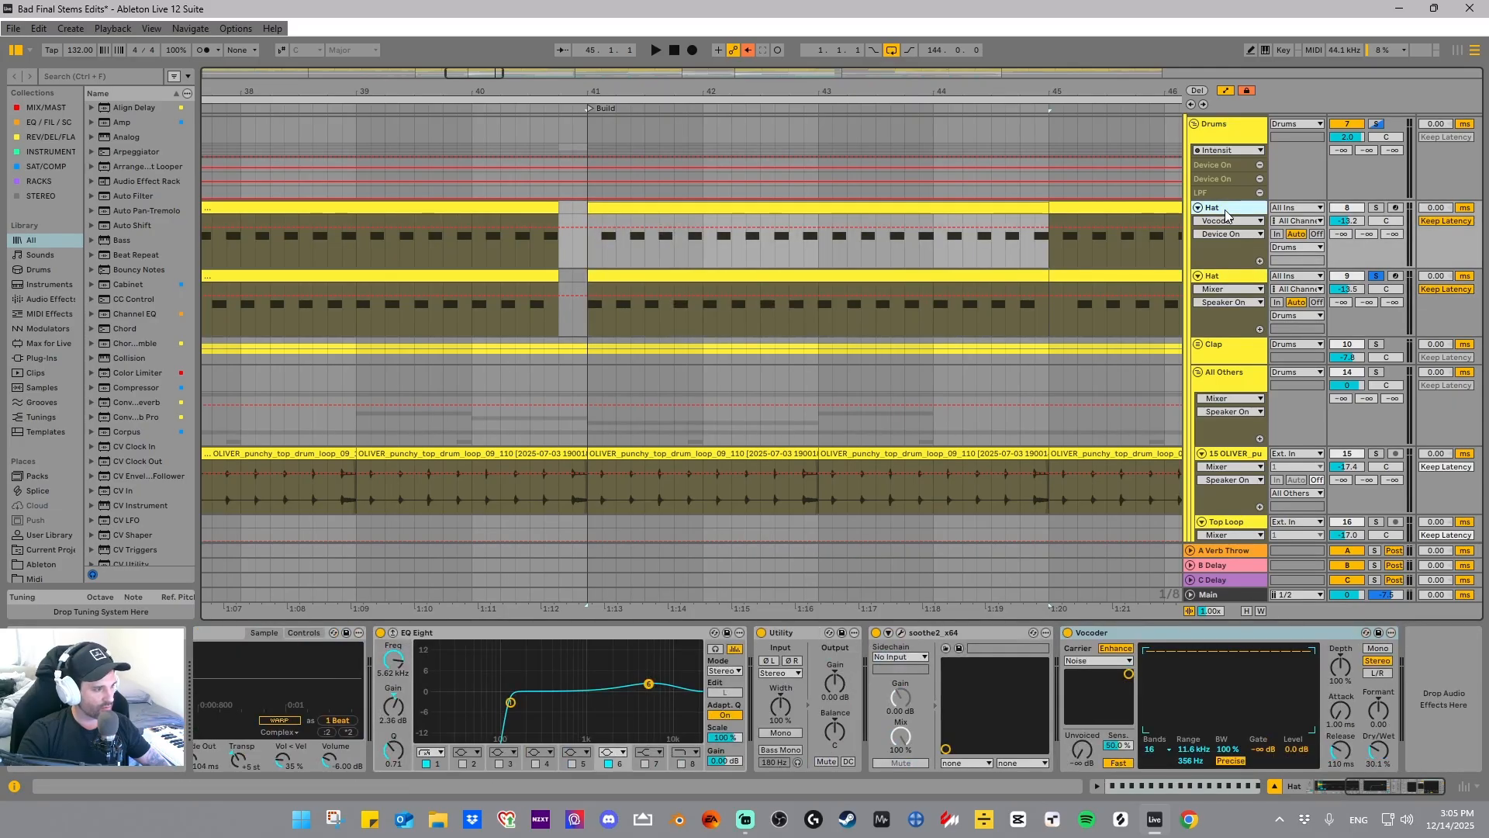
drag(1369, 783, 1106, 770)
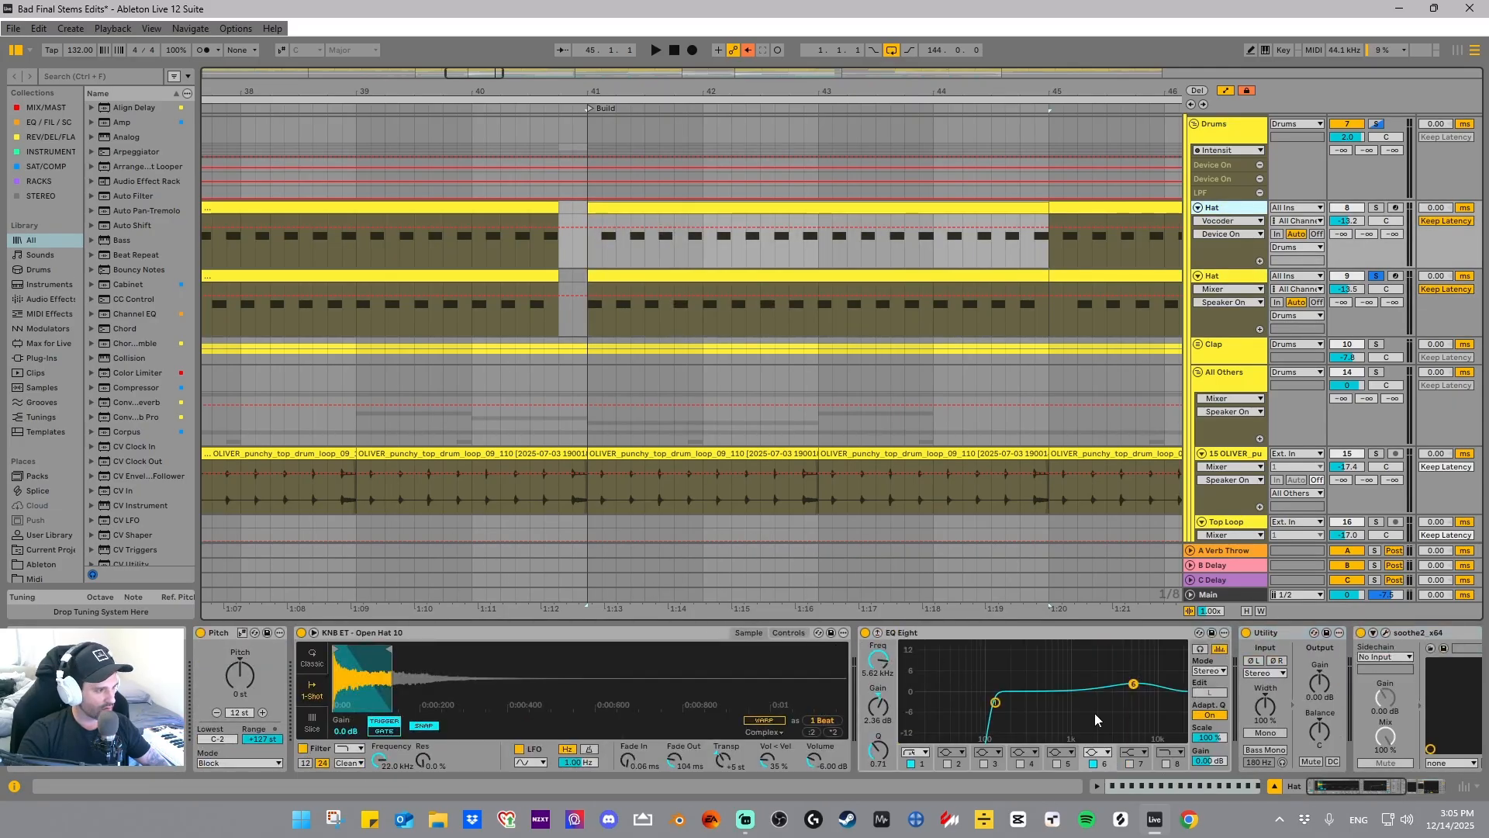
- Play the build section from bar 41, switching the solo to the first Hat track and back to the second to compare them
click(1231, 278)
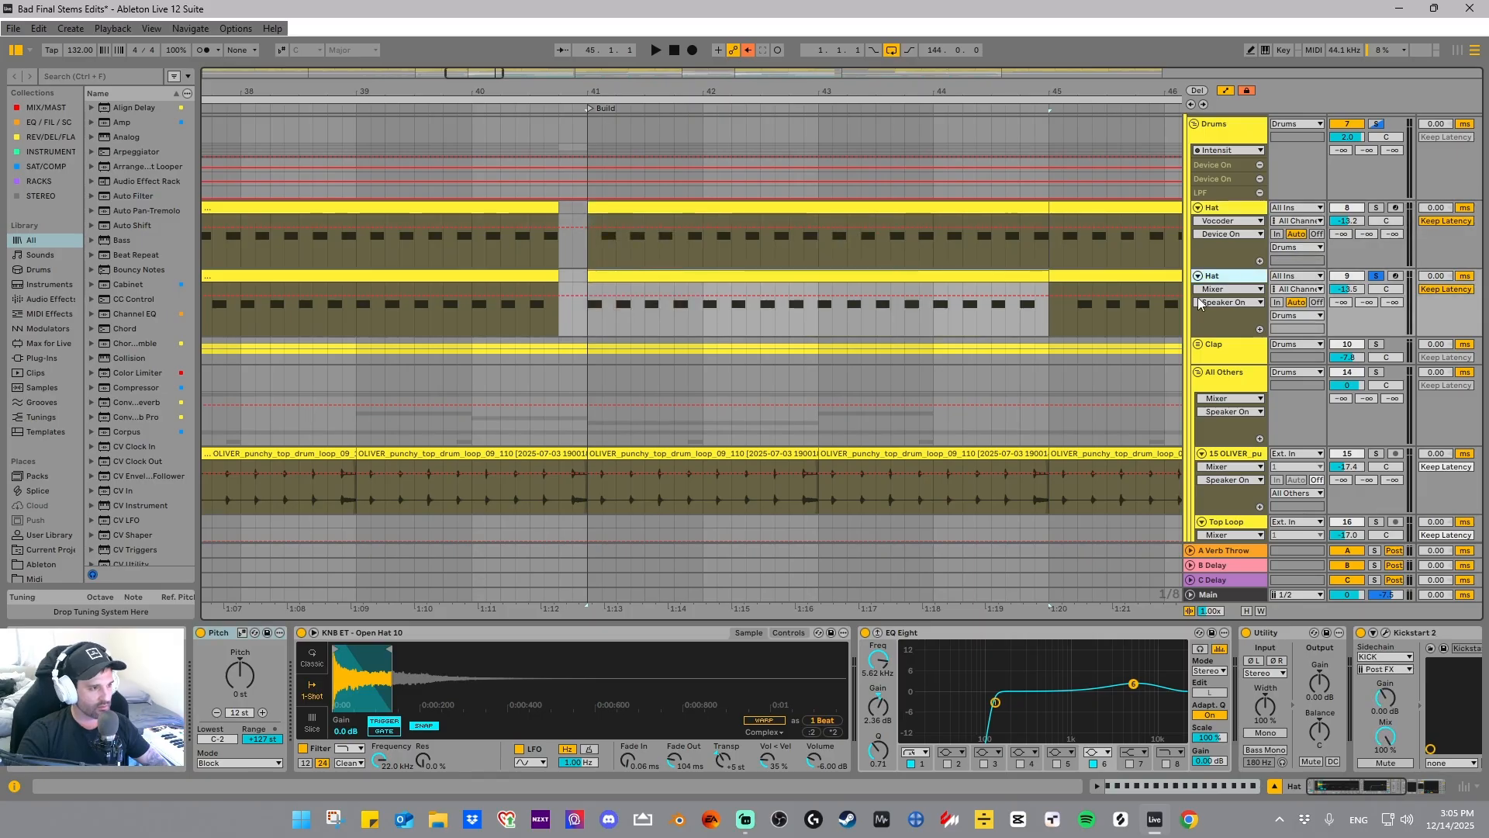
key(space)
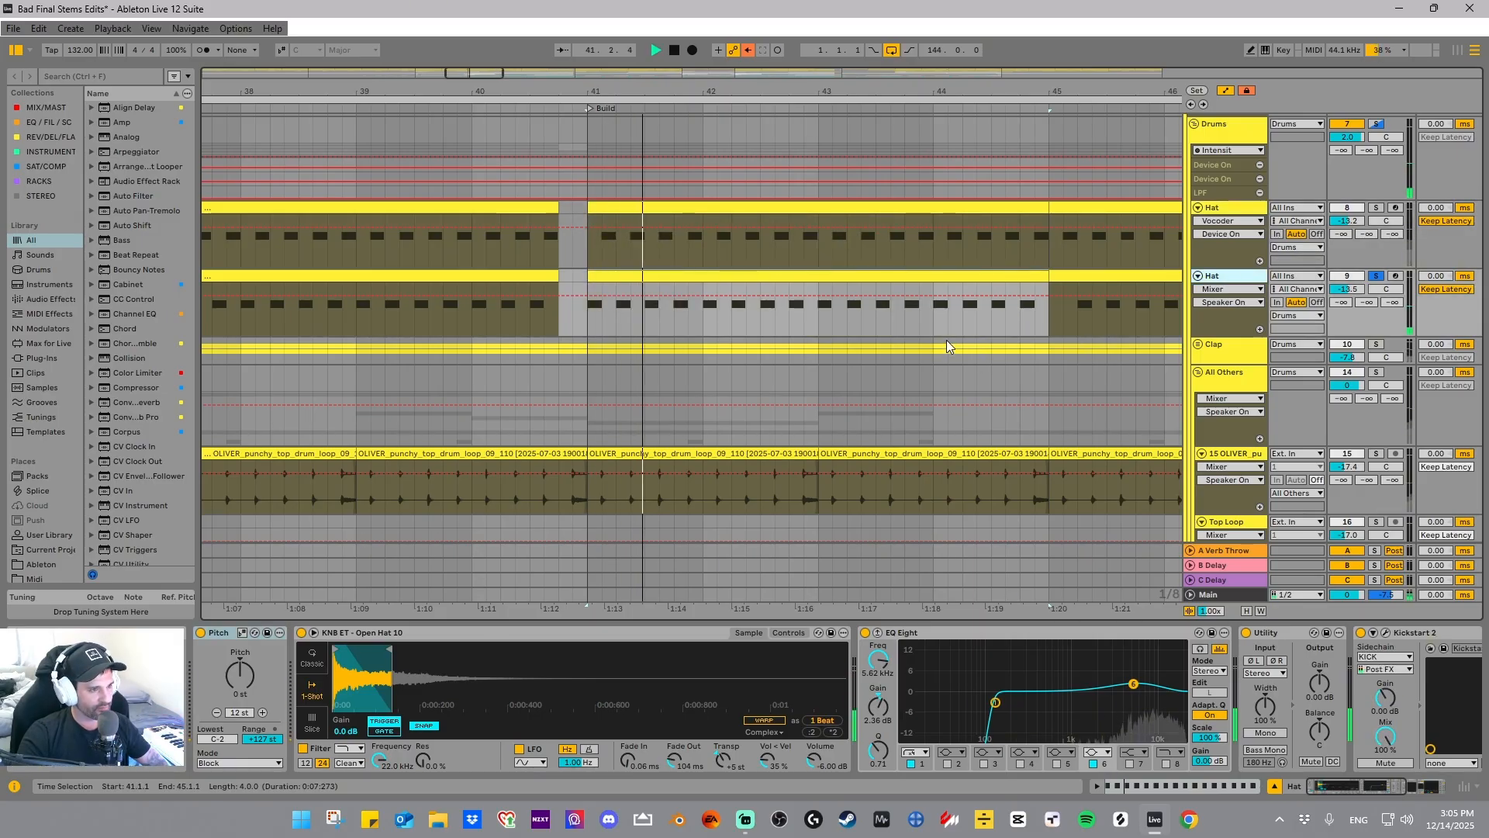
click(1375, 207)
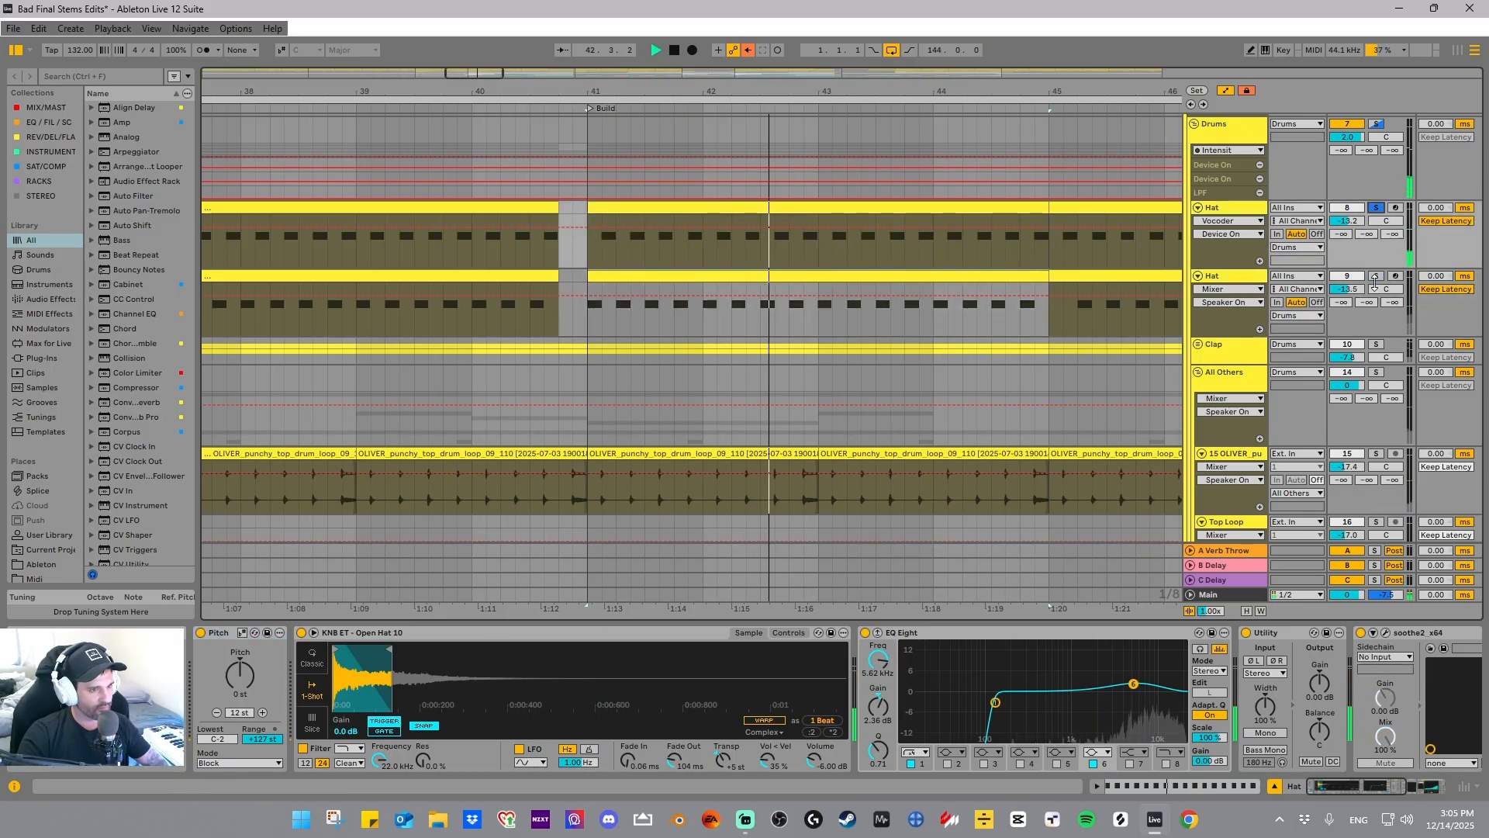
click(1378, 276)
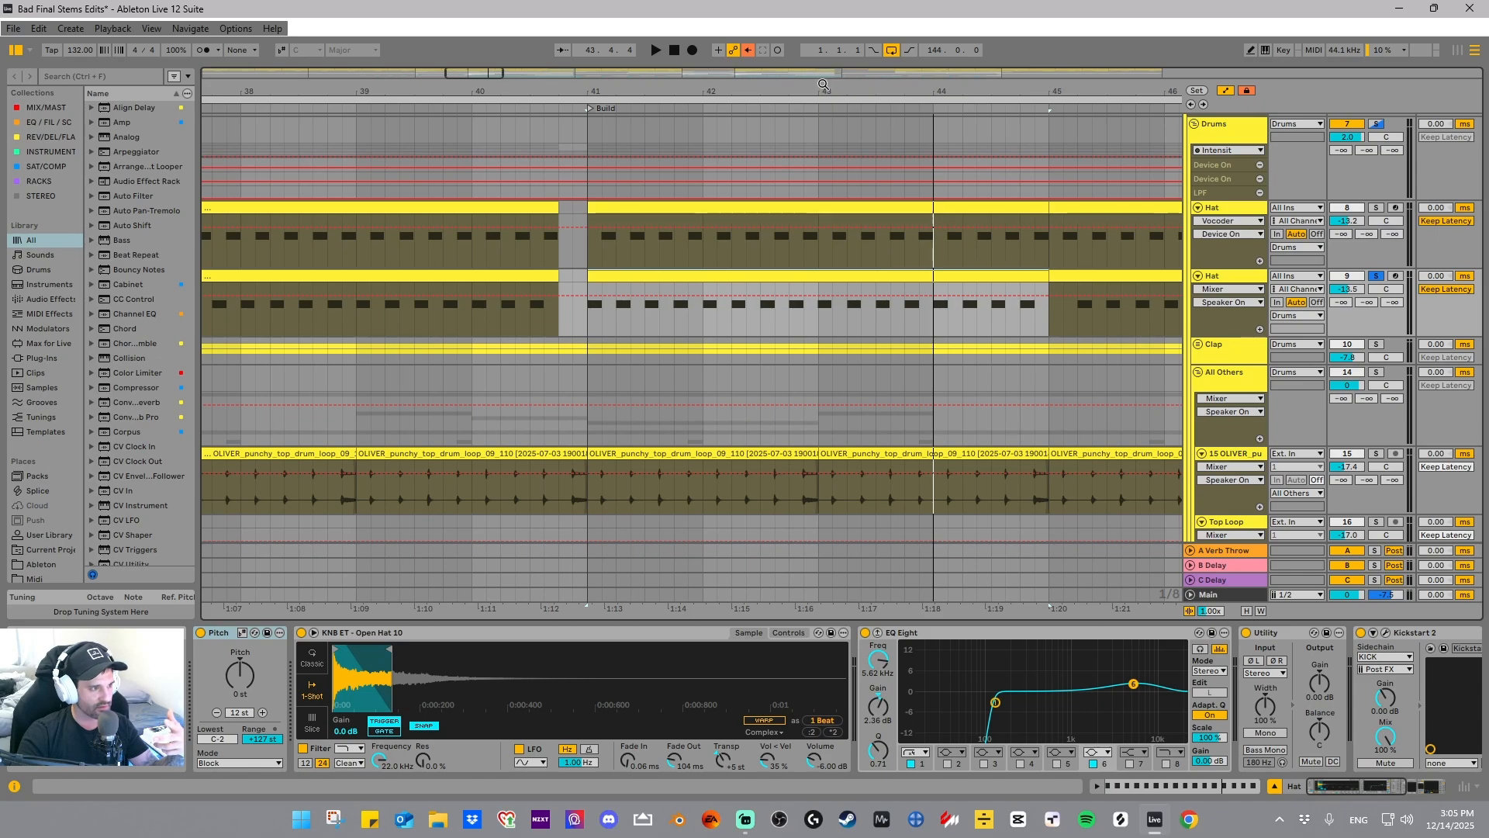
- Show the Clap group's effects, solo the group, and unfold it briefly to view its tracks before folding it again
drag(824, 85, 823, 20)
click(1210, 356)
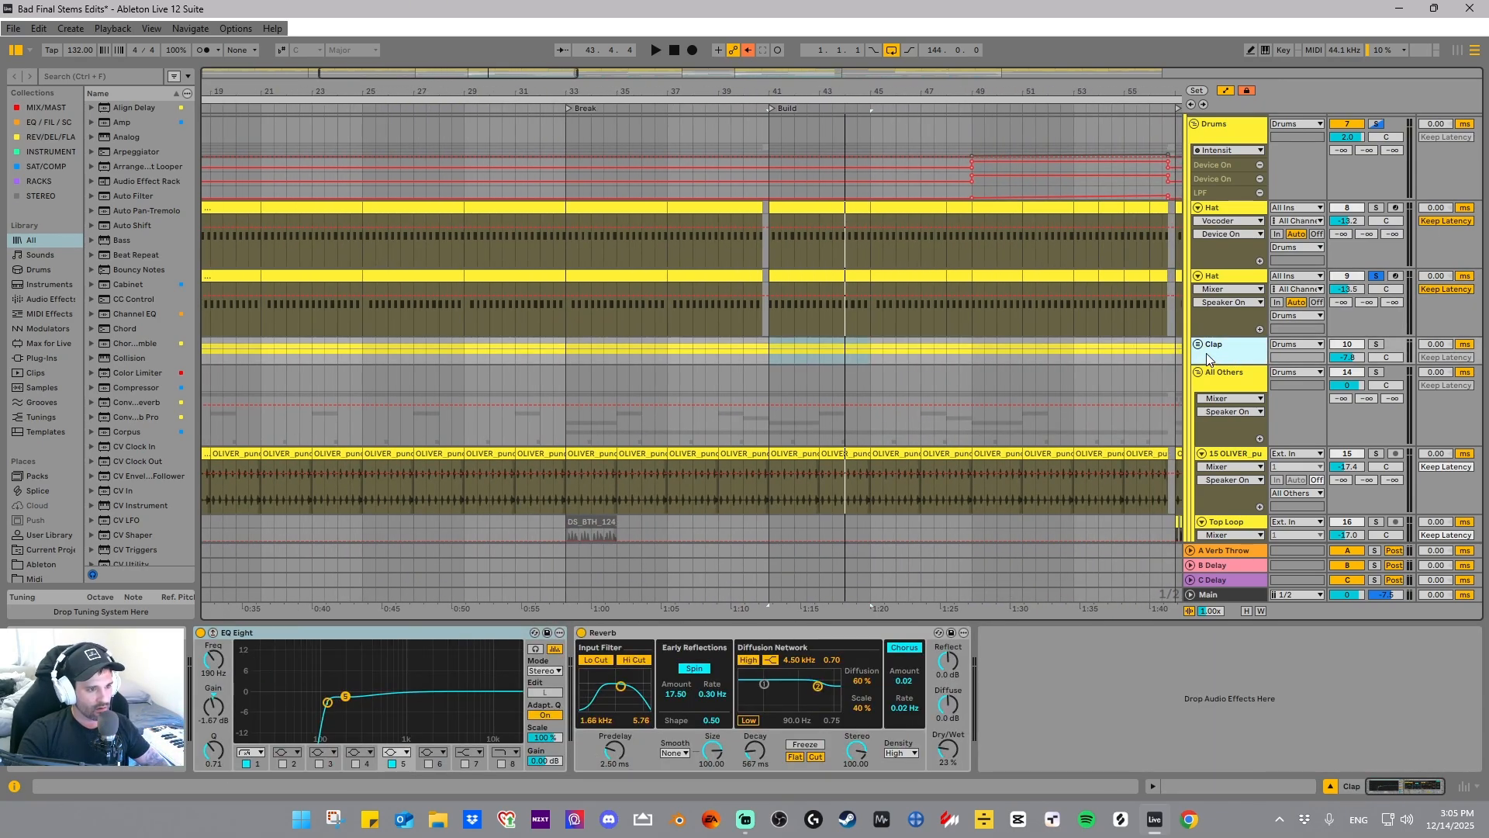
click(1198, 343)
click(1376, 344)
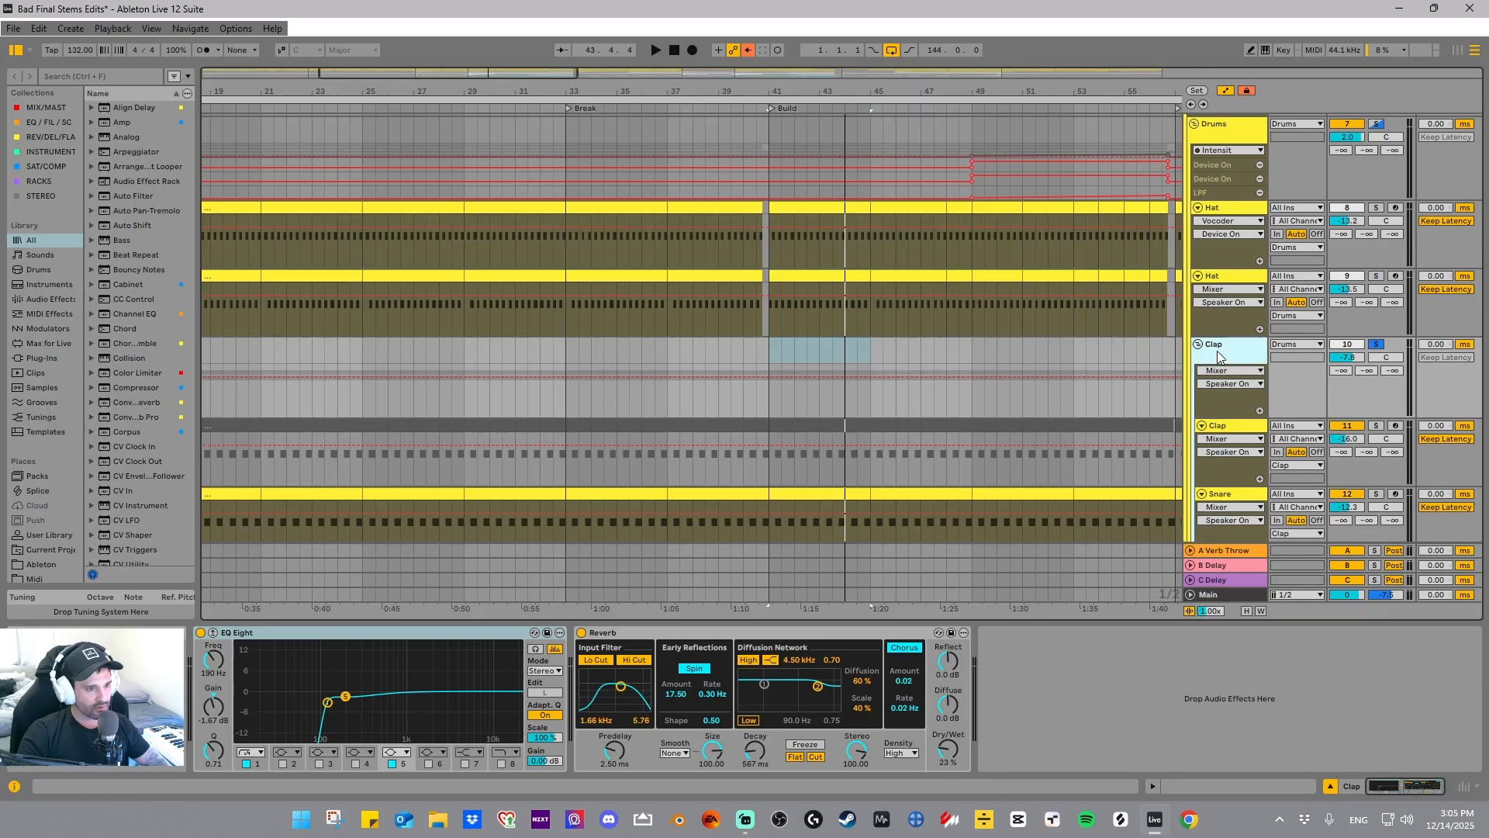
click(1197, 344)
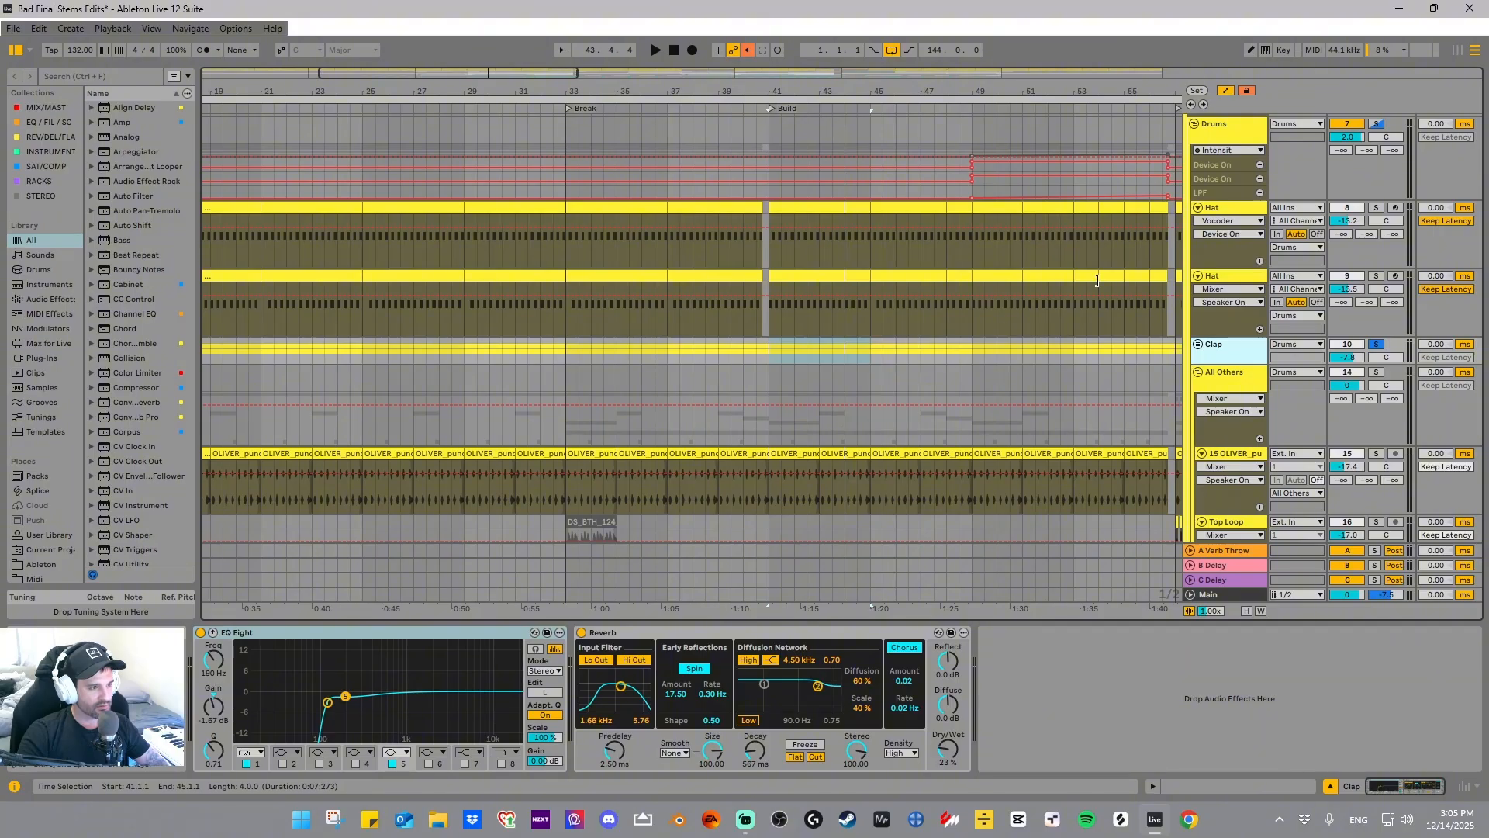
- Show the devices of the OLIVER punchy top drum loop track and look through the other tracks in the All Others group
click(1257, 454)
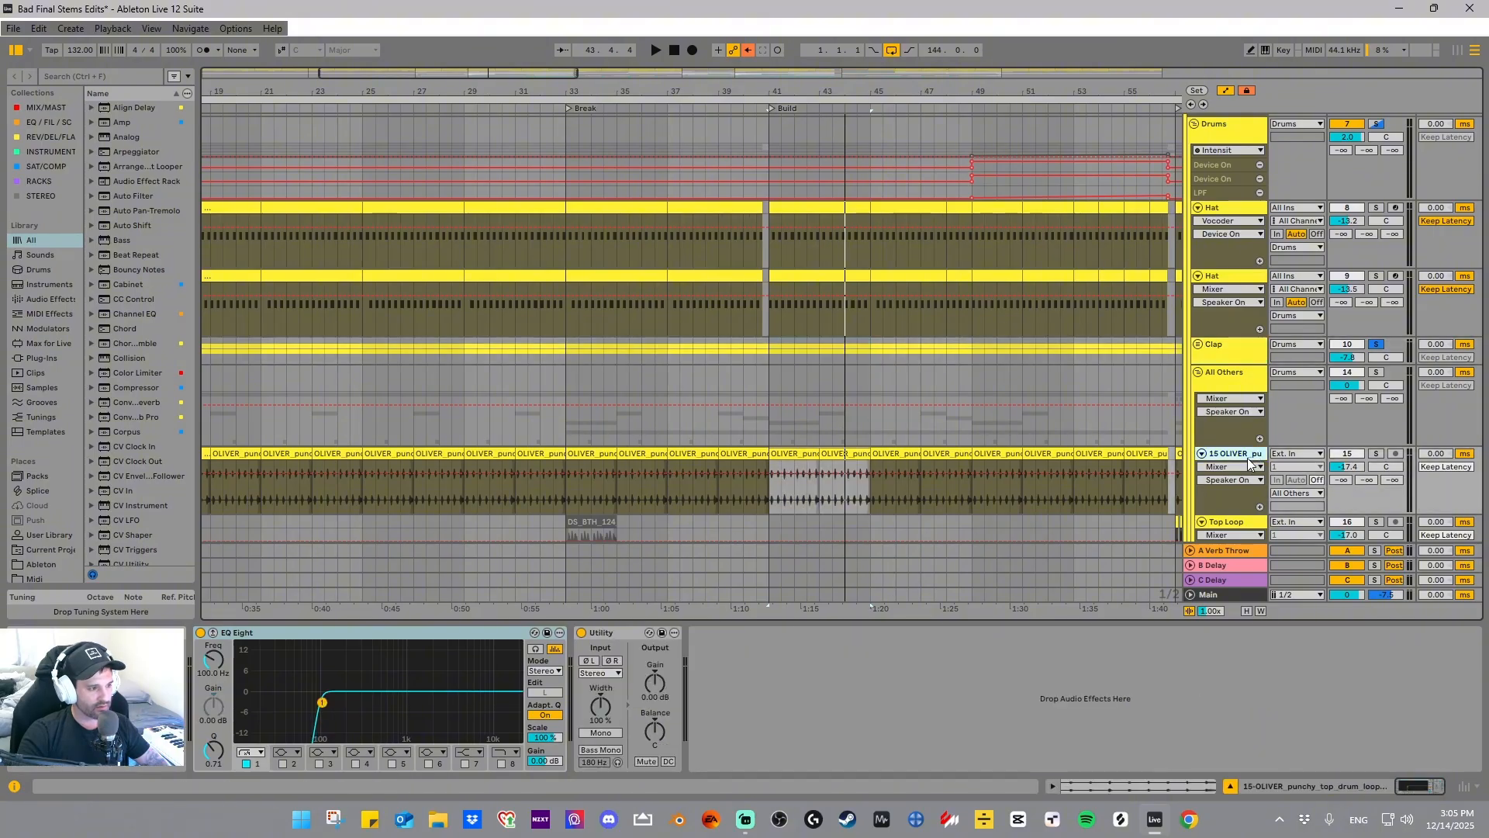
drag(813, 98, 813, 103)
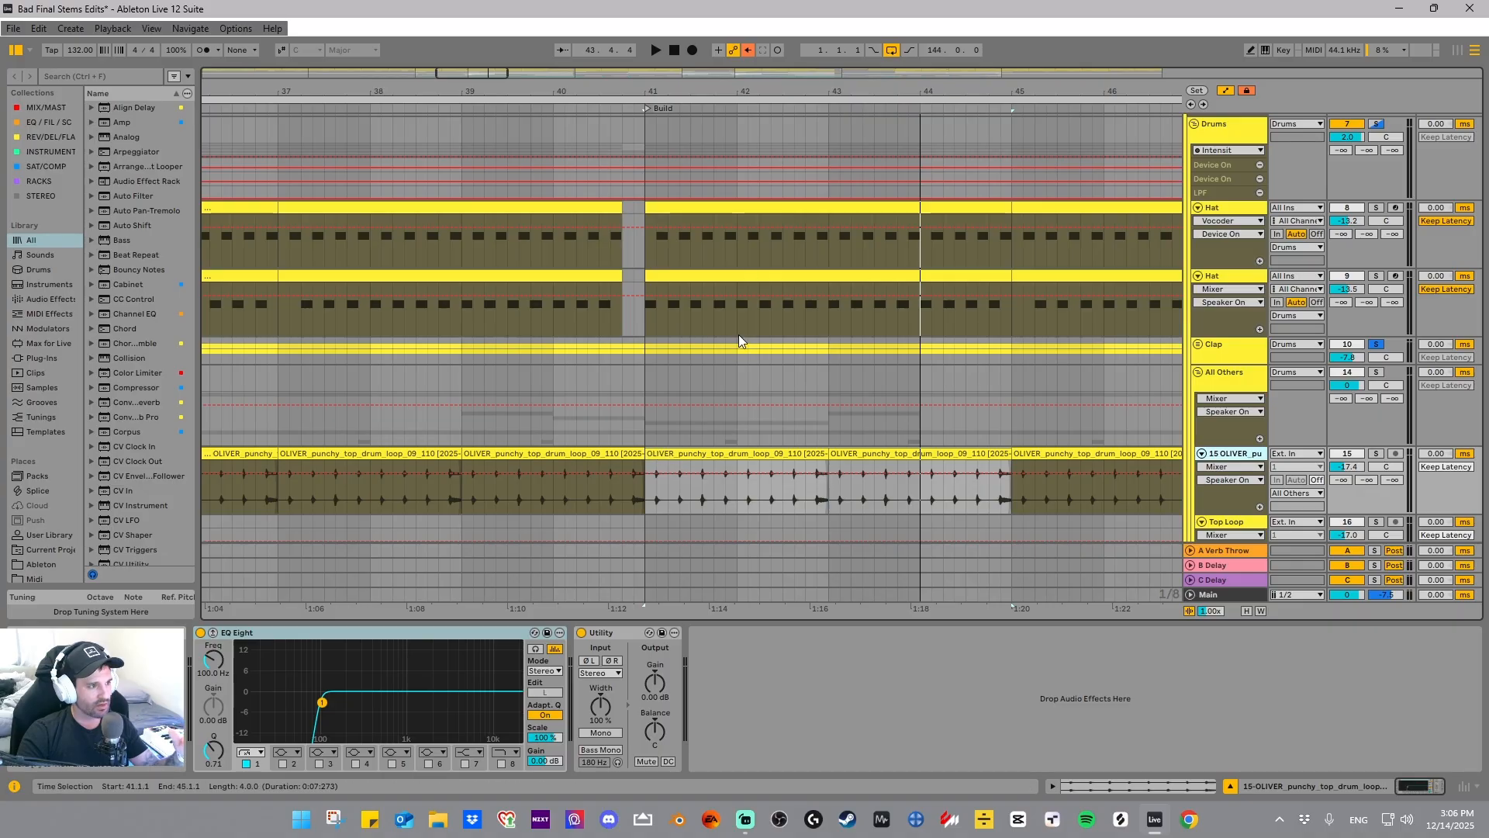
scroll(729, 465, up, 2)
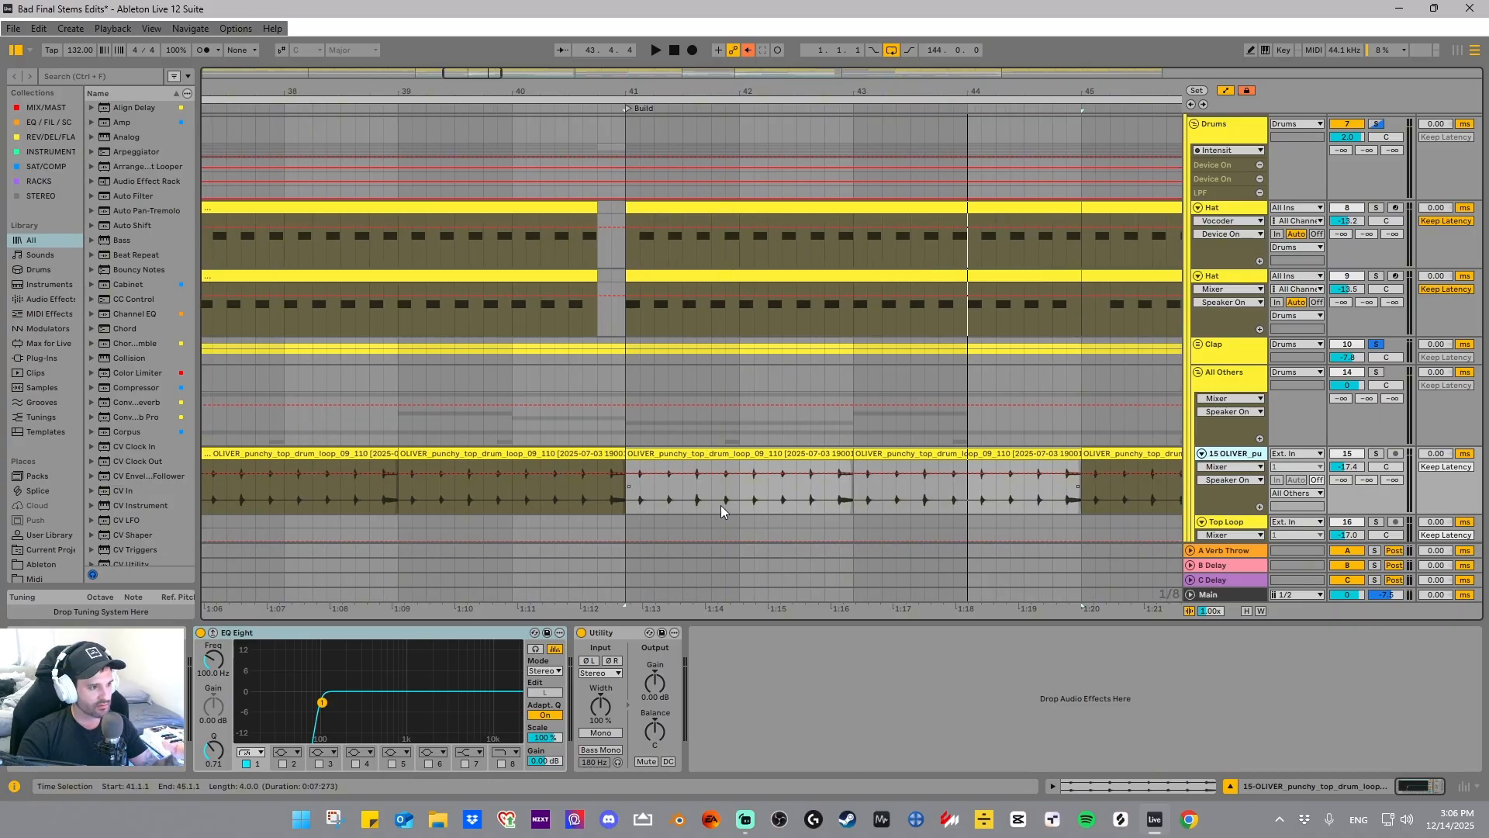
scroll(765, 395, down, 10)
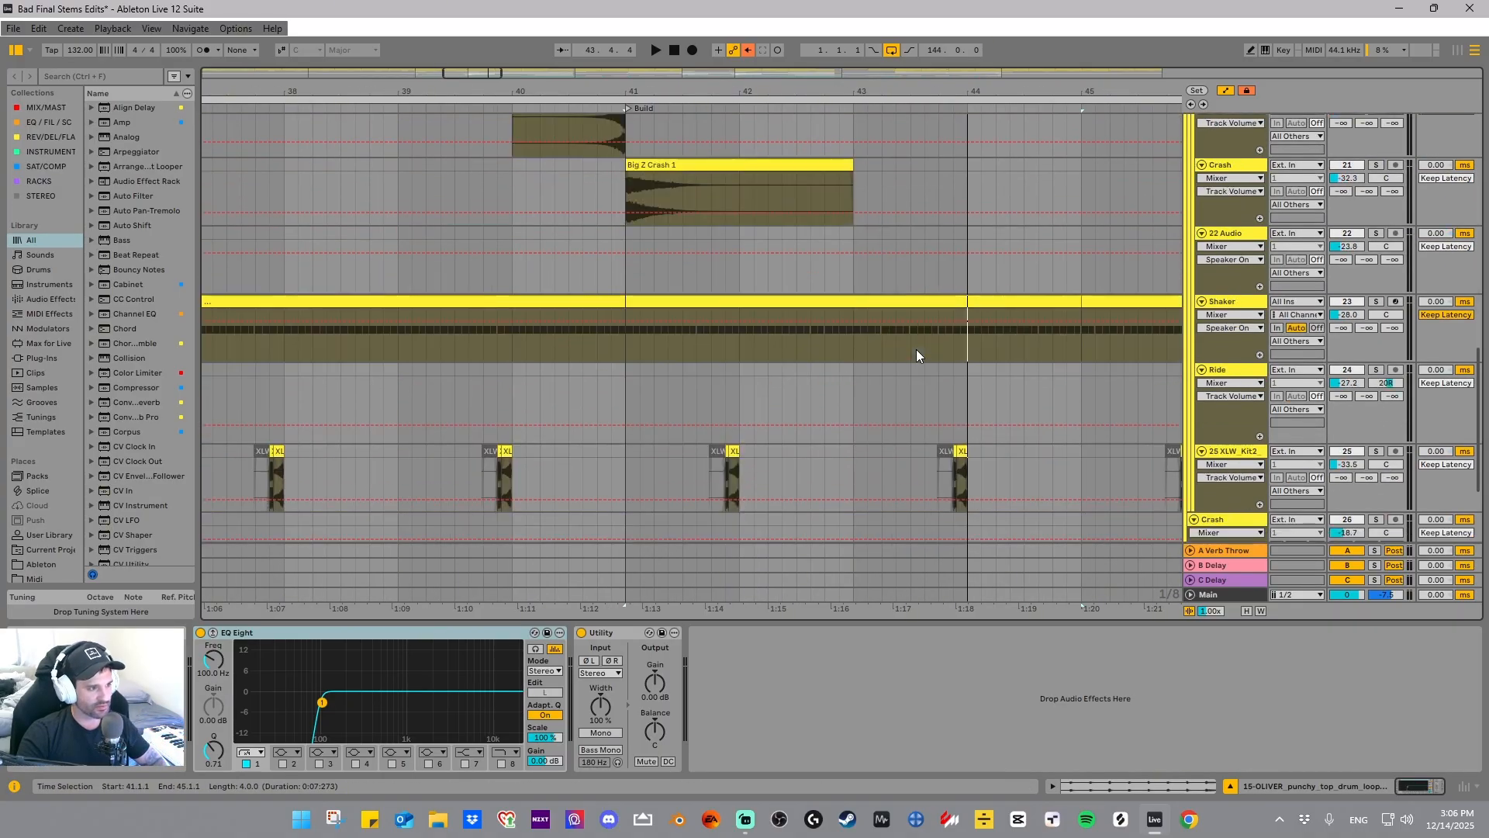
scroll(915, 353, down, 3)
scroll(1086, 333, up, 10)
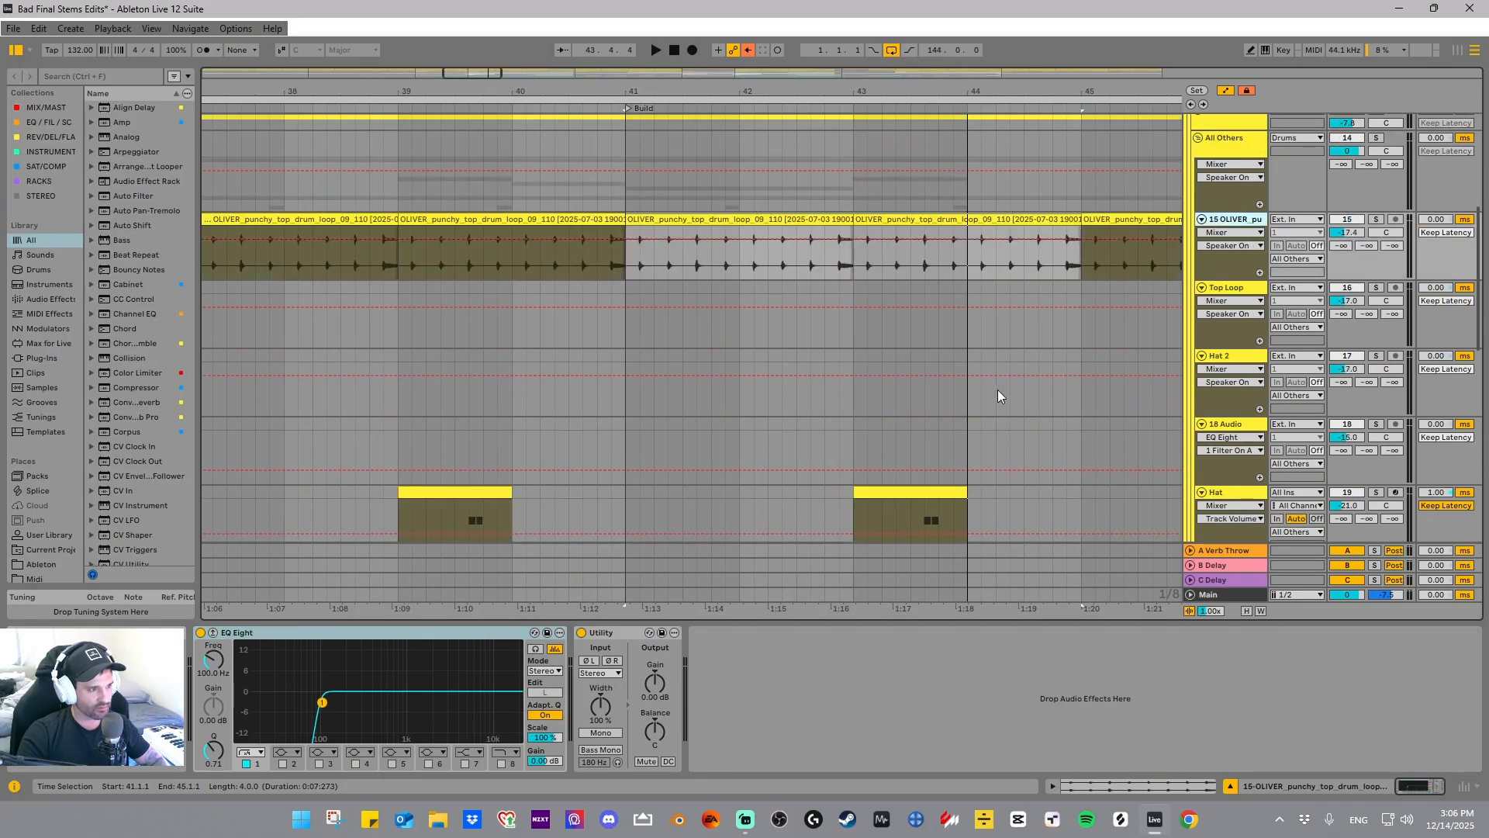
scroll(997, 389, up, 4)
scroll(788, 235, down, 3)
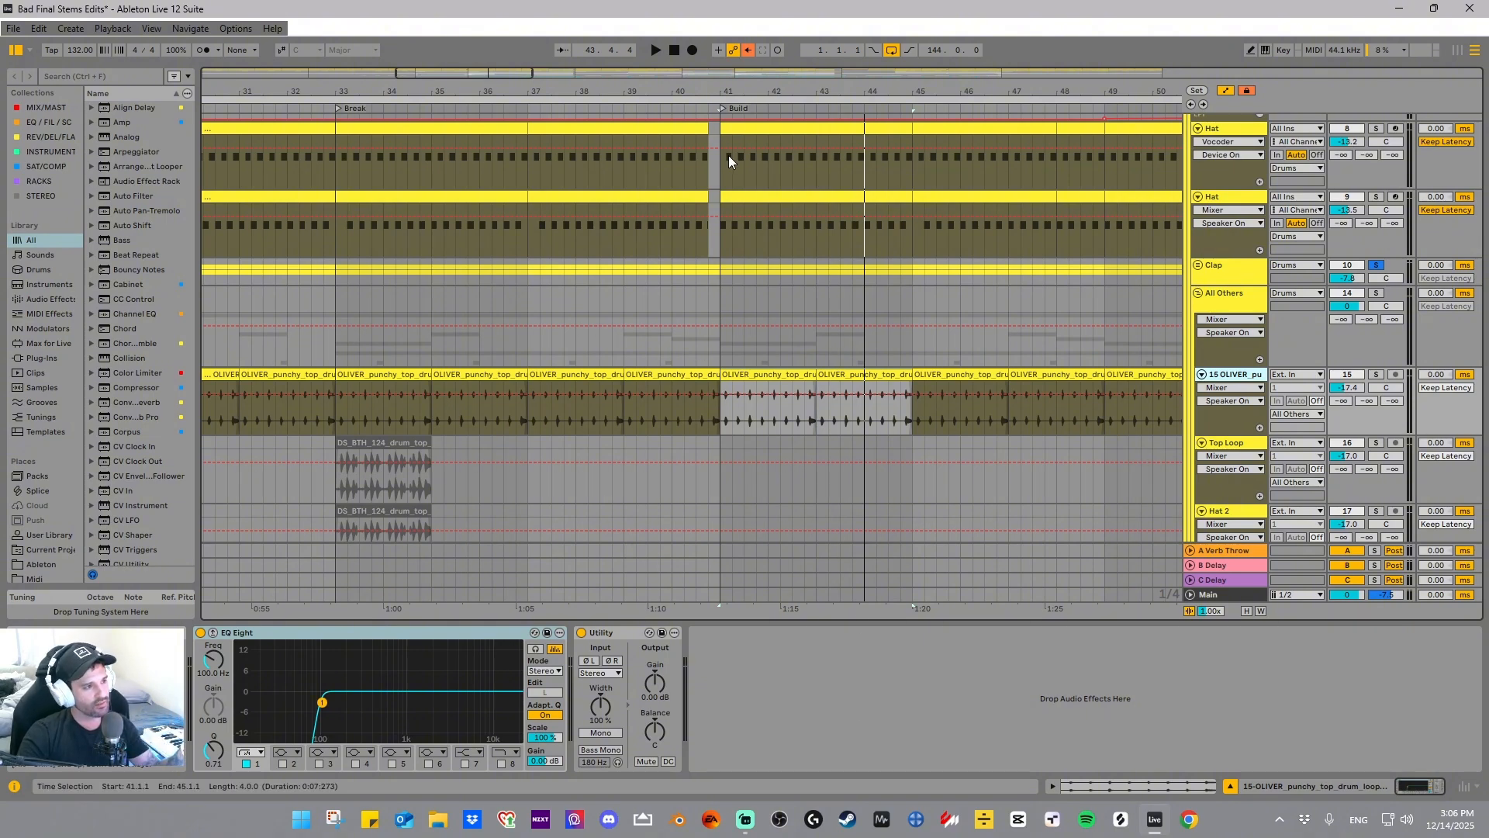
- Solo the OLIVER top drum loop track and play its clip at the start of the build at bar 41
drag(740, 91, 740, 186)
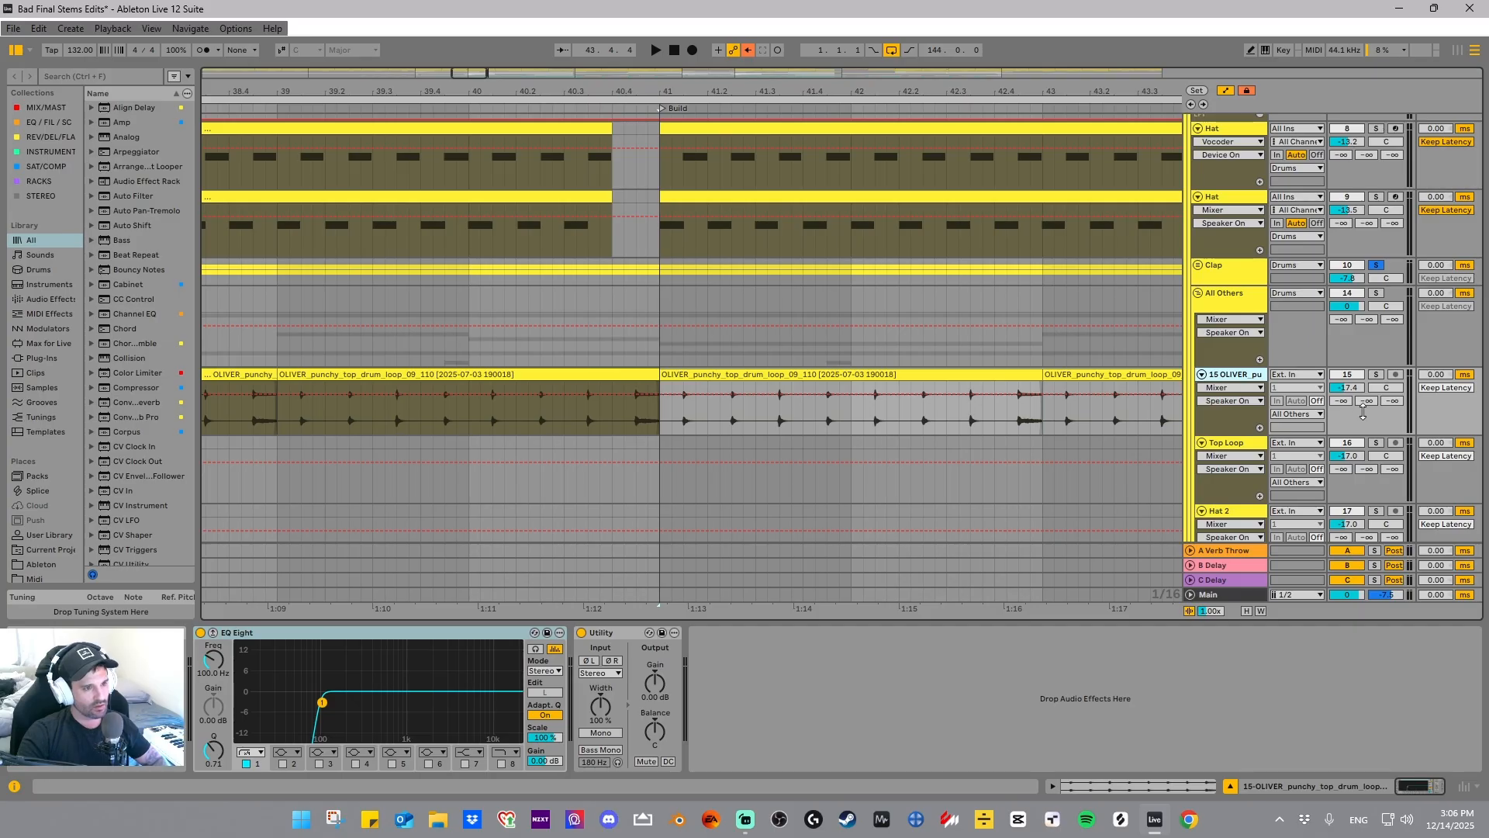
click(1376, 375)
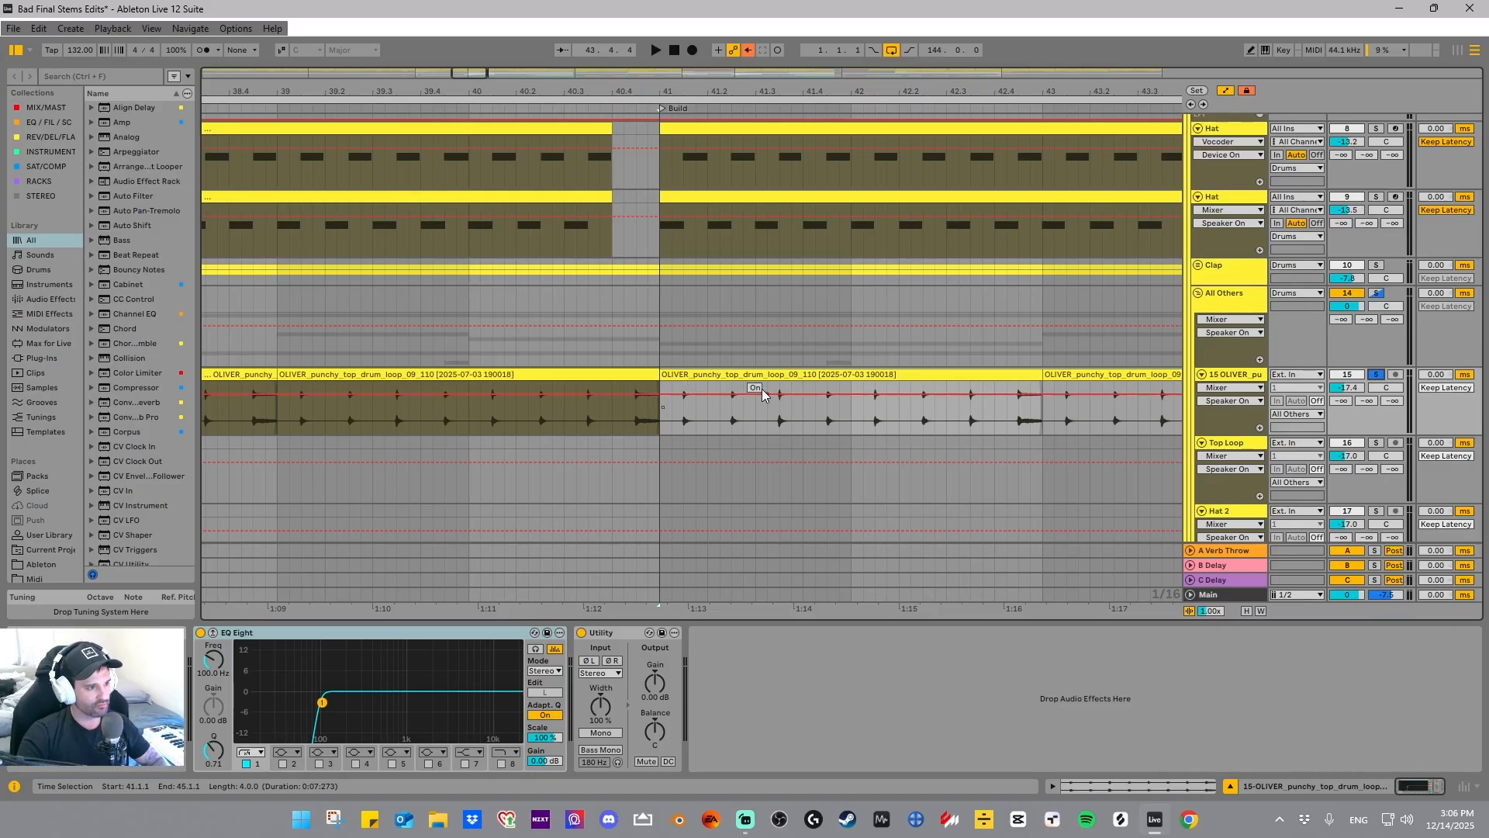
click(737, 375)
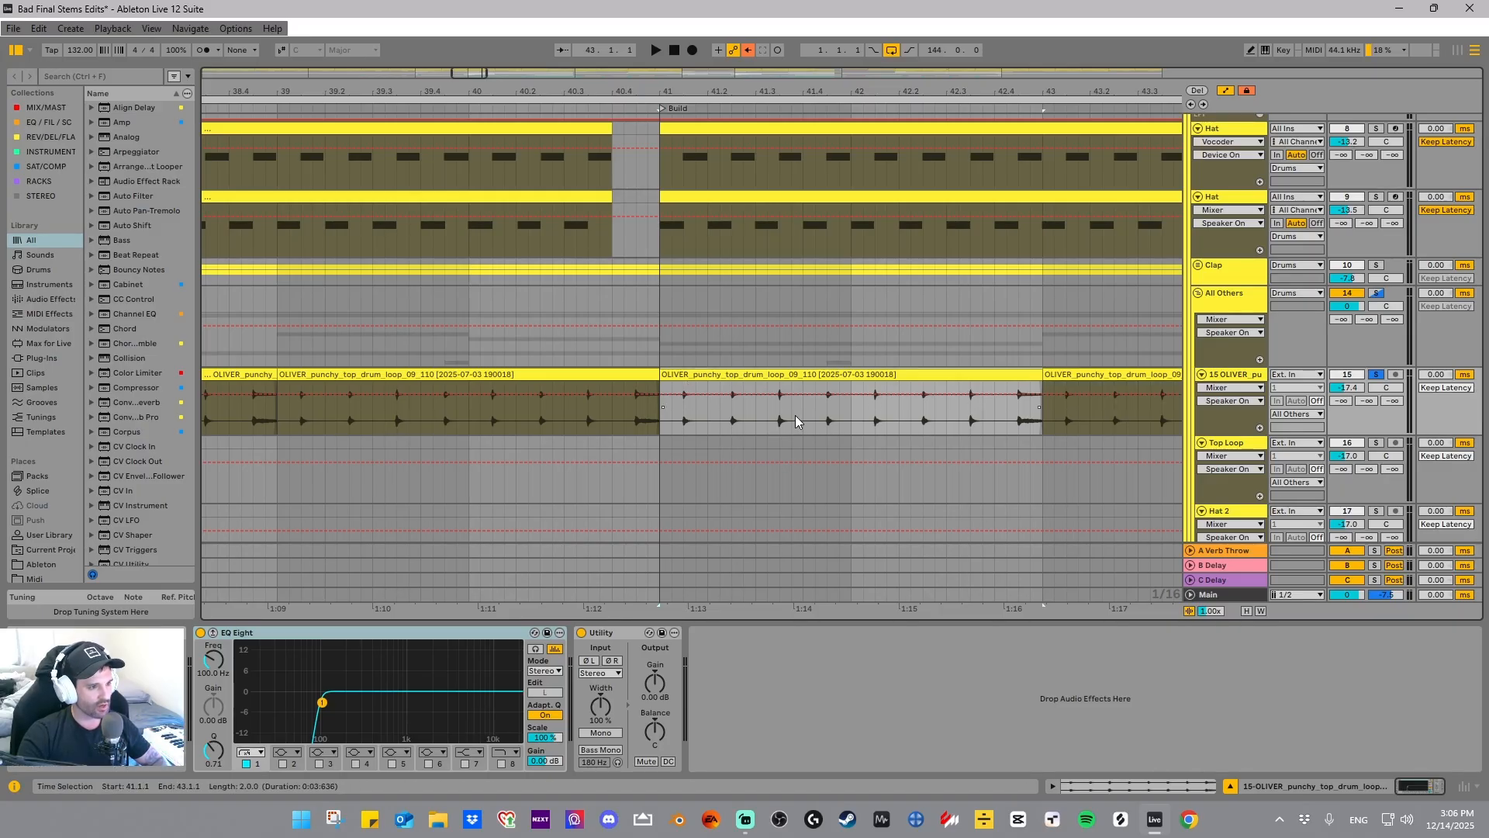
key(space)
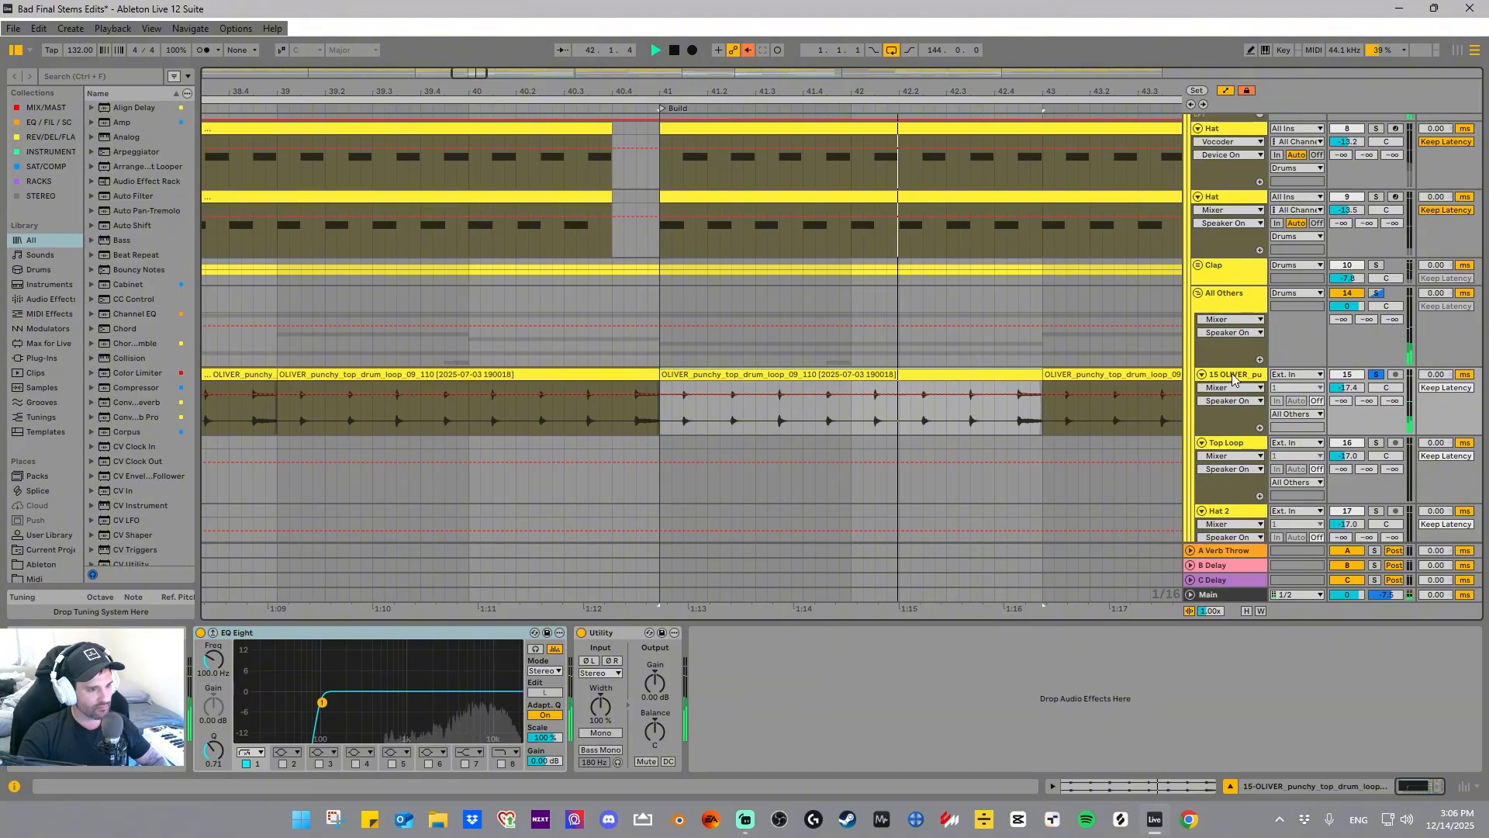
key(space)
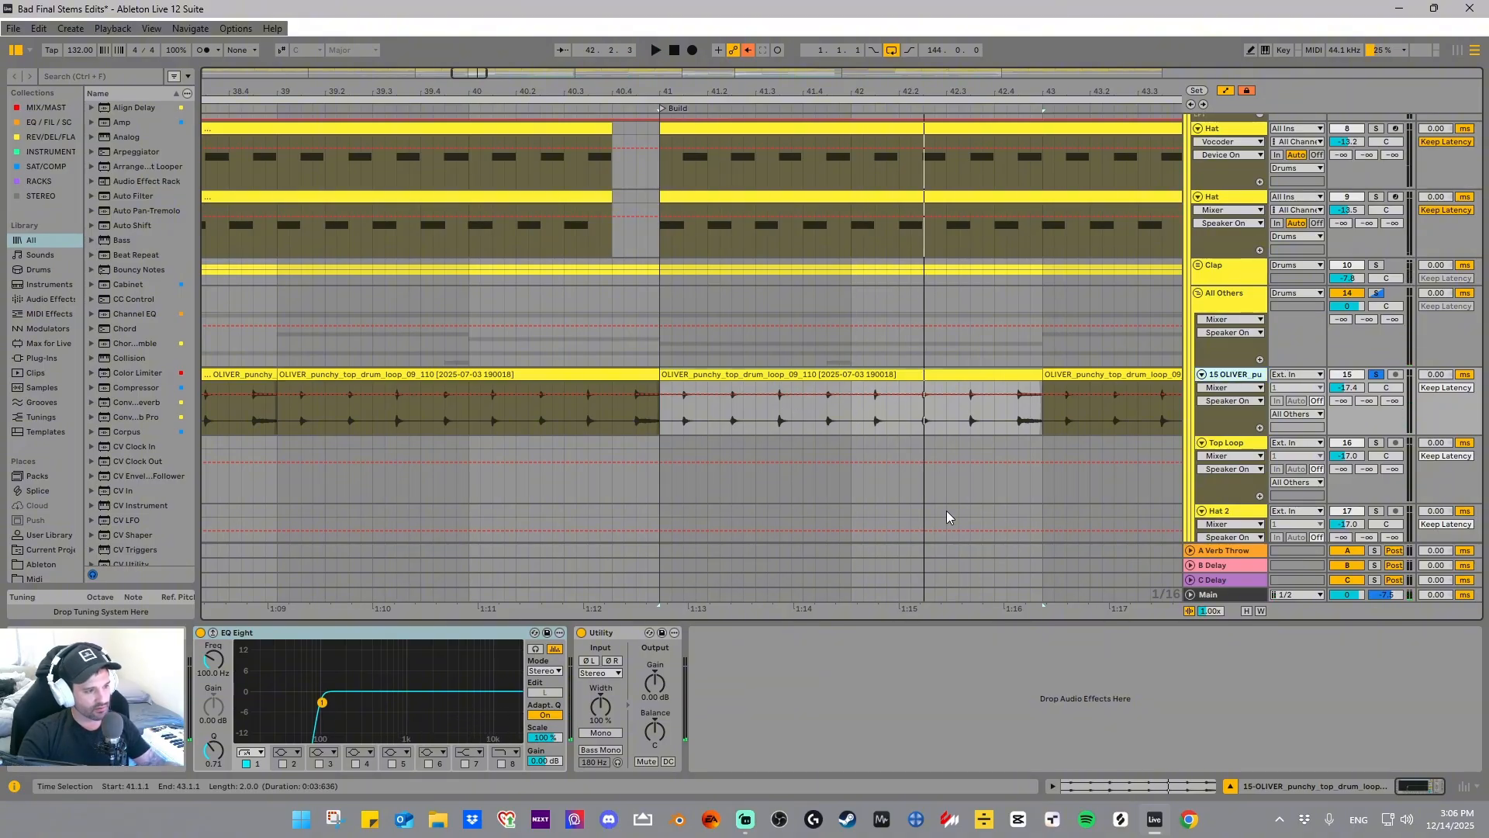
- Play the first Hat track soloed with and without the OLIVER drum loop, then clear the solos and stop playback
click(1377, 129)
key(space)
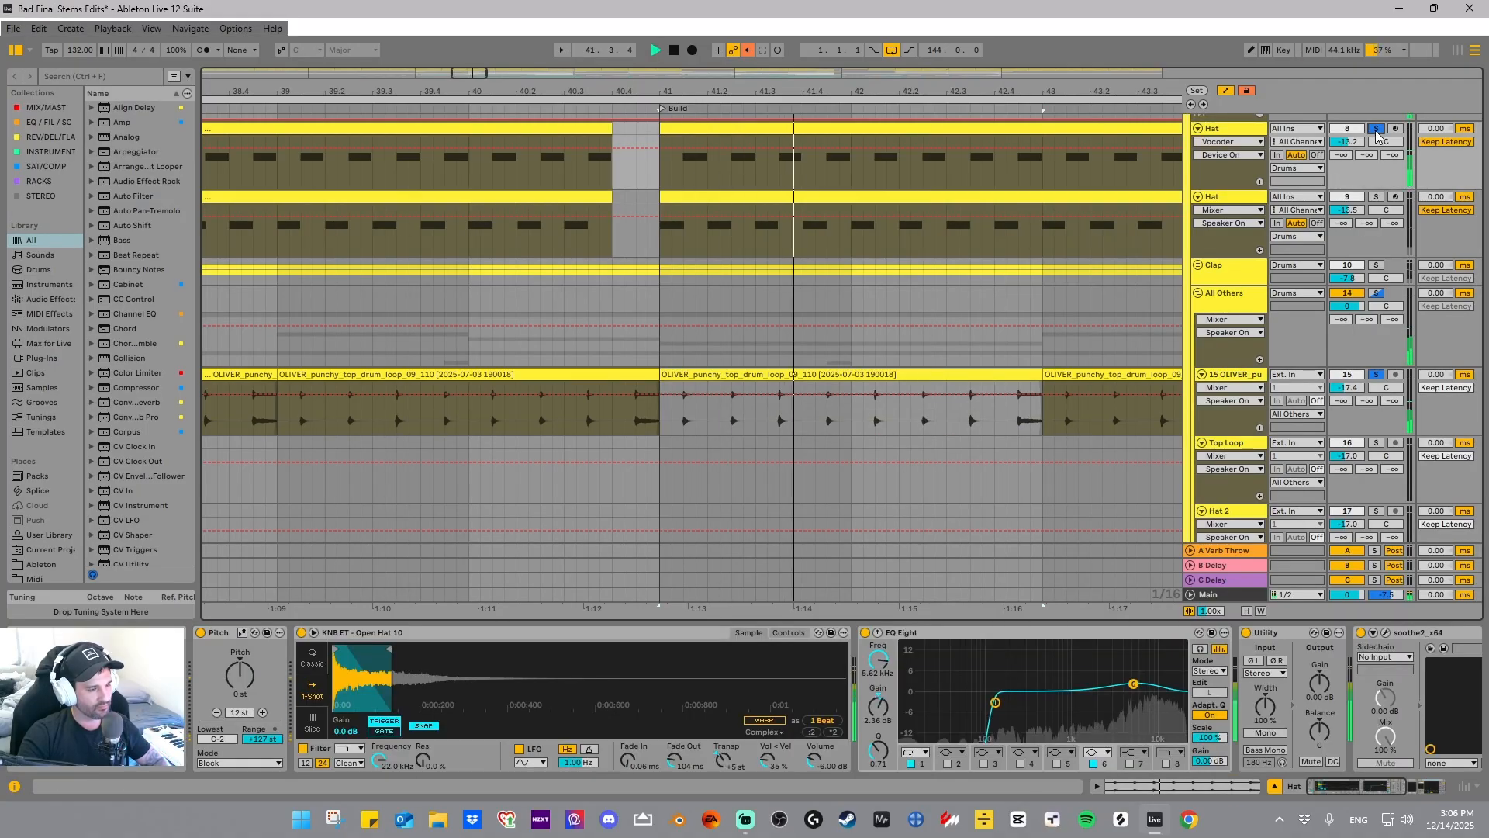
click(1377, 374)
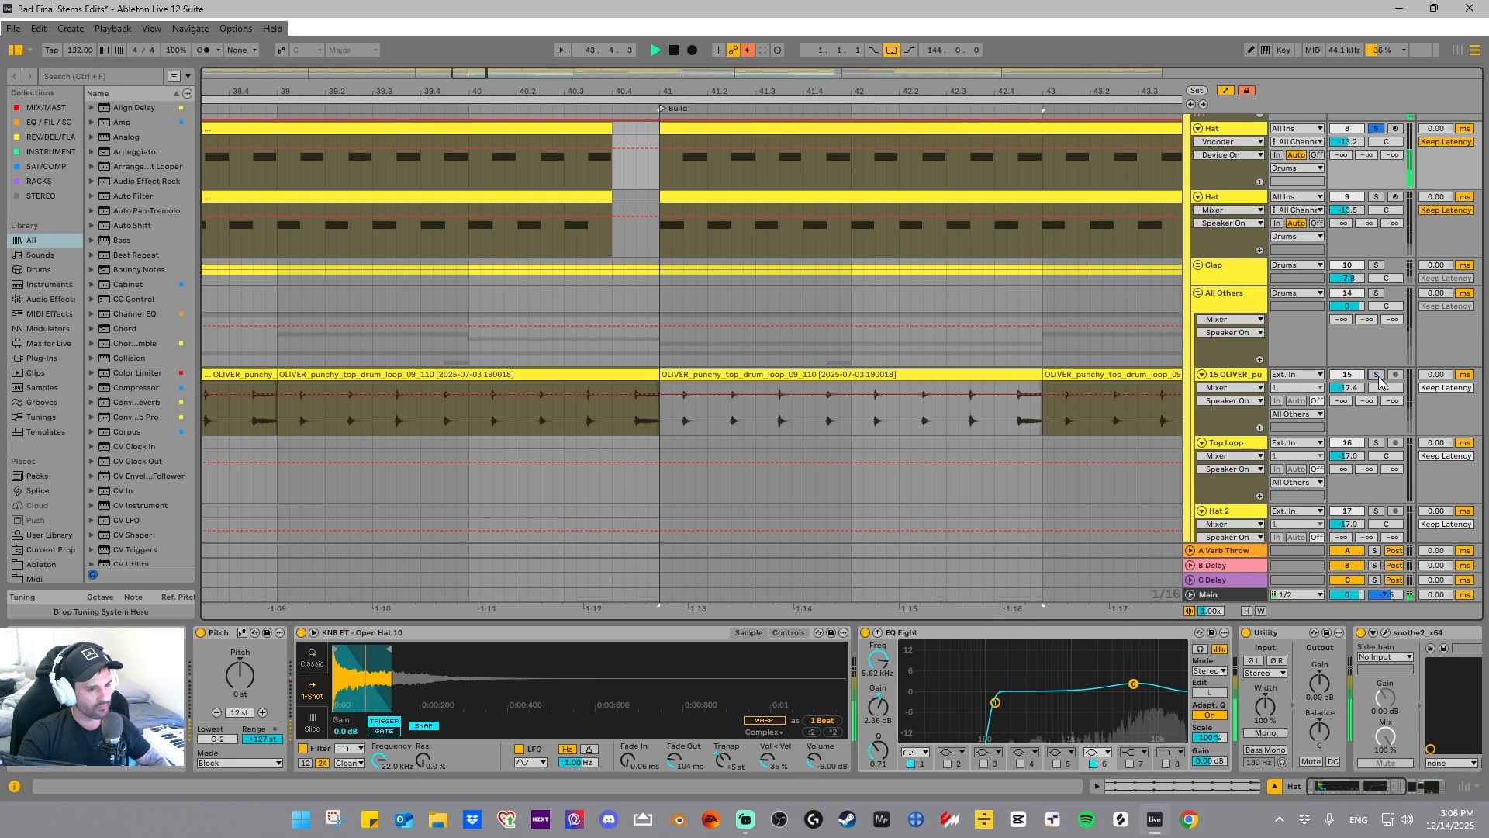
click(1377, 375)
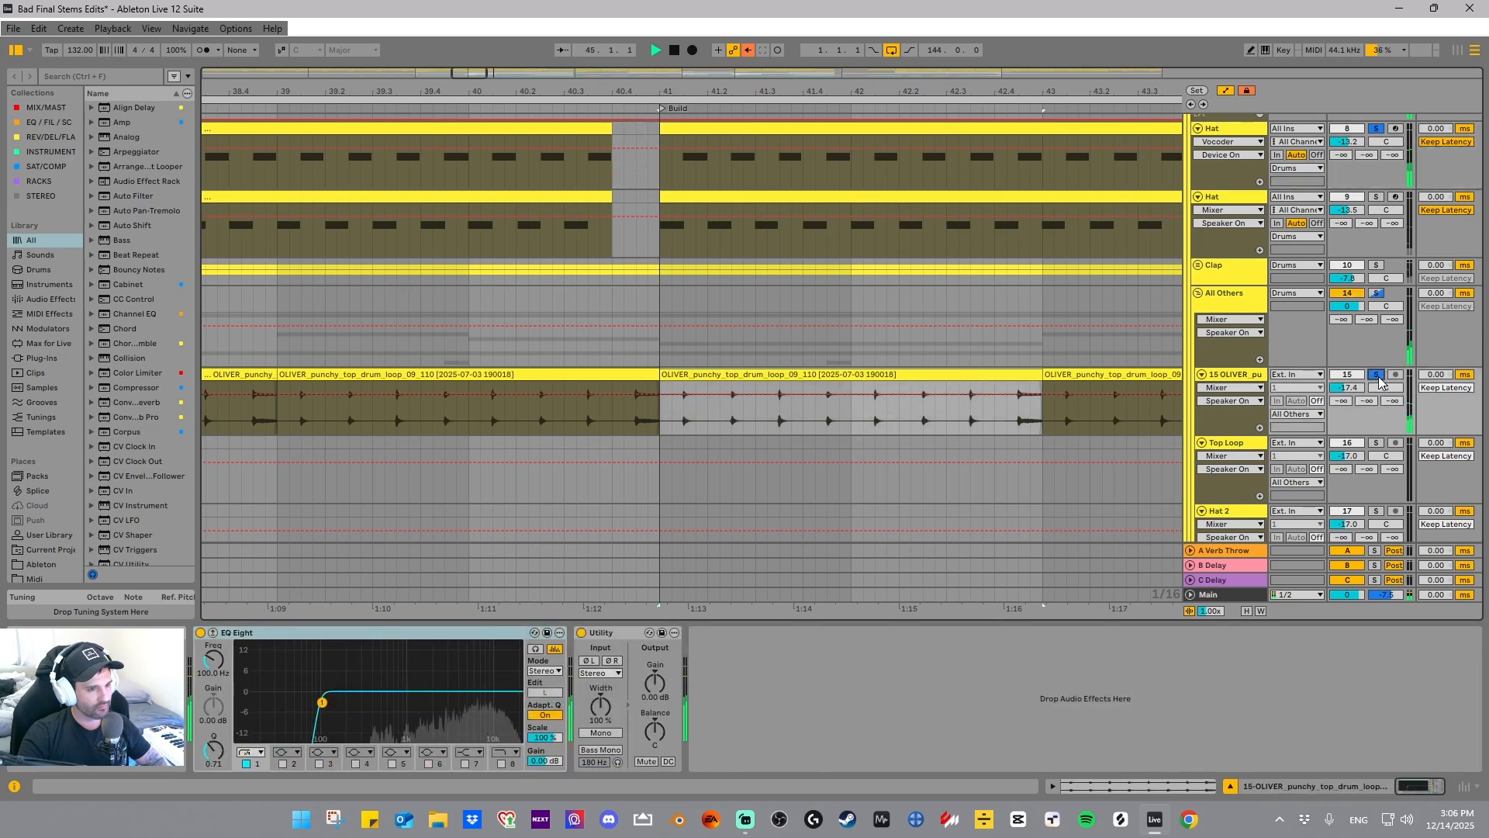
click(1377, 375)
click(927, 417)
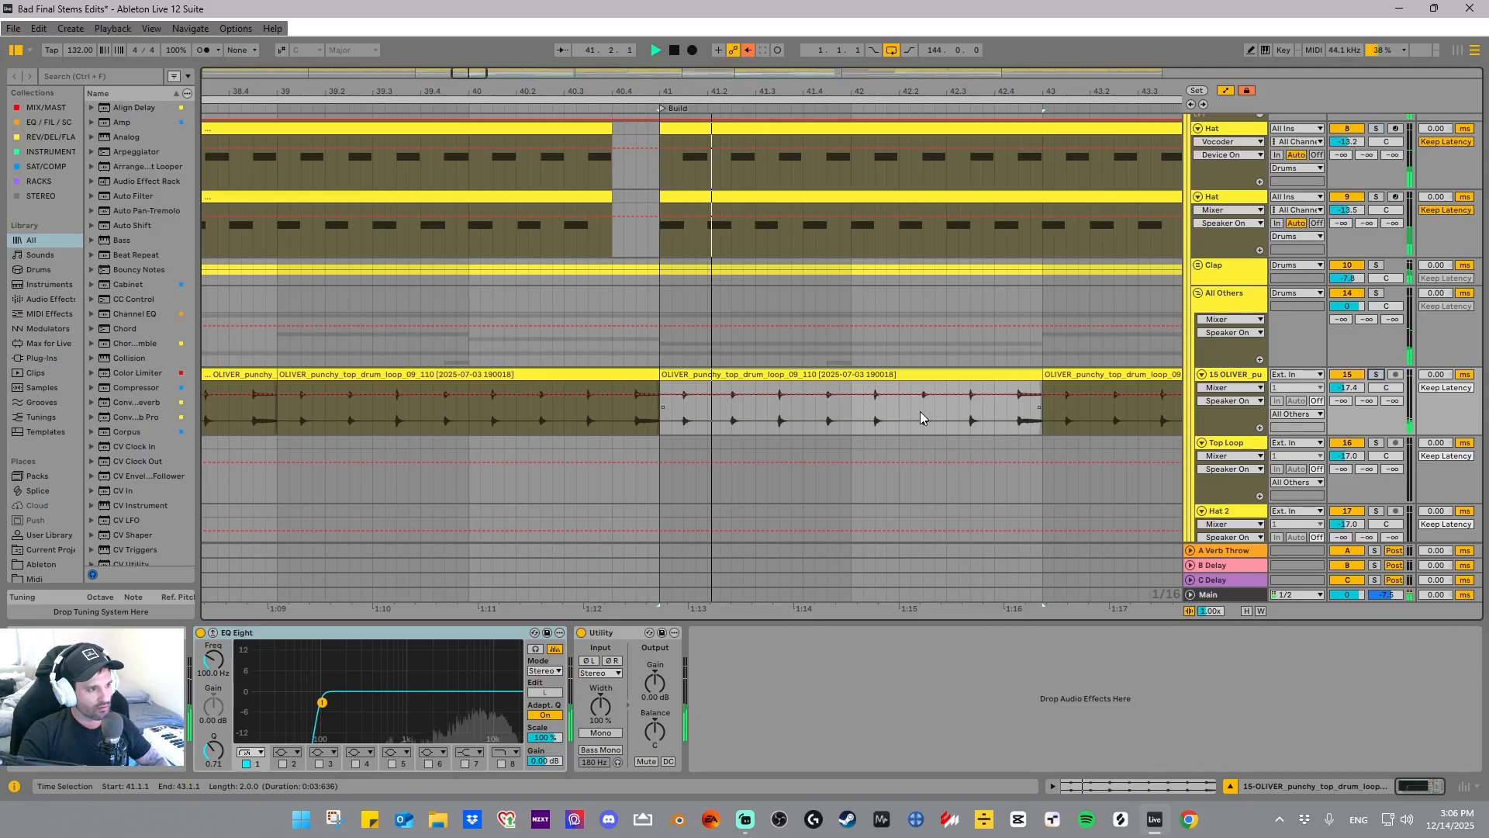
key(space)
- Fold the All Others group, unfold the Clap group, and examine the group's EQ Eight and Reverb
click(653, 305)
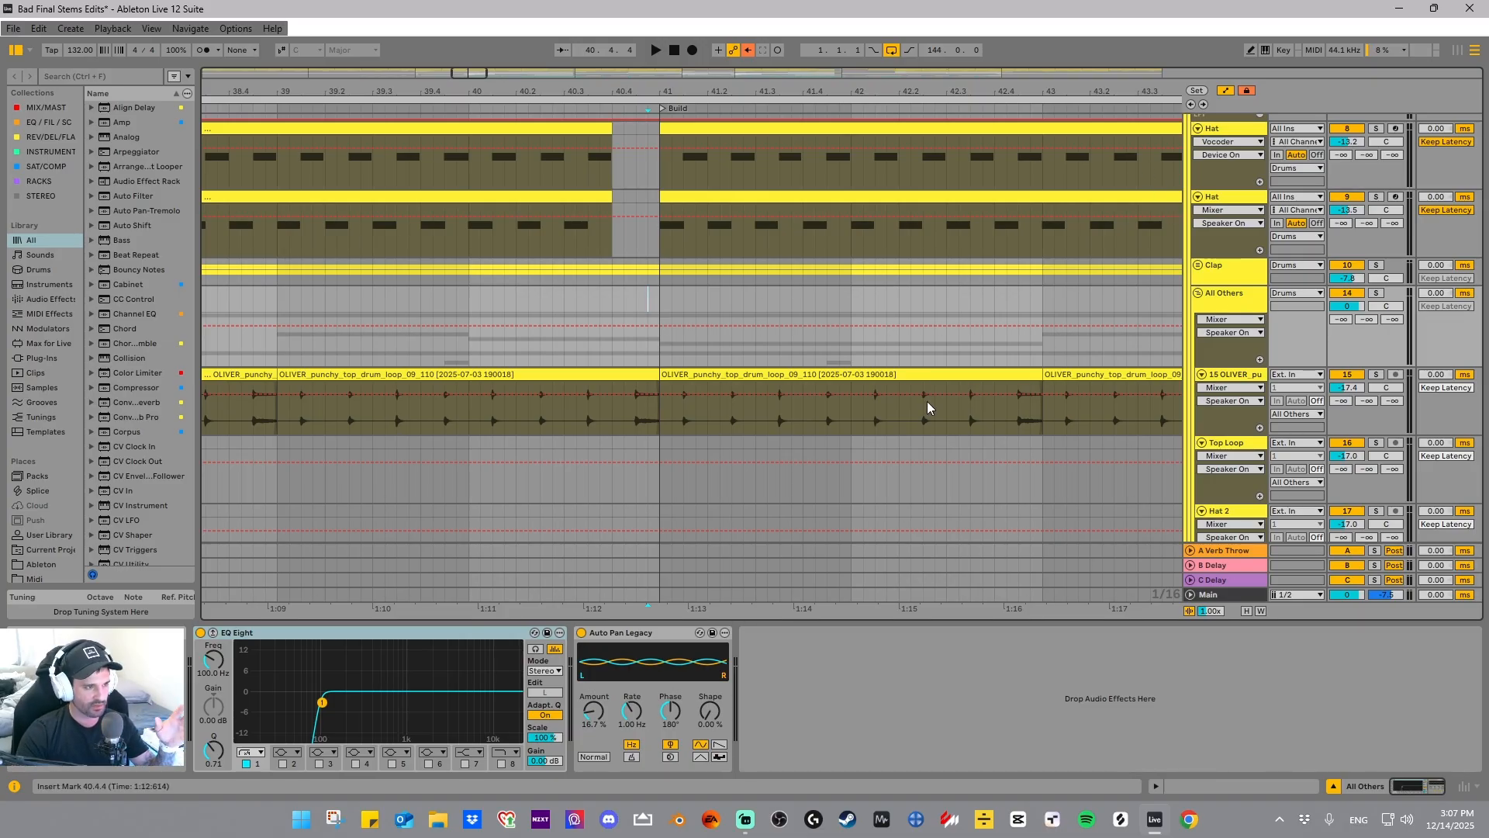
click(1198, 293)
click(1197, 265)
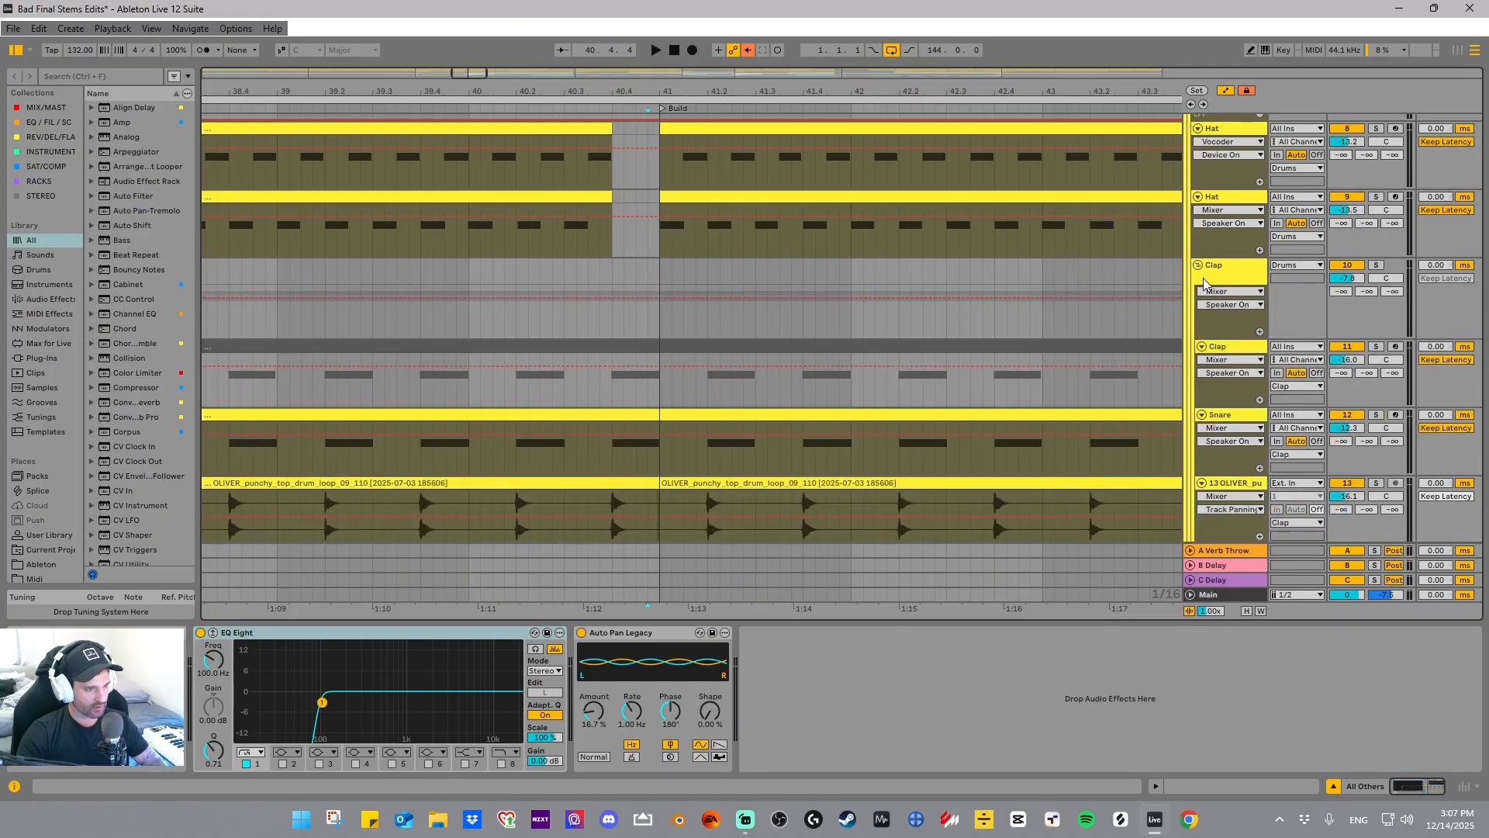
click(1204, 284)
scroll(853, 554, down, 2)
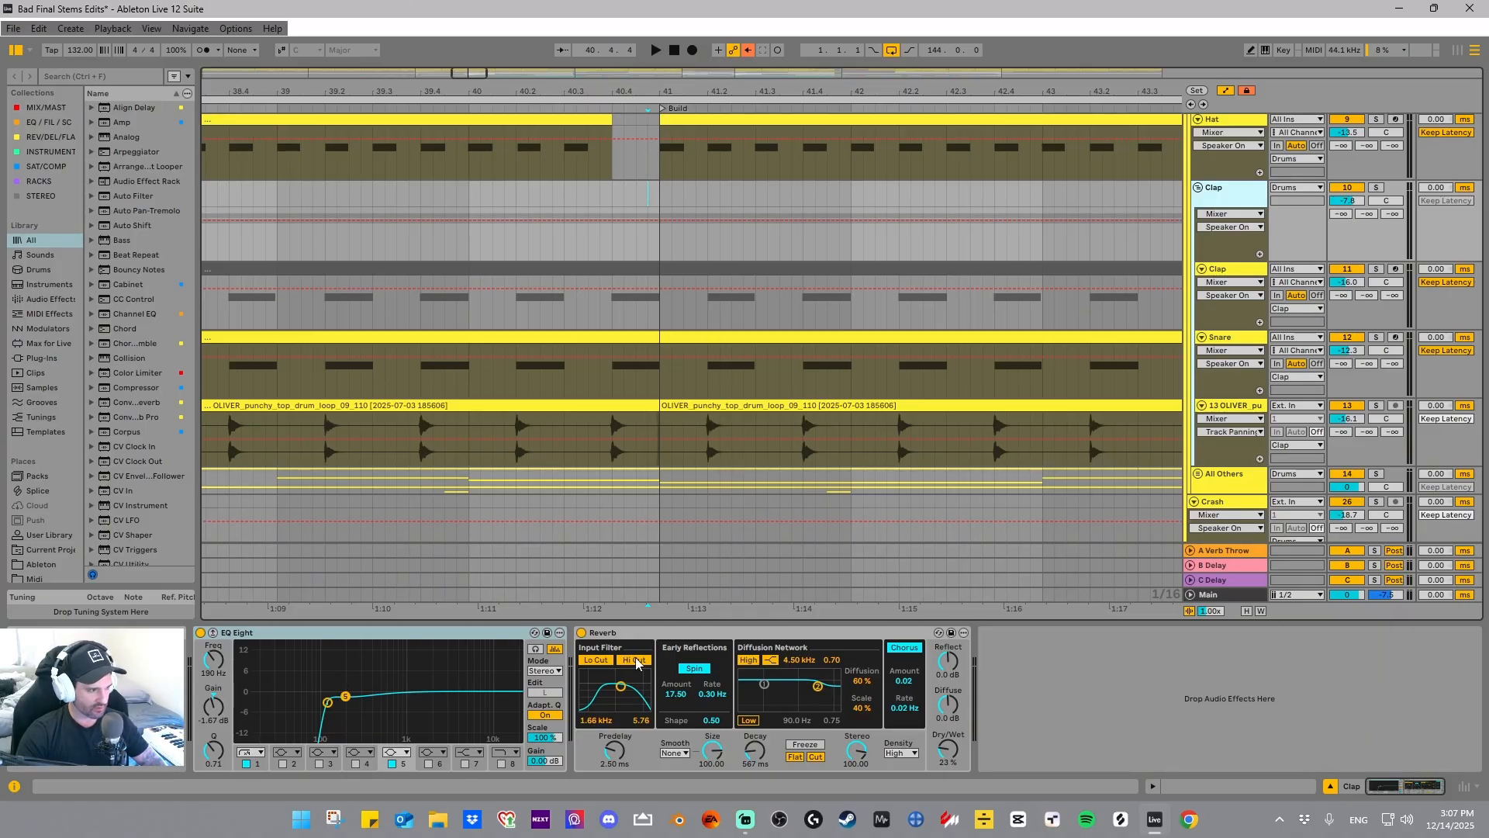
click(623, 635)
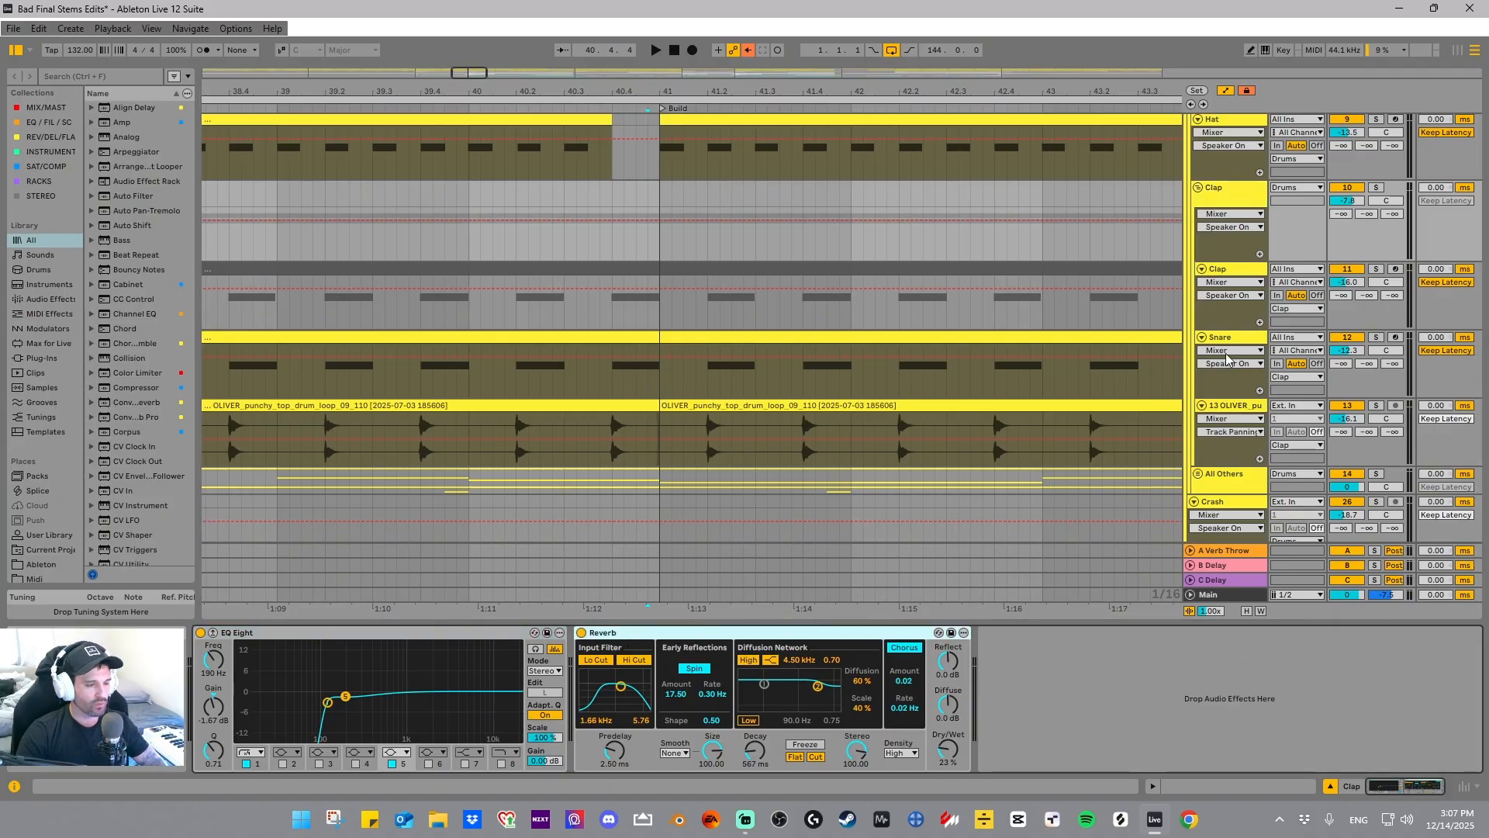
click(1242, 205)
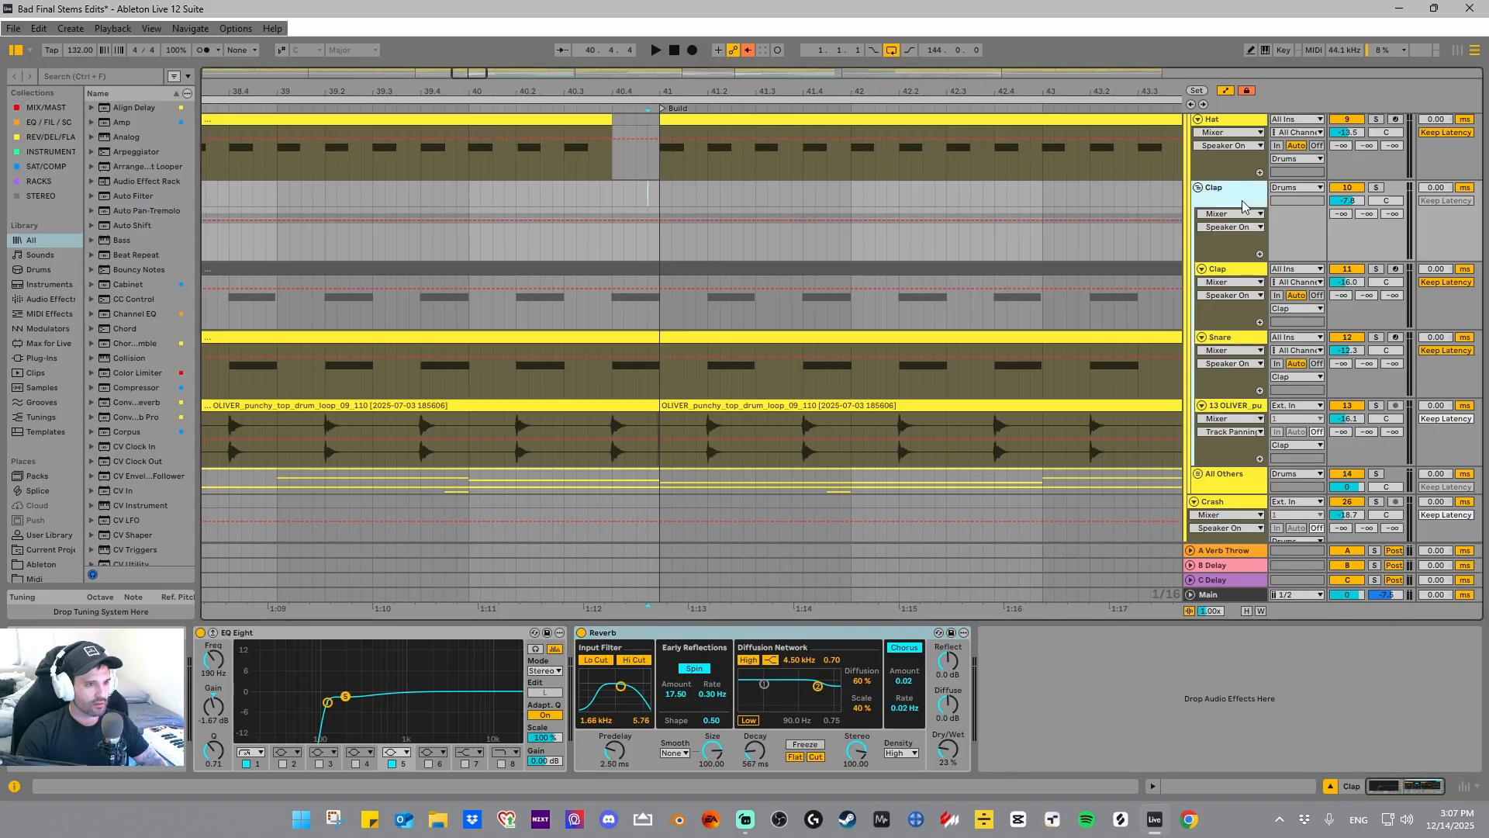
- Show the Clap track's device chain, solo that track, and play its single clip just before the drop at bar 97
click(1223, 277)
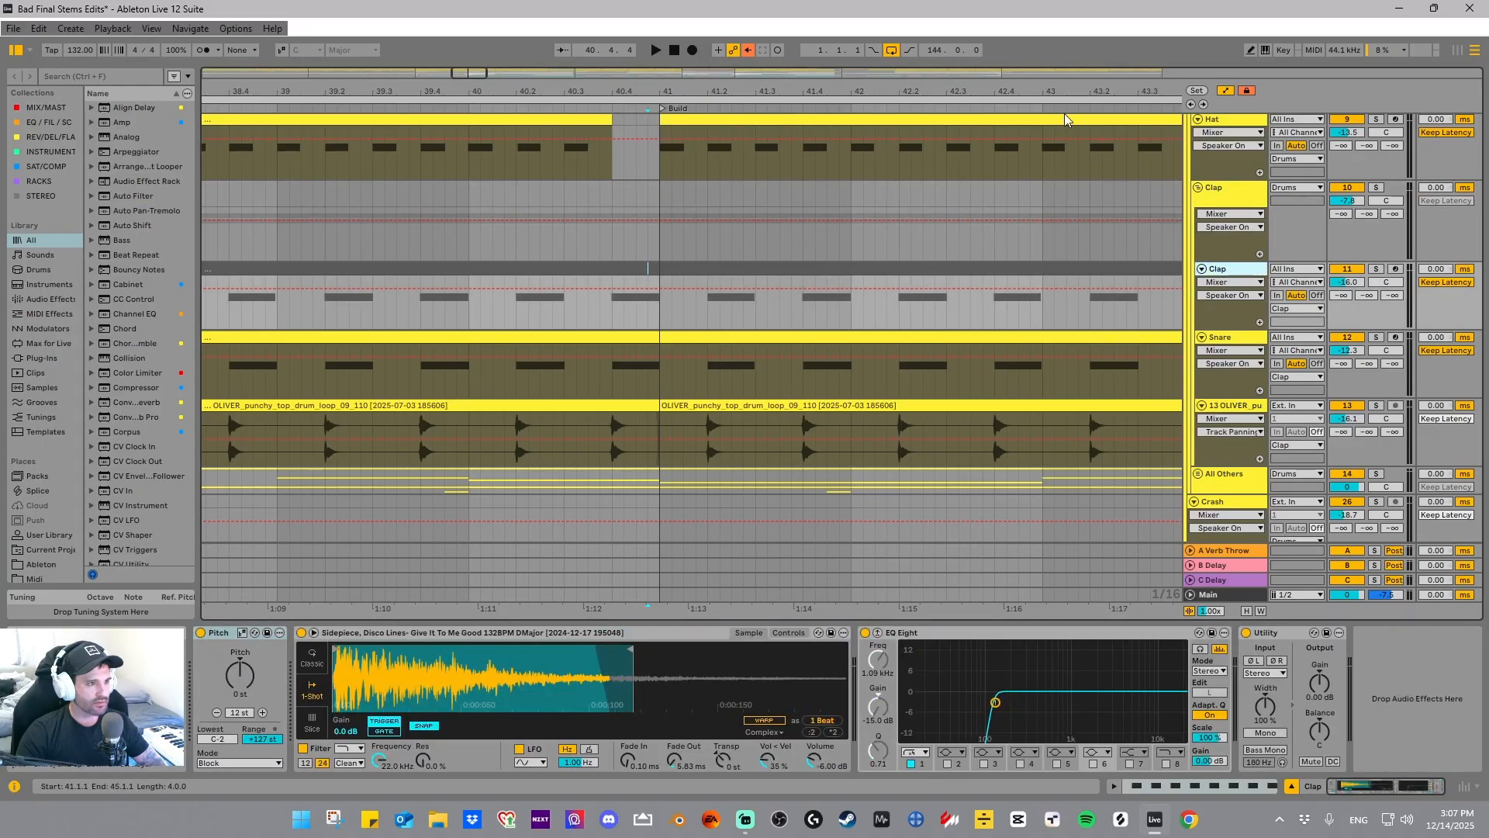
mouse_move(674, 92)
mouse_down()
mouse_move(663, 39)
mouse_move(556, 24)
mouse_move(604, 31)
mouse_move(526, 89)
mouse_move(570, 310)
mouse_up()
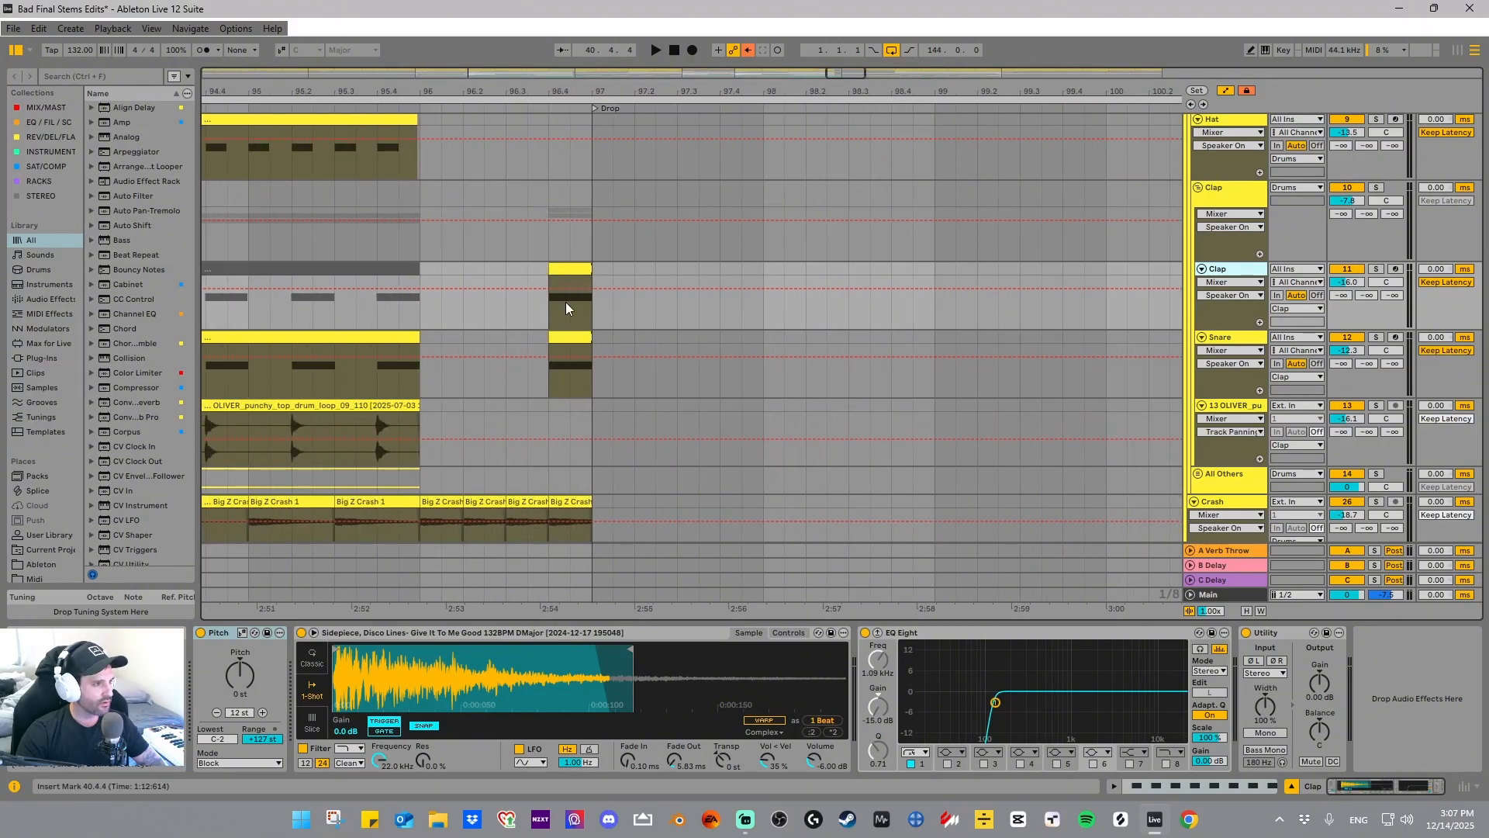
click(553, 271)
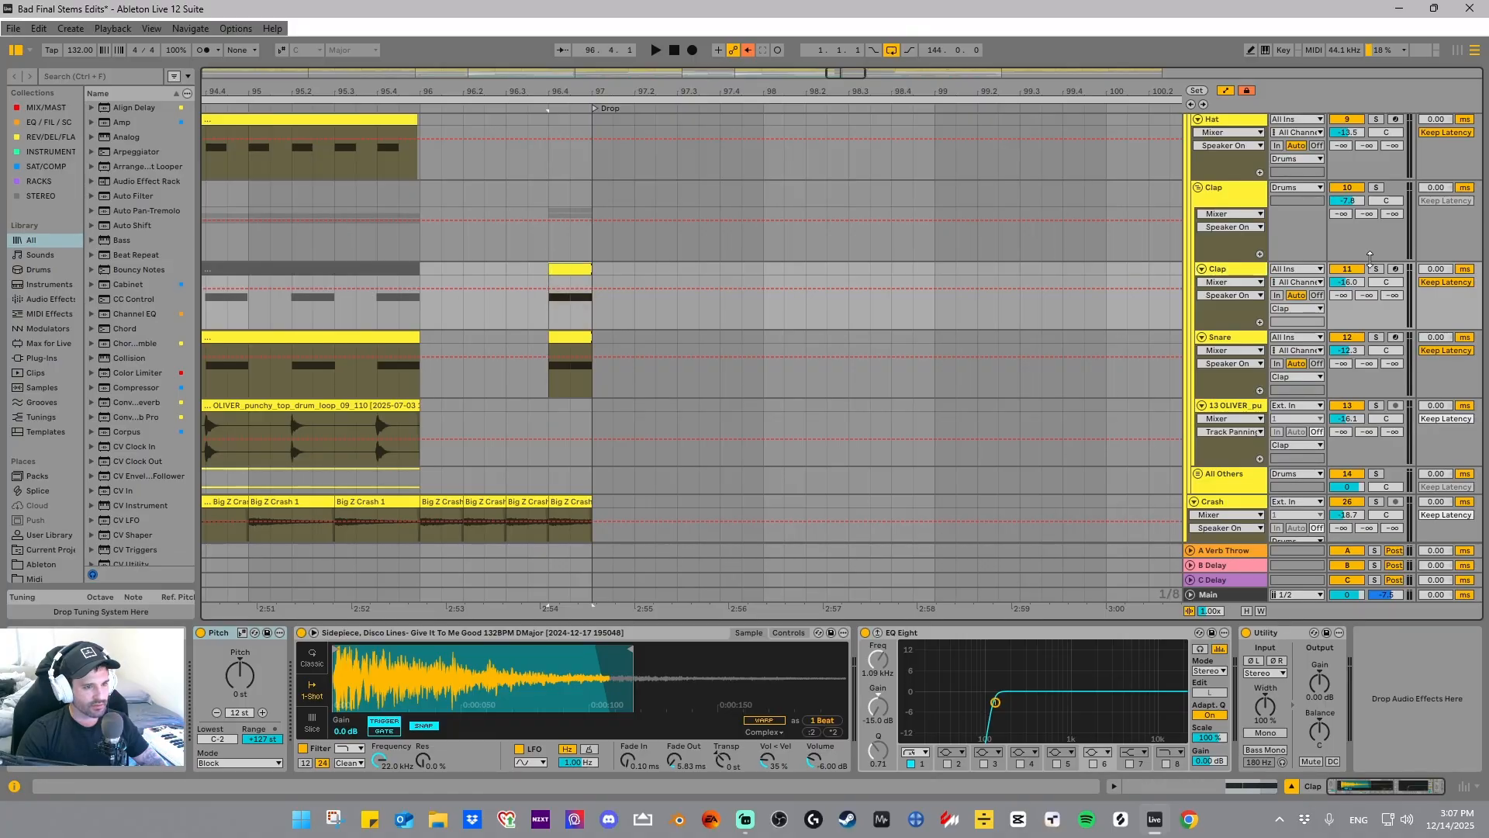
click(1375, 269)
key(space)
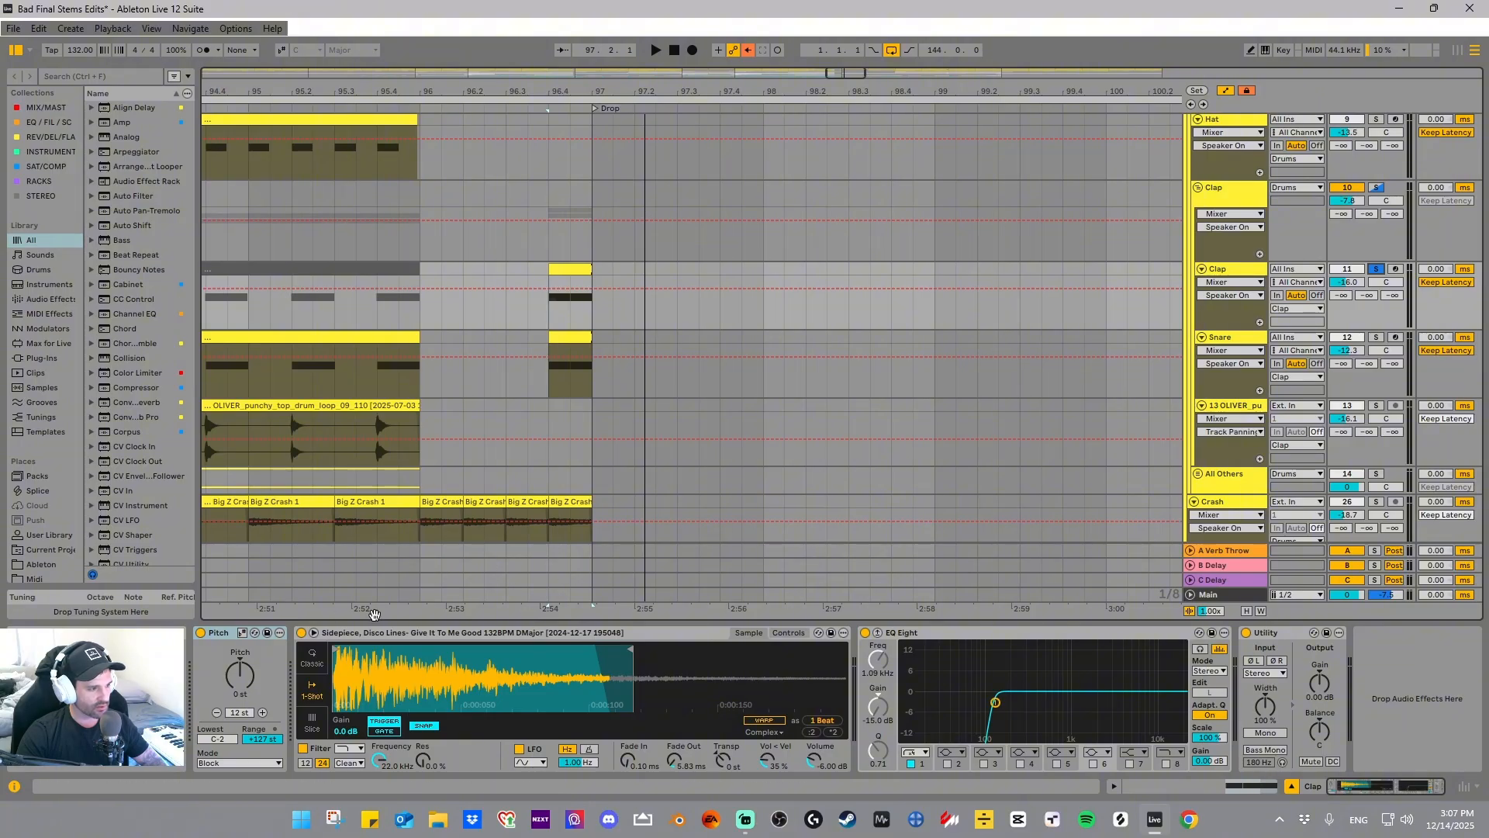
- Solo the Snare track and show its device chain, with the earlier drop section at bar 57 in view
drag(512, 91, 947, 53)
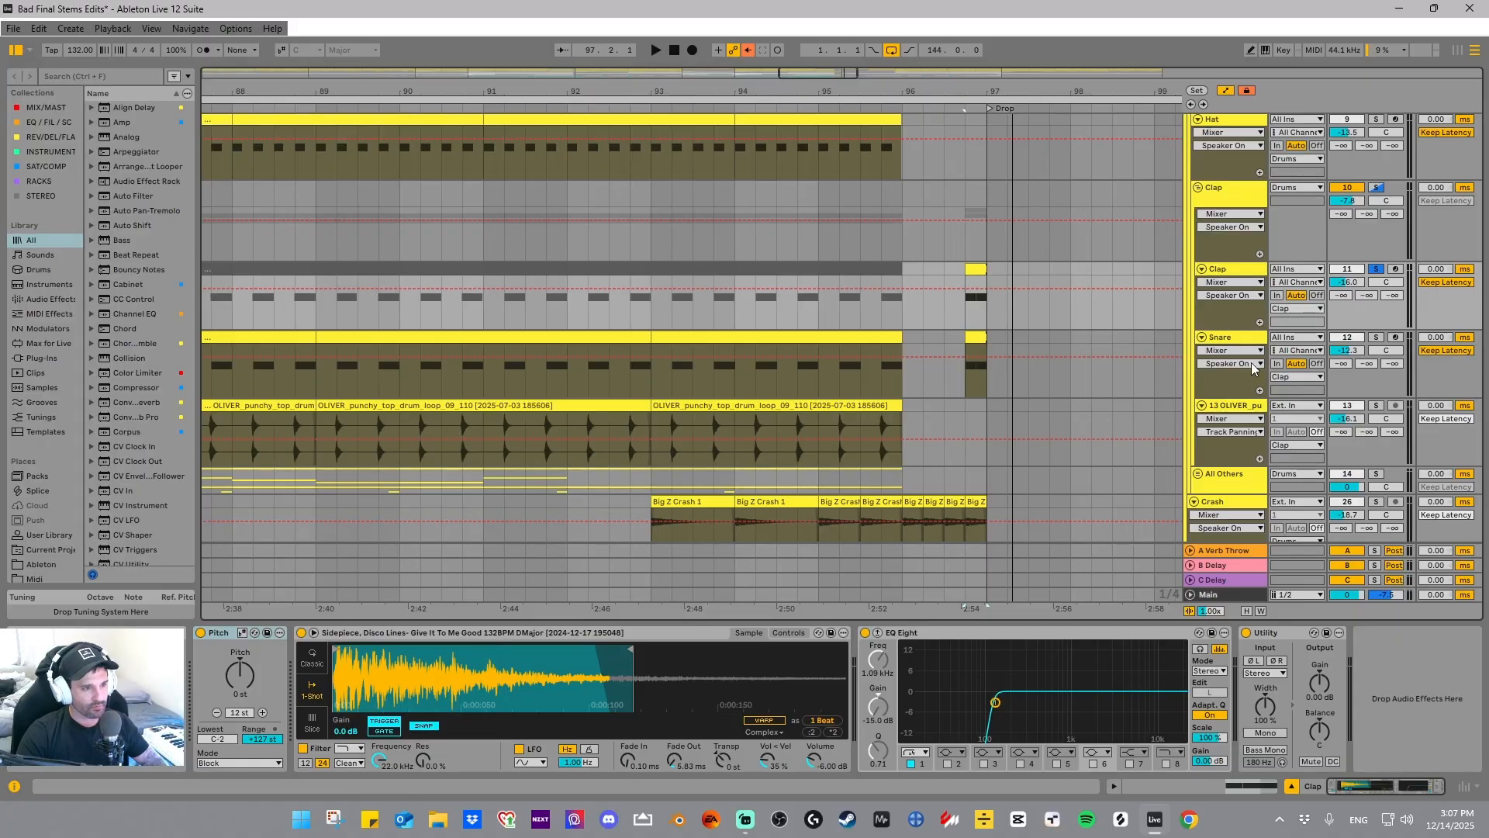
drag(632, 93, 901, 70)
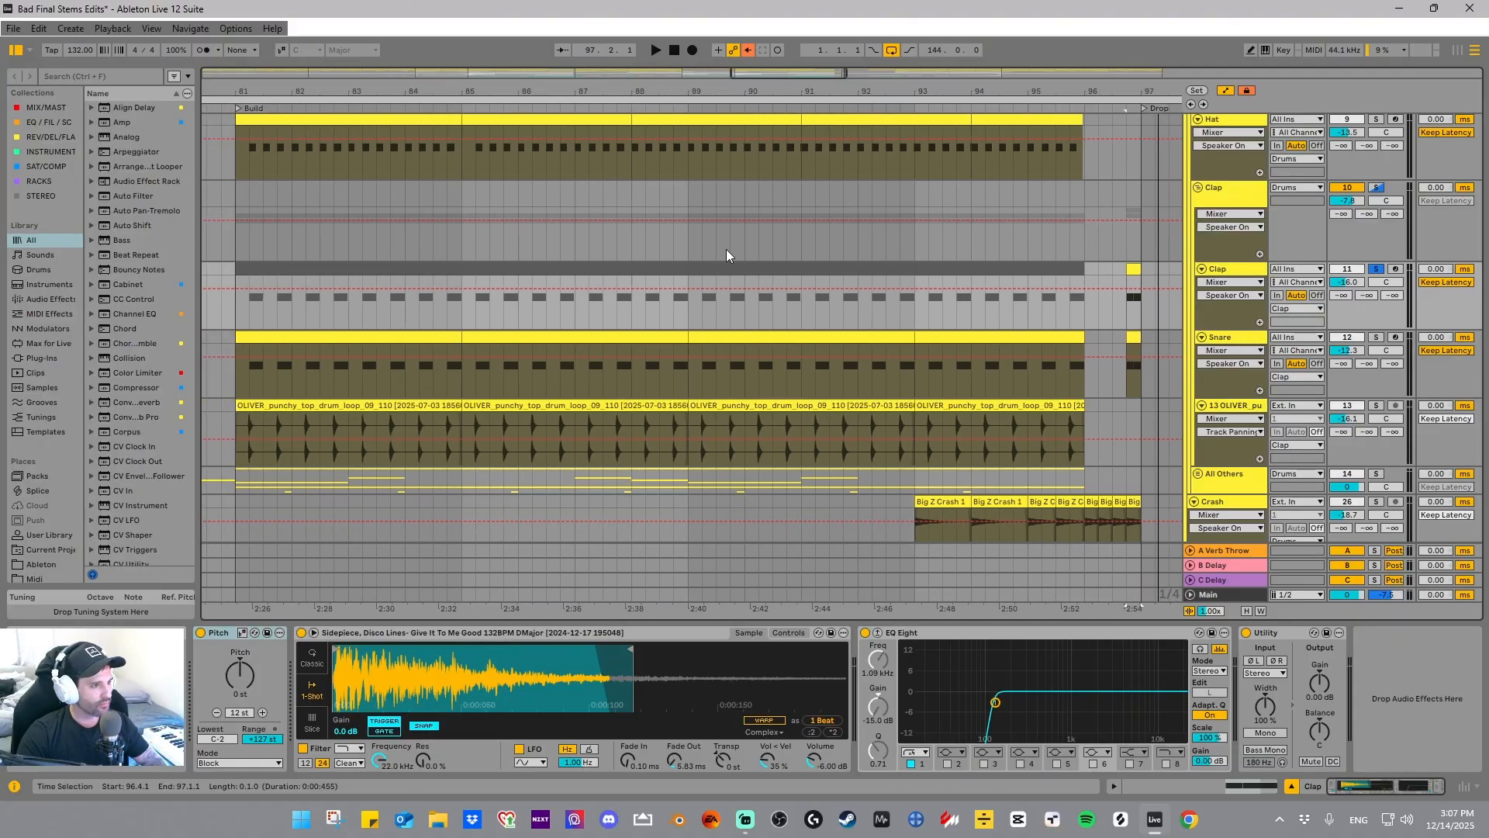
click(382, 97)
drag(381, 91, 1210, 51)
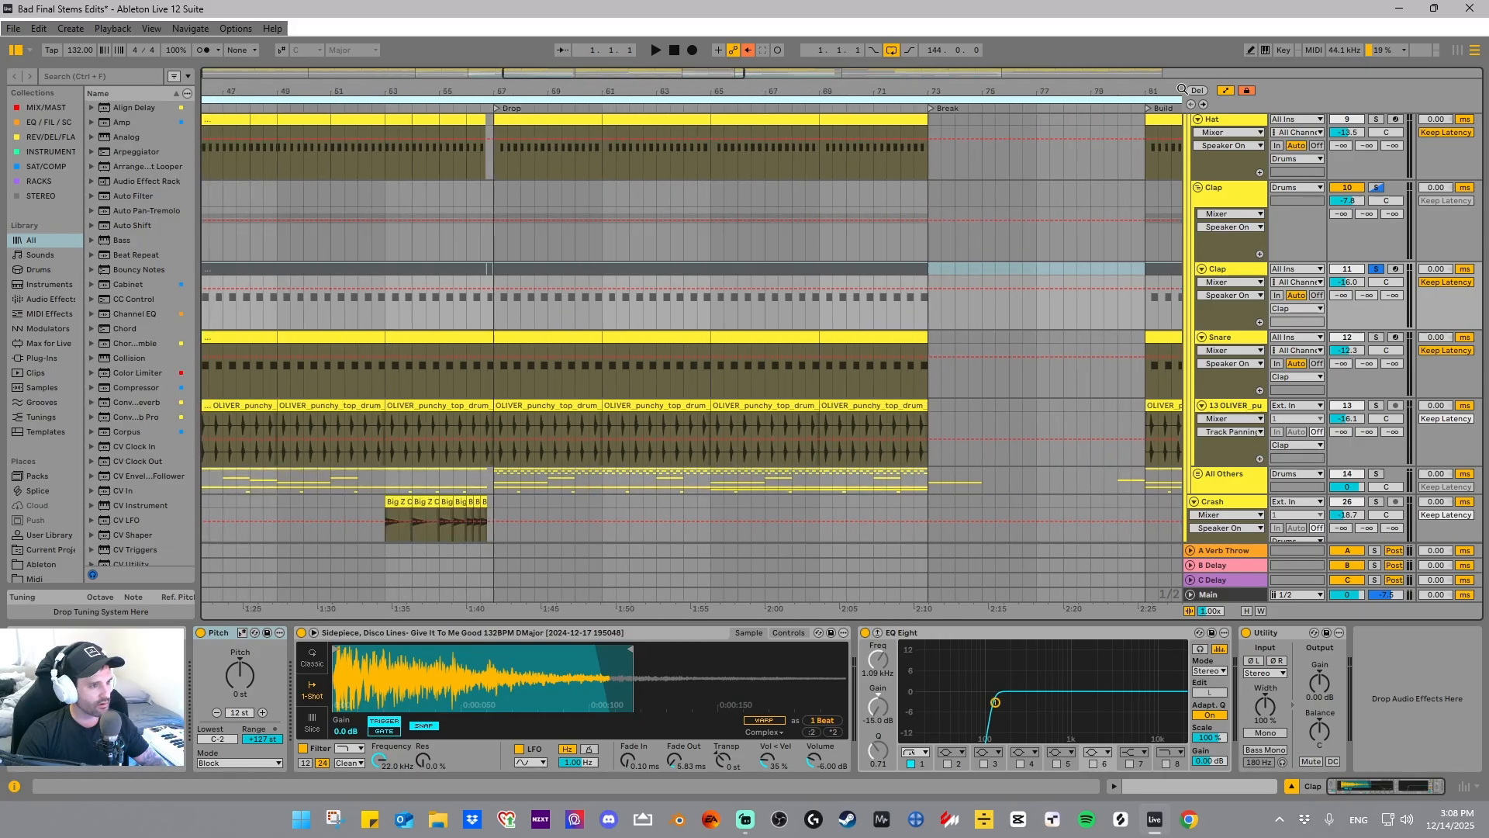
click(1378, 337)
click(1210, 344)
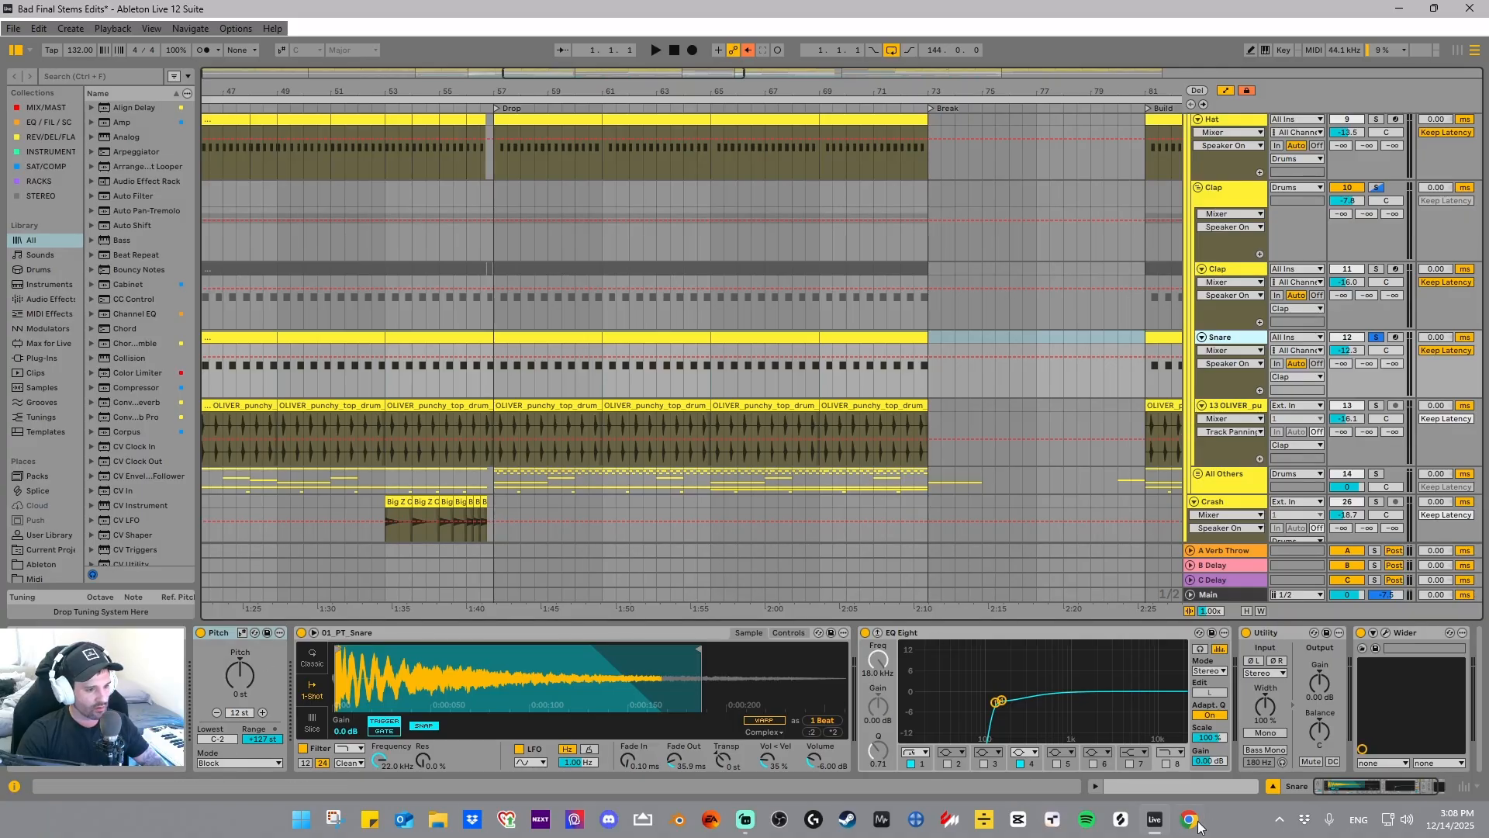
- Open the Wider plugin at the end of the Snare track's device chain, examine its width setting, and close it
click(1345, 784)
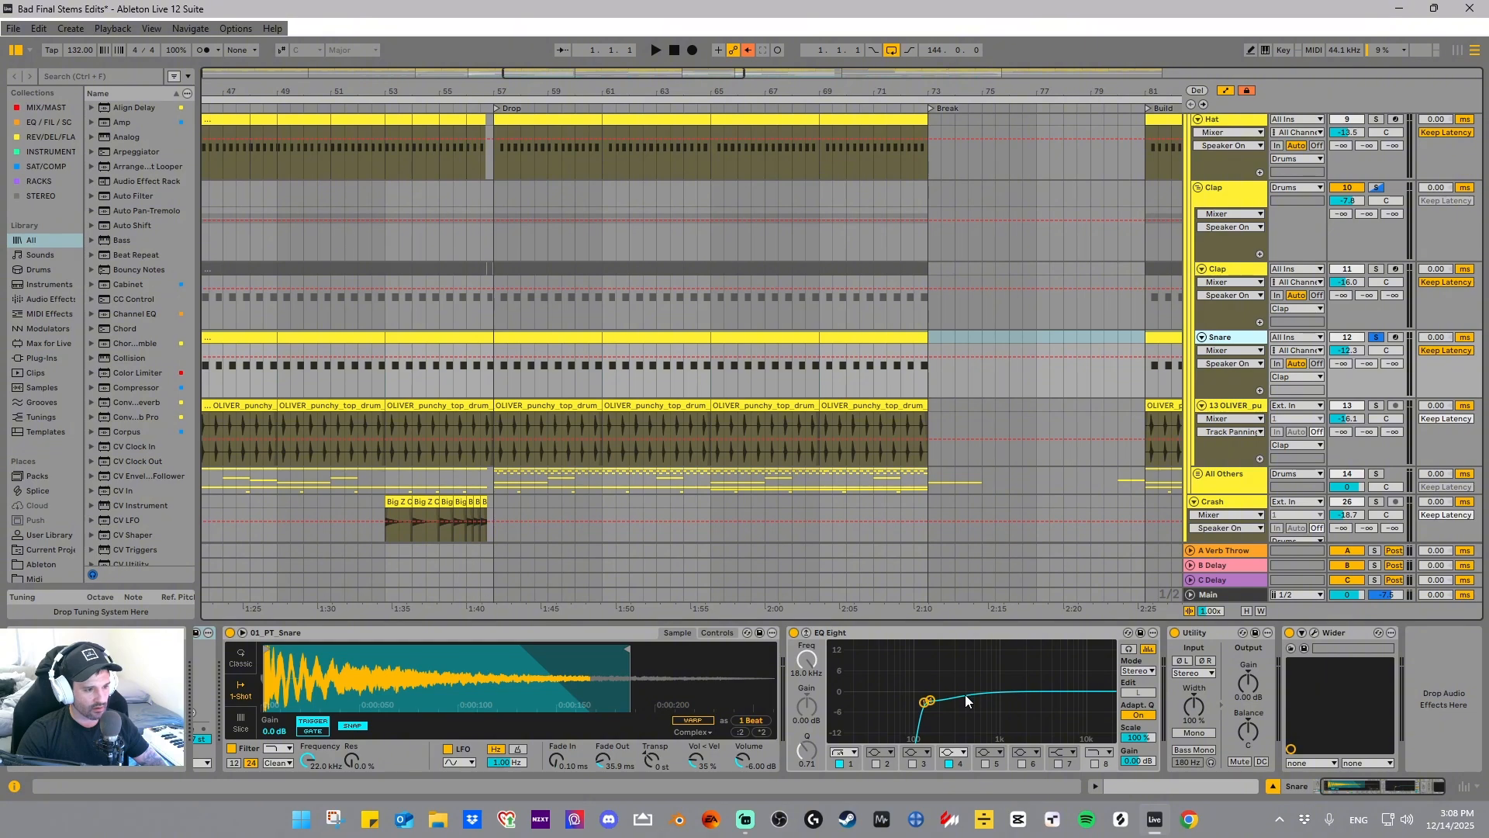
click(1315, 633)
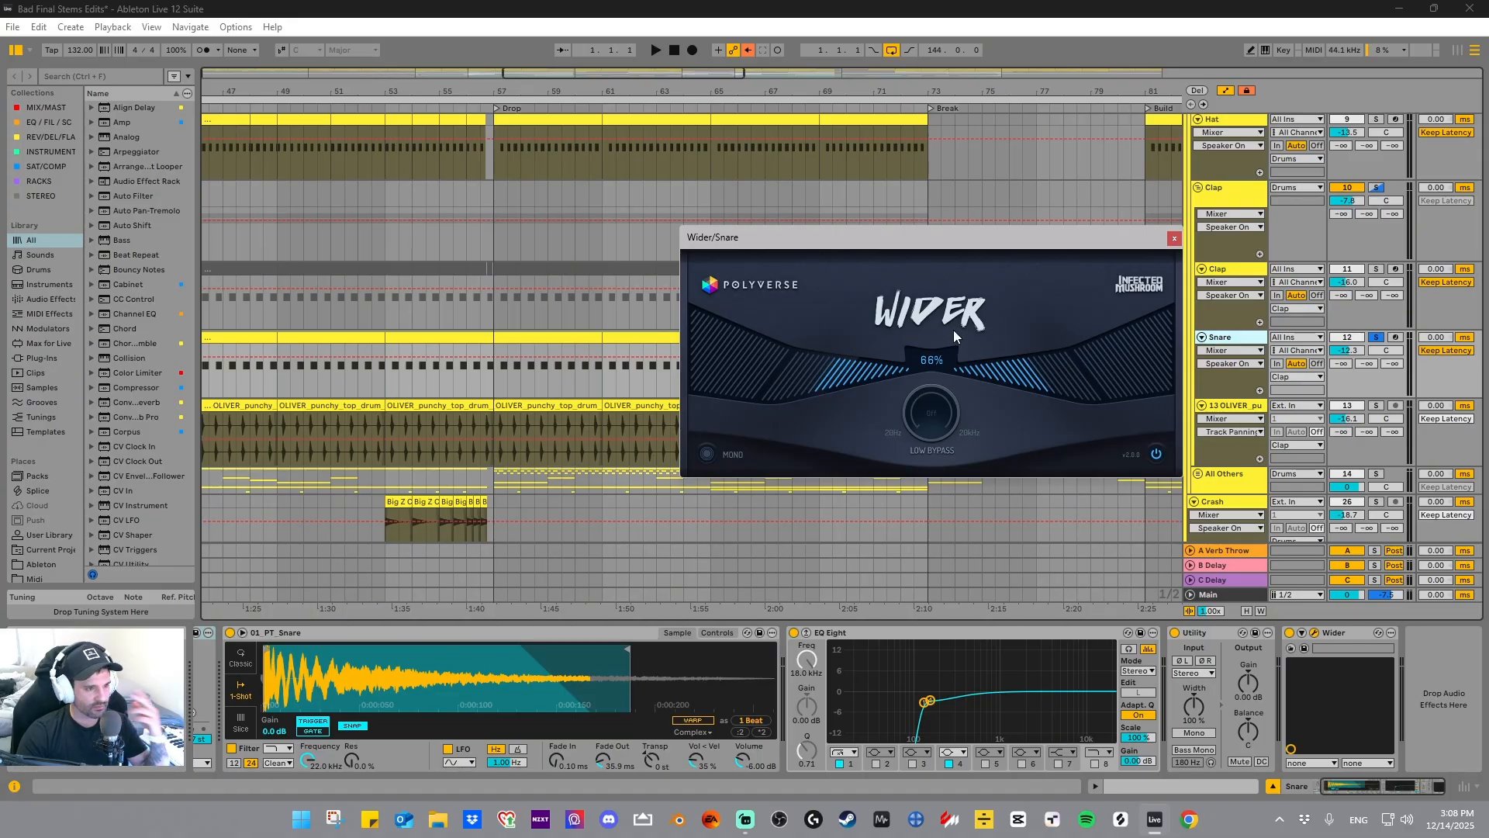
click(1174, 238)
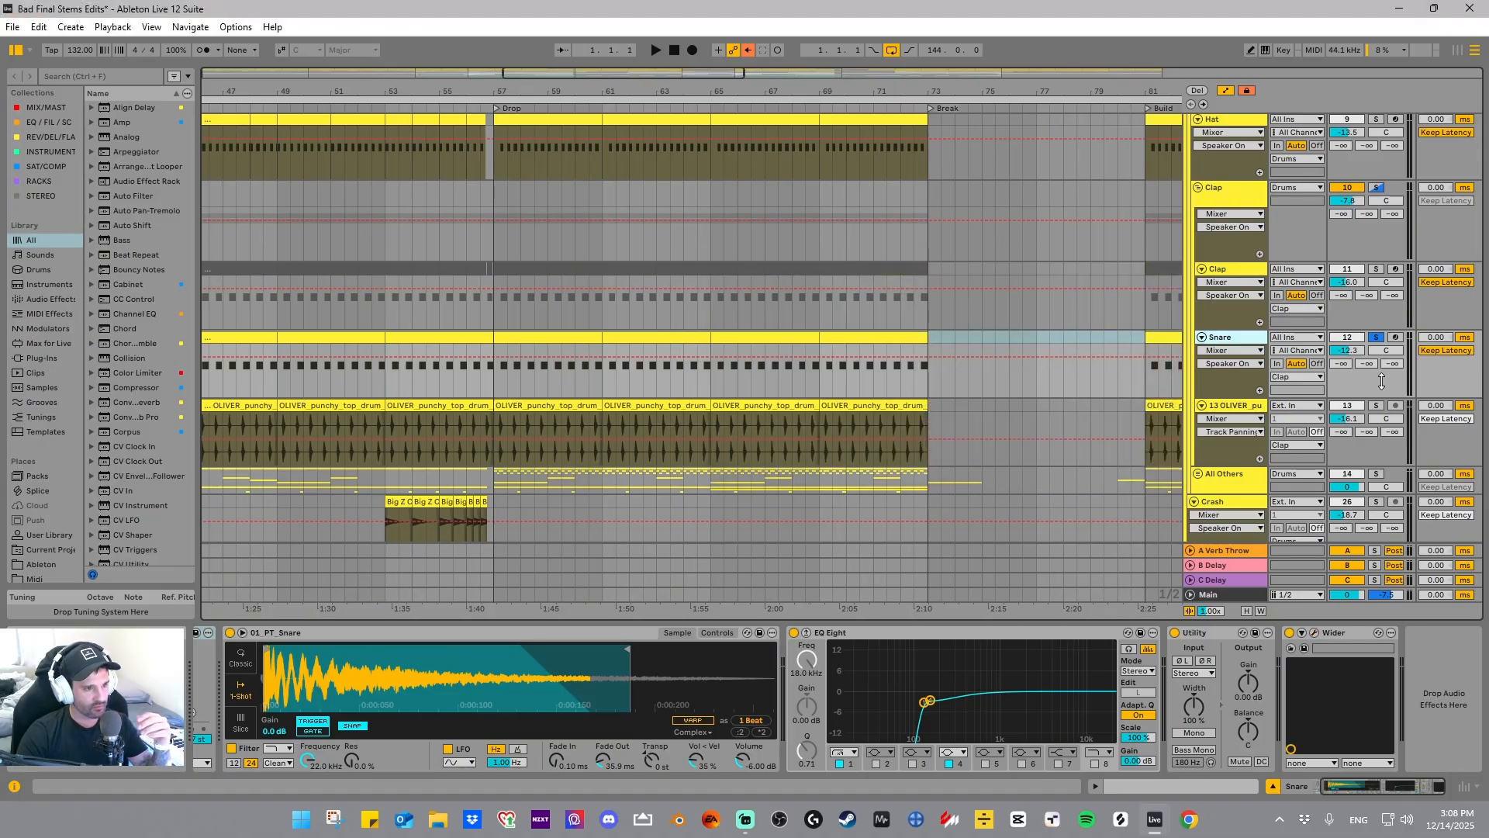
- Play the soloed Snare clip from the drop at bar 57, then stop playback
click(1375, 338)
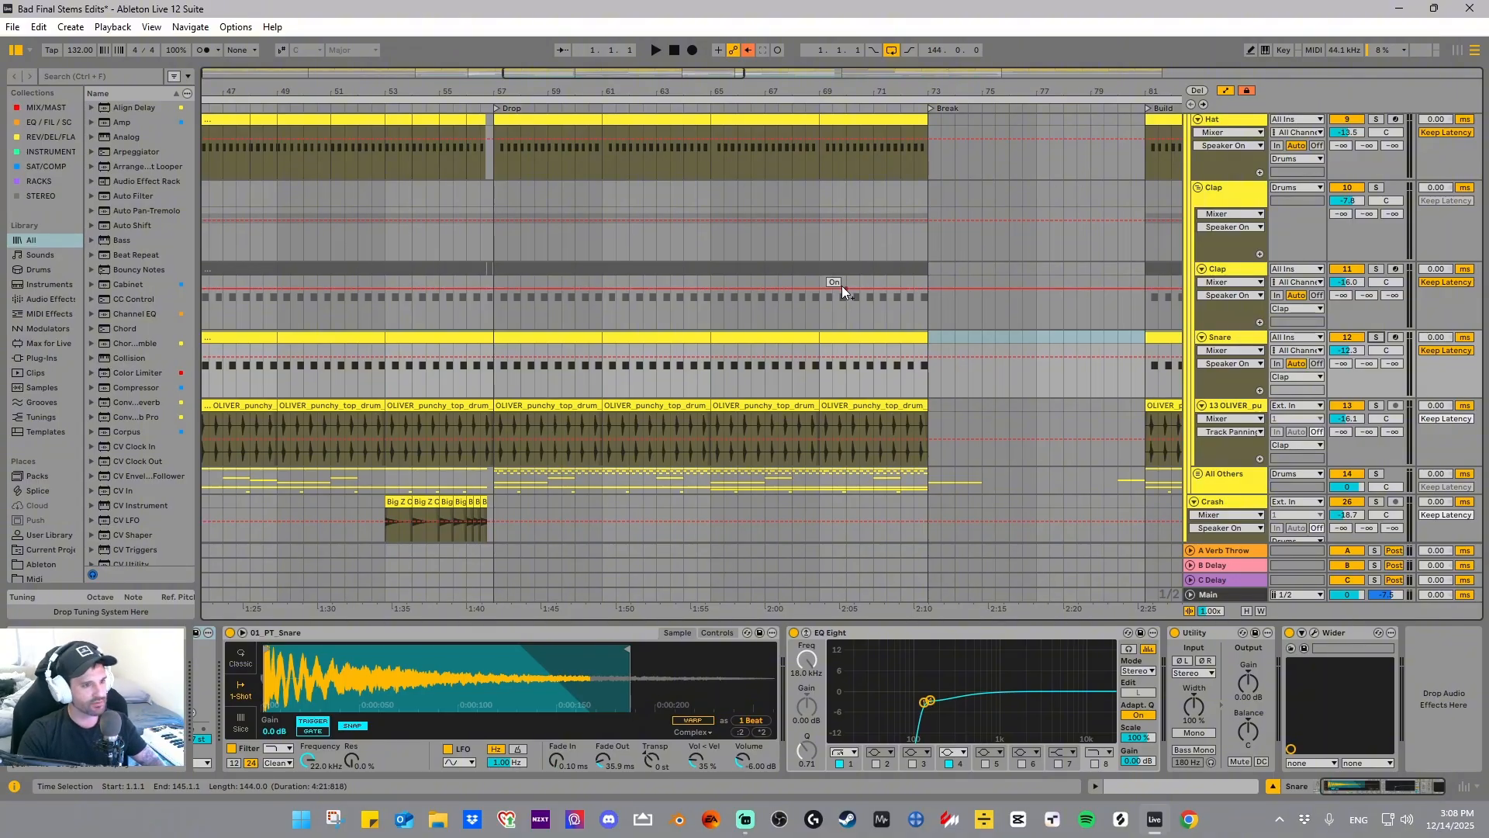
click(522, 339)
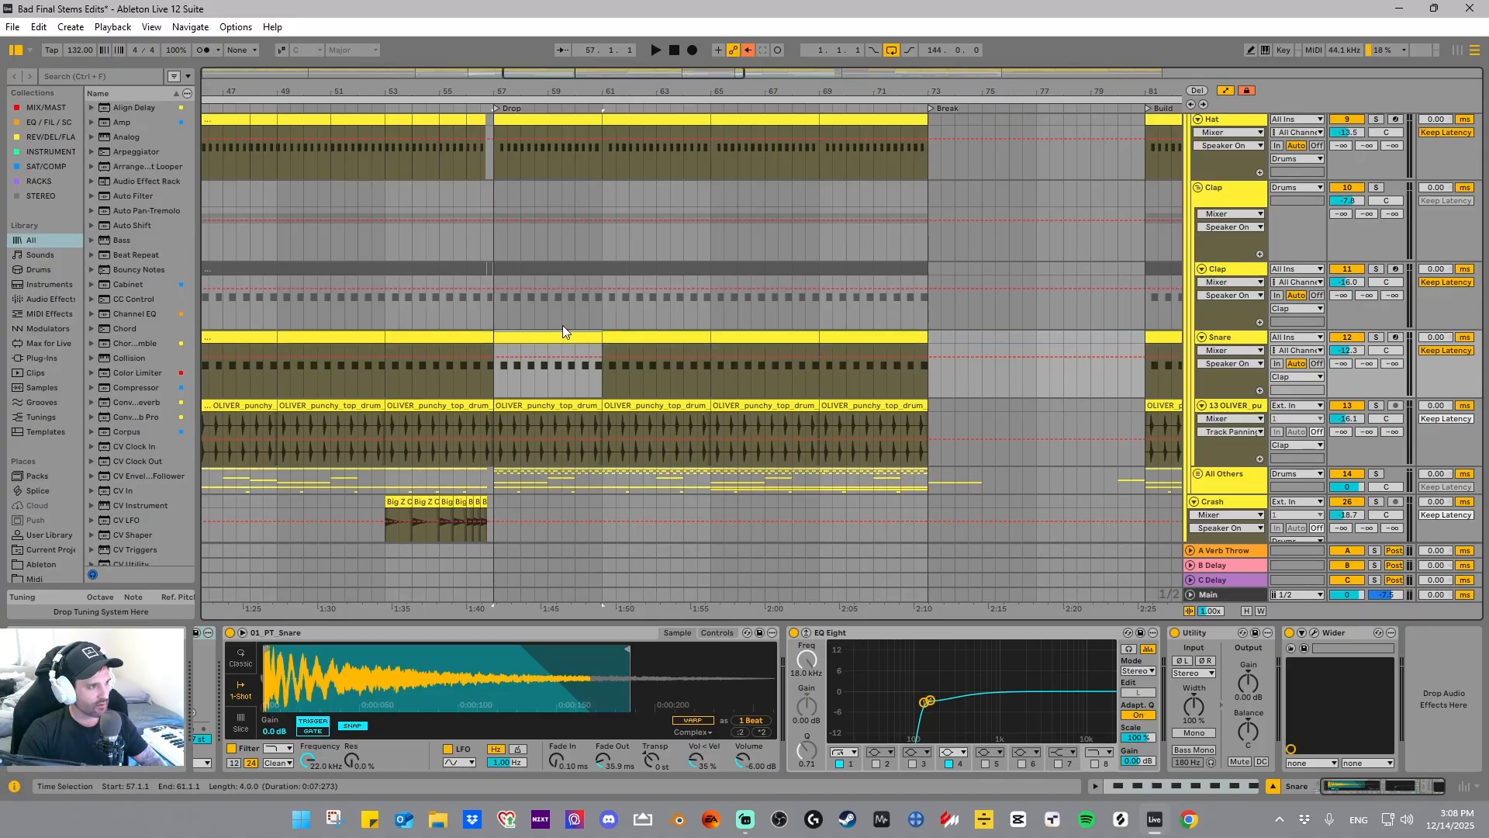
click(1378, 338)
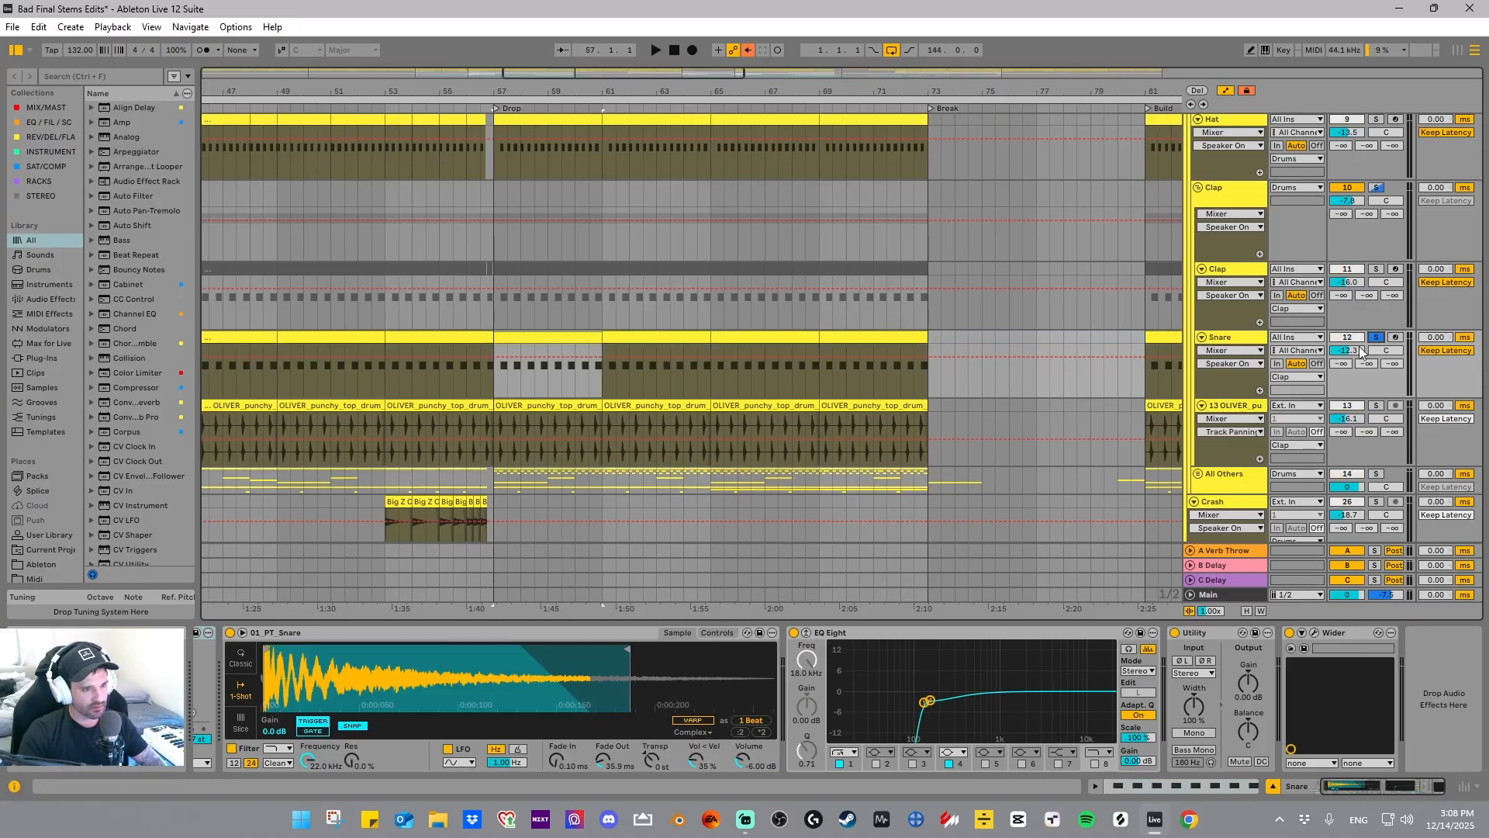
key(space)
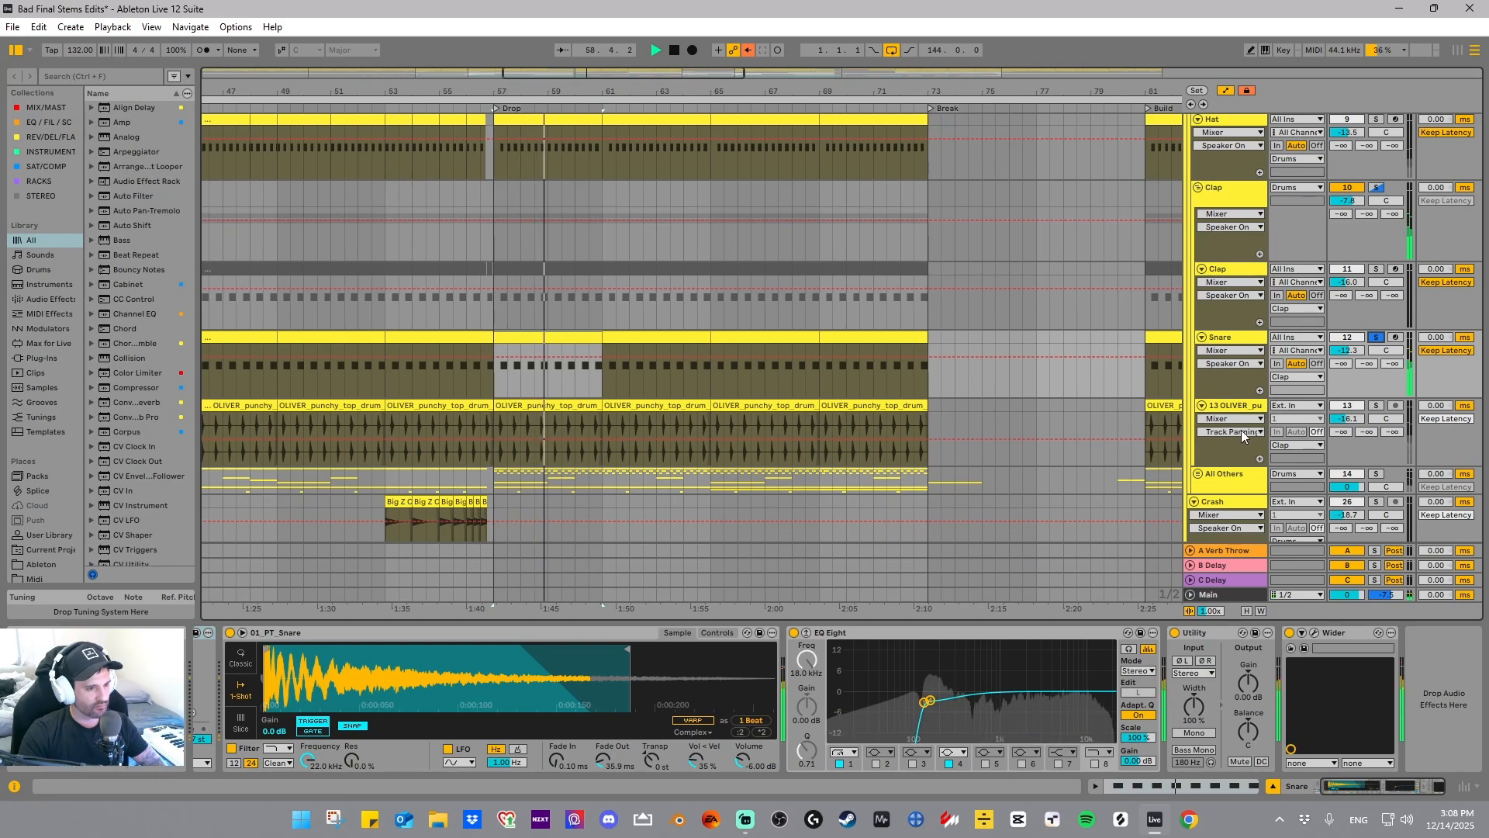
key(space)
- Solo the Clap group's OLIVER top loop track, select its clip at bar 57, and unfold the All Others group
click(1375, 406)
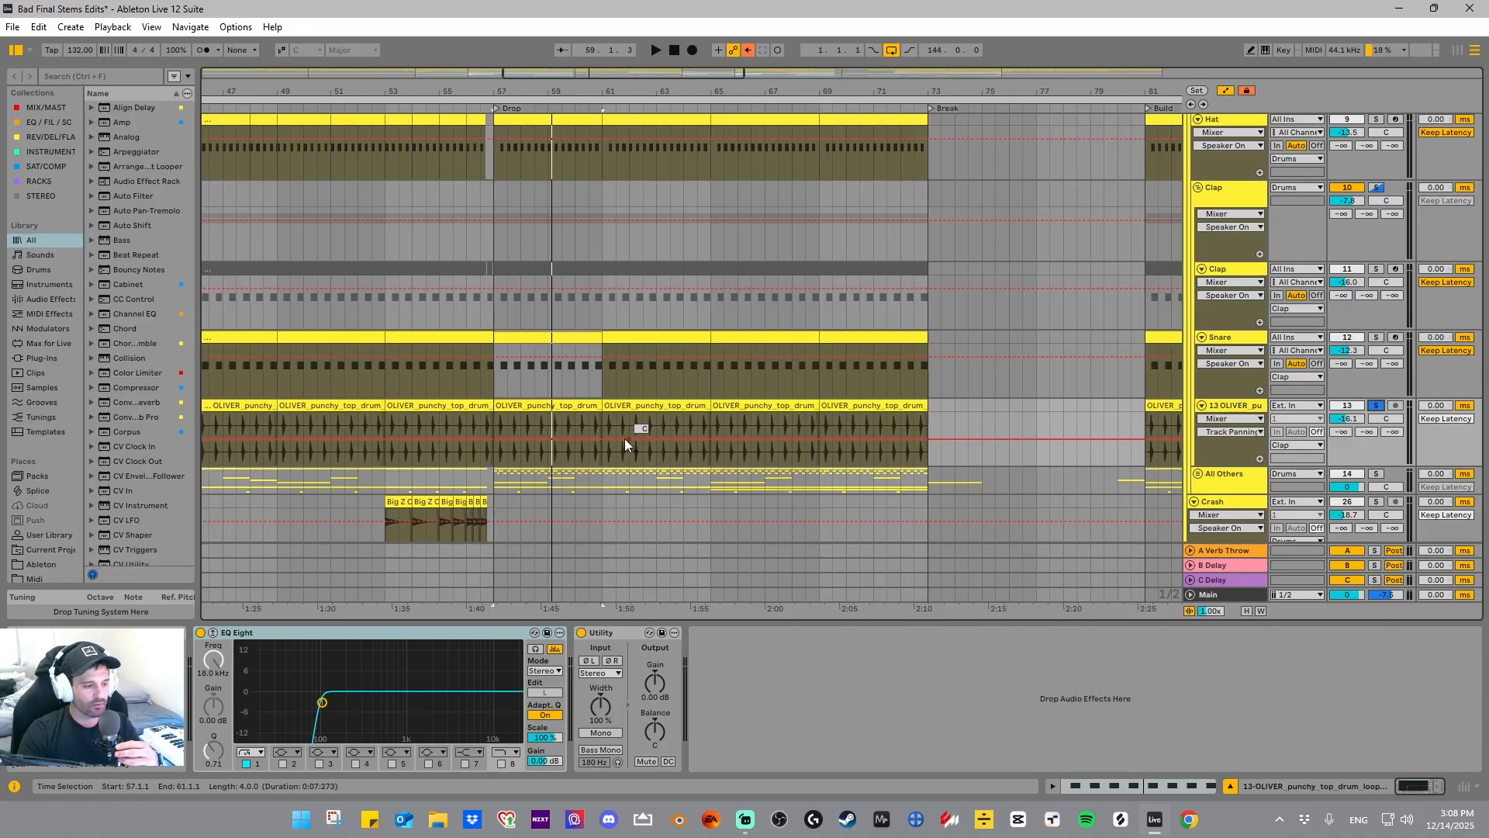
click(534, 408)
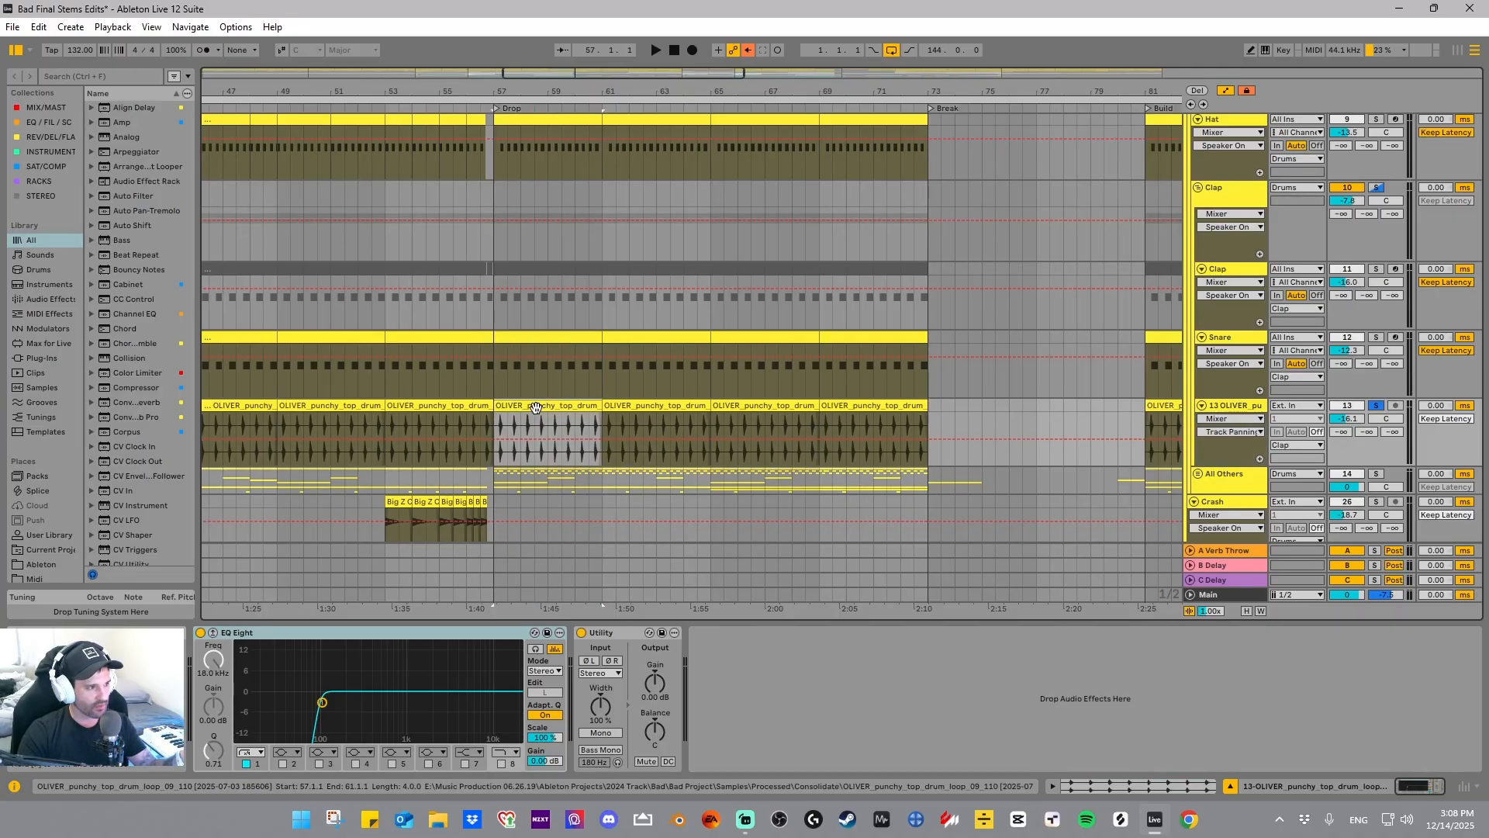
scroll(593, 251, up, 3)
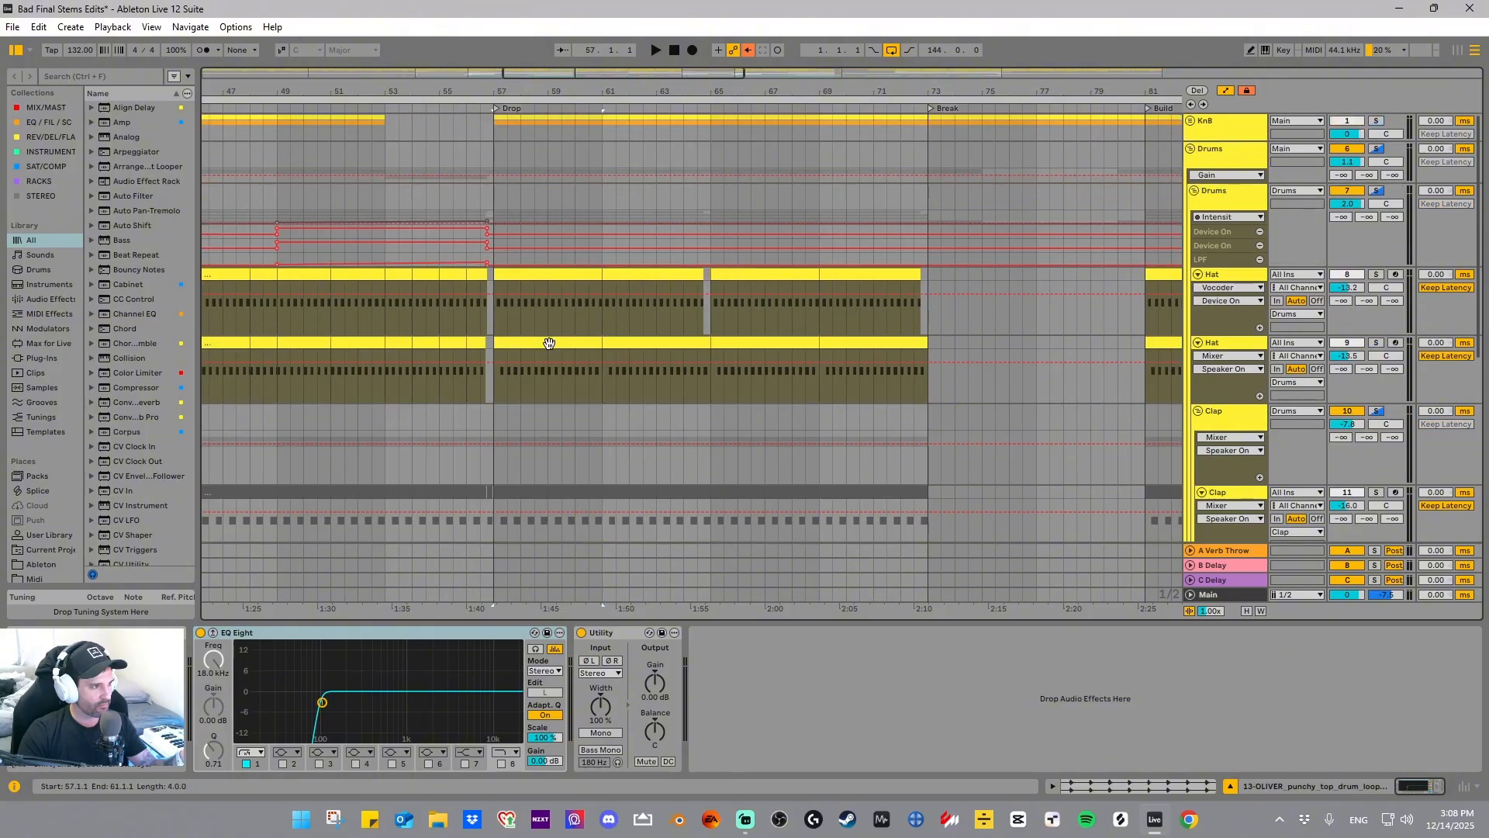
scroll(550, 357, down, 5)
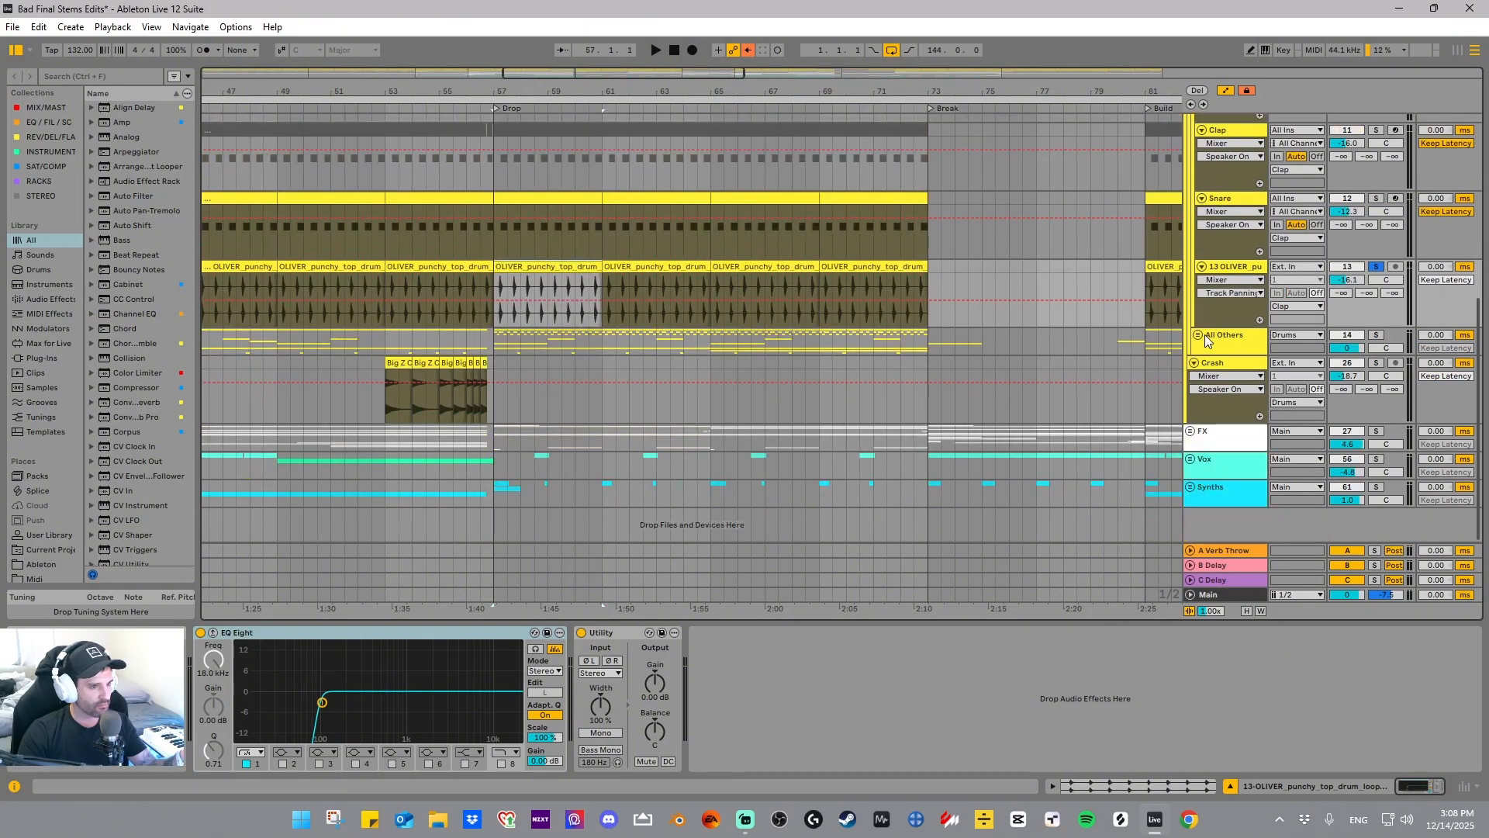
scroll(1204, 333, up, 2)
click(1199, 494)
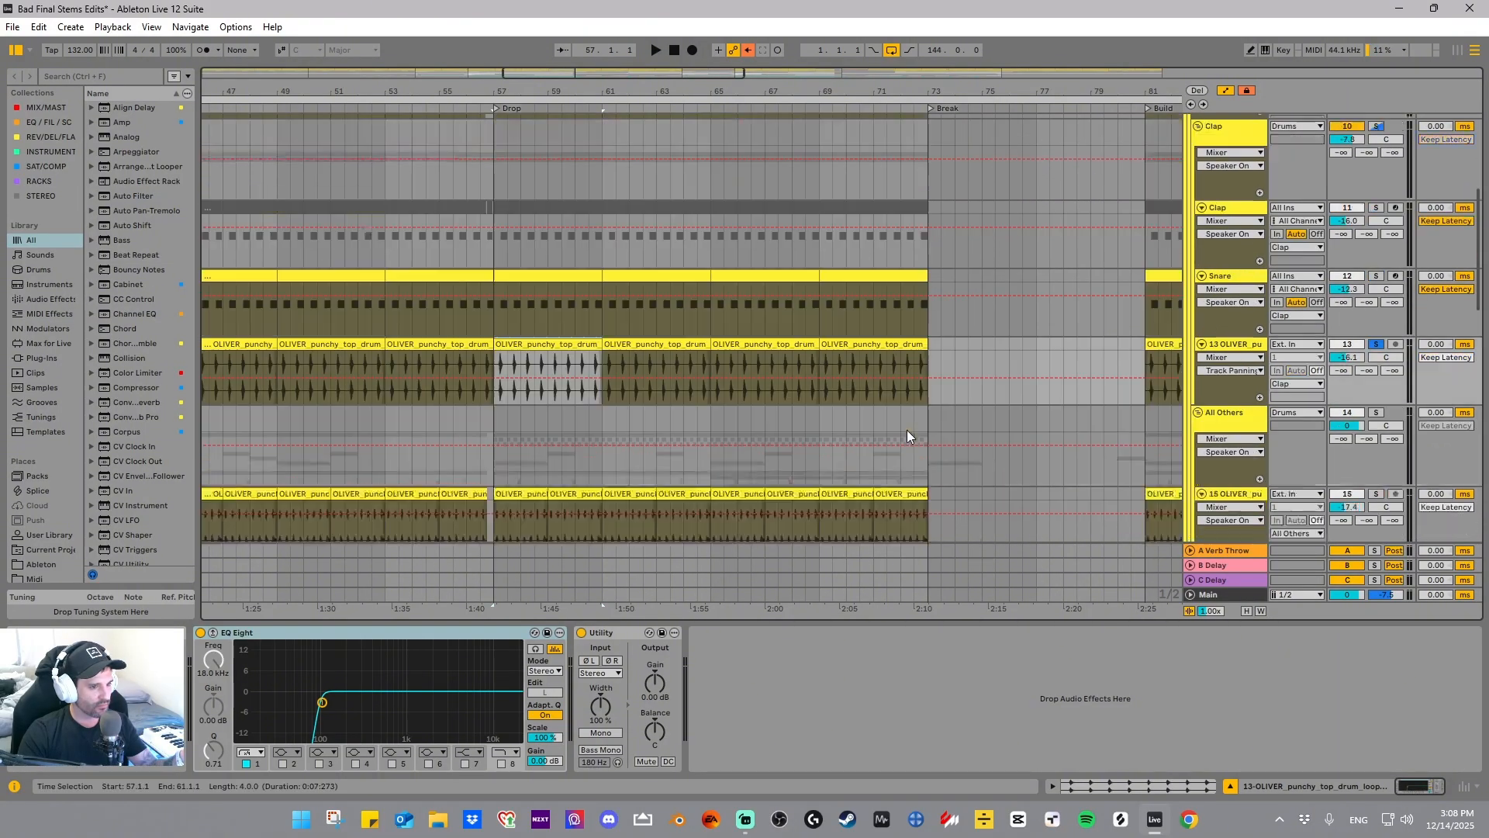
scroll(905, 429, down, 3)
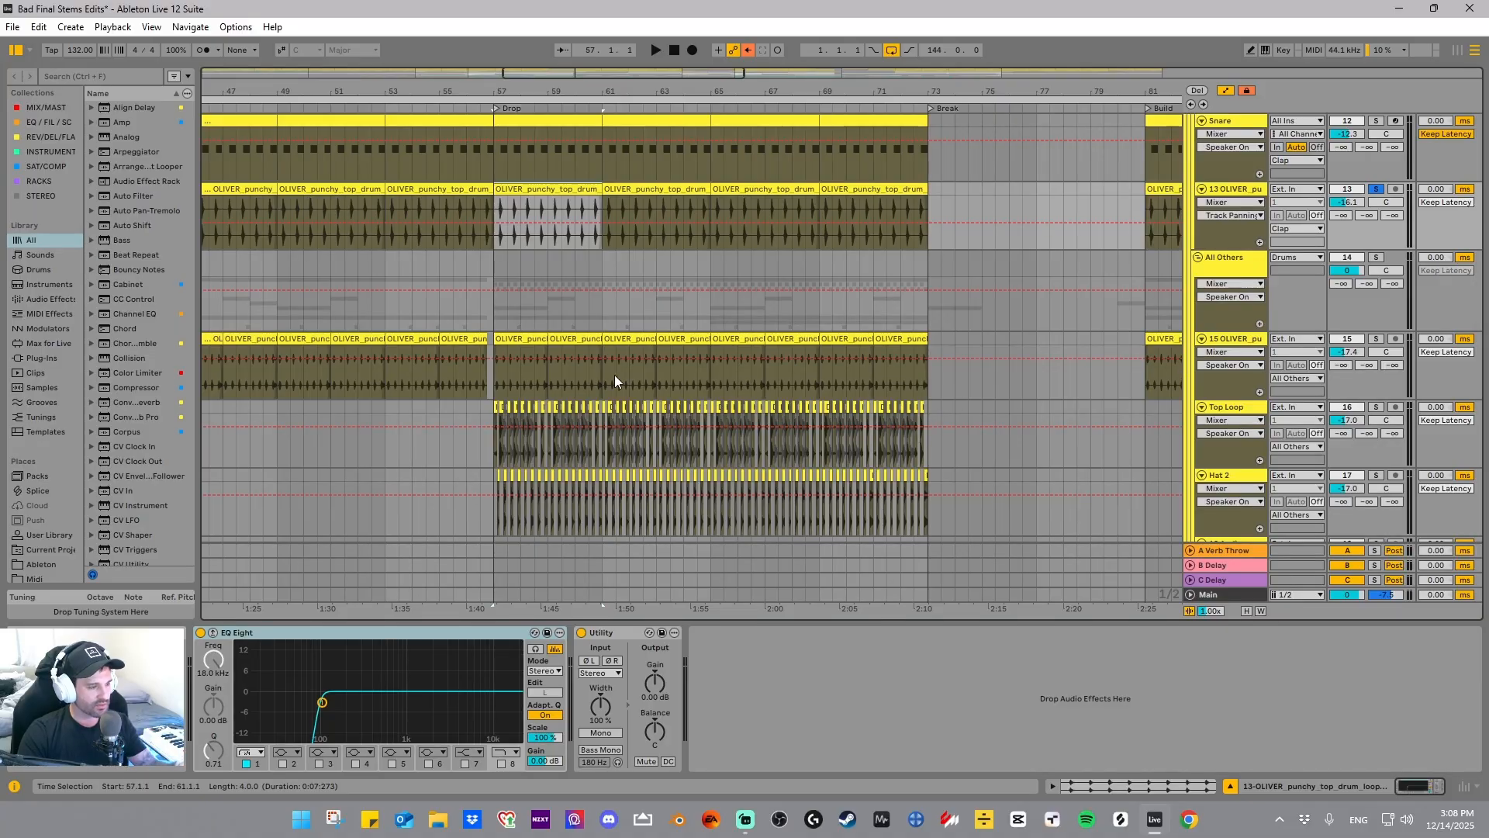
scroll(538, 351, up, 1)
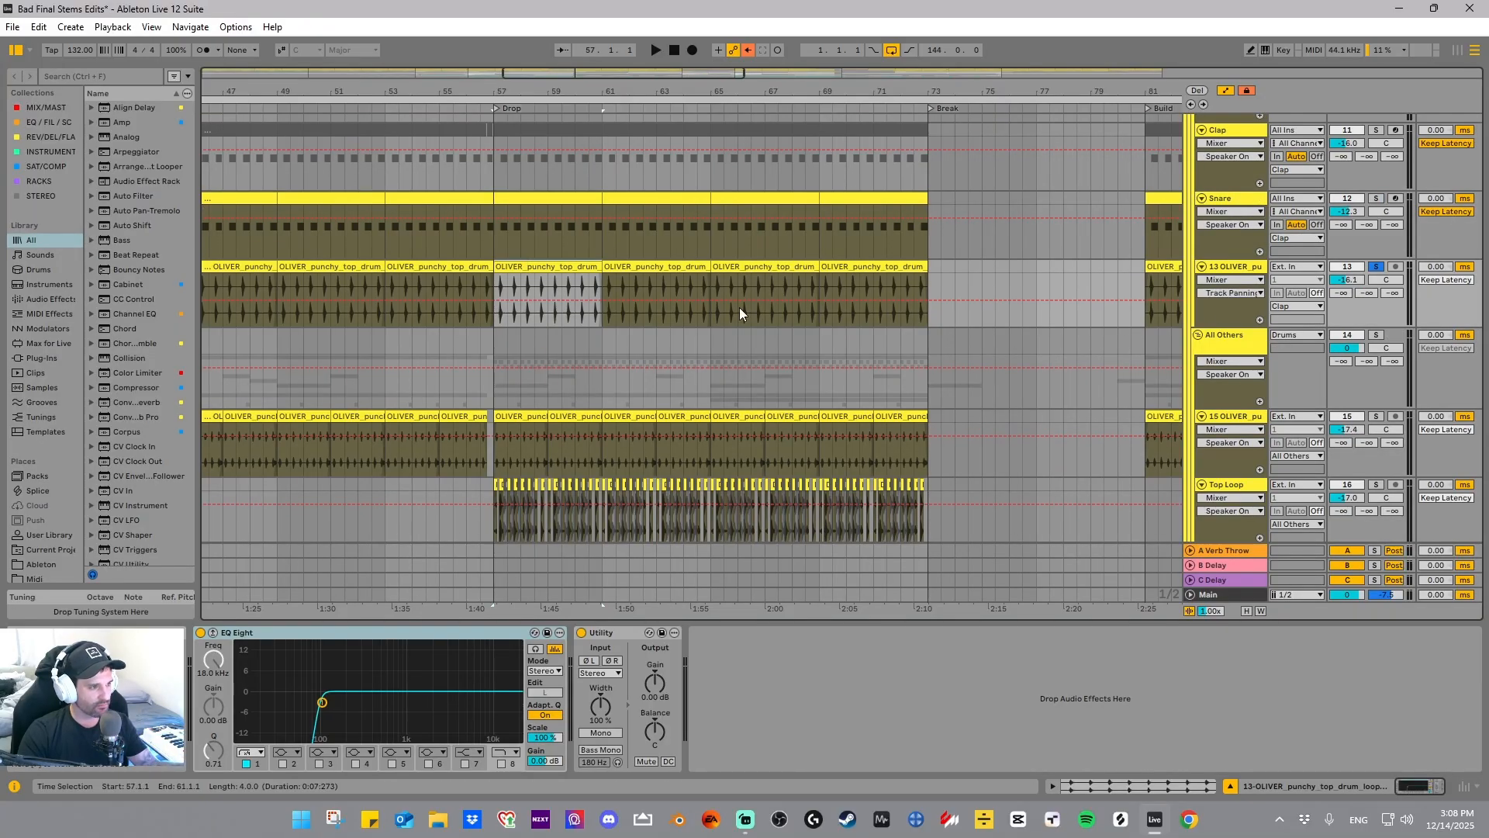
- Play the Clap group's soloed OLIVER top loop from bar 57, then stop playback
drag(508, 92, 503, 94)
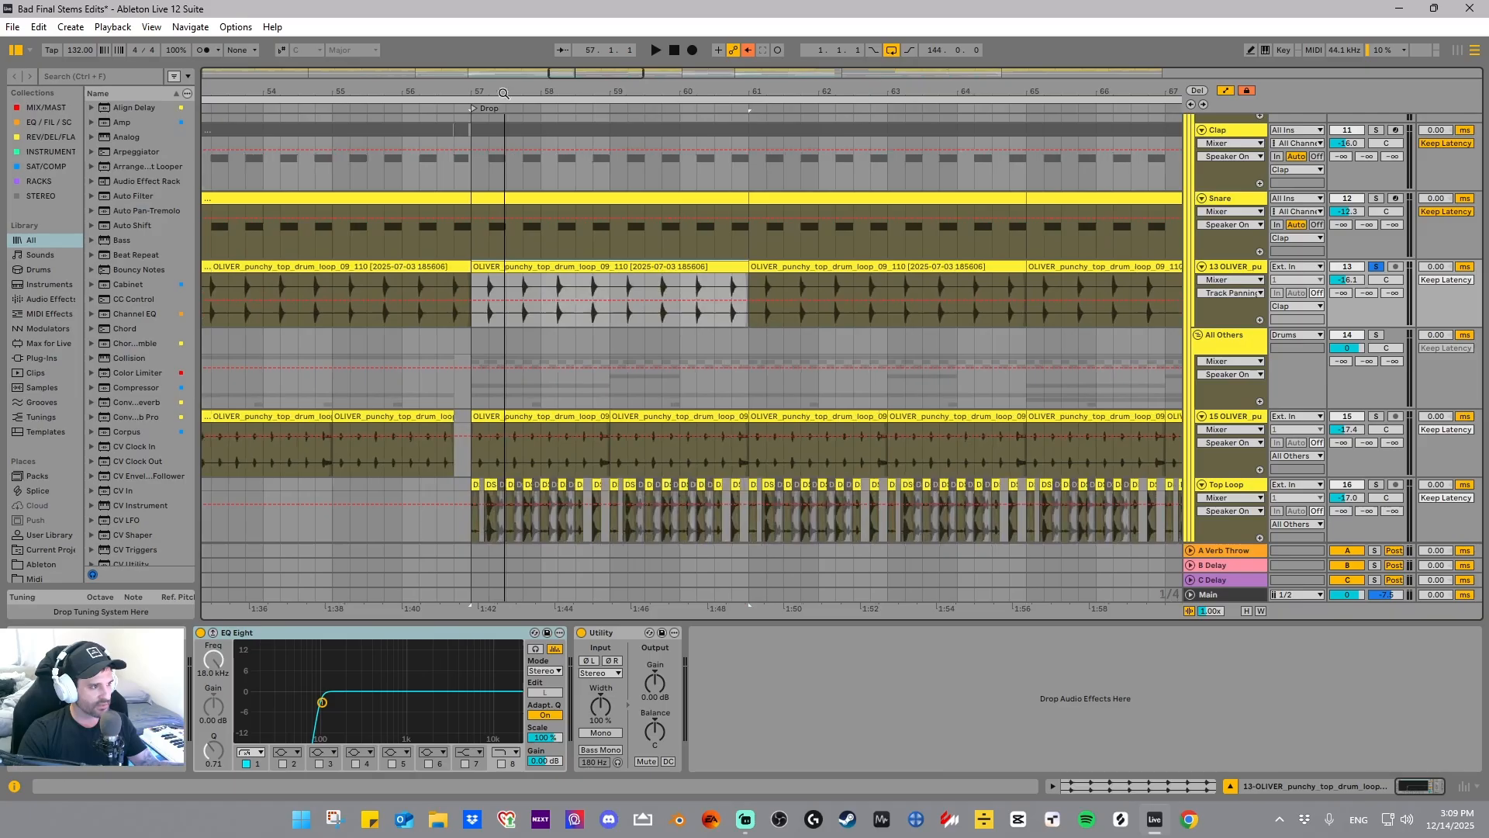
click(513, 287)
key(space)
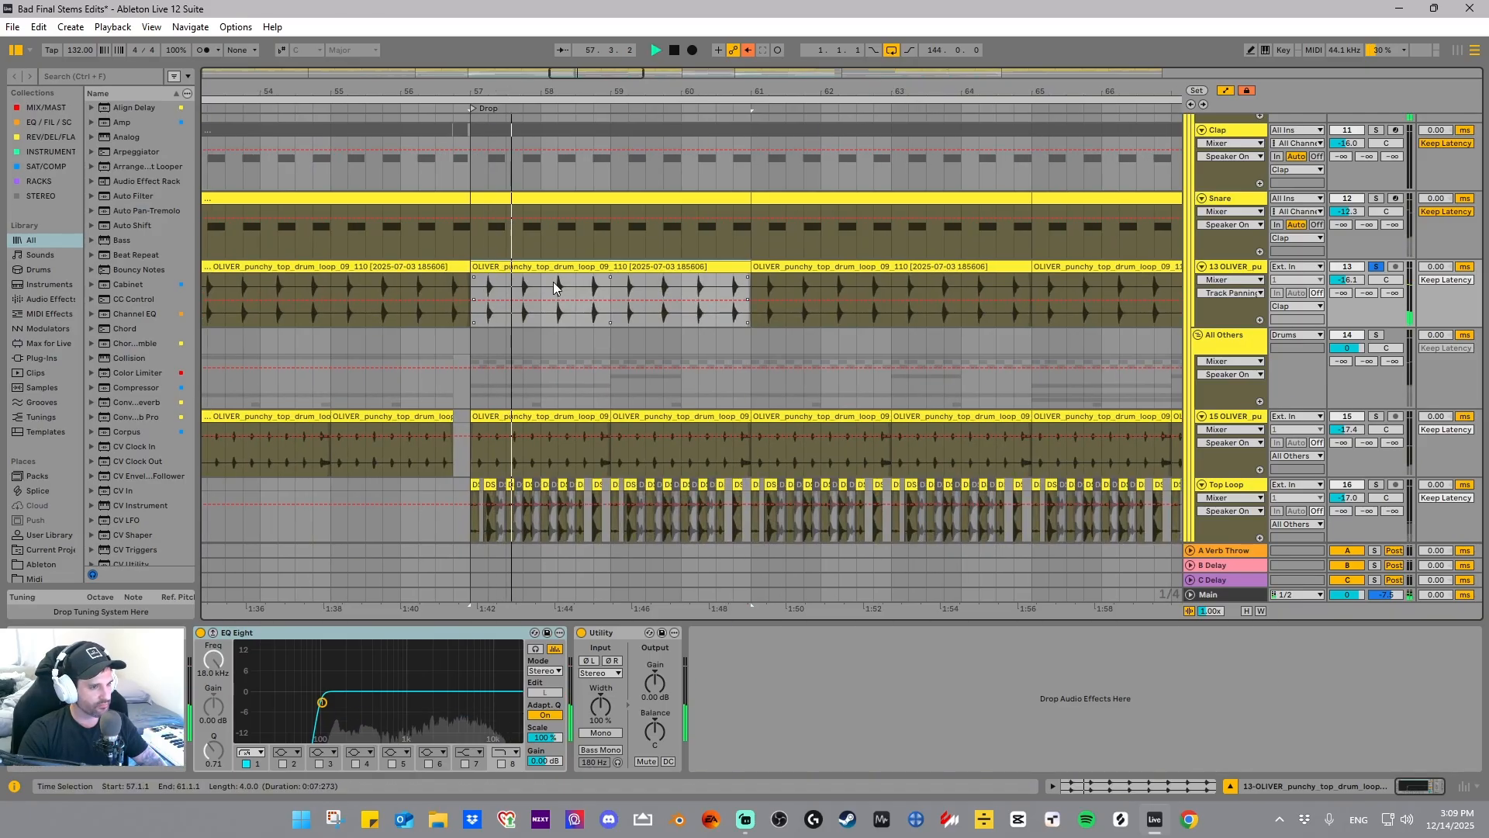
scroll(771, 314, up, 1)
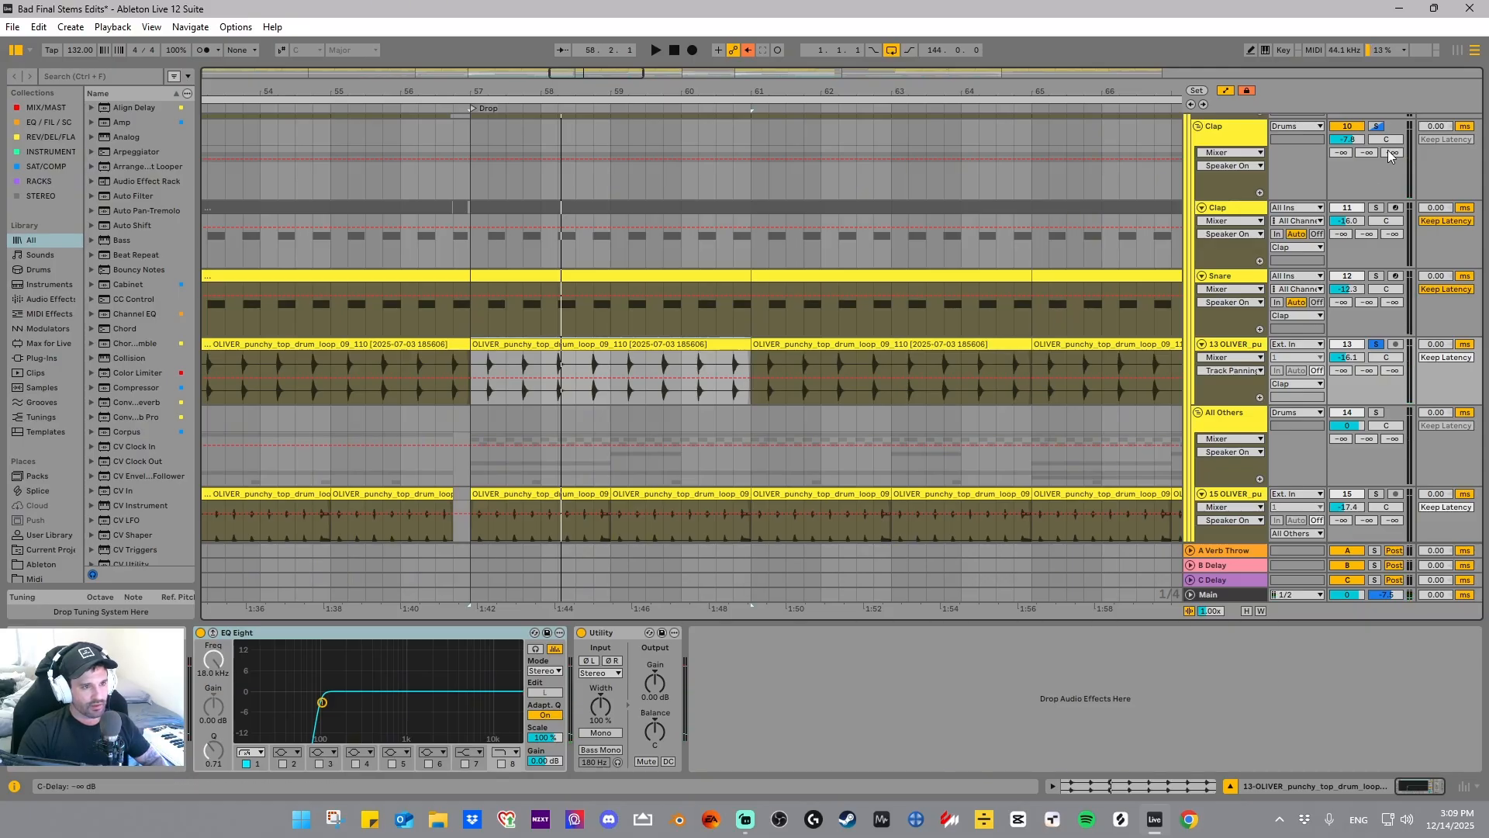
- Solo the whole Clap group and play its layers together from bar 57, then stop playback
click(1376, 126)
key(space)
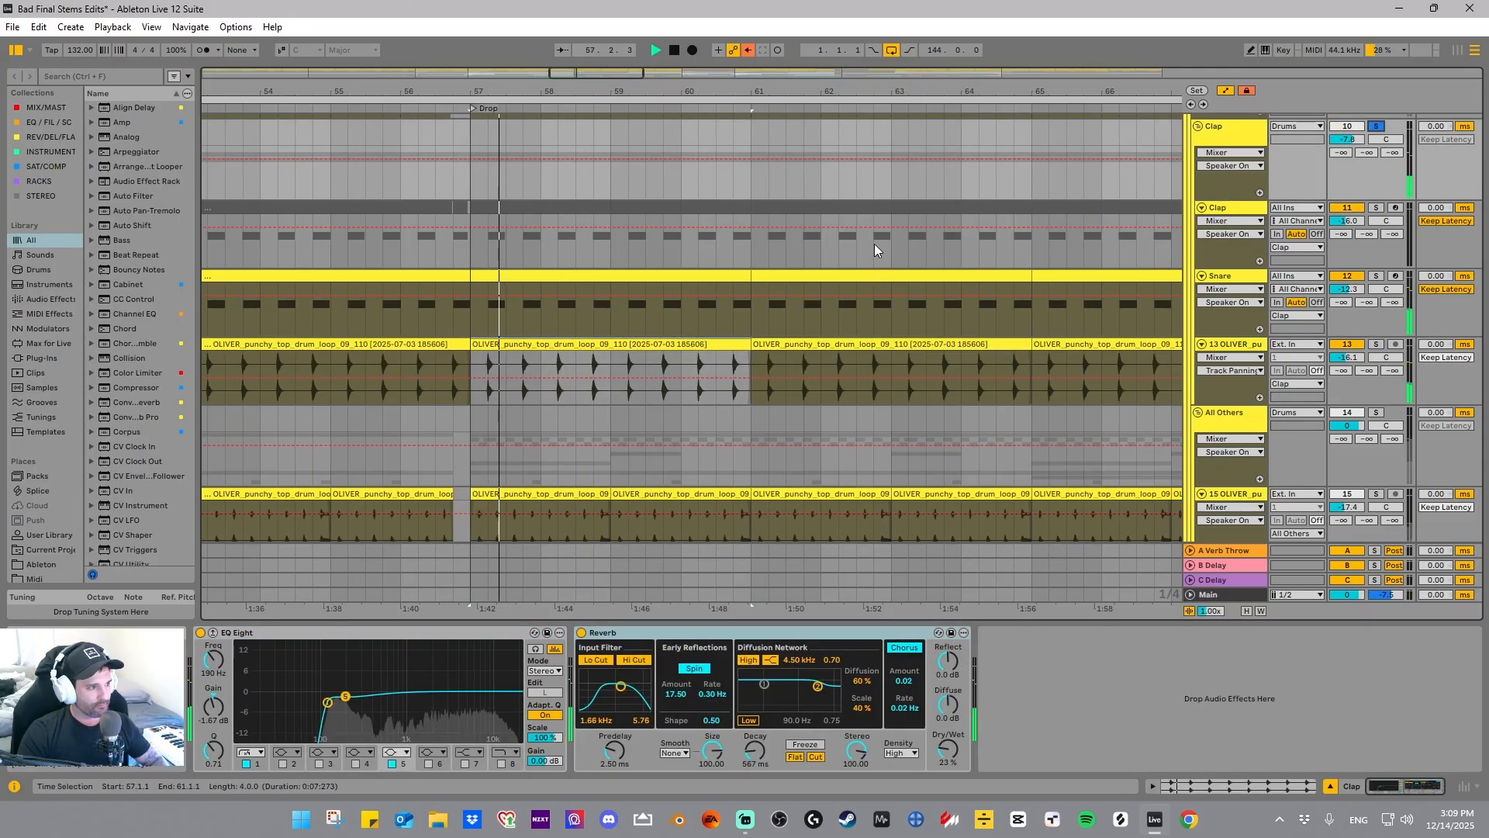
key(space)
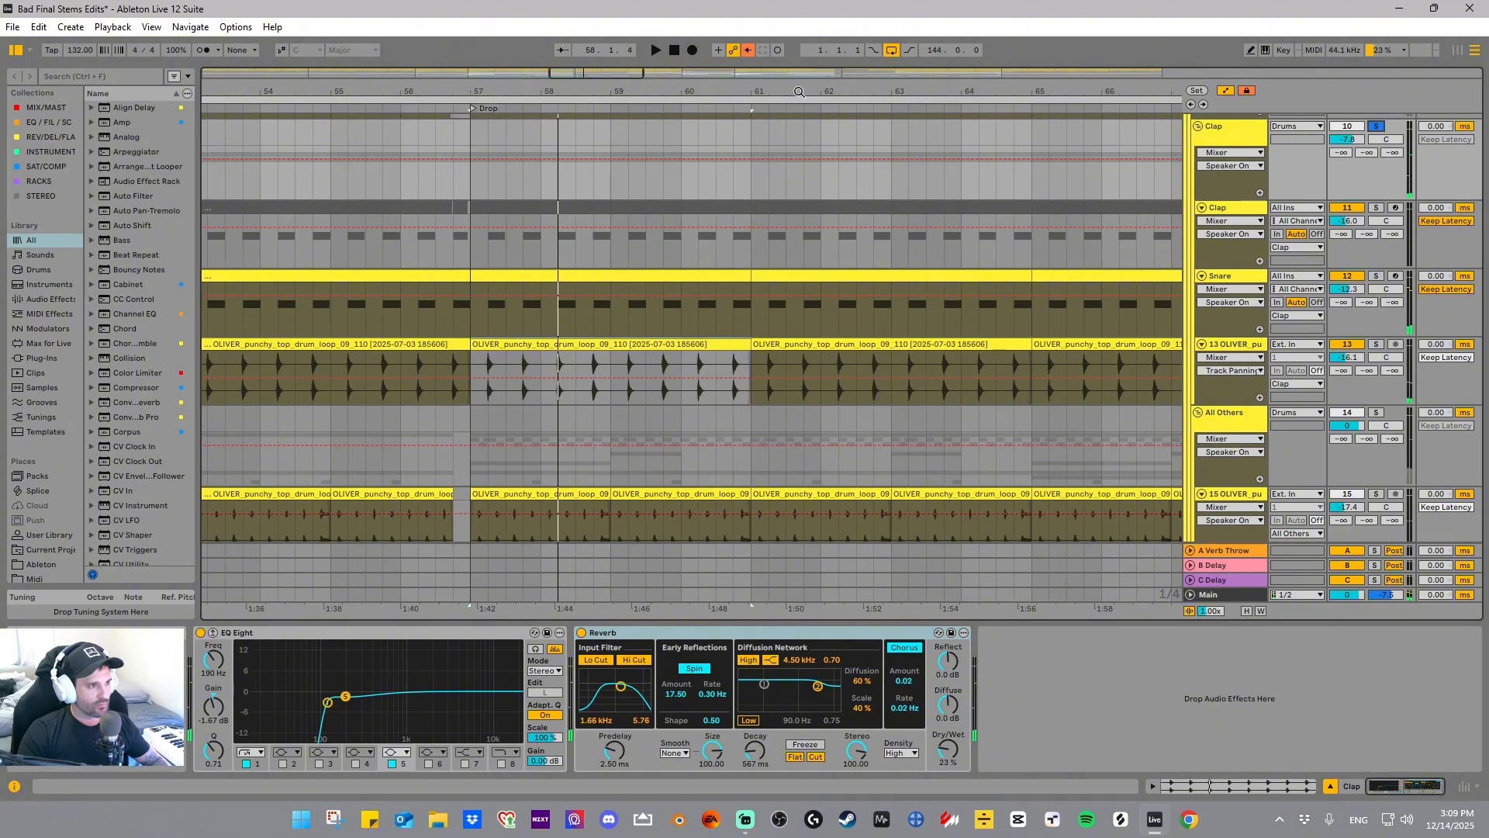
- Show the All Others group's device chain and examine its EQ Eight and Auto Pan Legacy alongside the surrounding drum tracks
drag(798, 91, 782, 54)
drag(862, 91, 524, 75)
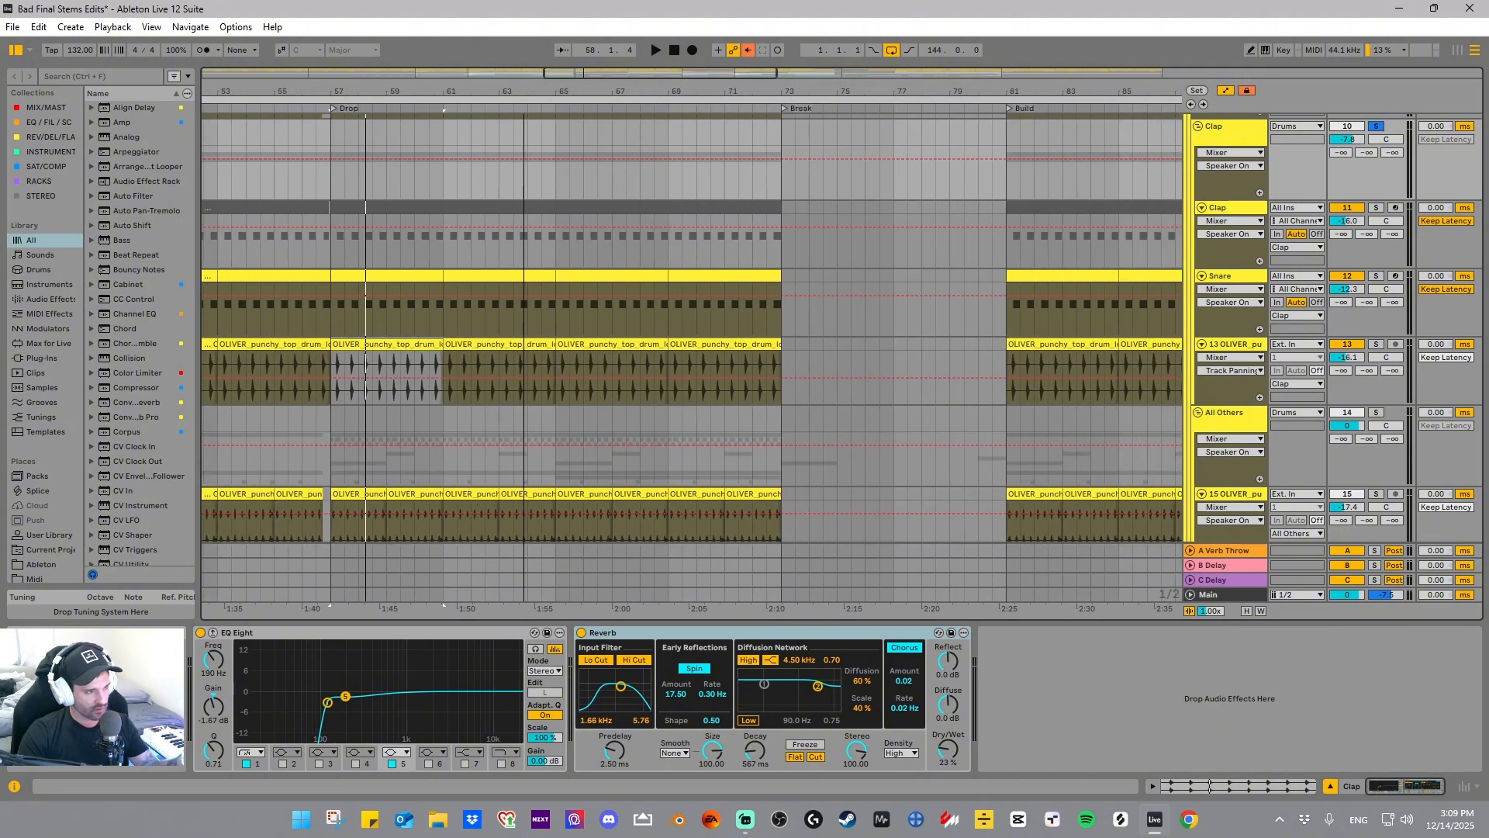
drag(1037, 92, 500, 56)
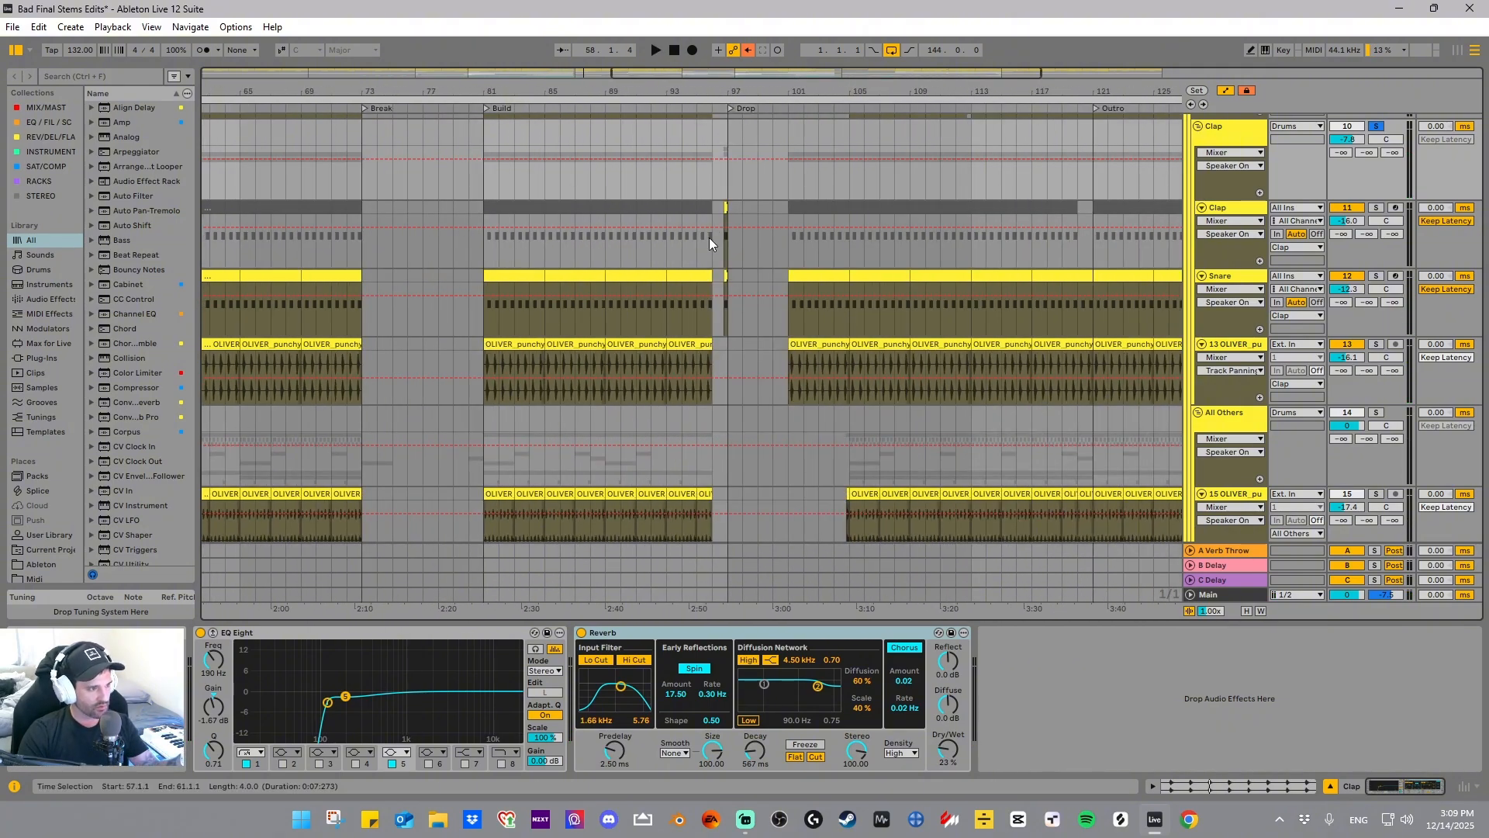
scroll(232, 376, down, 2)
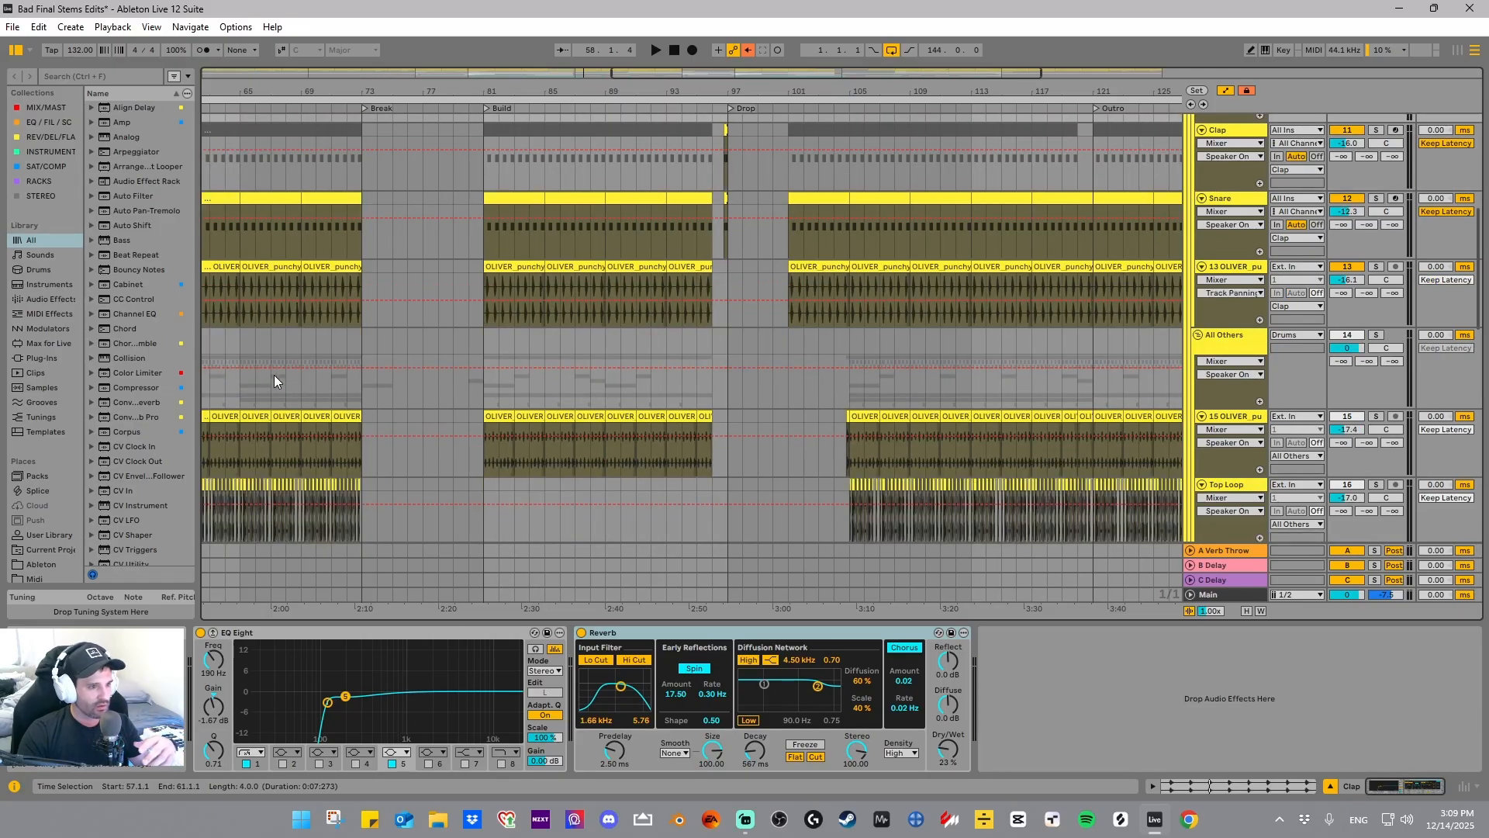
click(1249, 341)
scroll(692, 390, down, 2)
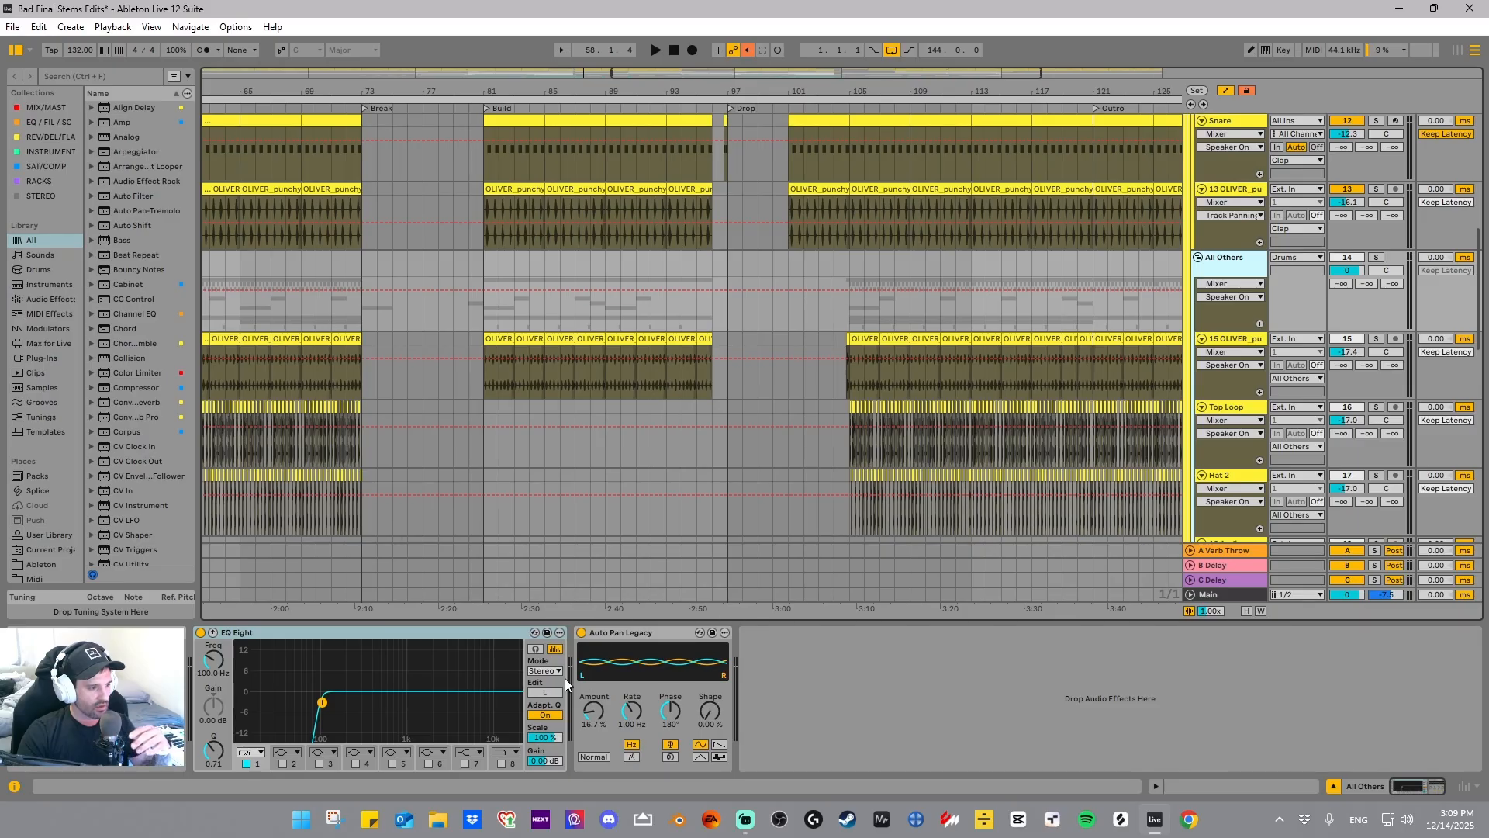
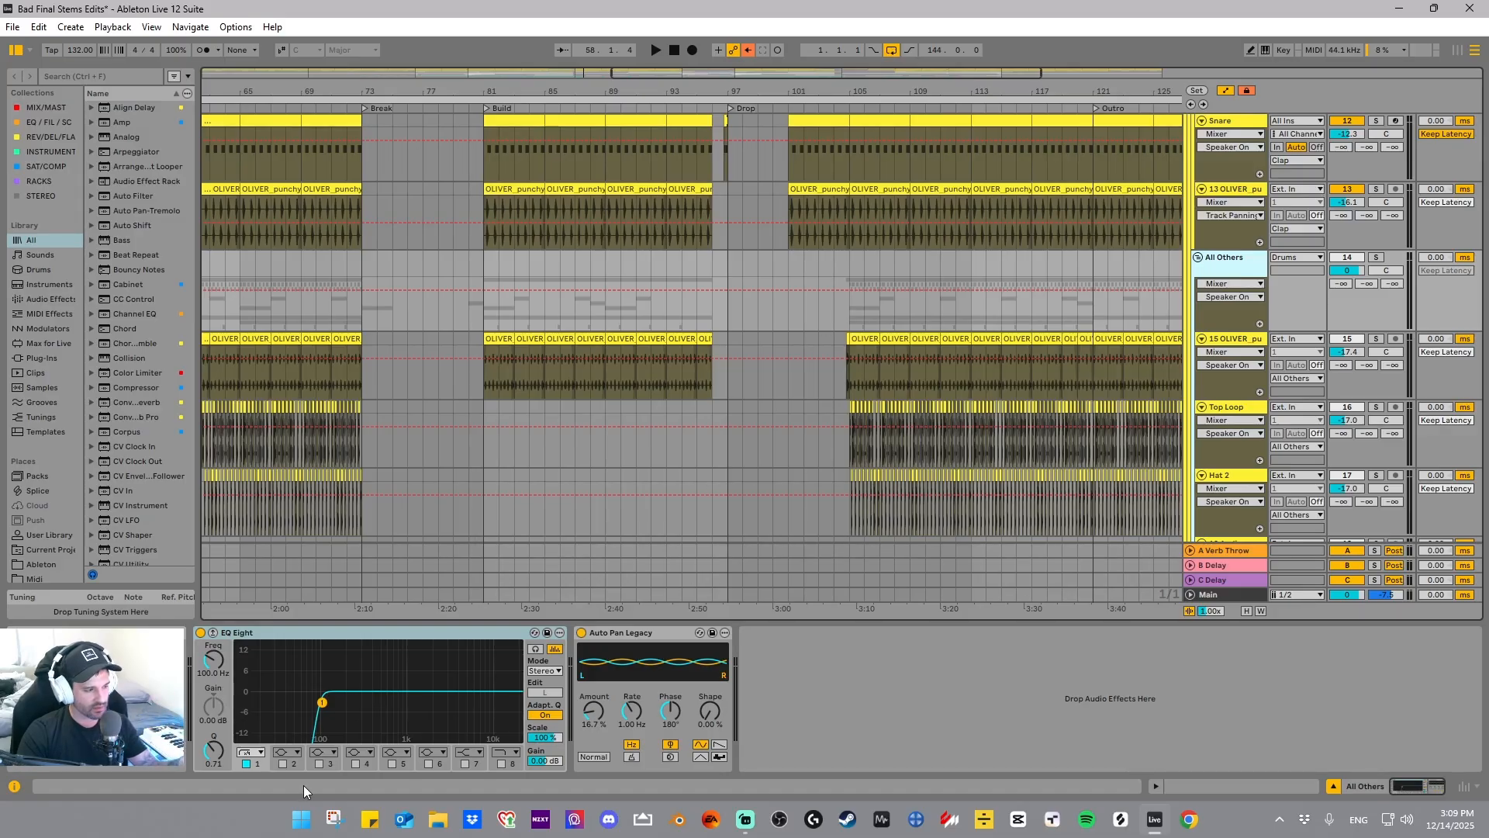
click(600, 635)
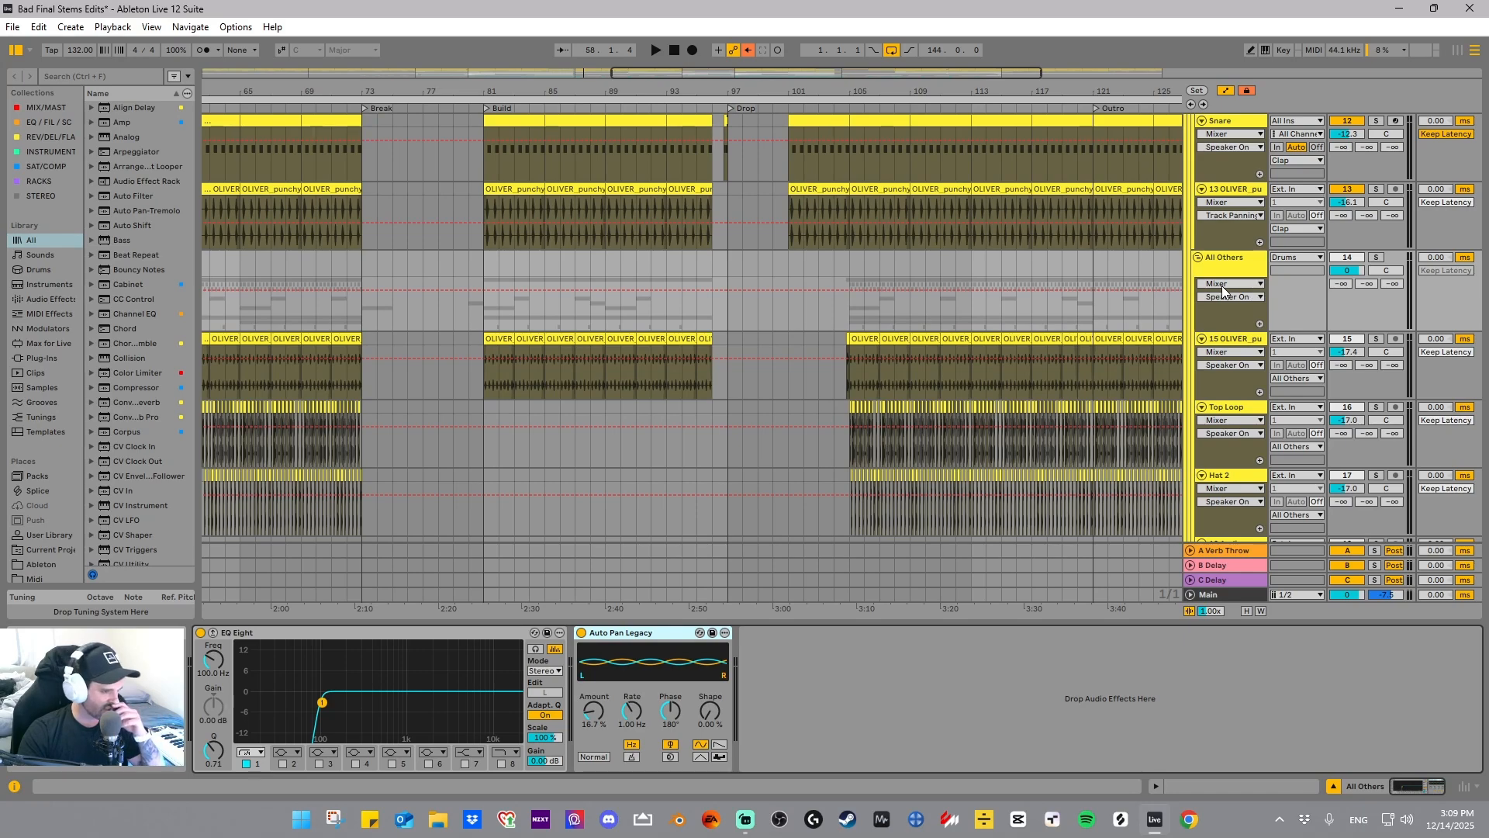
click(1203, 261)
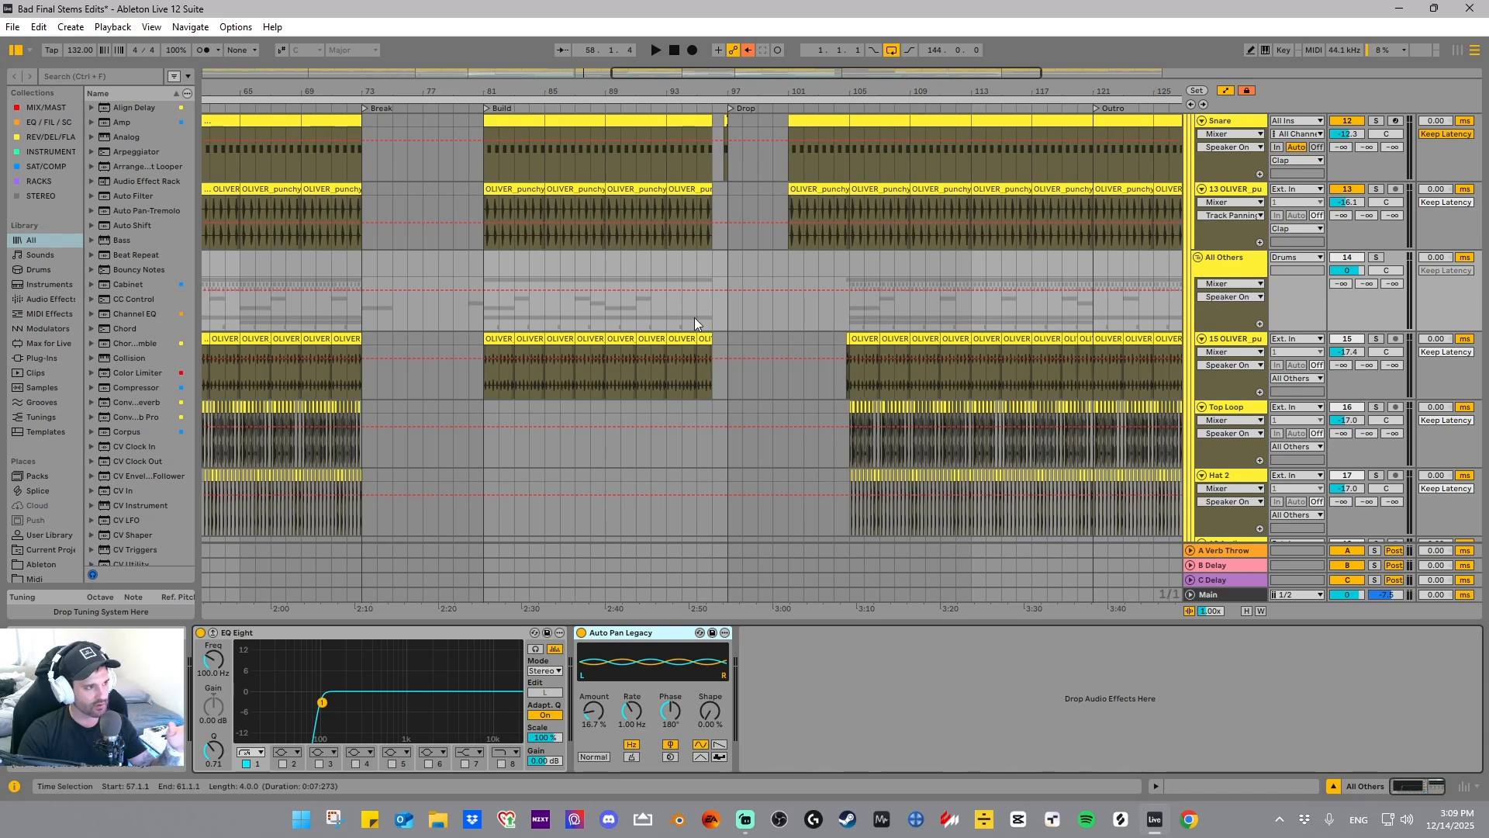
scroll(695, 318, up, 6)
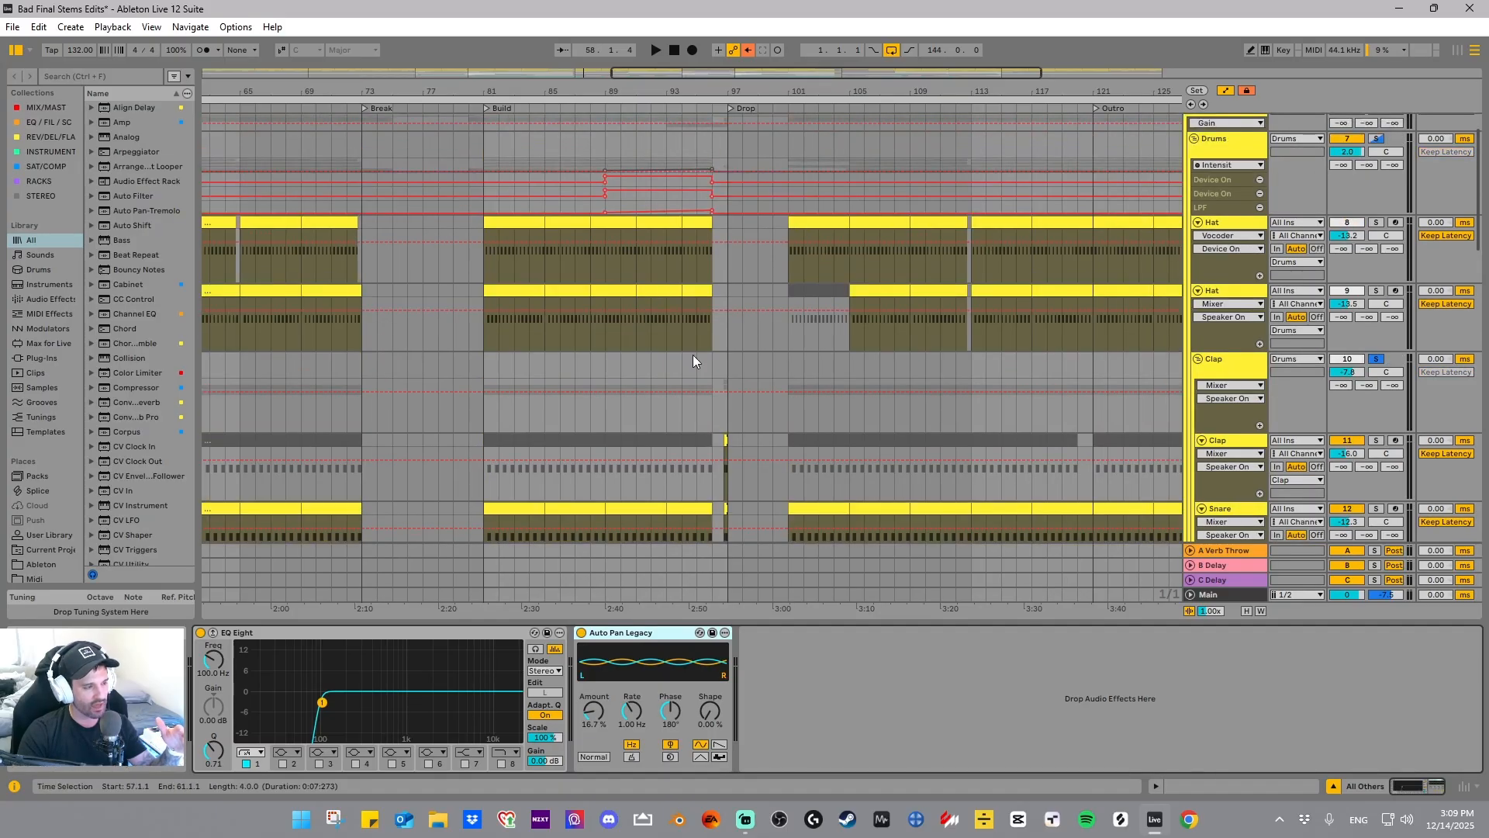
scroll(693, 355, down, 6)
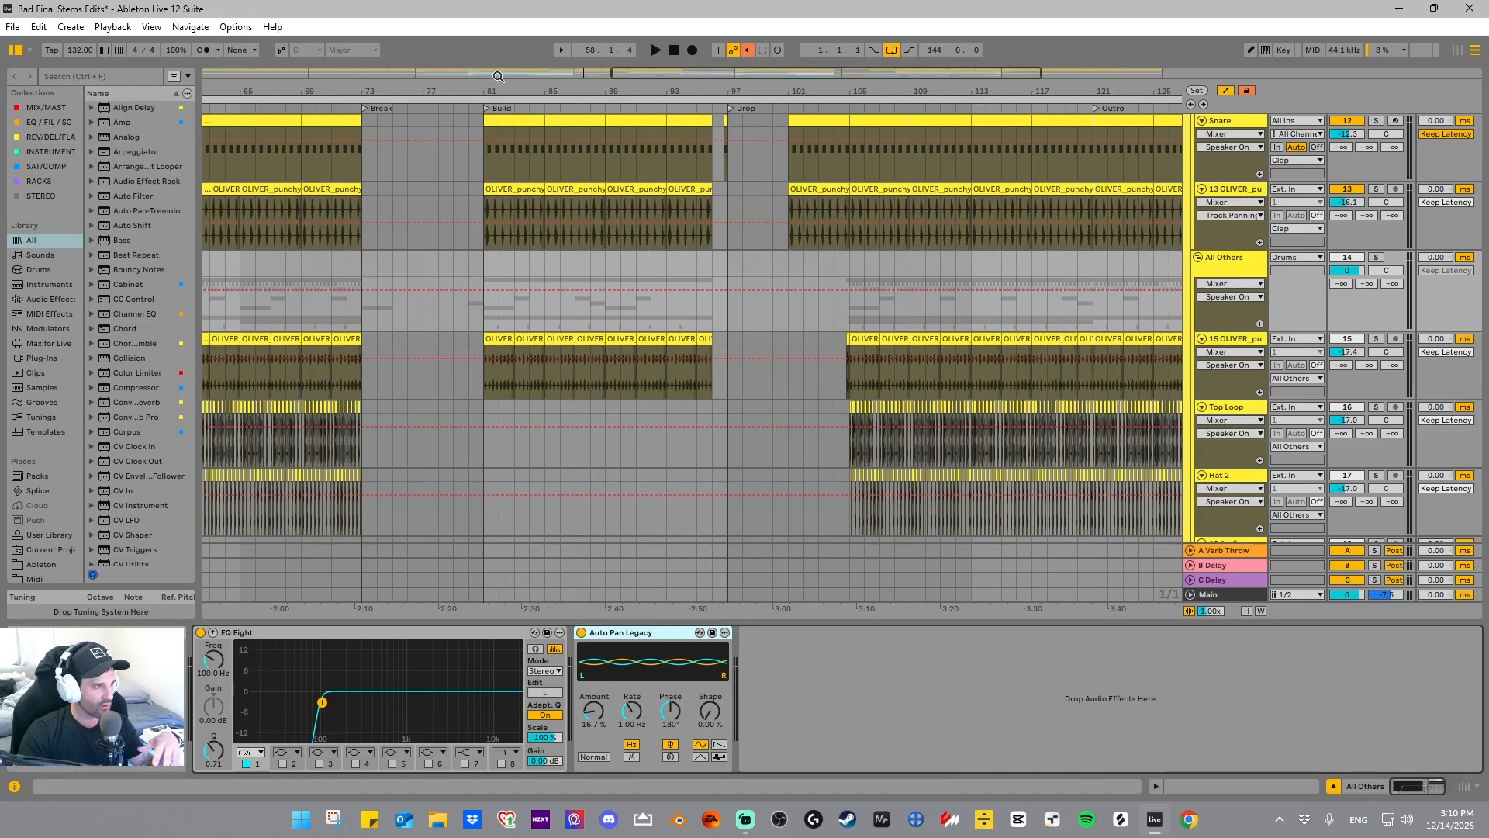
- Return to the bar 57 drop, compare the All Others group's OLIVER loop and Top Loop device chains, and hide the automation lanes
drag(498, 86, 610, 124)
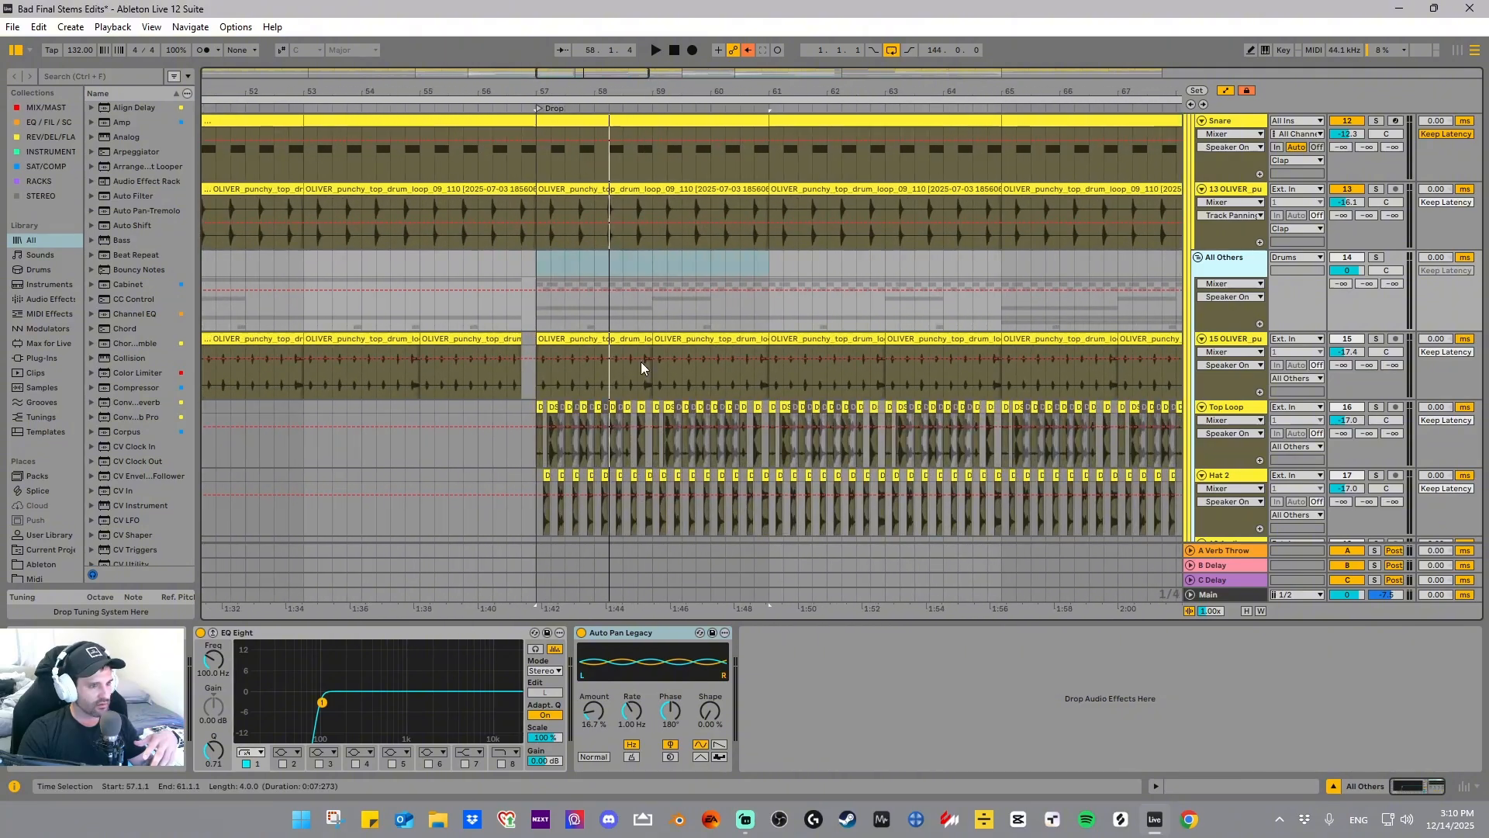
click(1216, 342)
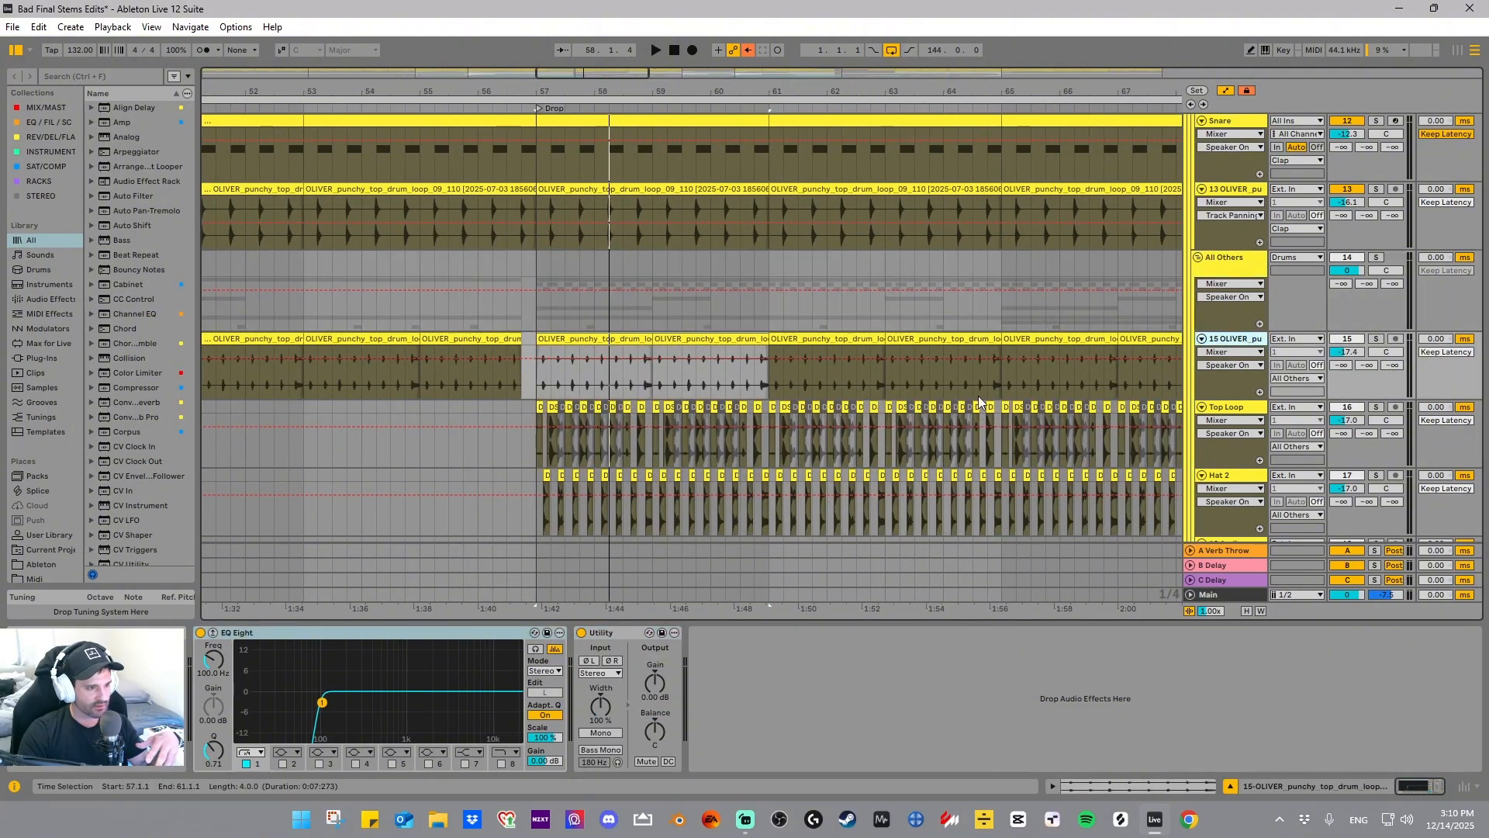
click(1237, 408)
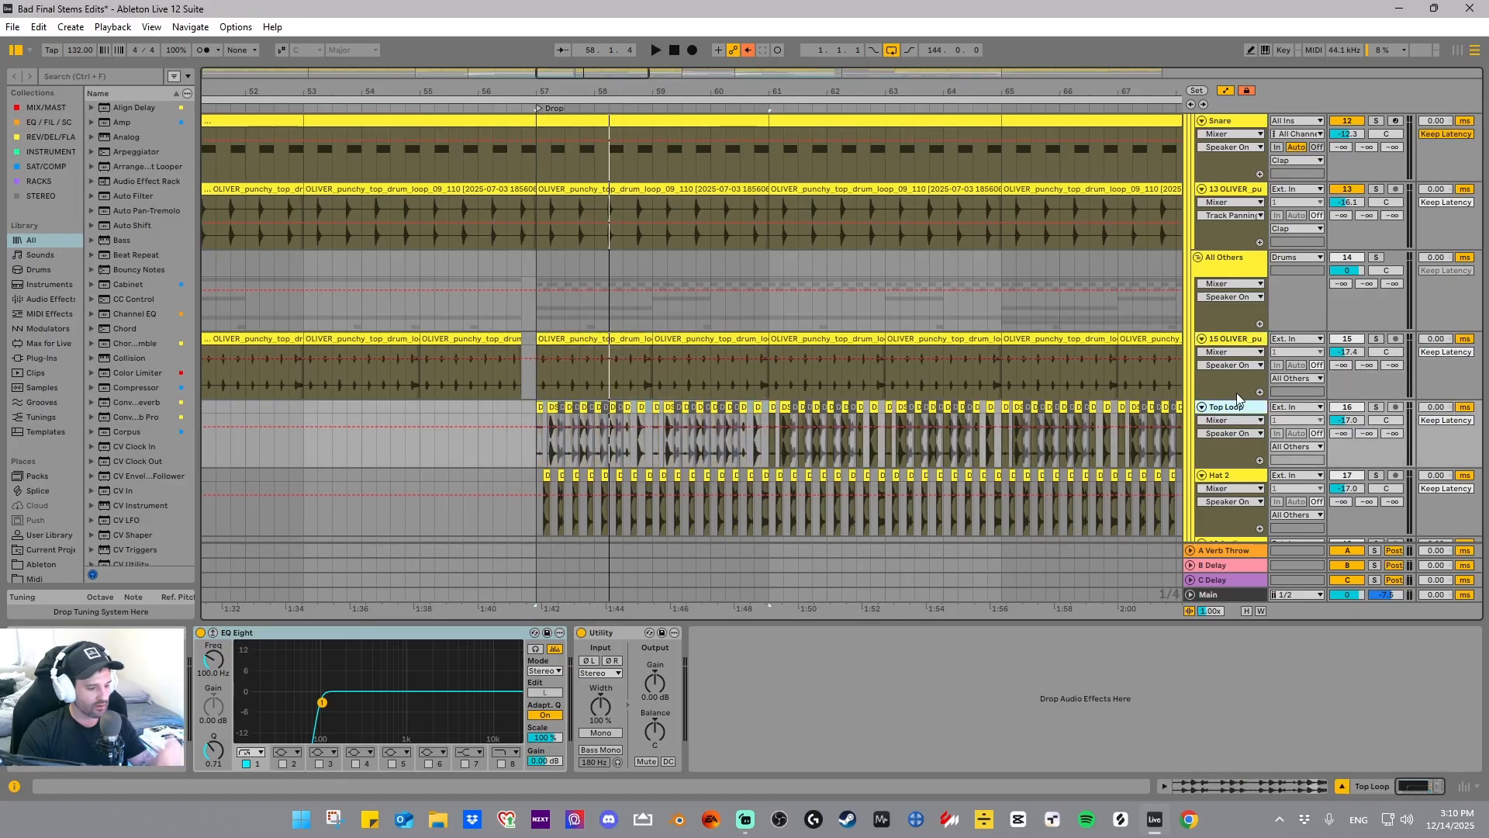
key(a)
key(Up)
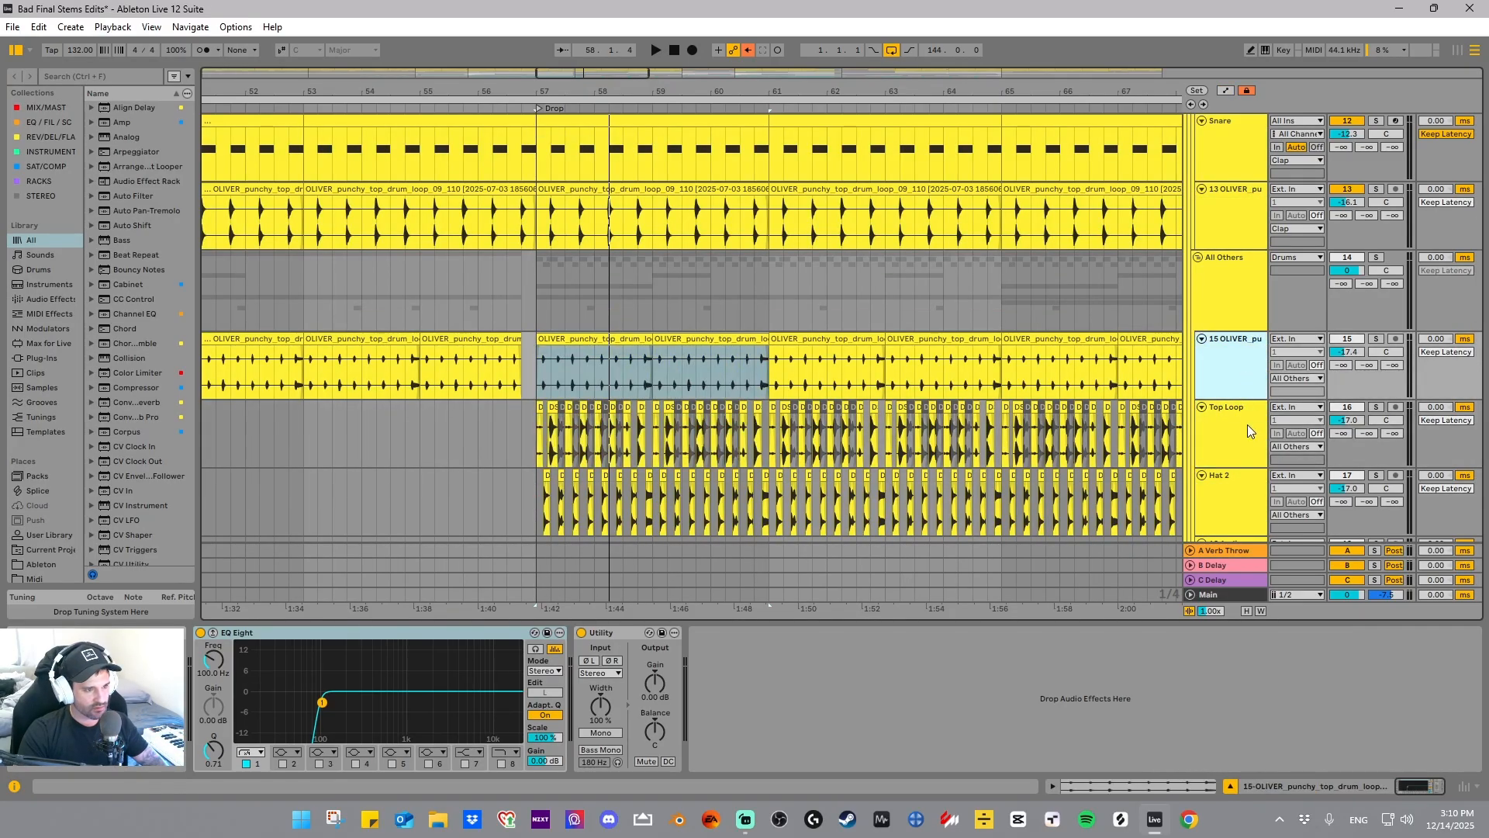
key(Down)
- Solo the Top Loop track and examine its sliced clips between bars 57 and 61 together with the Hat tracks below
click(1375, 408)
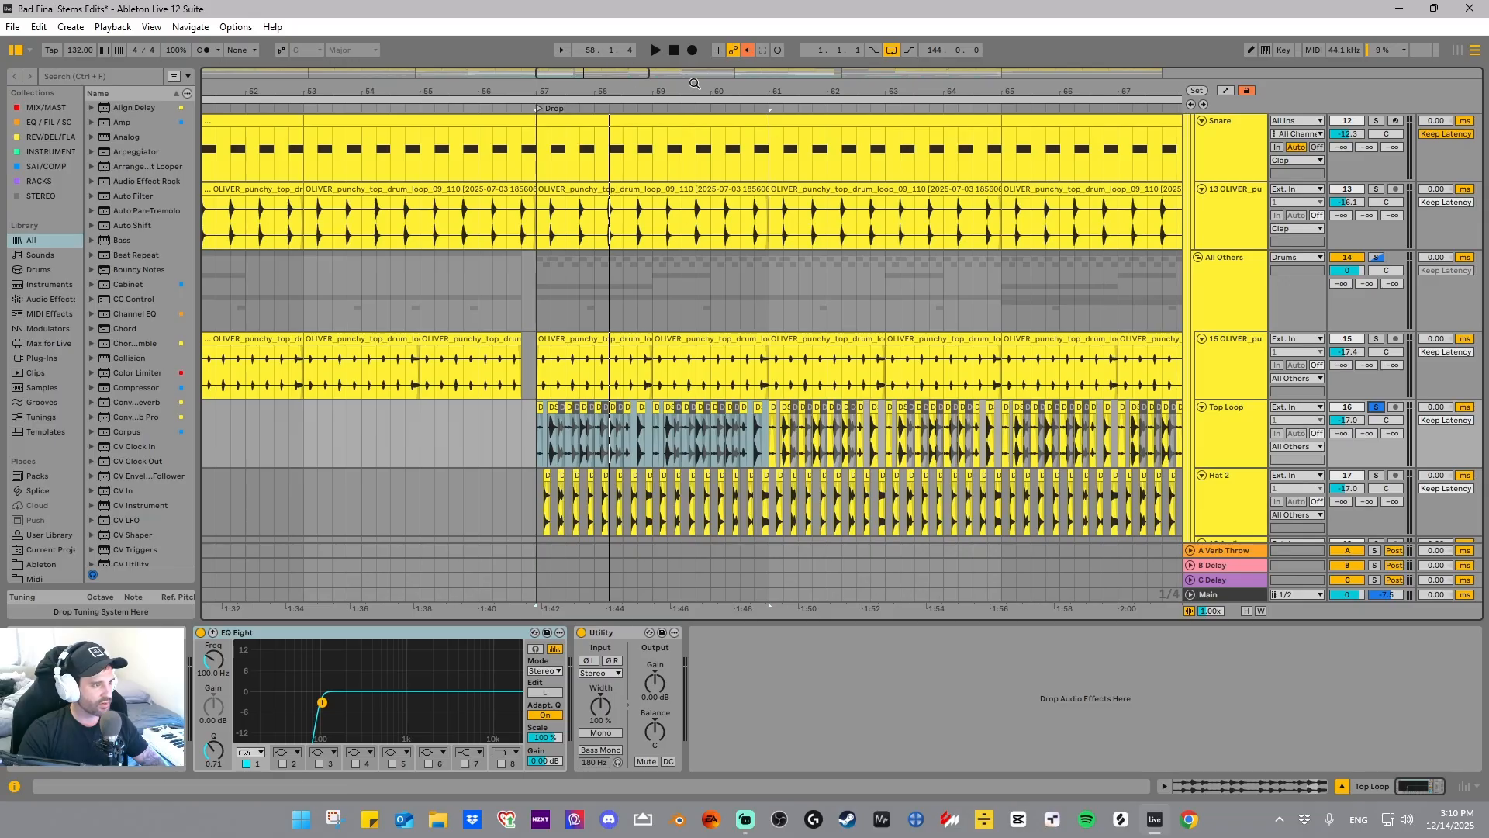
key(z)
drag(699, 91, 624, 91)
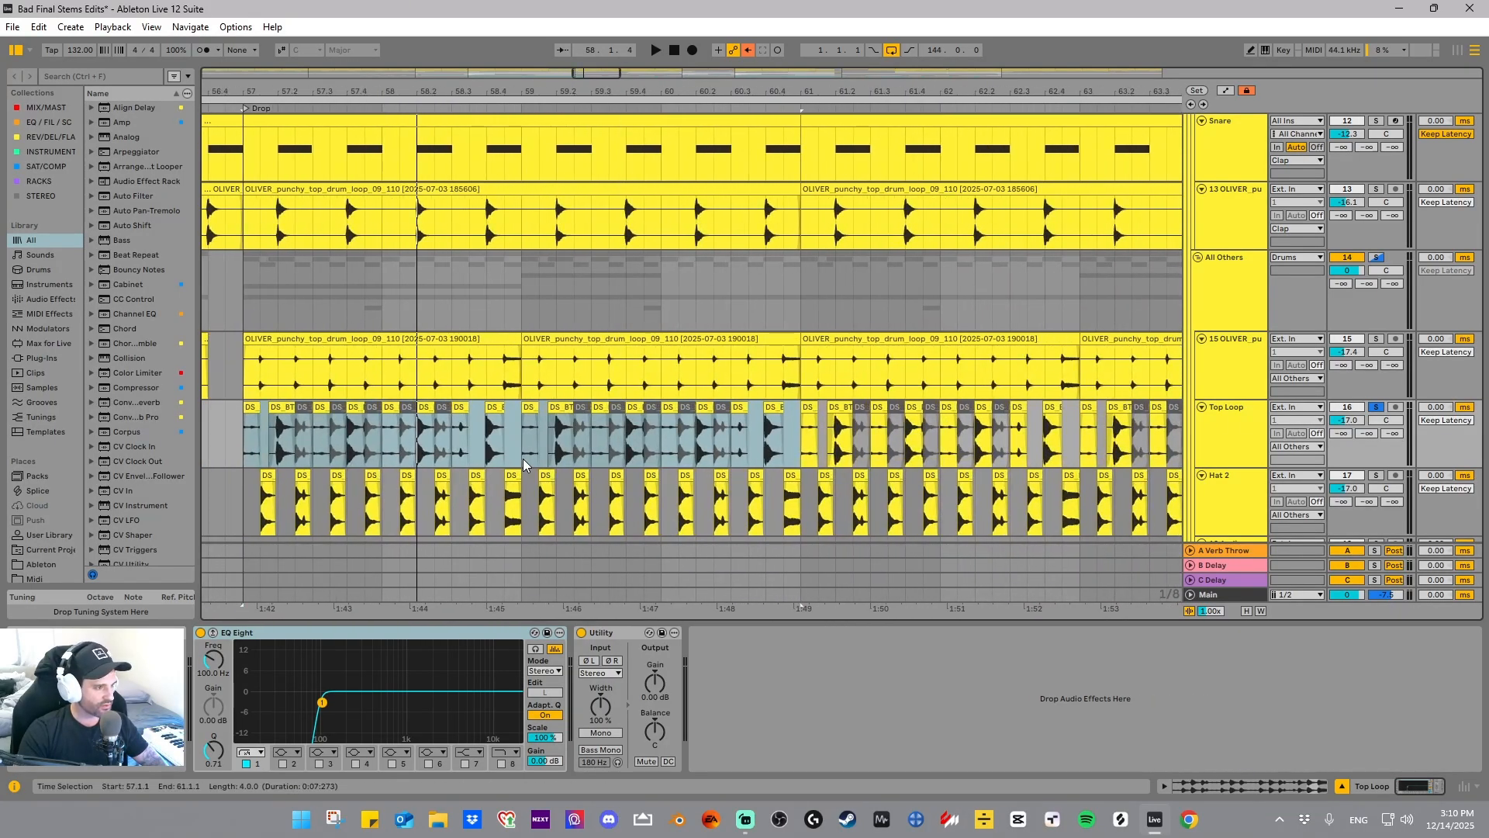
scroll(670, 413, down, 4)
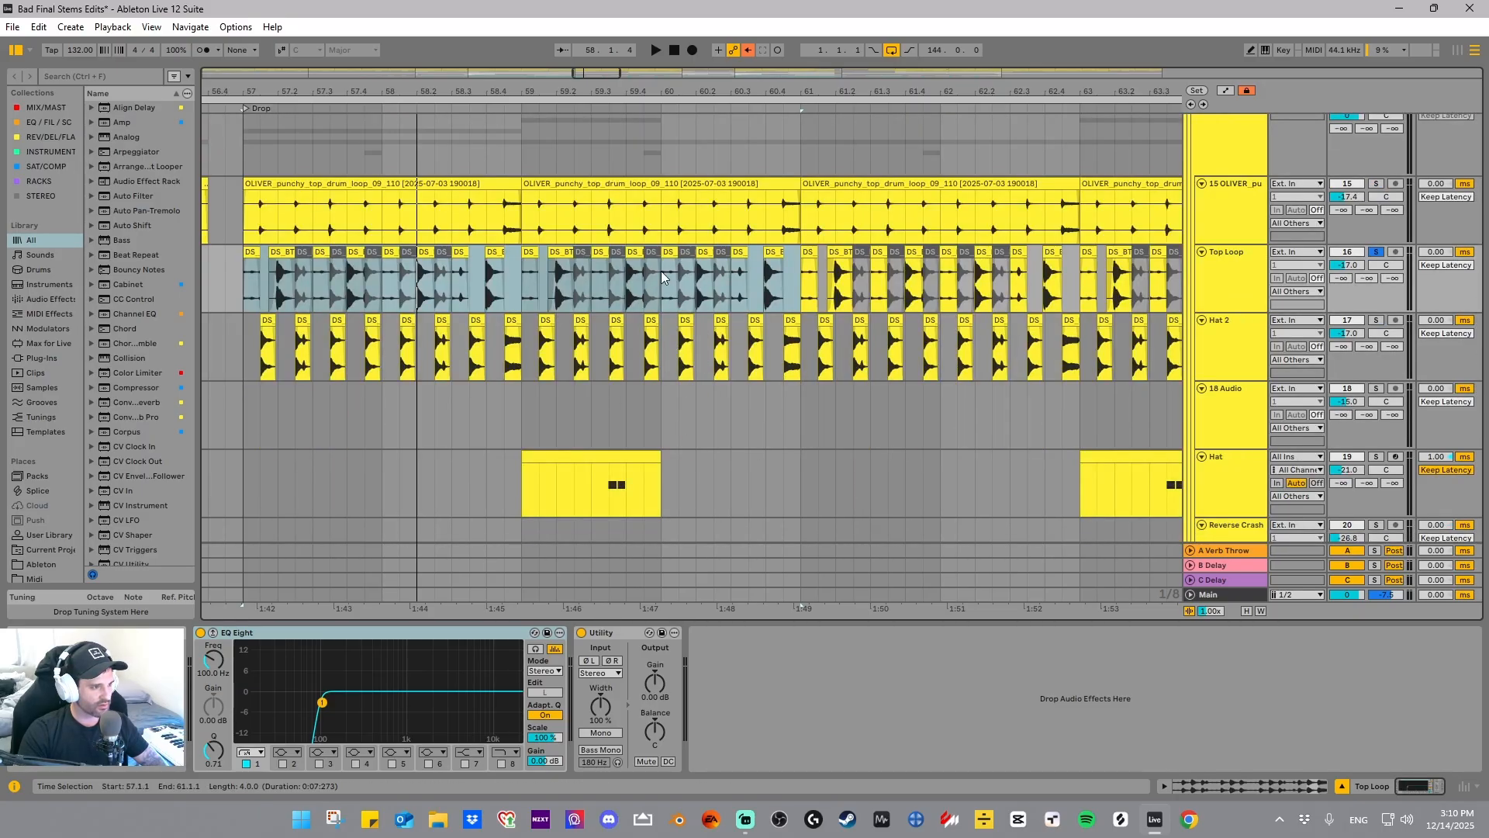
- Compare the device chains and clip patterns of the Top Loop and Hat 2 tracks between bars 57 and 61
click(244, 284)
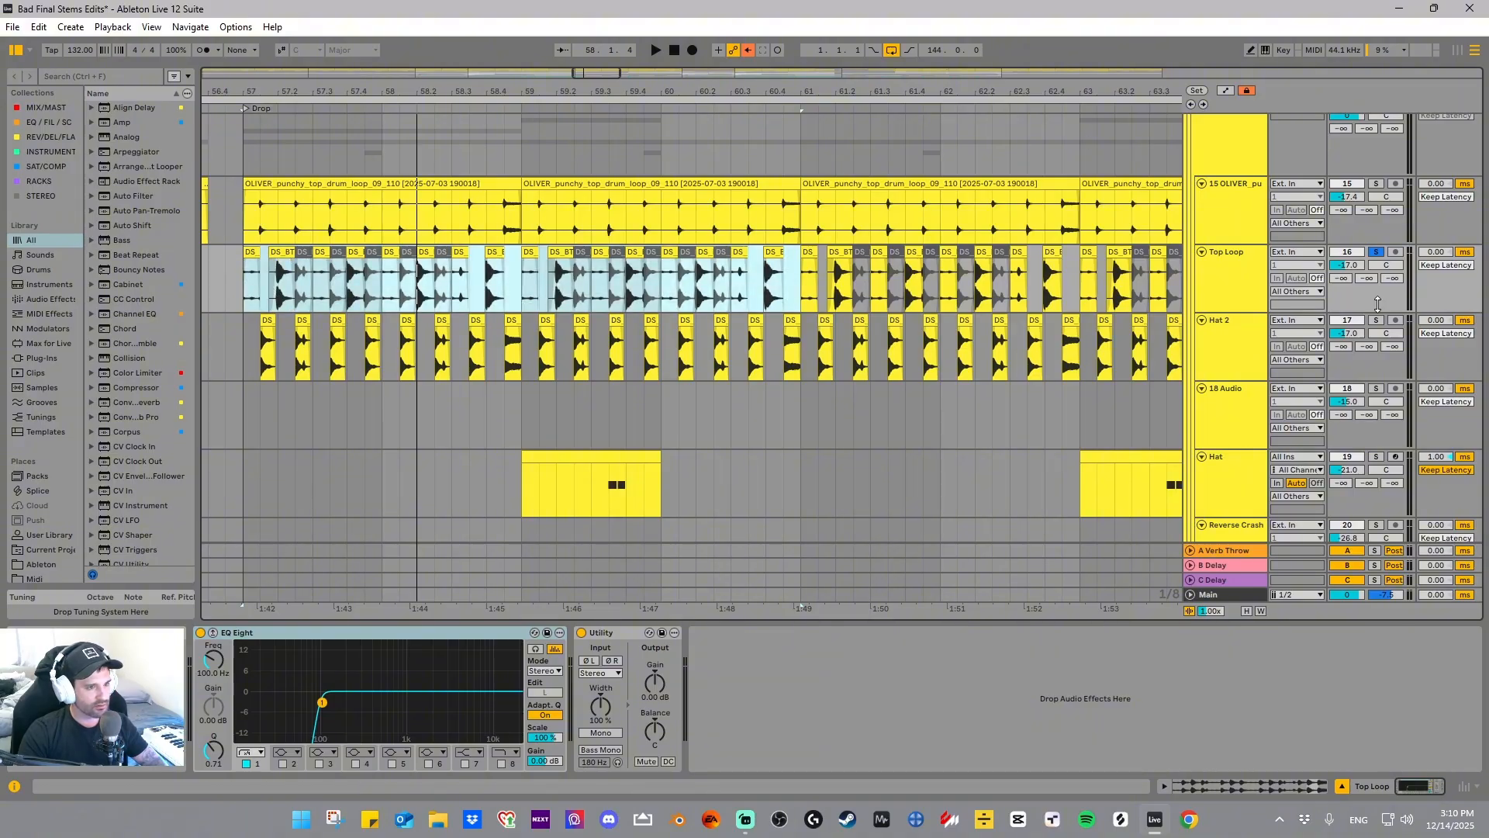
click(1223, 332)
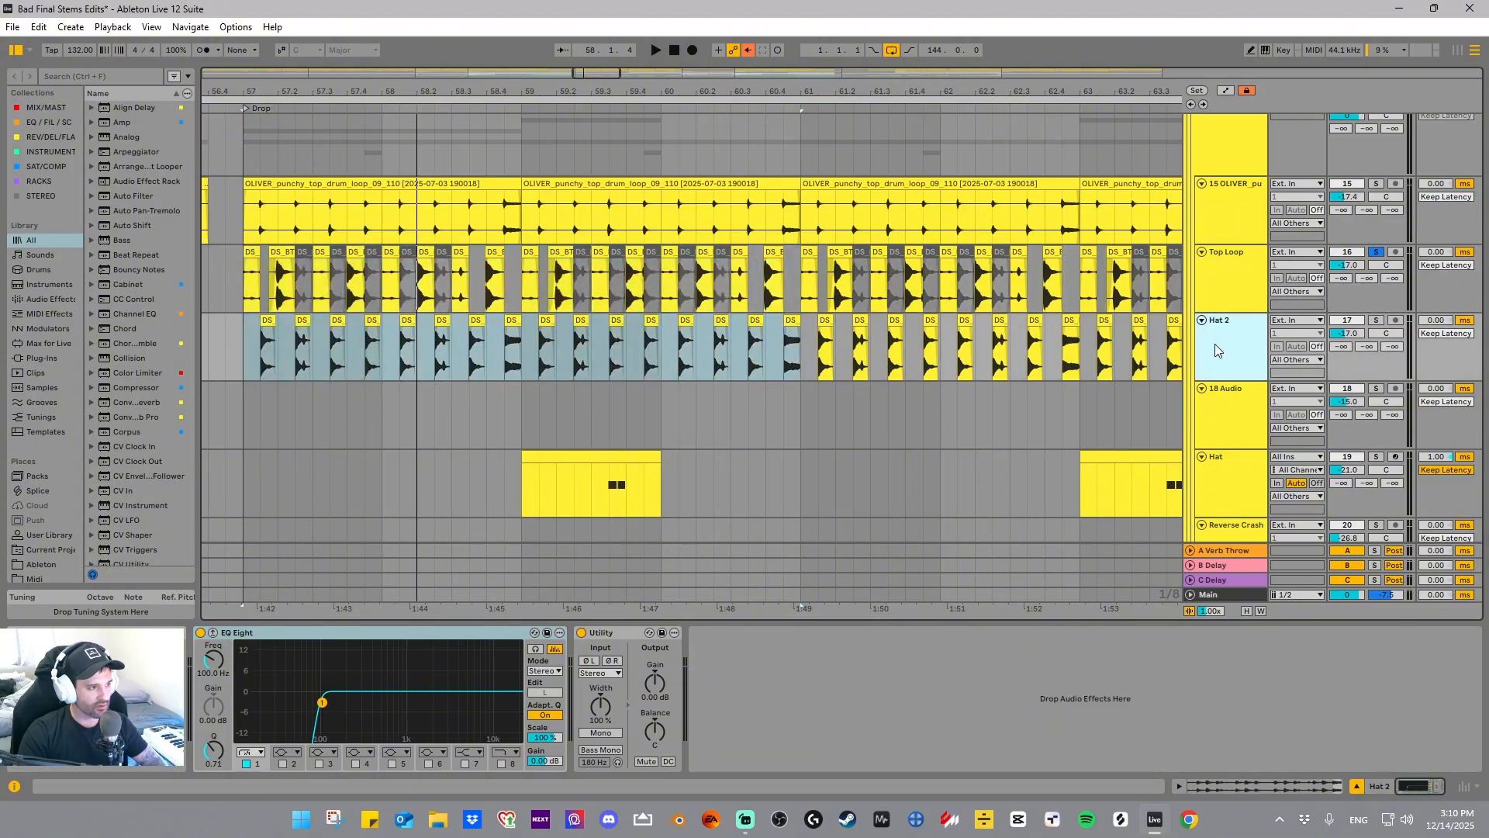
click(1202, 282)
click(1233, 410)
click(1241, 305)
click(1235, 362)
click(1249, 287)
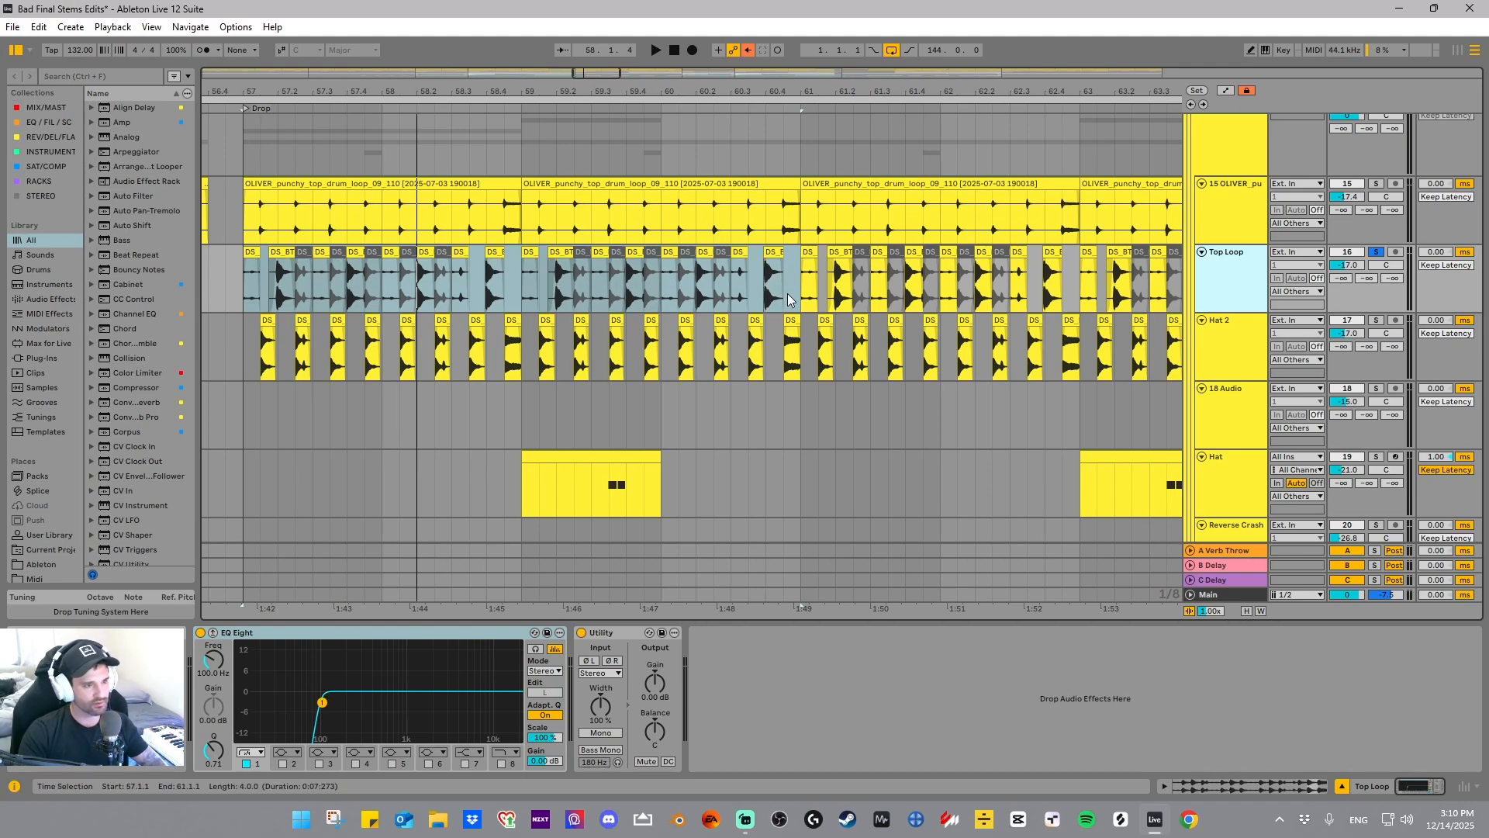
- Solo the Hat 2 track and play its chopped clips from bar 57
click(517, 337)
click(512, 321)
click(250, 344)
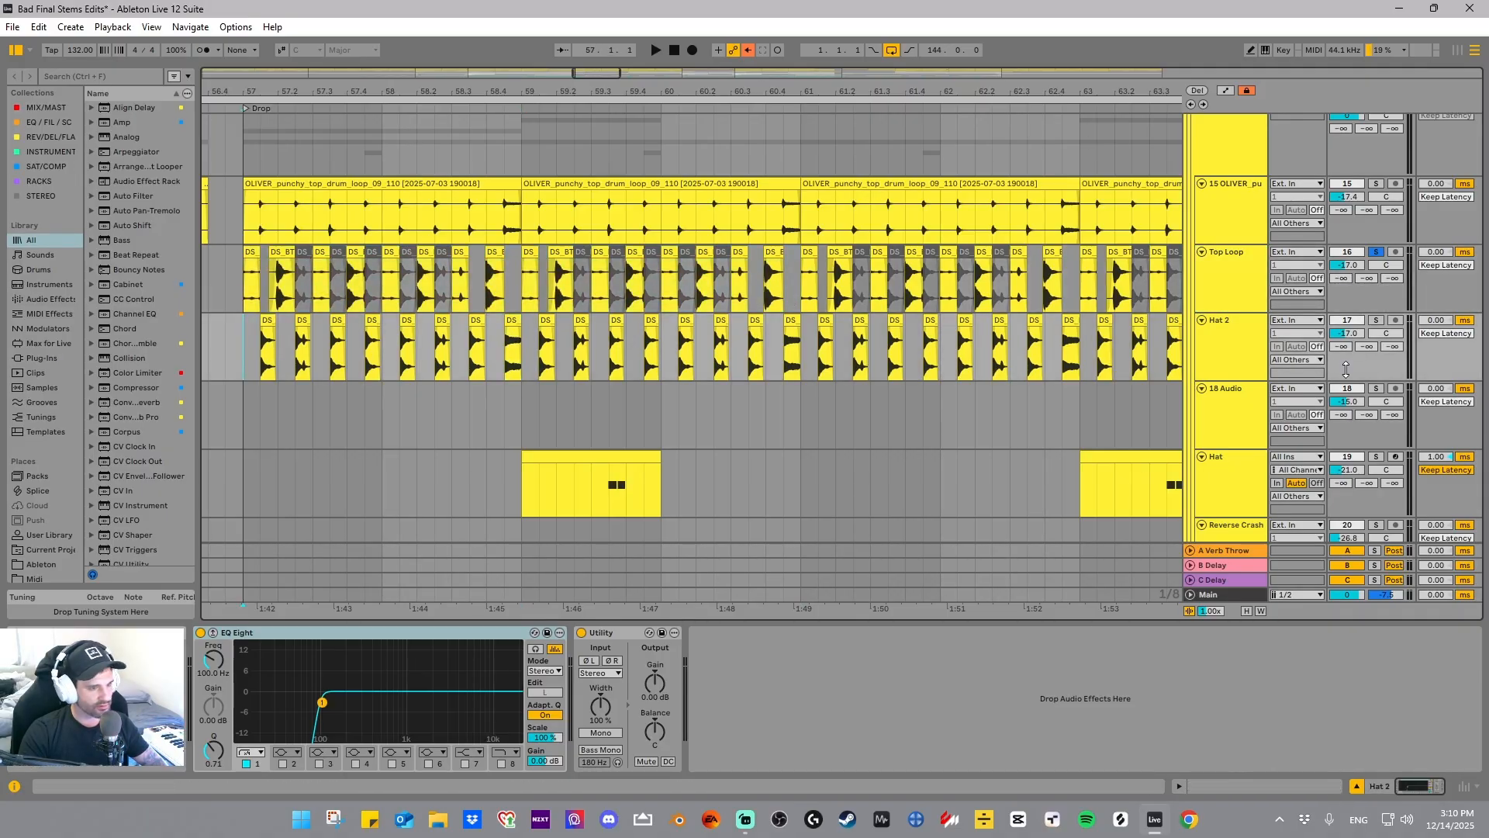
click(1378, 320)
key(space)
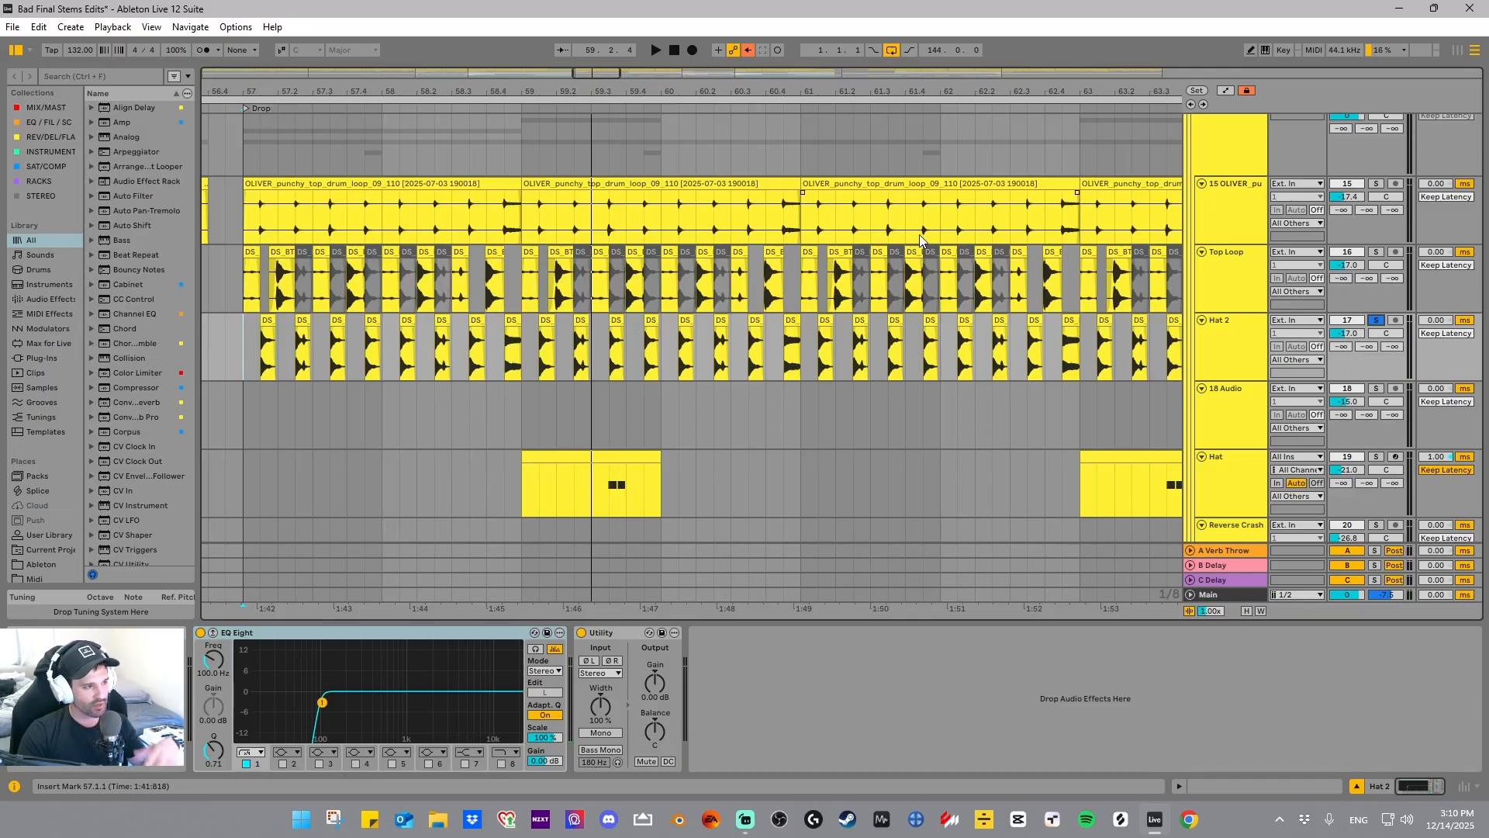
- Solo the Top Loop track, play it from bar 57 for comparison, and stop playback
click(1239, 286)
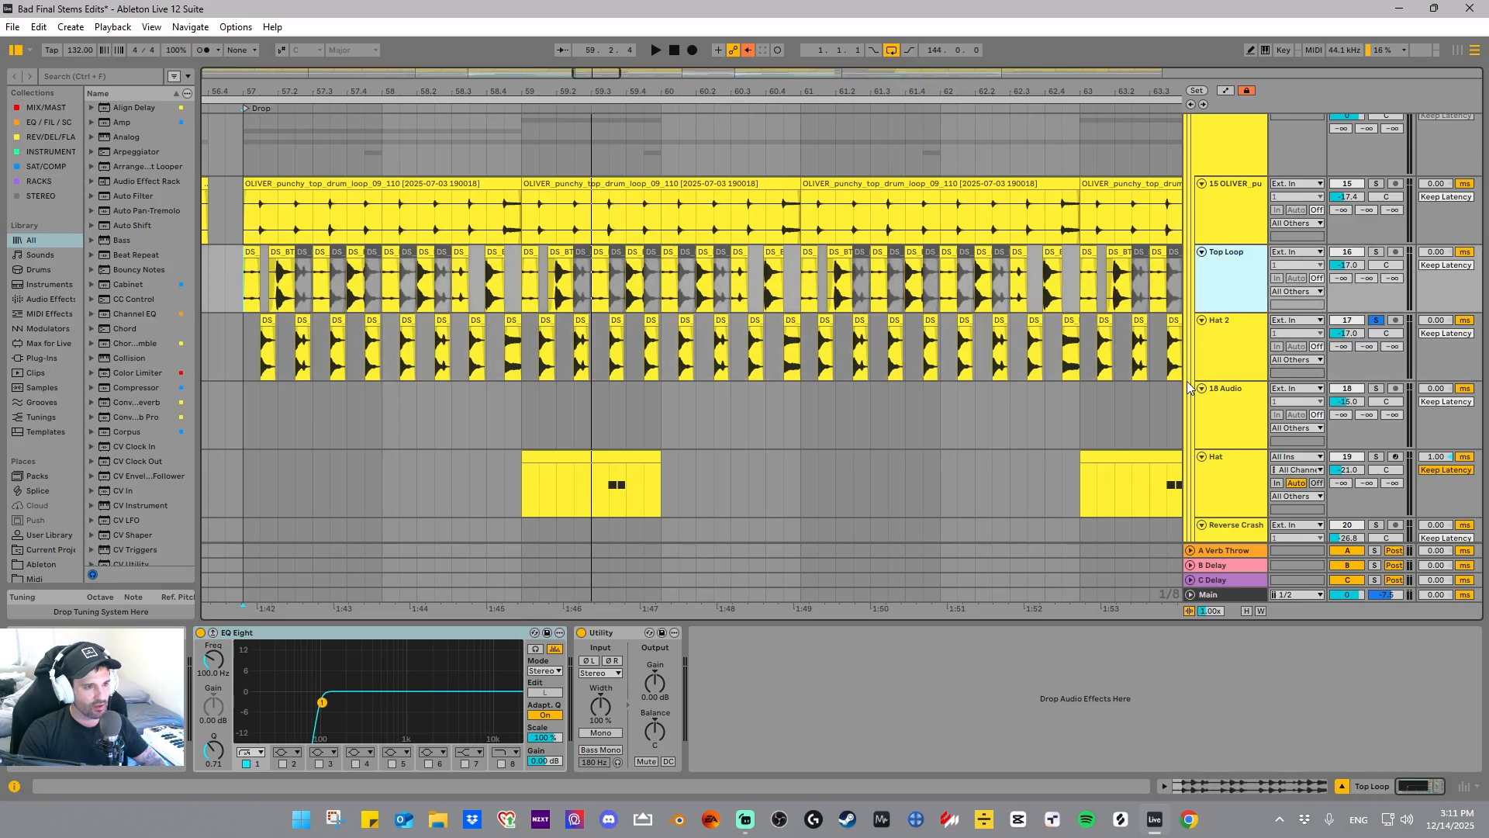
click(1375, 251)
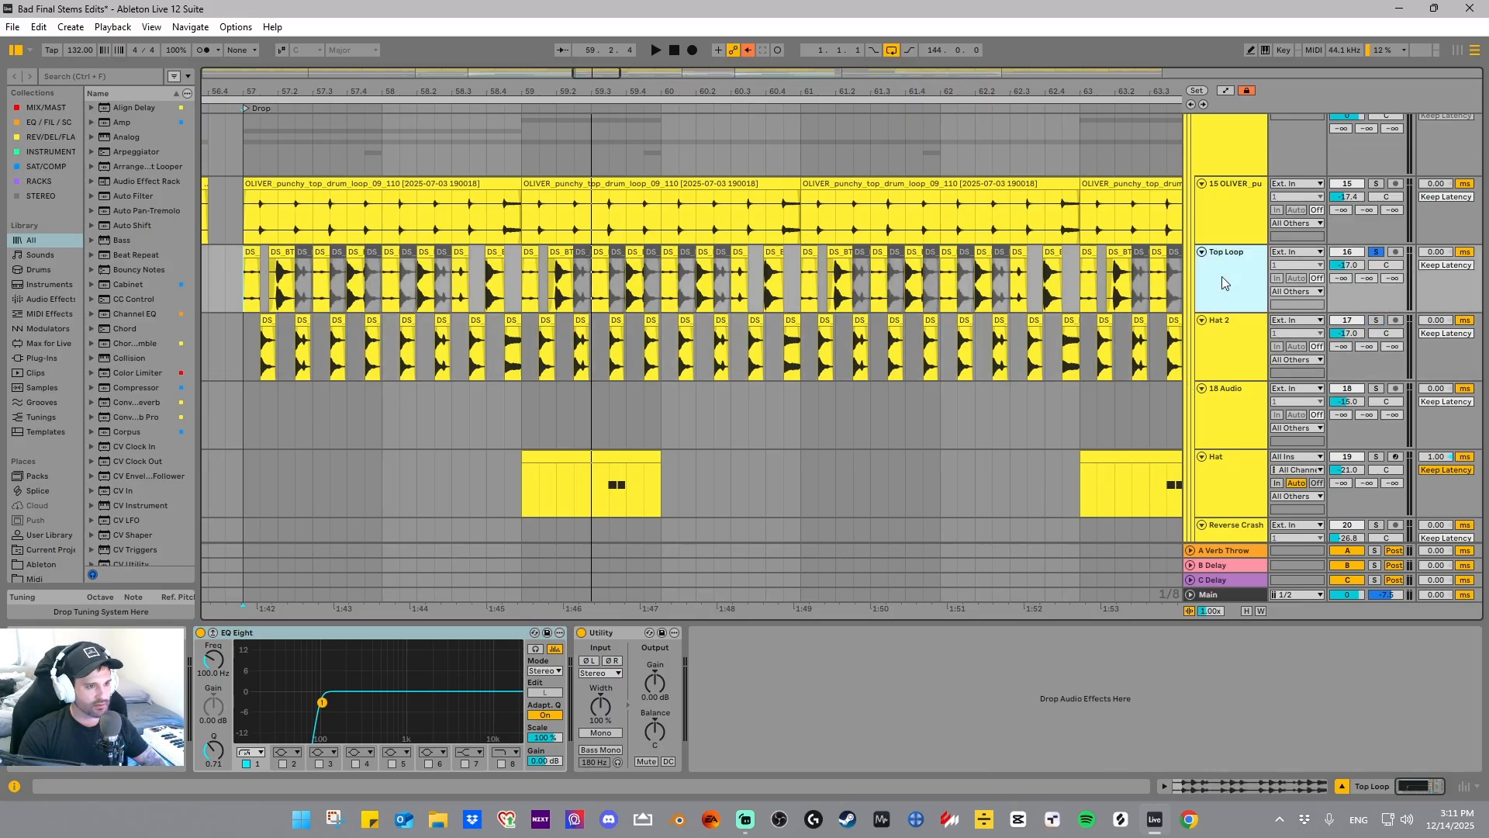
key(space)
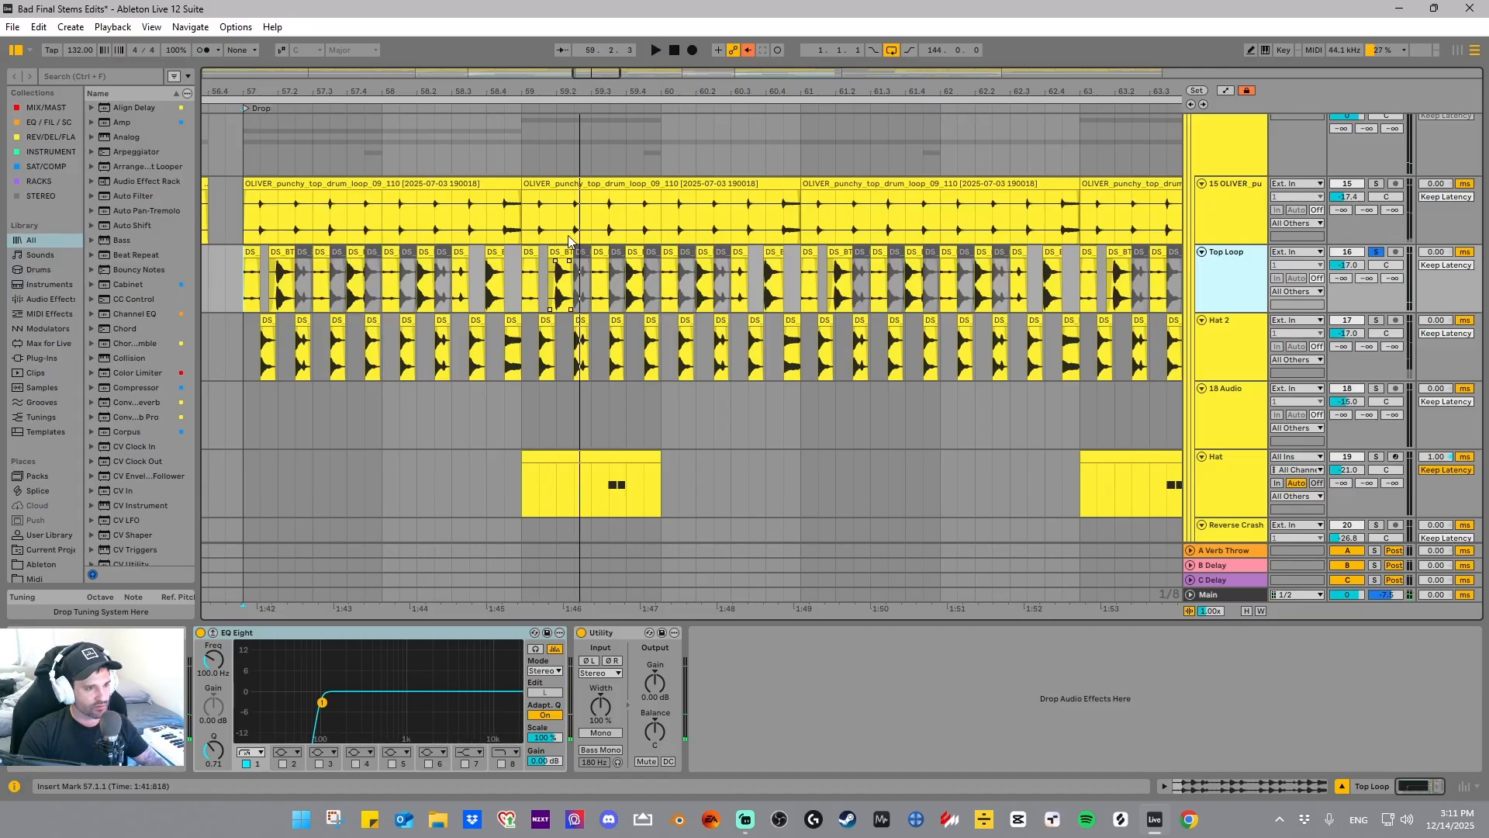
key(space)
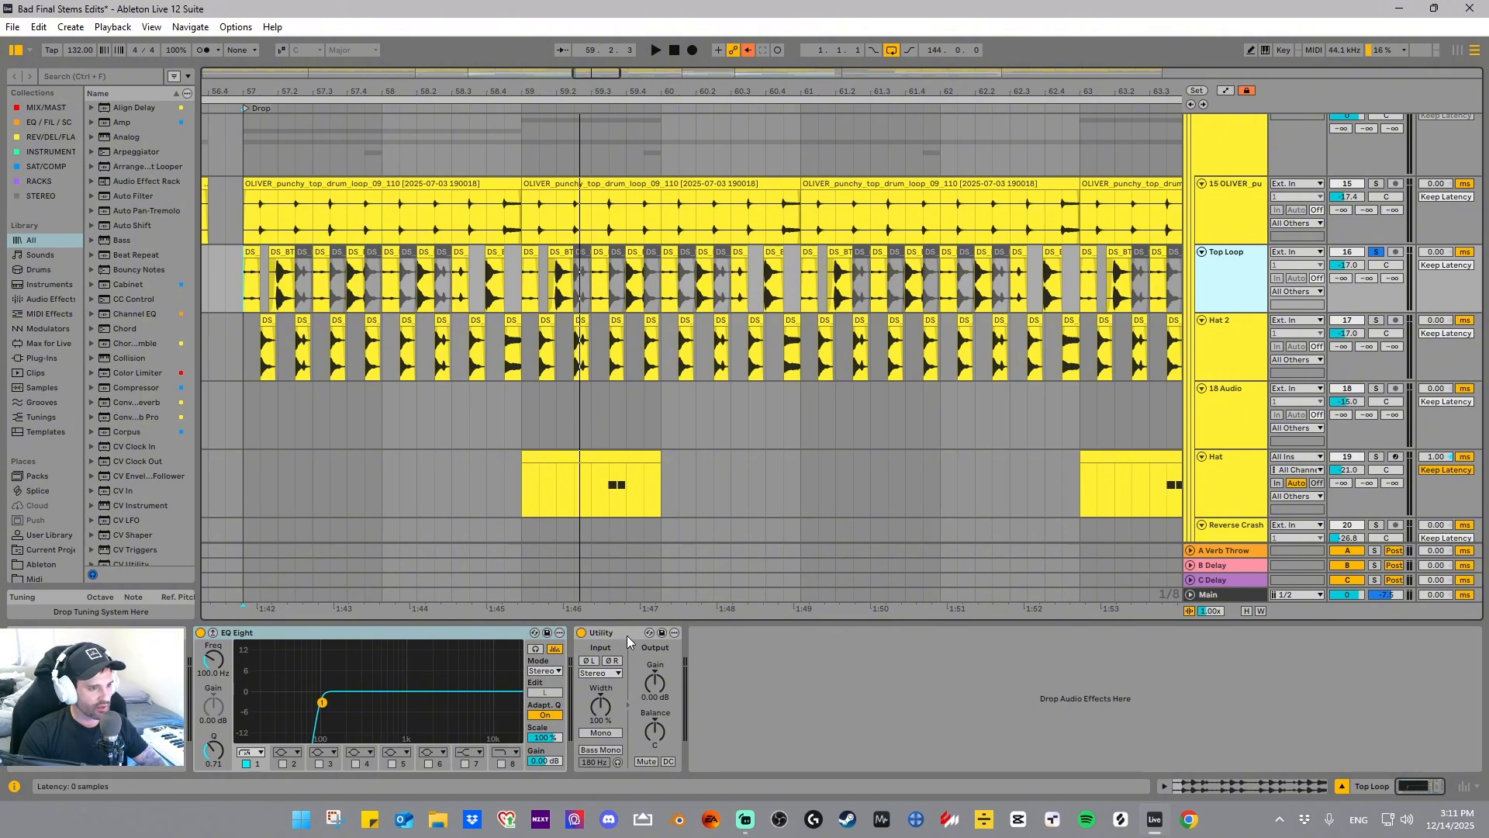
- Examine the device chains of the Hat 2, 18 Audio and Hat tracks in turn
click(1216, 338)
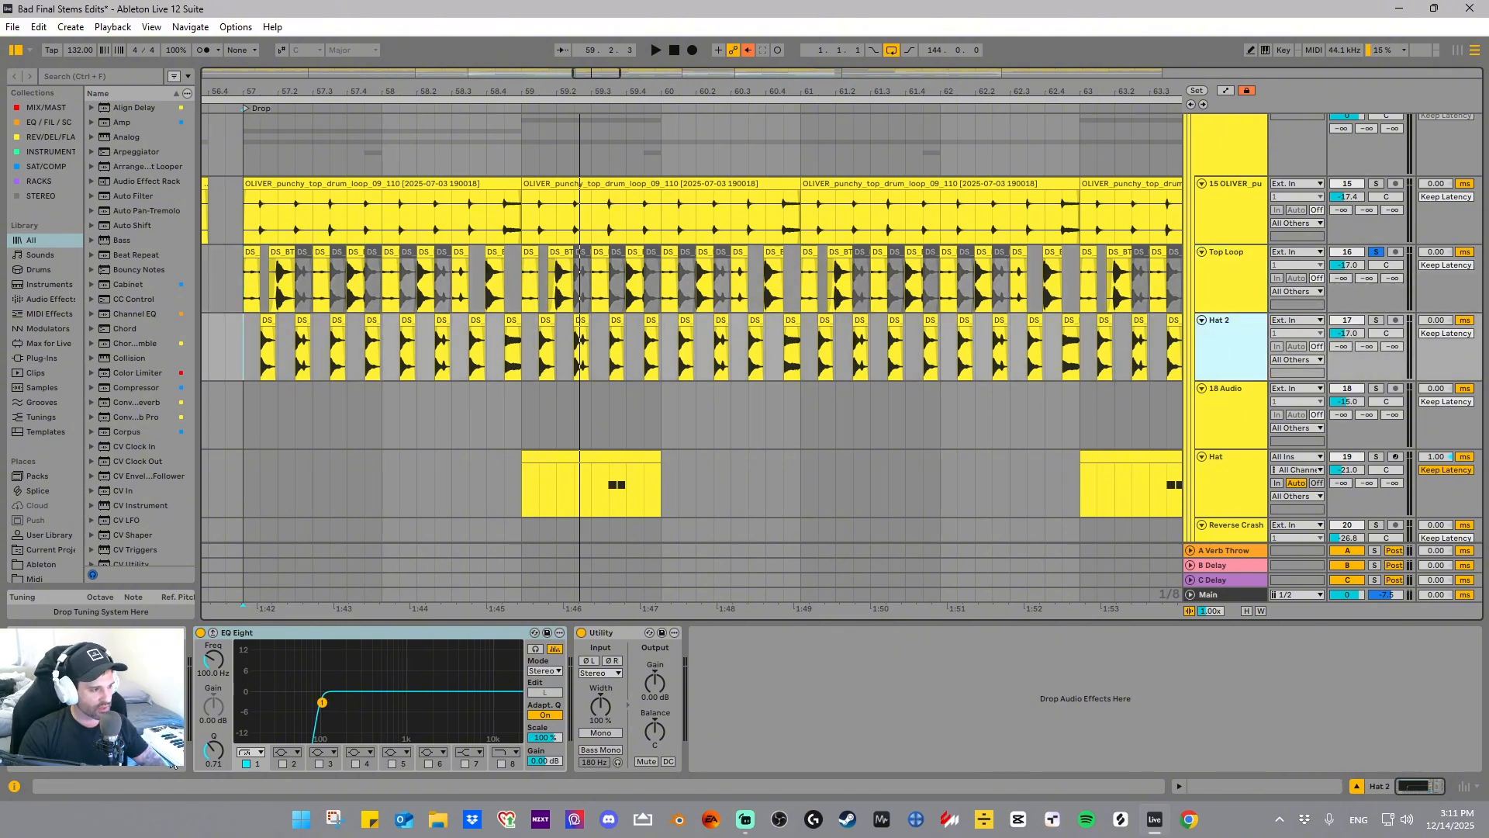
scroll(1162, 353, down, 1)
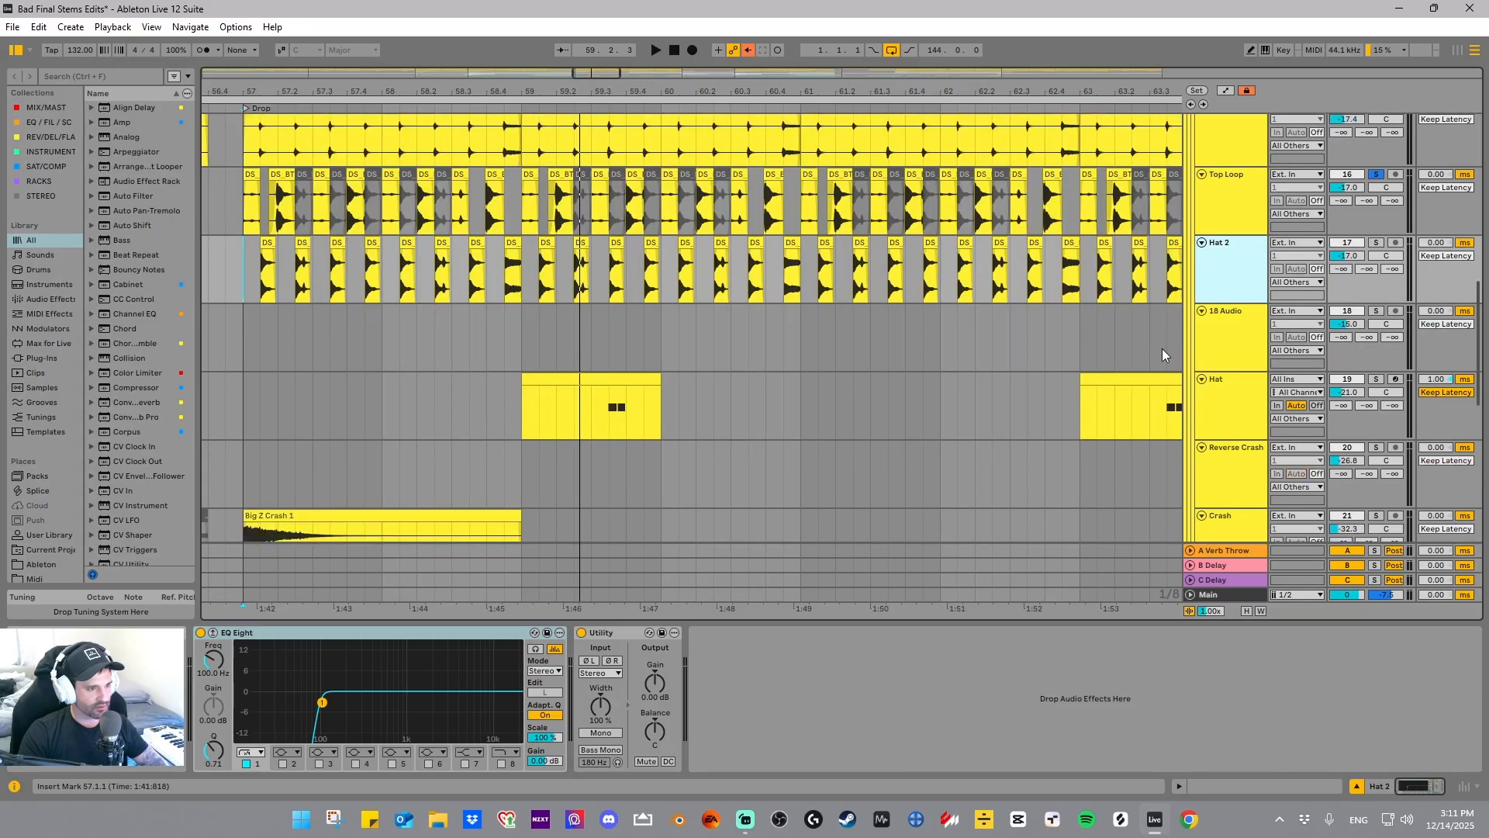
click(1205, 336)
drag(945, 91, 512, 82)
scroll(1181, 305, down, 1)
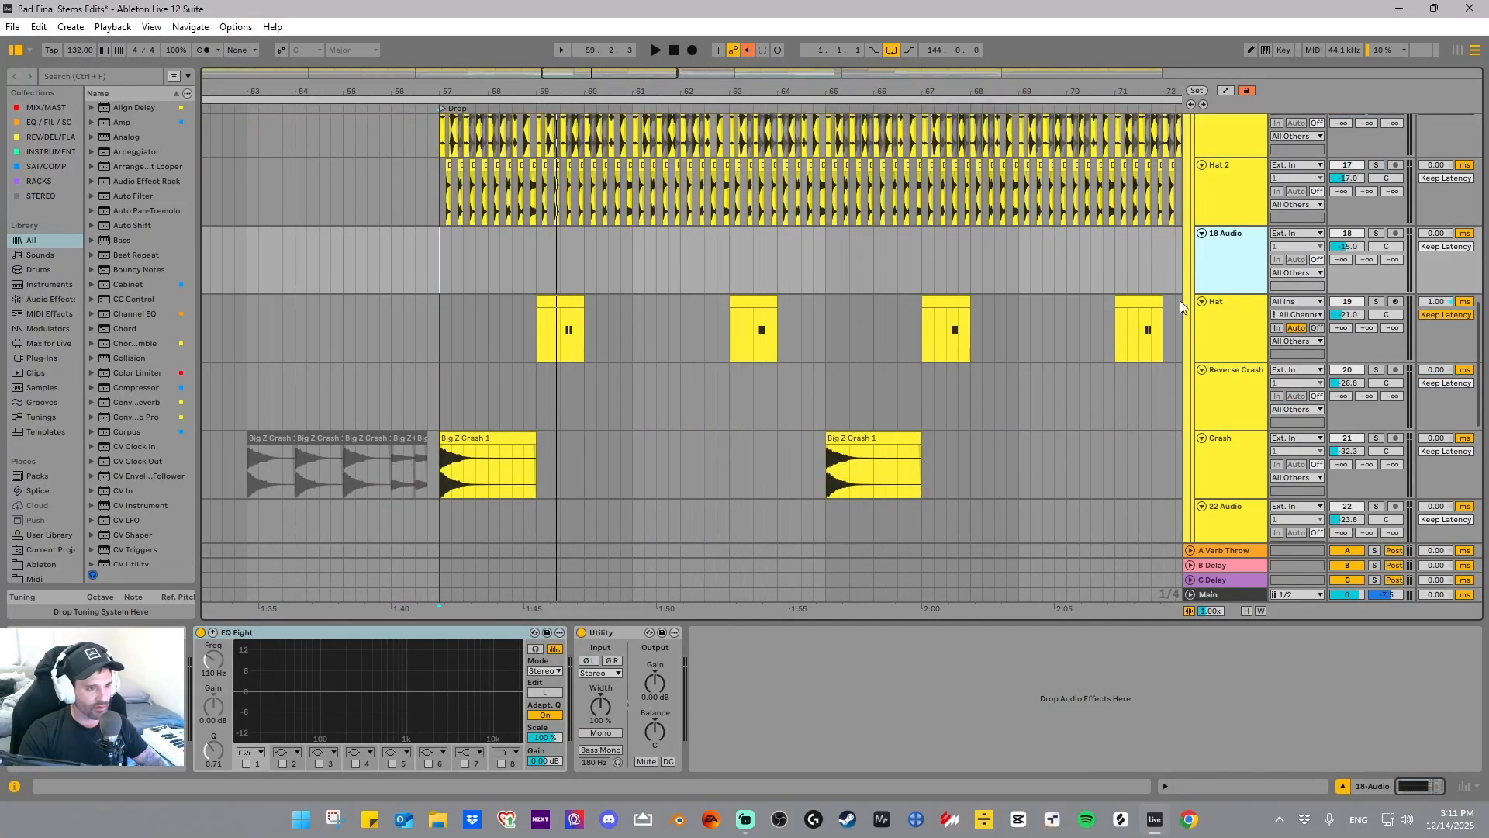
click(1240, 319)
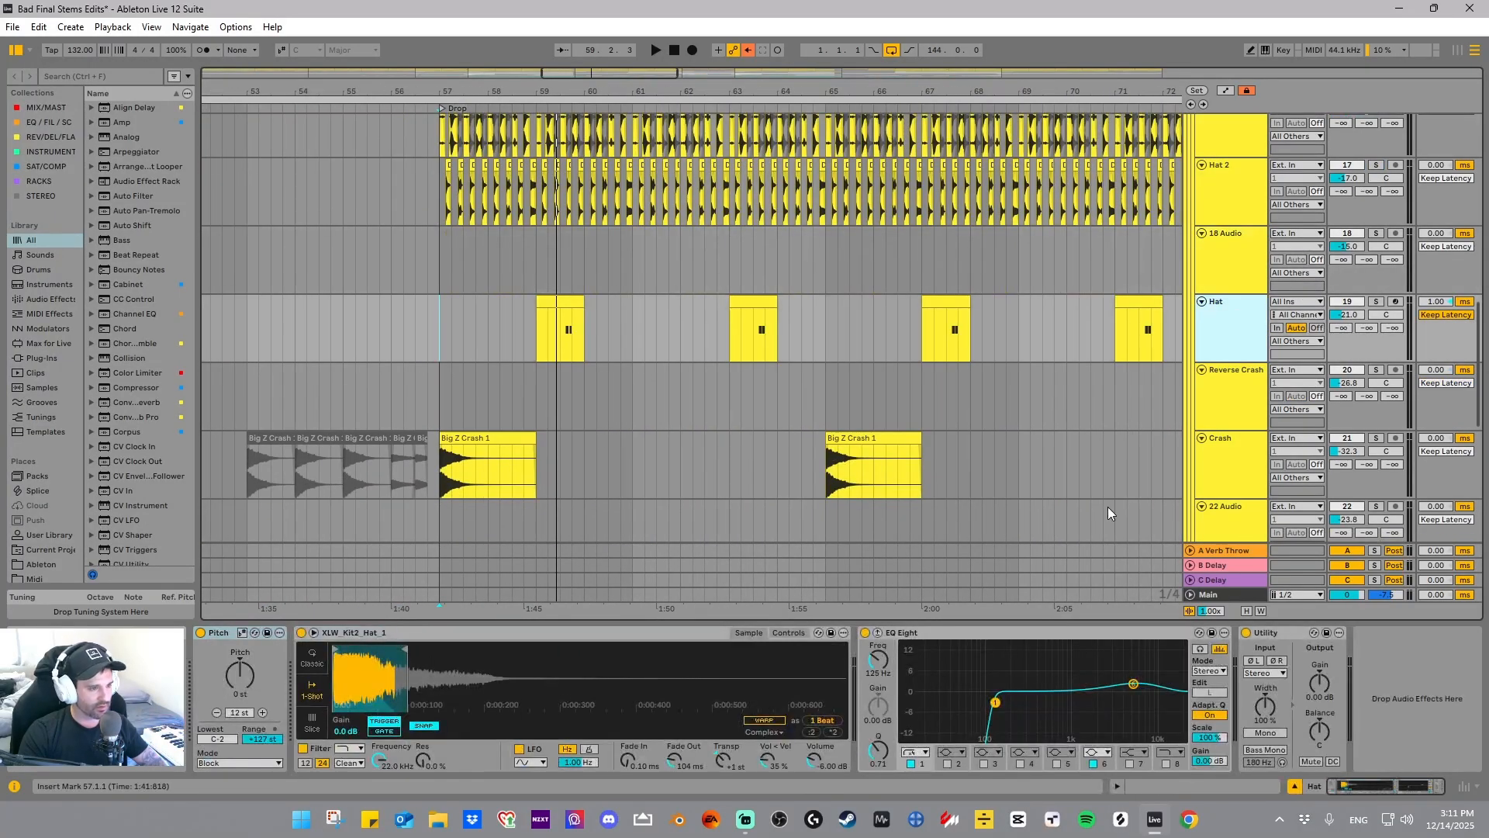
- Solo the Hat track, play its clip from bar 59.3, and examine the high-frequency band of its EQ Eight
click(451, 327)
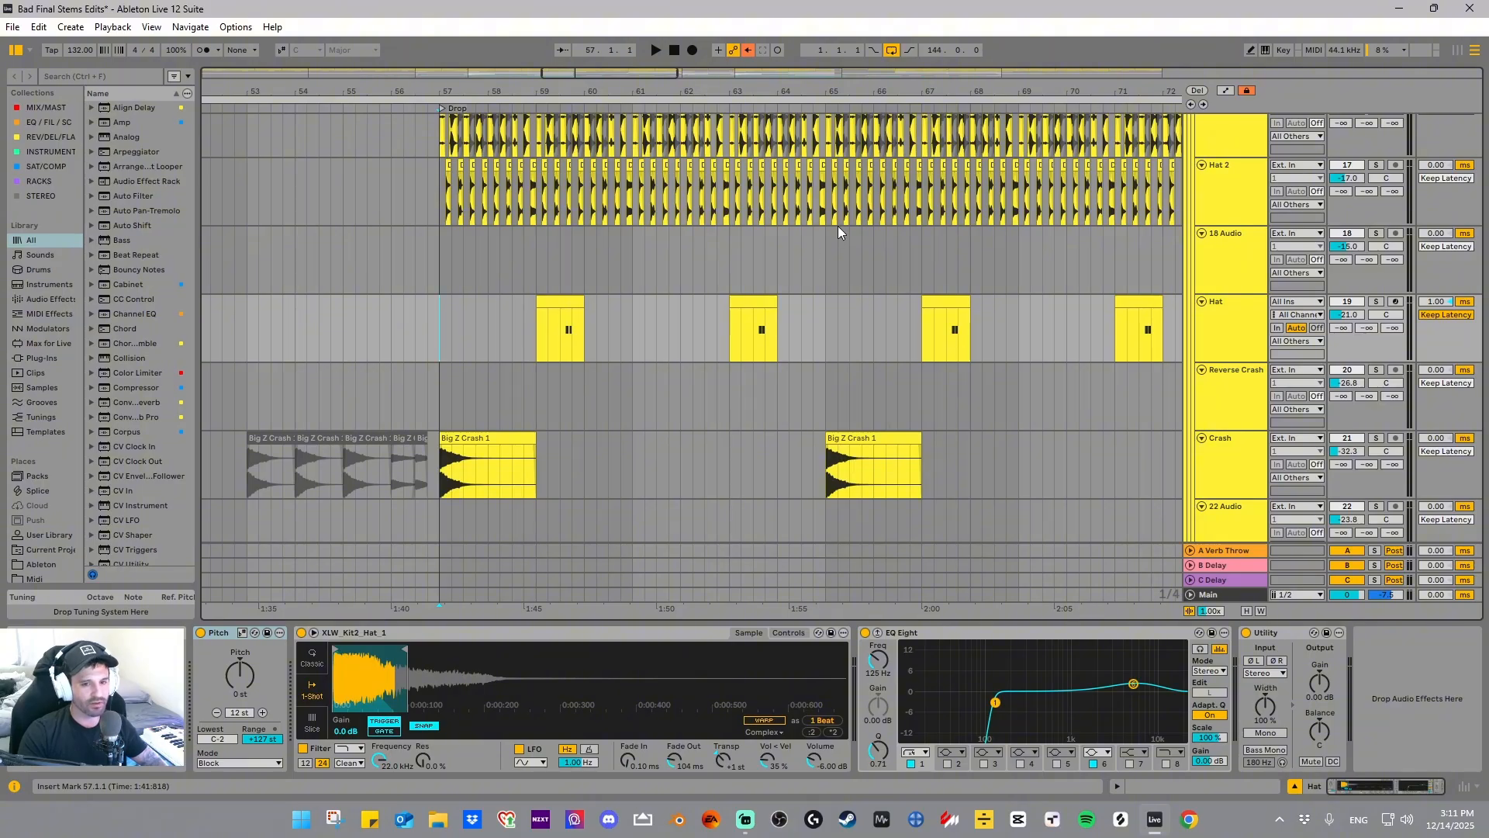
click(556, 318)
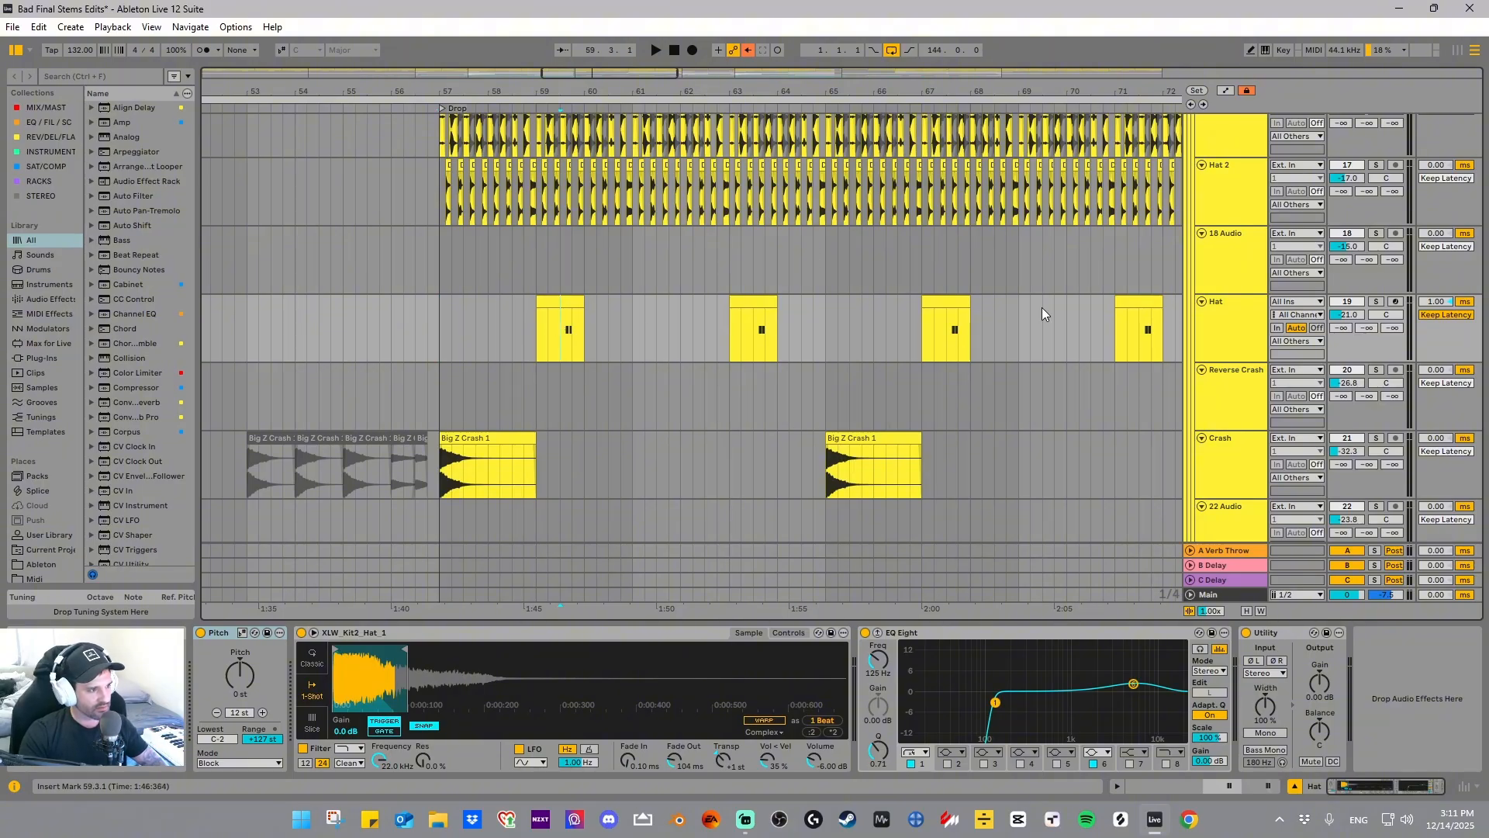
key(s)
key(space)
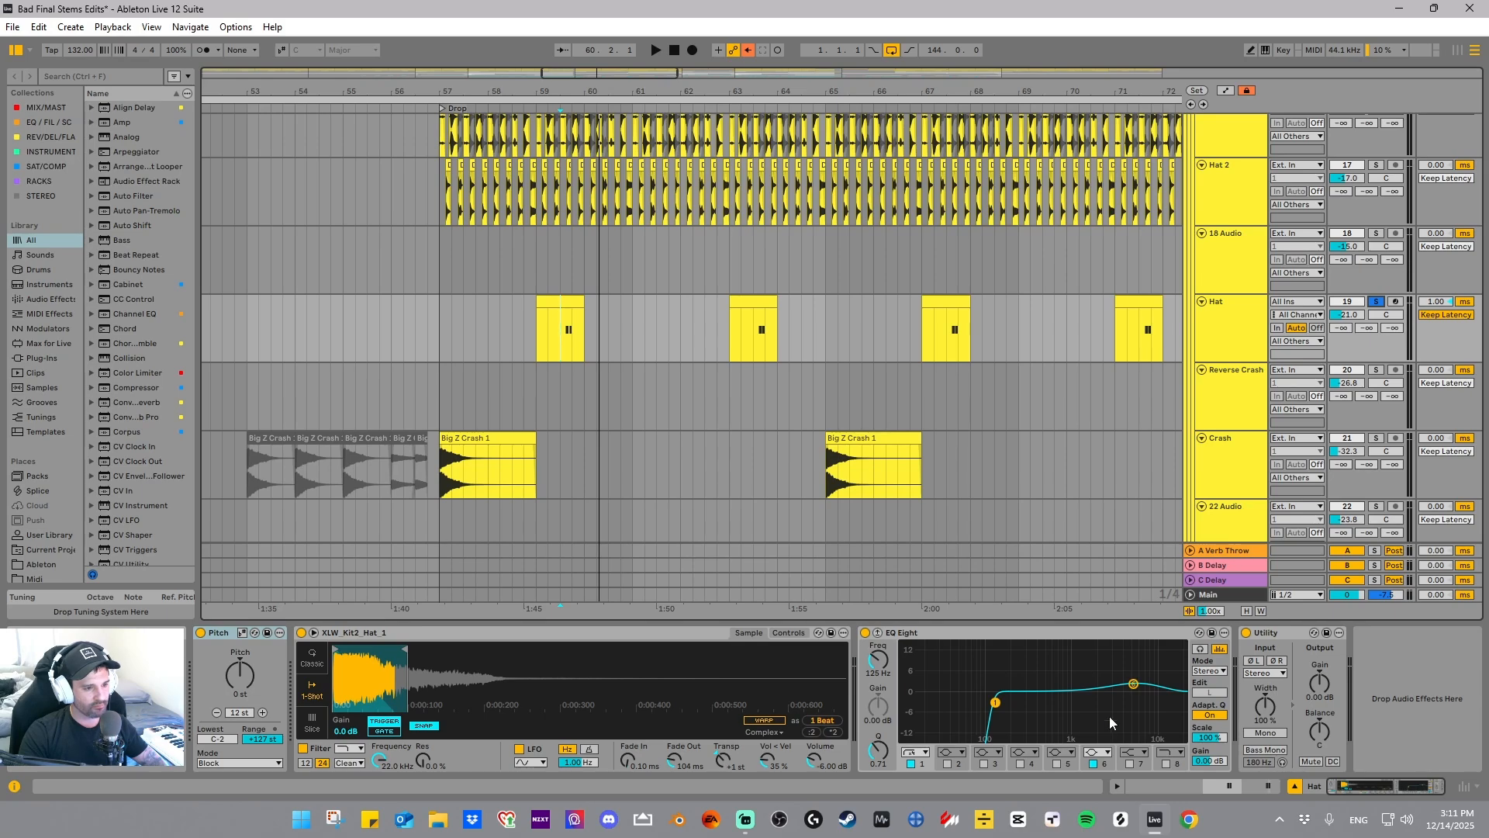
click(1133, 684)
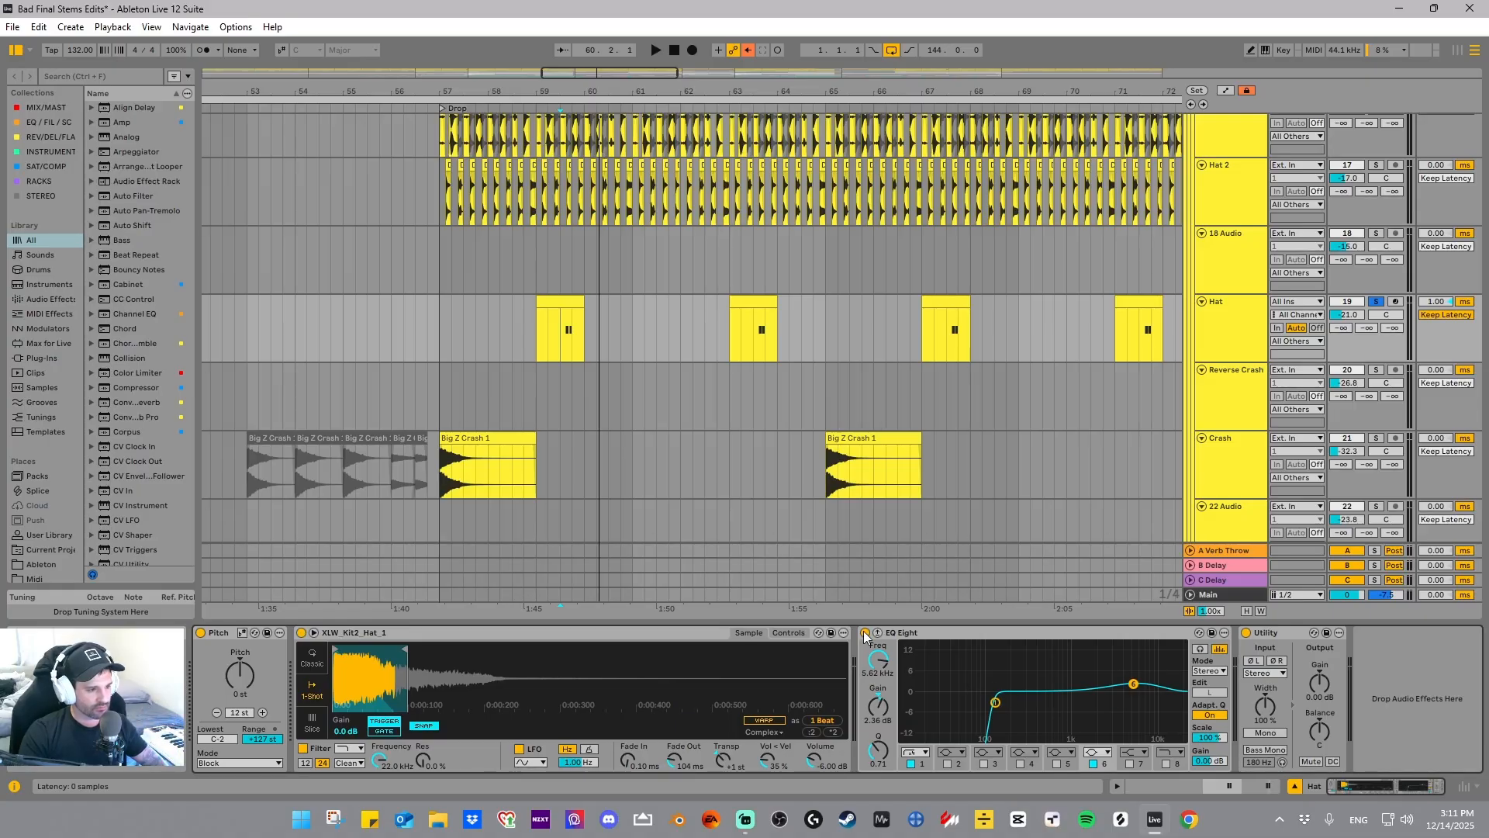
click(1219, 353)
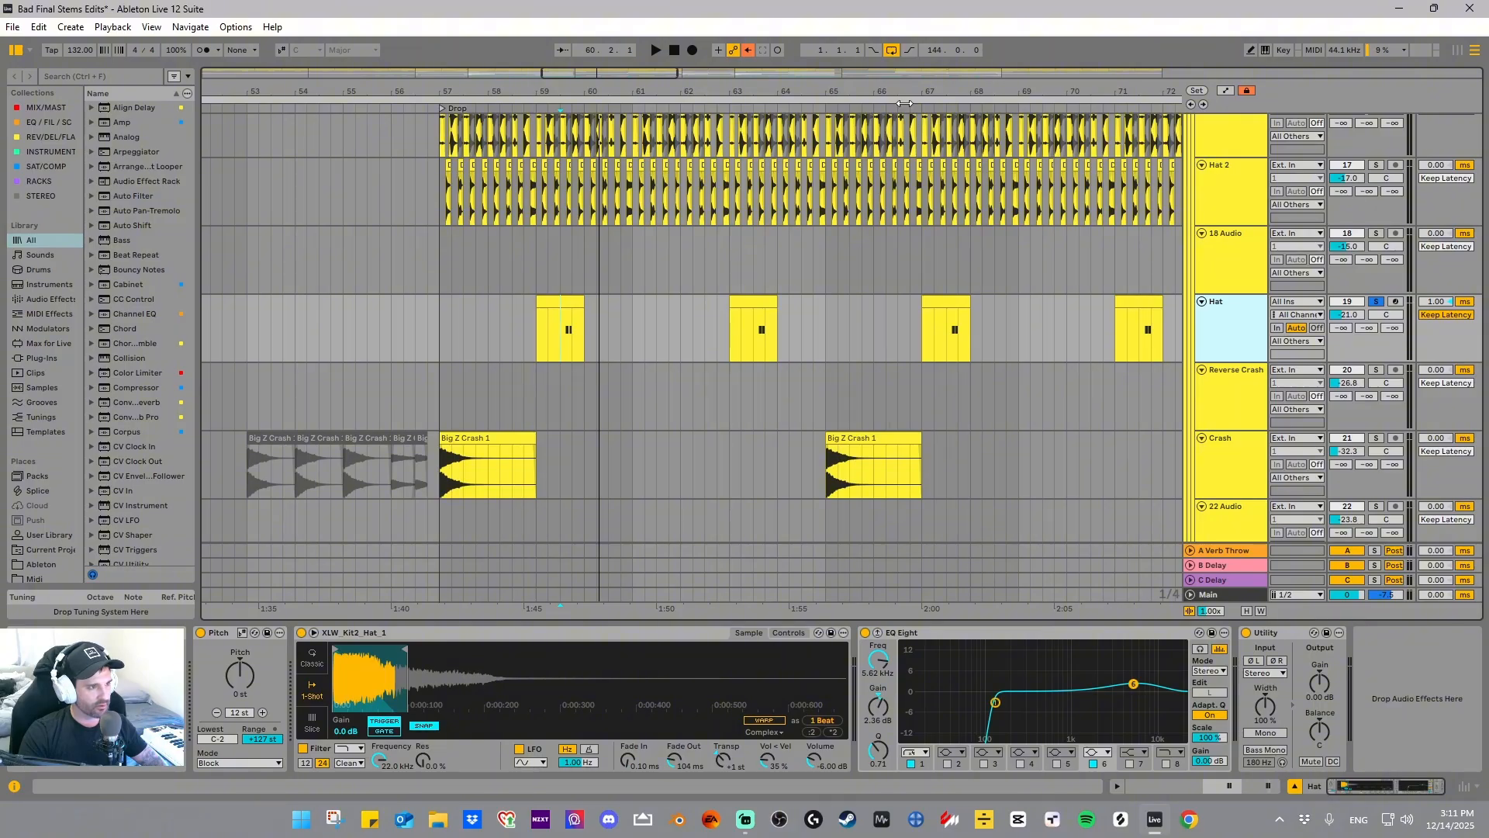
- Examine the Reverse Crash track's device chain and its clips across the arrangement, including the one leading into bar 49
drag(902, 91, 527, 62)
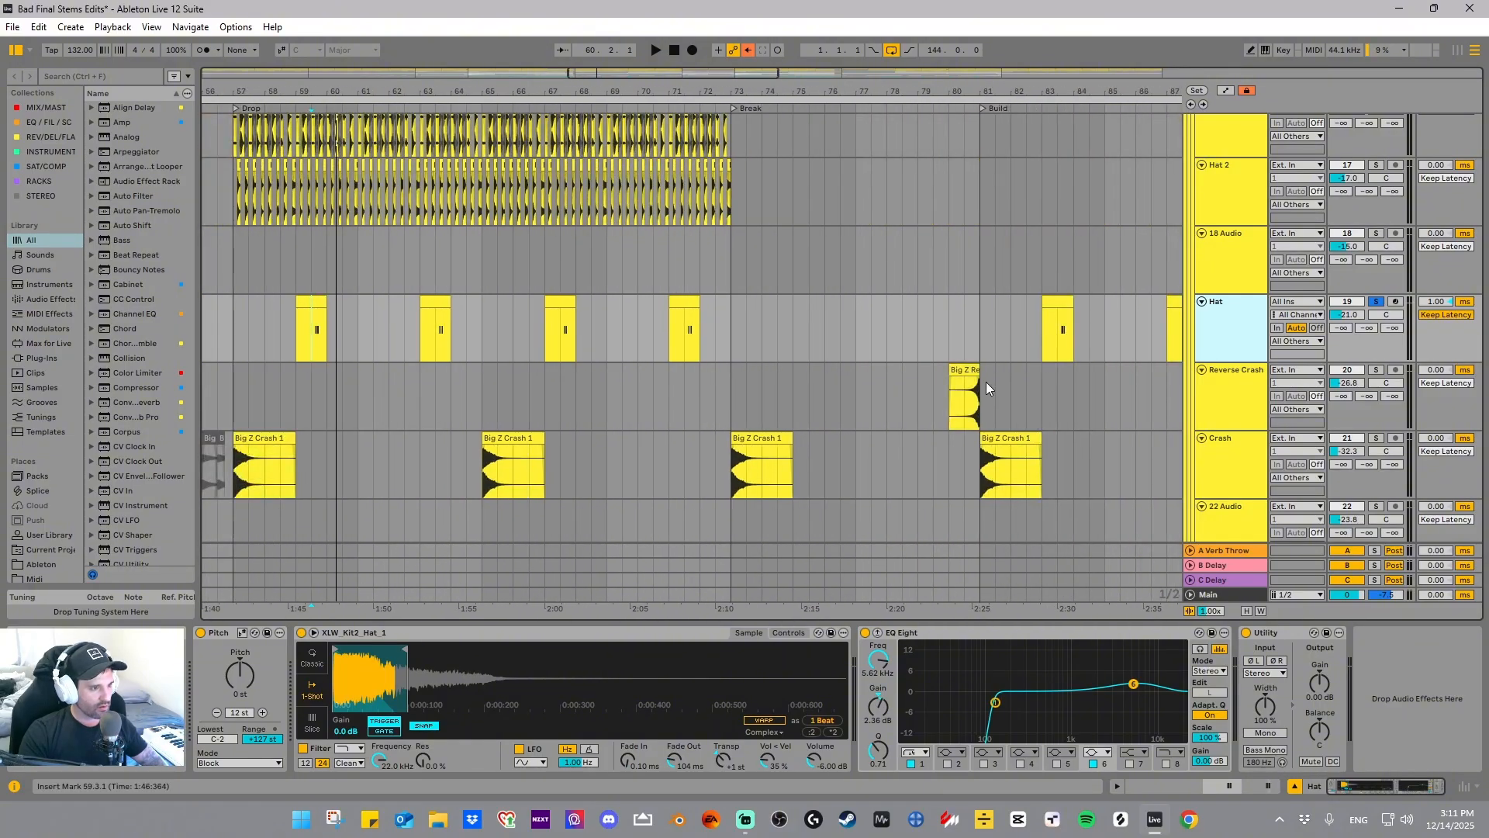
click(963, 395)
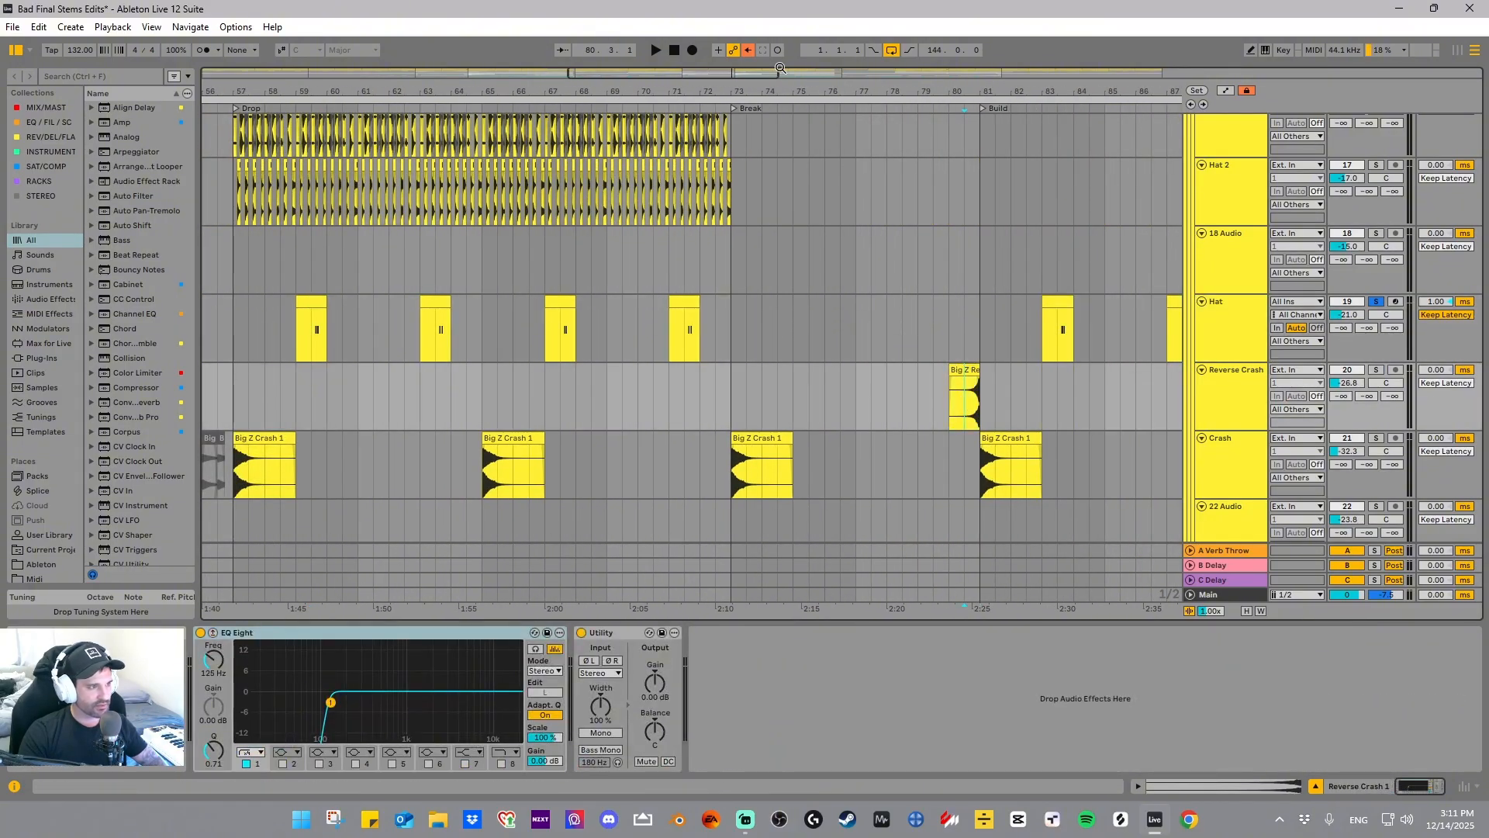
drag(780, 68, 425, 147)
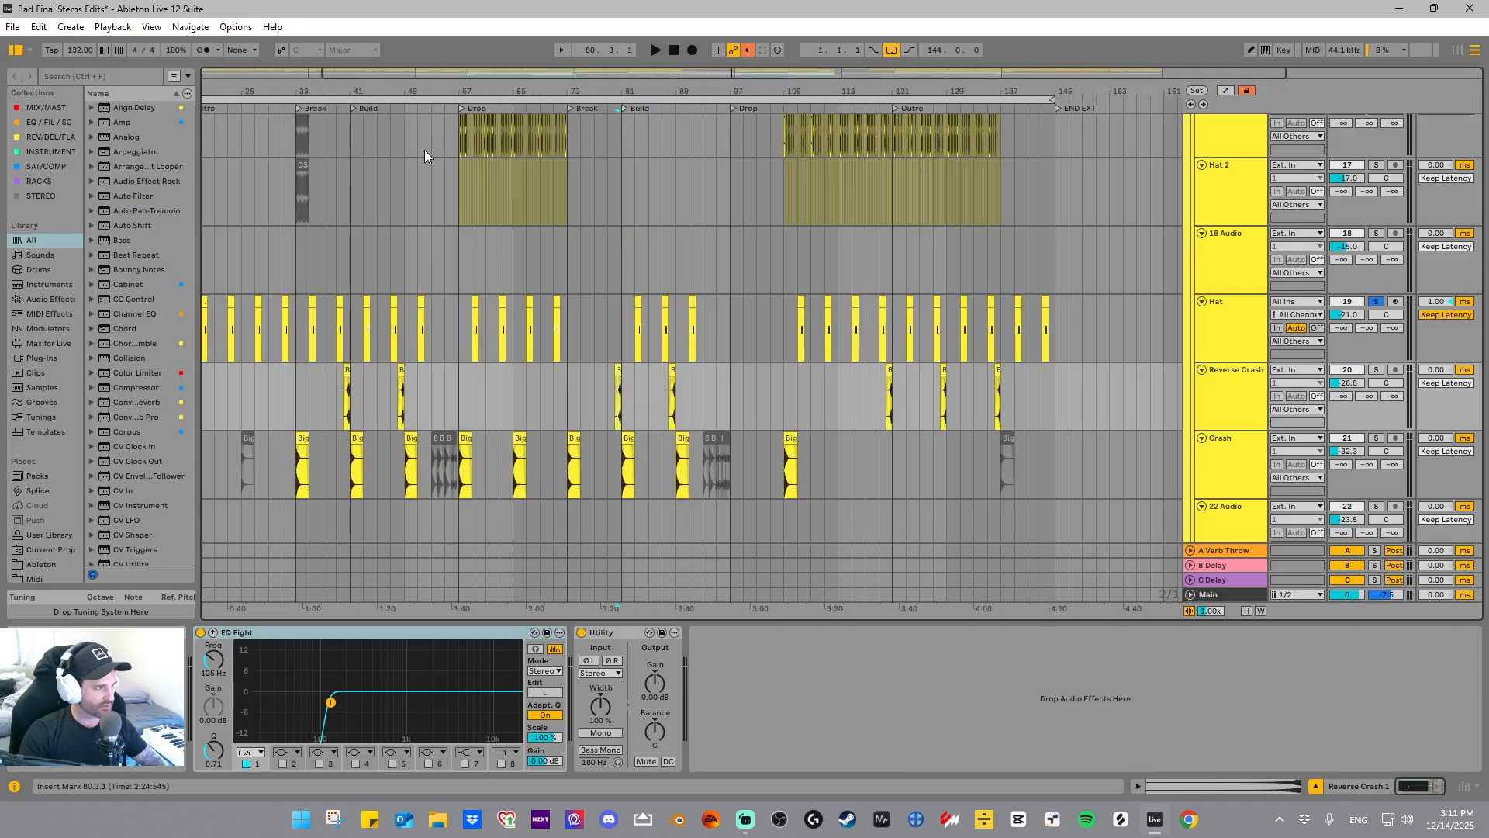
drag(362, 91, 571, 138)
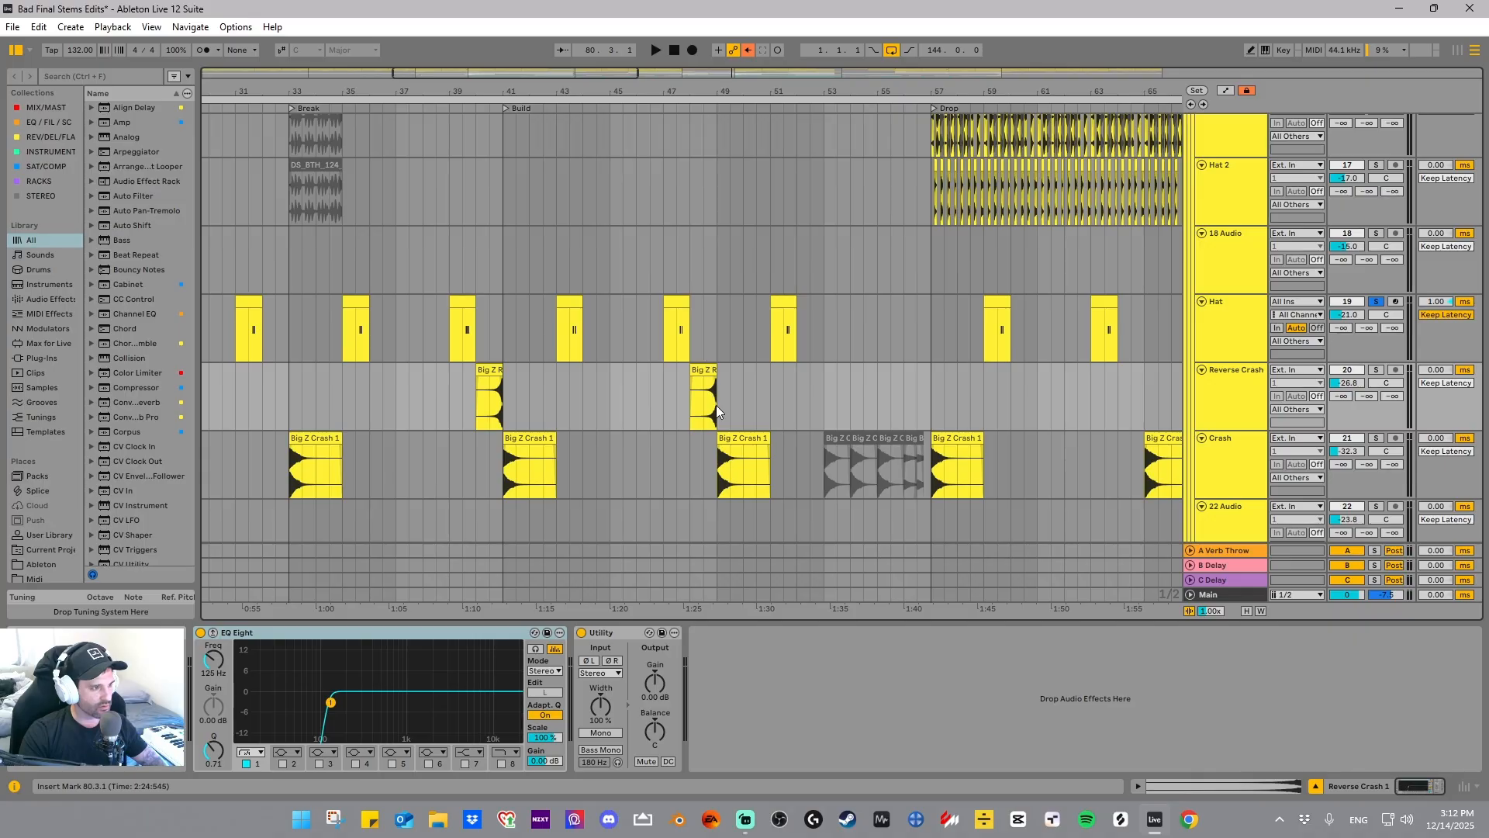
drag(699, 404, 720, 404)
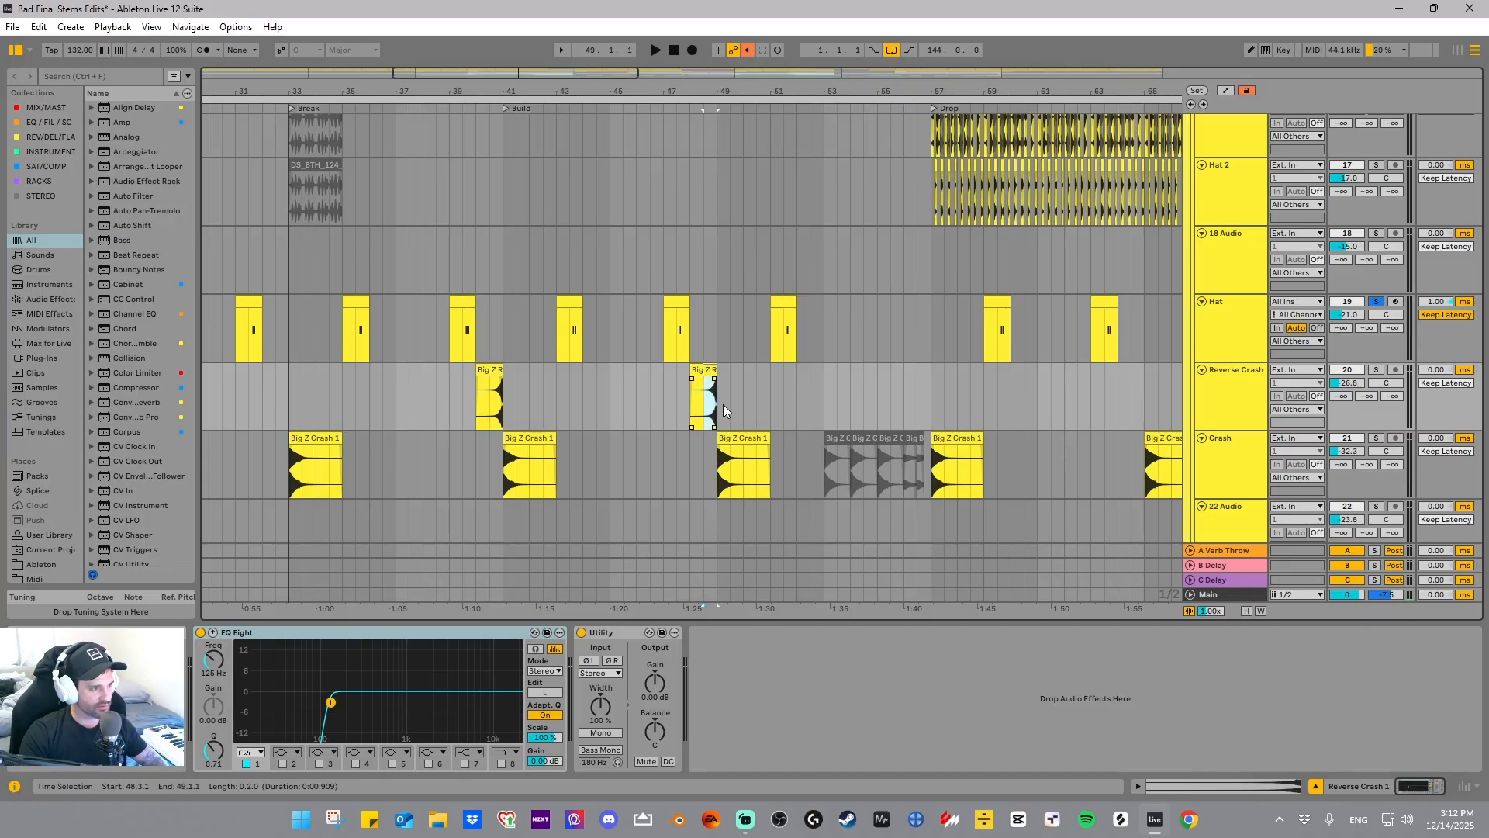
click(718, 395)
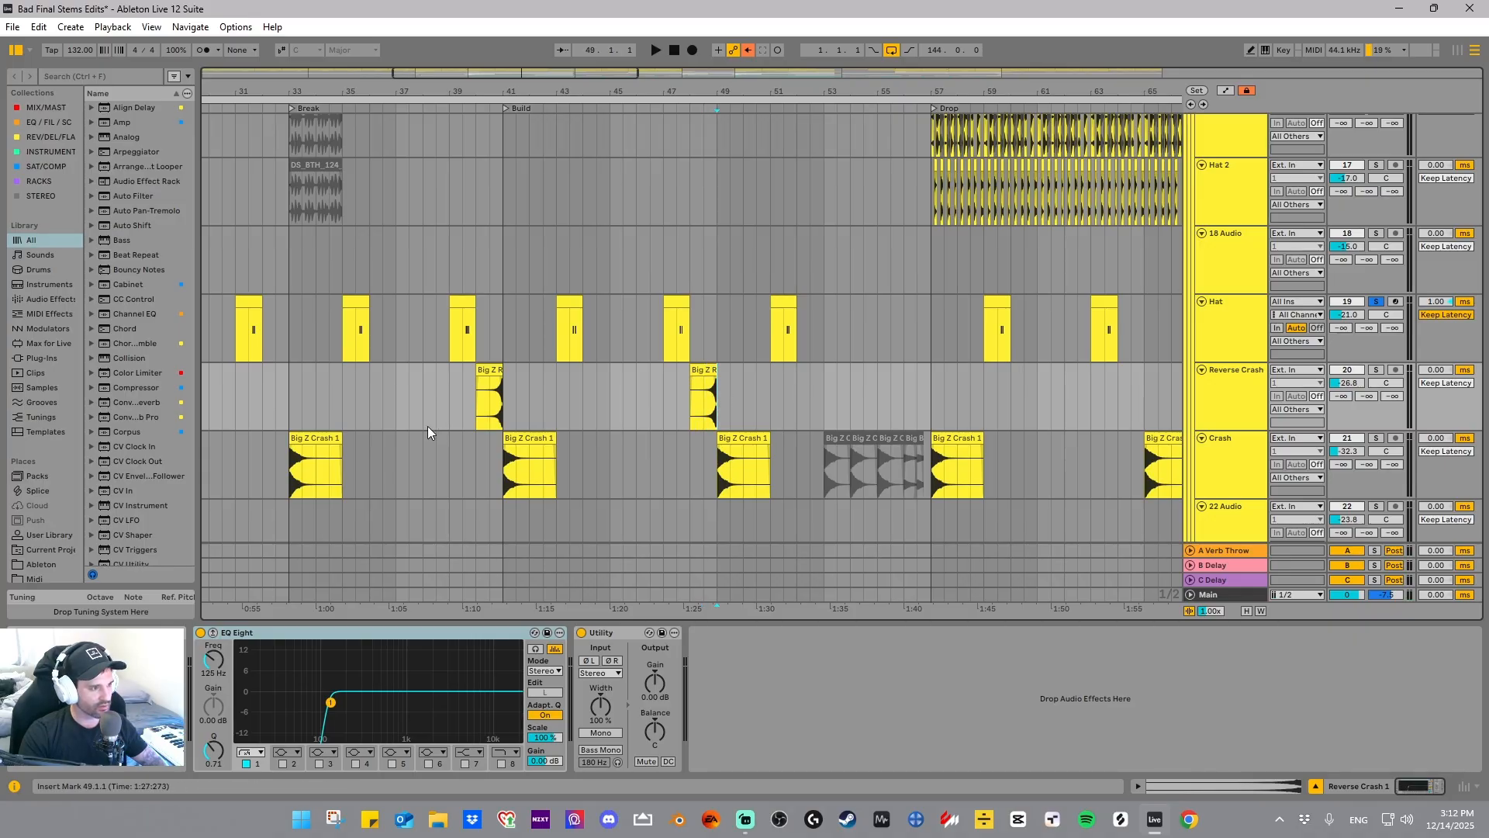
- Play the reverse crash clip at bar 40 with the Reverse Crash track soloed
click(475, 417)
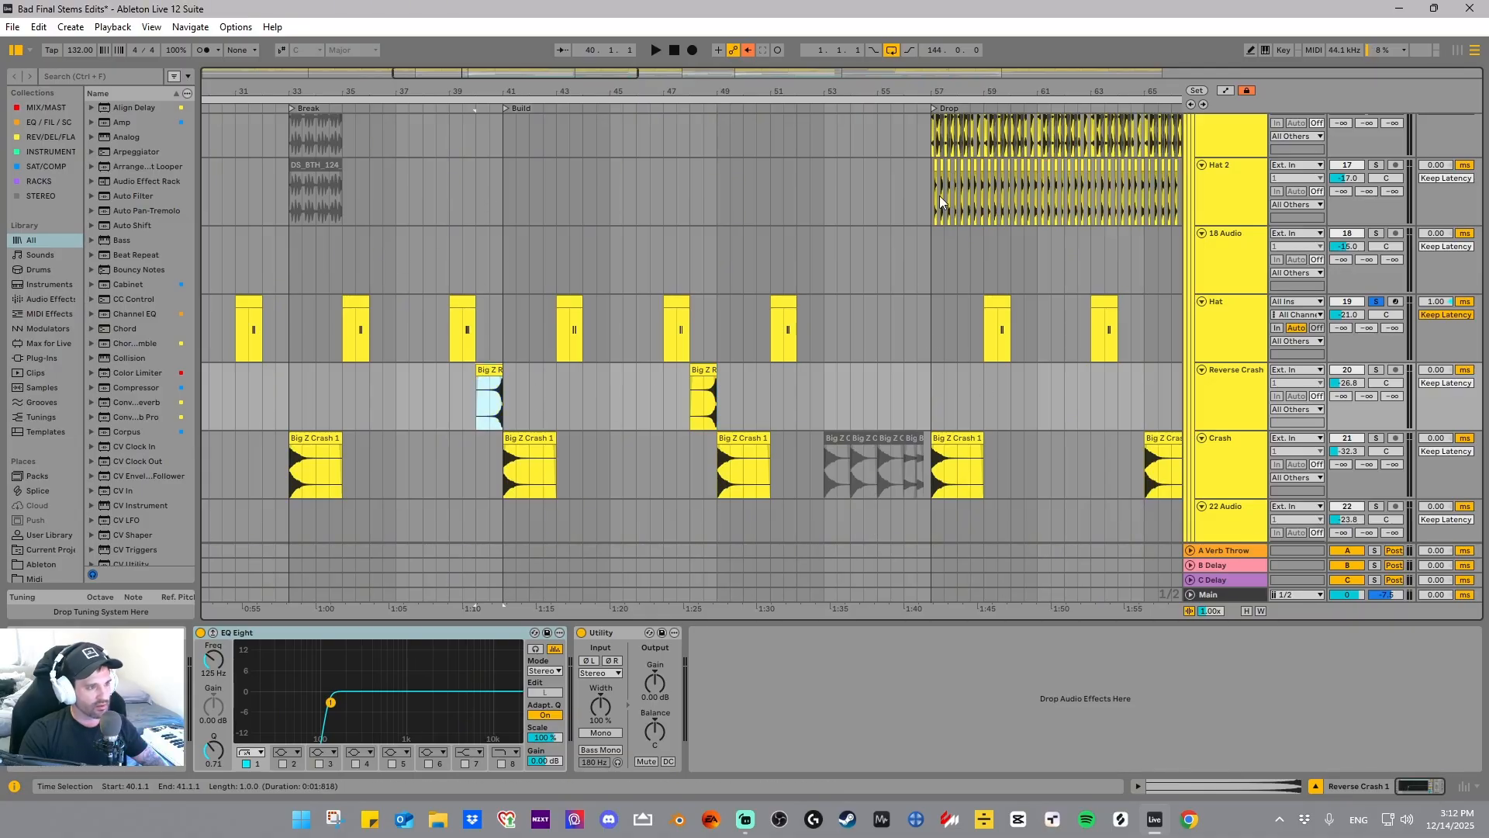
key(space)
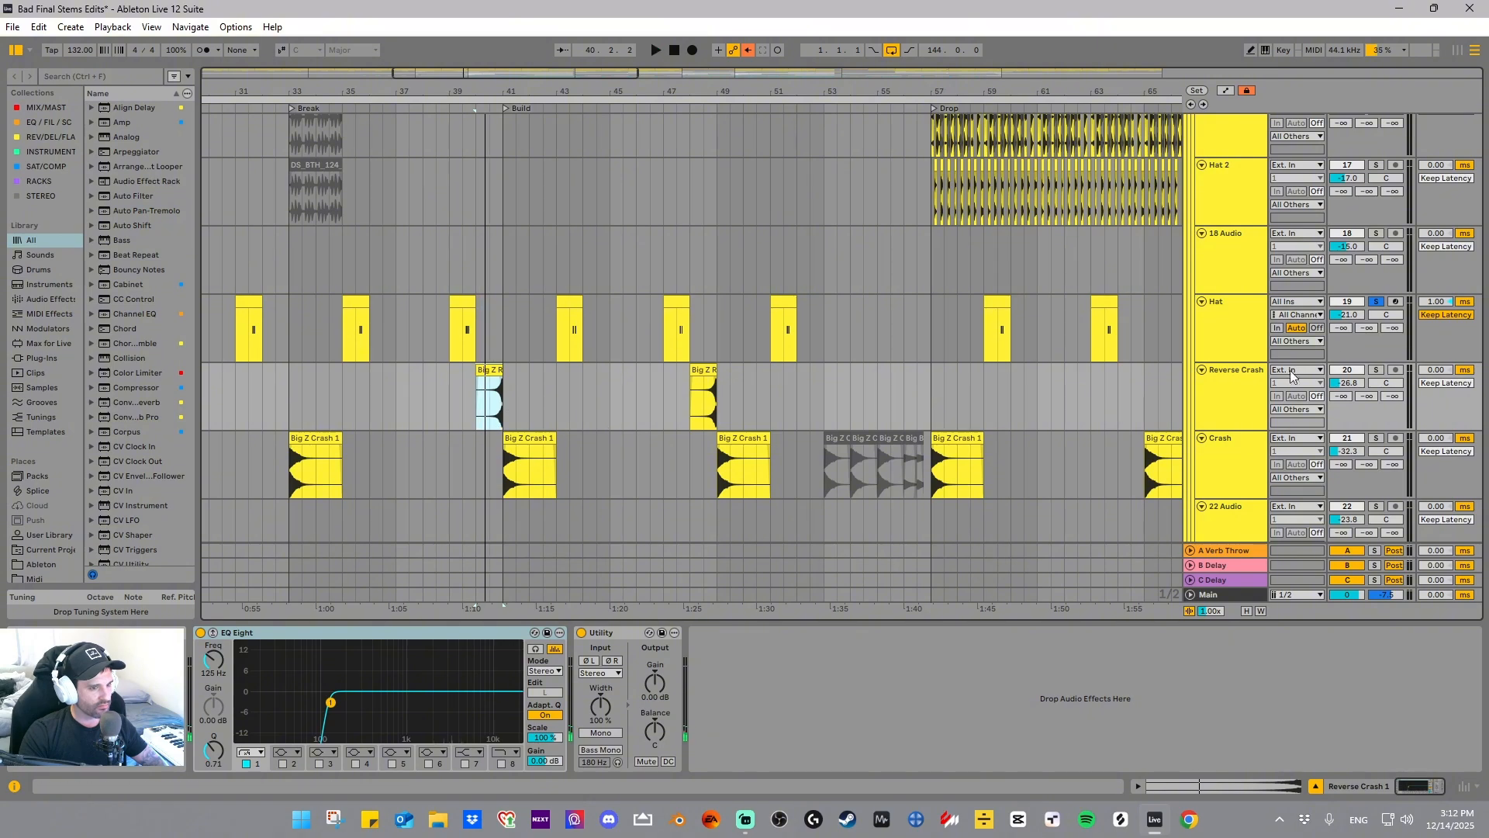
click(1376, 370)
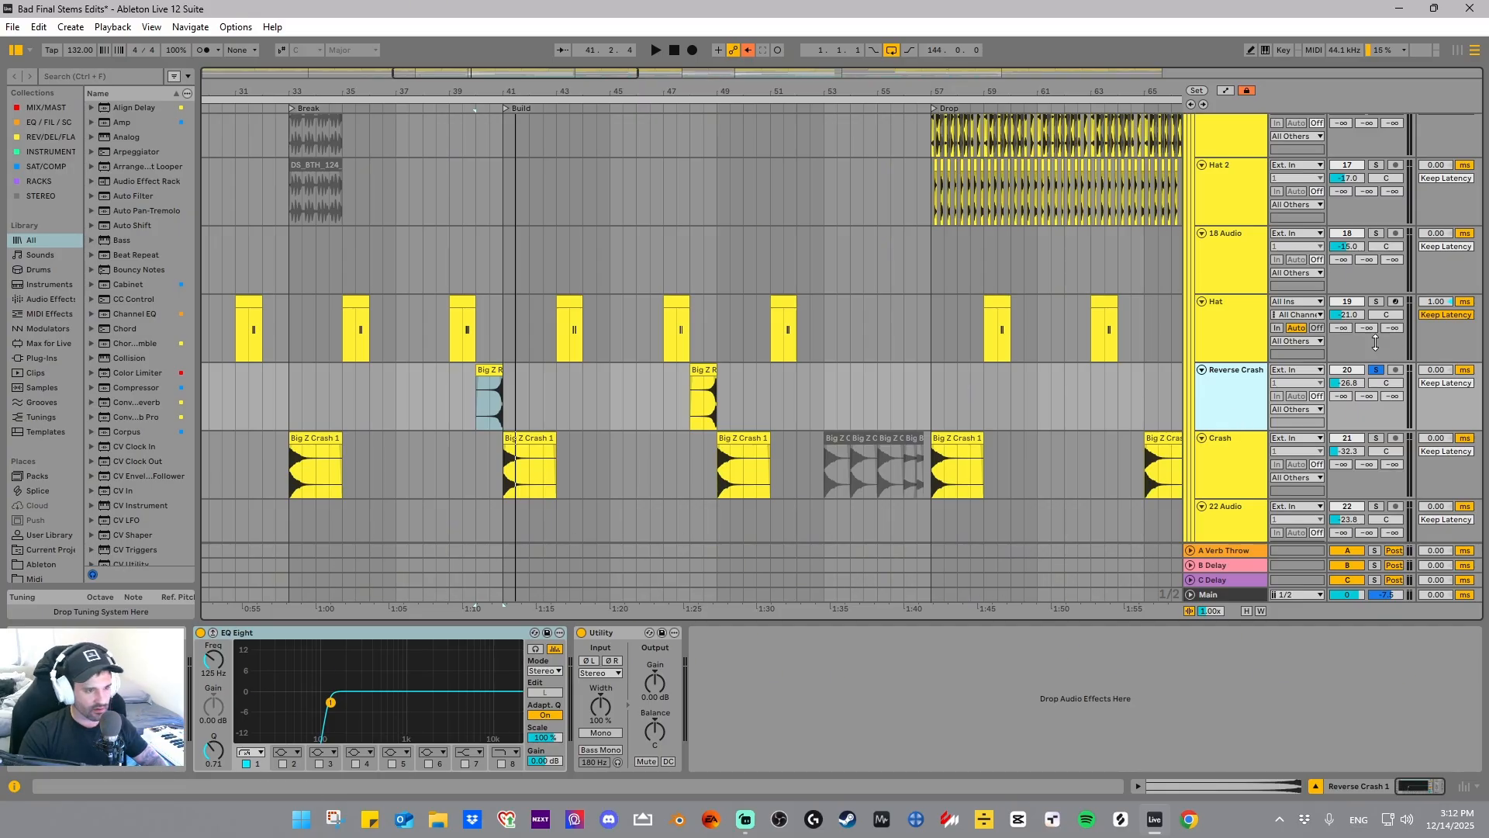
- Solo the Crash track, show its device chain, and play its clip at the bar 41 build
click(1376, 439)
click(1250, 466)
scroll(666, 339, down, 2)
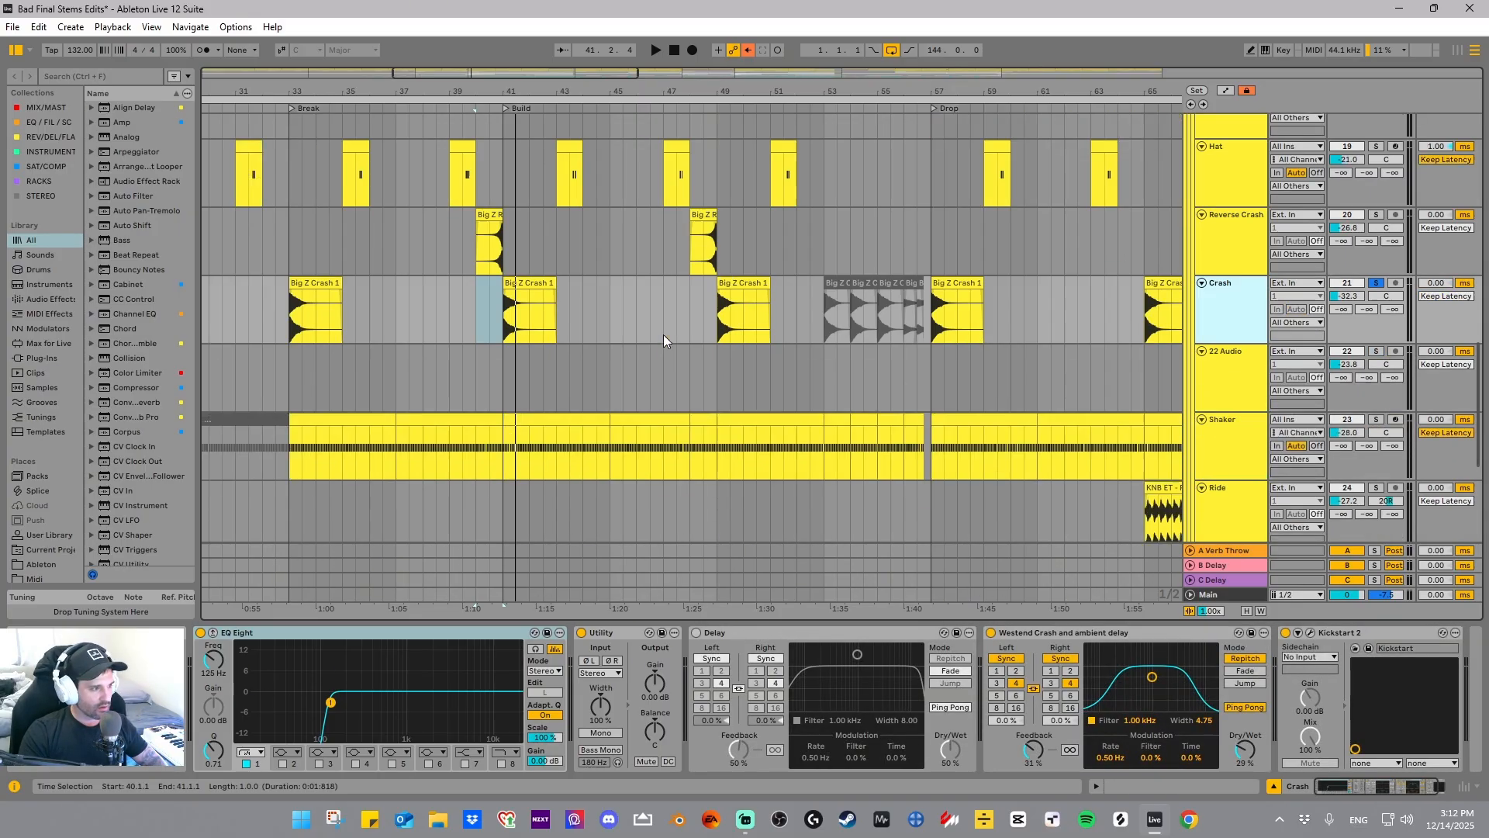
click(529, 301)
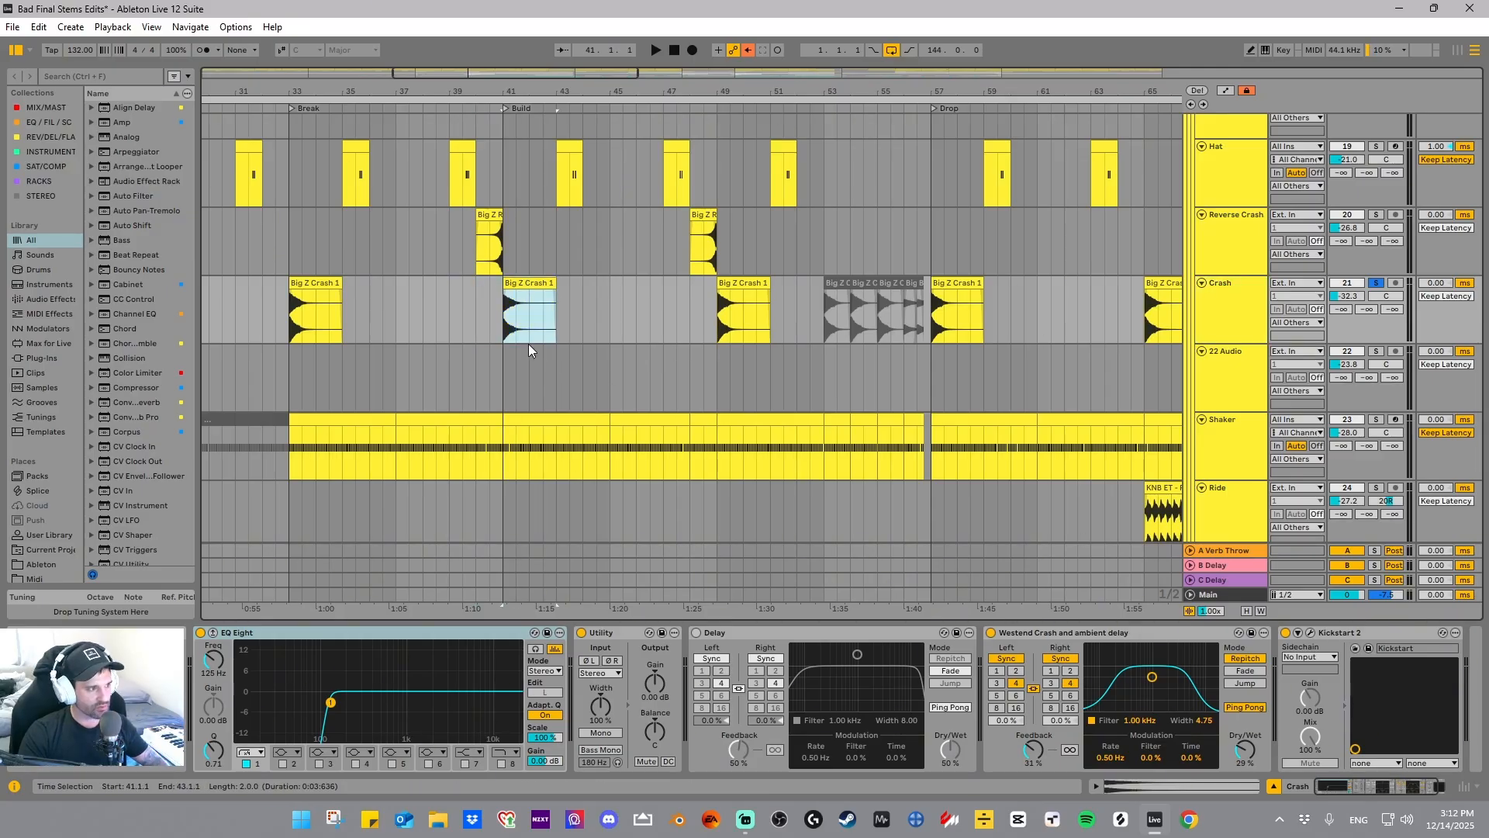
key(space)
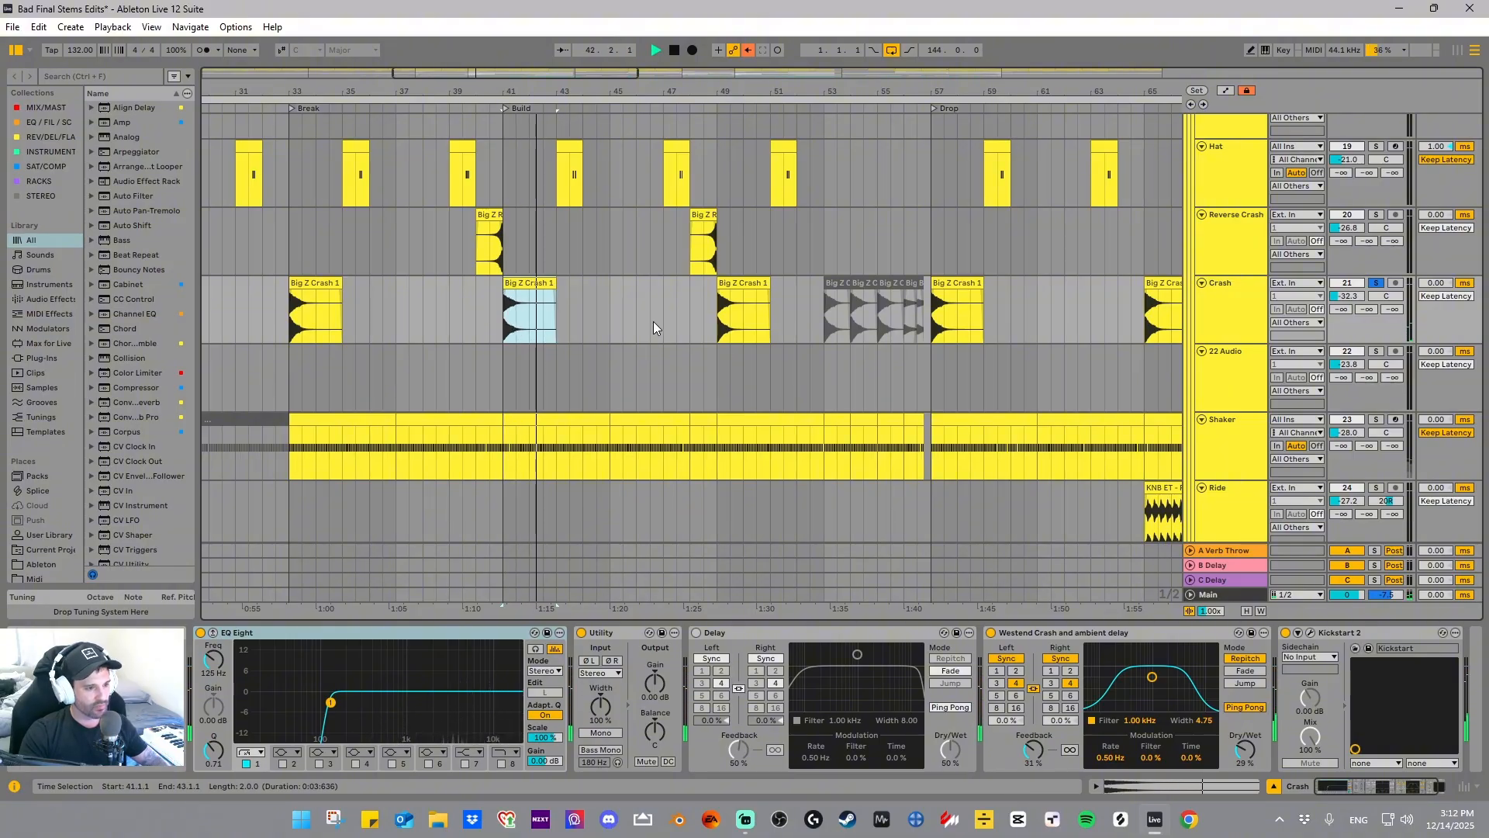
key(space)
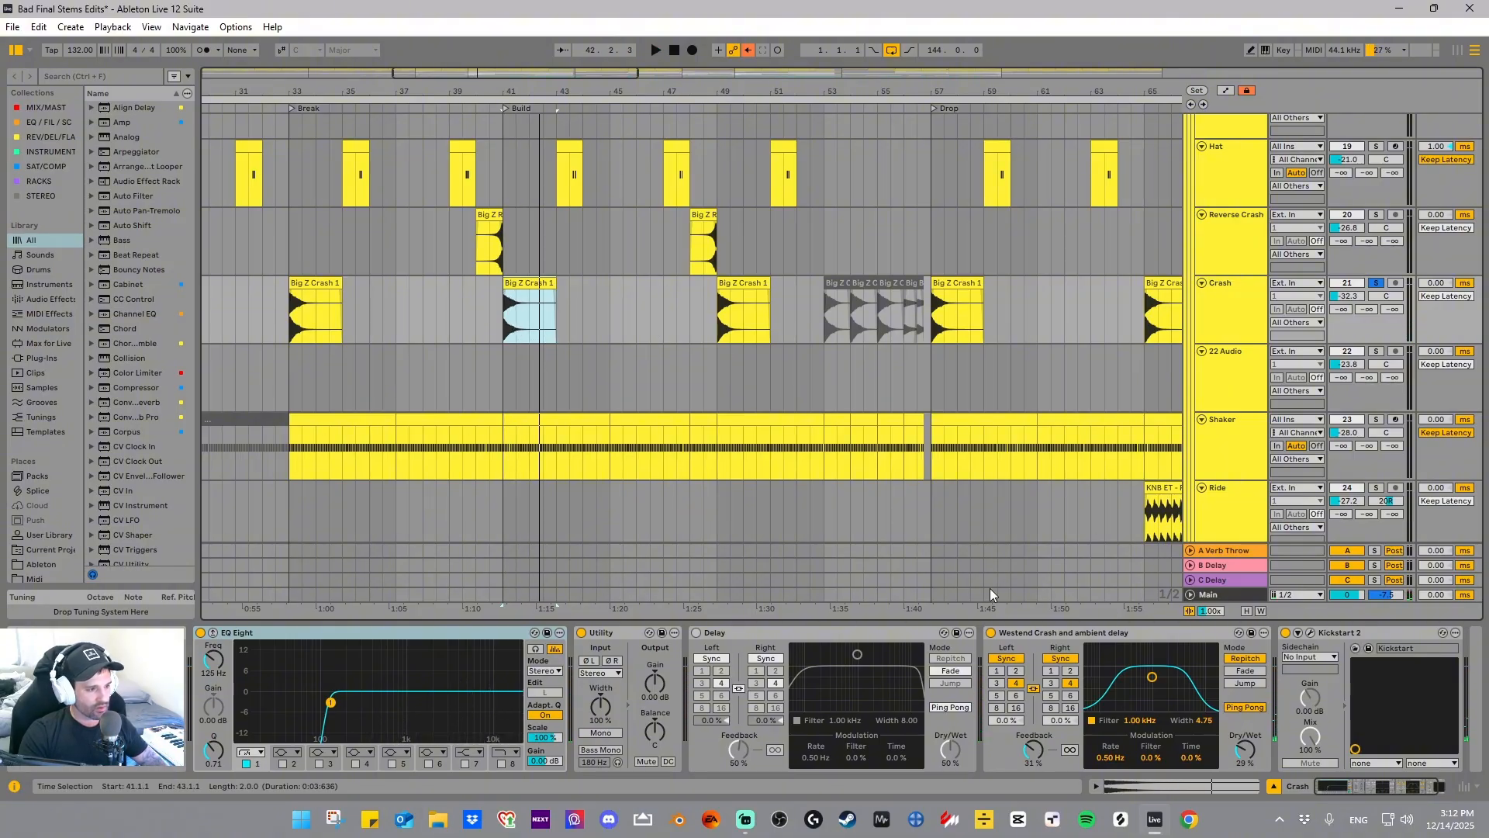
- Examine the Crash track's Westend delay and Kickstart 2 curve, re-enable the overridden automation, and select the bar 41 crash clip
click(1025, 633)
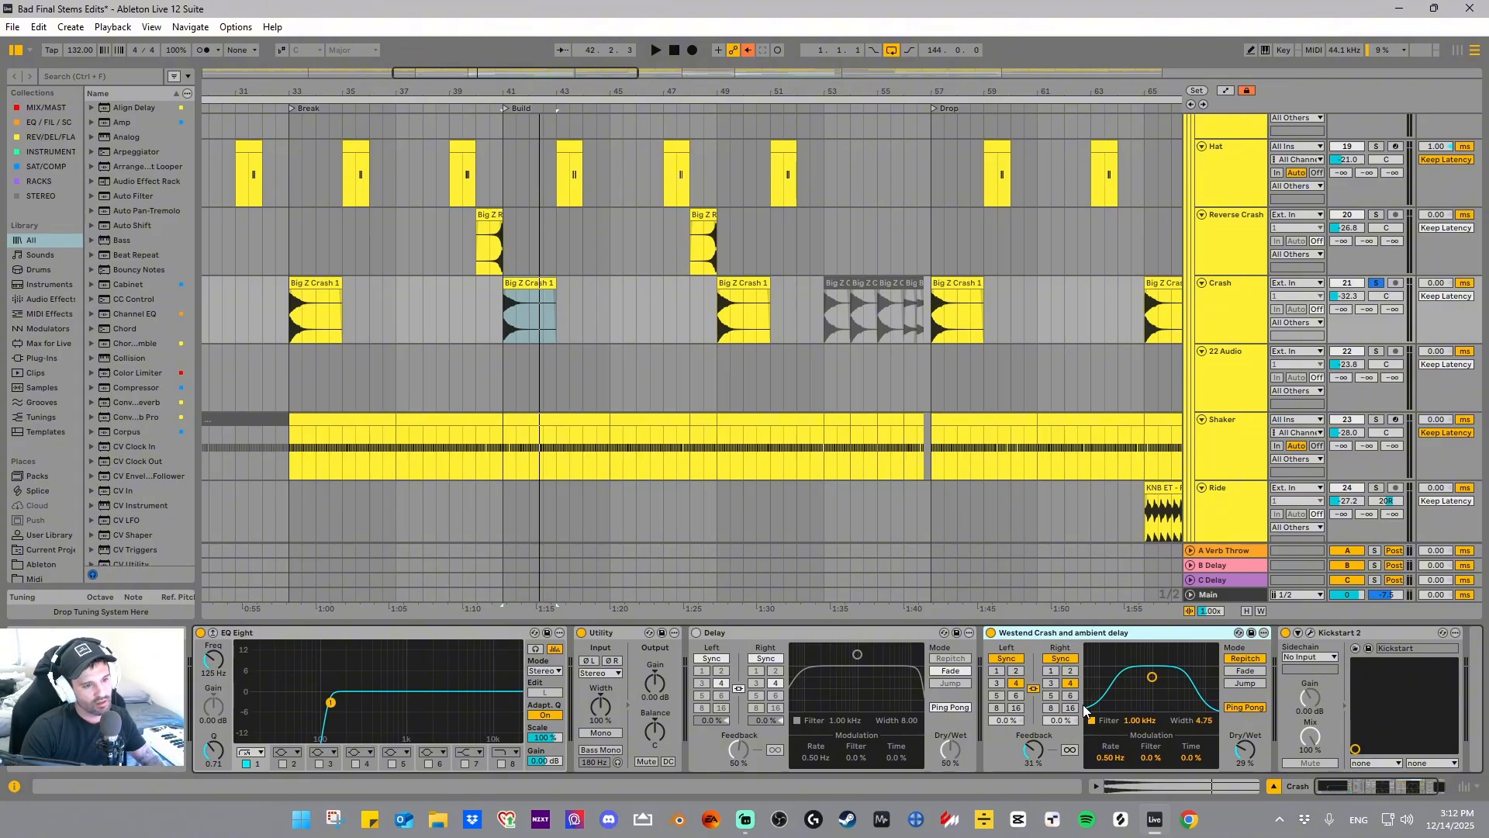
click(1311, 633)
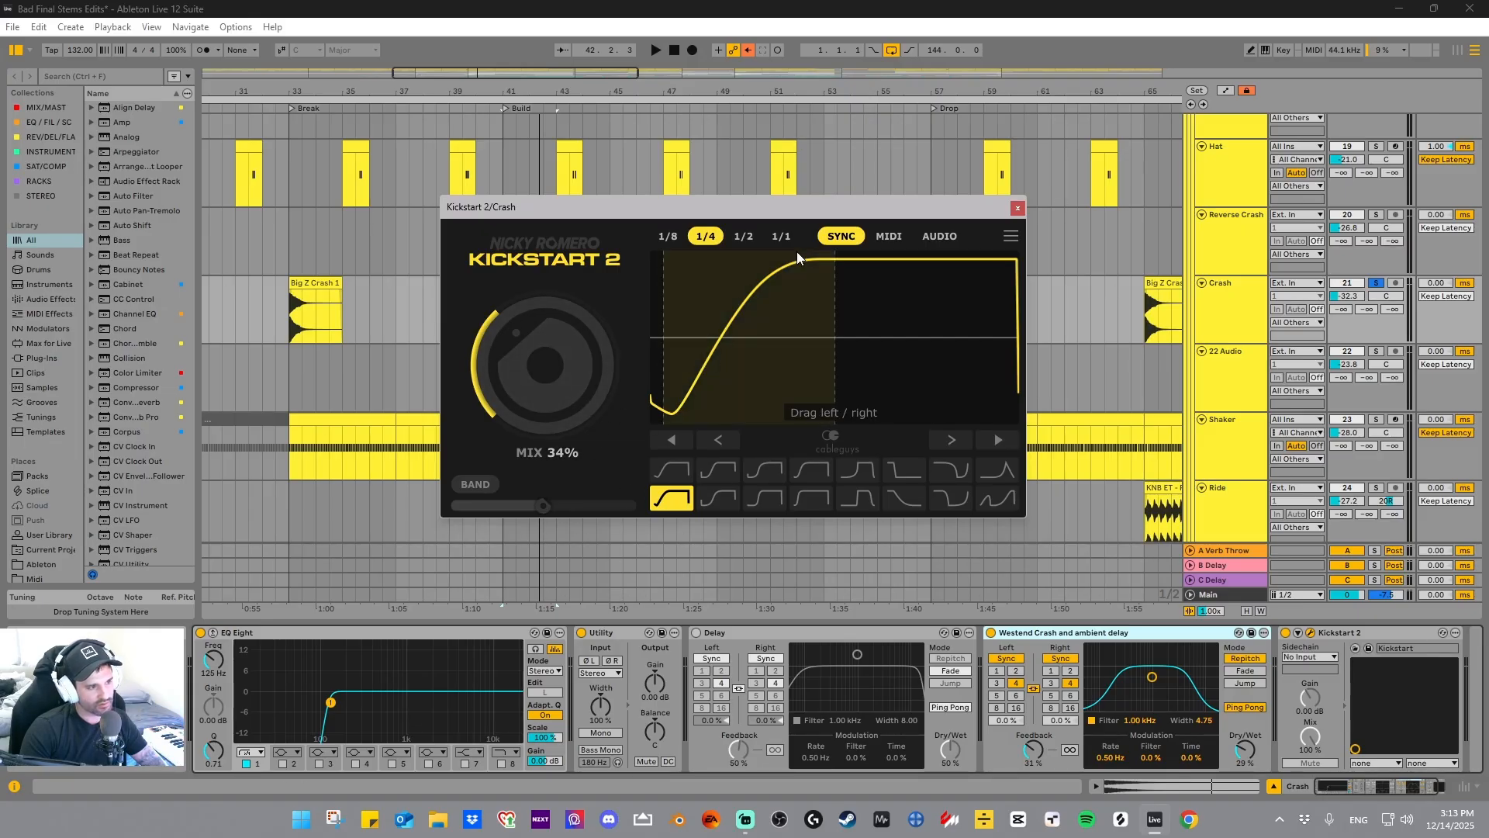
click(1019, 207)
click(749, 50)
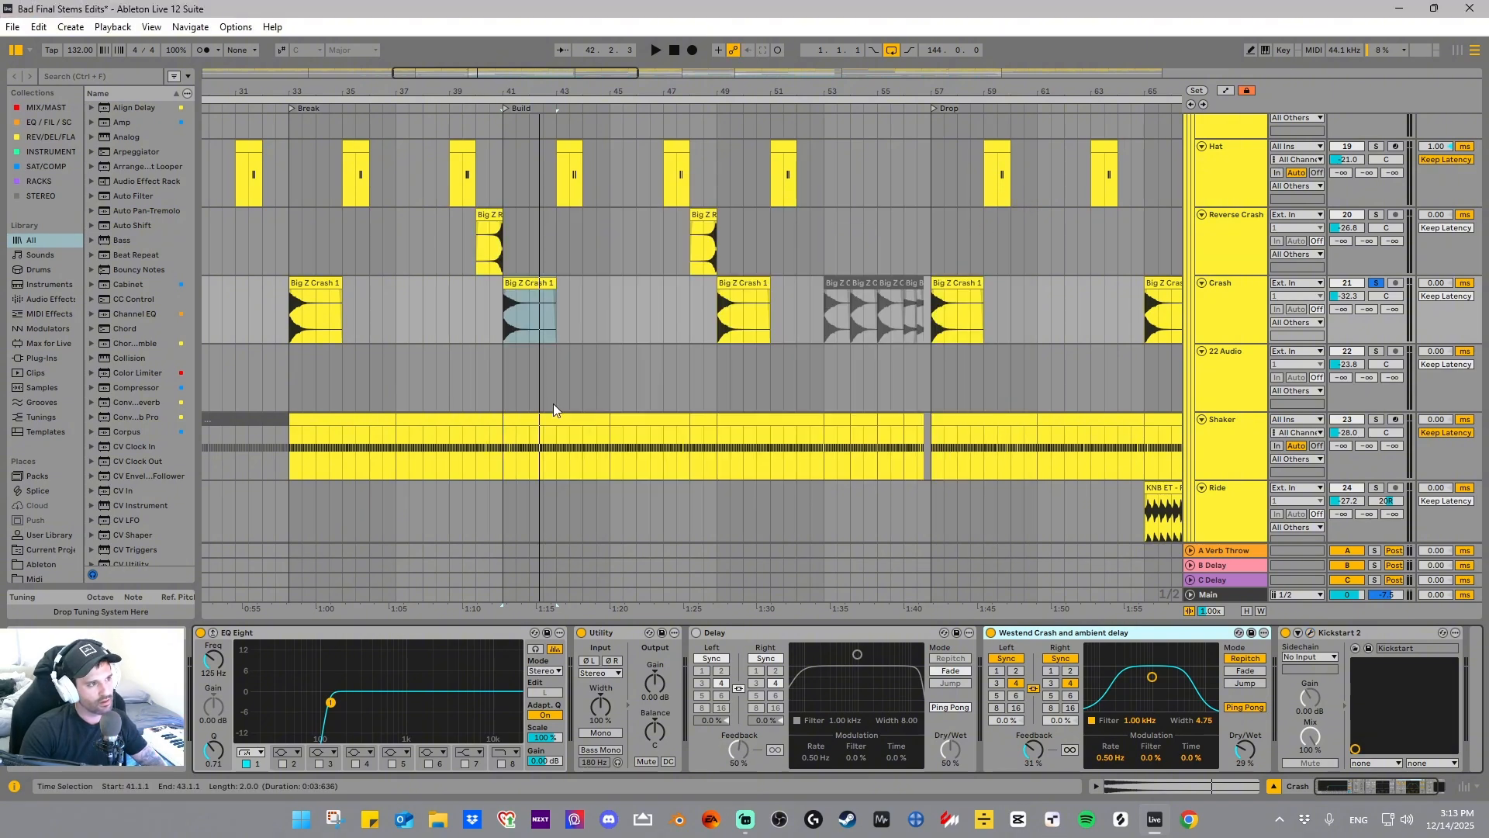
click(527, 303)
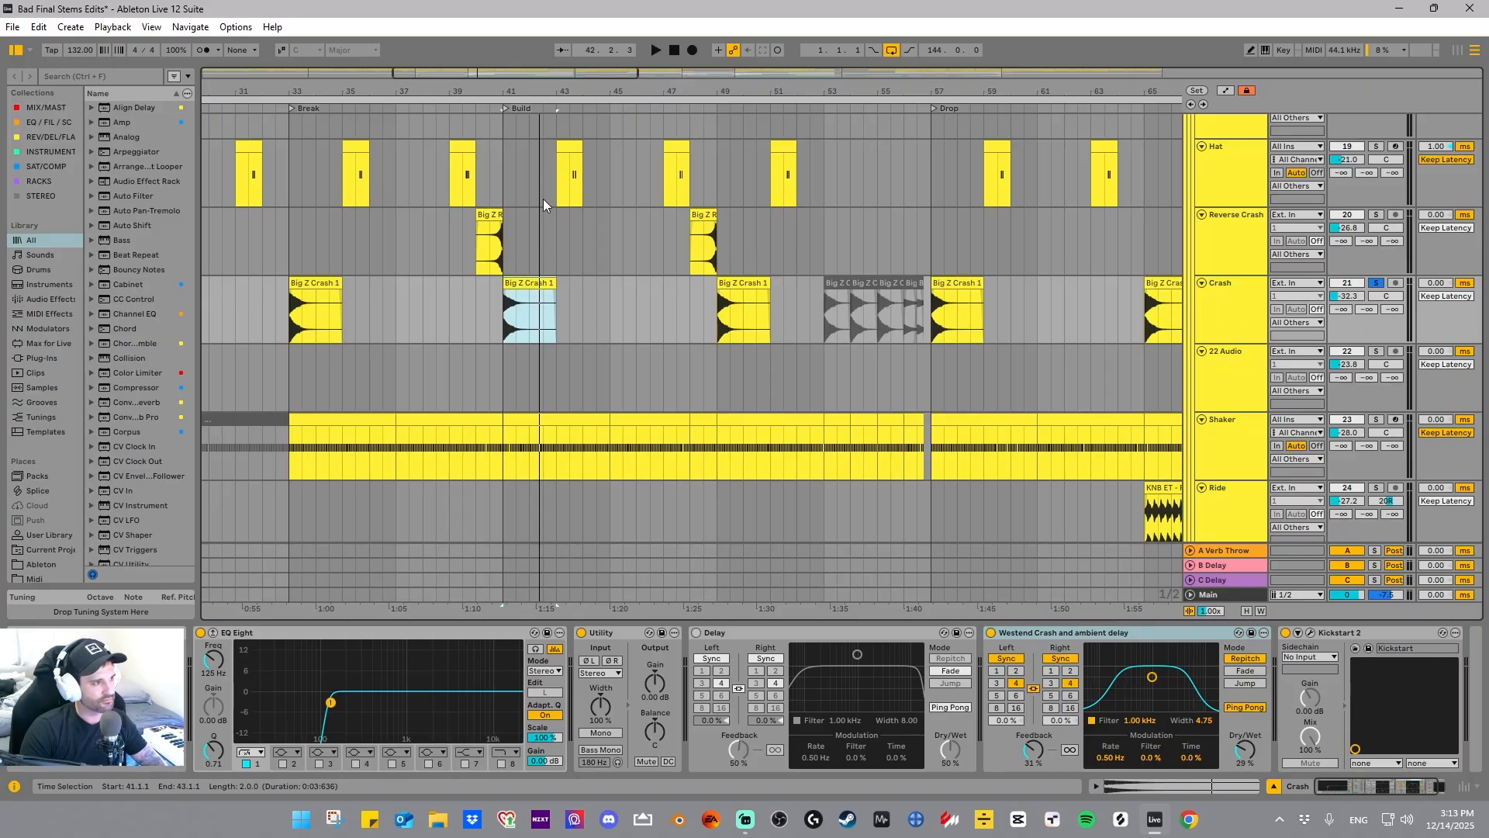
- Select the Crash track's clip at the bar 57 drop and look over the tracks beneath it
mouse_move(516, 91)
mouse_down()
mouse_move(518, 124)
mouse_move(534, 107)
mouse_up()
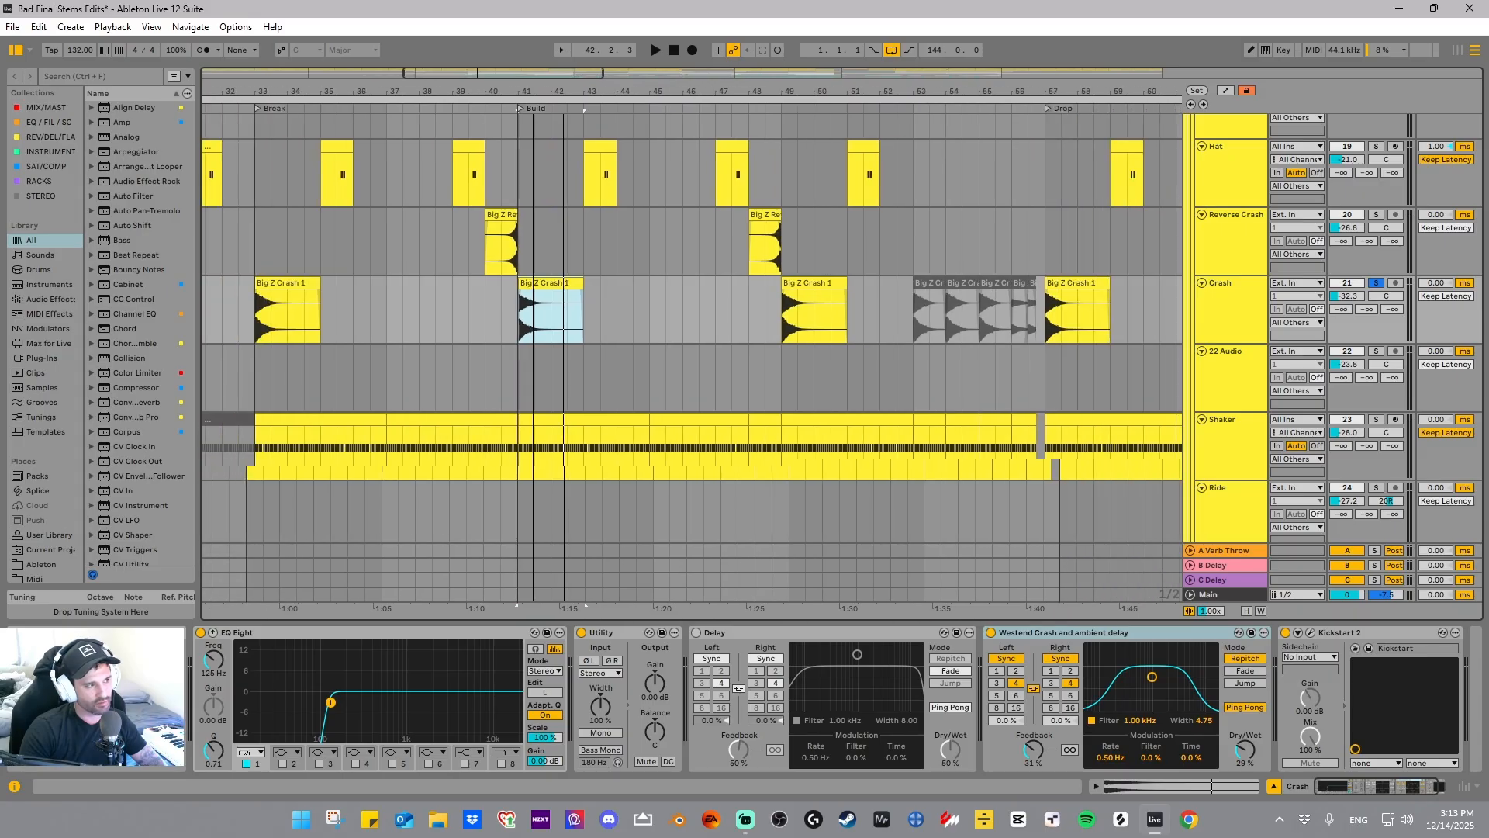
click(1075, 290)
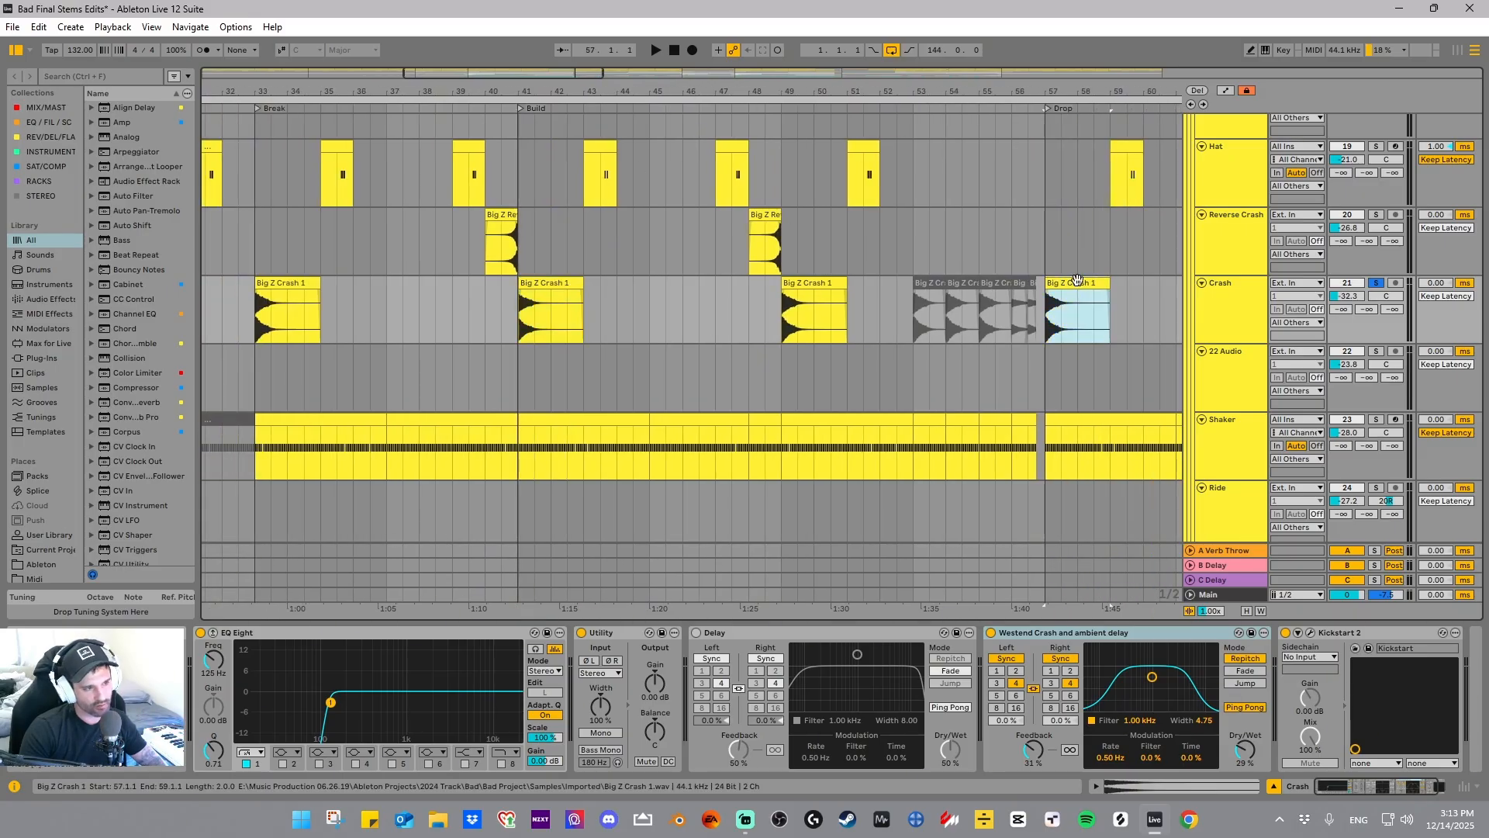
scroll(930, 400, down, 2)
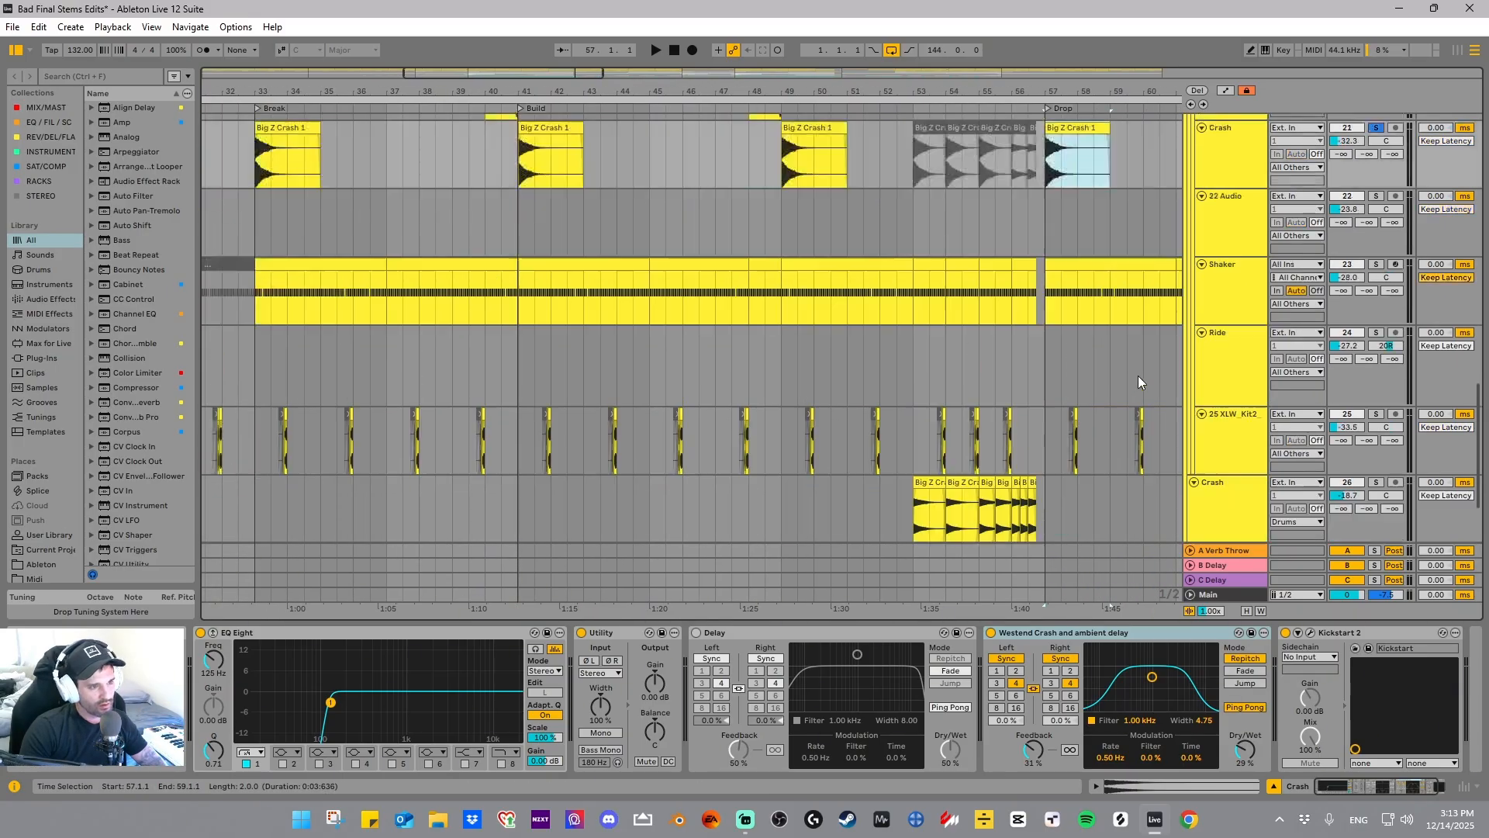
scroll(1140, 380, up, 1)
- Show the Shaker track's device chain and examine its clips from the bar 33 break through the drop
click(1236, 301)
drag(985, 91, 608, 87)
click(1217, 350)
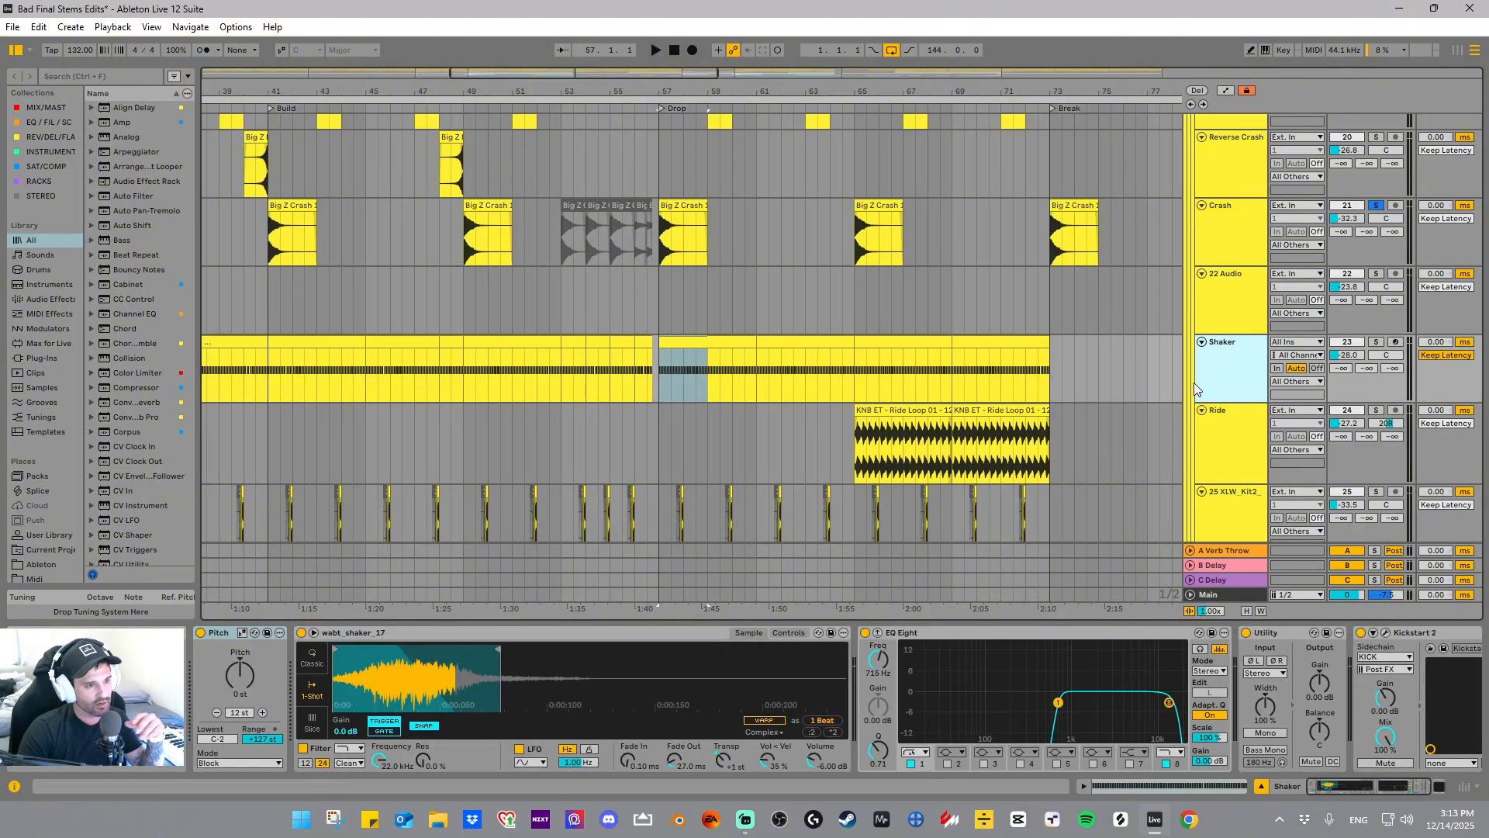
drag(657, 87, 749, 69)
click(1187, 360)
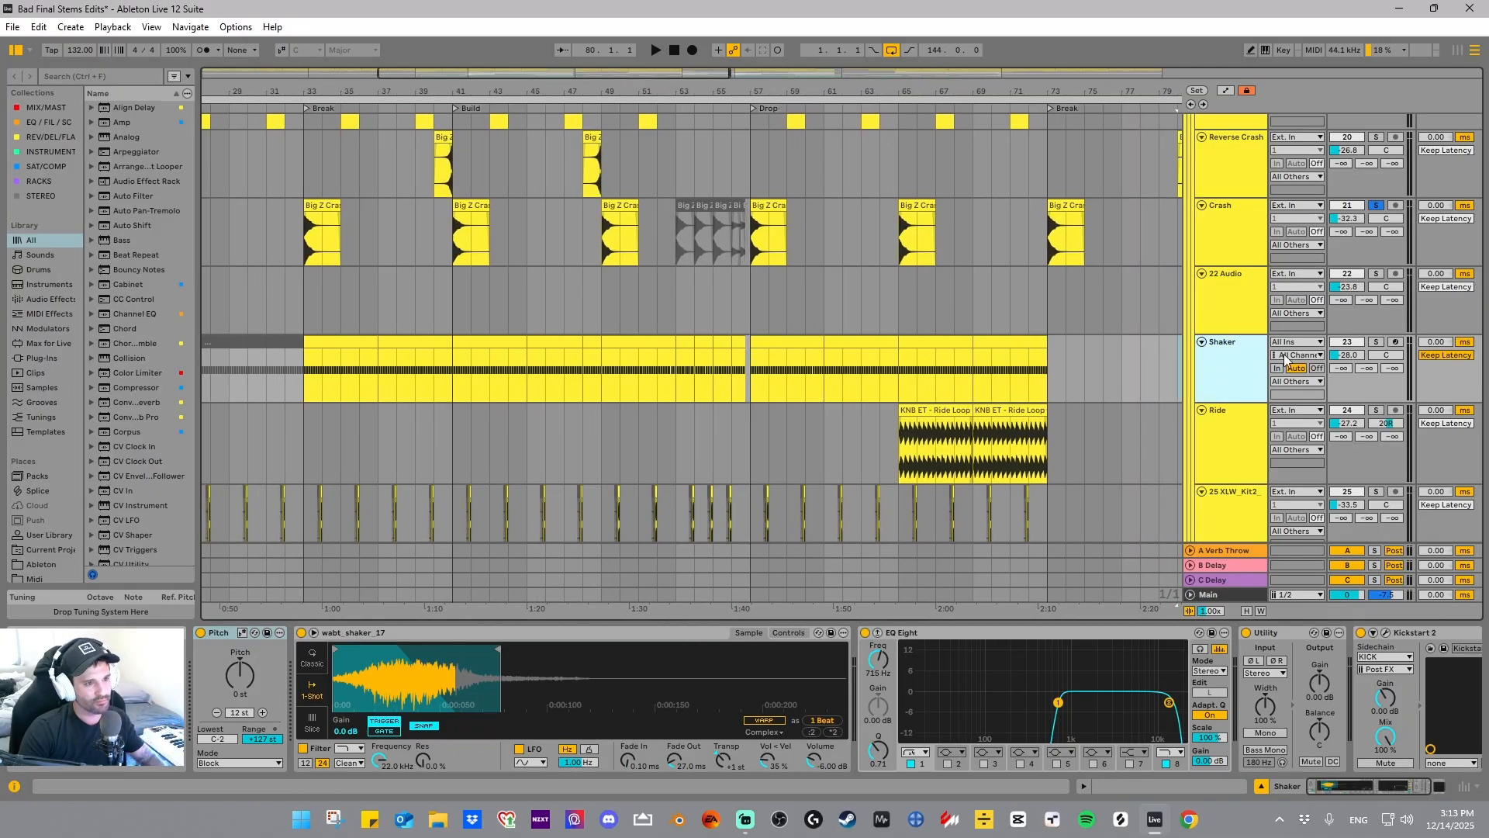
- Solo the Shaker track and play its clip from the bar 57 drop
click(1383, 345)
drag(307, 358, 378, 369)
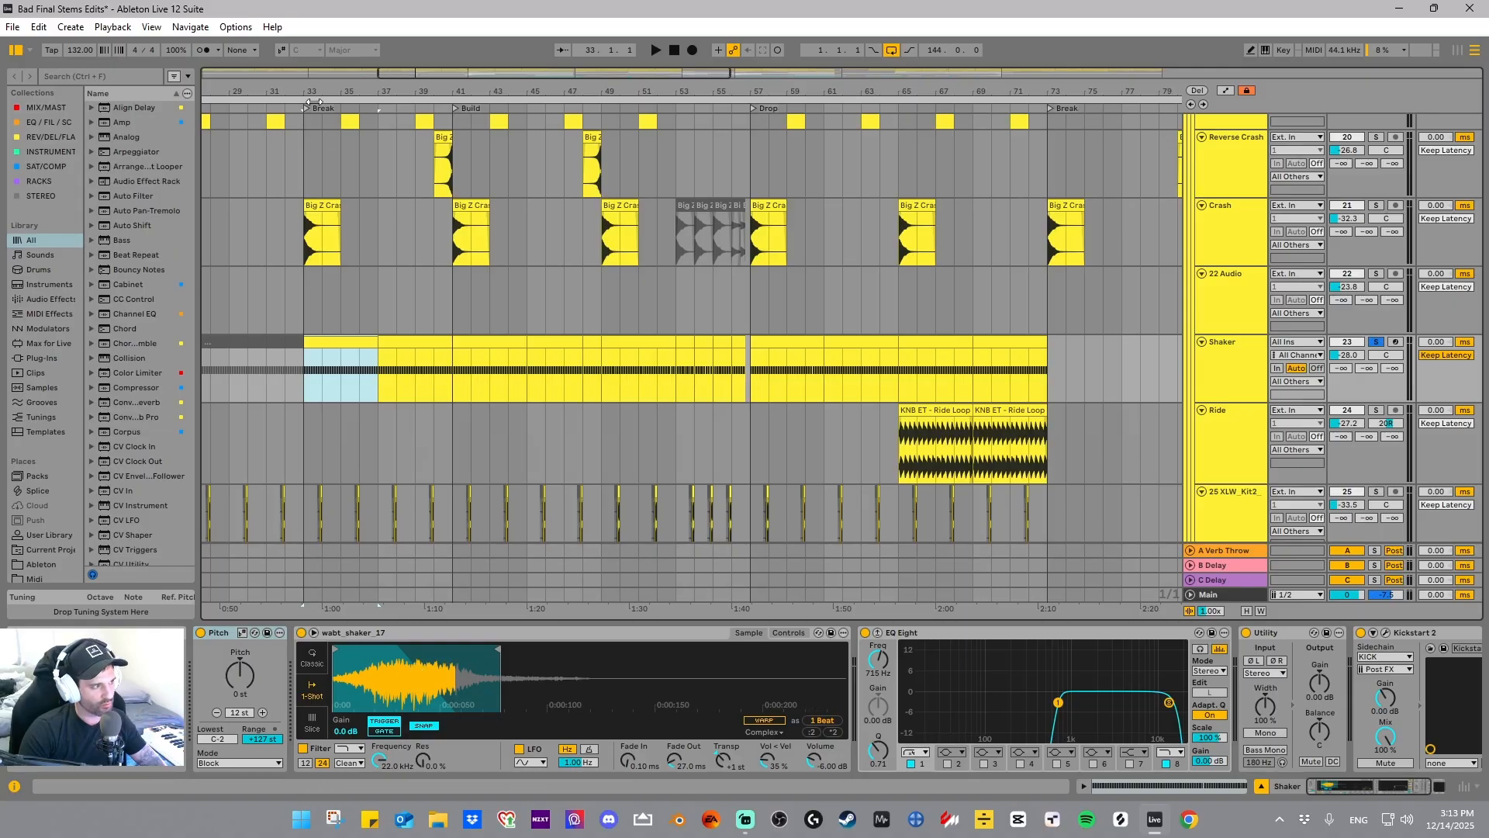
drag(314, 102, 312, 116)
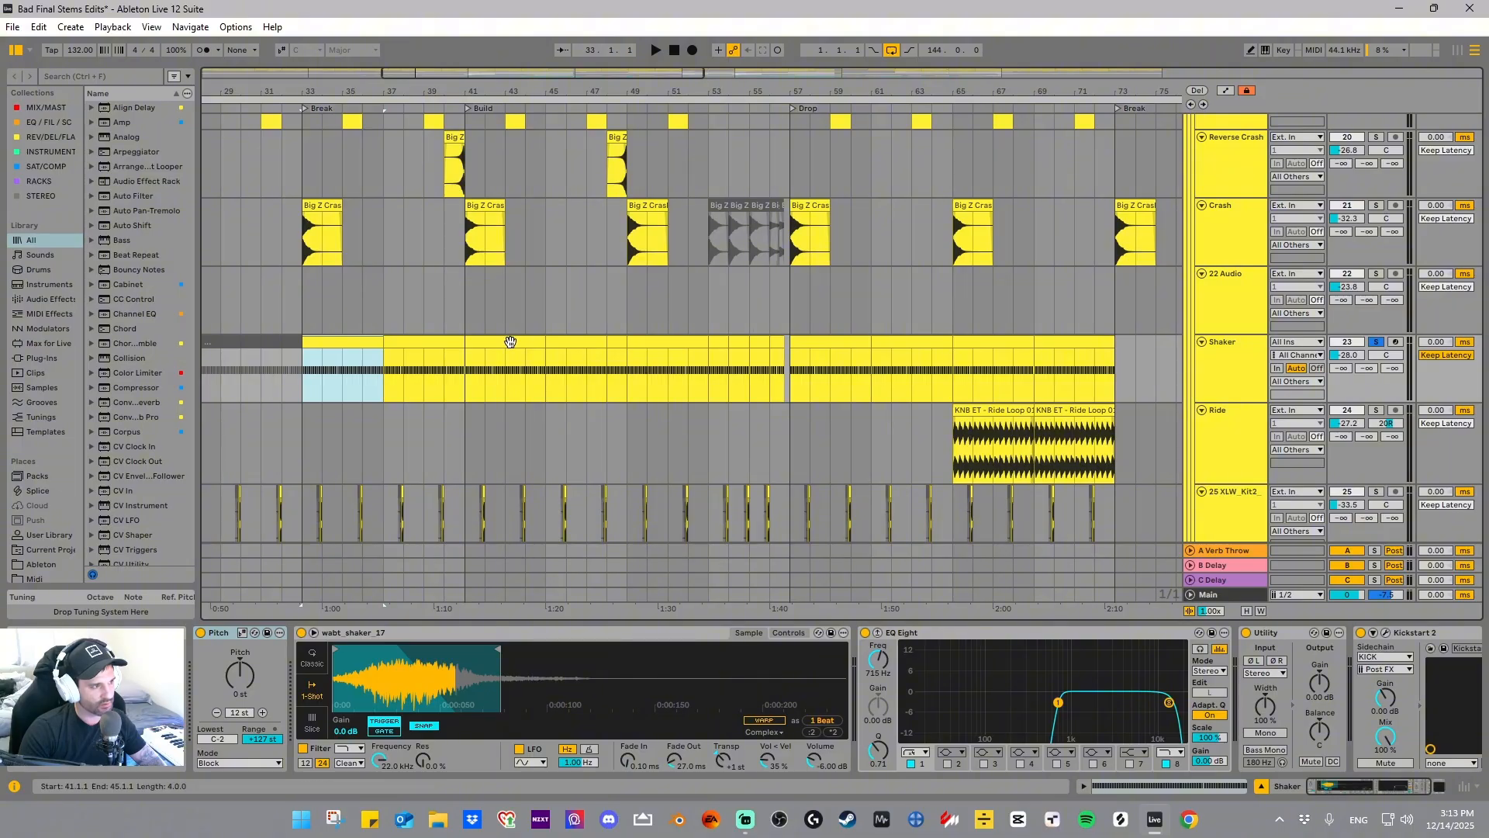
click(793, 345)
key(space)
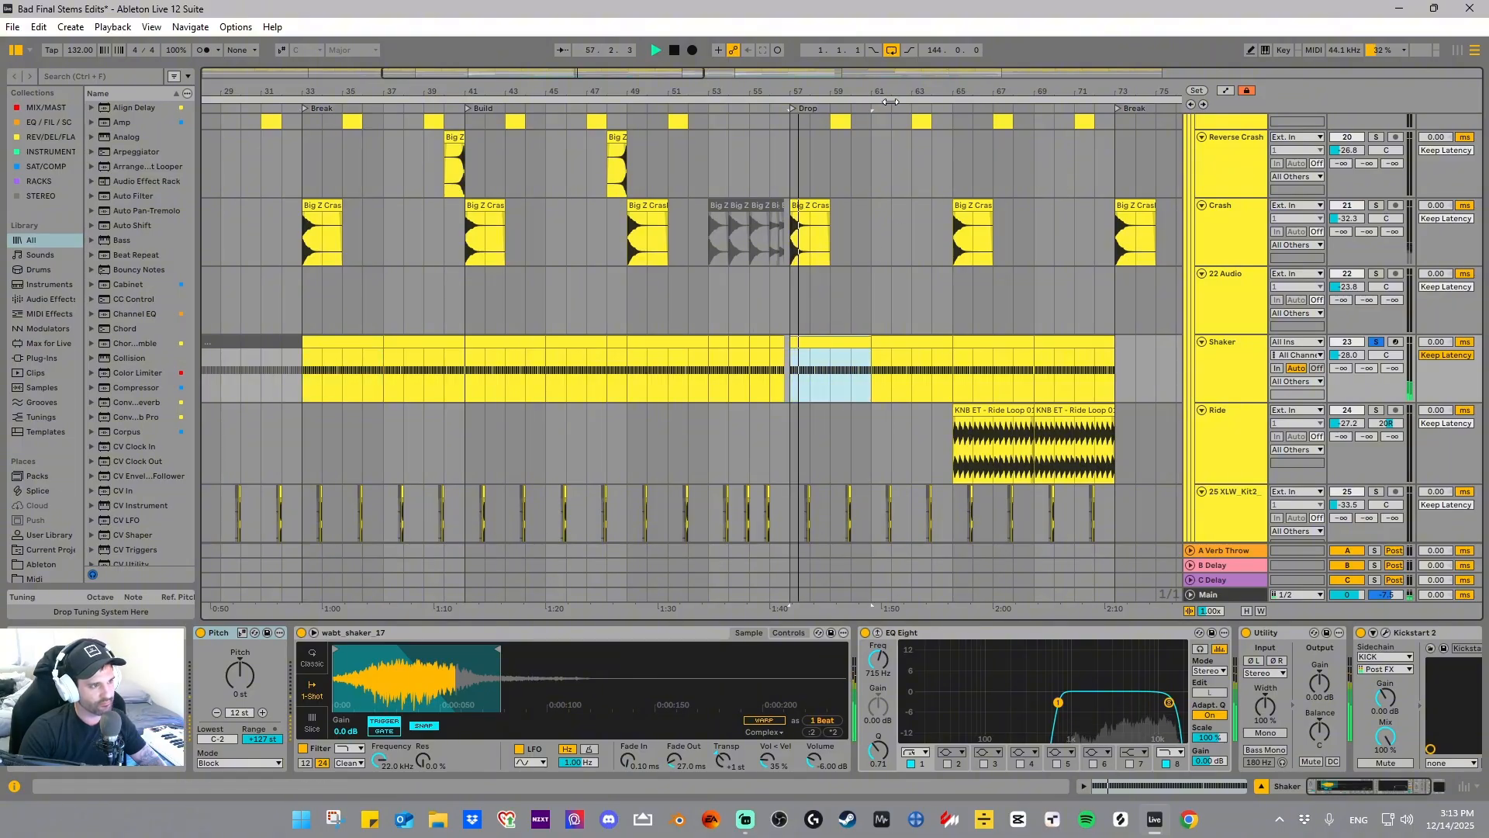
drag(890, 101, 587, 172)
key(space)
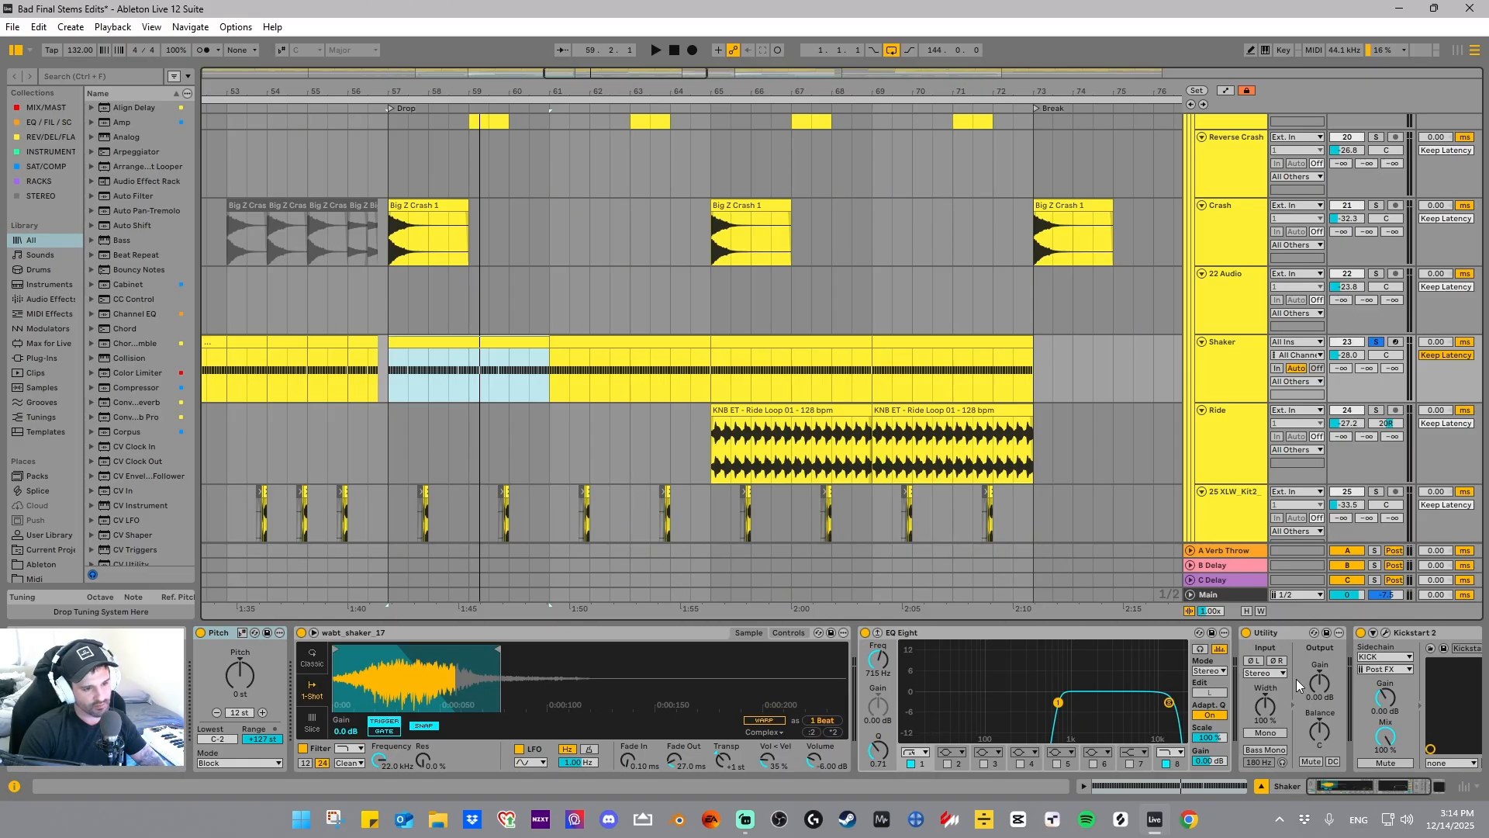
- Fold the Shaker track's Utility and examine the ducking curve and mix in its Kickstart 2 window
drag(1403, 782, 1413, 781)
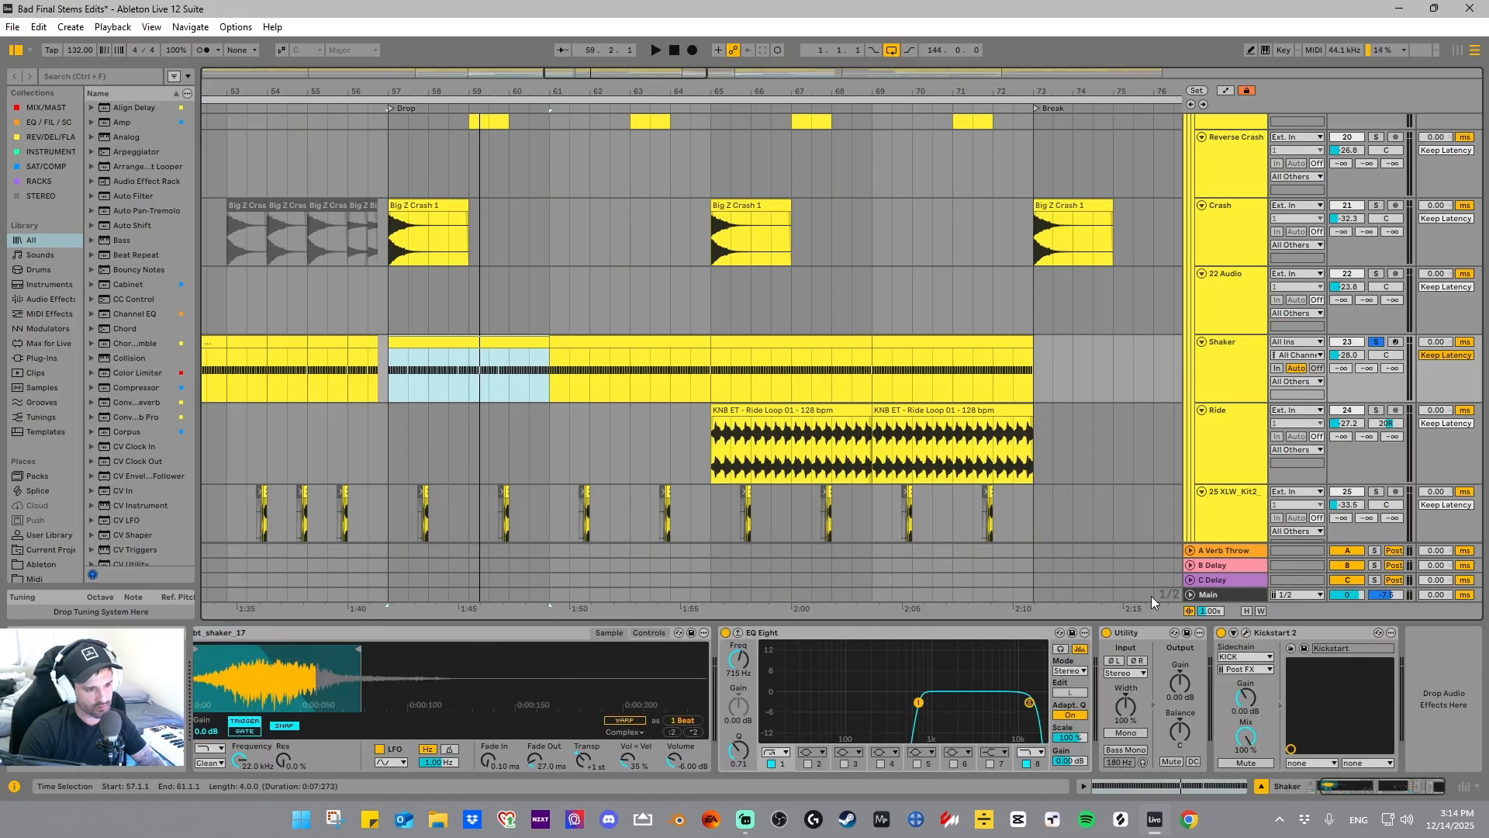
double_click(1159, 632)
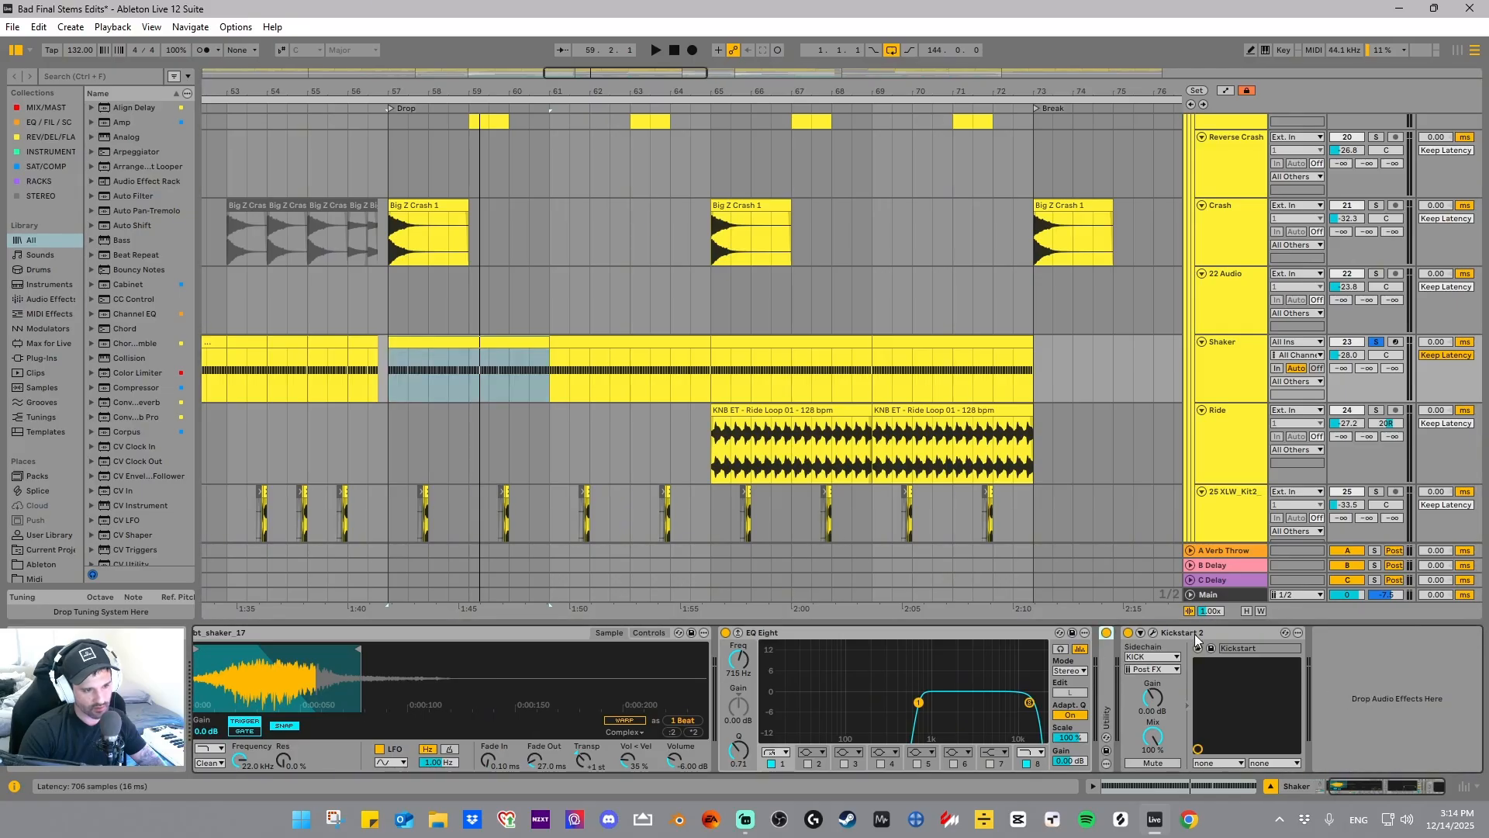
click(1153, 632)
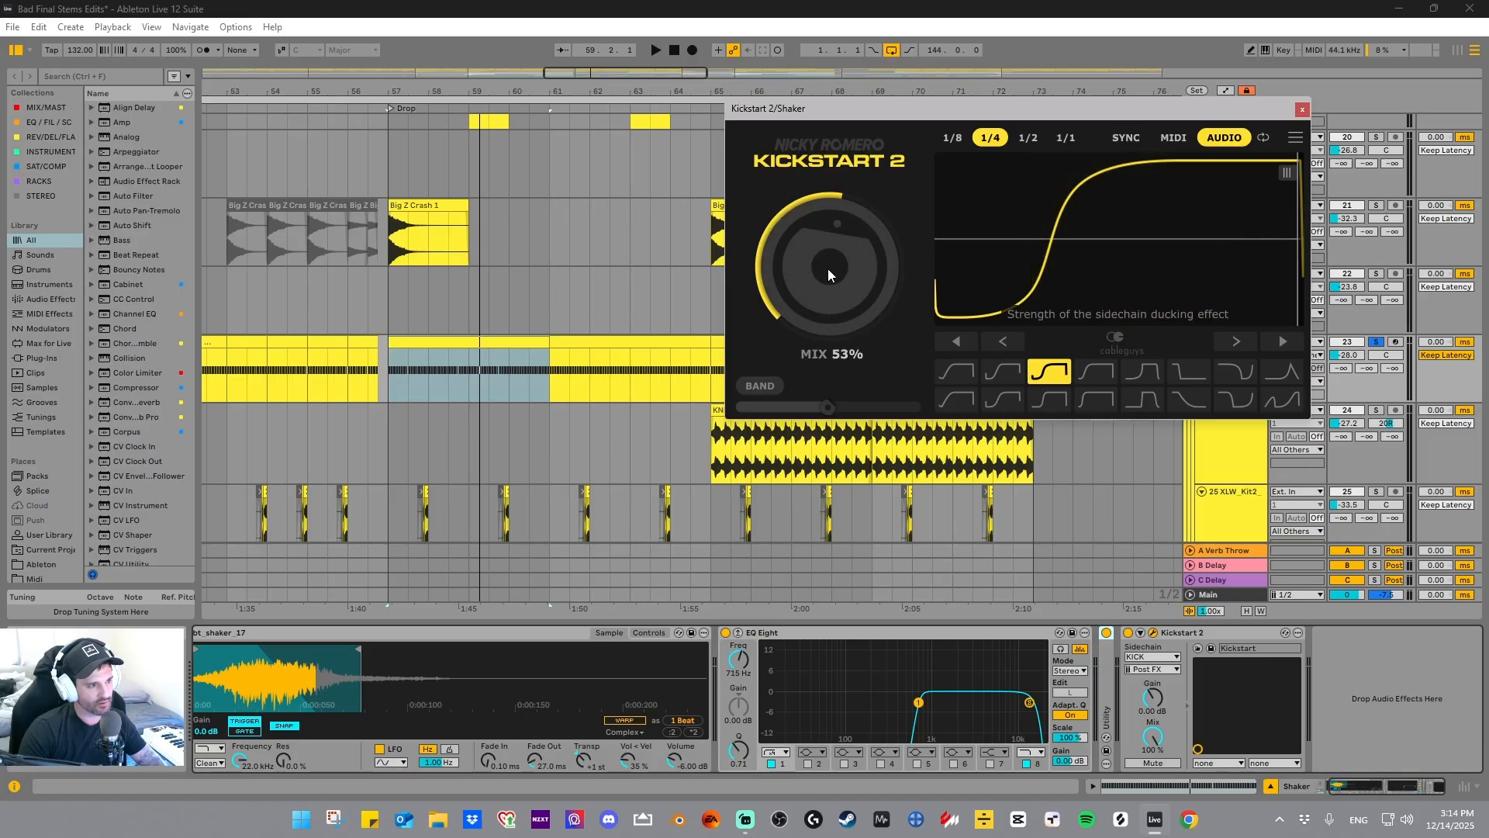
click(1303, 109)
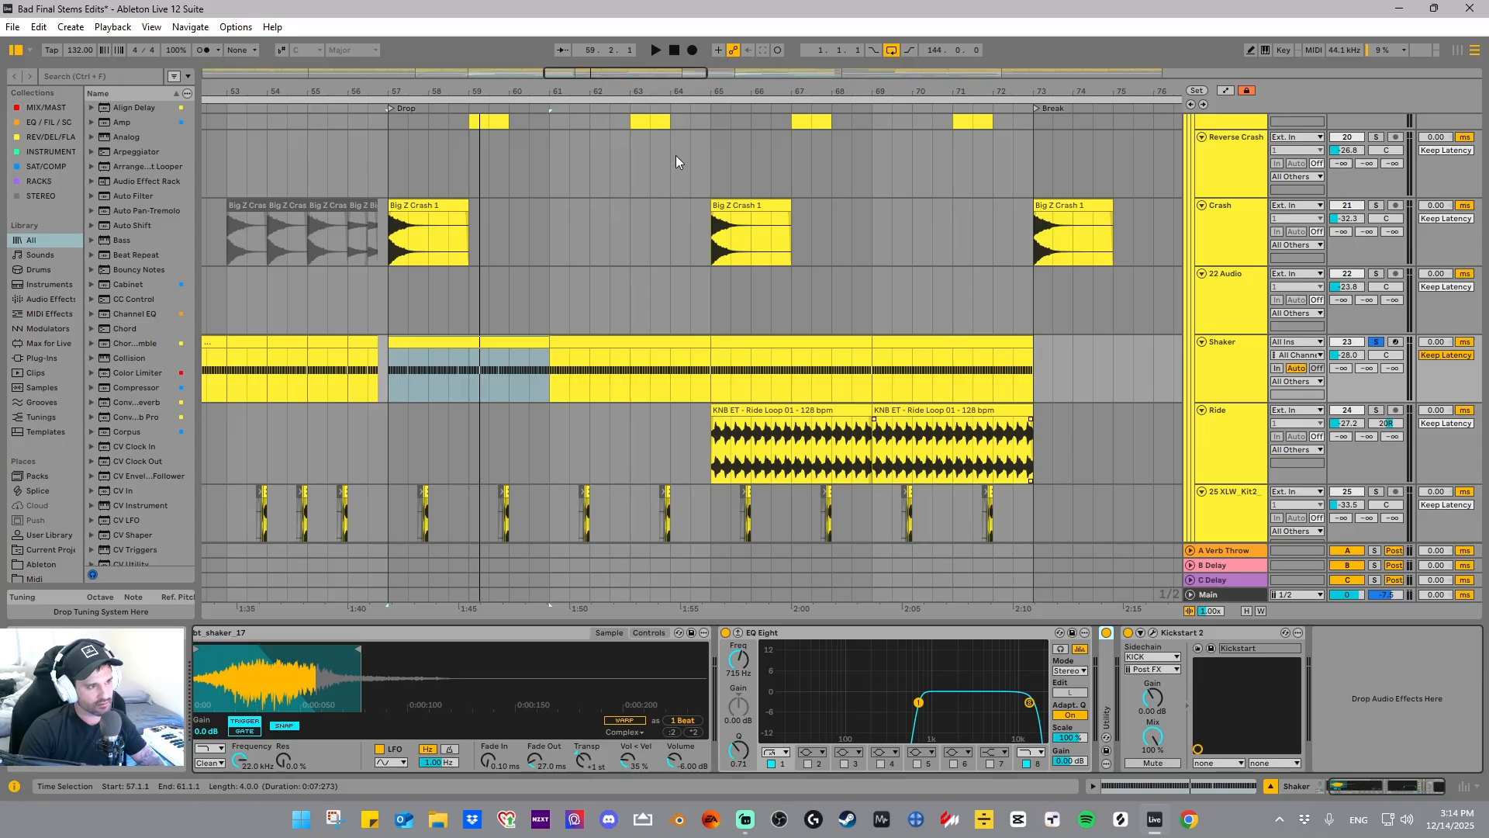
- Solo the Ride track, play its loop clip from bar 65, and examine its EQ Eight
key(ctrl+a)
drag(735, 88, 577, 588)
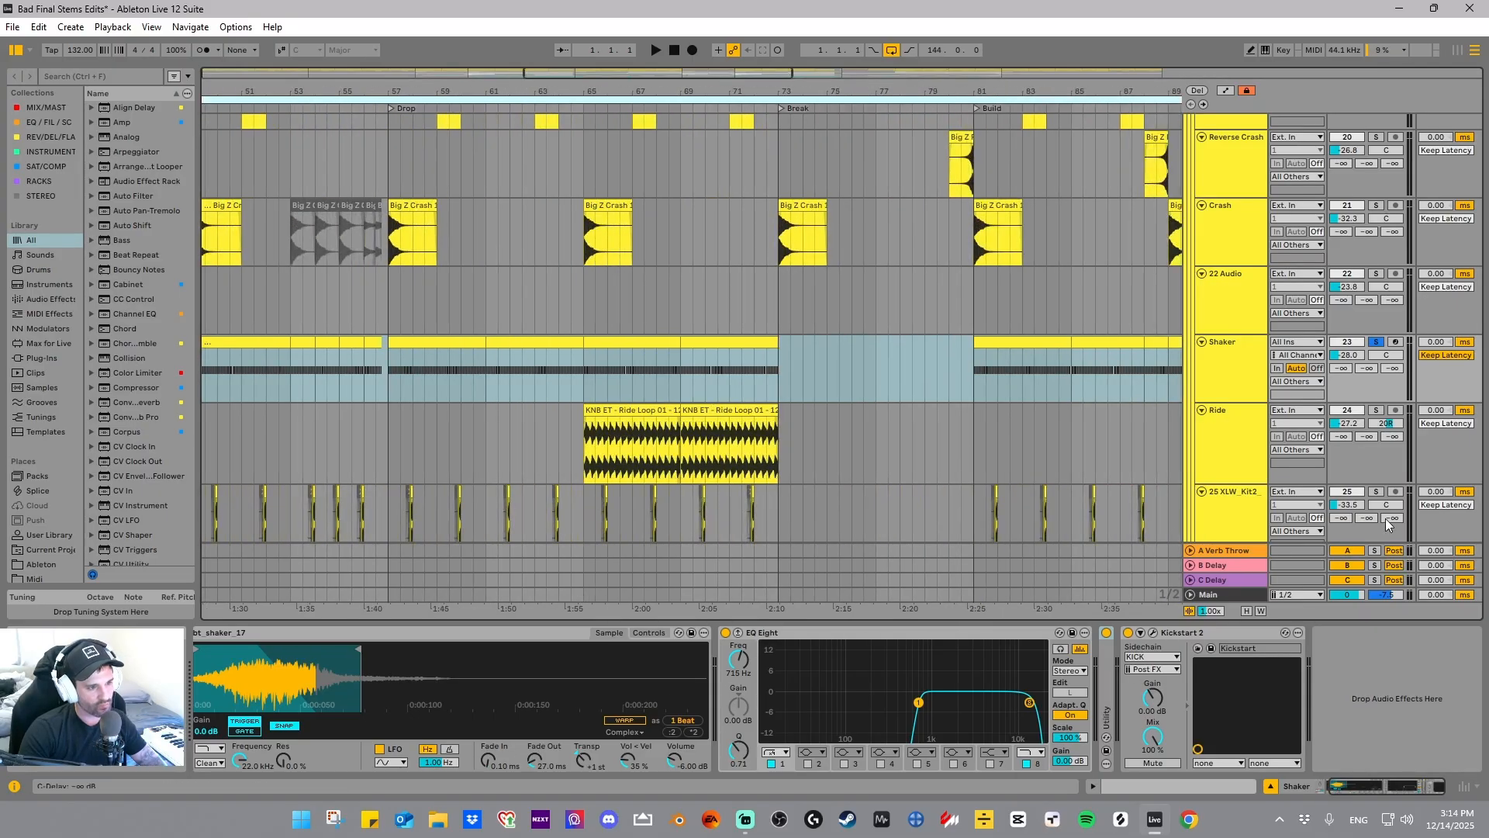
click(1253, 454)
click(1376, 409)
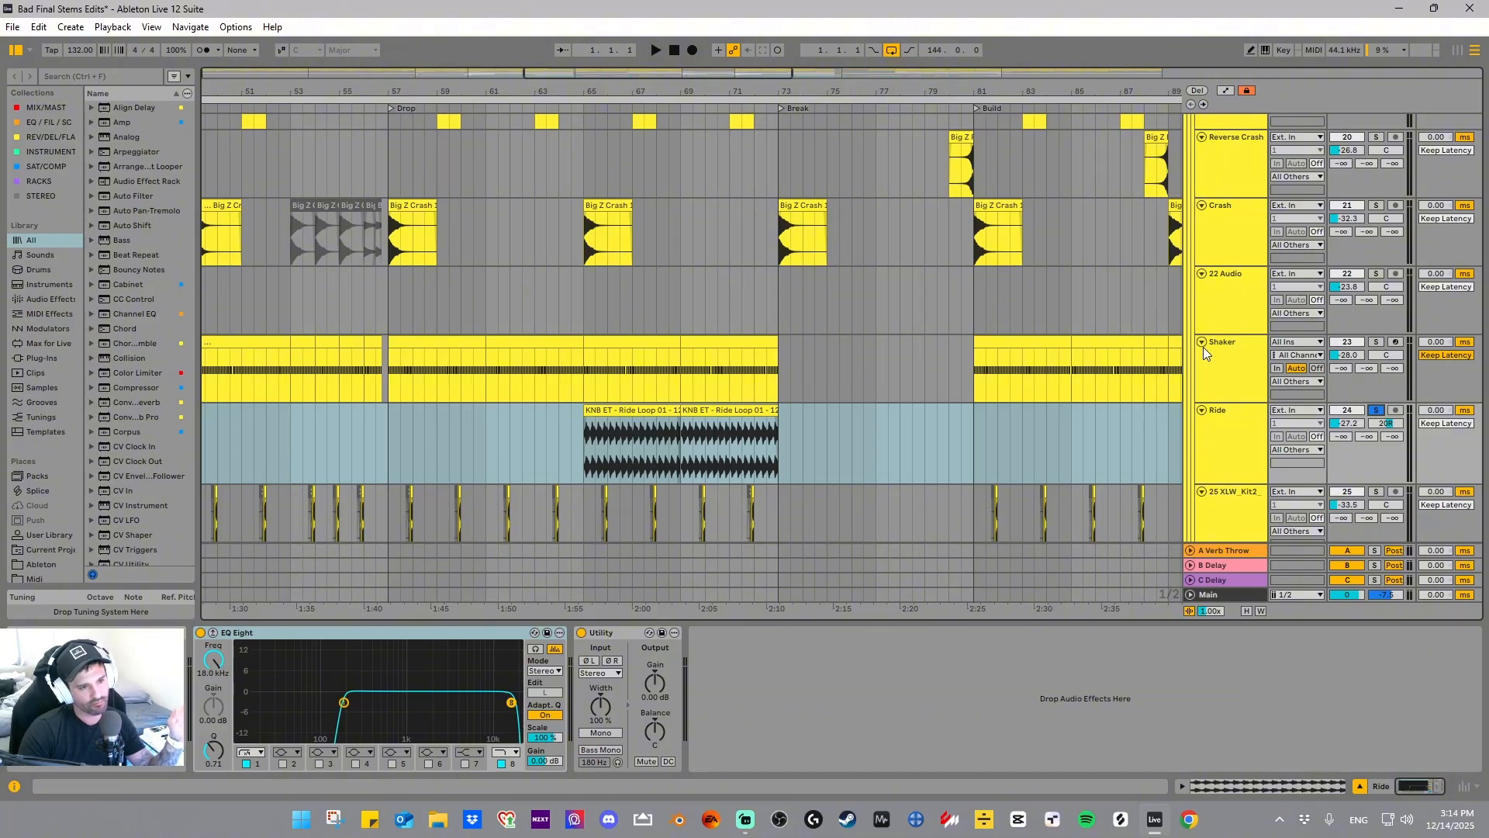
click(622, 404)
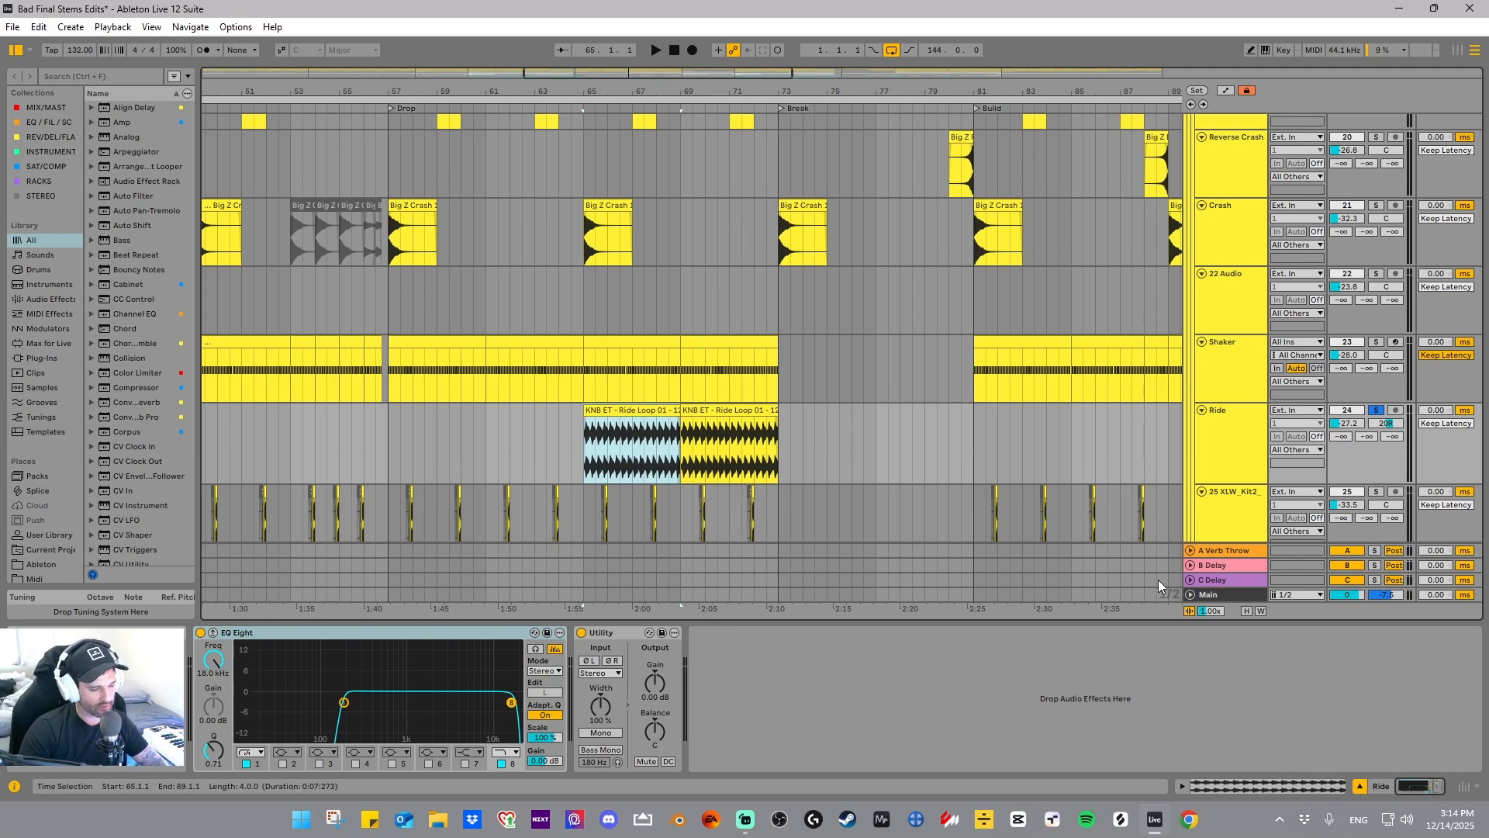
key(space)
click(1233, 428)
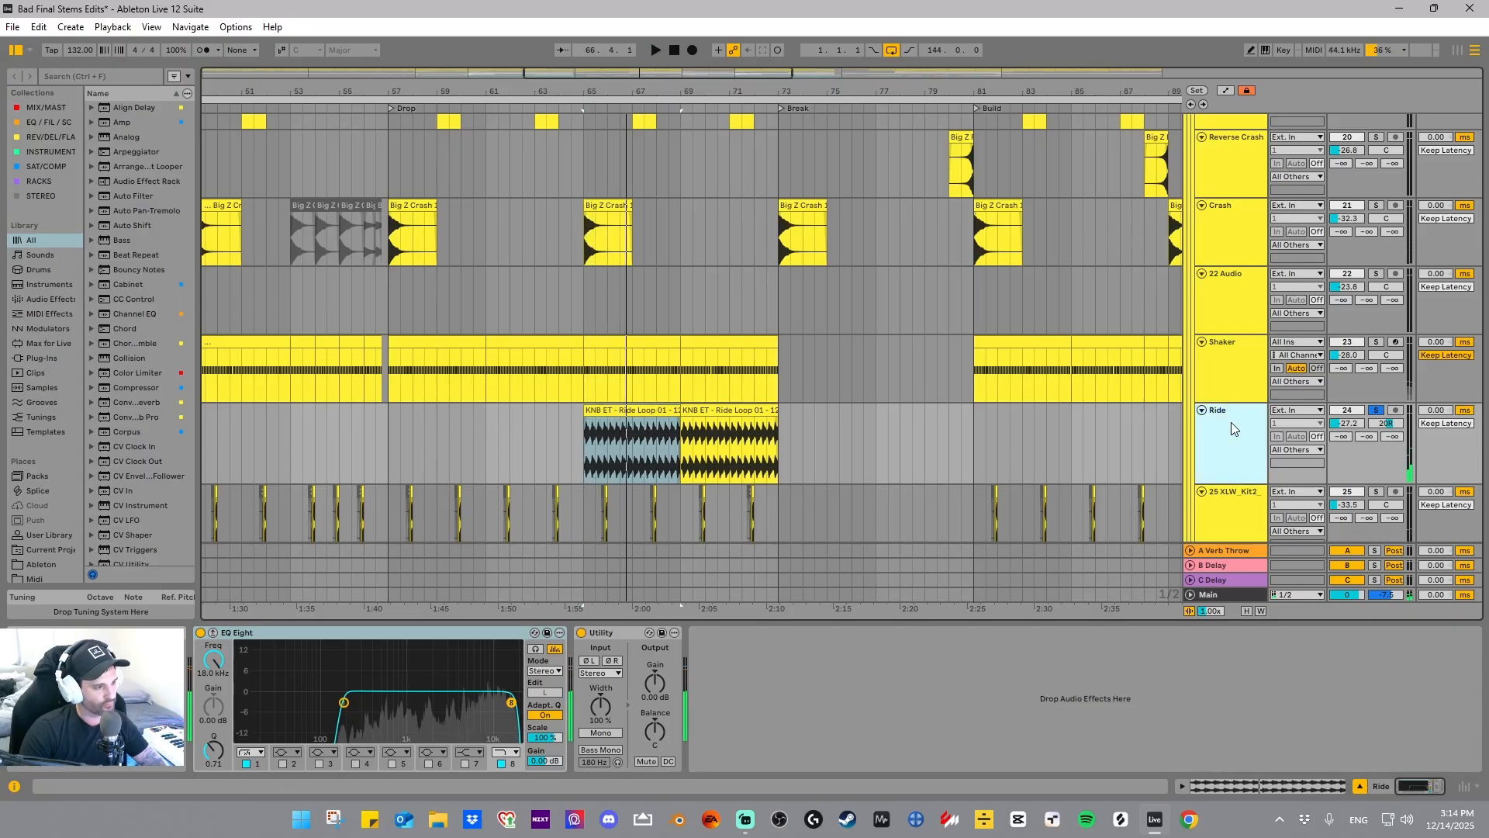
key(space)
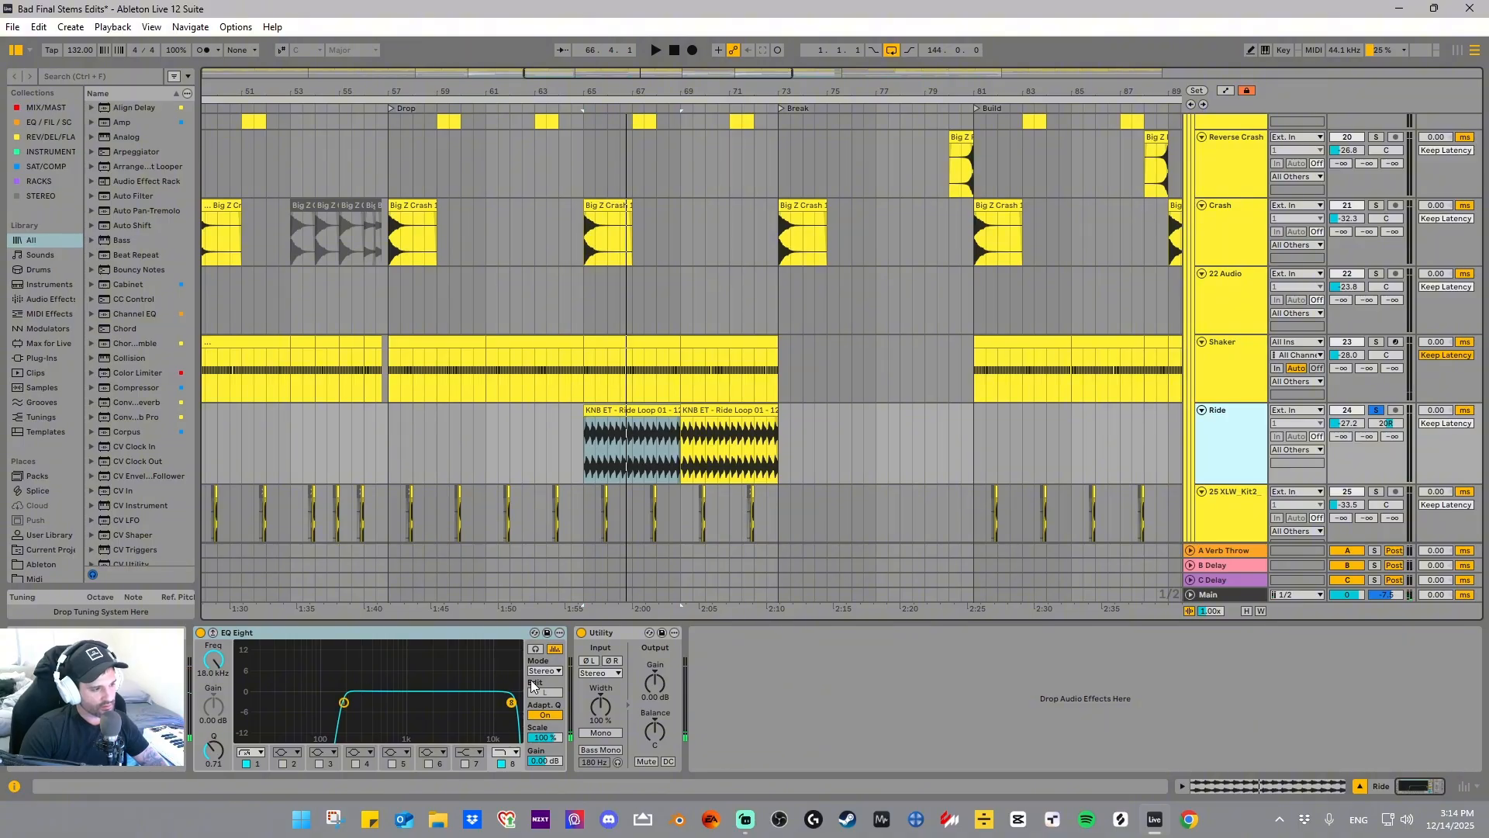
click(497, 679)
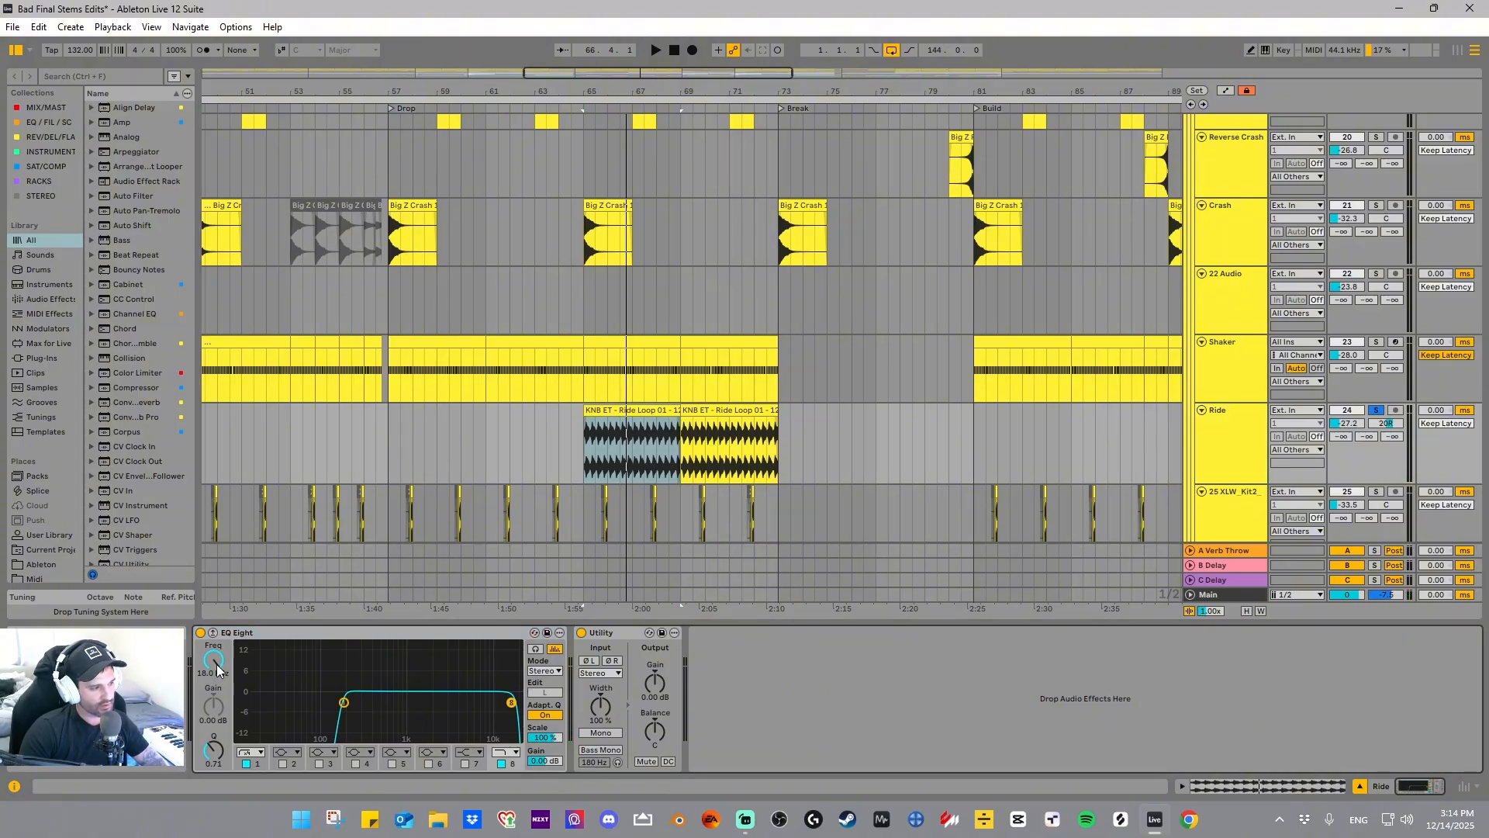
- Solo the XLW_Kit2 hat track, show its device chain, and play its clip just before bar 66
click(1244, 380)
scroll(1233, 396, down, 3)
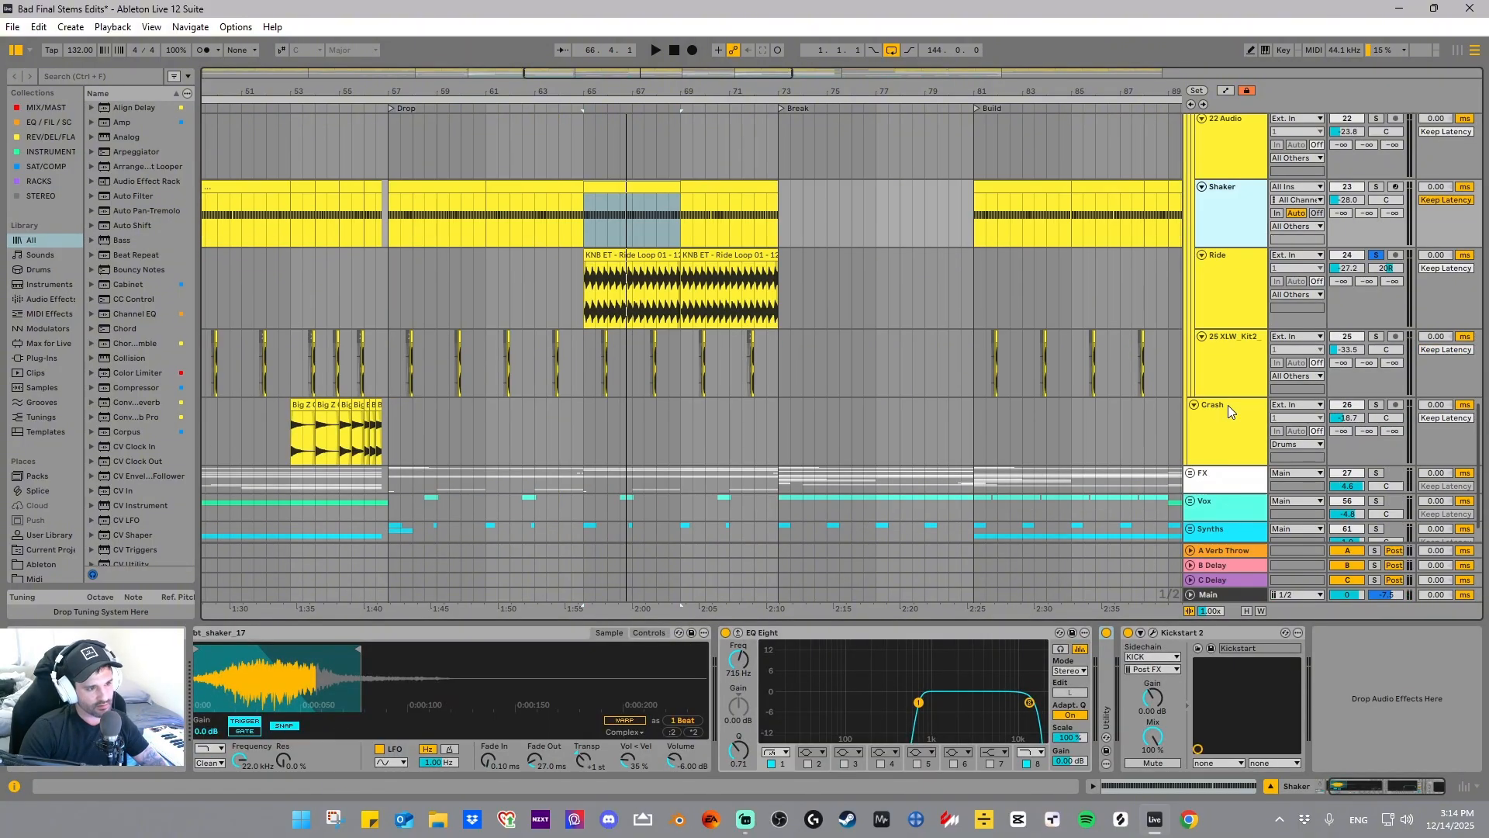
click(1239, 302)
click(1224, 342)
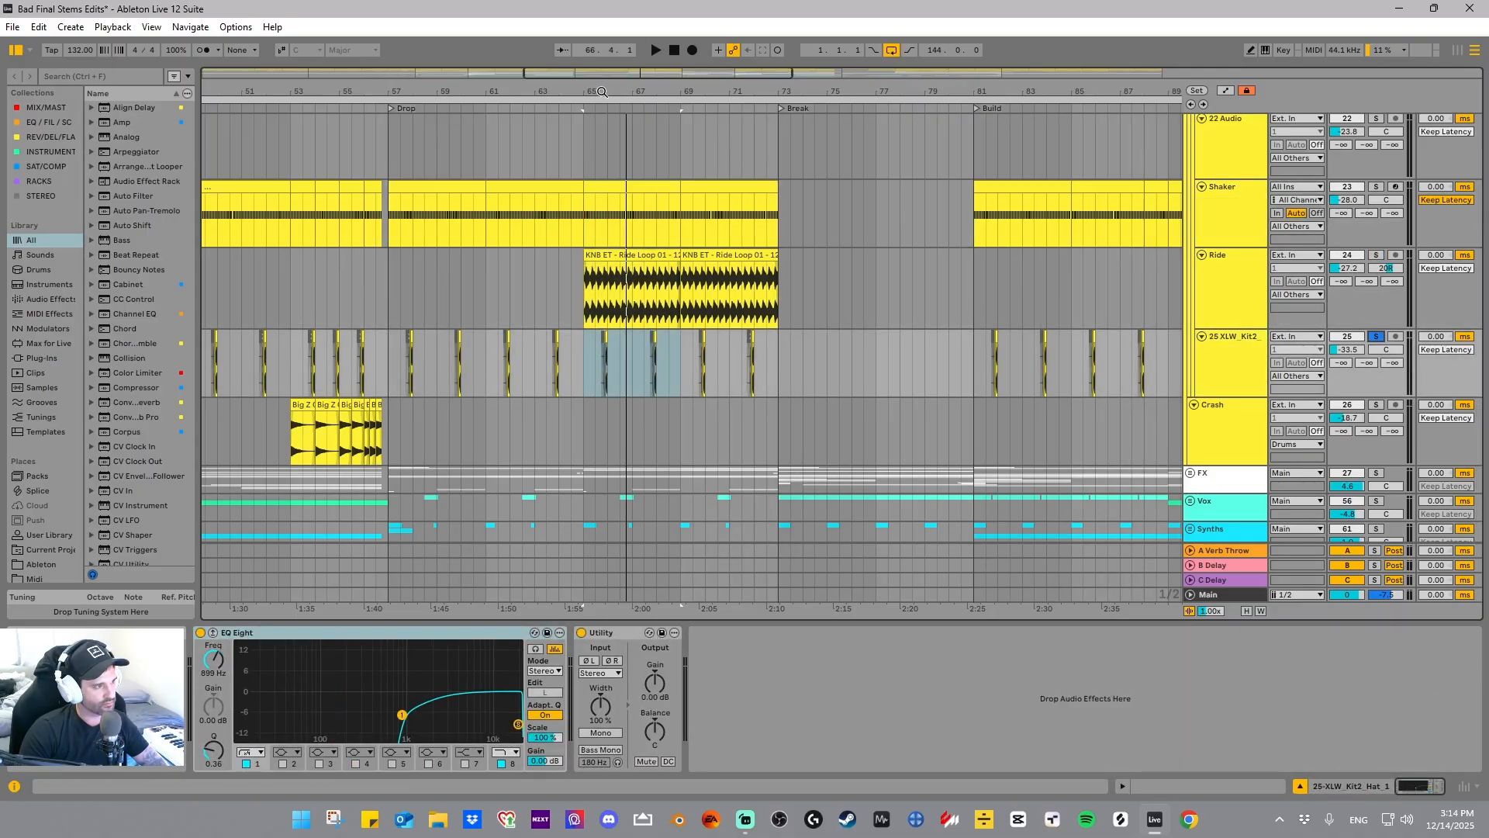
click(1376, 336)
key(plus)
key(plus)
click(602, 372)
key(space)
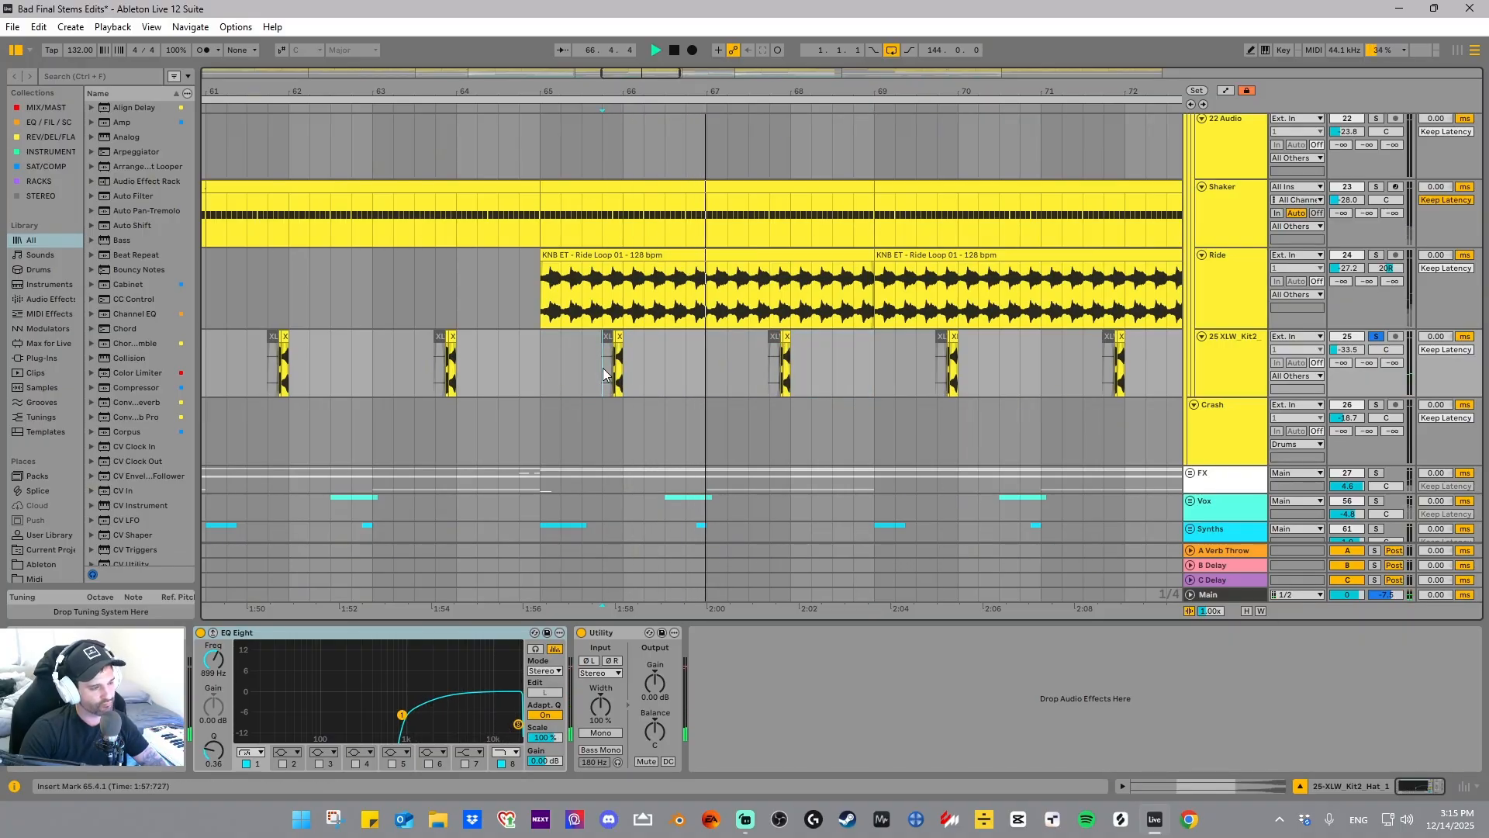
key(space)
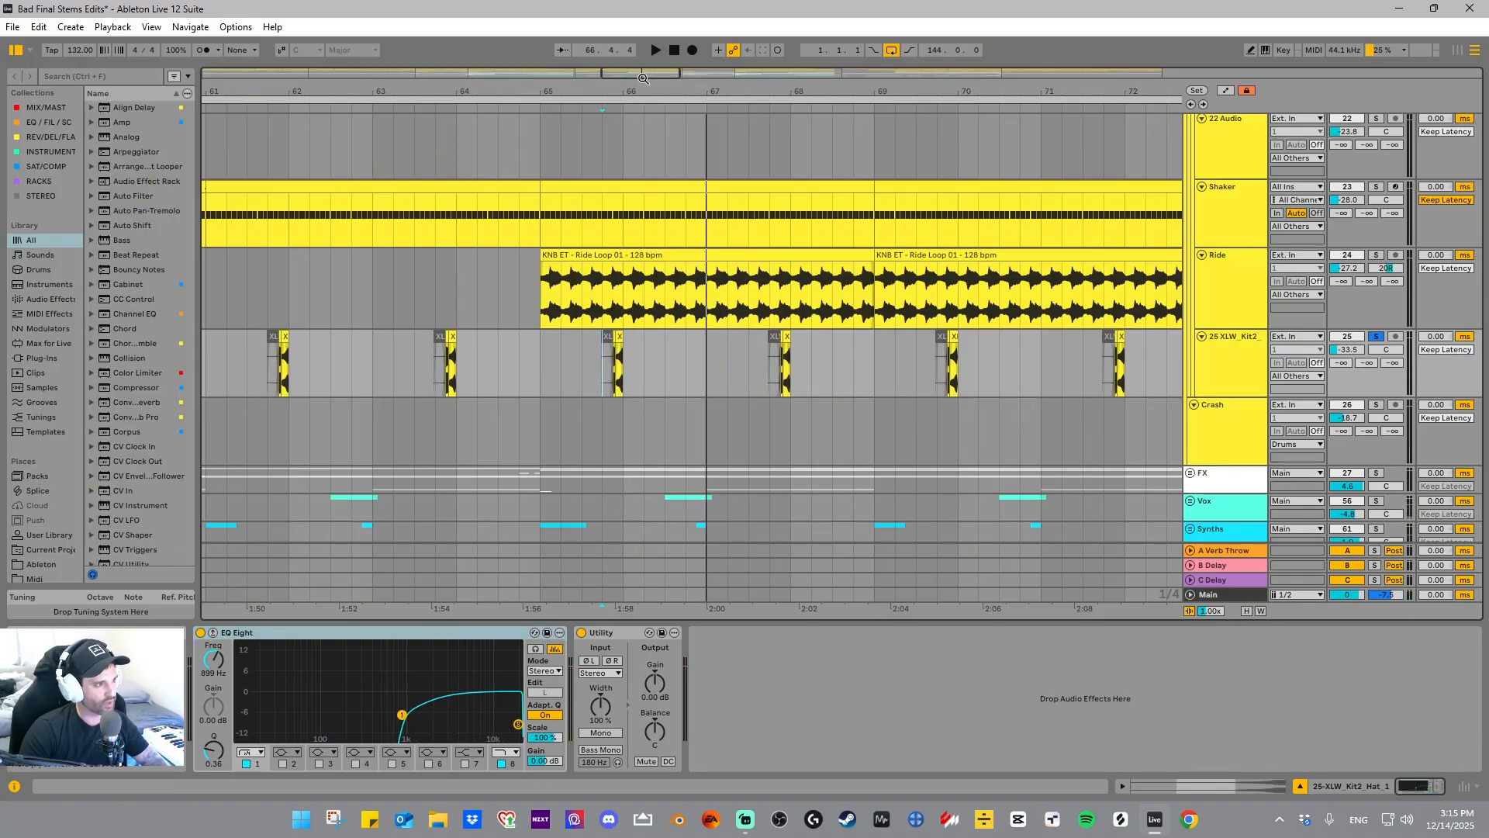
- Examine the sliced XLW_Kit2 hat clips just before bar 64 up close and play from the first active slice
drag(623, 87, 818, 233)
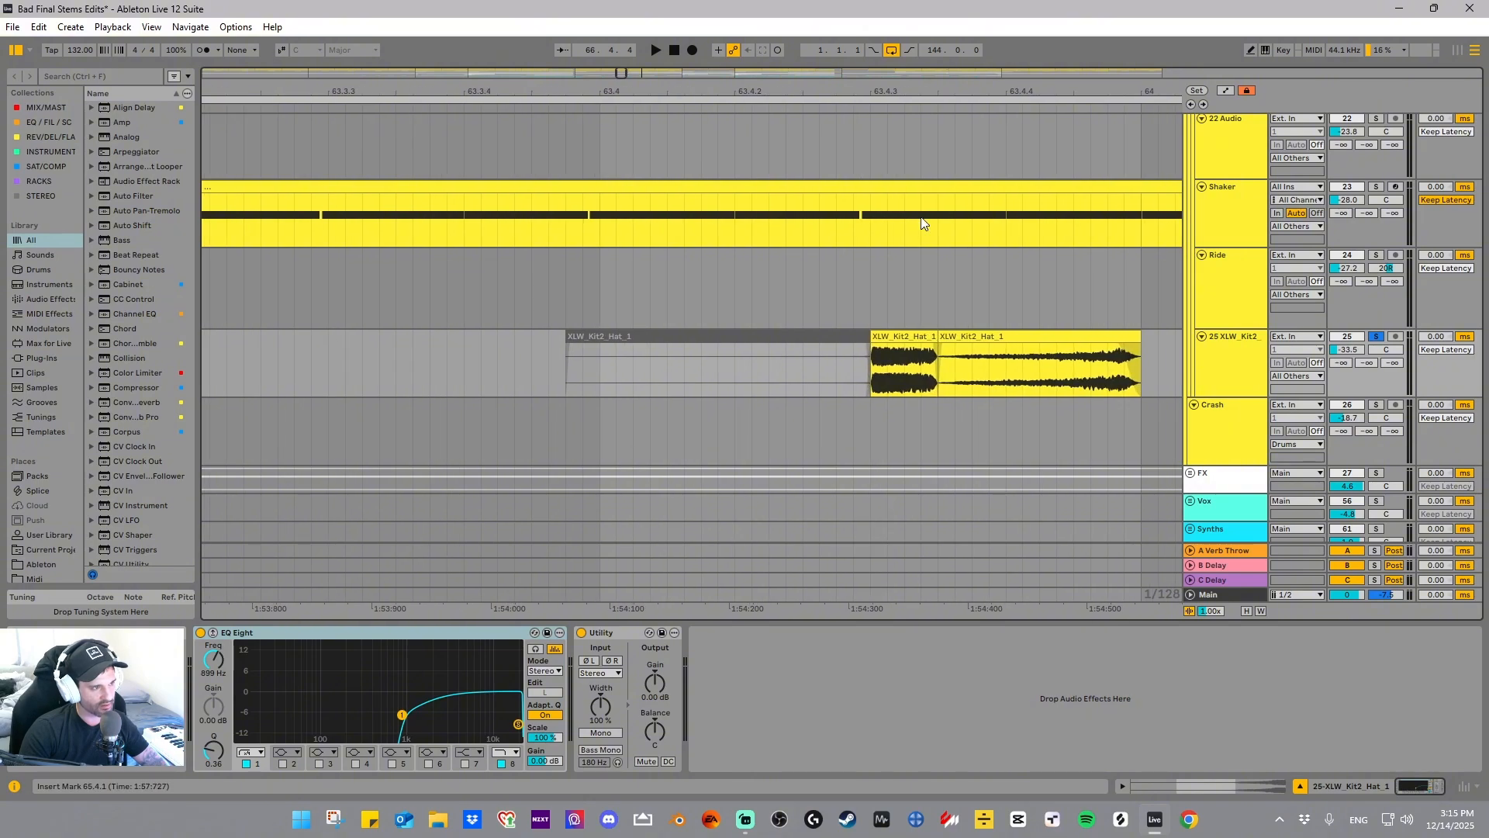
drag(959, 83, 715, 226)
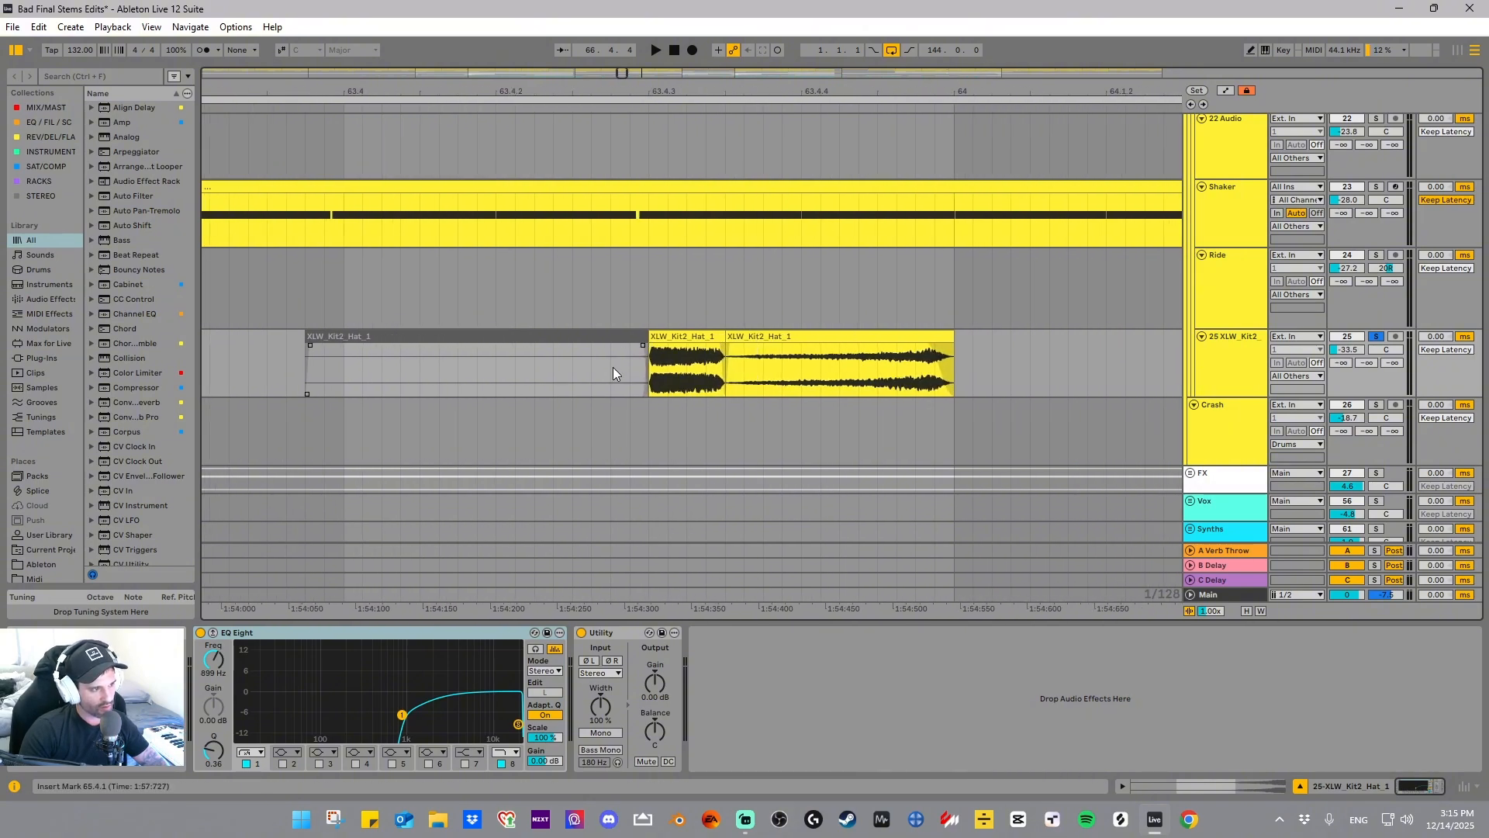
click(694, 339)
key(space)
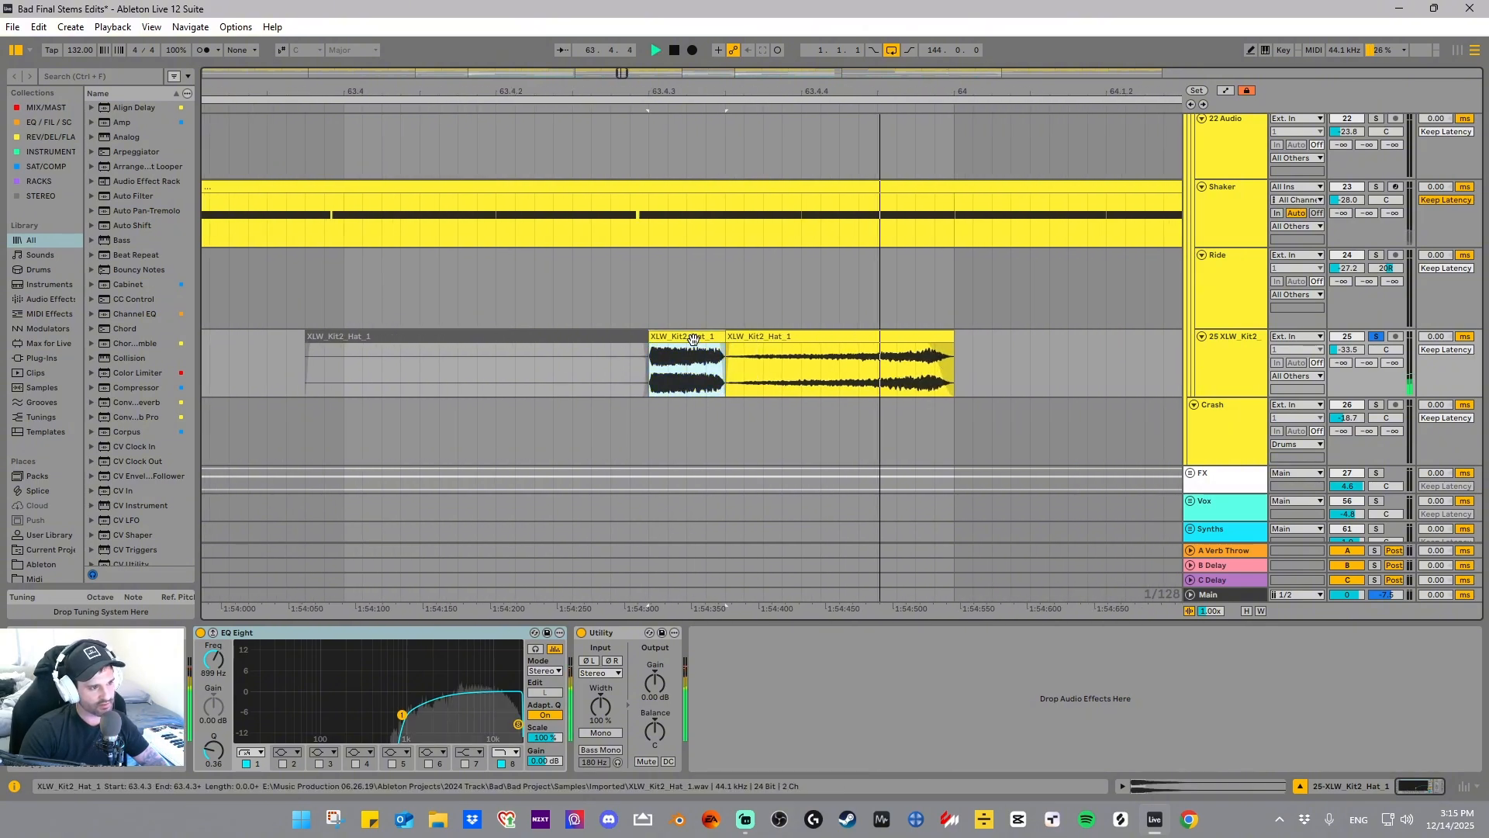
key(space)
- Solo Crash track 26, show its device chain, and examine its crash clips leading up to the bar 57 drop
drag(717, 90, 733, 91)
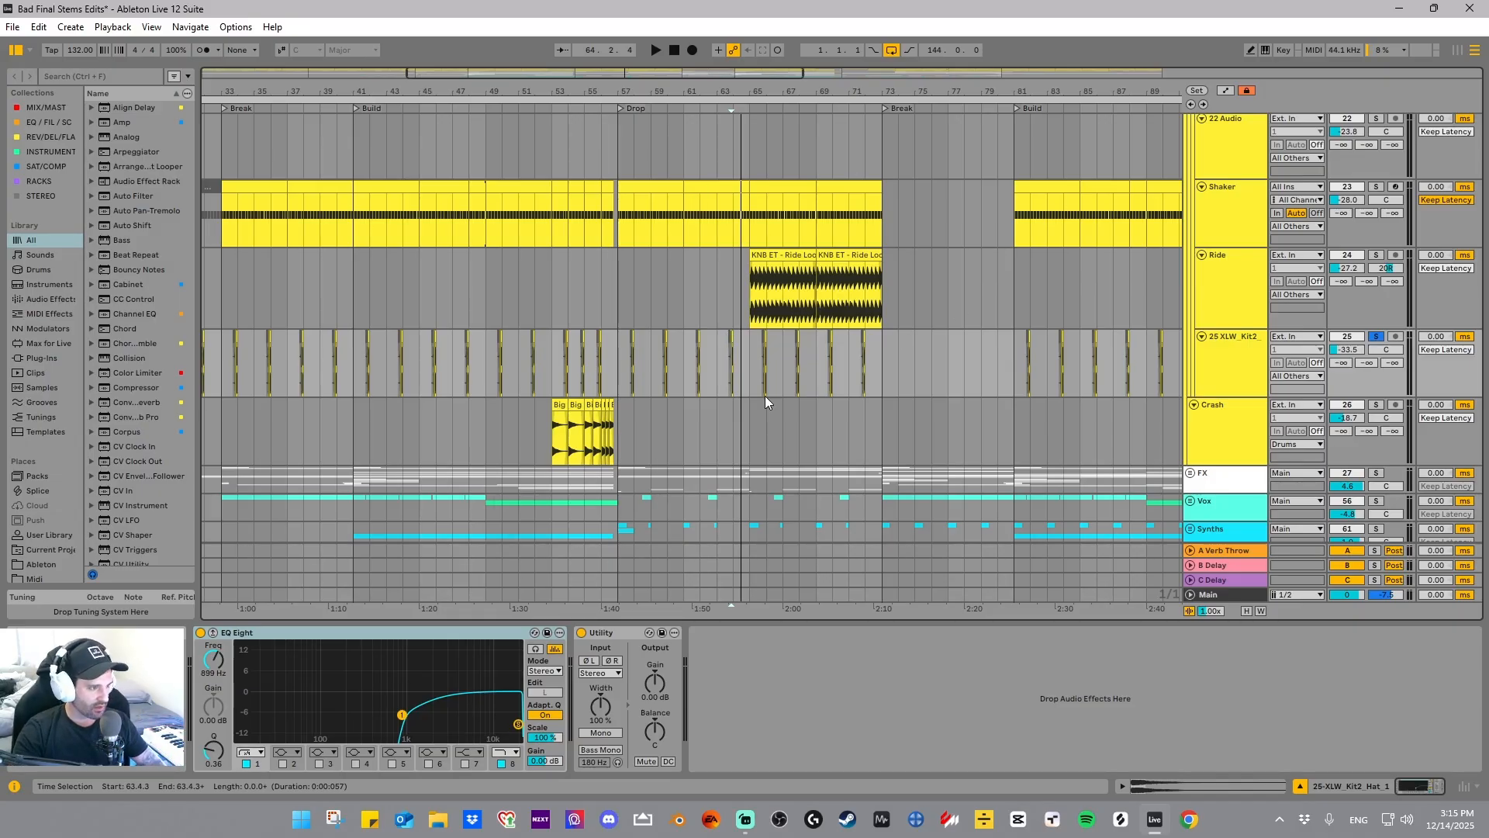
click(616, 362)
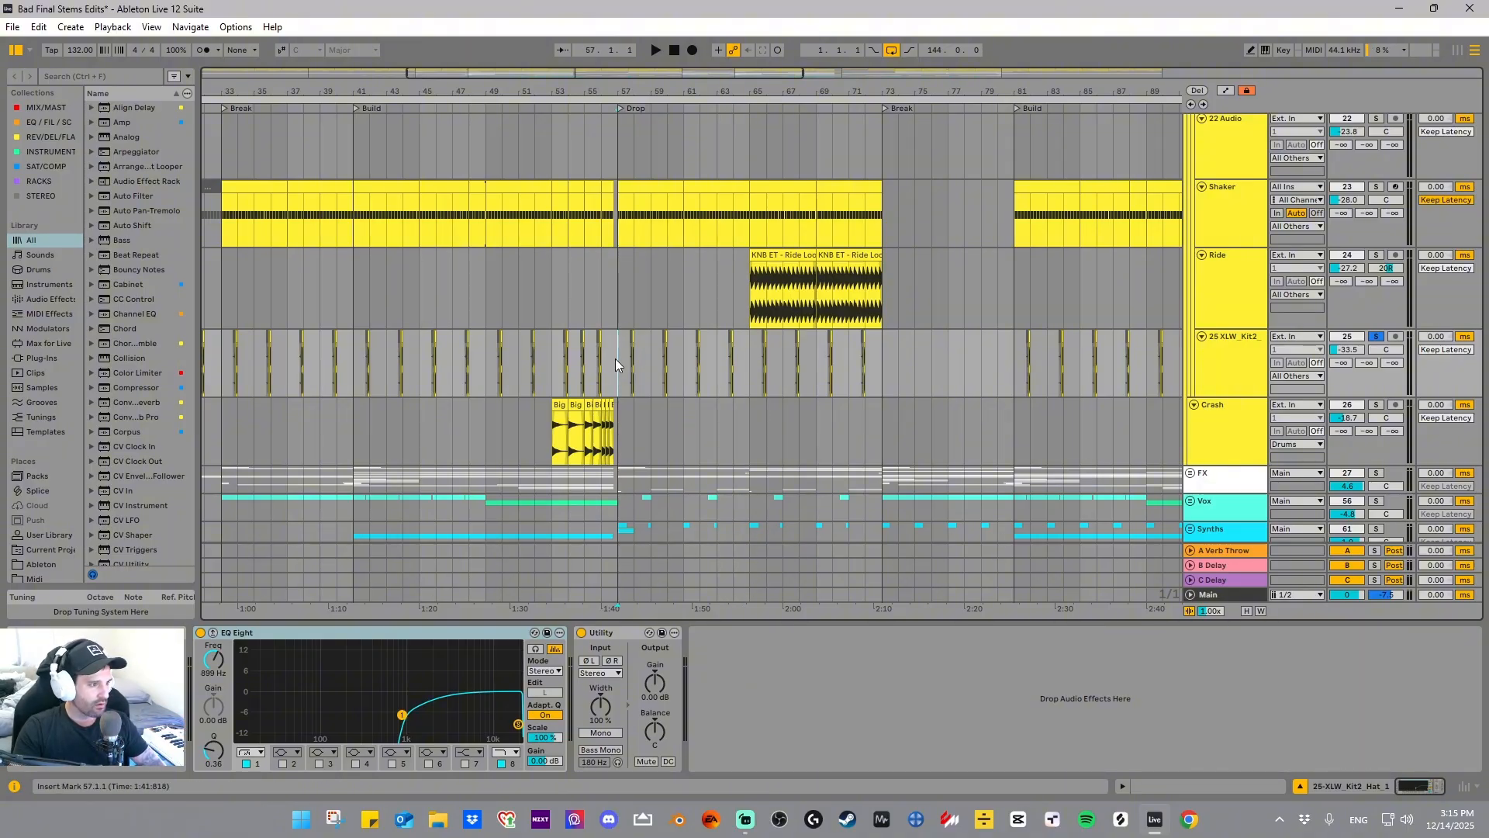
click(561, 409)
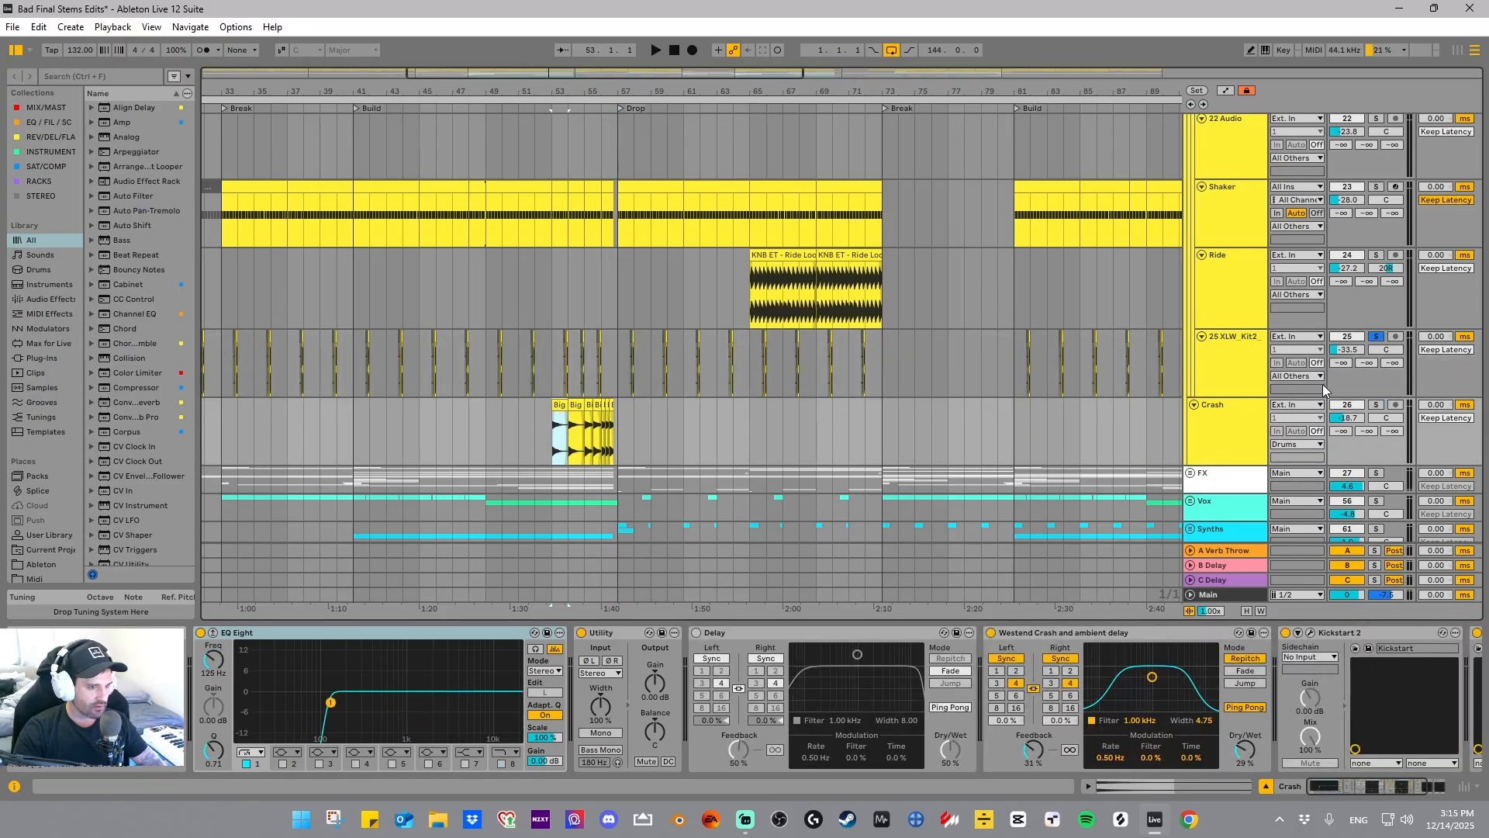
click(1377, 405)
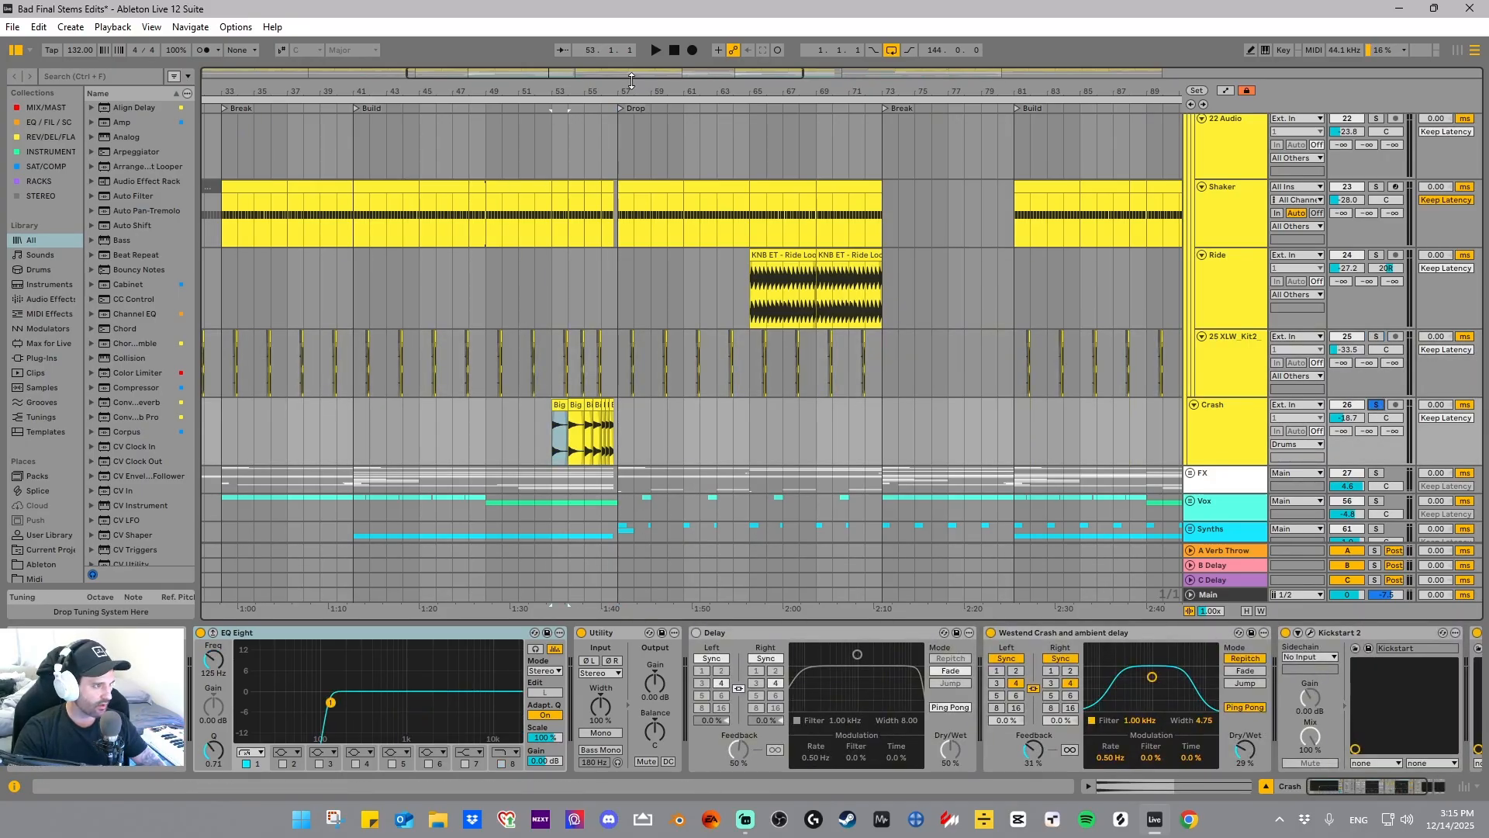
drag(578, 85, 577, 240)
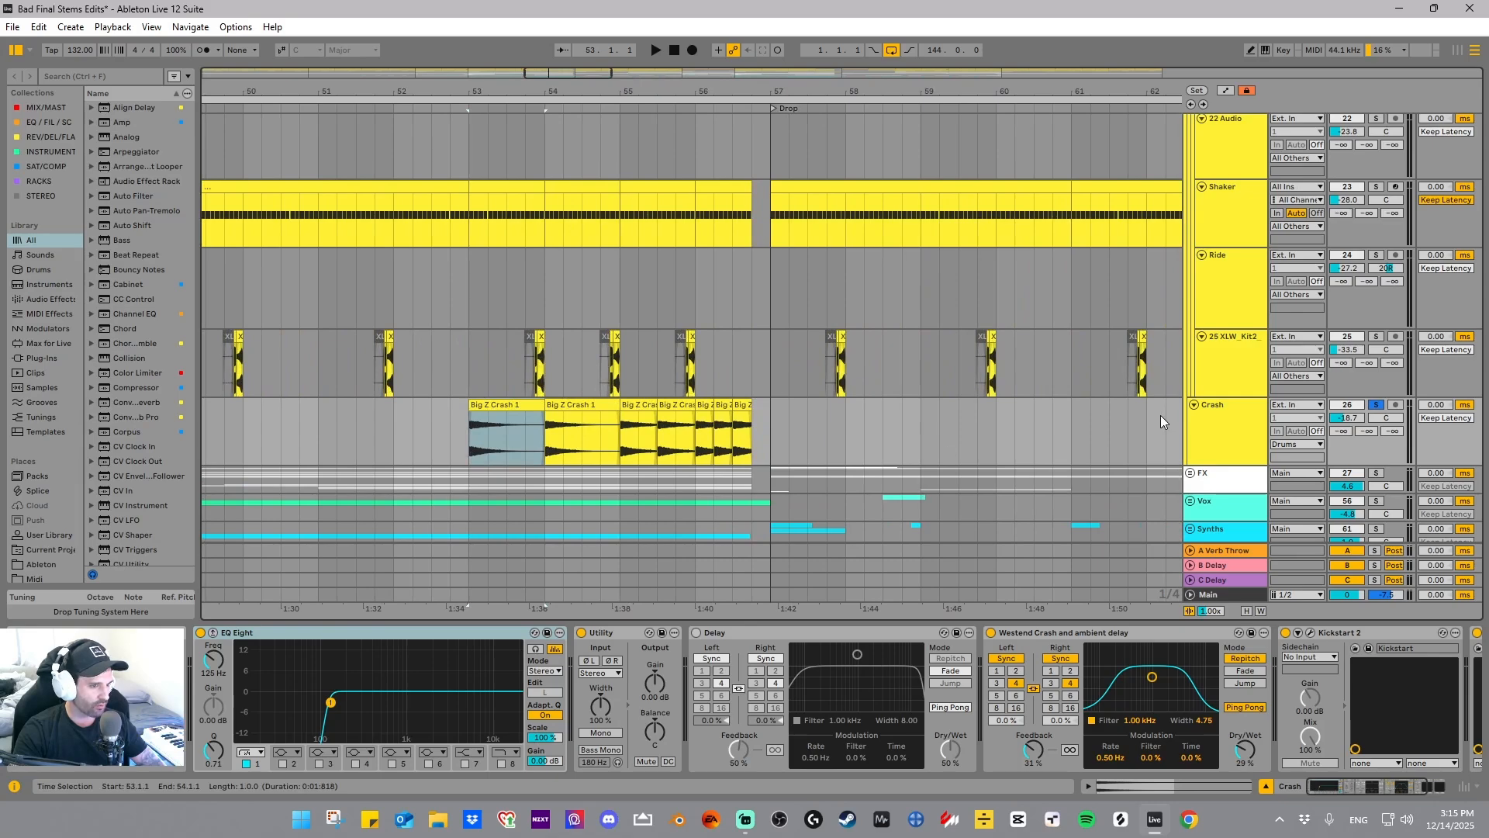
click(1214, 413)
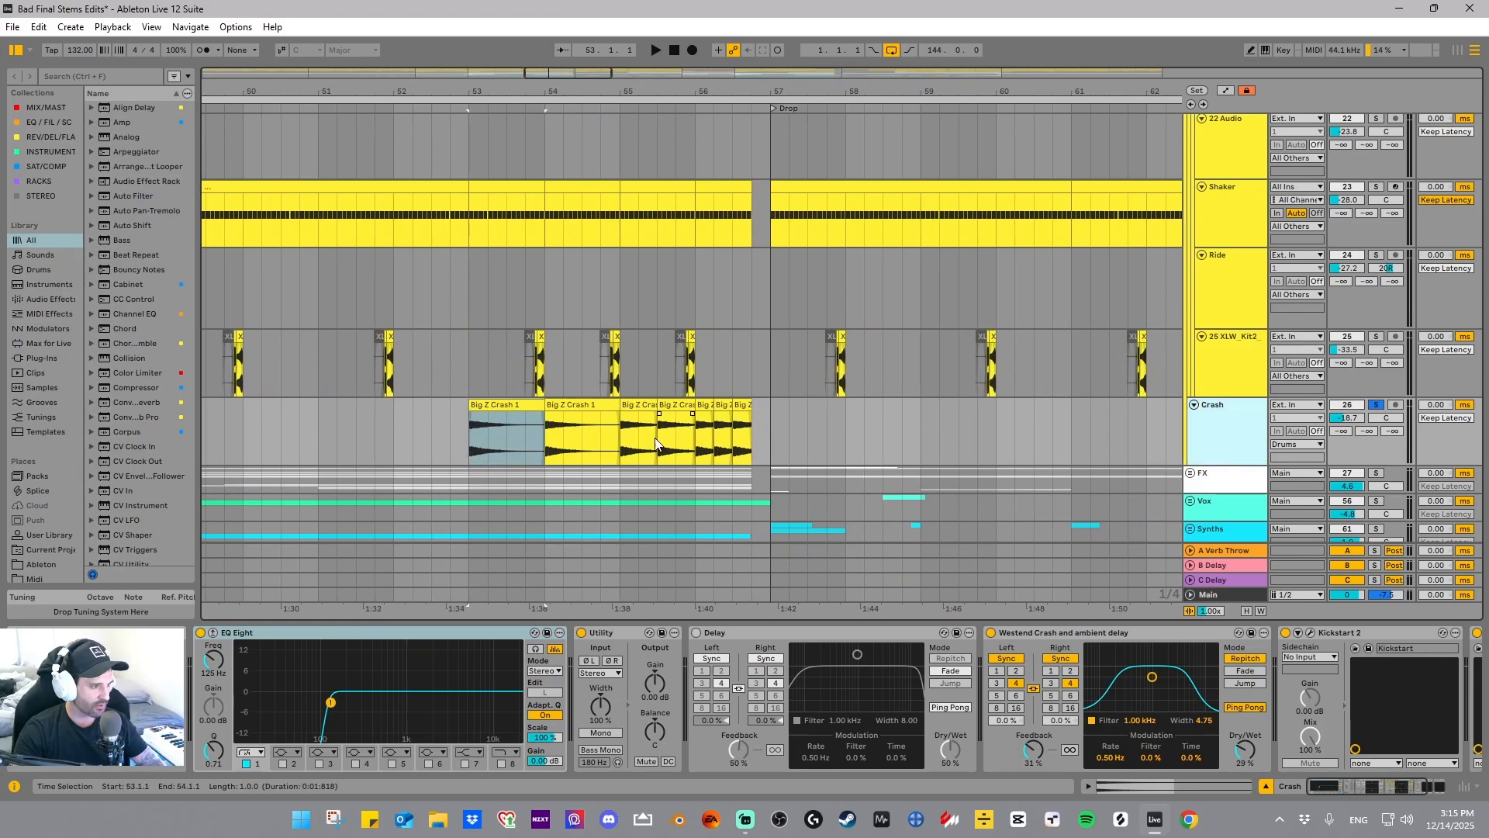
- Compare Crash track 26's clips with the deactivated ones on Crash track 21, and play them from bar 53
click(481, 403)
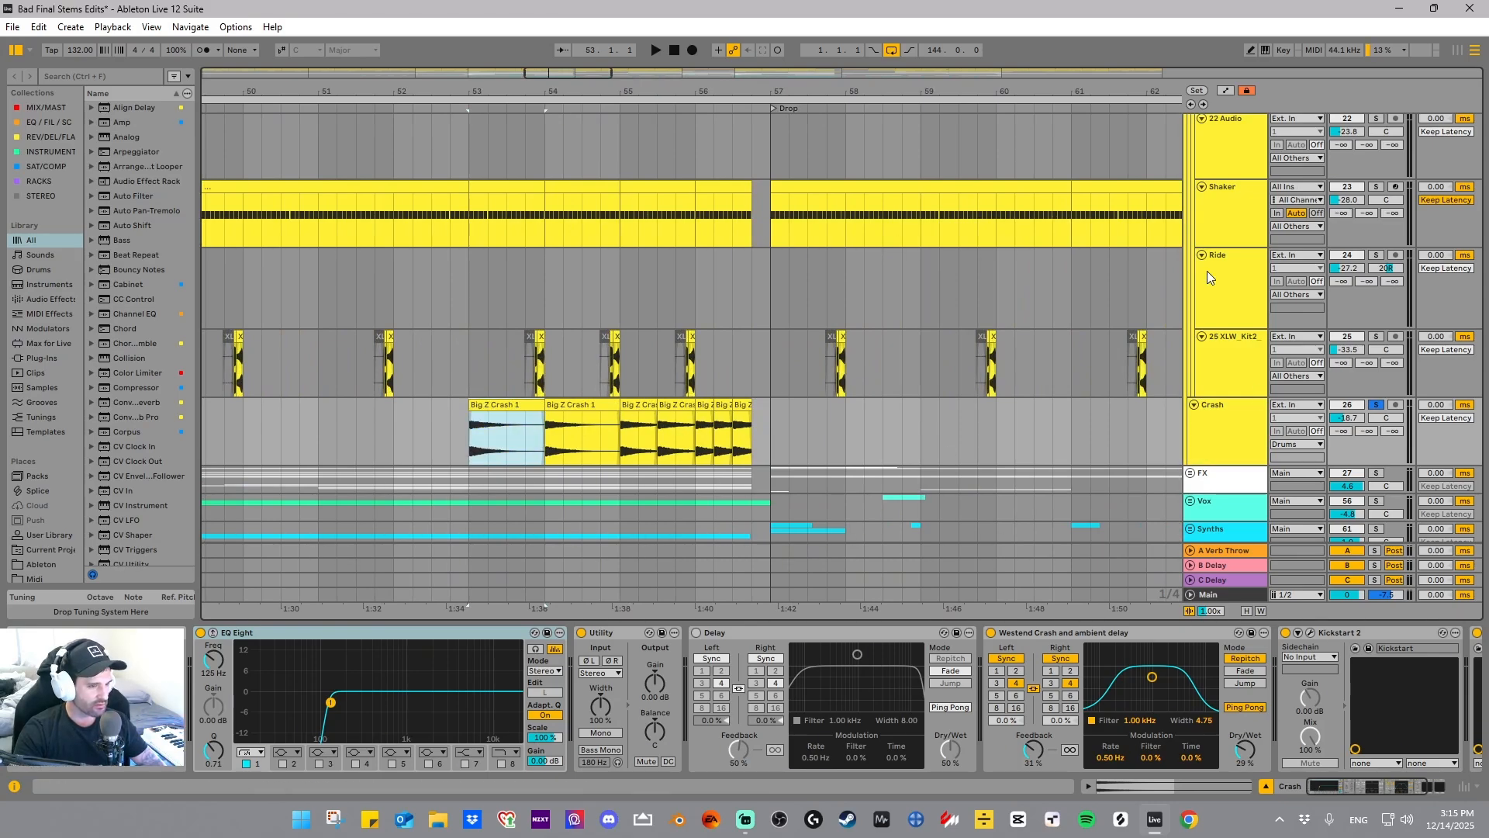
scroll(977, 342, up, 5)
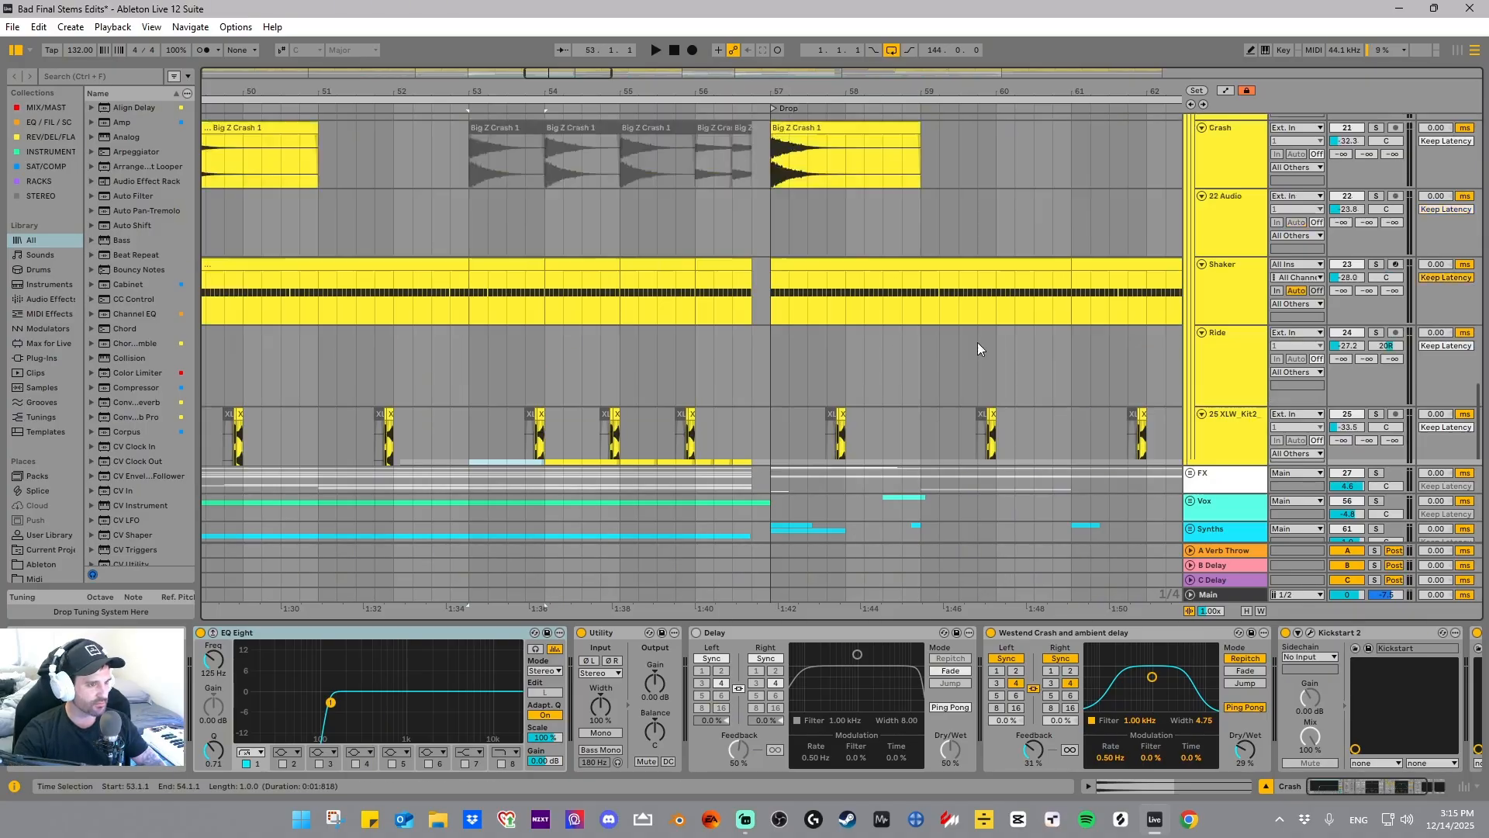
scroll(1088, 324, down, 5)
key(space)
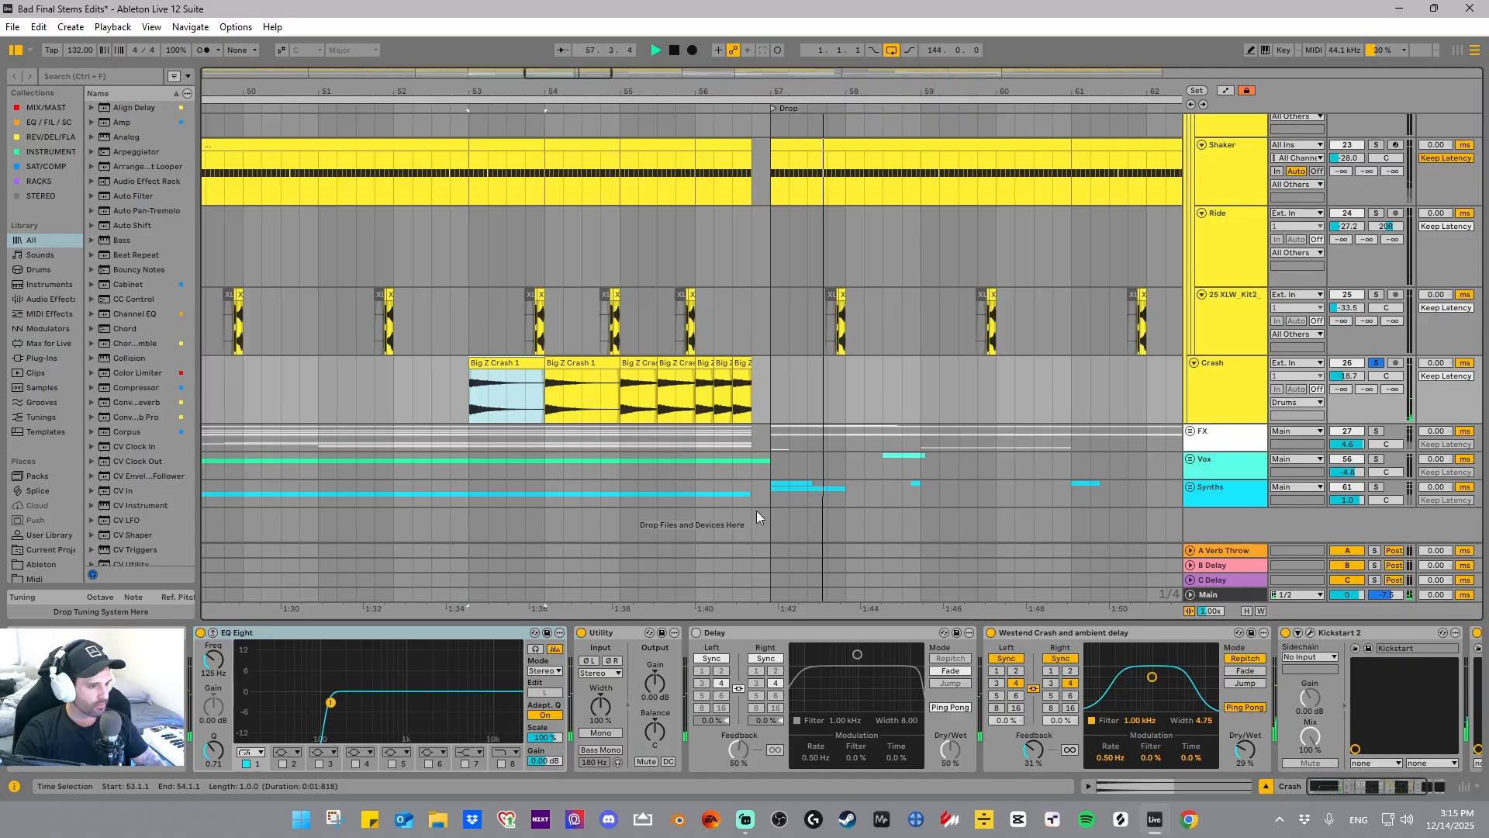
- Stop playback and examine the Kickstart 2 and Wider plugin settings at the end of Crash track 26's device chain
key(space)
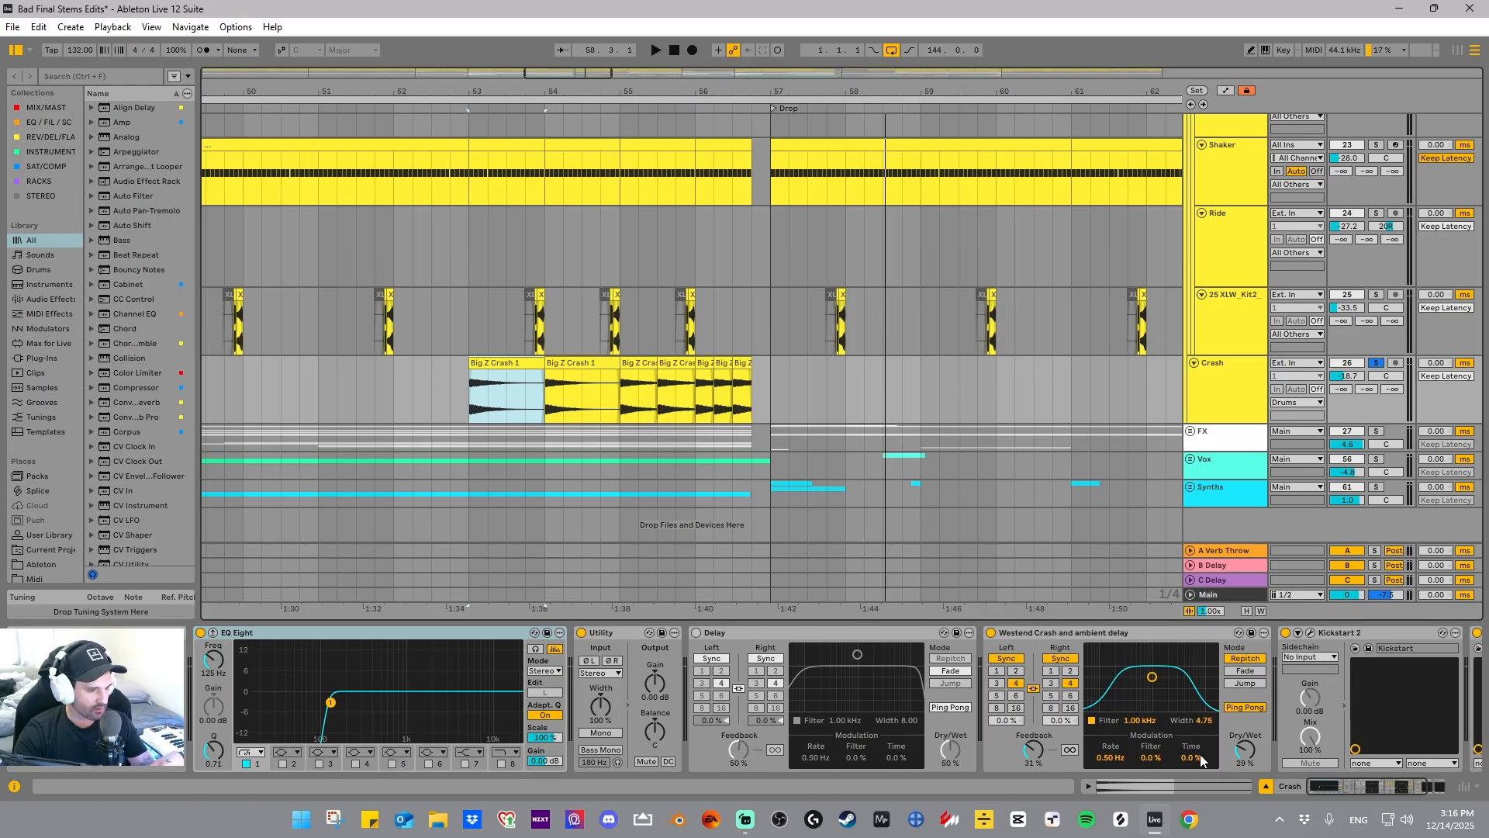
click(1357, 791)
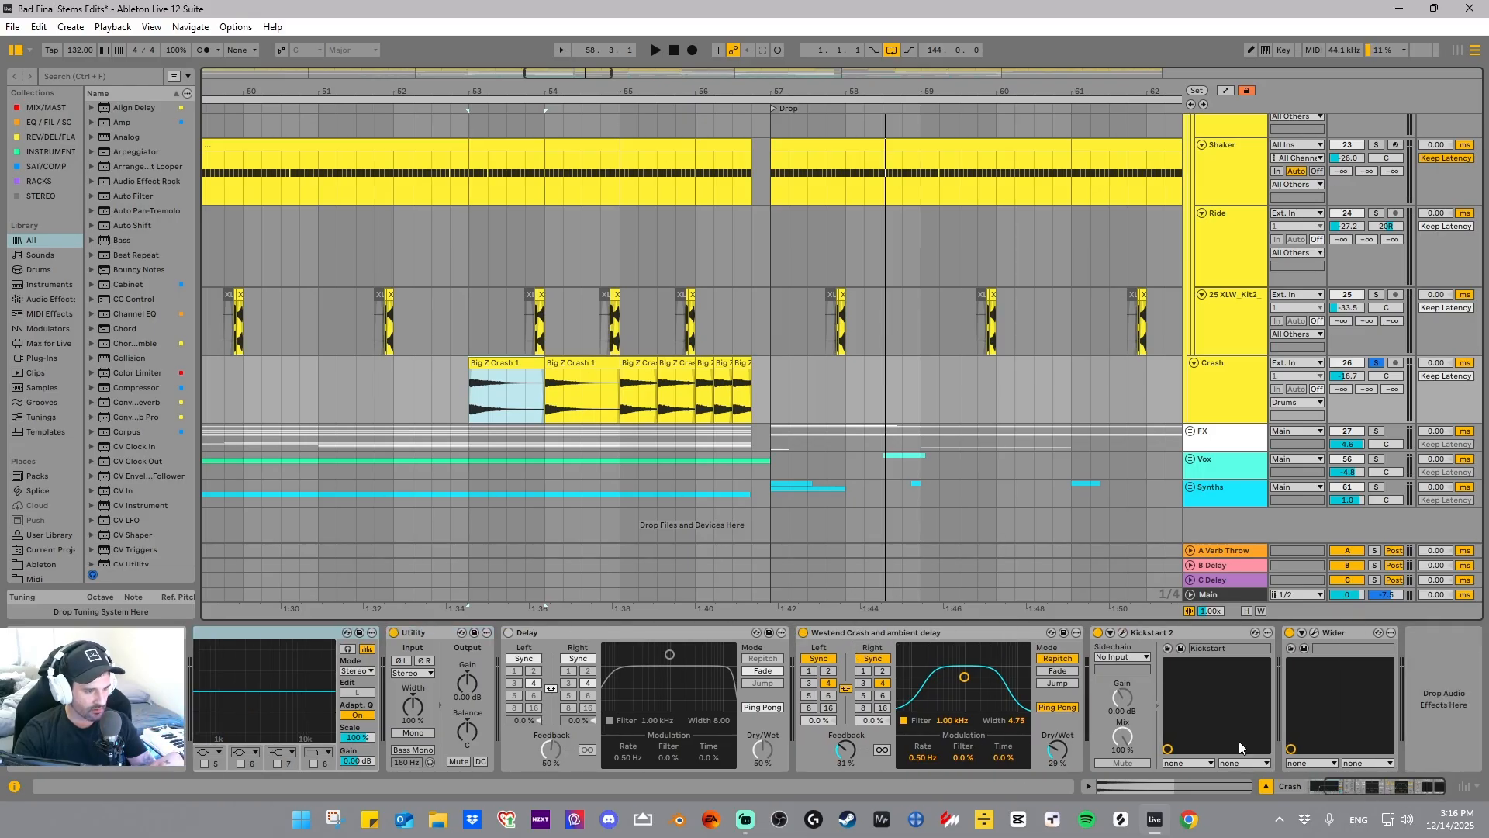
click(1123, 631)
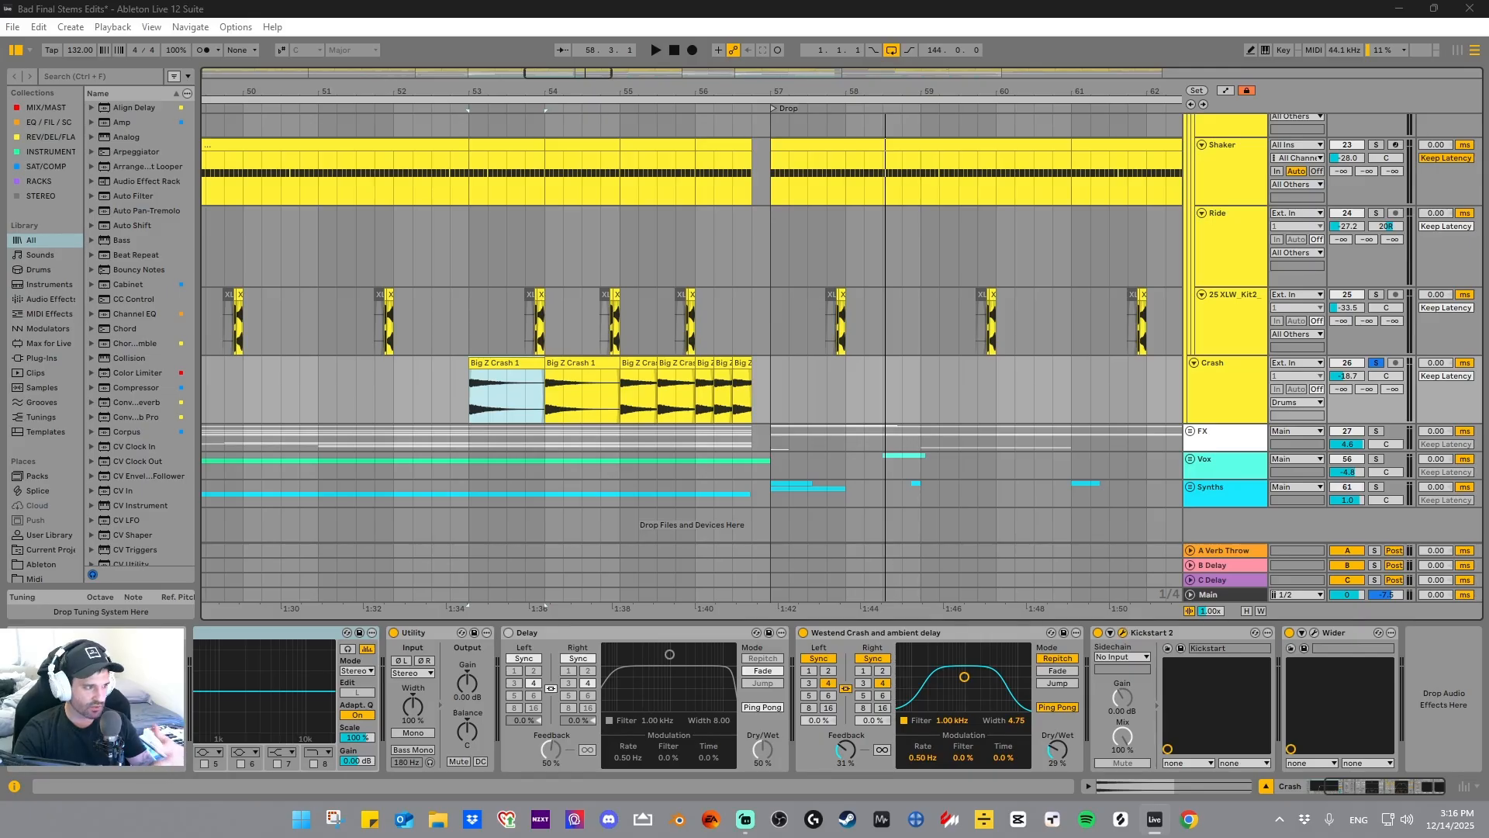
drag(1488, 196, 732, 221)
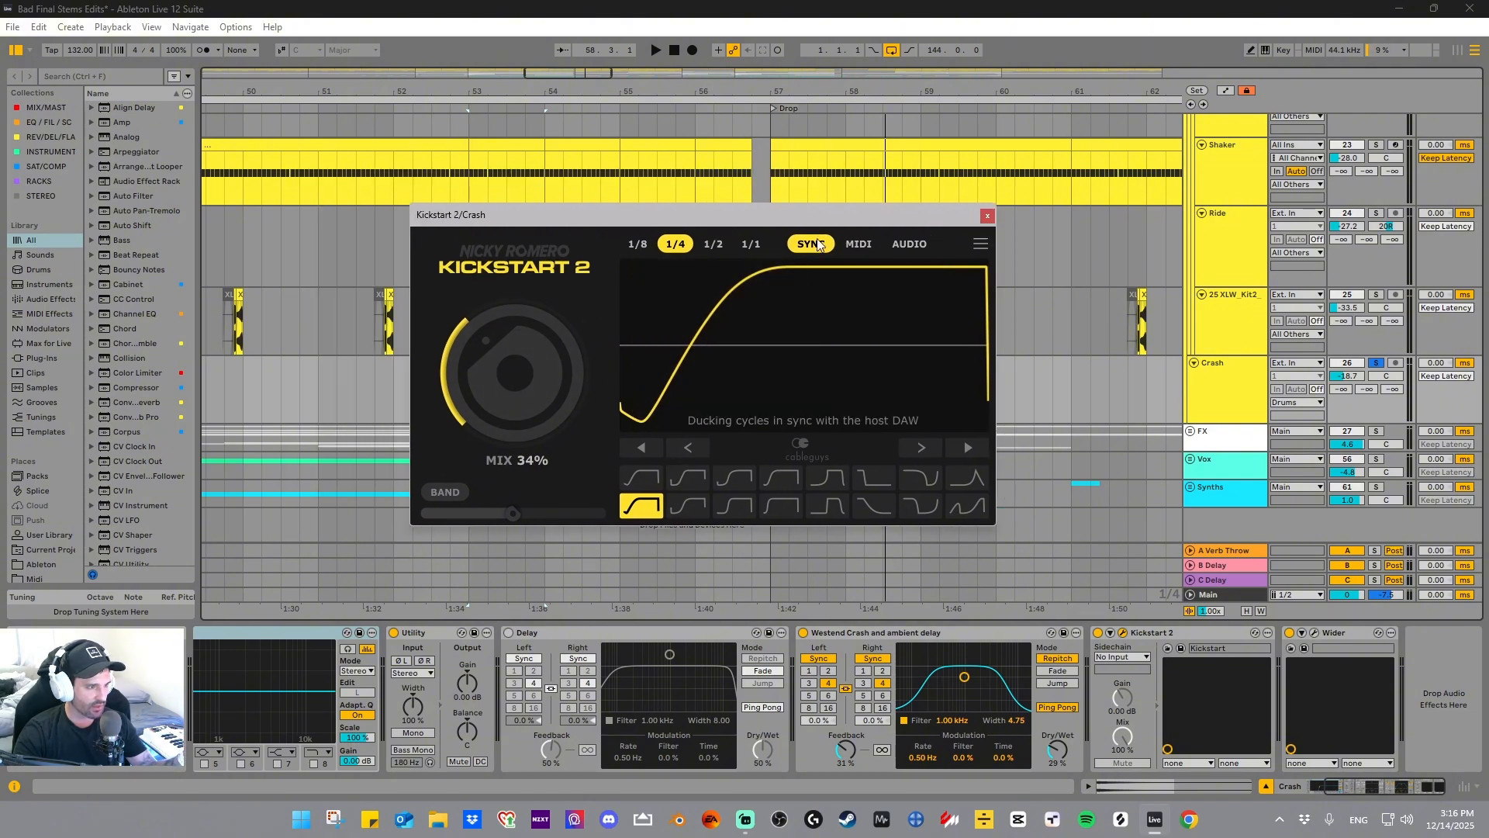
click(987, 217)
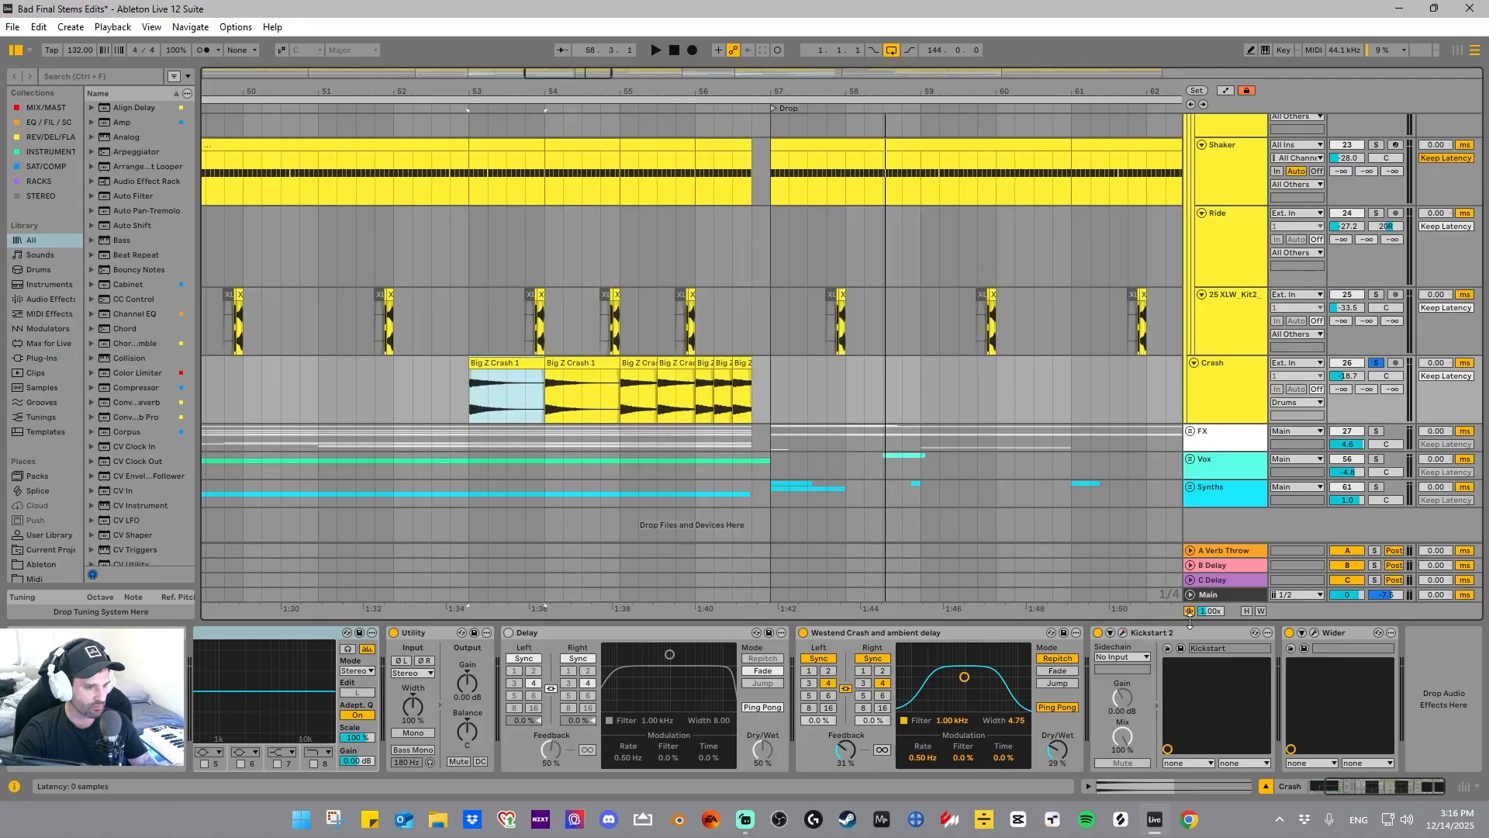
click(1293, 632)
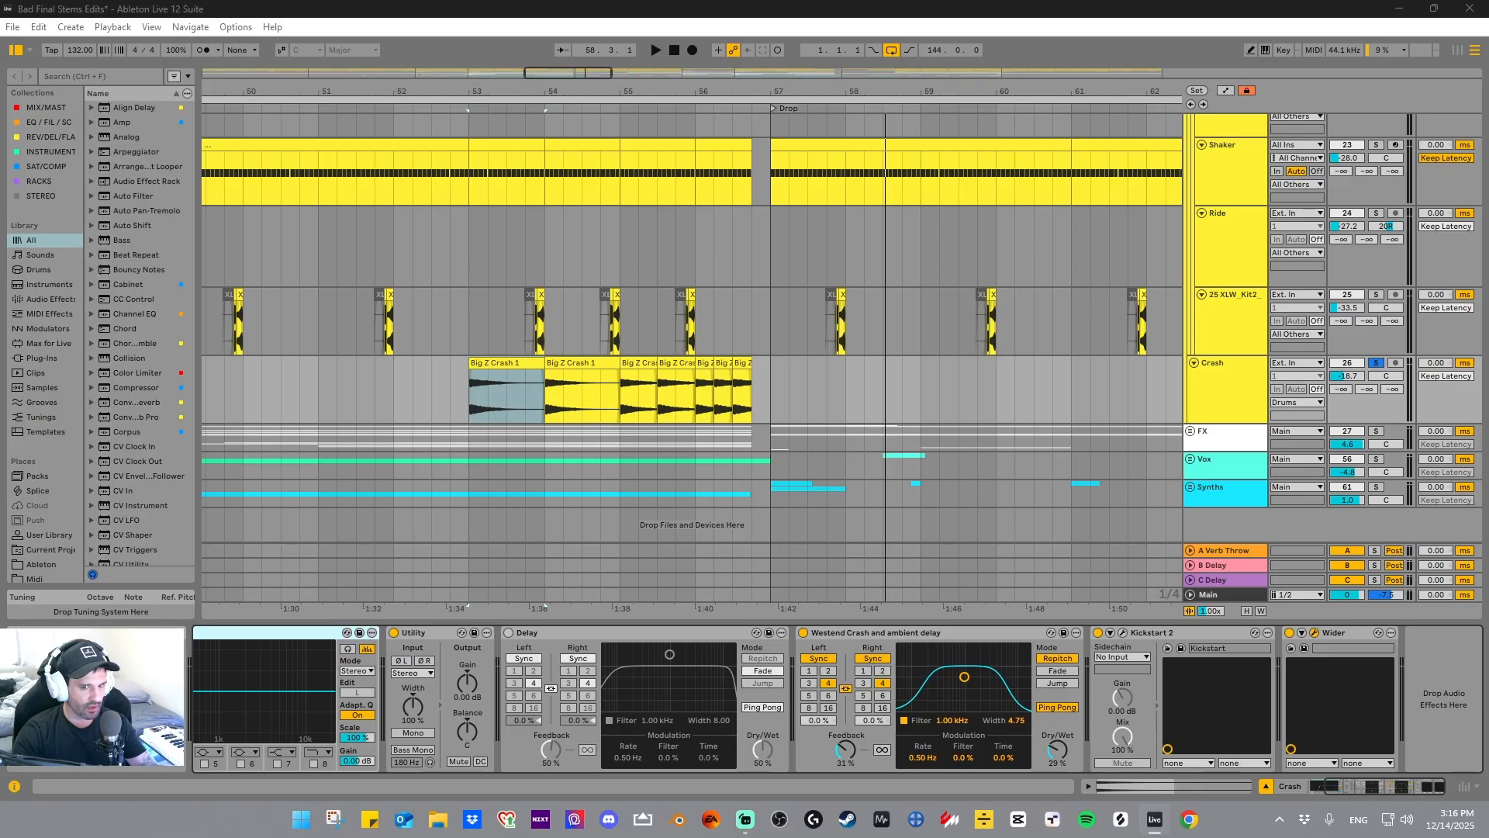
drag(1175, 426, 923, 220)
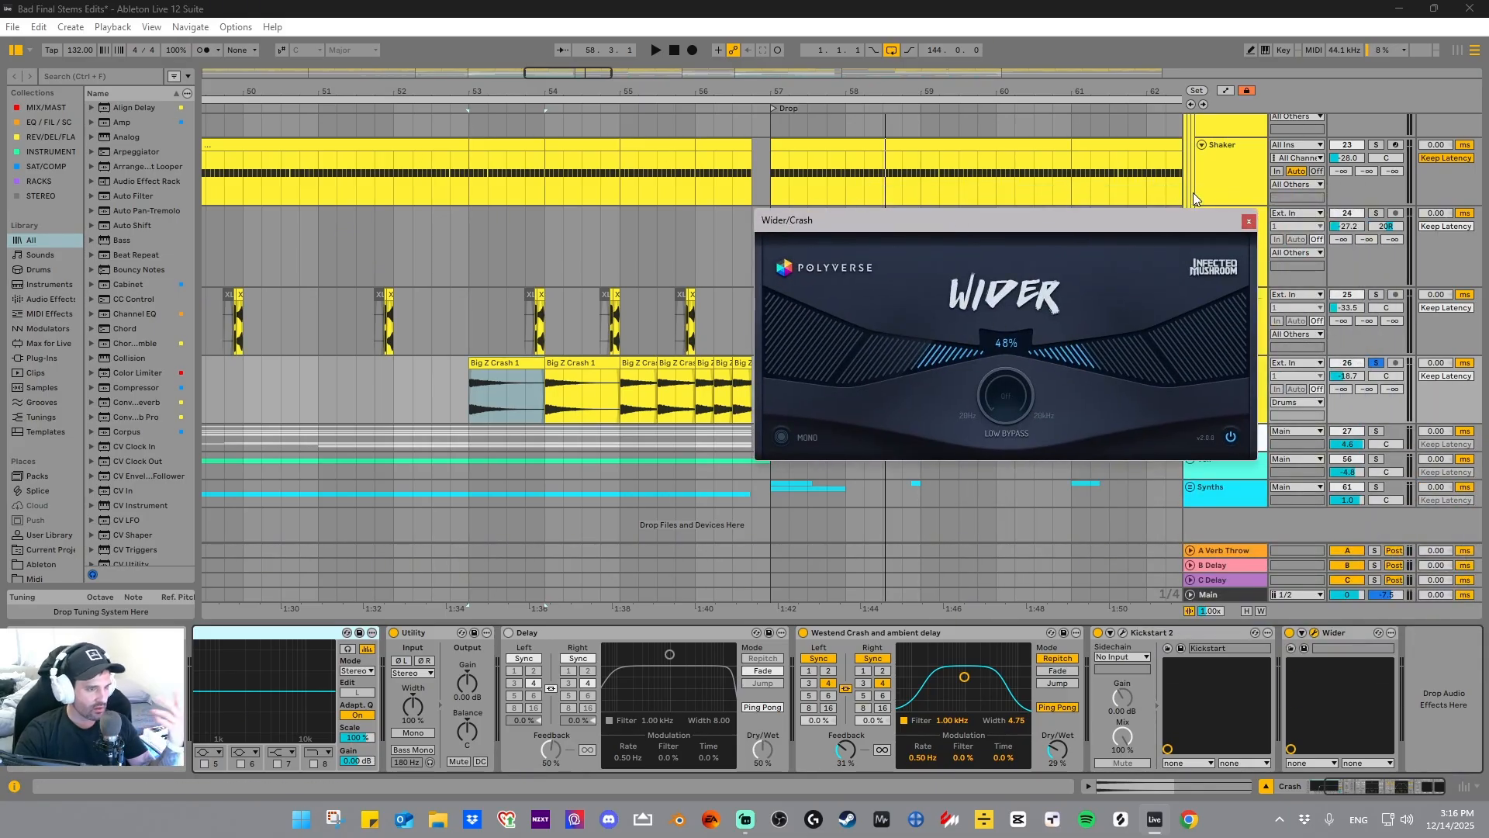
click(1247, 222)
- Return to the top of the track list and fold the main Drums group
scroll(1240, 390, up, 15)
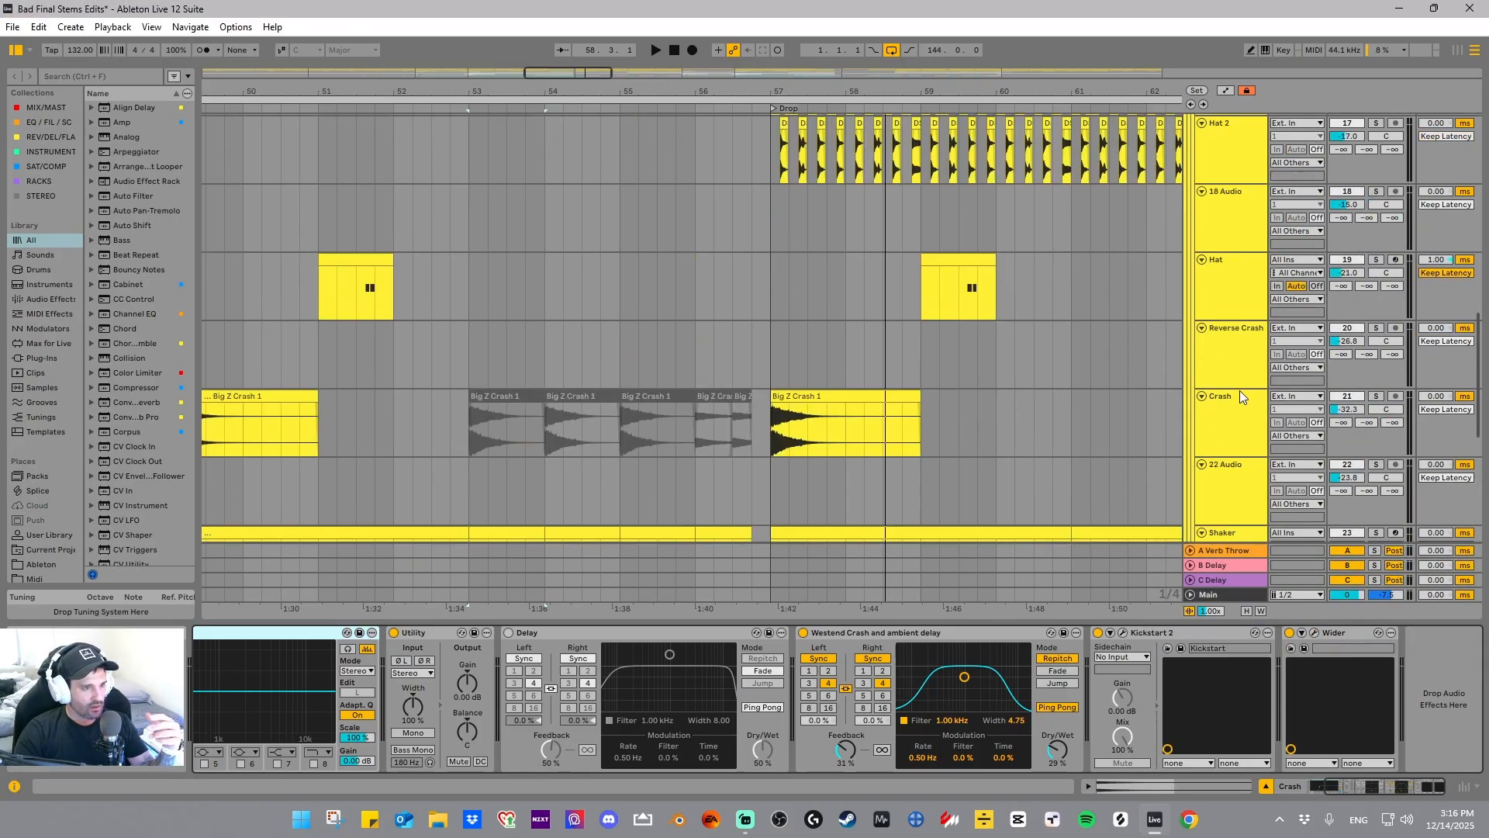
scroll(1235, 381, up, 3)
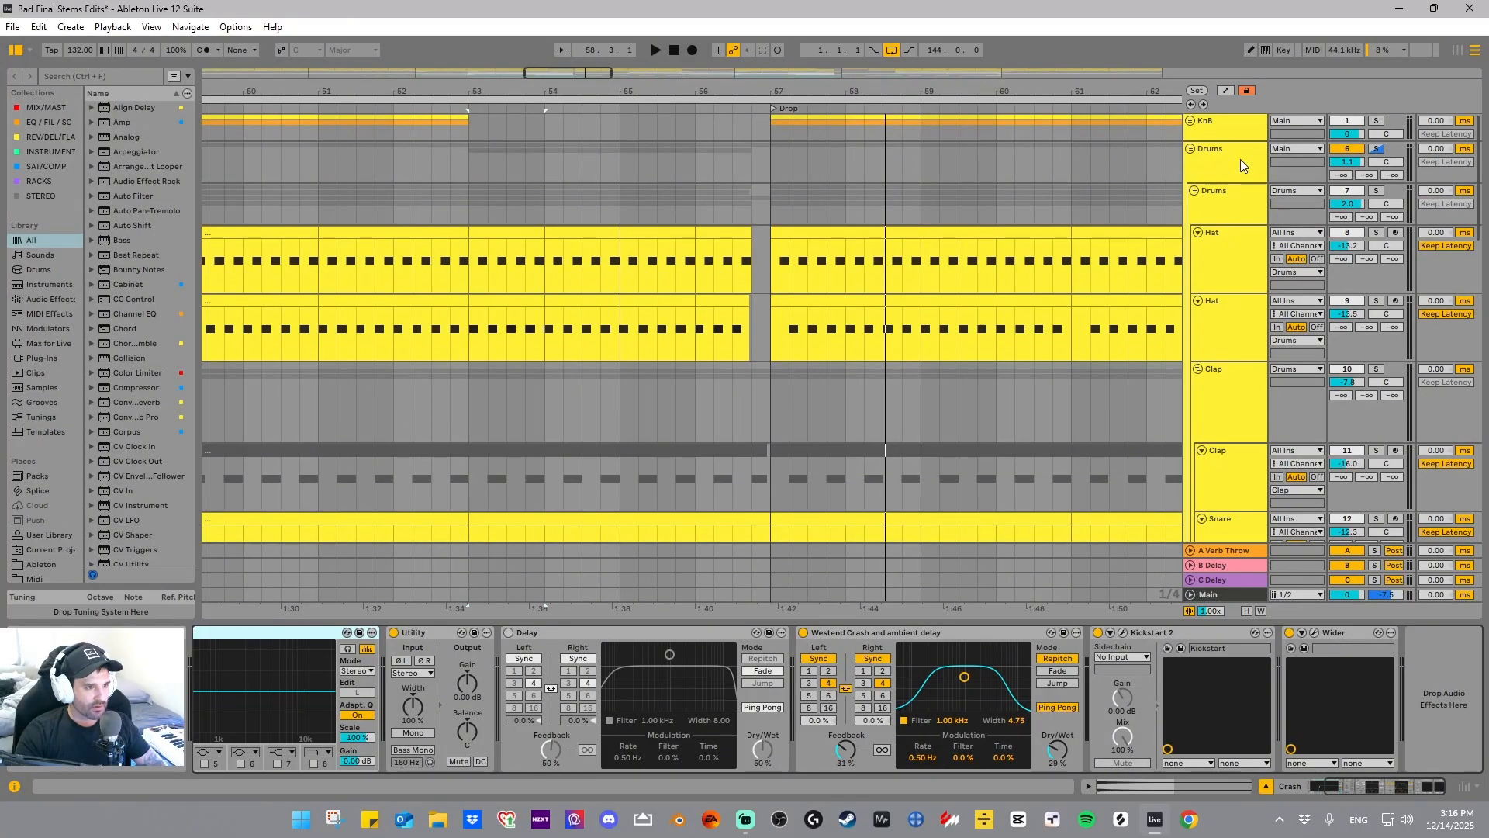
click(1203, 162)
click(1191, 148)
- Solo the FX group, show its device chain, and examine its Kickstart 2 settings
click(1219, 185)
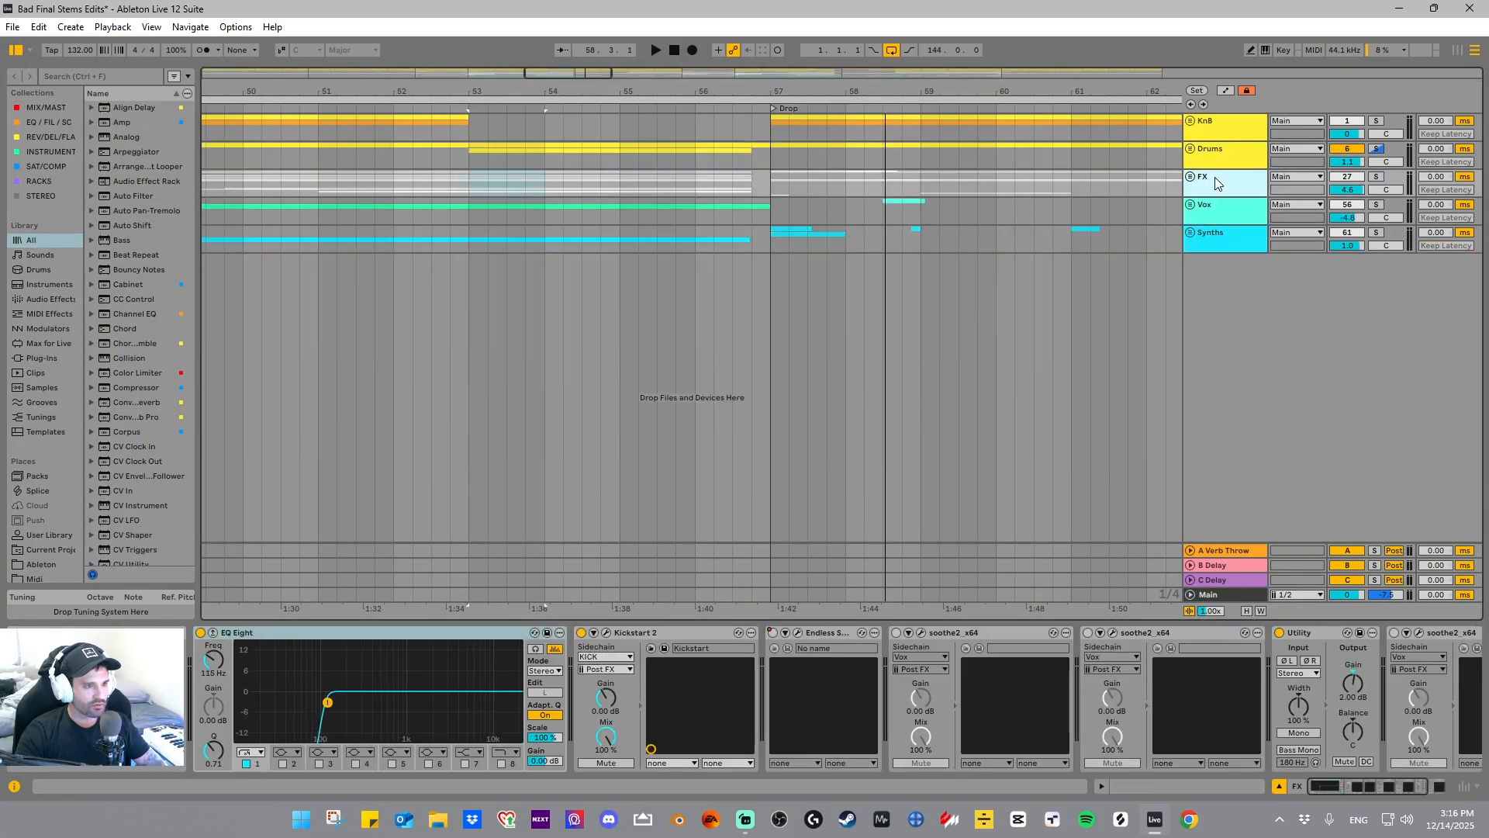
click(1376, 178)
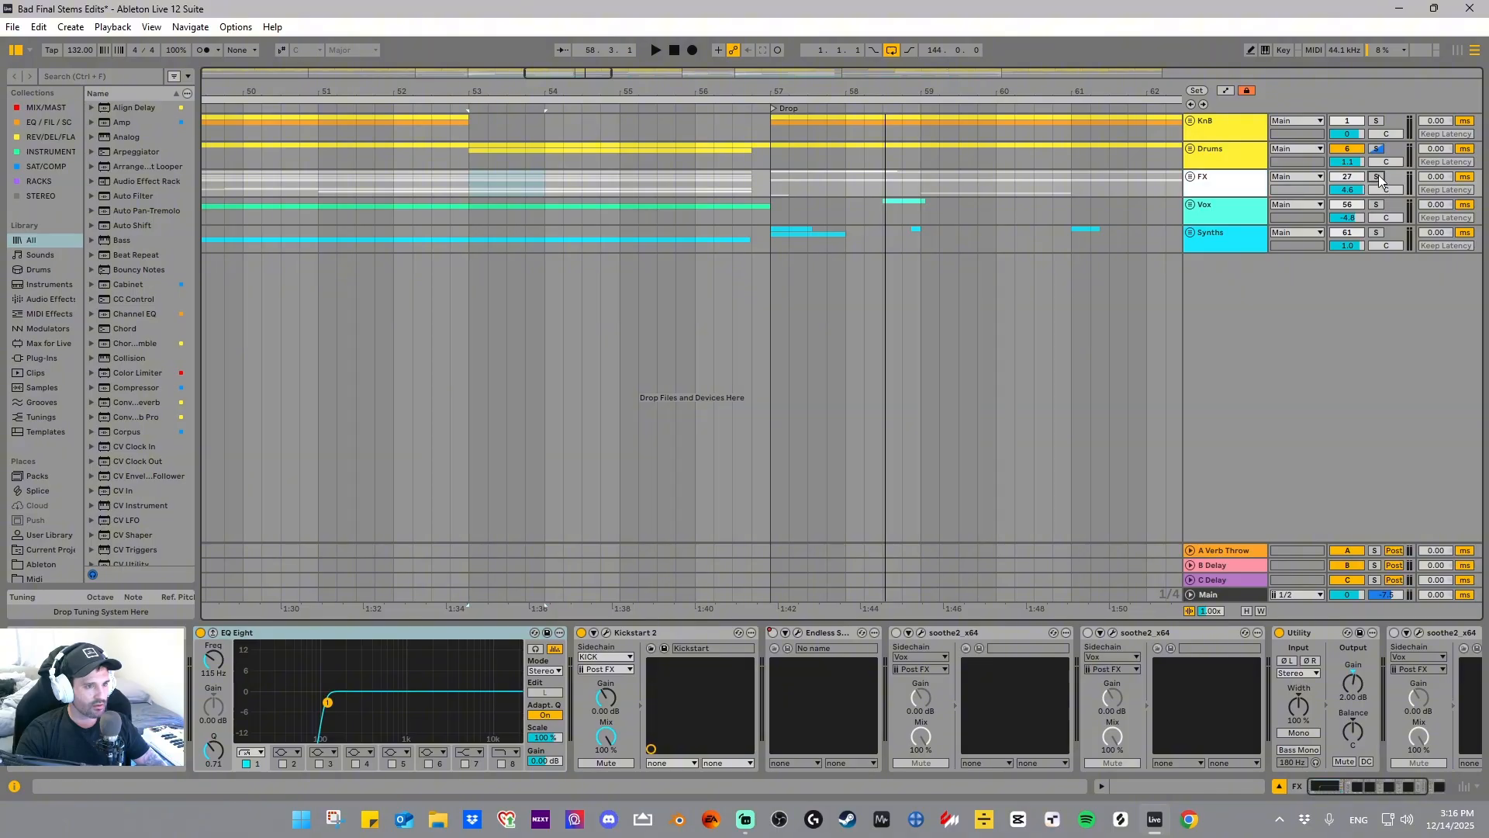
click(1223, 163)
click(1230, 182)
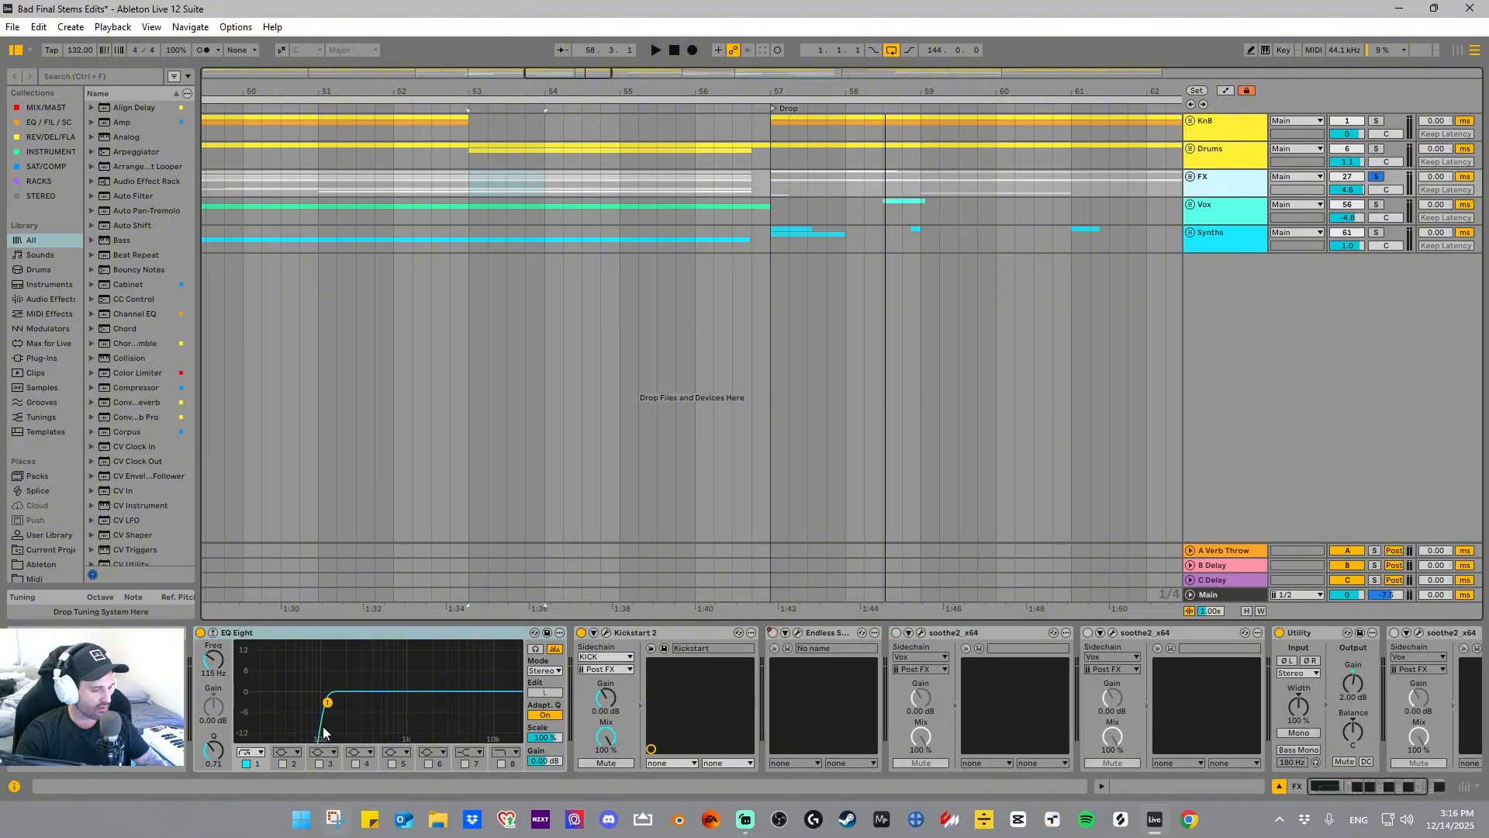
click(608, 632)
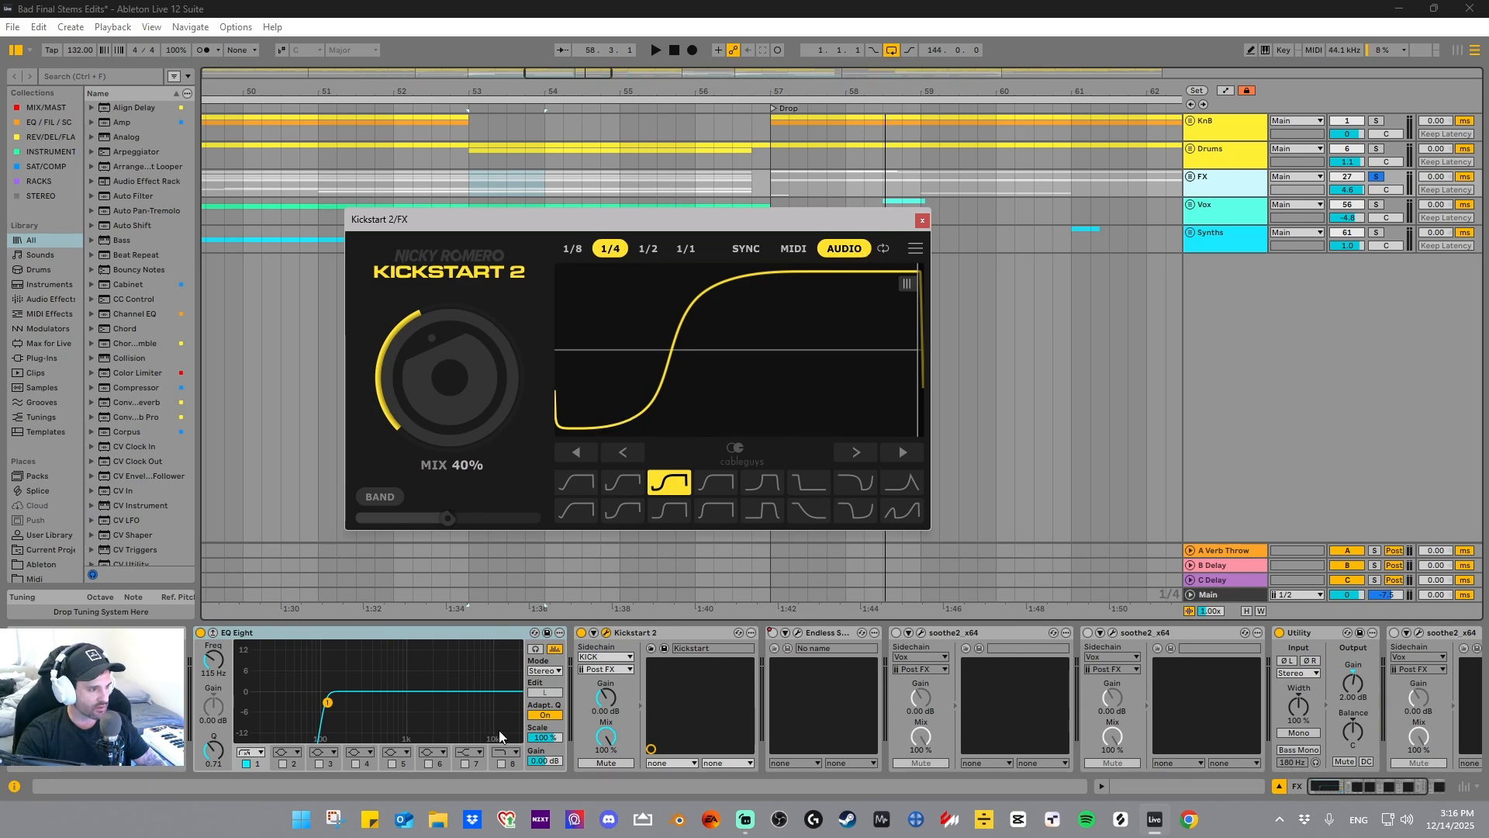
click(922, 221)
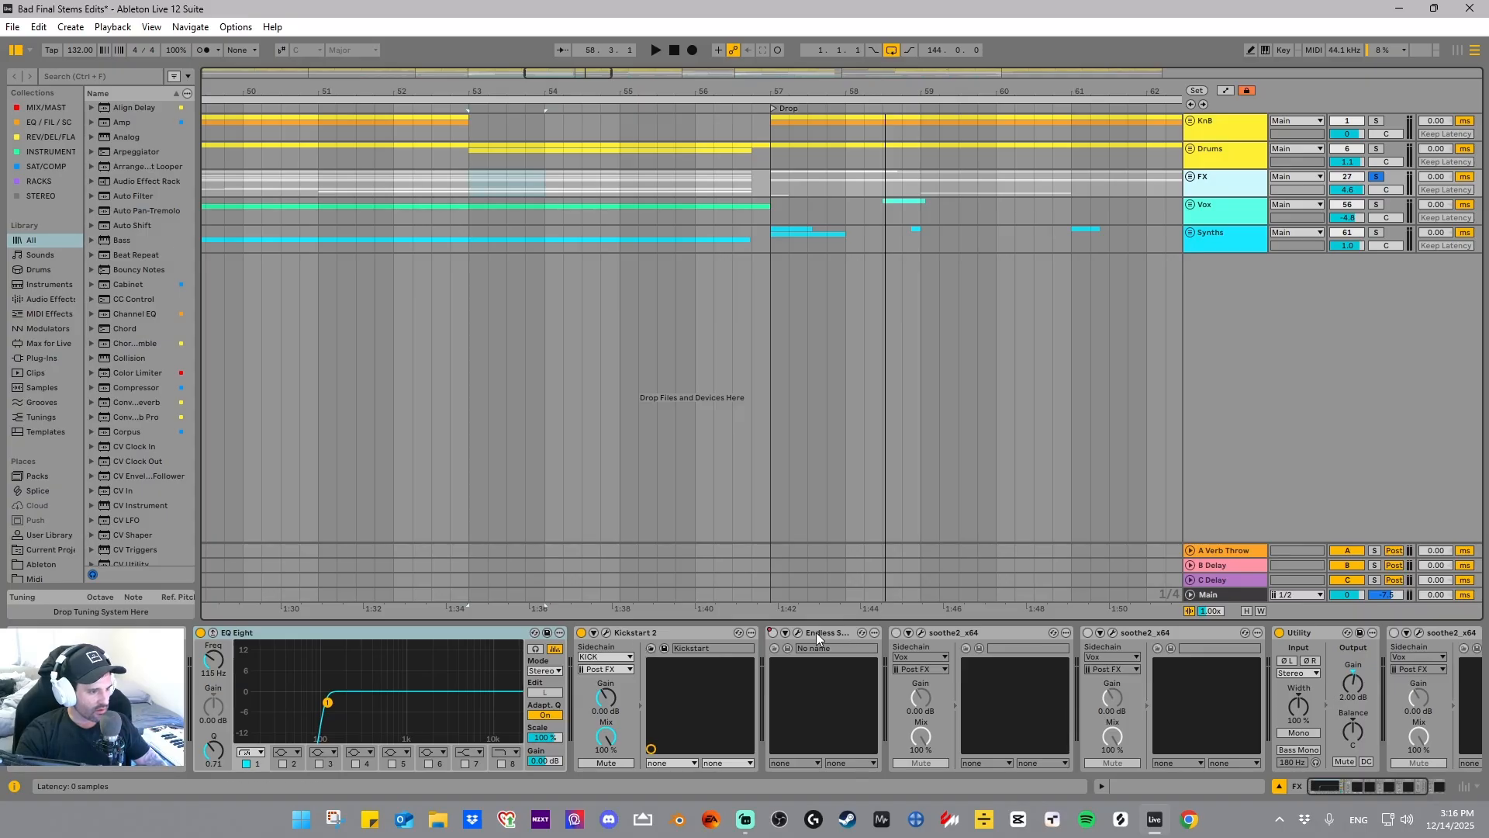
- Show the FX group's Endless Smile on/off automation and enlarge its Device On and Intensity lanes to examine them across the build
right_click(773, 634)
click(801, 691)
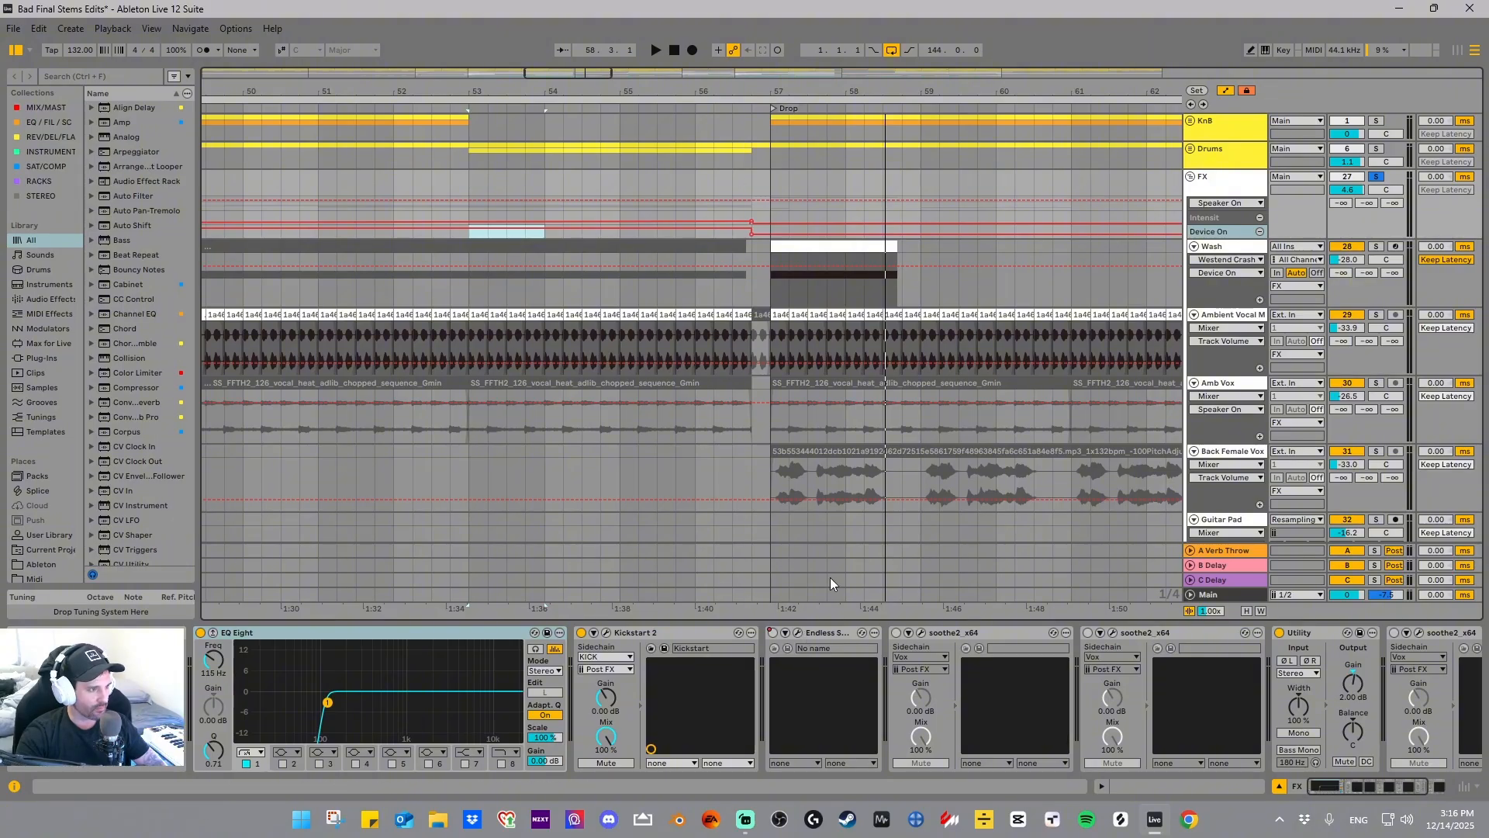
drag(1244, 235, 1241, 301)
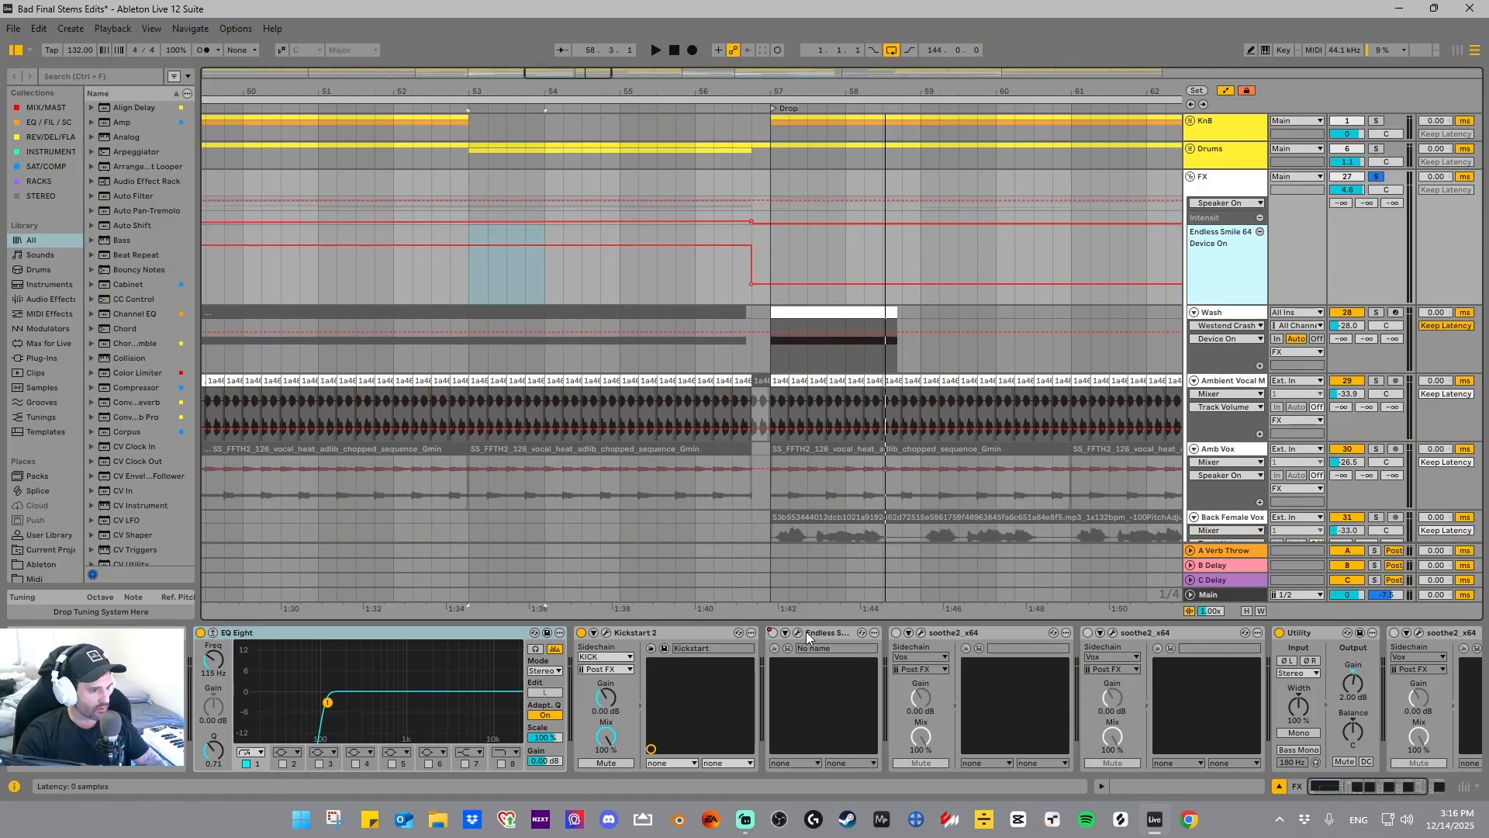
drag(750, 93, 979, 41)
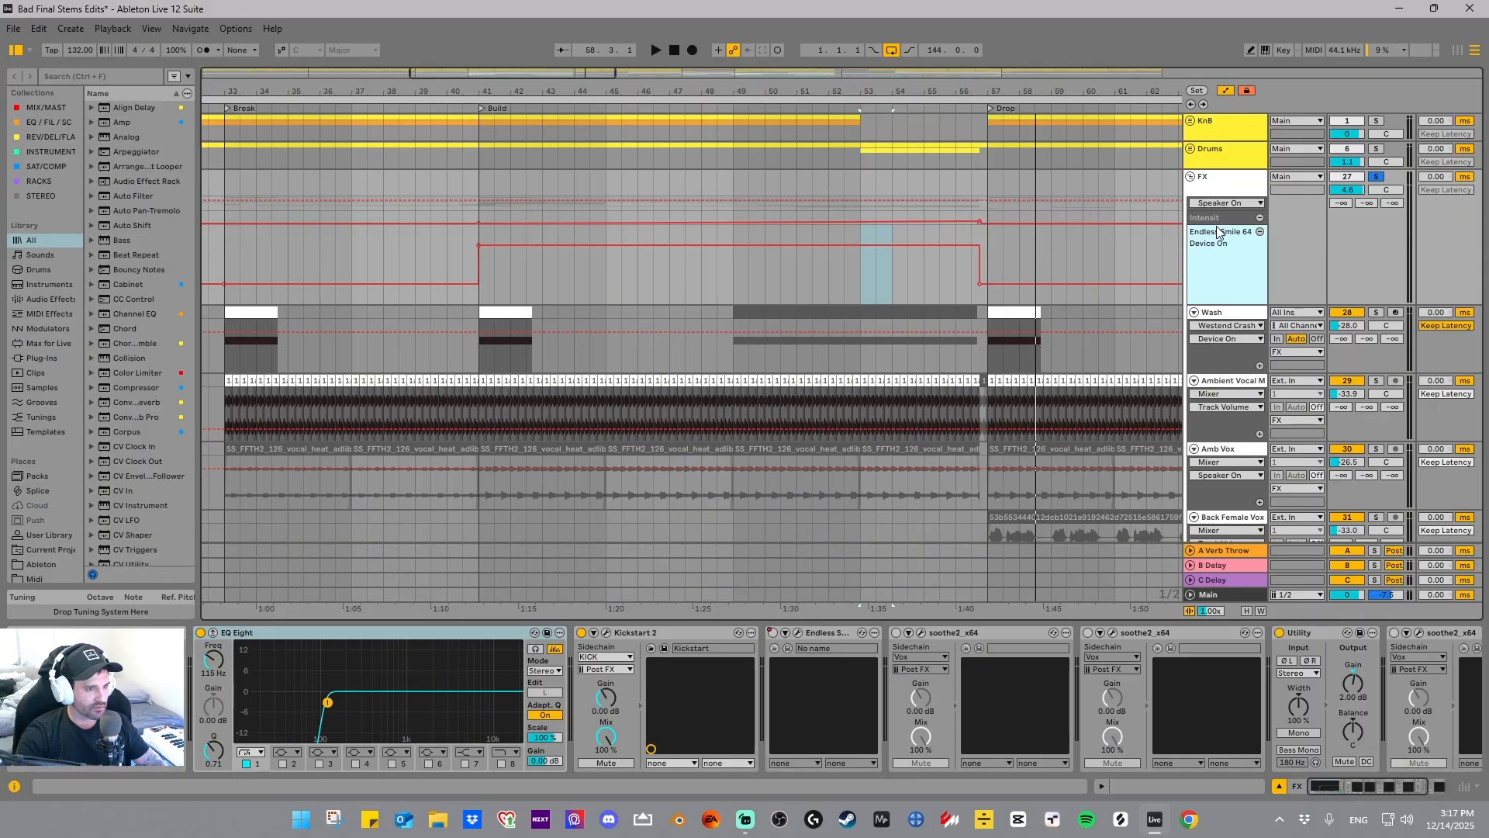
drag(1214, 225, 1209, 266)
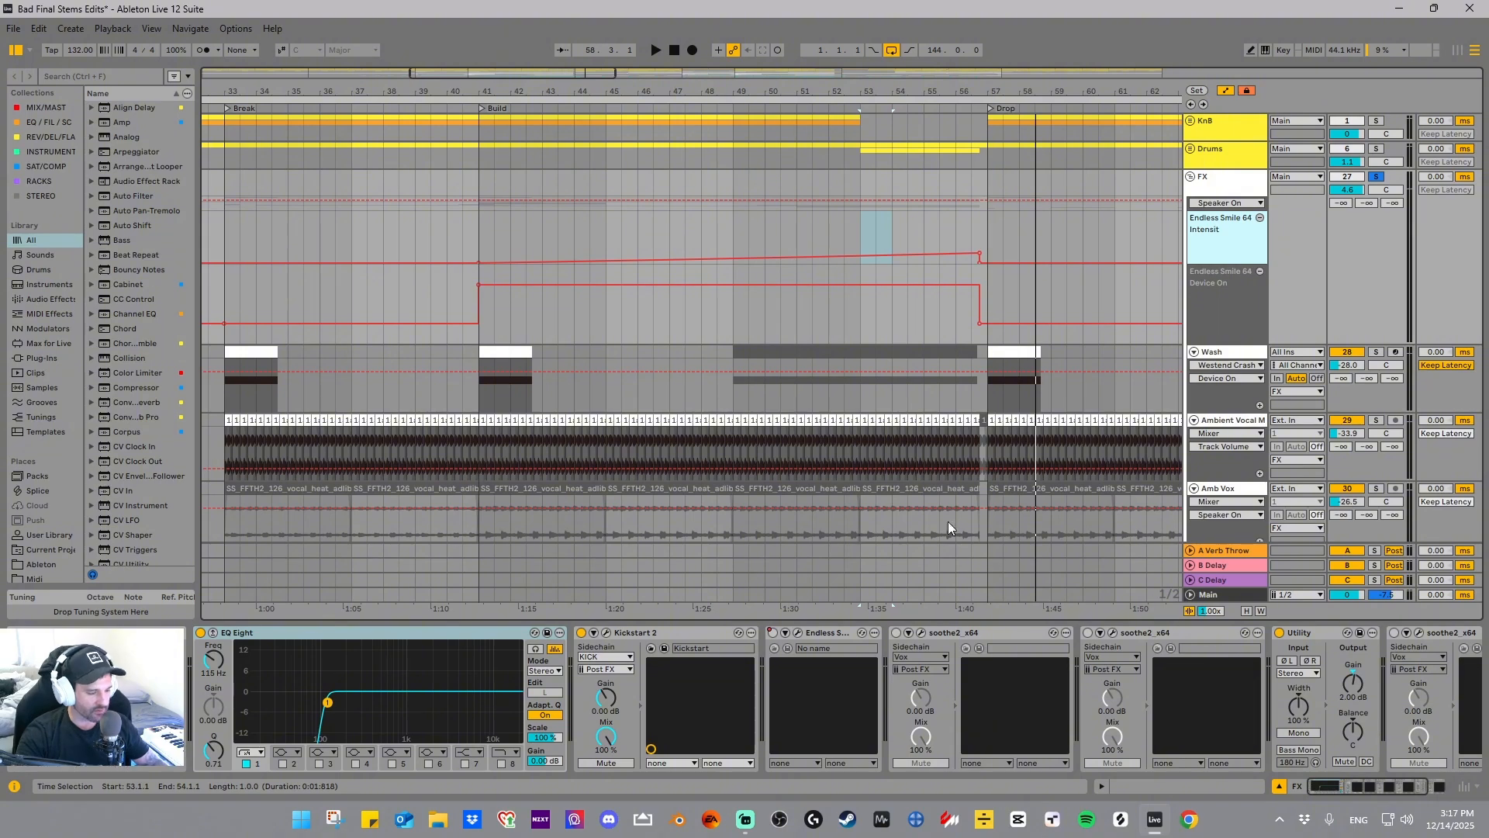
- Delete the two adjacent soothe2 devices between Endless Smile and Utility in the FX group's chain
click(970, 634)
click(1148, 631)
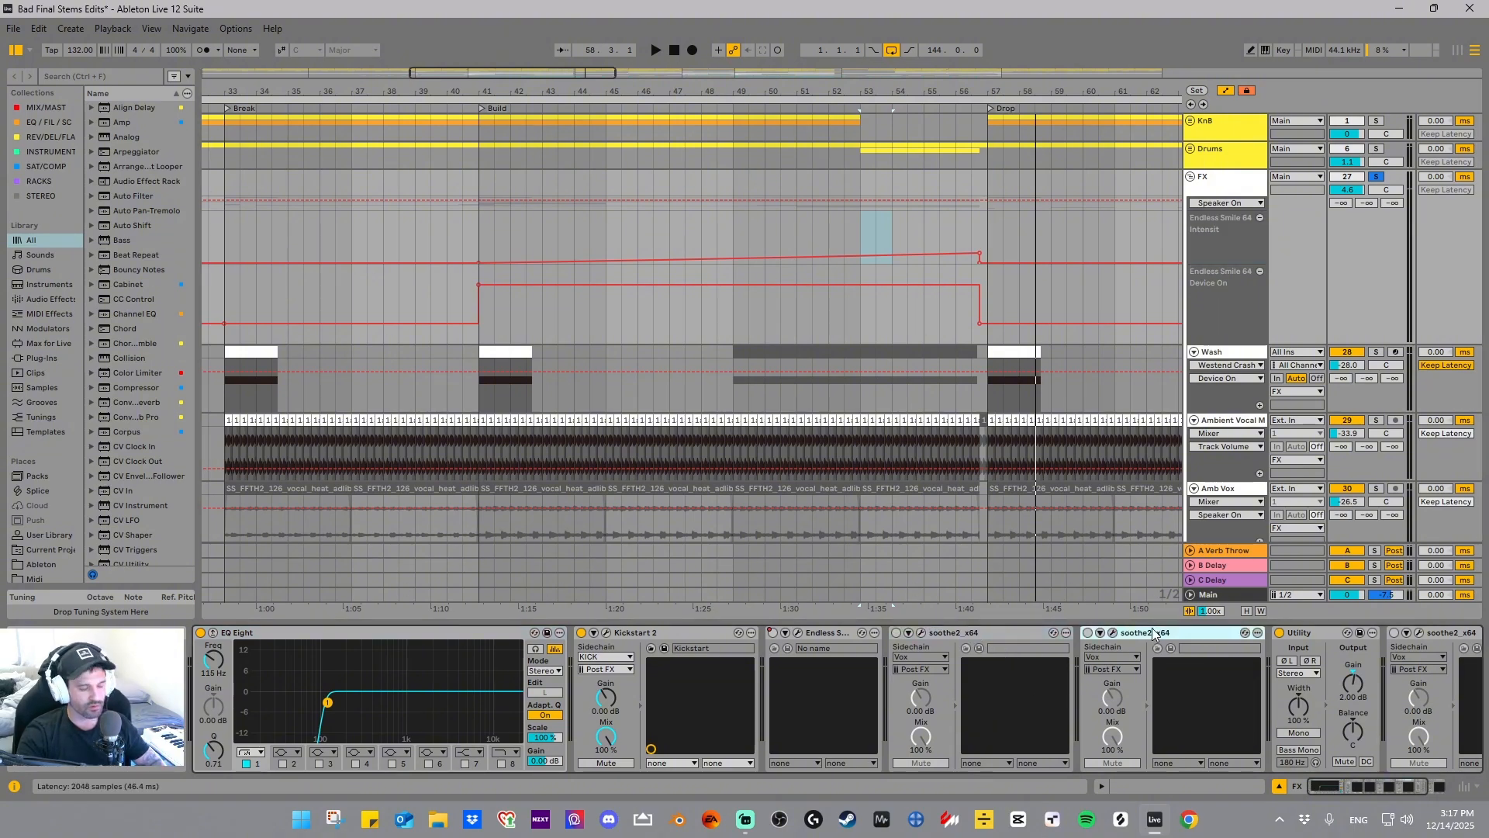
shift+click(1004, 634)
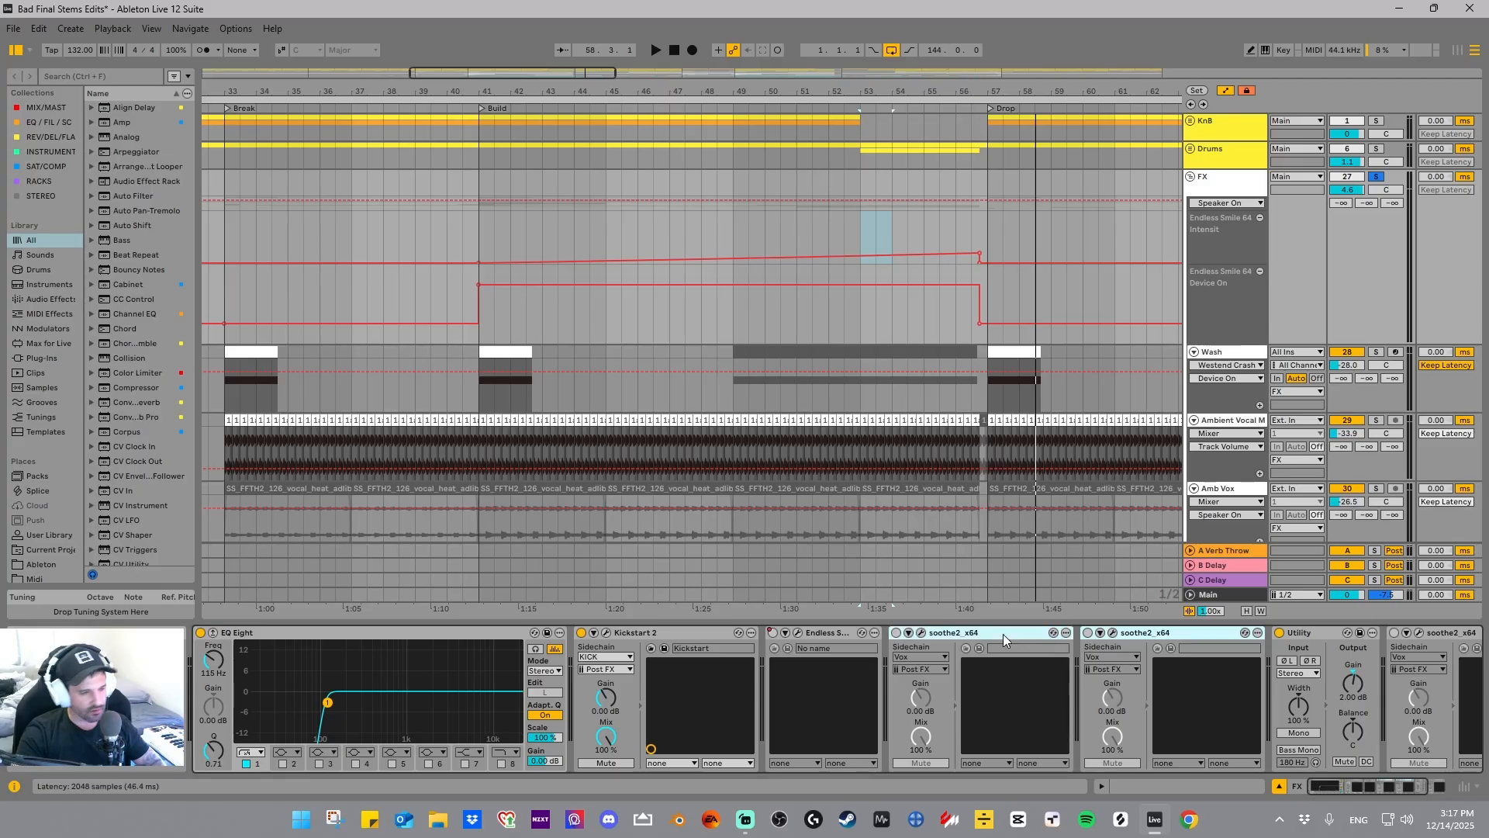
key(Delete)
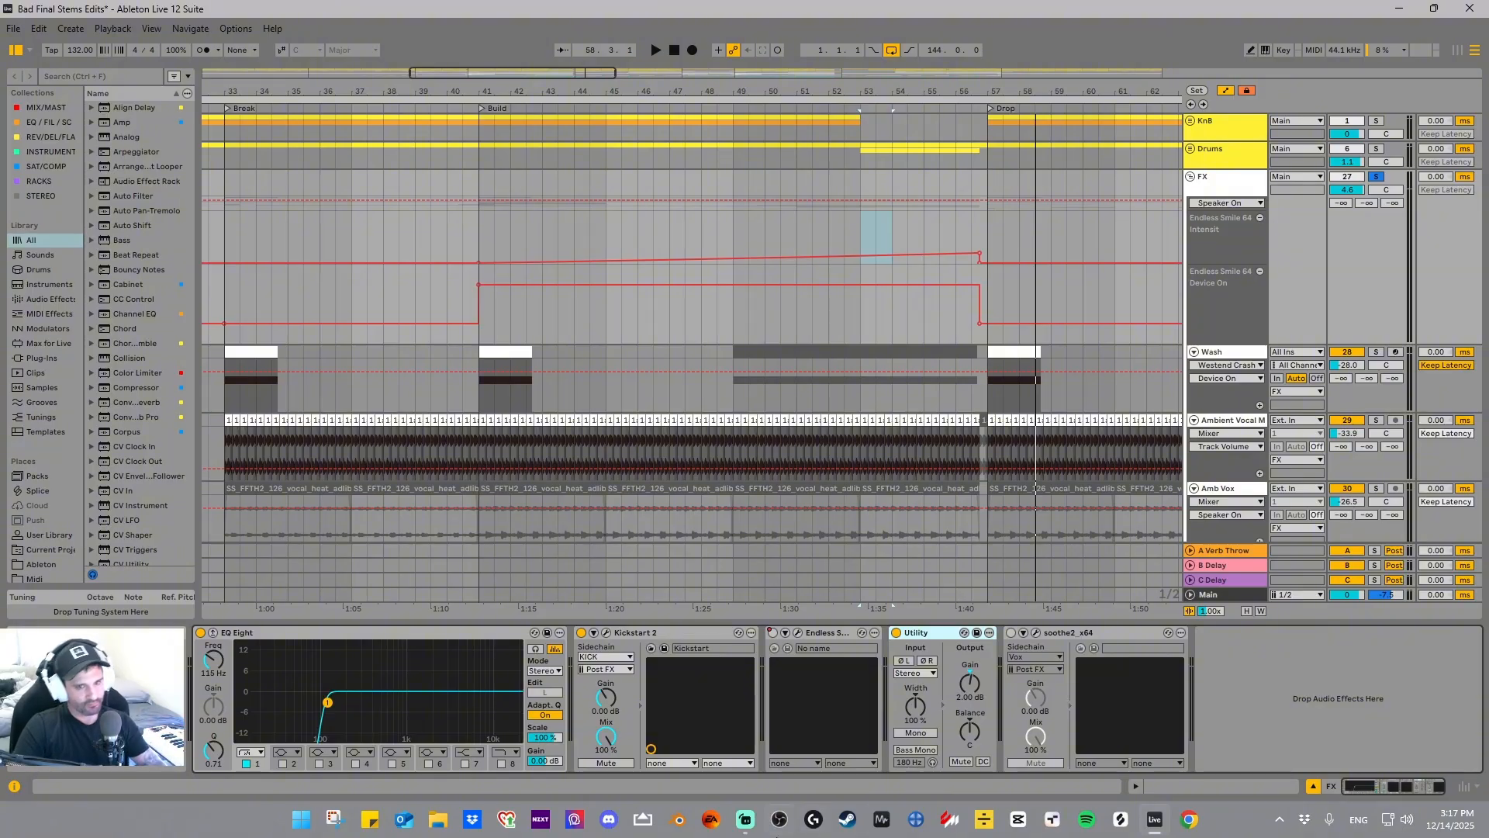
- Show the Wash track's device chain, solo the track, and play its clip at the start of the Build section
click(1228, 355)
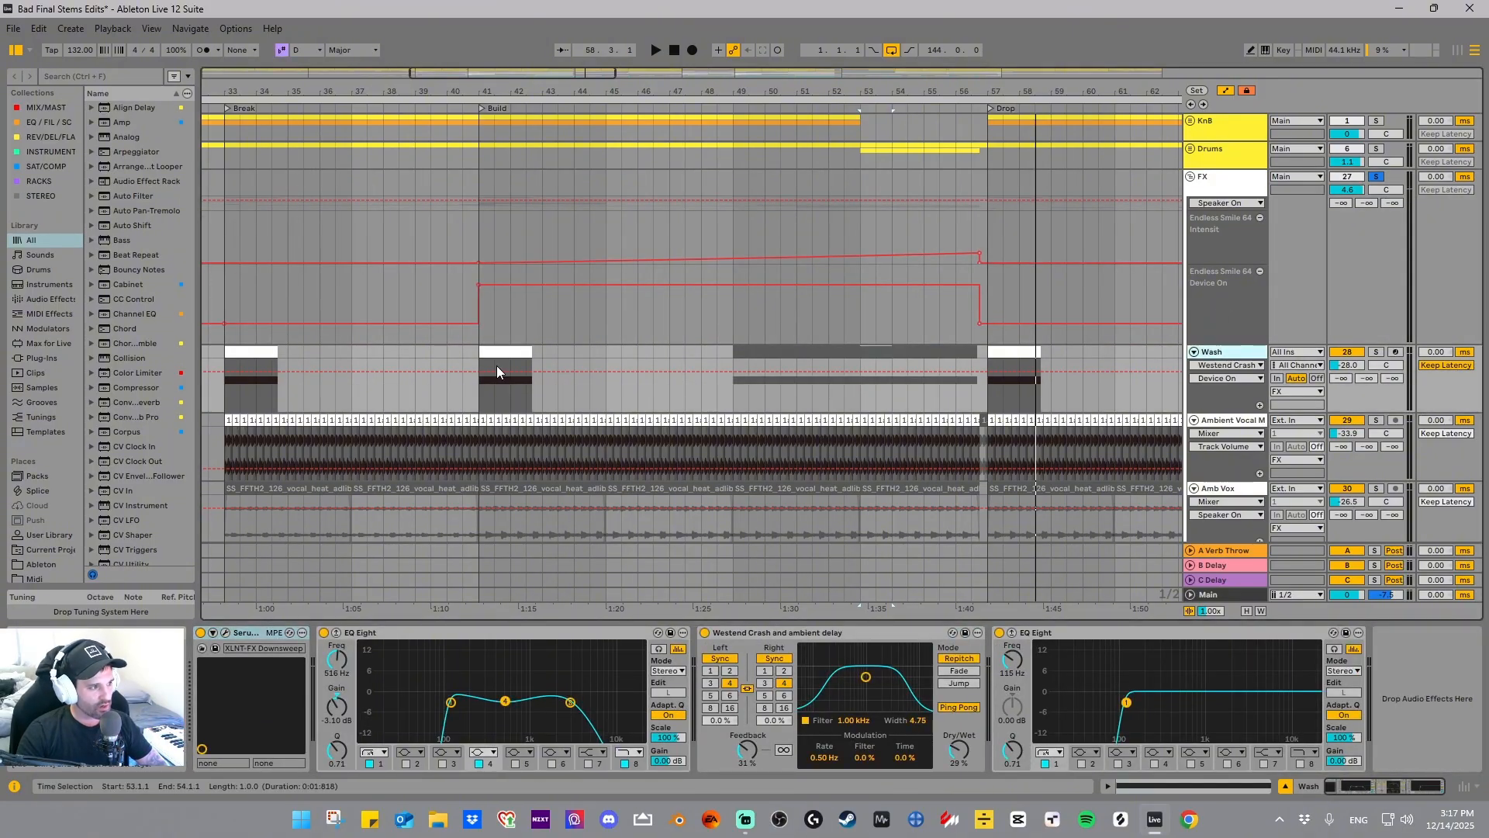
click(486, 336)
key(space)
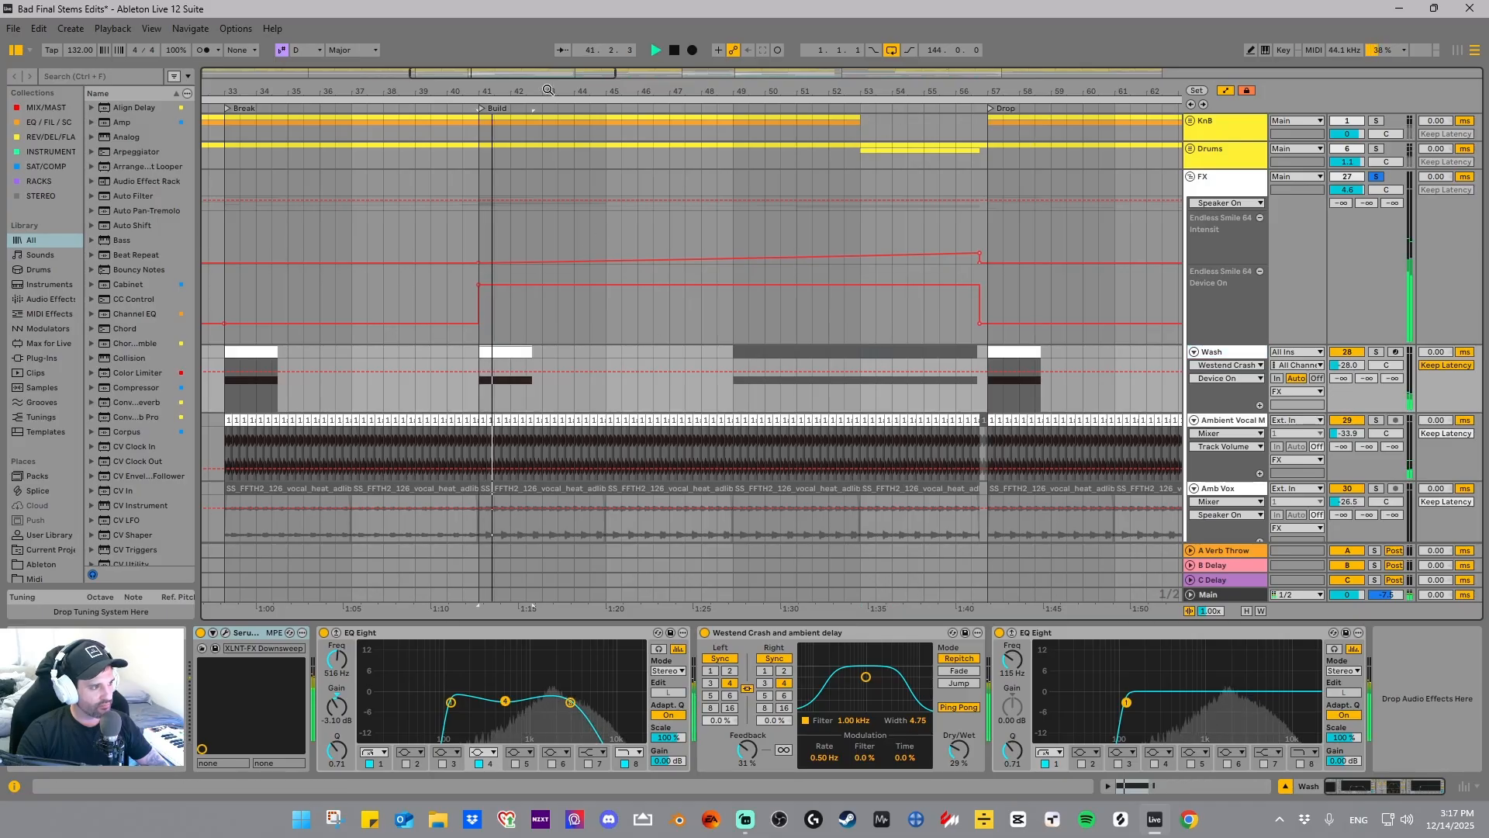
key(space)
click(1377, 352)
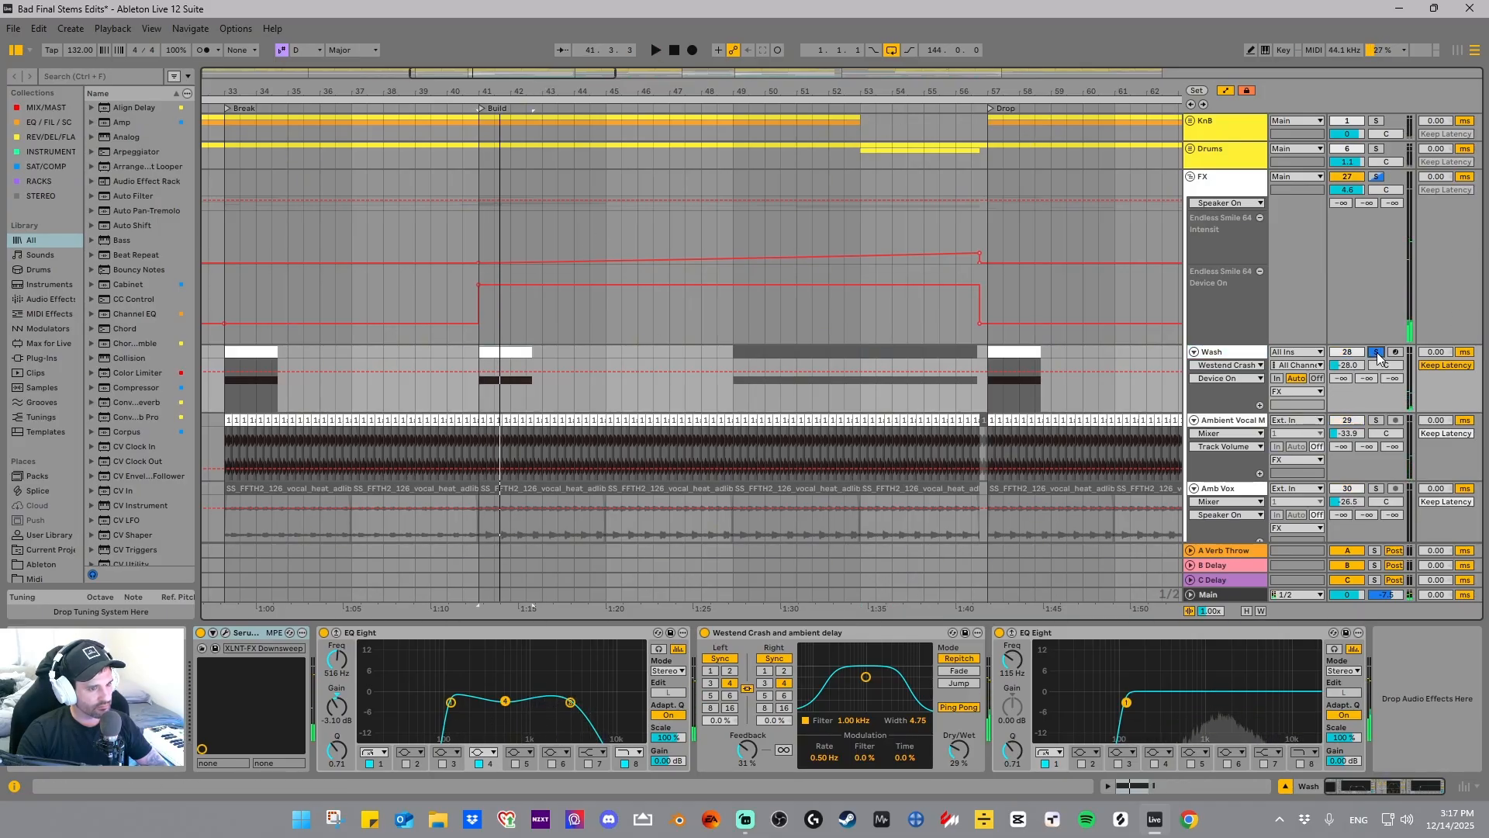
key(space)
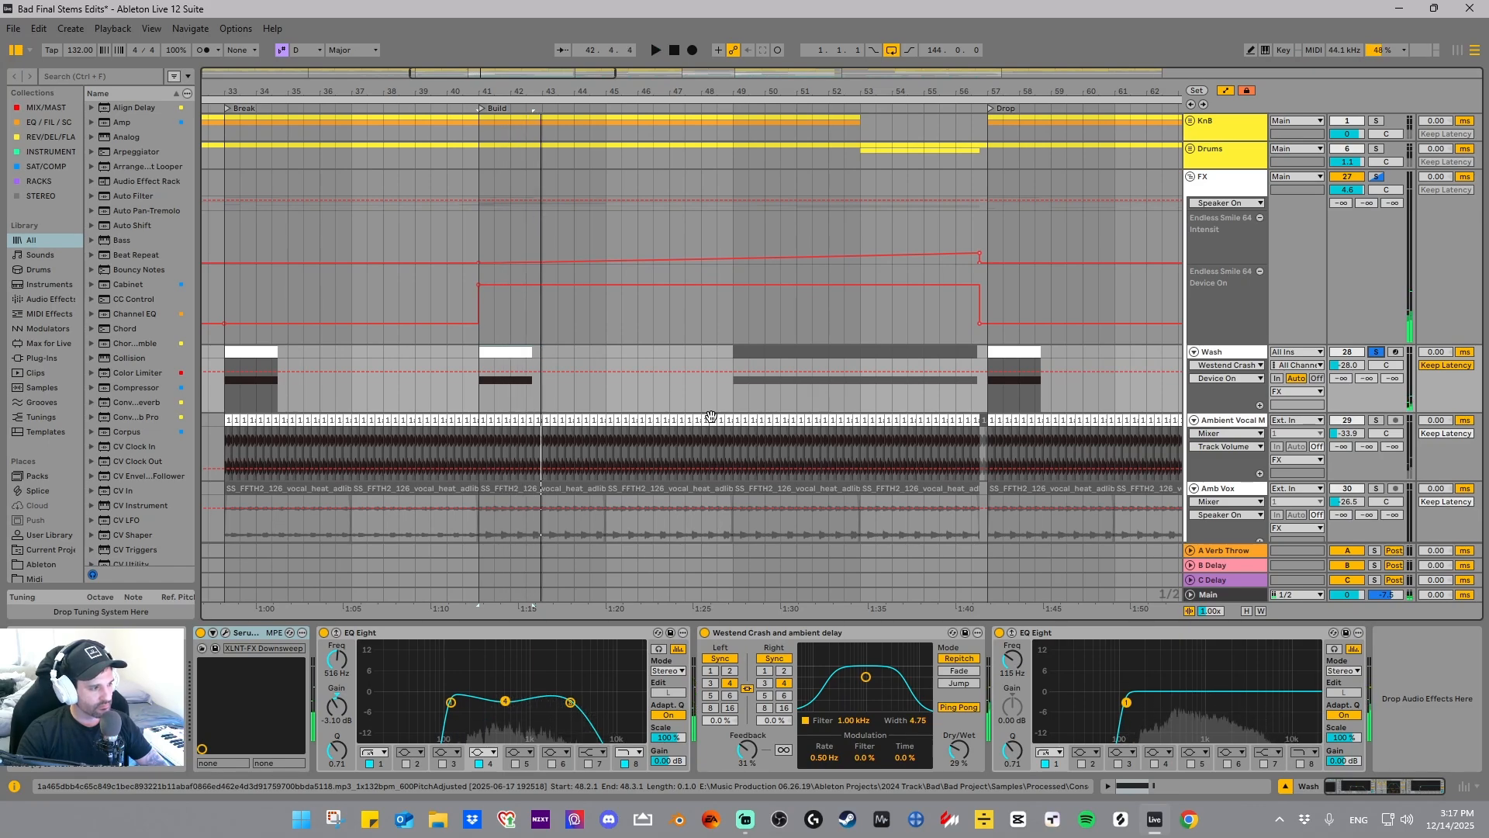
key(space)
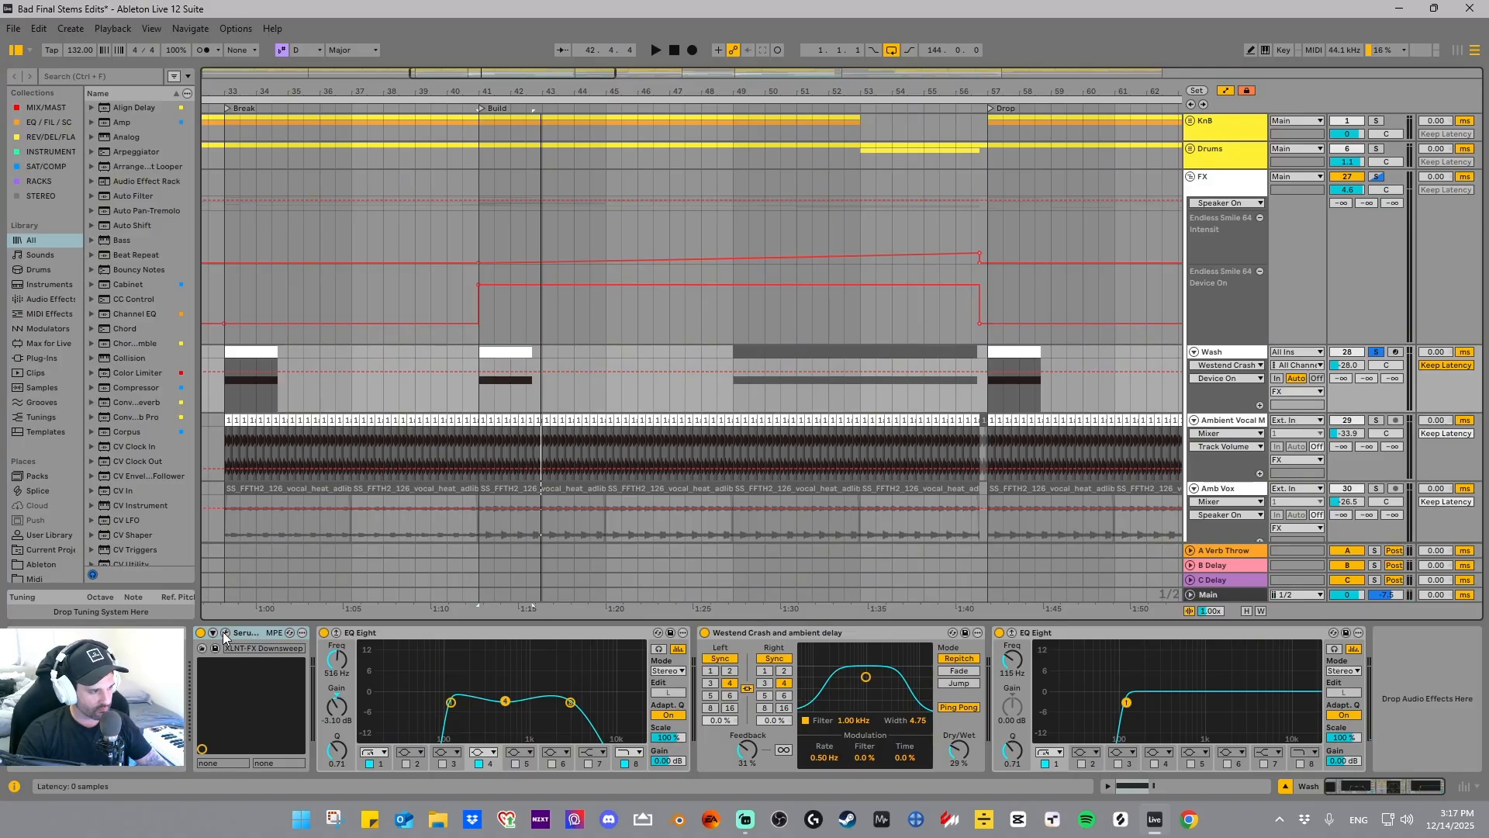
- Examine the Wash track's Serum downsweep preset, followed by its Westend Crash and ambient delay and the final EQ Eight
click(1488, 173)
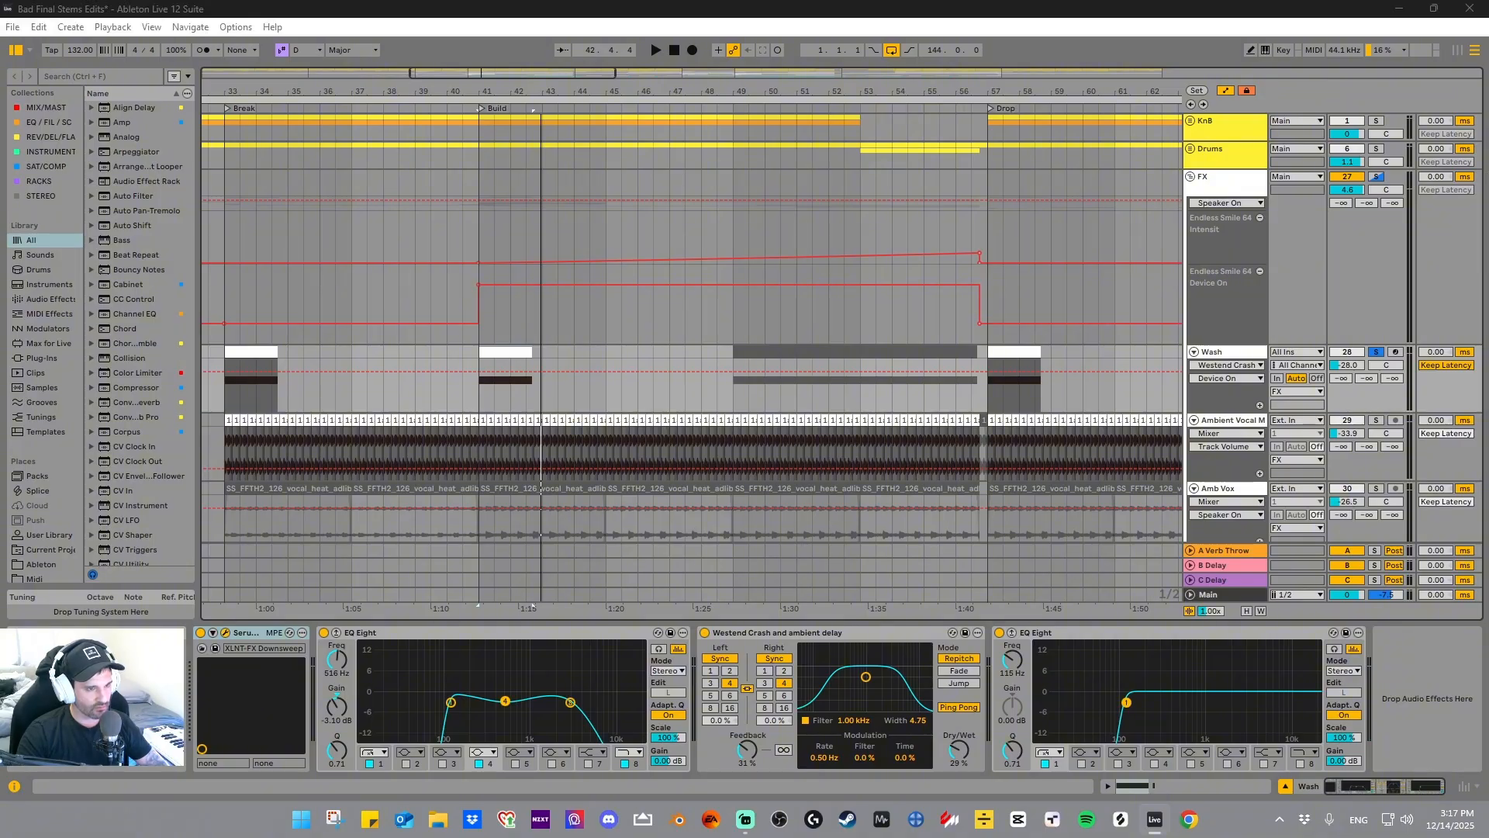
drag(1488, 174, 405, 119)
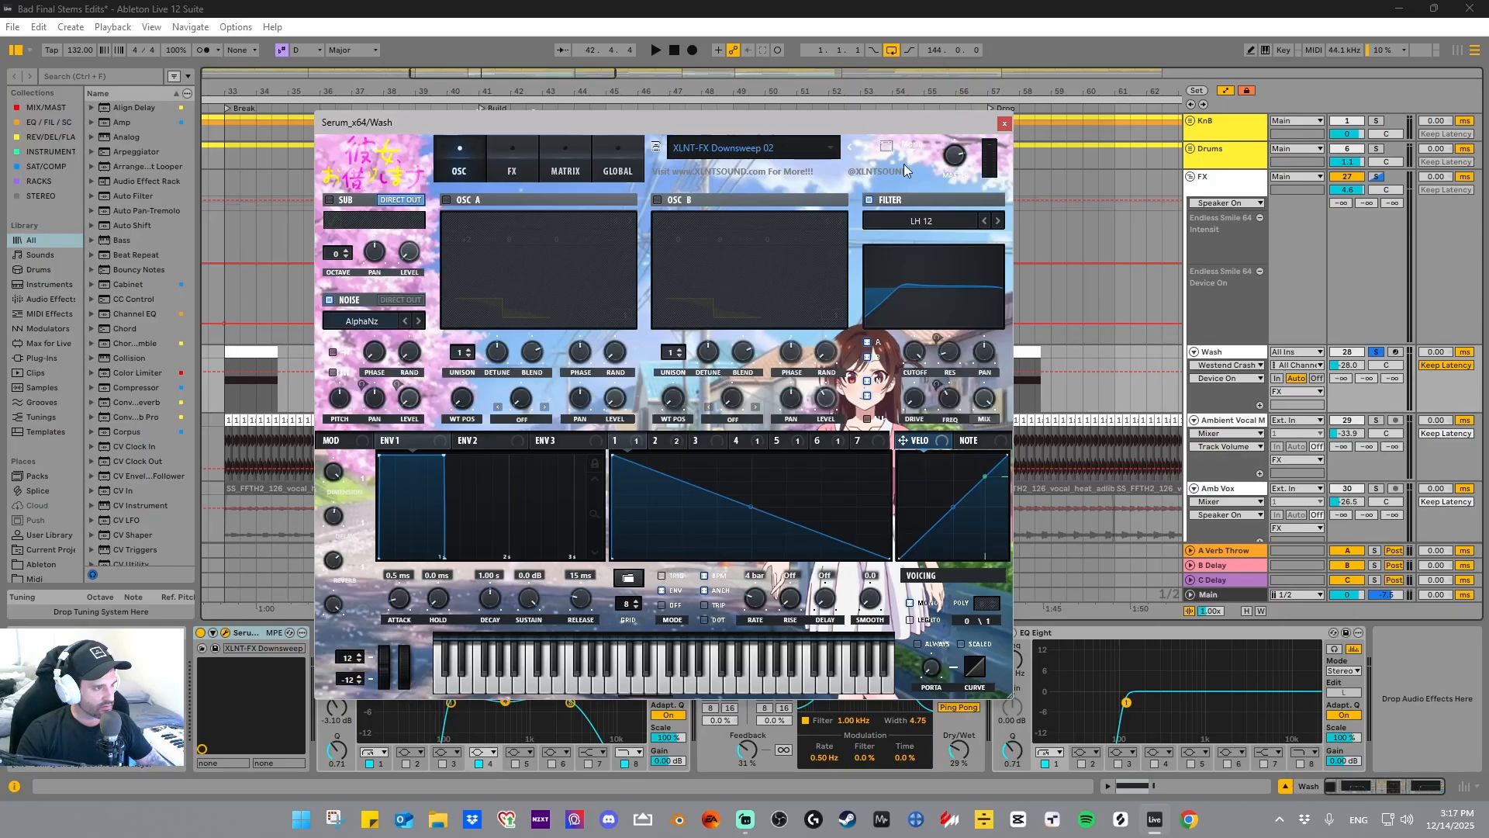
click(1004, 123)
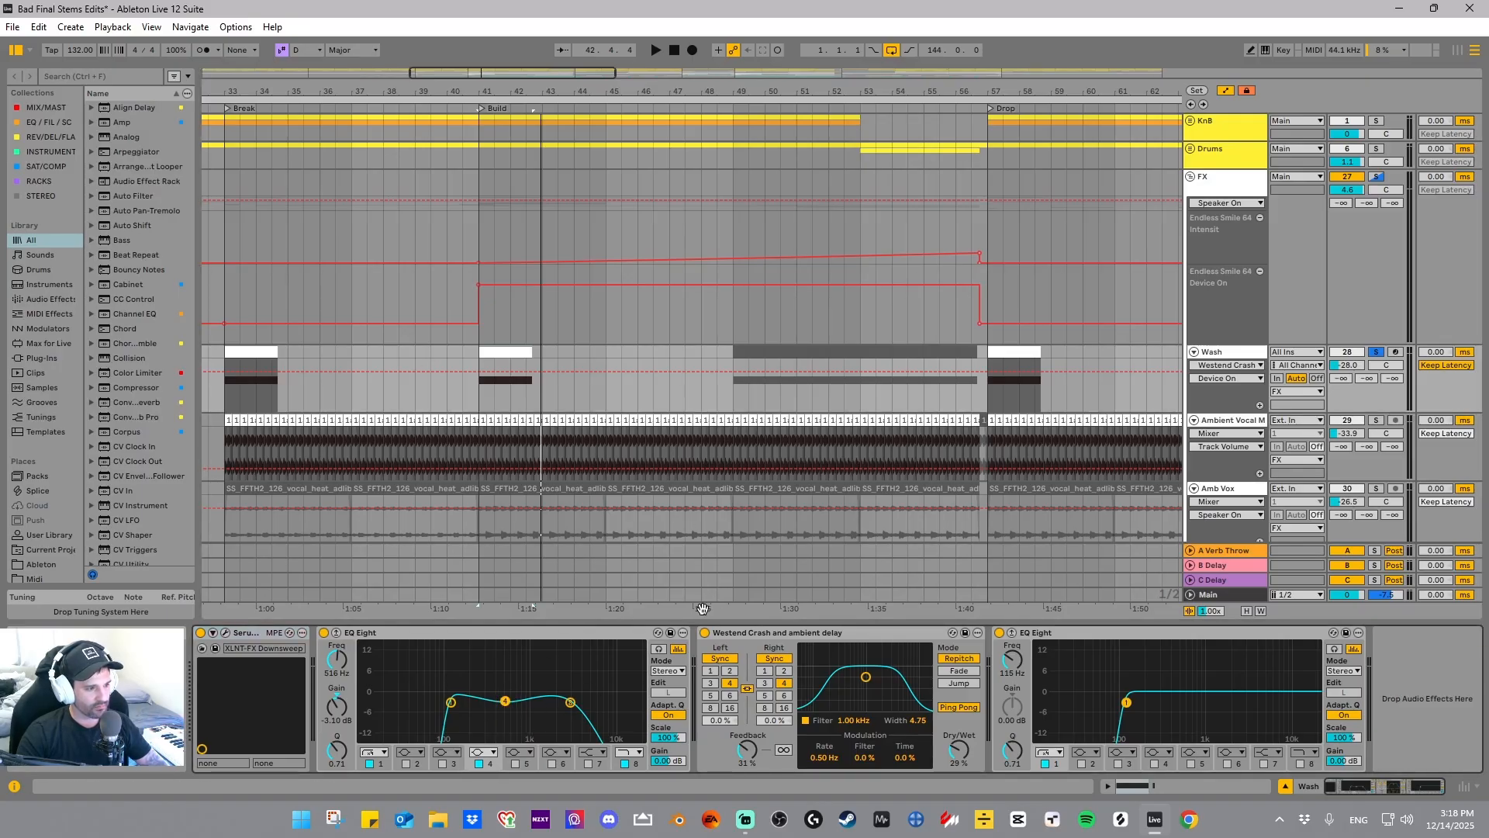
click(746, 637)
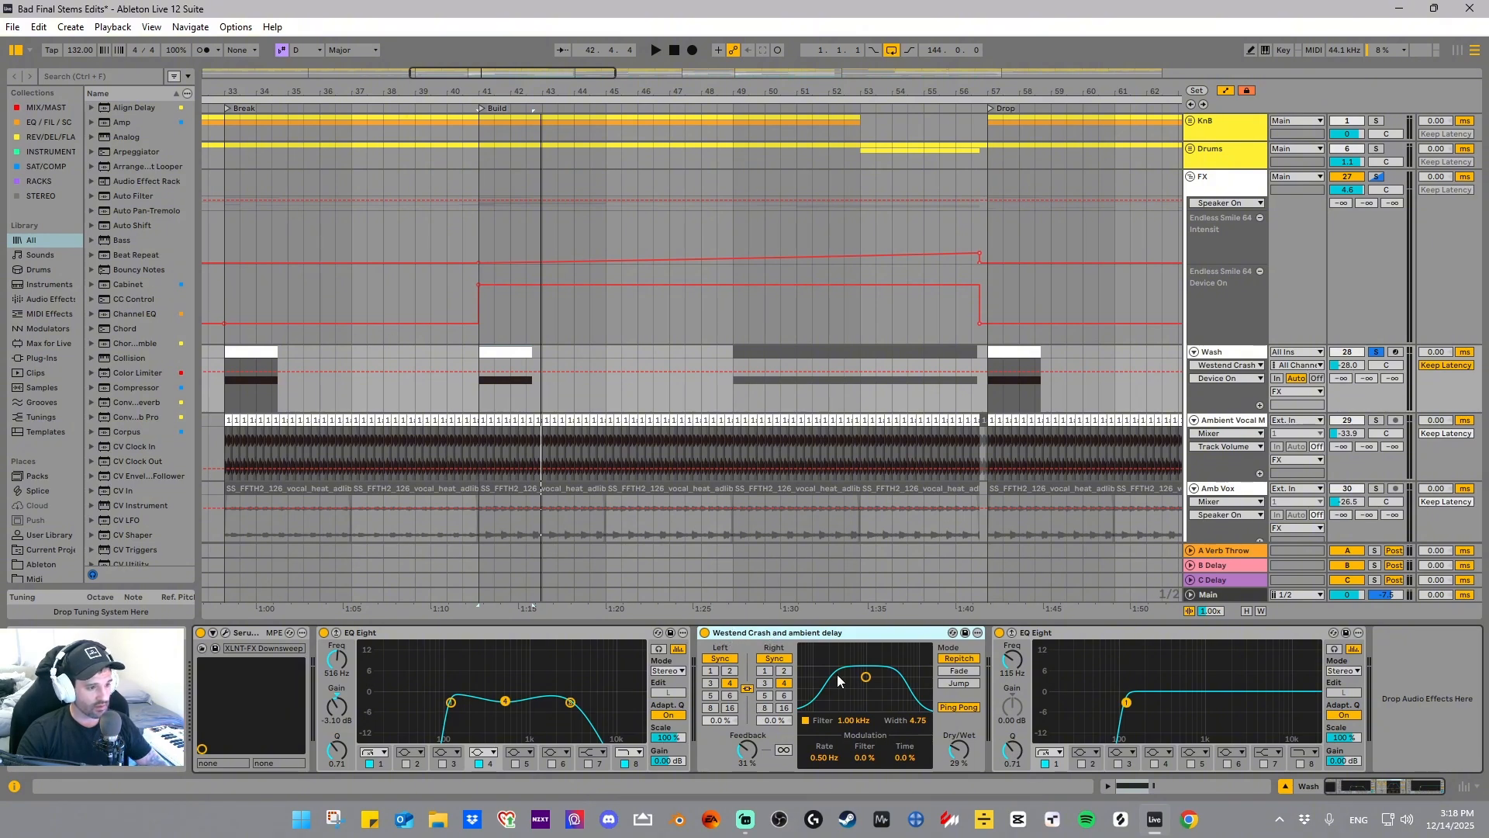
click(1102, 641)
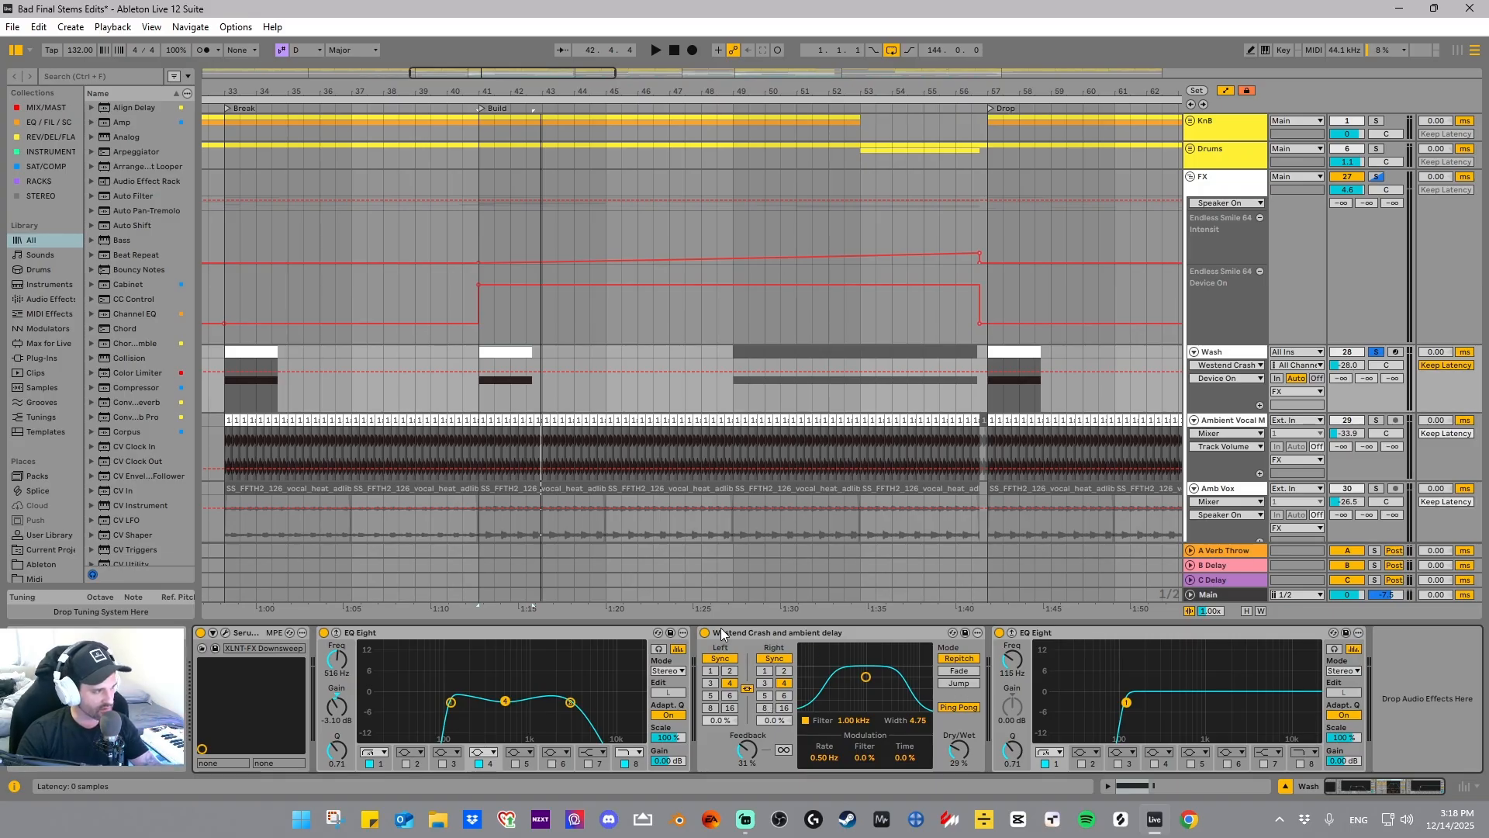
click(764, 635)
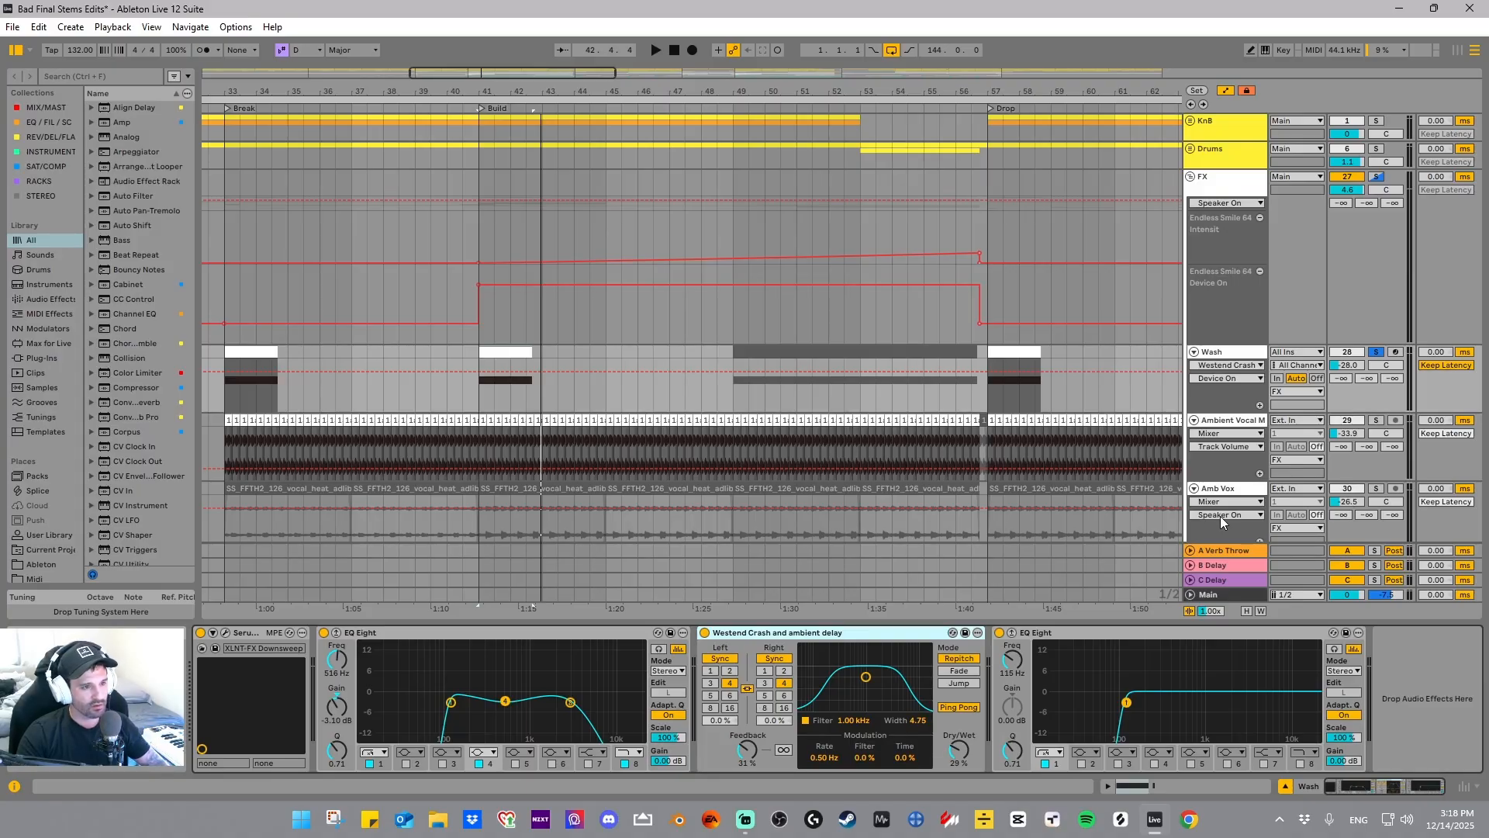
- Show the Ambient Vocal Movement track's device chain, solo the track, and play it from the start of the Build section
click(1239, 420)
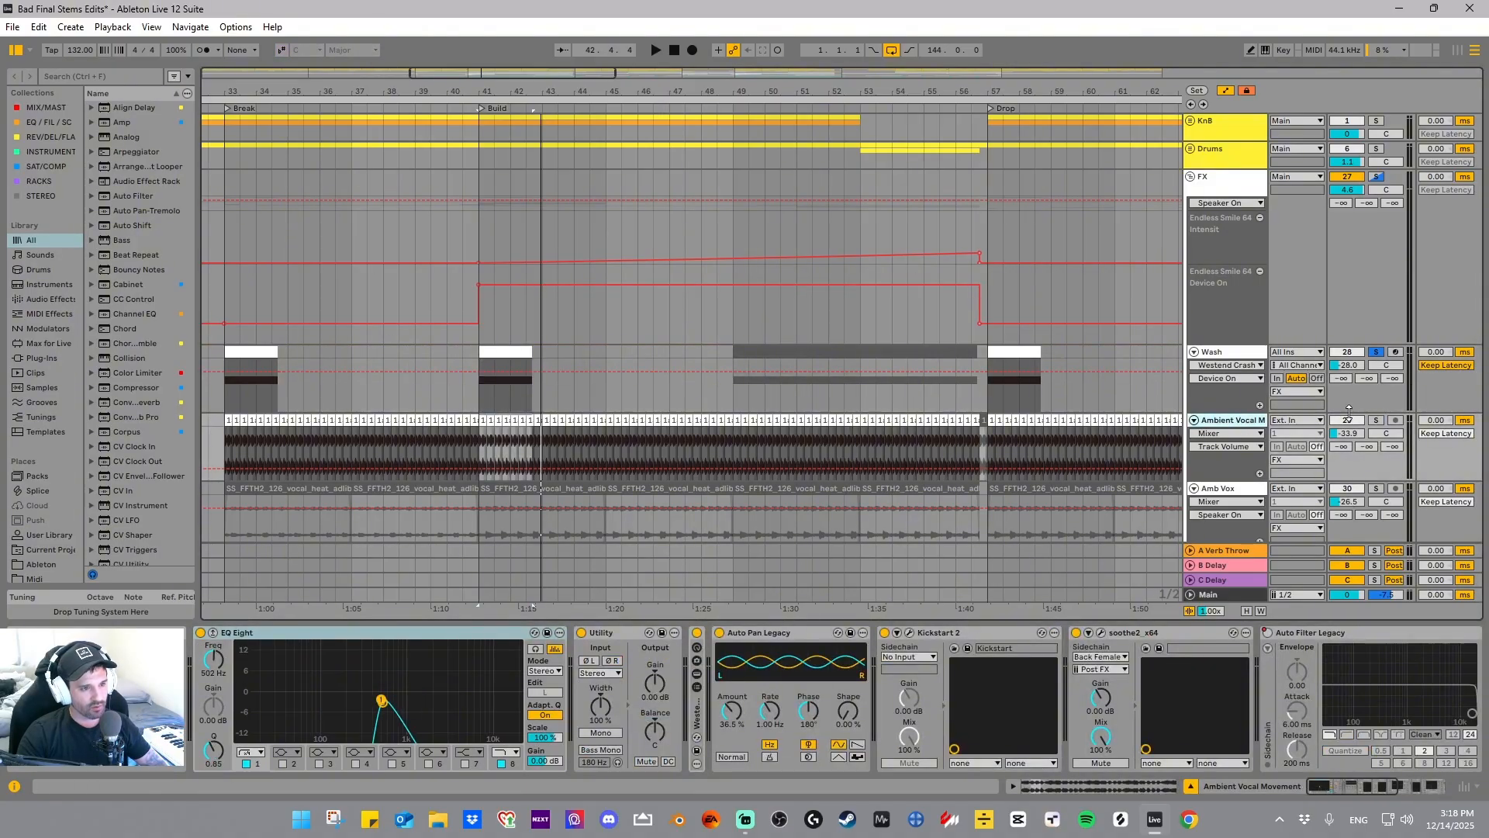
click(1376, 419)
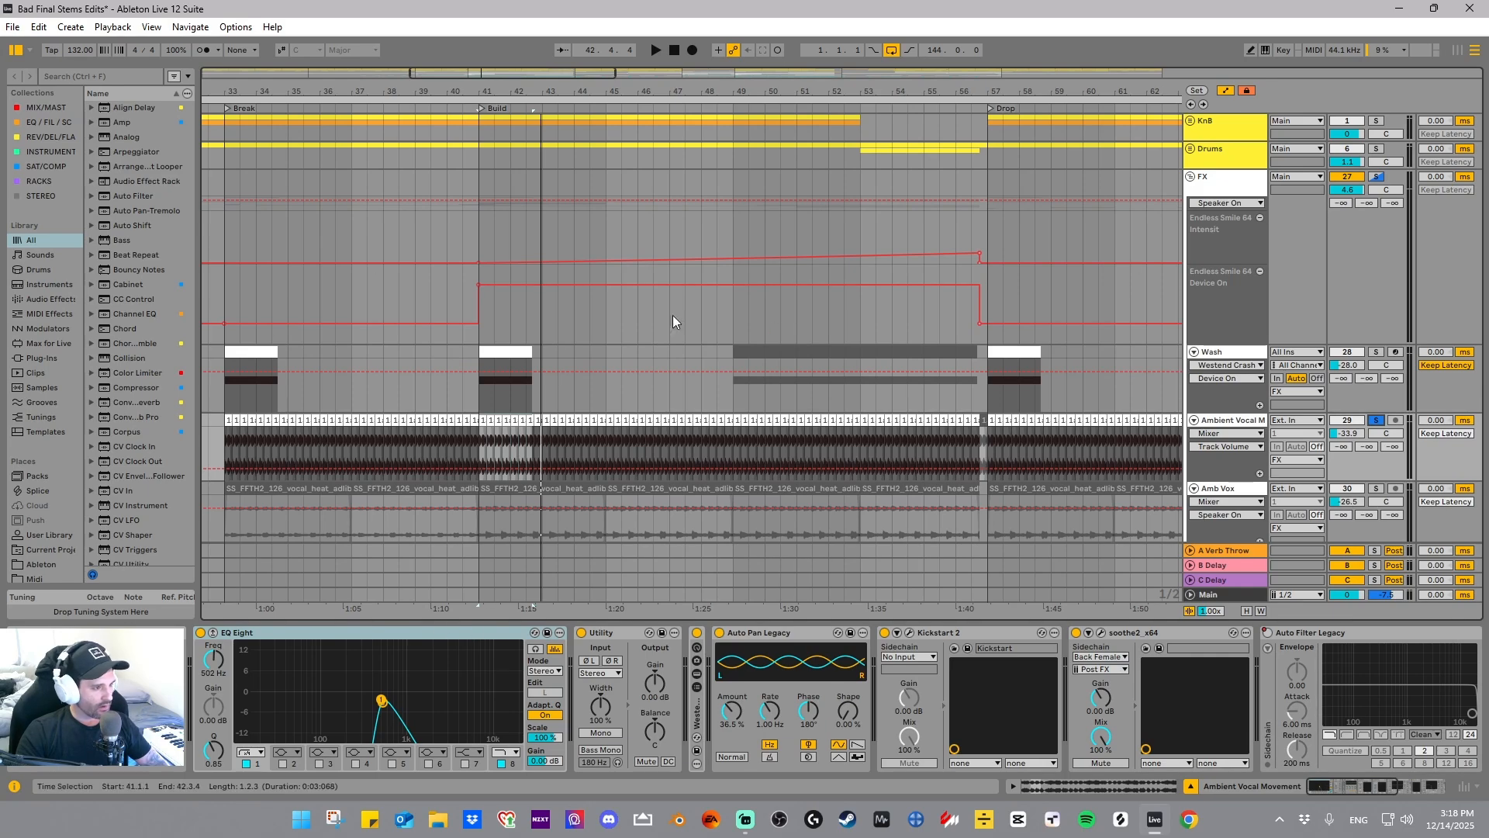
click(480, 432)
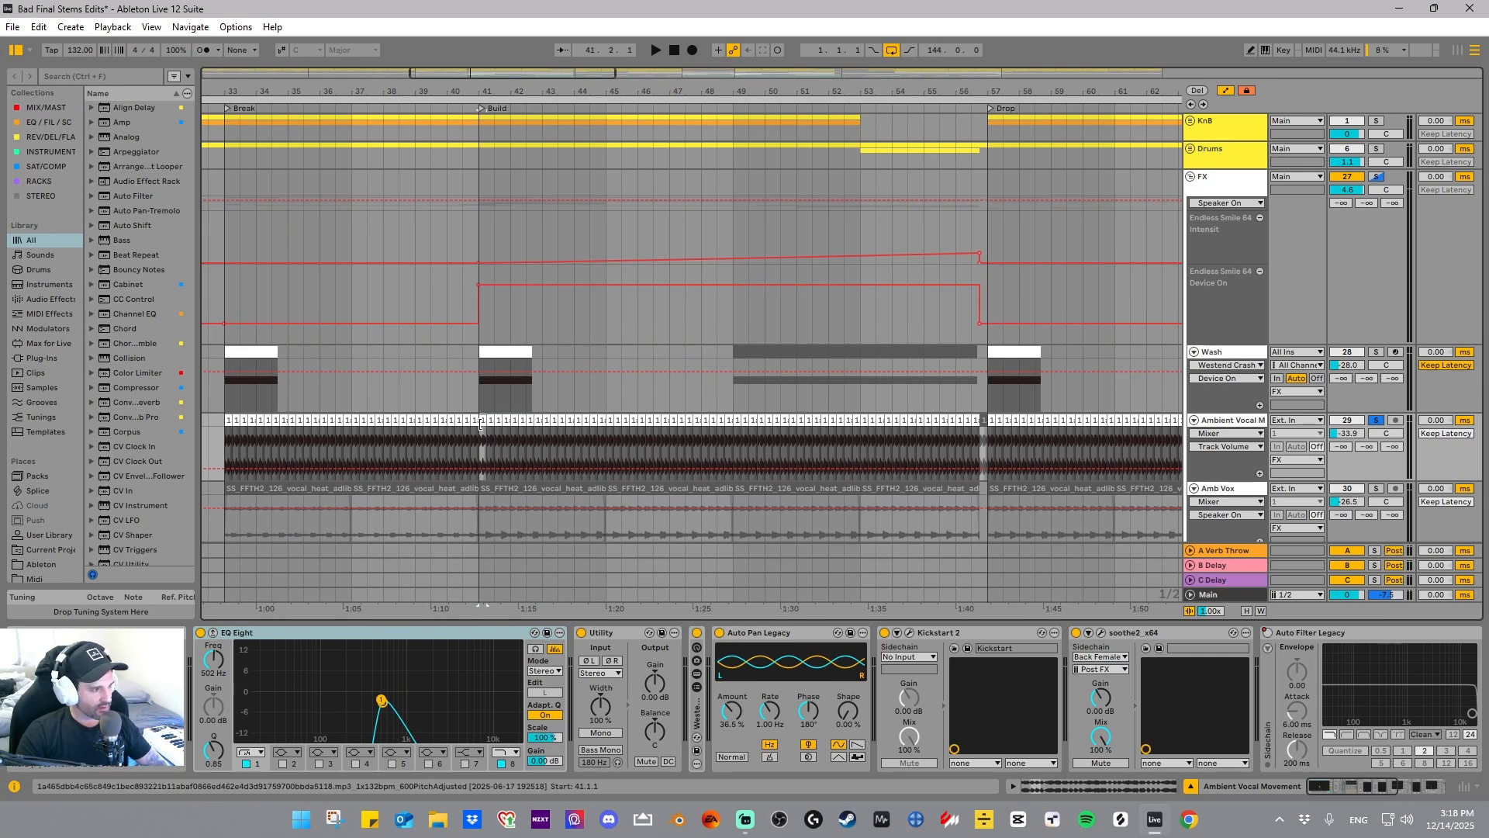
key(space)
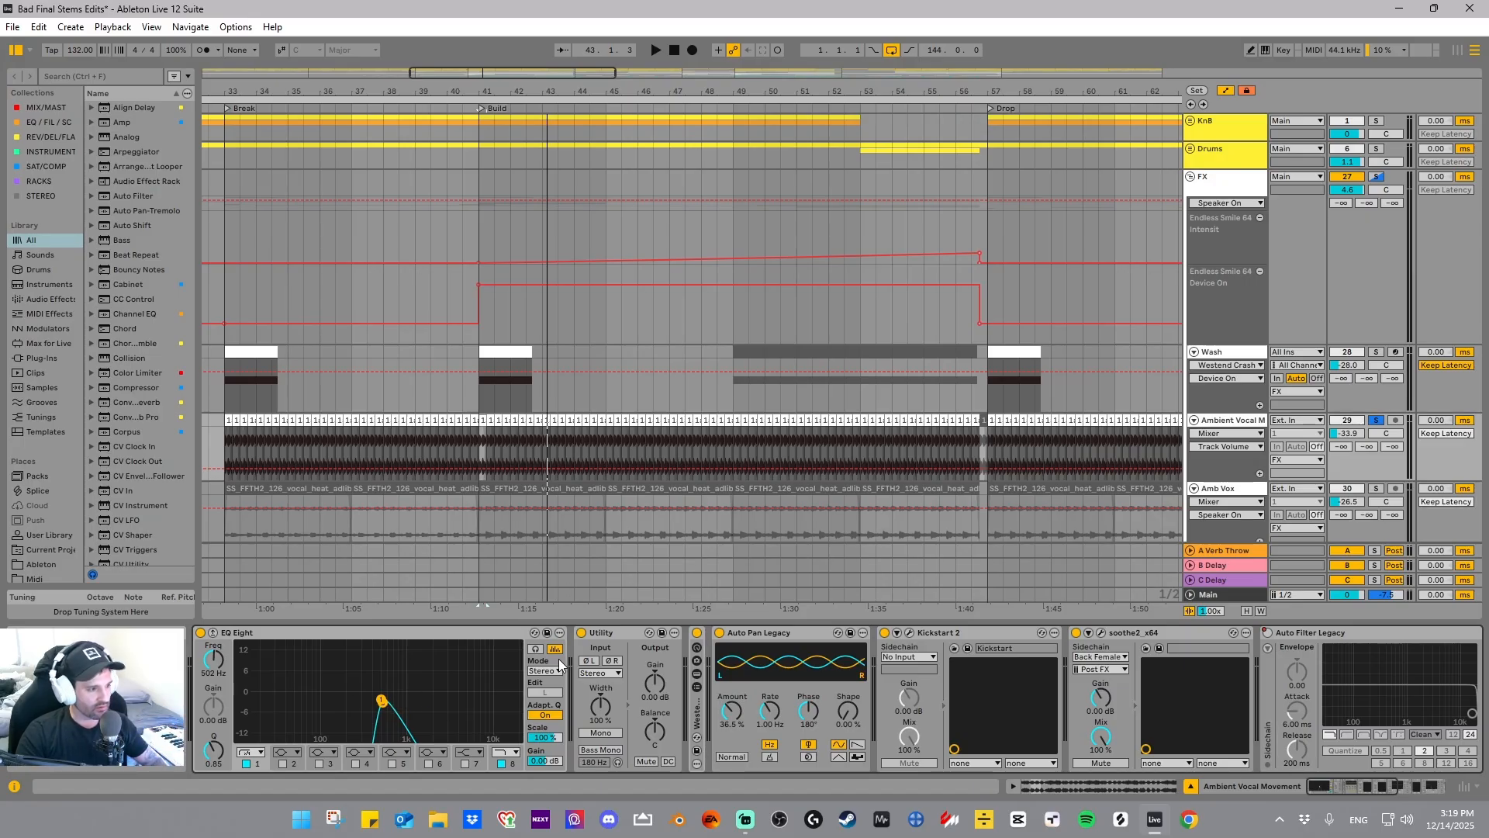
- Collapse the Utility and unfold the Westend drum death vox robot chain rack to show the devices inside it
double_click(602, 634)
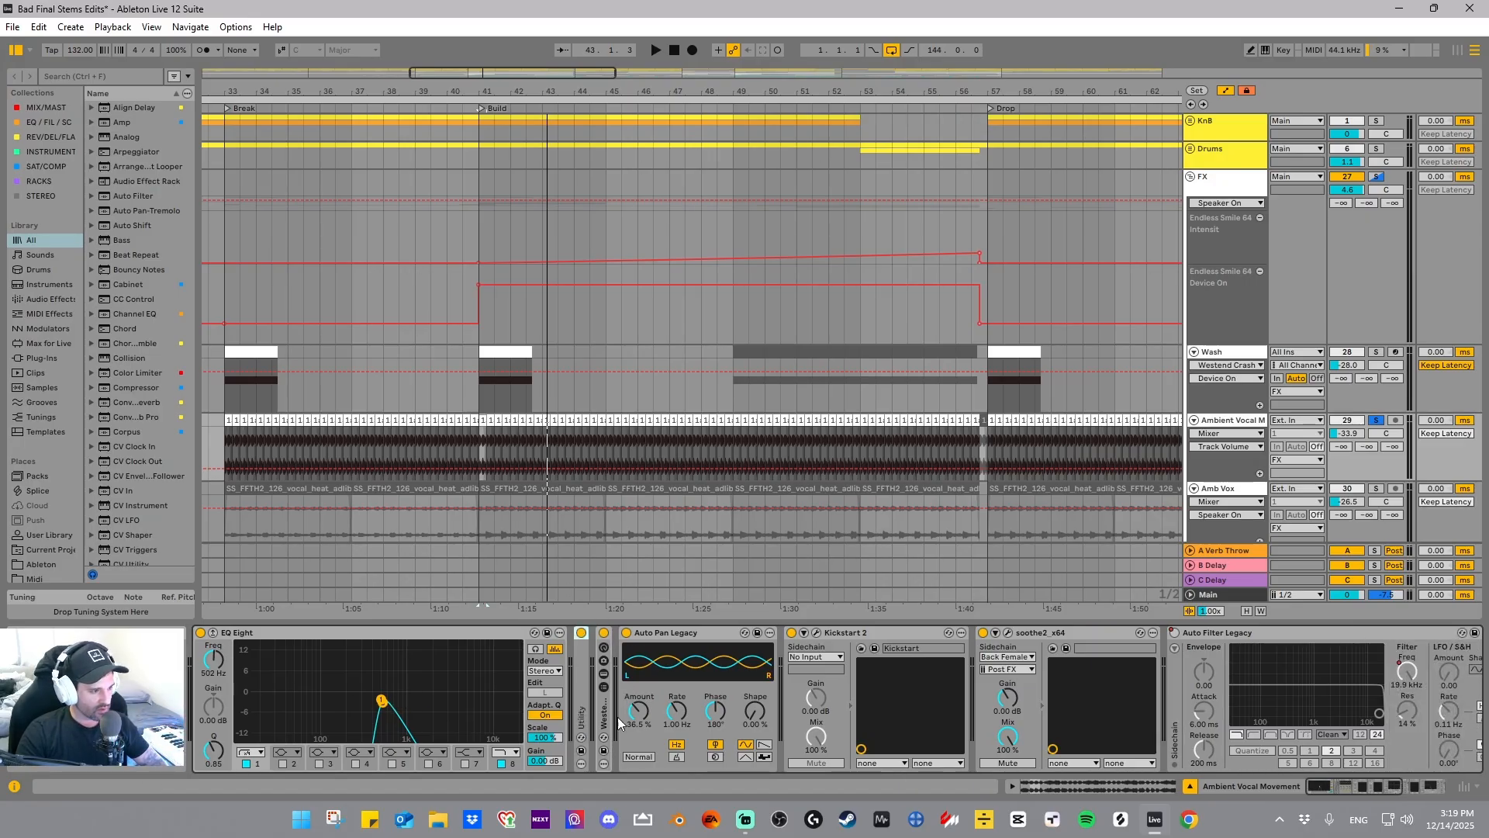
double_click(604, 640)
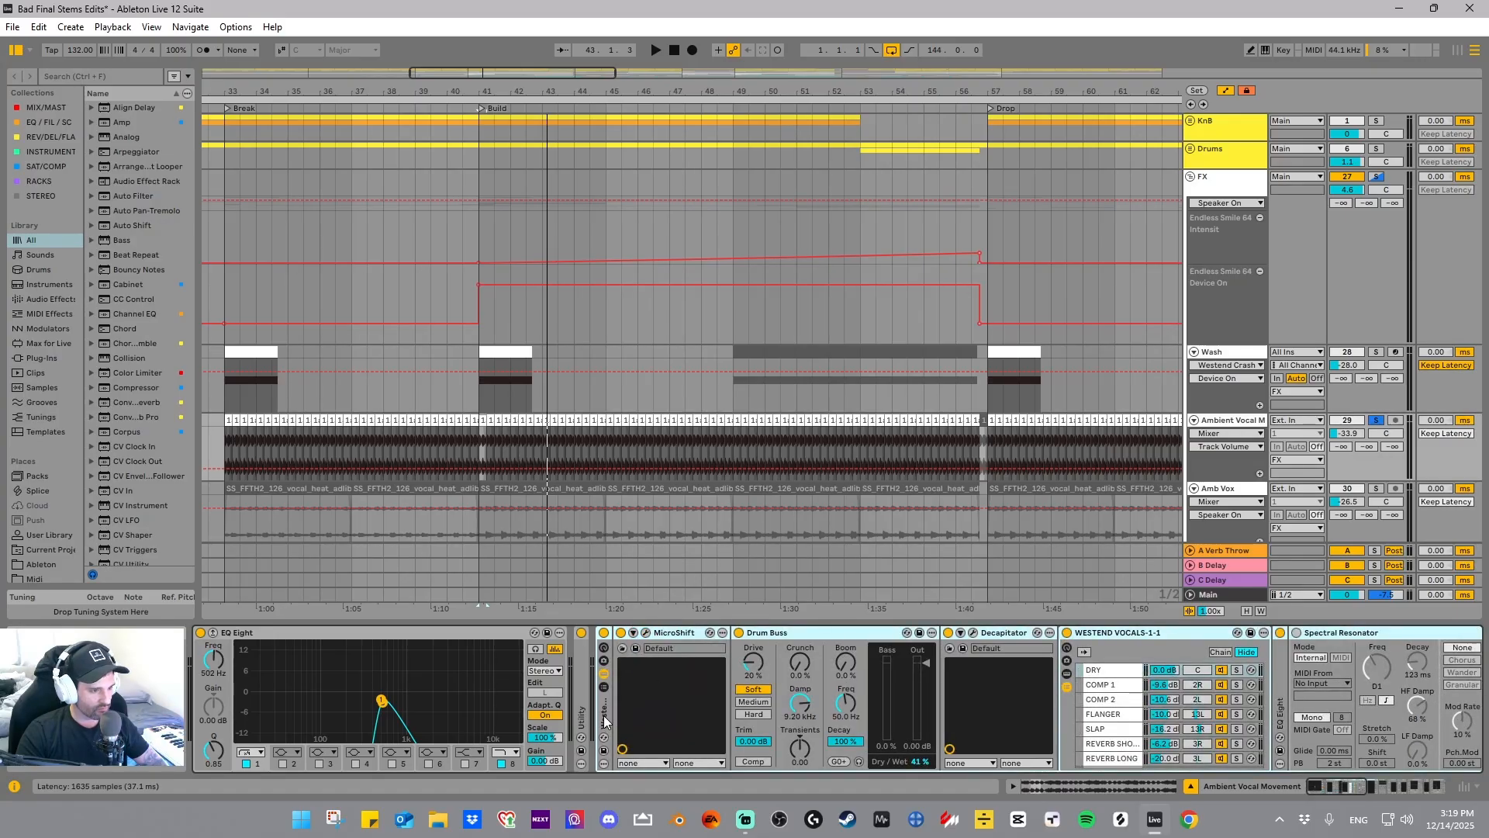
drag(1314, 785, 1328, 786)
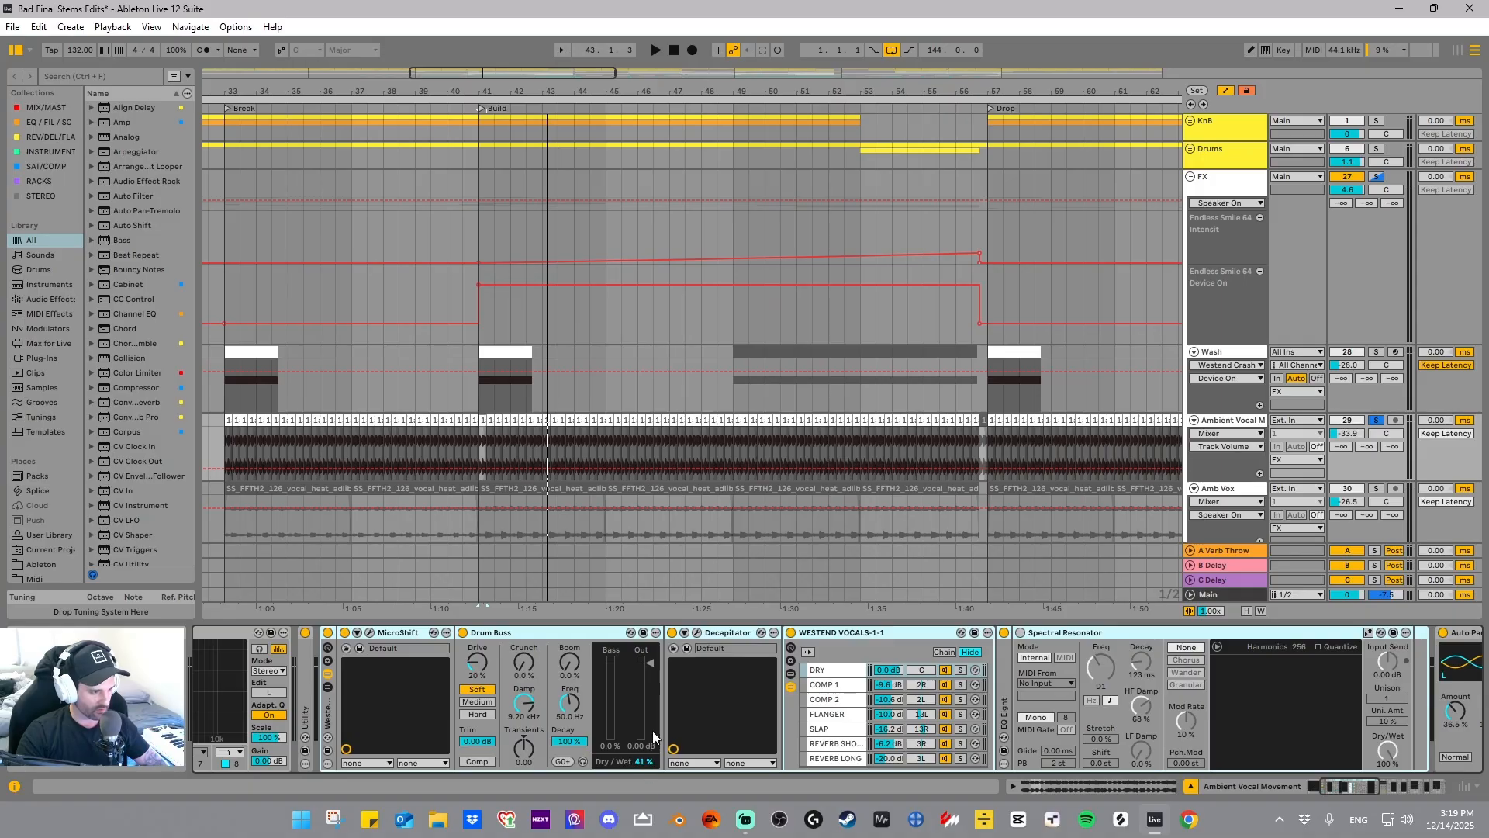
- Examine the Decapitator and MicroShift plug-in windows inside the rack, closing each one after viewing
click(697, 633)
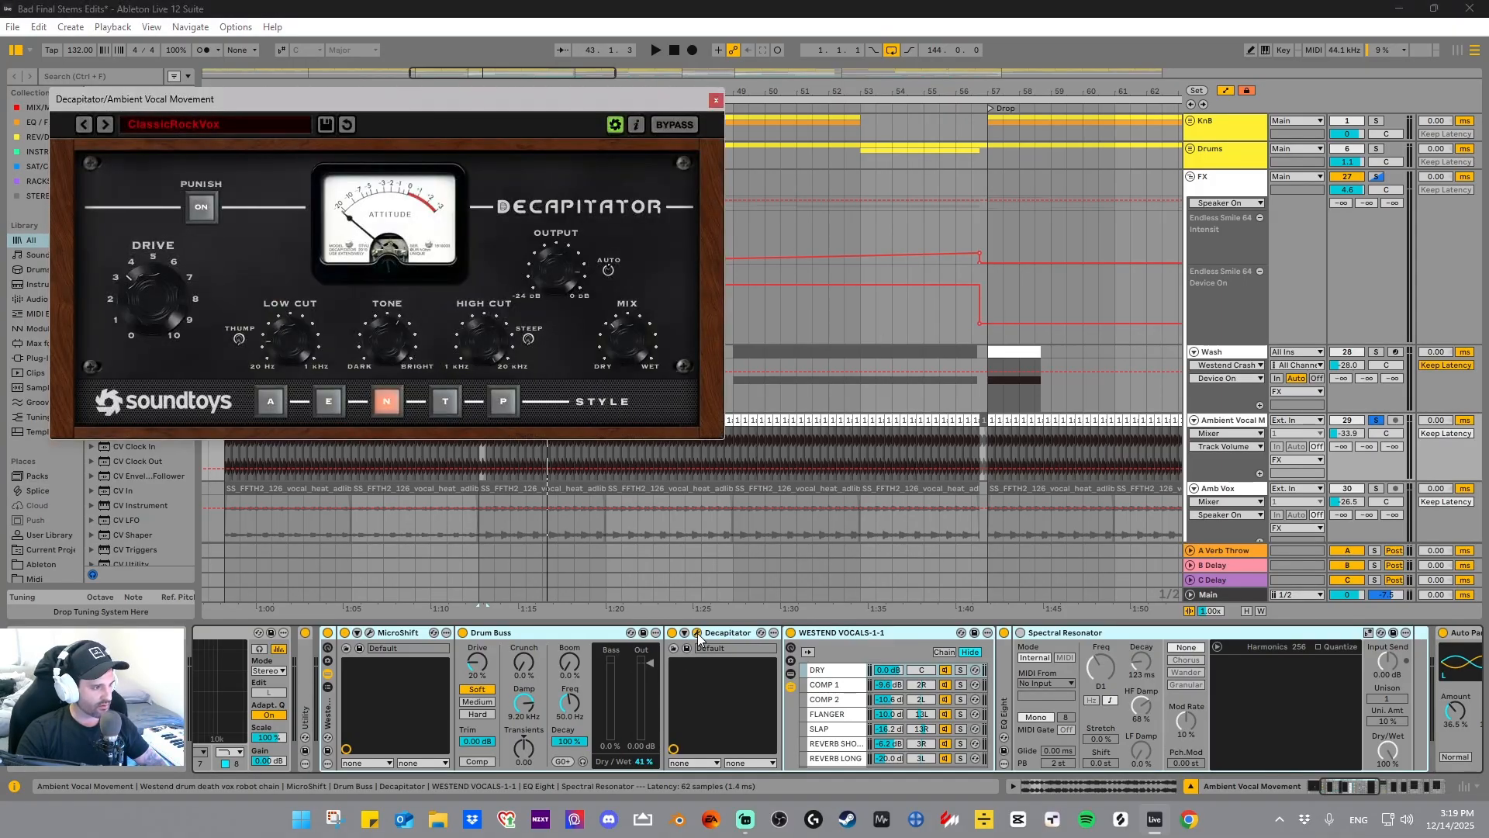
click(697, 633)
click(370, 634)
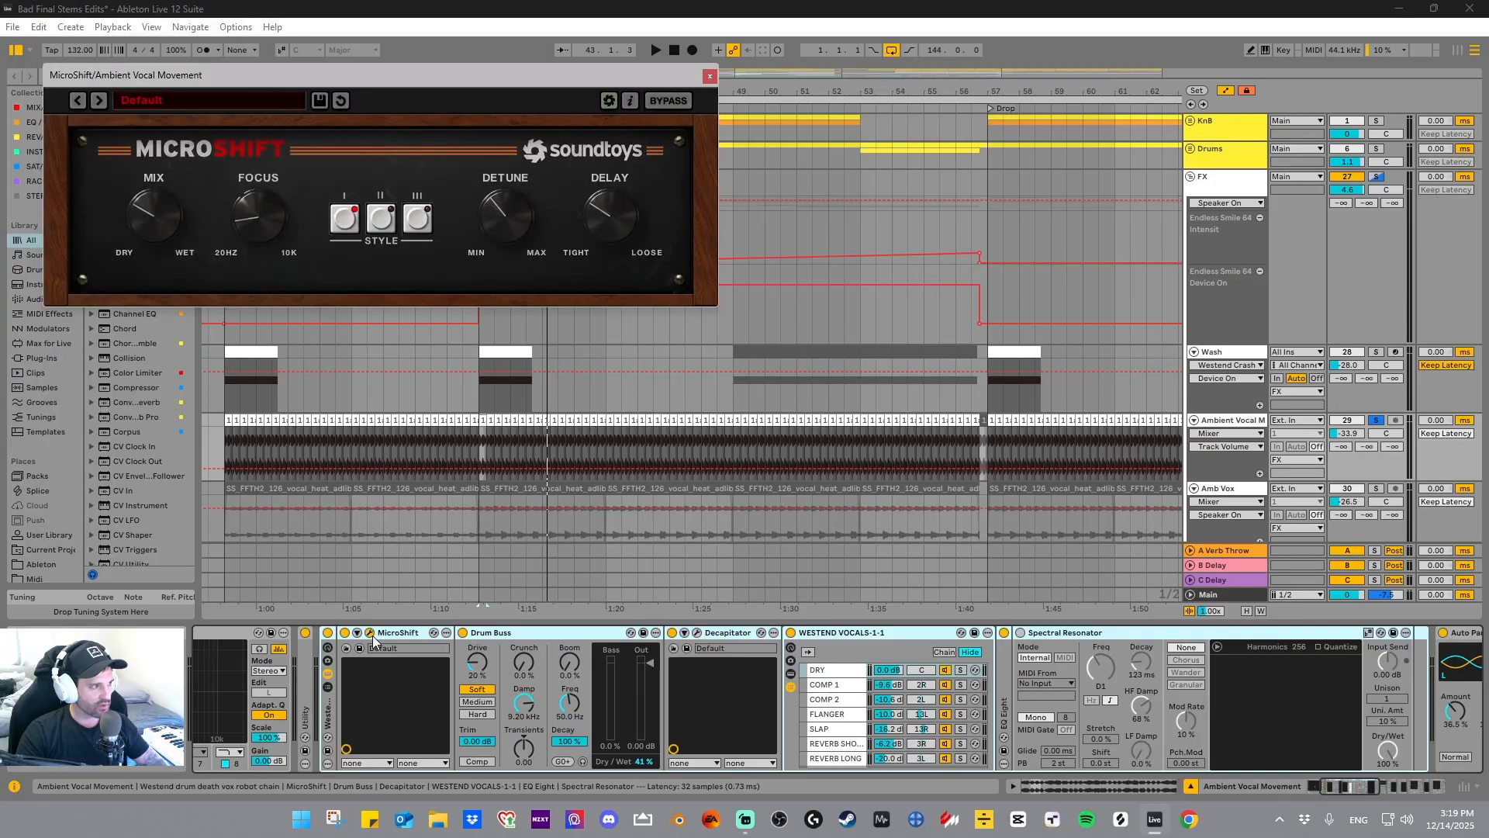
click(371, 633)
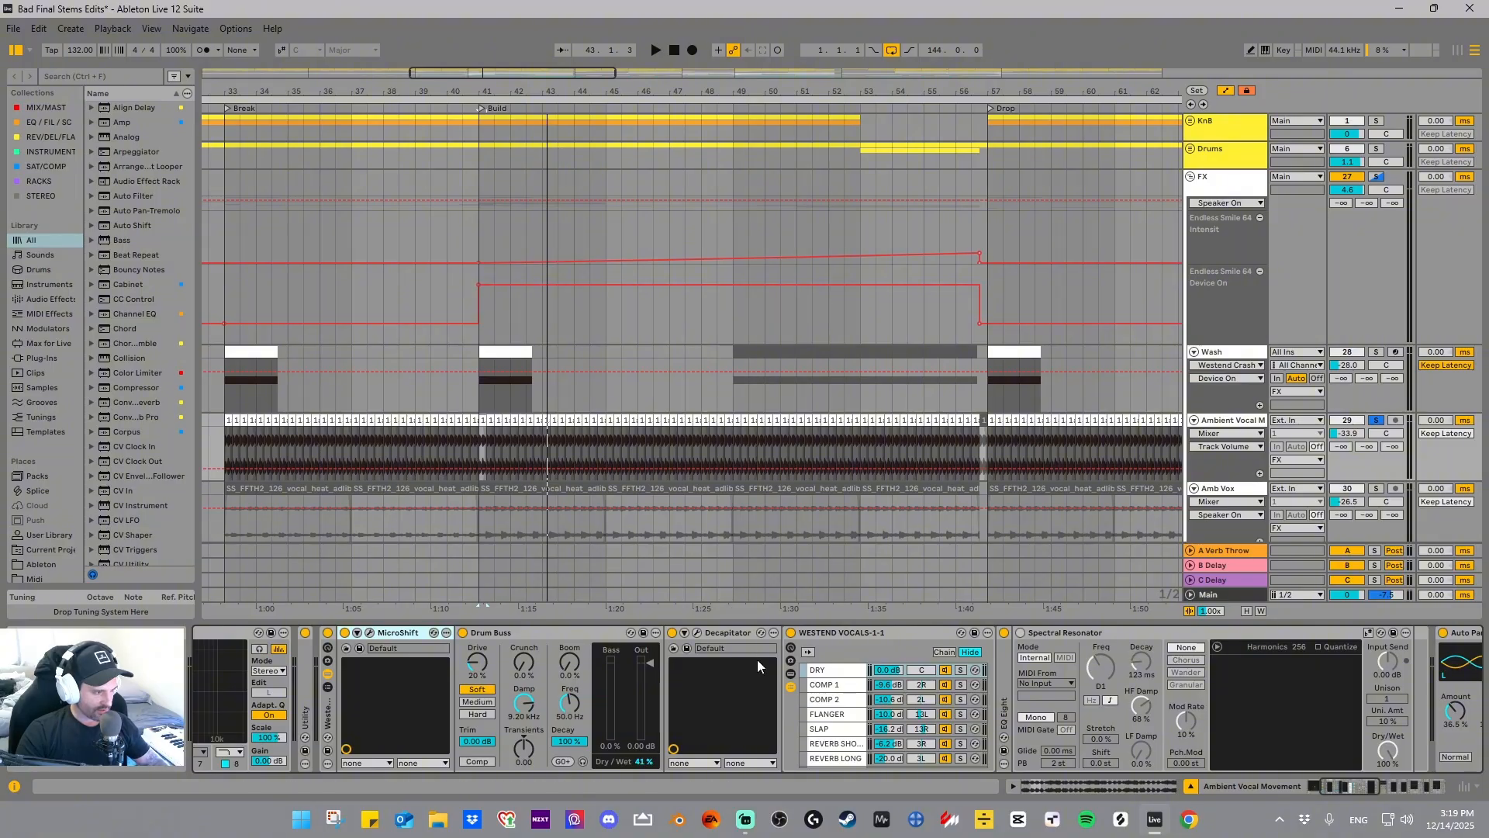
- Examine the WESTEND VOCALS-1-1 rack's parallel chains, folding the rack and unfolding it again
click(845, 636)
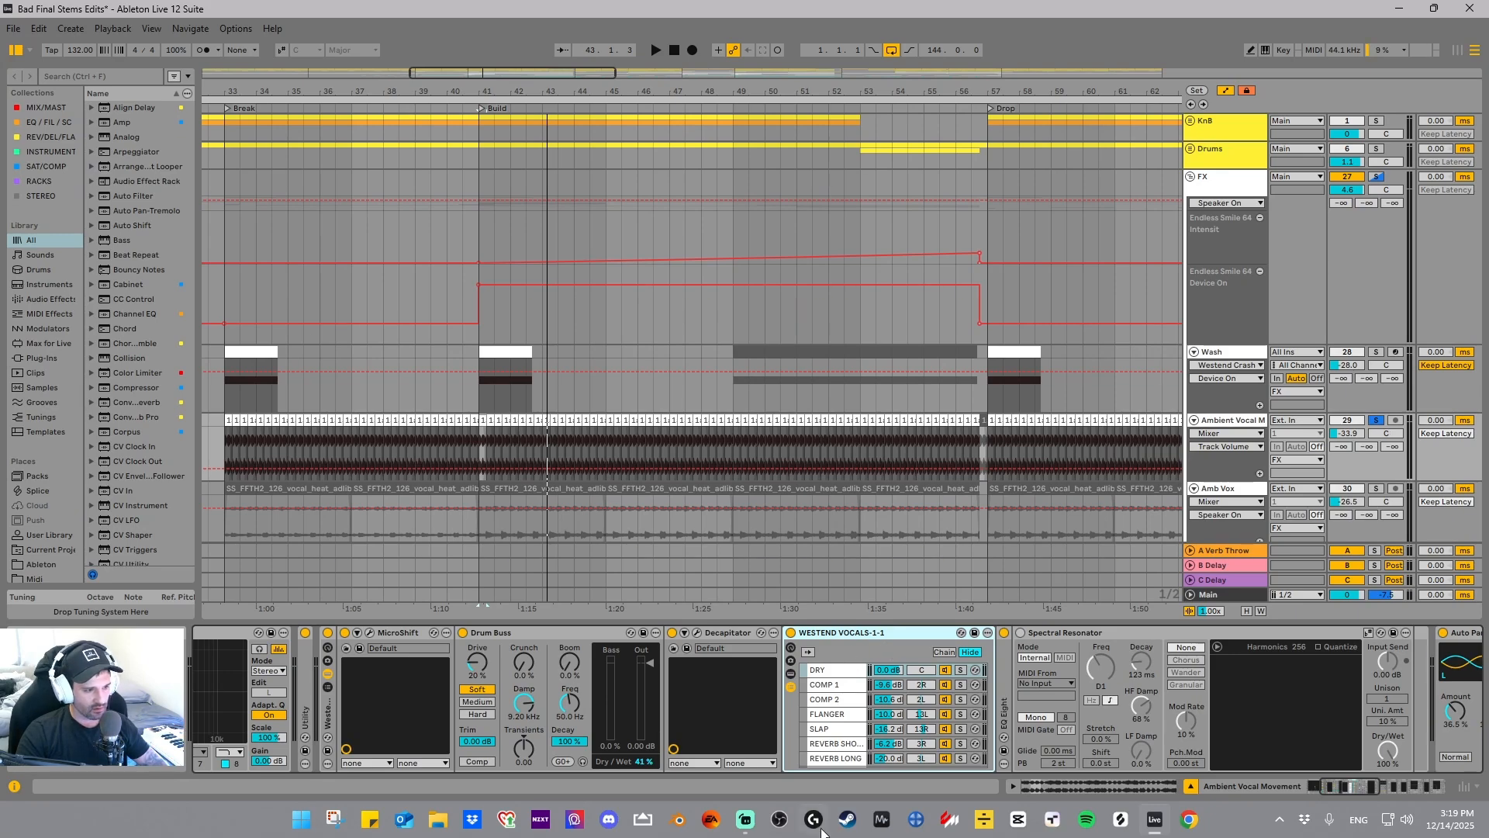
double_click(867, 634)
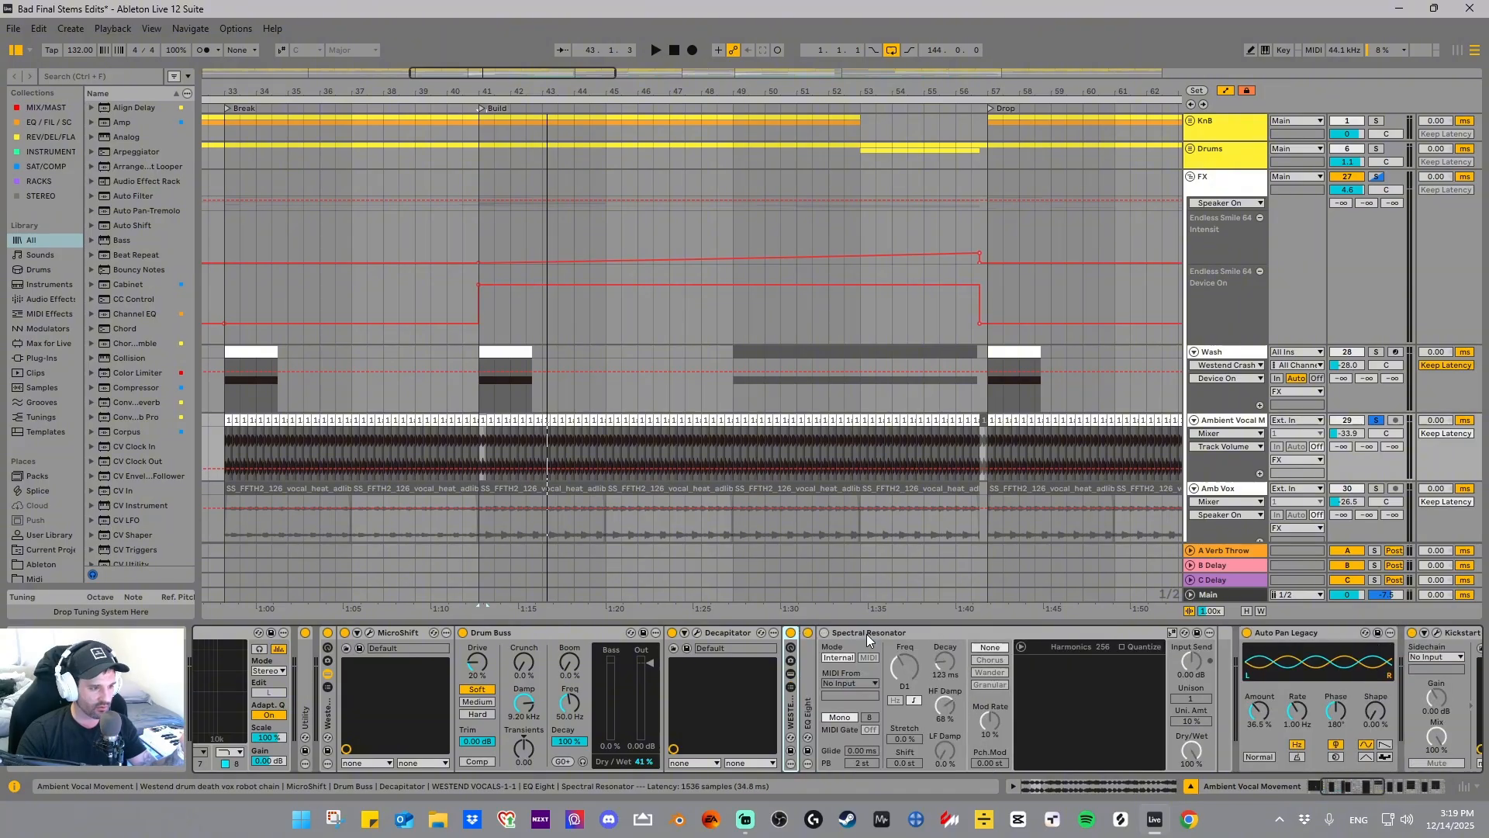
double_click(789, 710)
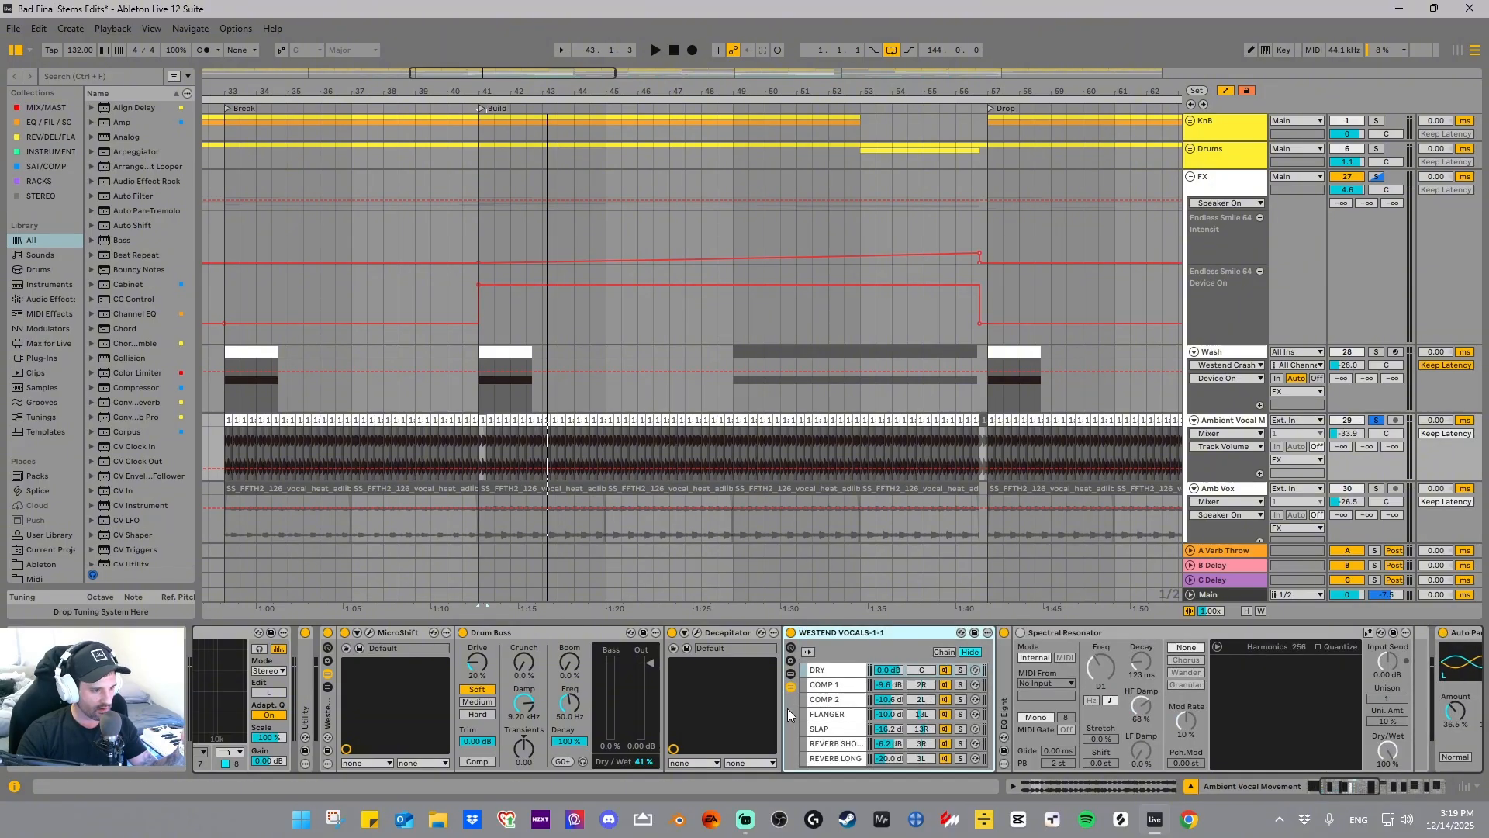
- Unfold the EQ Eight following the WESTEND VOCALS-1-1 rack and inspect its mid-range boost and high-end bands
double_click(1002, 701)
double_click(1130, 632)
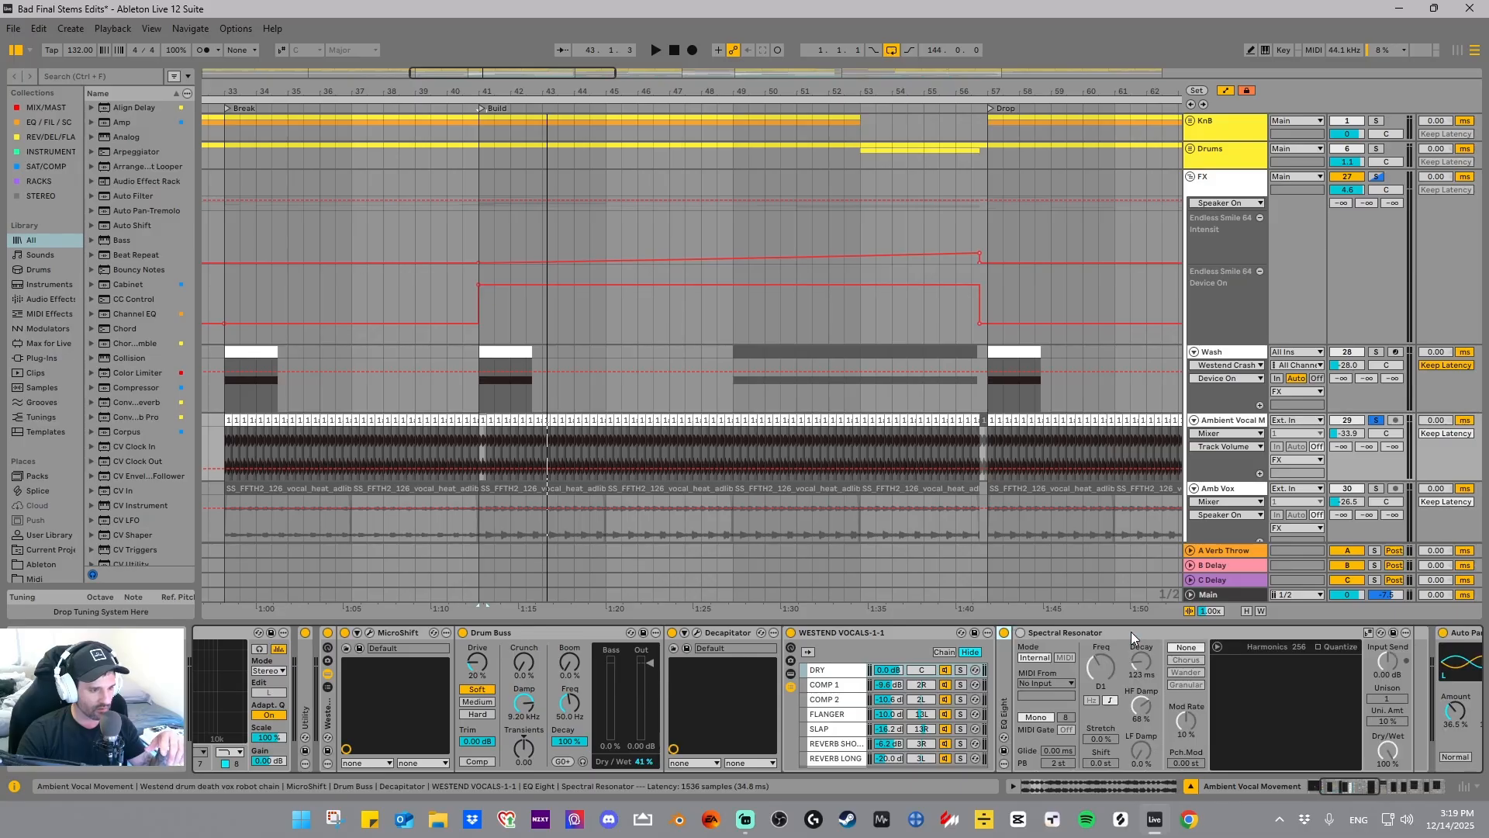
double_click(1006, 700)
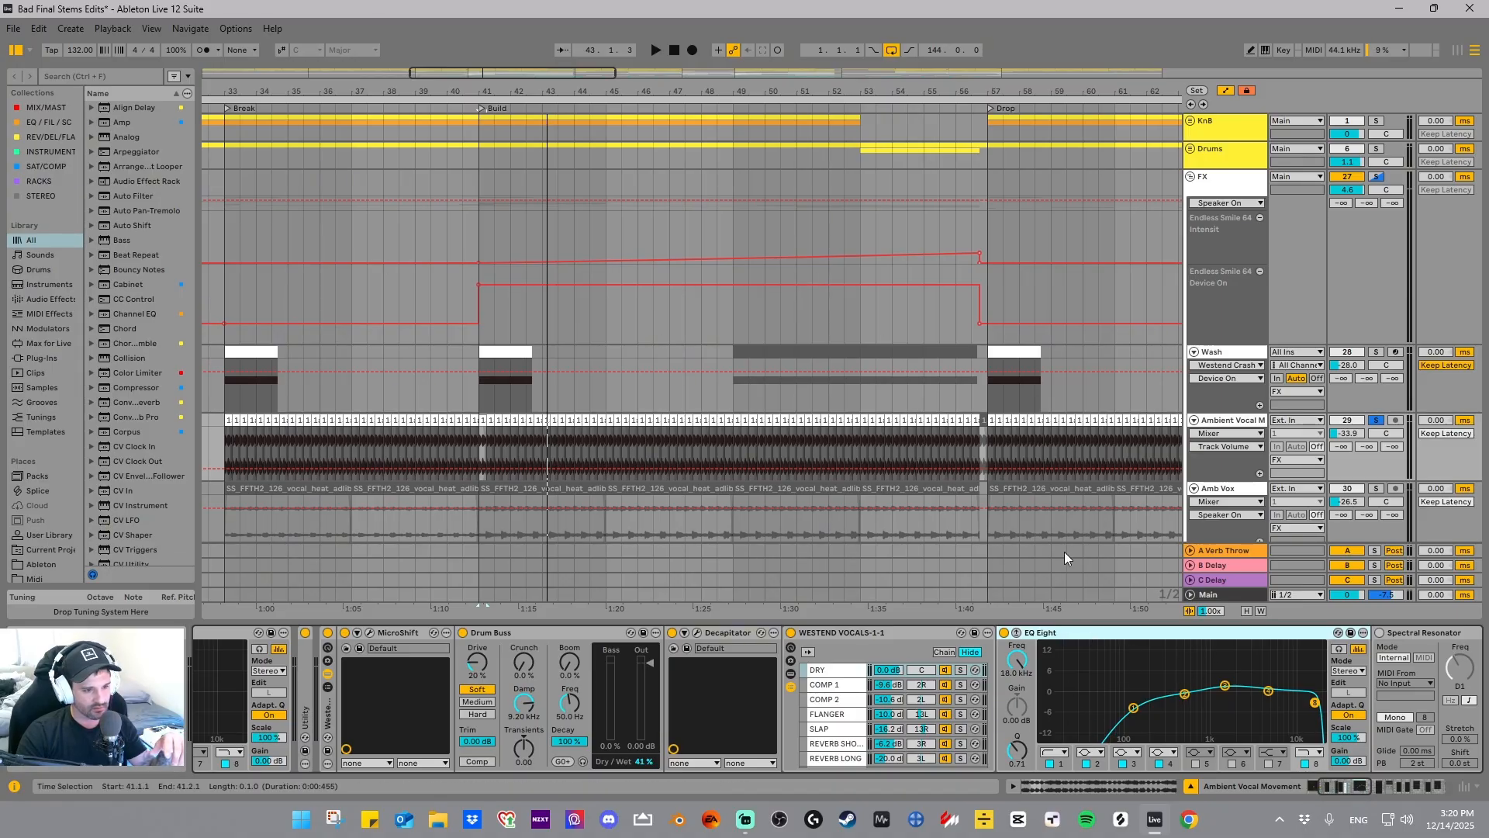
click(1223, 684)
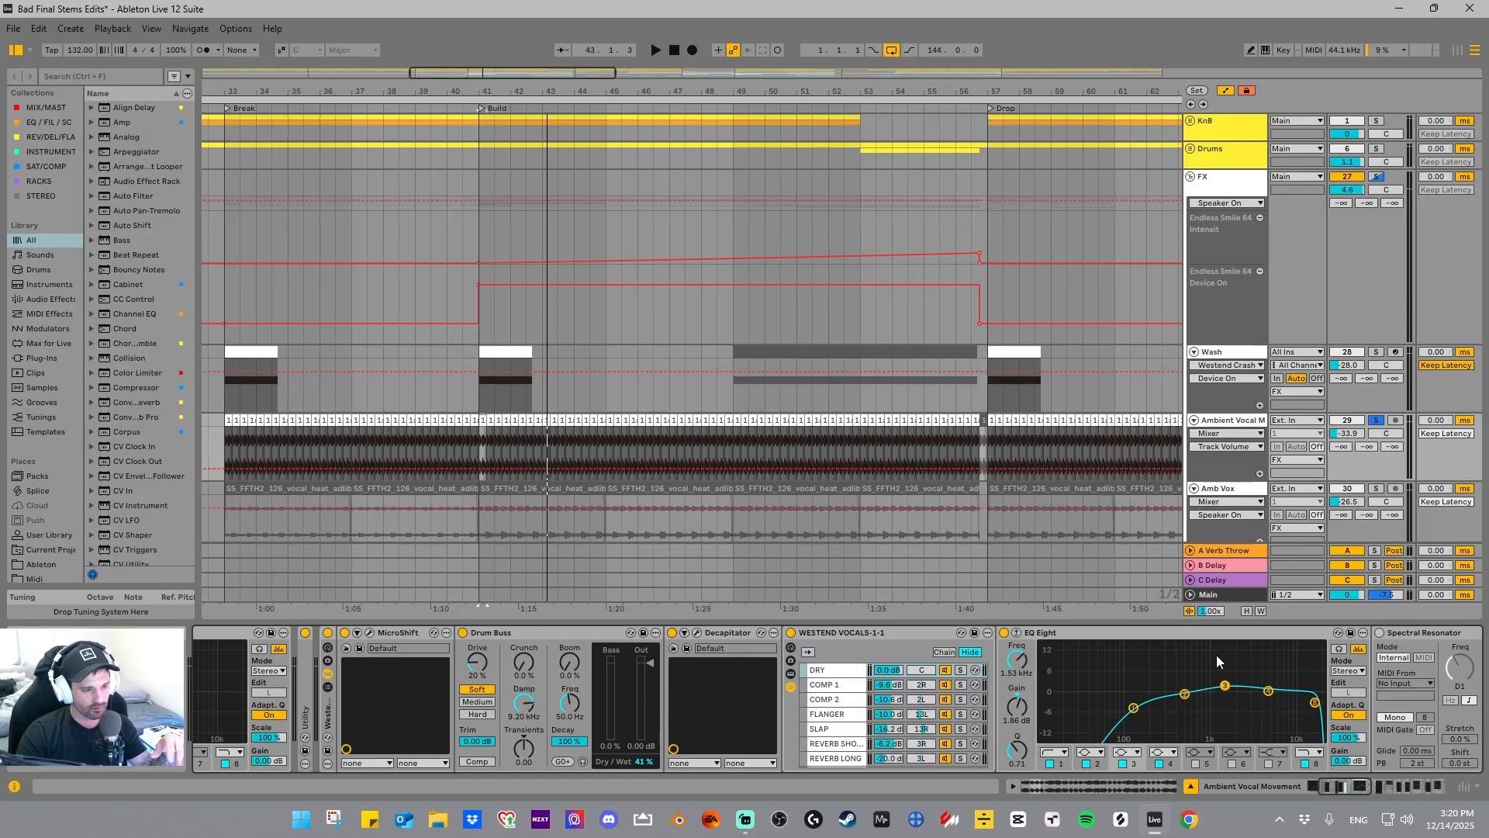
click(1314, 701)
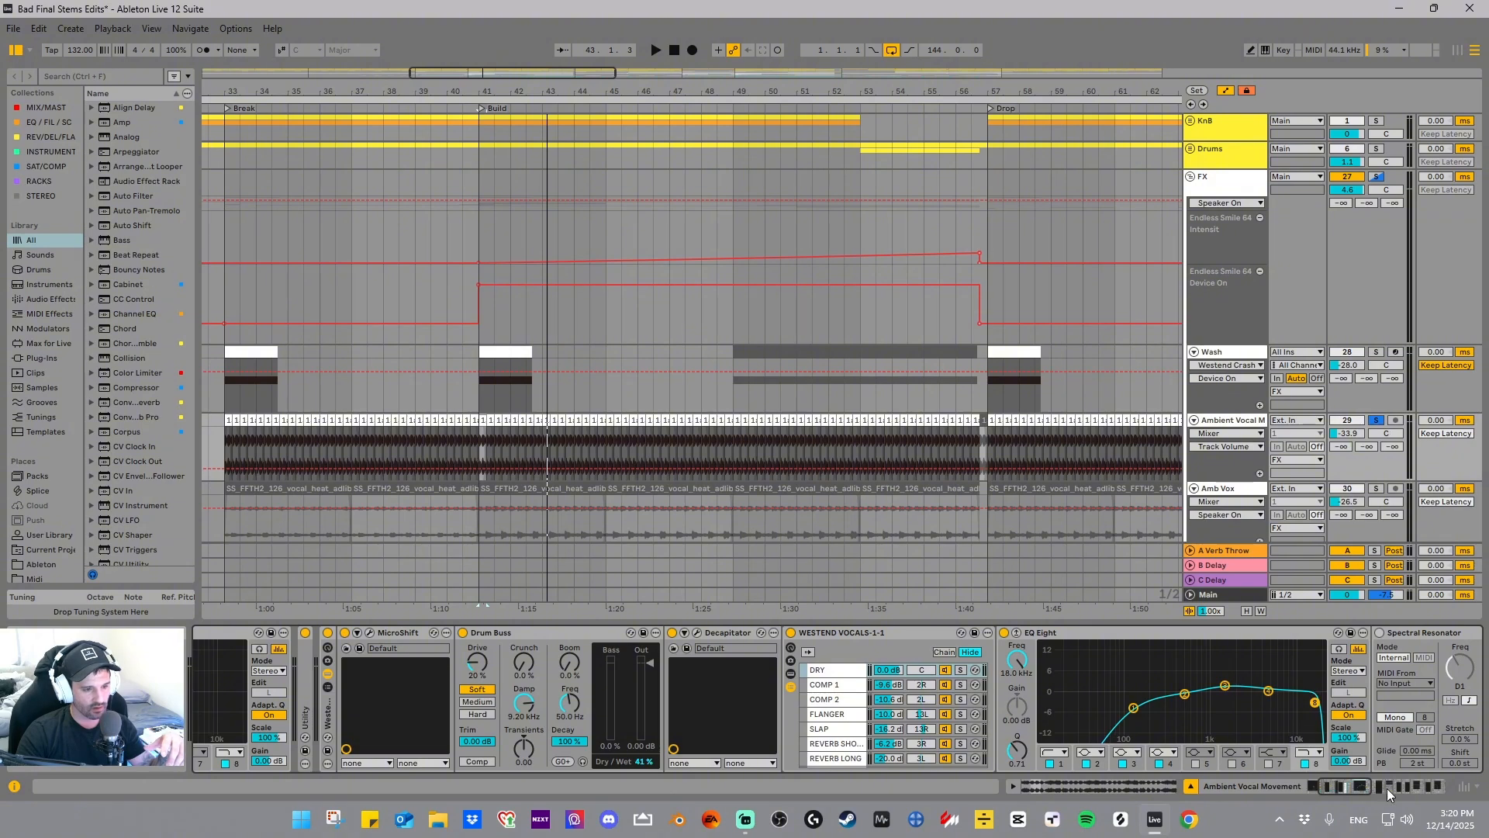
- Collapse the Spectral Resonator and bring the EQ Eight and Auto Pan Legacy into view for the rest of the chain
drag(1363, 790, 1408, 800)
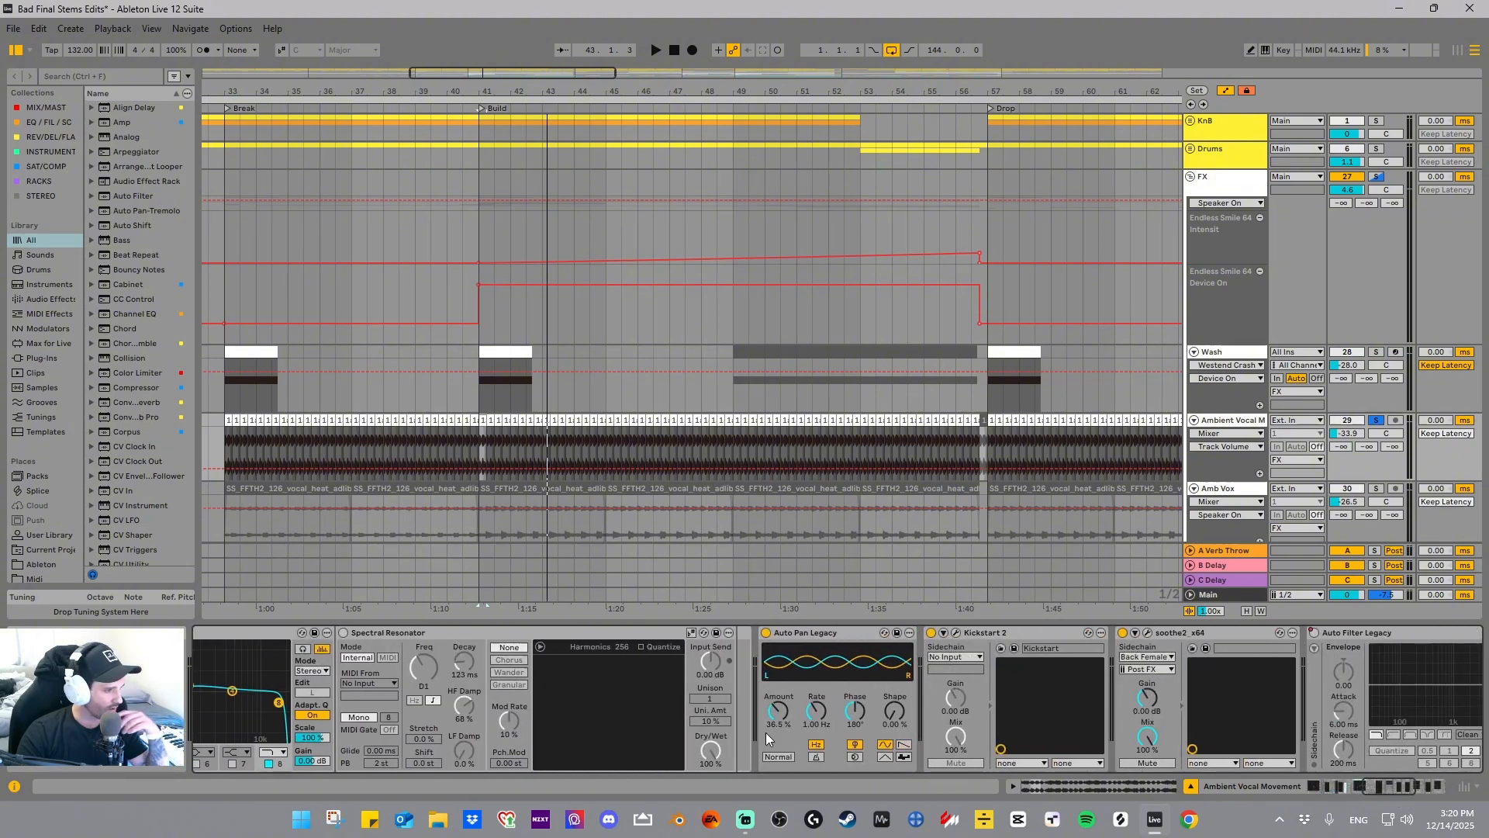
double_click(552, 635)
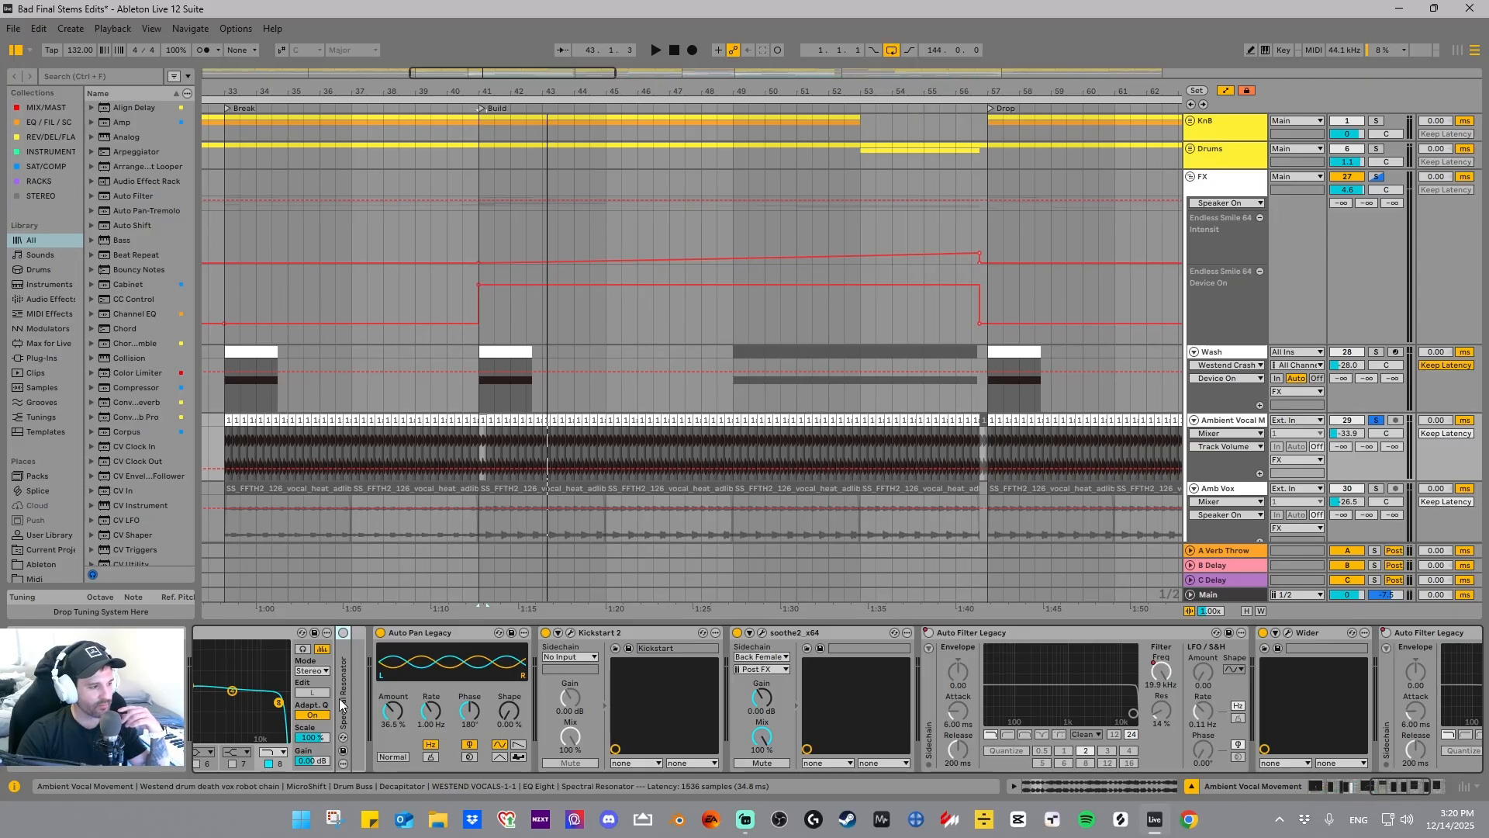
click(221, 632)
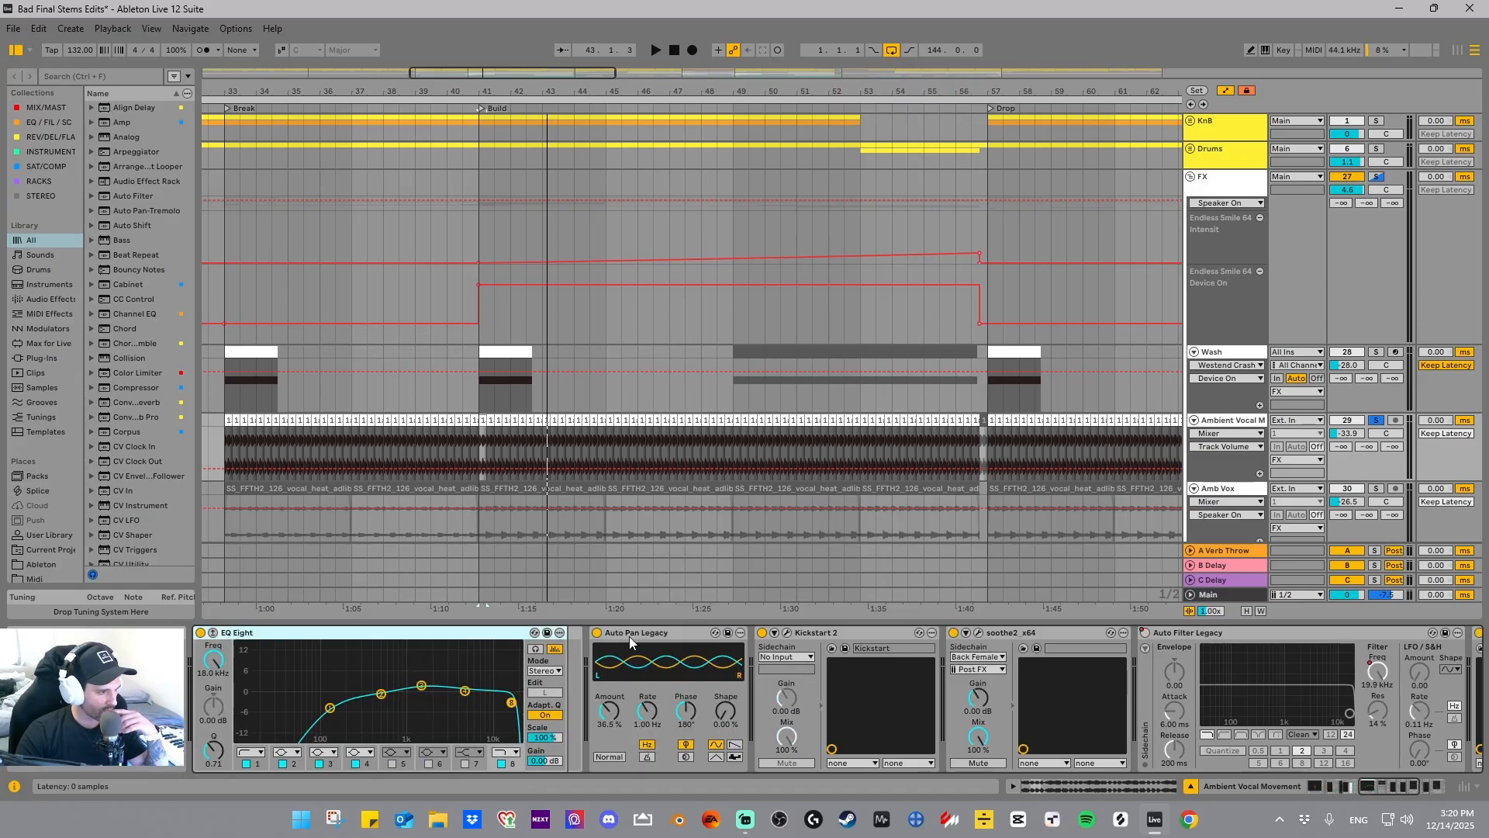
- Inspect the Kickstart 2 volume-shaping settings on the Ambient Vocal Movement track, then close the plugin window
click(1354, 790)
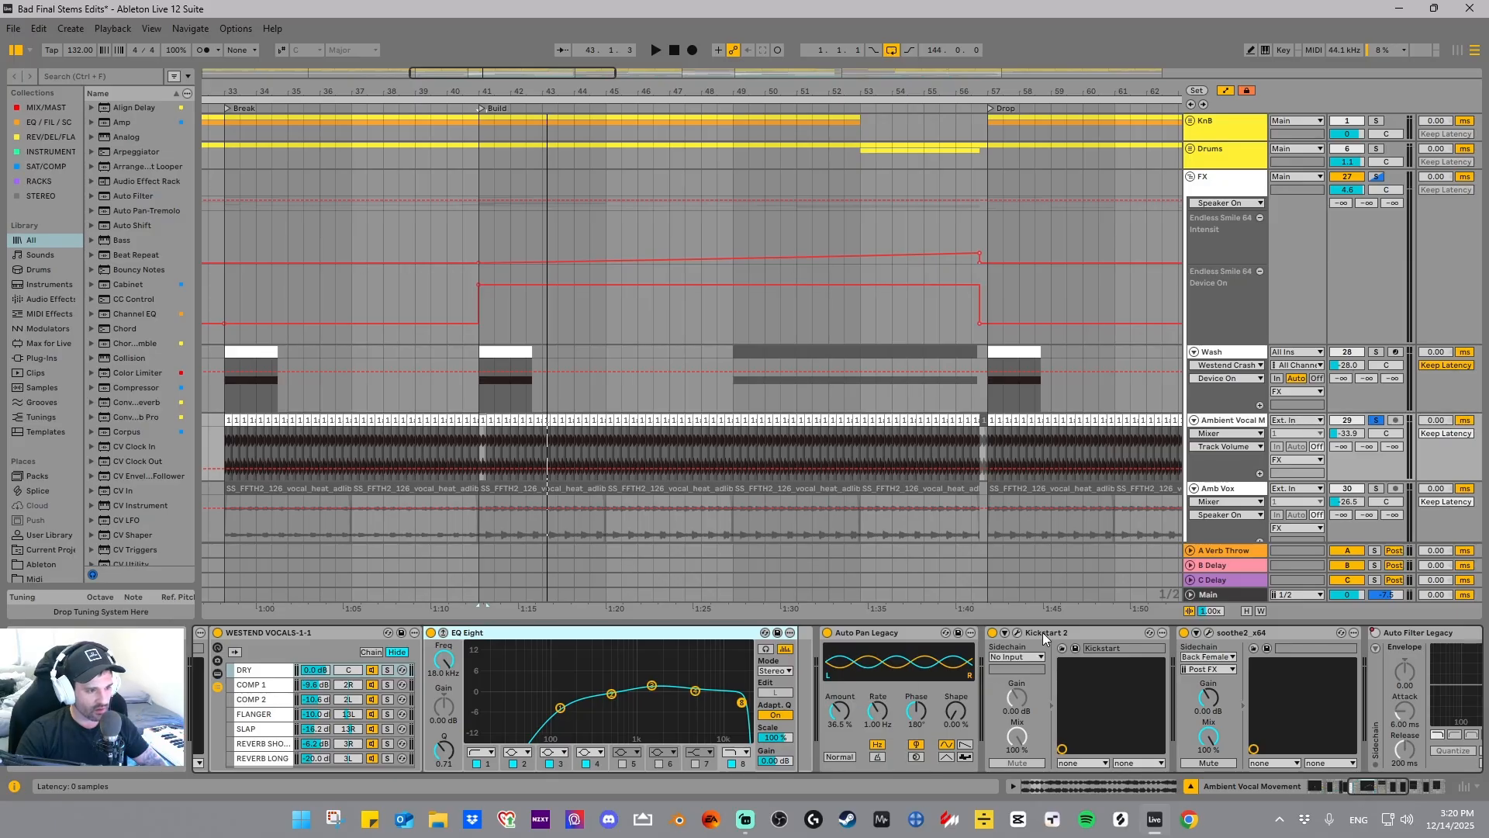
drag(907, 837, 884, 188)
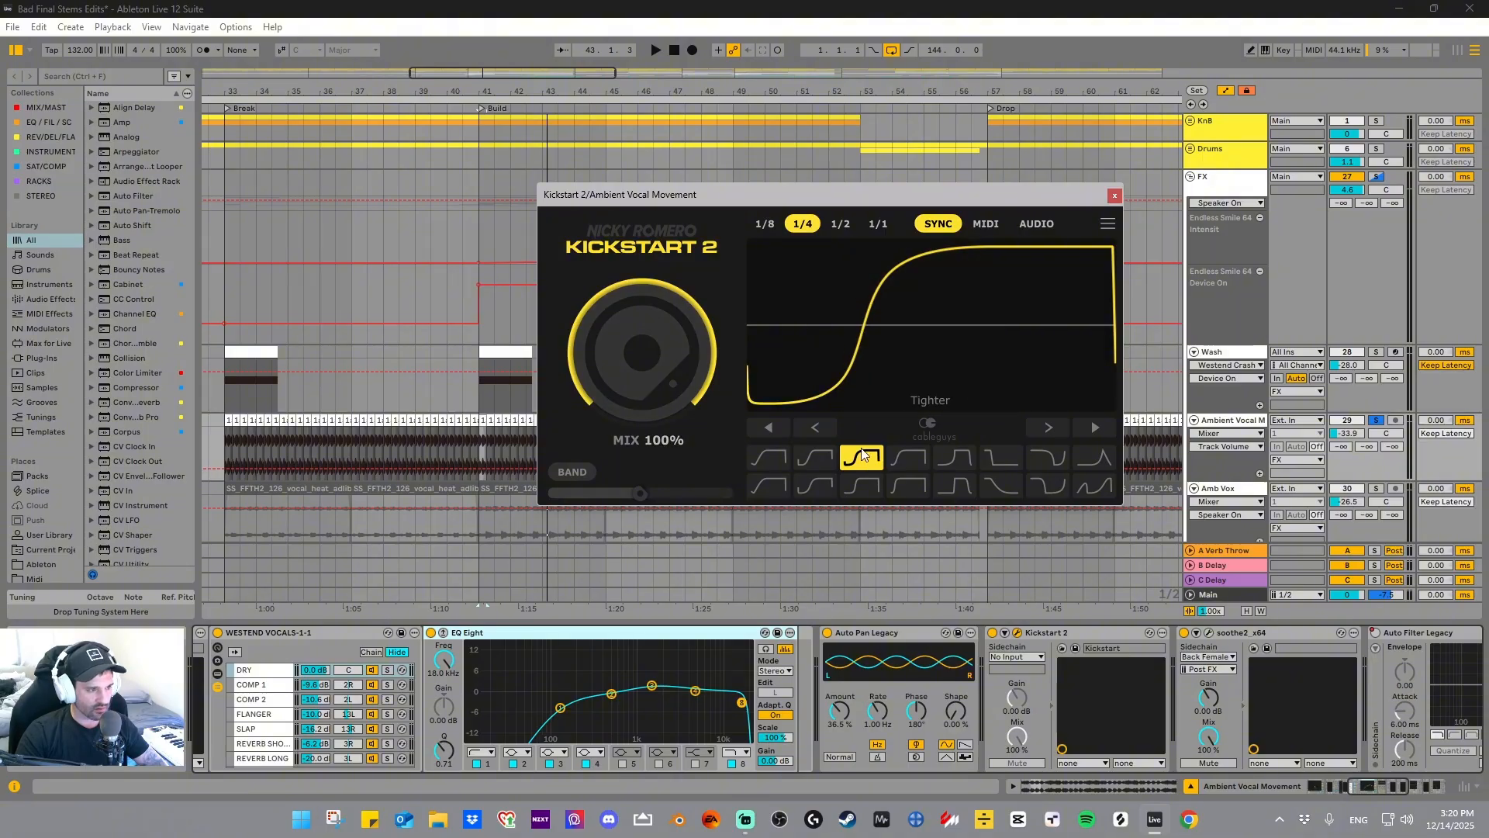
click(1117, 195)
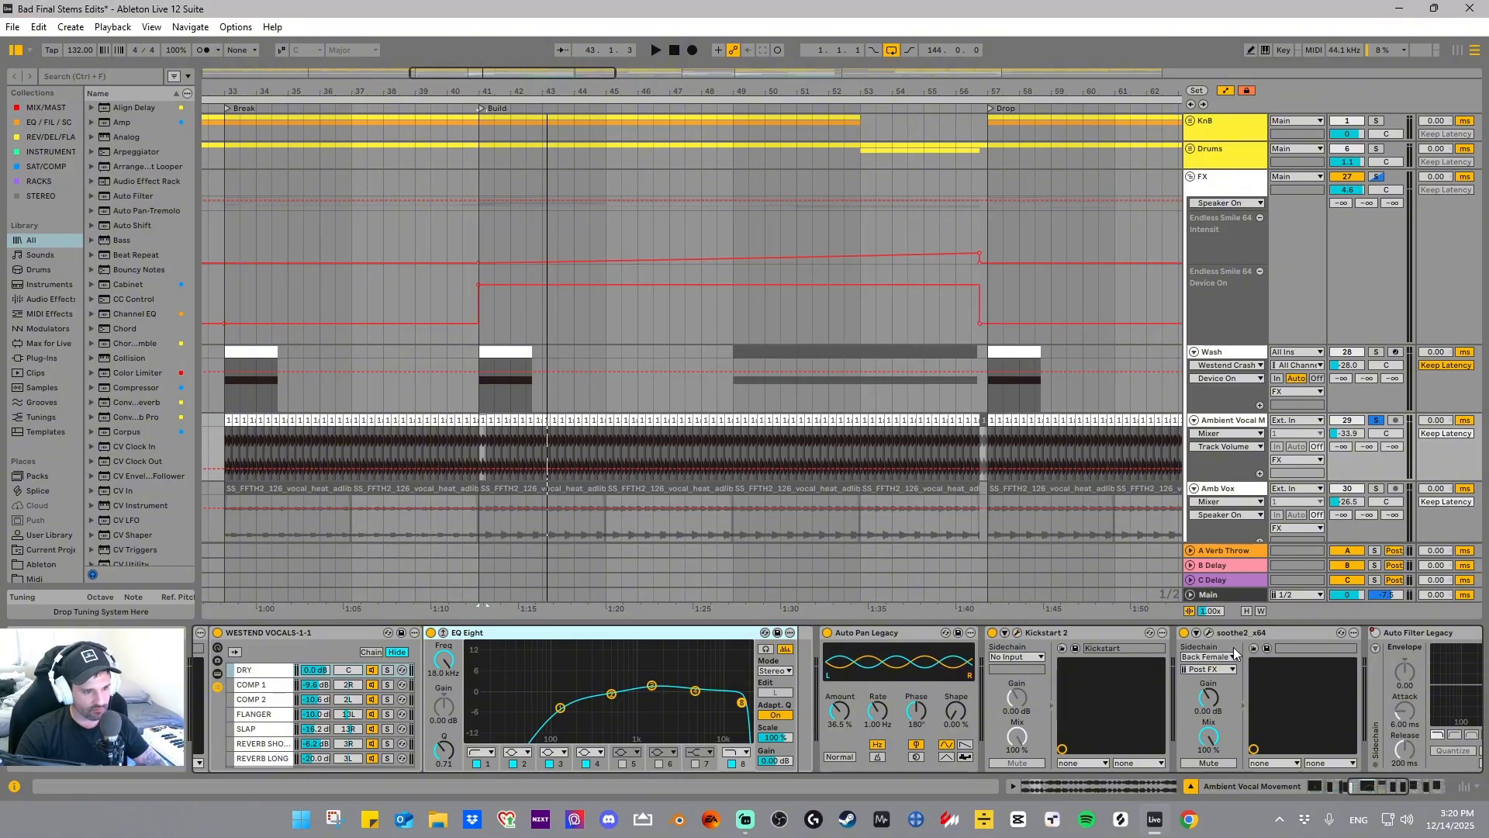
- Open soothe2 on the Ambient Vocal Movement track and examine its depth, sidechain and frequency curve settings
click(1211, 633)
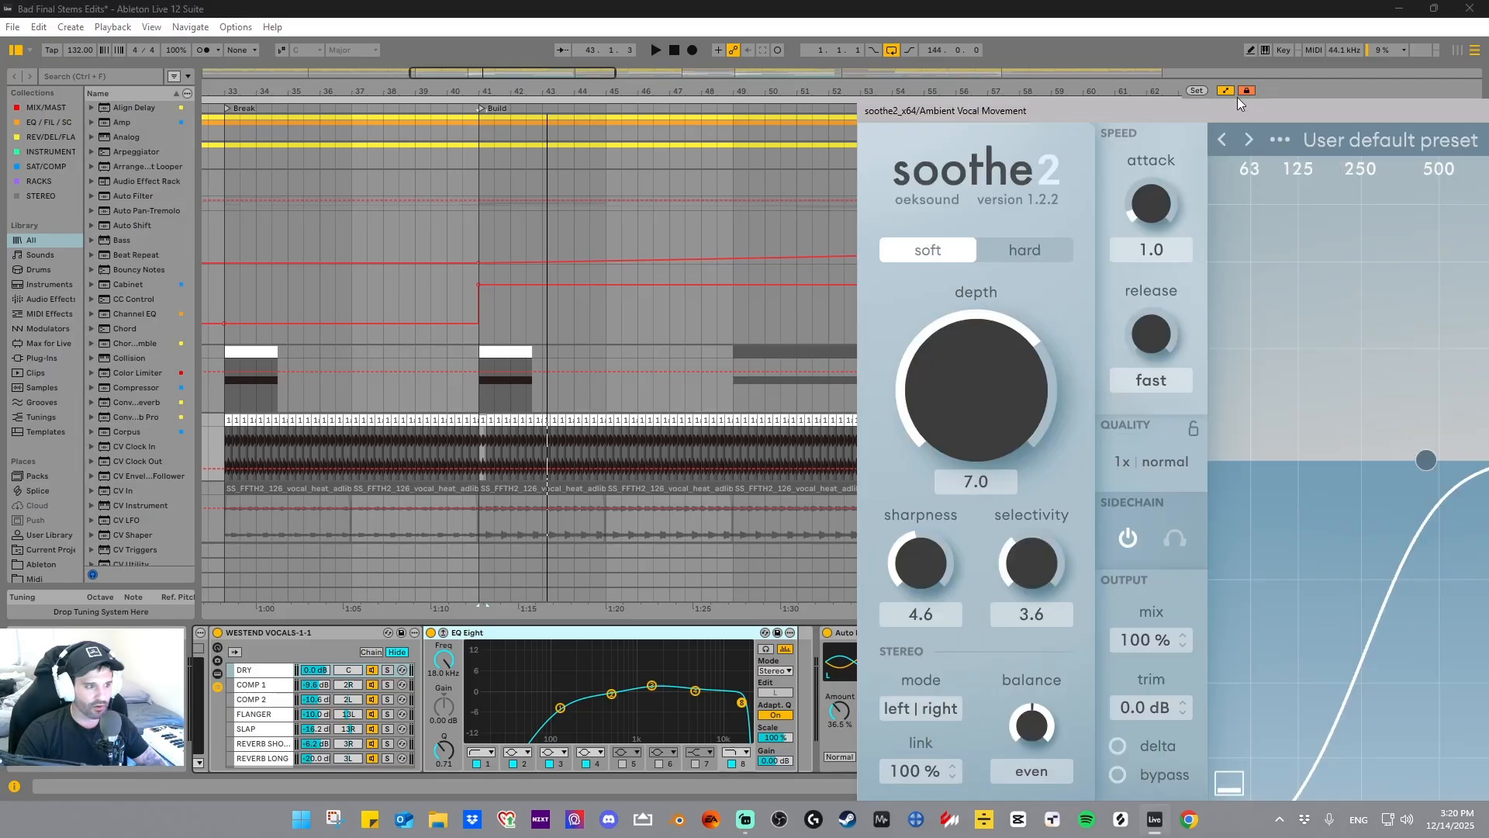
drag(1356, 107, 559, 68)
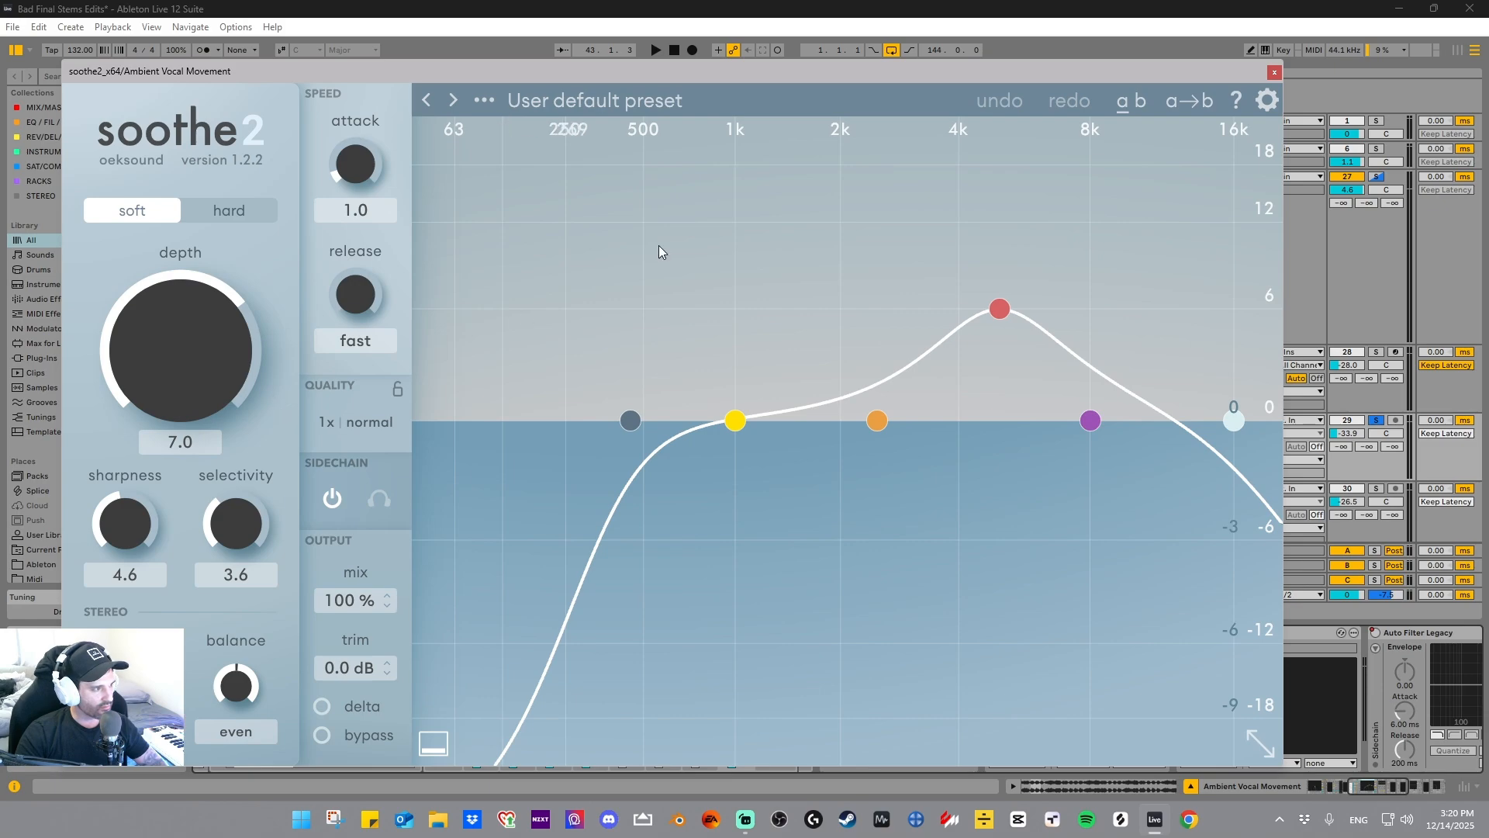
drag(1185, 71, 1082, 114)
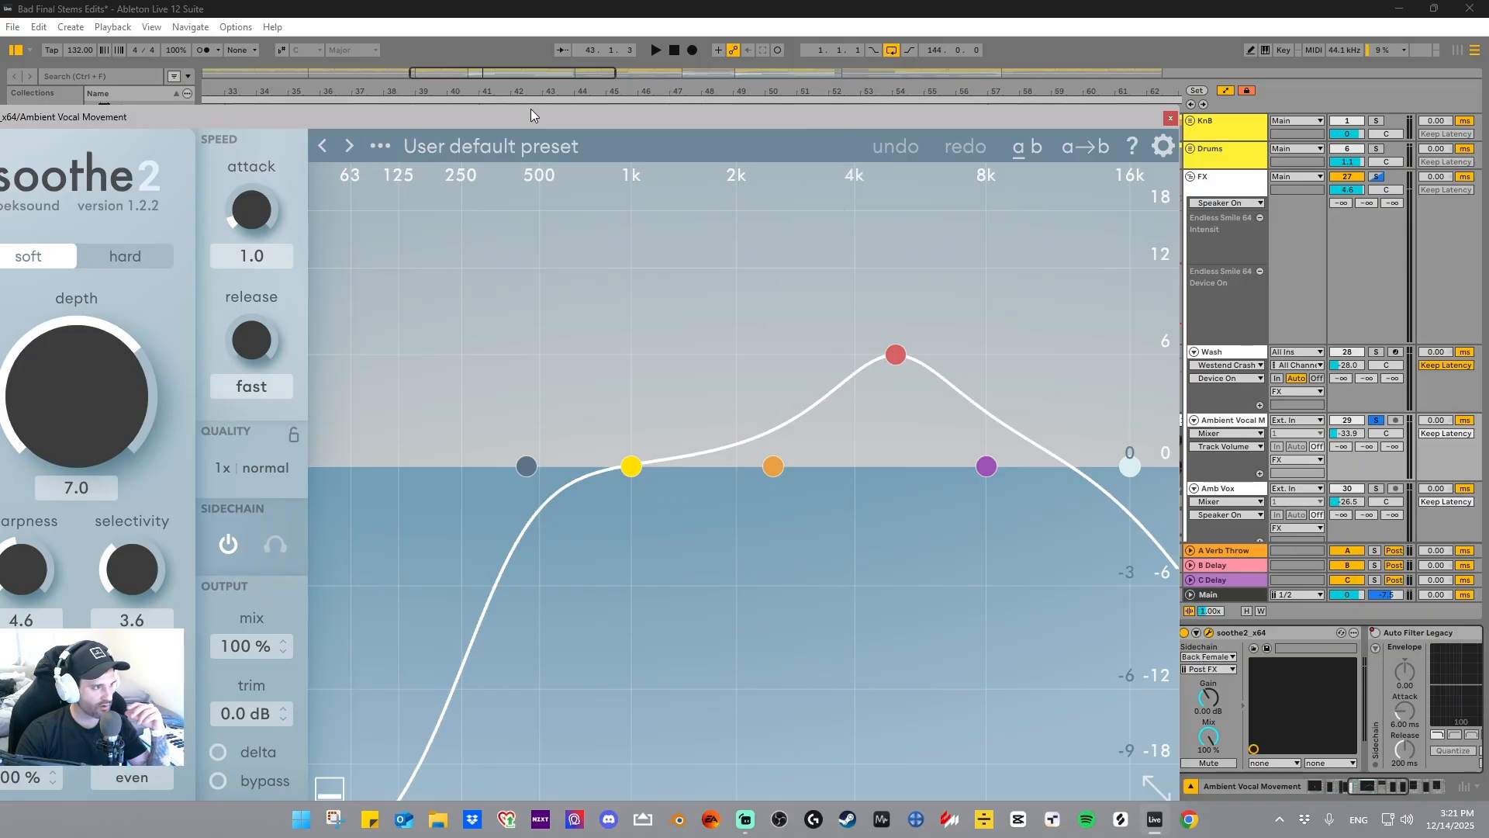
drag(533, 115, 710, 64)
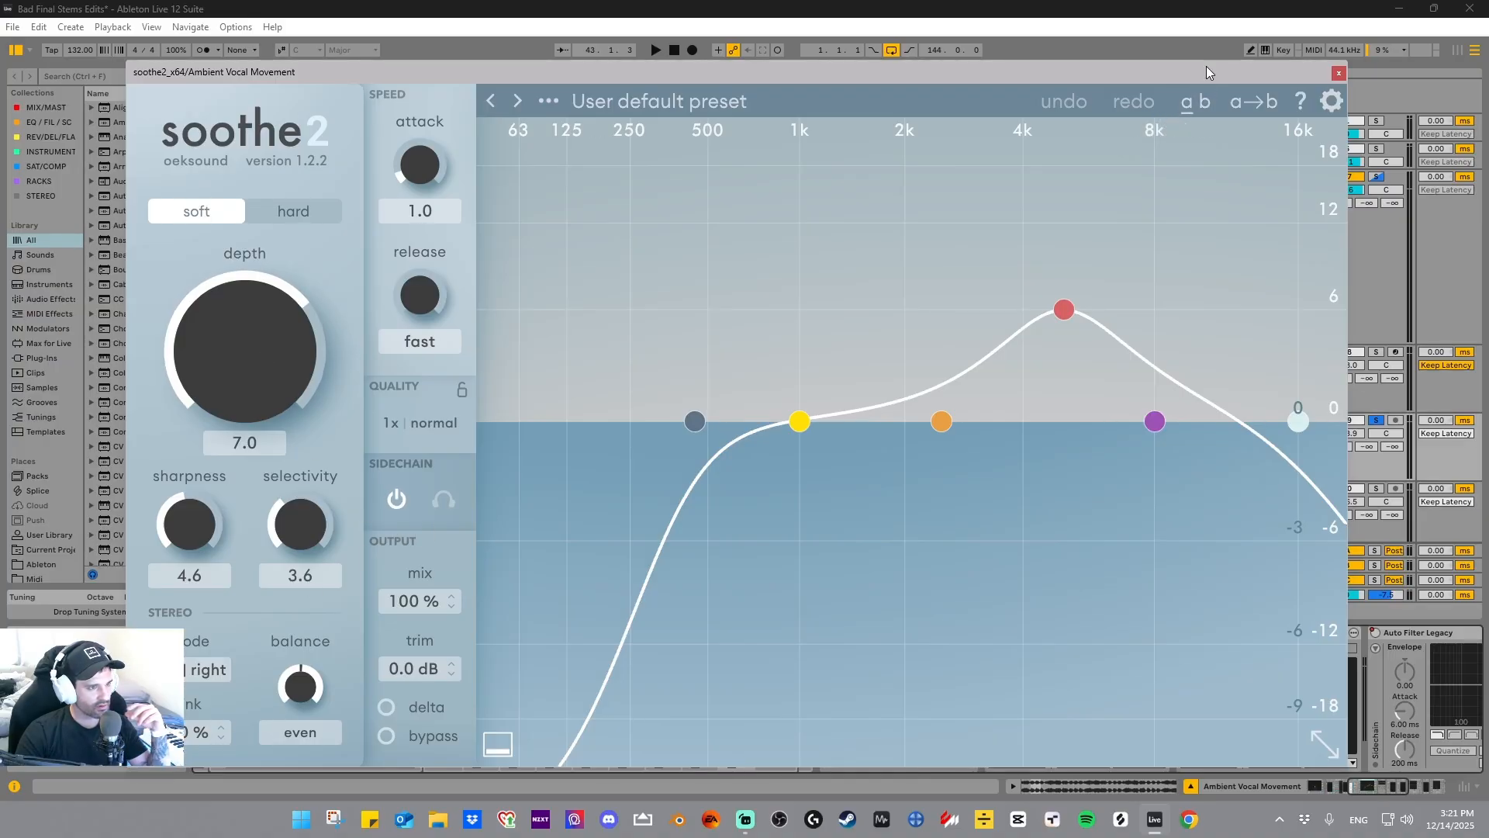
- Check which track feeds the soothe2 sidechain in the list of source tracks, then close the plugin window
drag(1207, 73, 1010, 85)
click(1208, 657)
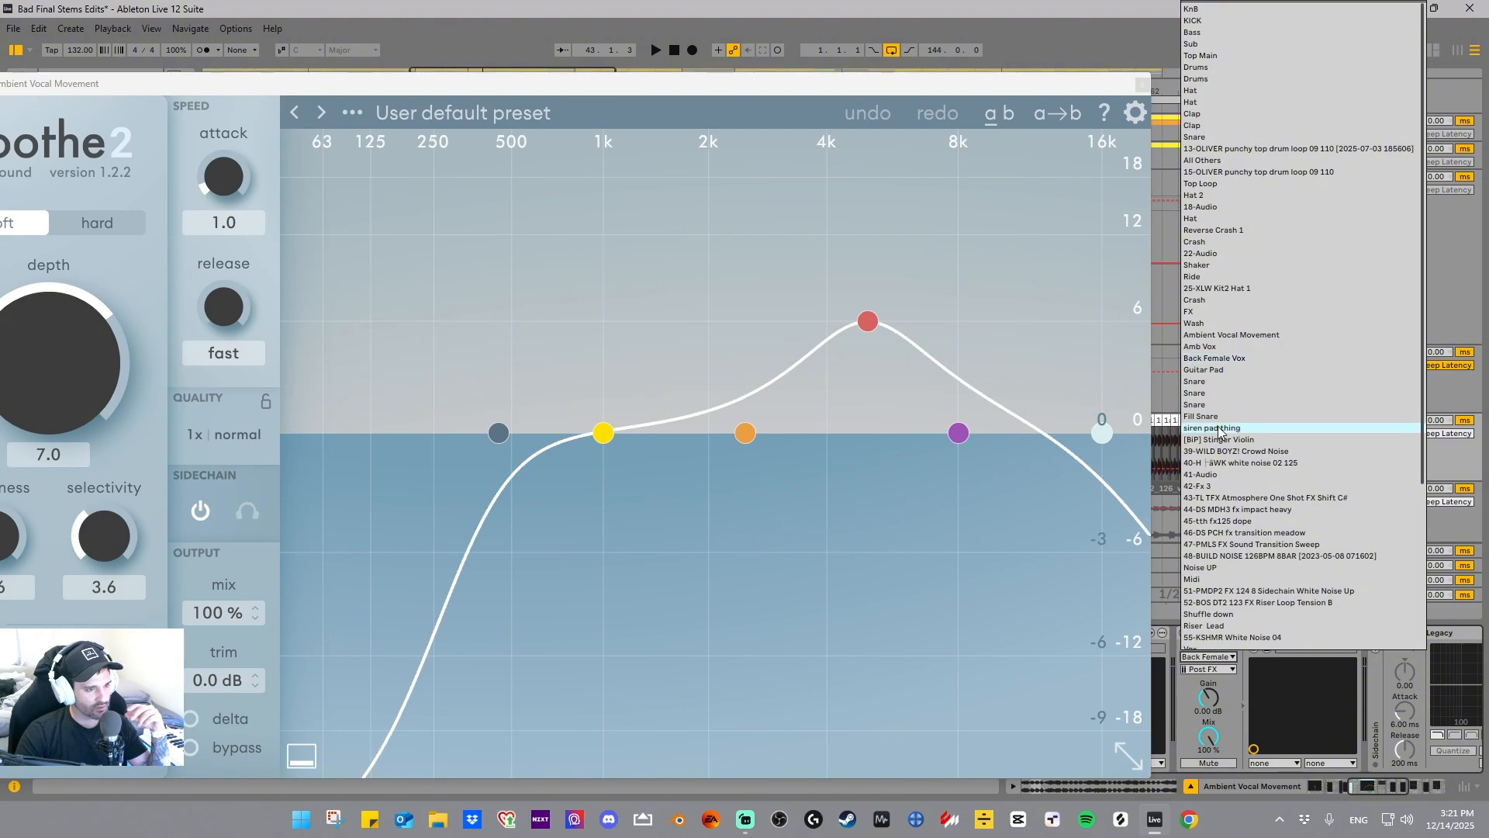
click(1240, 695)
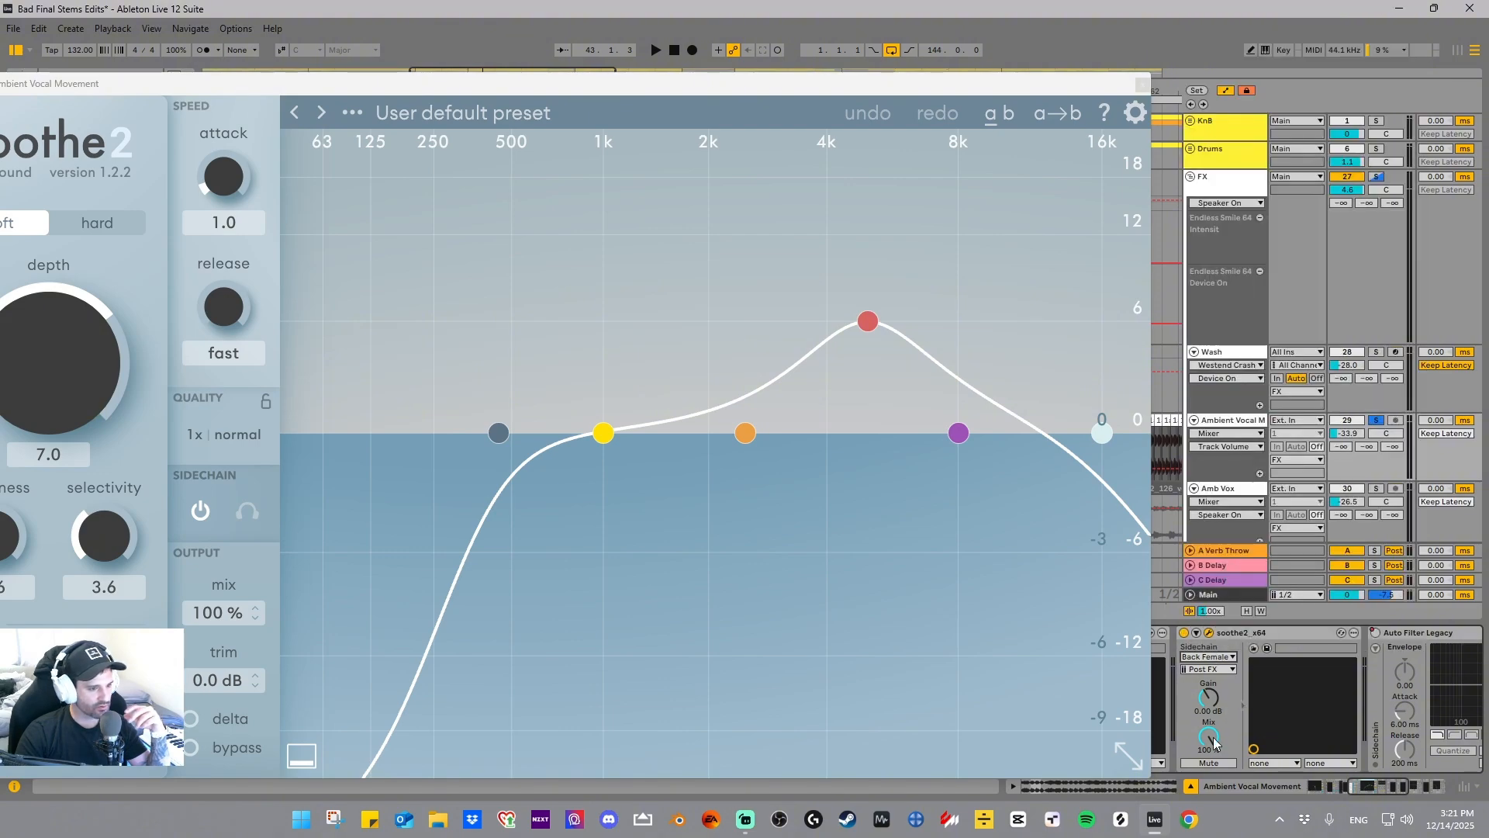
drag(421, 86, 736, 76)
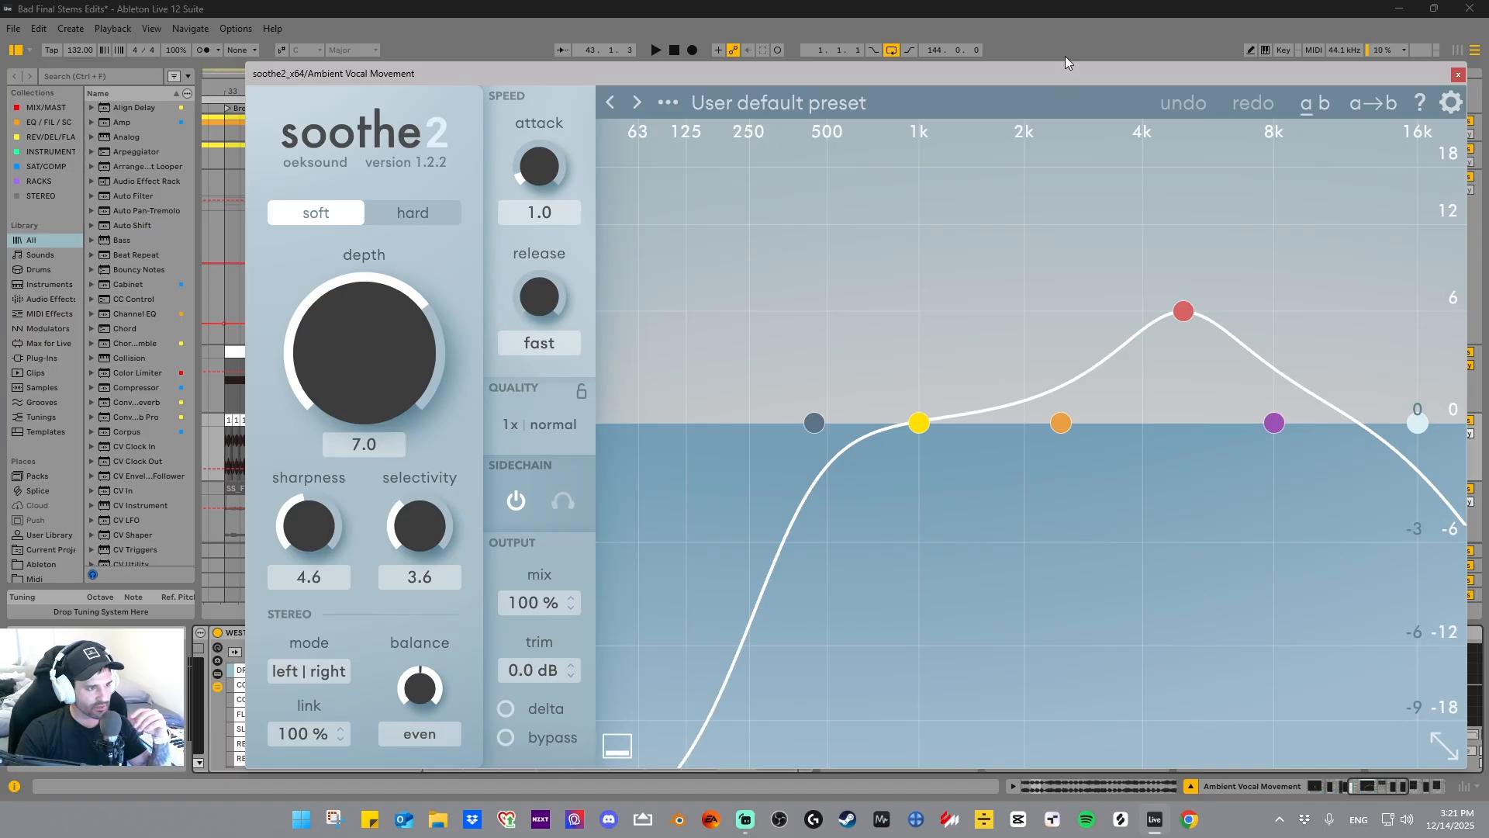
drag(1066, 73, 741, 77)
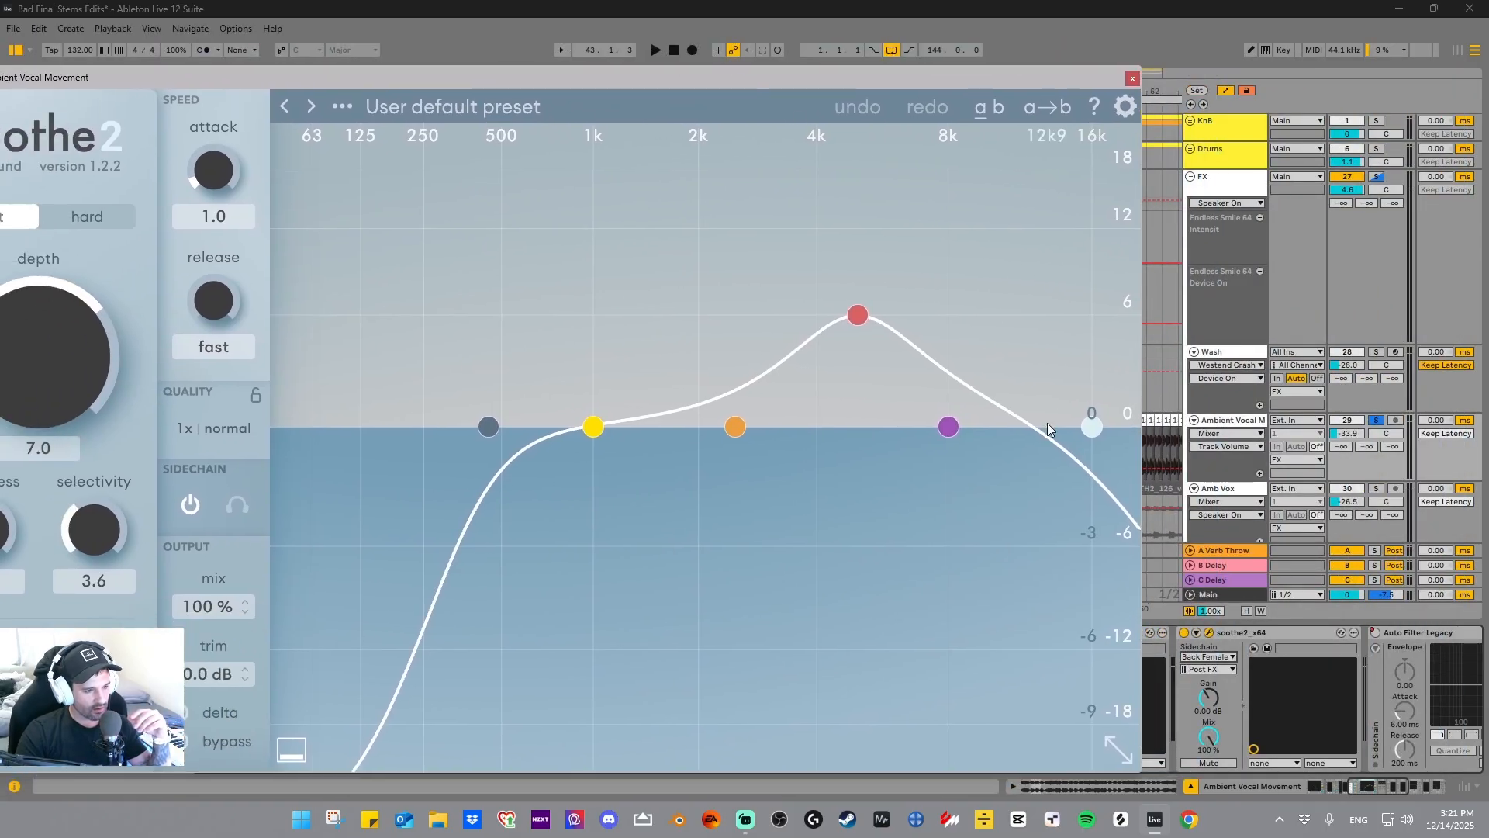
click(1213, 660)
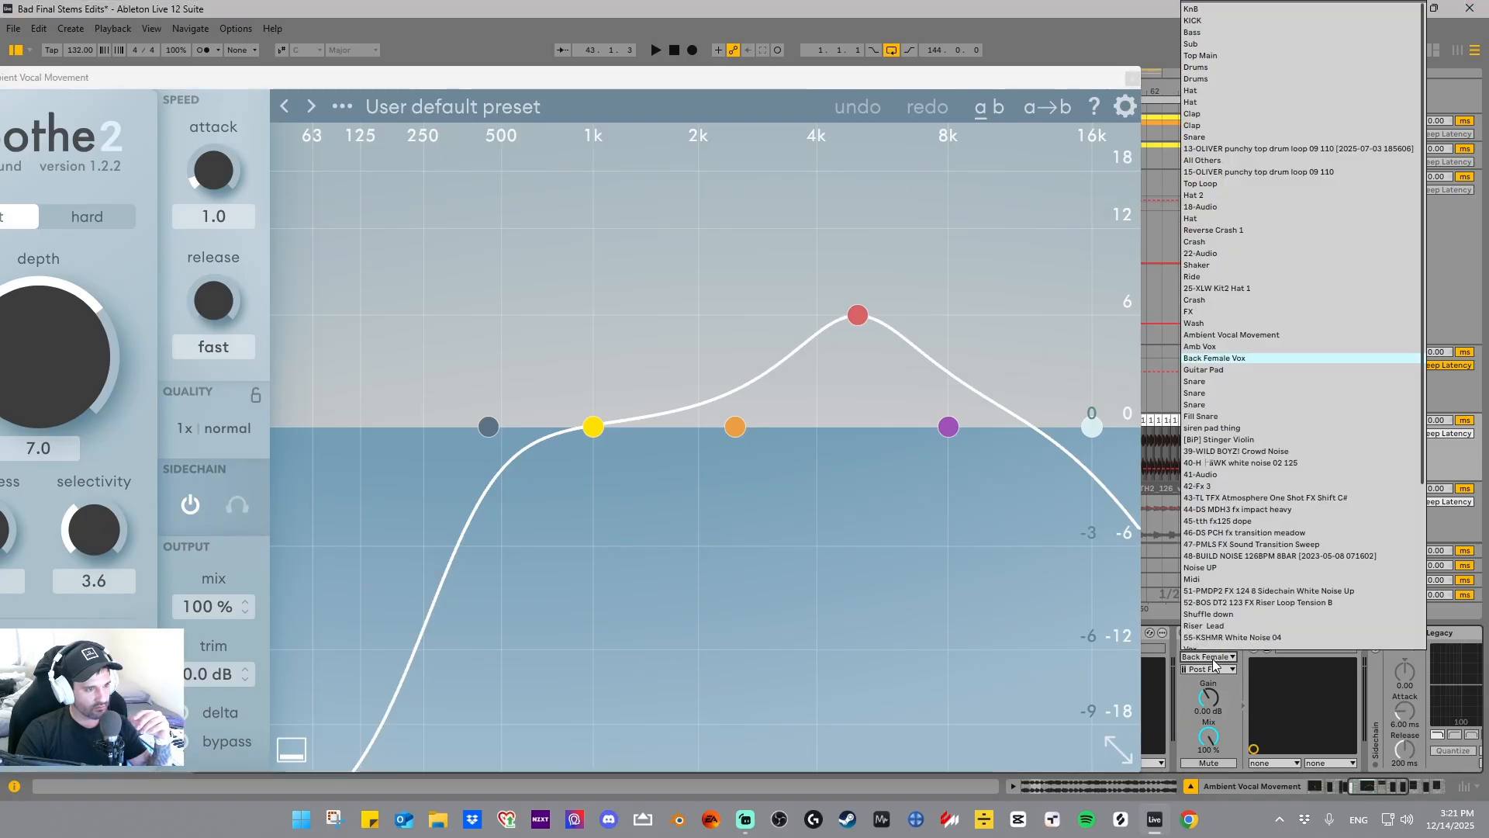
click(1213, 660)
drag(848, 80, 1126, 48)
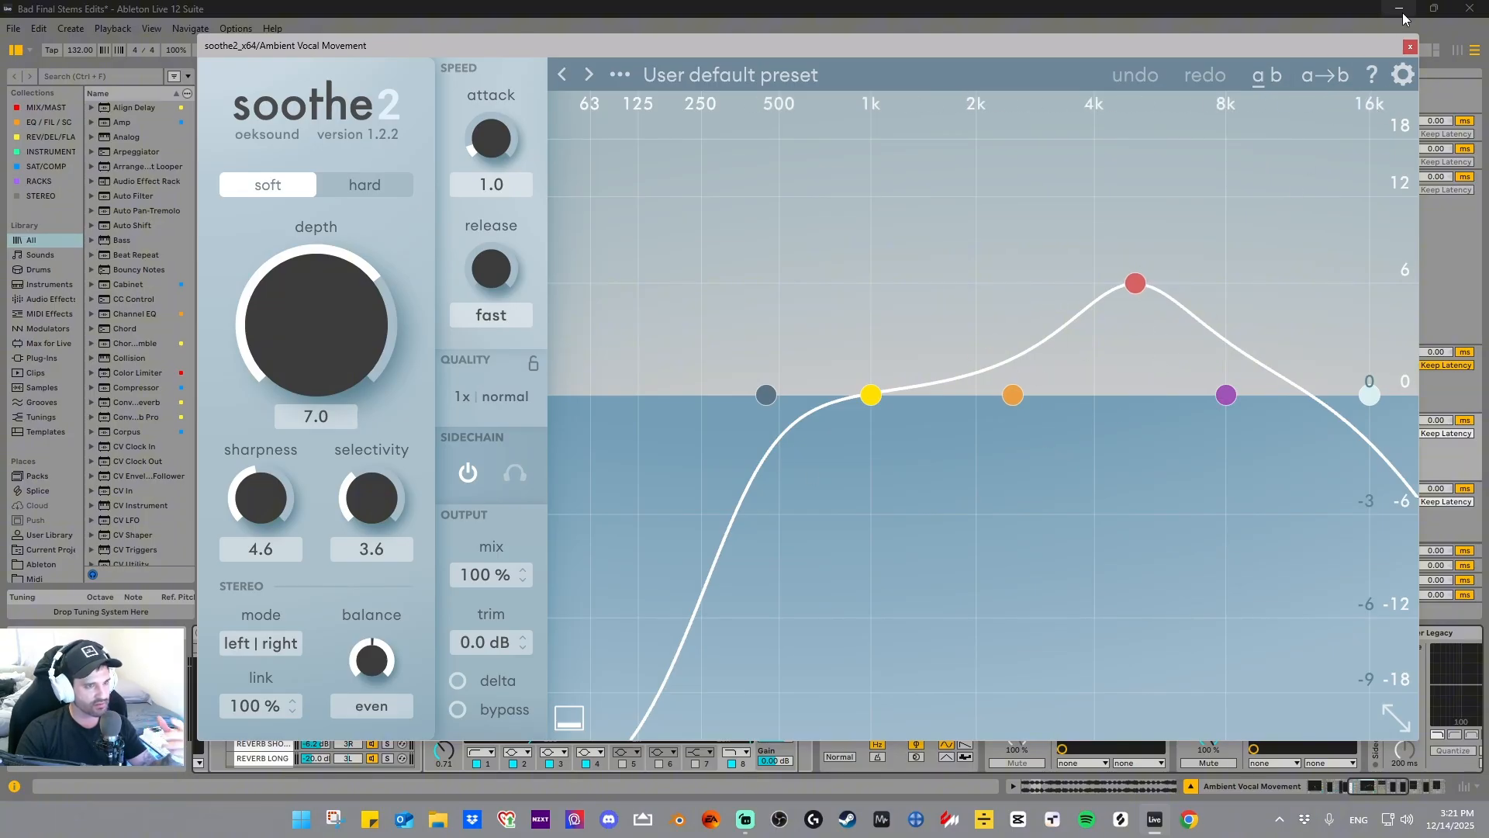
click(1407, 49)
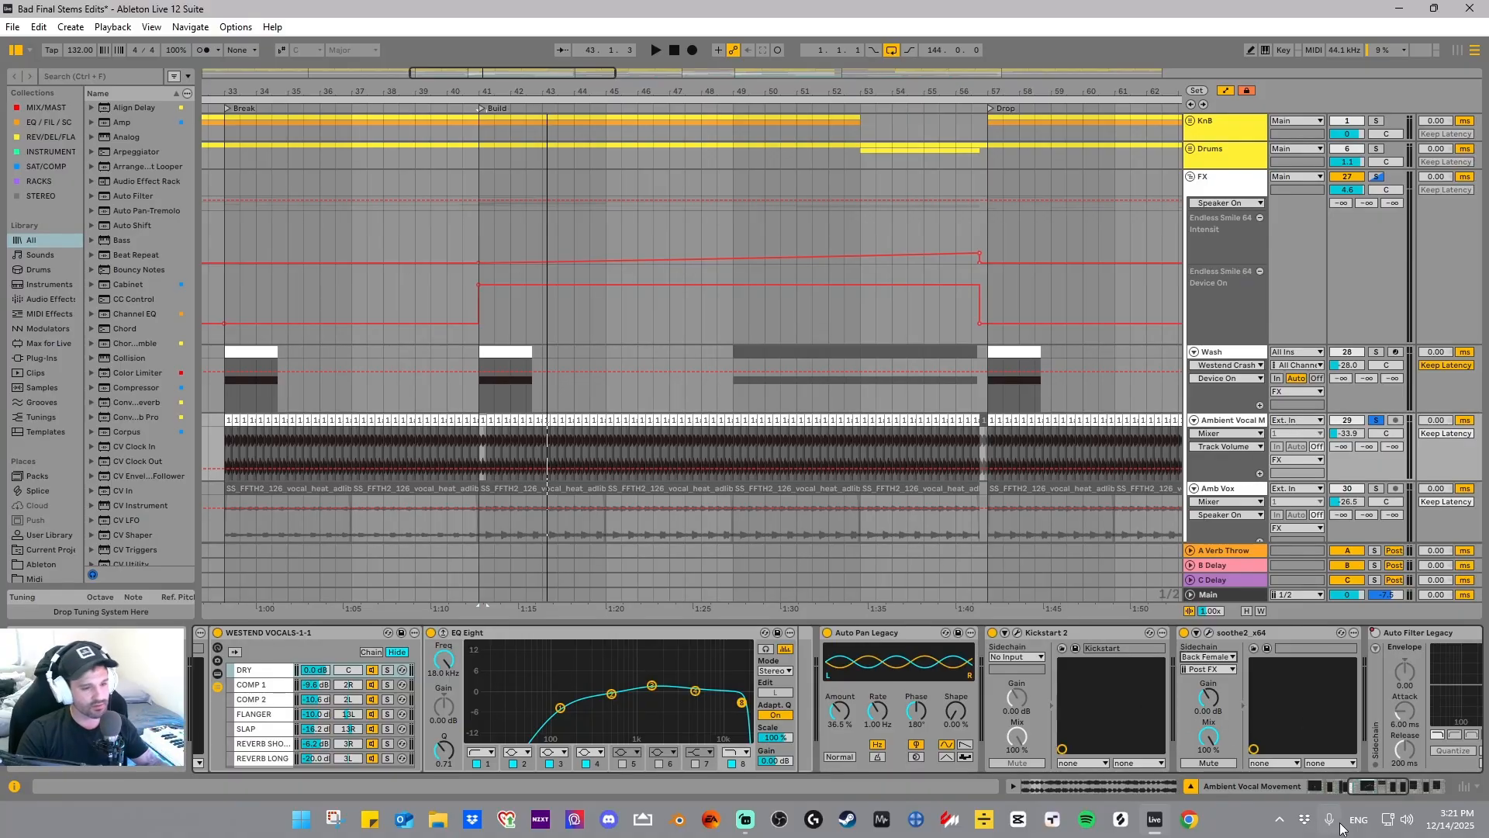
- Show the Device On automation of the first Auto Filter Legacy on Ambient Vocal Movement across the break and build
drag(1371, 788, 1425, 786)
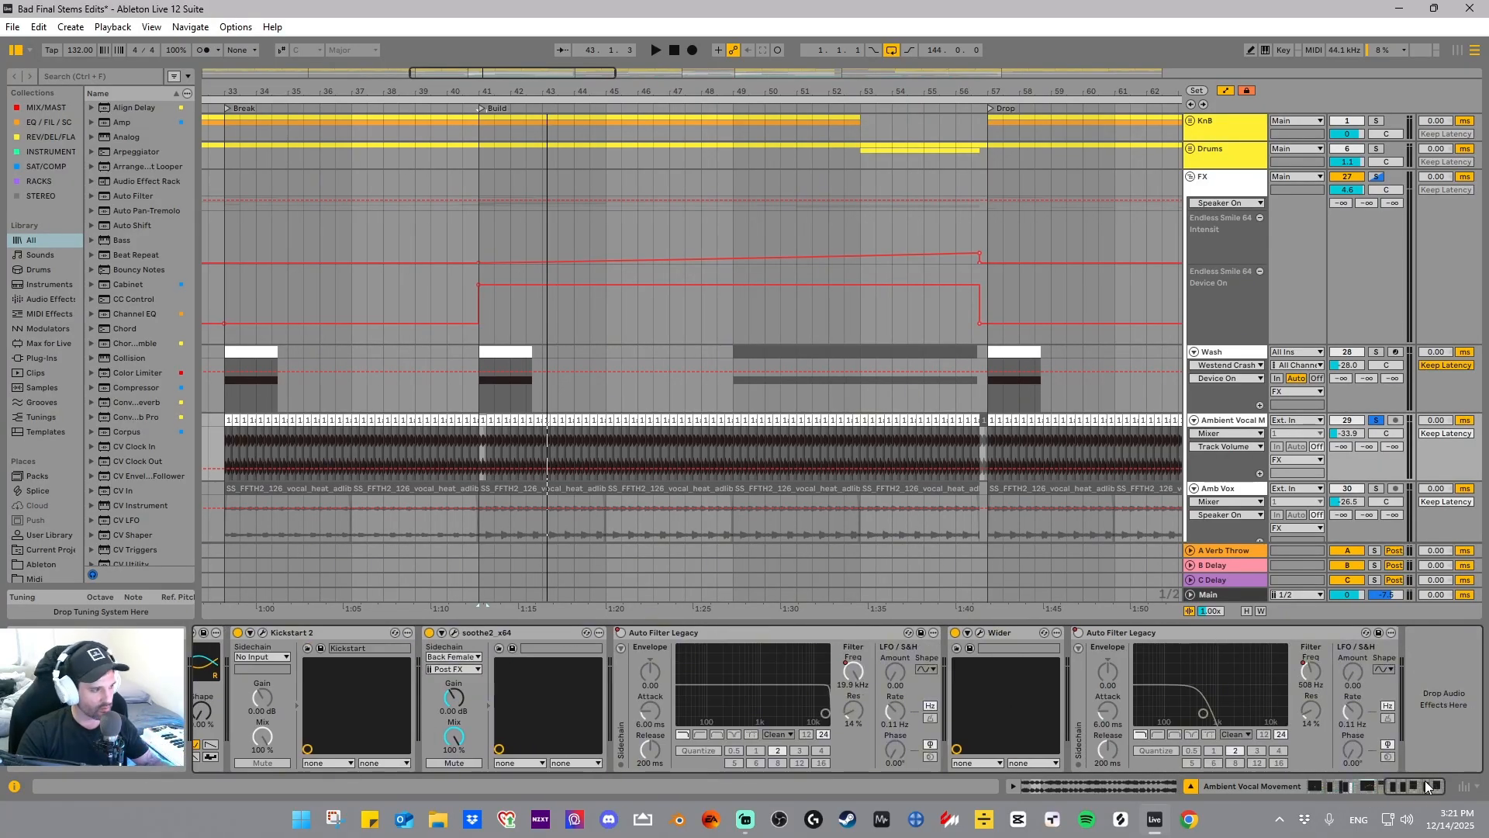
right_click(622, 639)
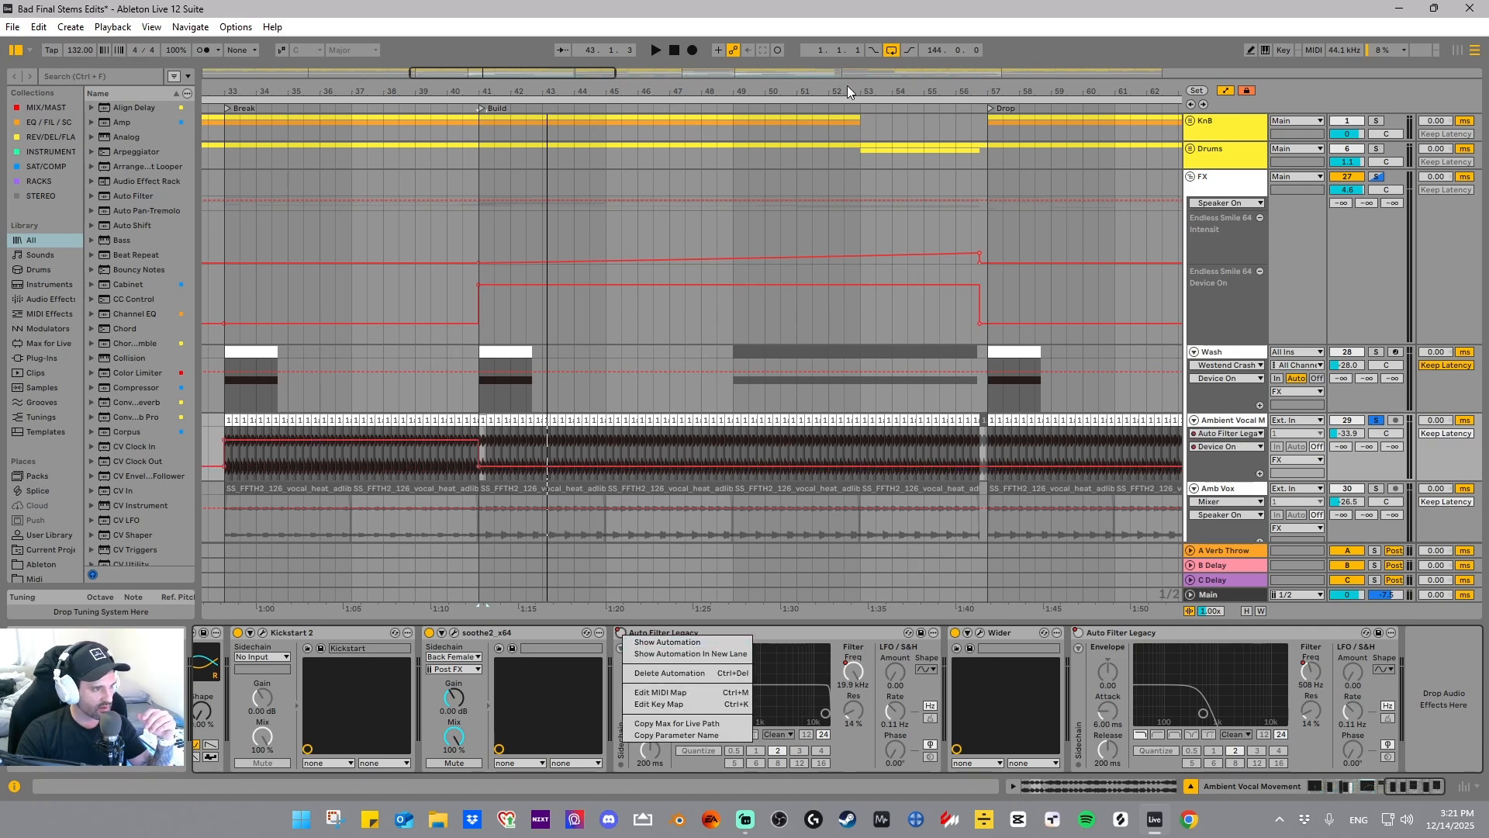
click(770, 17)
drag(757, 86, 748, 20)
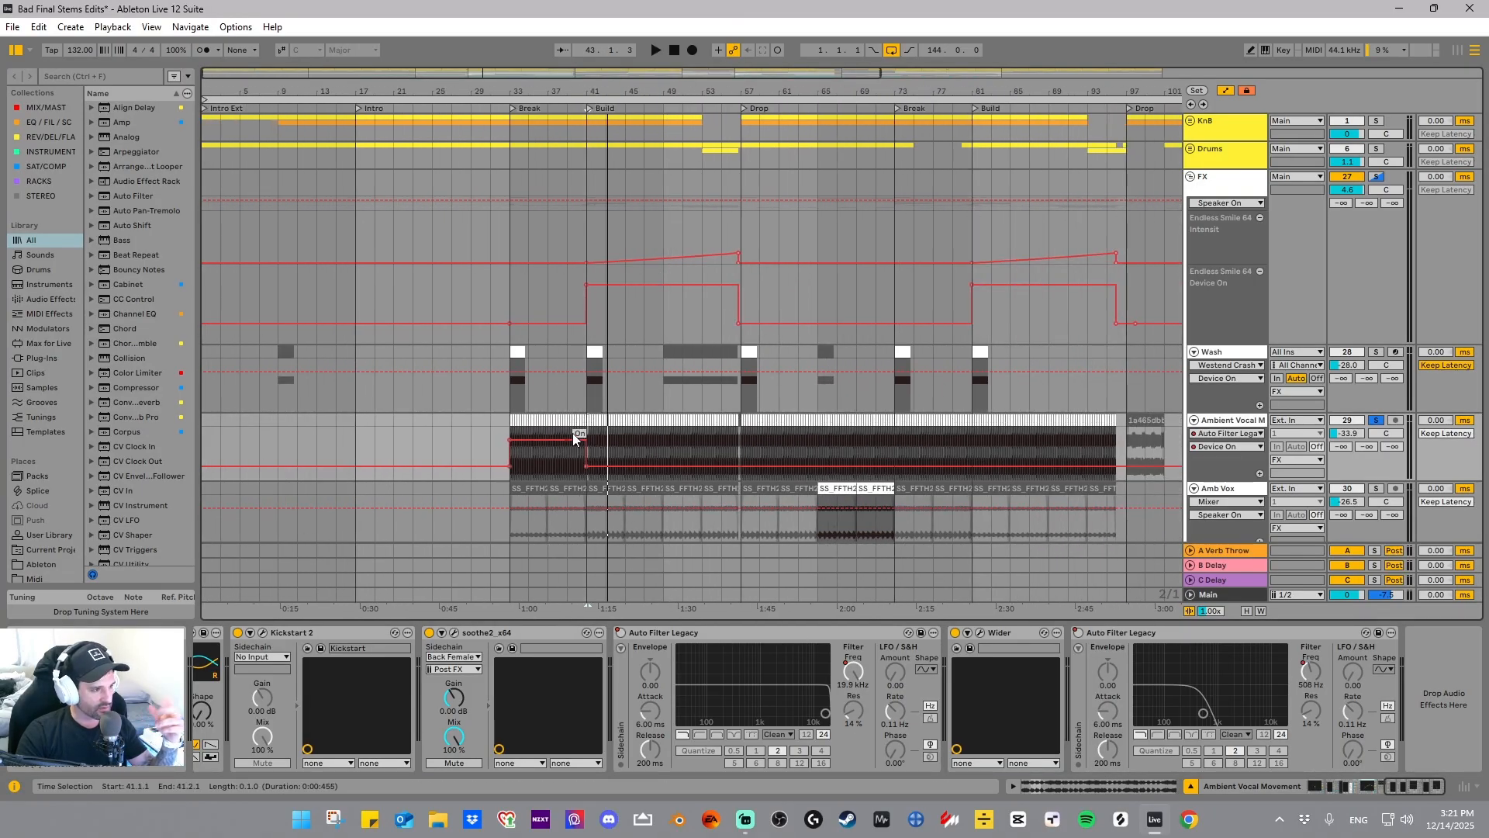
- Open the Wider plugin on Ambient Vocal Movement to examine its stereo width setting, then close it
click(1008, 633)
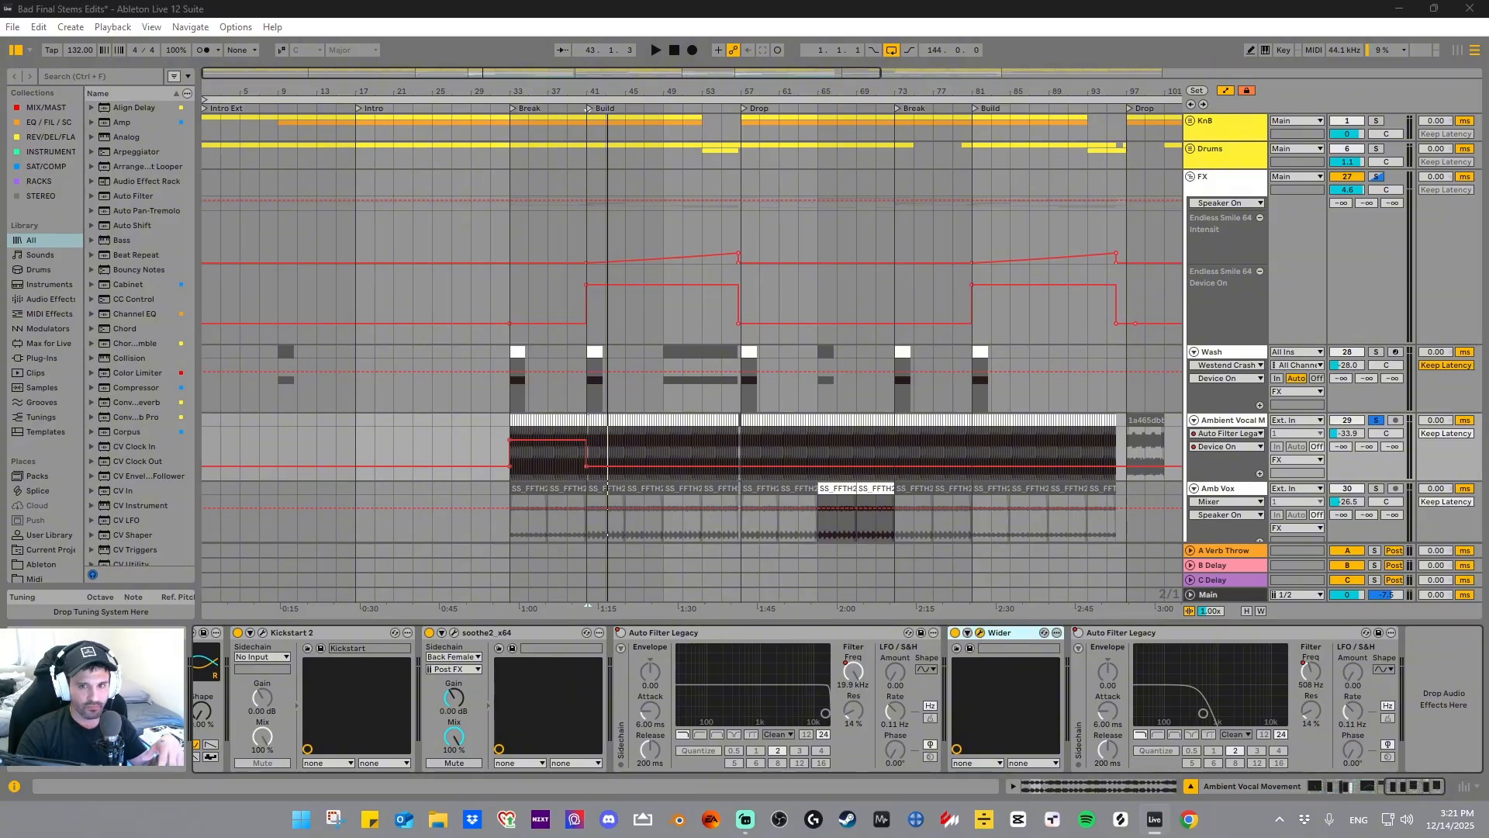
drag(1488, 239, 775, 208)
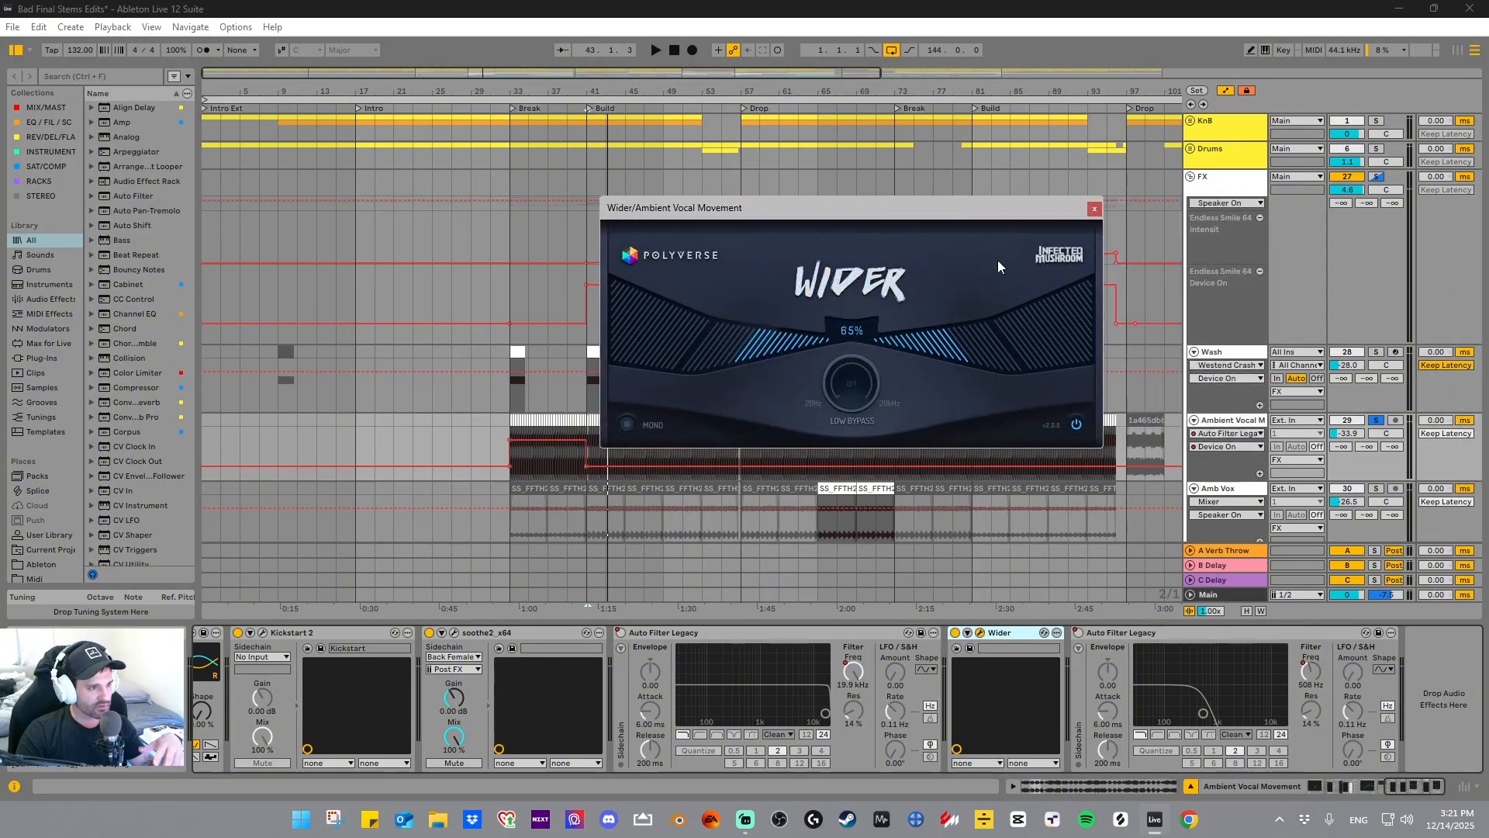
click(1095, 208)
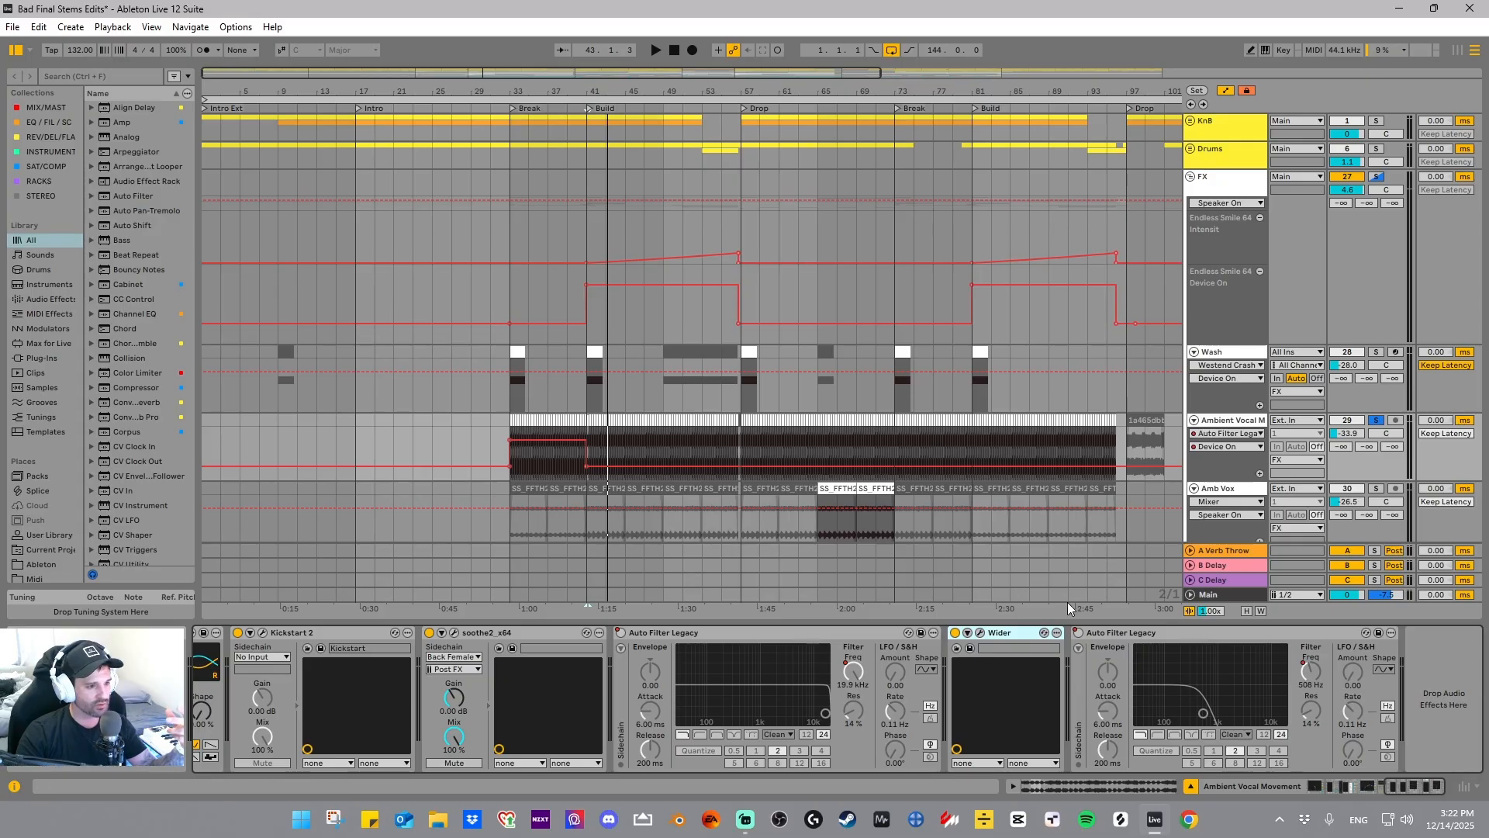
- Show the automation of the second Auto Filter Legacy and examine its frequency ramp in the first drop
right_click(1086, 641)
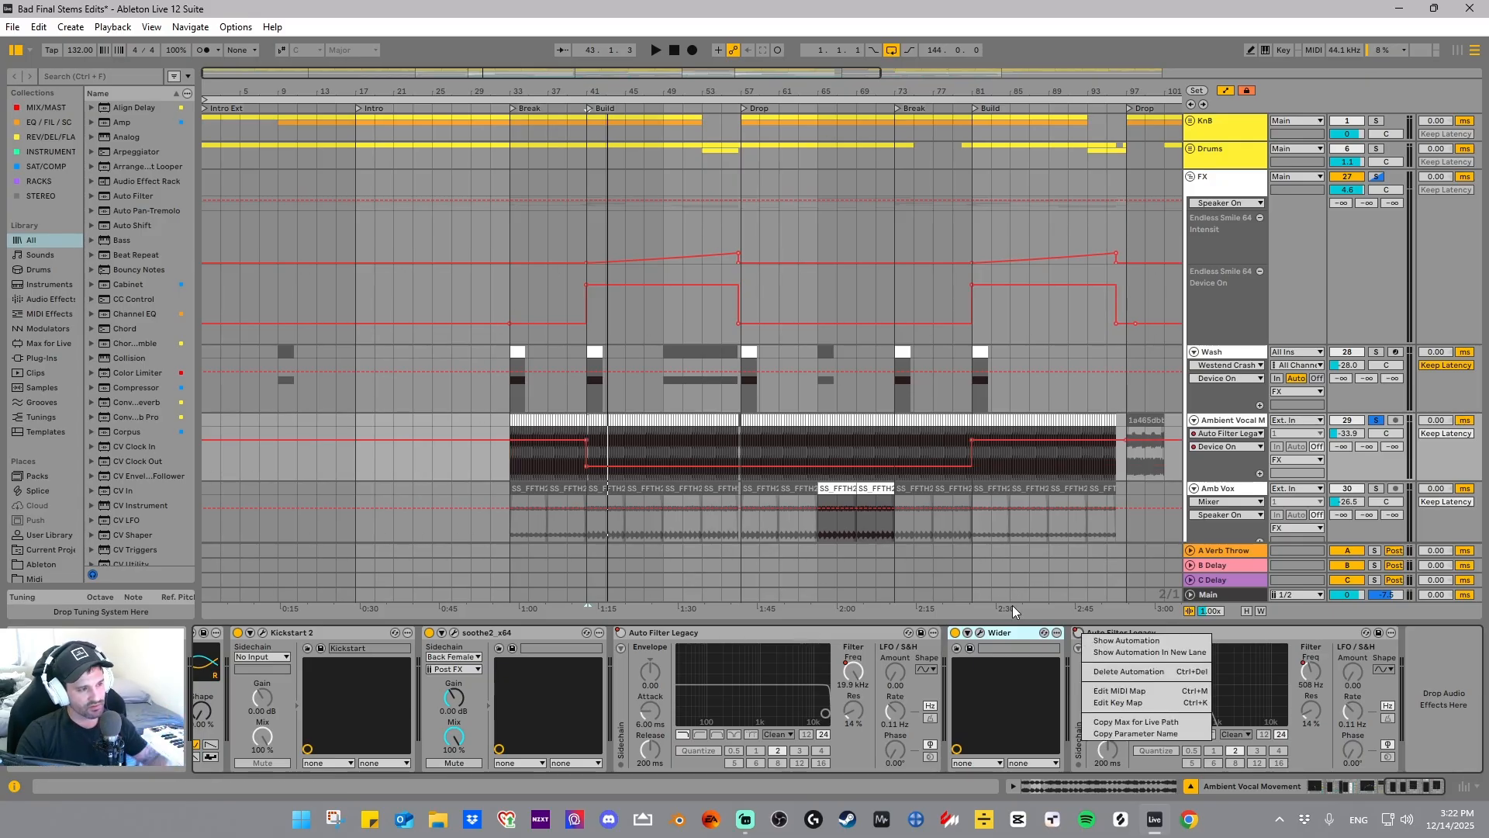
click(1128, 641)
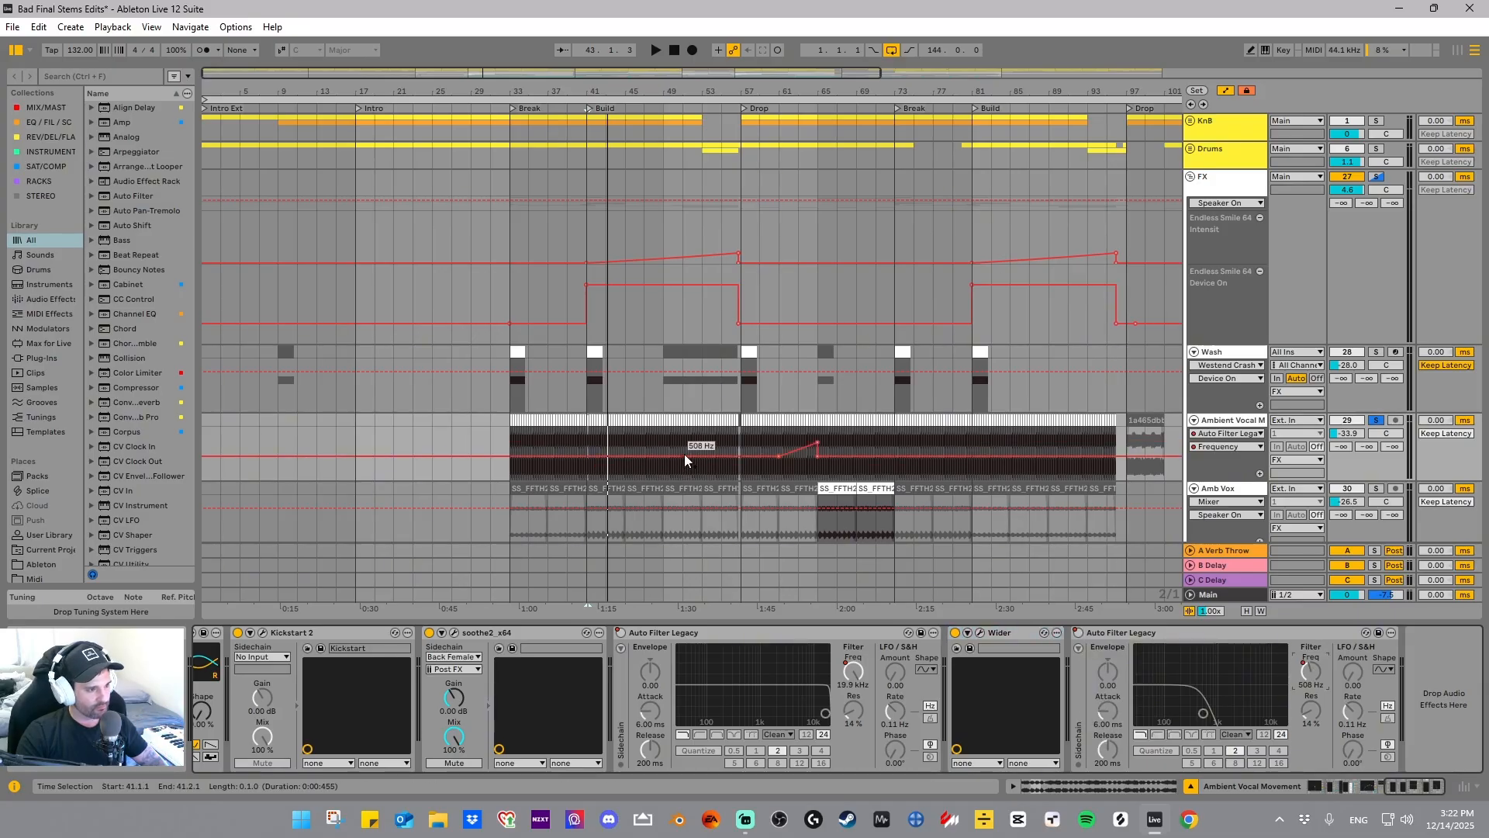
drag(814, 445, 817, 442)
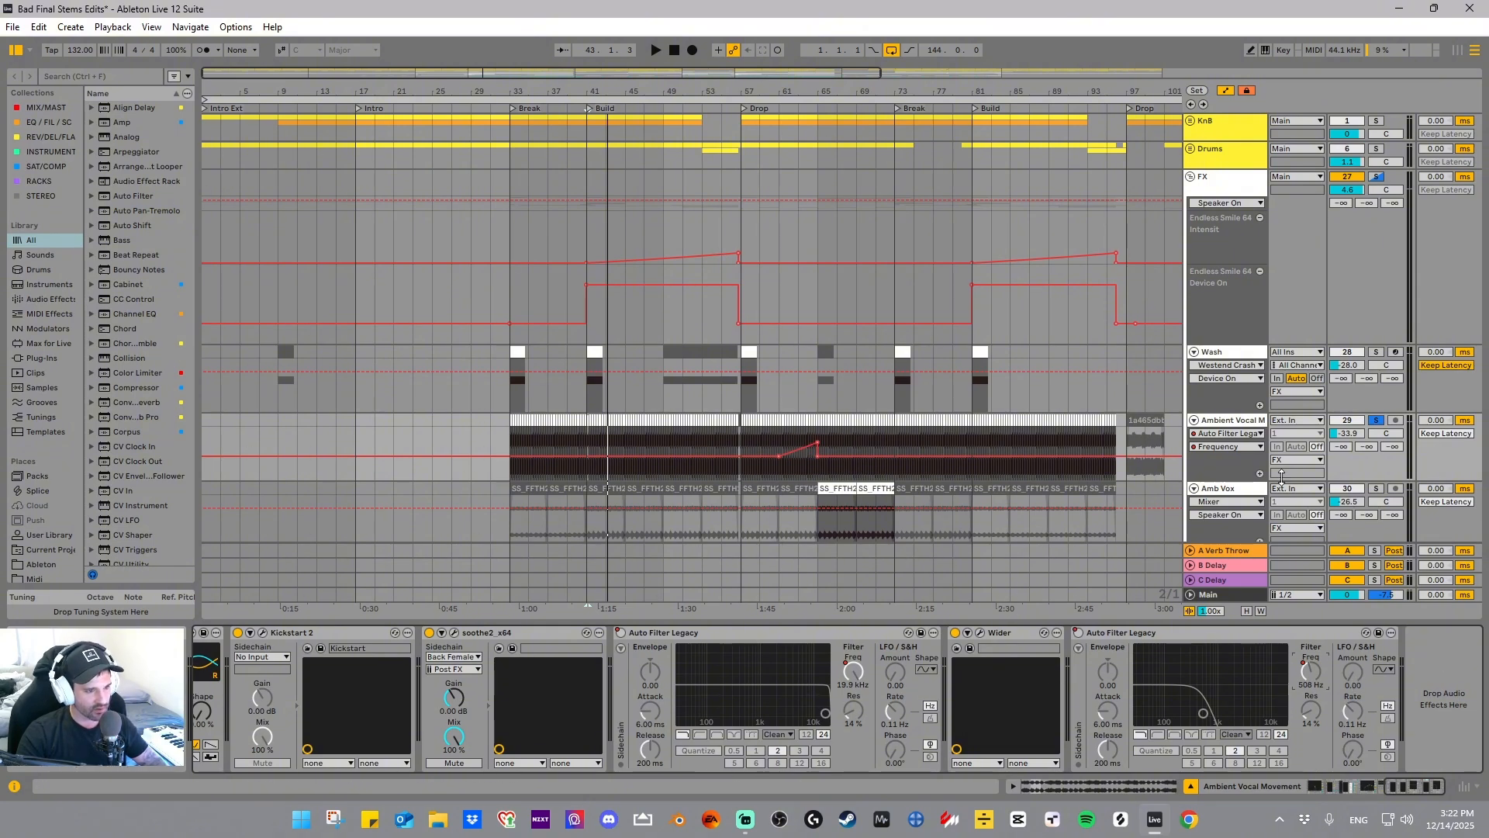
- Solo the Amb Vox track and play it briefly from its clip at bar 65
scroll(1195, 401, down, 4)
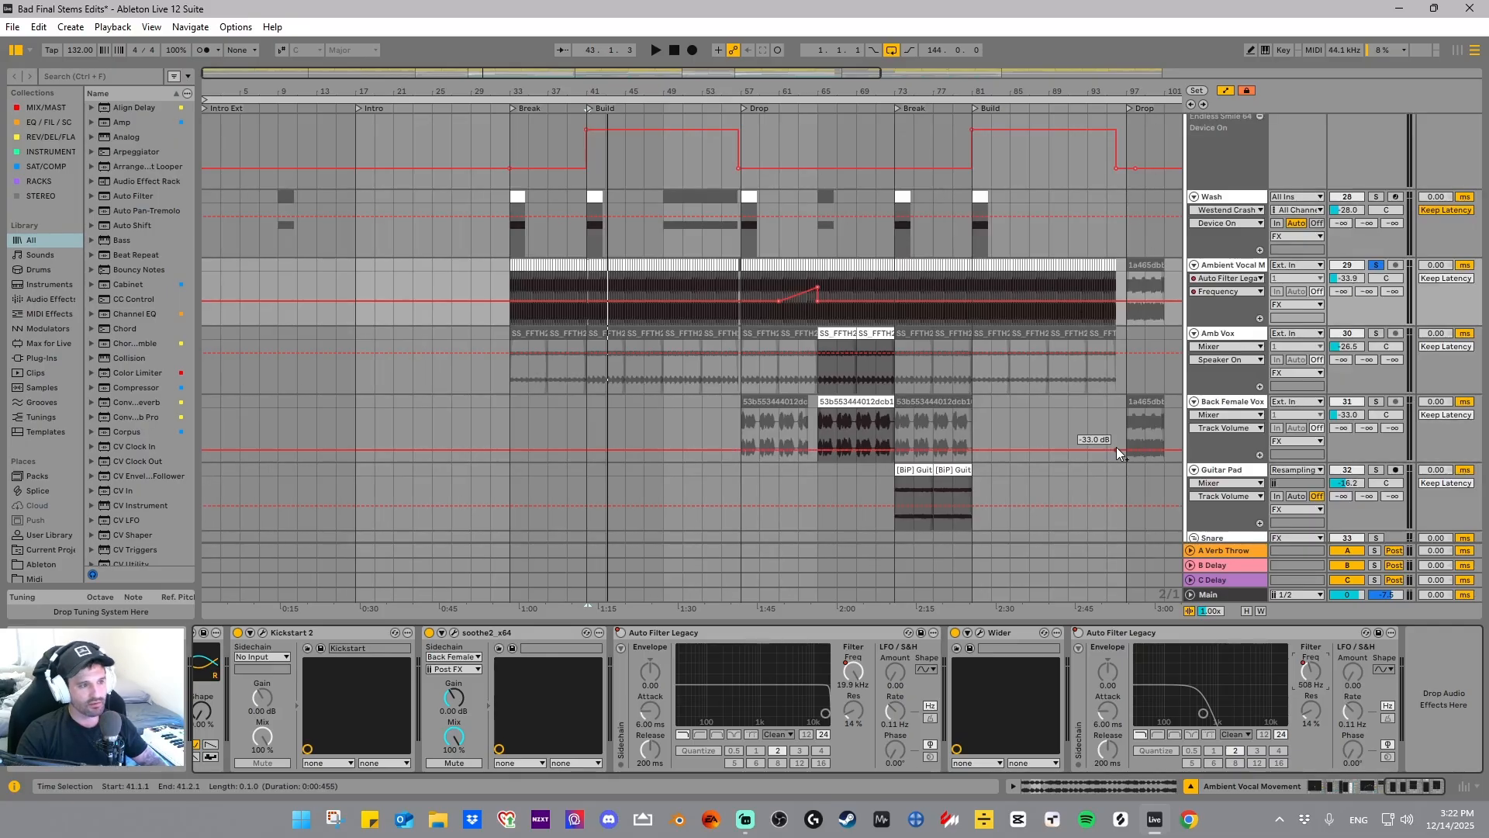
click(1231, 338)
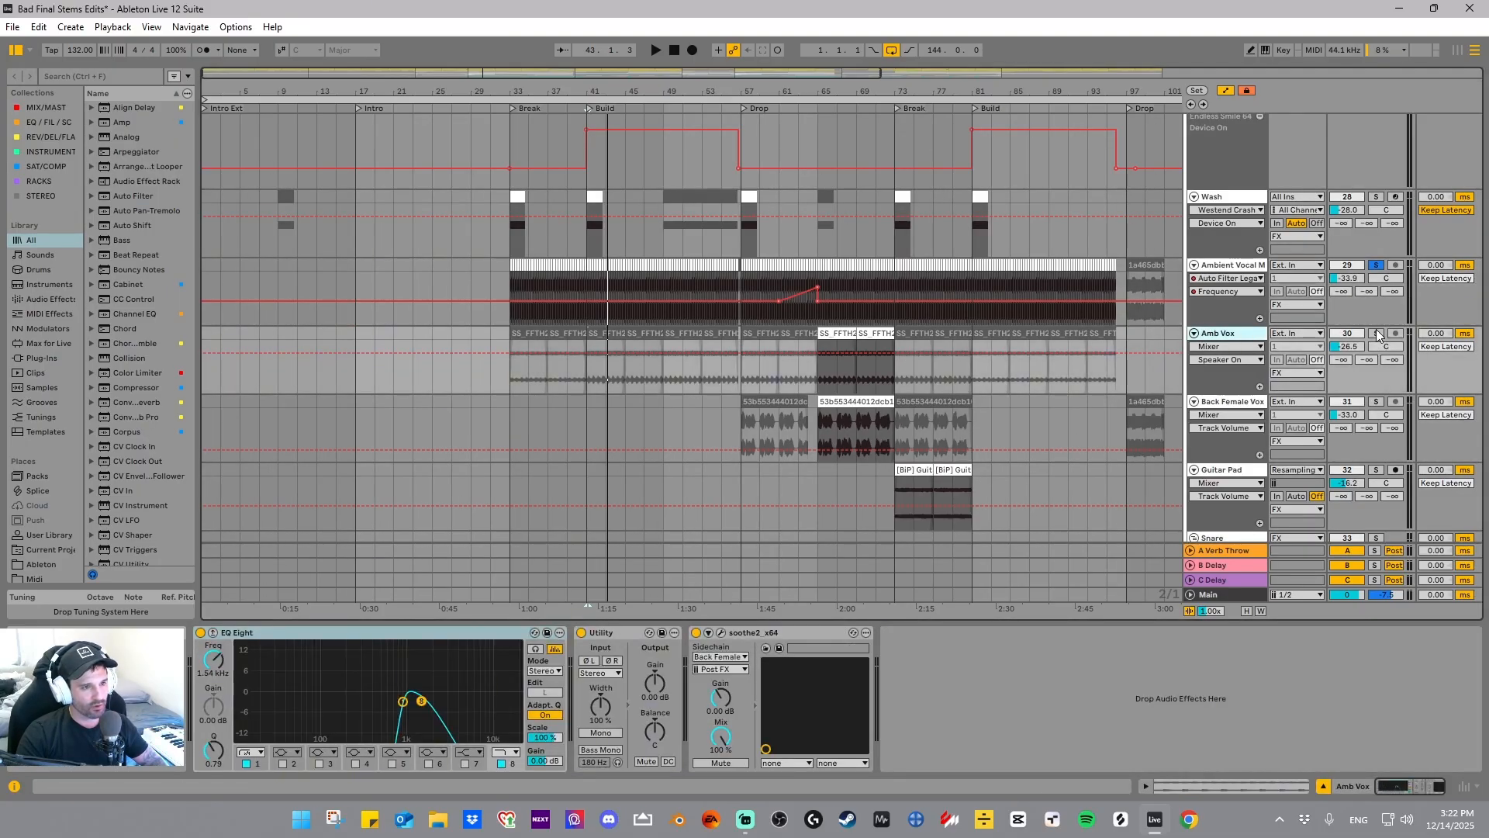
click(1376, 333)
click(844, 331)
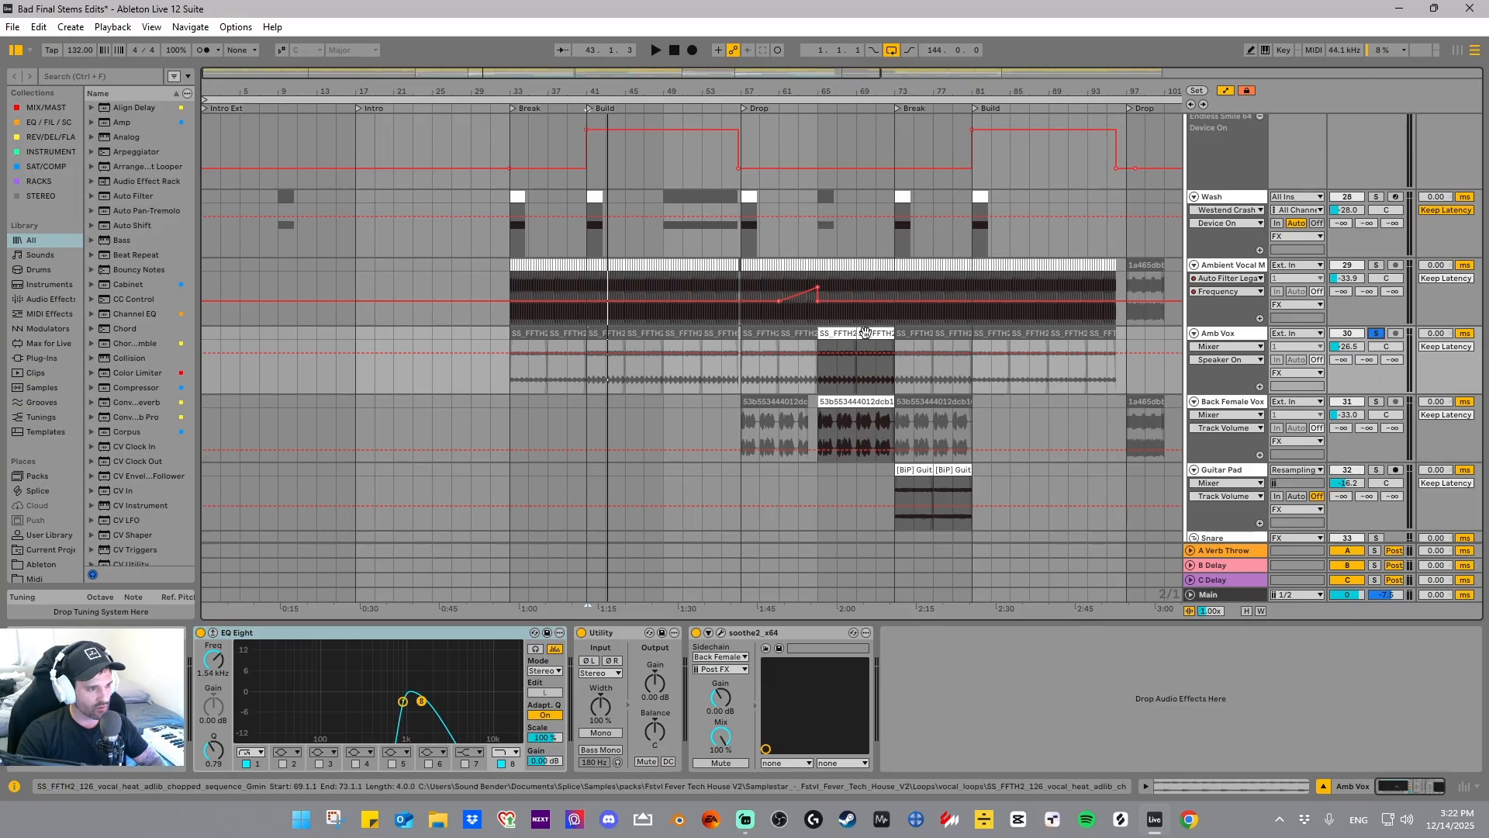
key(space)
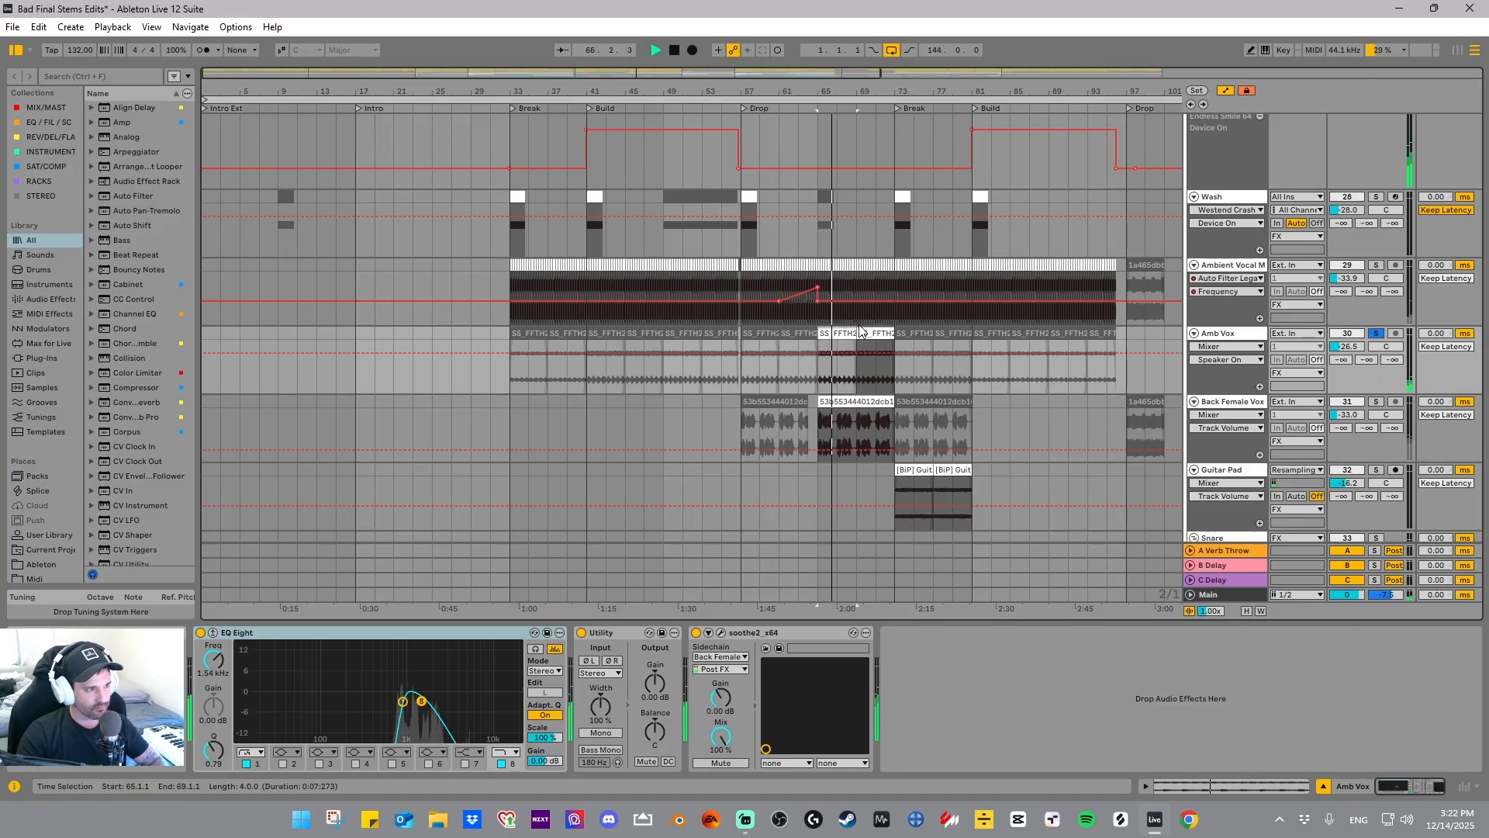
key(space)
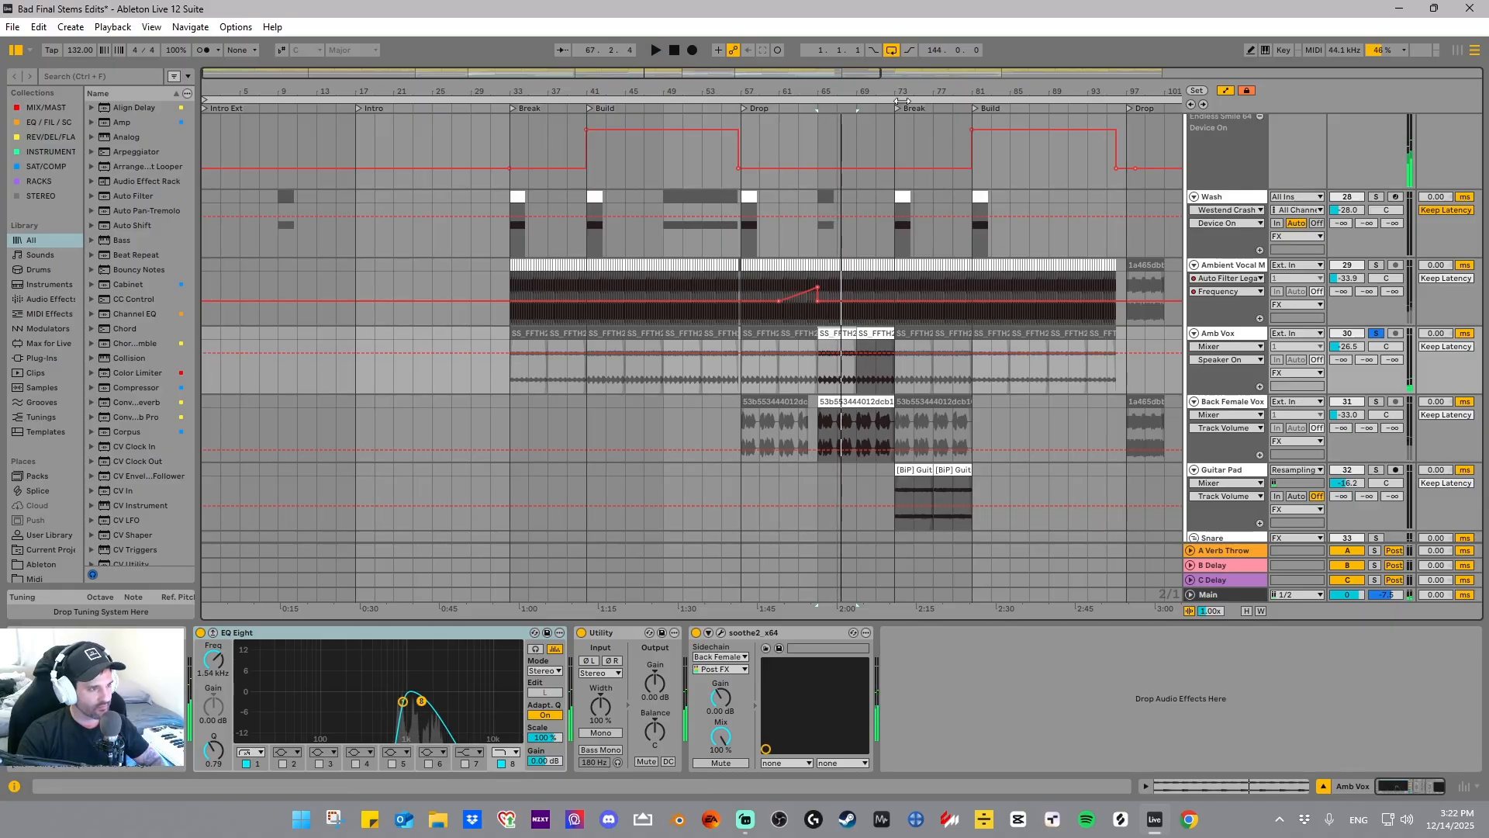
- Examine where the Amb Vox clips sit in the second drop compared with the drums and vocal tracks from bar 97
drag(889, 358, 537, 372)
scroll(537, 372, up, 2)
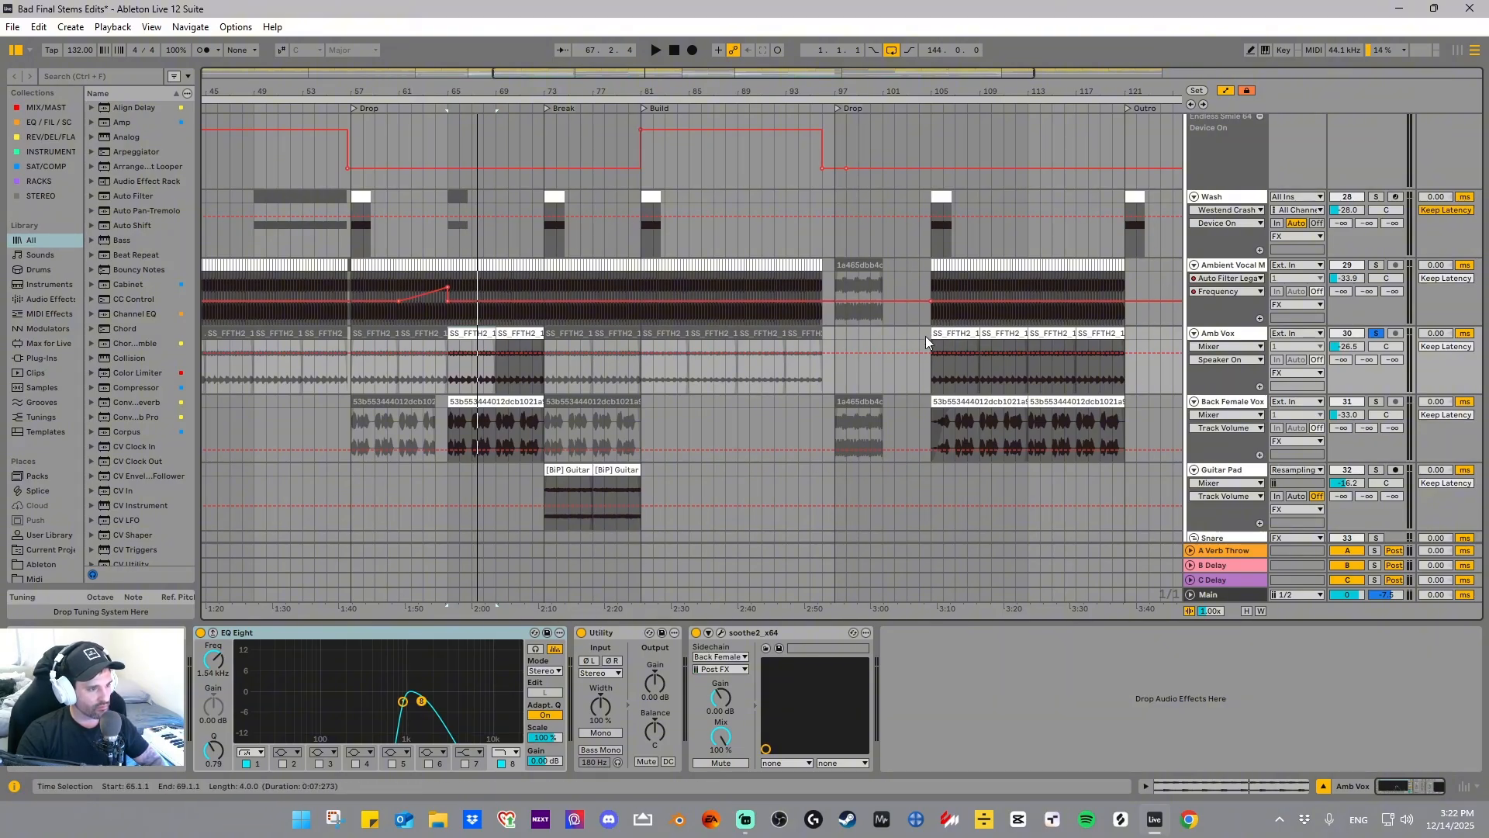
scroll(881, 273, up, 5)
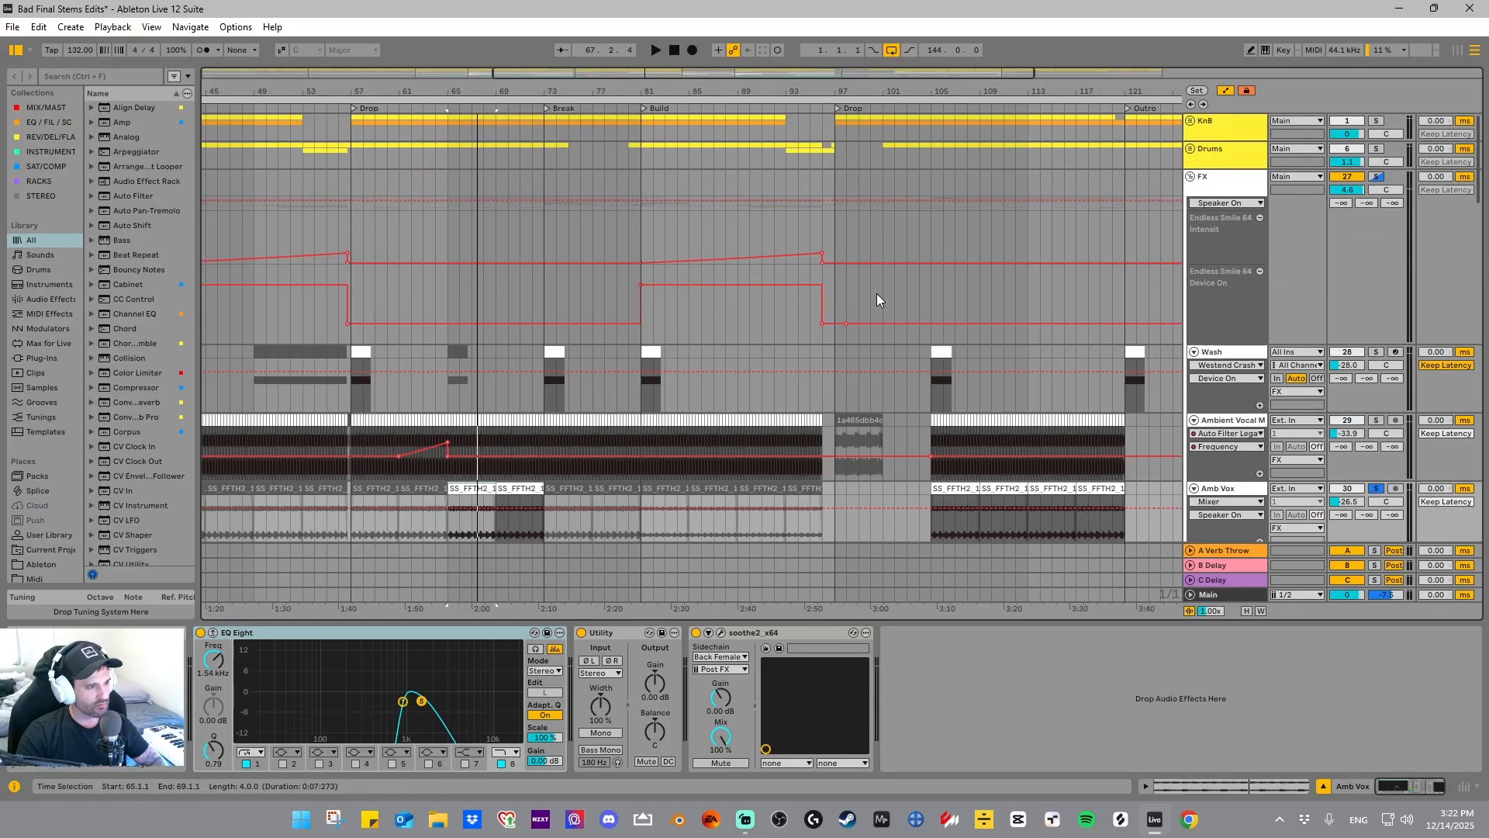
scroll(881, 314, down, 7)
scroll(881, 309, up, 7)
scroll(915, 351, down, 6)
click(960, 276)
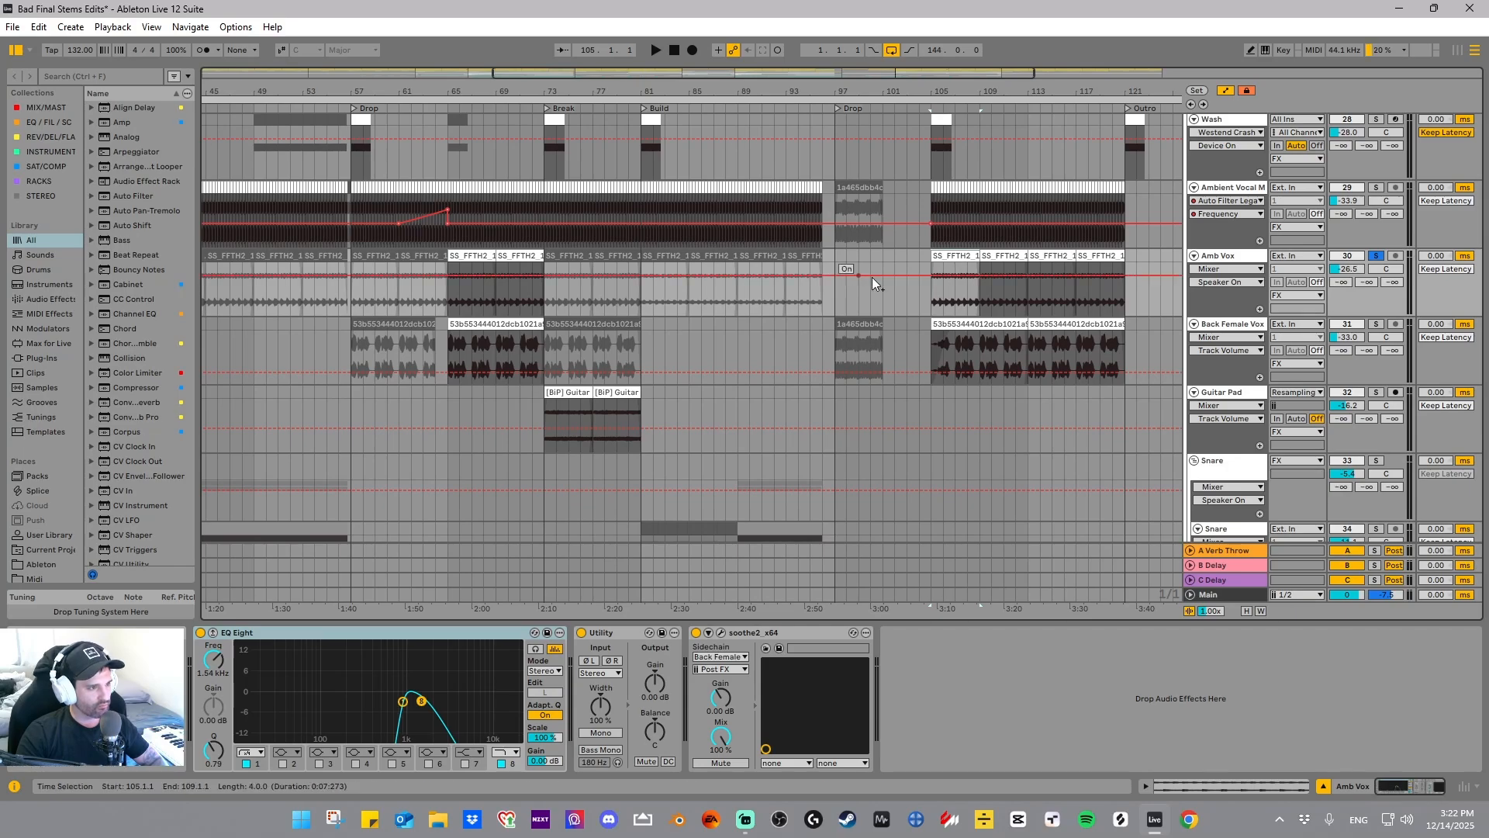
scroll(845, 239, up, 7)
click(852, 155)
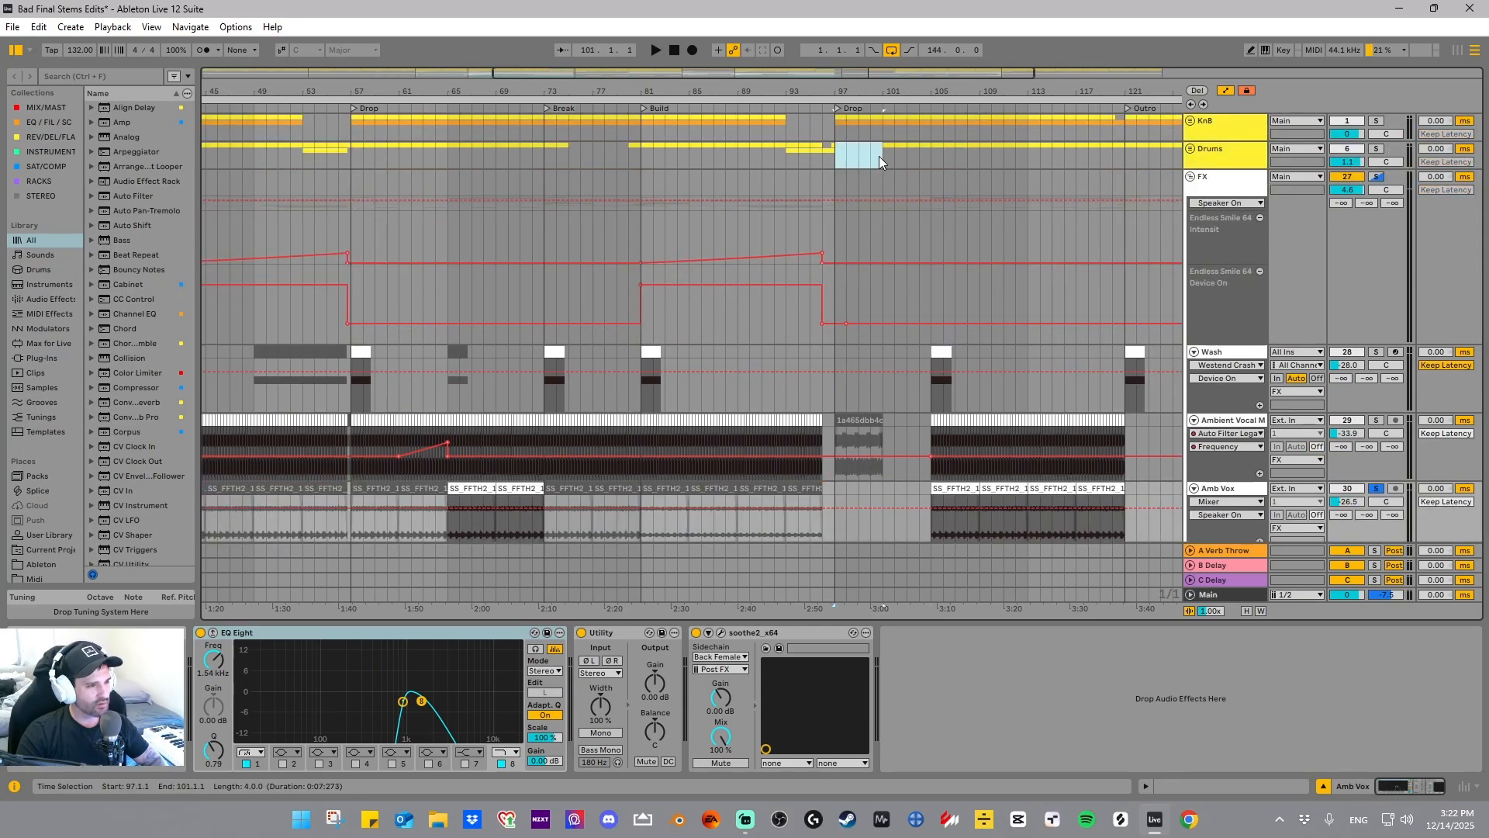
scroll(929, 284, down, 7)
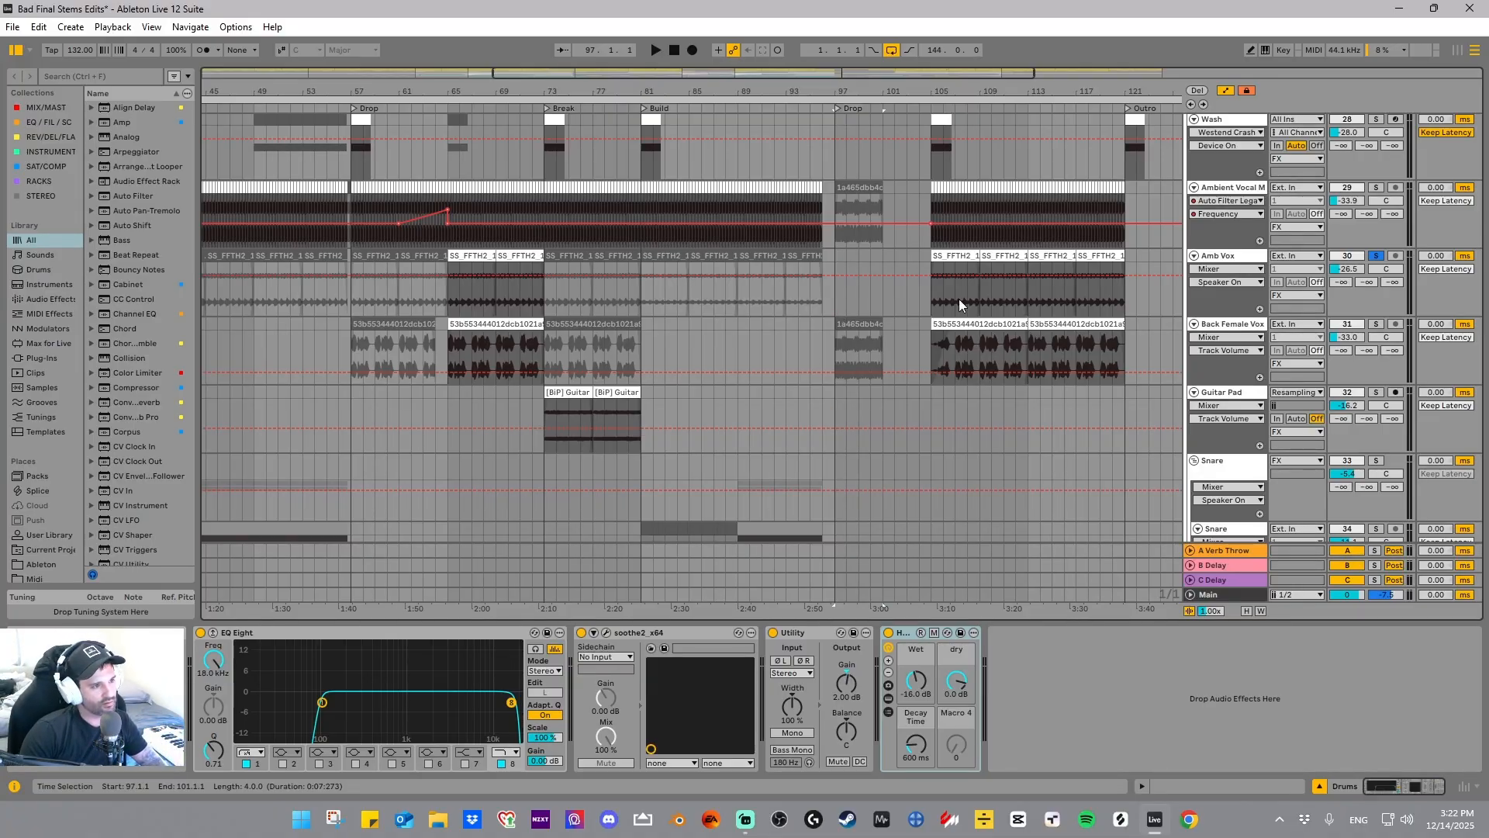
- Open the soothe2 plugin on Amb Vox to examine its sidechain settings and curve, then close it
click(962, 262)
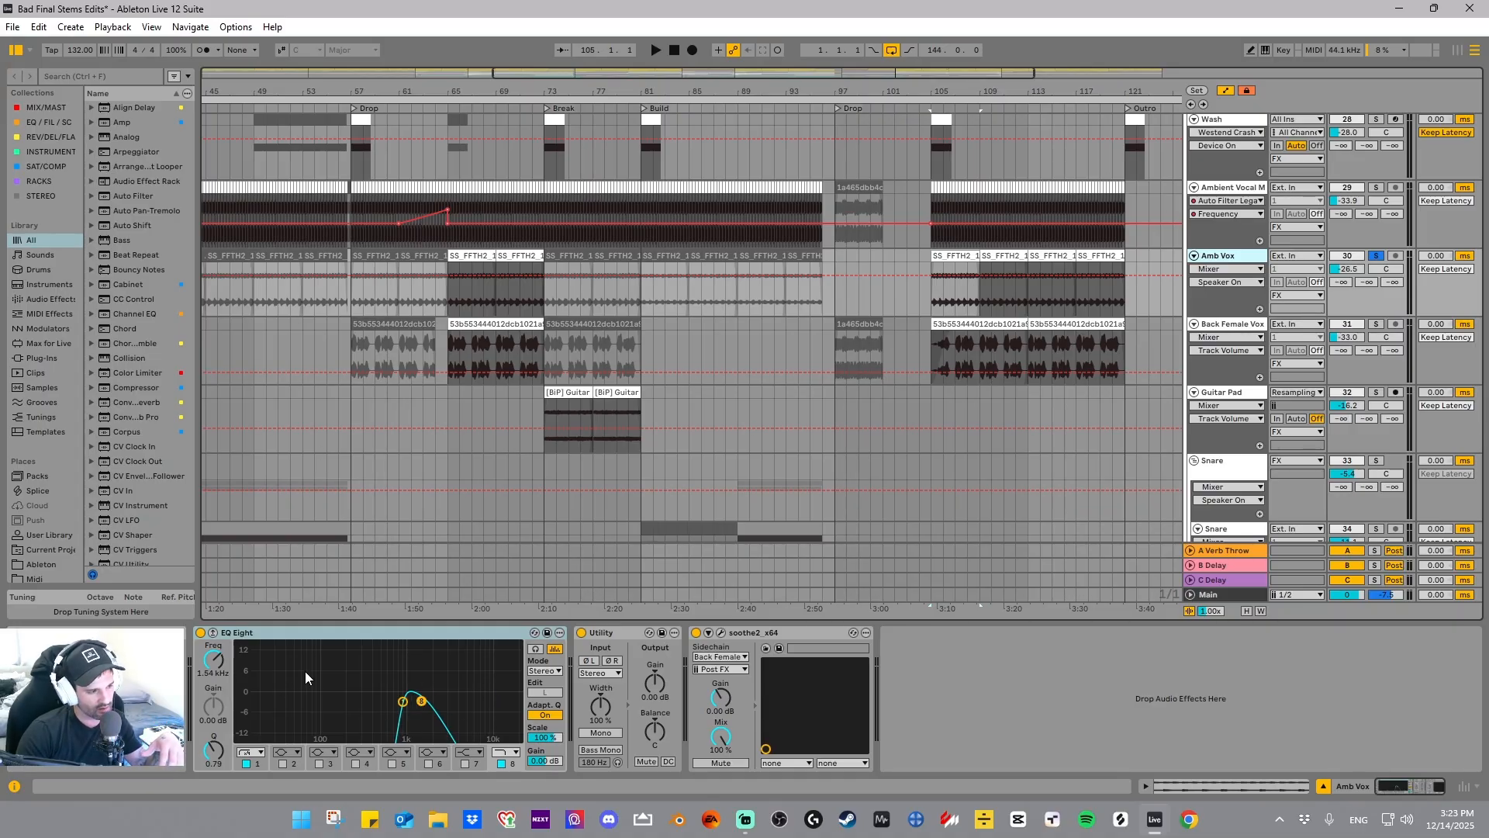
click(721, 633)
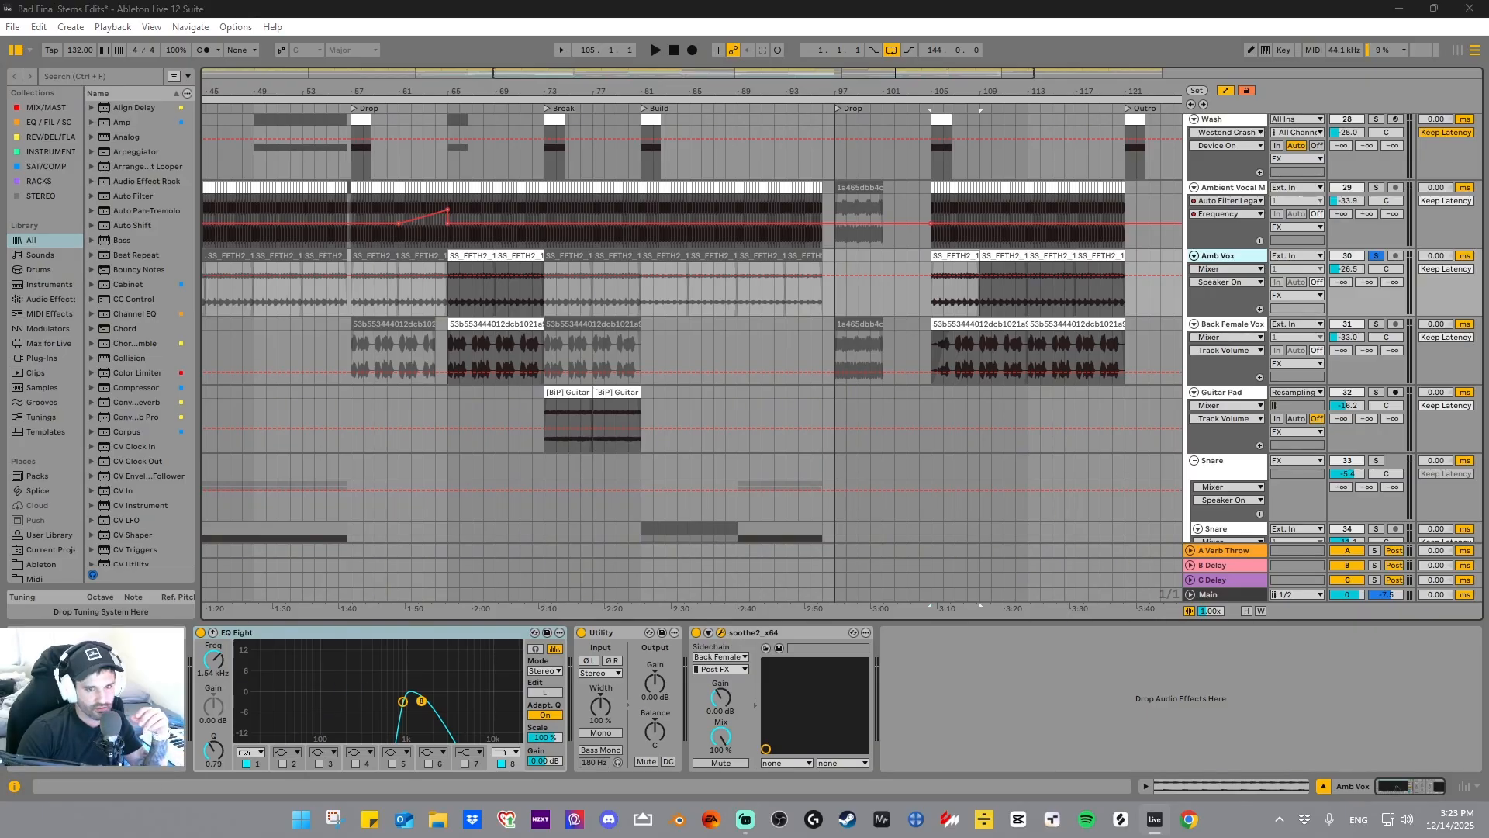
drag(1488, 135, 774, 76)
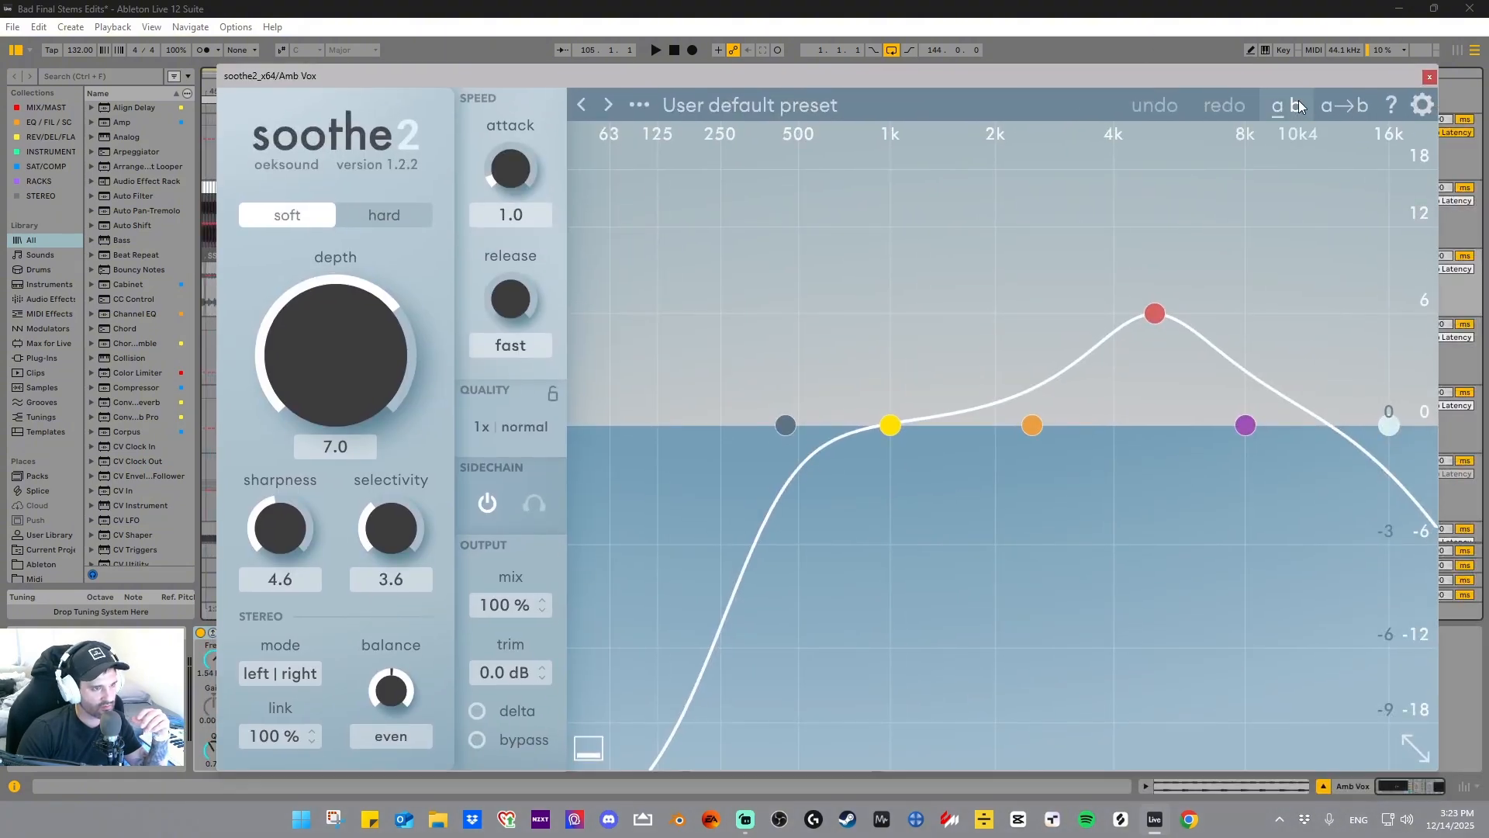
click(1429, 78)
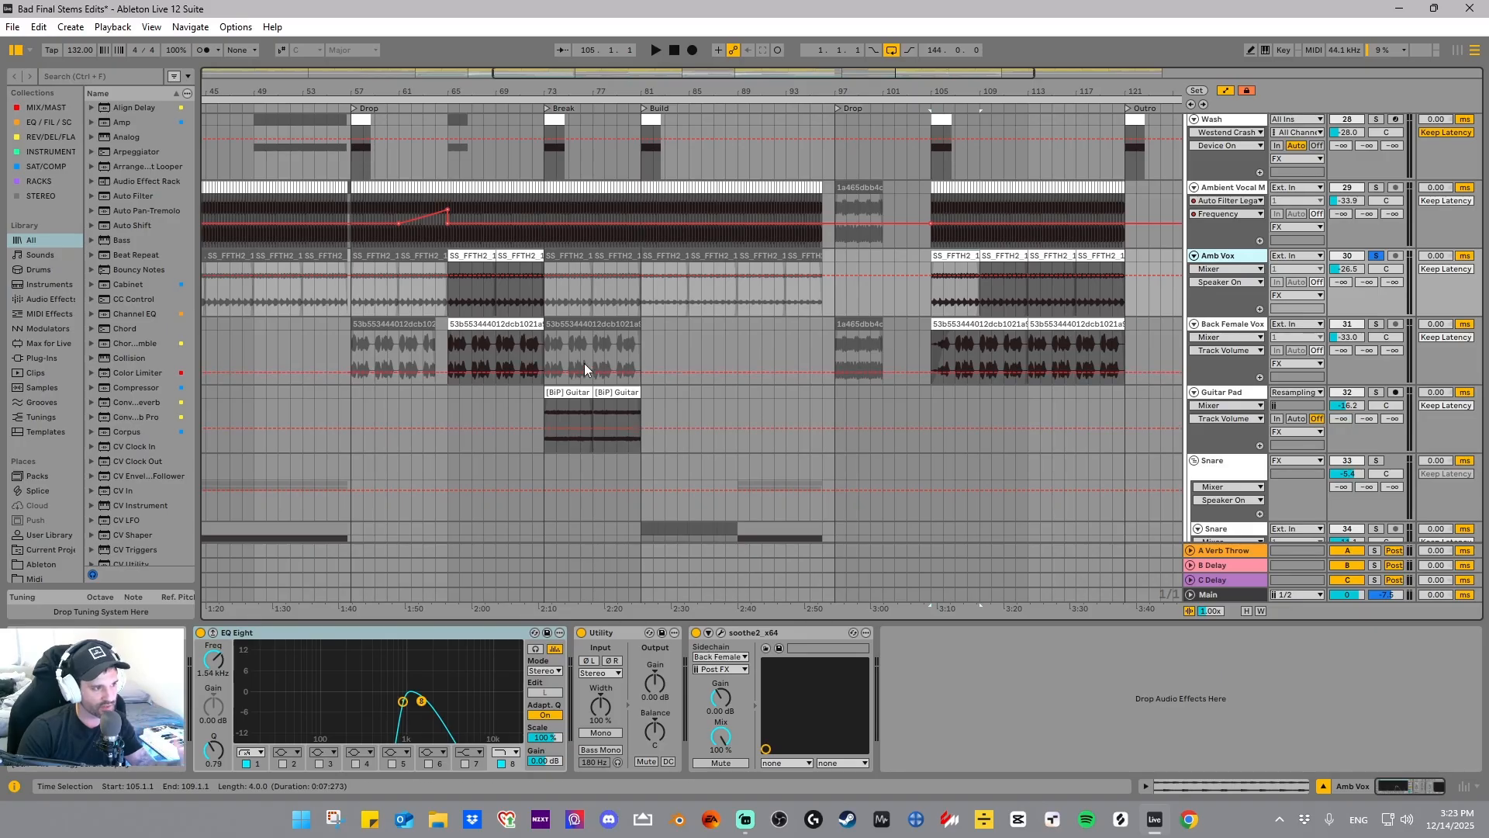
- Solo the Back Female Vox track and play it briefly from its clip at bar 65
click(1375, 324)
click(469, 324)
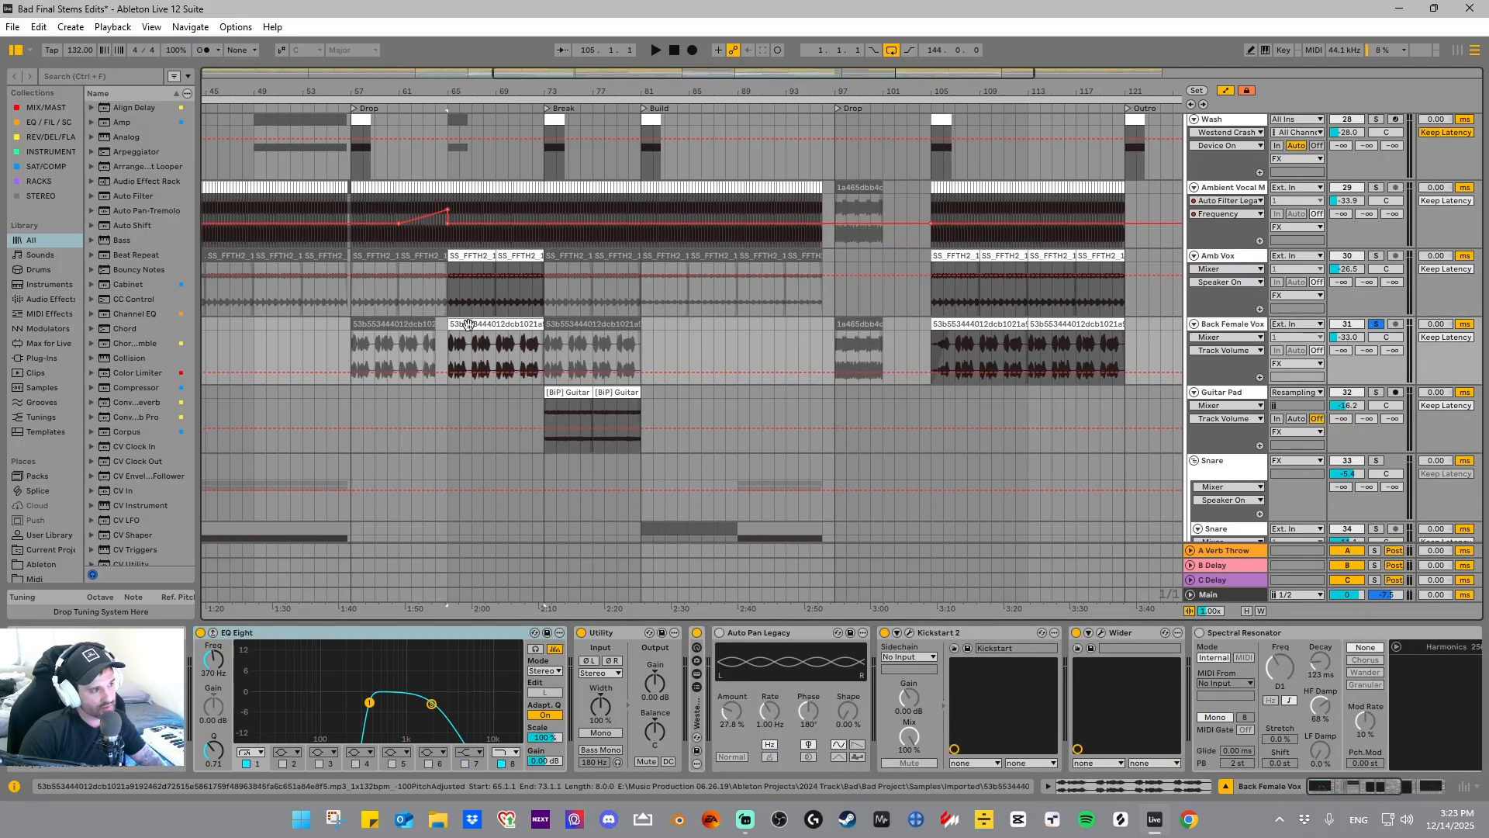
key(space)
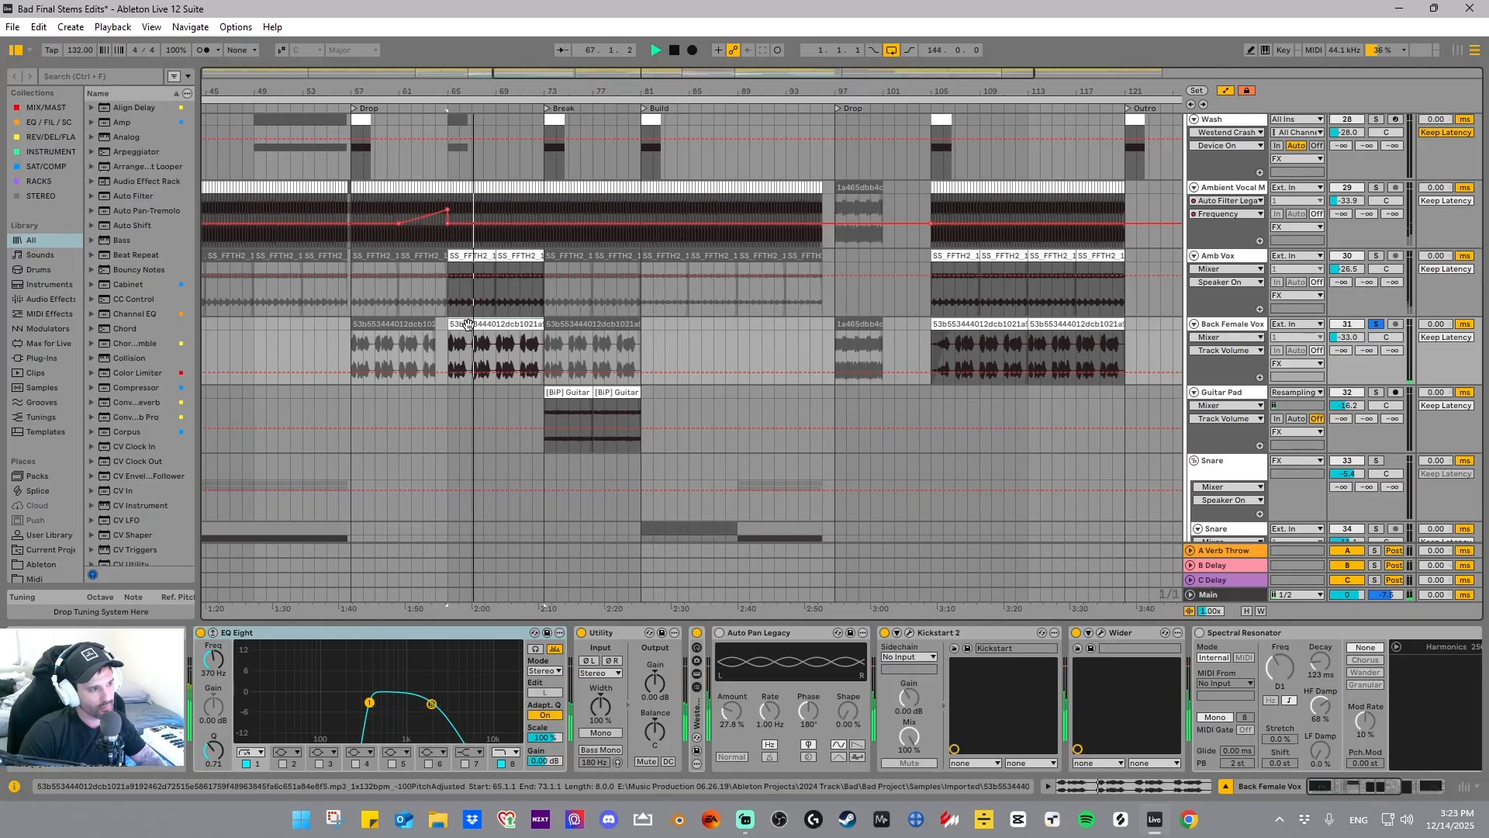
key(space)
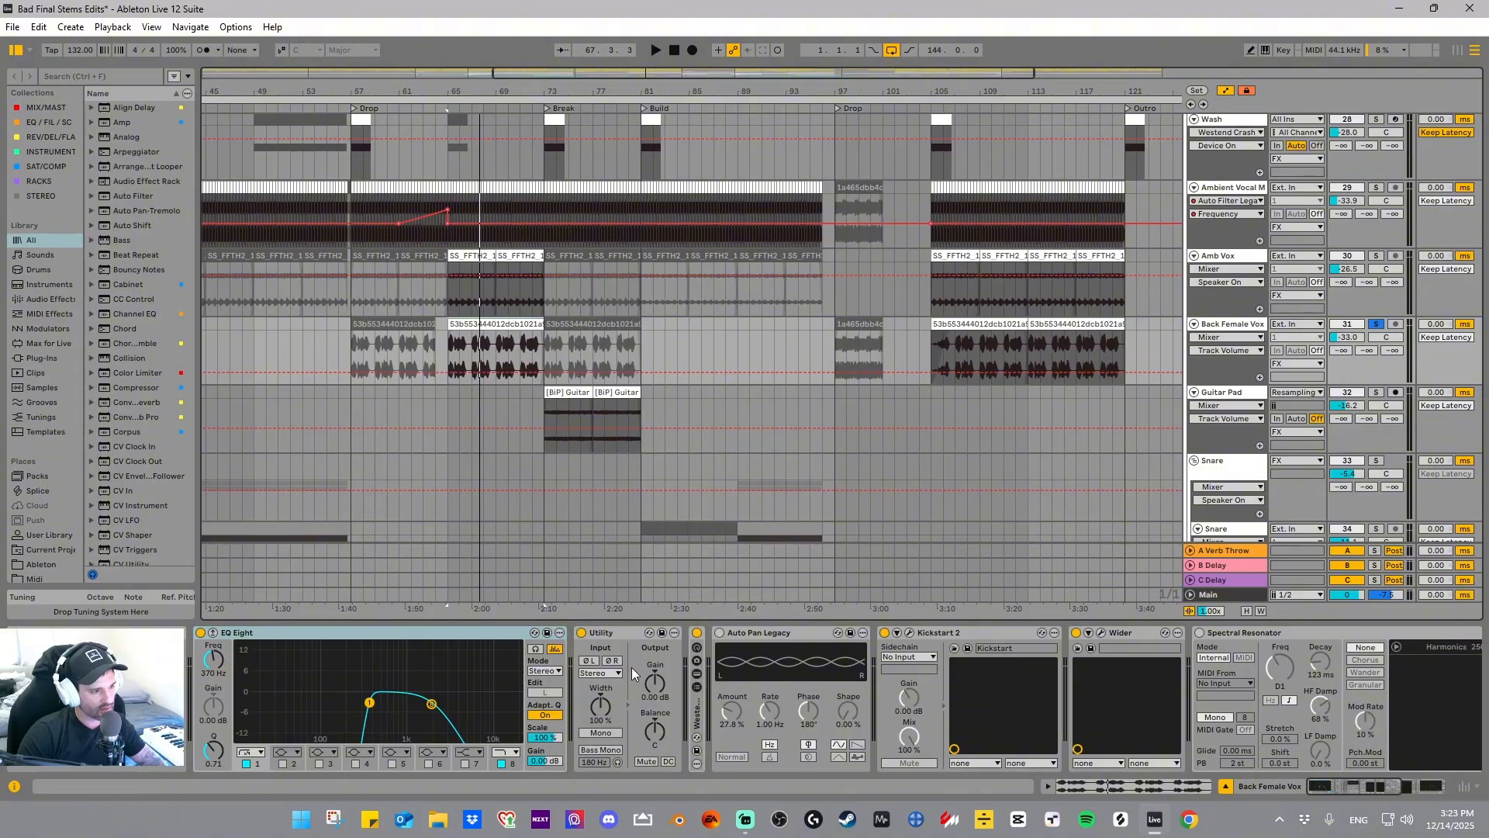
- Examine the devices in the nested Westend rack on Back Female Vox and the volume-ducking curve in its Kickstart 2 plugin
click(696, 673)
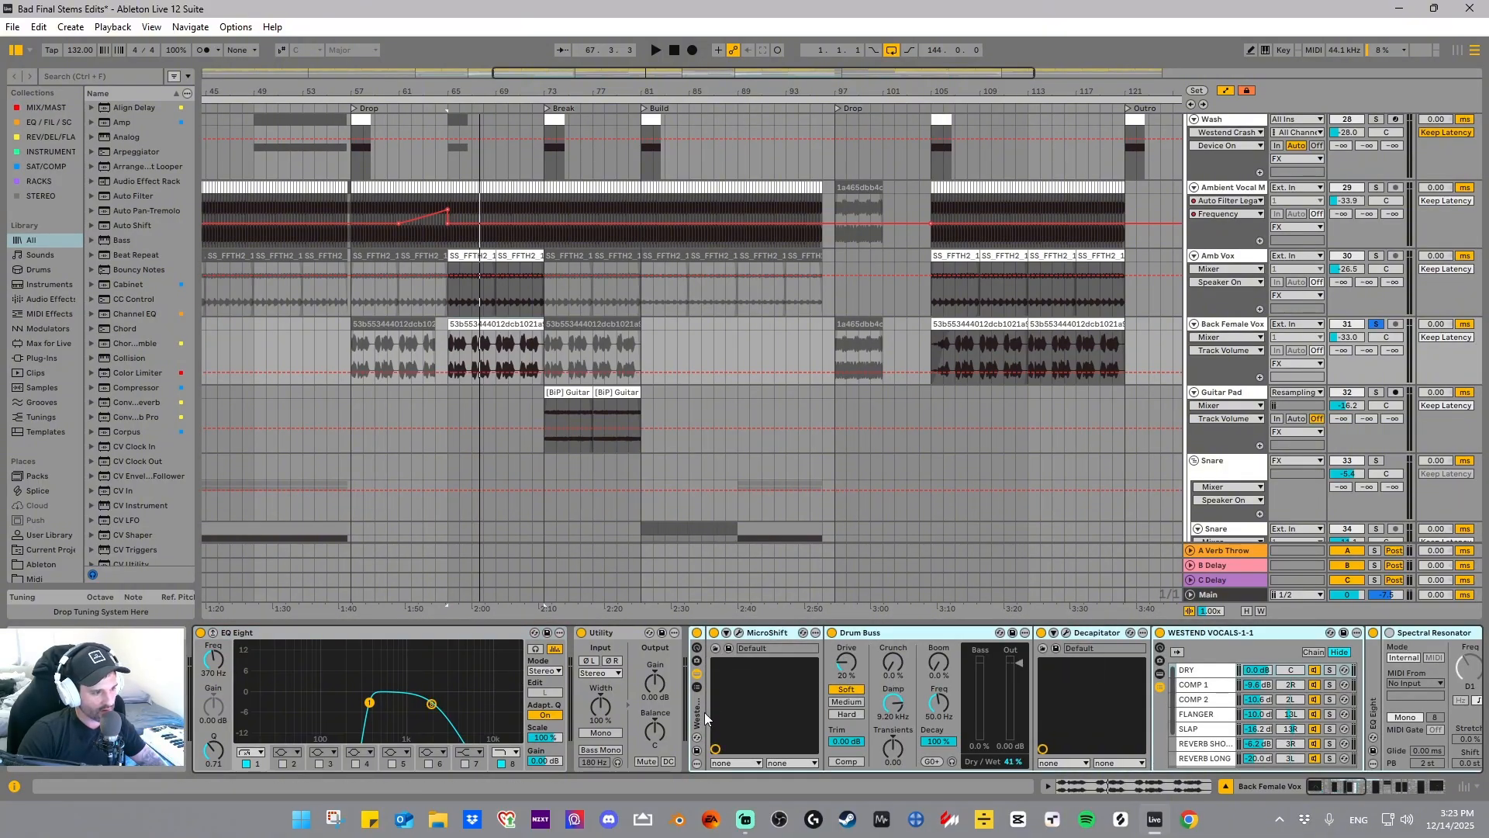
click(696, 674)
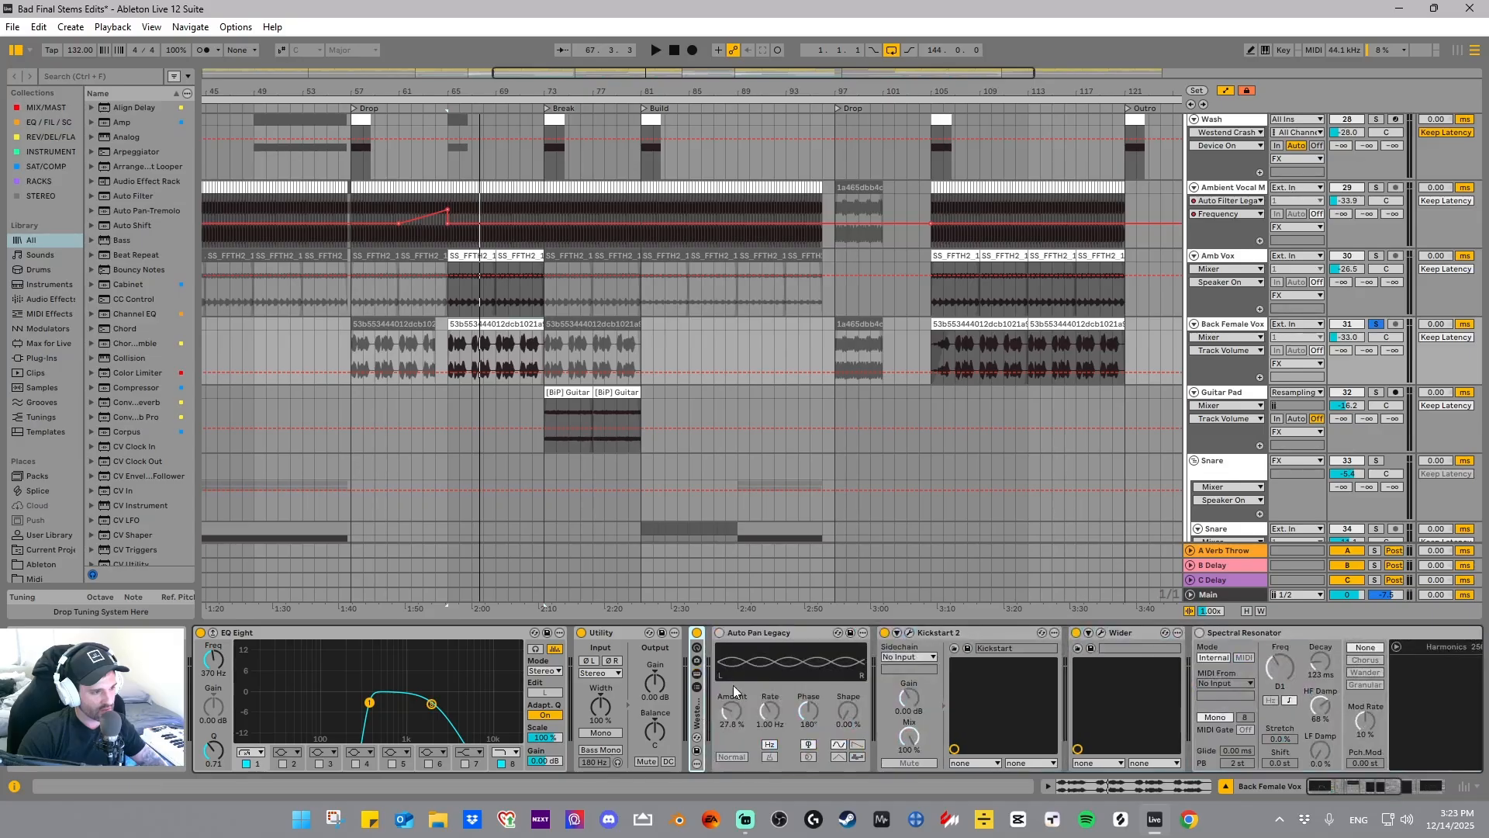
click(910, 633)
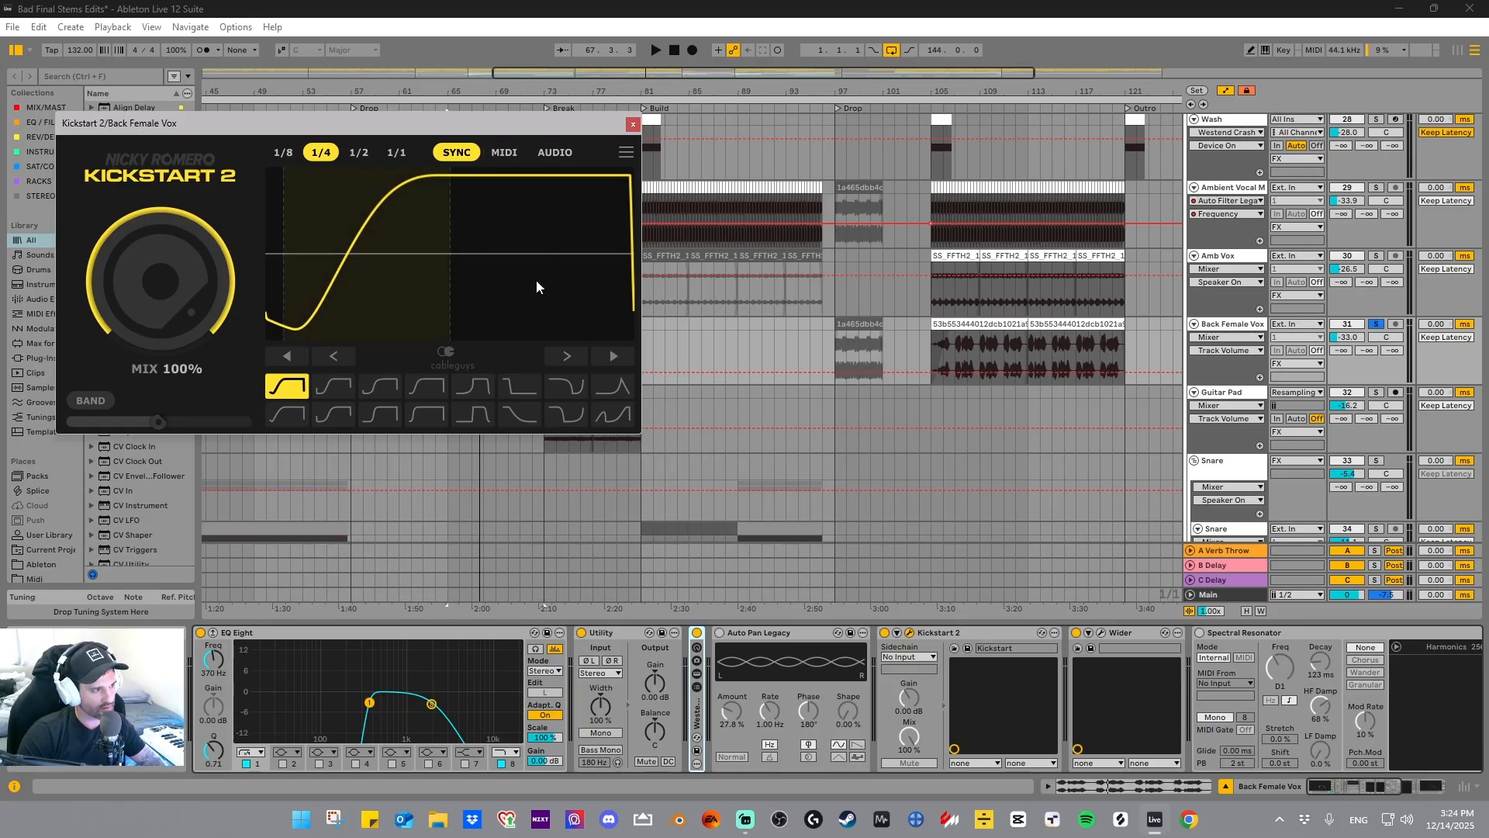
click(633, 125)
- Examine the Wider plugin's width setting on Back Female Vox and the remaining devices at the end of its chain
click(1099, 635)
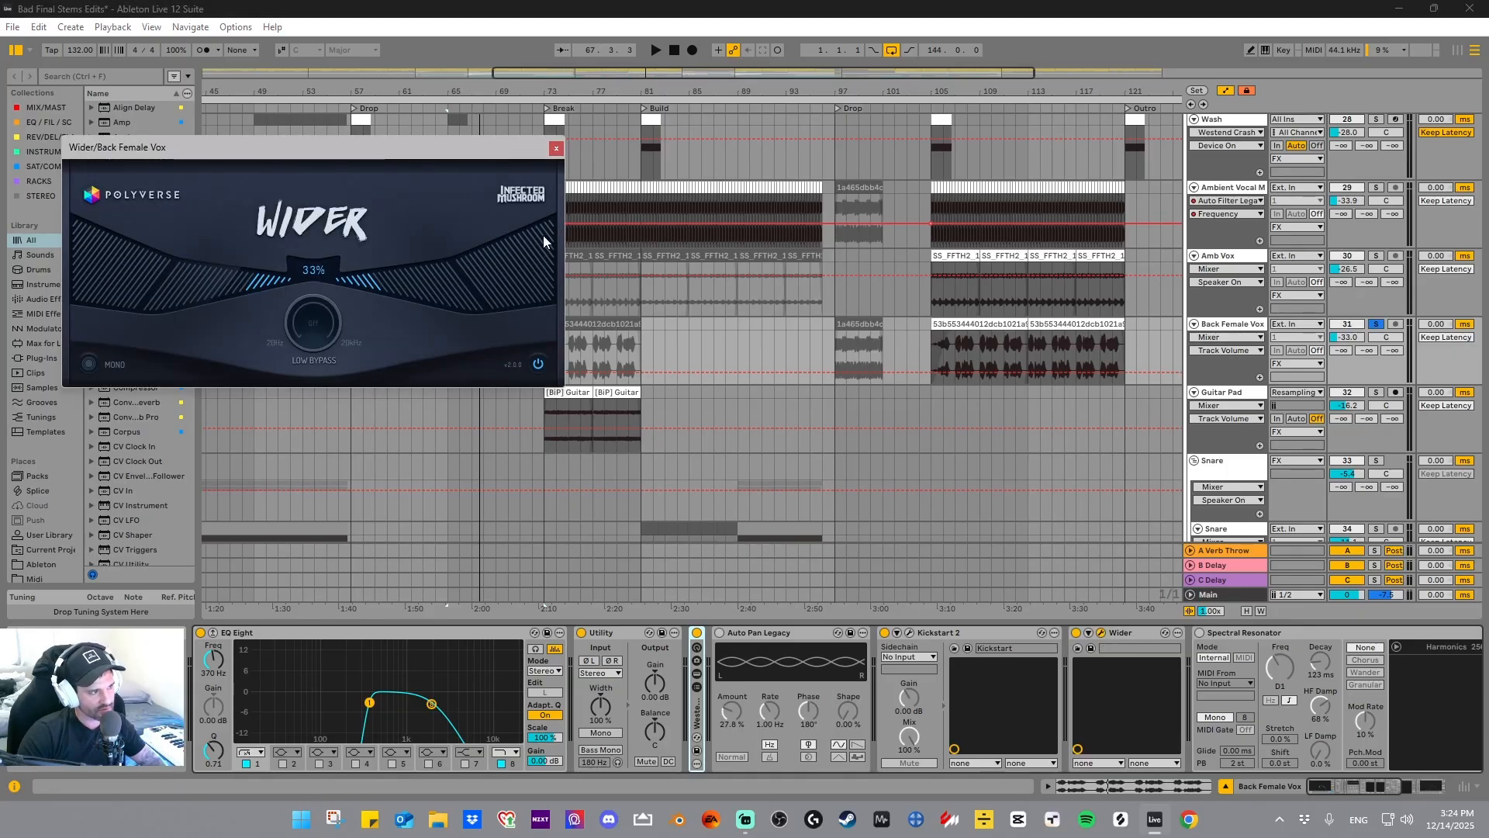
click(556, 147)
drag(1316, 787, 1377, 789)
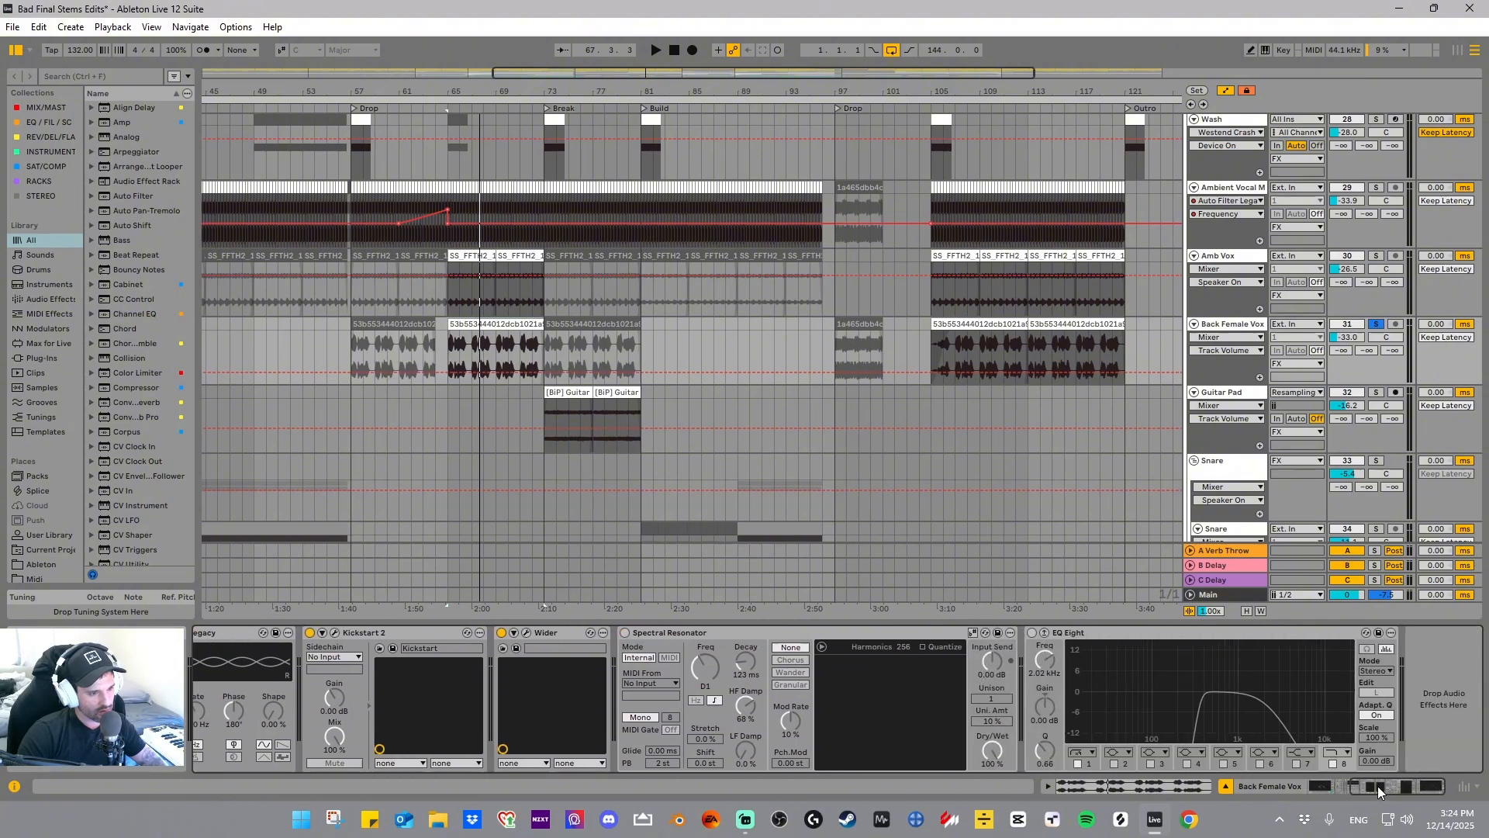
- Solo the Guitar Pad track at its bar 73 clip and examine the width setting in its Wider plugin
click(1233, 393)
click(553, 392)
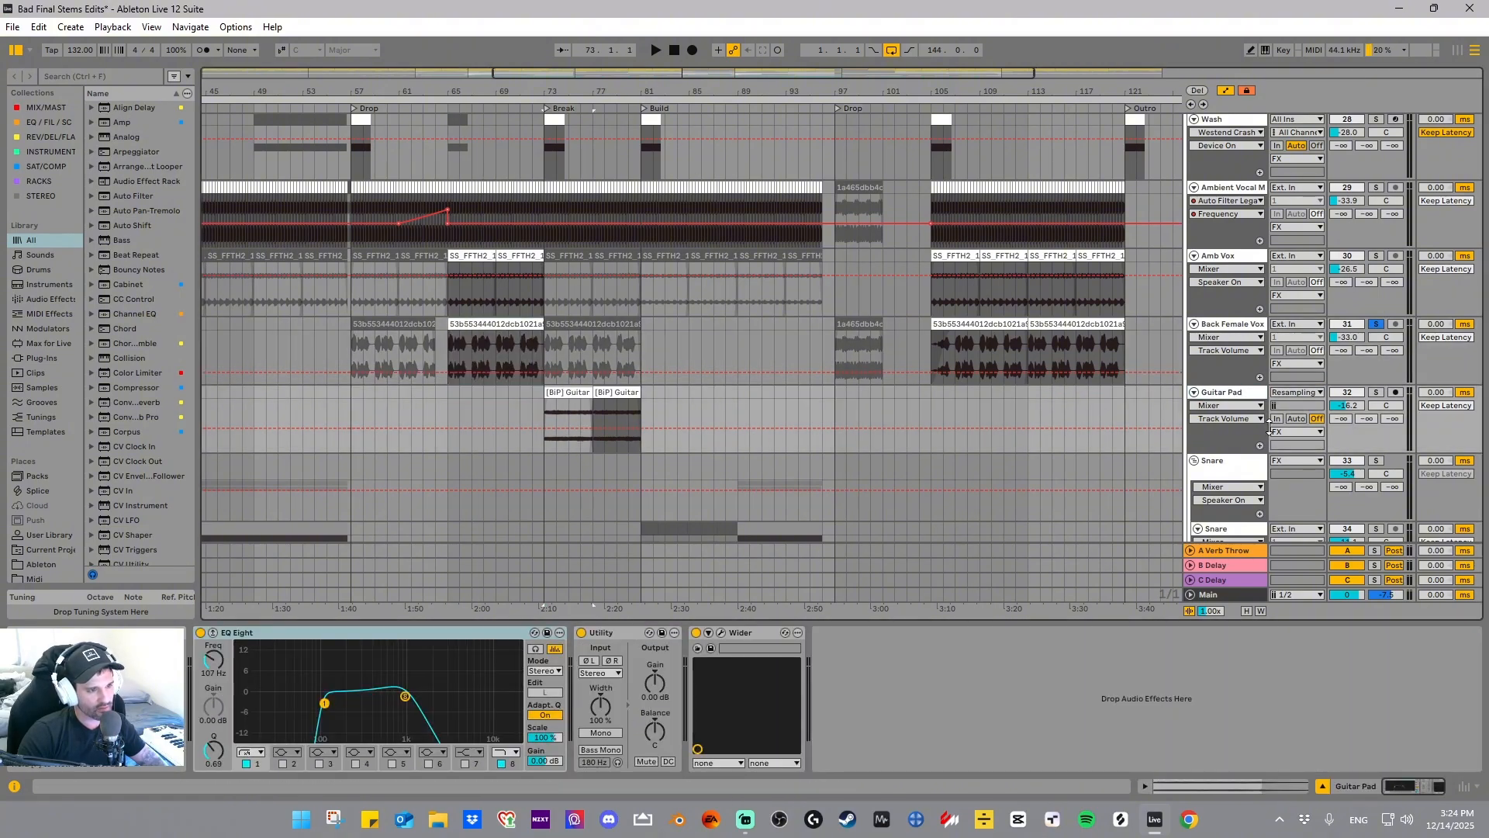
click(1377, 393)
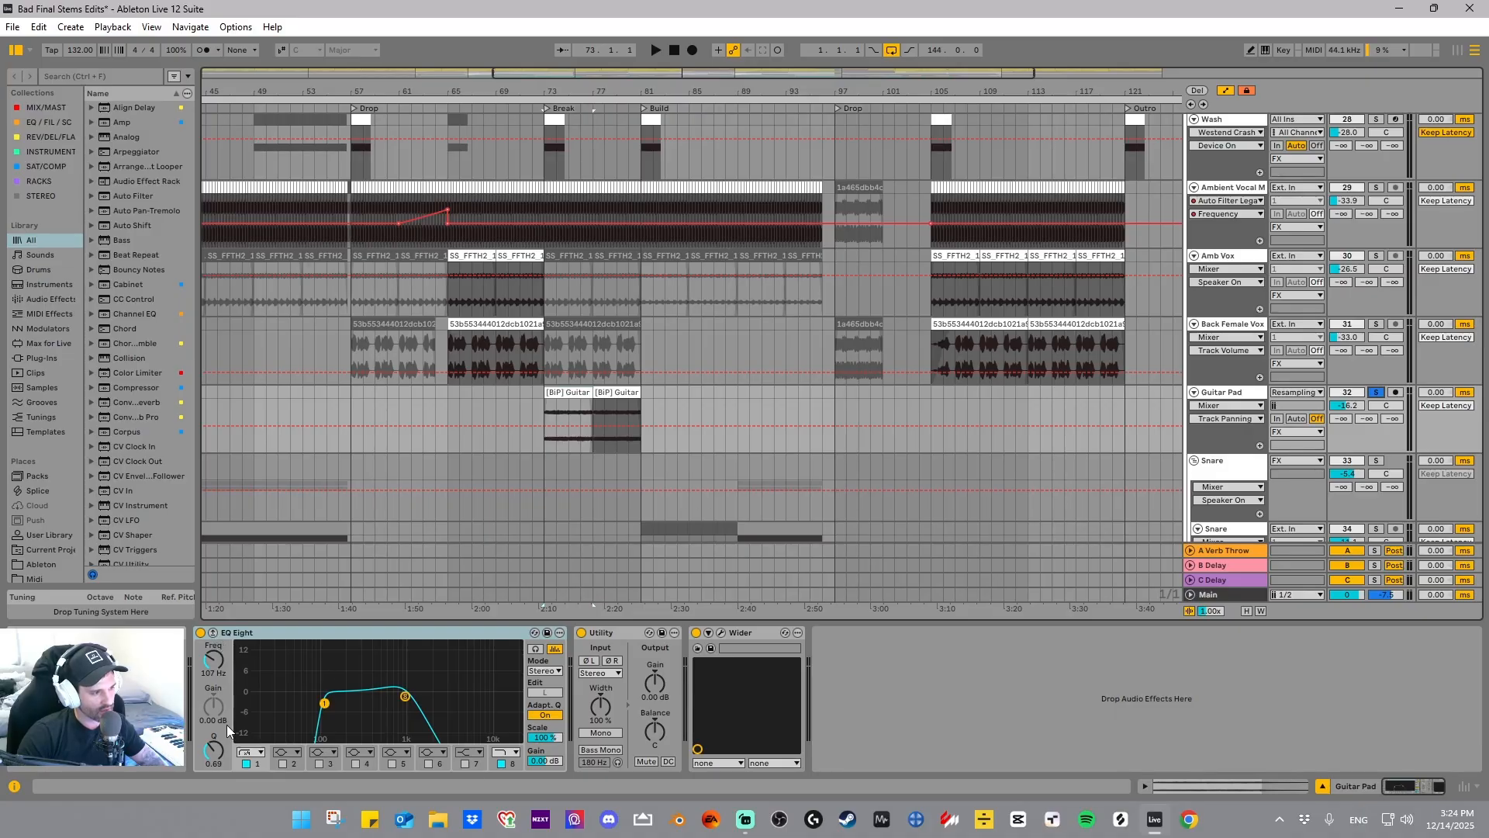
click(722, 633)
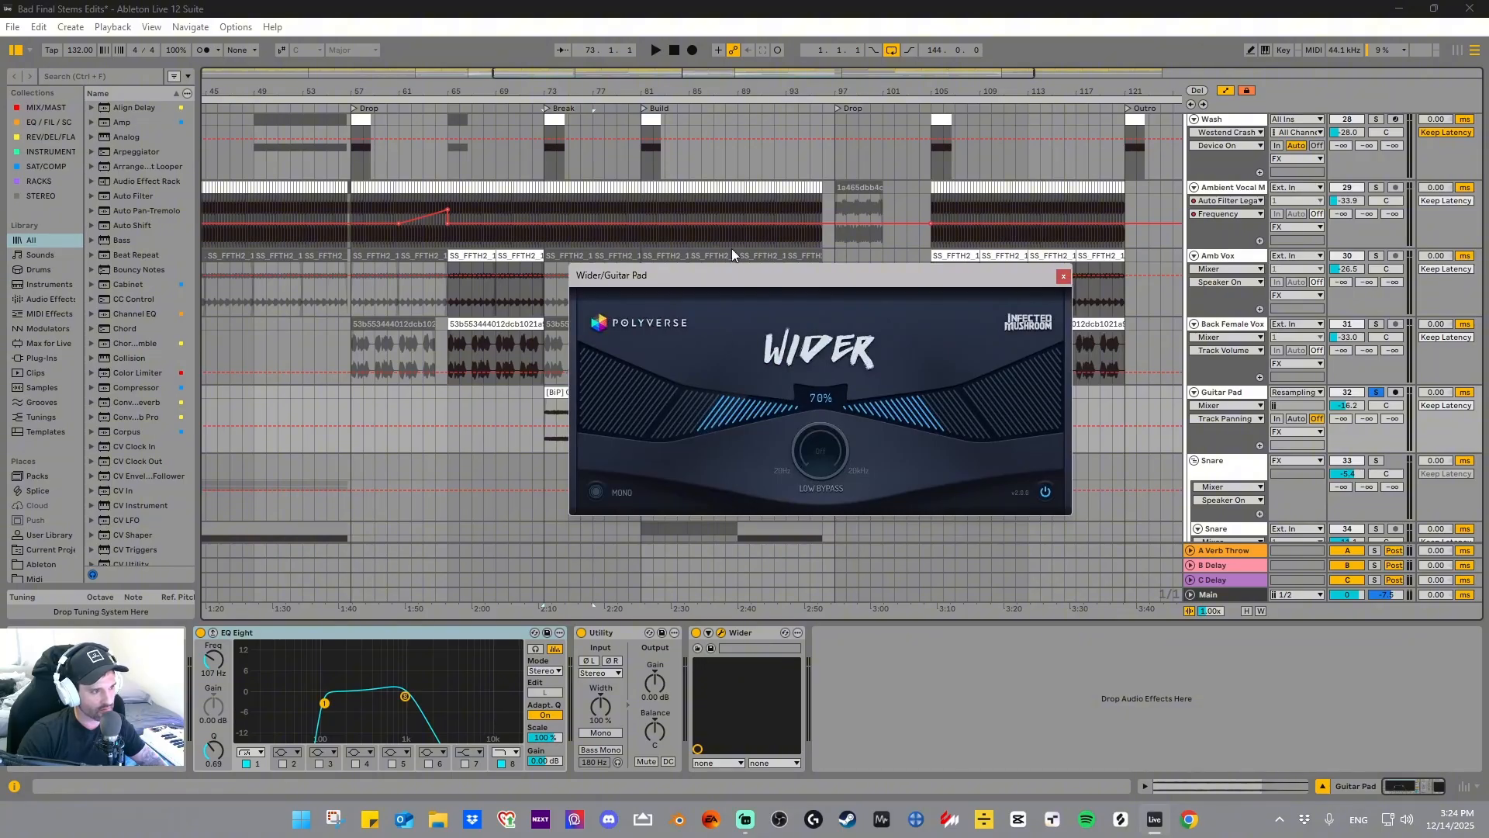
click(1063, 276)
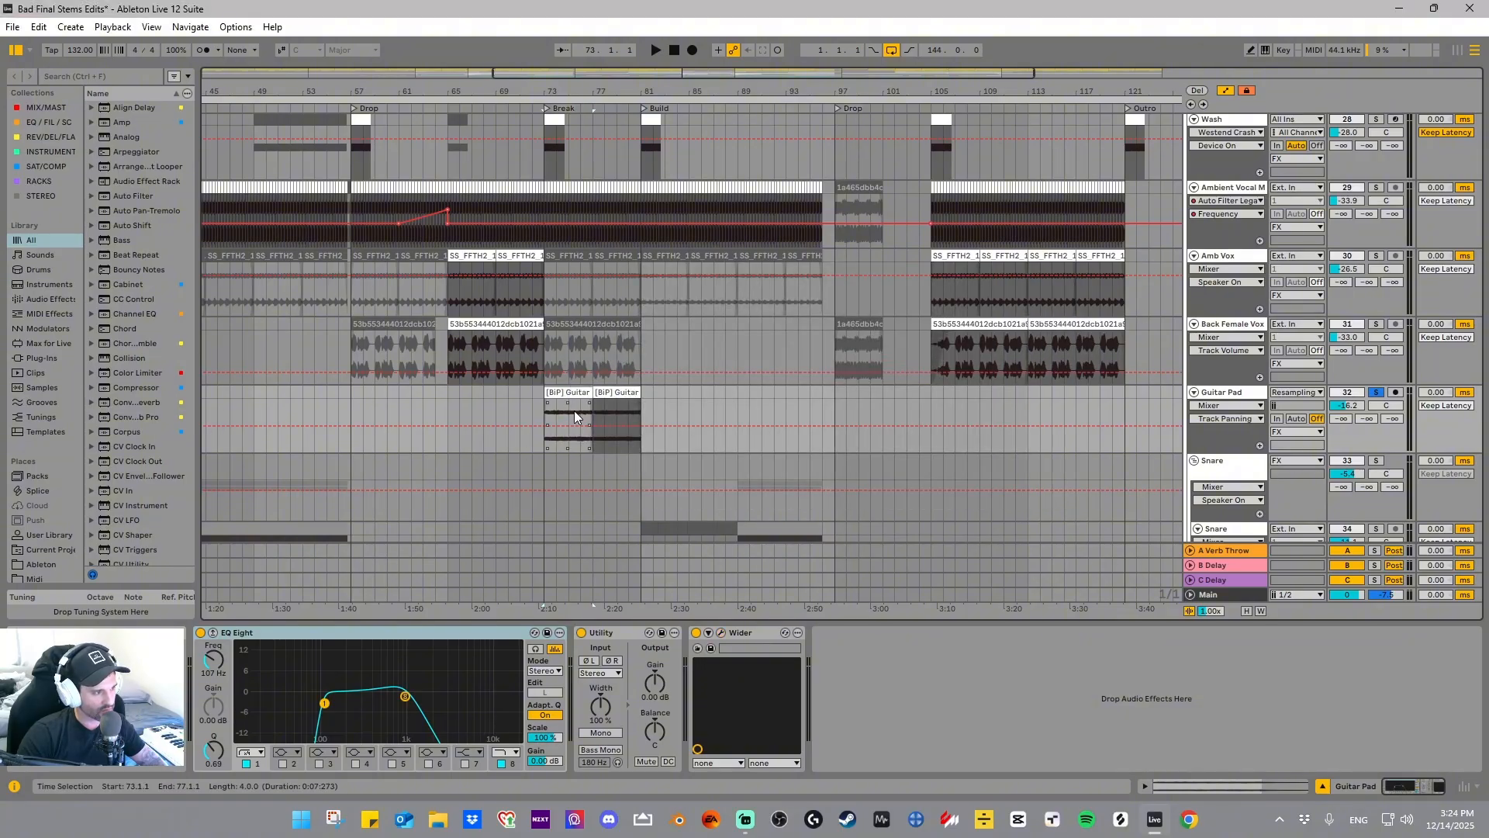
- Play the Guitar Pad from bar 73 with its EQ Eight bypassed and enabled to compare the sound
click(200, 633)
key(space)
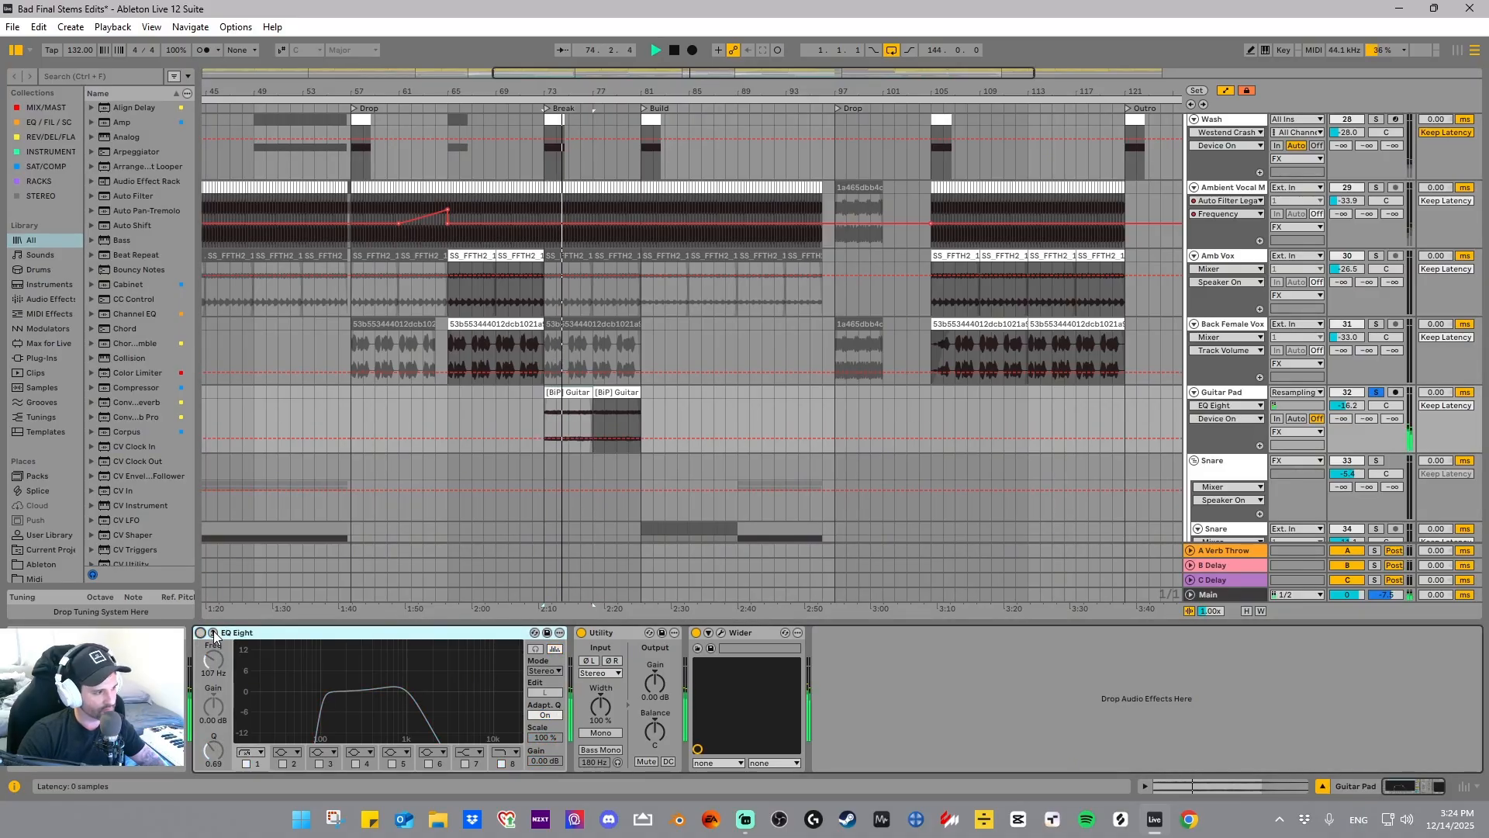
click(200, 633)
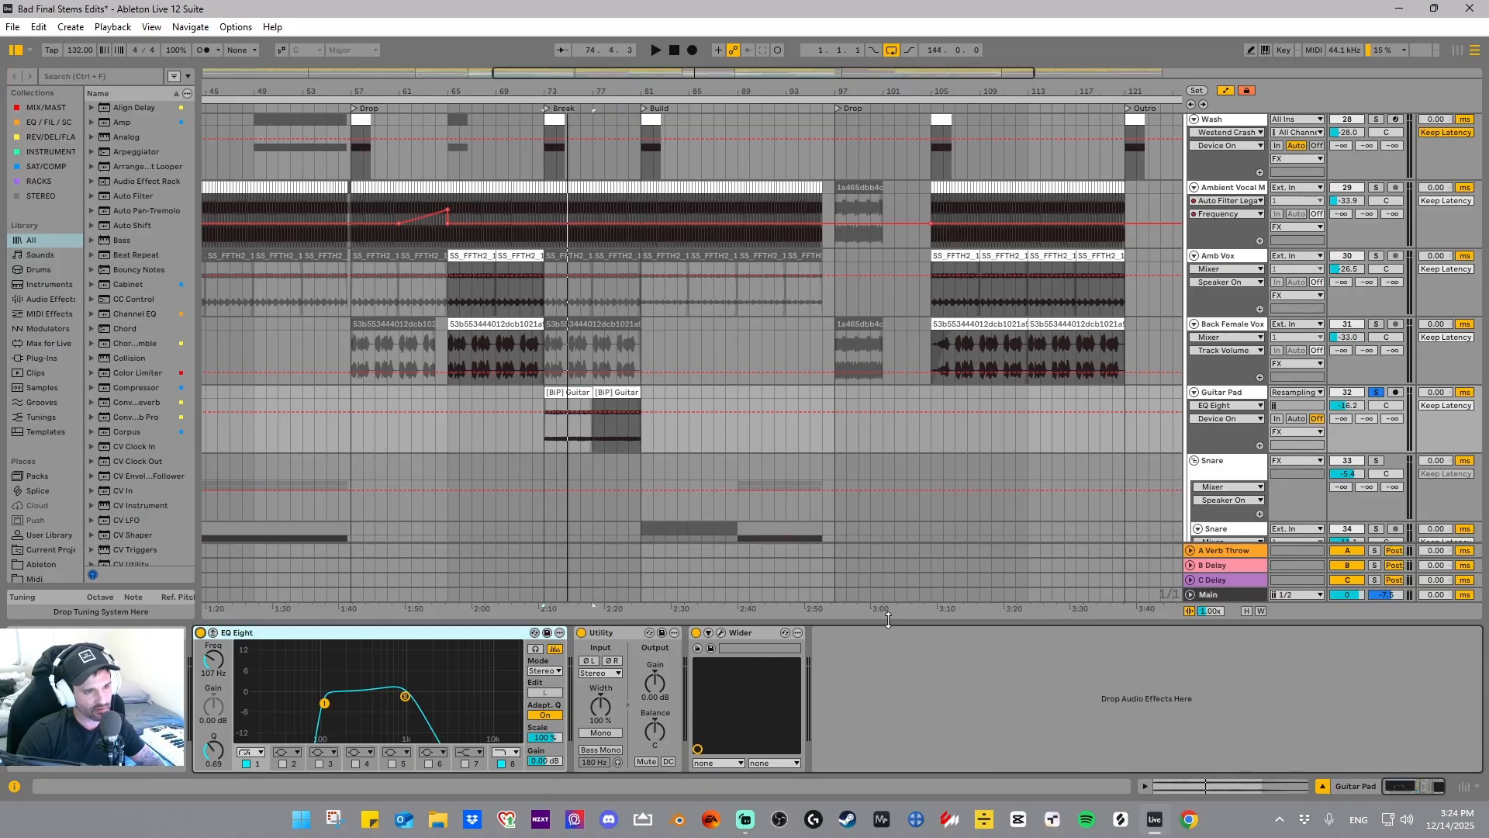
key(space)
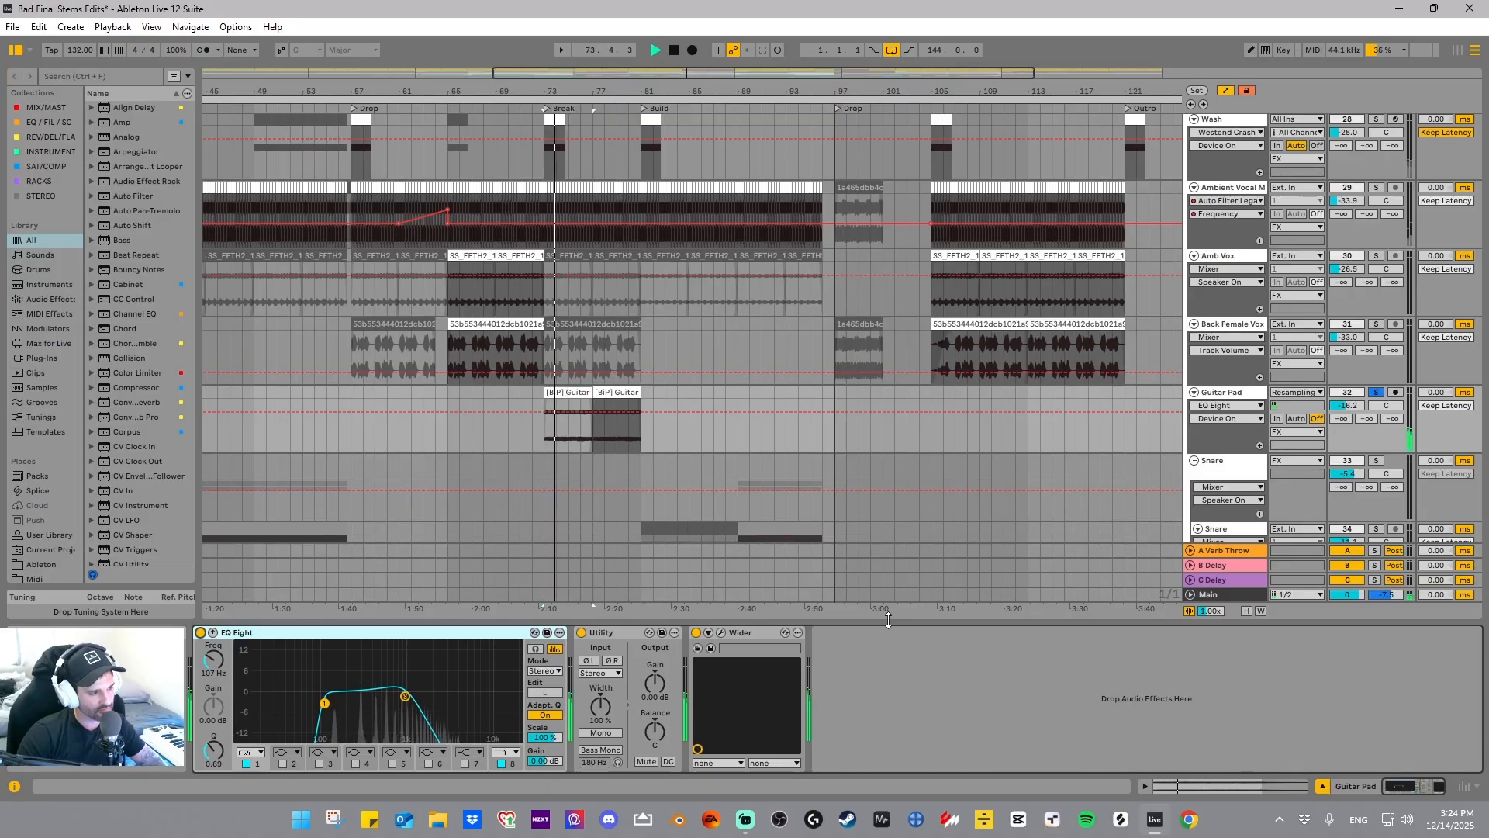
key(space)
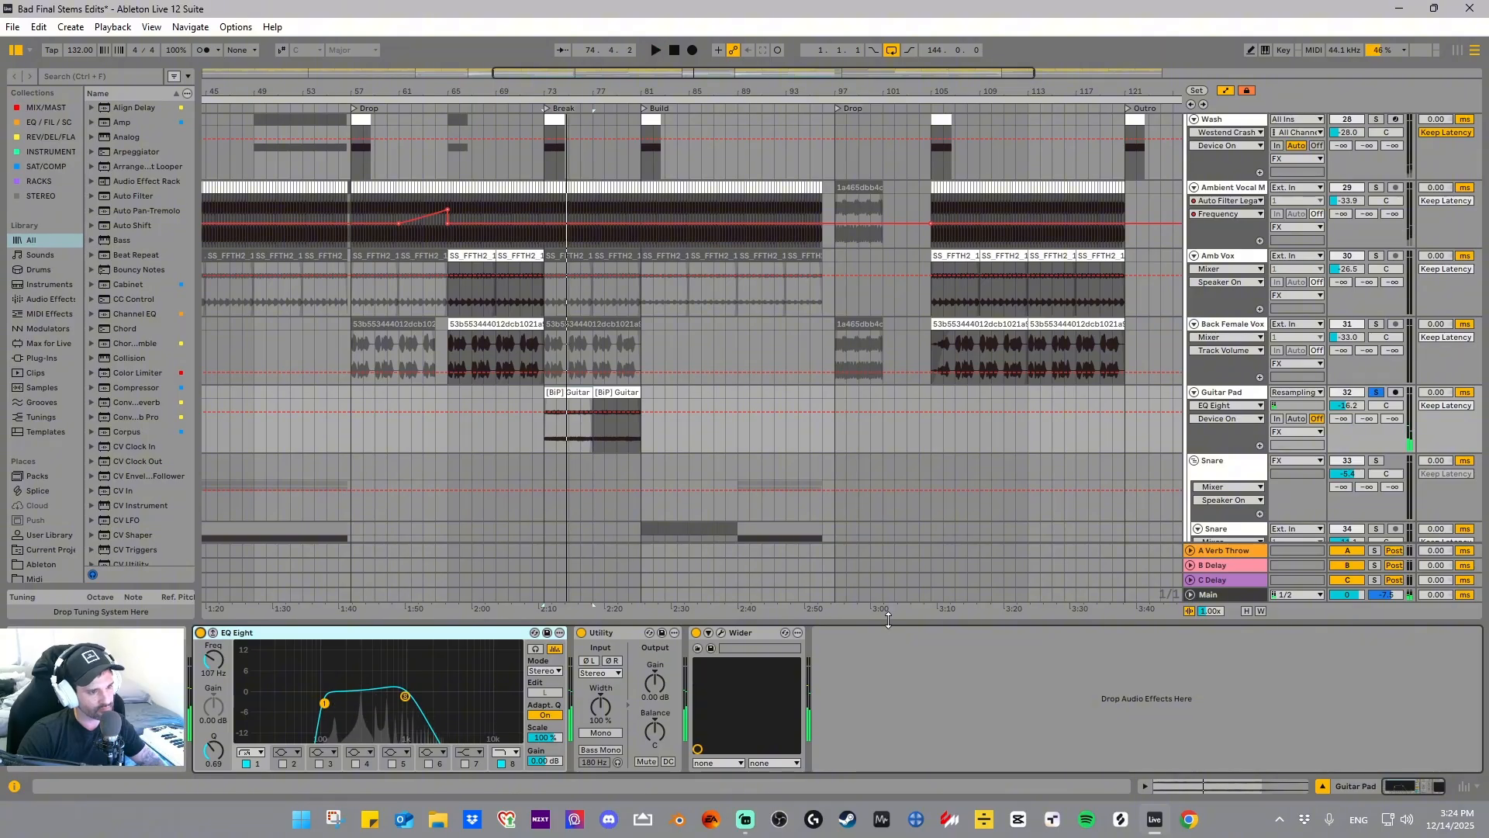
- Show the LOW CUT automation of the FOMO channel rack on the Snare group across the first build
scroll(1014, 141, down, 5)
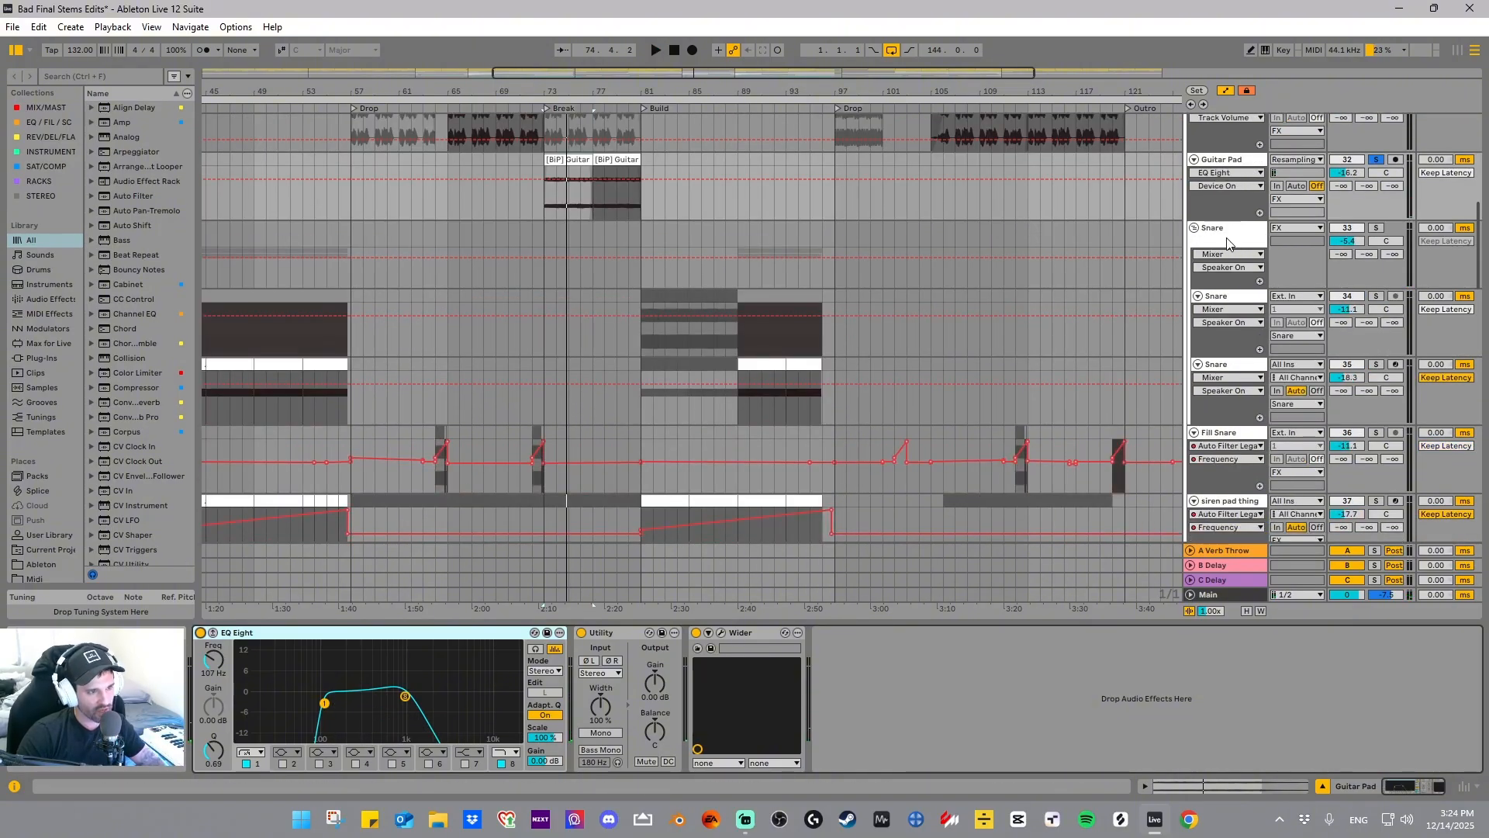
click(1227, 243)
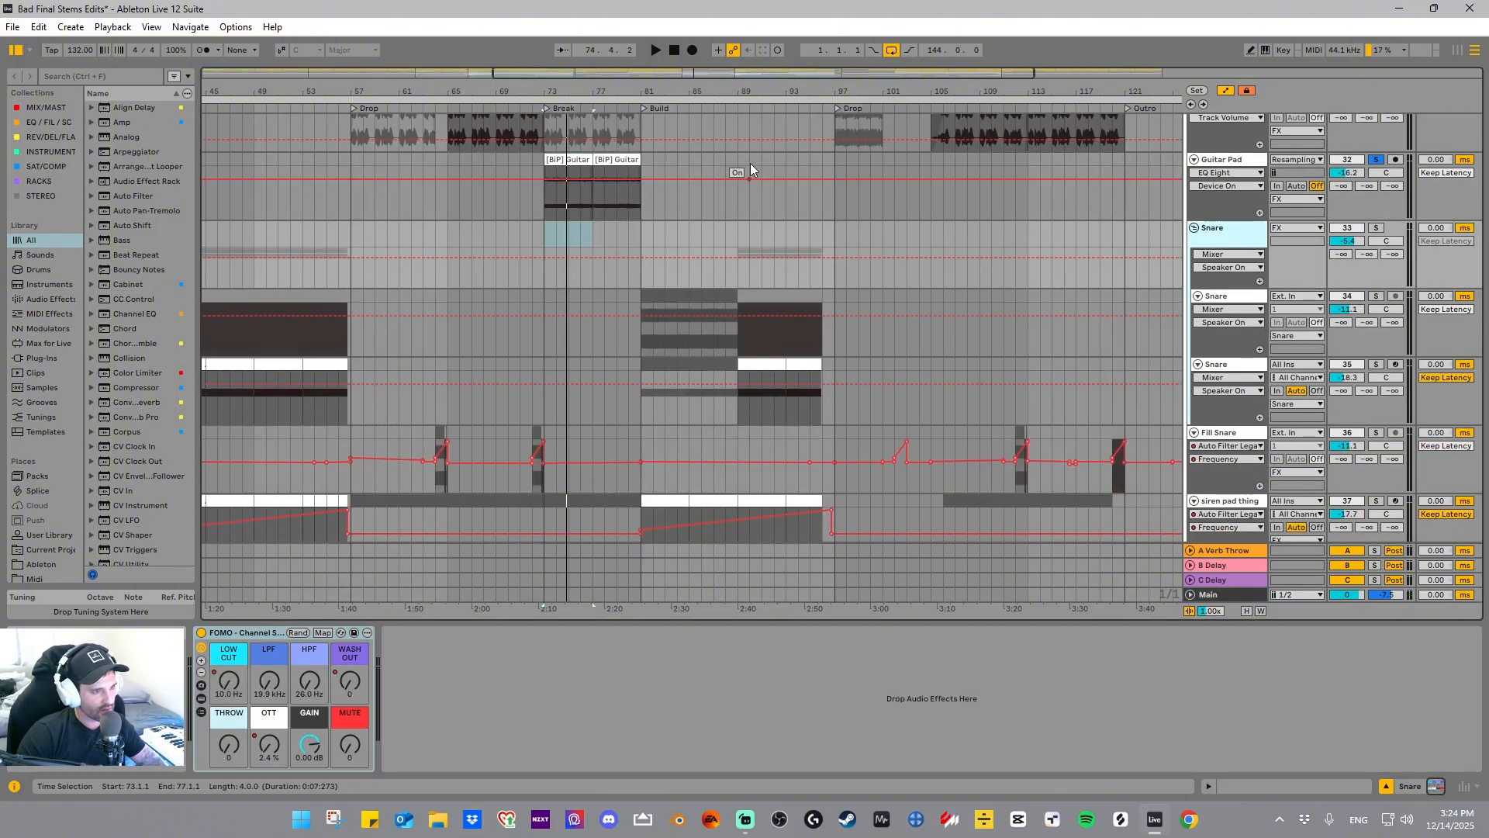
drag(686, 89, 879, 71)
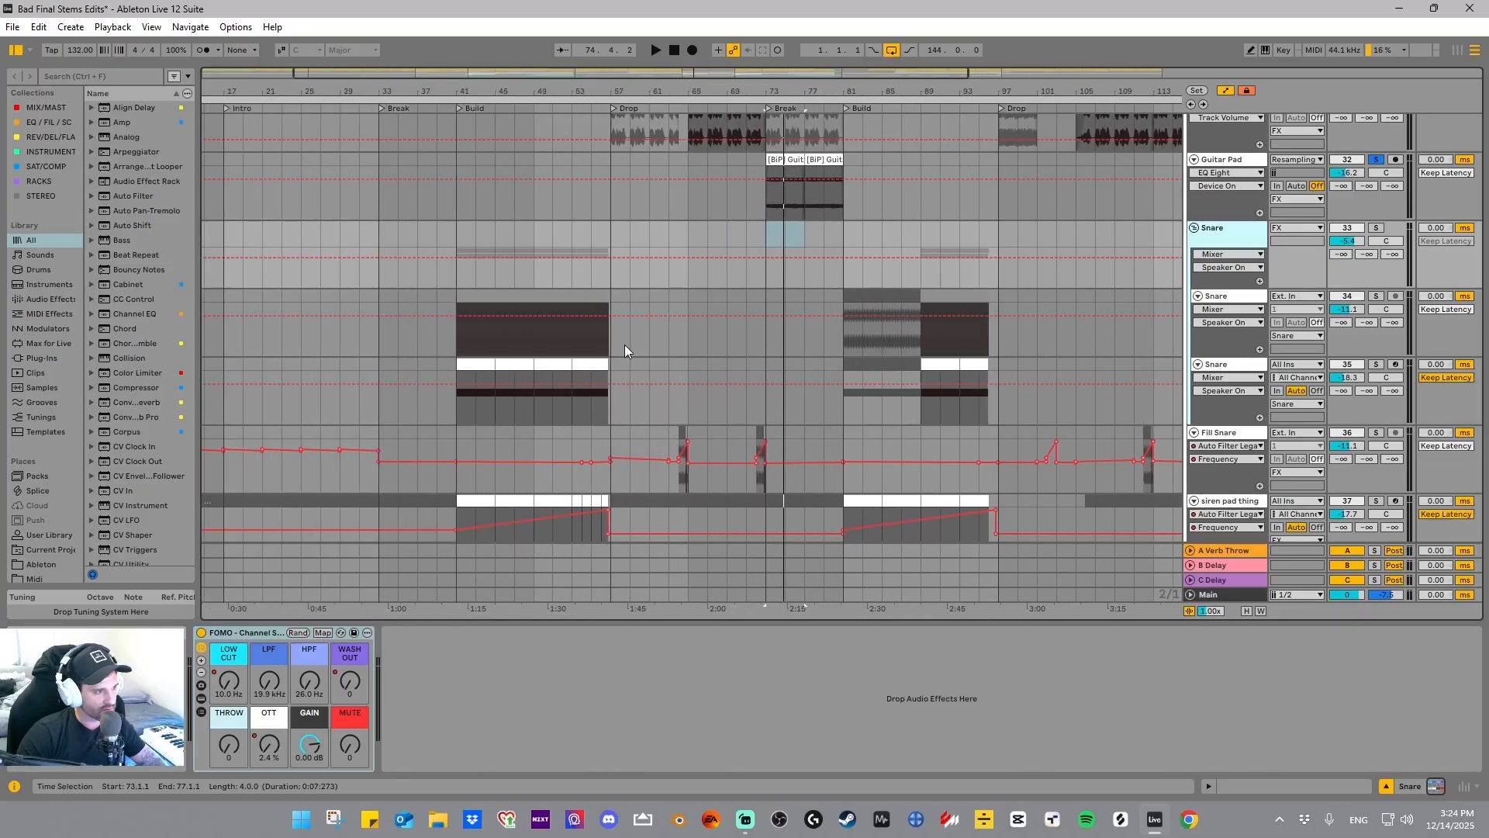
right_click(231, 677)
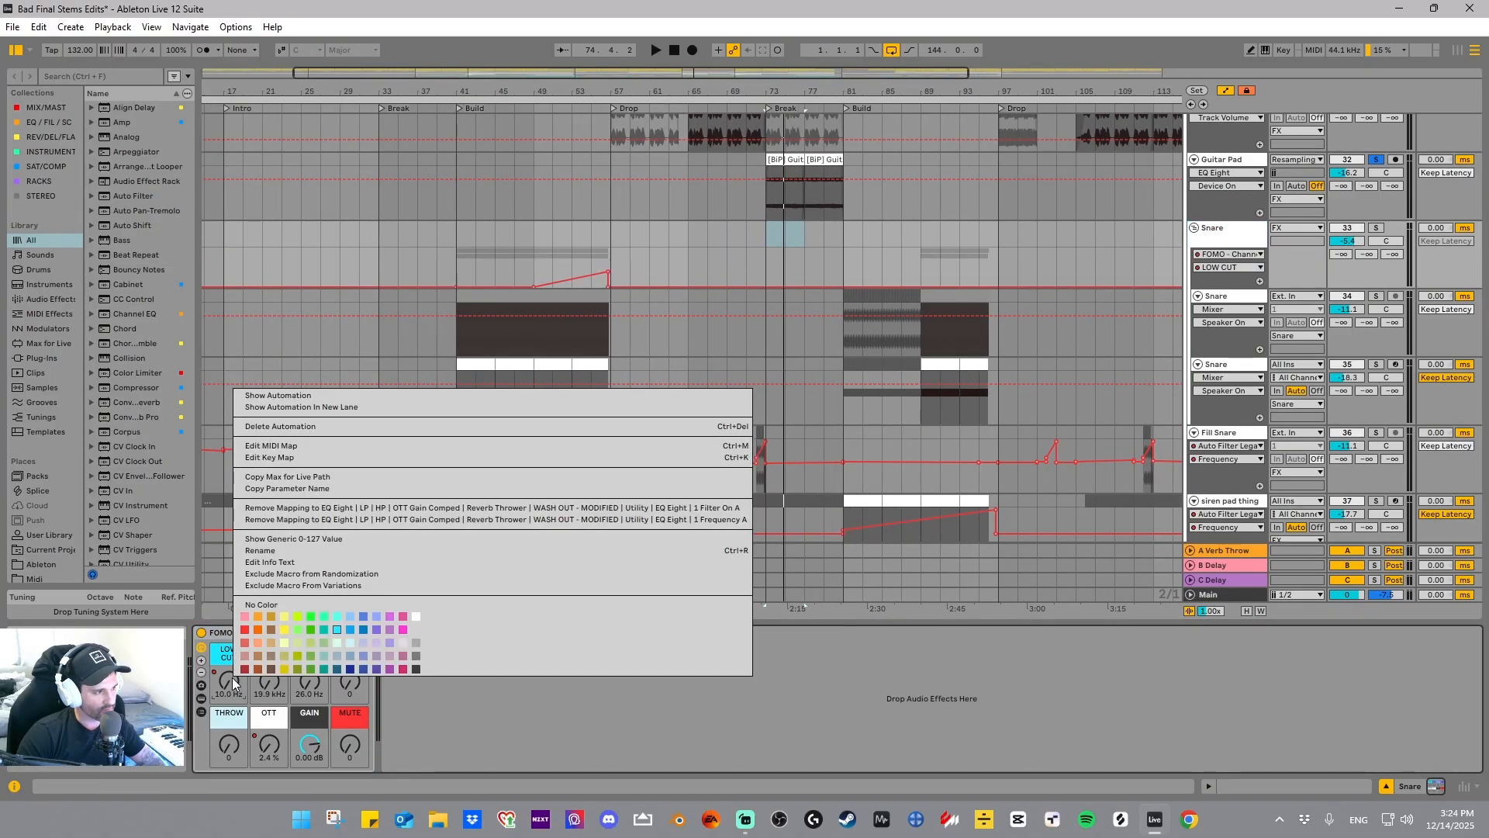
click(264, 397)
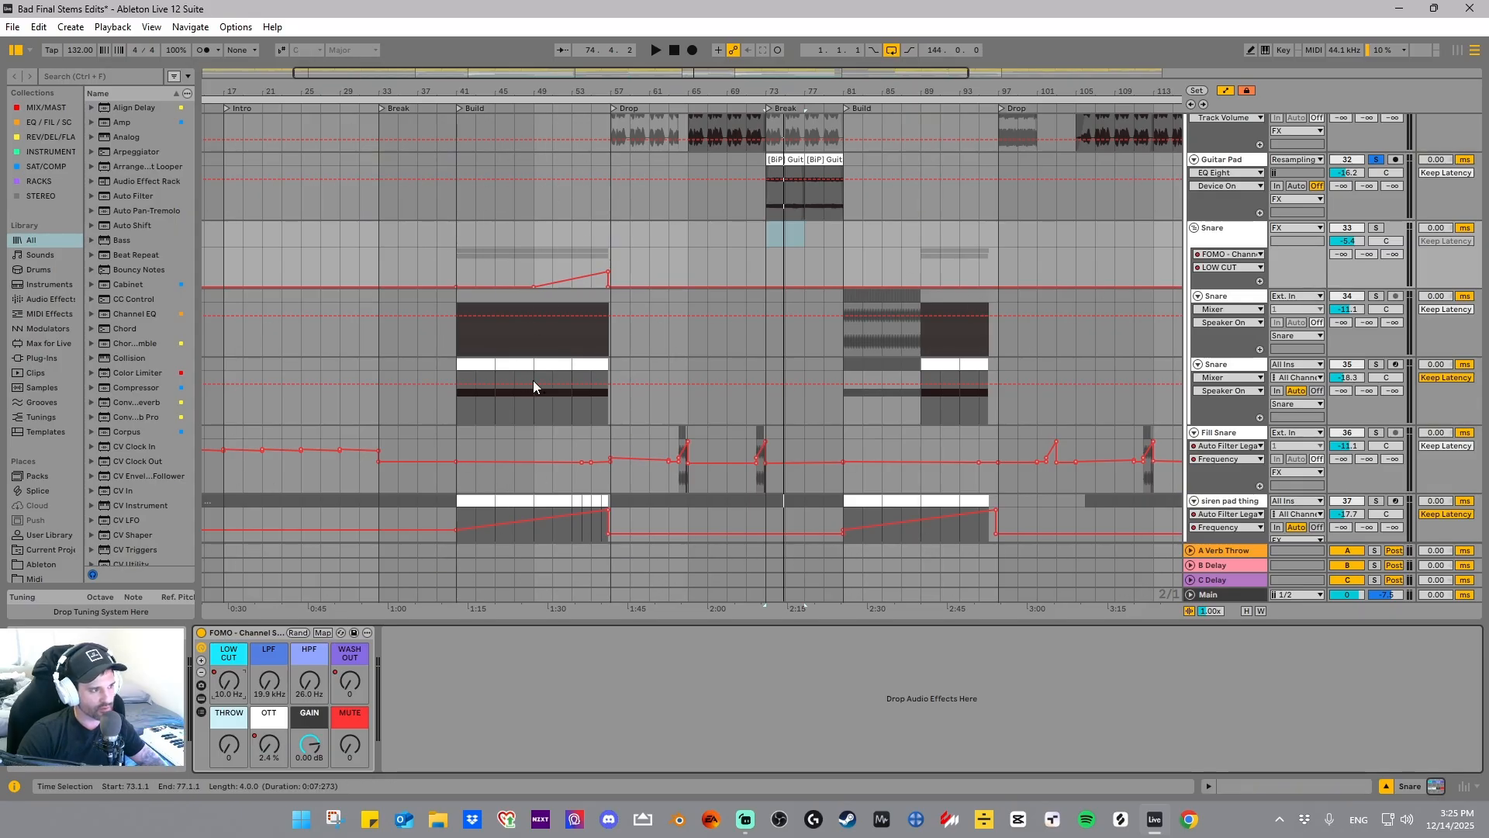
- Examine the WASH OUT and OTT macro automation on the Snare group leading into the first drop
drag(573, 93, 576, 190)
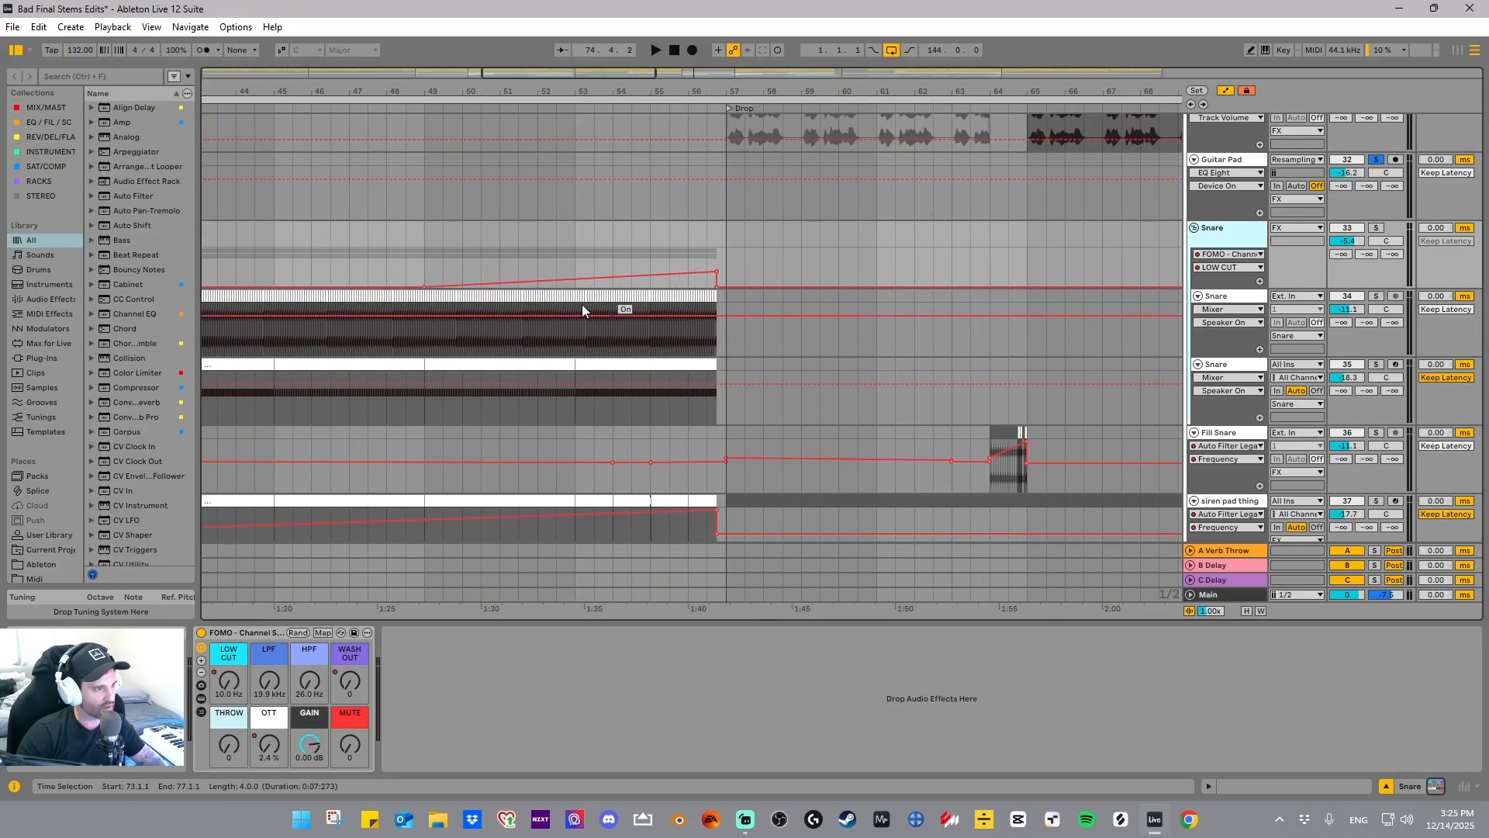
right_click(356, 672)
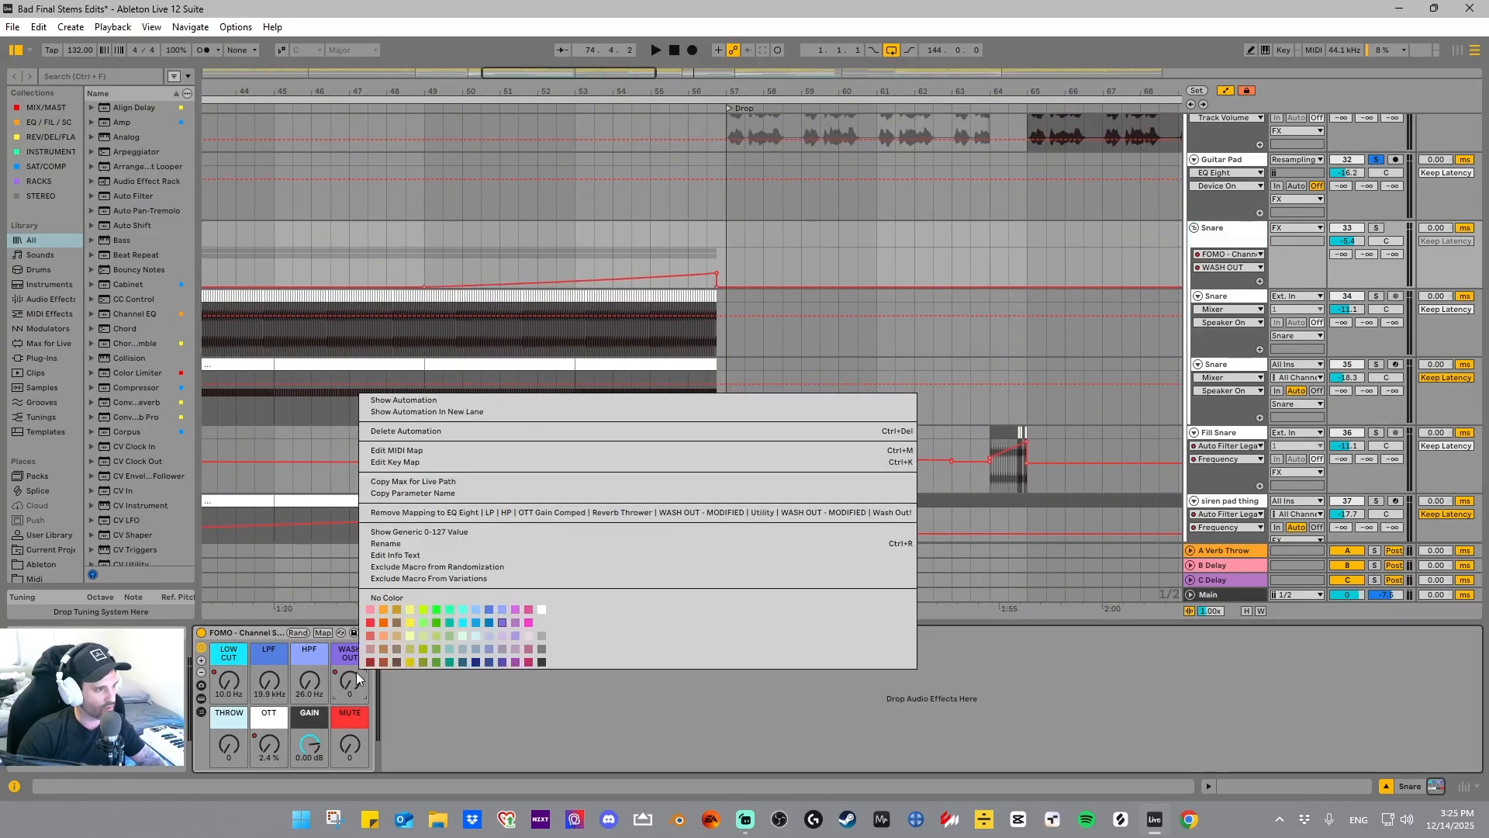
right_click(351, 681)
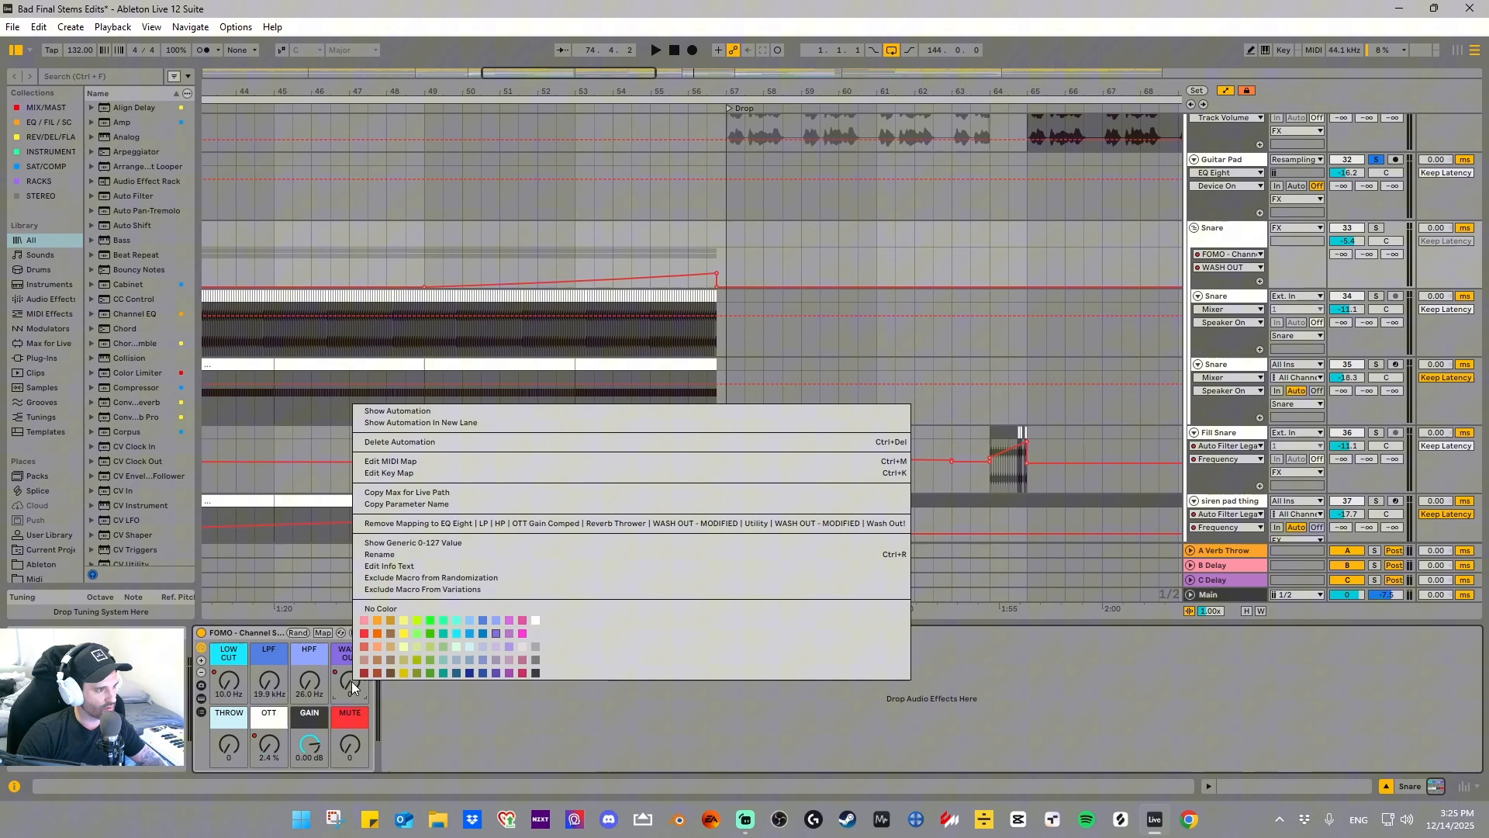
right_click(271, 739)
click(935, 687)
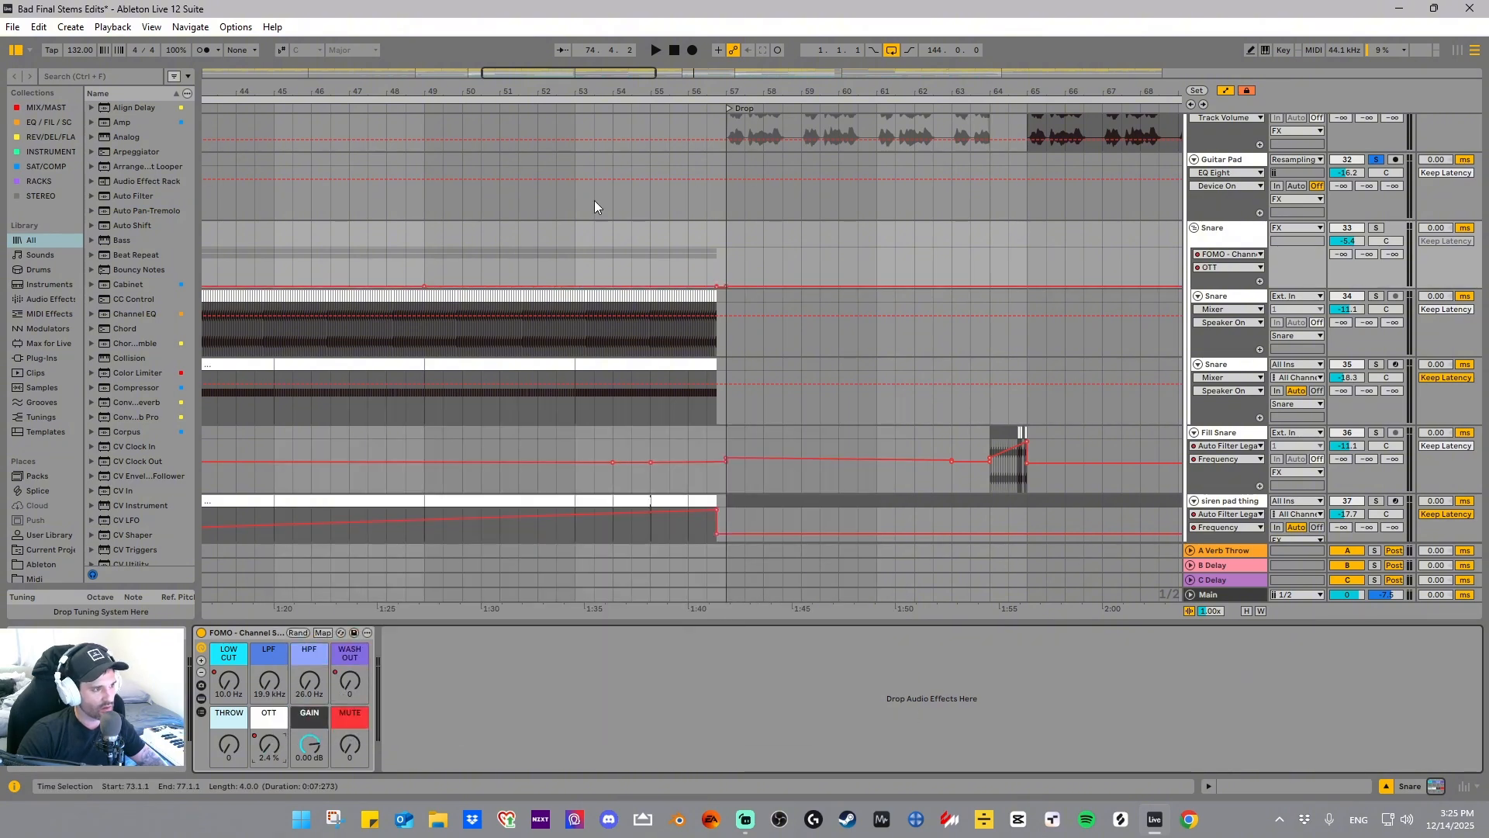
- Solo the Snare group and play the first build from bars 41, 49 and 53
drag(643, 93, 803, 84)
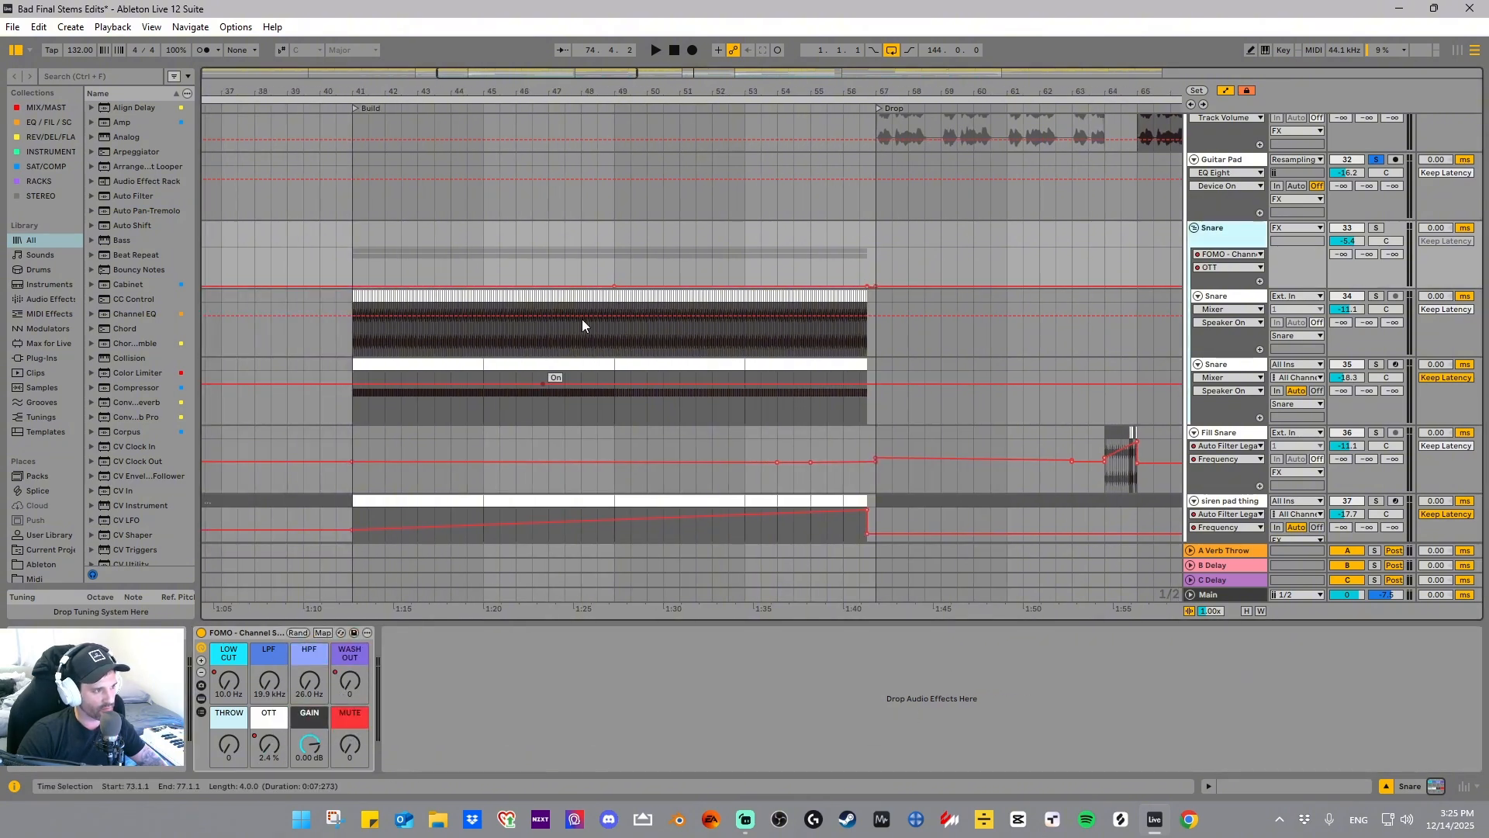
click(1376, 227)
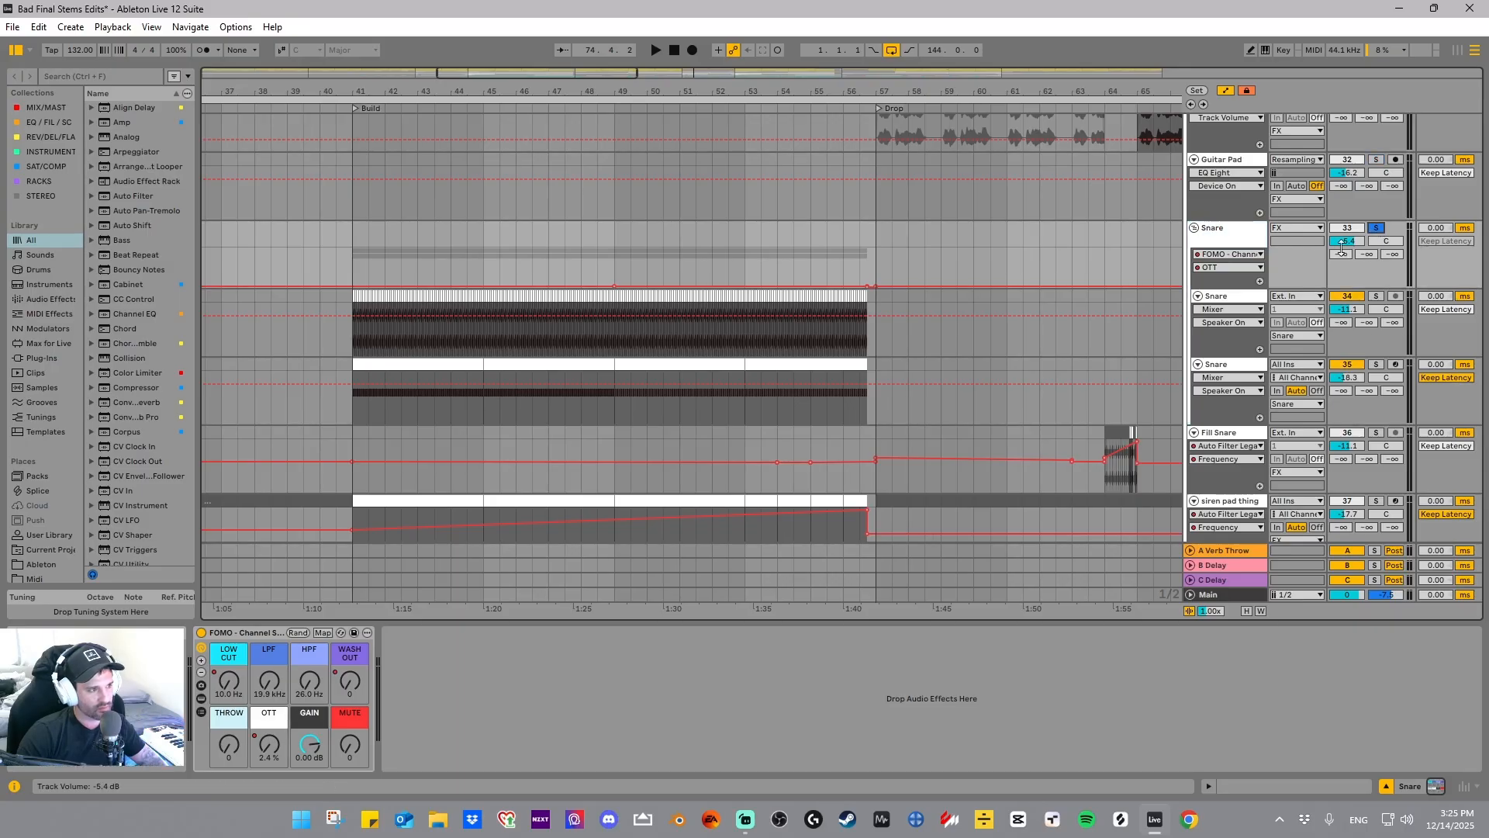
key(space)
click(357, 266)
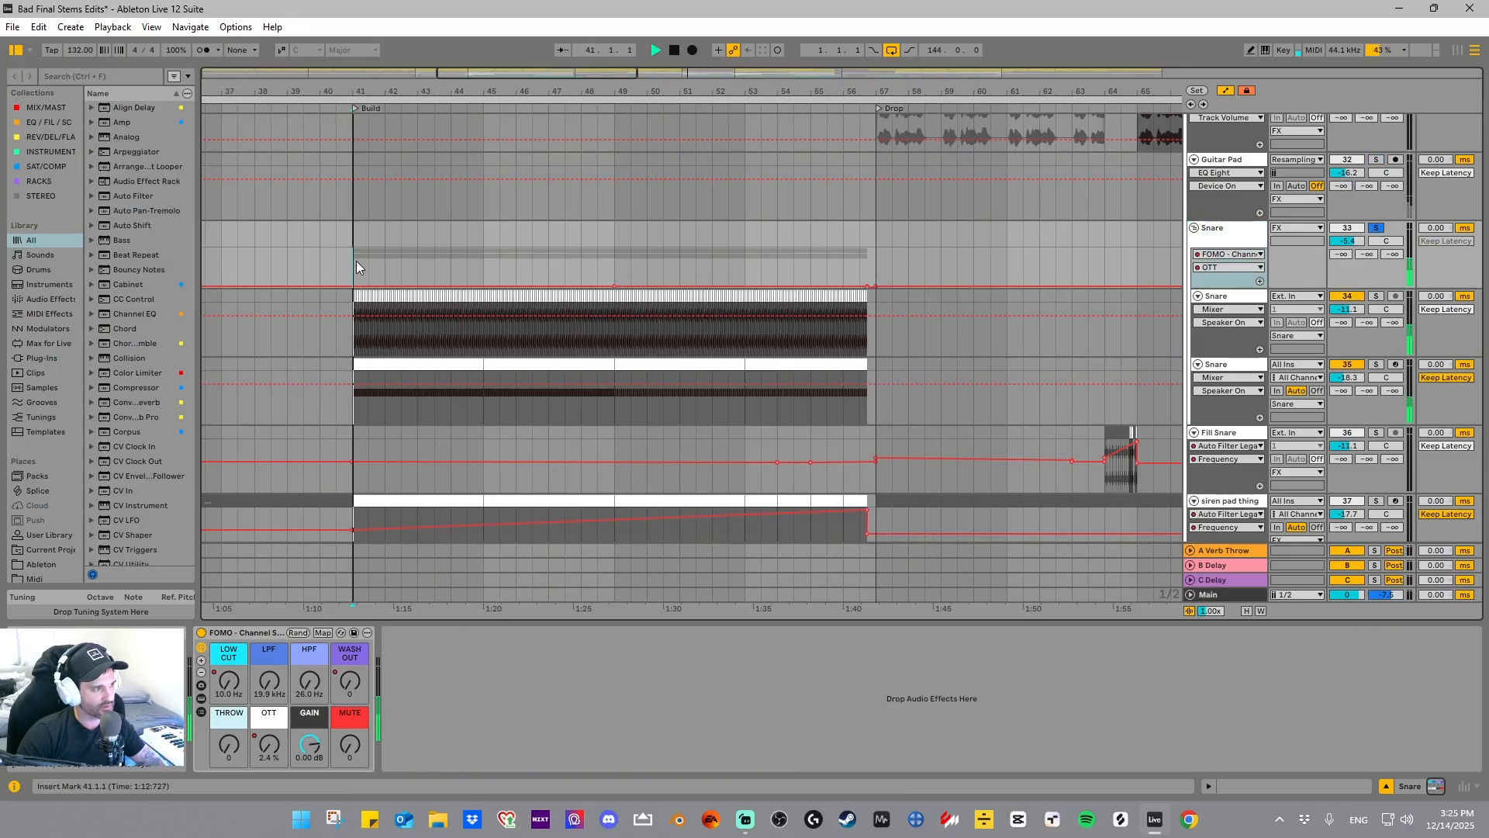
click(616, 259)
click(742, 264)
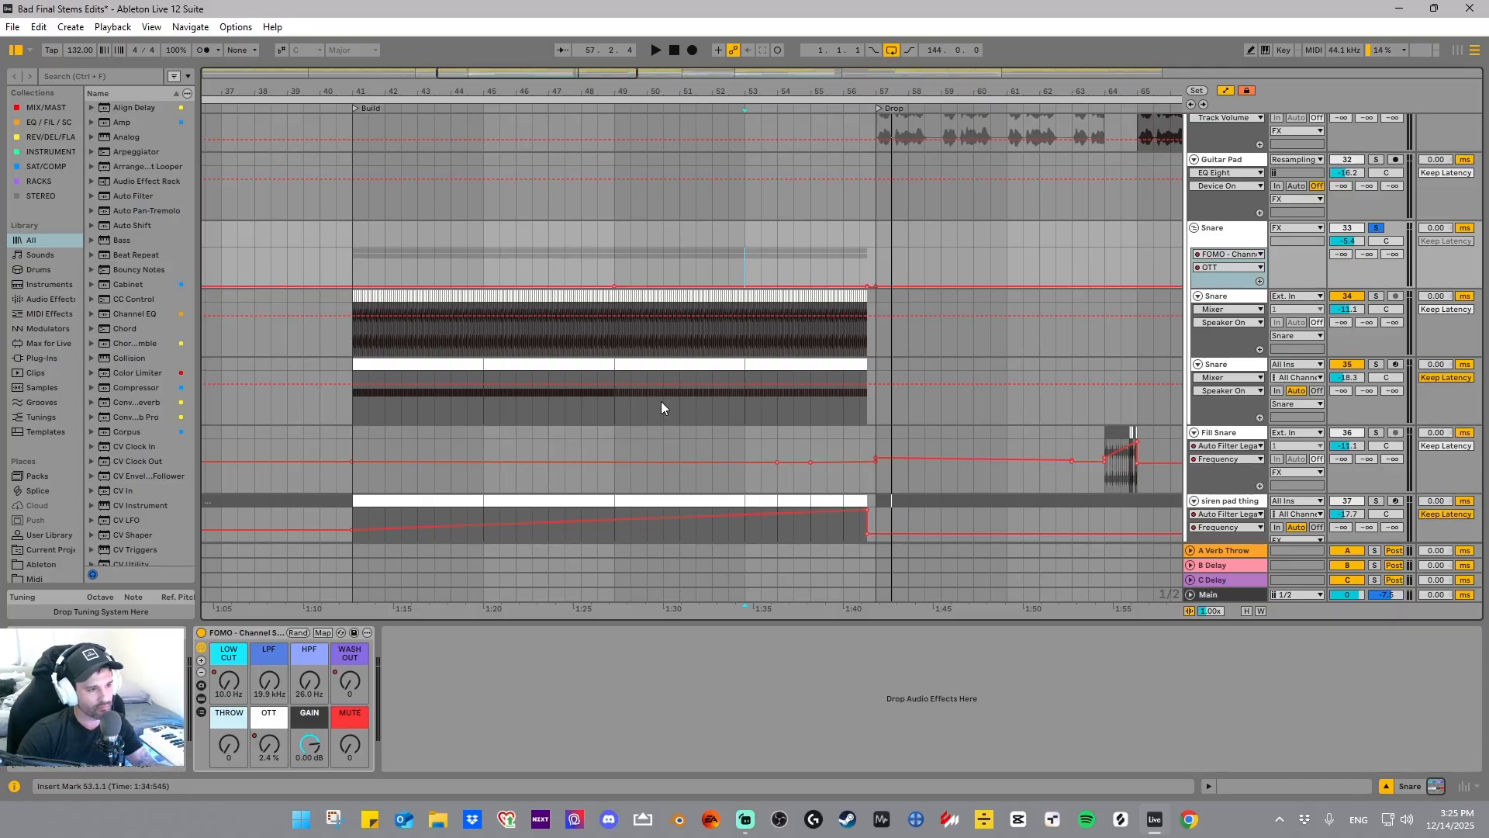
- Solo the first Snare track inside the Snare group and show its effects chain
click(1241, 294)
click(1373, 297)
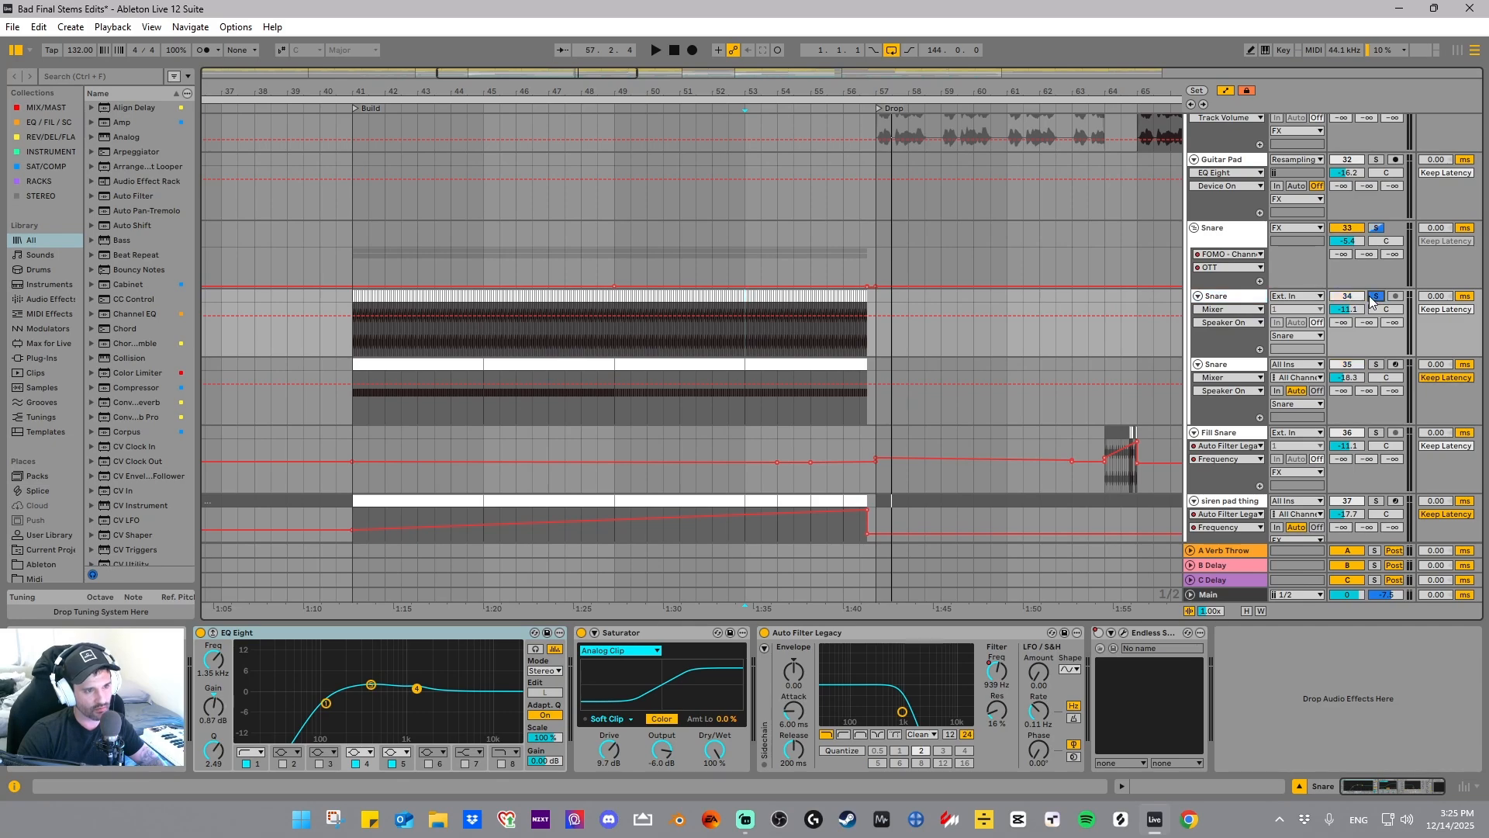
click(1231, 284)
click(1234, 296)
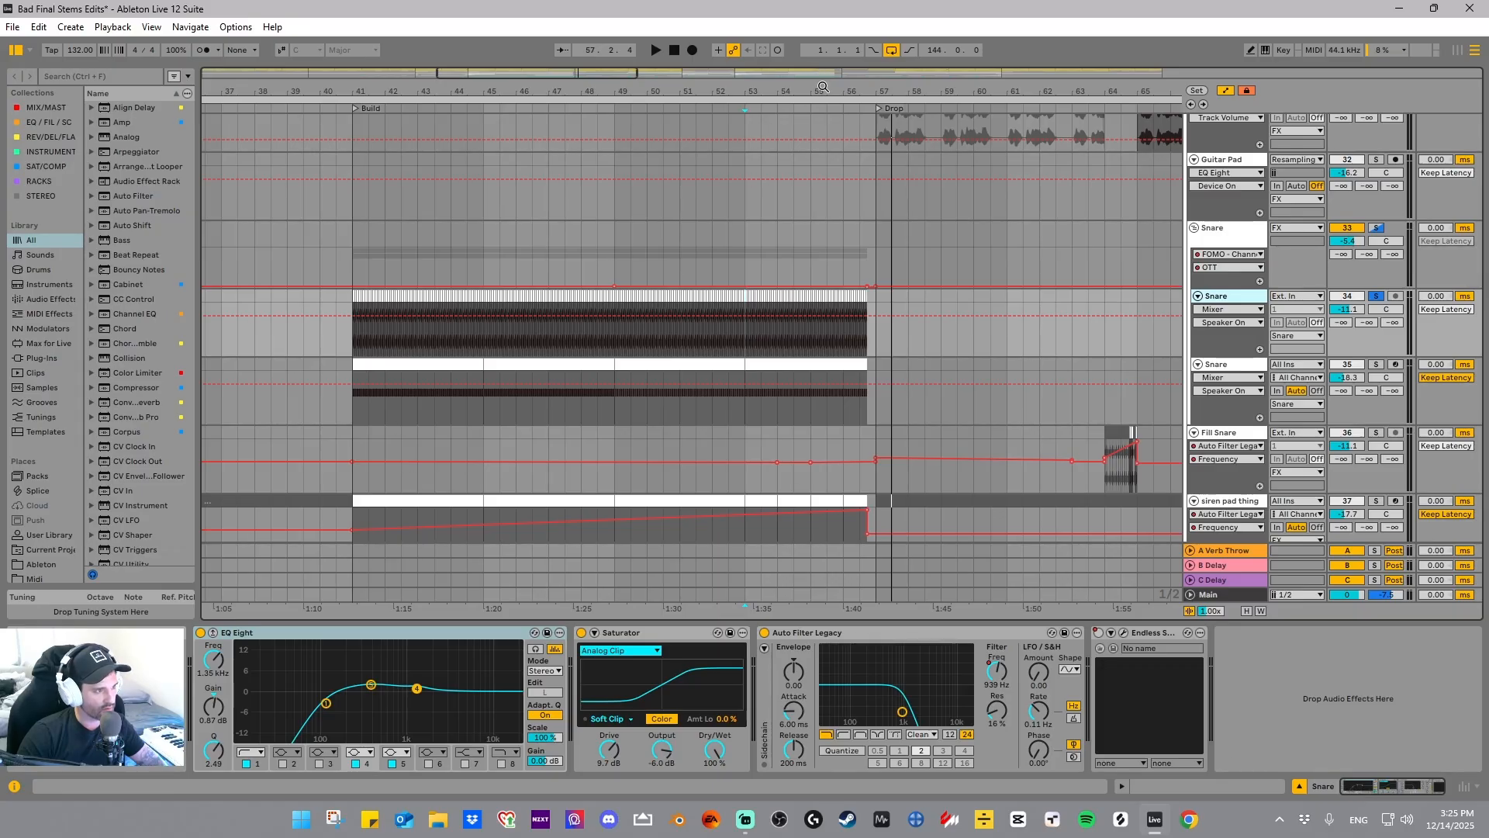
- Play the soloed first Snare track from bar 54 and from just before bar 53 of the first build
drag(822, 87, 702, 243)
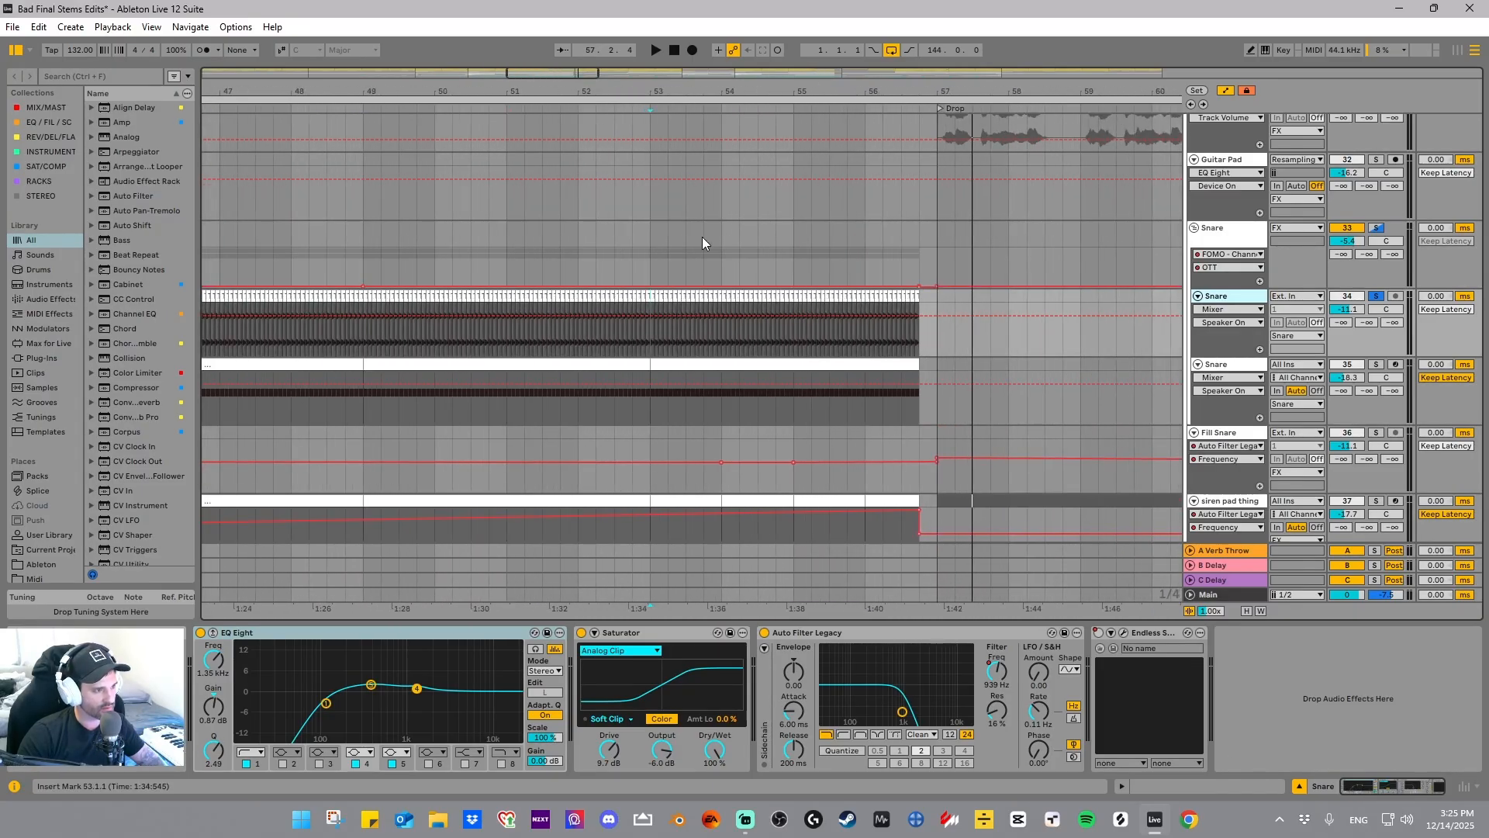
click(718, 246)
key(space)
key(space)
click(724, 338)
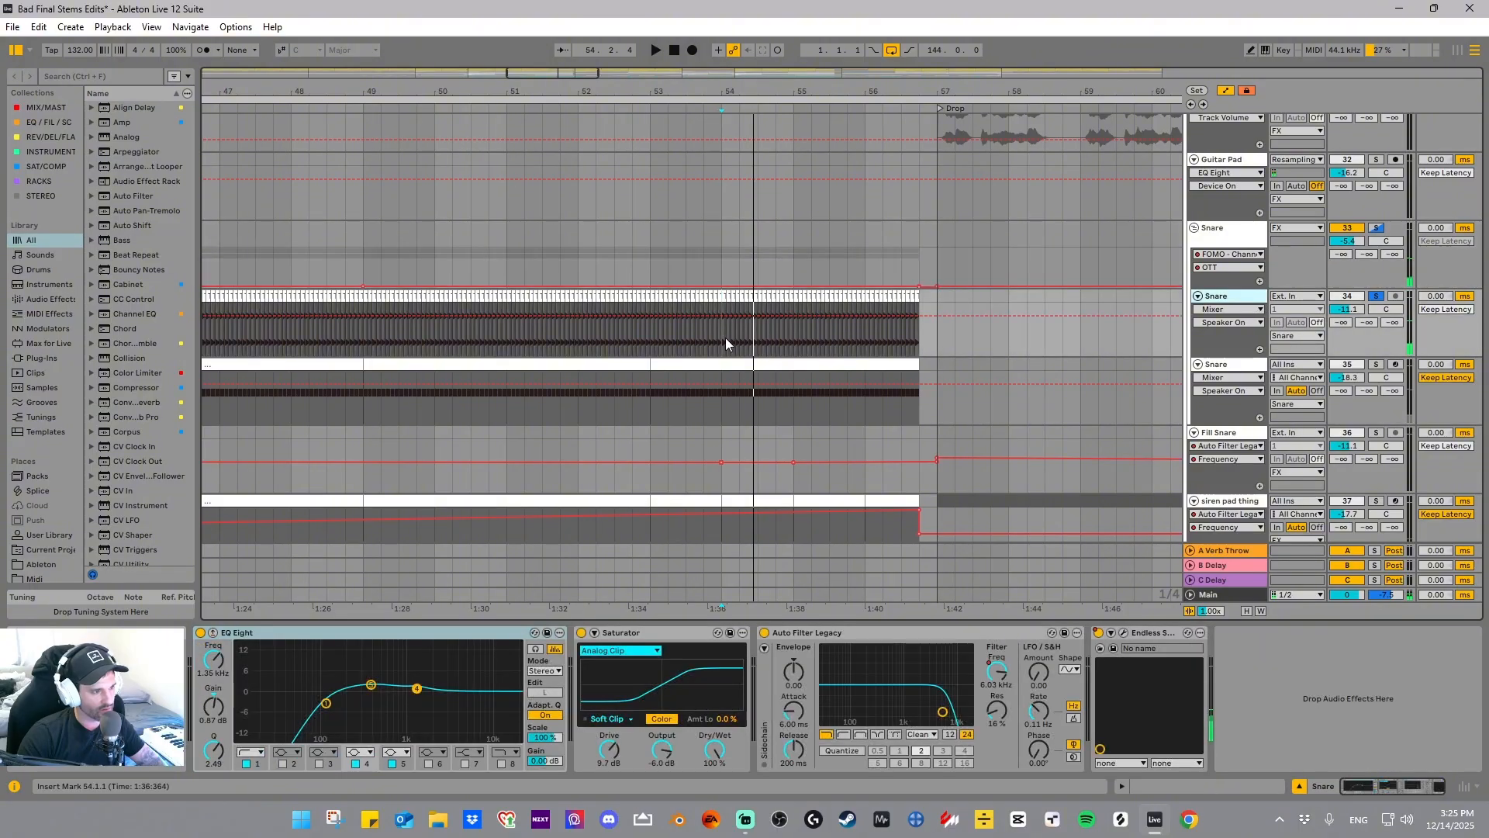
click(643, 326)
key(space)
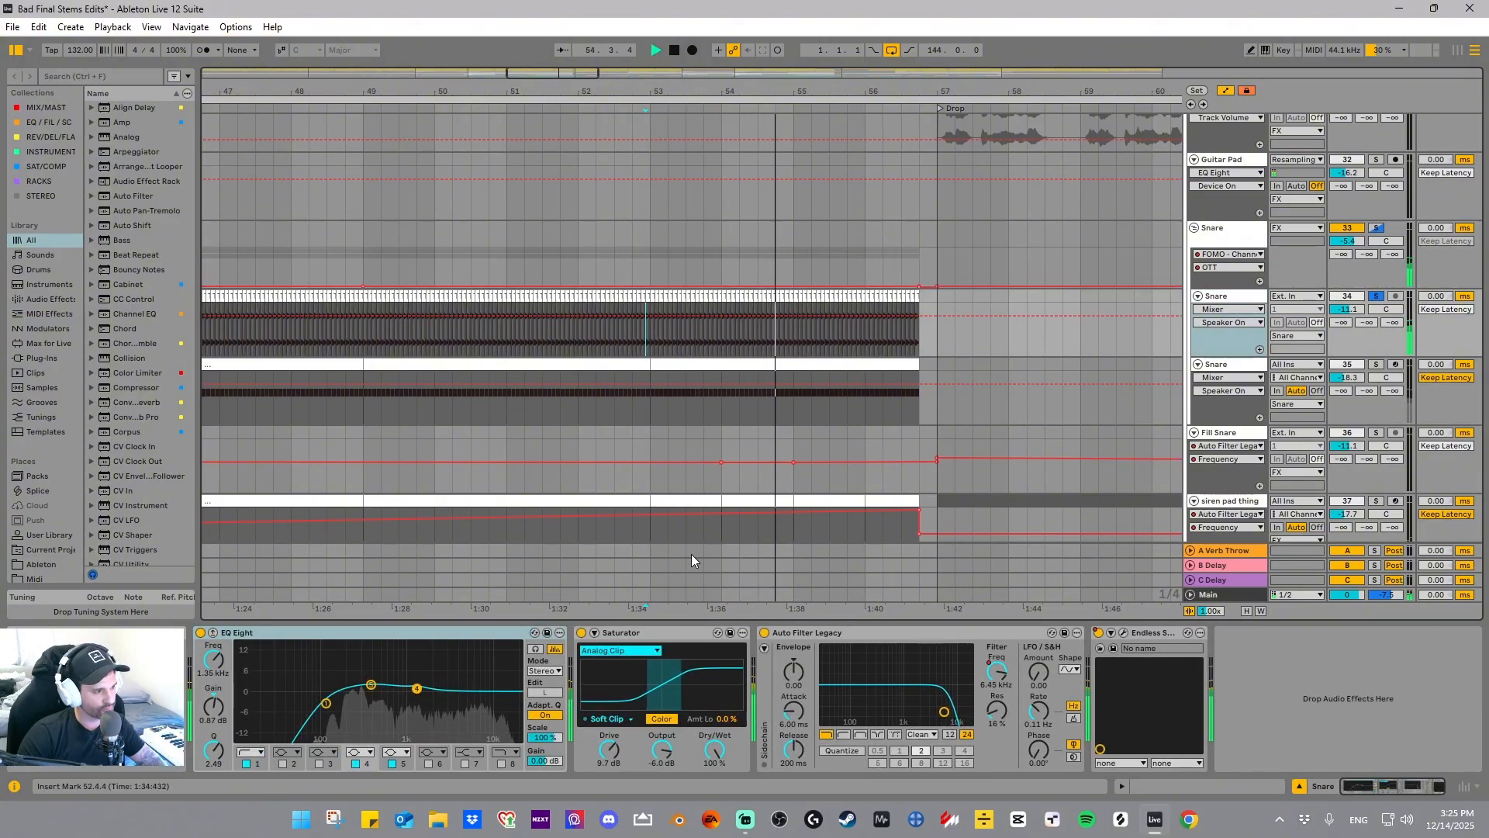
key(space)
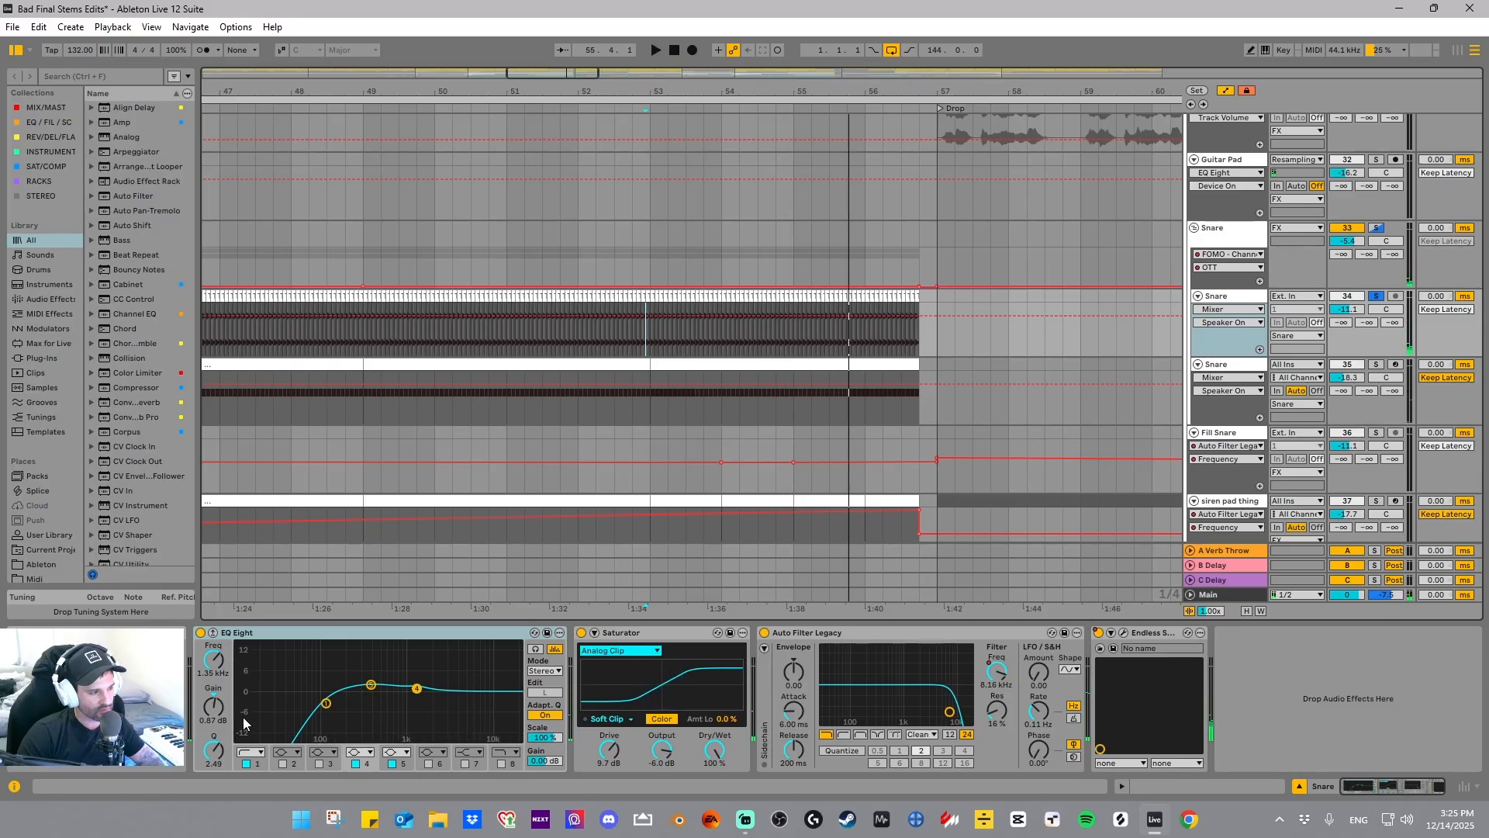
- Examine the Saturator and the Auto Filter Legacy Frequency automation on the first Snare track leading into the drop
click(659, 633)
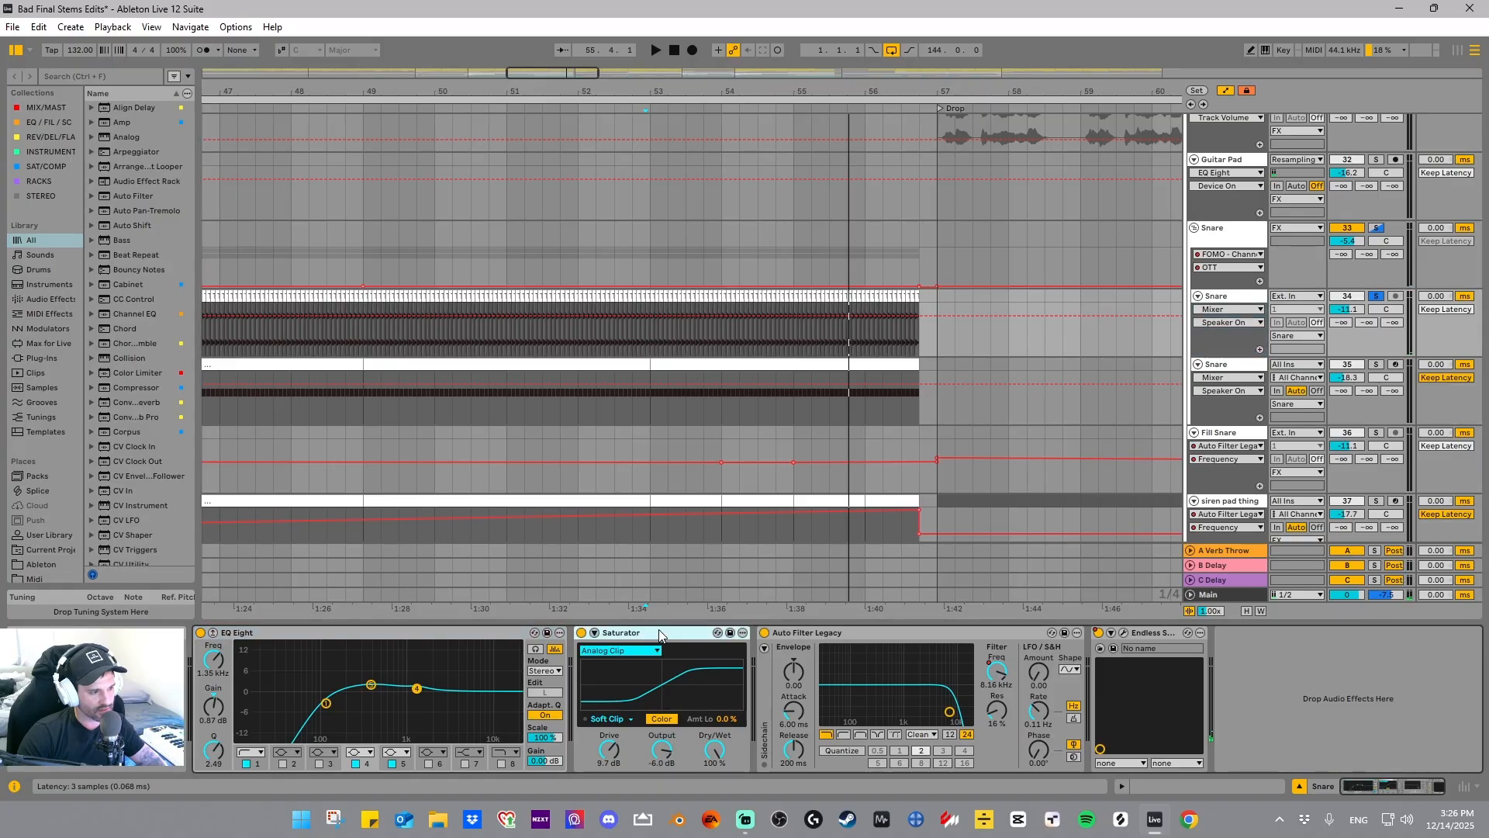
click(792, 632)
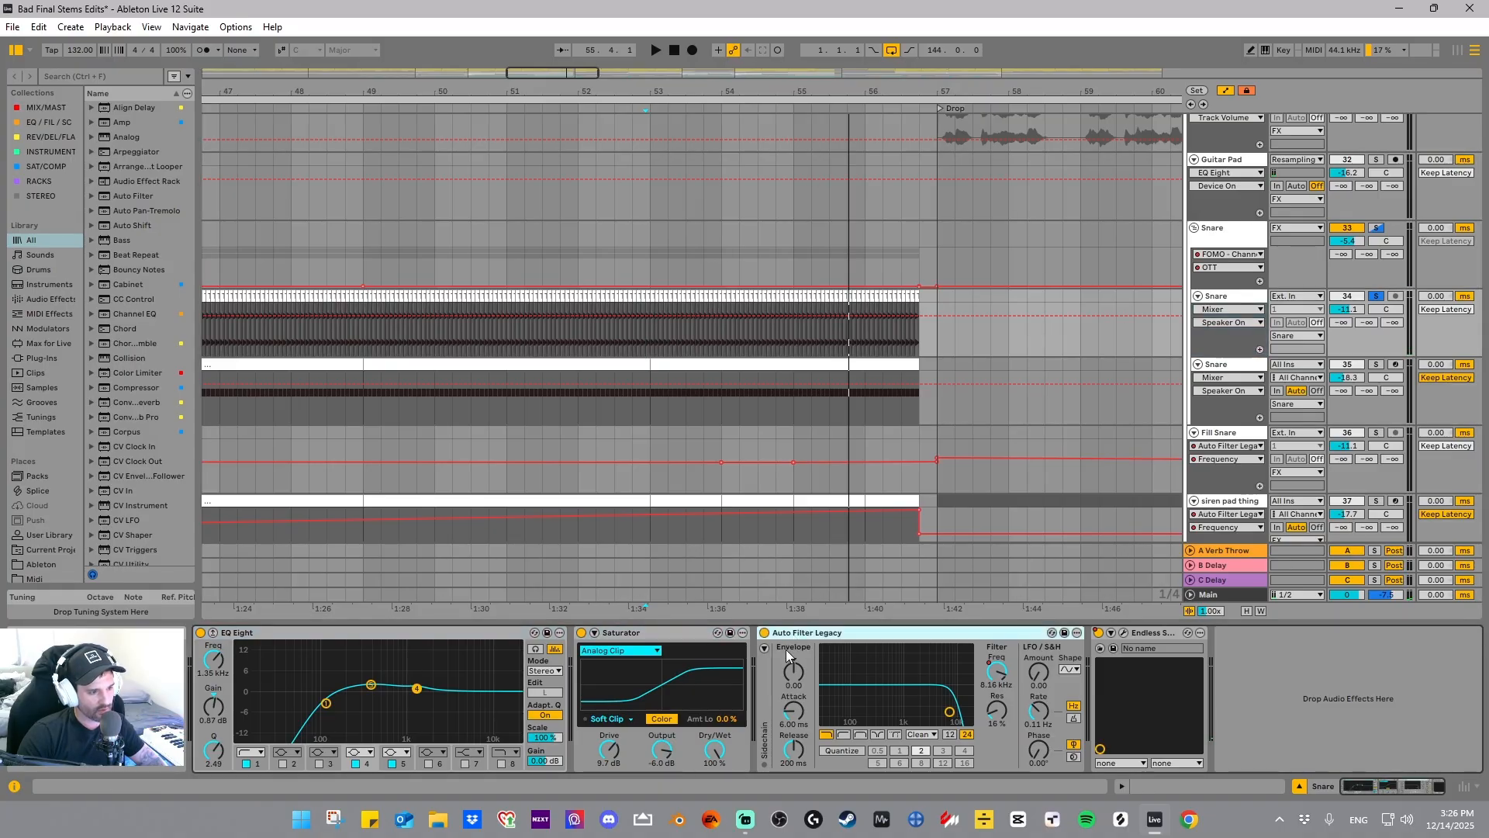
right_click(1000, 674)
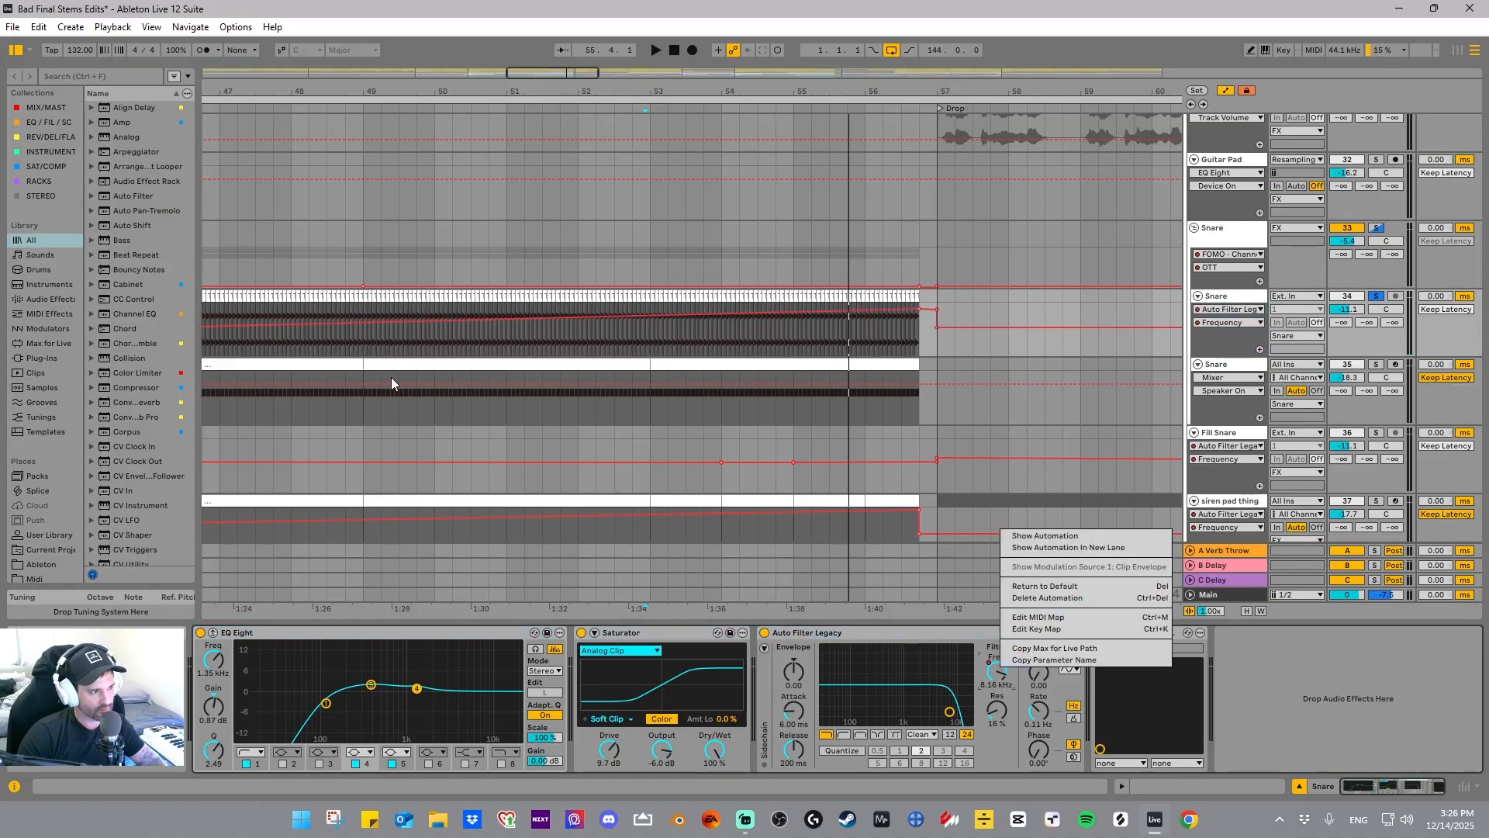
click(940, 318)
- Inspect the Endless Smile plugin on the first Snare track and show its Intensity automation across the build
click(1123, 631)
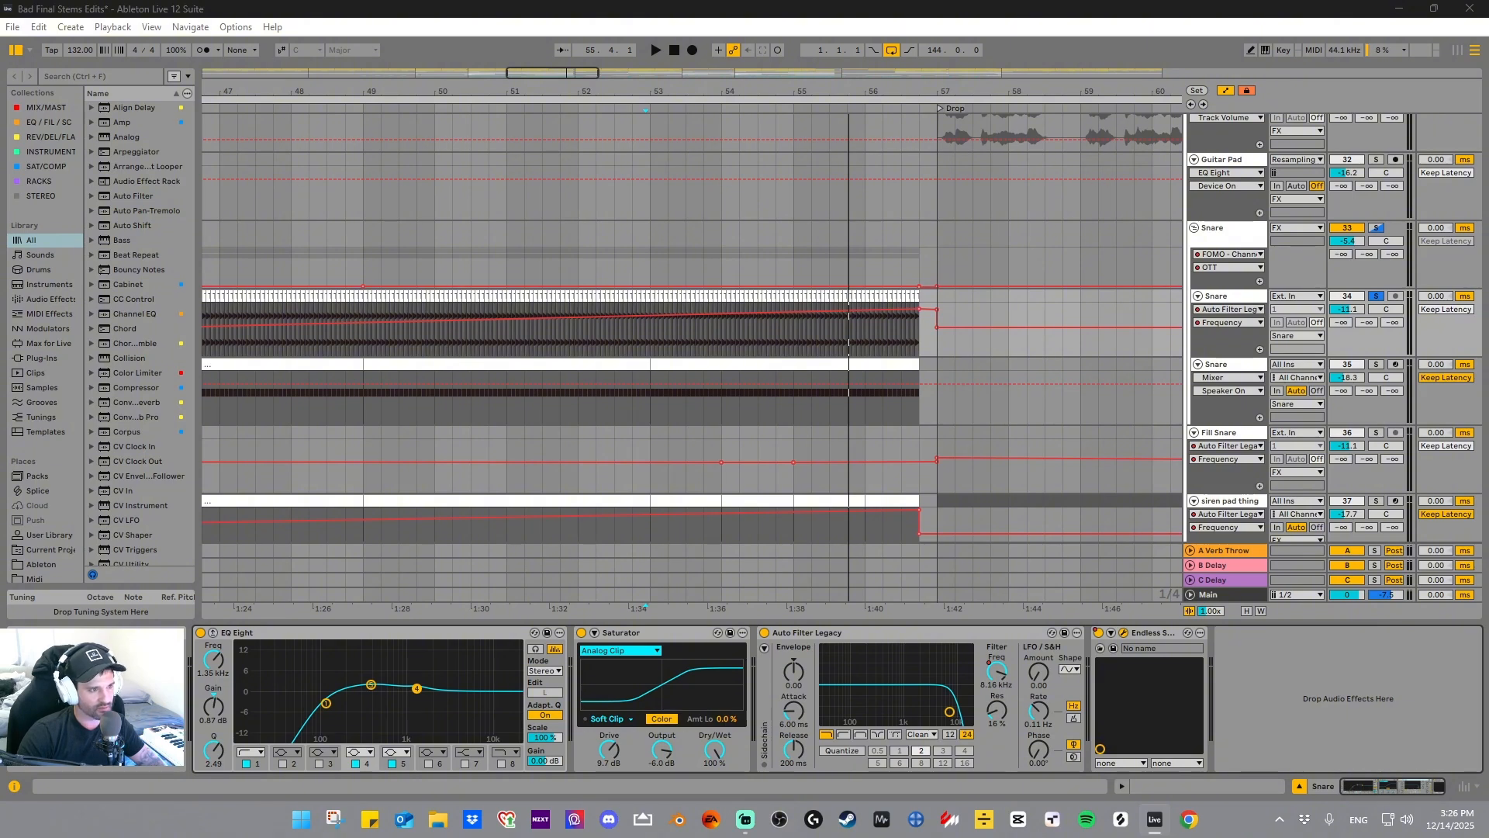
drag(953, 201, 953, 124)
click(747, 55)
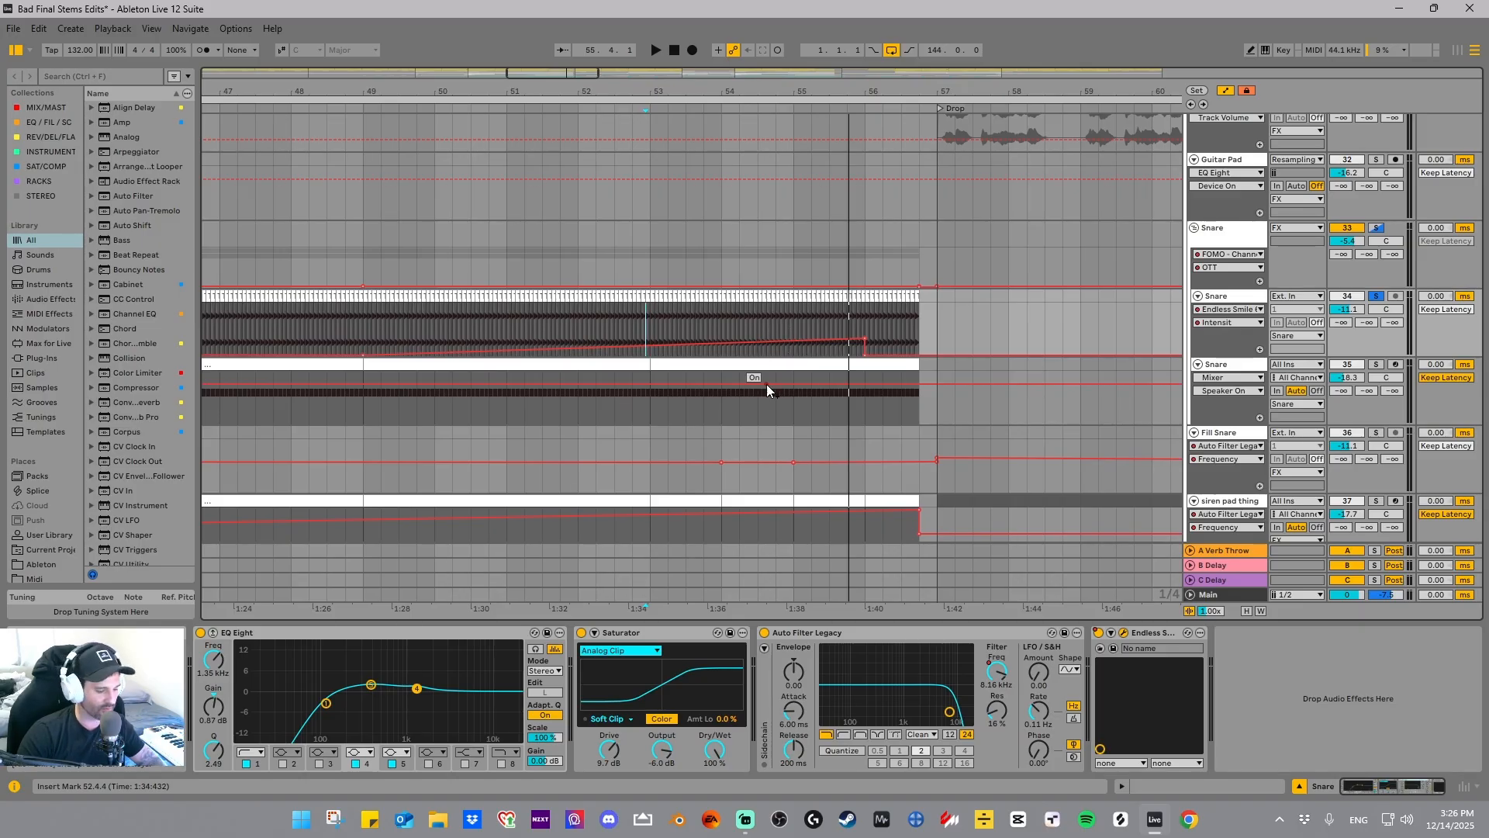
drag(737, 85, 943, 77)
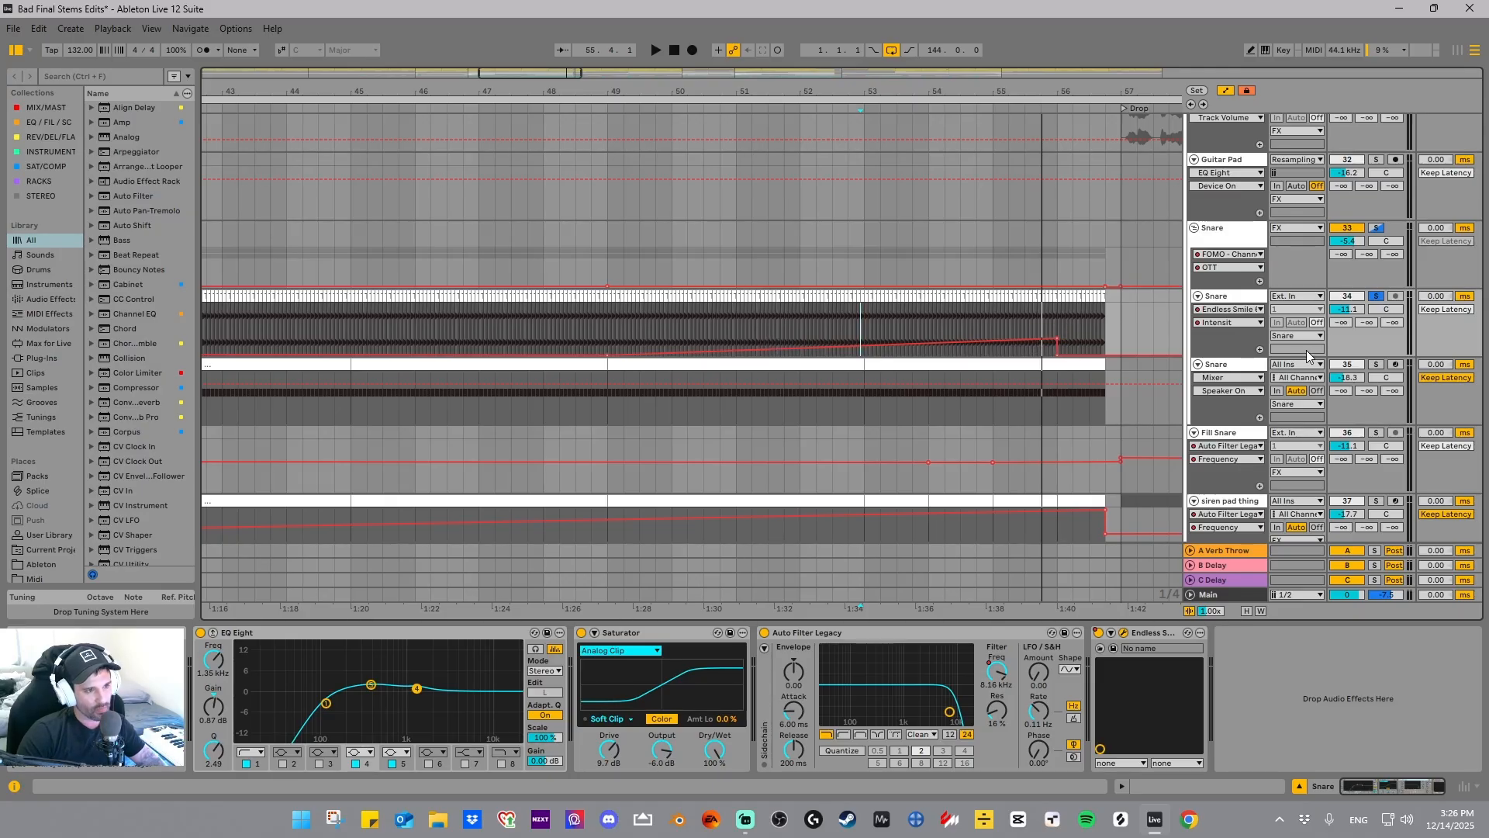
- Solo the second Snare track, look through its effects chain and play it from bar 54
click(1378, 364)
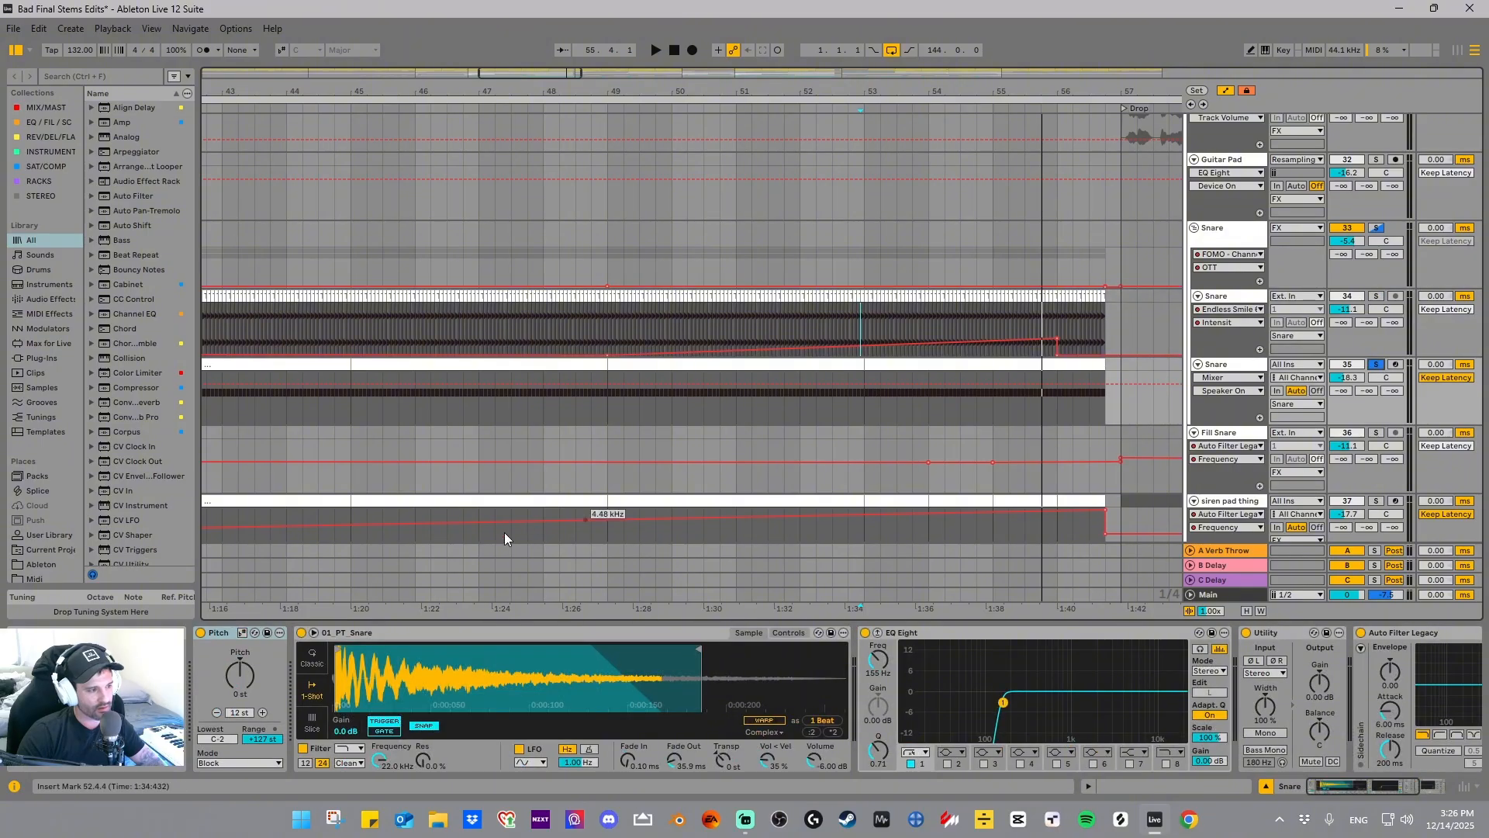
click(1214, 363)
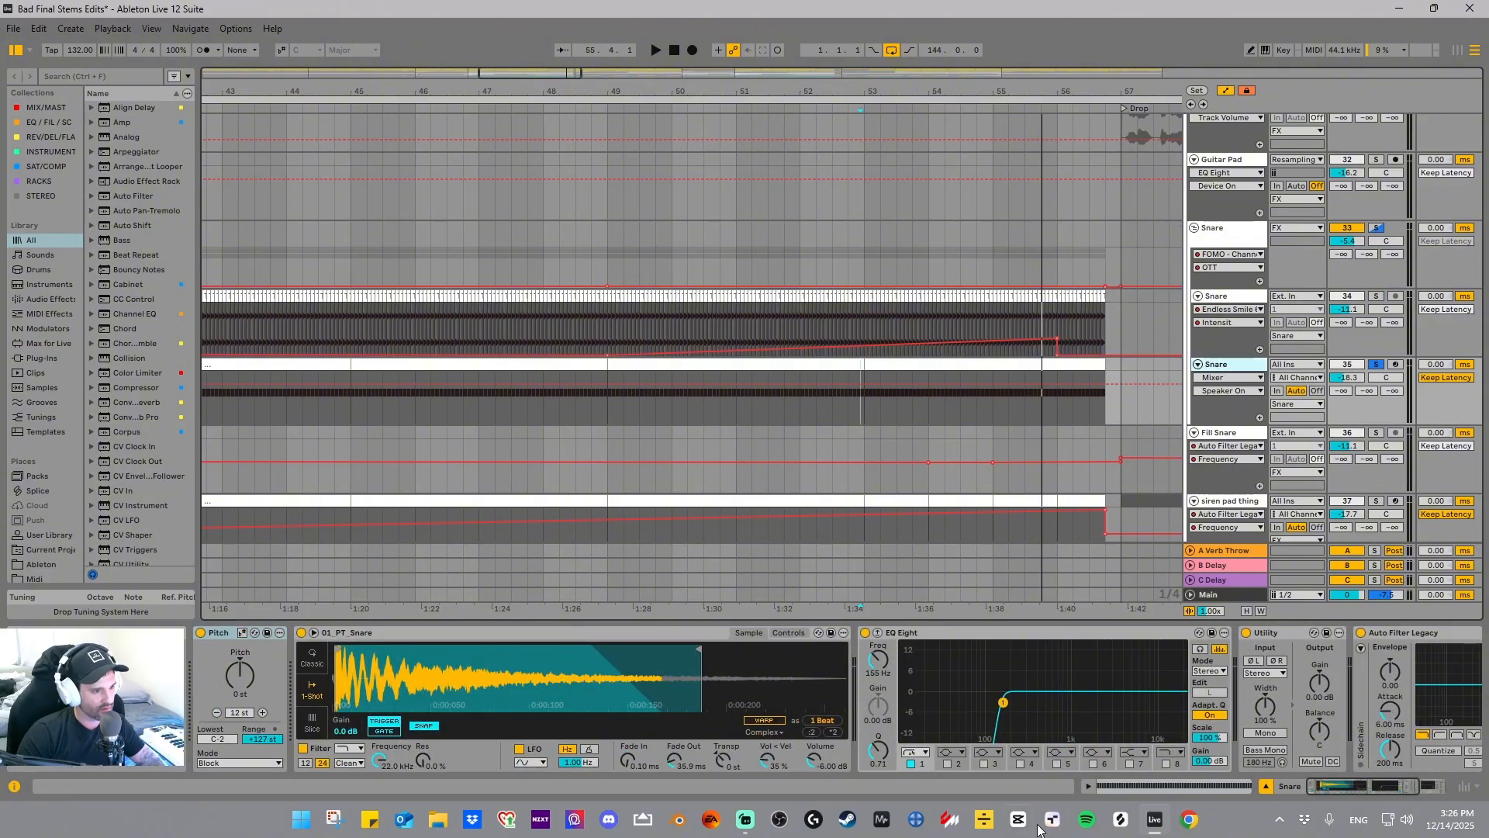
drag(1395, 786, 1424, 791)
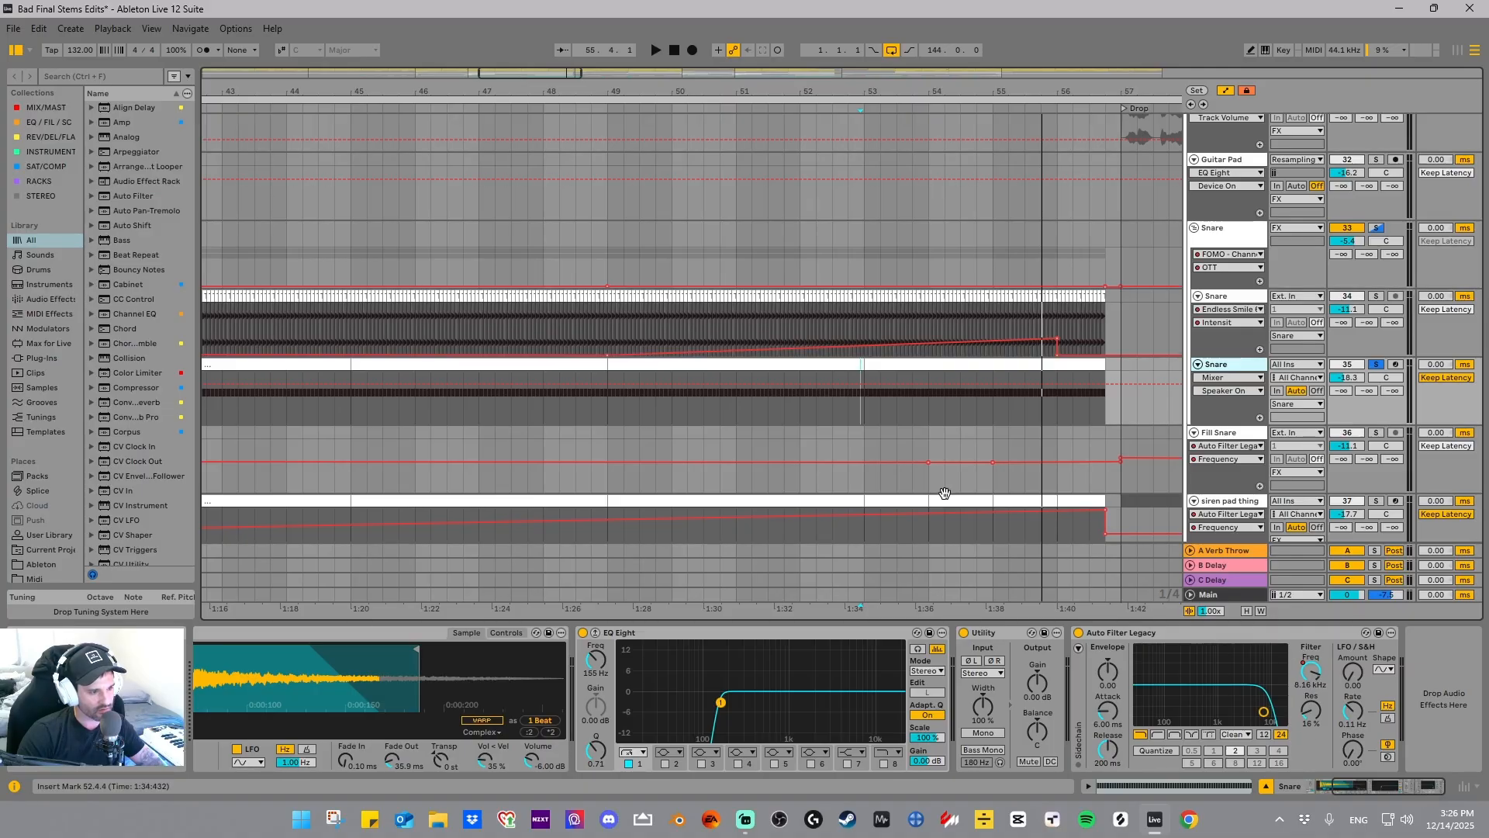
click(931, 421)
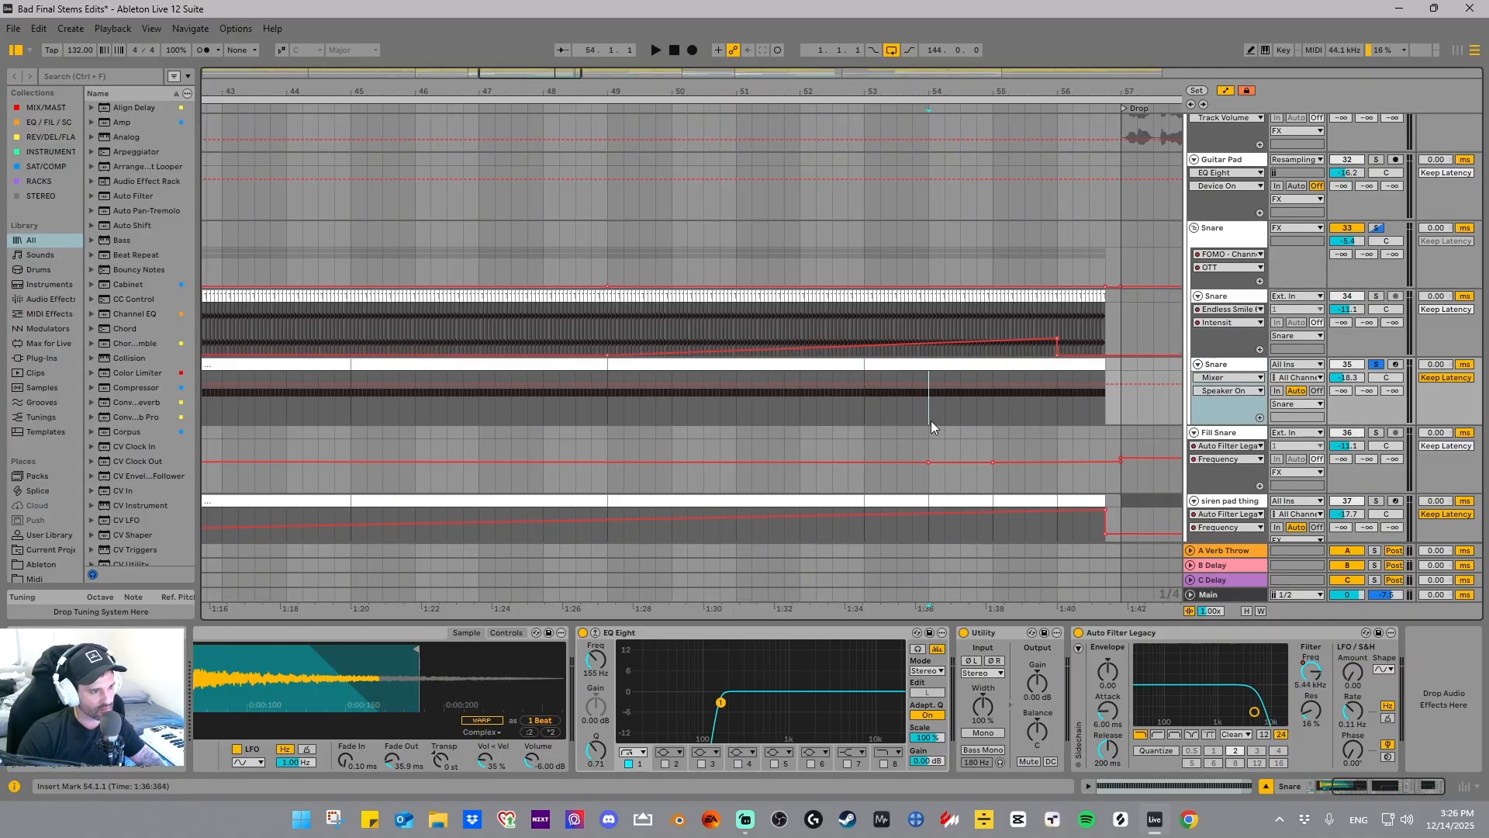
key(space)
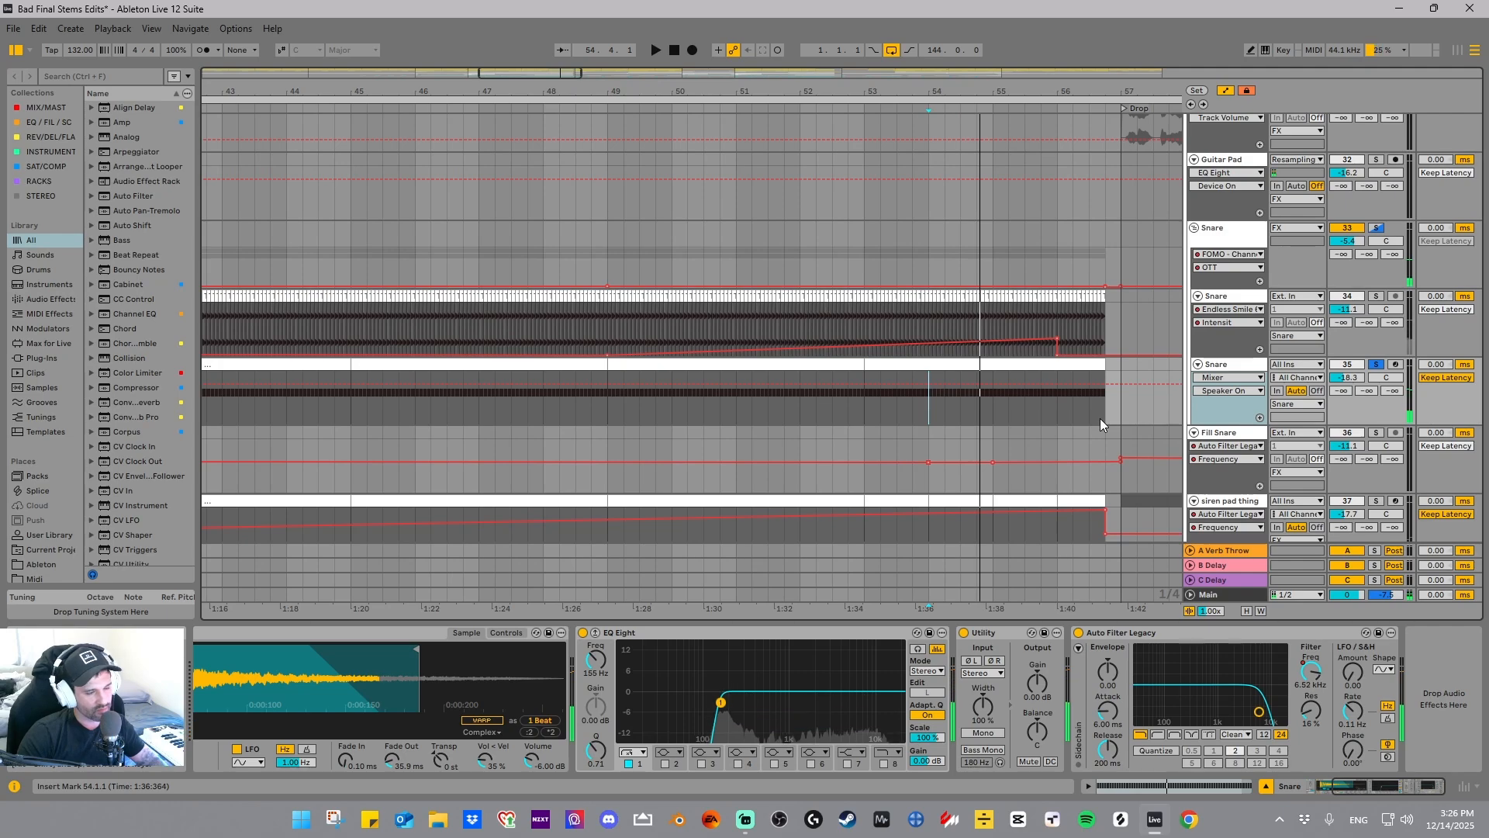
- Compare the effects chains of the two Snare tracks inside the Snare group
click(1252, 295)
click(1220, 365)
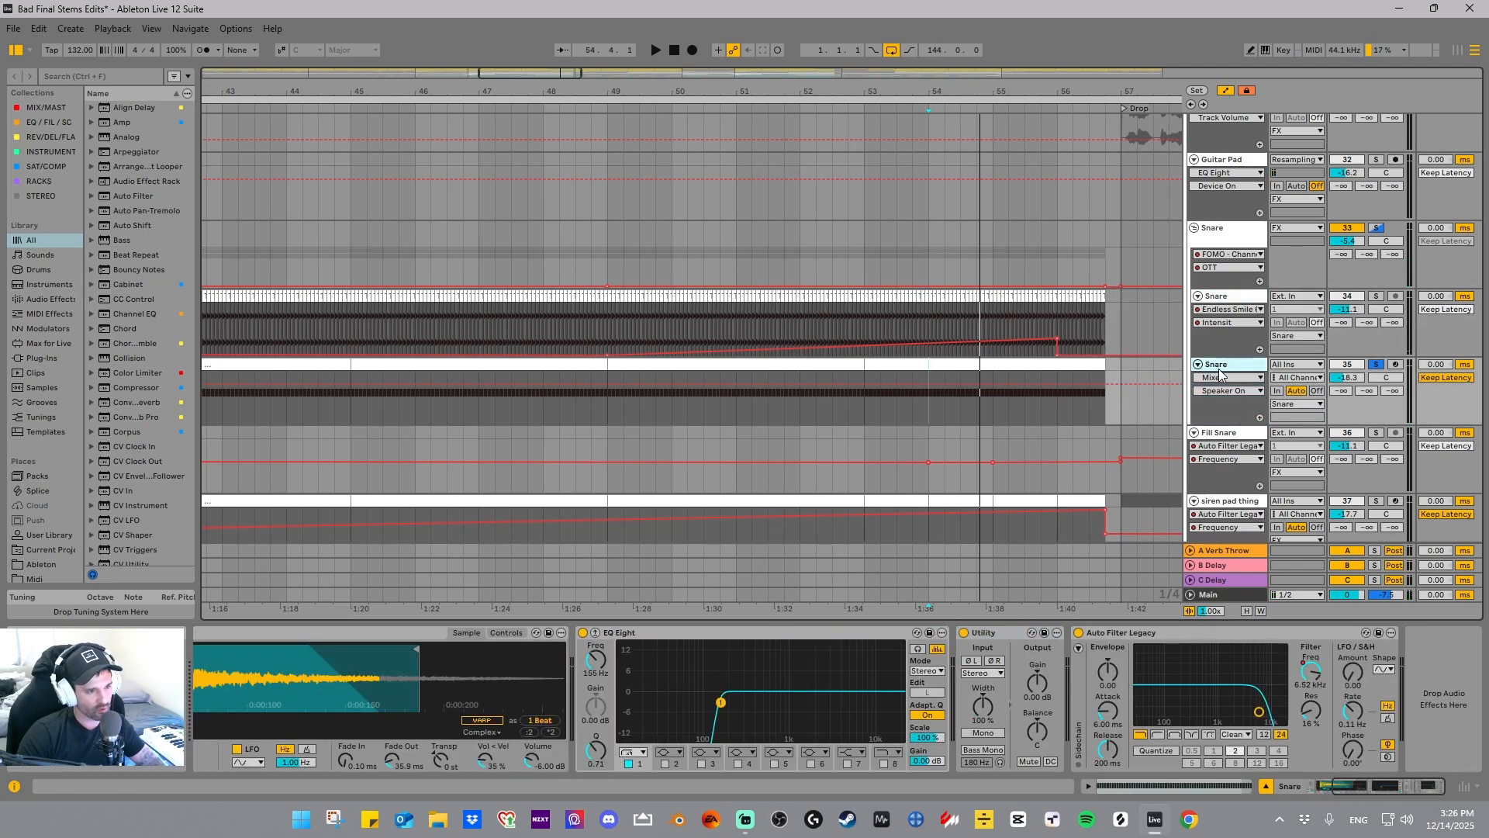
click(1228, 298)
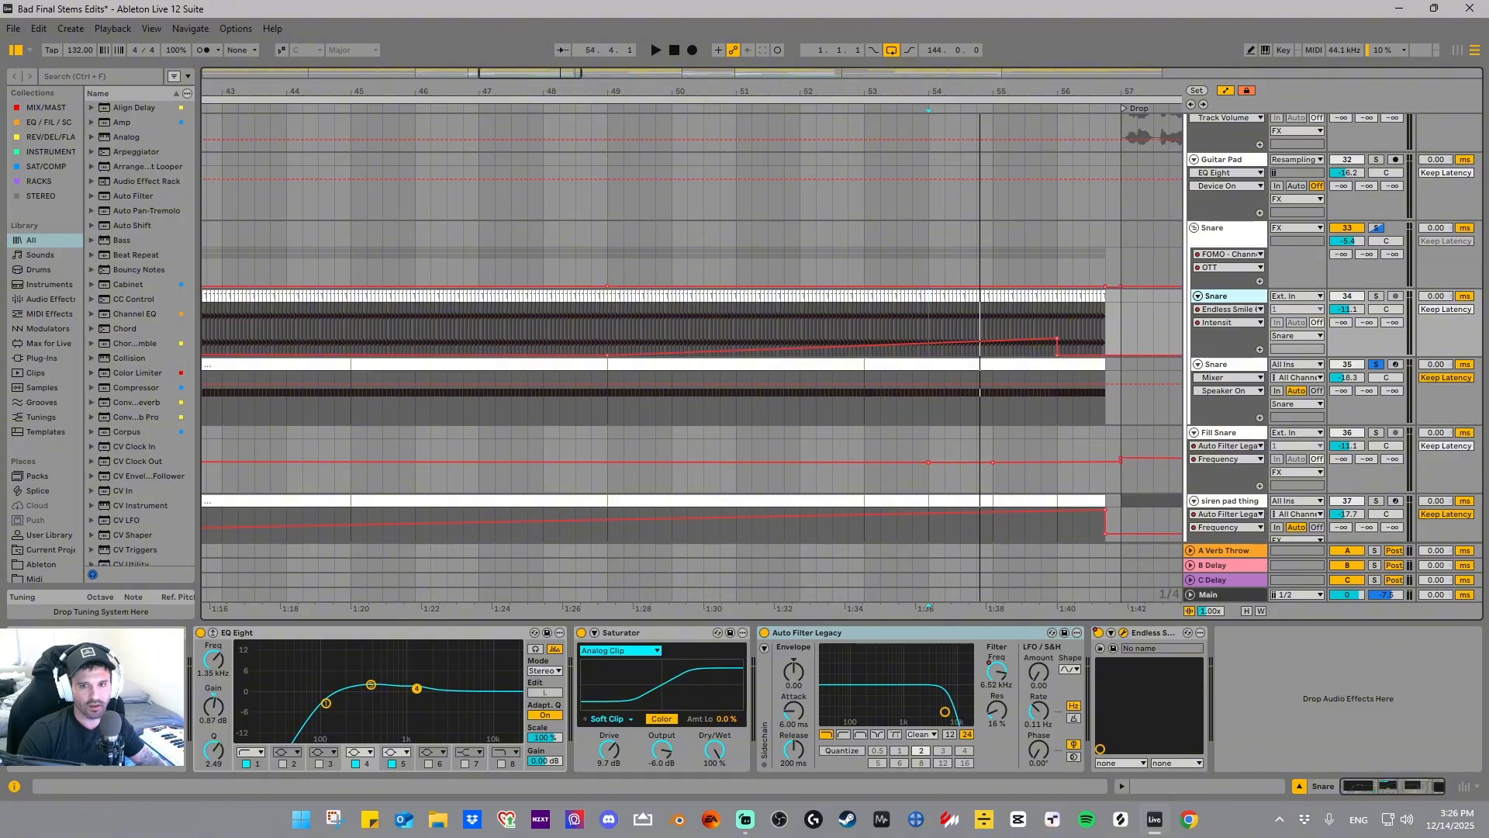
key(alt)
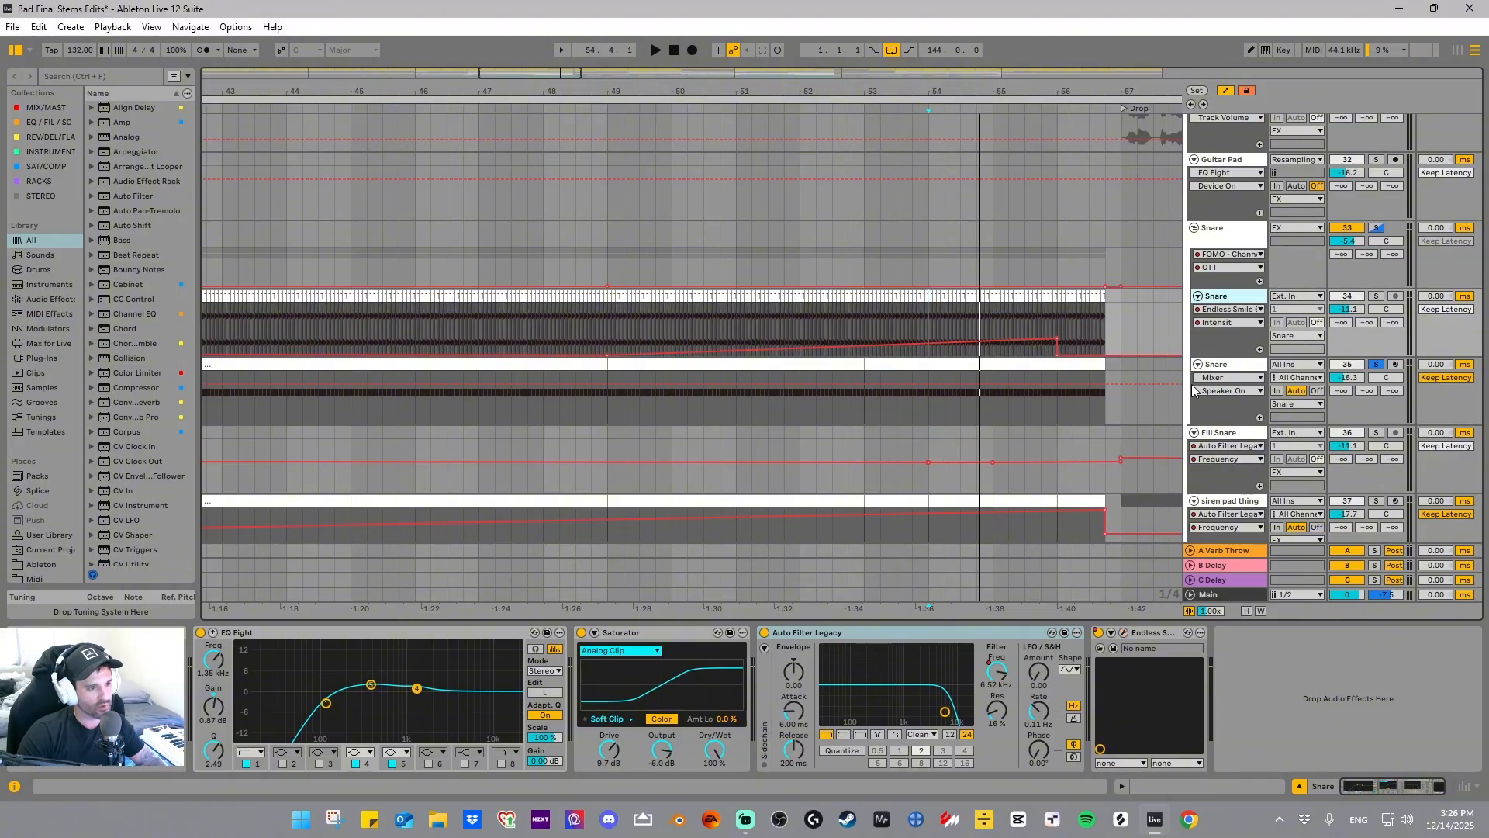
- Show the Fill Snare track's effects chain and its fill clips leading into bar 65
scroll(1253, 390, down, 2)
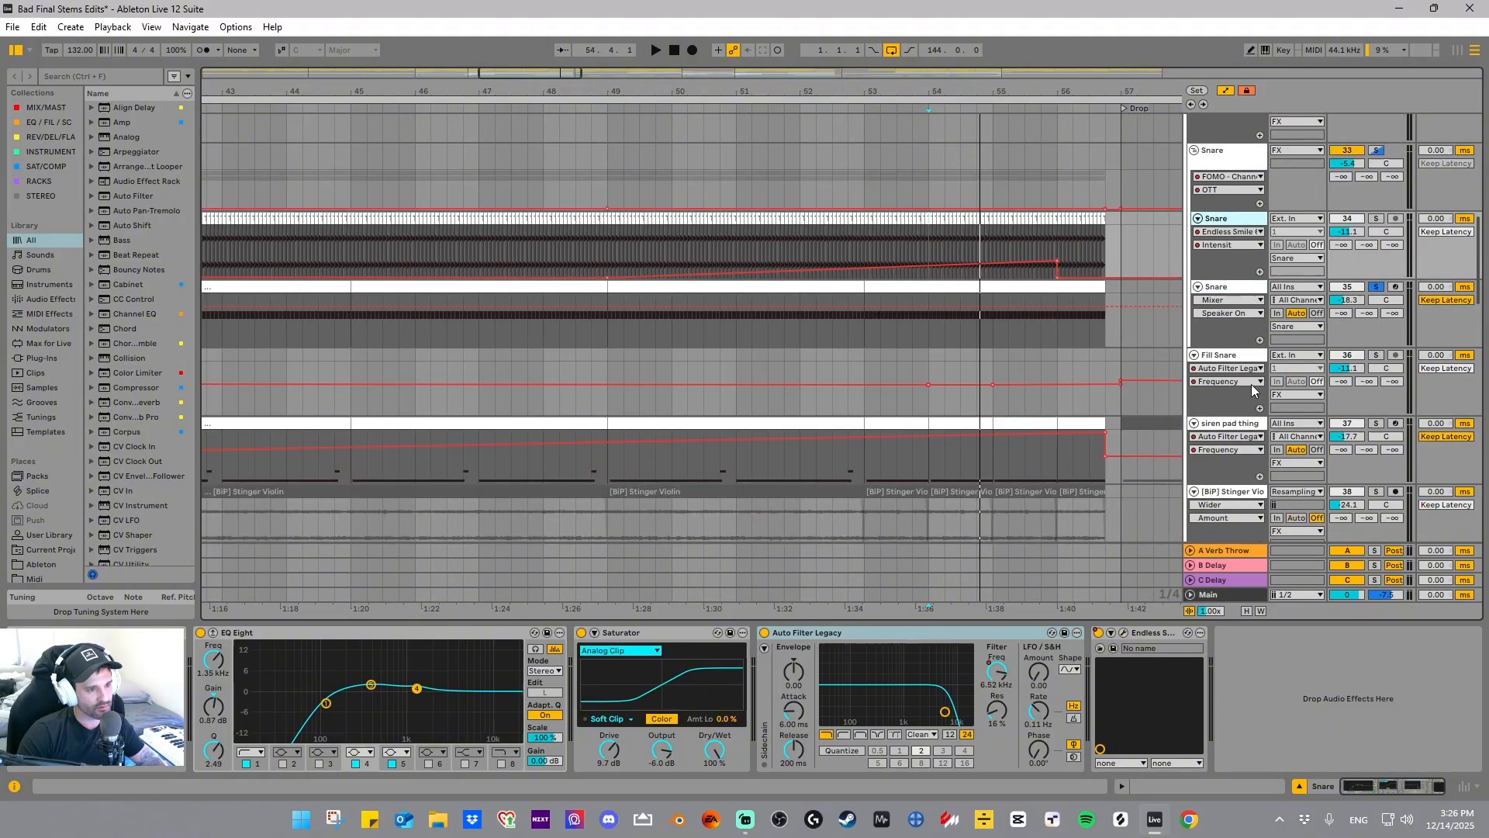
click(1205, 355)
scroll(914, 121, down, 5)
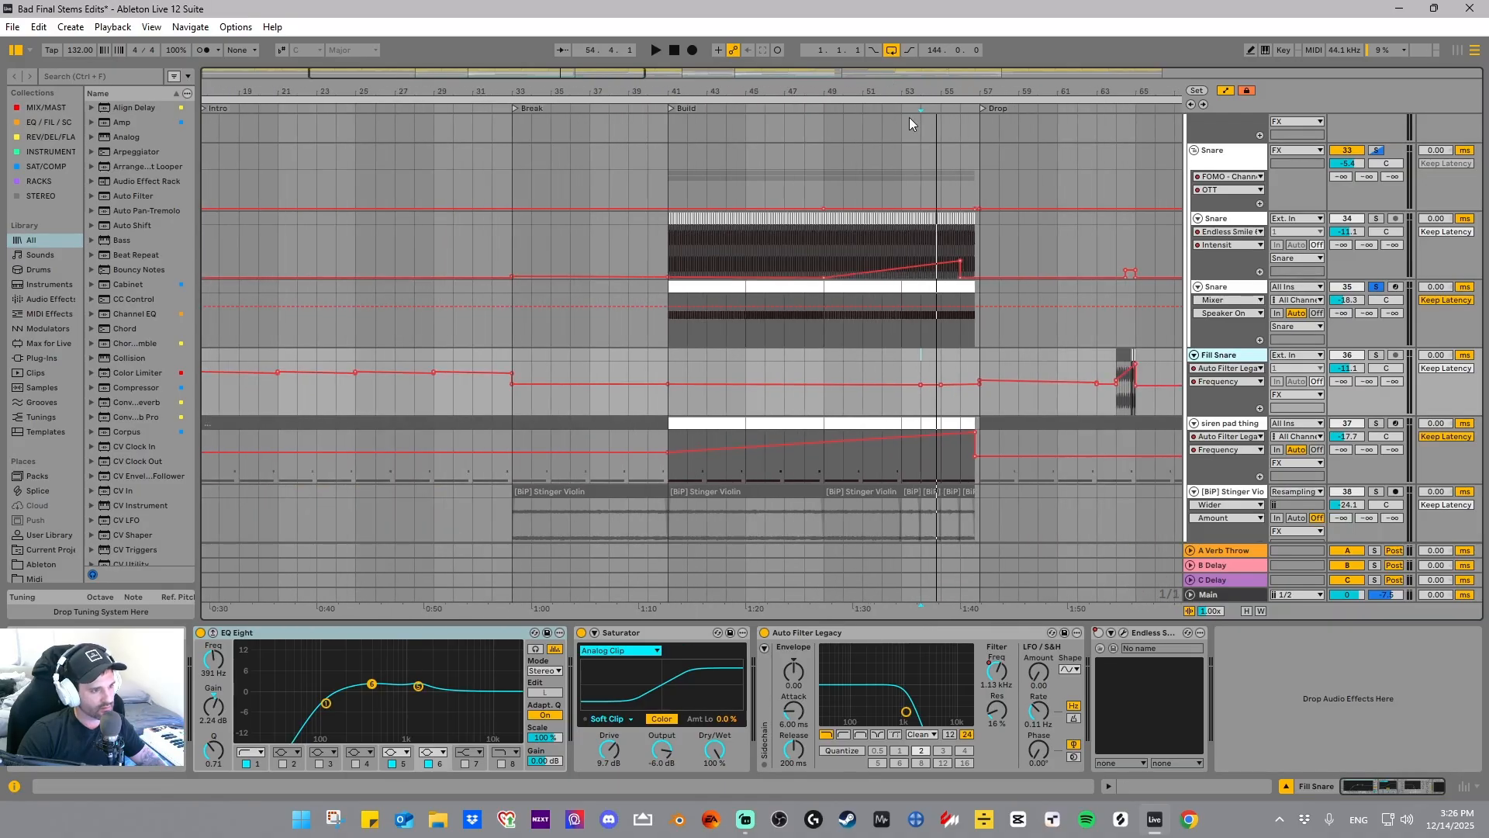
drag(1165, 81, 672, 154)
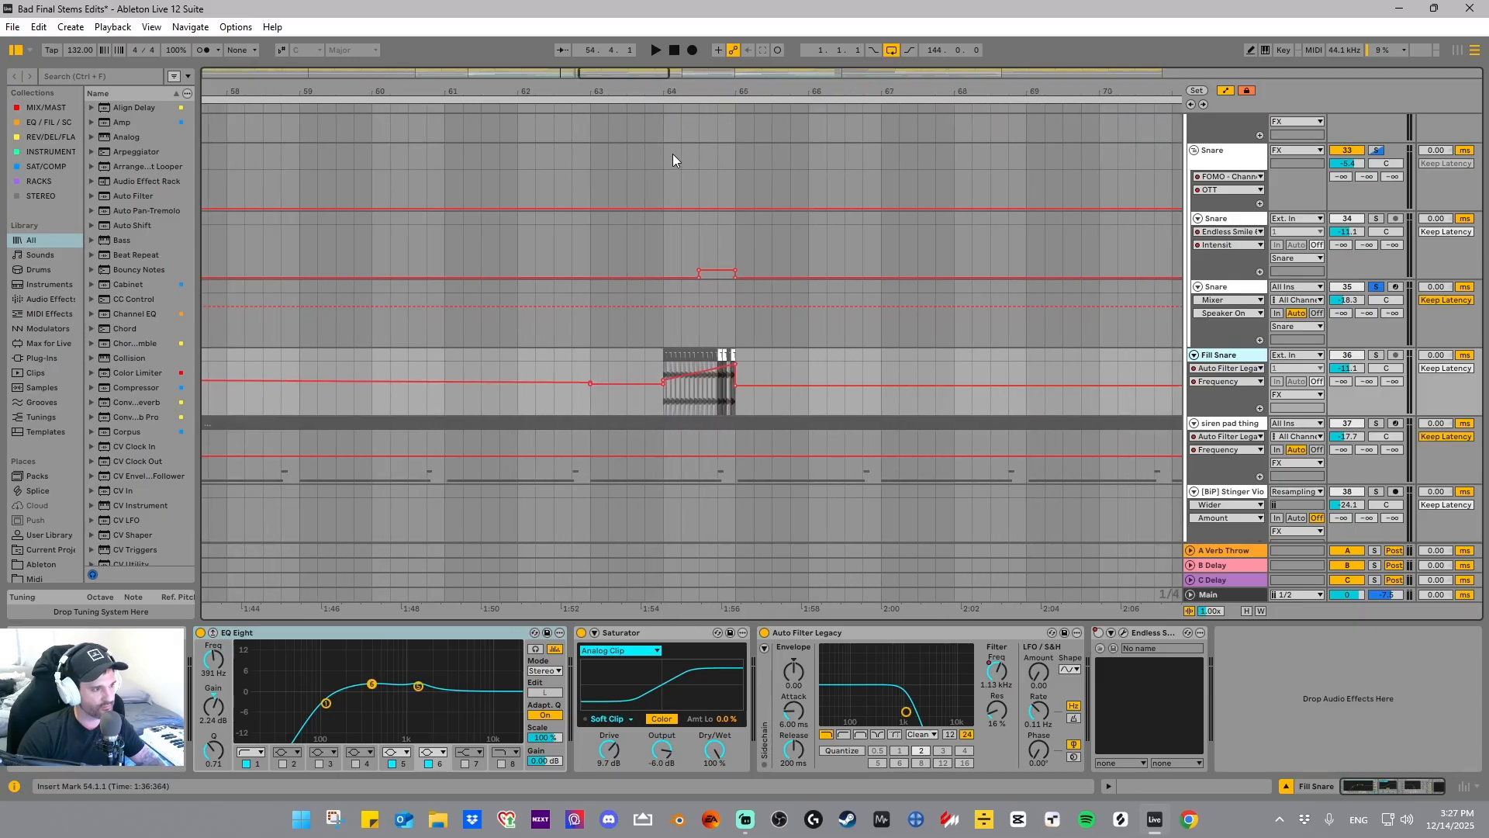
- Solo the Fill Snare track and play the fill from bar 64.4
click(718, 342)
key(space)
click(1377, 356)
key(space)
key(space)
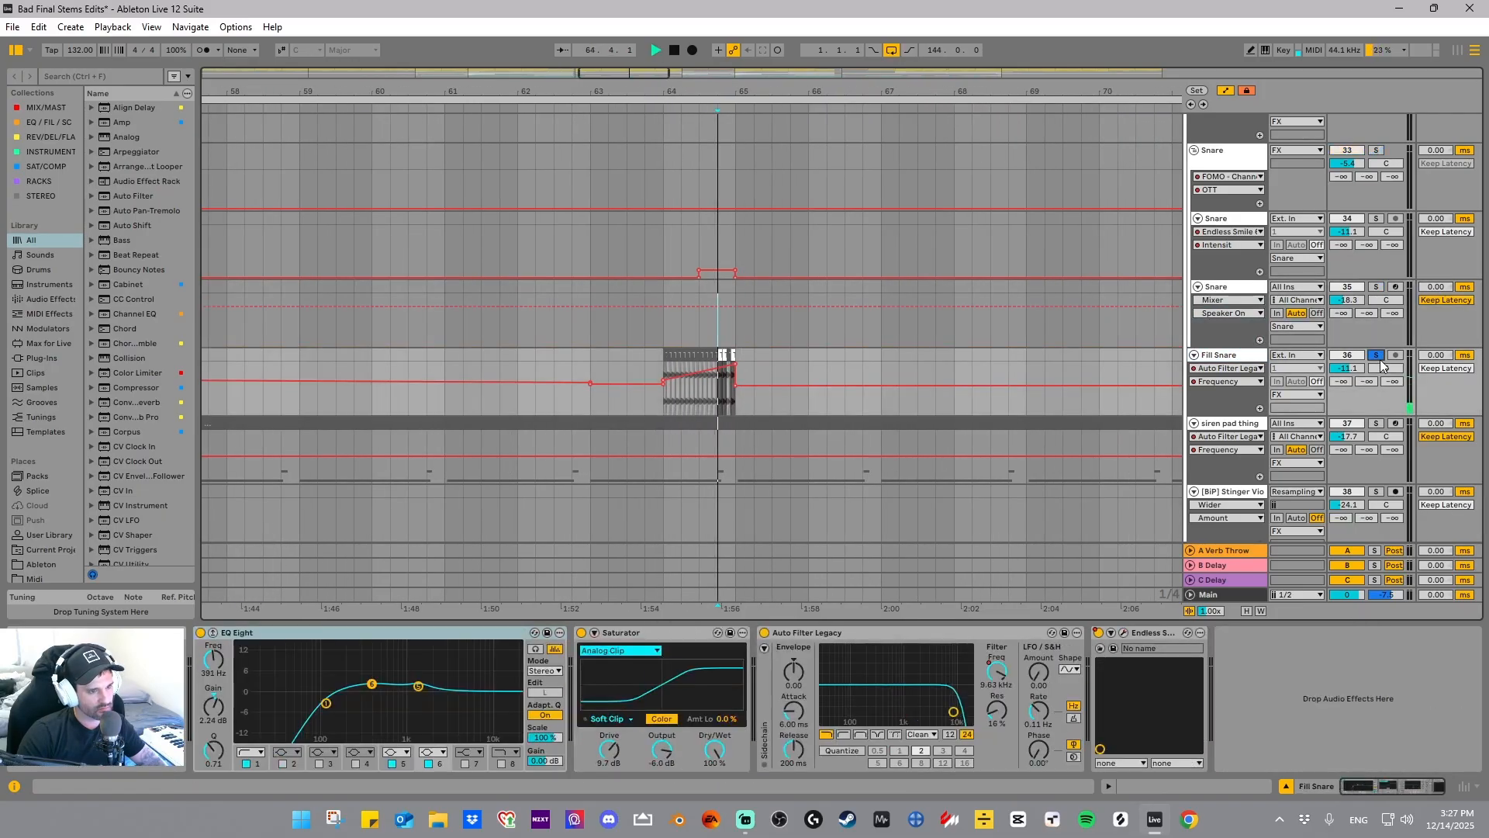
key(space)
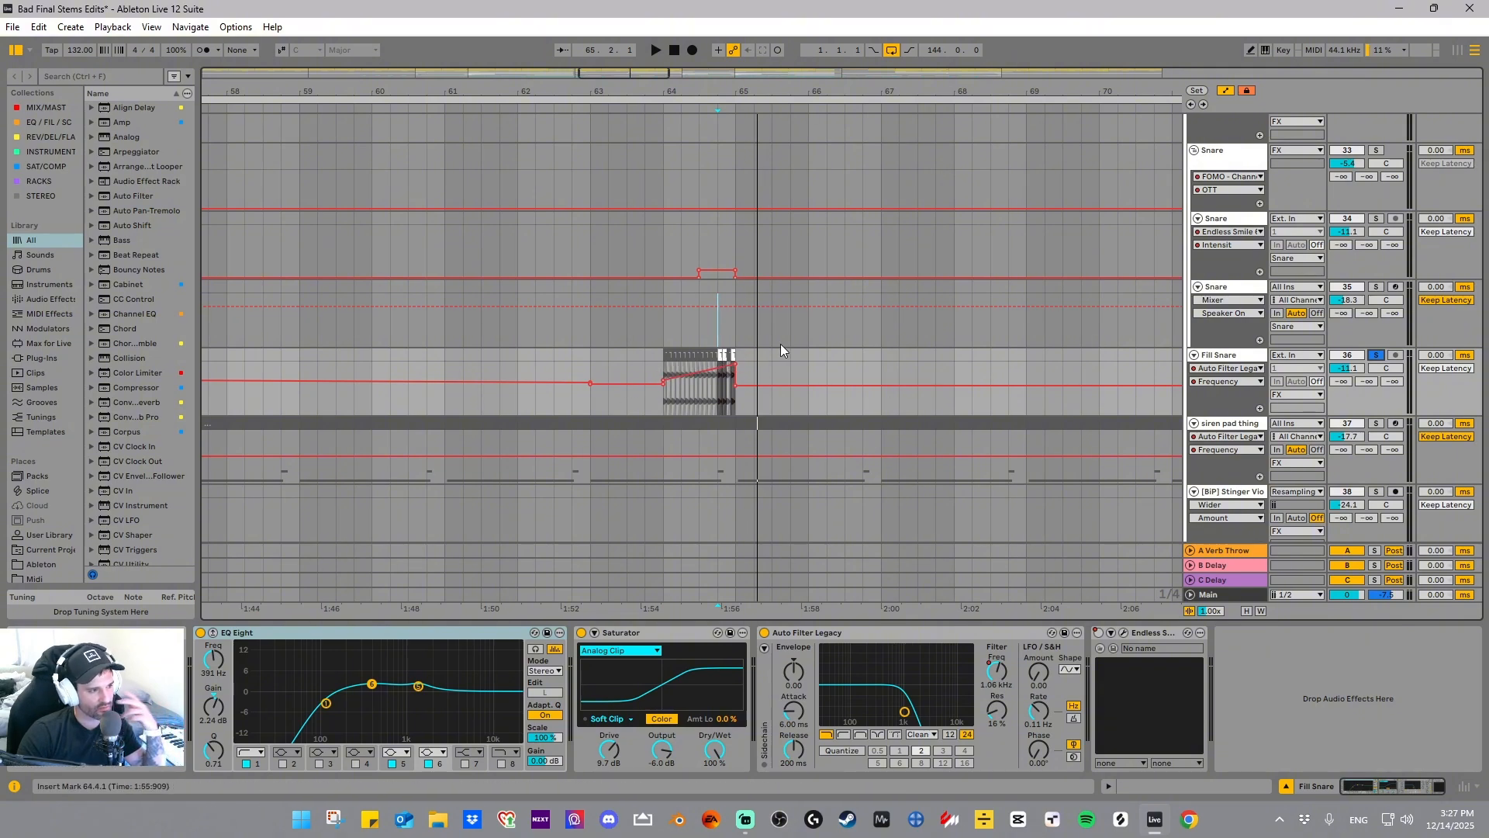
- Solo the siren pad thing track, show its effects chain and play its first build section from bar 45
drag(869, 92, 537, 91)
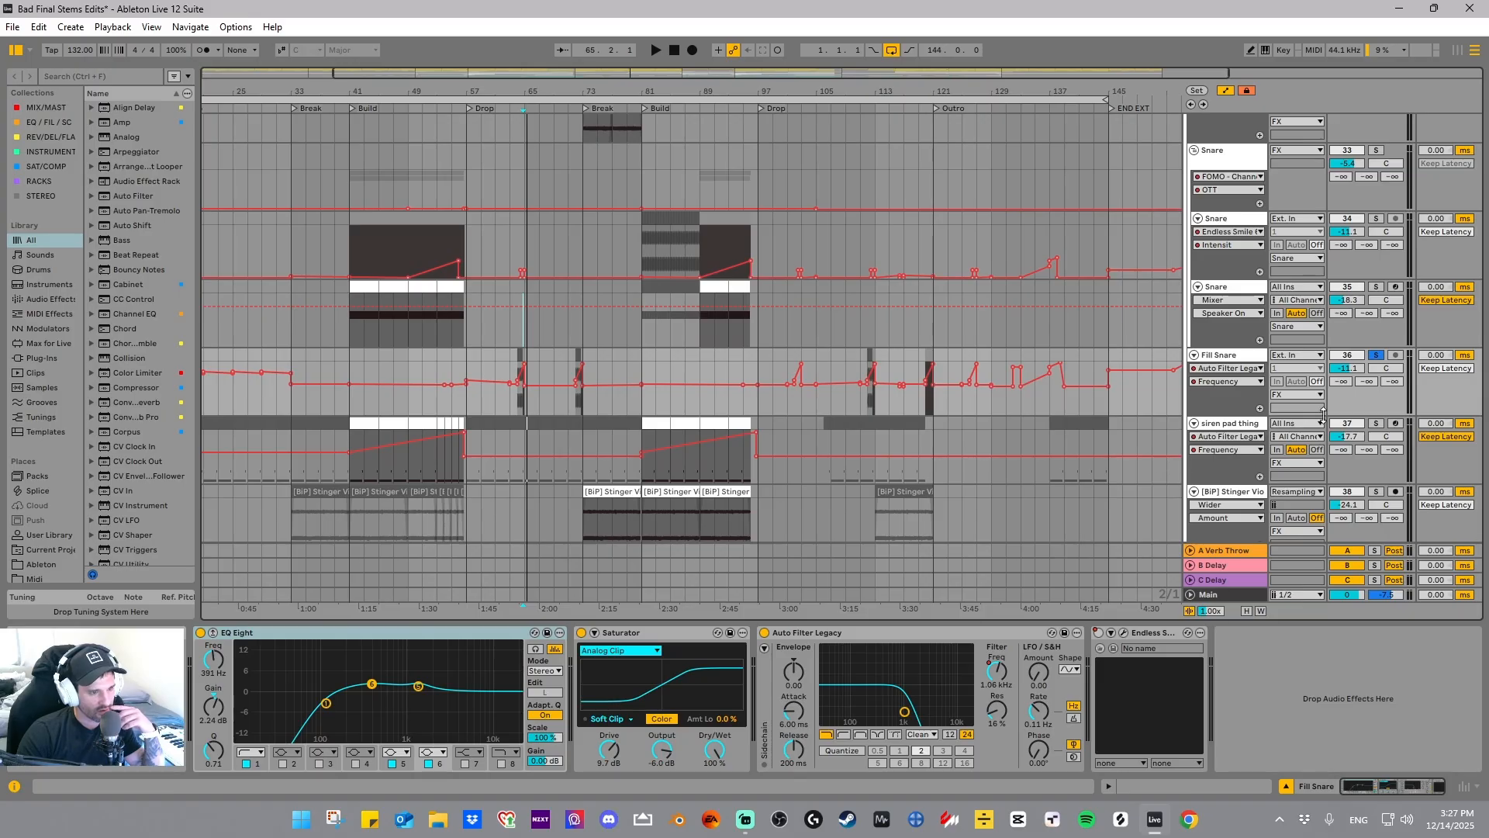
click(1378, 413)
click(1378, 423)
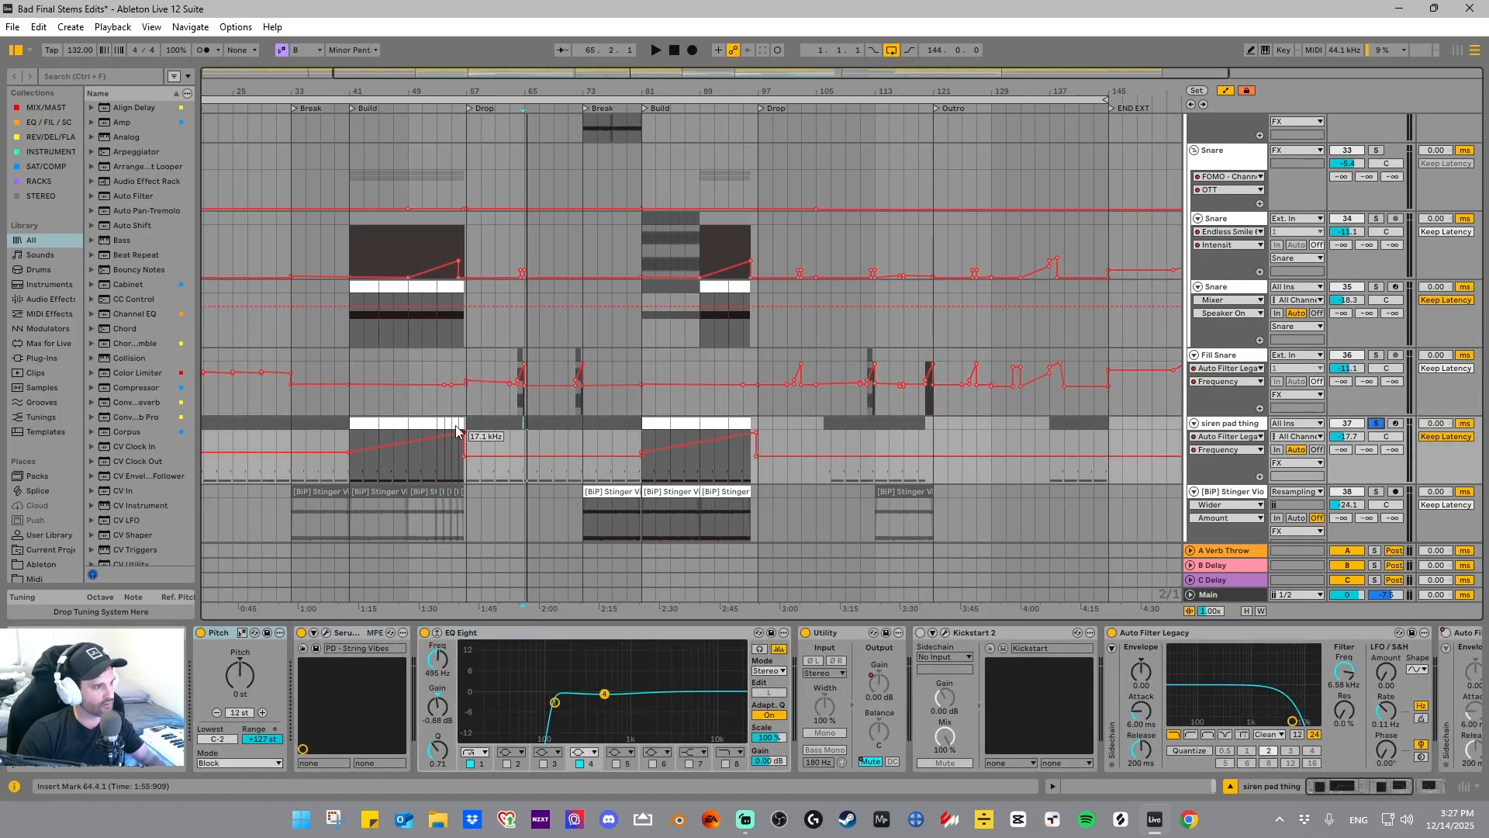
click(390, 421)
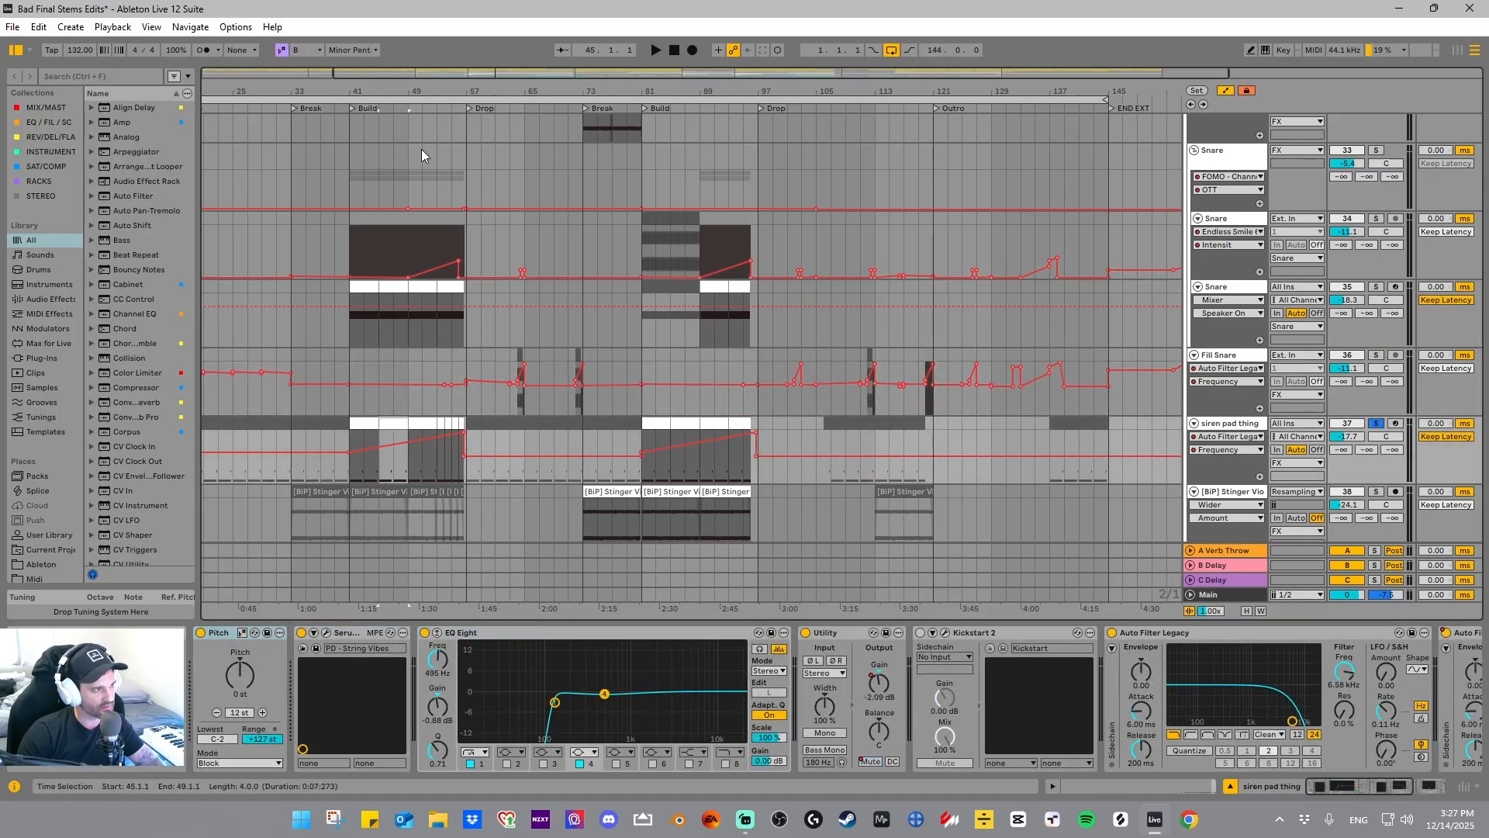
drag(353, 89, 392, 186)
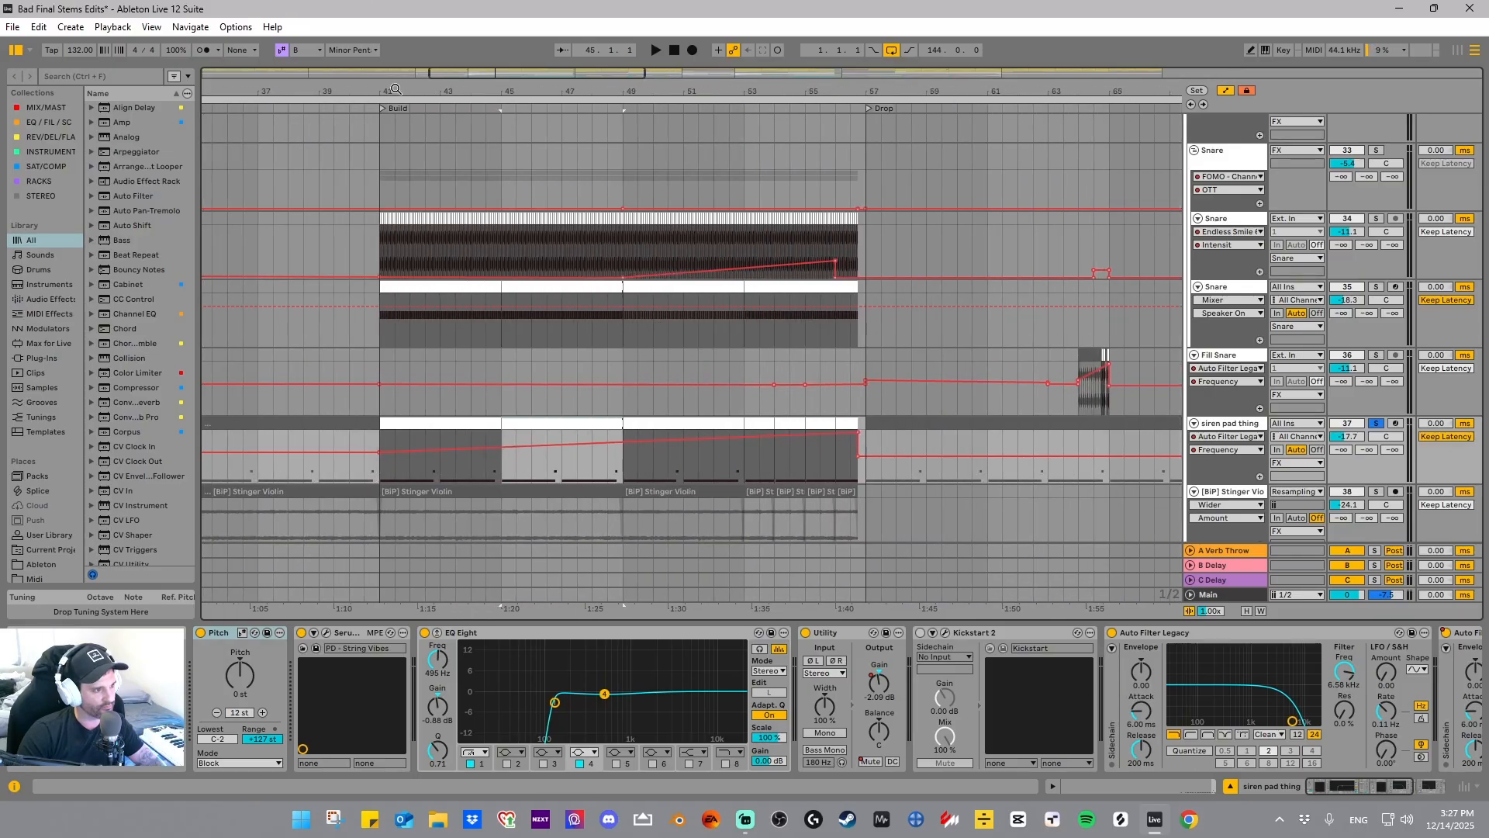
key(space)
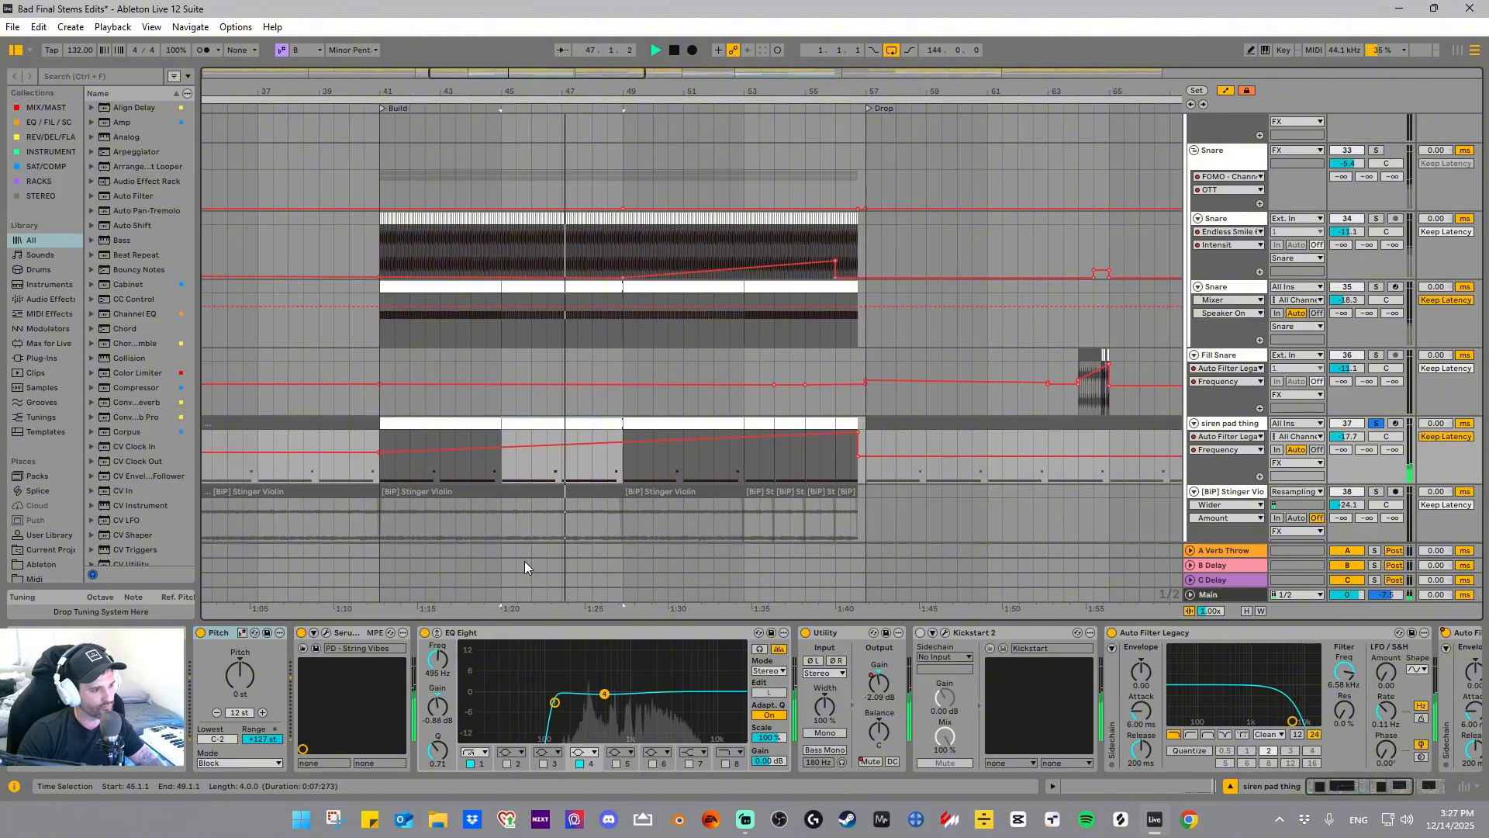
drag(583, 92, 638, 186)
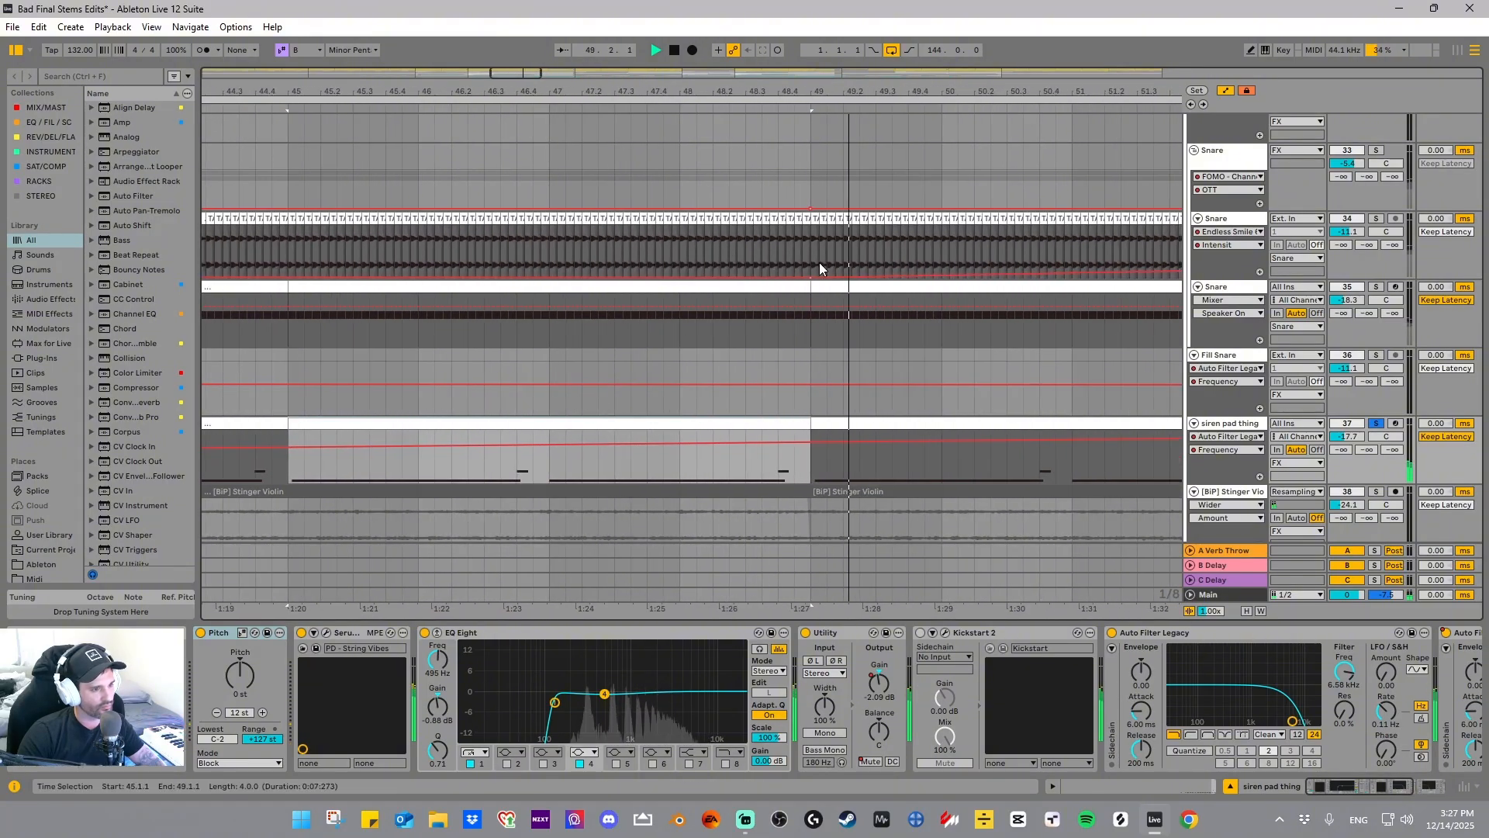
key(space)
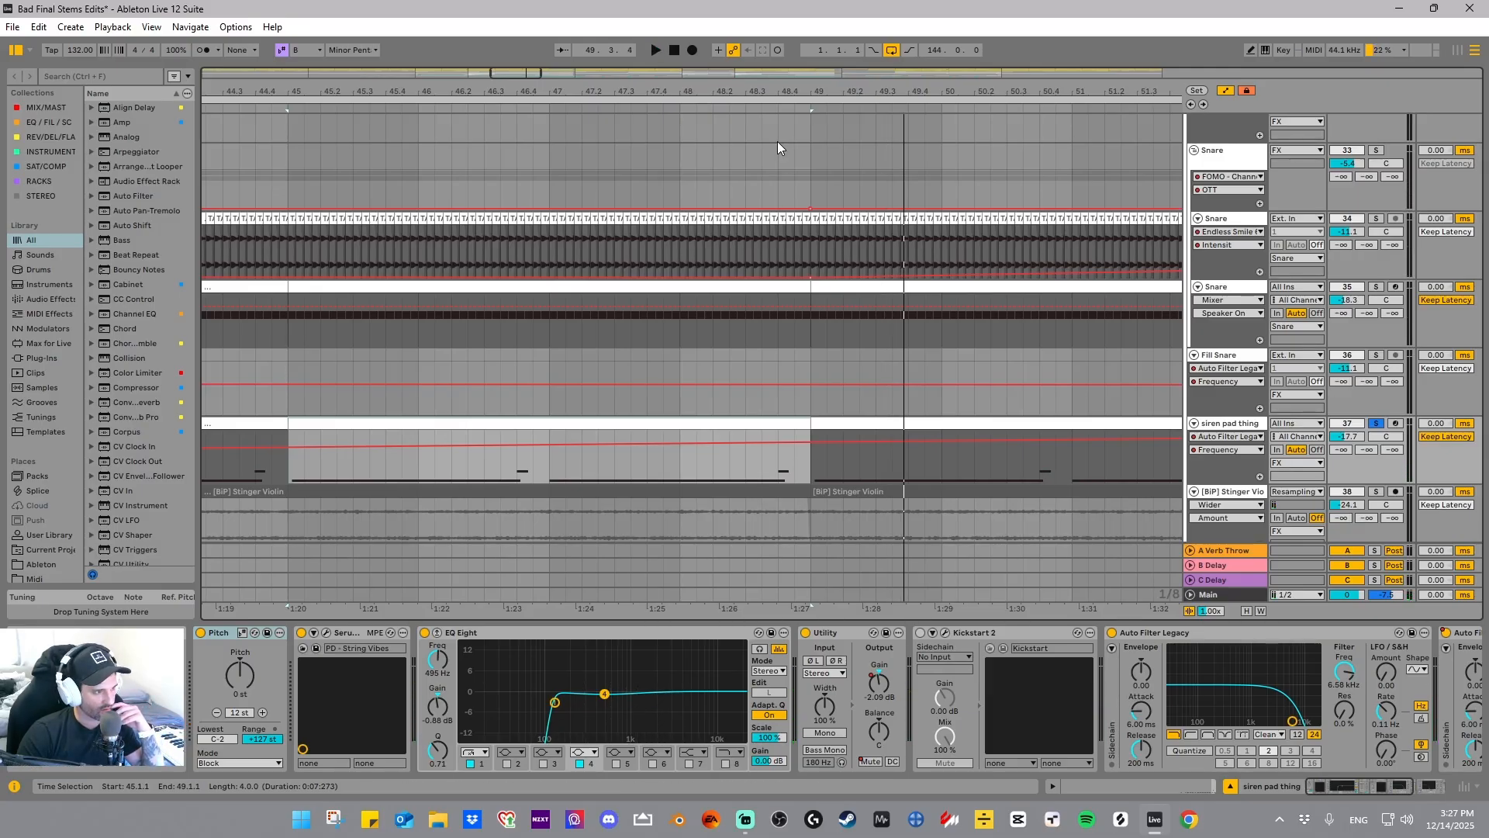
- Open the Serum instrument on the siren pad thing track and examine its oscillator and FX settings
drag(818, 91, 717, 24)
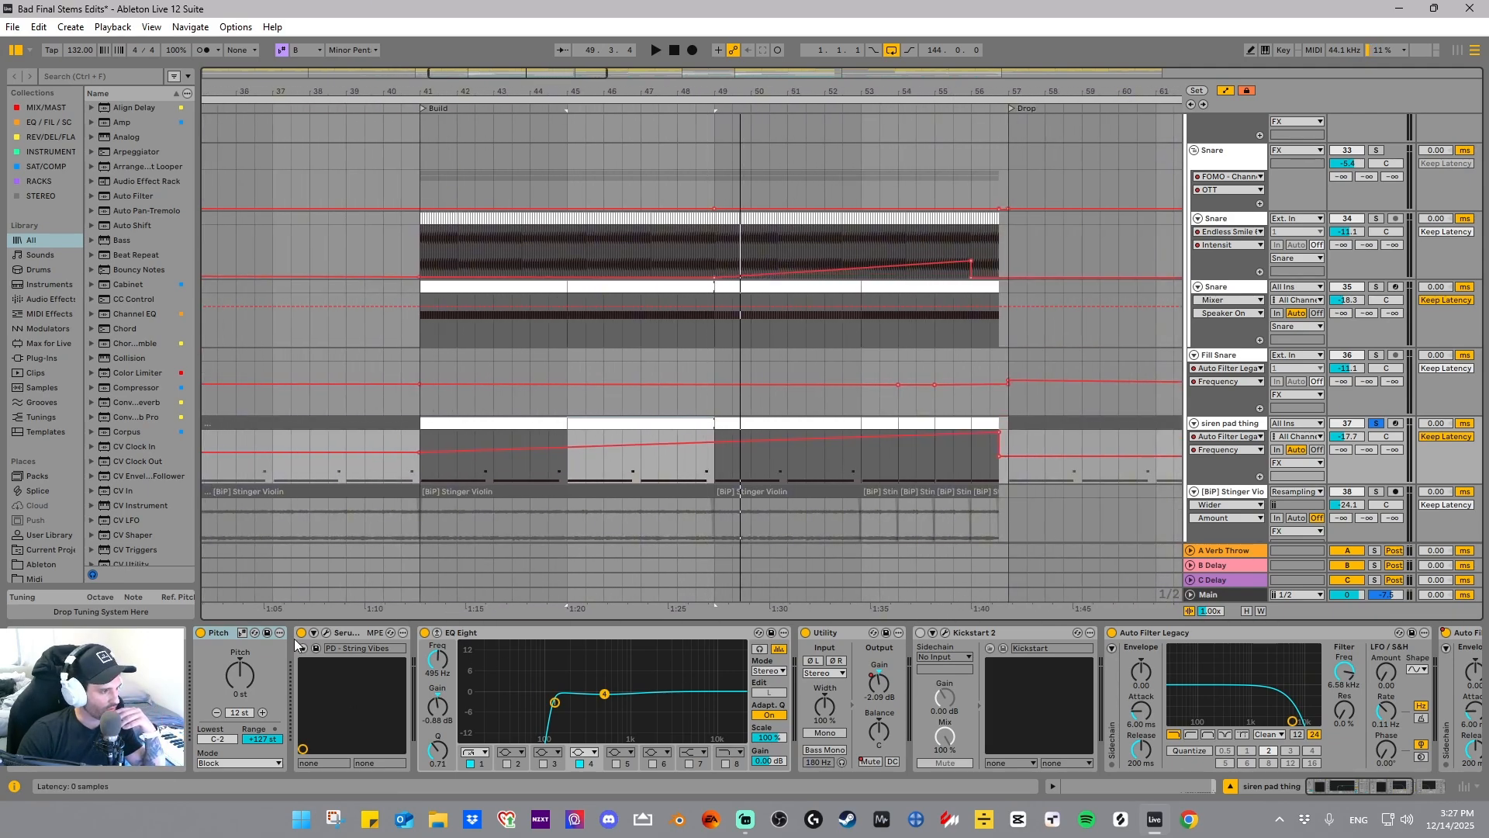
click(1216, 409)
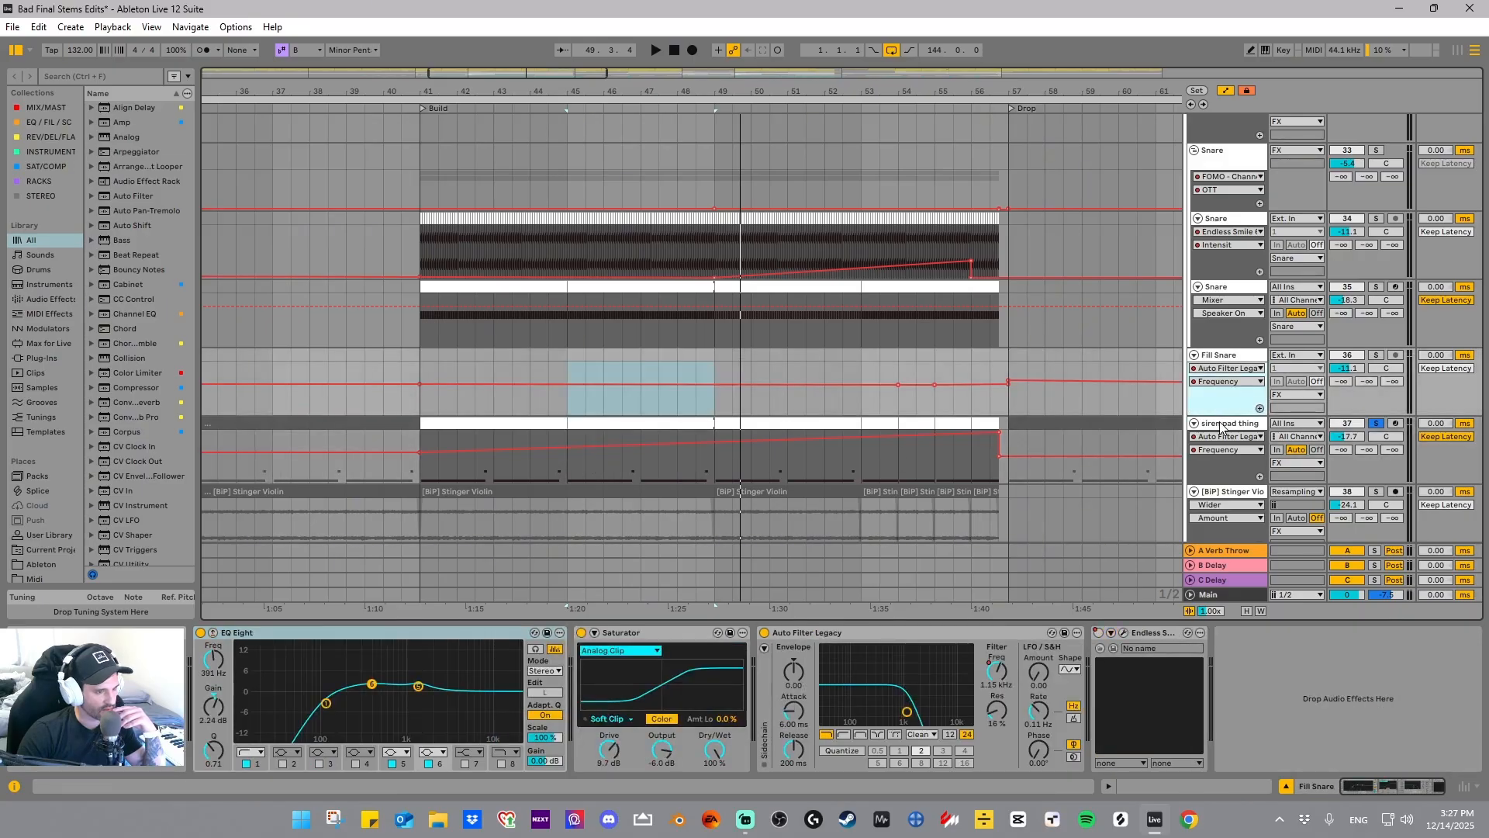
click(1218, 424)
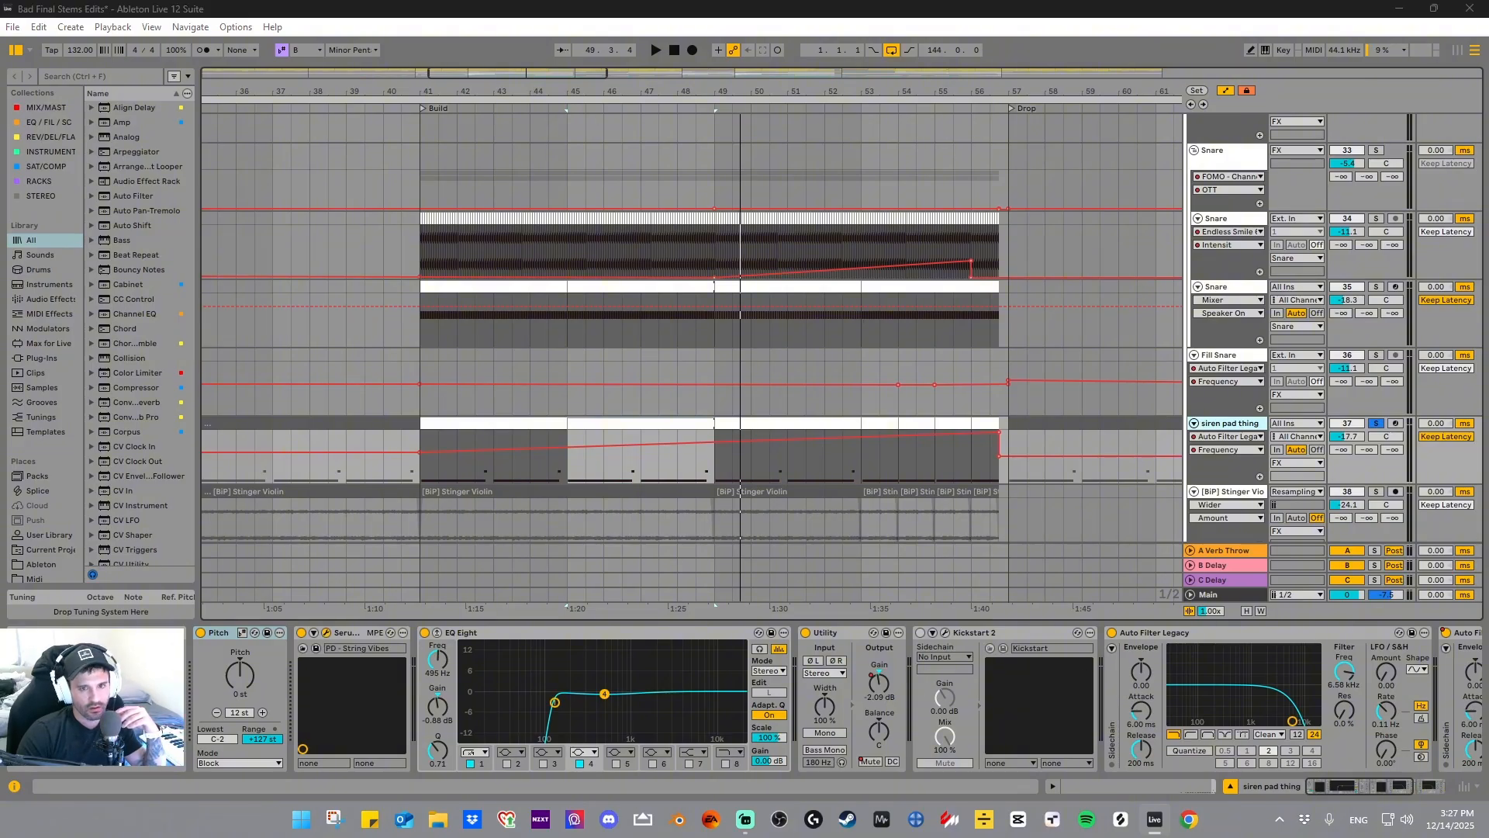
drag(1488, 159, 552, 123)
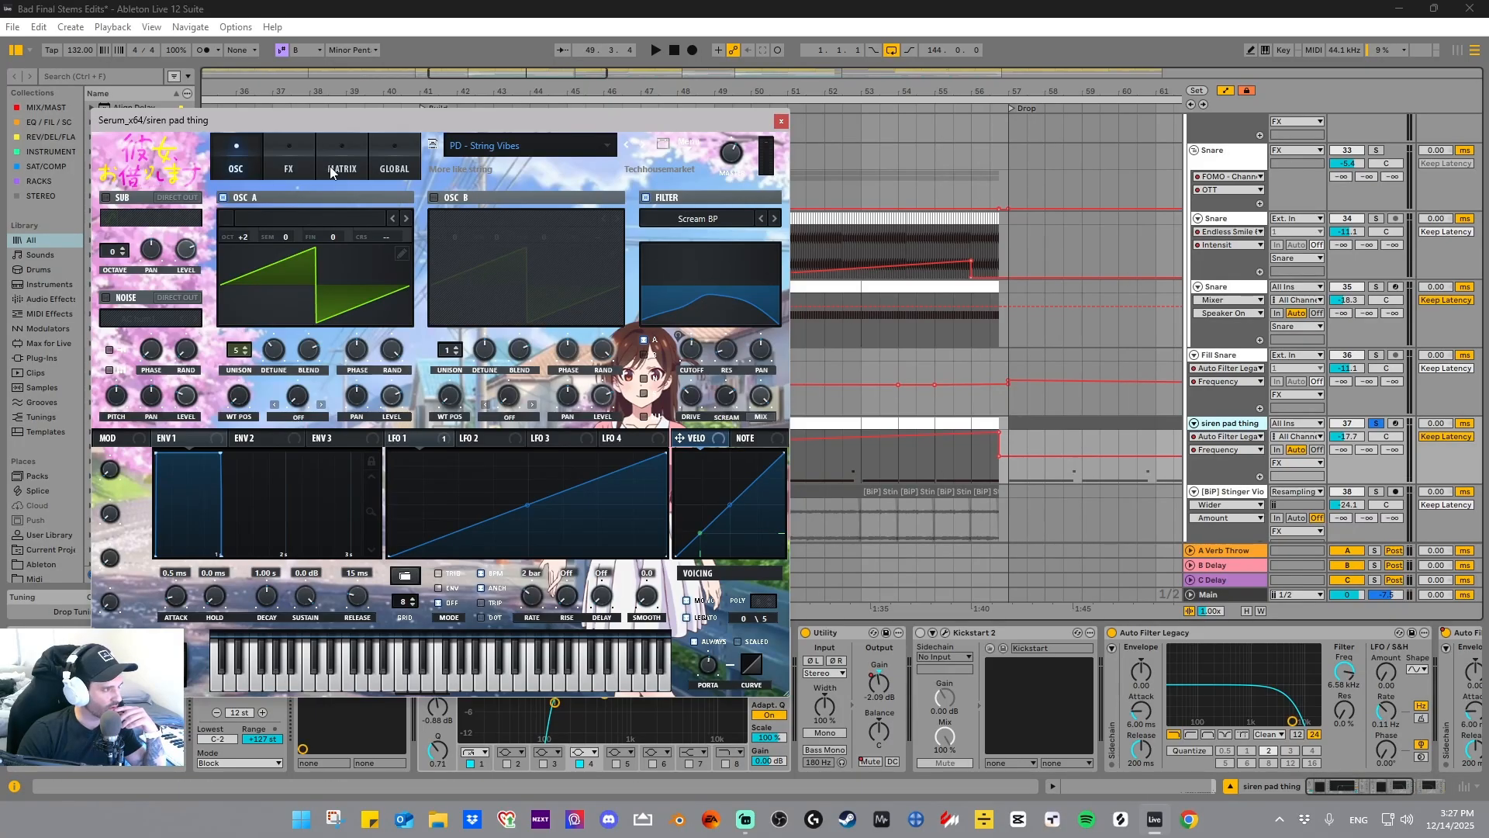
click(289, 159)
scroll(776, 239, down, 2)
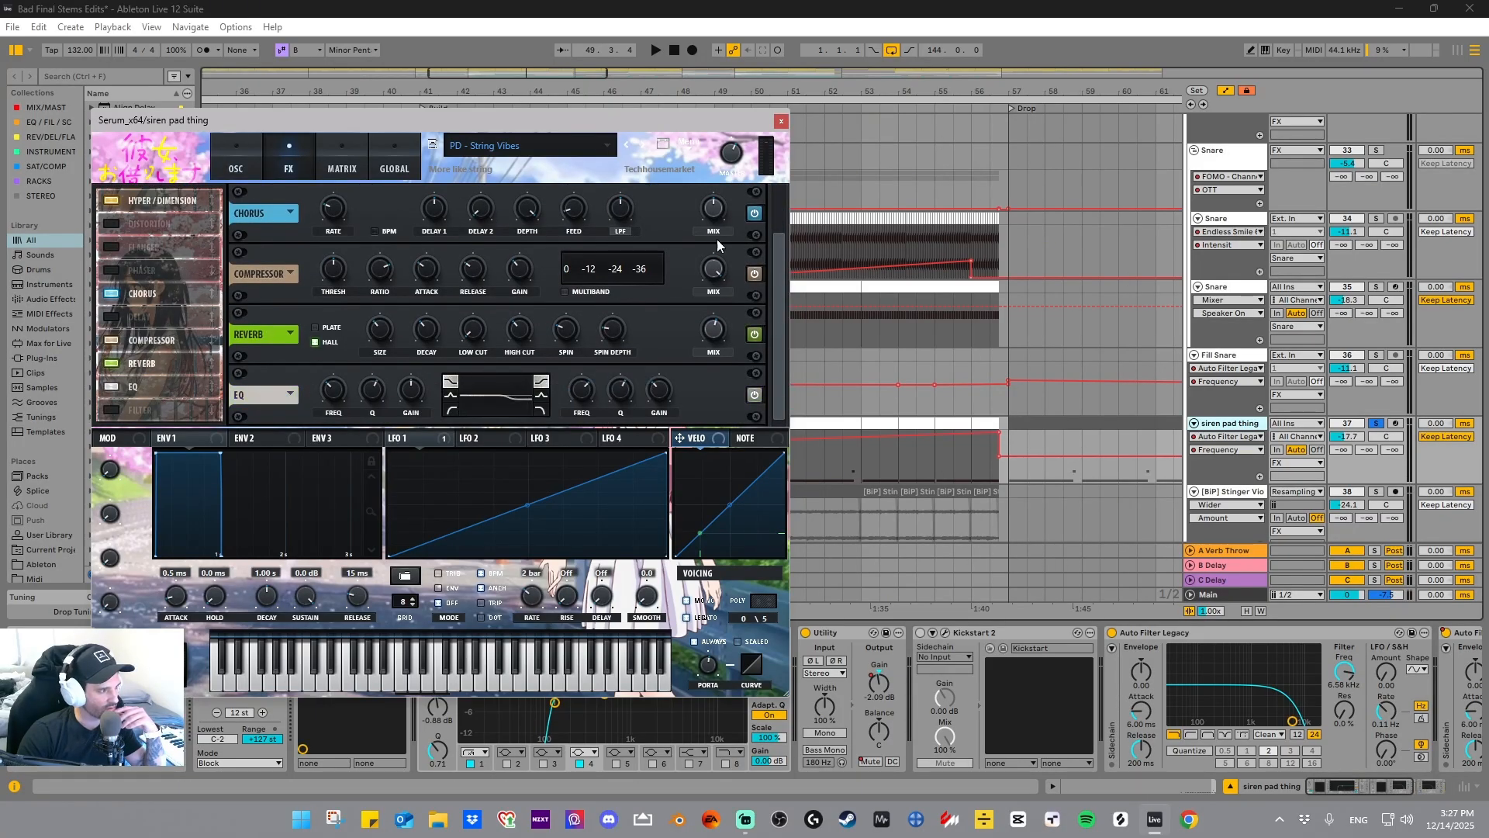
- Close the Serum instrument and show the Utility Gain automation on the siren pad thing track
click(780, 121)
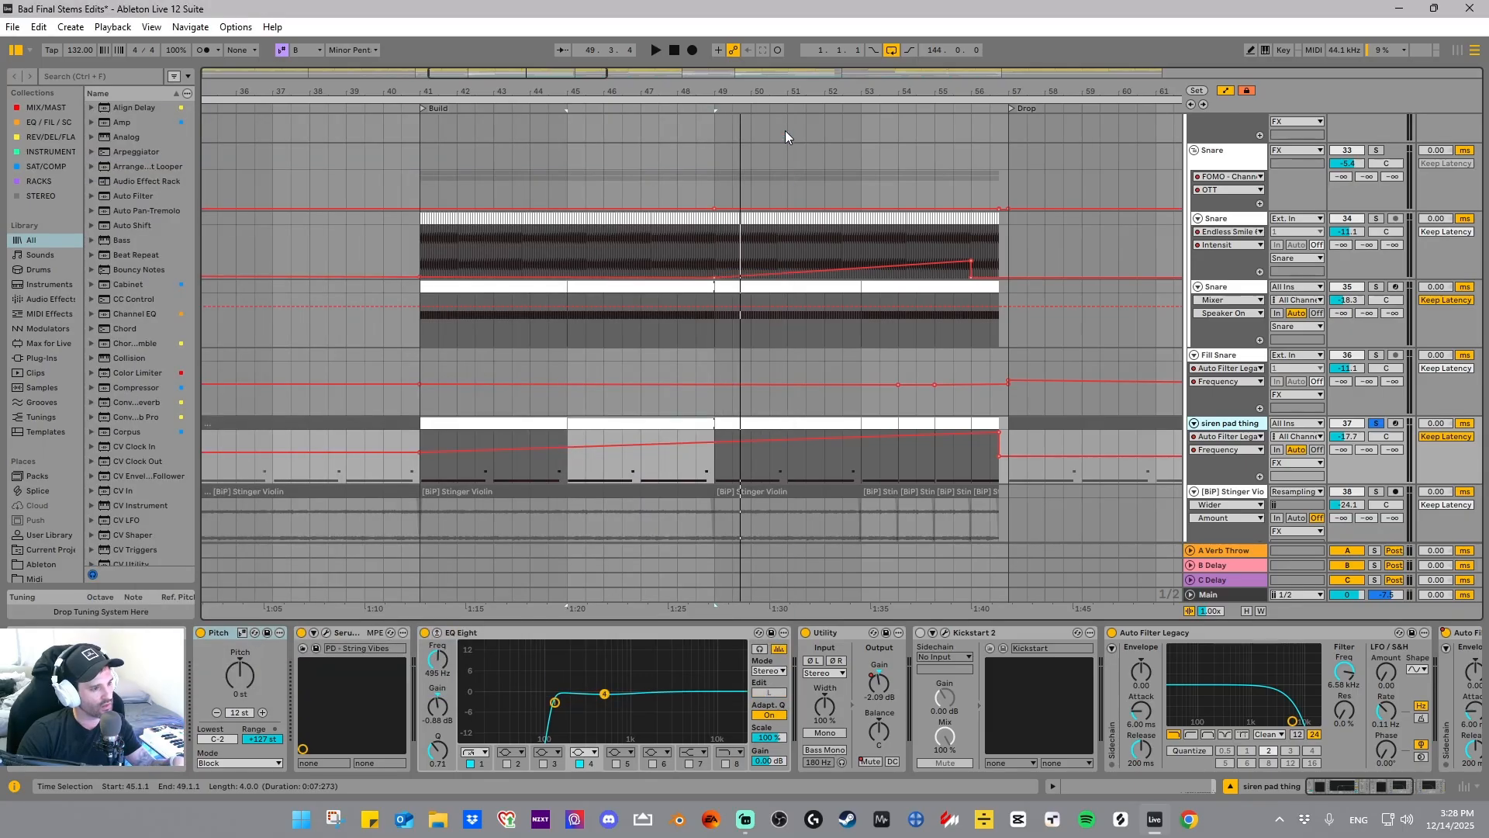
right_click(884, 687)
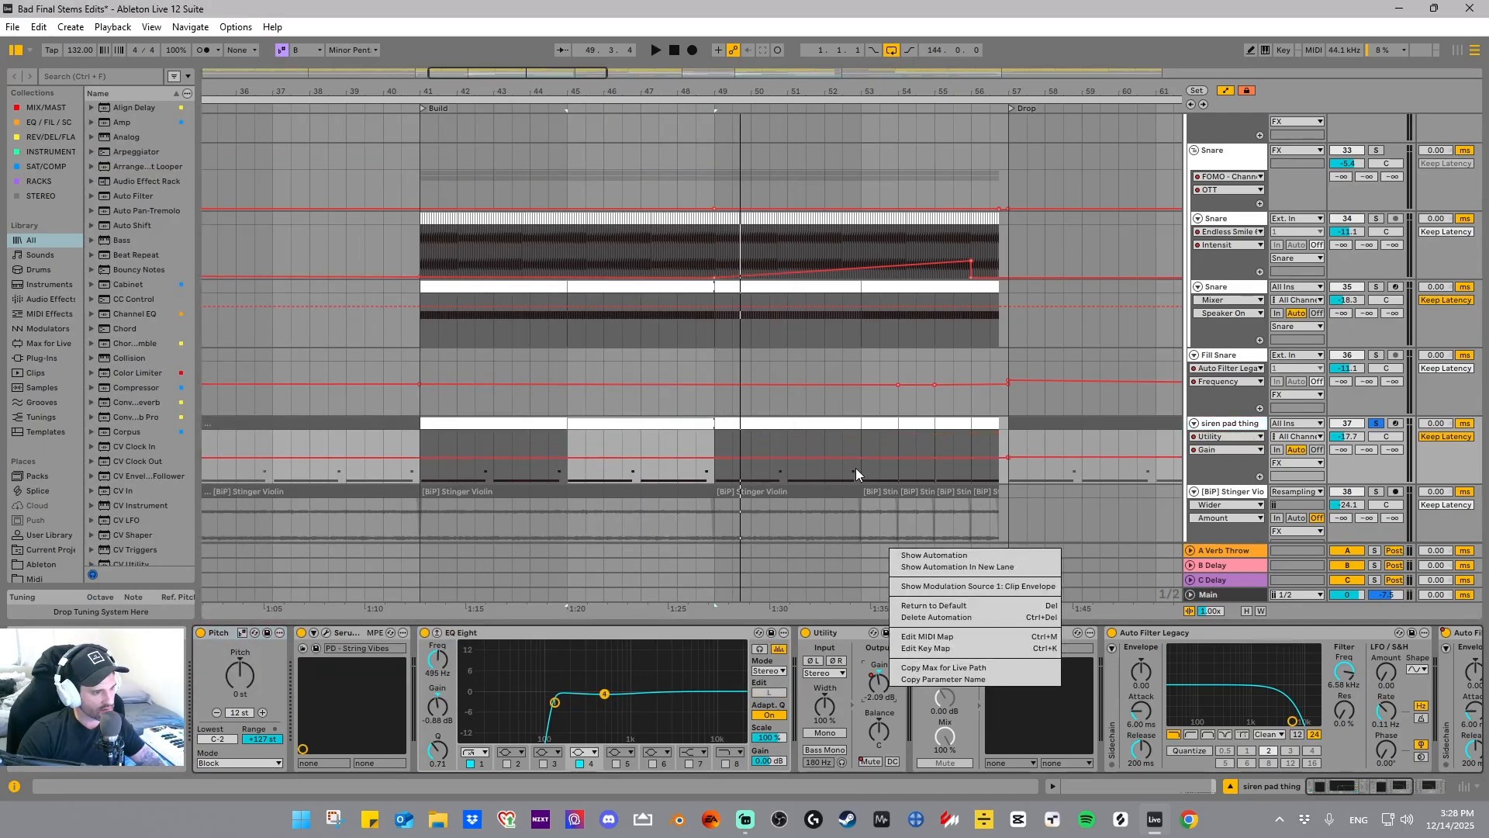
click(1005, 433)
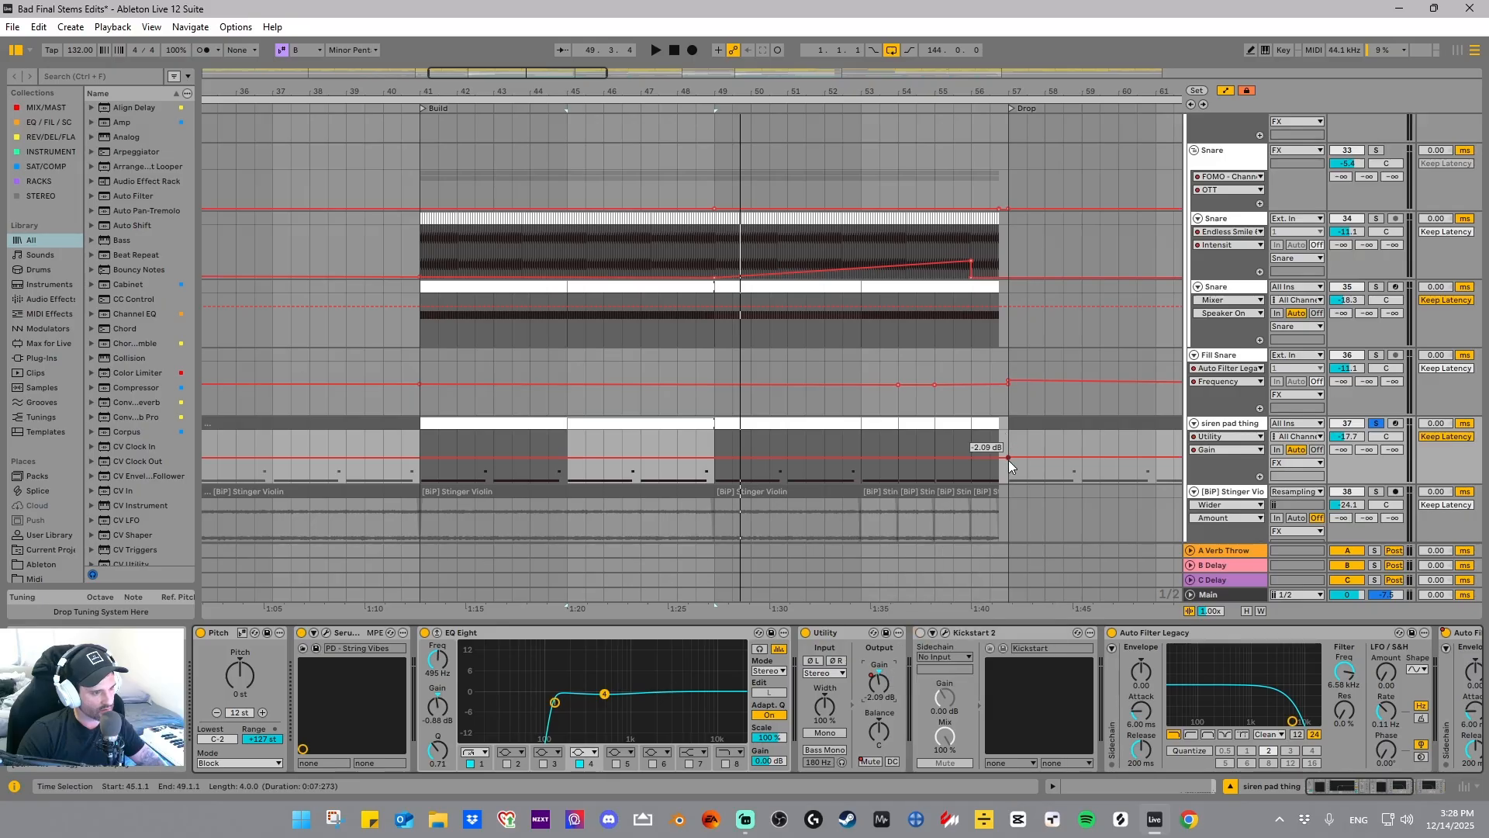
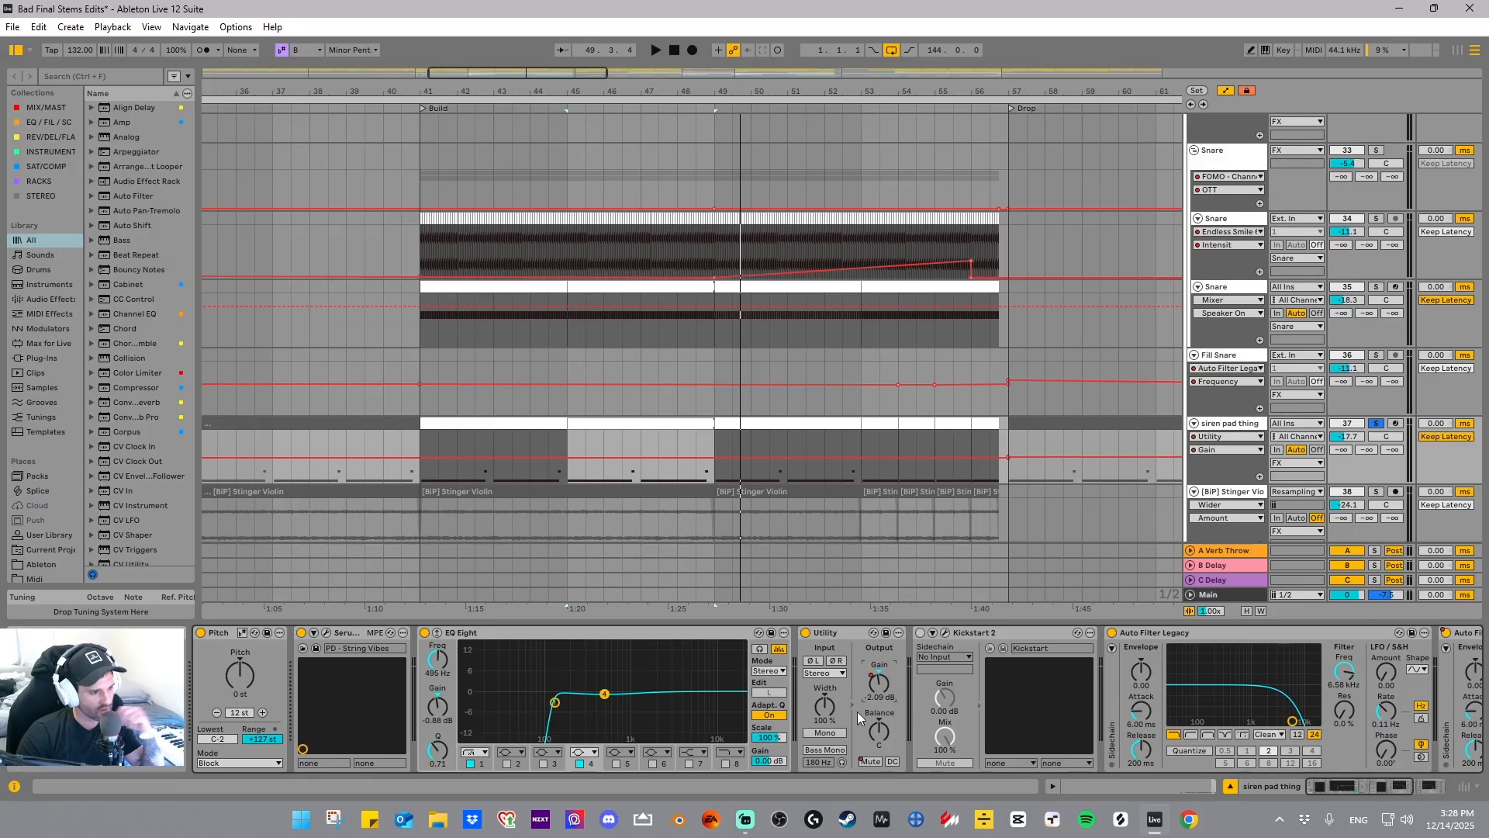
- Show the Utility Mute automation on the siren pad thing track across the whole arrangement
right_click(866, 761)
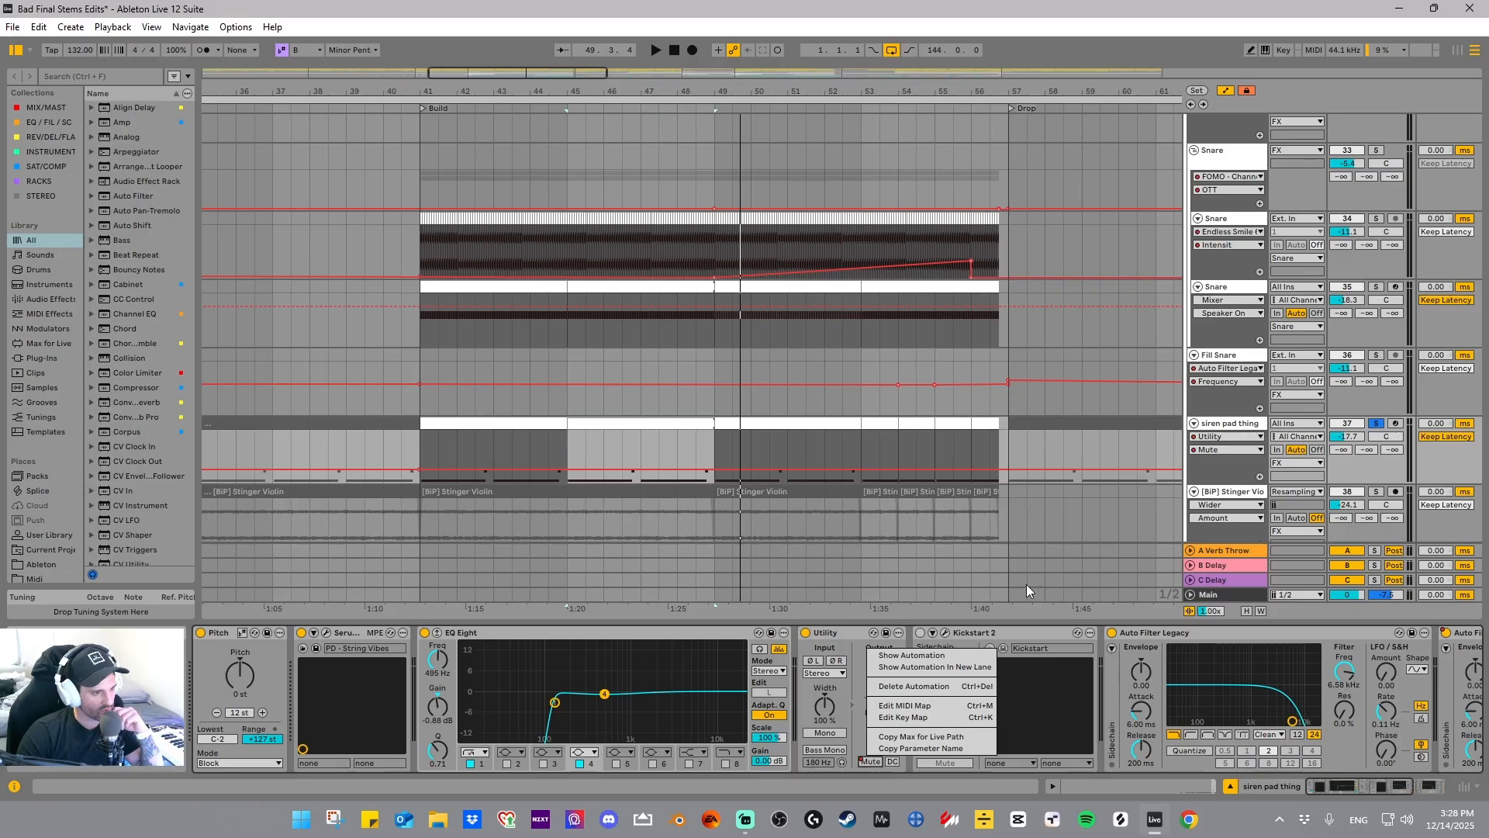
click(910, 109)
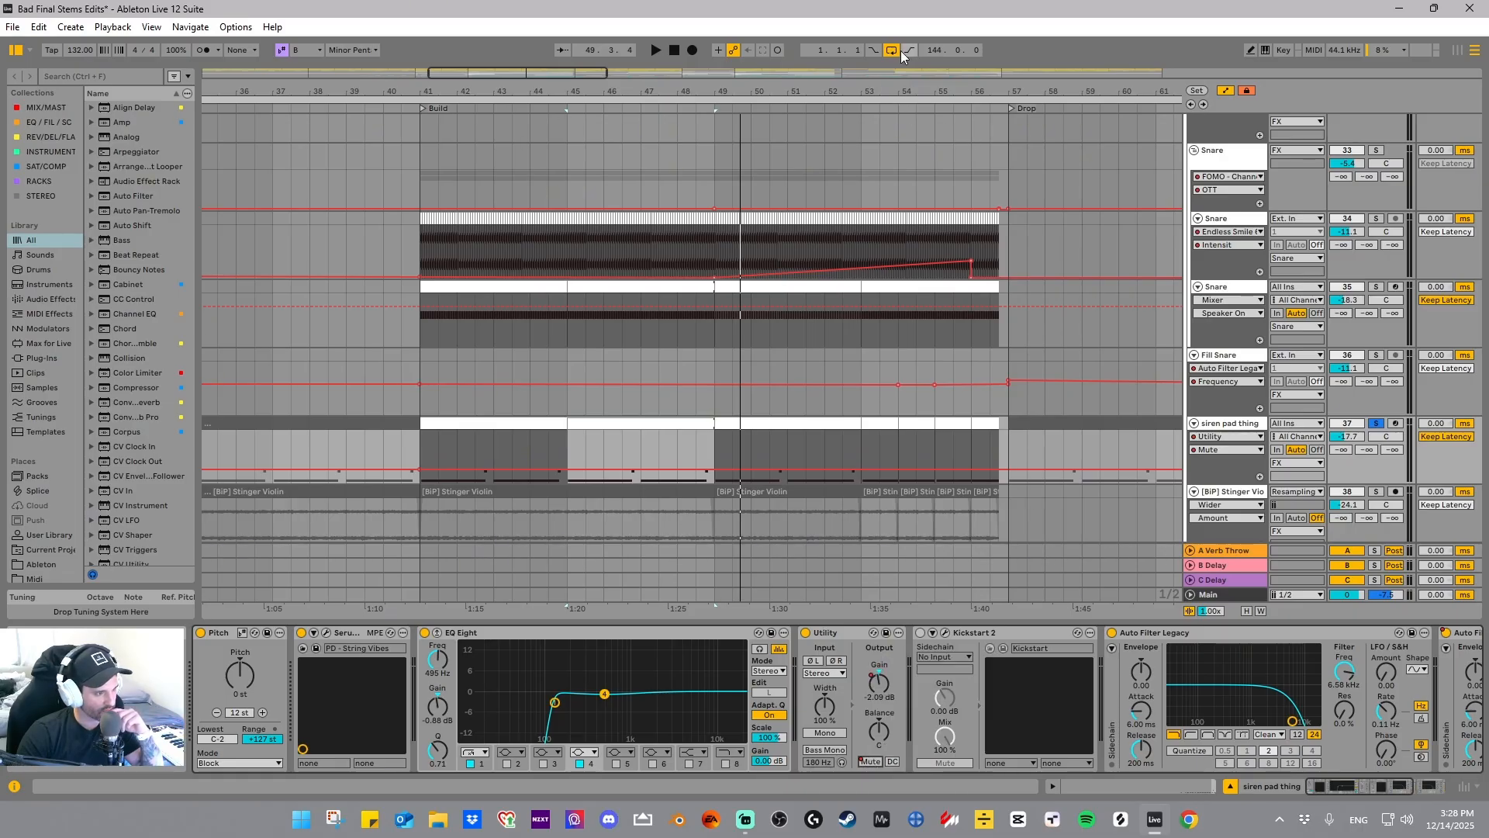
right_click(871, 762)
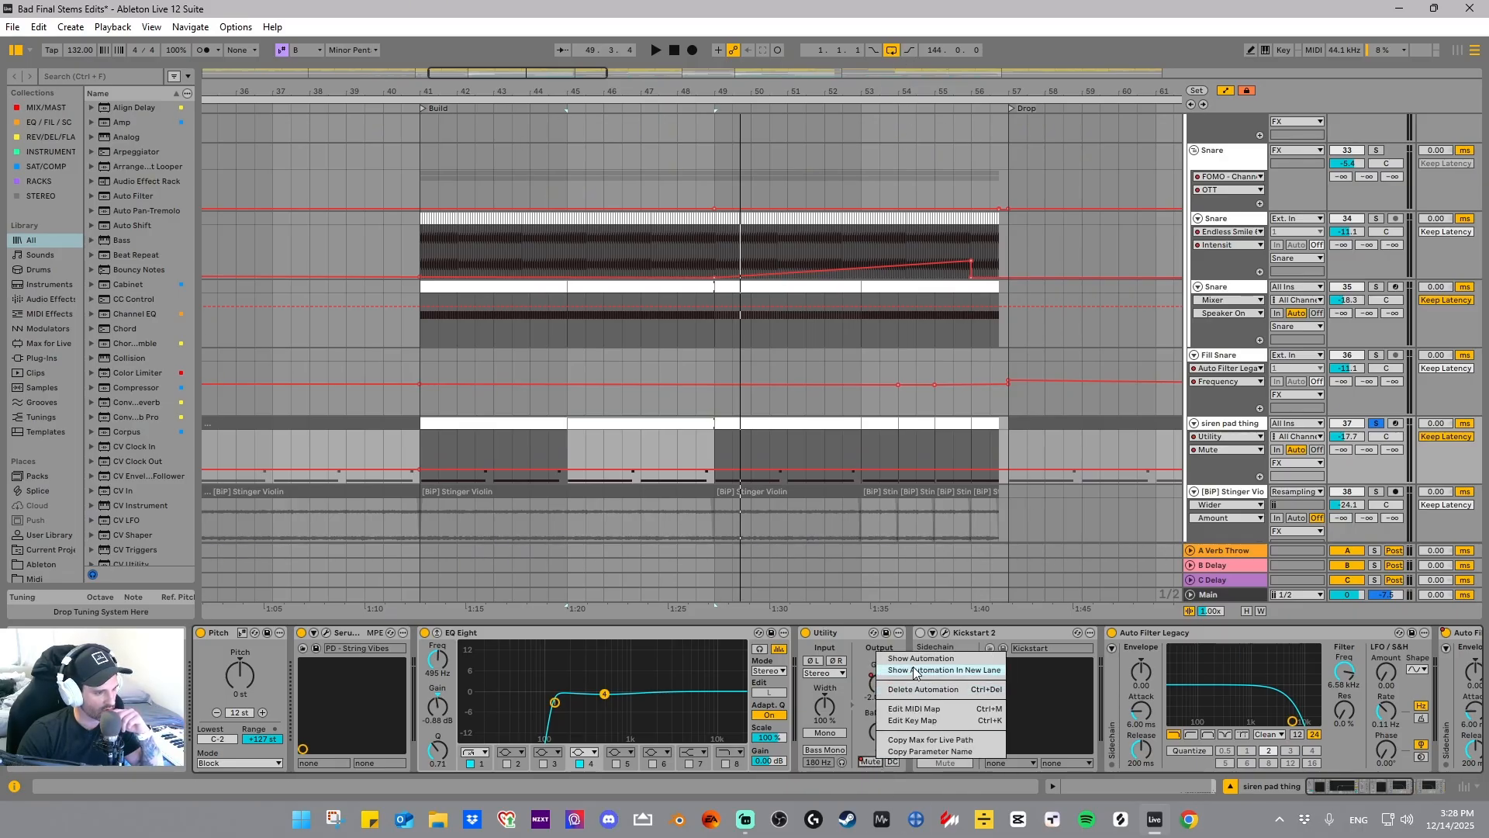
click(915, 669)
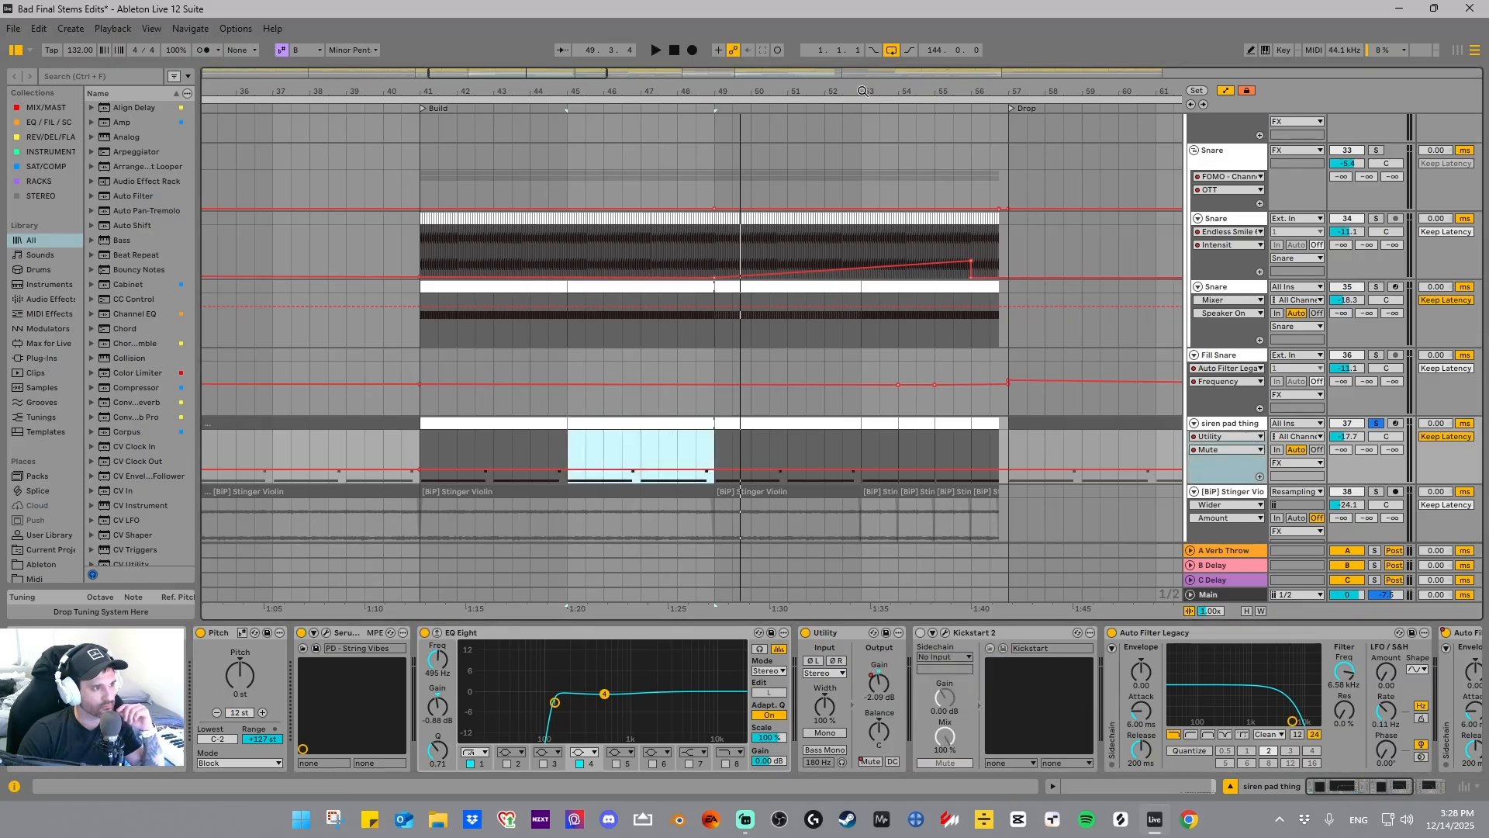
drag(863, 90, 862, 16)
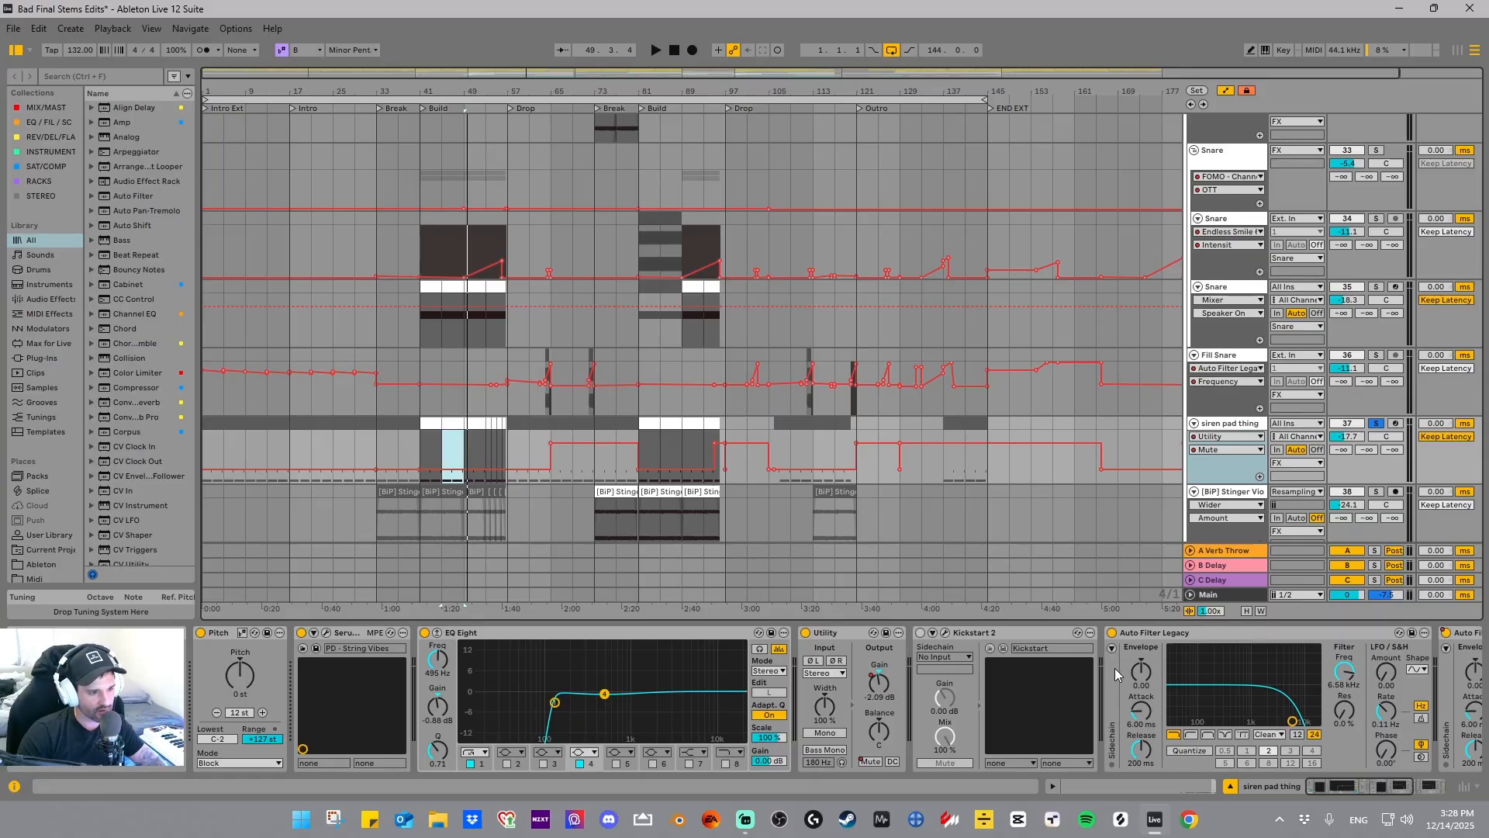
- Collapse the Kickstart 2 device and show the two Auto Filter Legacy devices at the end of the siren pad chain
double_click(974, 631)
click(990, 629)
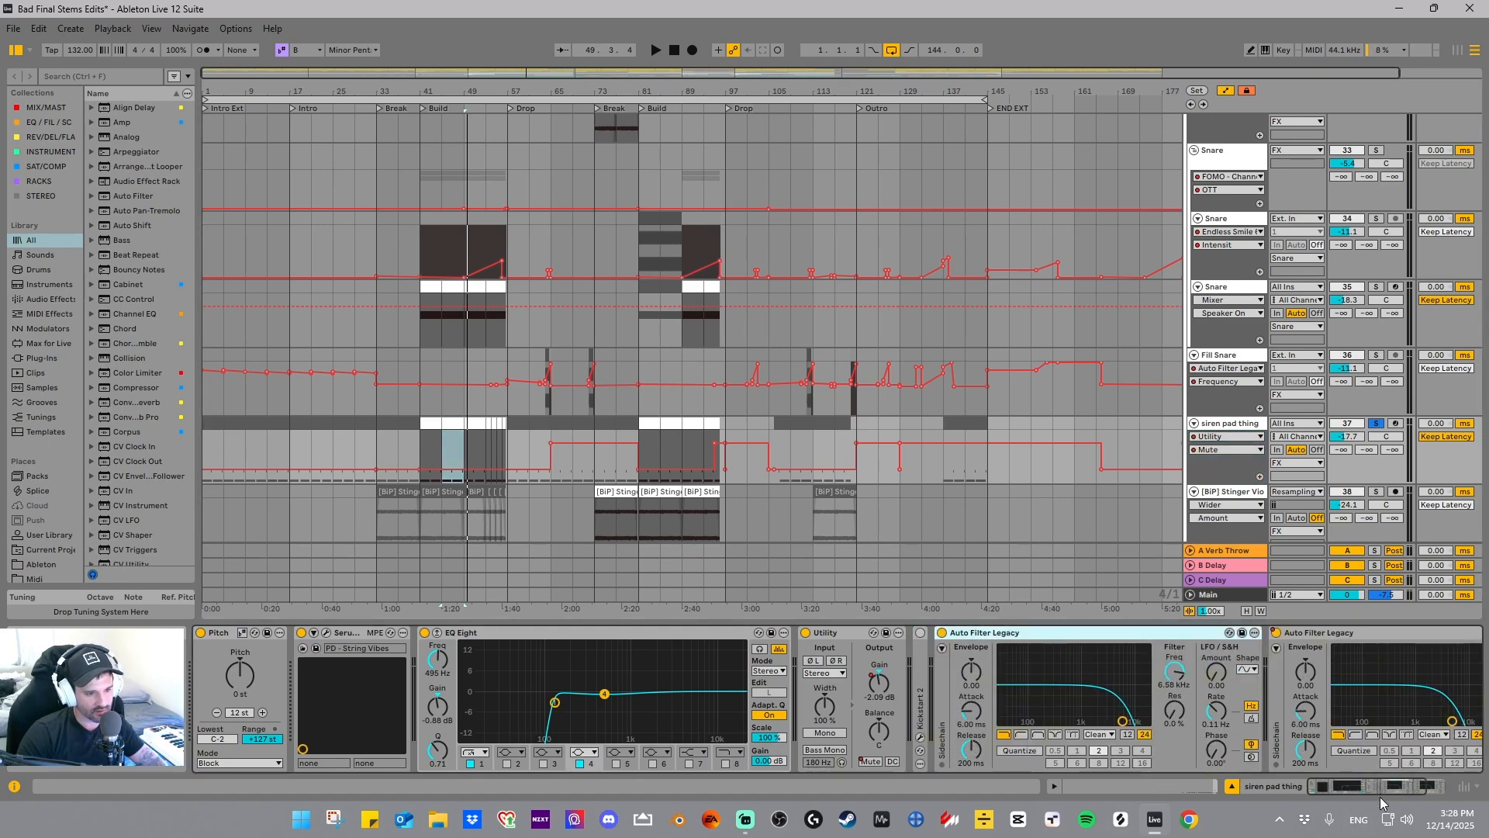
drag(1380, 797, 1416, 794)
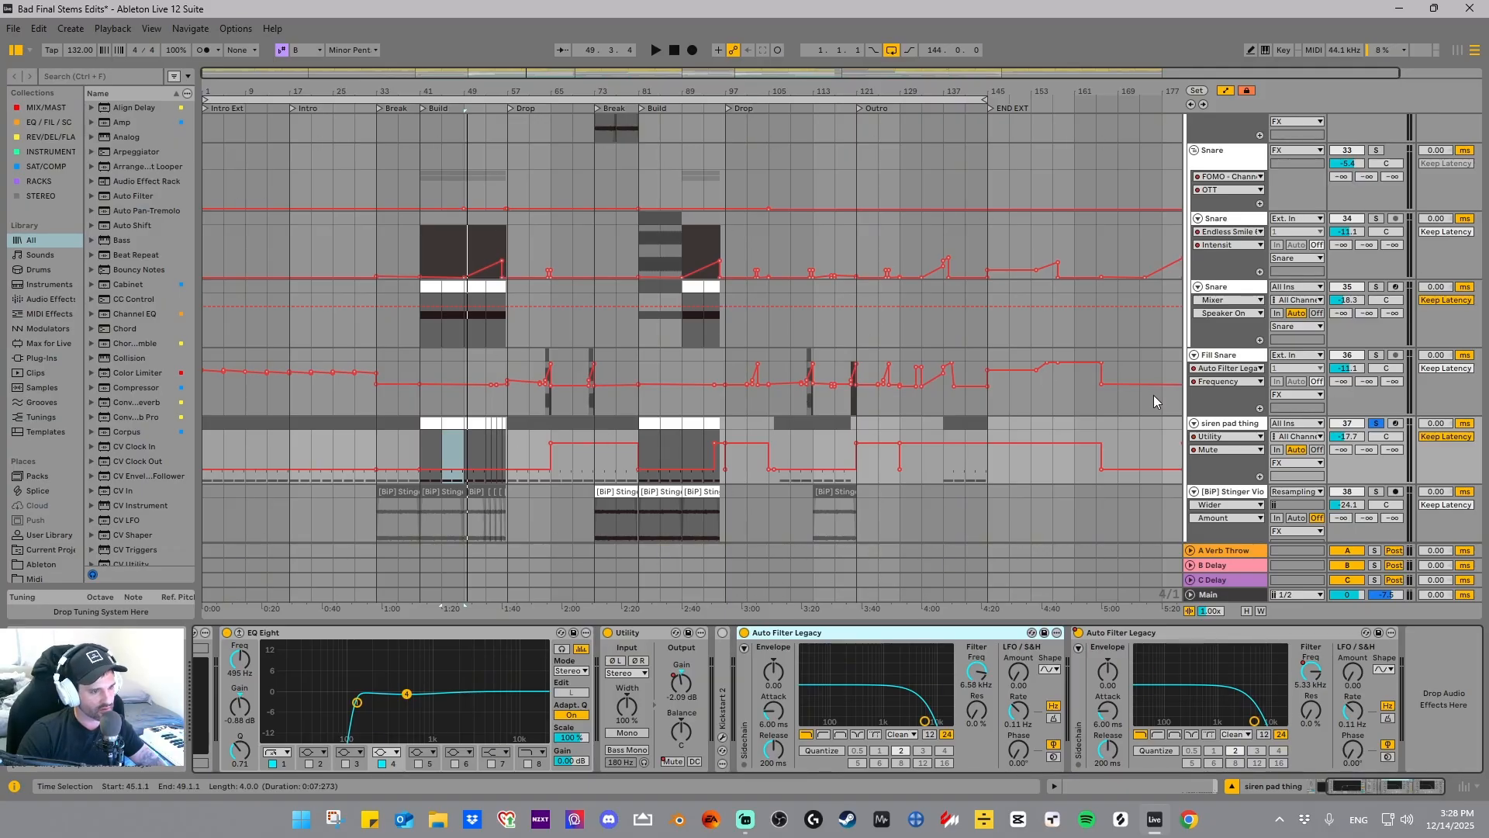
- Show the [BiP] Stinger Violin track's effects chain, solo the track and play its break clip from bar 73
scroll(1151, 395, down, 5)
click(1221, 263)
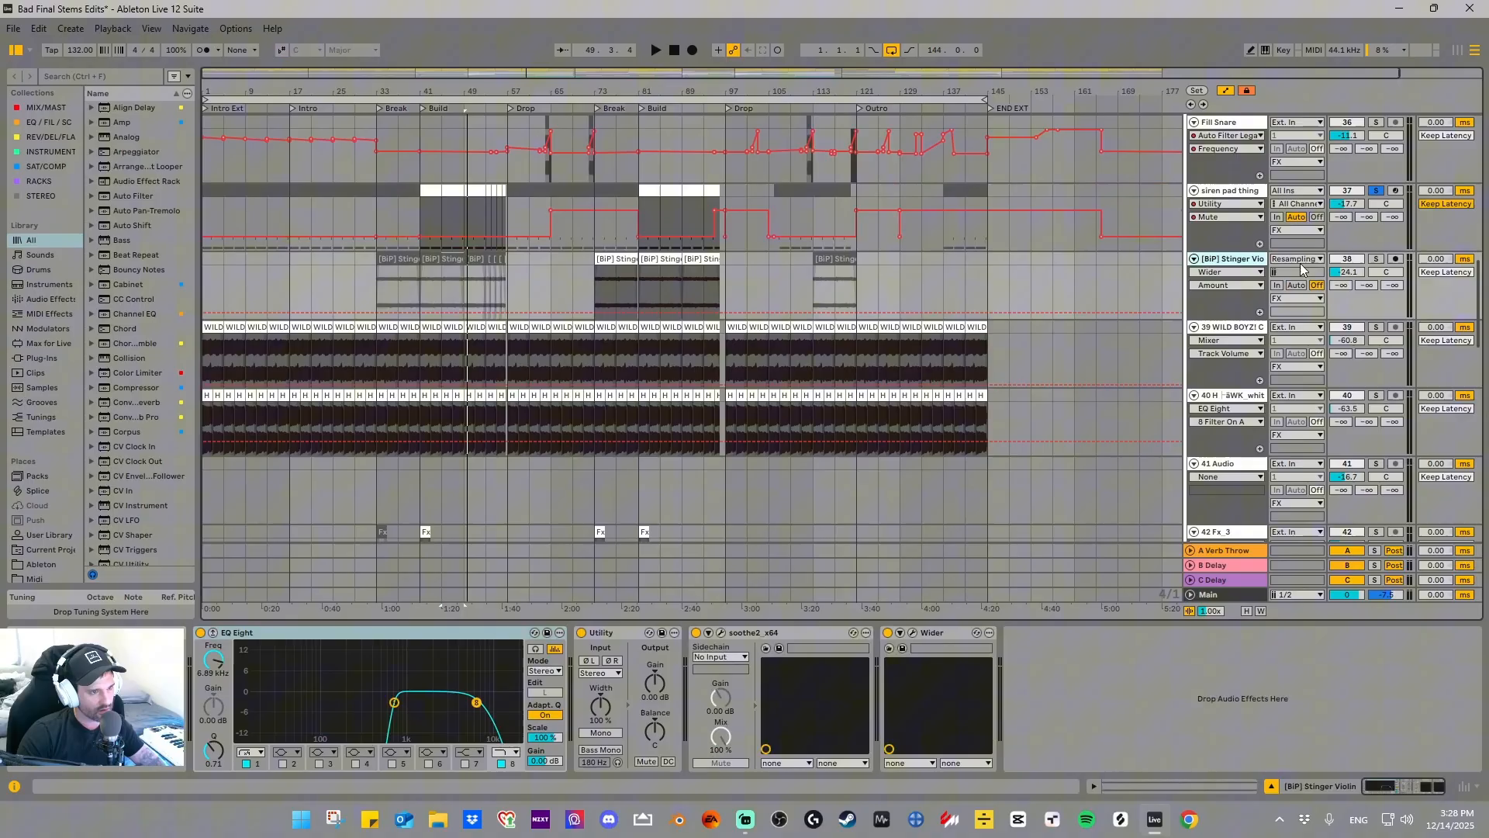
click(1378, 259)
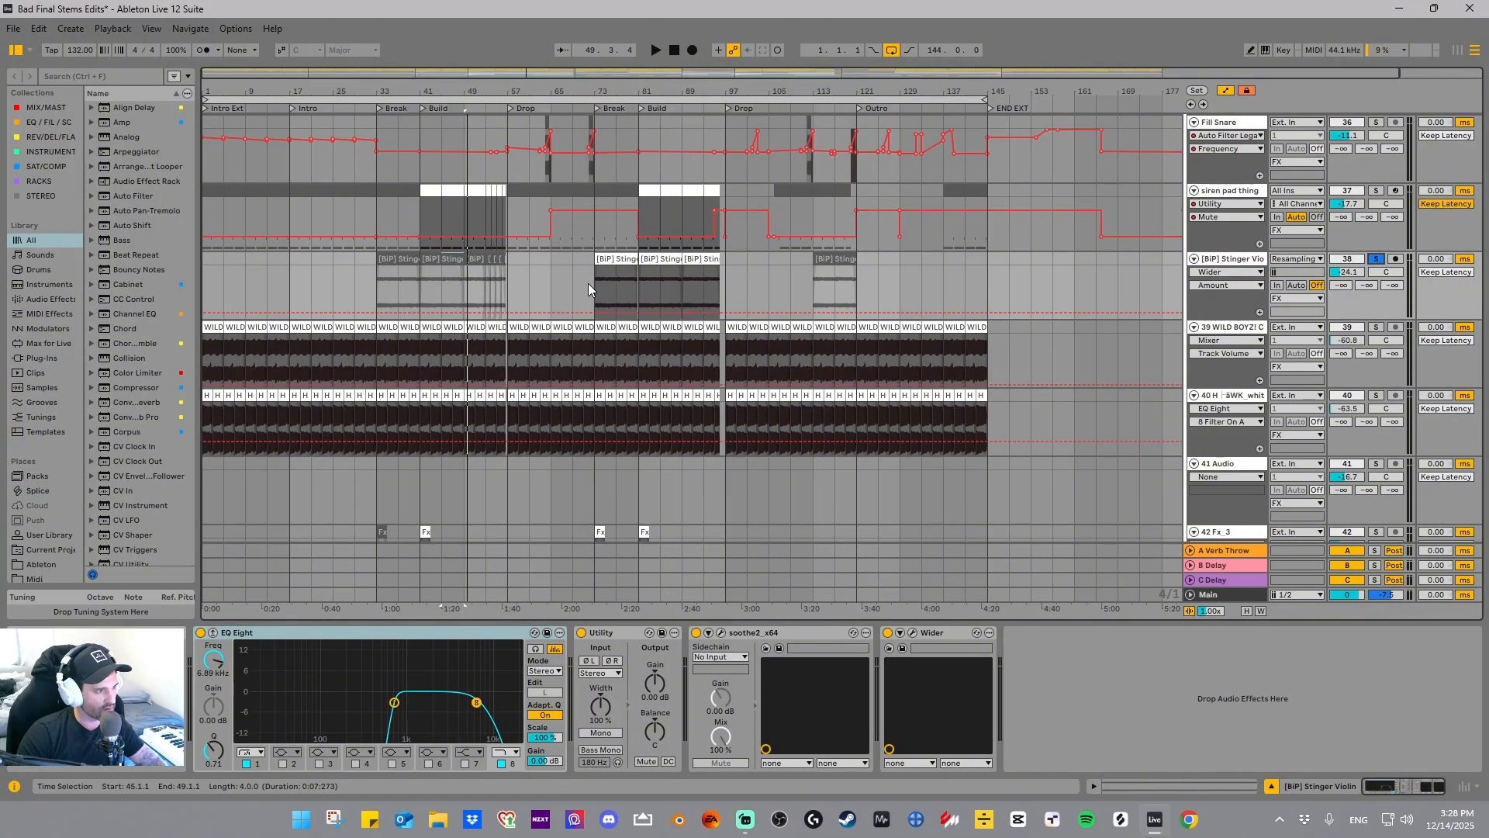
click(617, 279)
key(space)
click(620, 252)
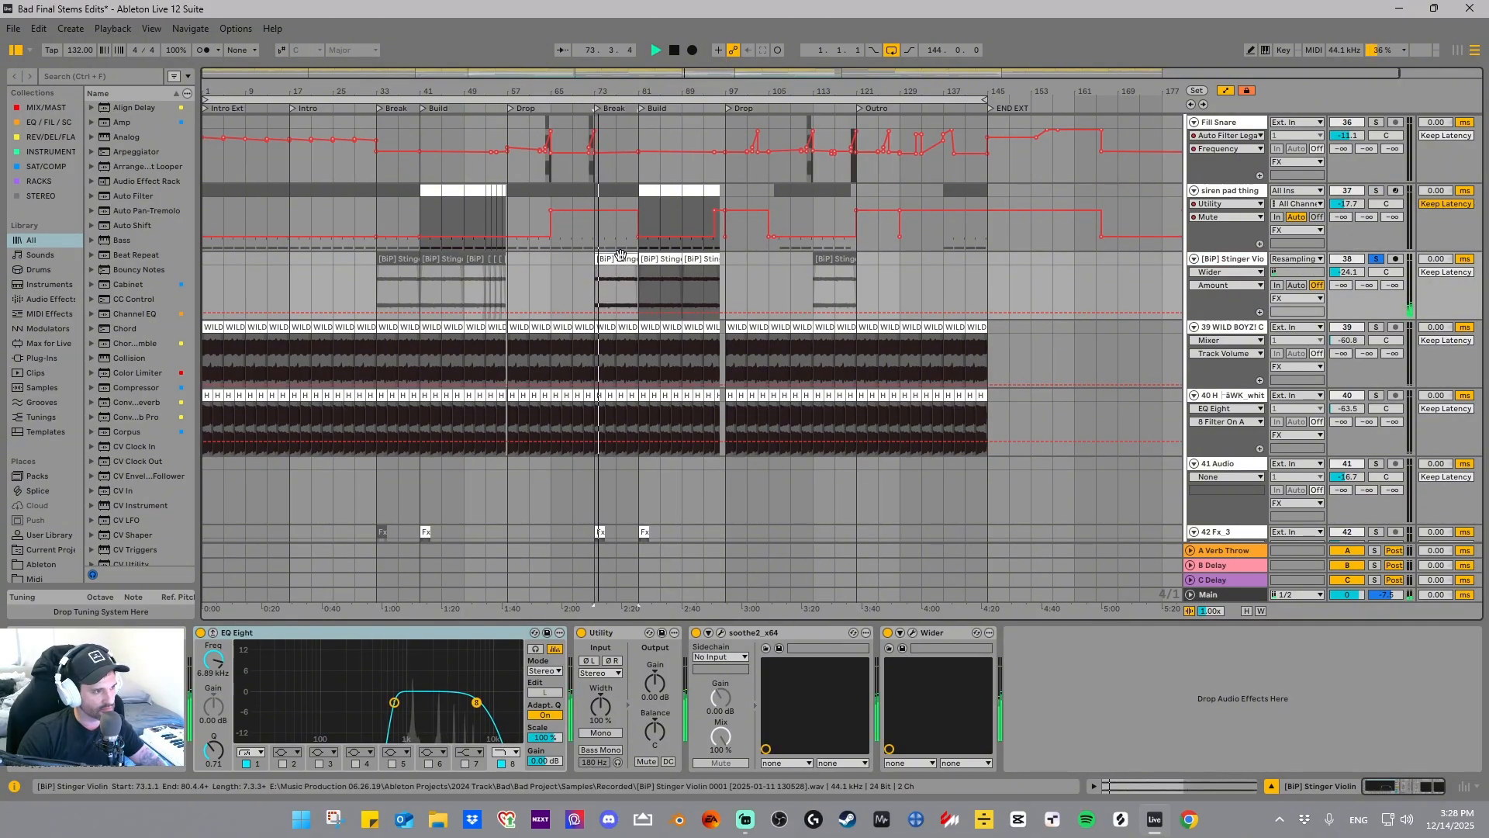
key(space)
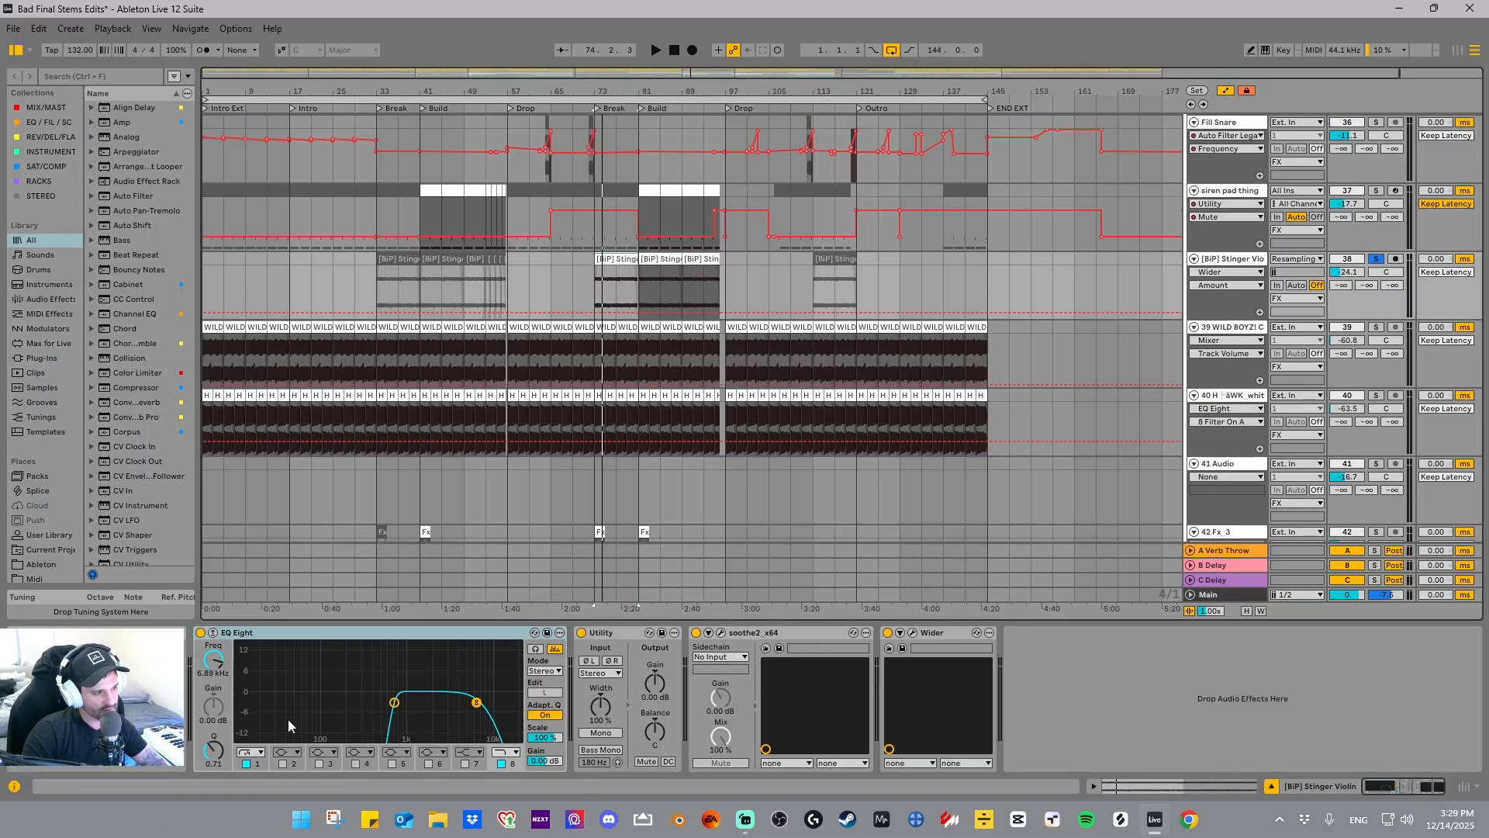
- Examine the soothe2 and Wider plugin settings on the [BiP] Stinger Violin track, closing each plugin window
click(721, 632)
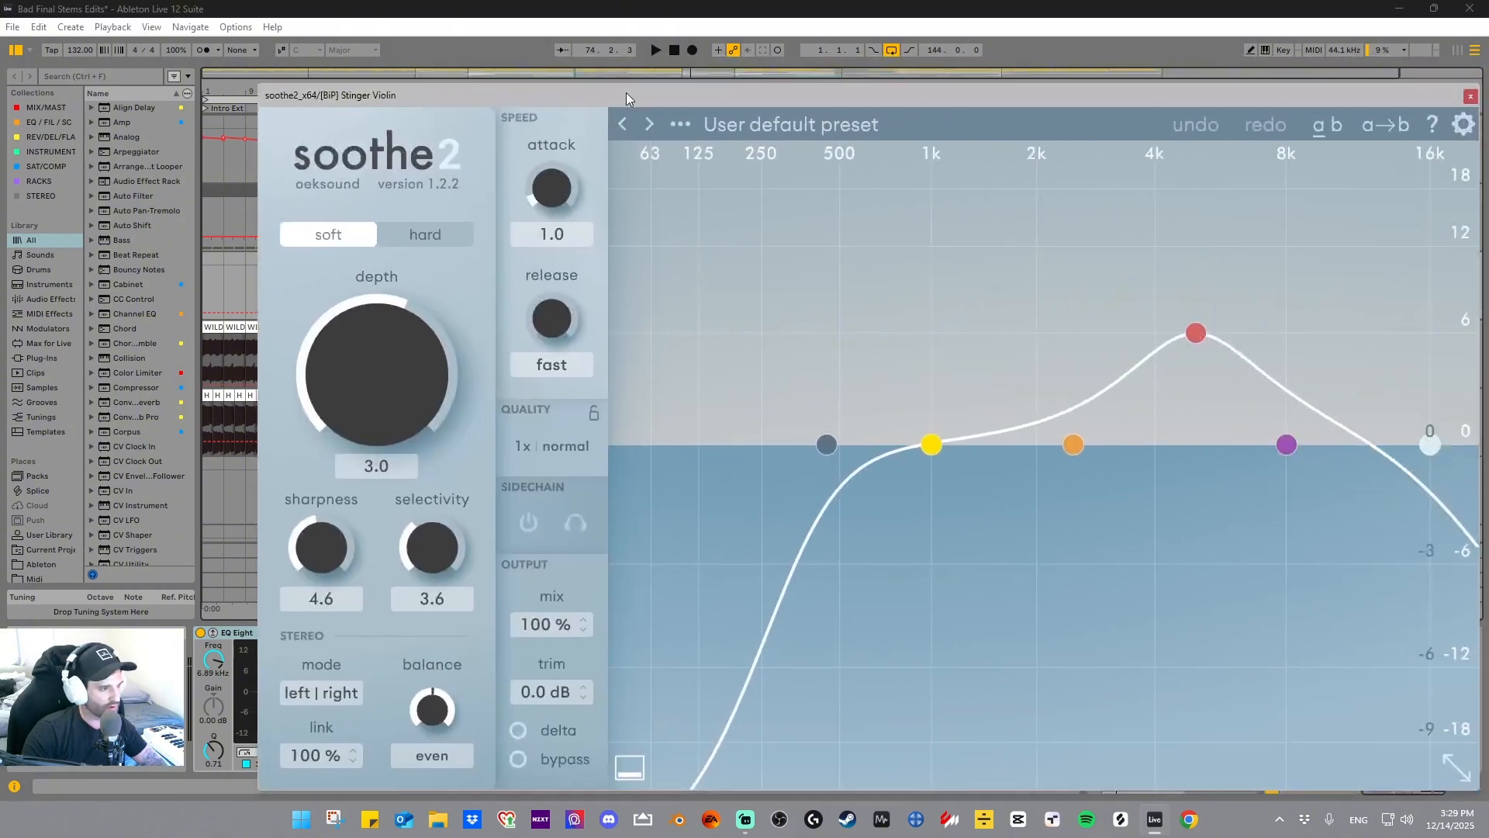
drag(626, 92, 492, 52)
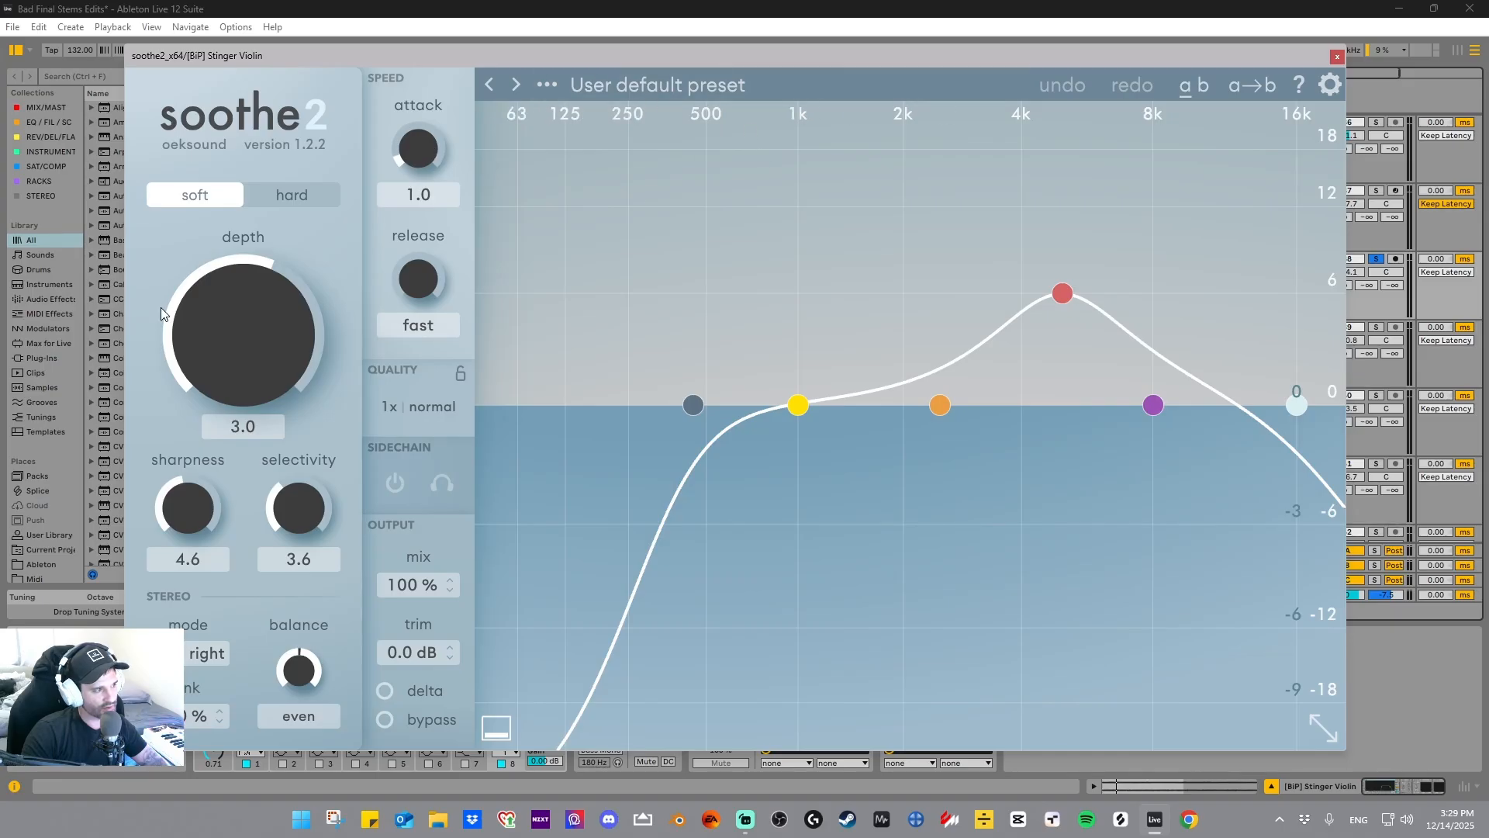
click(1334, 57)
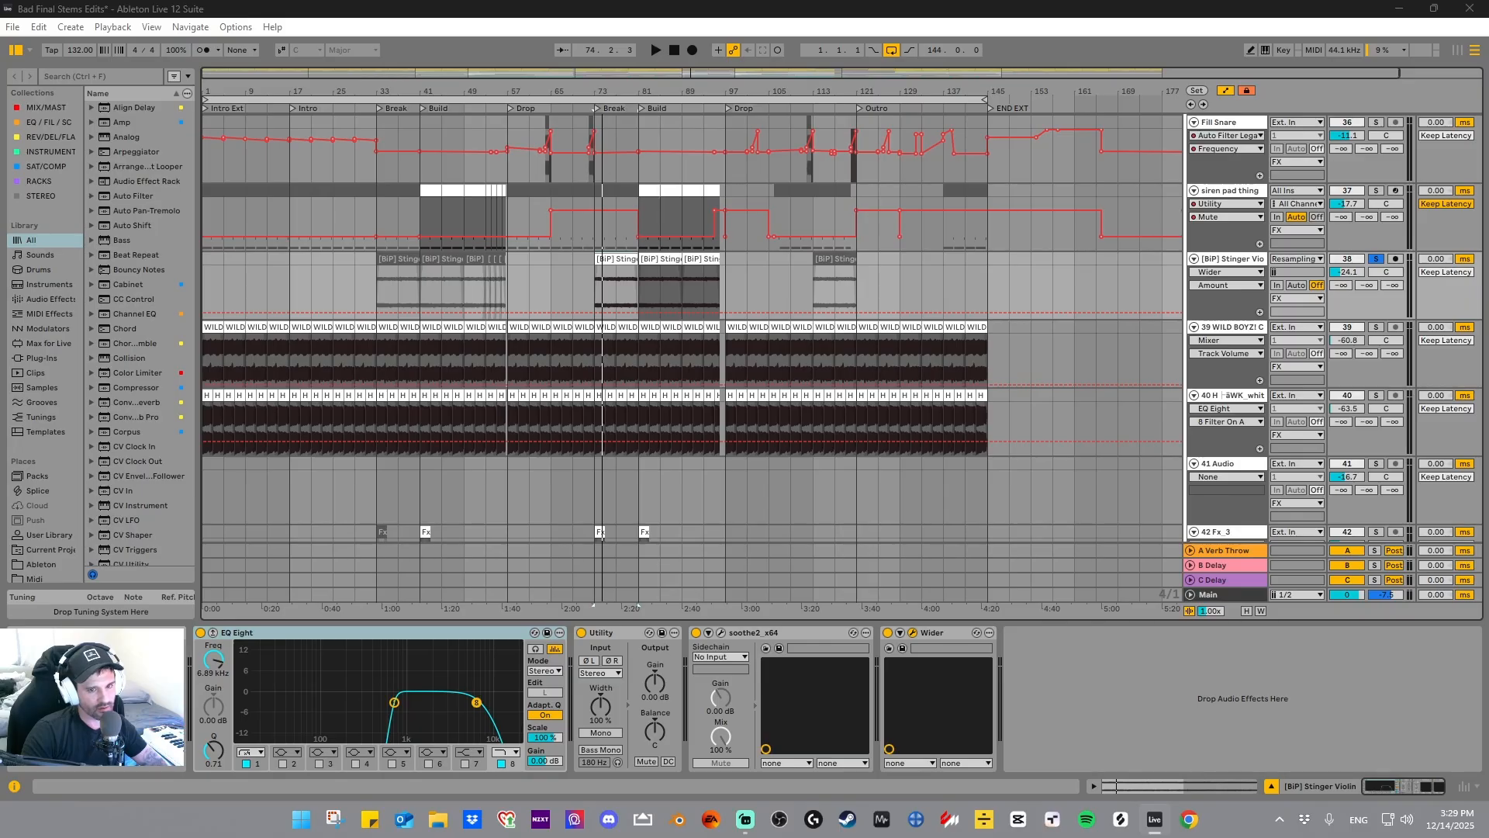
drag(935, 285, 915, 273)
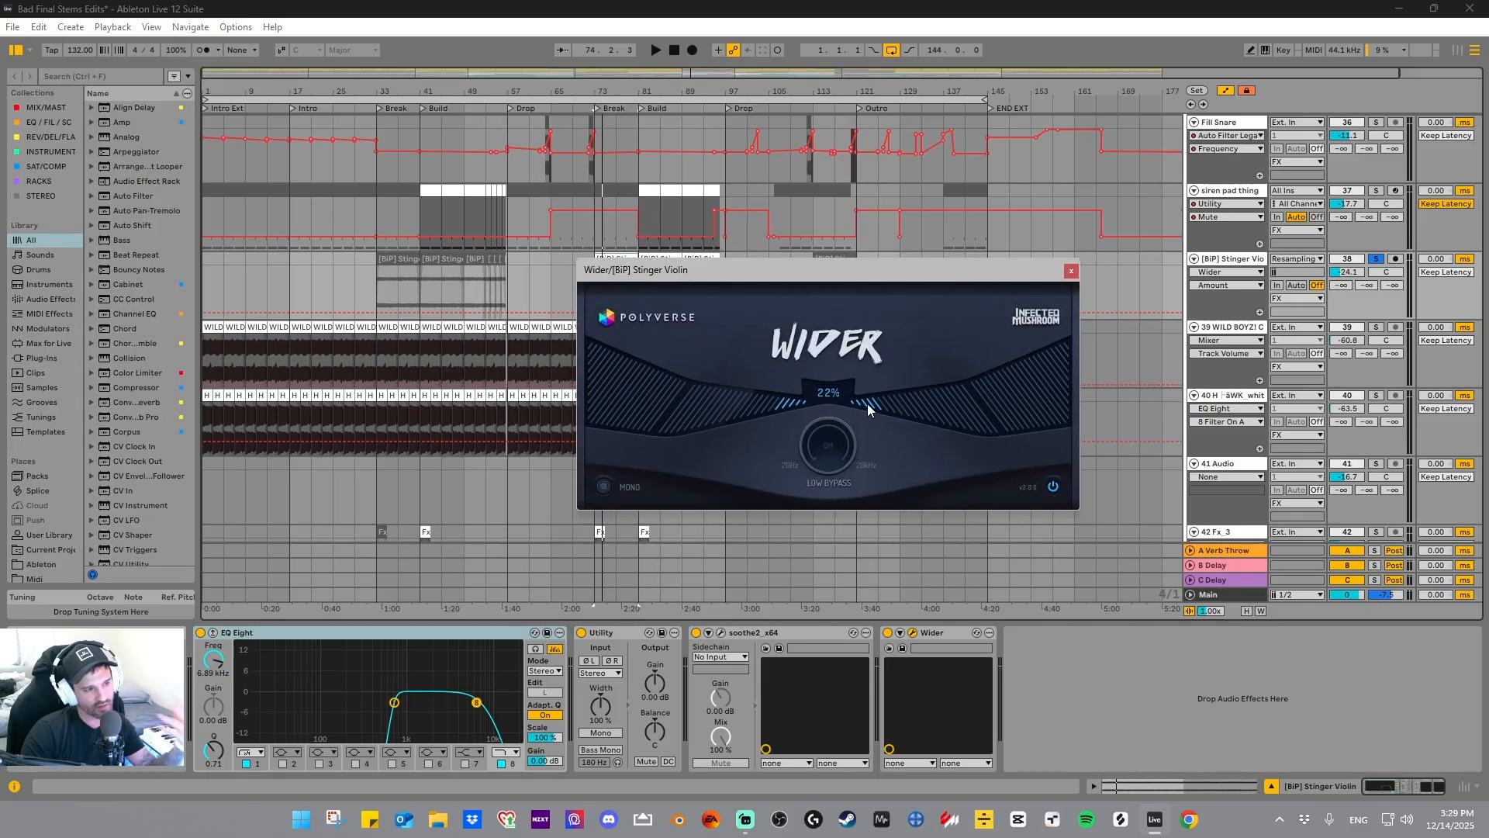
click(1071, 270)
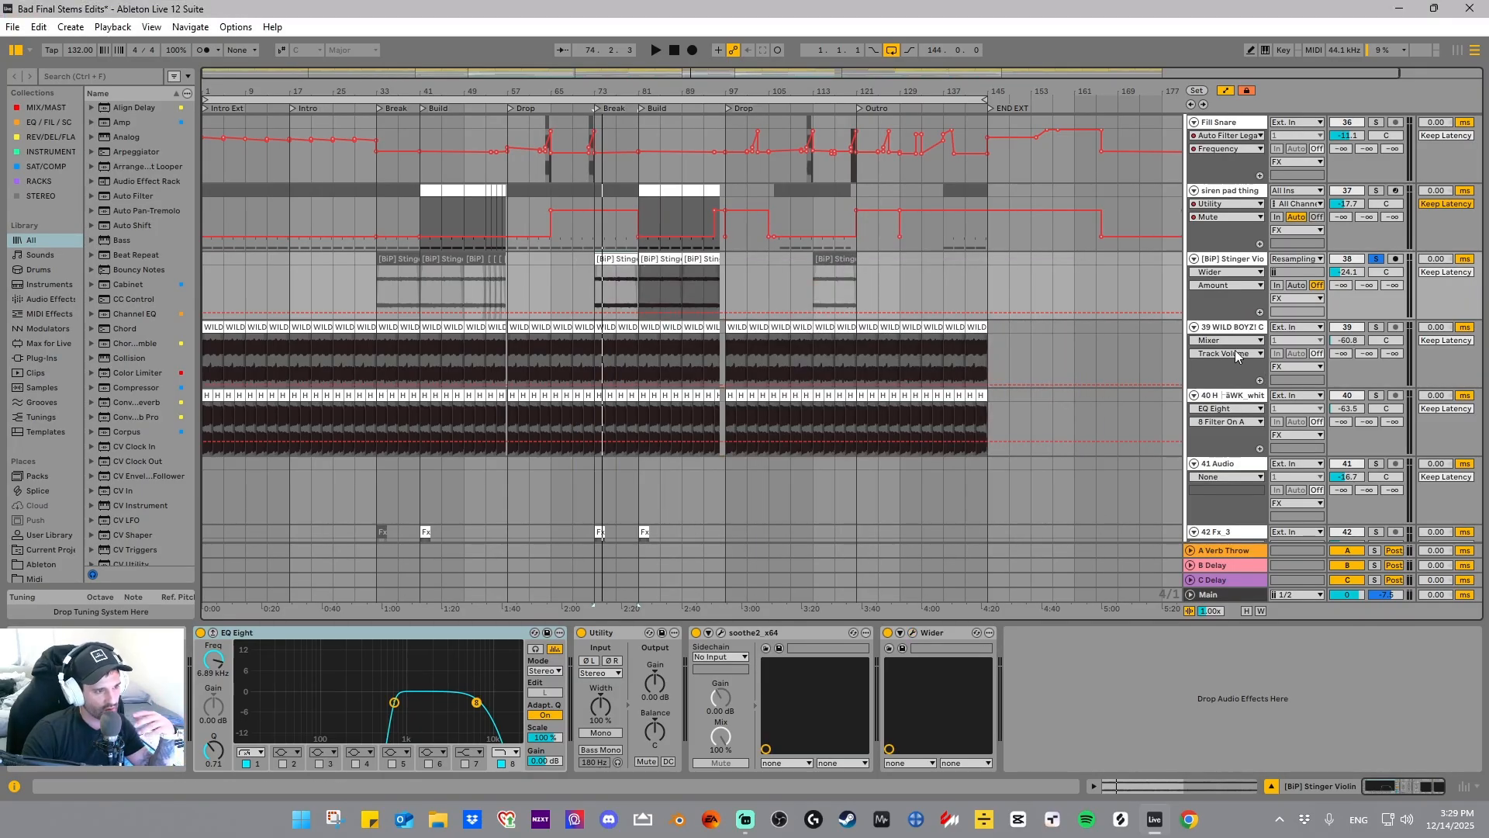
- Show the WILD BOYZ! Crowd Noise track's effects chain and play the break with its solo switched on, then off
click(1231, 329)
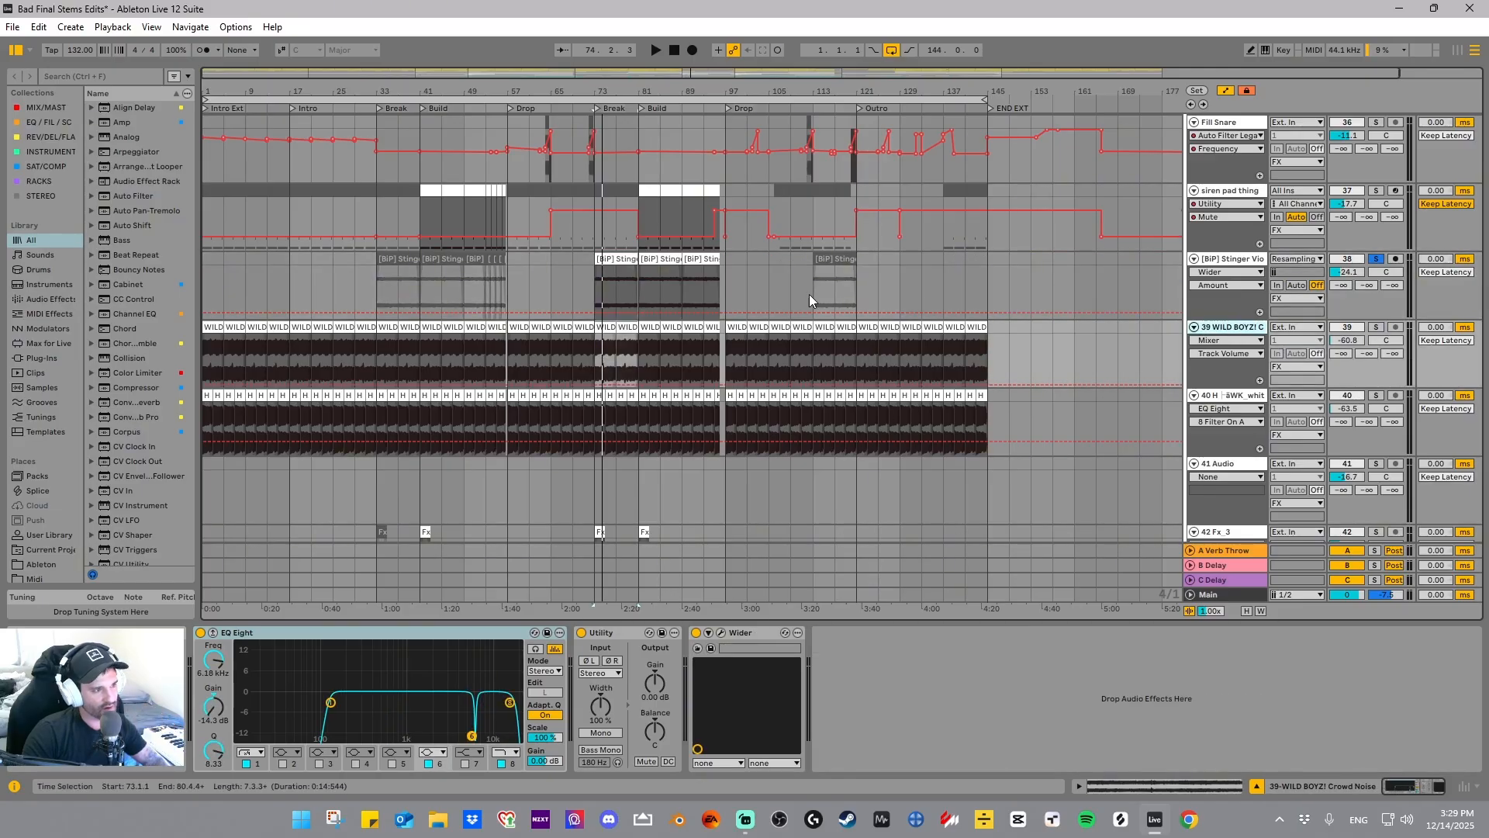
click(1376, 327)
key(space)
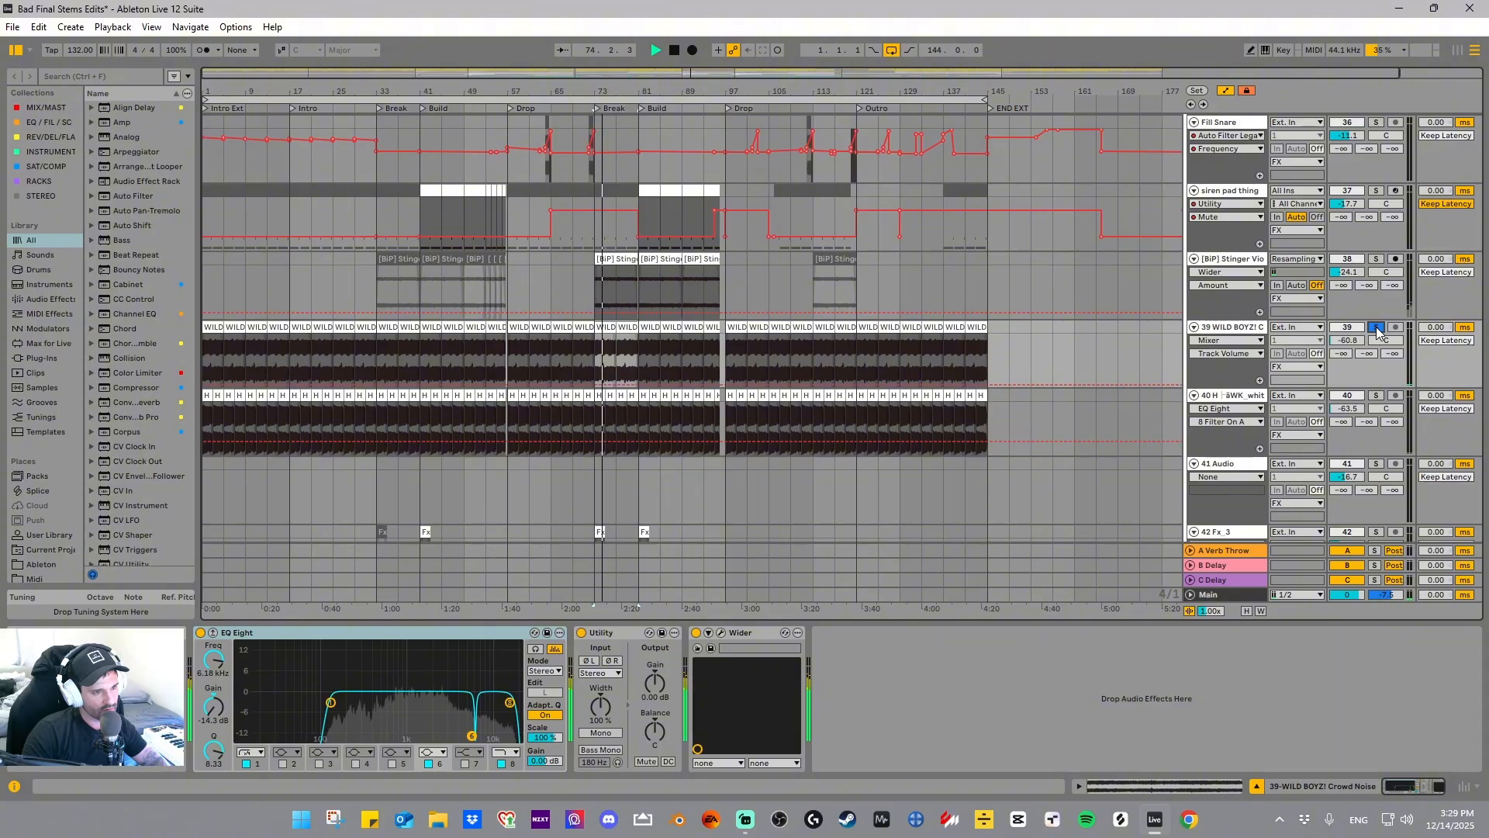
click(1375, 327)
key(space)
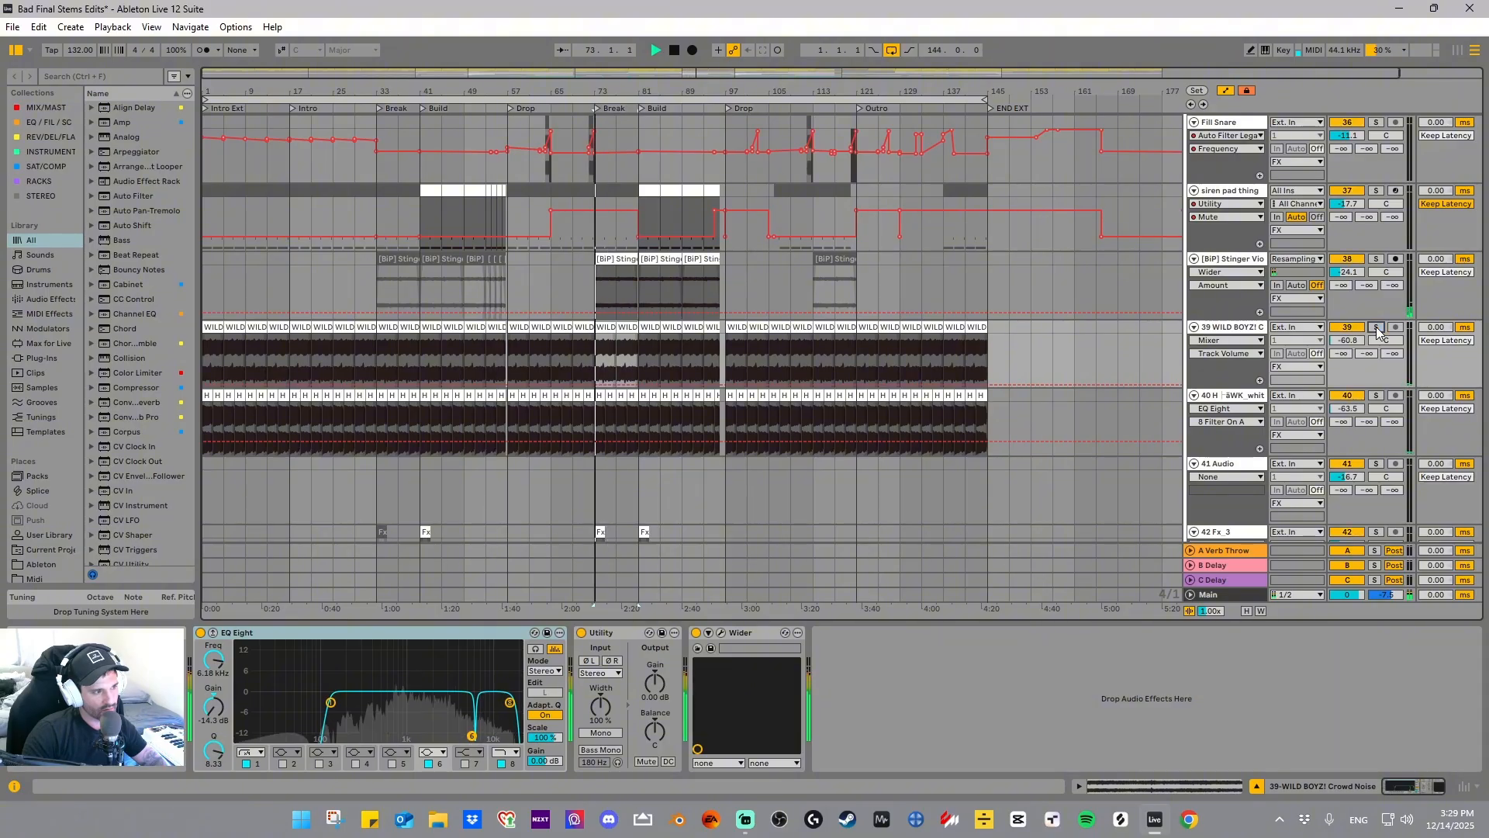
key(space)
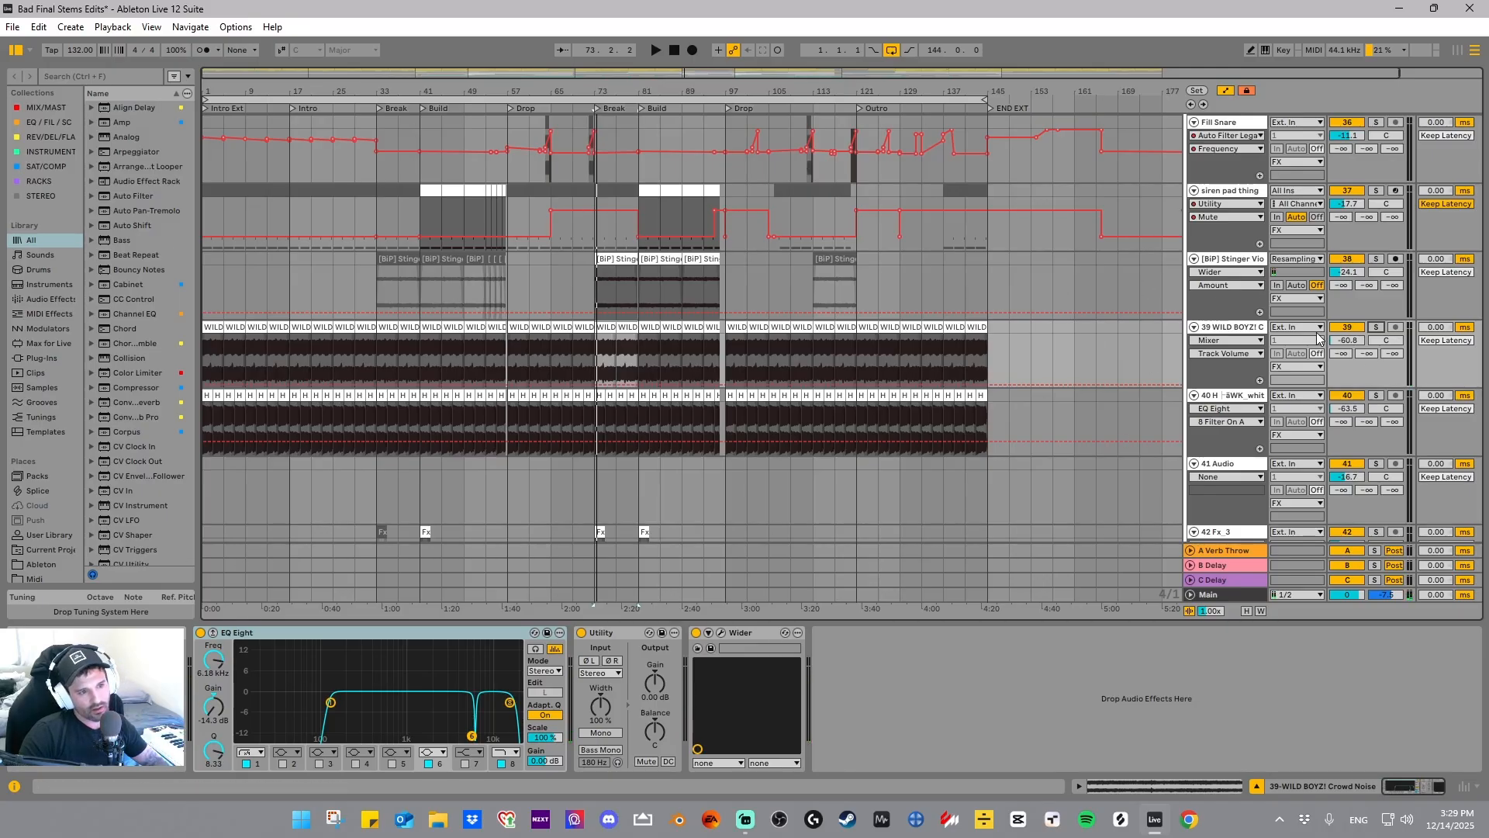
- Solo the white noise track, play it in the break and inspect its clips around the surrounding build and drops
click(1378, 395)
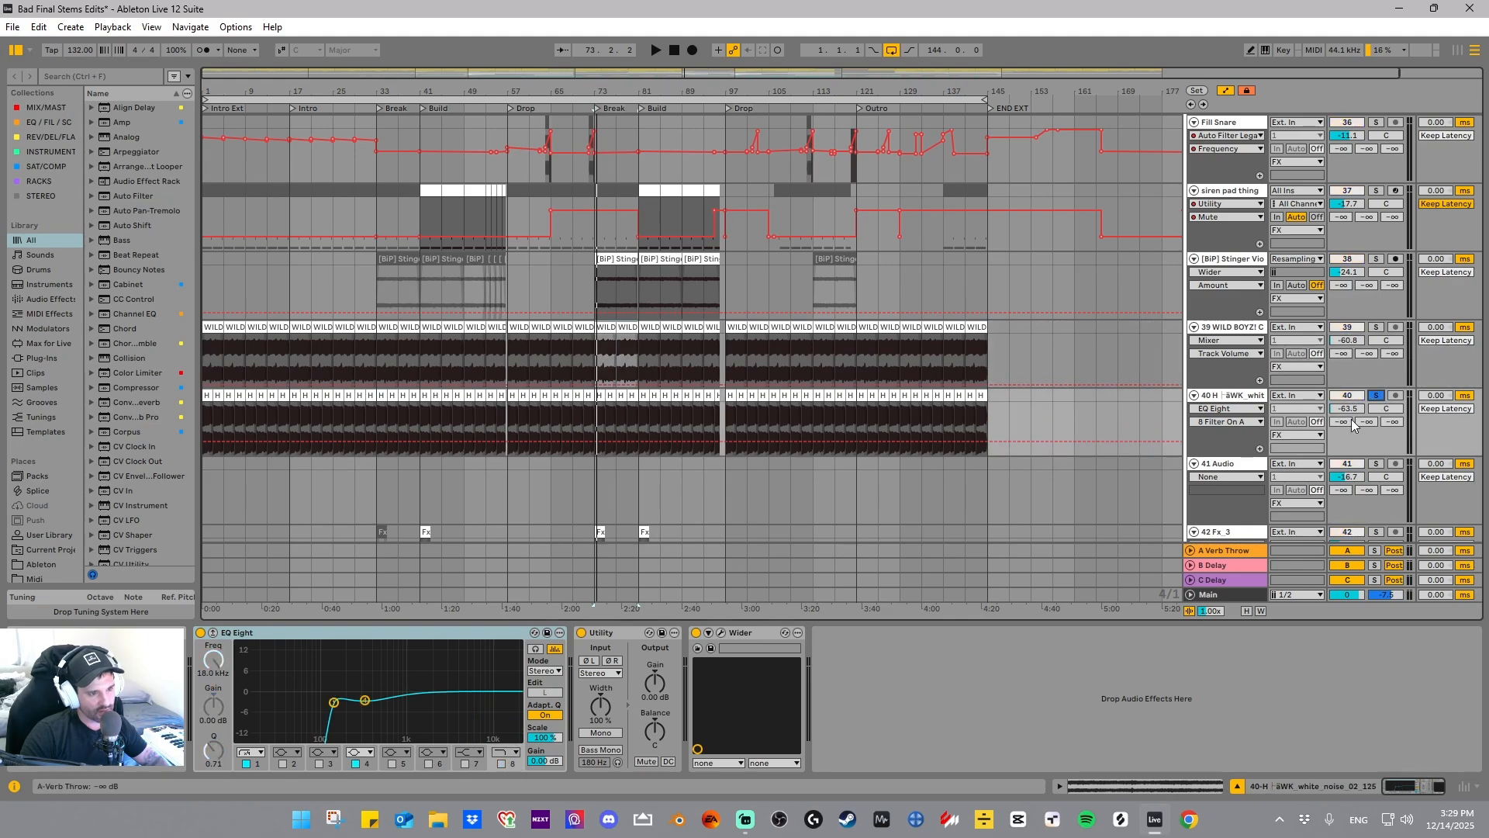
key(space)
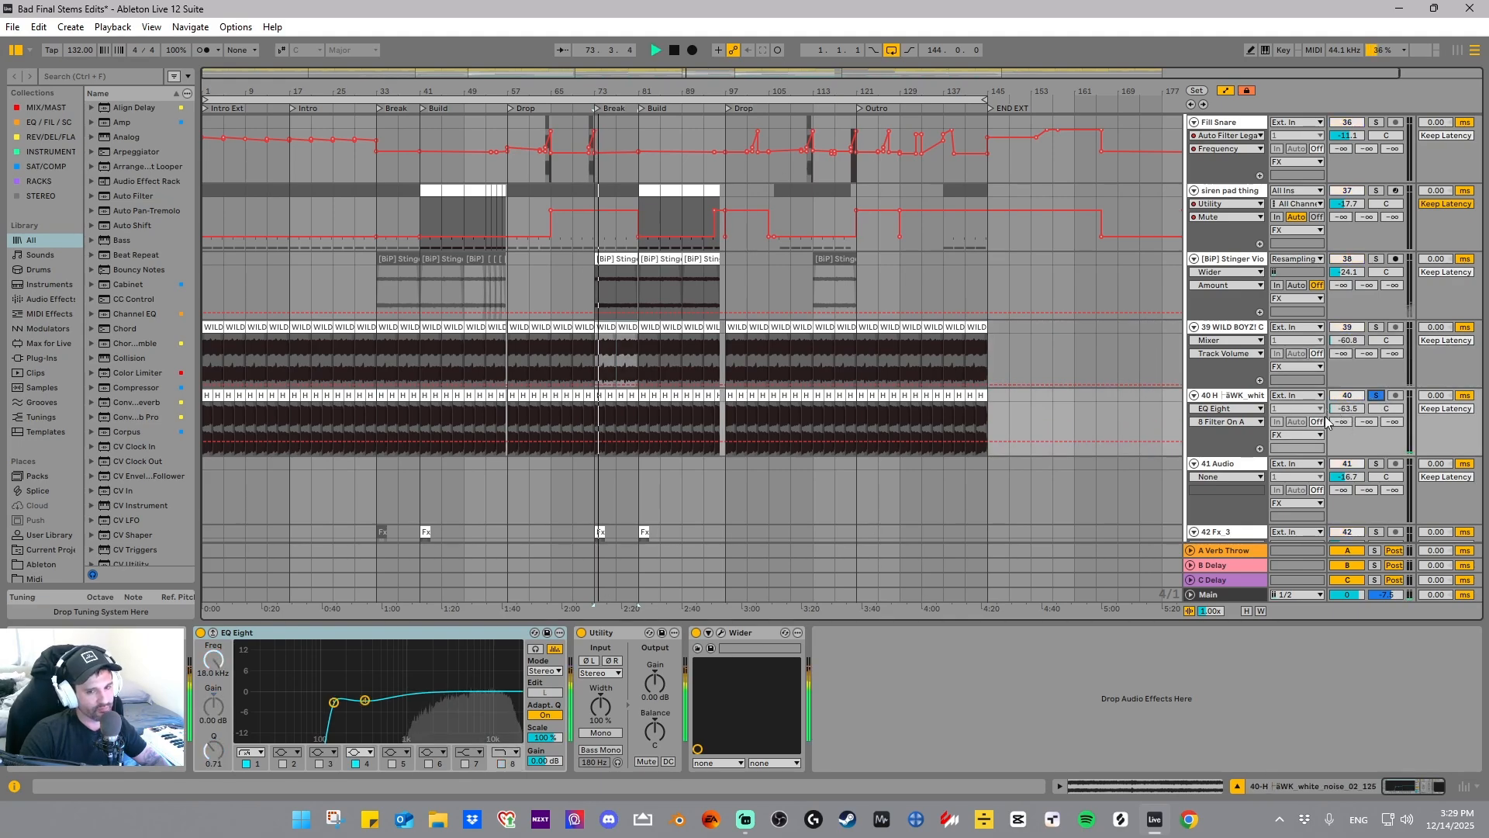
key(space)
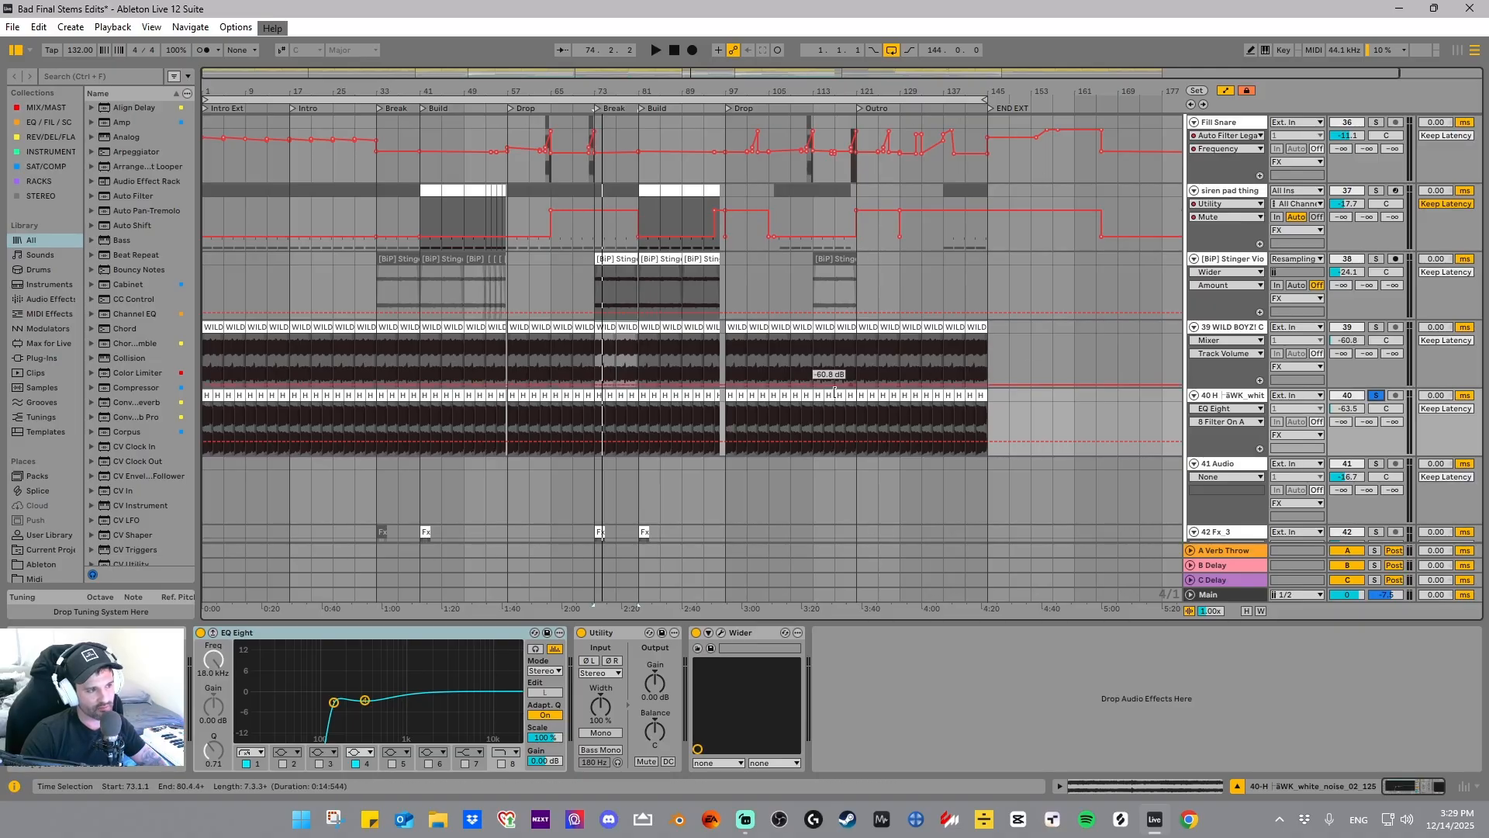
drag(686, 96, 731, 210)
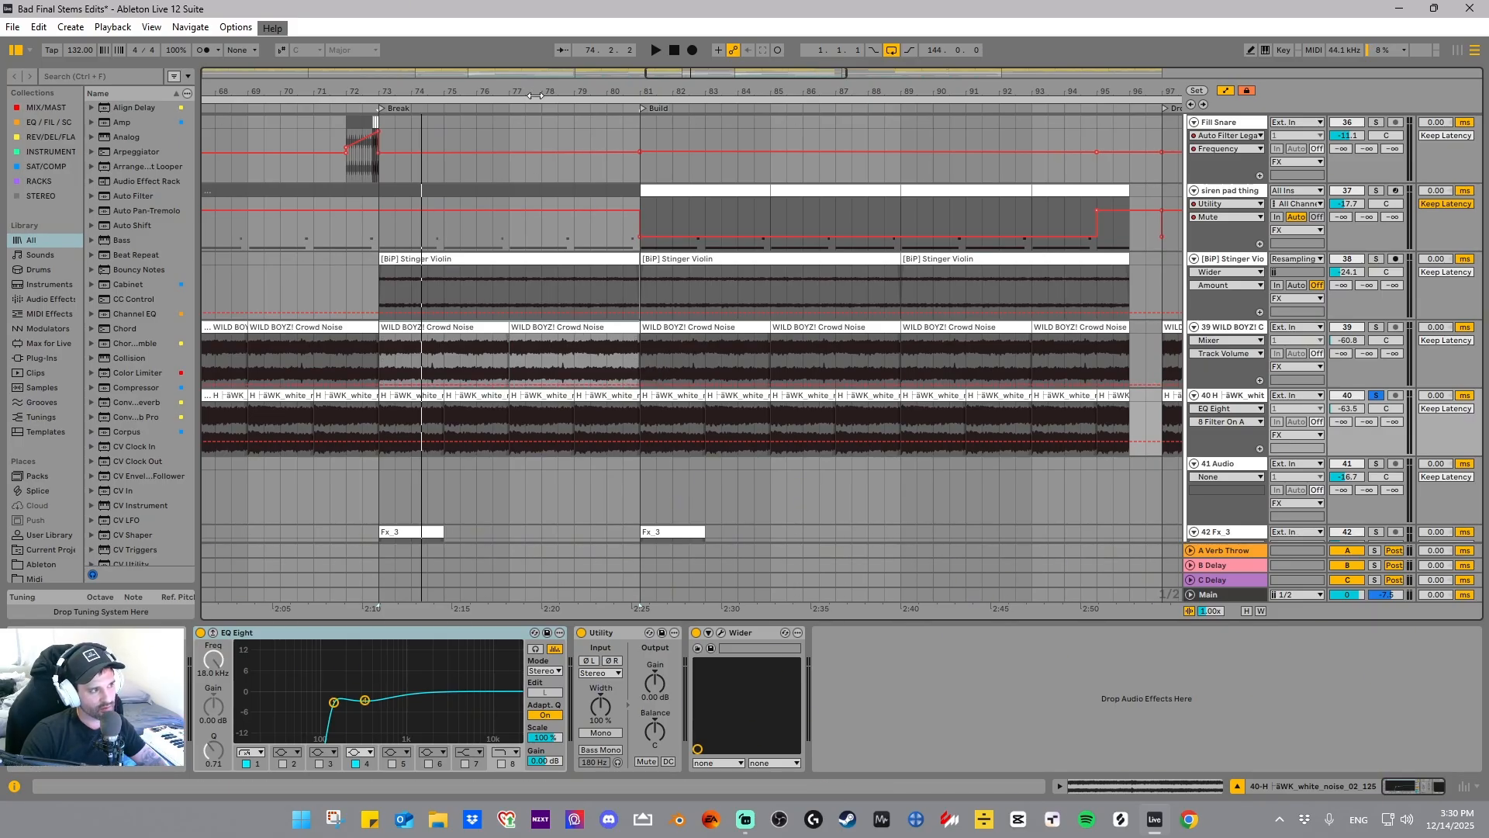
drag(535, 93, 636, 86)
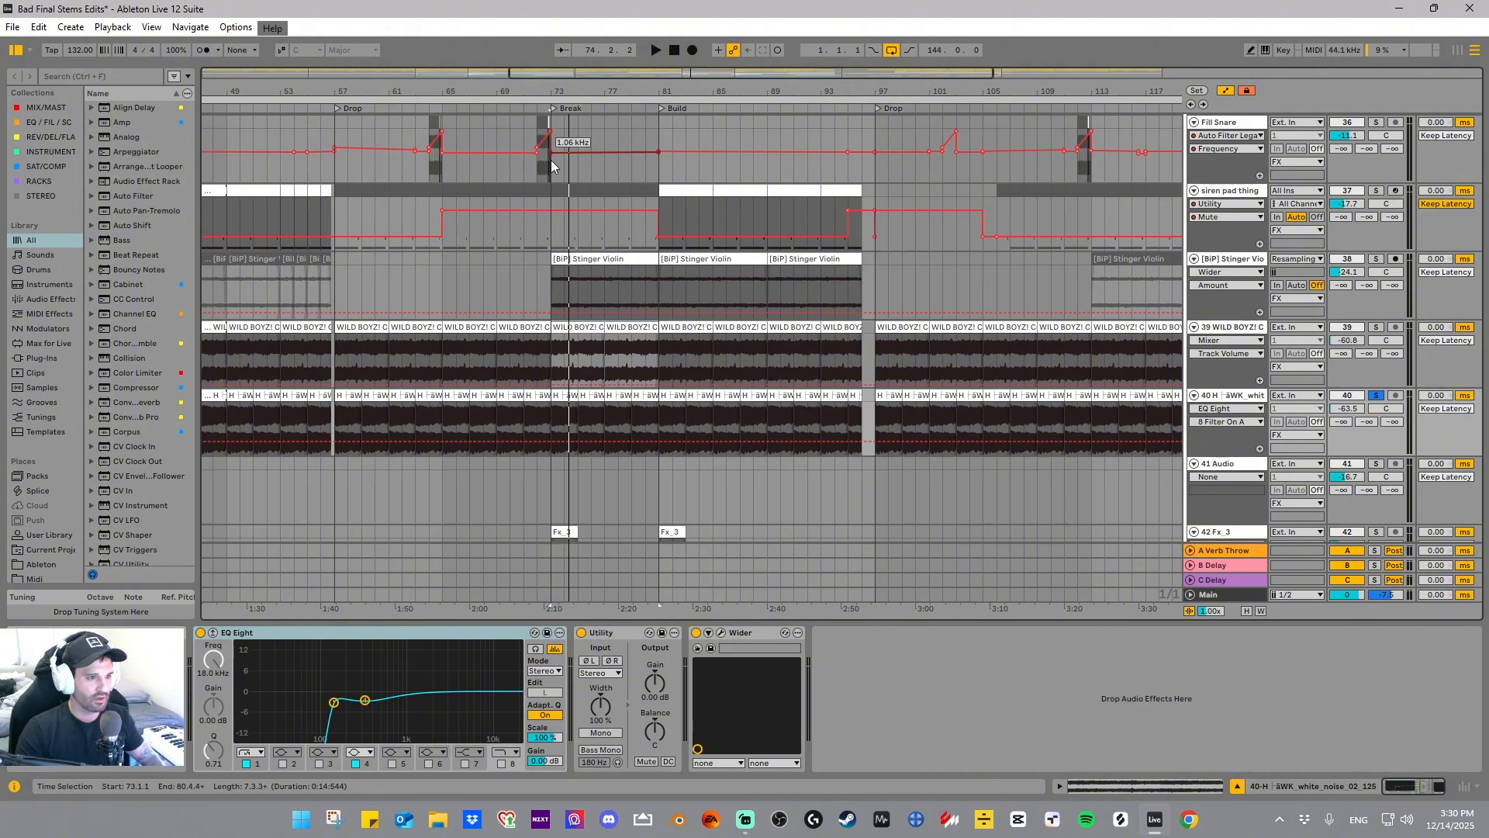
drag(766, 93, 766, 38)
- Locate the FX clips at the build from bar 41, show the 41 Audio track's effects chain and solo the Fx_3 track
scroll(578, 417, down, 1)
scroll(566, 439, down, 1)
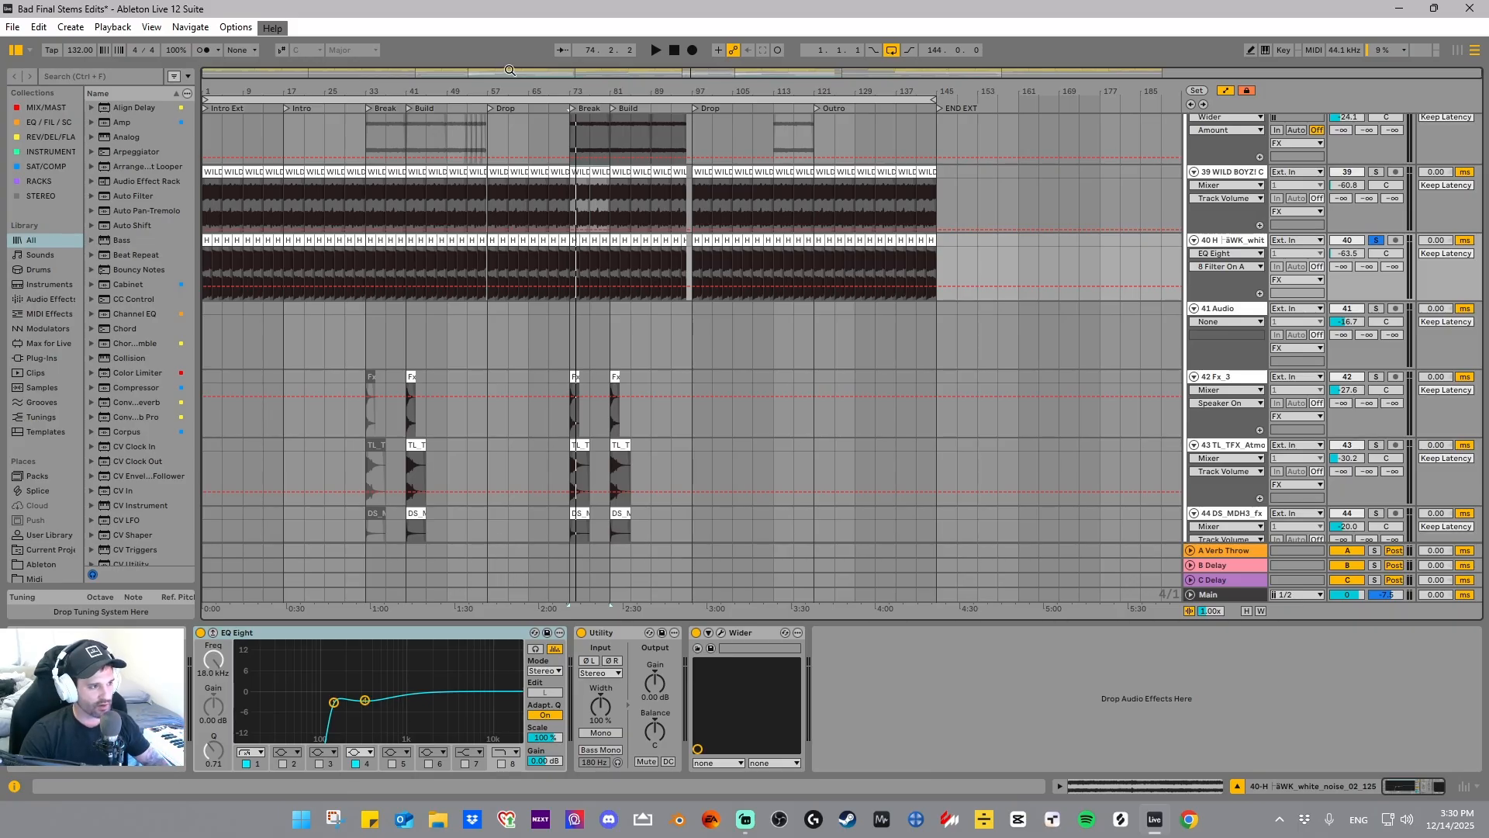
scroll(465, 342, down, 1)
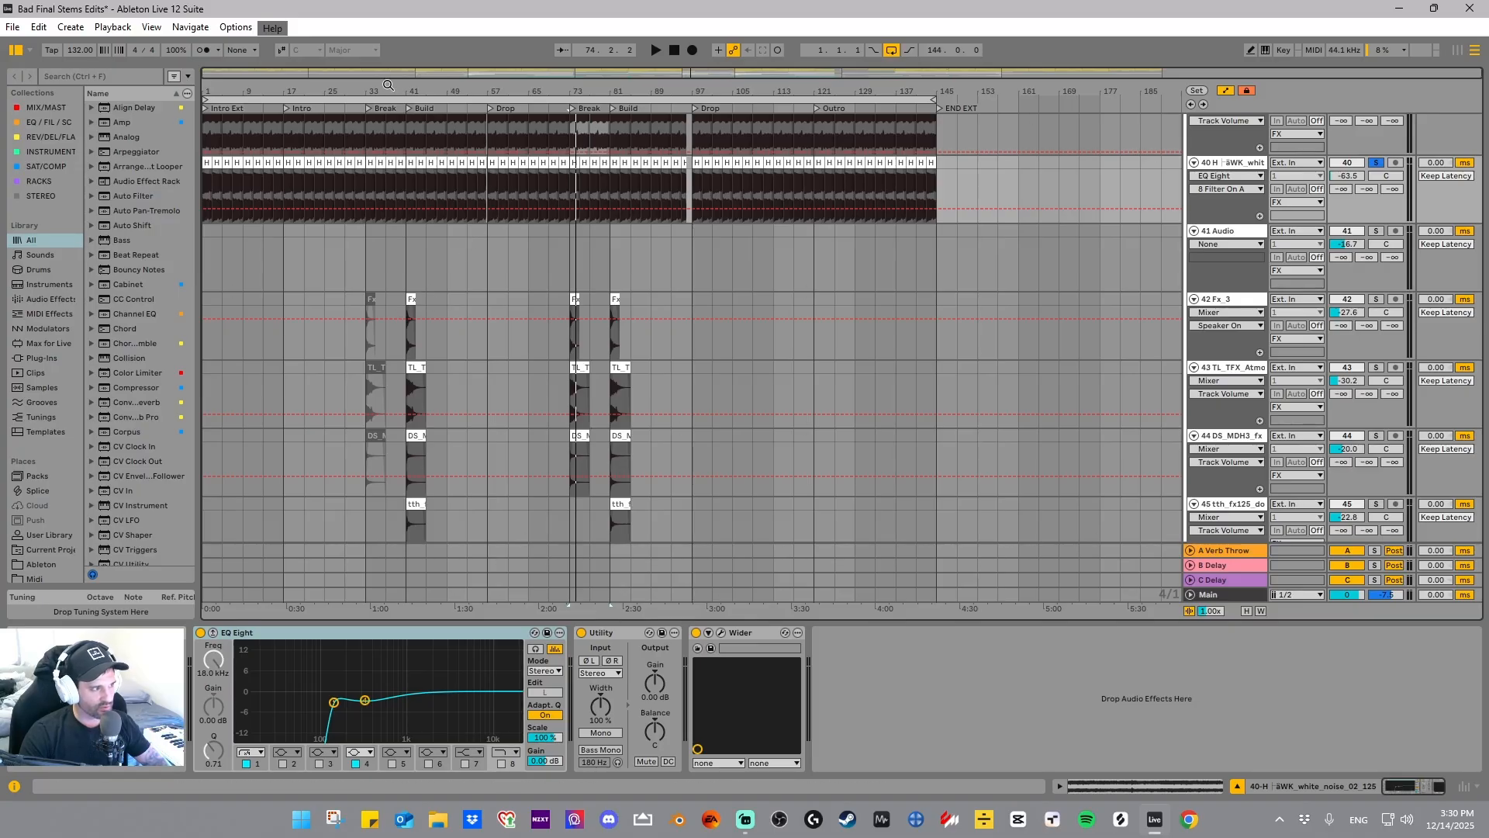
drag(388, 84, 458, 185)
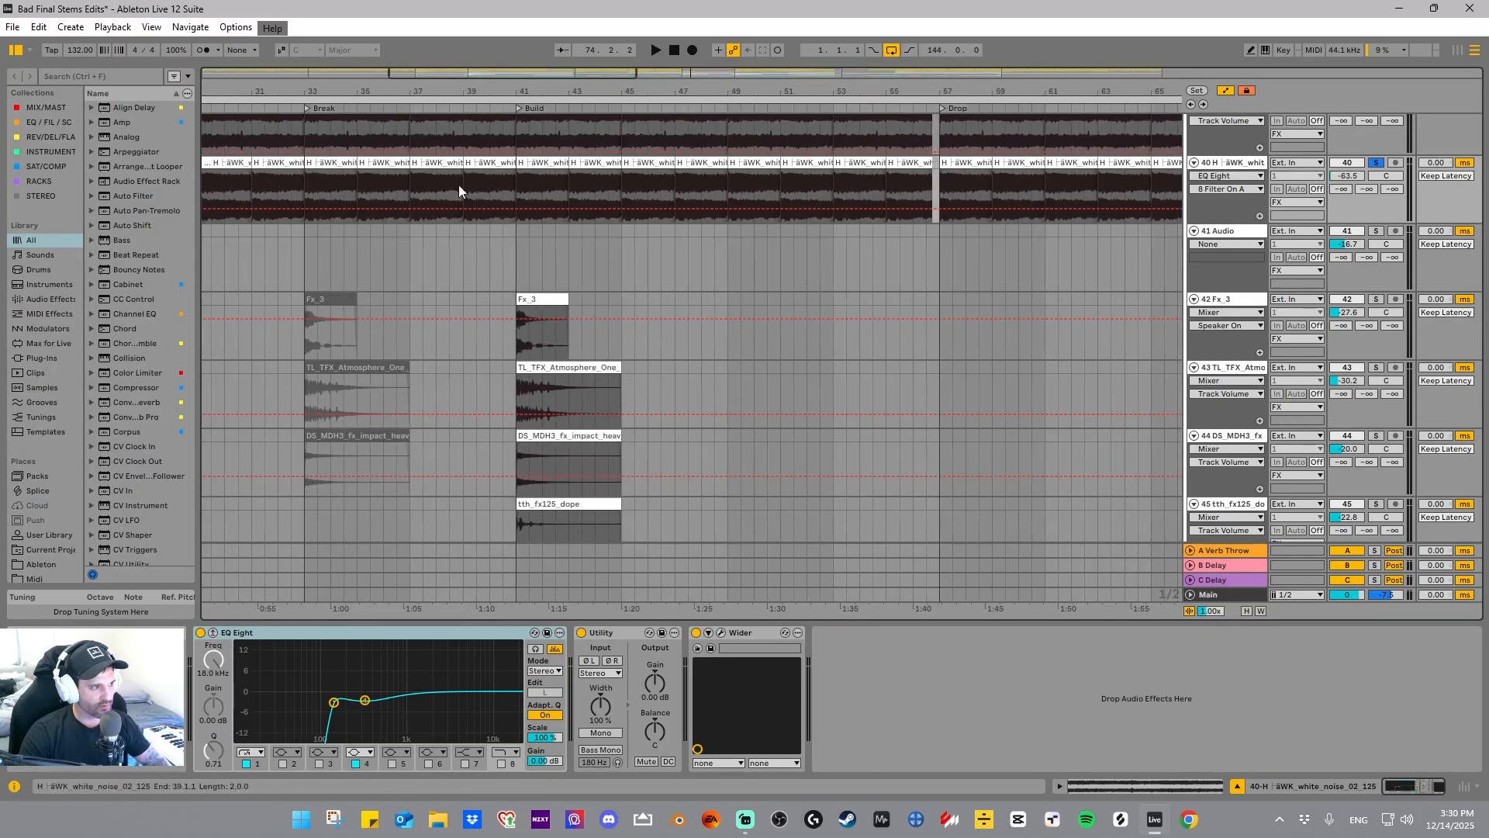
click(530, 269)
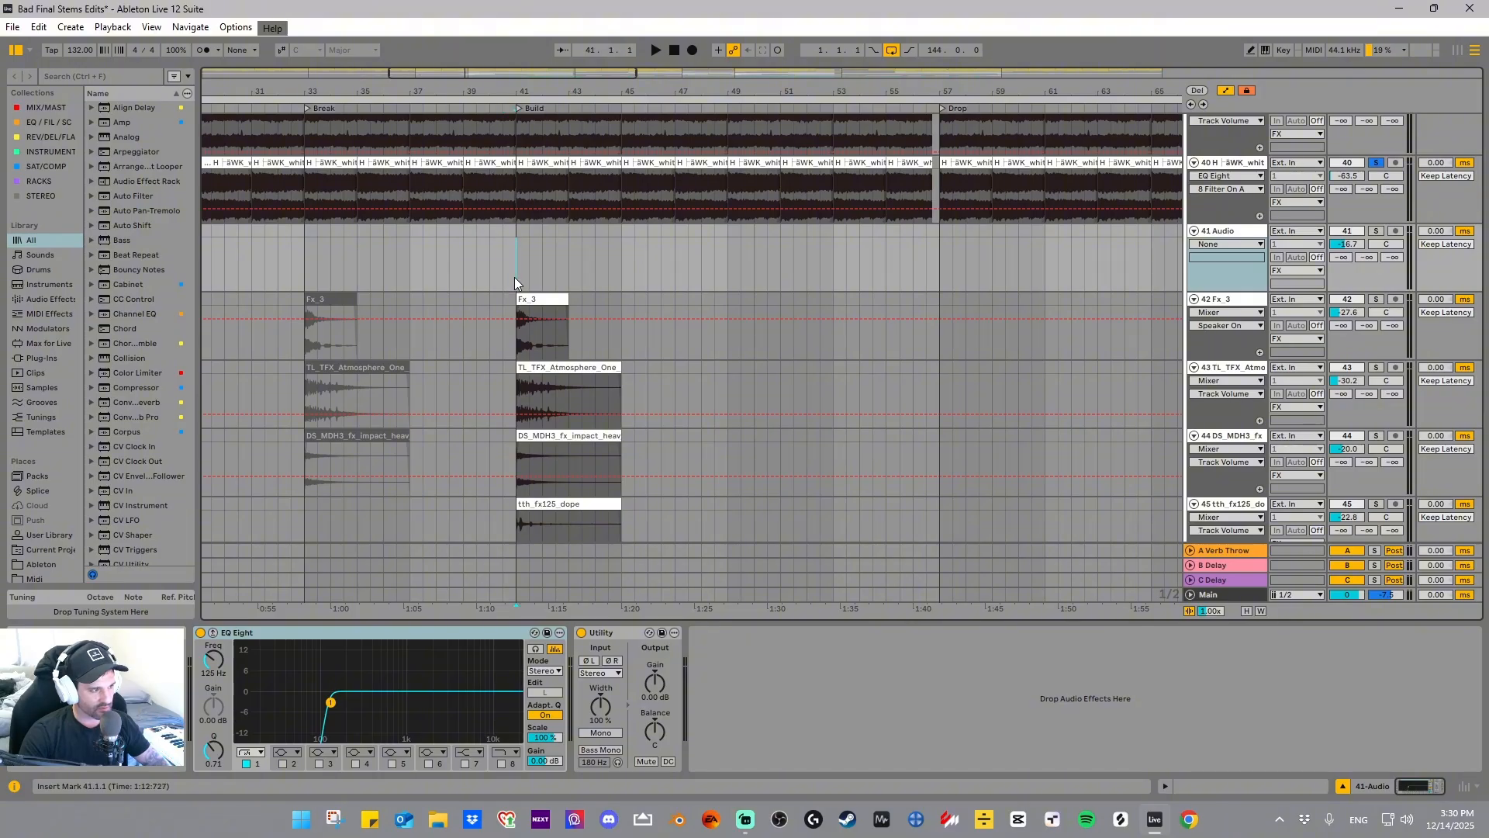
drag(516, 93, 536, 81)
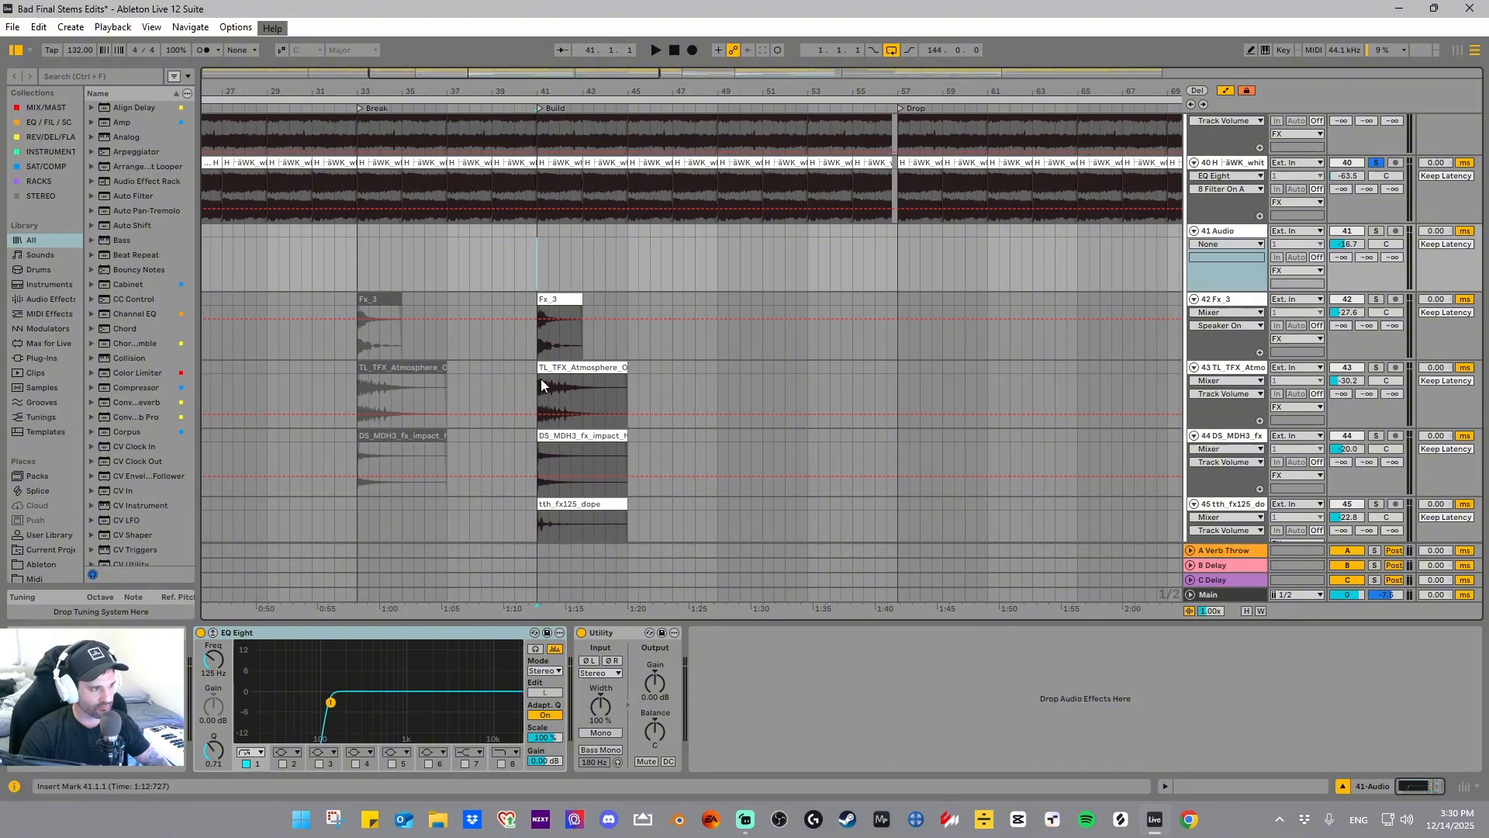
click(1378, 299)
- Examine where the impact, transition and build noise clips sit across the breaks and builds of the arrangement
click(782, 98)
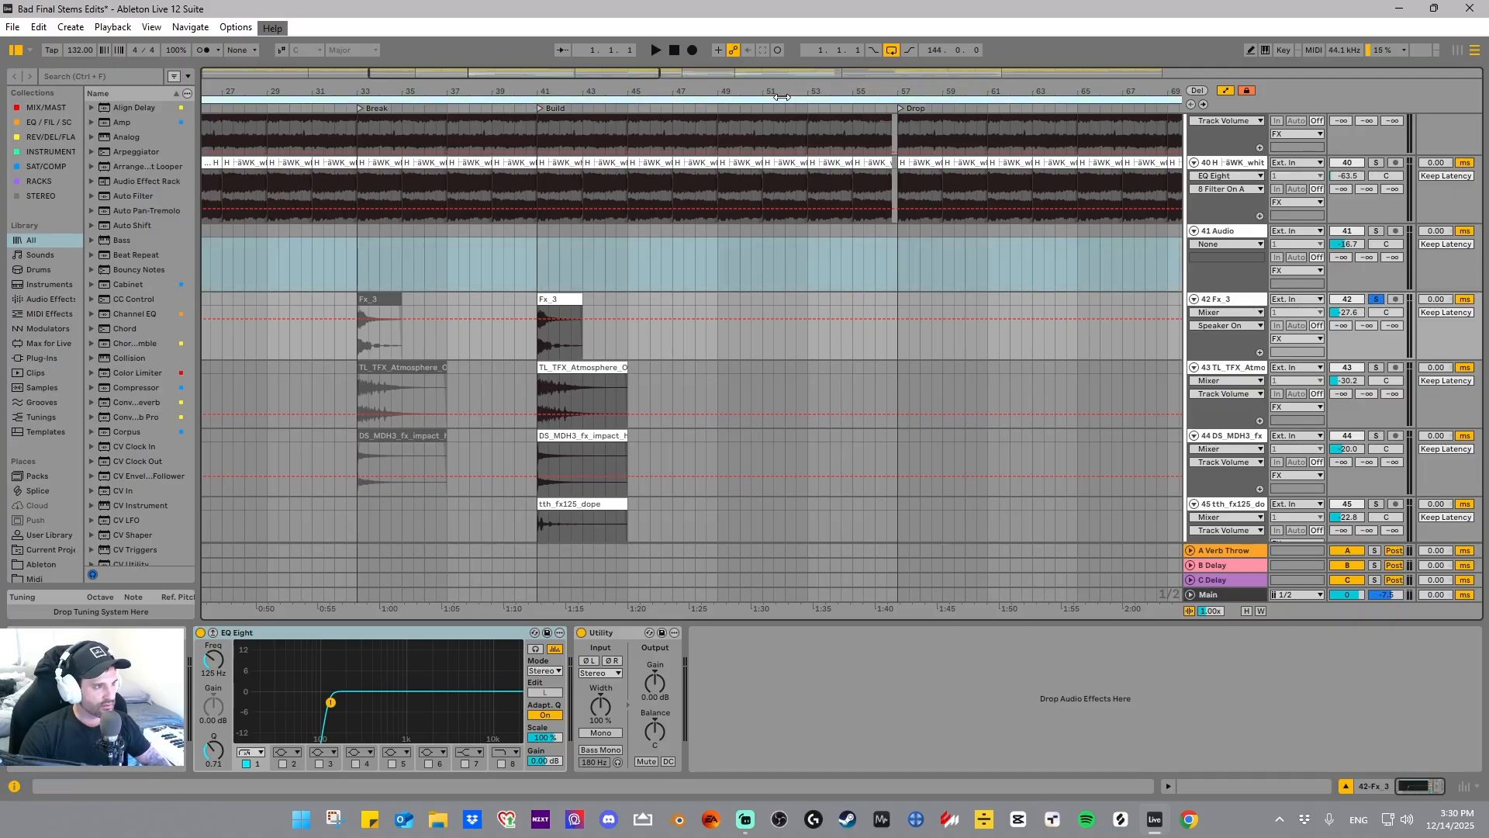
drag(782, 98, 773, 53)
click(1043, 239)
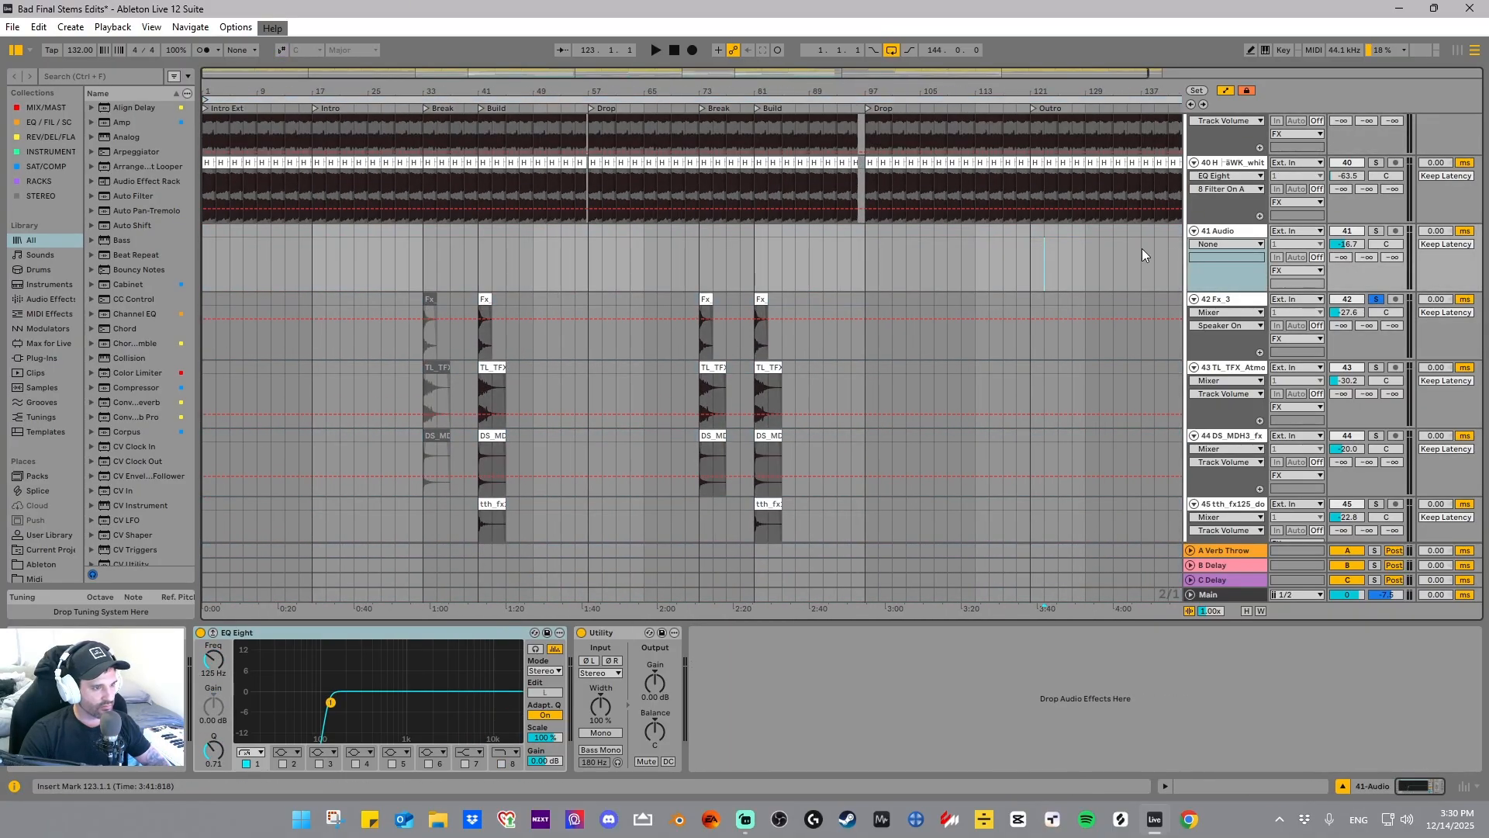
click(1231, 233)
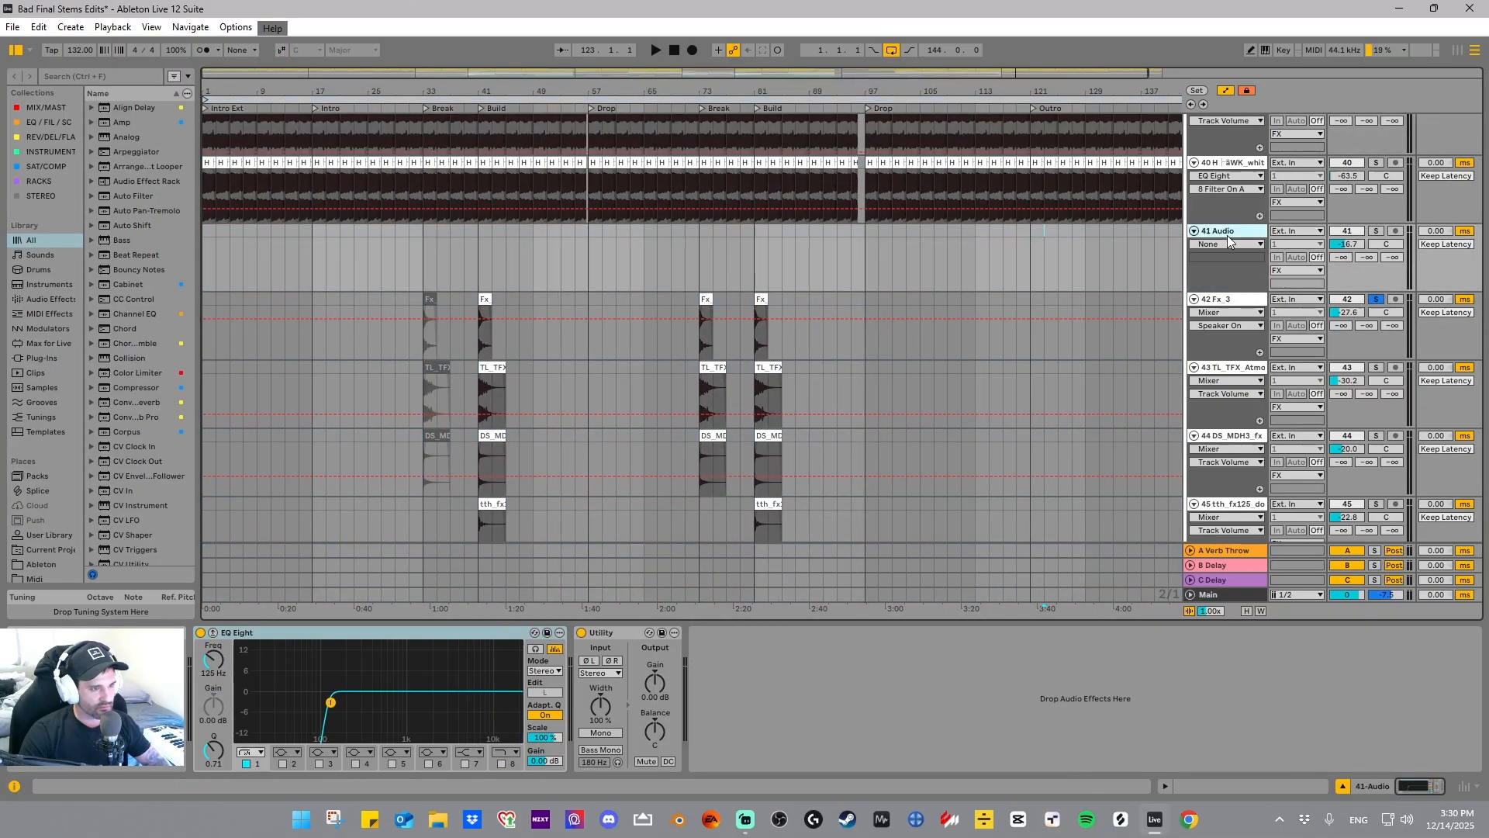
click(1182, 318)
scroll(681, 326, down, 3)
scroll(494, 364, down, 3)
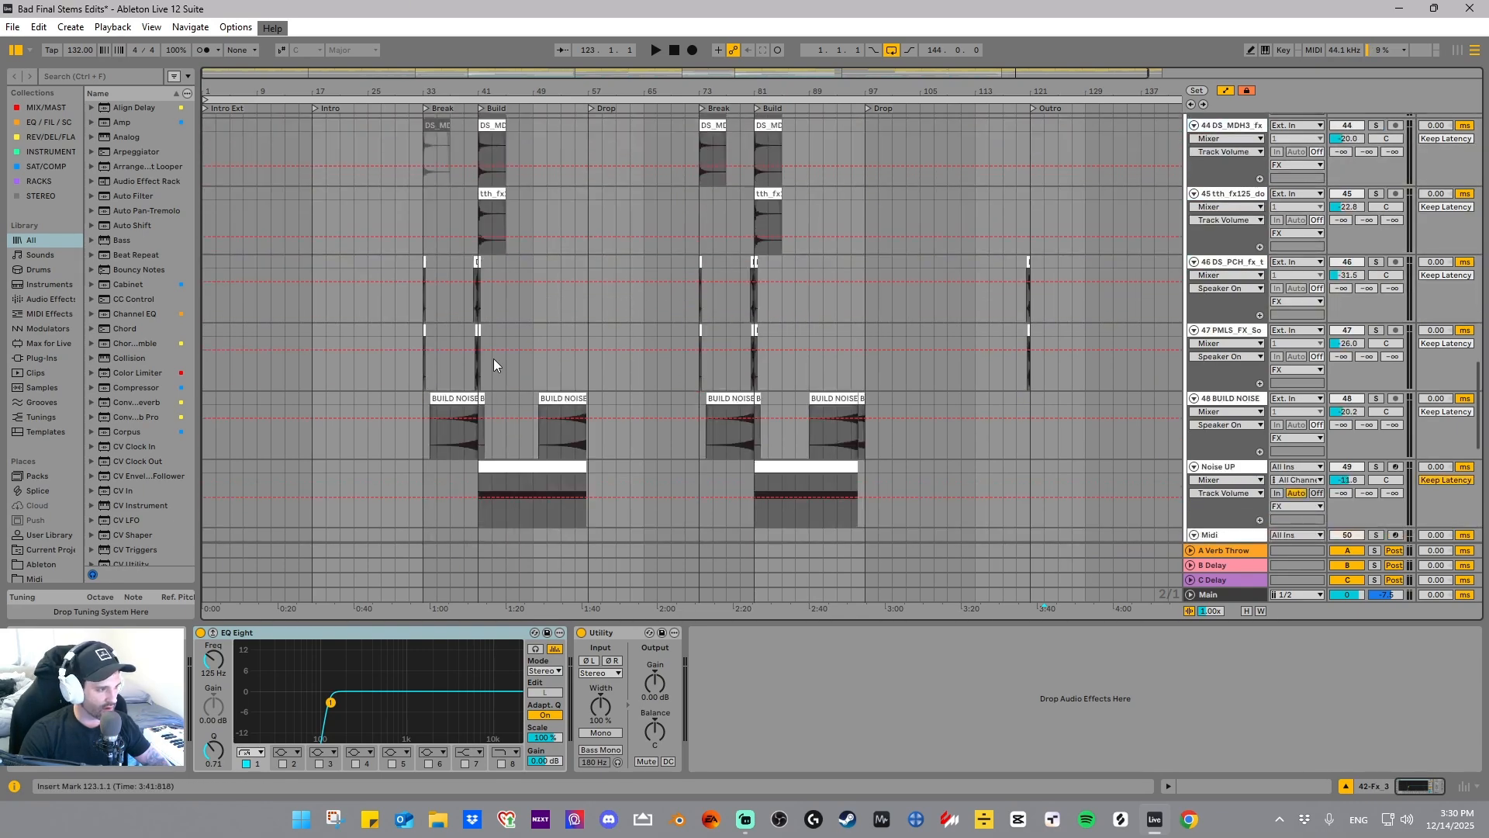
scroll(535, 291, up, 4)
scroll(570, 258, up, 4)
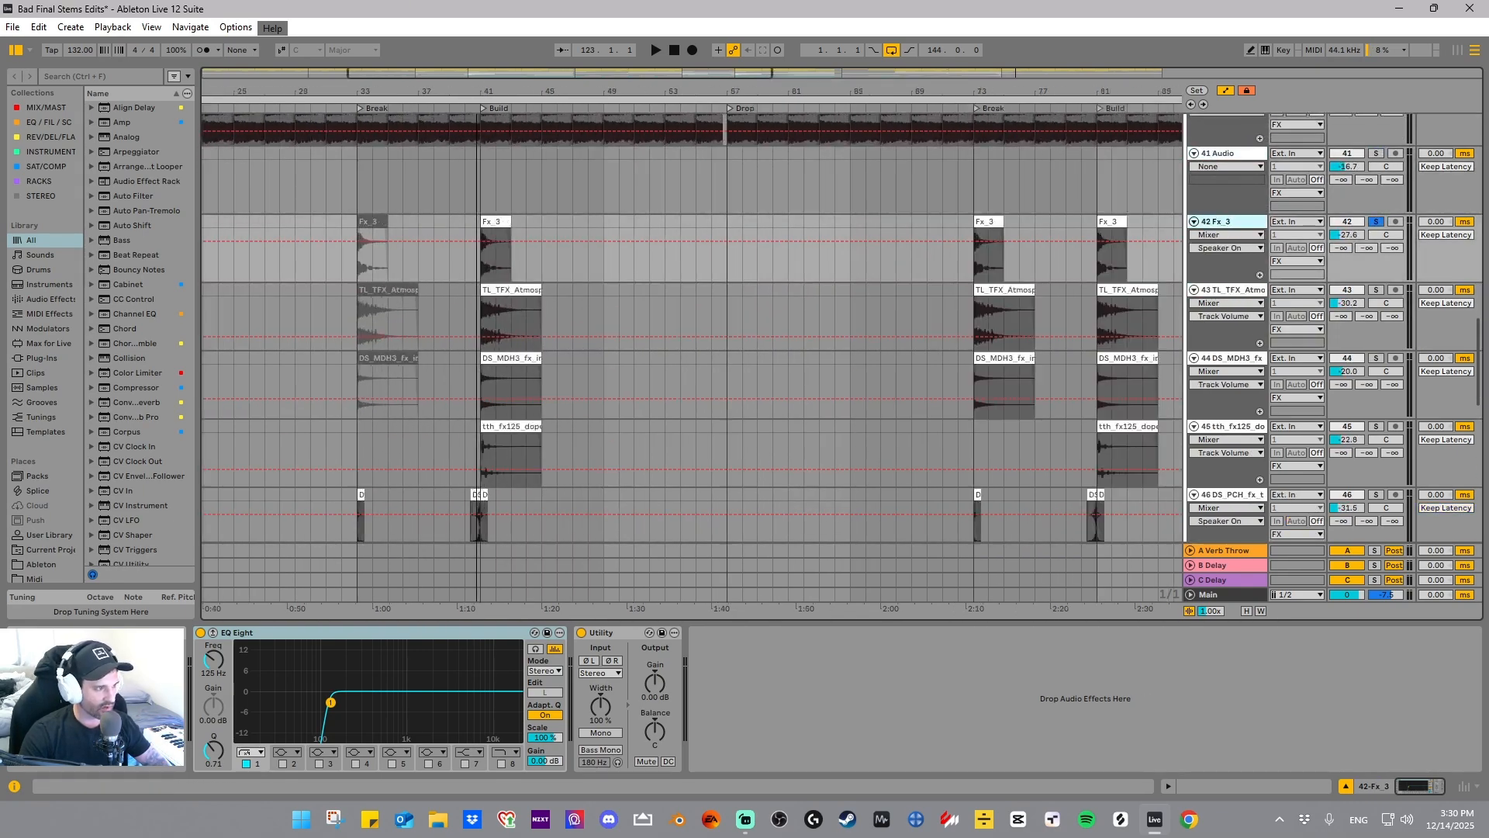
- Show the Fx_3 and TL_TFX_Atmosphere tracks' effects chains and return to the Fx_3 track
click(502, 218)
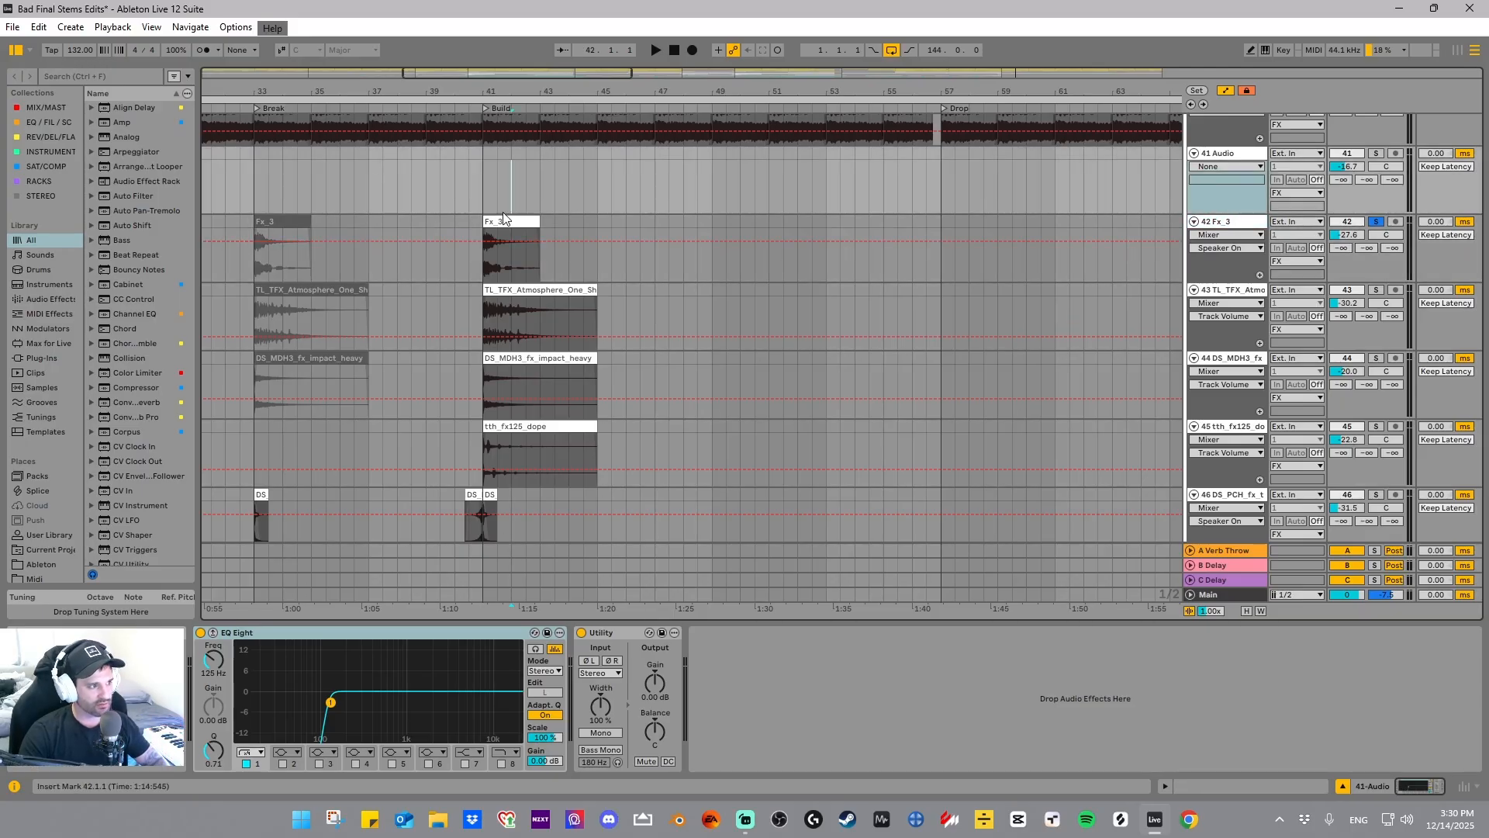
click(510, 277)
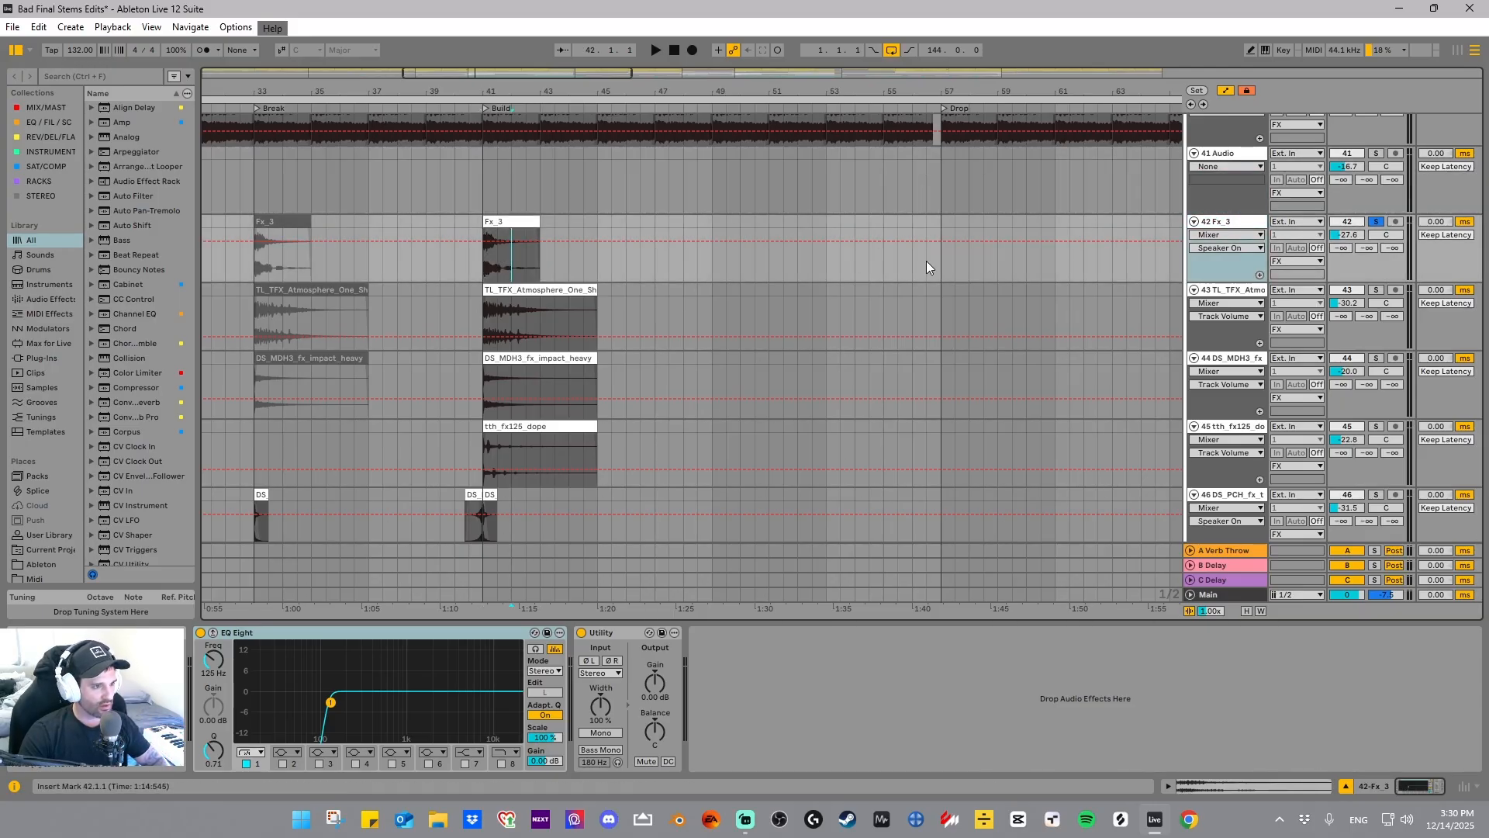
click(1227, 224)
key(Down)
key(Down)
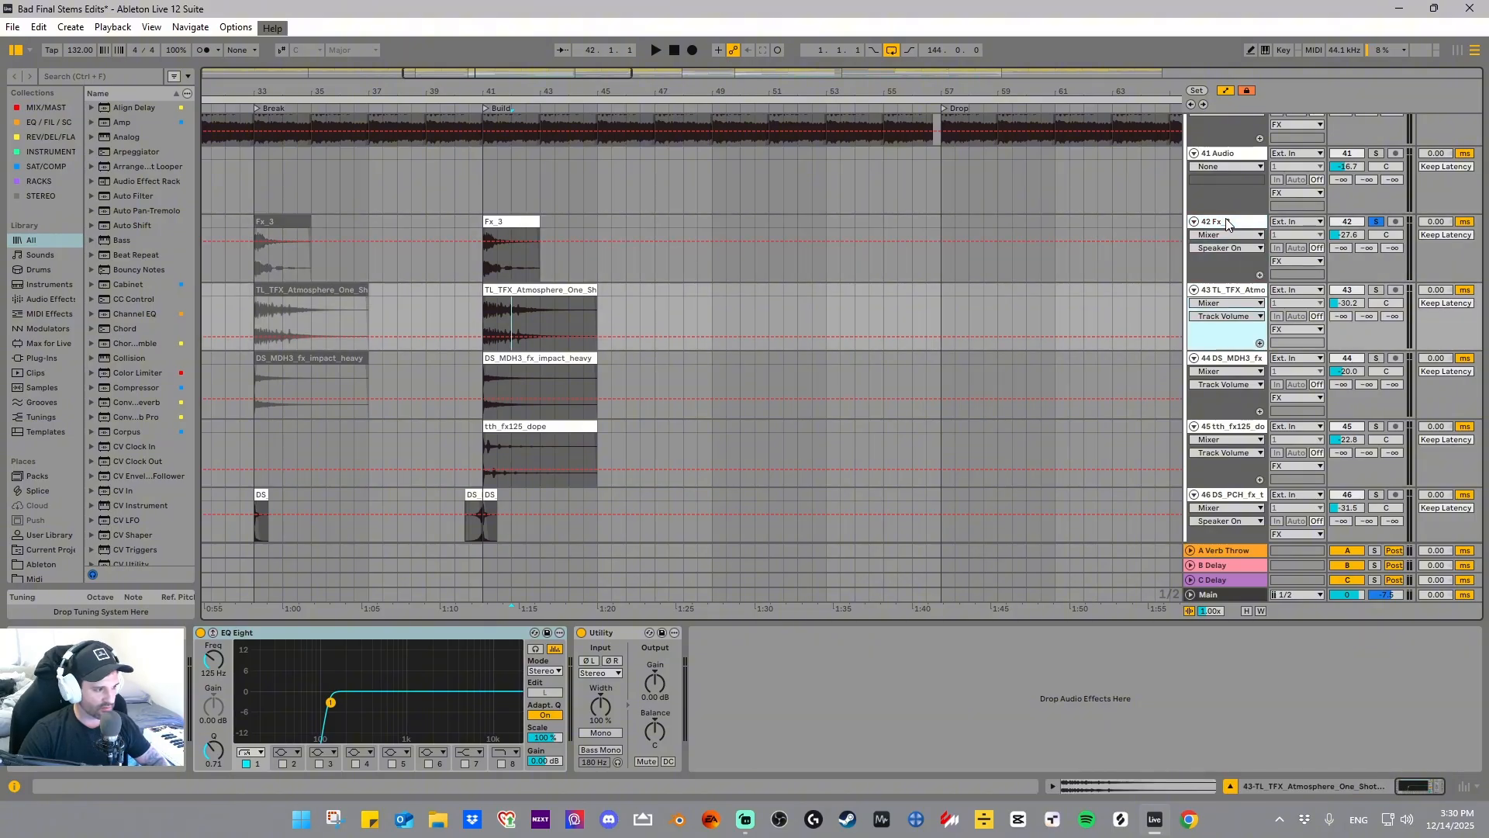
key(Up)
key(Up)
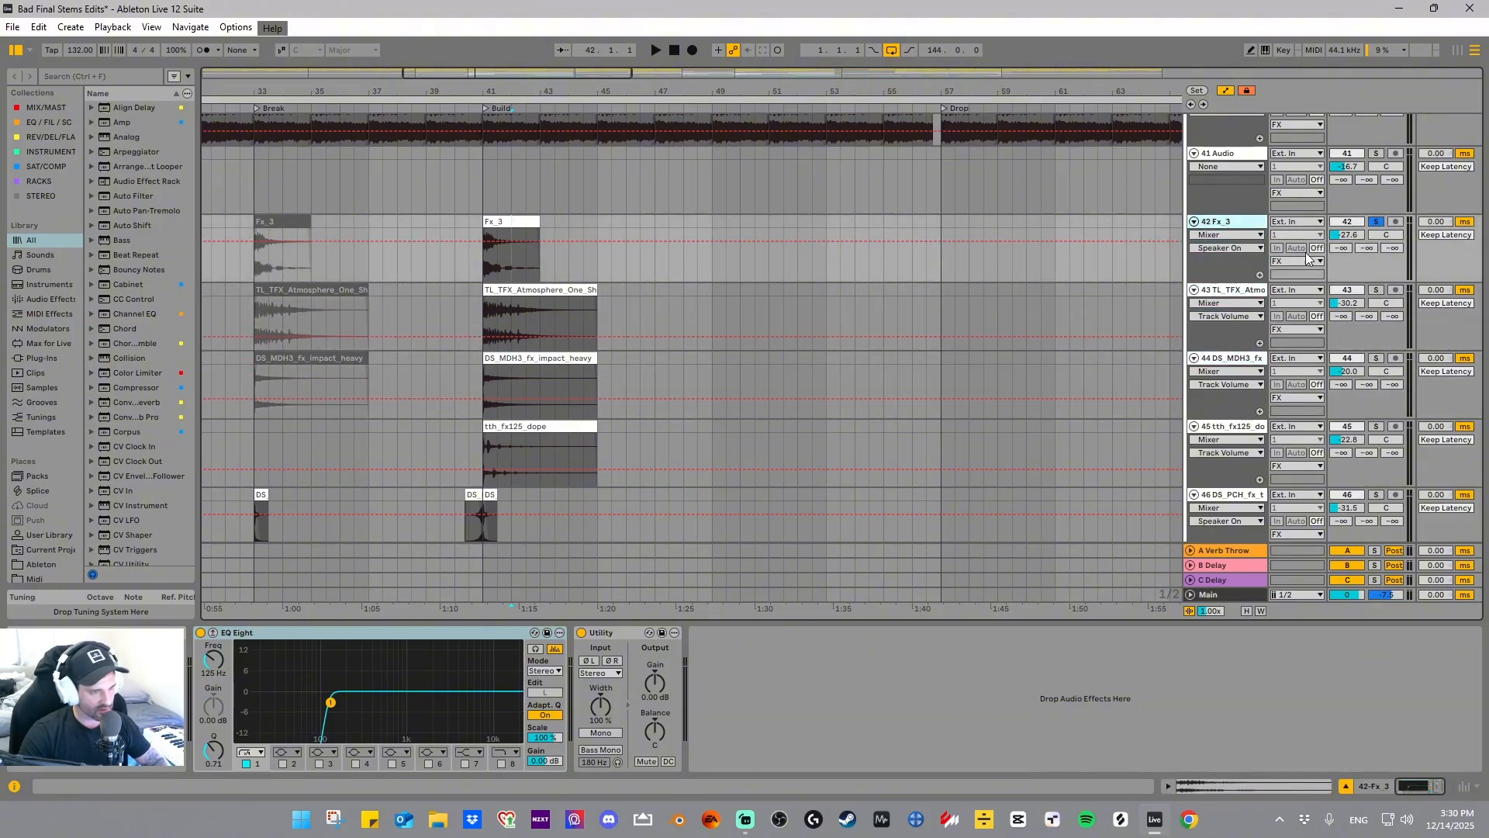
- Play the soloed Fx_3 clip from bar 41, and solo and play the TL_TFX_Atmosphere clip from the same bar
click(515, 222)
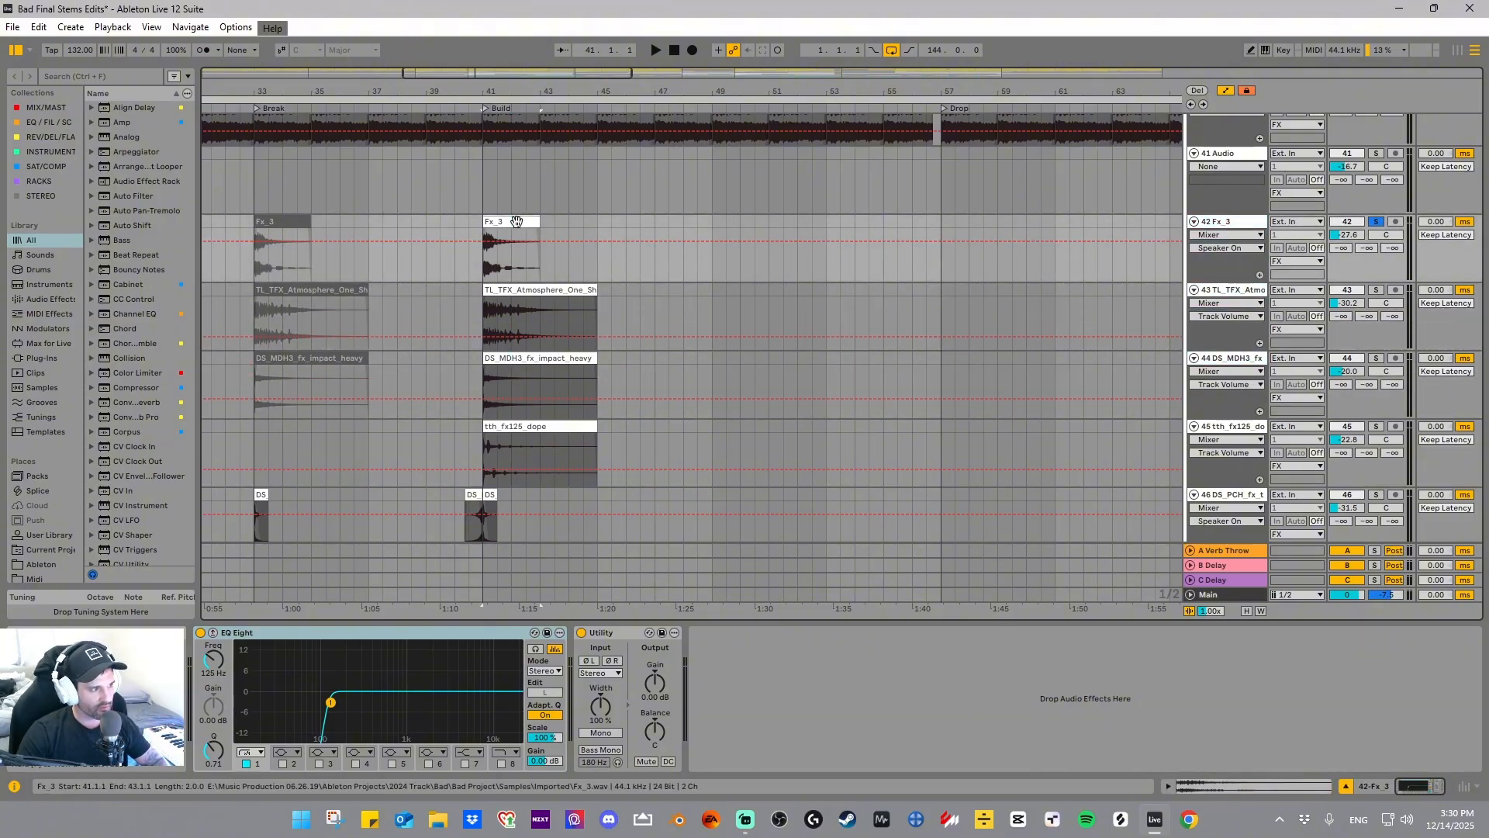
drag(502, 93, 513, 120)
key(space)
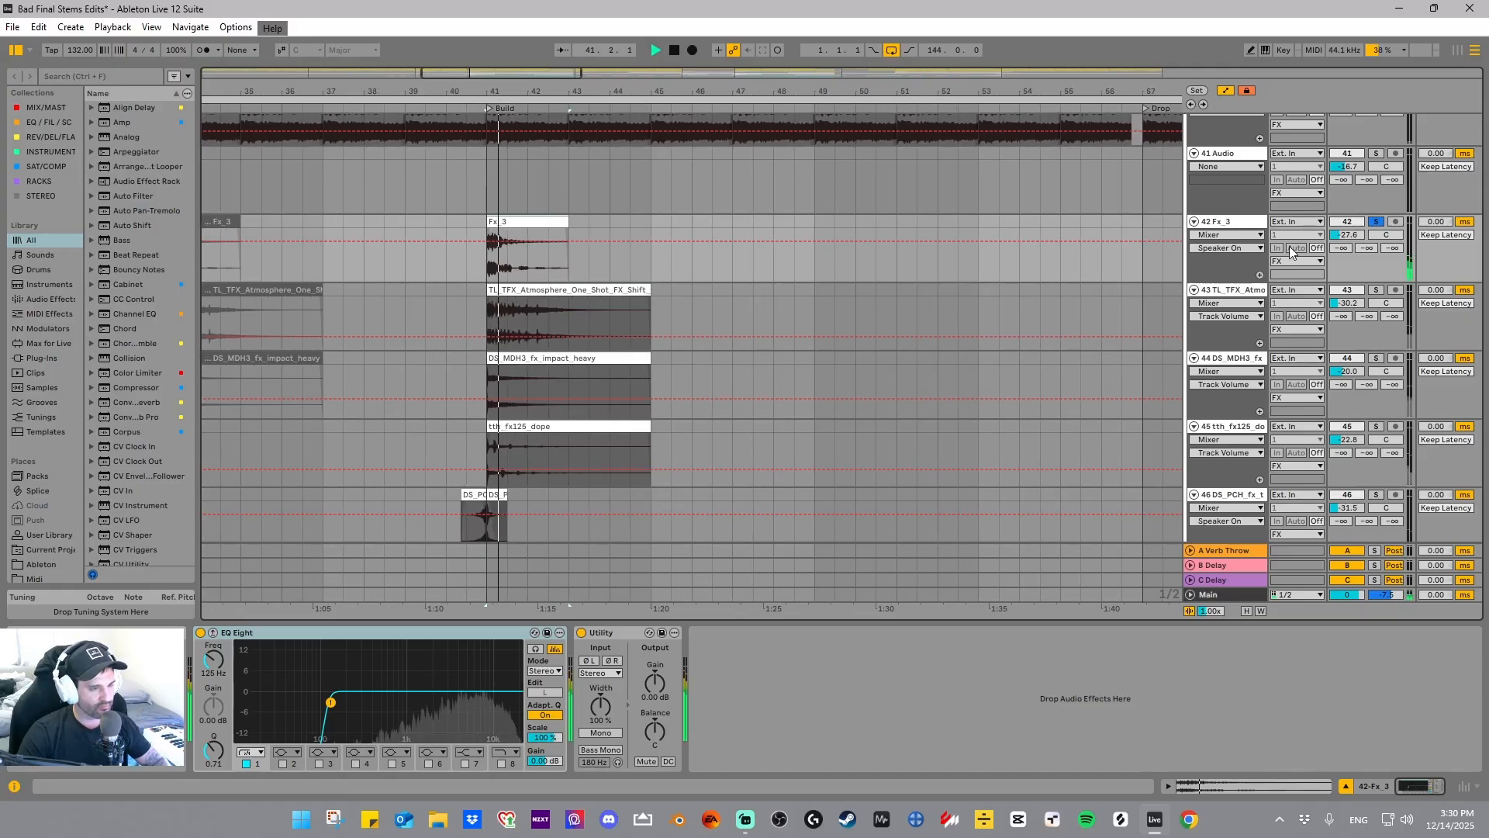
key(space)
click(1376, 290)
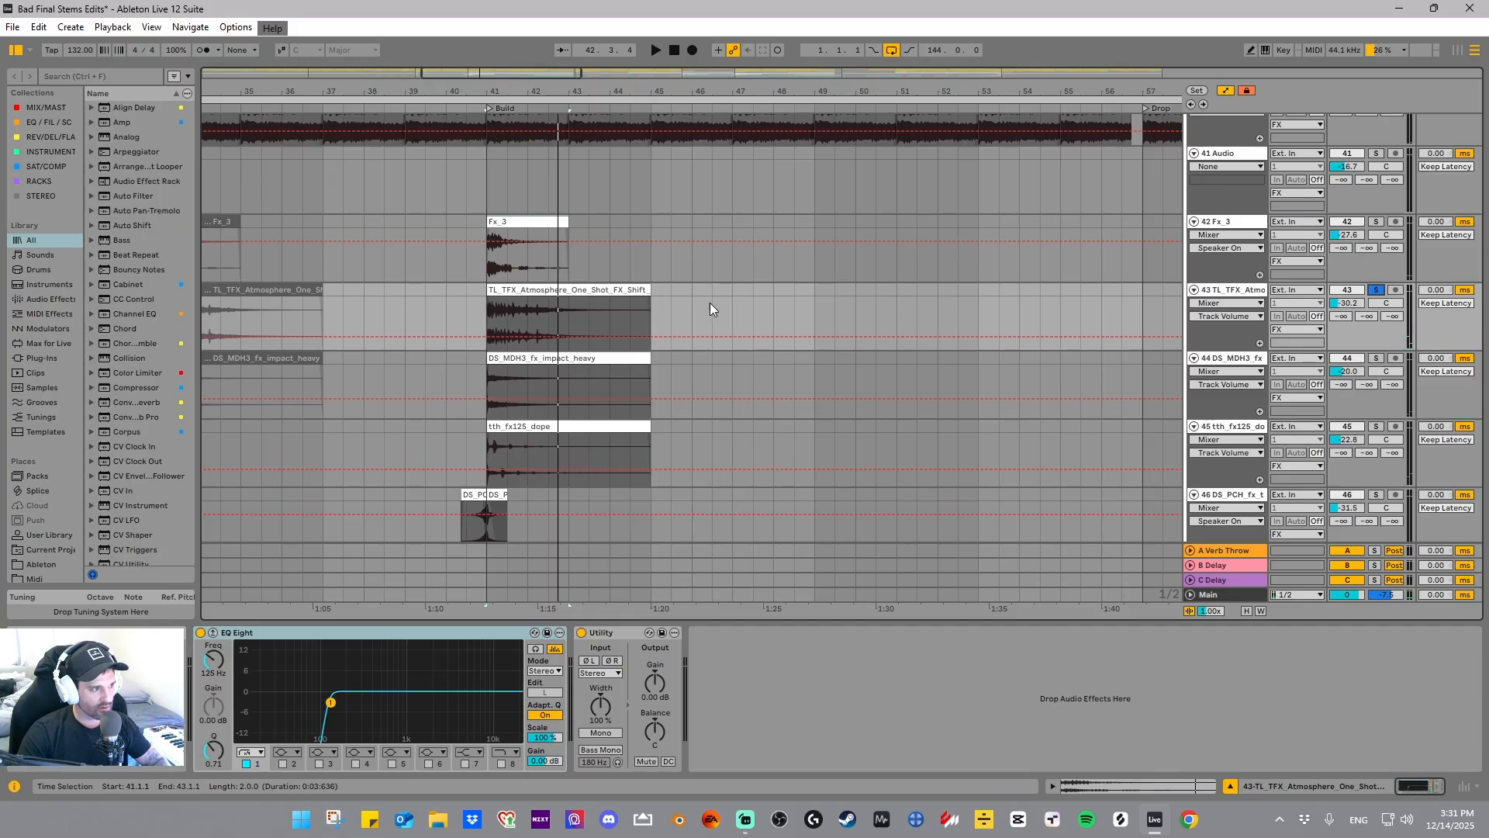
key(space)
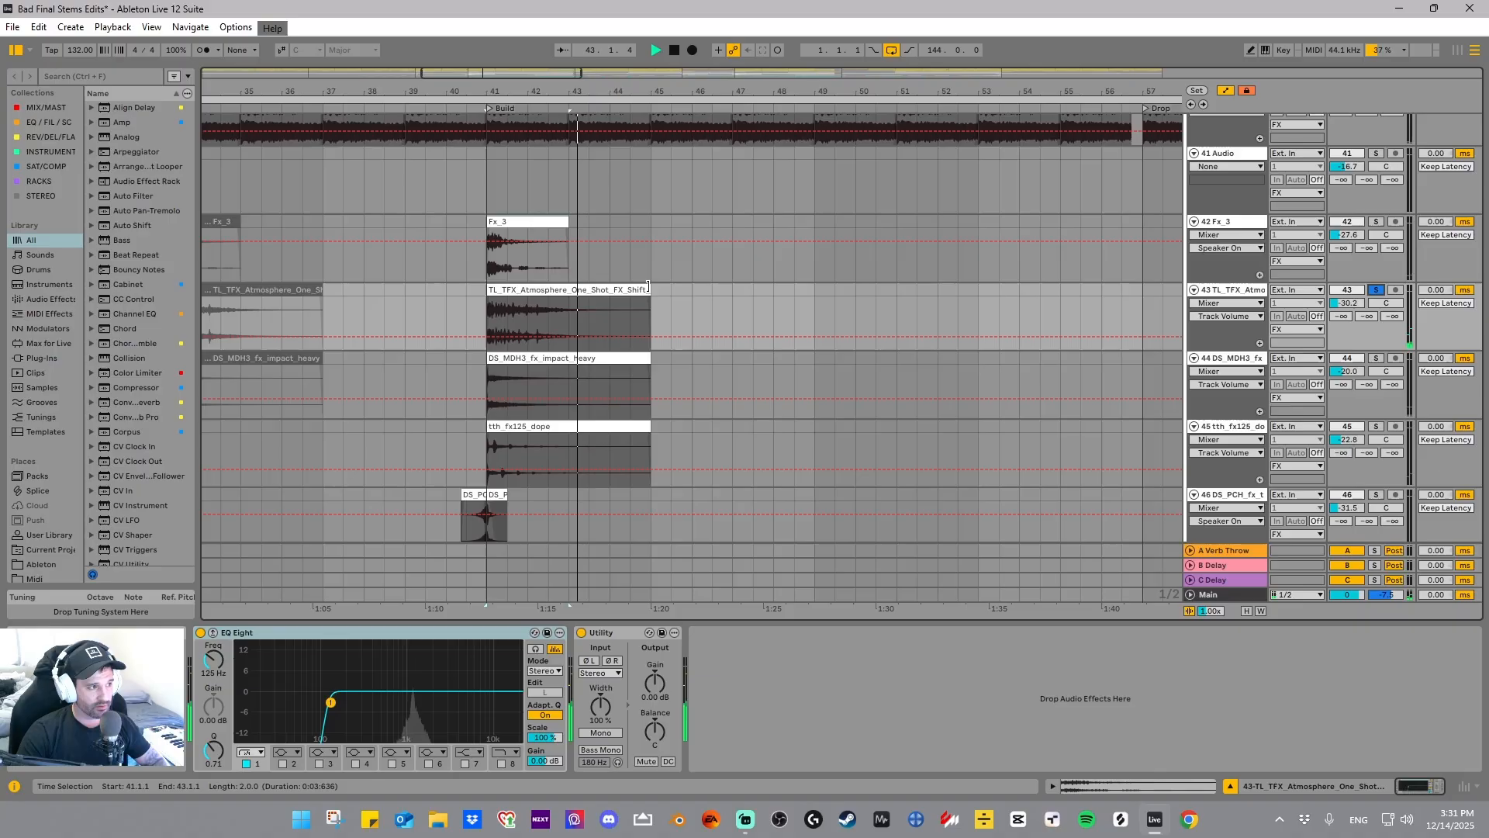
key(space)
- Solo and play the DS_MDH3_fx_impact_heavy and tth_fx125_dope tracks one after the other from bar 41
click(1377, 358)
click(1377, 358)
key(space)
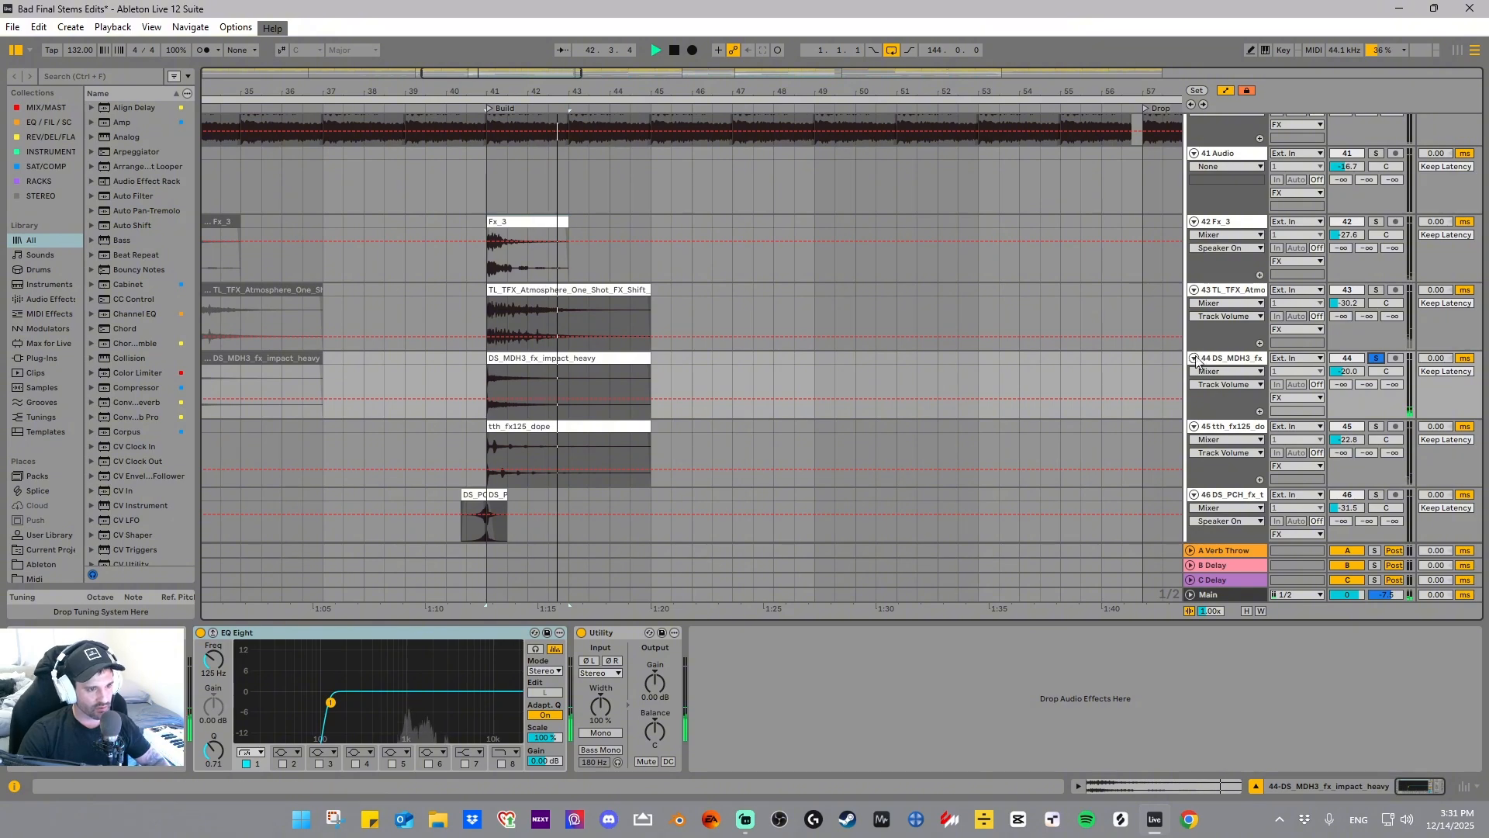
click(1376, 426)
key(space)
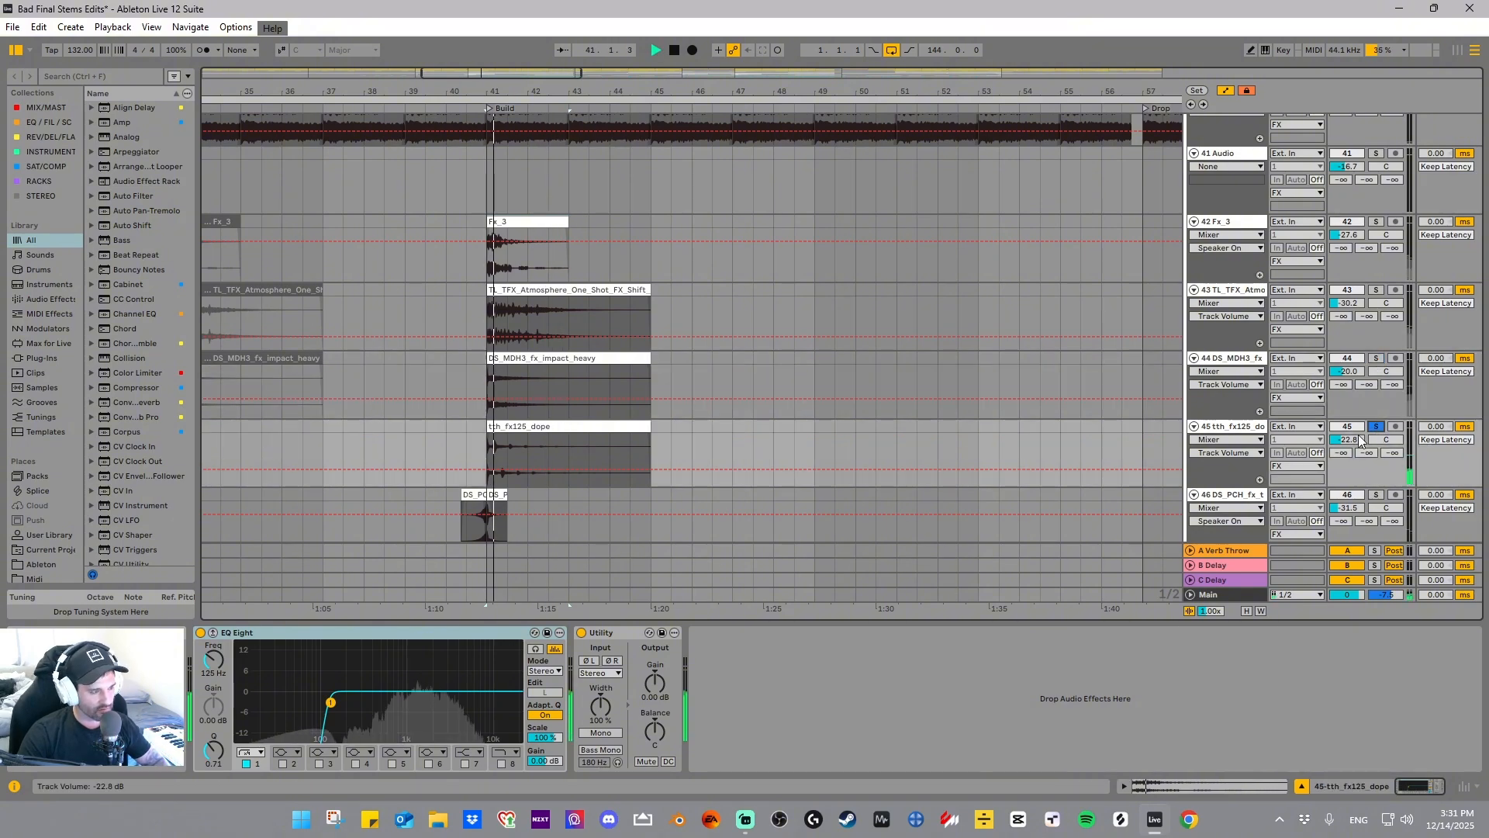
- Solo the DS_PCH_fx_transition_meadow track and play it from bar 41 and from its lead-in clip at 40.2.3
scroll(940, 231, down, 4)
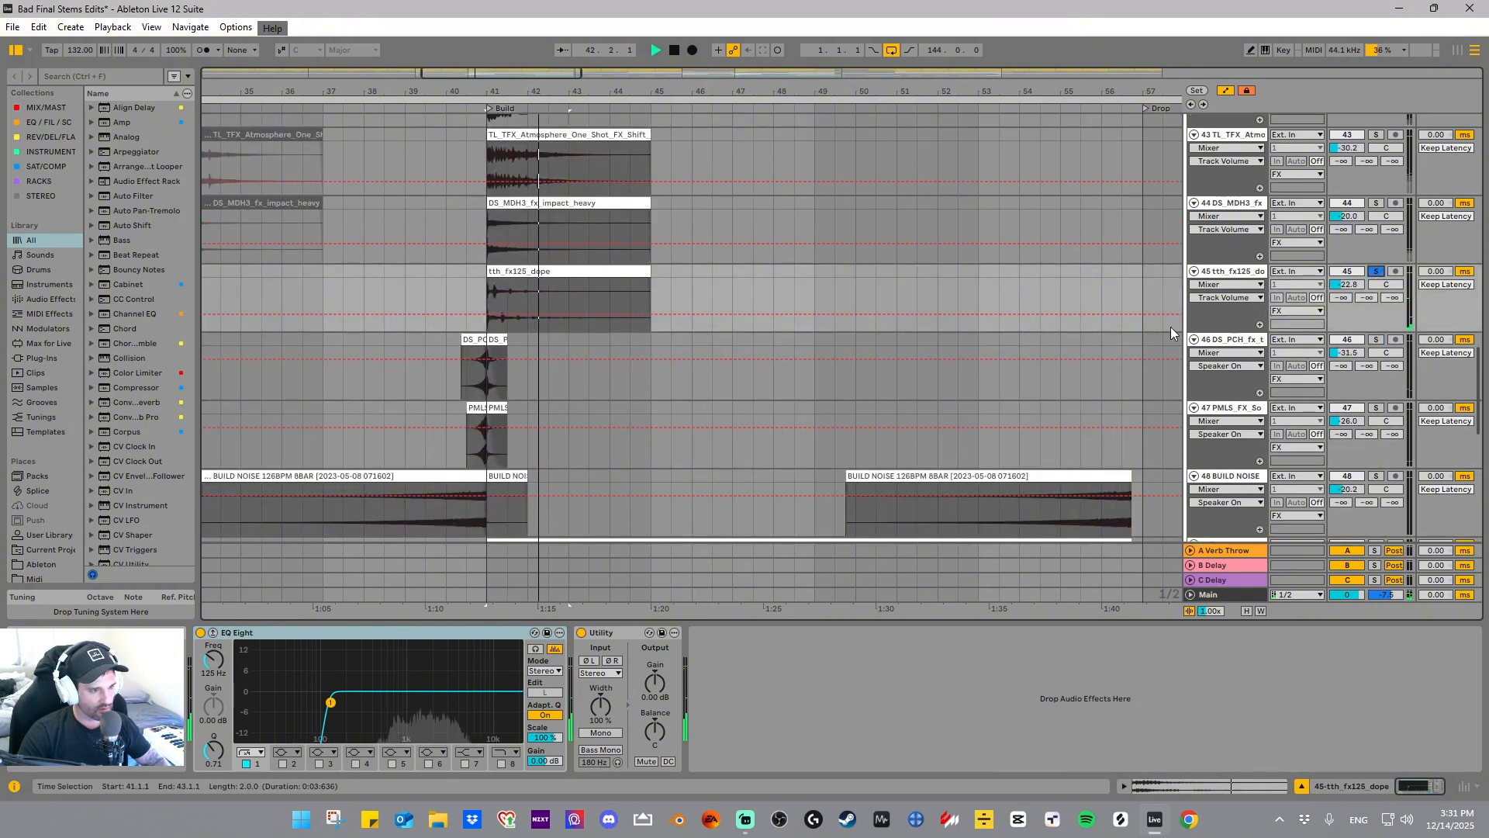
click(1376, 339)
key(space)
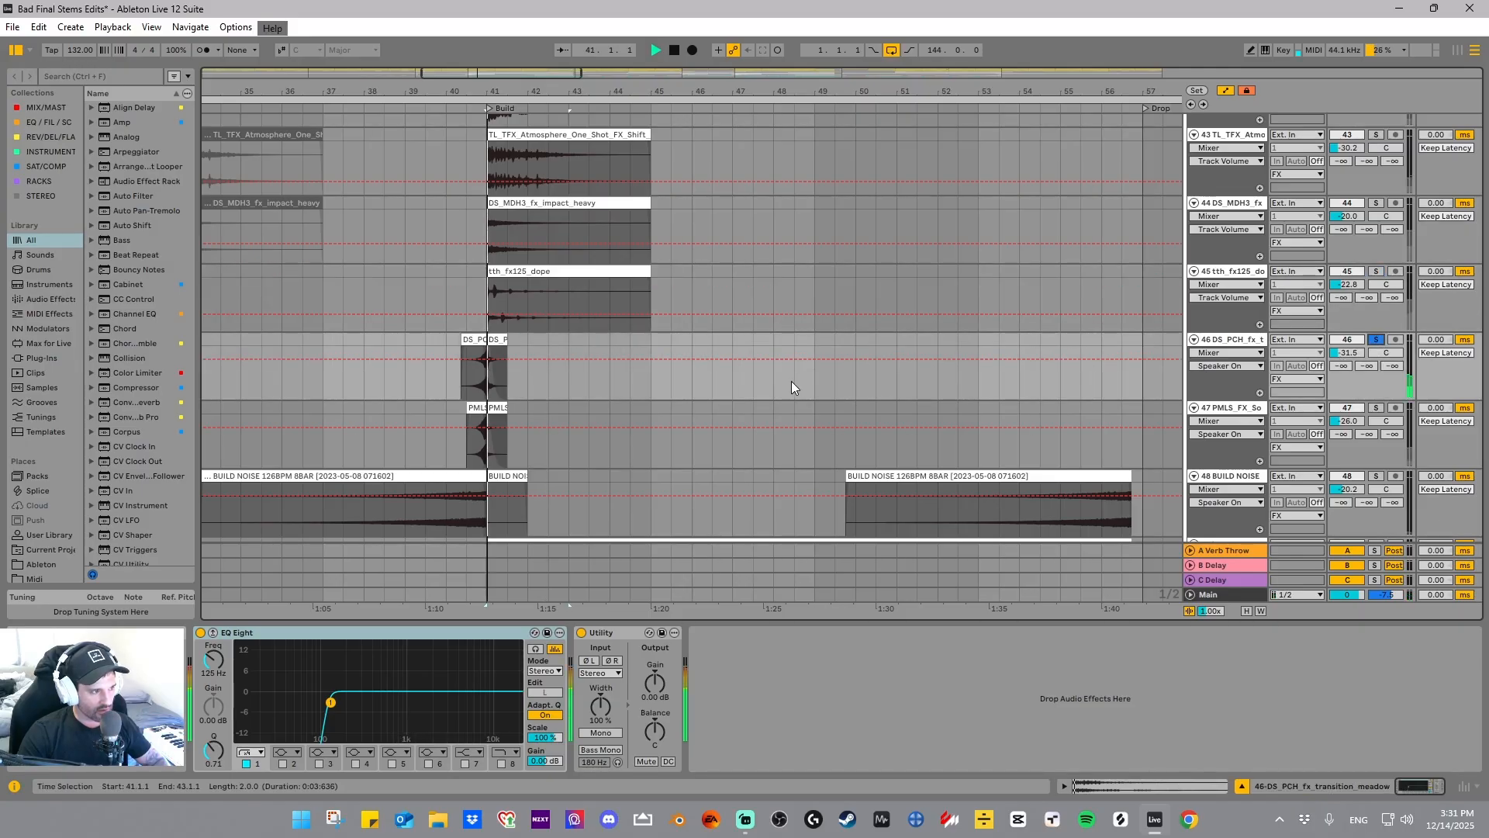
key(space)
drag(487, 346, 462, 364)
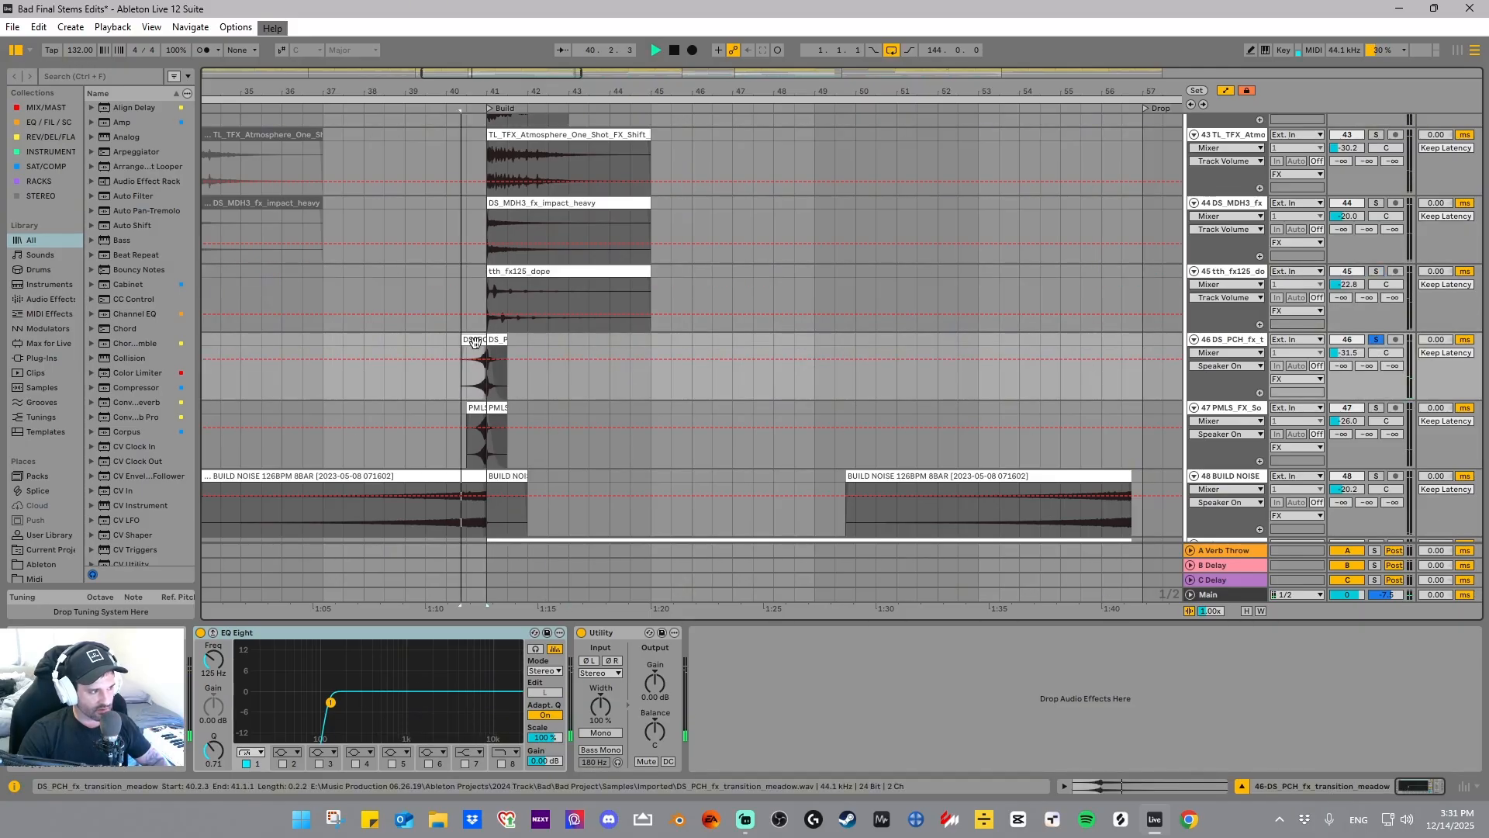
key(space)
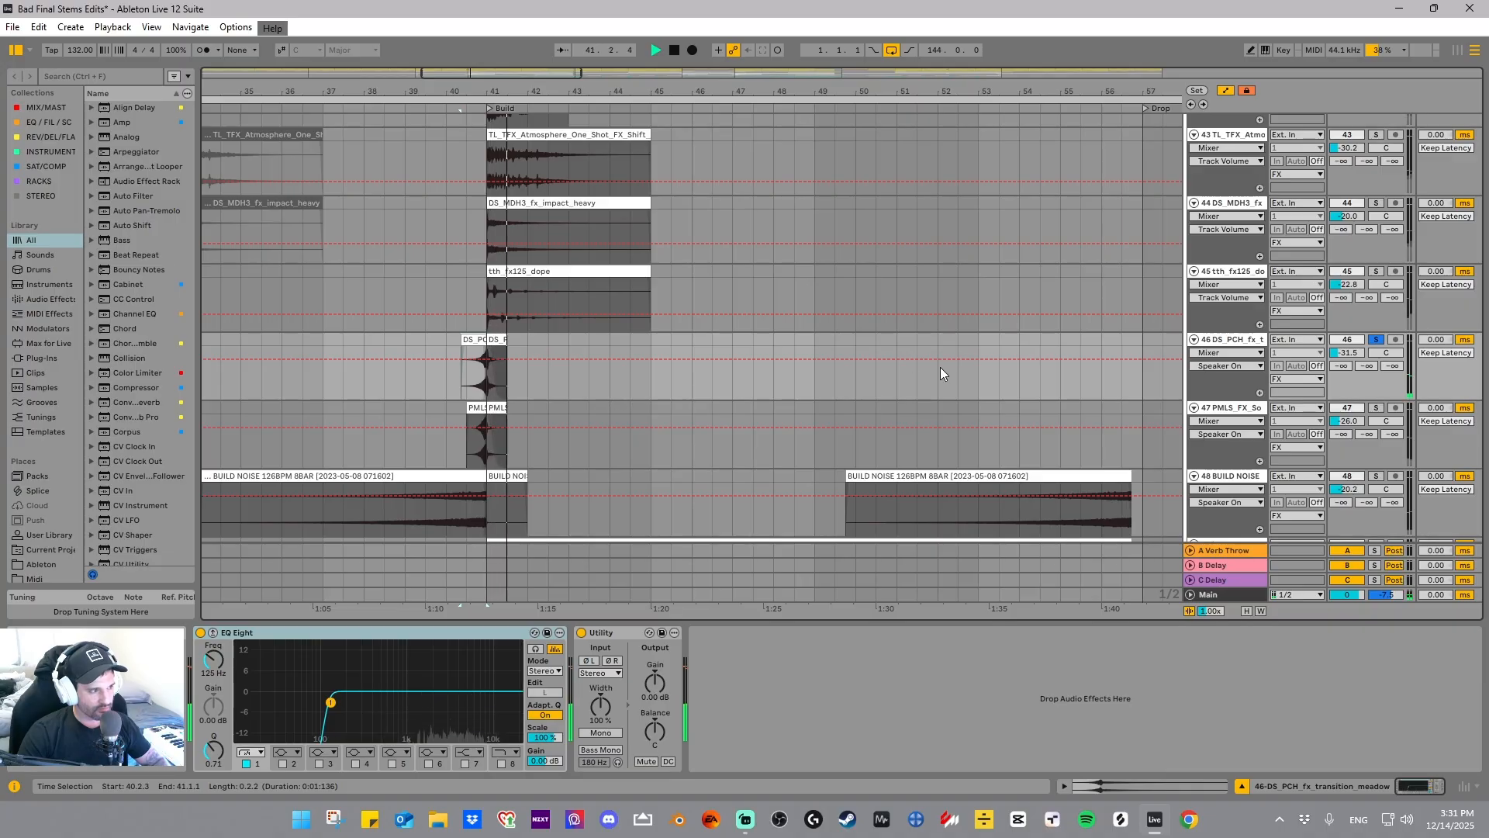
key(space)
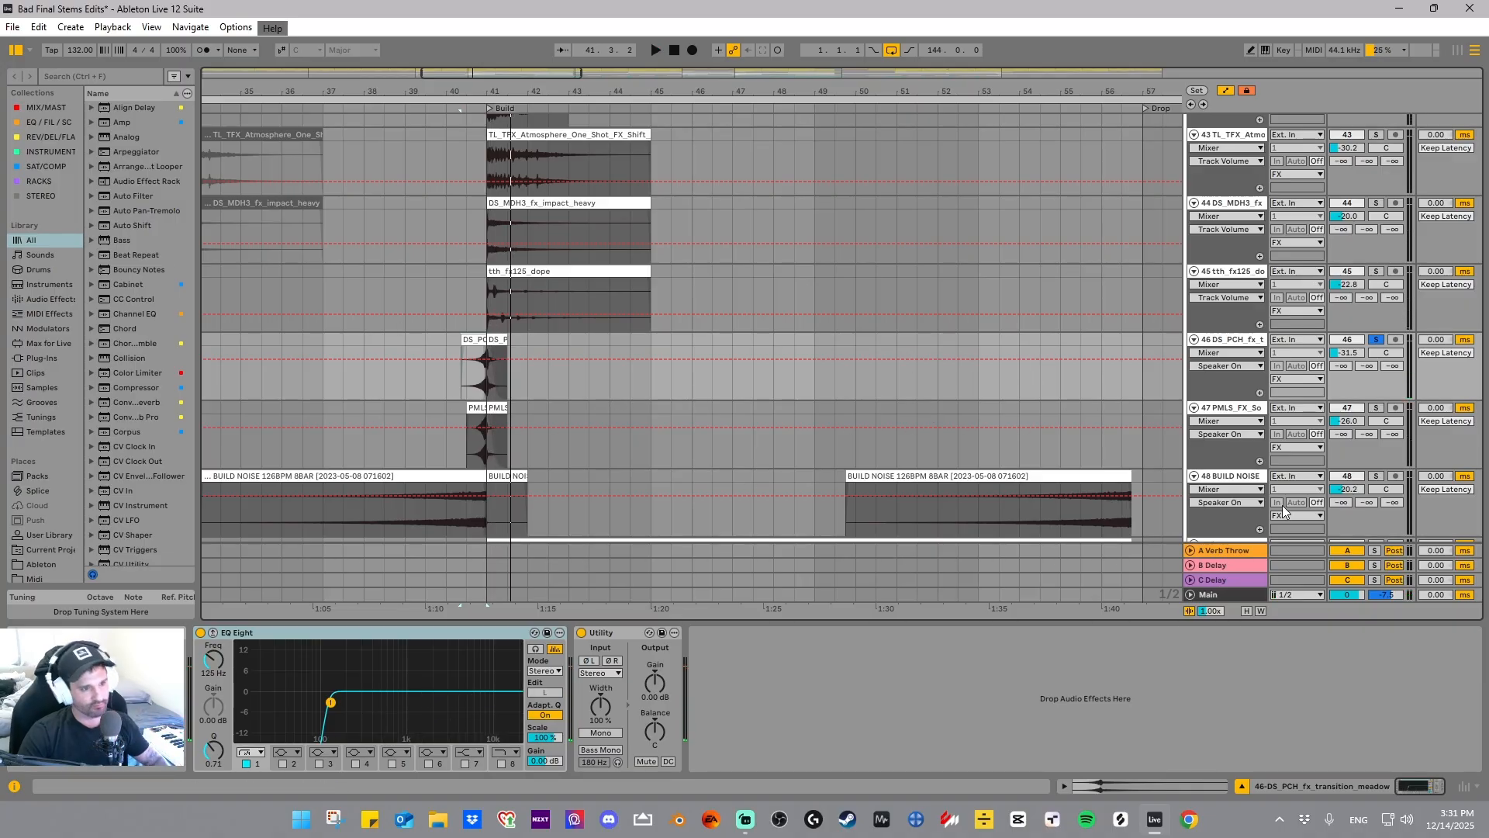
- Solo the PMLS_FX_Sound_Transition_Sweep track and play it from its lead-in clip at 40.3.1
click(1376, 408)
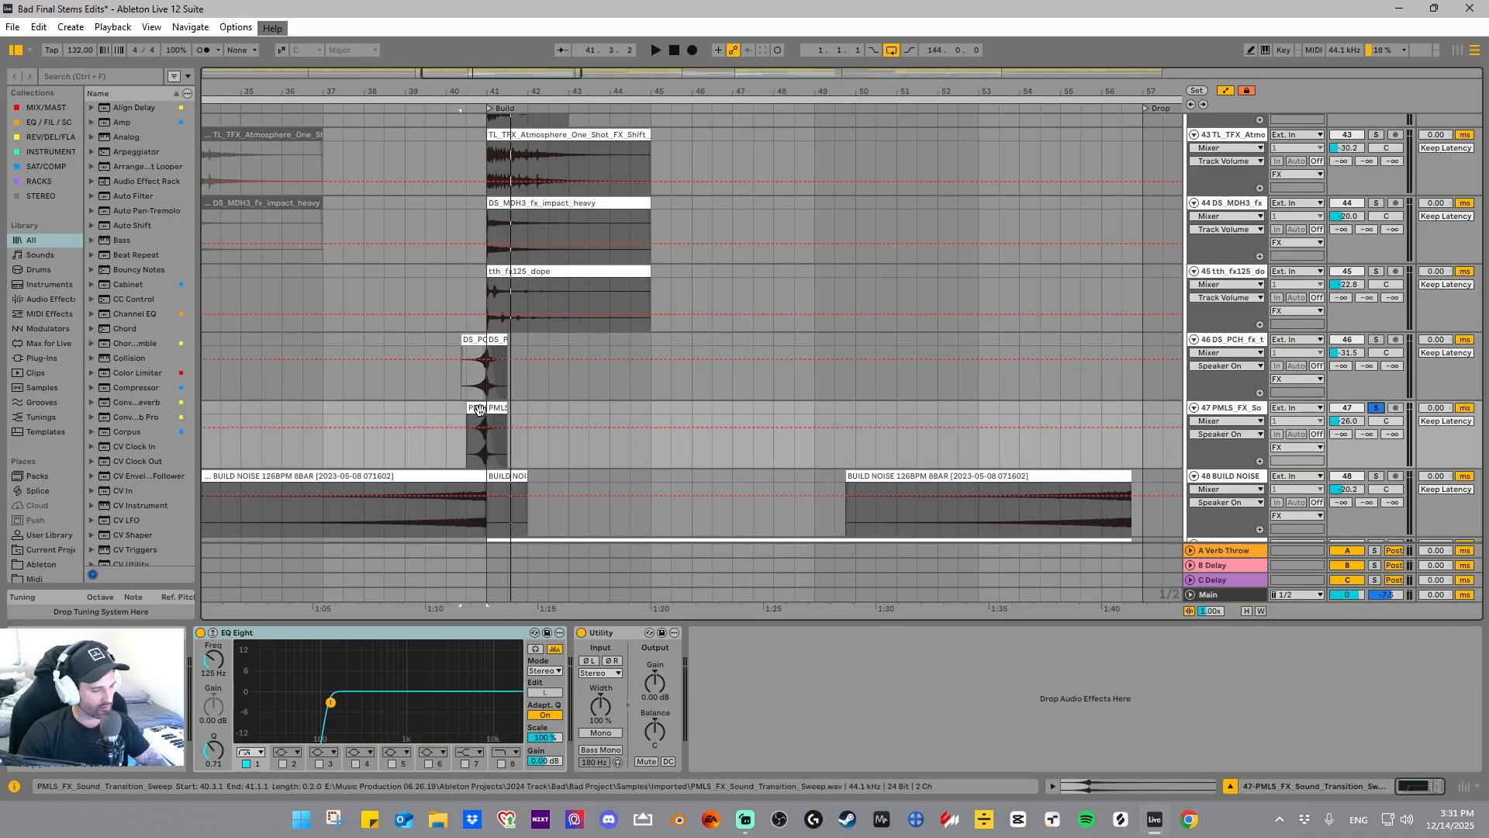
click(476, 434)
key(space)
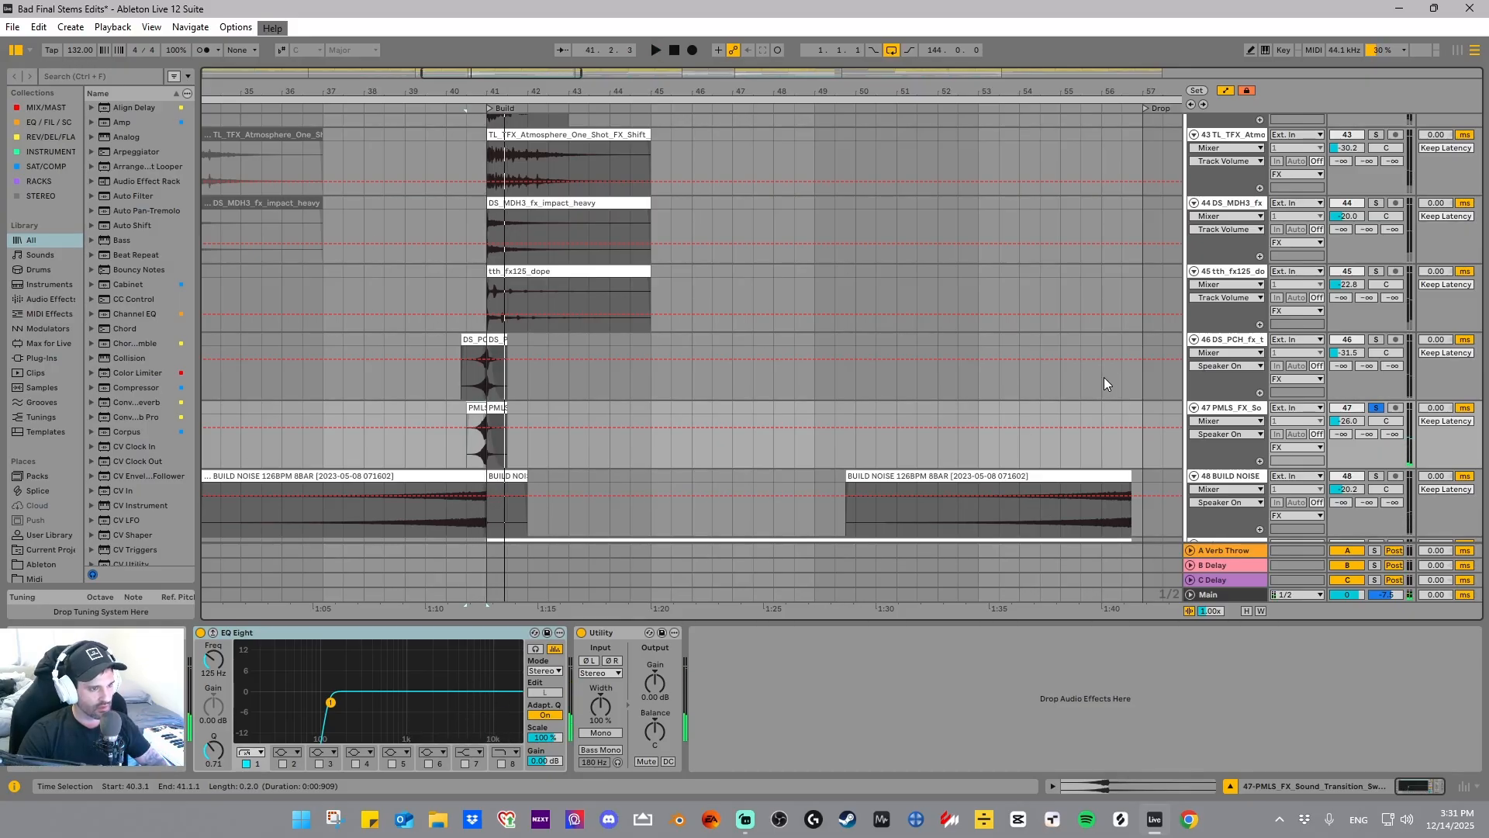
- Solo the Fx_3 through PMLS_FX tracks together and play the layered transition from the DS_PCH lead-in clip at 40.2.3
scroll(1104, 377, up, 3)
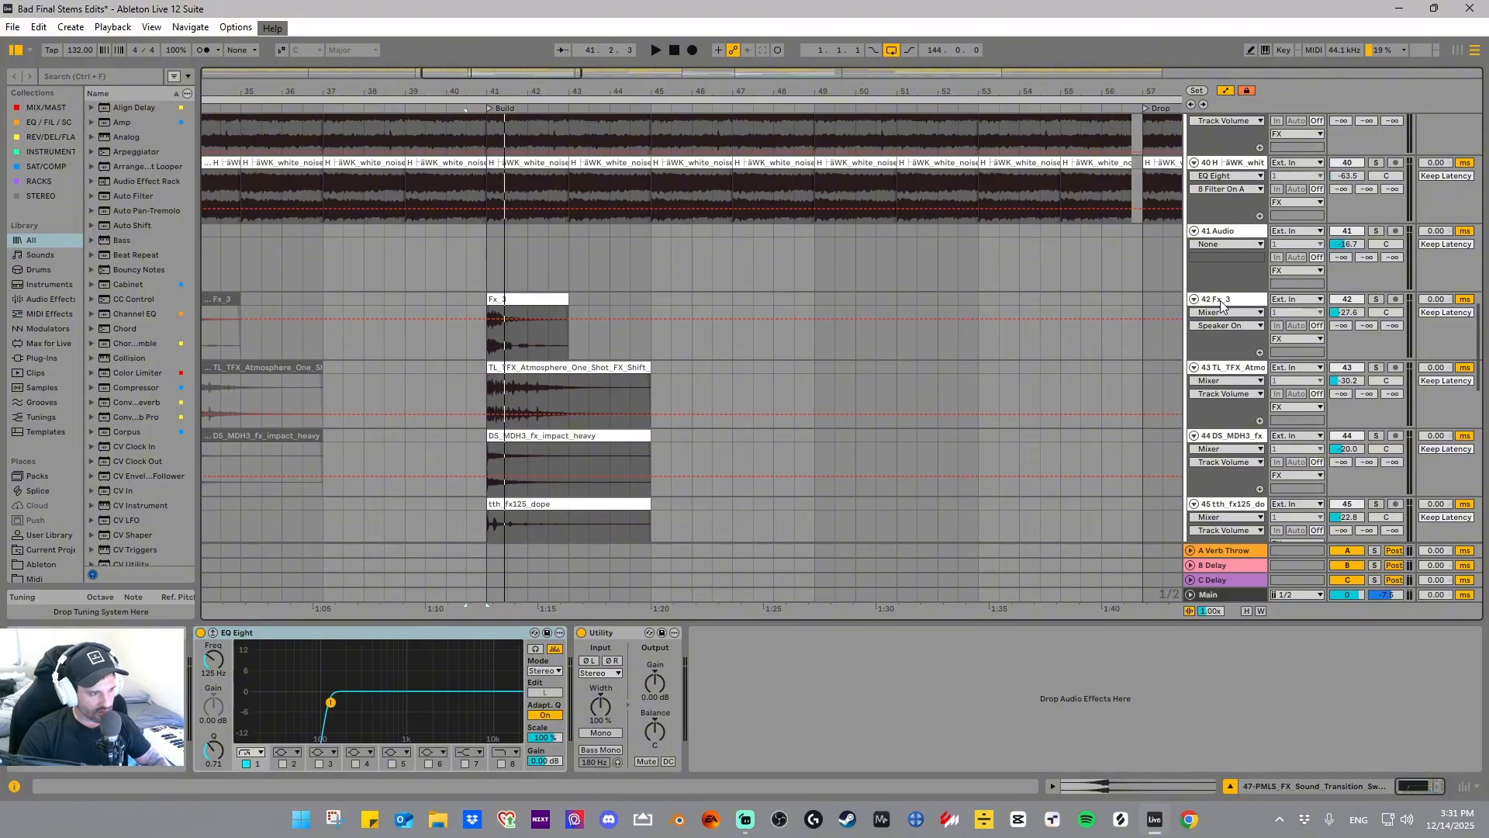
shift+click(1221, 301)
scroll(1221, 304, down, 1)
click(1378, 222)
scroll(558, 369, down, 2)
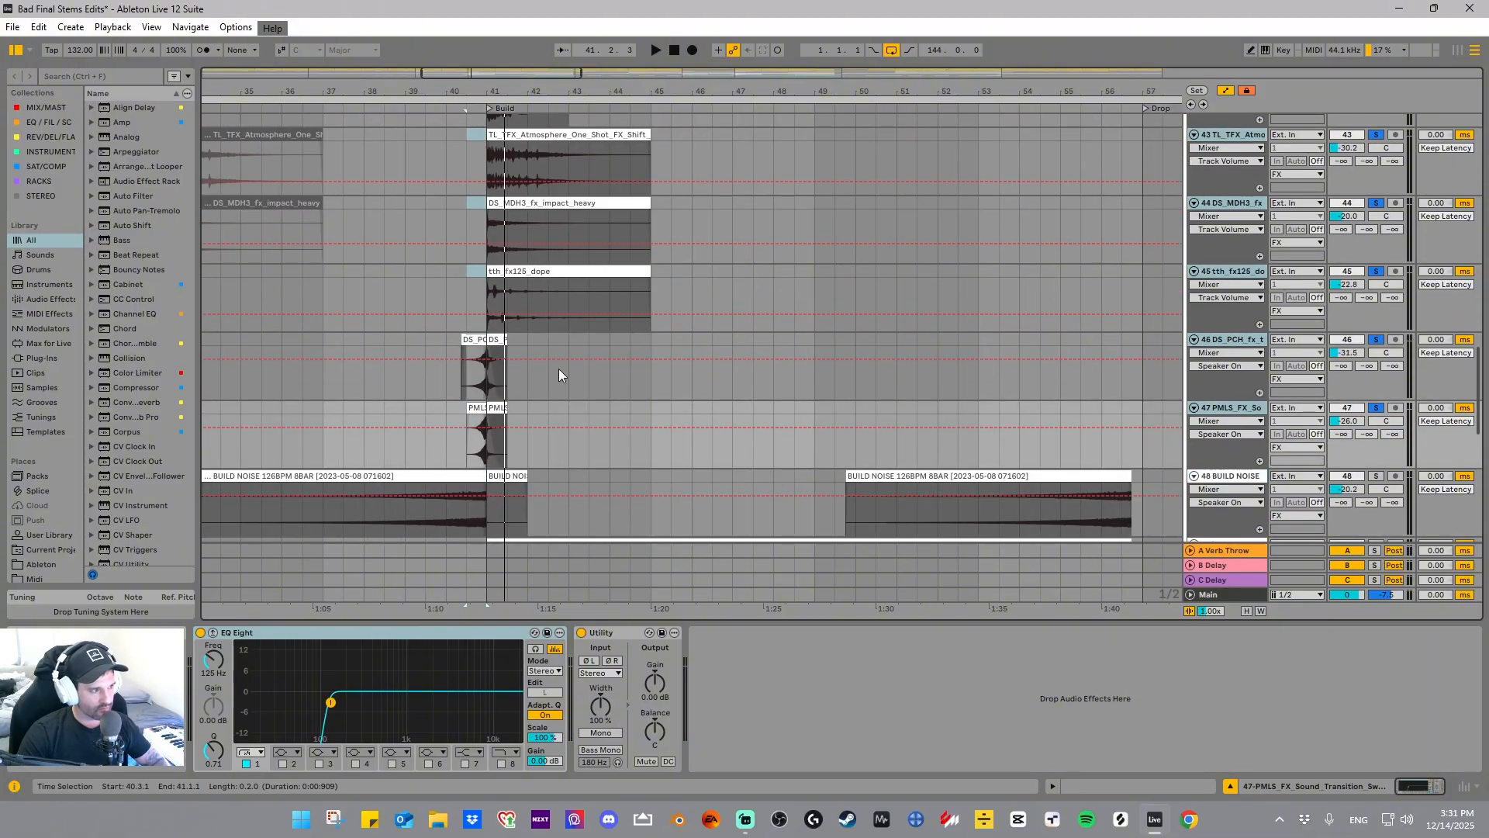
click(472, 362)
key(space)
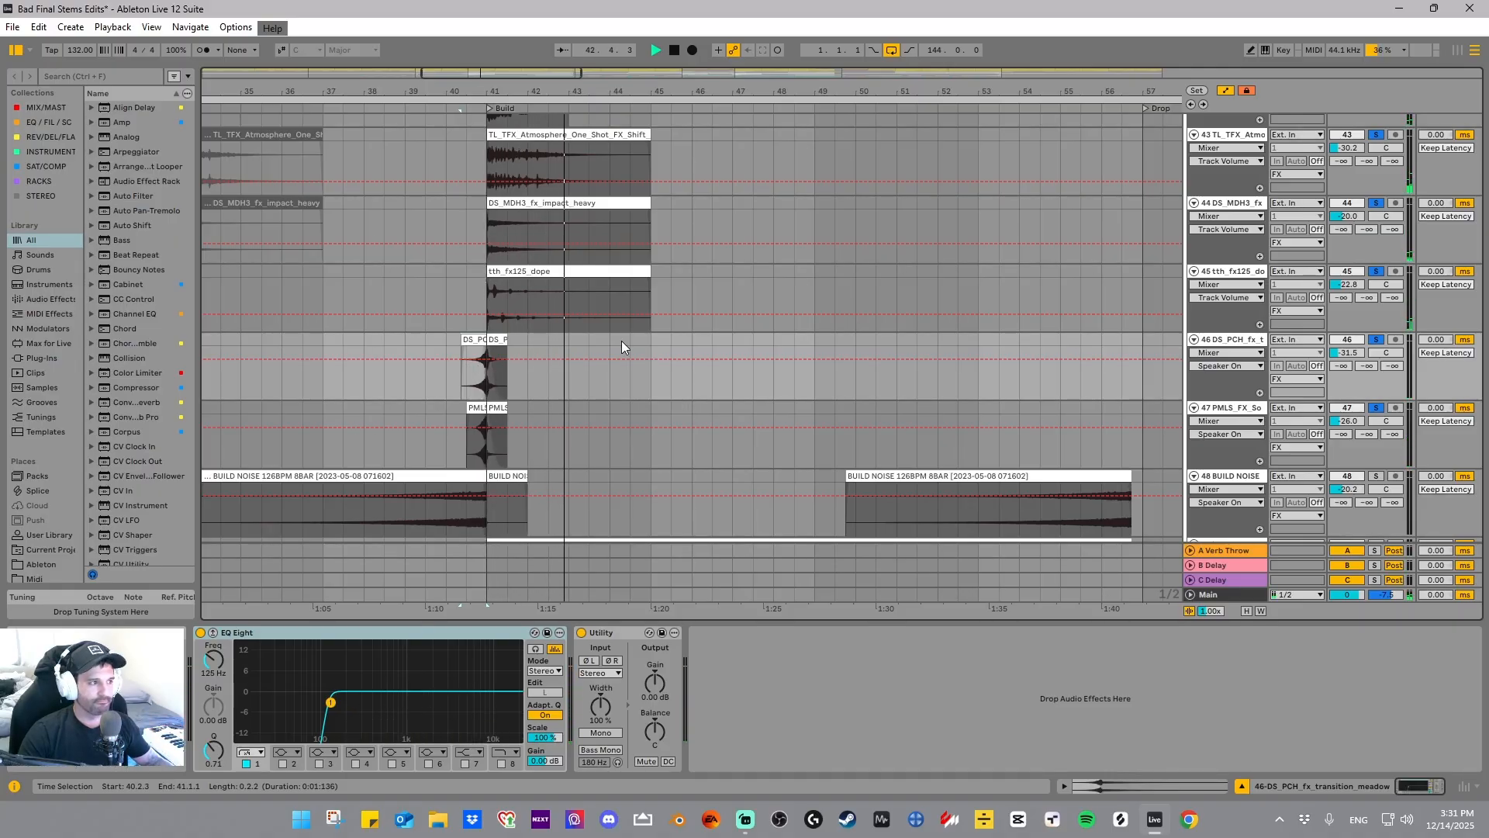
- Show the BUILD NOISE track's effects chain, solo the track and play it from bar 39 into the build
scroll(1024, 380, up, 4)
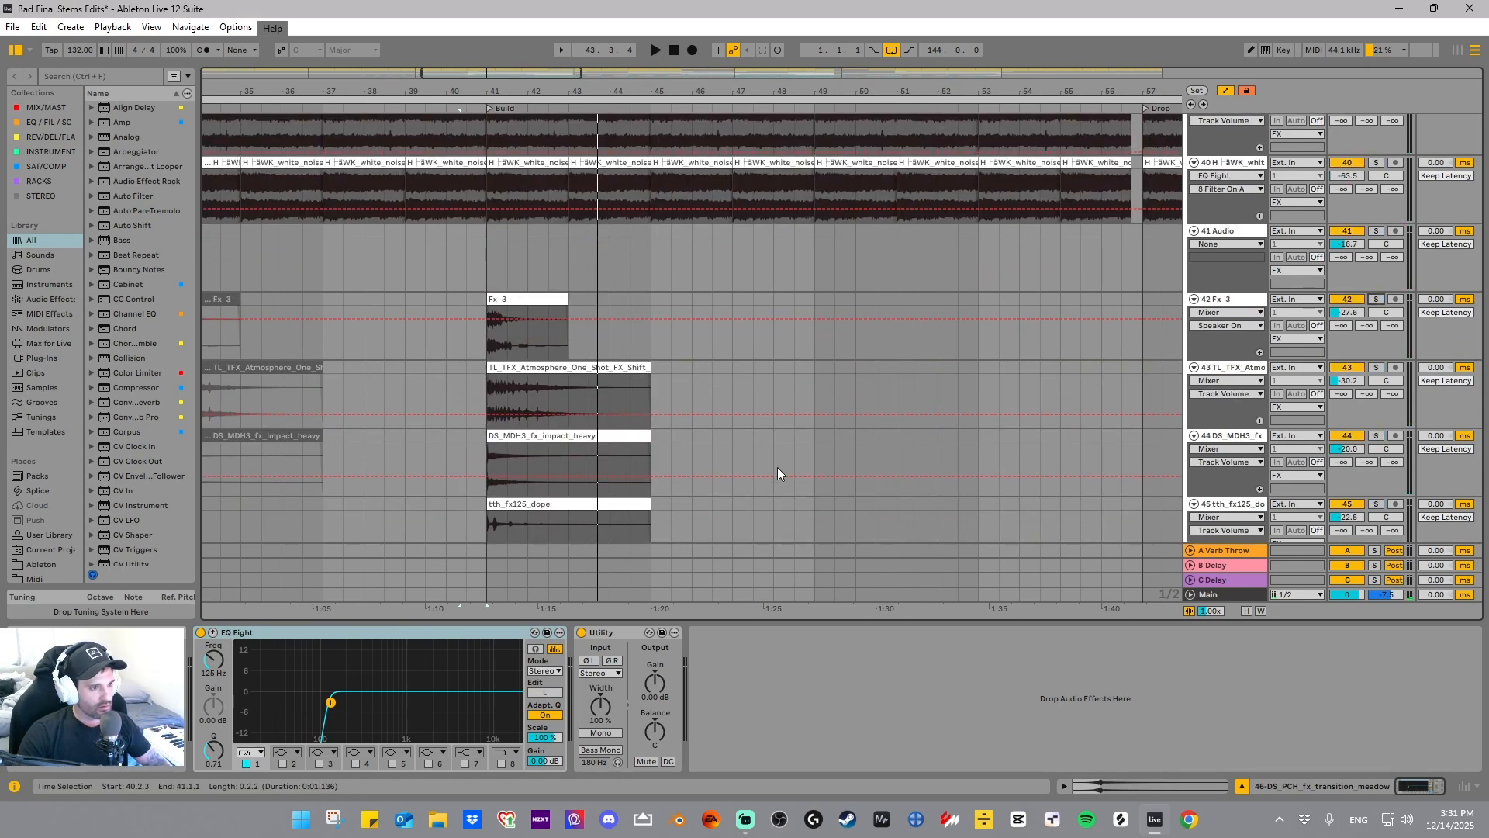
scroll(1070, 349, down, 4)
scroll(892, 346, down, 3)
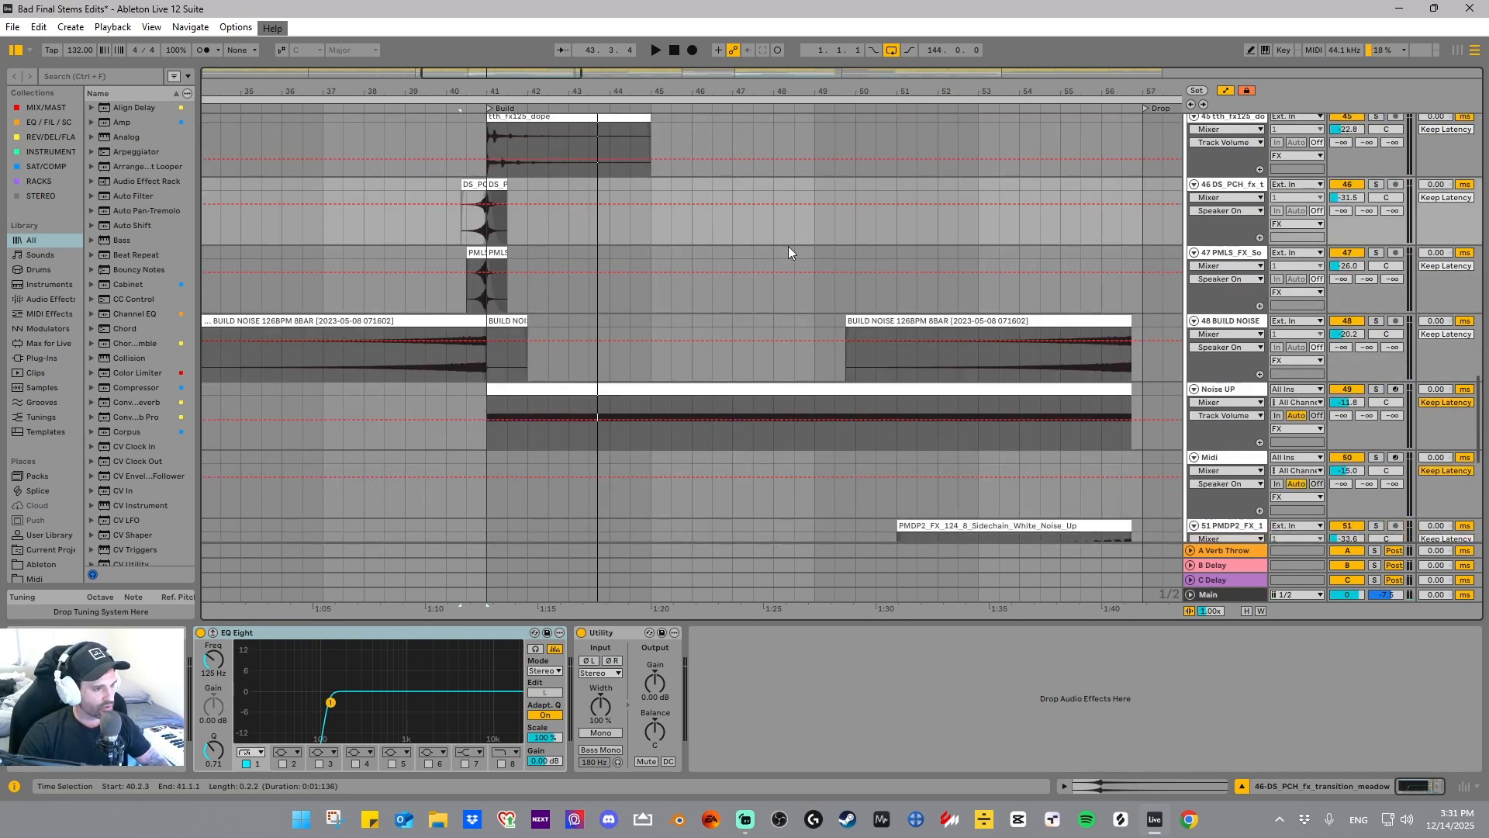
click(402, 371)
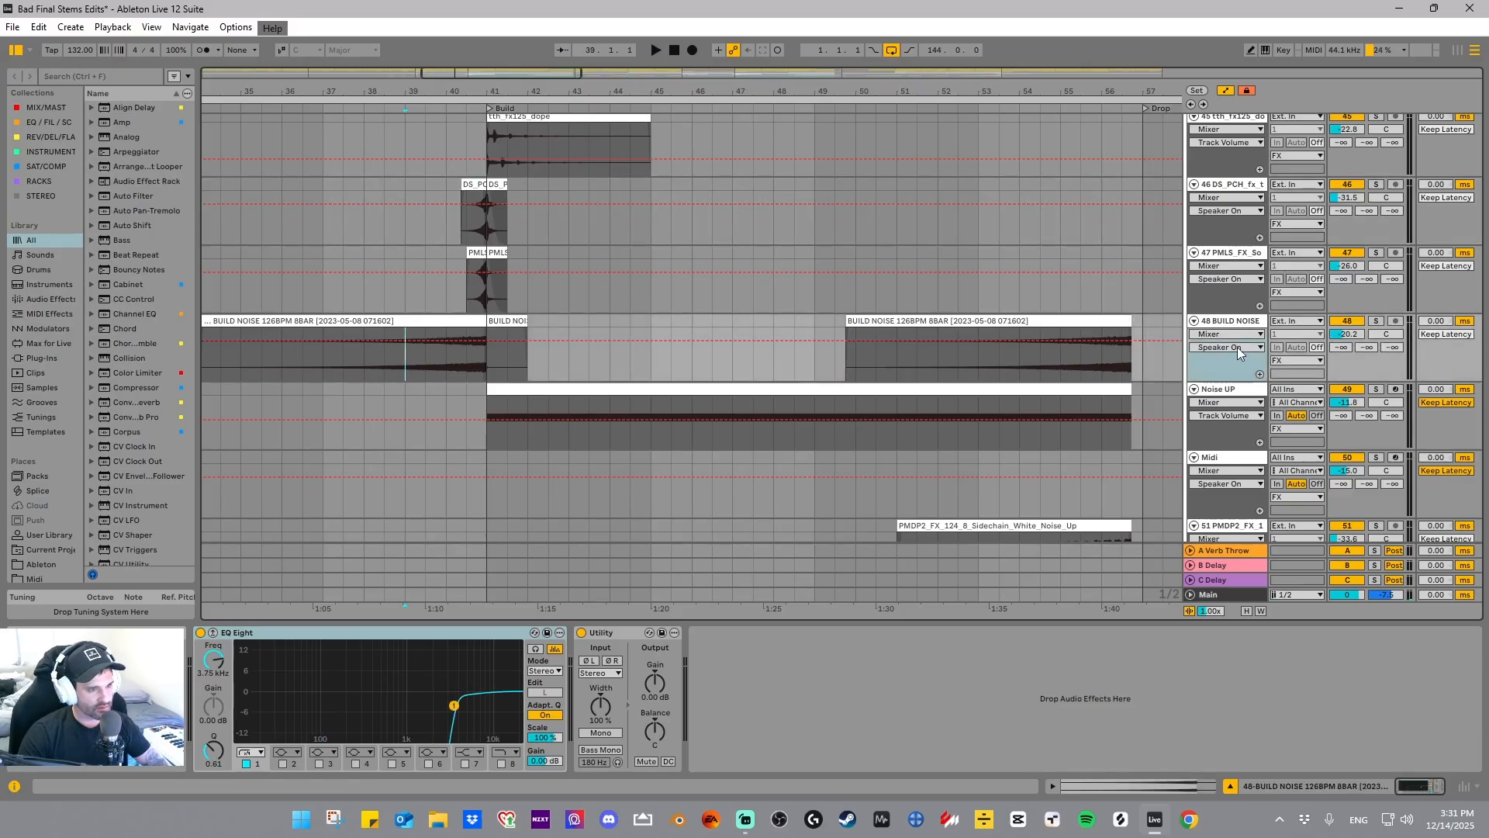
click(1377, 321)
key(space)
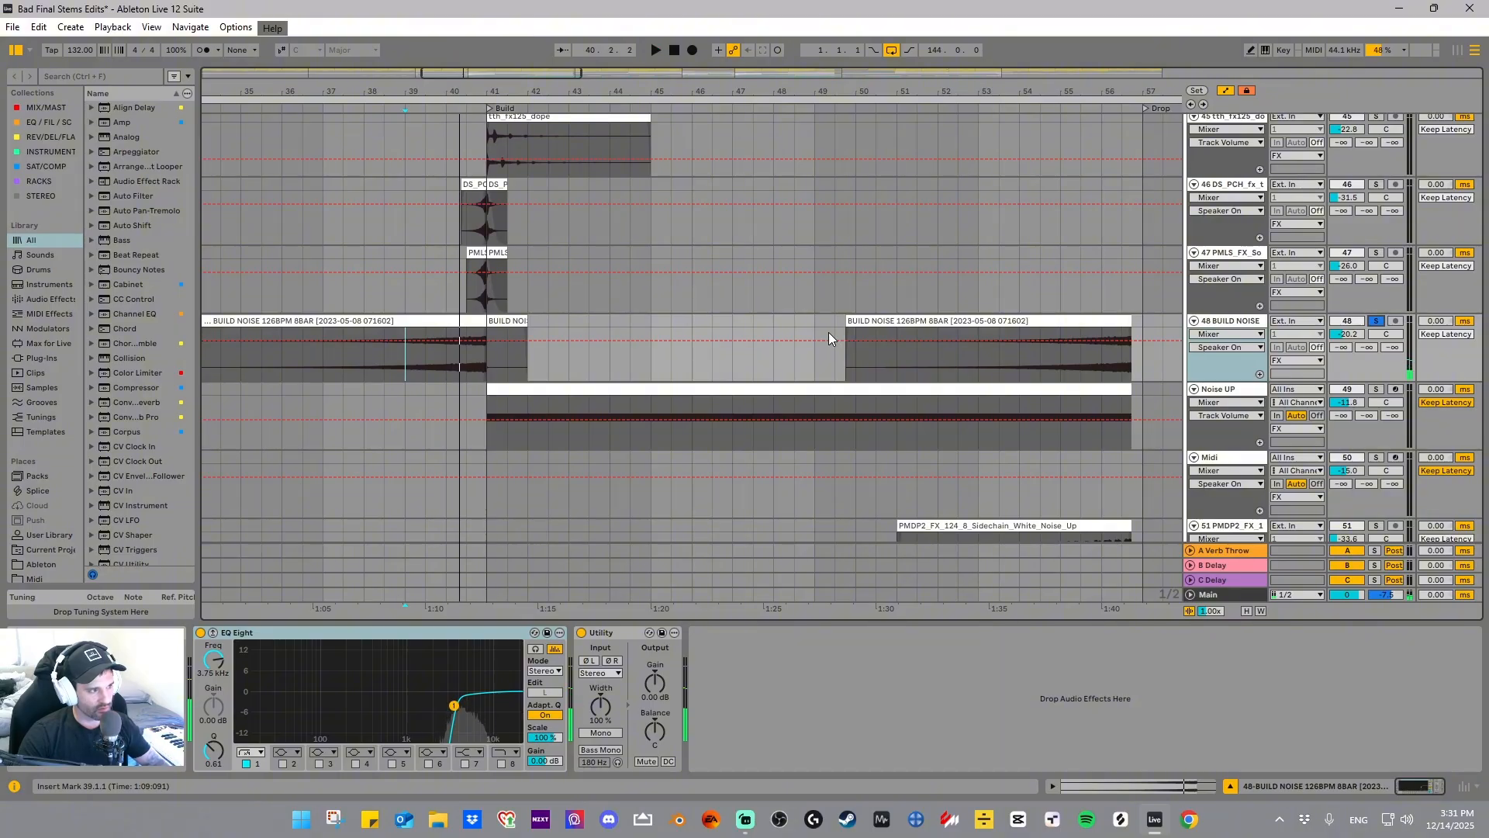
scroll(1005, 333, down, 3)
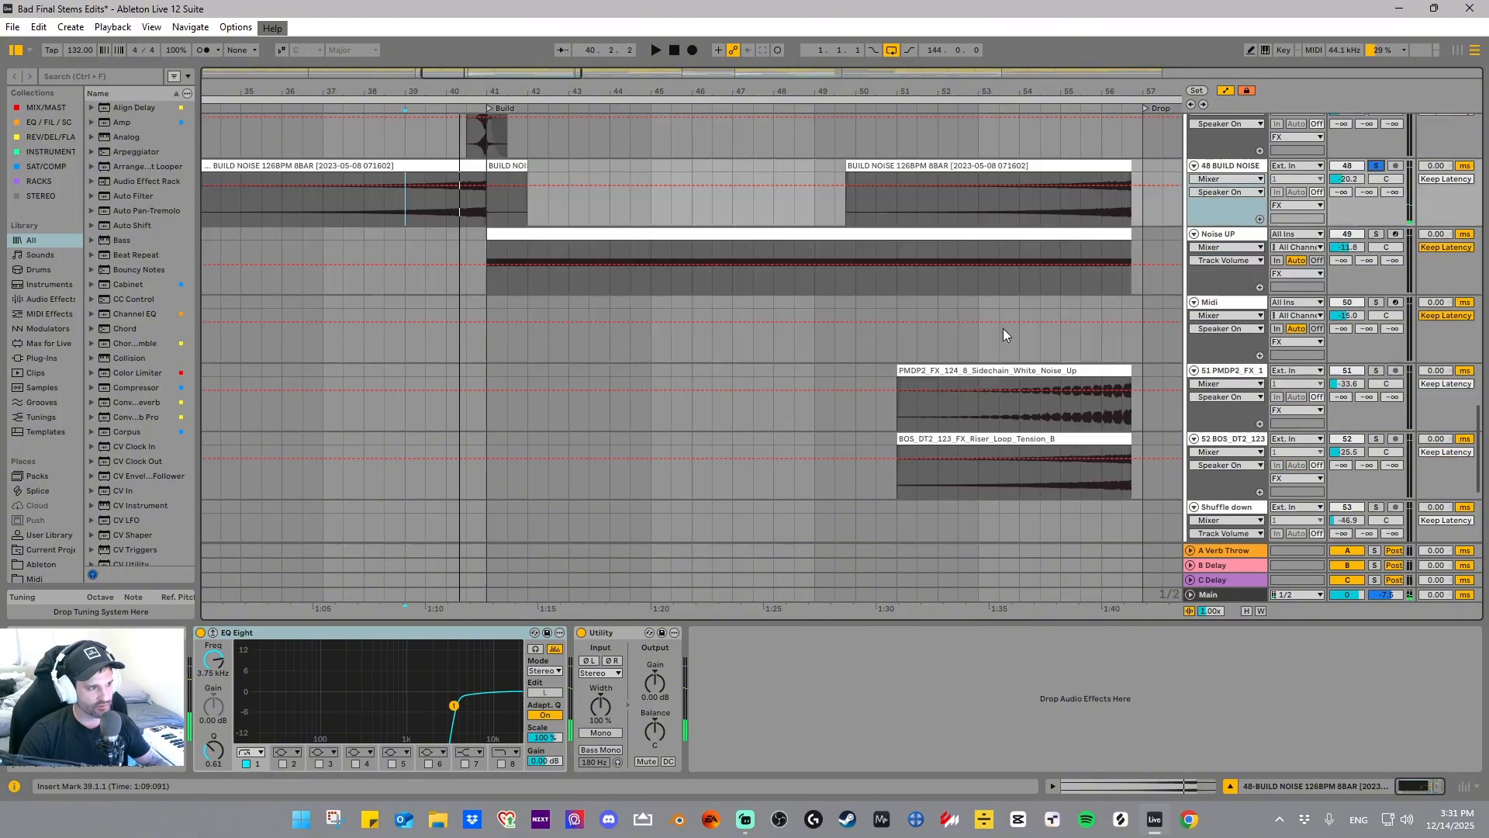
- Solo the Noise UP track and play it from bar 53 towards the drop
click(886, 244)
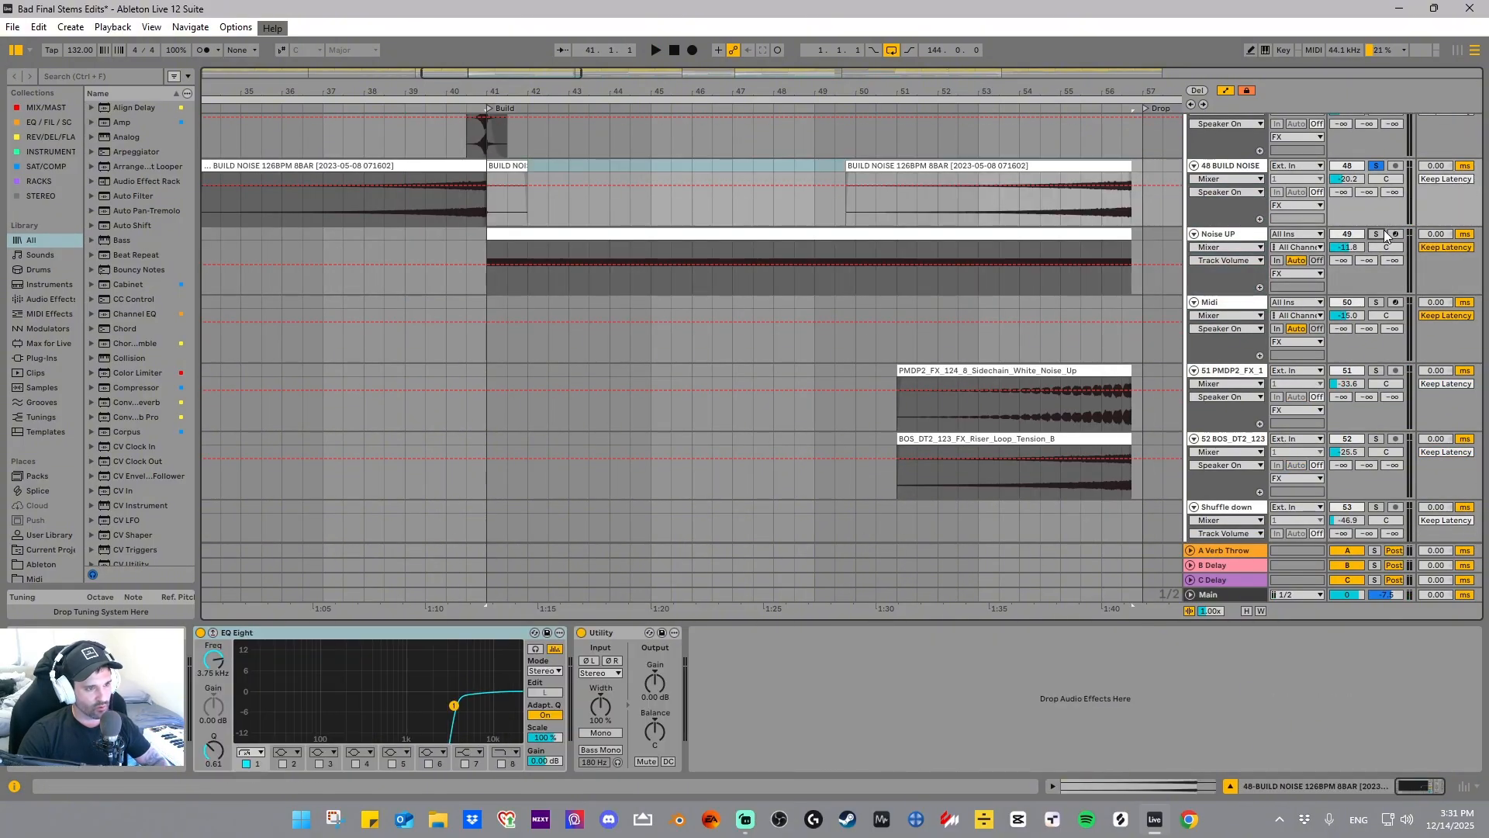
click(1380, 233)
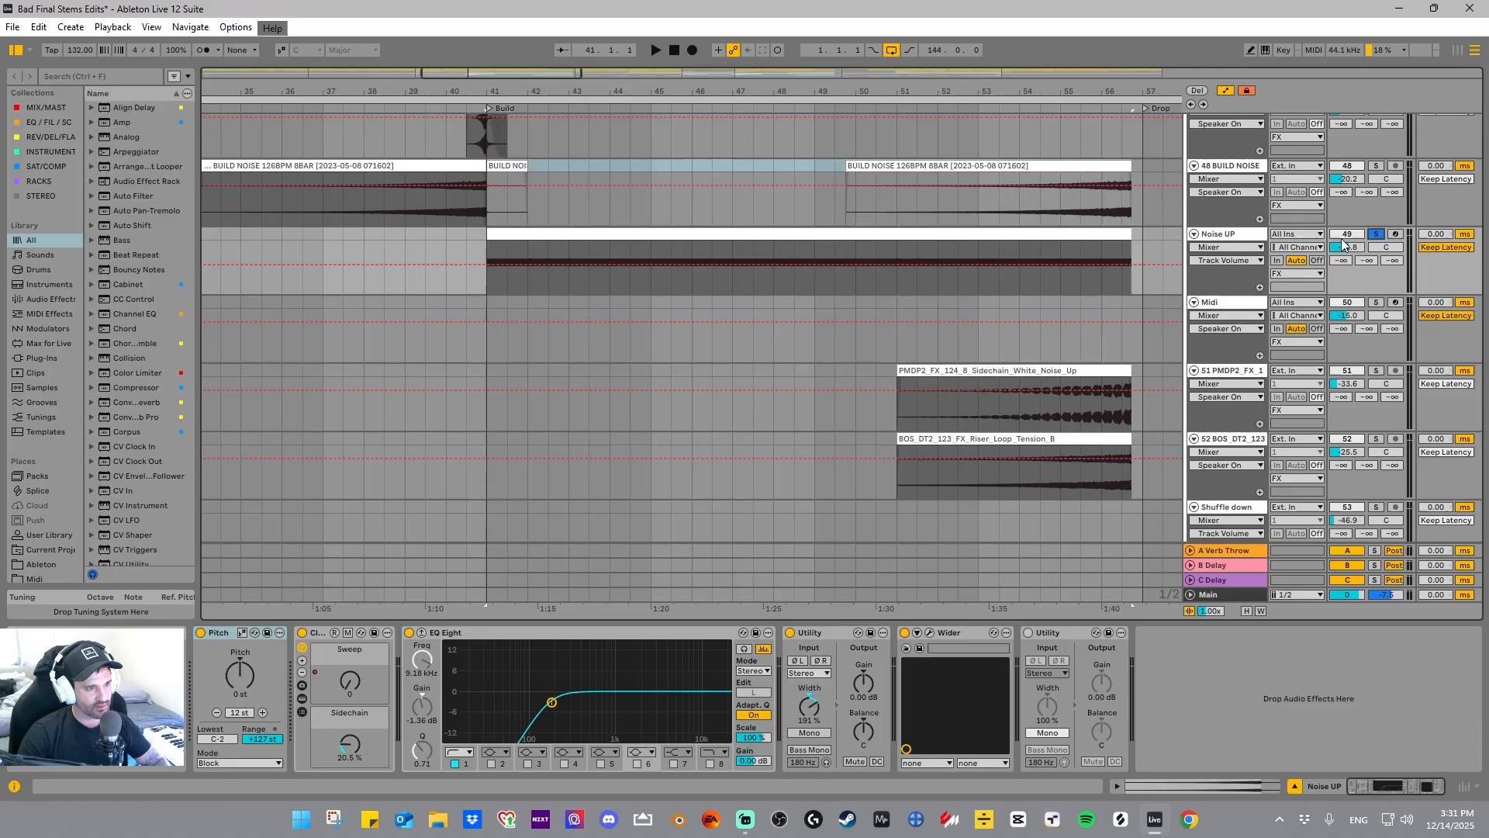
click(984, 287)
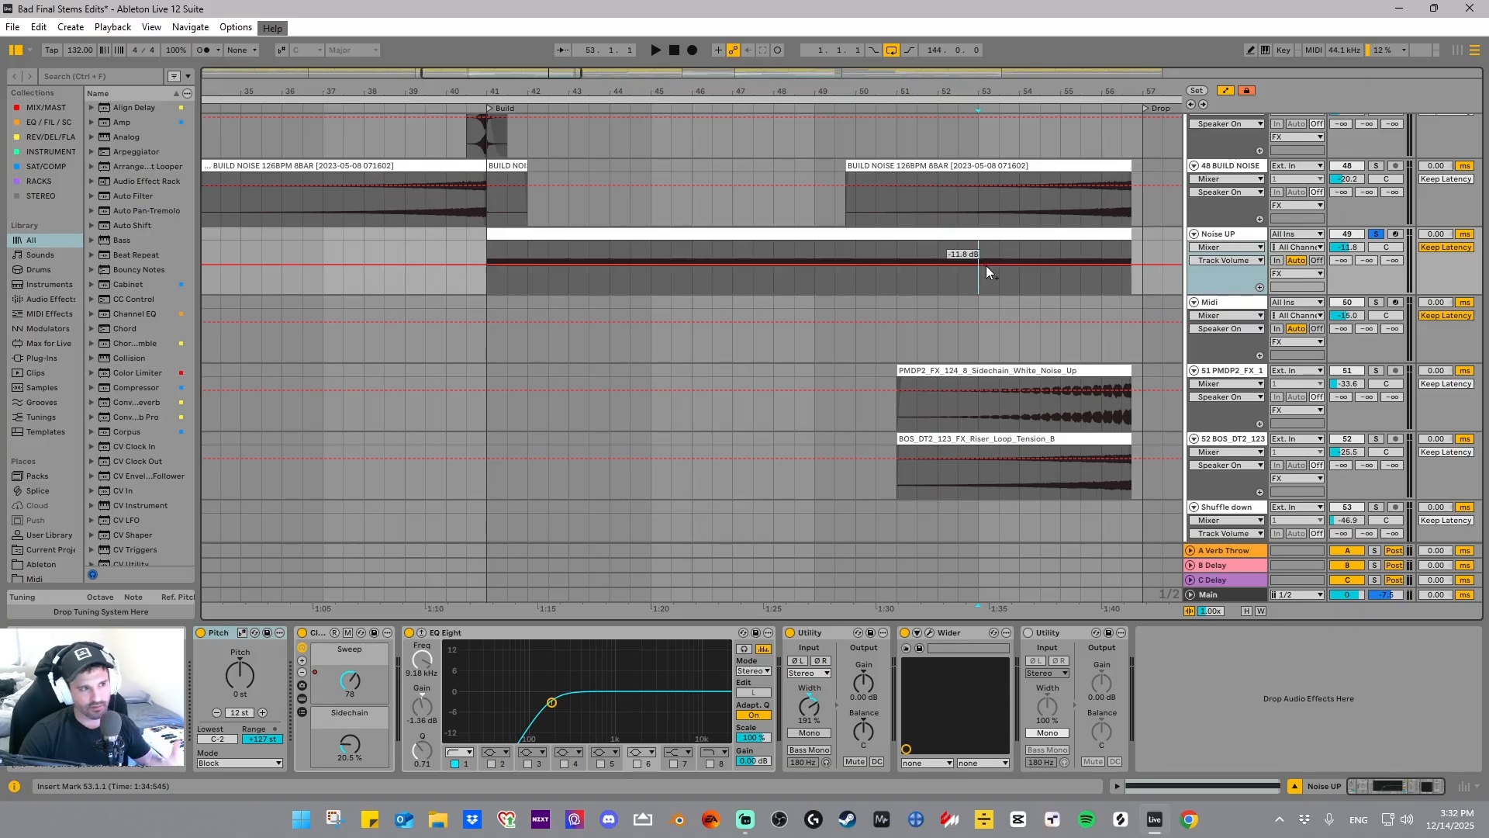
drag(1082, 80, 792, 115)
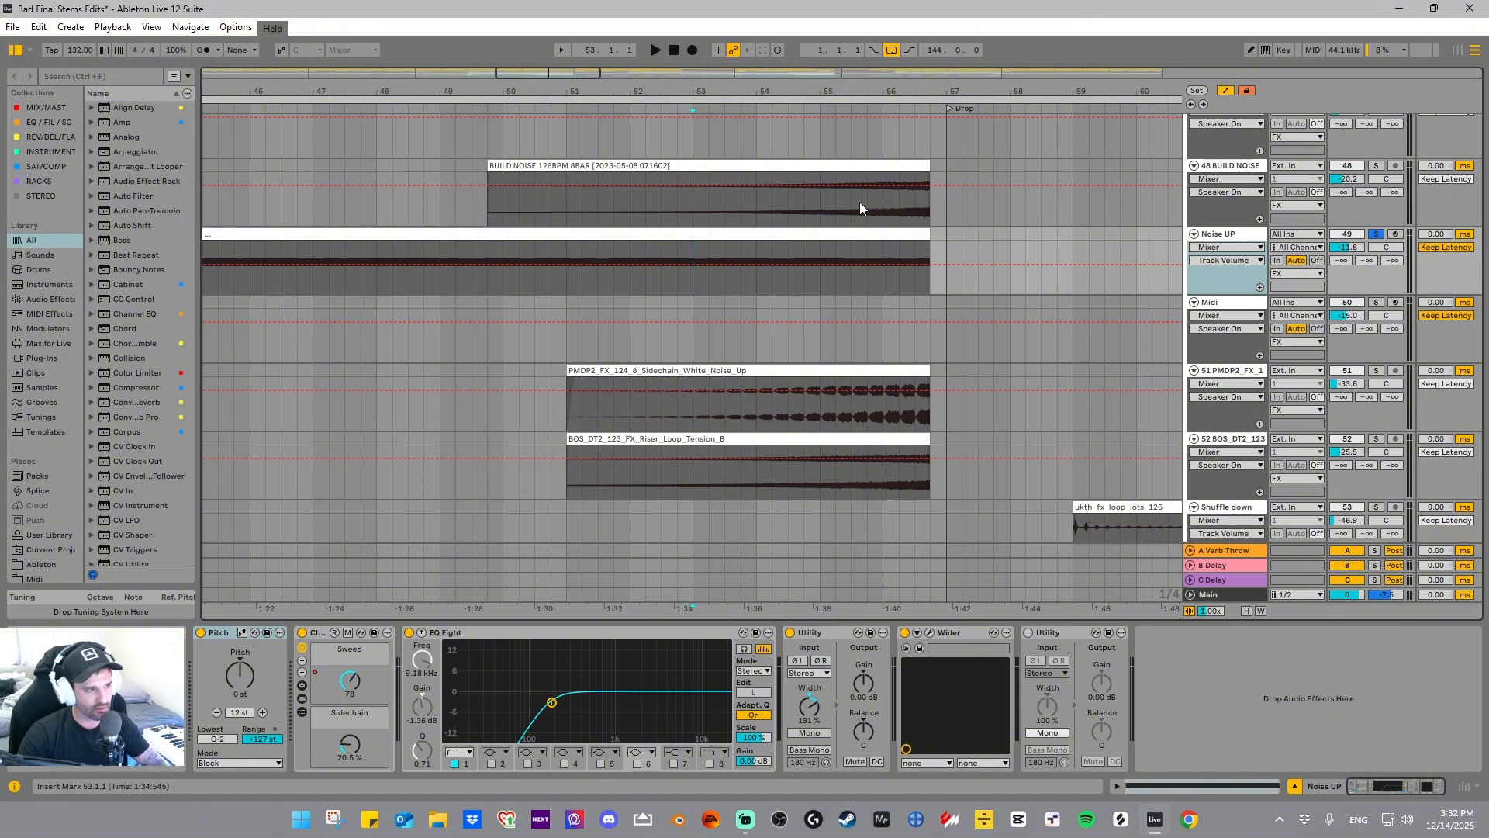
key(space)
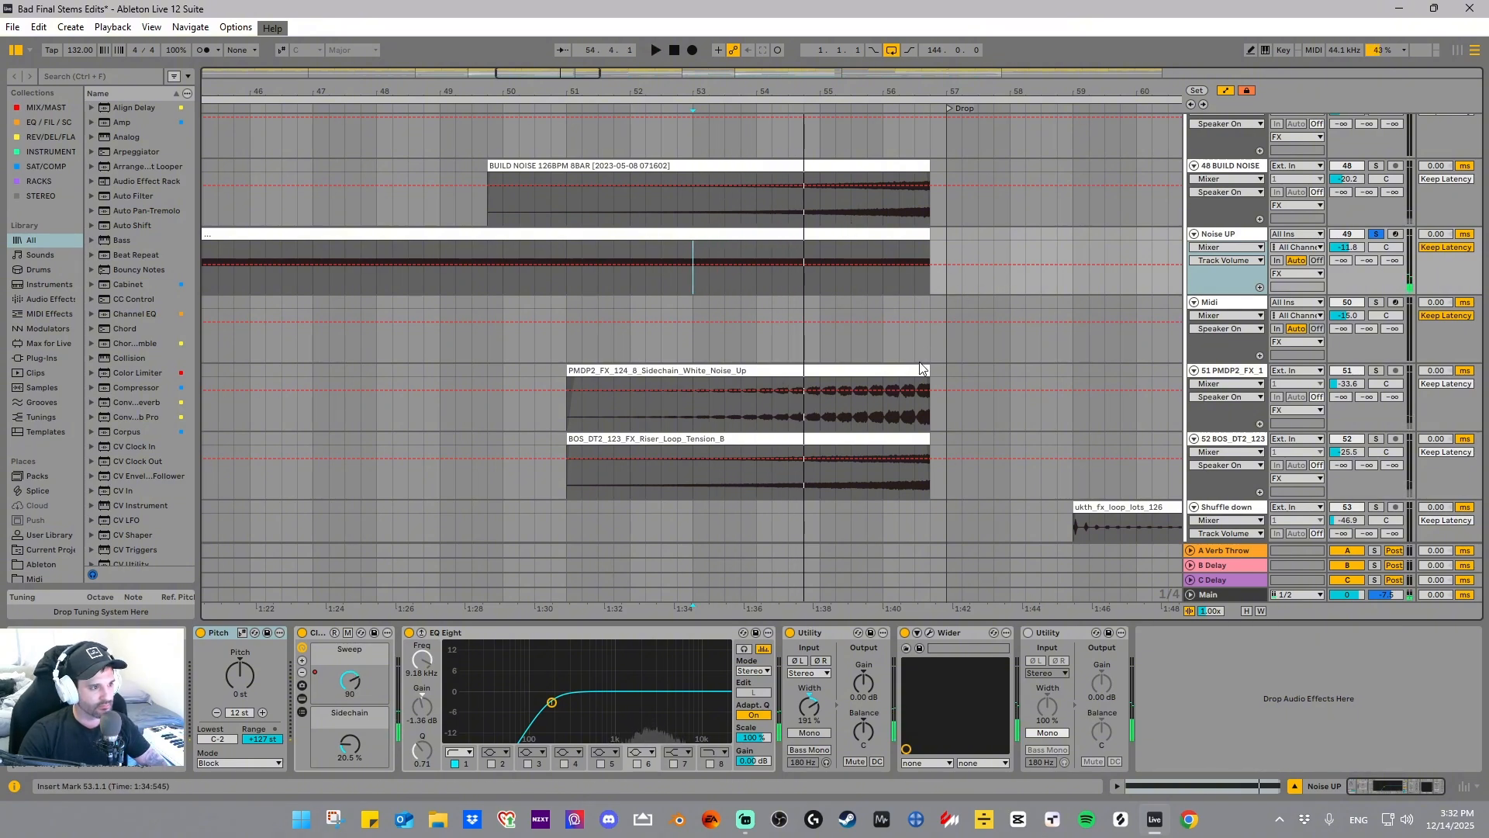
- Solo the PMDP2_FX_124_8_Sidechain_White_Noise_Up track and play it from bar 55
click(1376, 371)
click(828, 412)
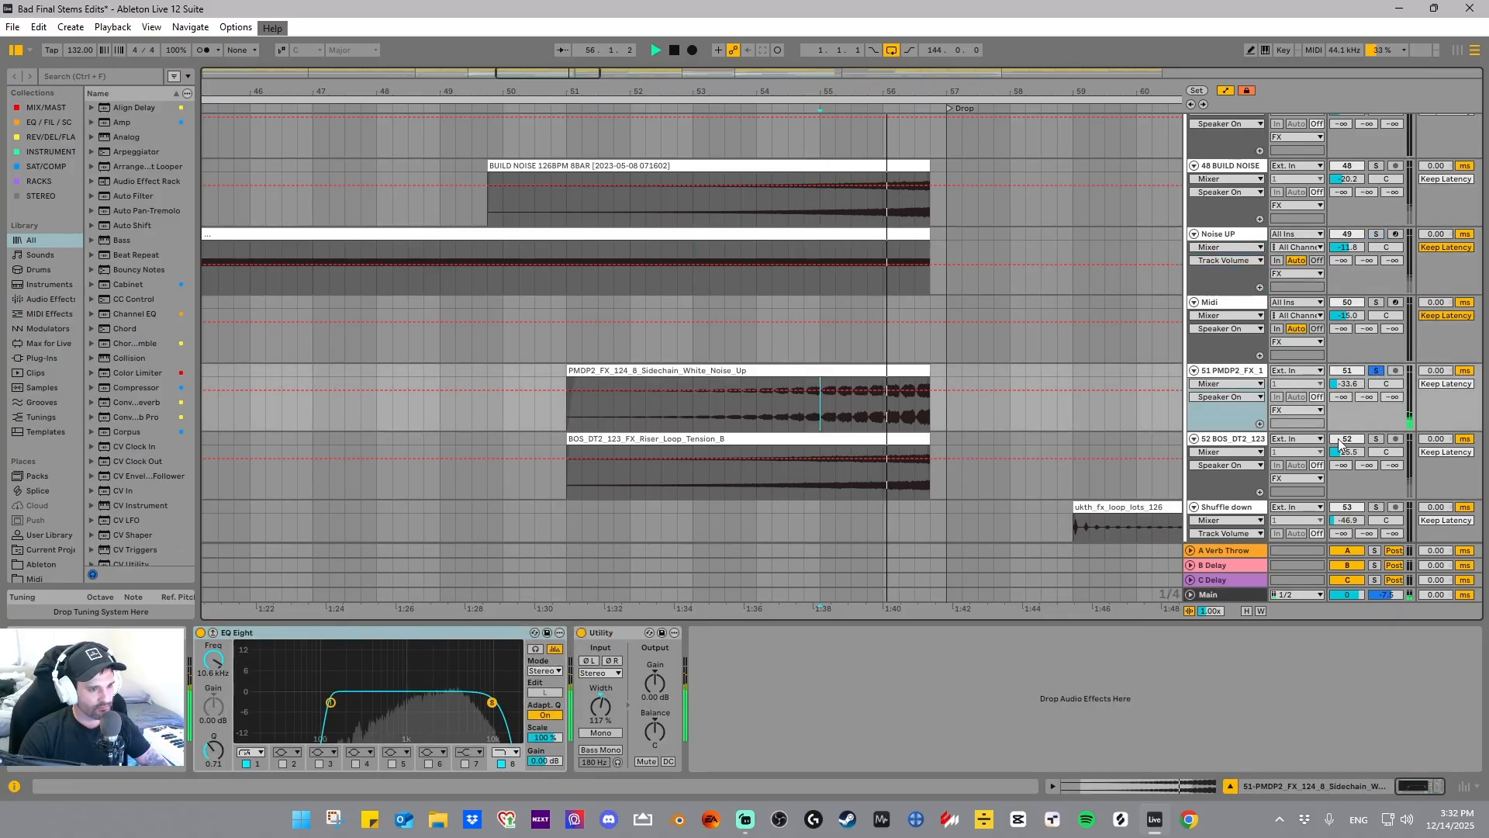
key(space)
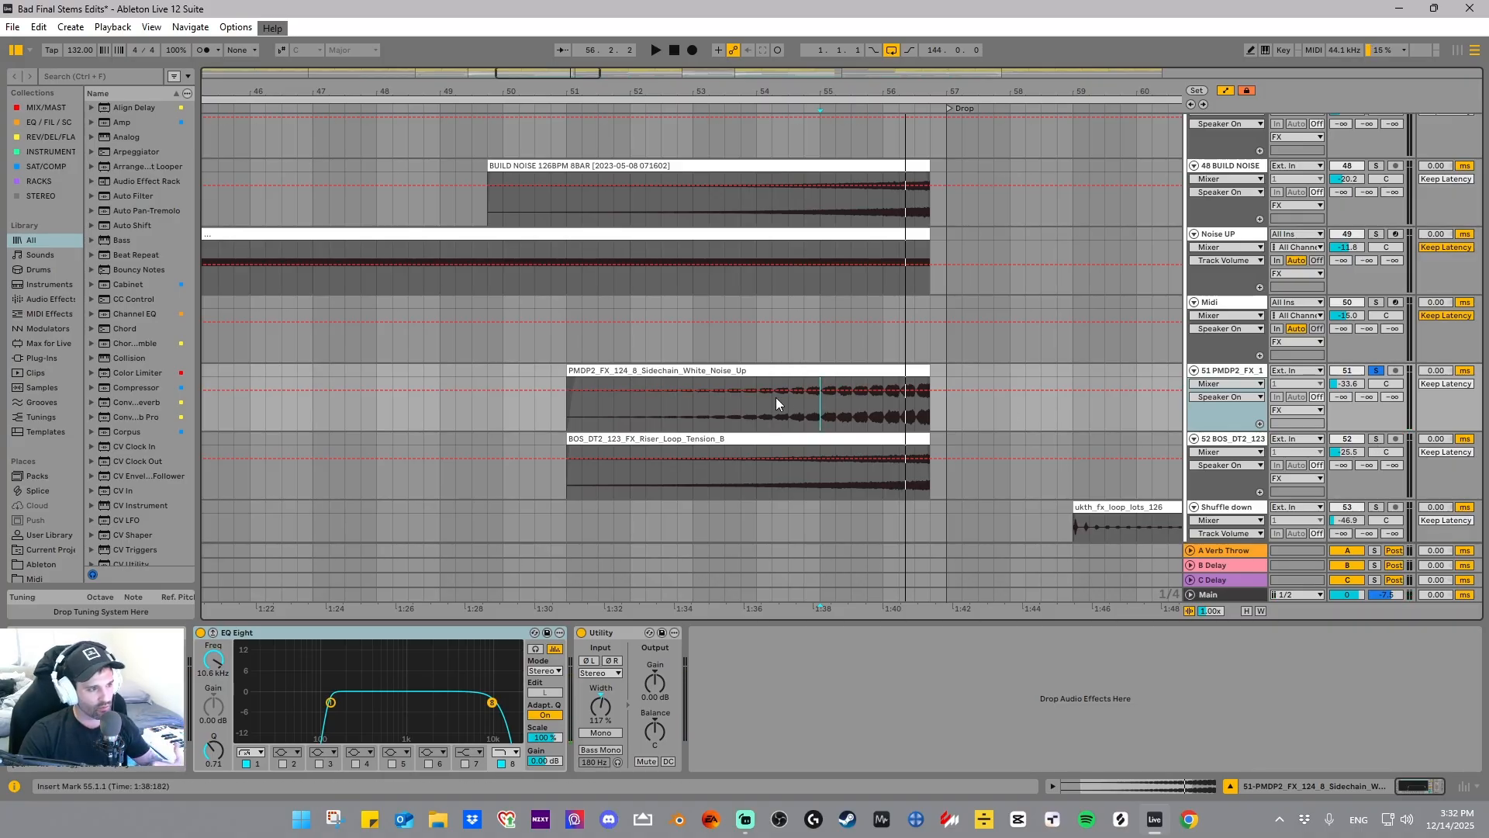
- Solo the BOS_DT2_123_FX_Riser_Loop_Tension_B track, play it from 55.2.1 and unsolo it
click(1376, 439)
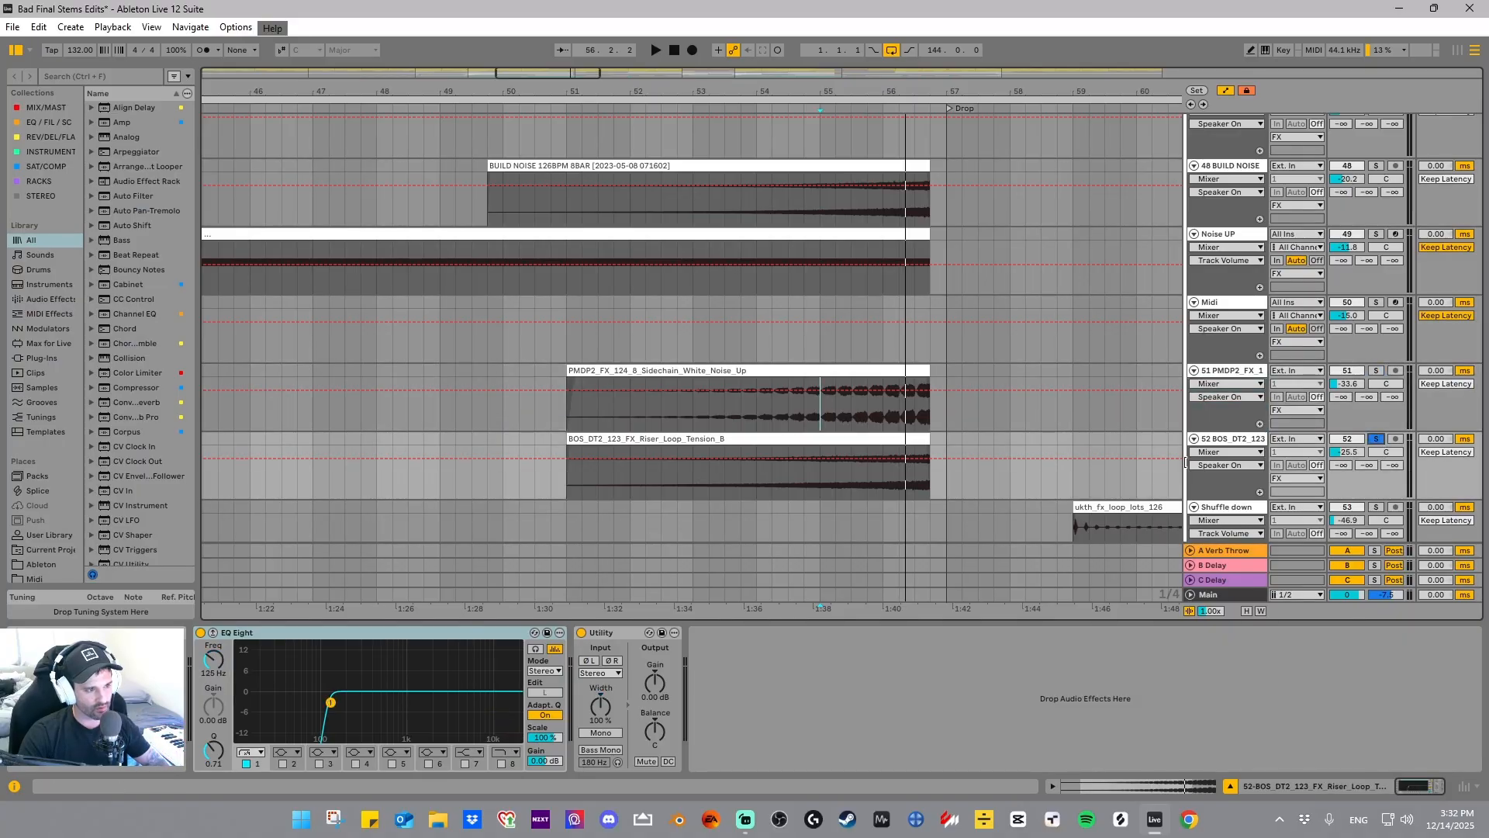
click(835, 484)
key(space)
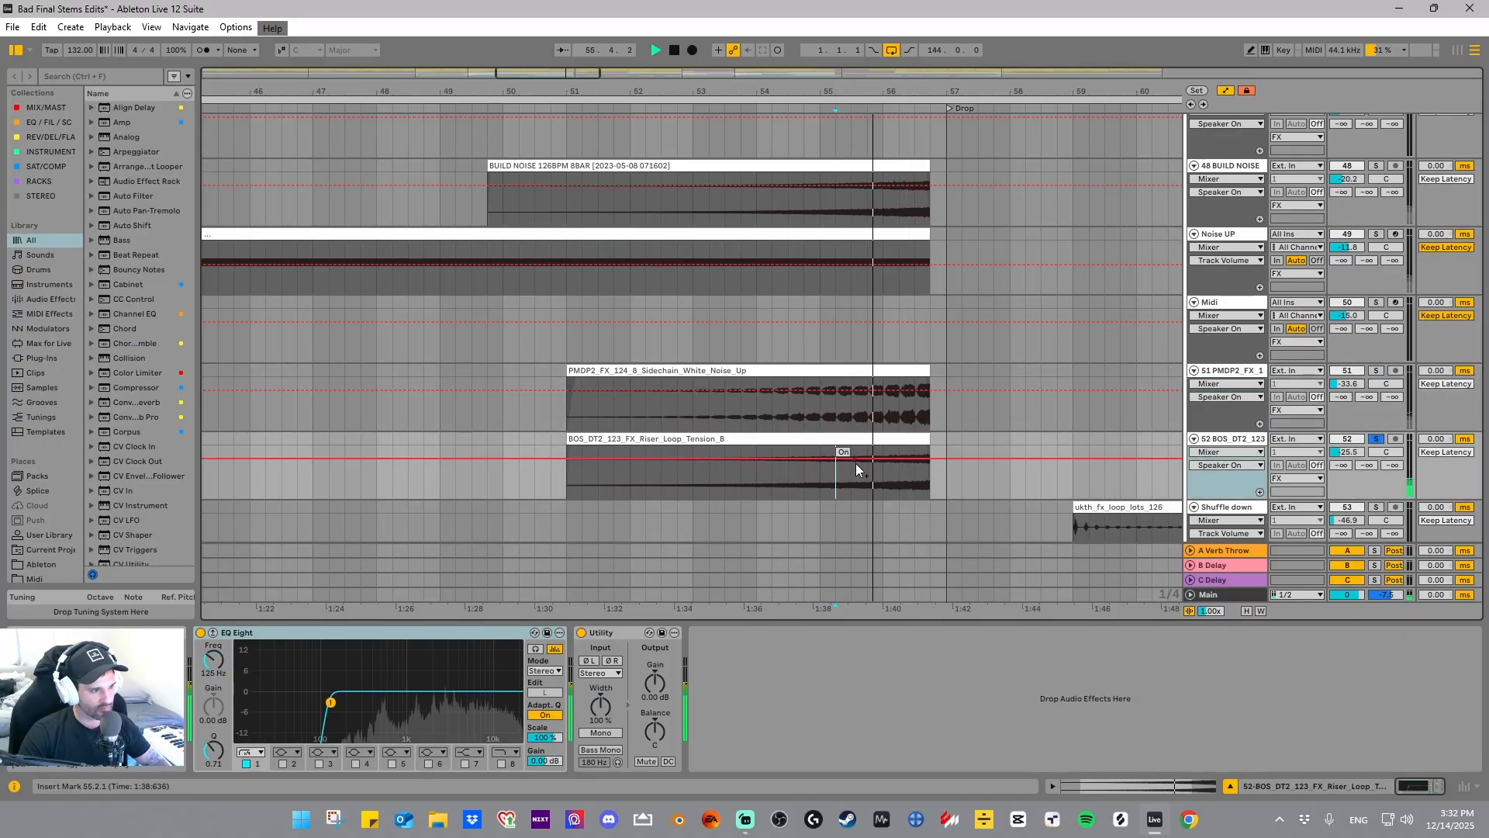
key(space)
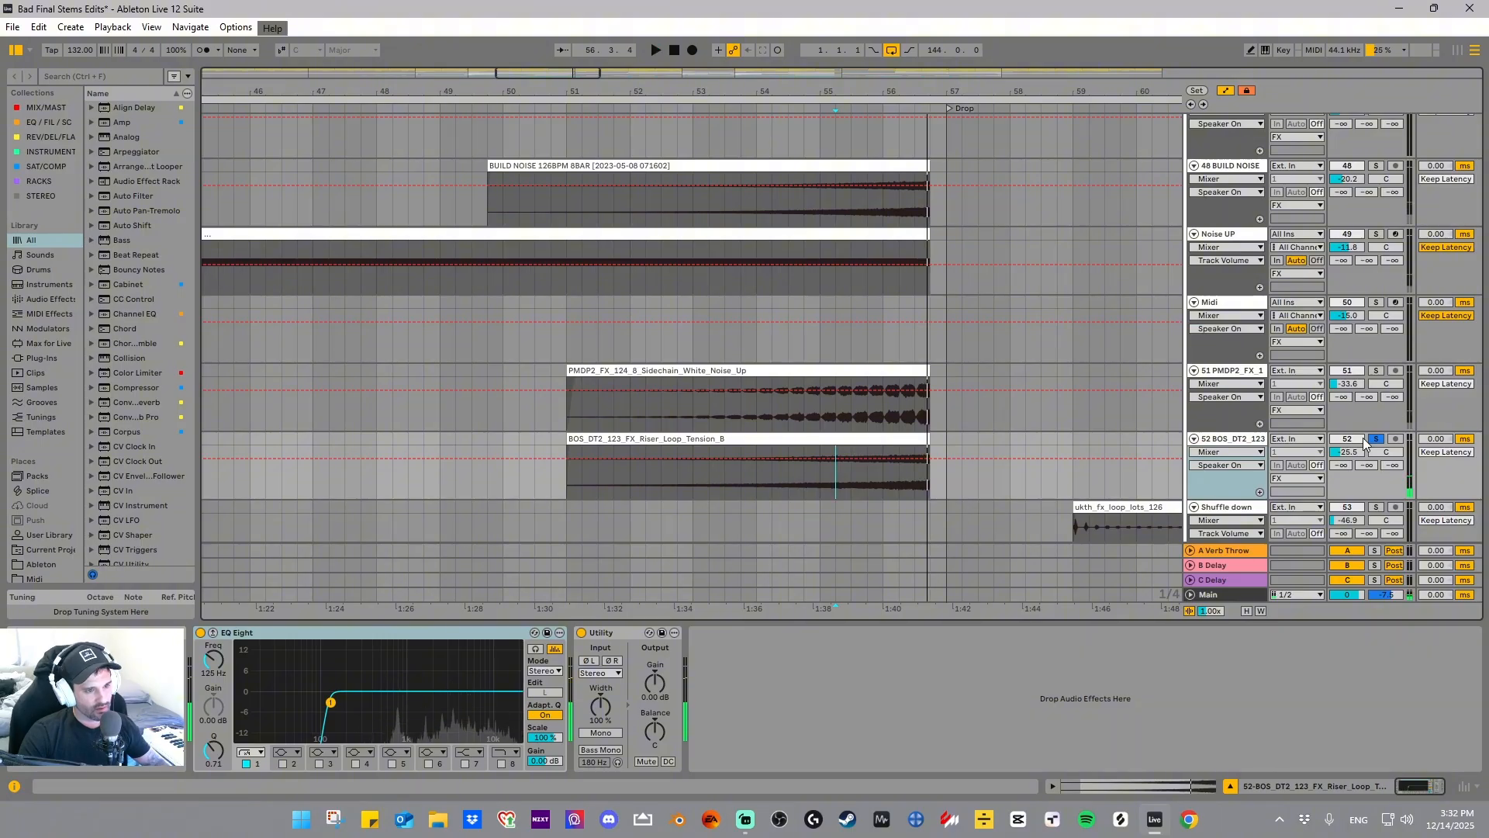
click(1376, 439)
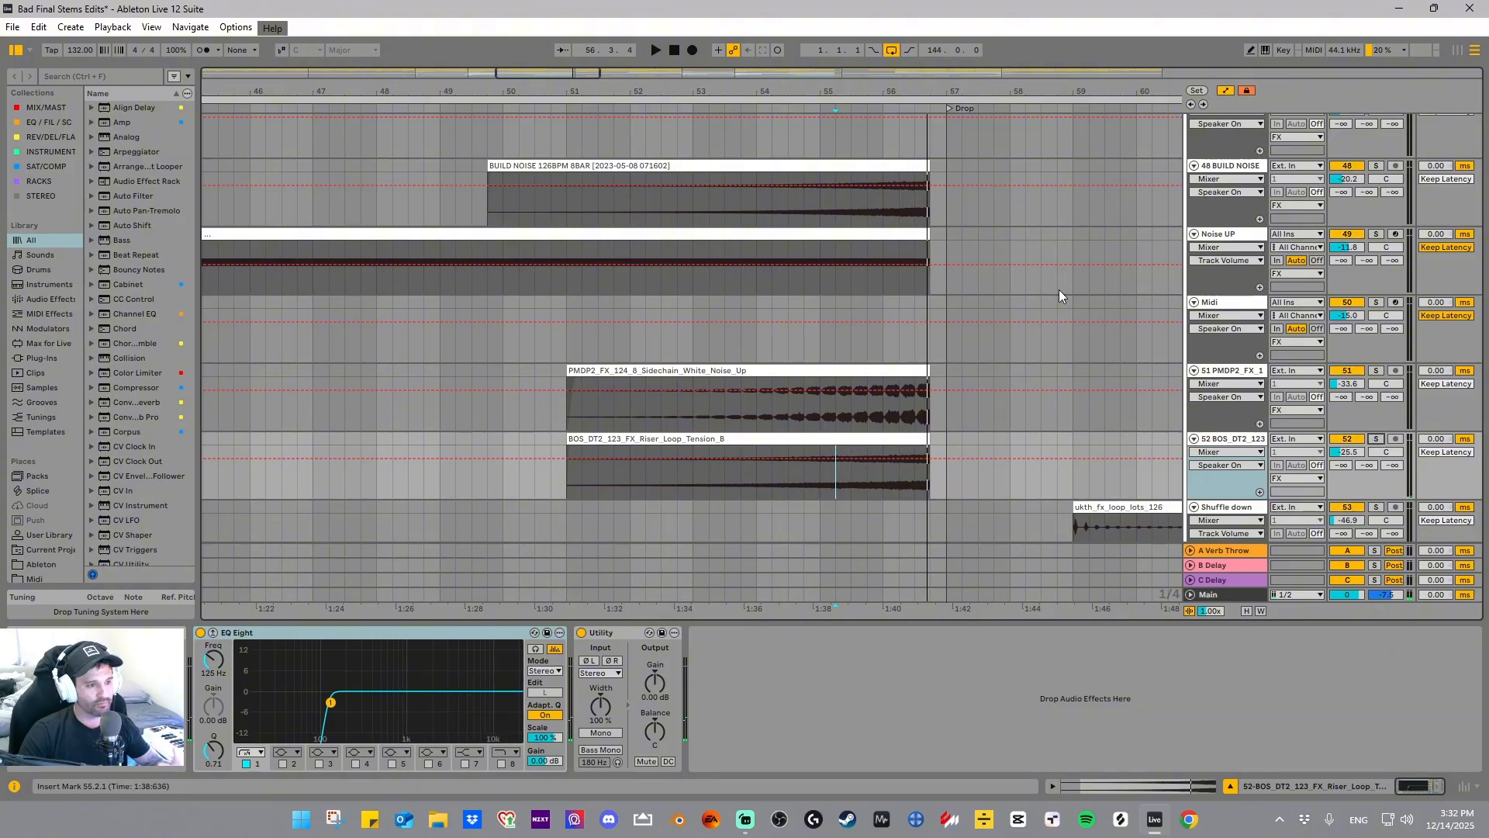
- Solo the Shuffle down track, play its ukth_fx_loop clip from bar 59 and unsolo the track
scroll(1008, 249, down, 2)
drag(958, 91, 950, 54)
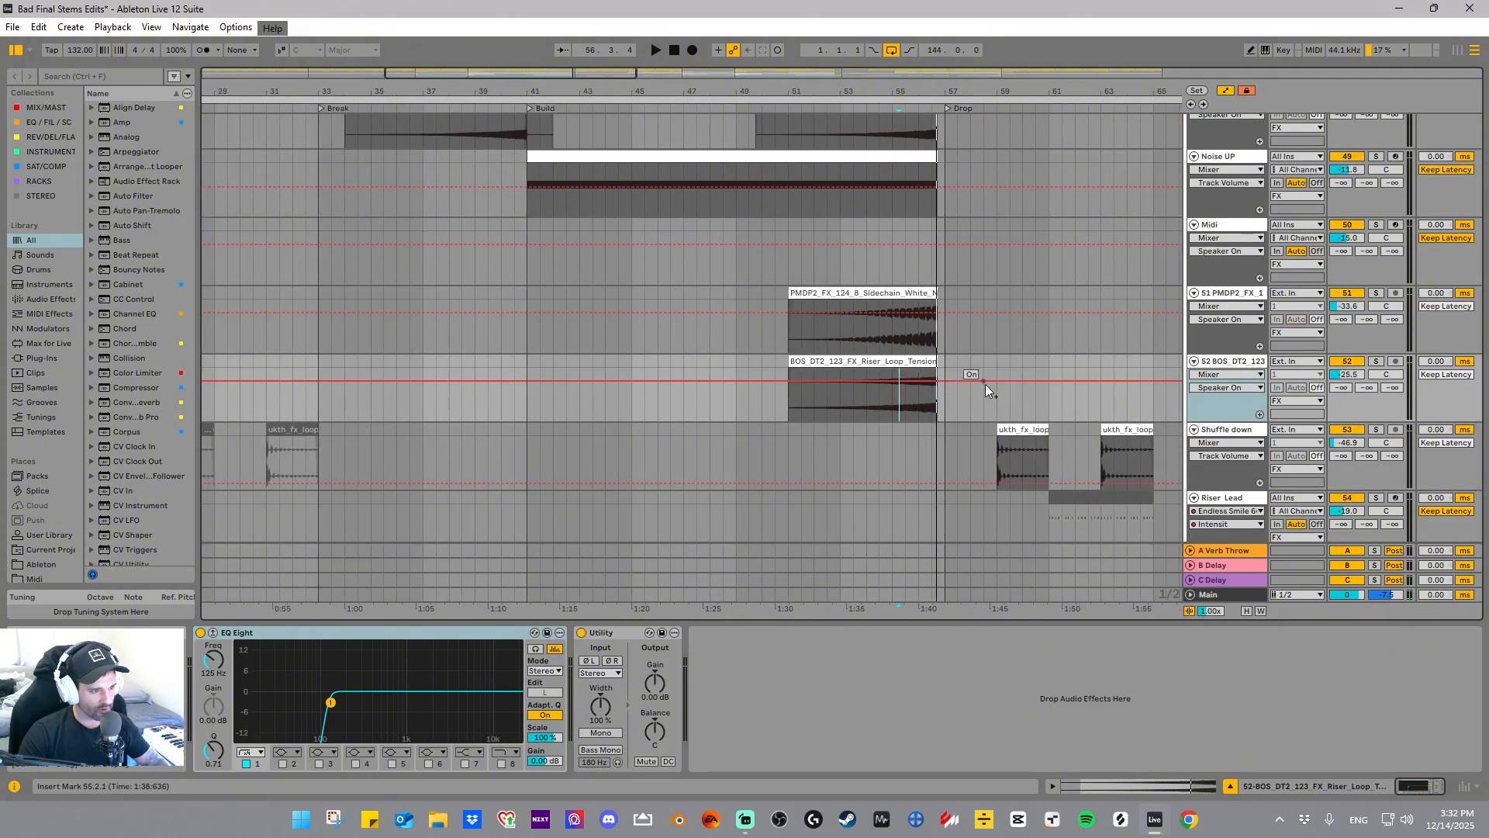
scroll(957, 419, down, 1)
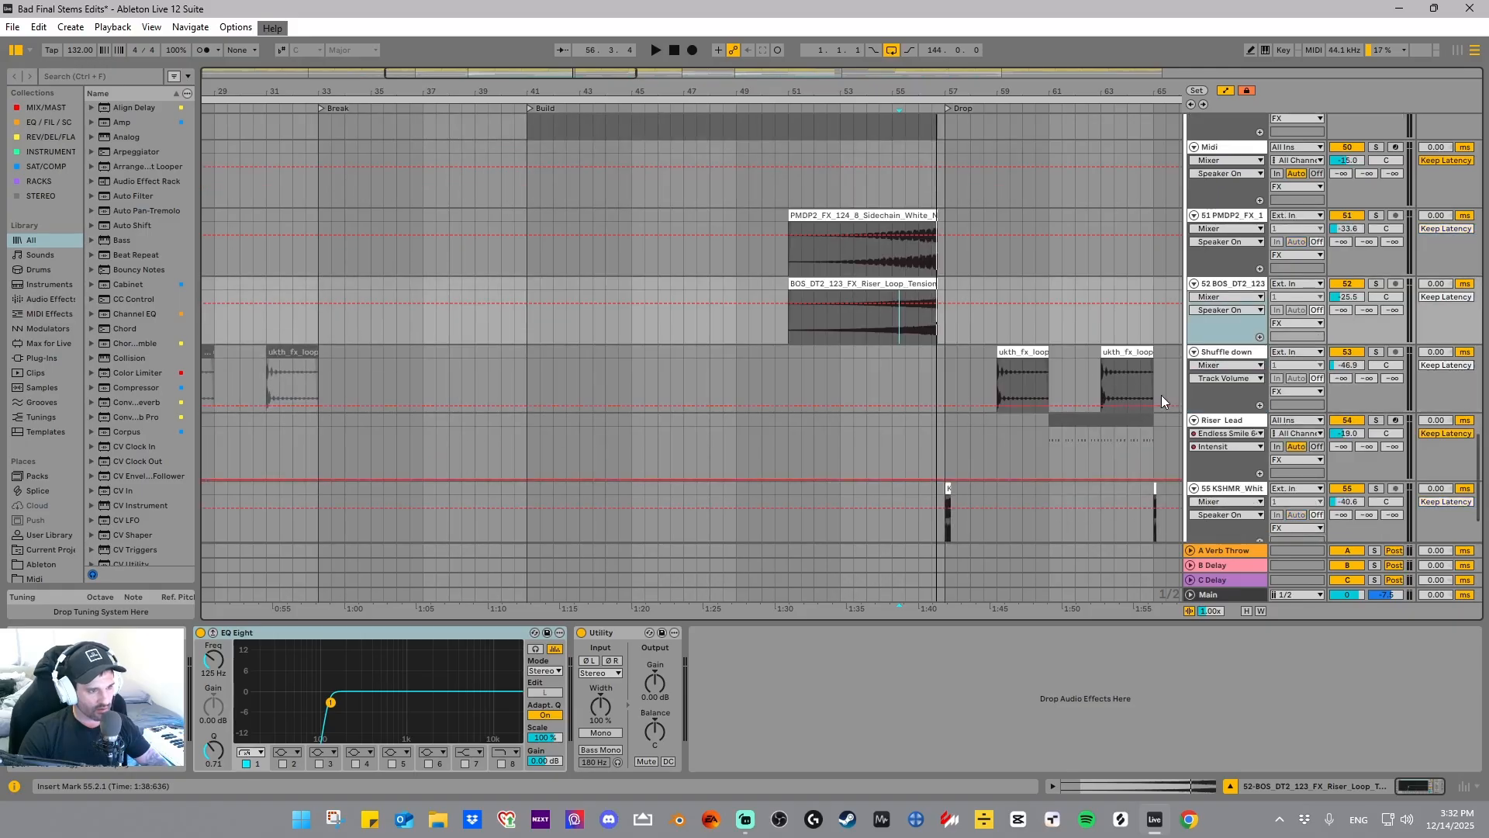
click(1035, 351)
click(1373, 353)
key(space)
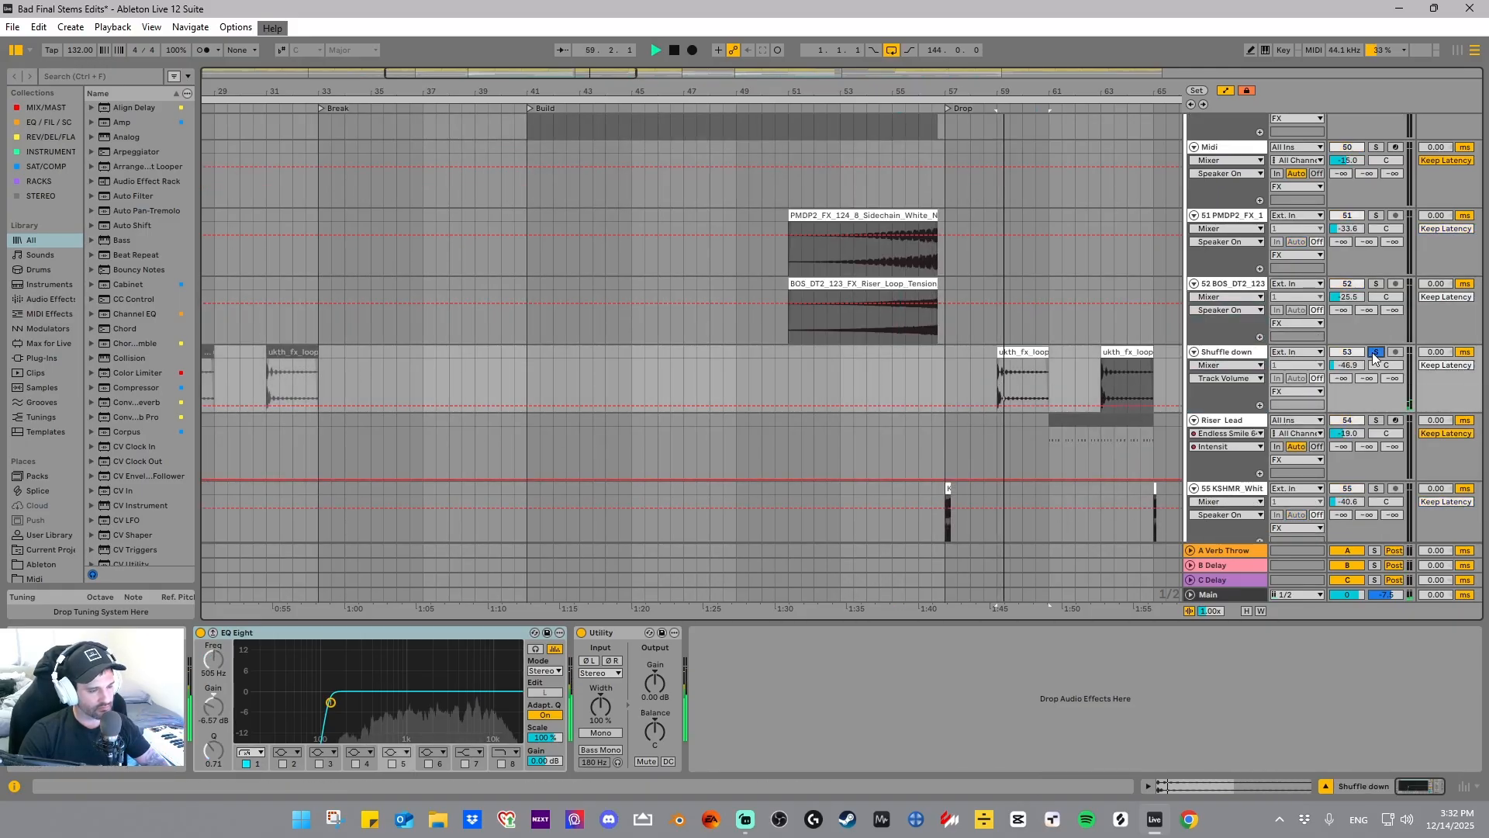
click(1374, 353)
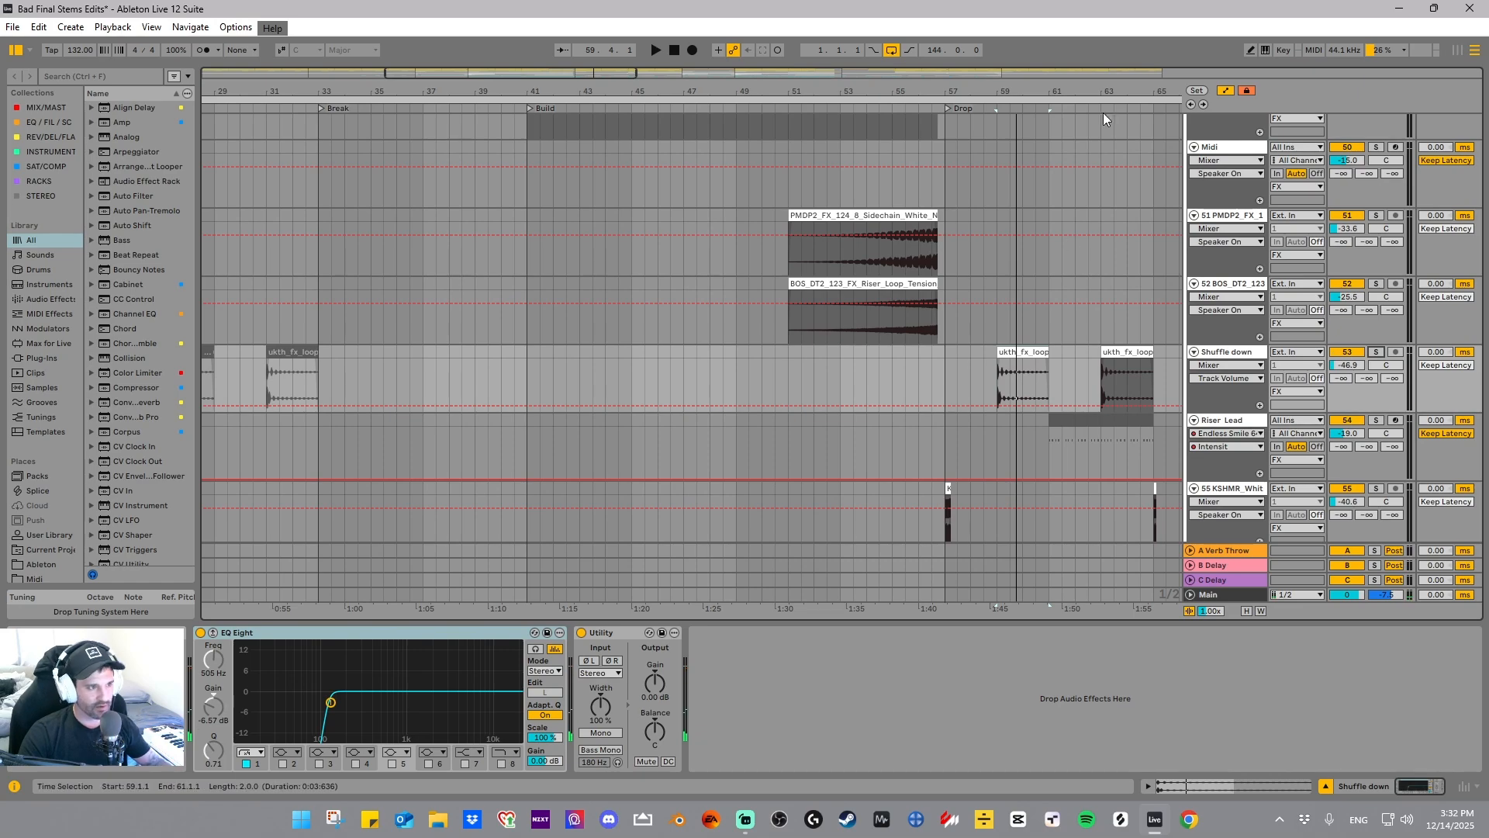
- Show the KSHMR_White_Noise_04 track's effects chain, solo the track and play its clip at the drop from bar 57
drag(1017, 90, 890, 51)
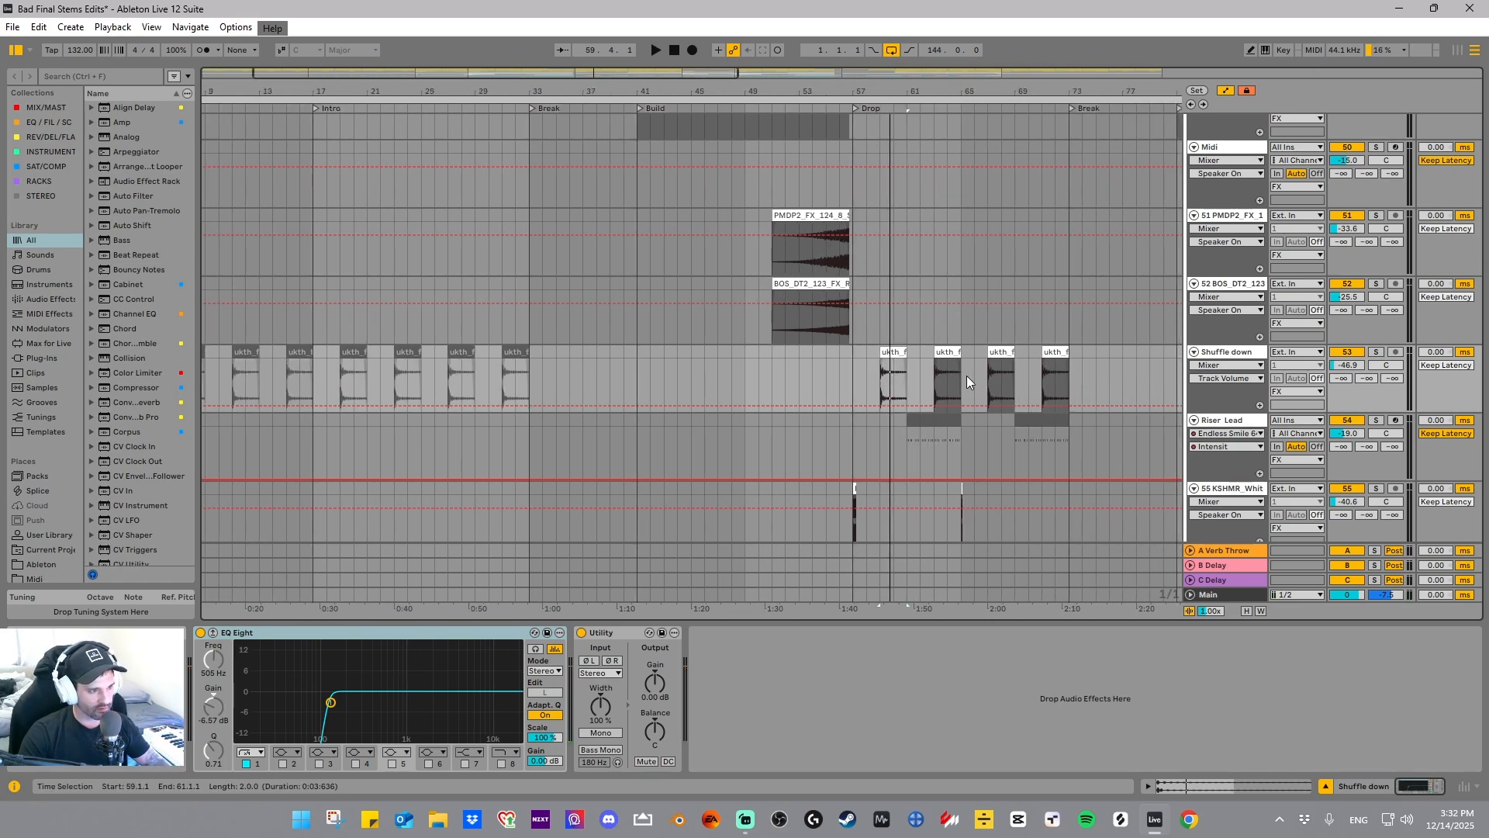
scroll(966, 381, down, 3)
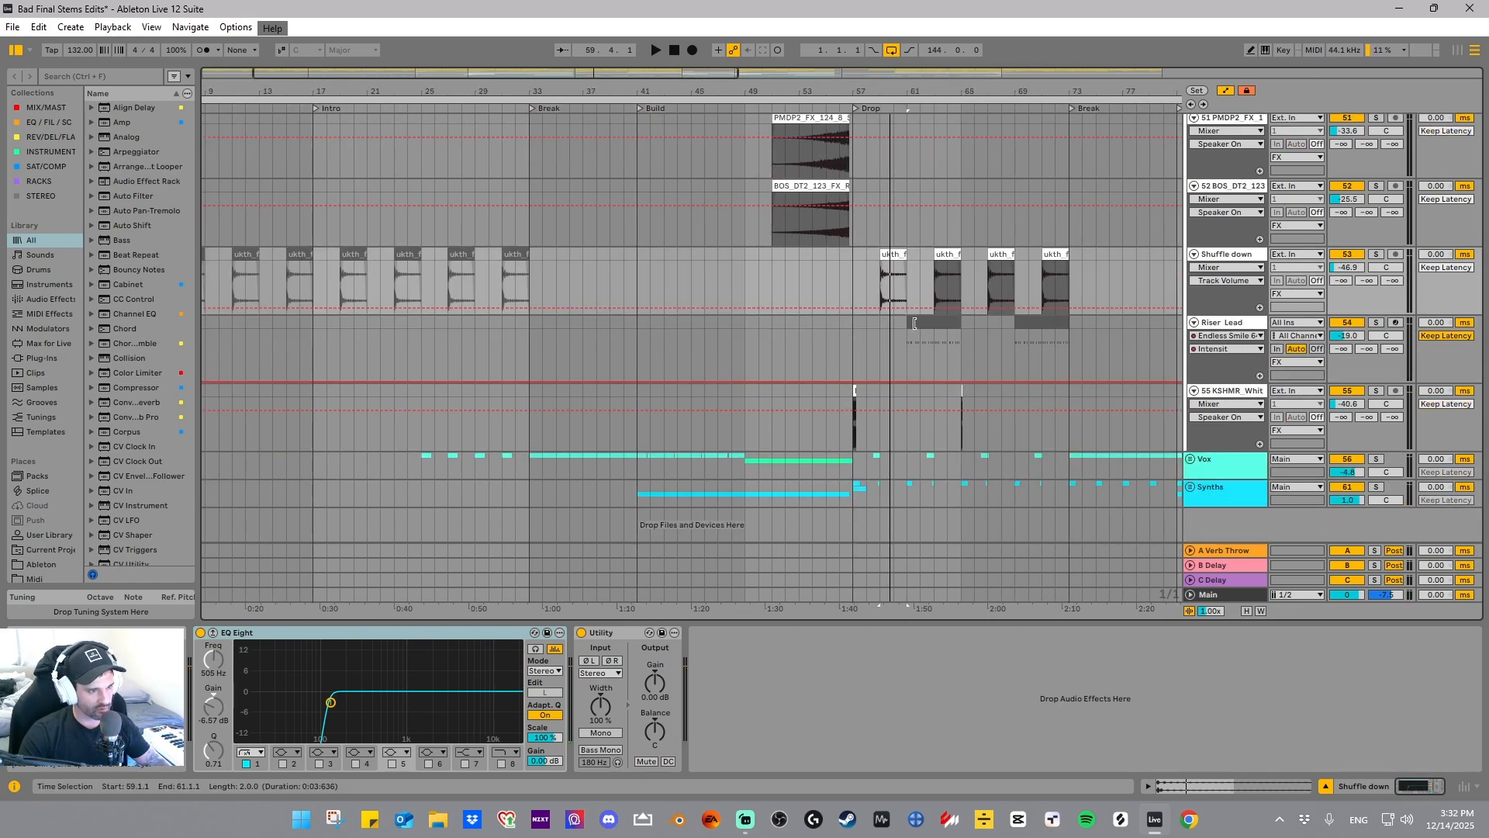
drag(856, 88, 855, 201)
click(873, 399)
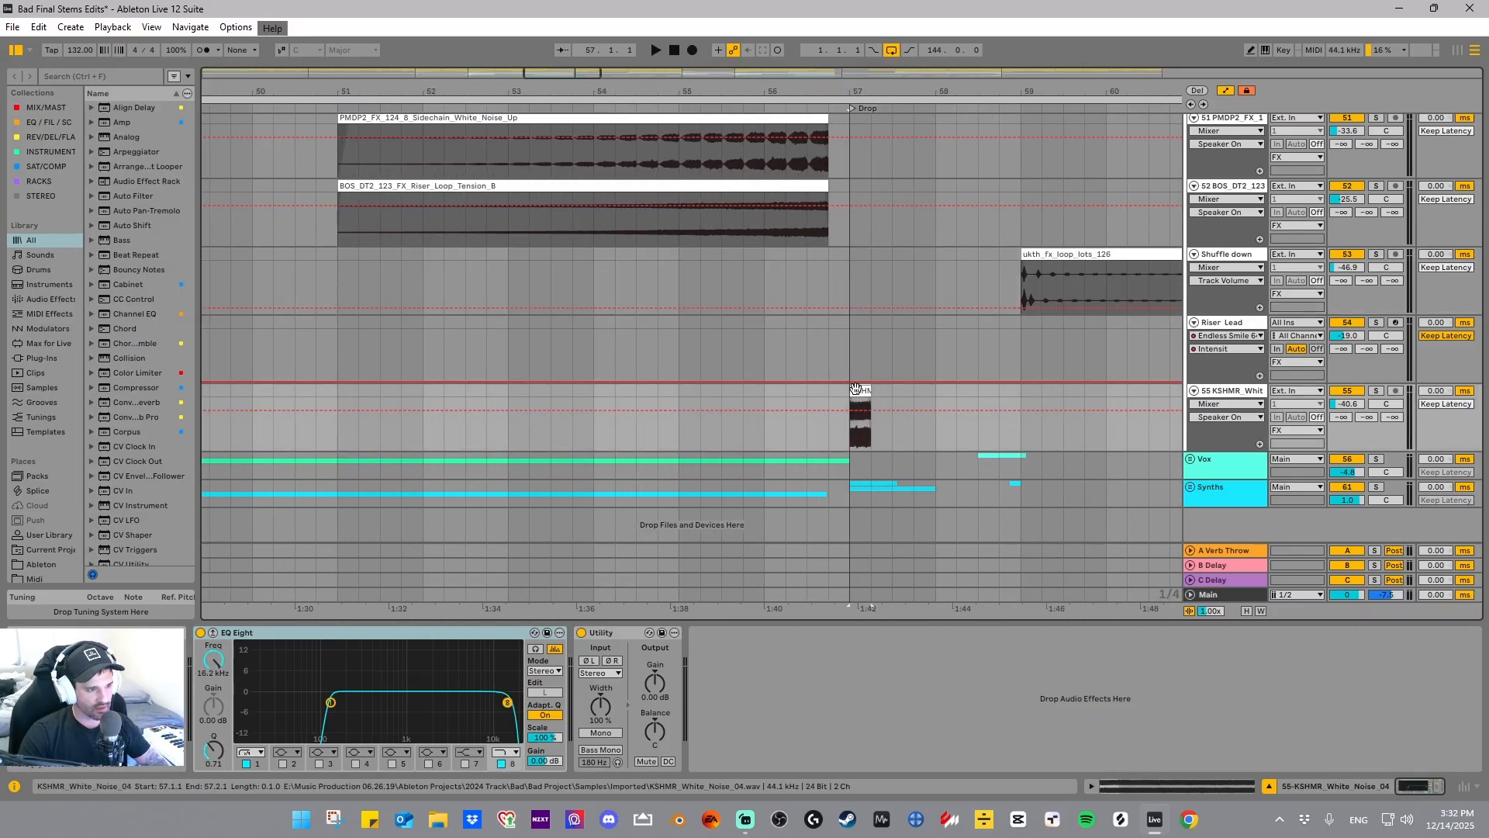
drag(979, 95, 581, 114)
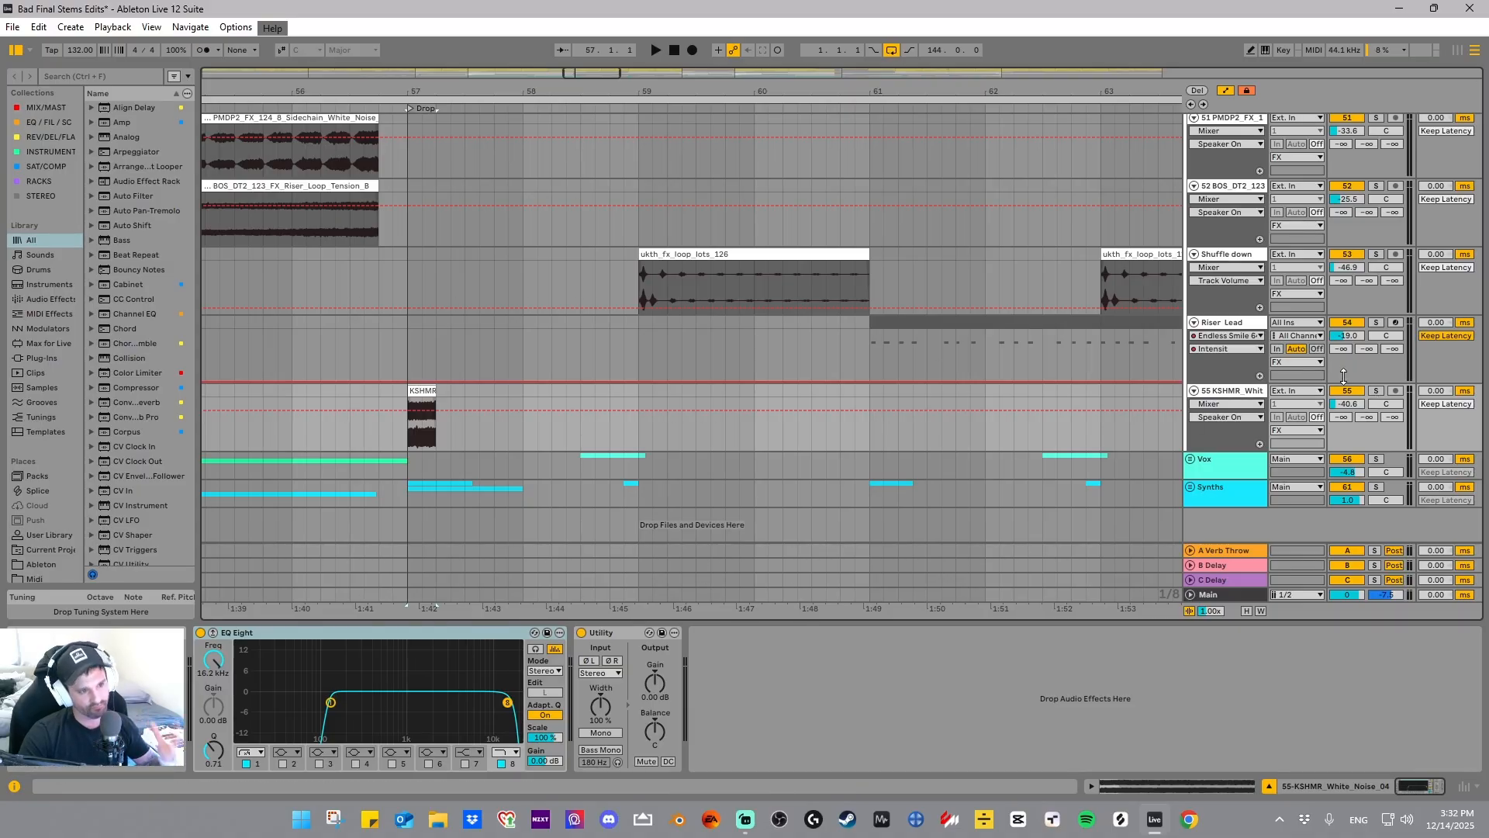
click(1379, 390)
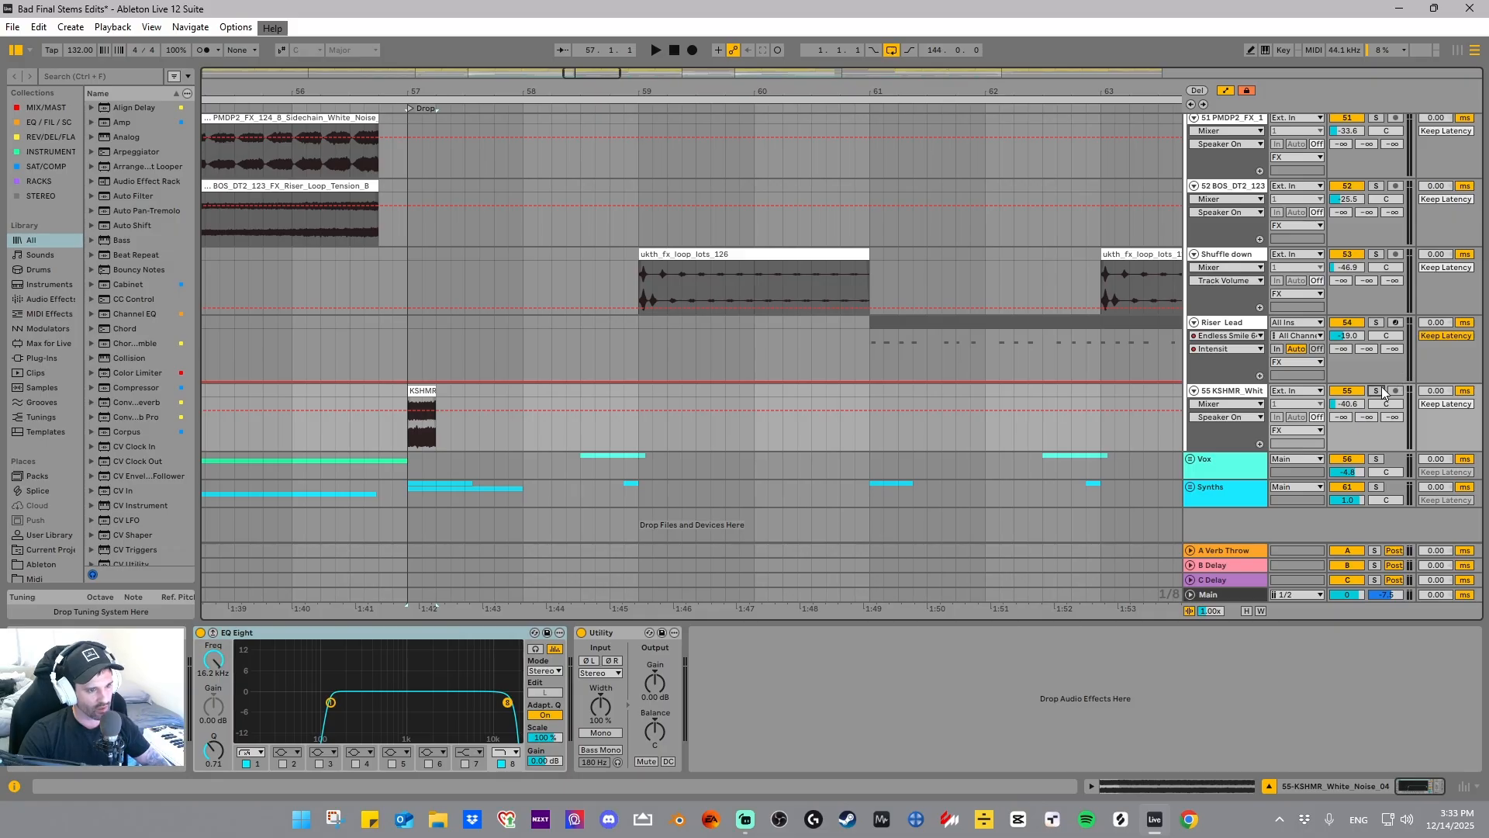
key(space)
key(space)
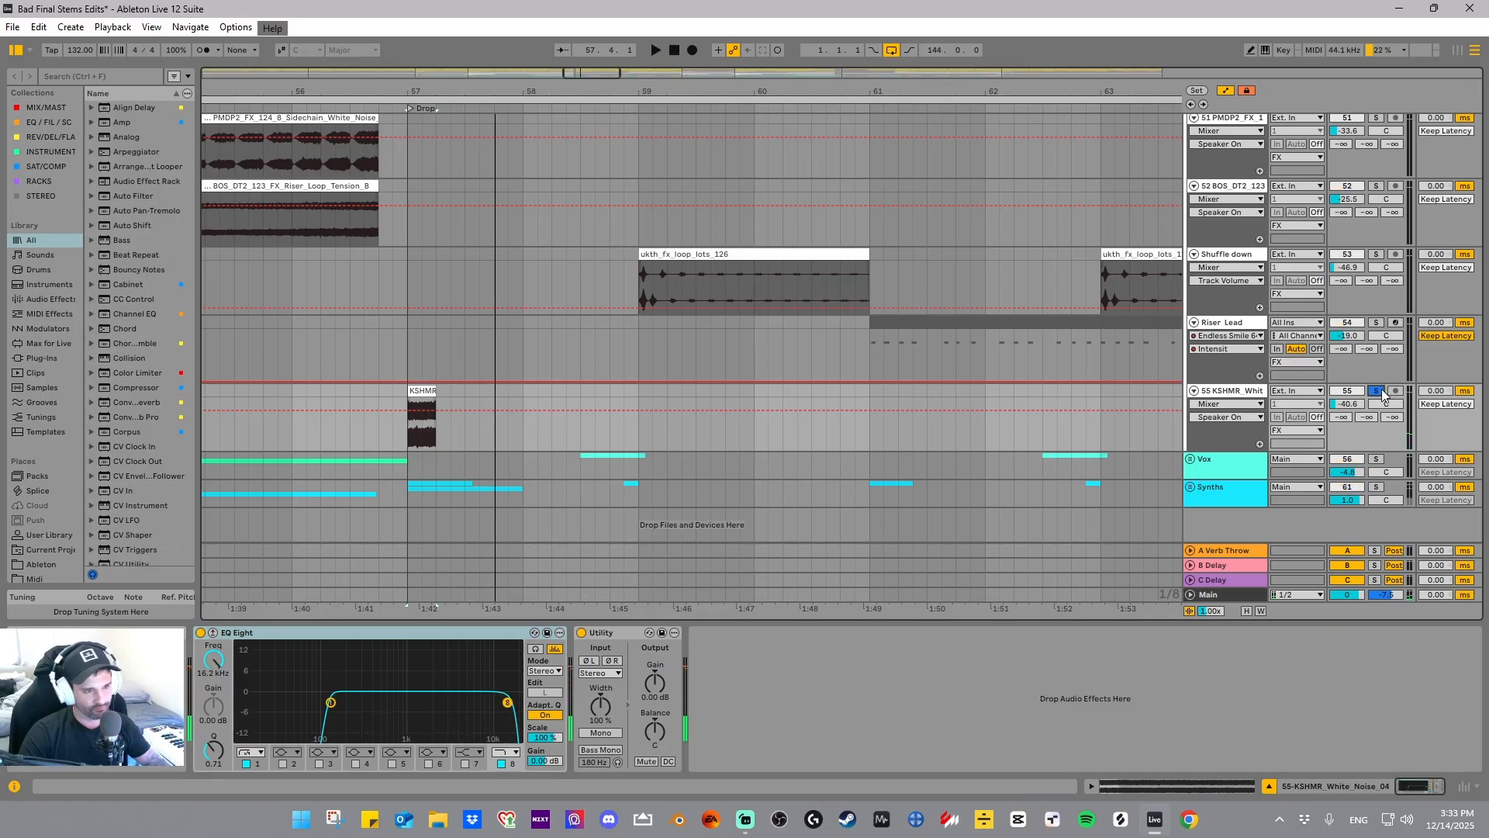
- Fold the FX group, show the Vox group's effects chain and unfold the group's tracks
drag(689, 91, 770, 77)
scroll(1194, 411, up, 15)
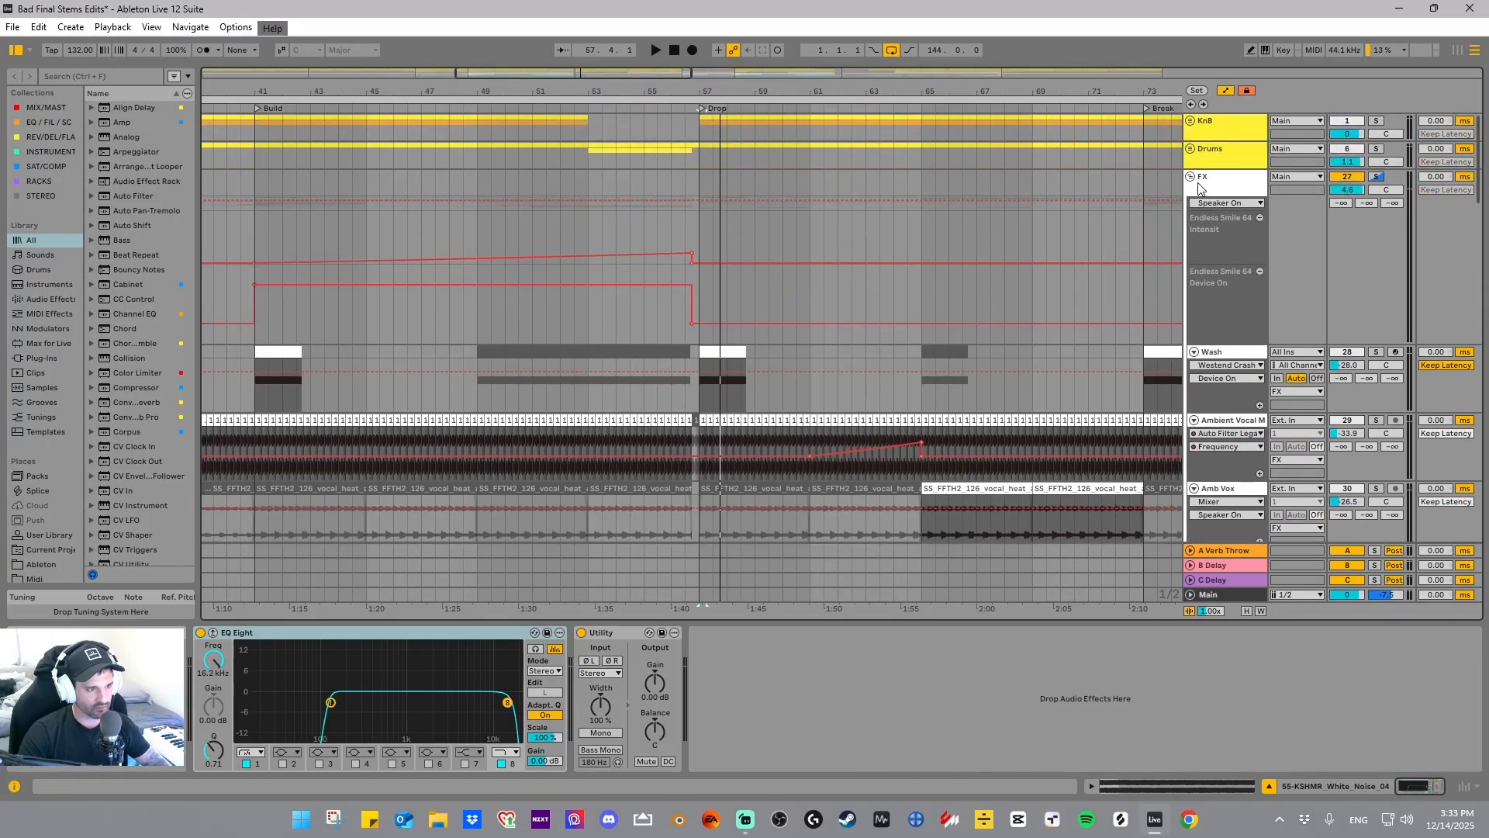
click(1191, 178)
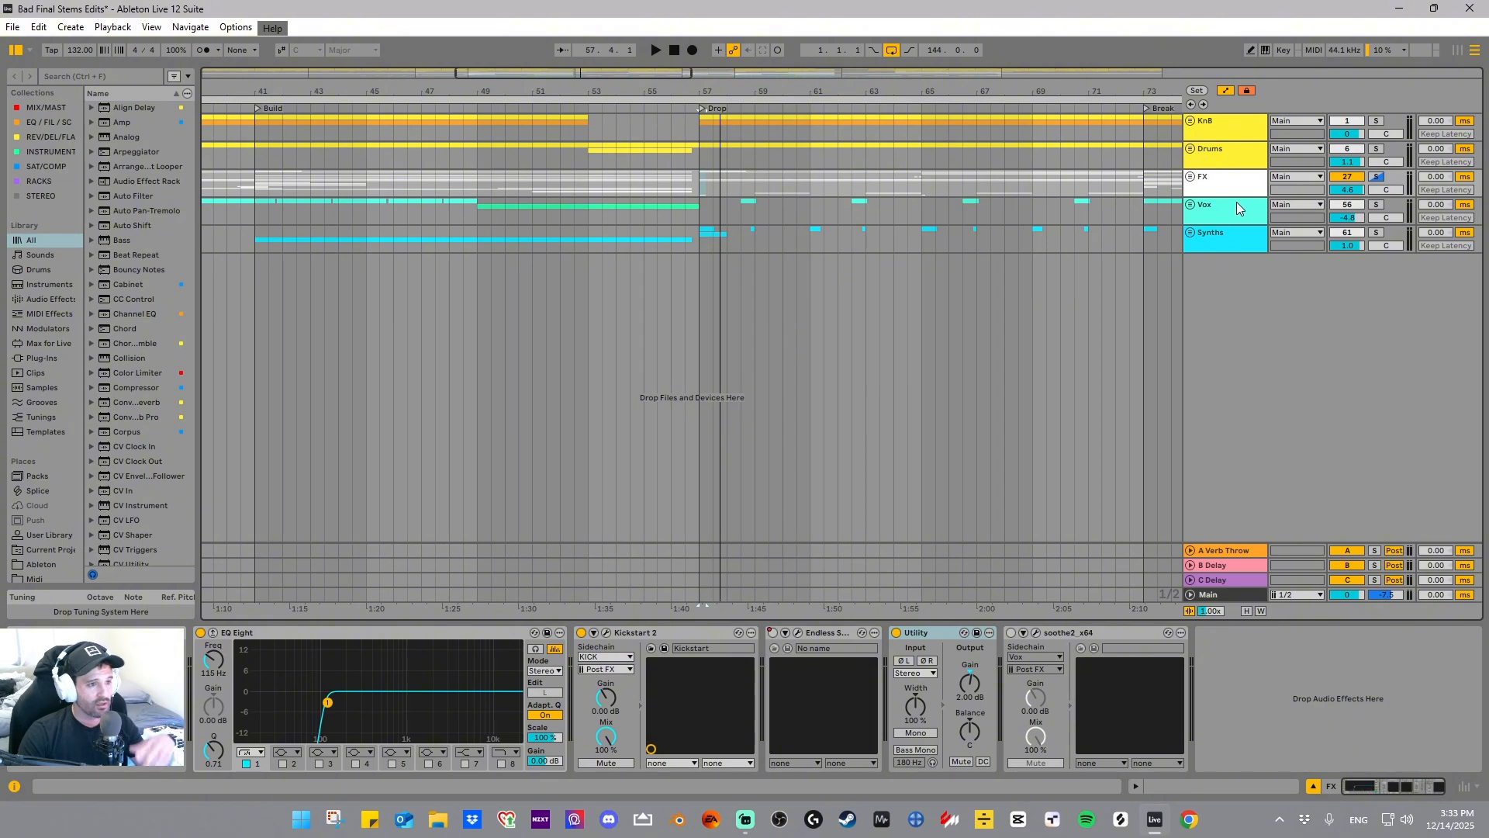
click(1236, 201)
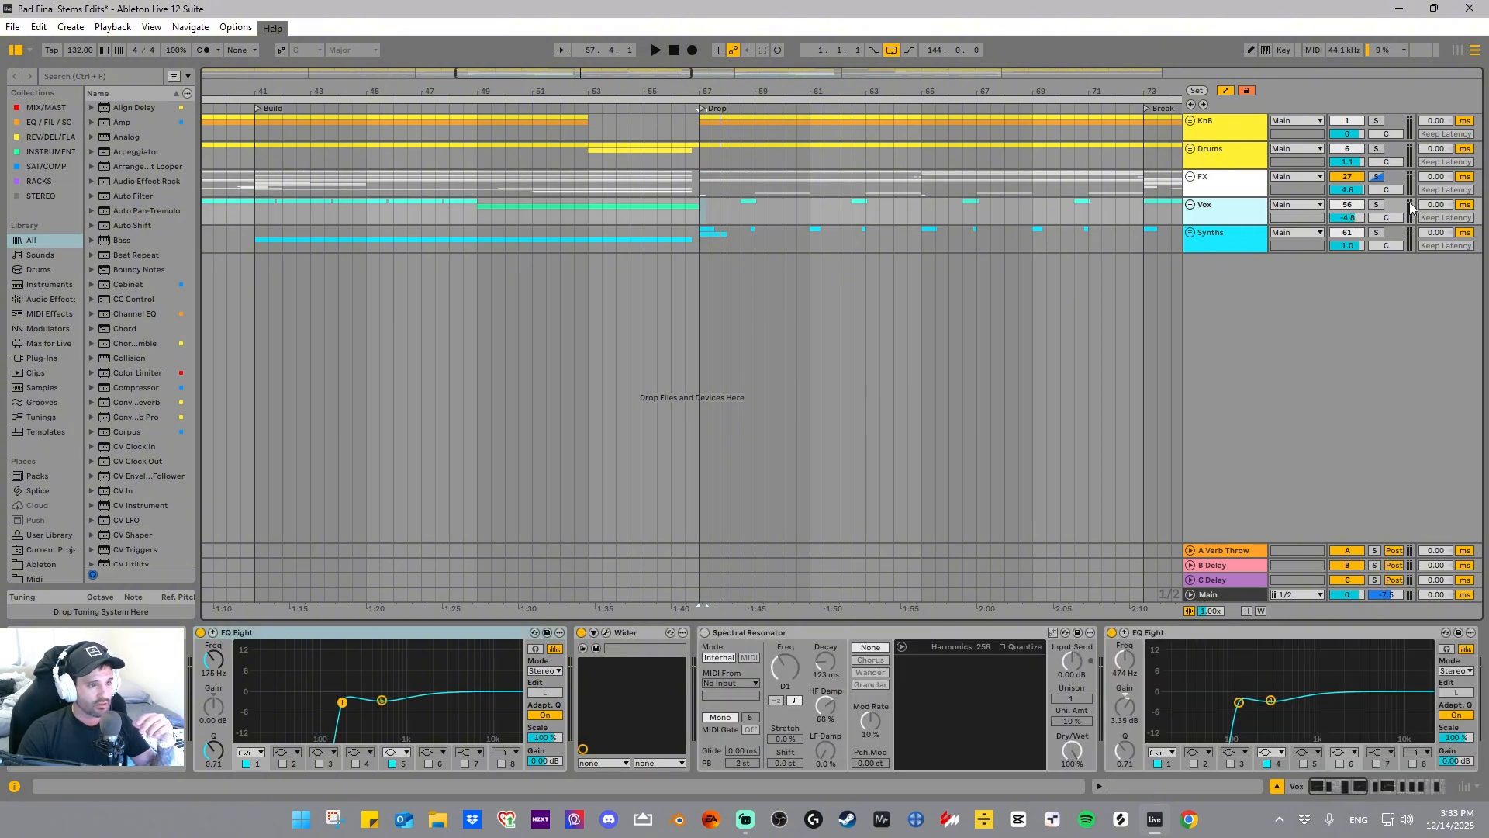
click(1191, 207)
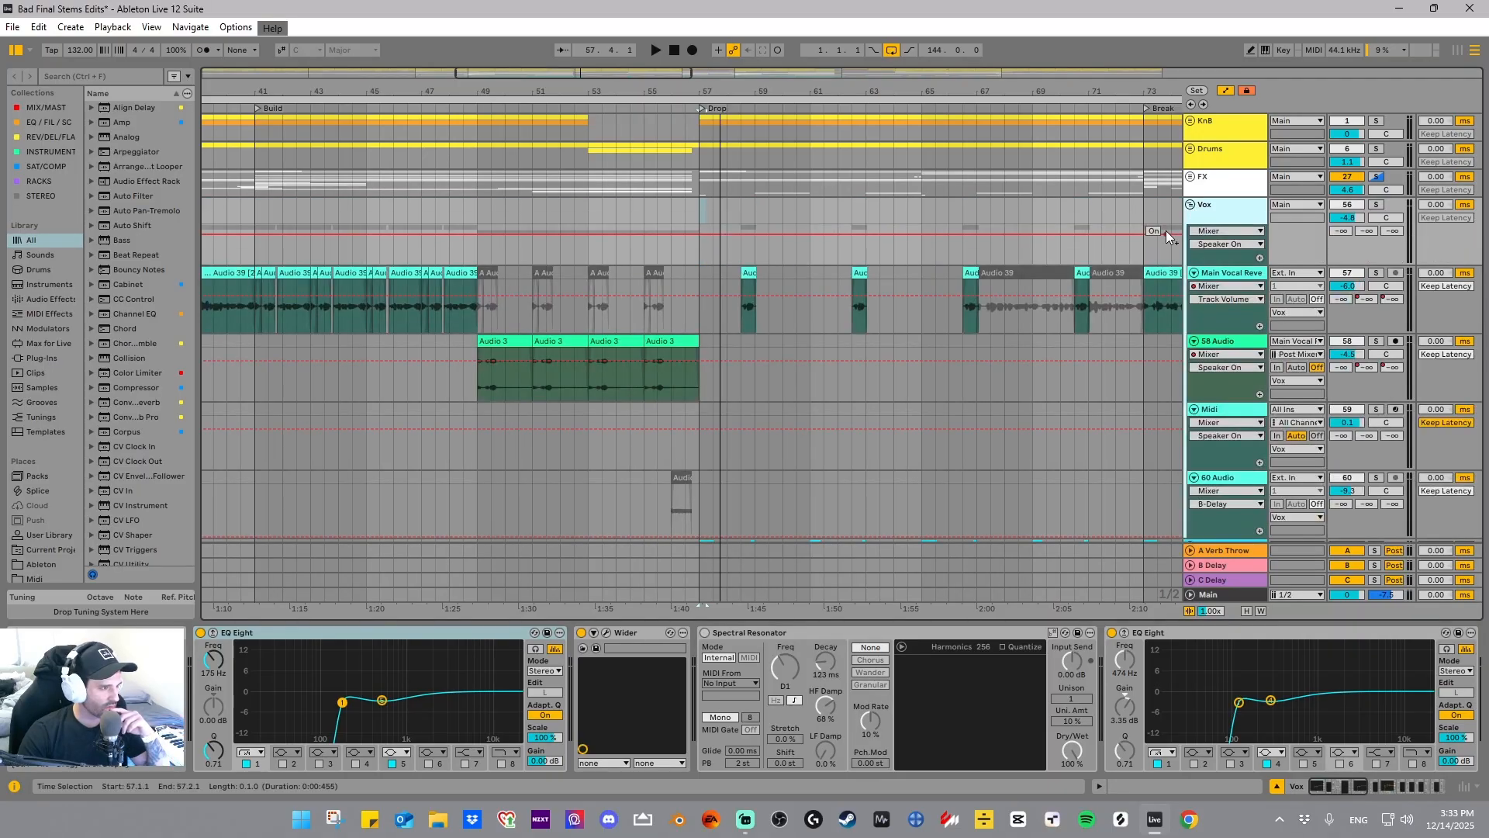
scroll(809, 342, down, 2)
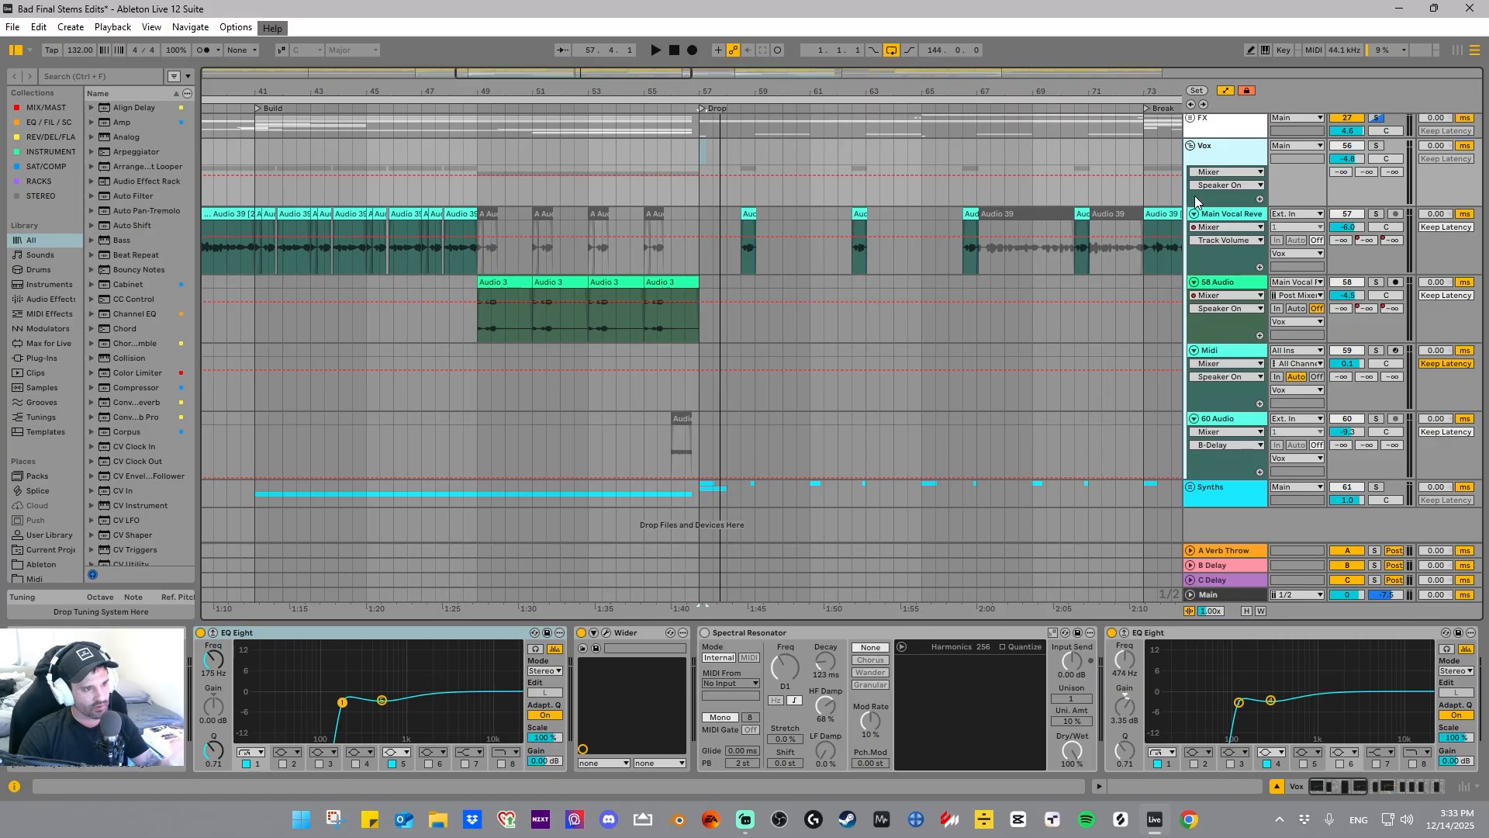
- Show the Main Vocal Reverbed track's effects chain and bring its break and build clips into view
click(1242, 222)
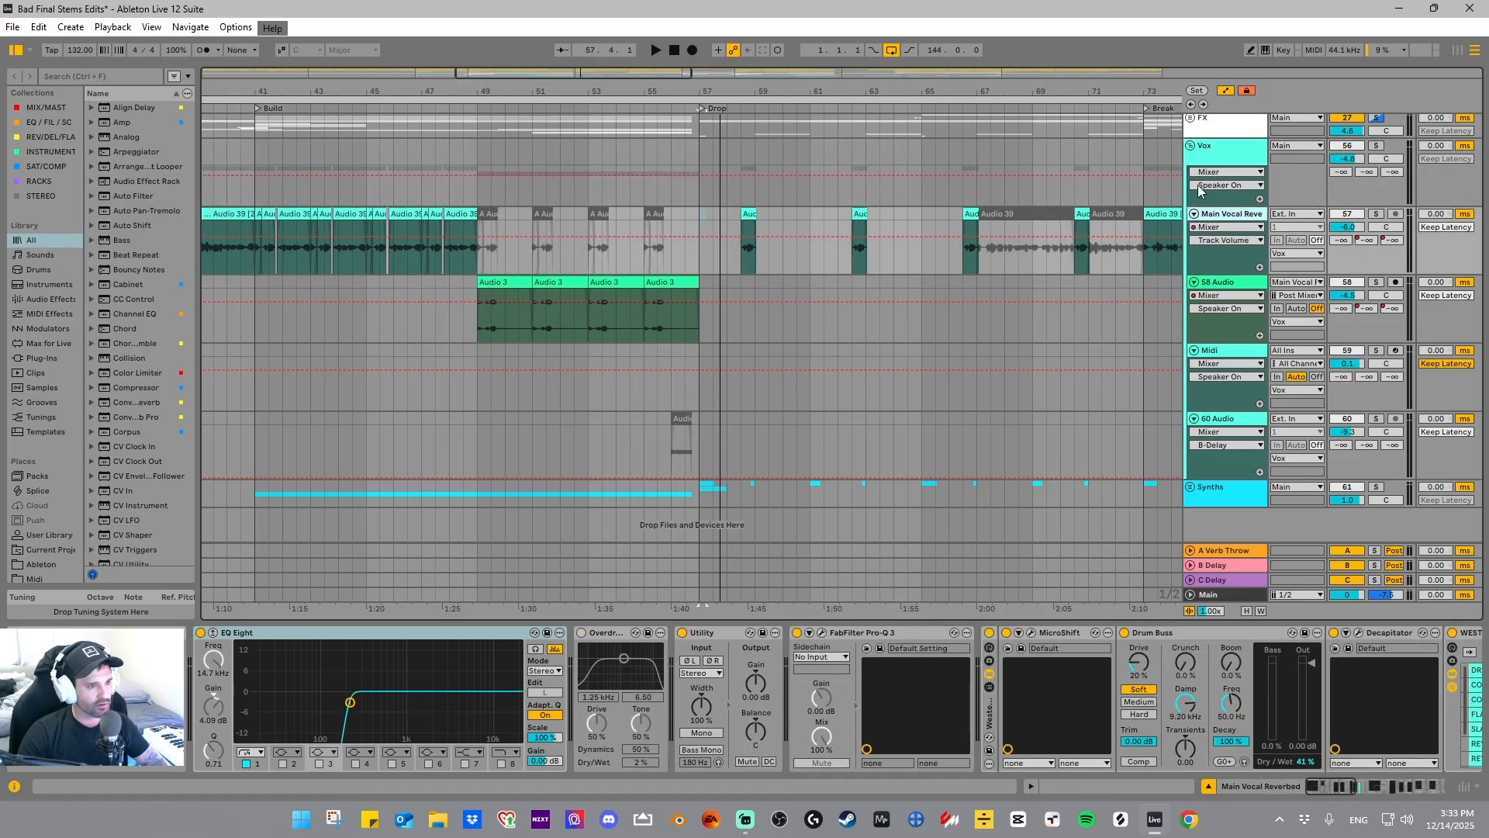
drag(272, 90, 376, 103)
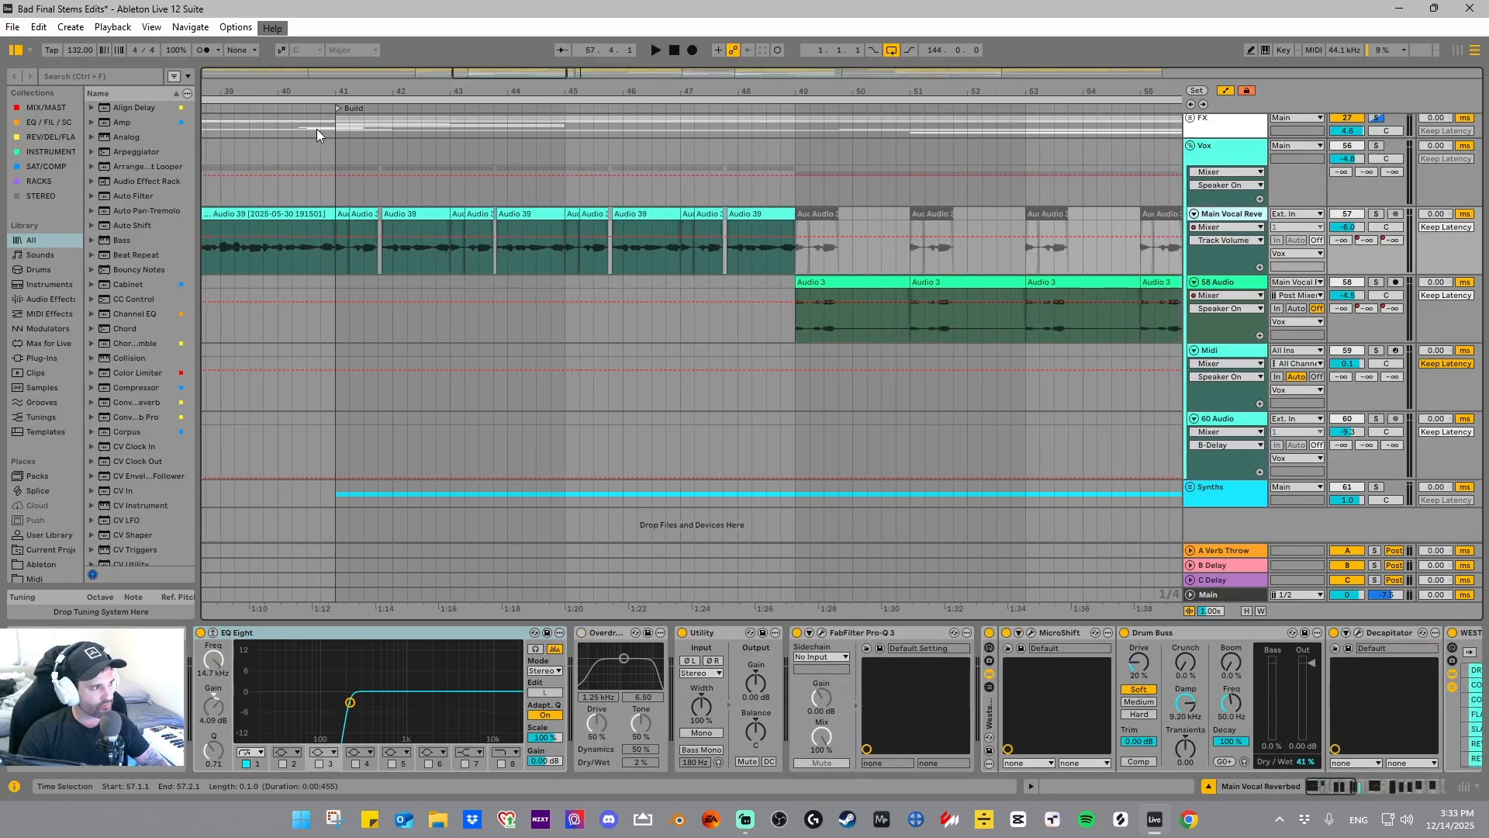
drag(284, 96, 455, 174)
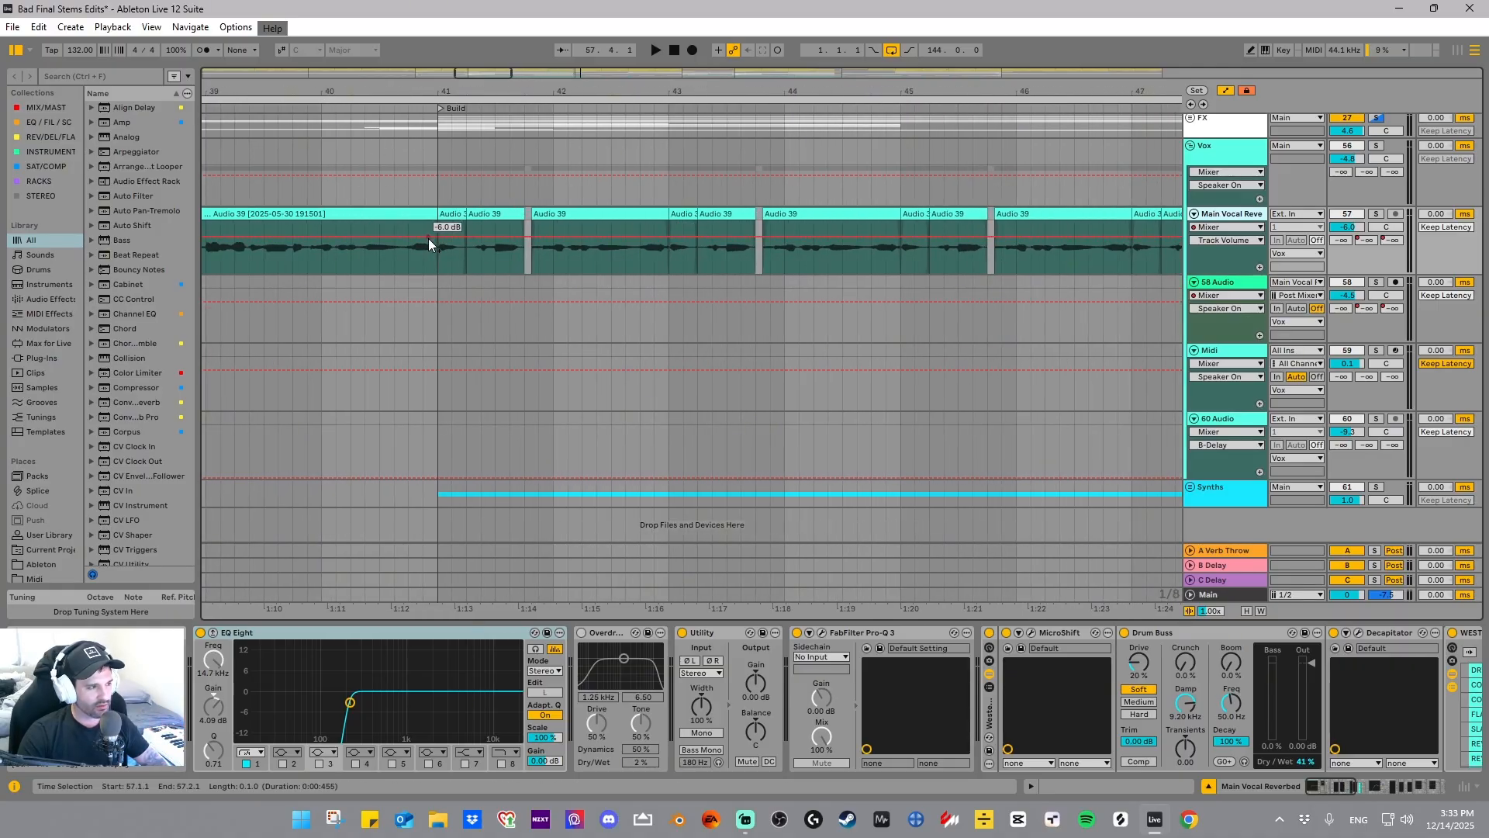
drag(236, 94, 604, 81)
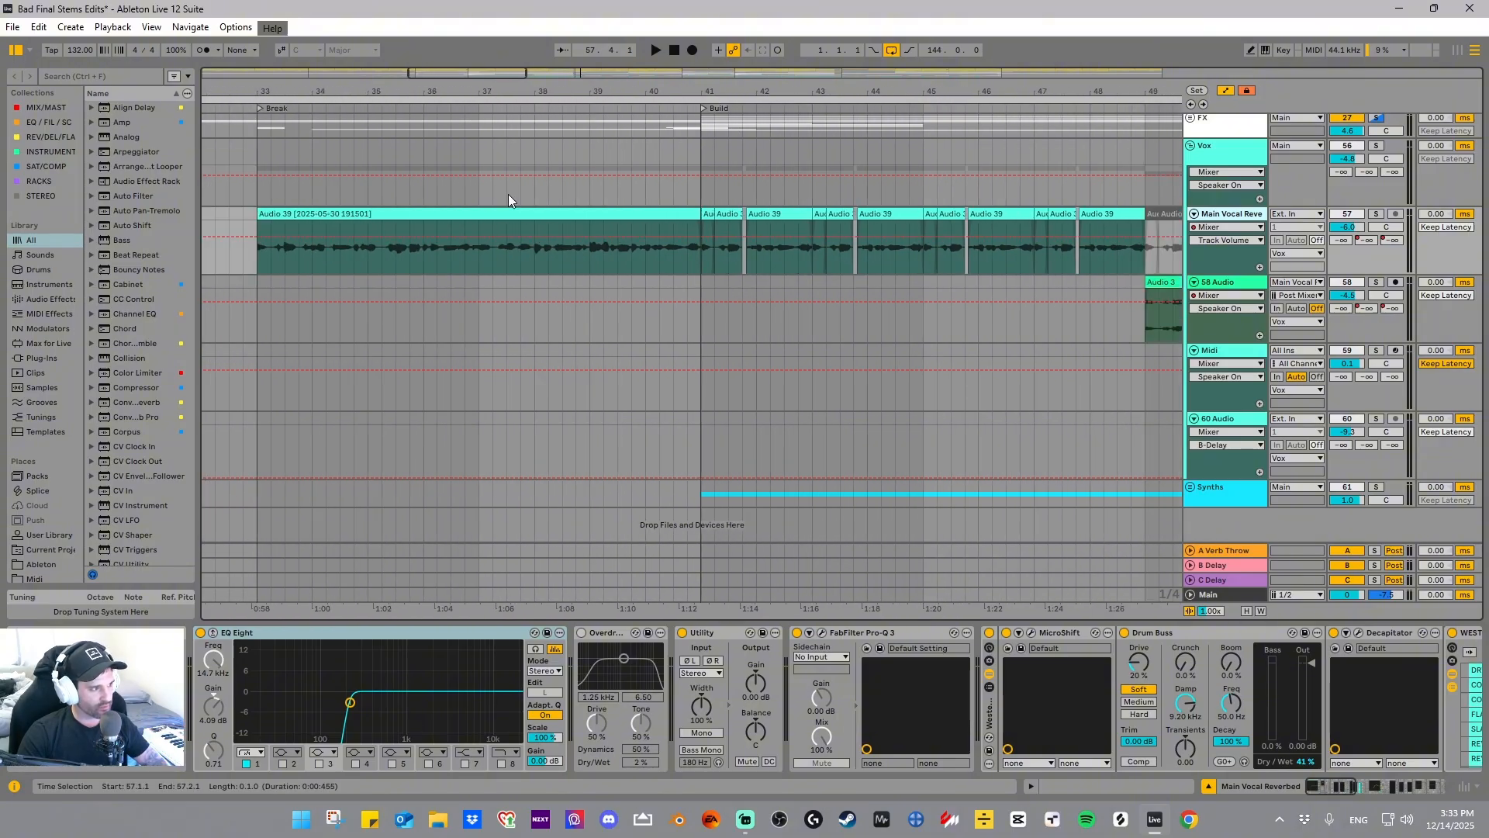
- Solo the Main Vocal Reverbed track and play its long Audio 39 clip from bar 33 in the break
click(440, 209)
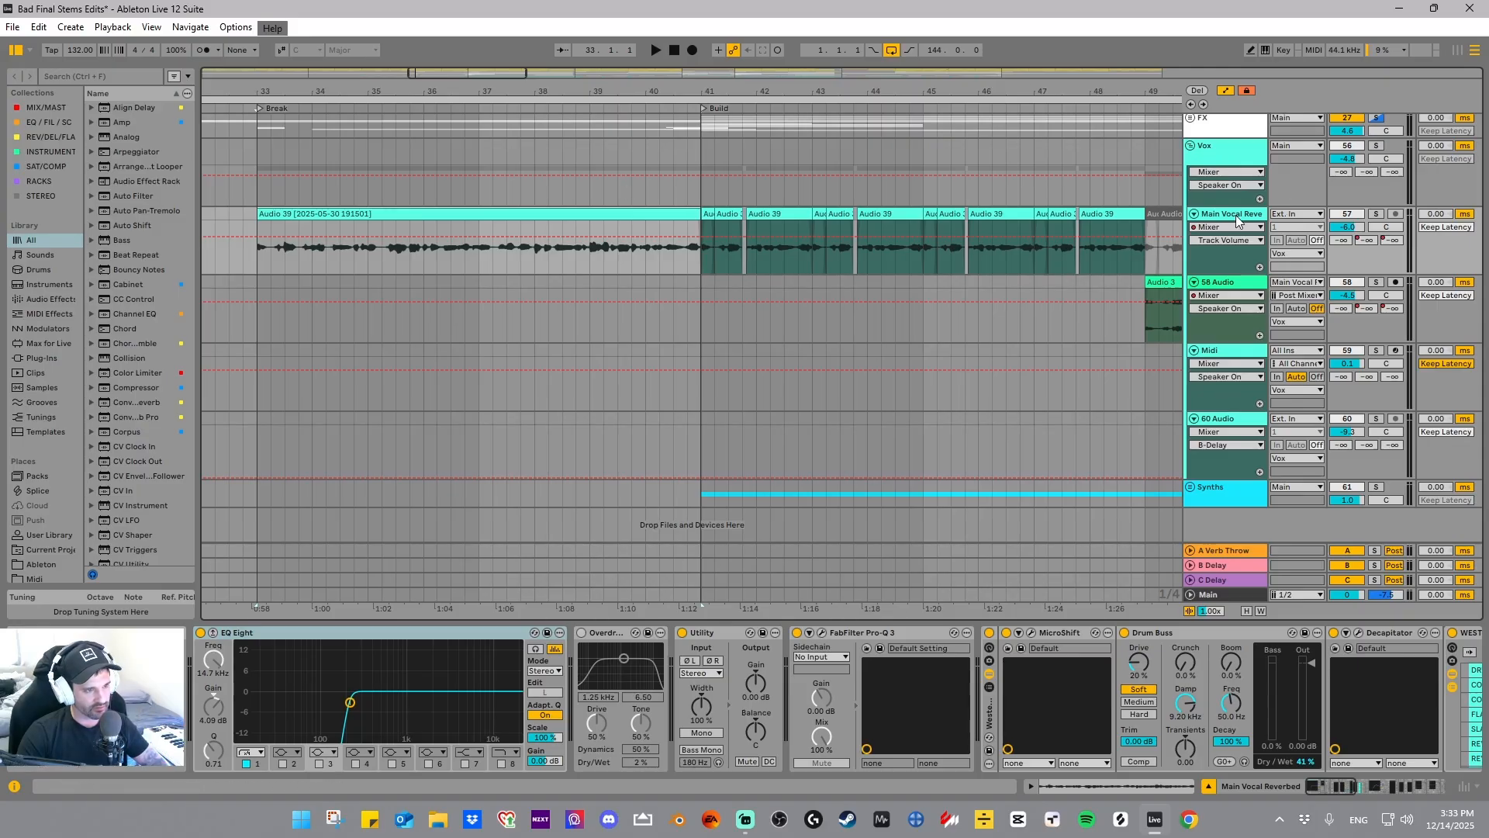
click(1375, 226)
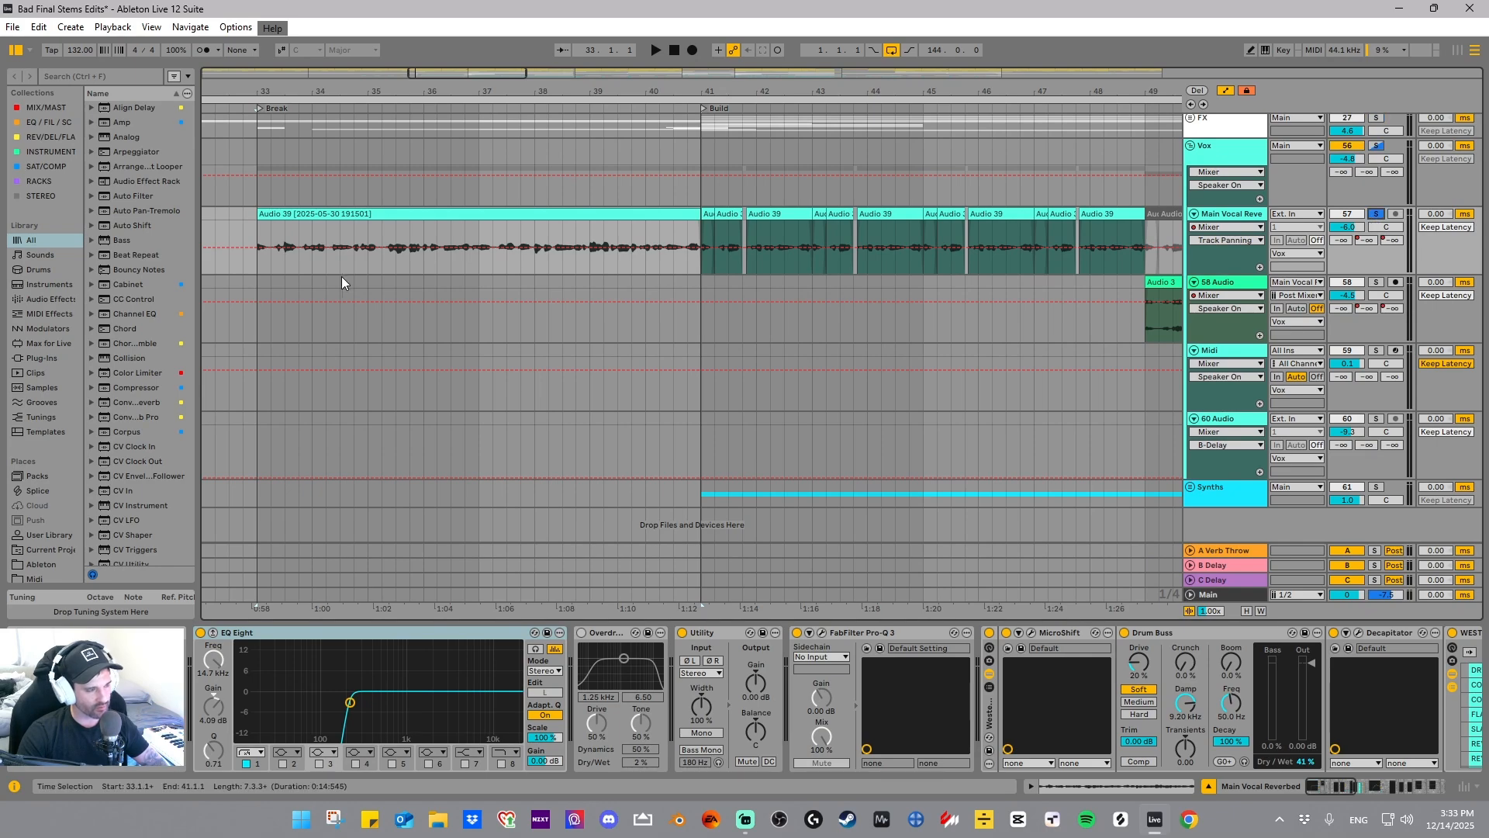
click(387, 216)
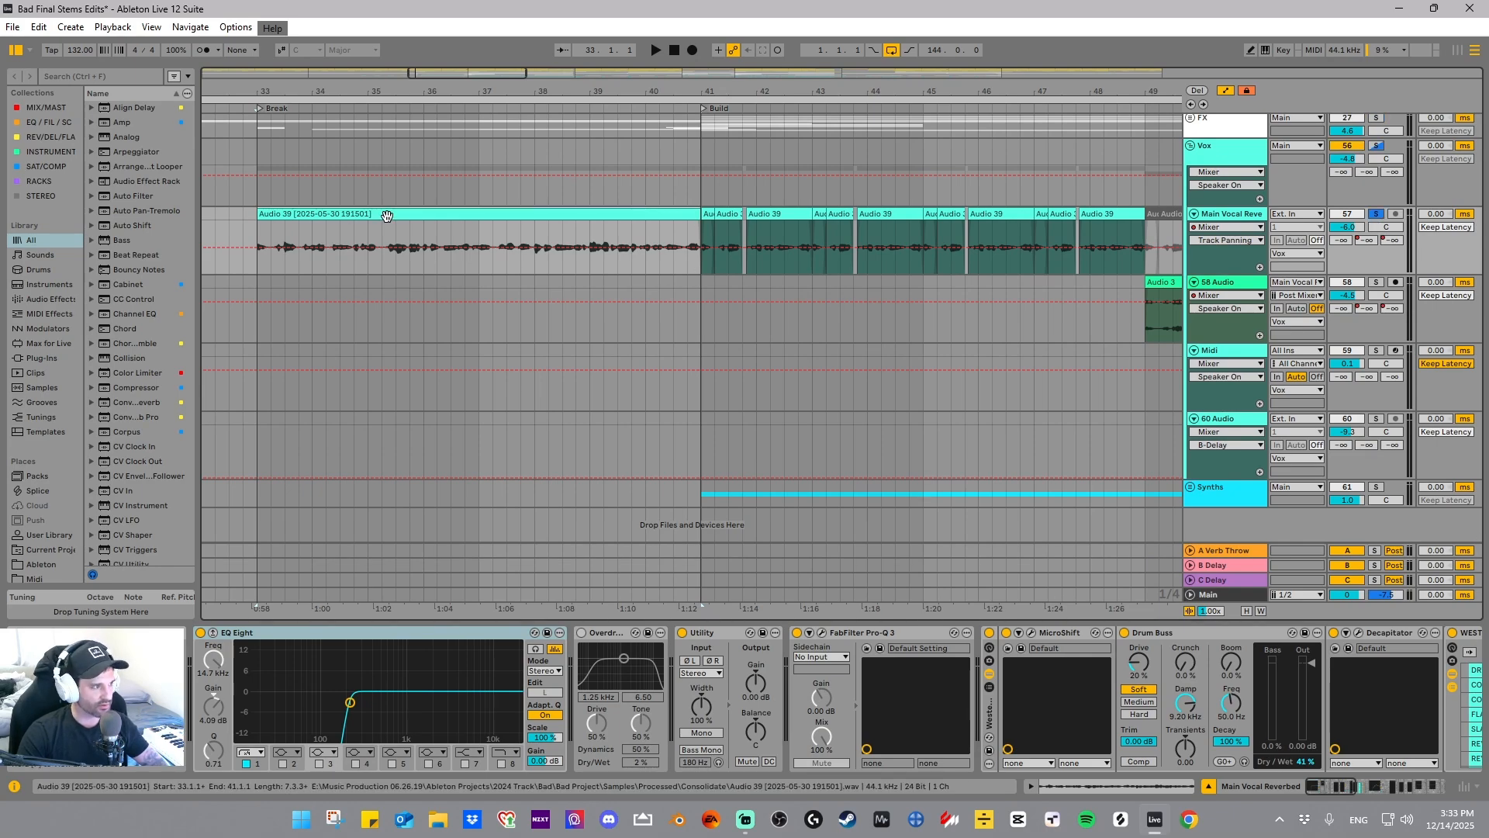
drag(301, 91, 363, 86)
key(space)
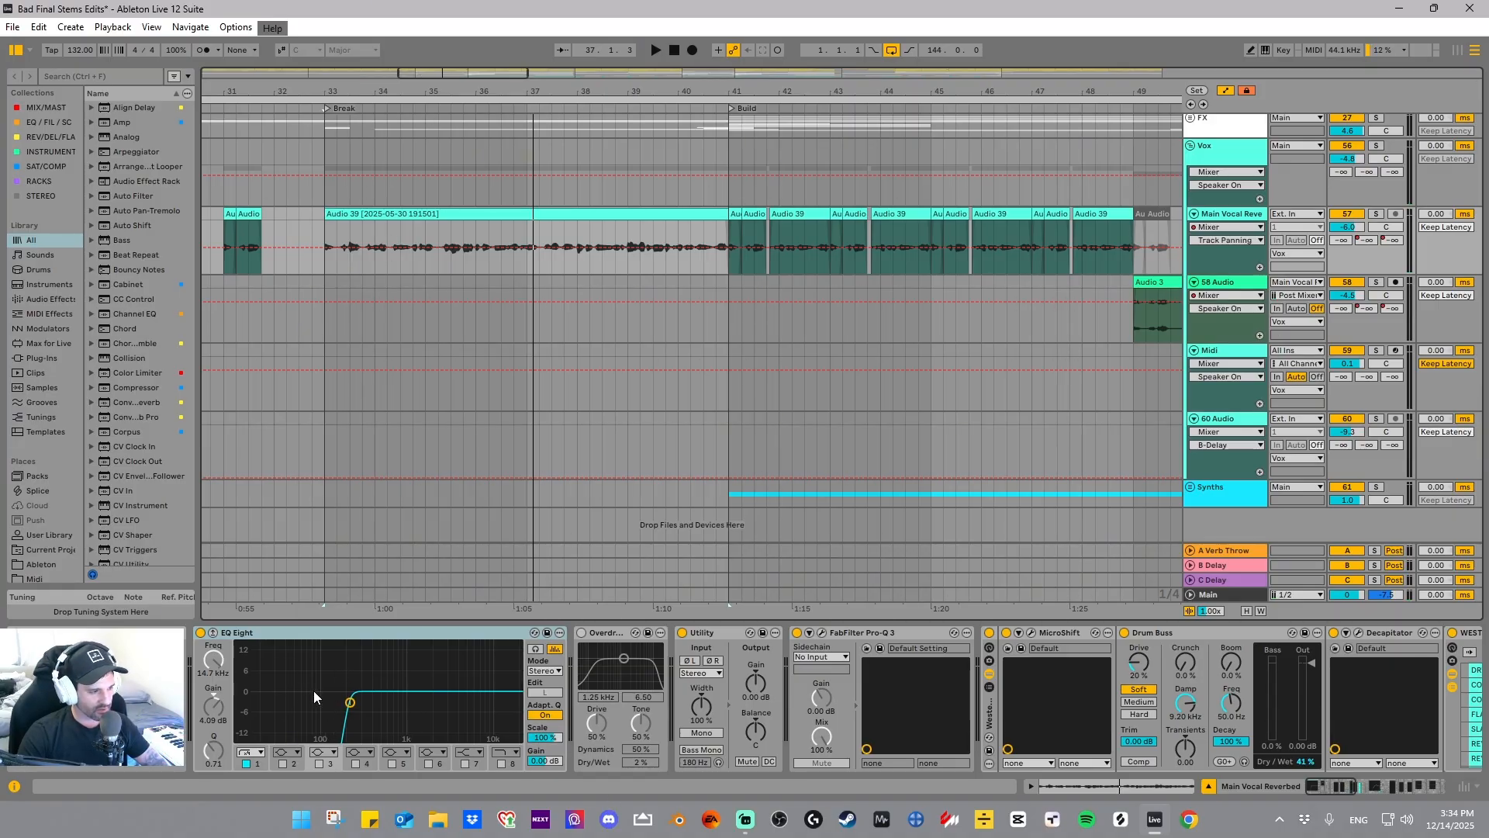
- Fold the Overdrive device in the Main Vocal Reverbed track's effects chain
double_click(604, 631)
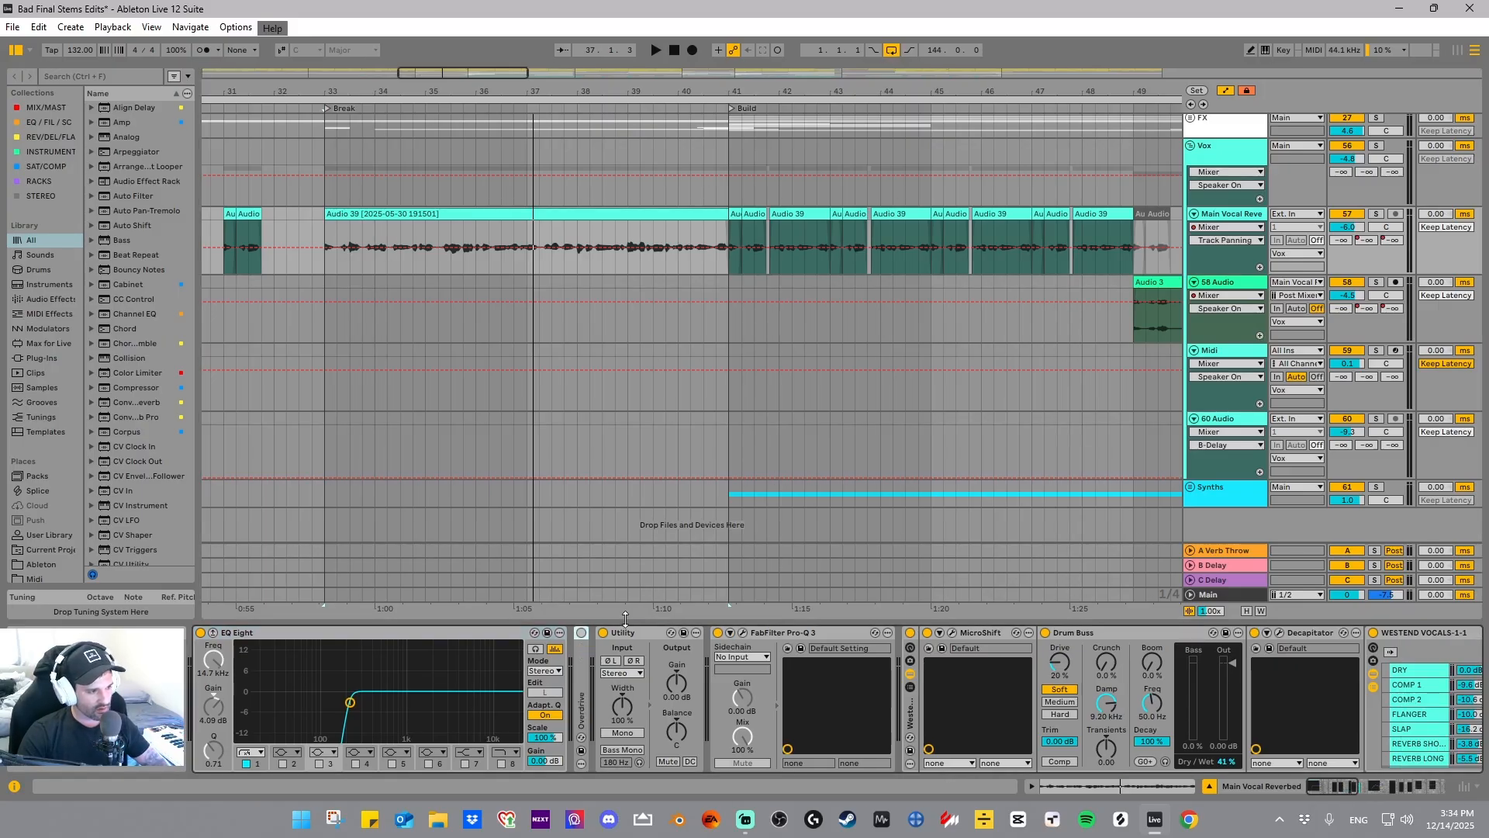
- Fold the Utility device and inspect the FabFilter Pro-Q 3 curve in the Main Vocal Reverbed track's effects chain
double_click(642, 632)
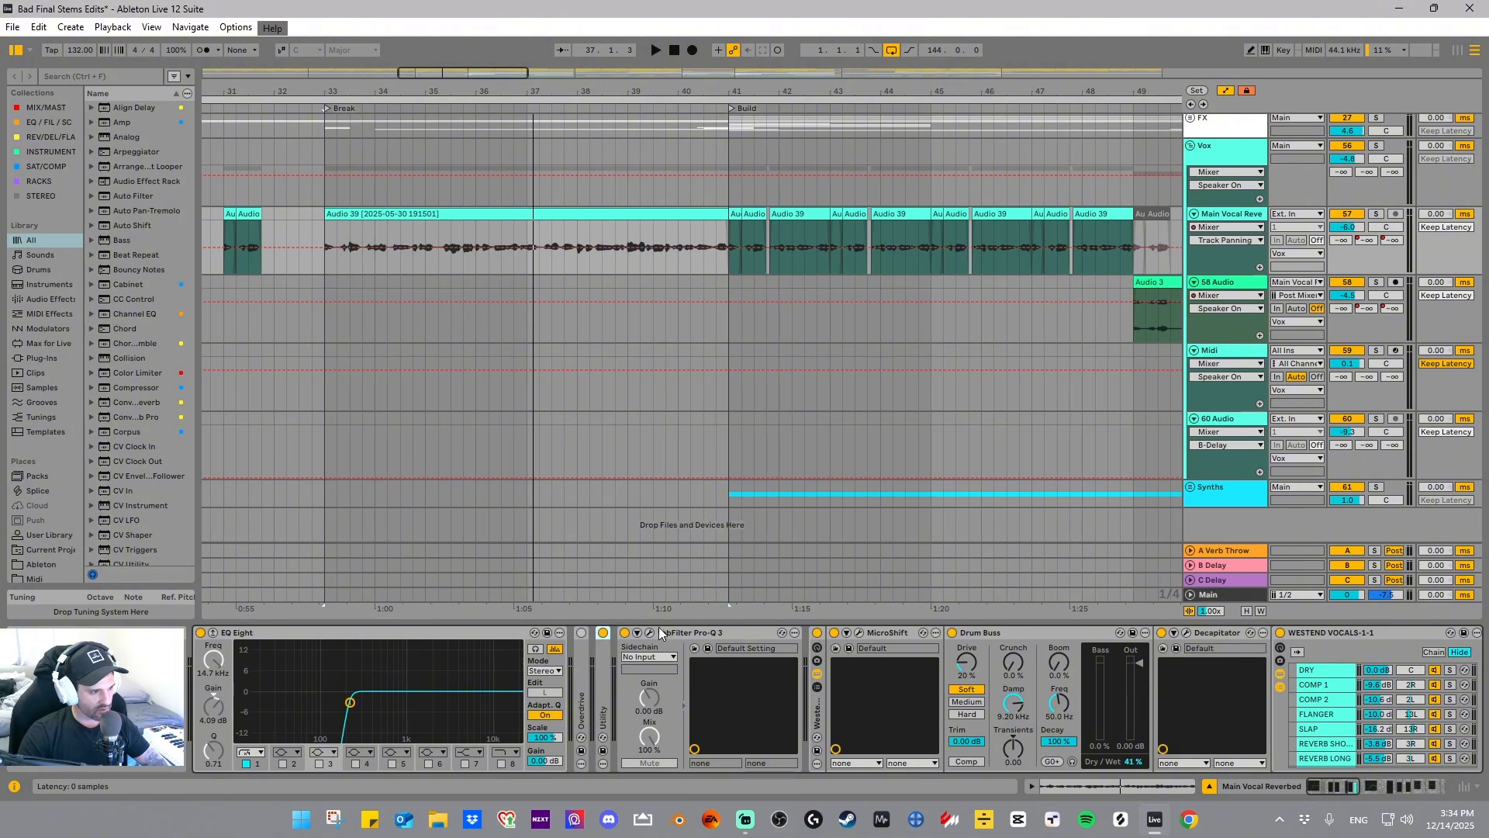
click(650, 632)
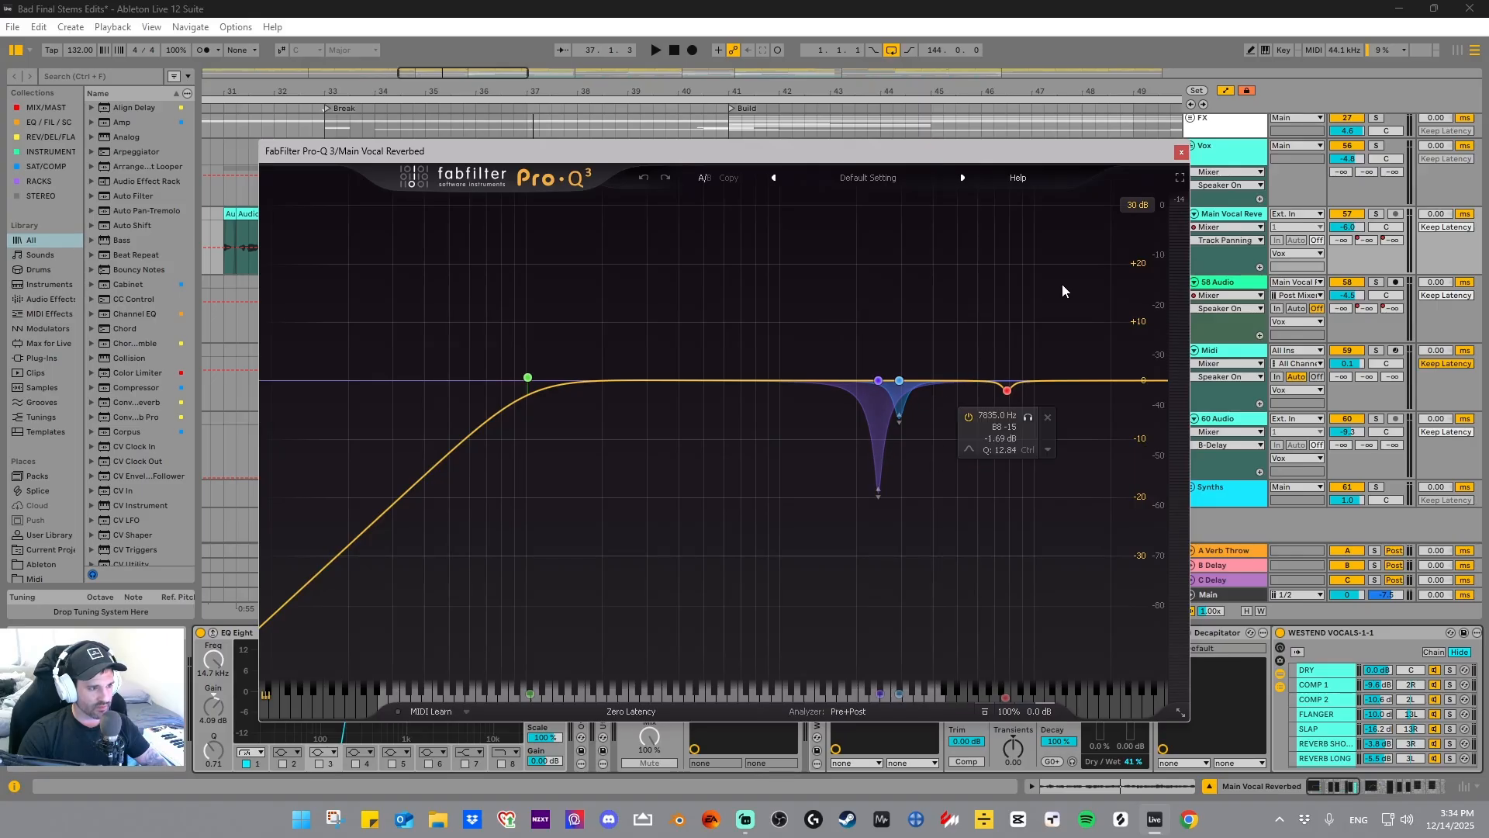
click(1181, 151)
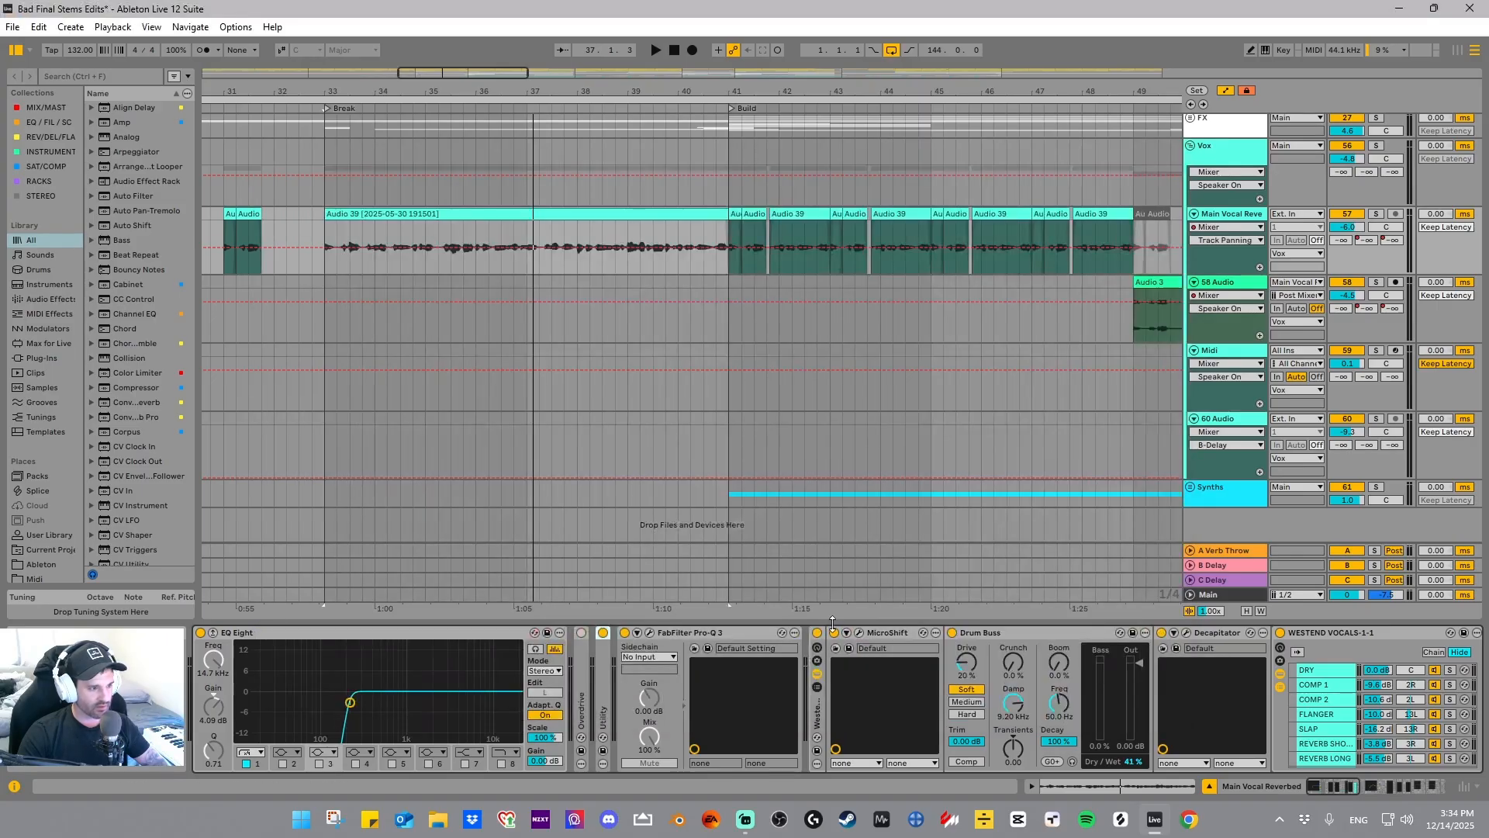
- Look through the Main Vocal Reverbed chain from the Westend vox rack to Kickstart 2 and view the Kickstart 2 settings
click(809, 712)
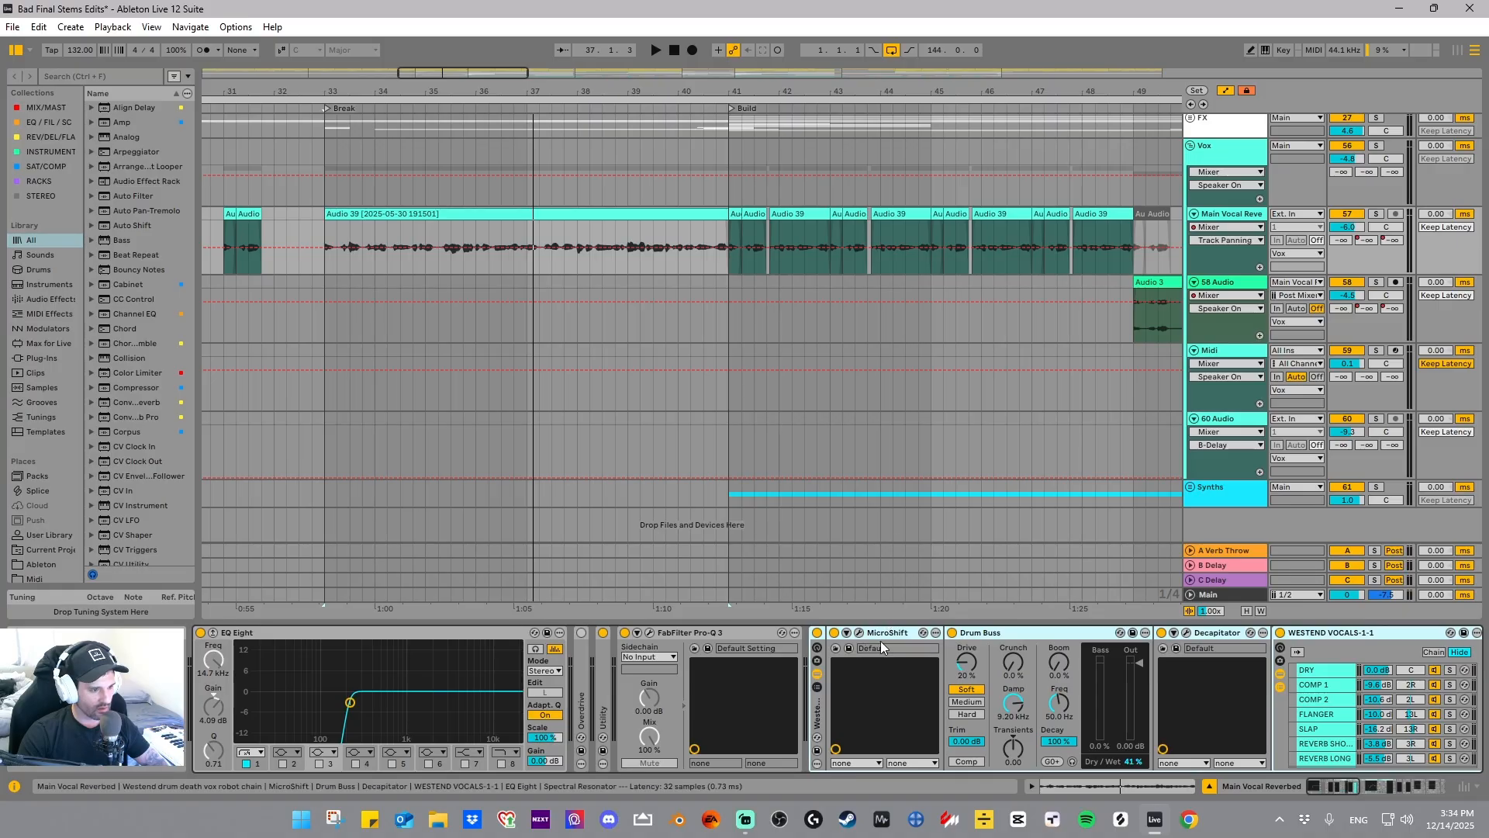
click(1348, 782)
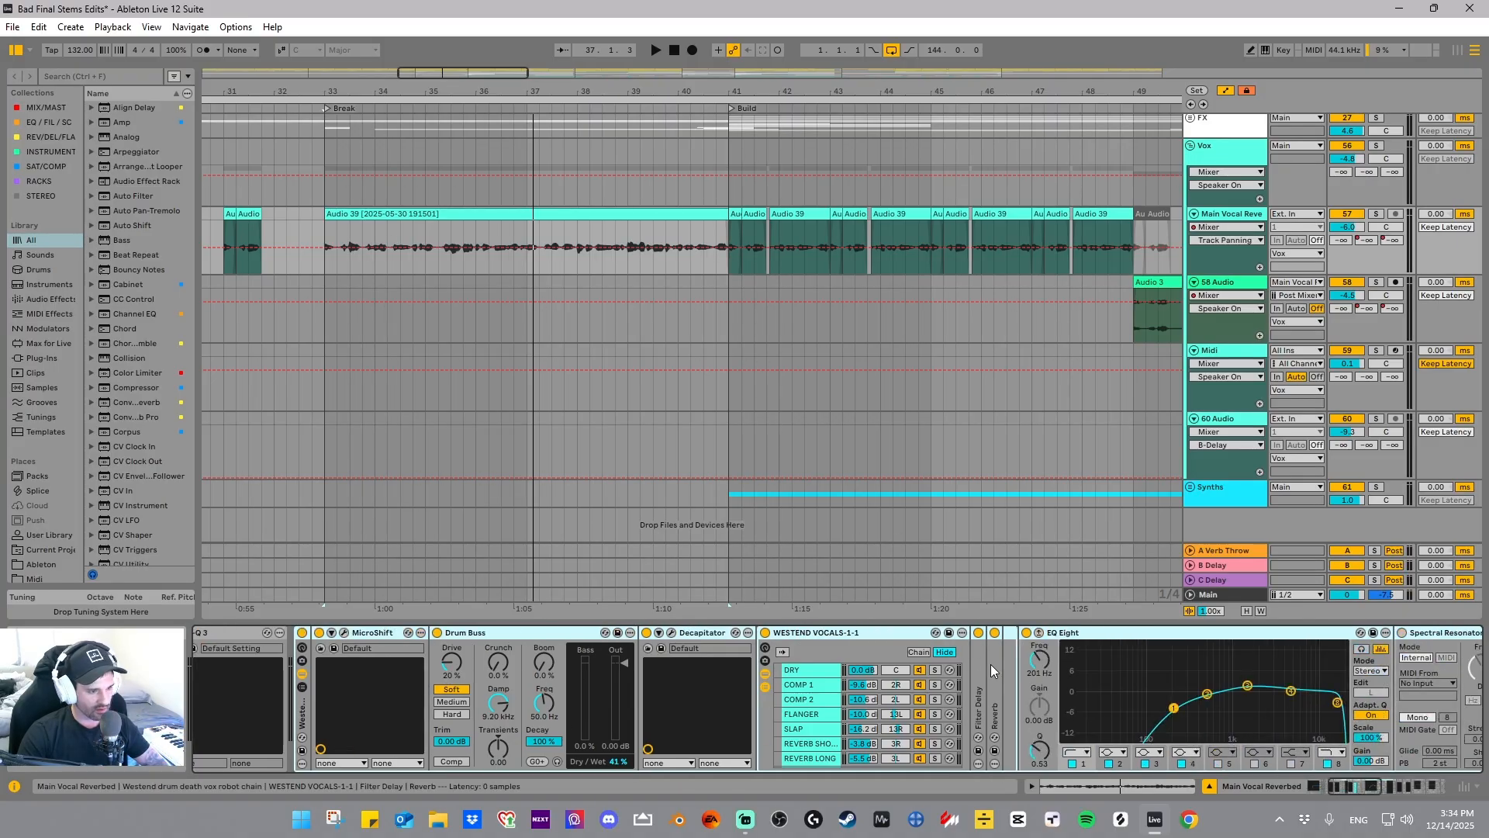
drag(1345, 789, 1389, 775)
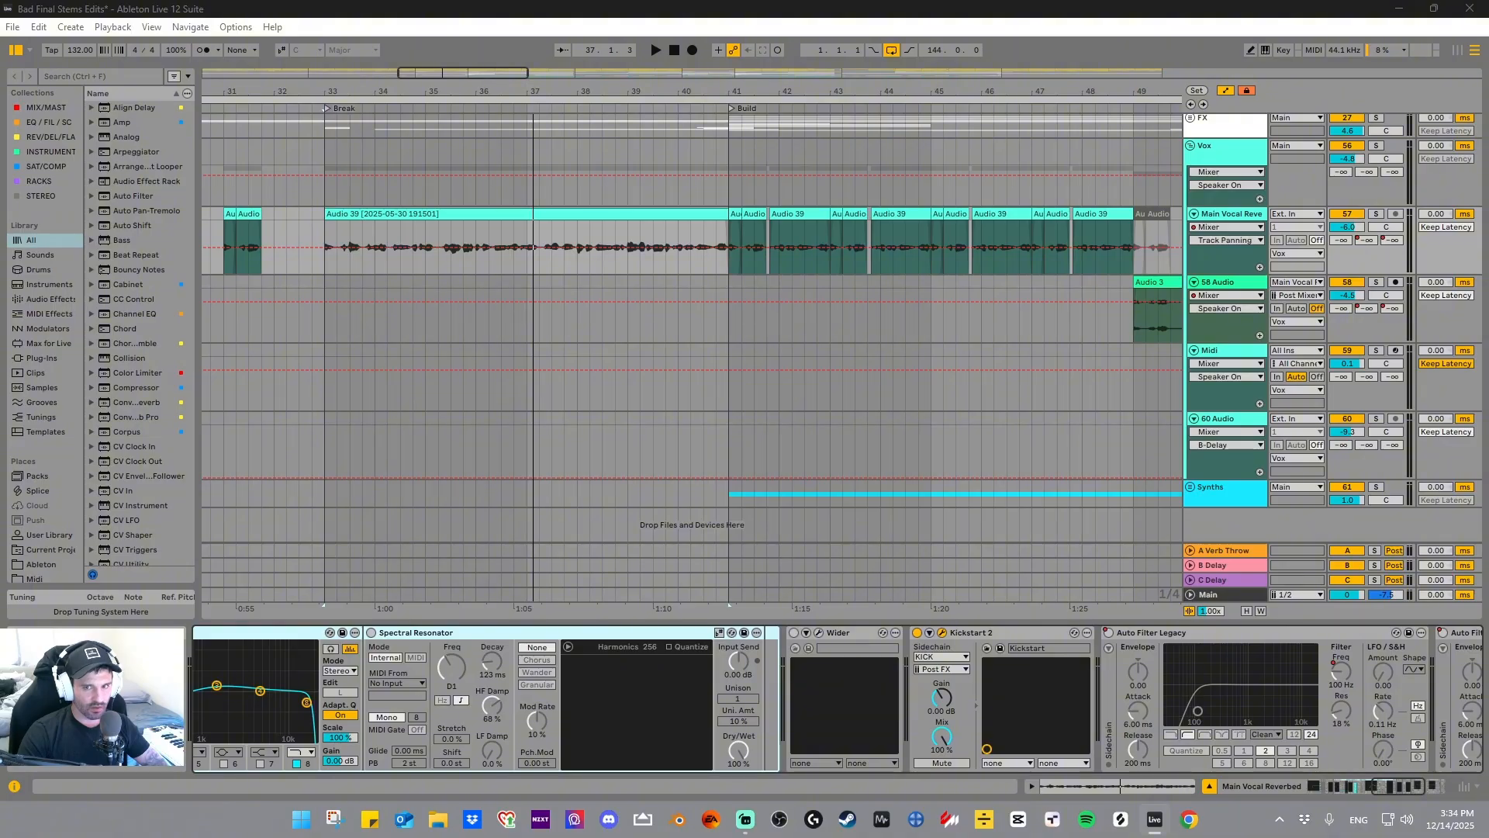
drag(1485, 105, 889, 166)
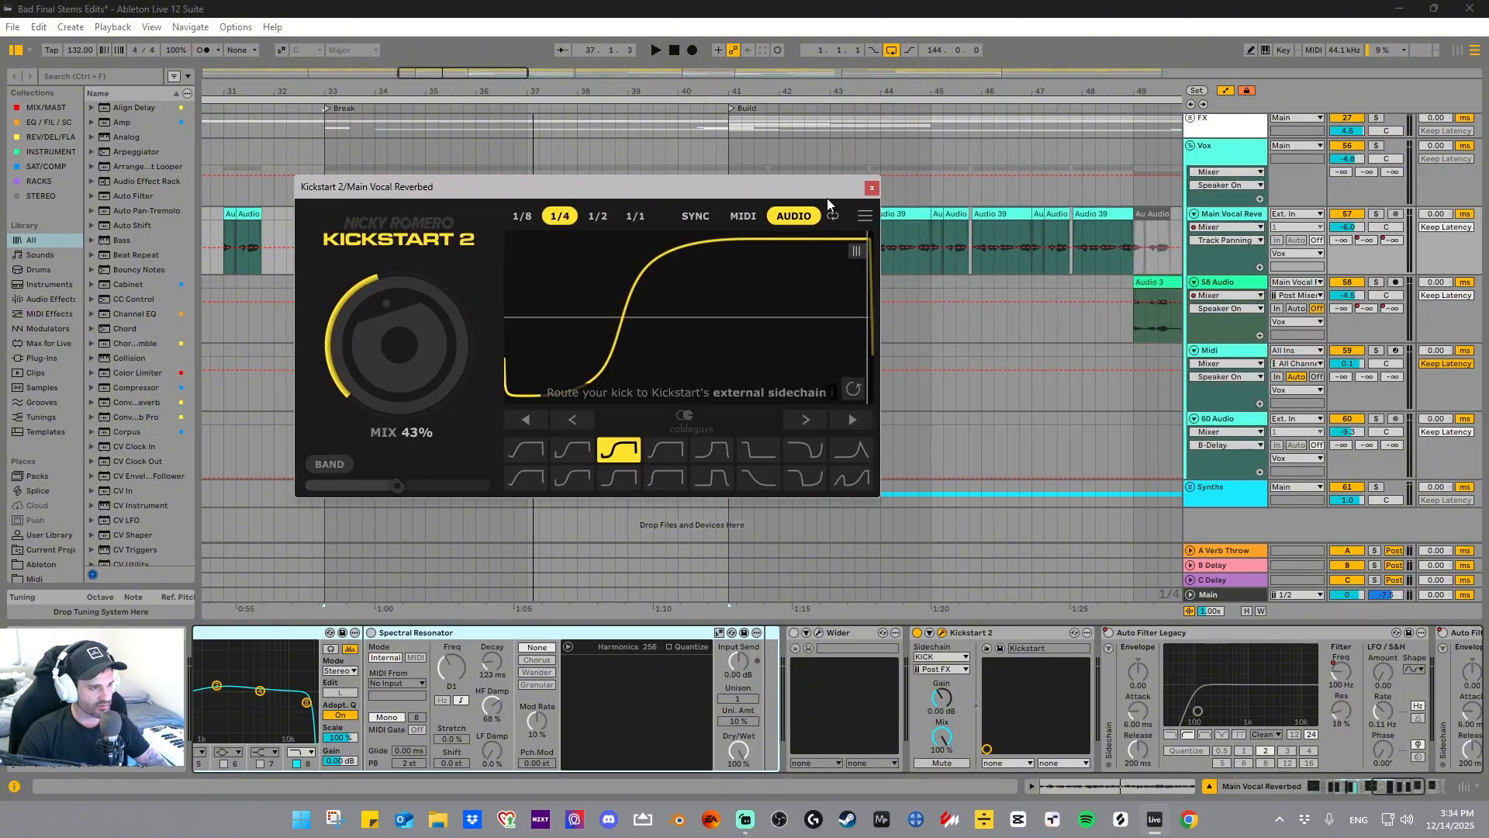
click(872, 187)
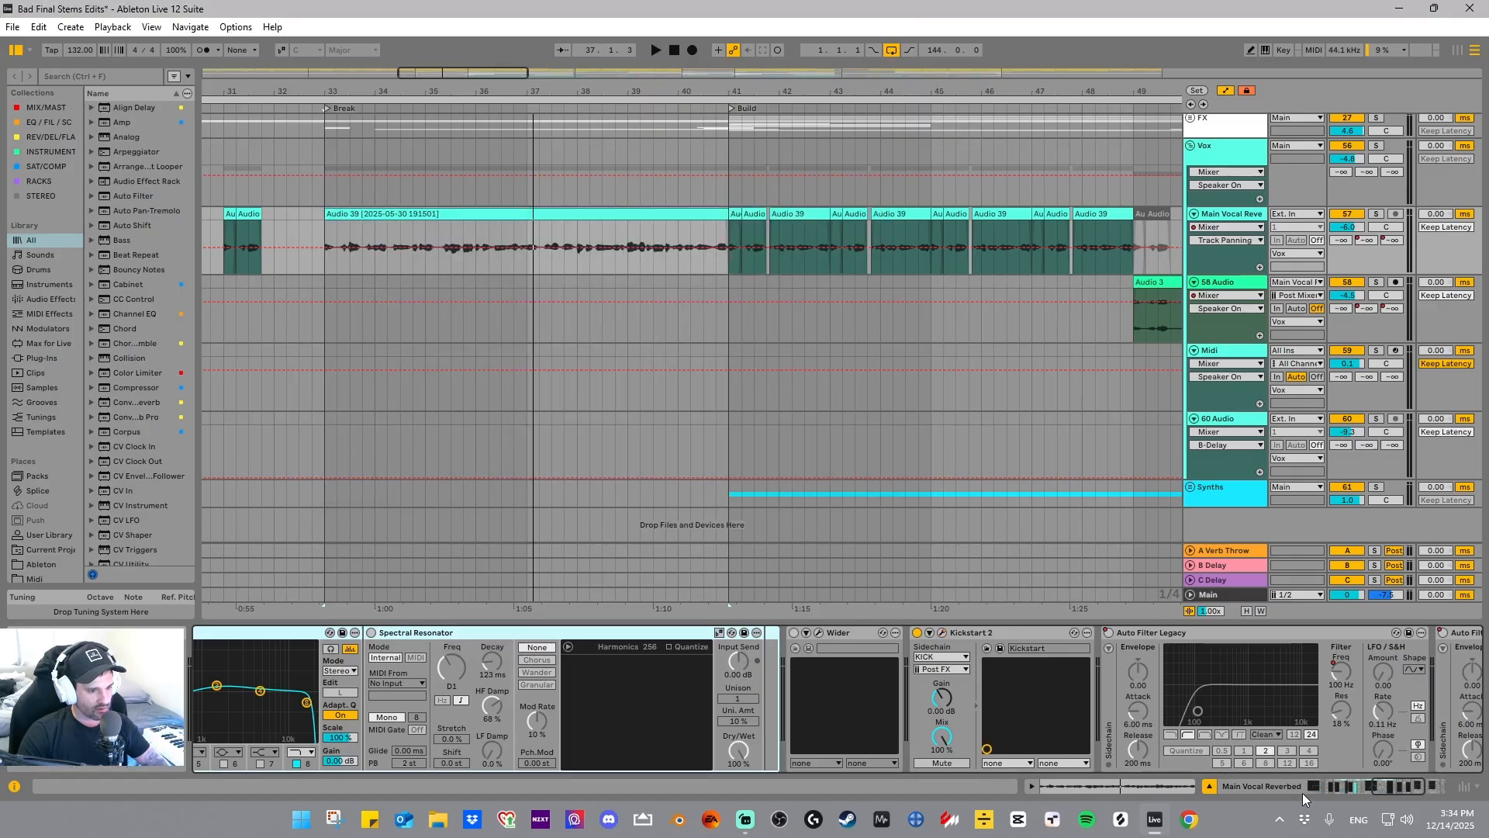
- Show the gain automation of the Utility at the end of the Main Vocal Reverbed track's effects chain
drag(1388, 785, 1404, 785)
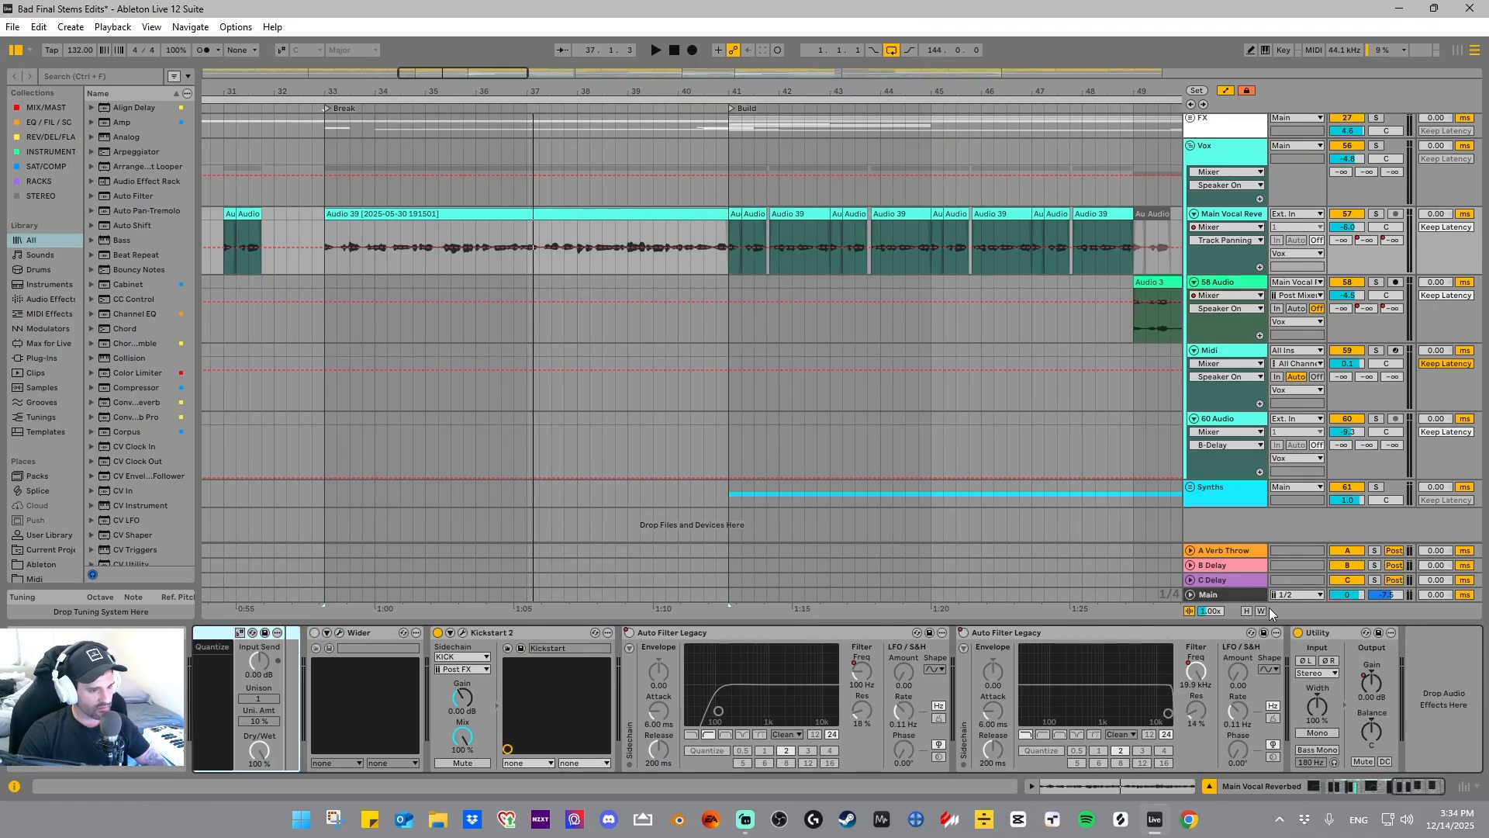
click(1303, 663)
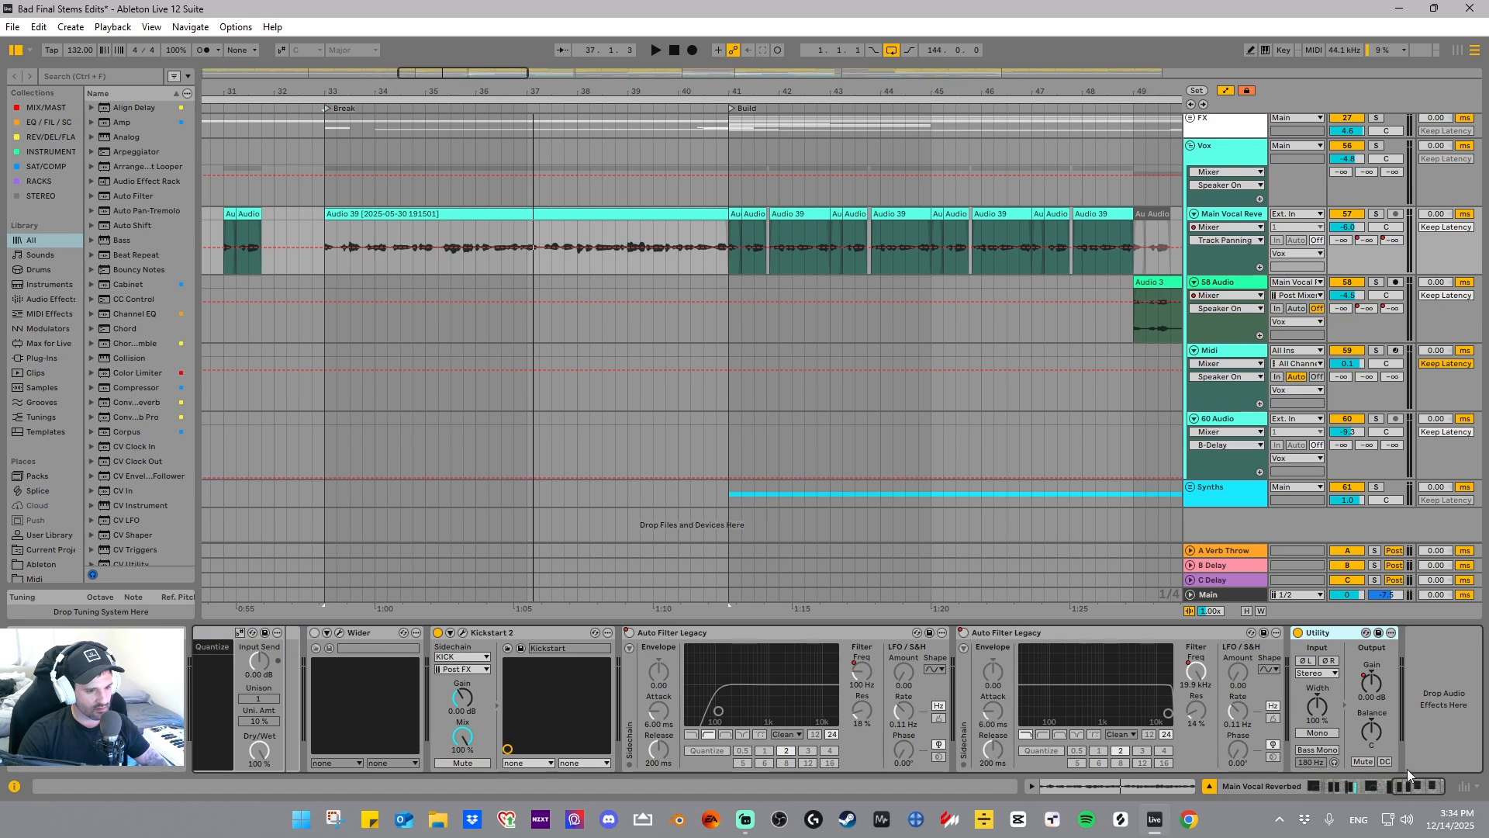
right_click(1372, 686)
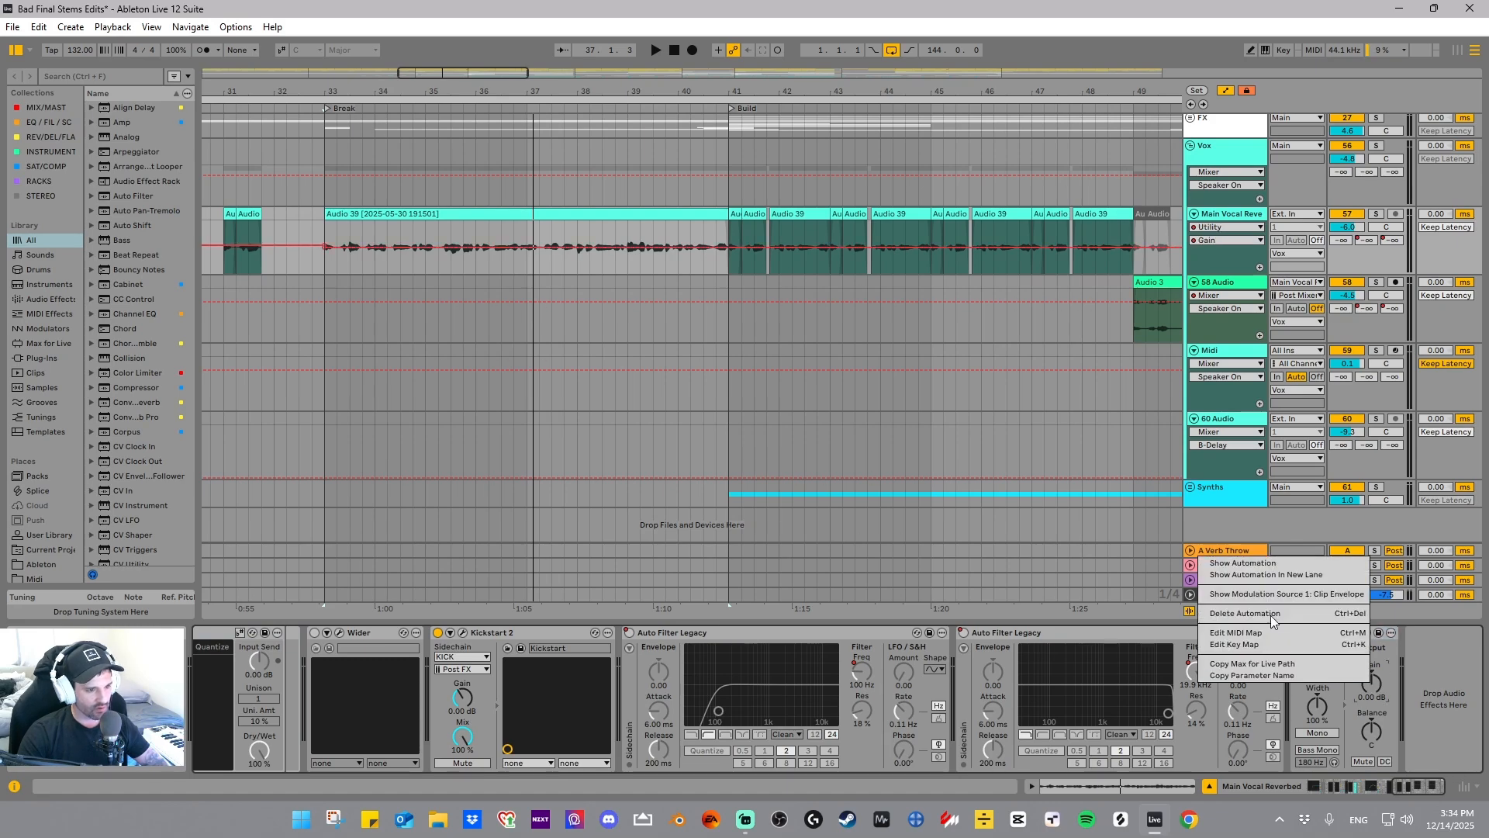
click(1256, 567)
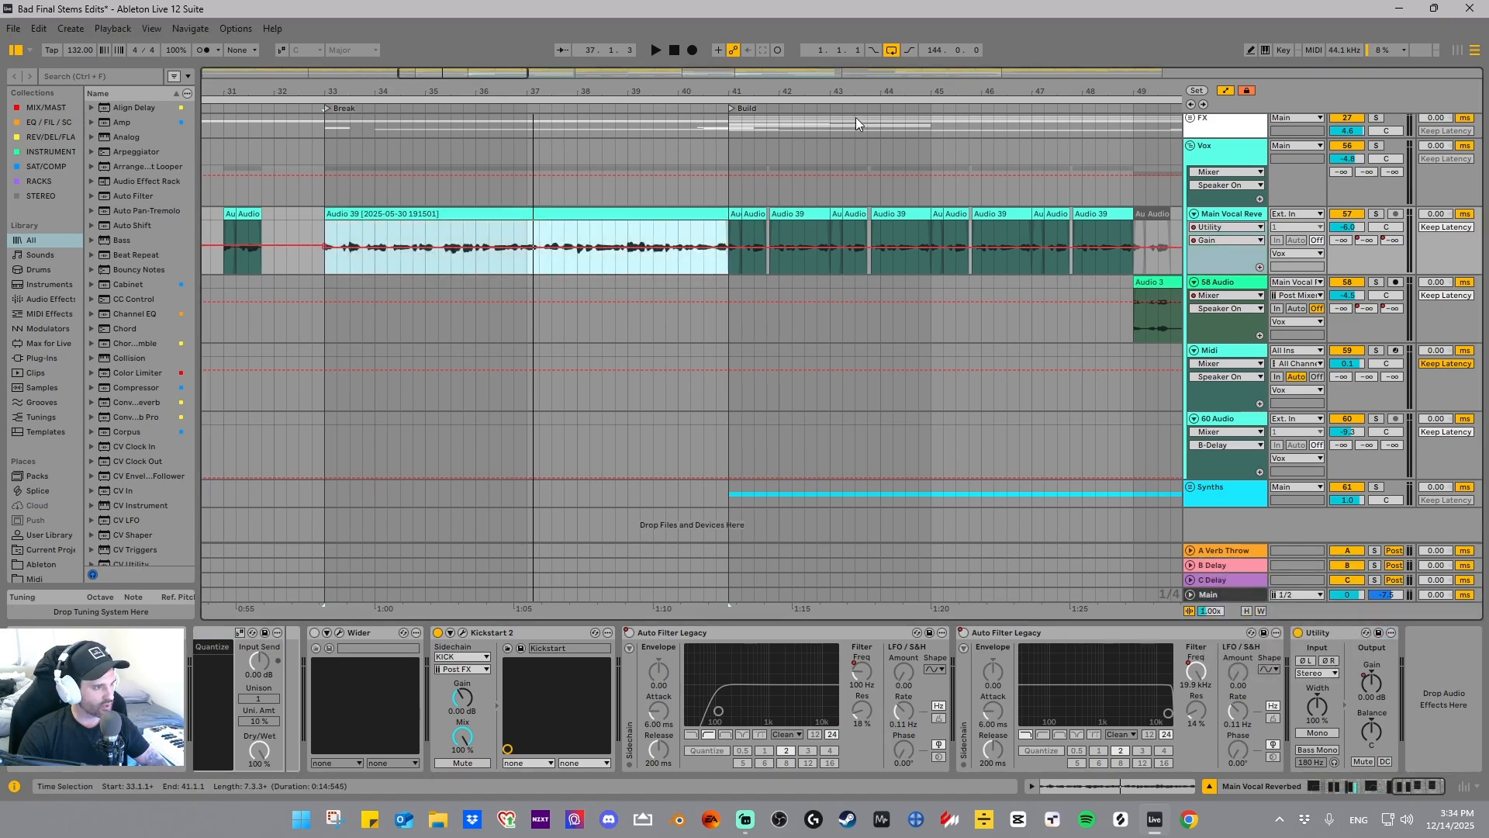
- Play the Main Vocal Reverbed track's short clips before the break from bar 25
click(810, 93)
drag(791, 93, 673, 63)
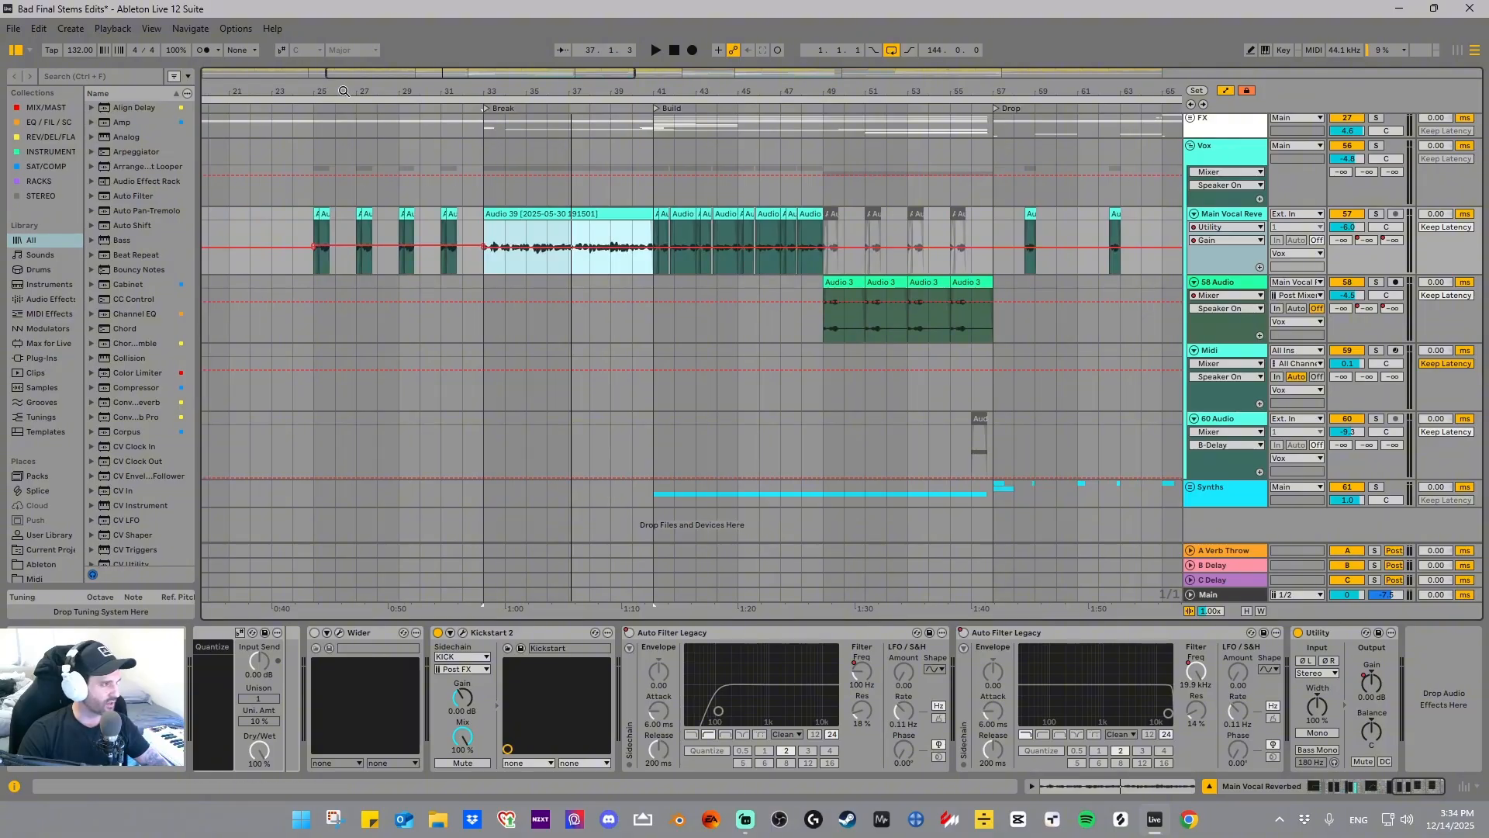
drag(337, 94, 357, 118)
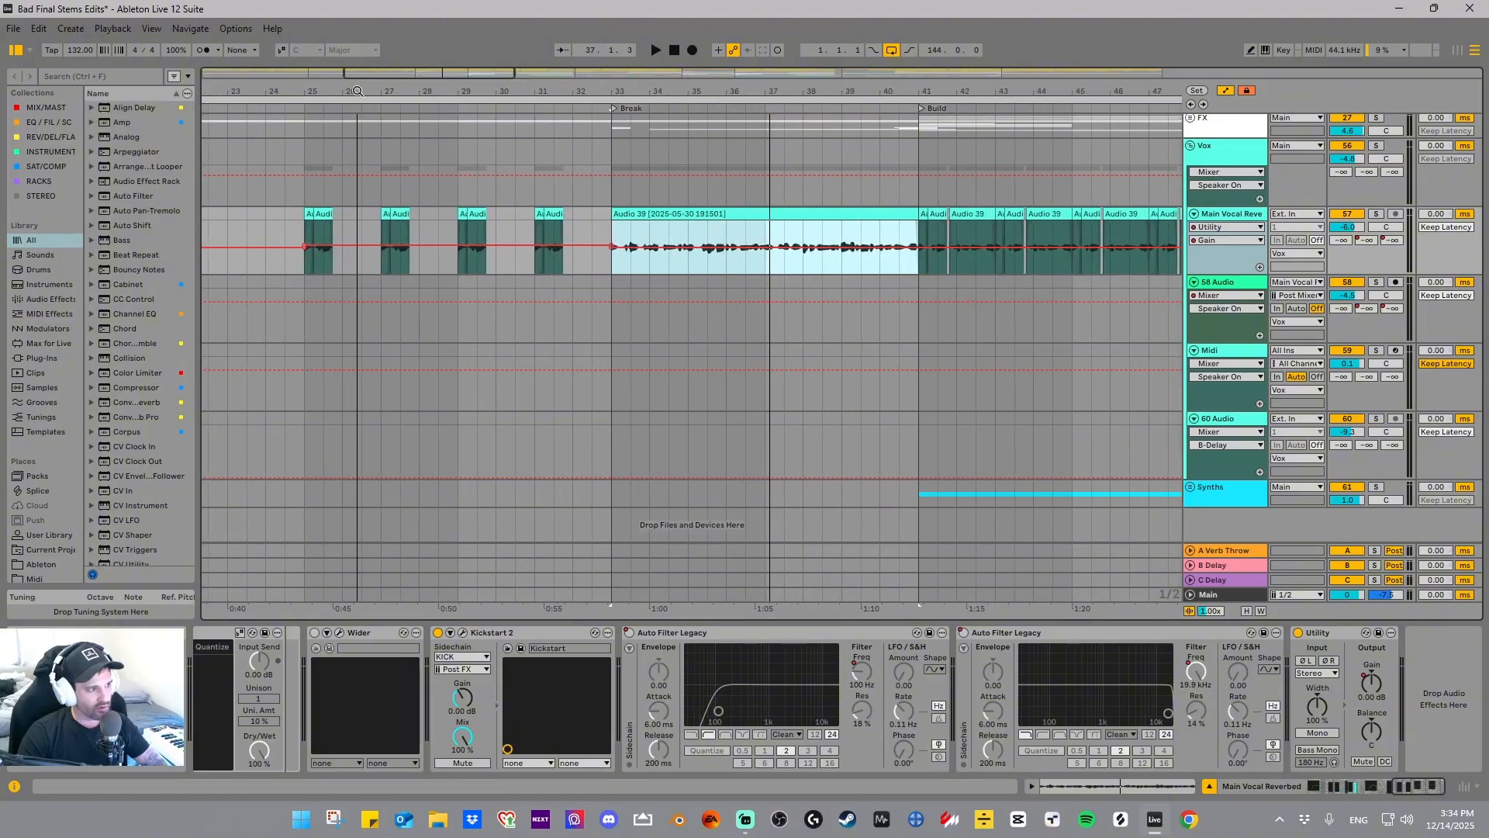
click(301, 236)
key(space)
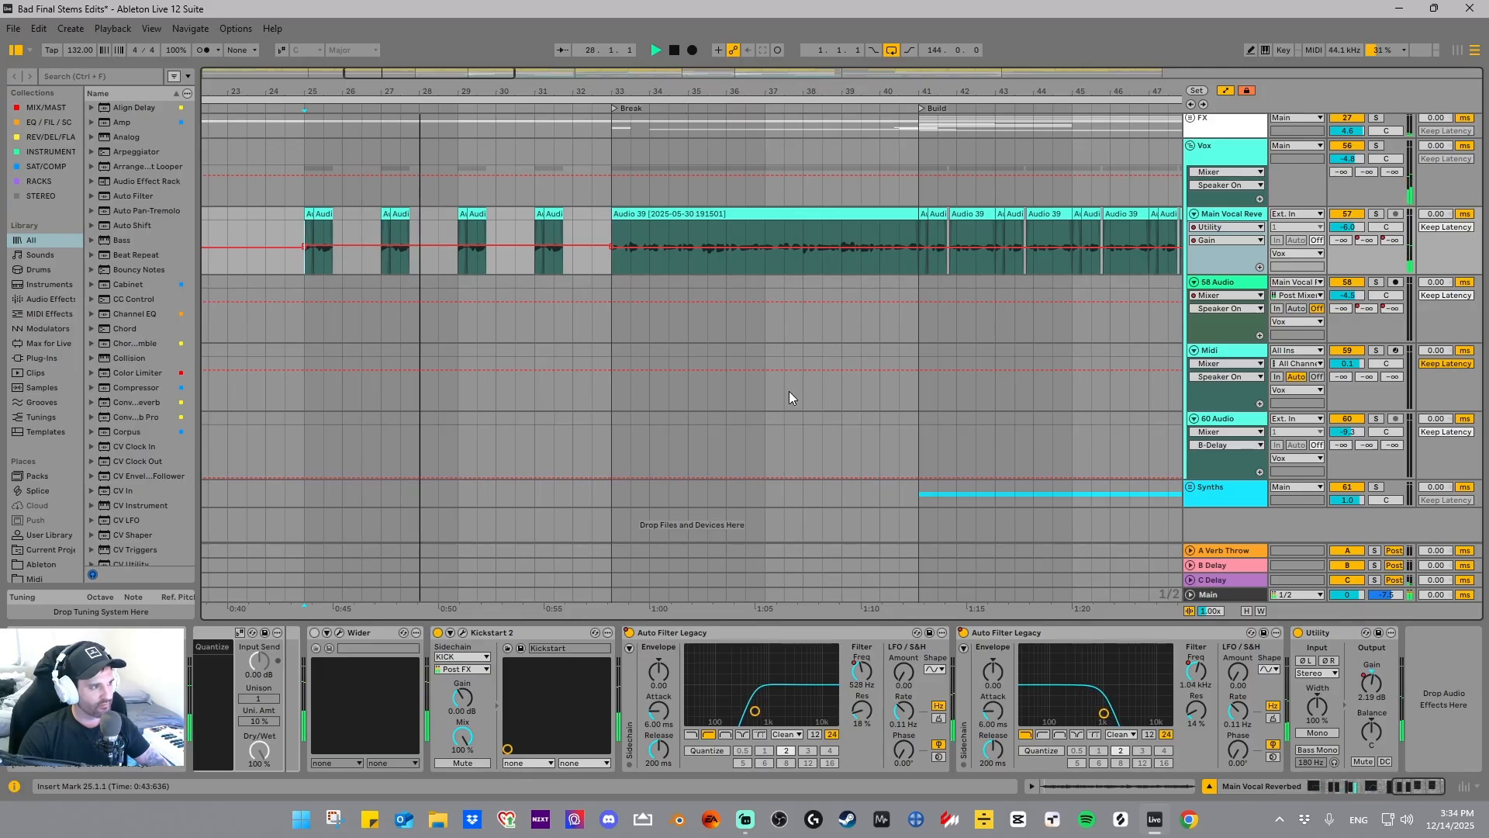
key(space)
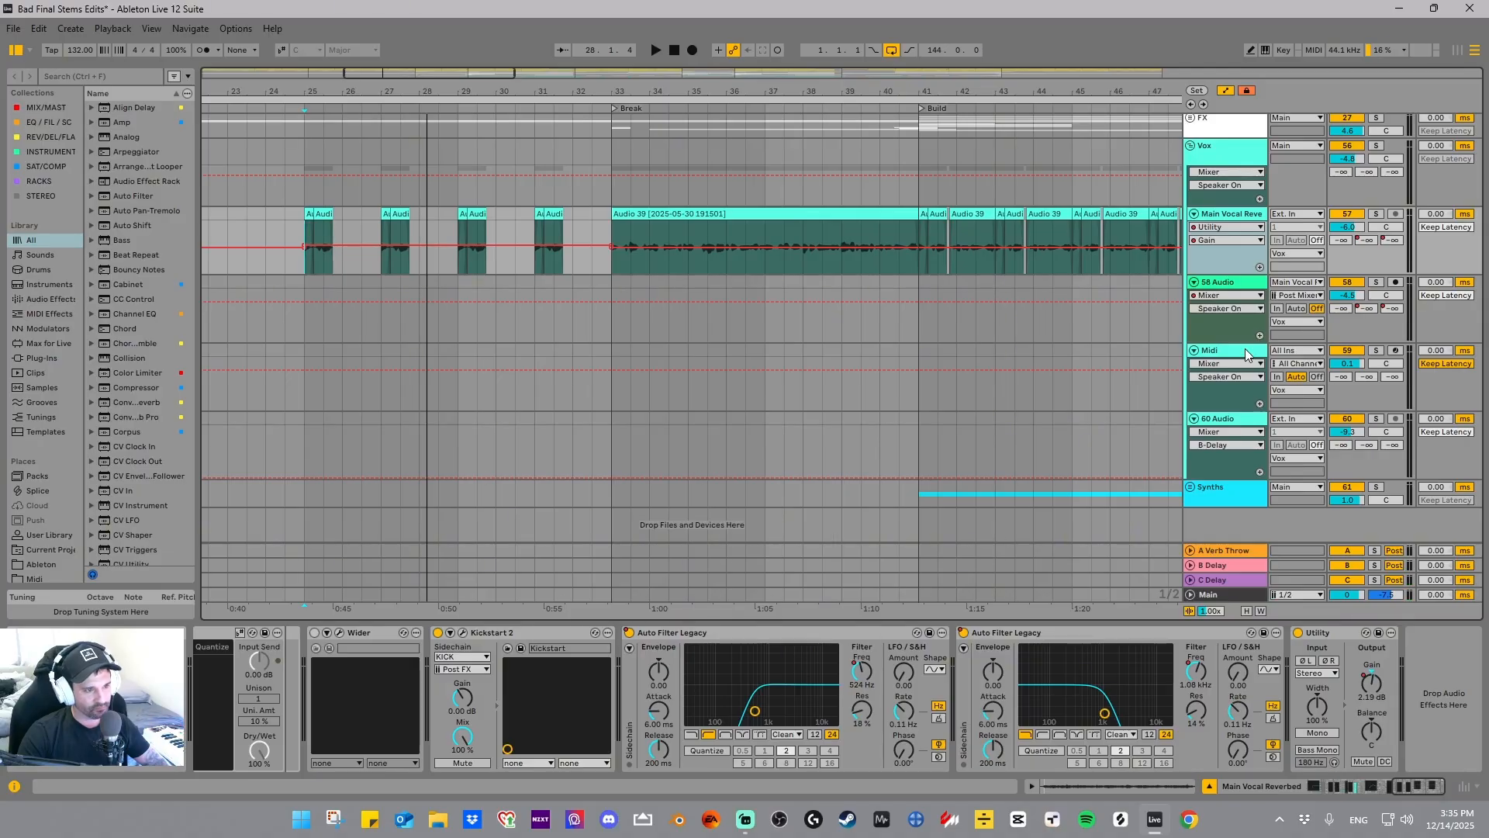
- Show the 58 Audio track's effects chain, then solo the track and play its first Audio 3 clip at bar 49
click(1250, 283)
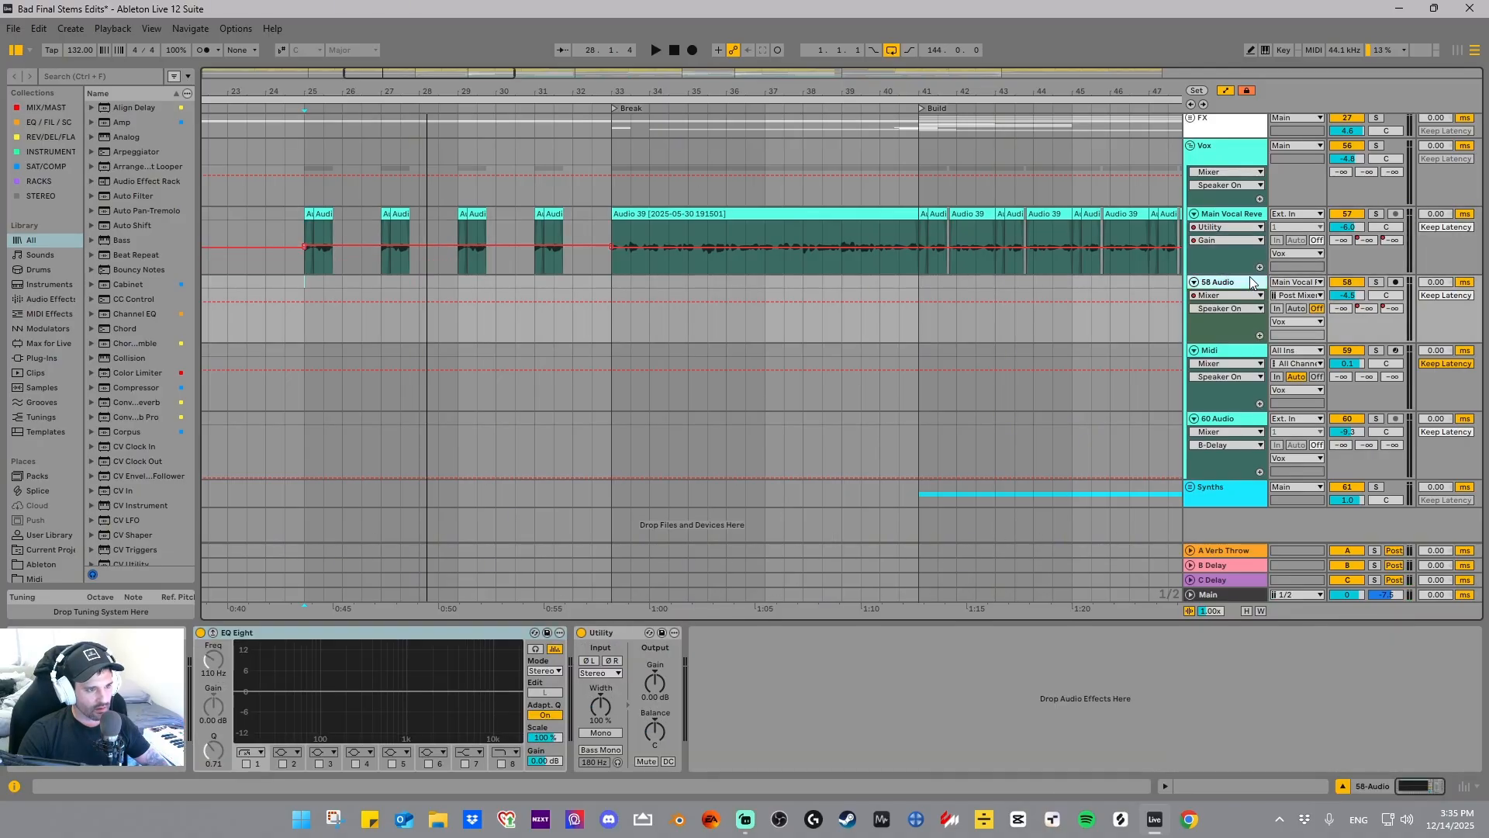
drag(1105, 91, 651, 132)
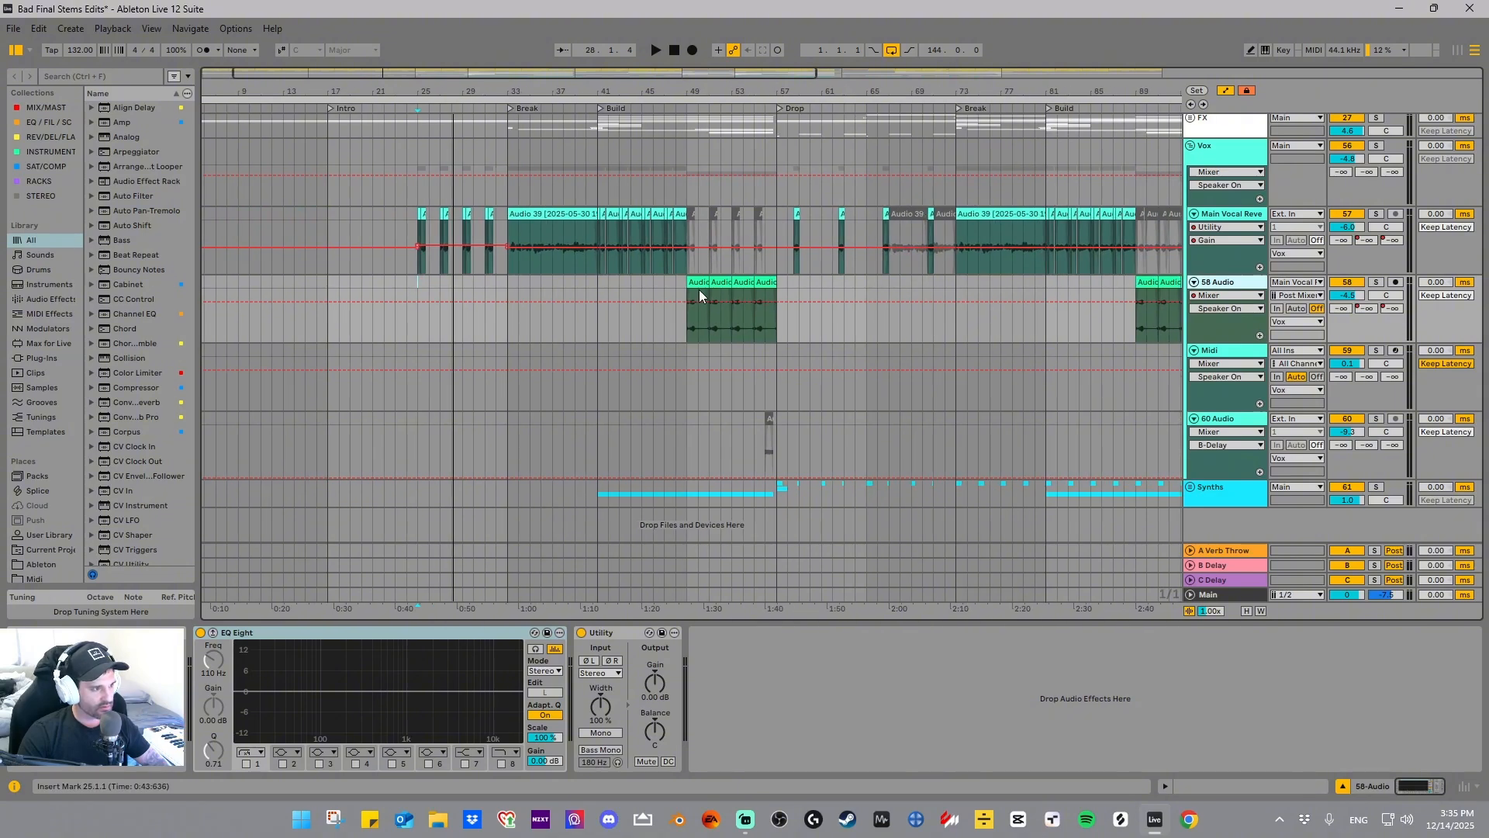
click(699, 285)
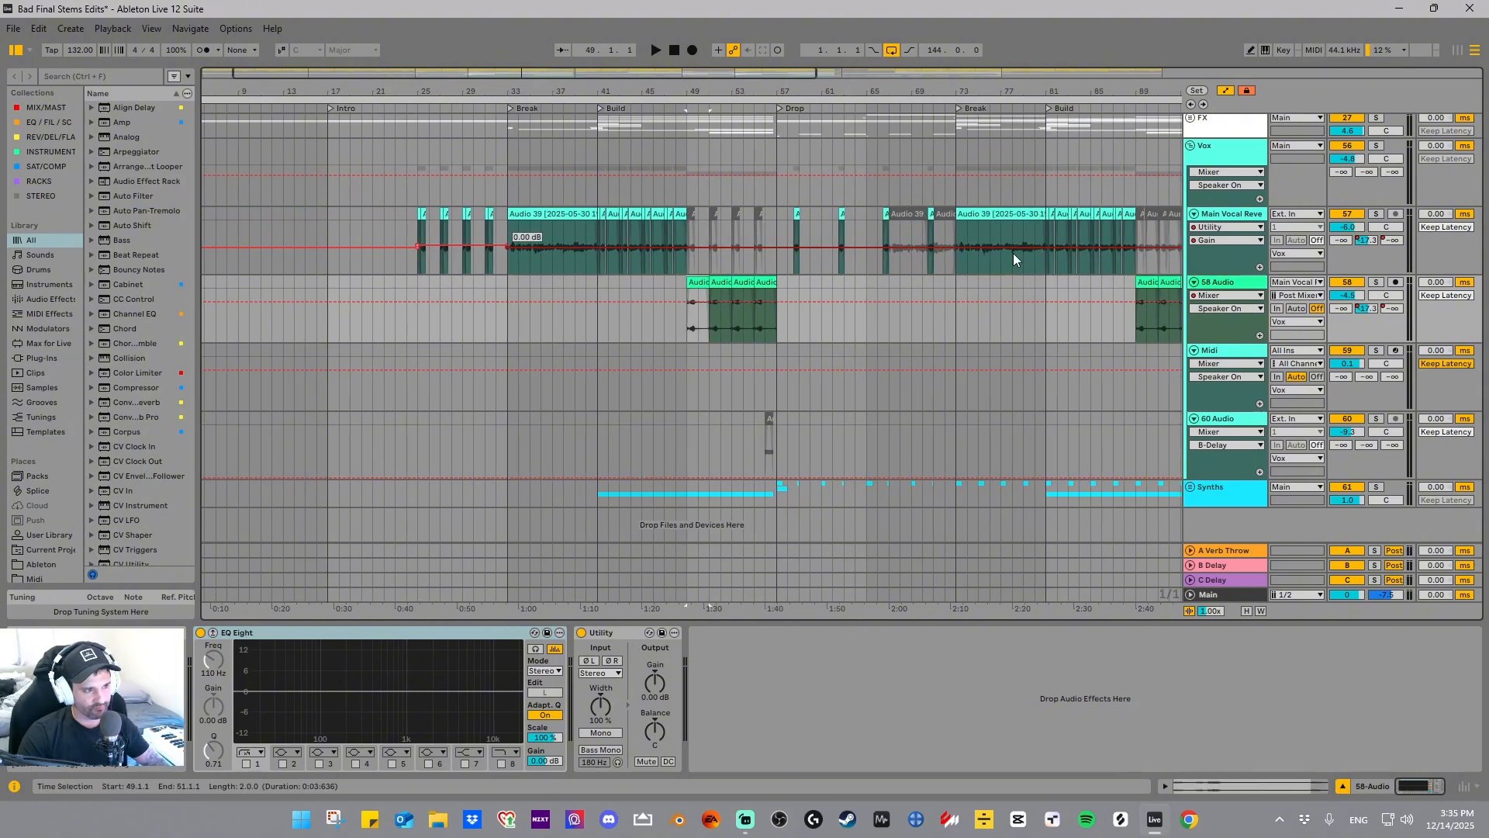
click(1376, 281)
click(717, 279)
key(space)
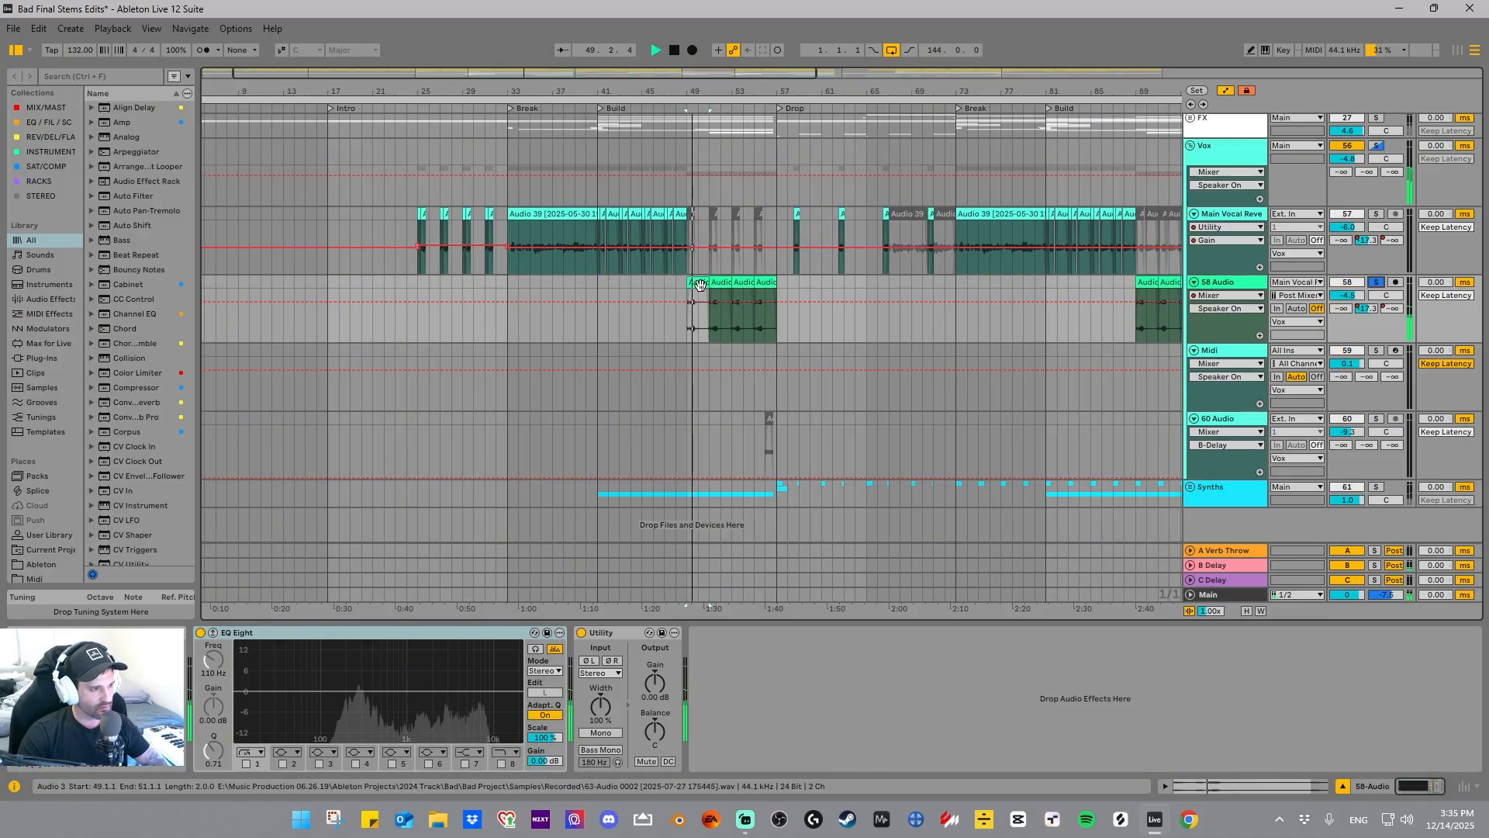
key(space)
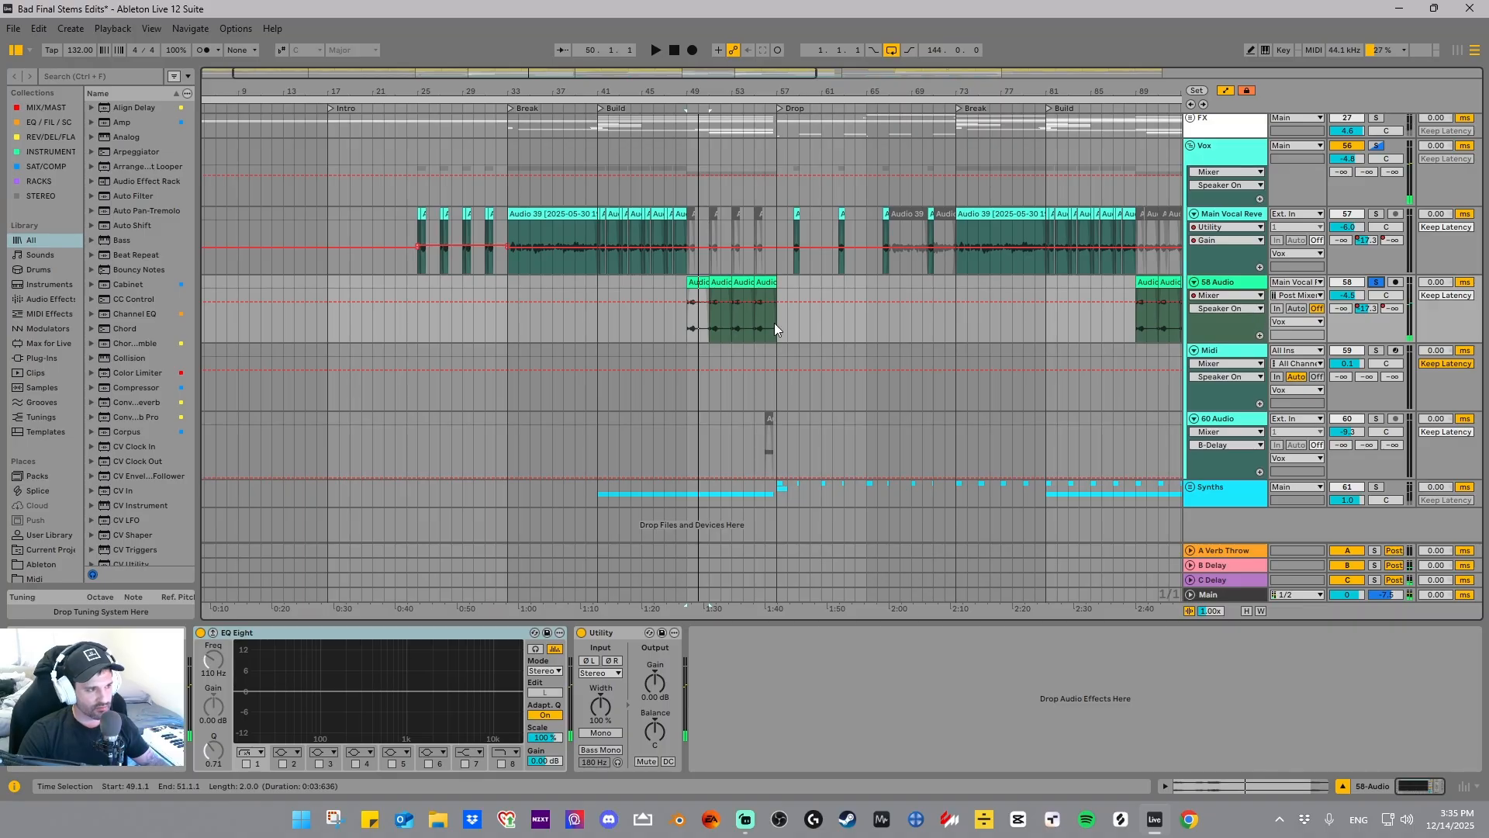
drag(704, 88, 704, 197)
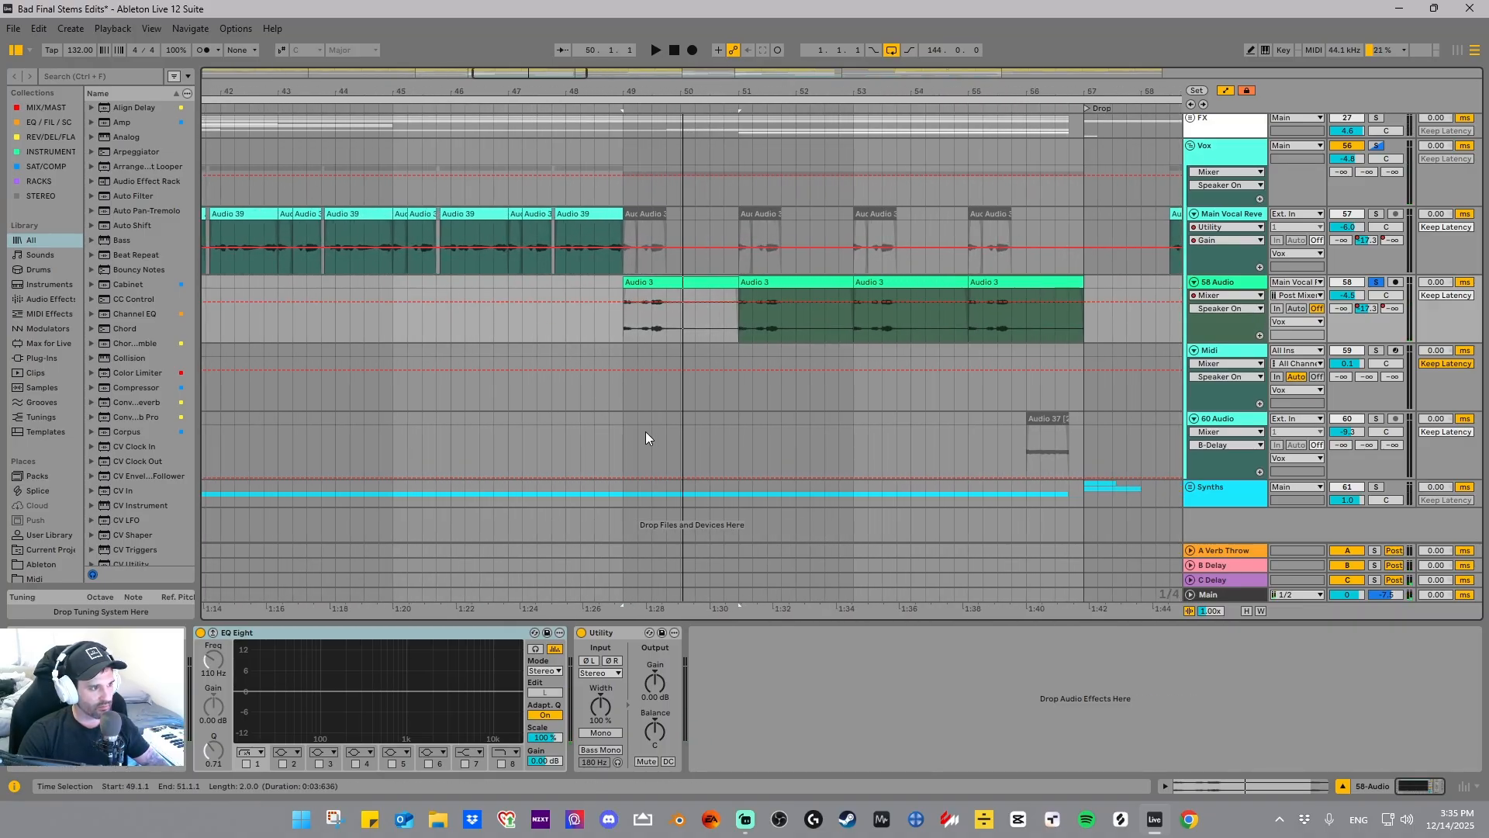
- Show the Midi track's sliced vocal sampler across the whole arrangement, then the 60 Audio track's effects chain
click(1375, 350)
drag(973, 83, 521, 2)
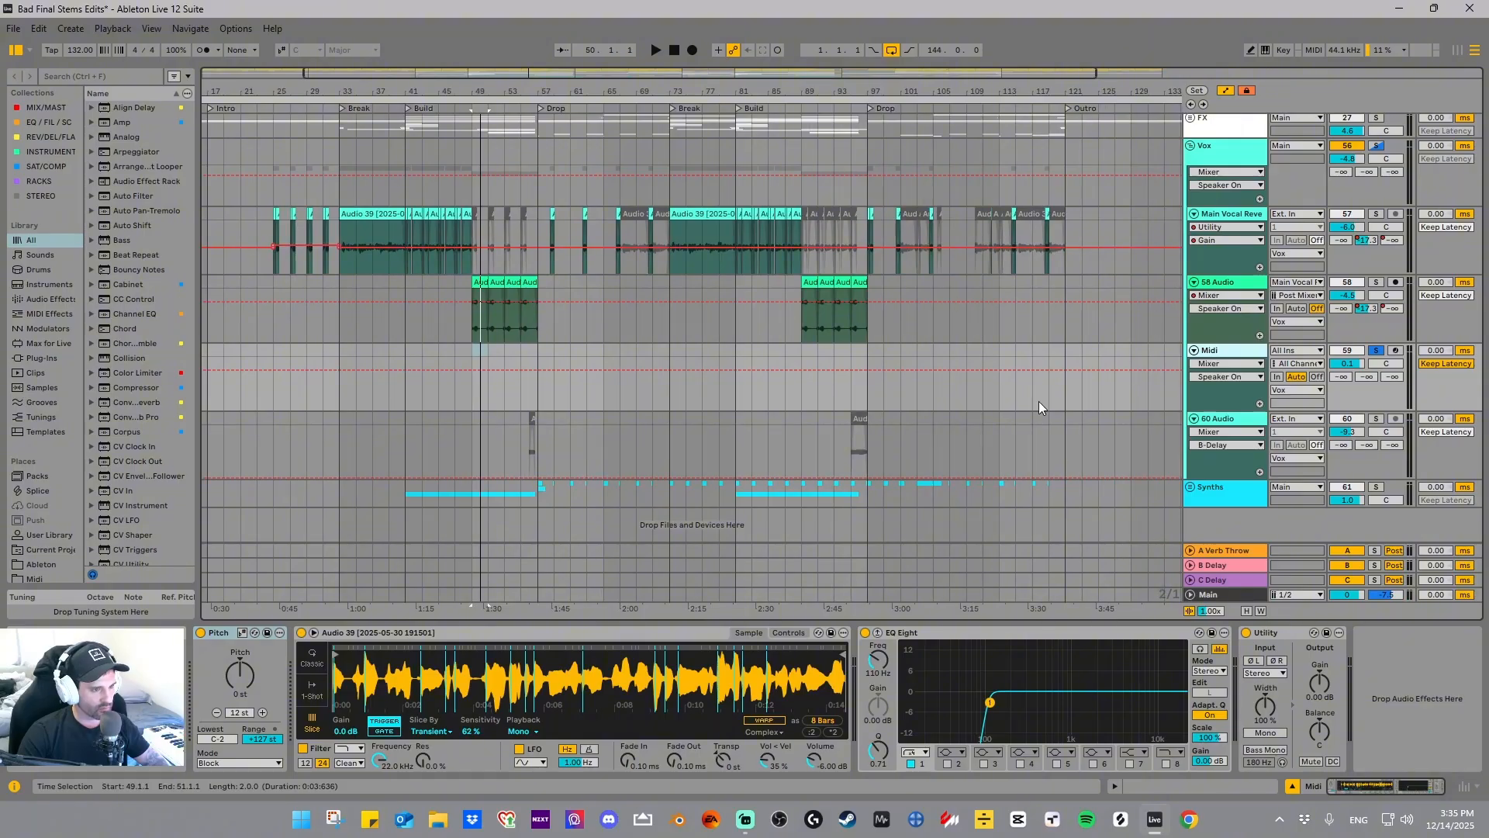
click(682, 378)
click(905, 97)
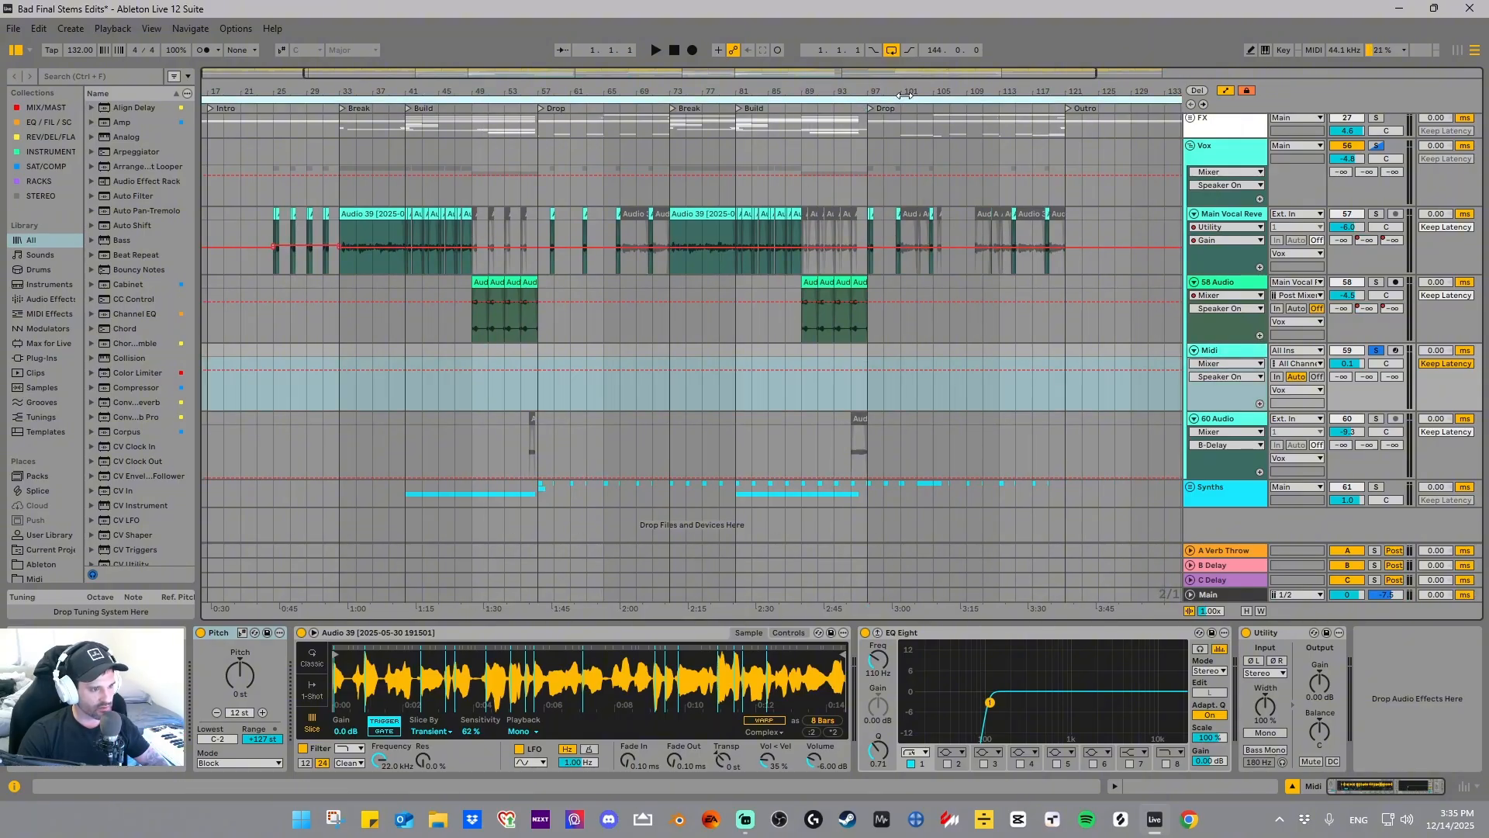
drag(895, 85, 707, 47)
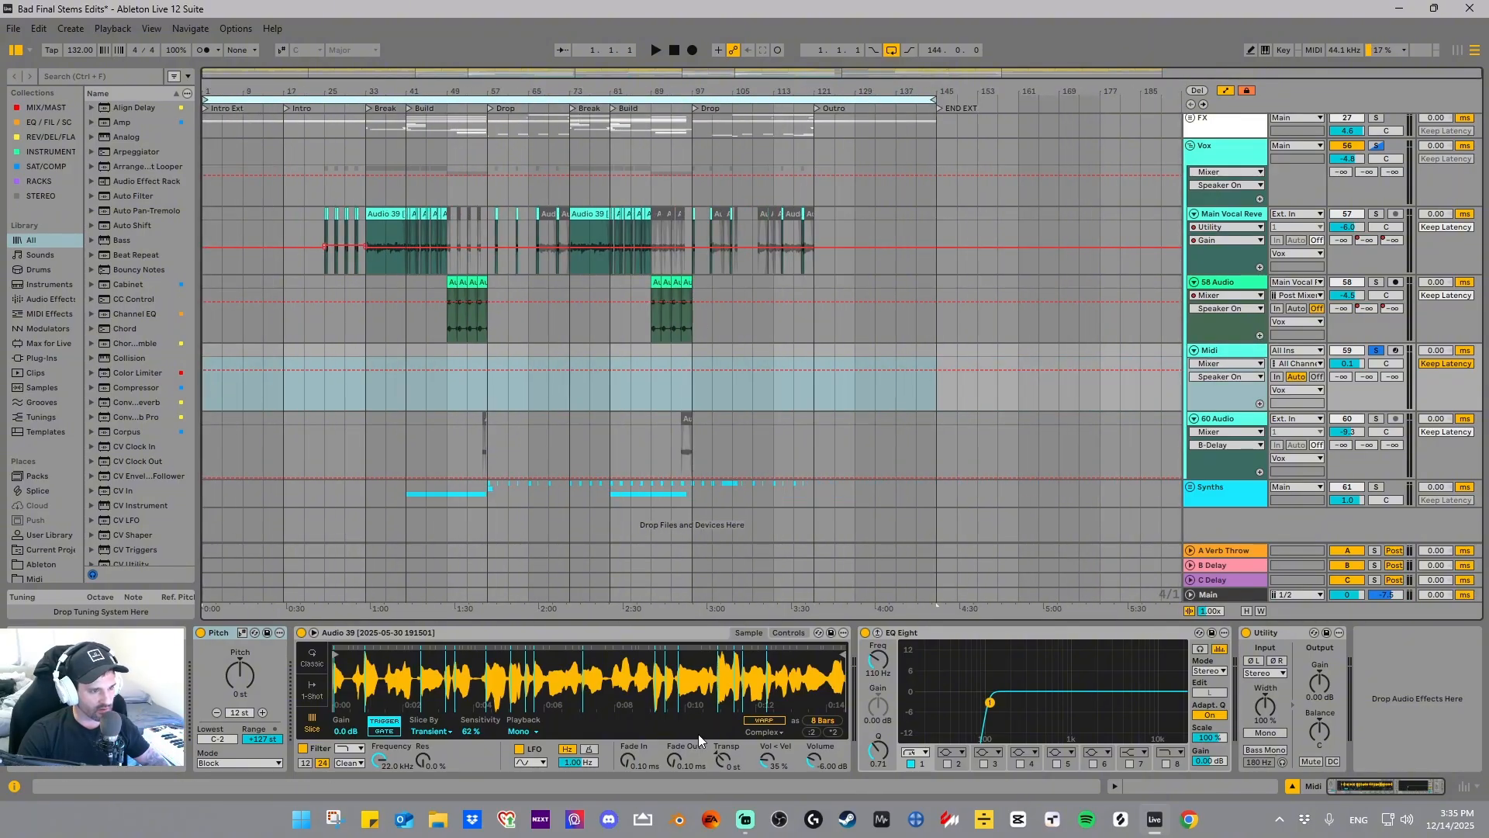
click(1267, 418)
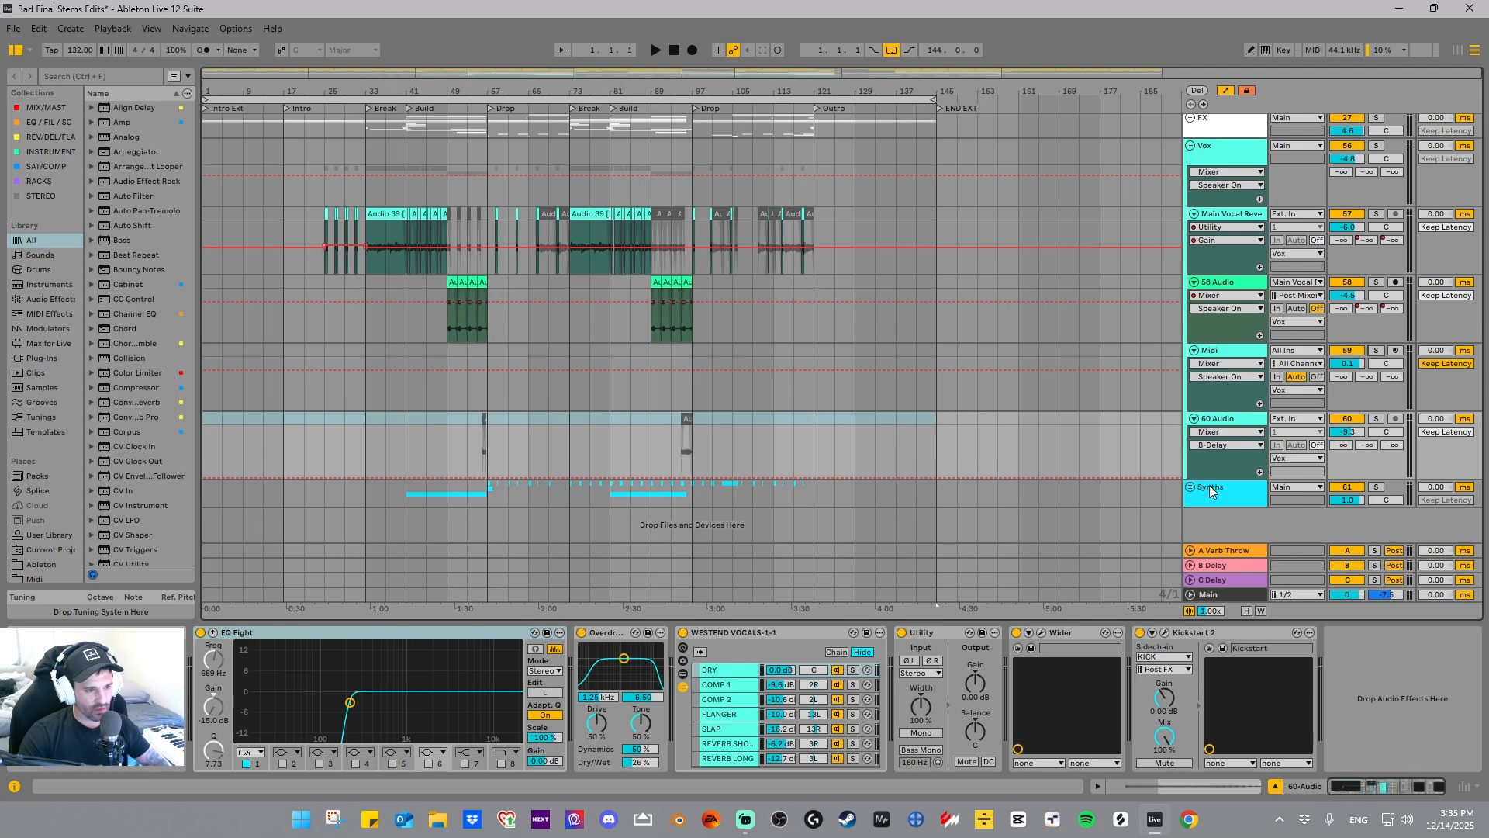
- Show the Vox group's effects chain and view the settings of its Wider plug-in
click(1200, 125)
click(1213, 147)
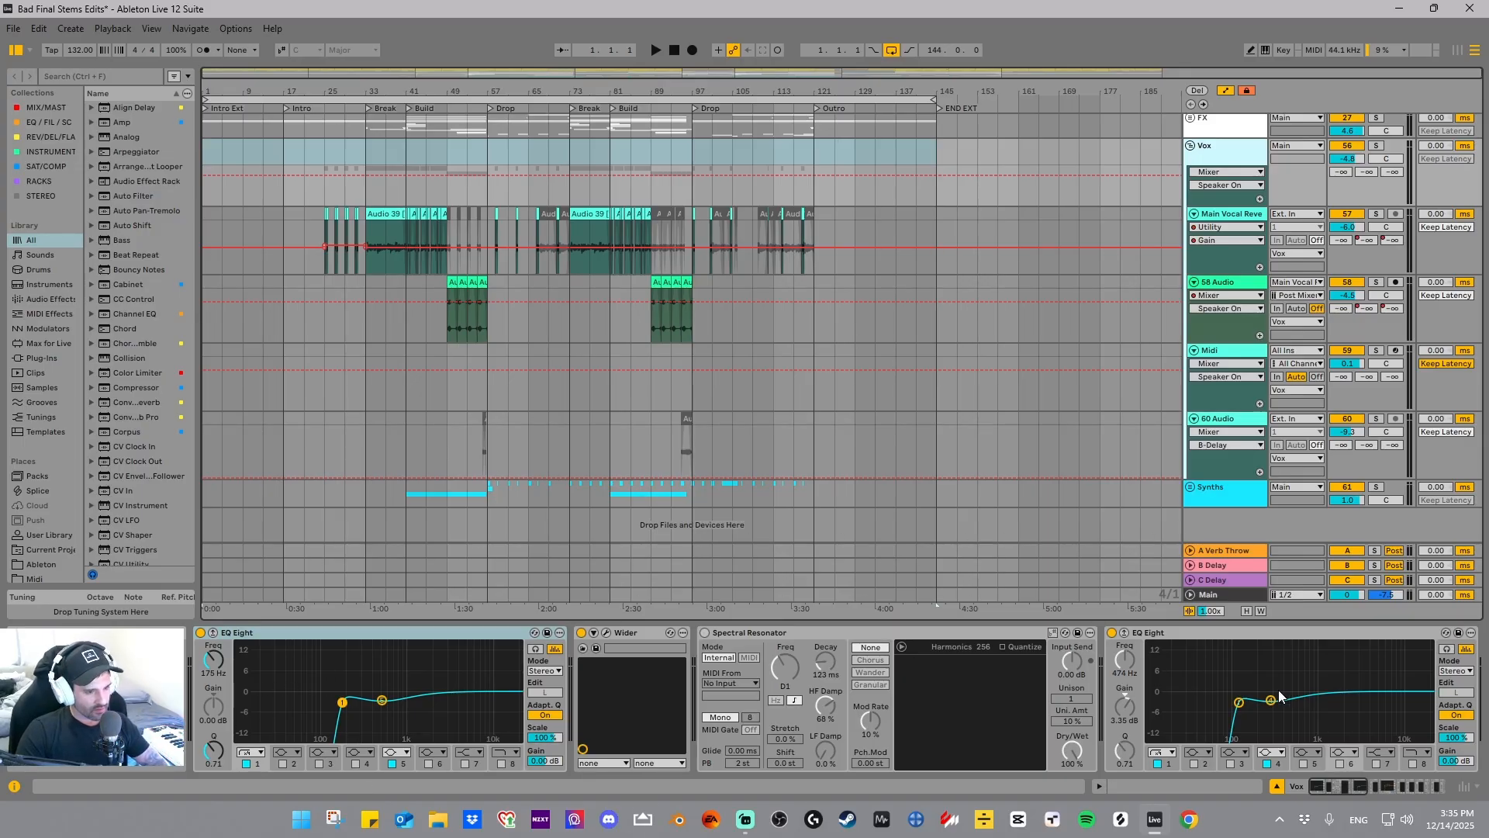
click(608, 632)
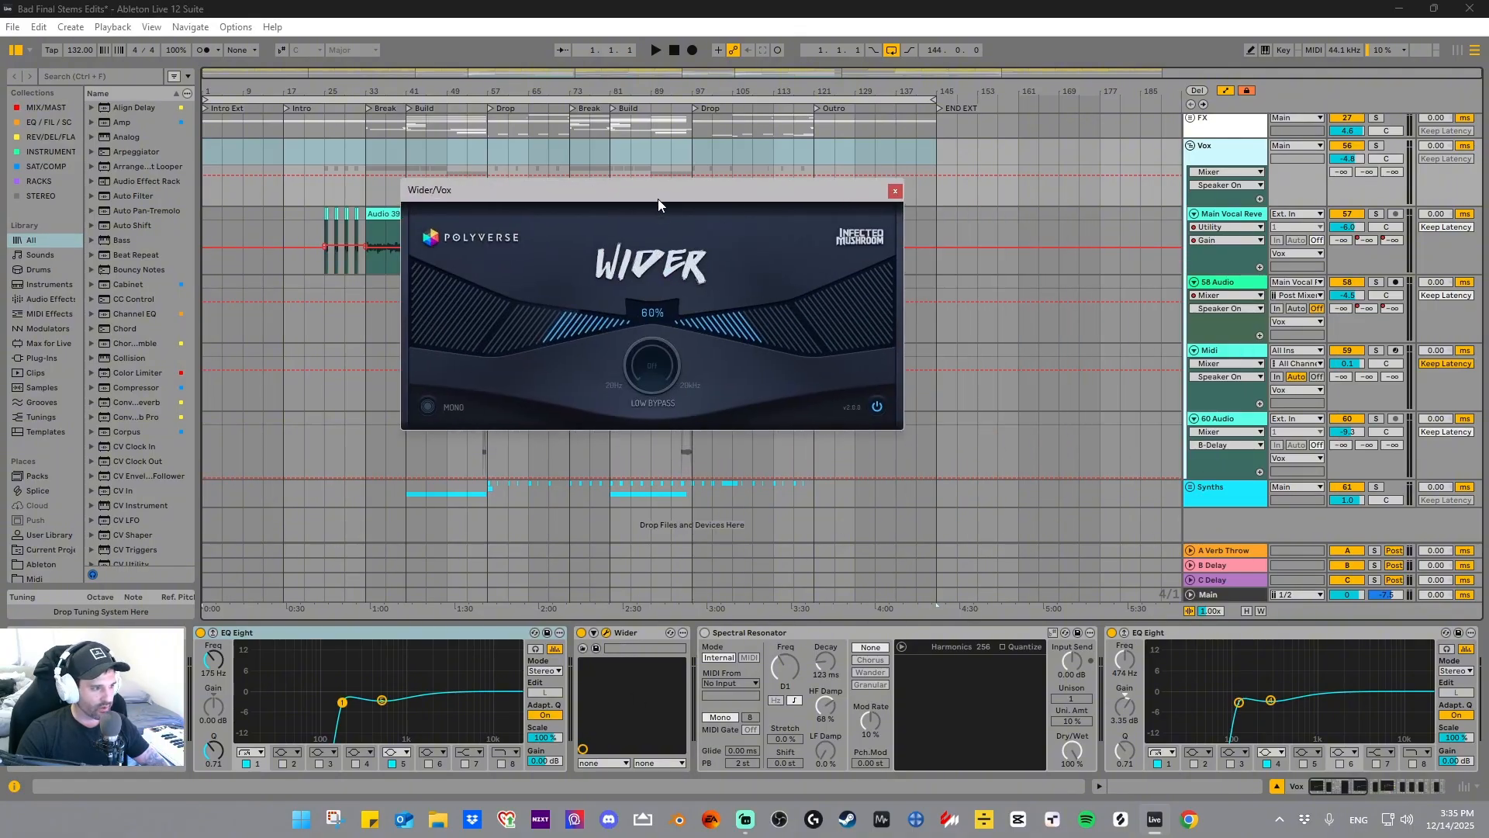
click(894, 191)
- Inspect the FabFilter Pro-Q 3 cuts in the Vox group's effects chain
drag(1360, 785, 1394, 780)
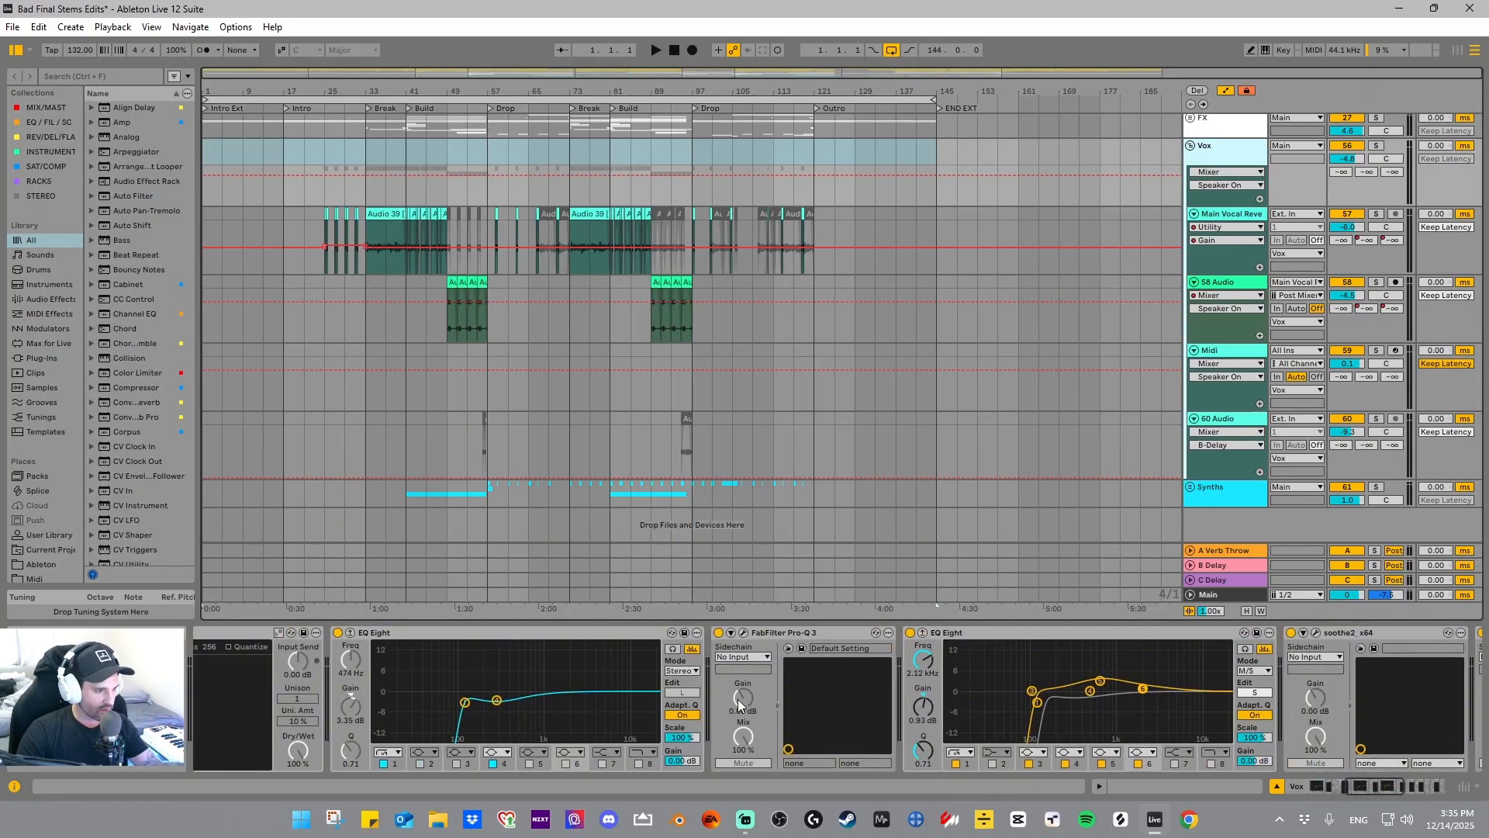
click(743, 634)
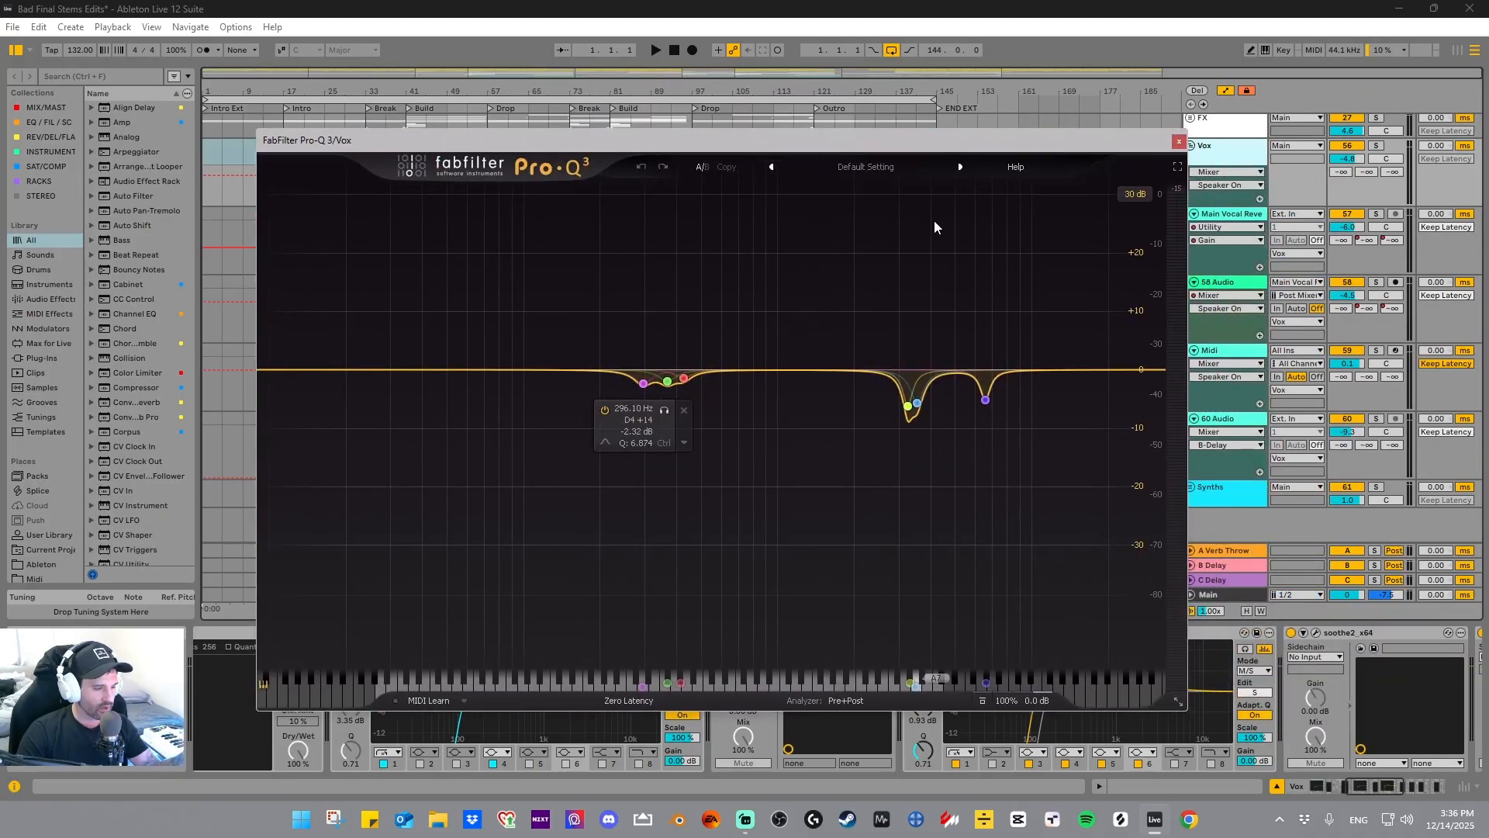
click(1179, 142)
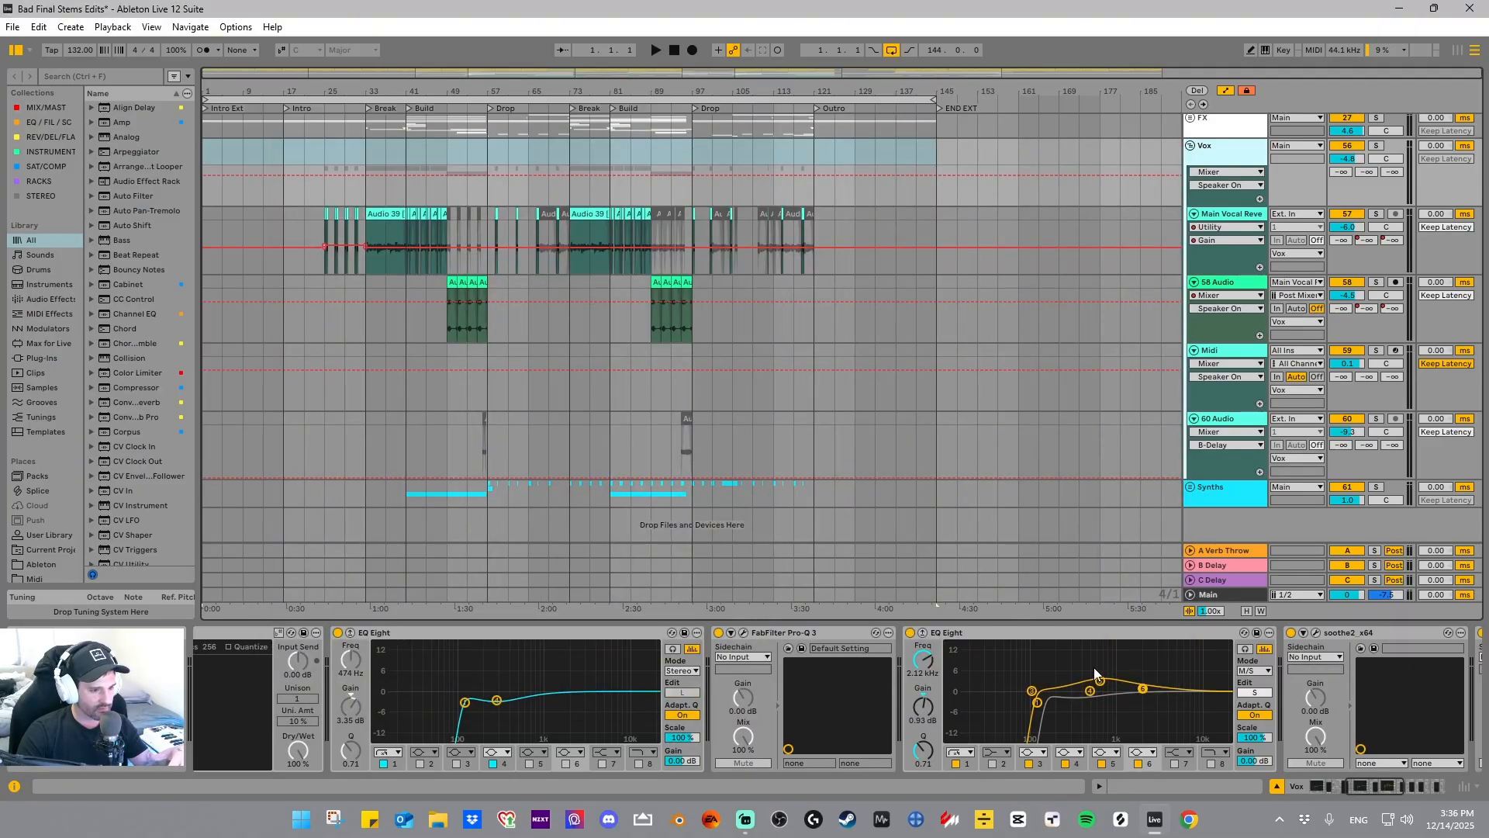
- Examine the soothe2 devices in the Vox group's effects chain and open the second one's Invisible de-esser settings
drag(1365, 783, 1389, 777)
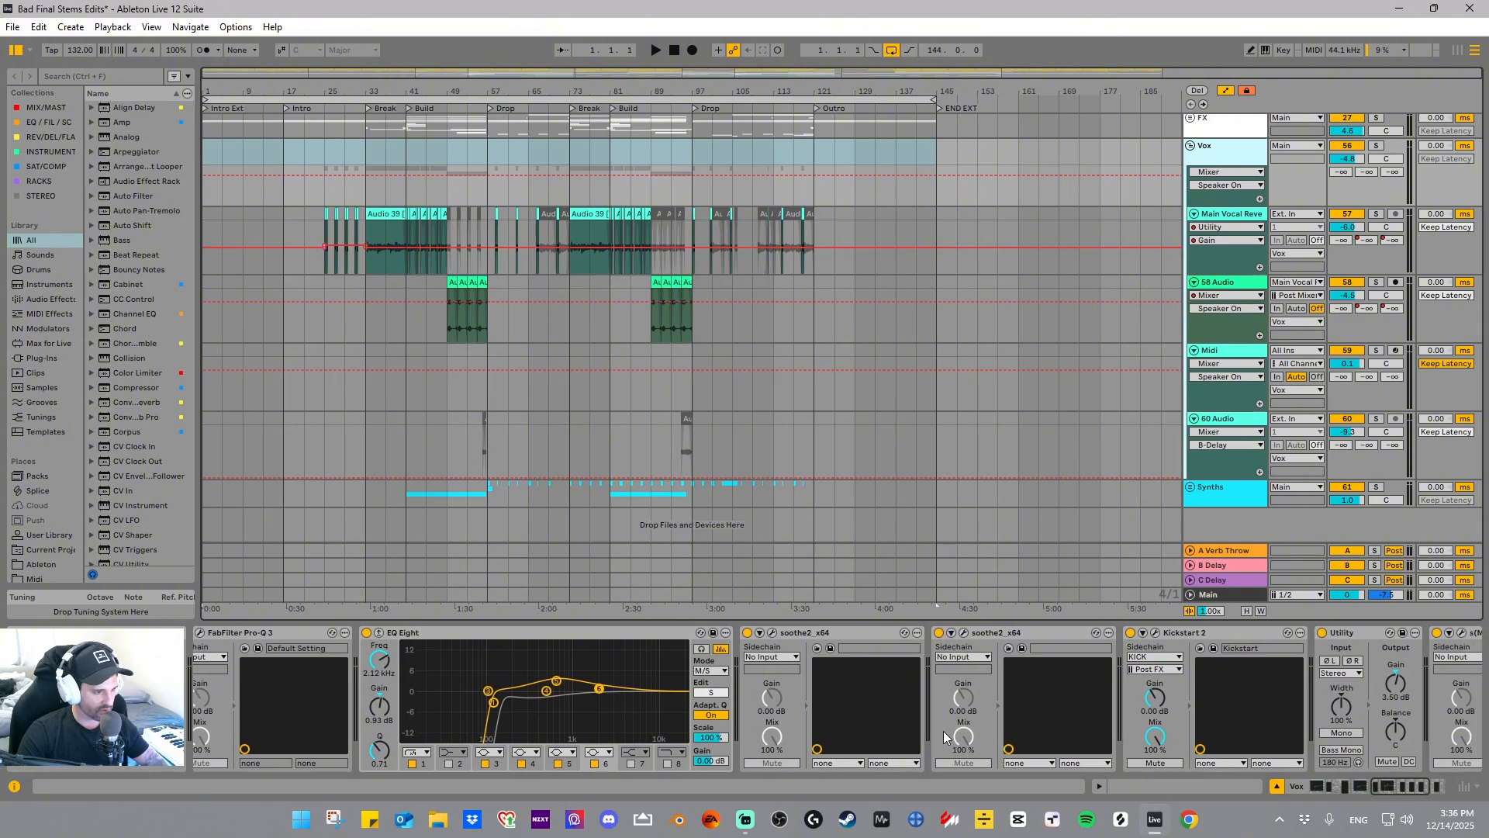
click(775, 631)
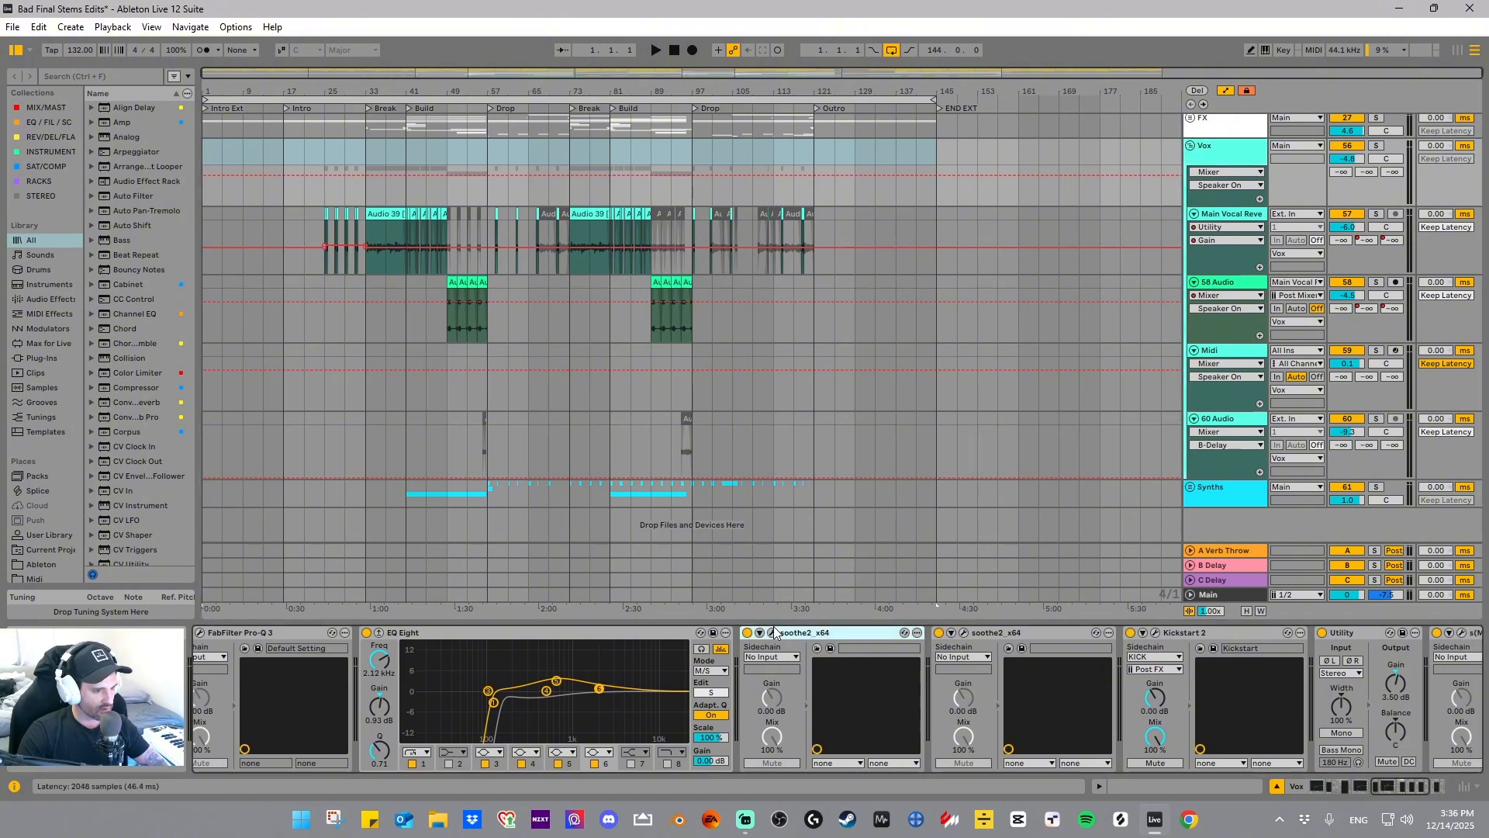
click(772, 633)
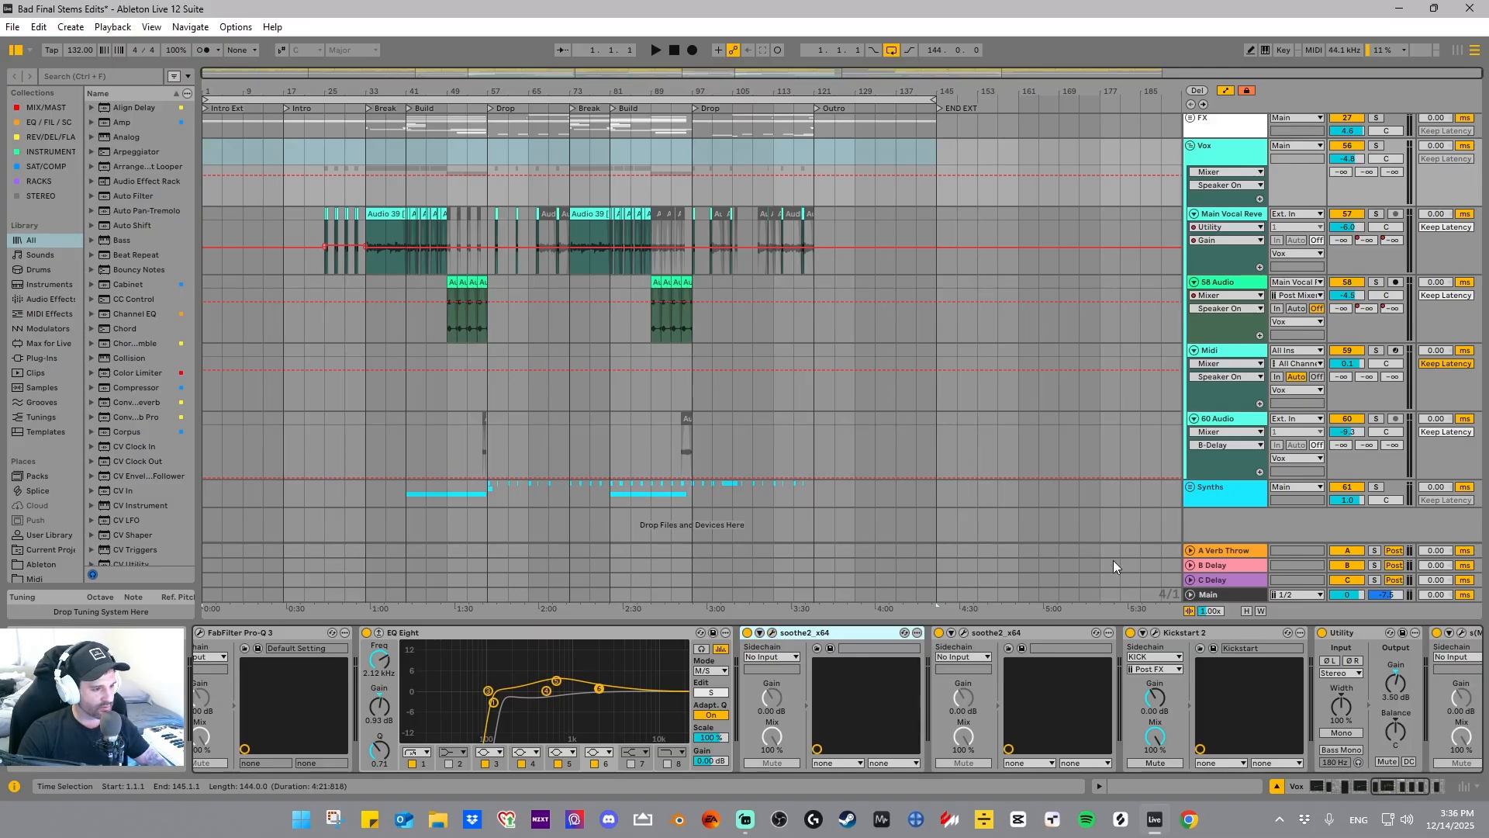
click(964, 632)
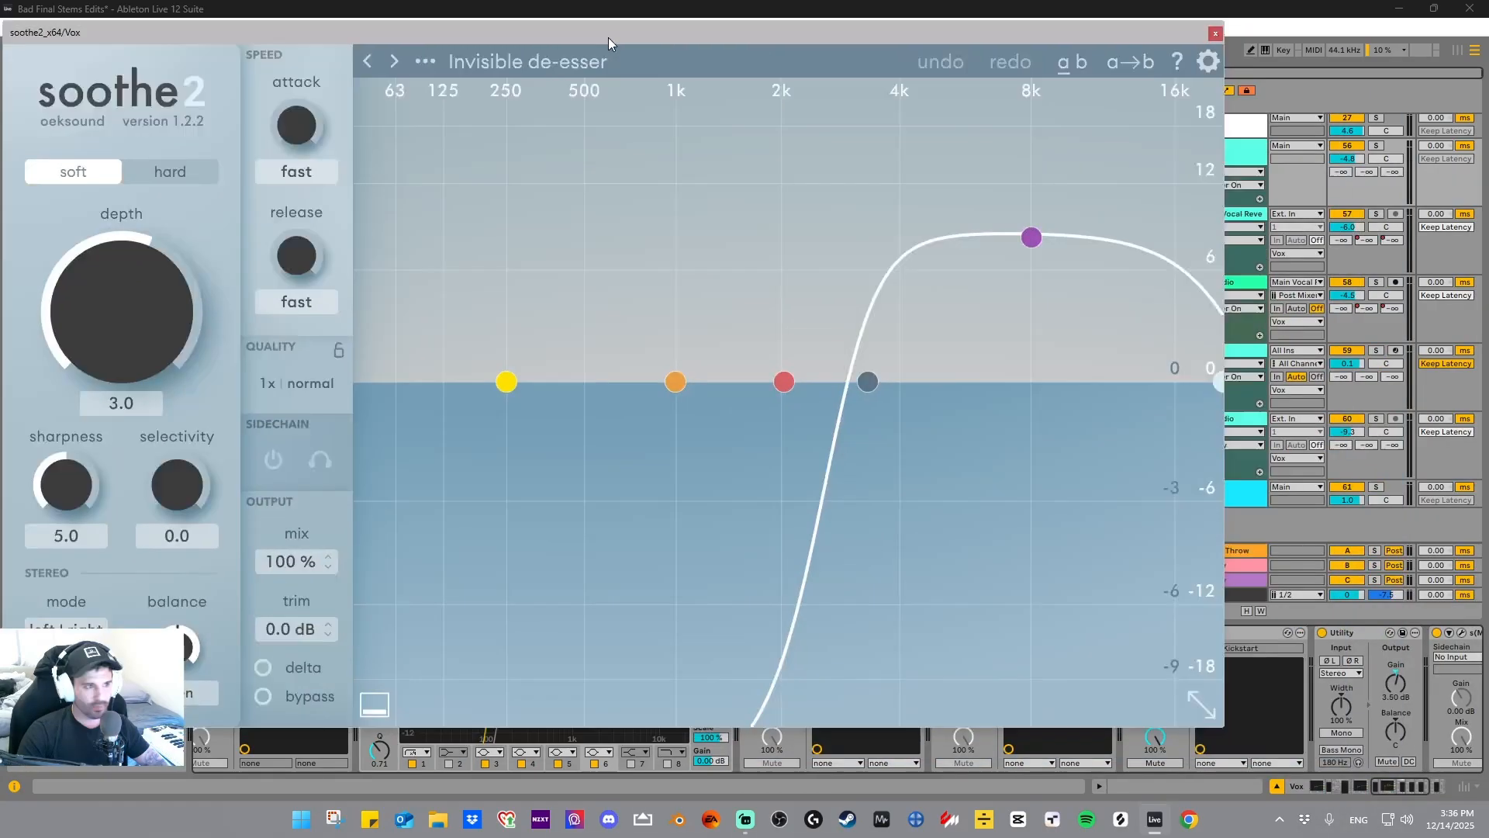
- Close the de-esser settings and view the Vox group's first soothe2 with the Vocal rescue mix bus preset
drag(608, 37, 583, 79)
click(1191, 75)
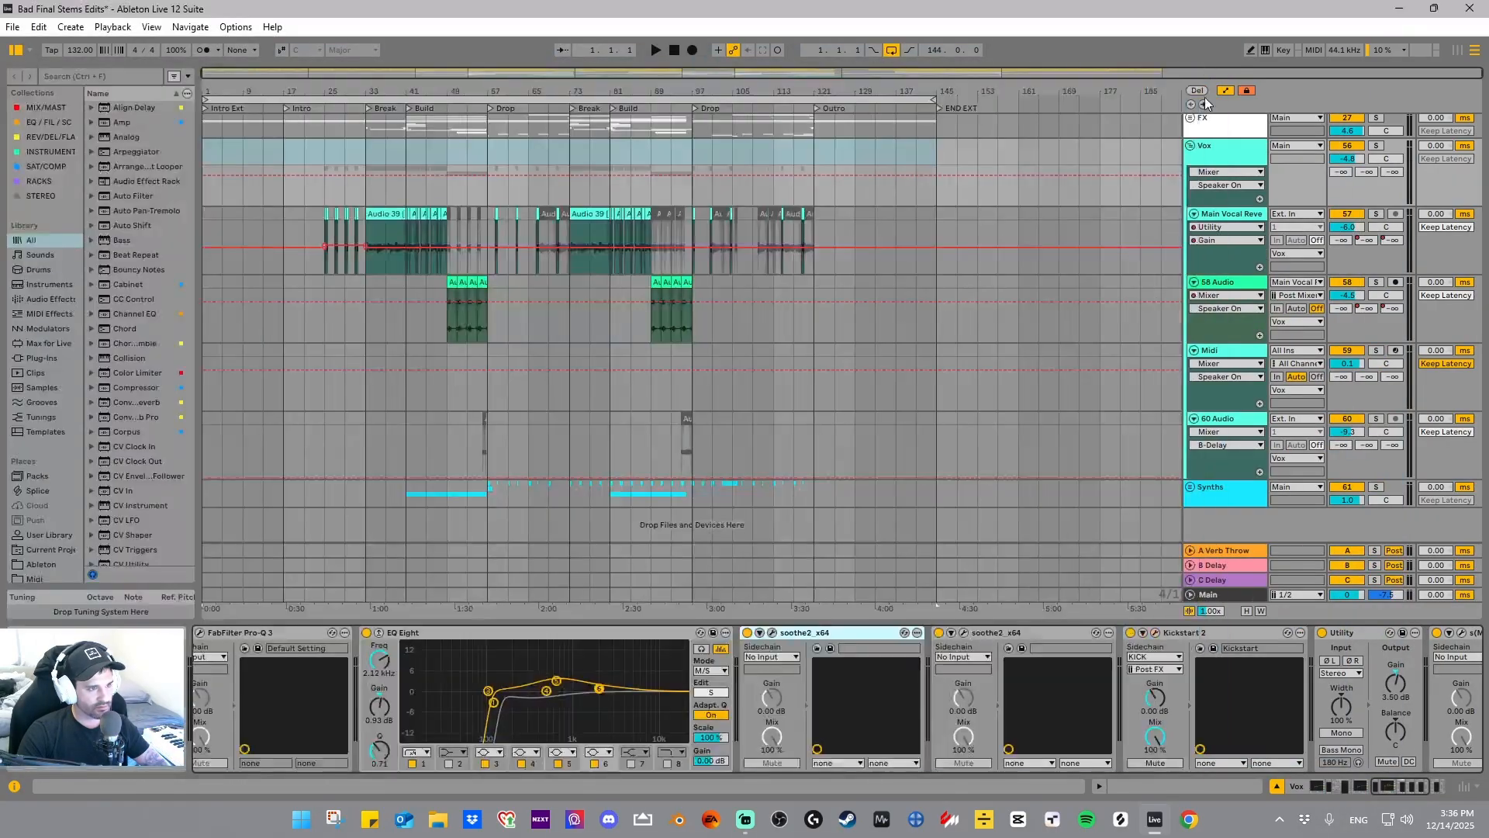
click(772, 632)
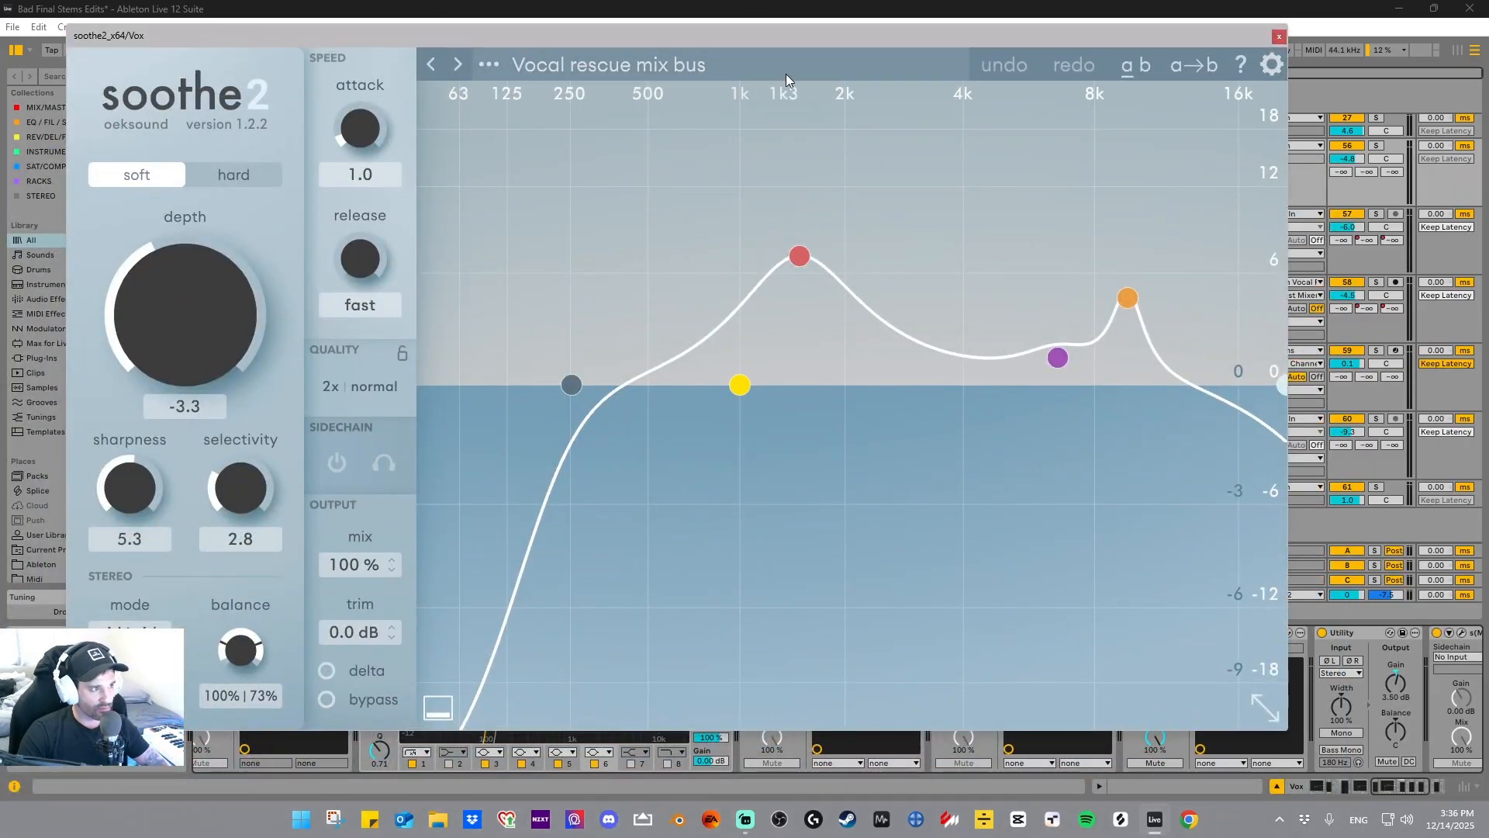
click(1278, 37)
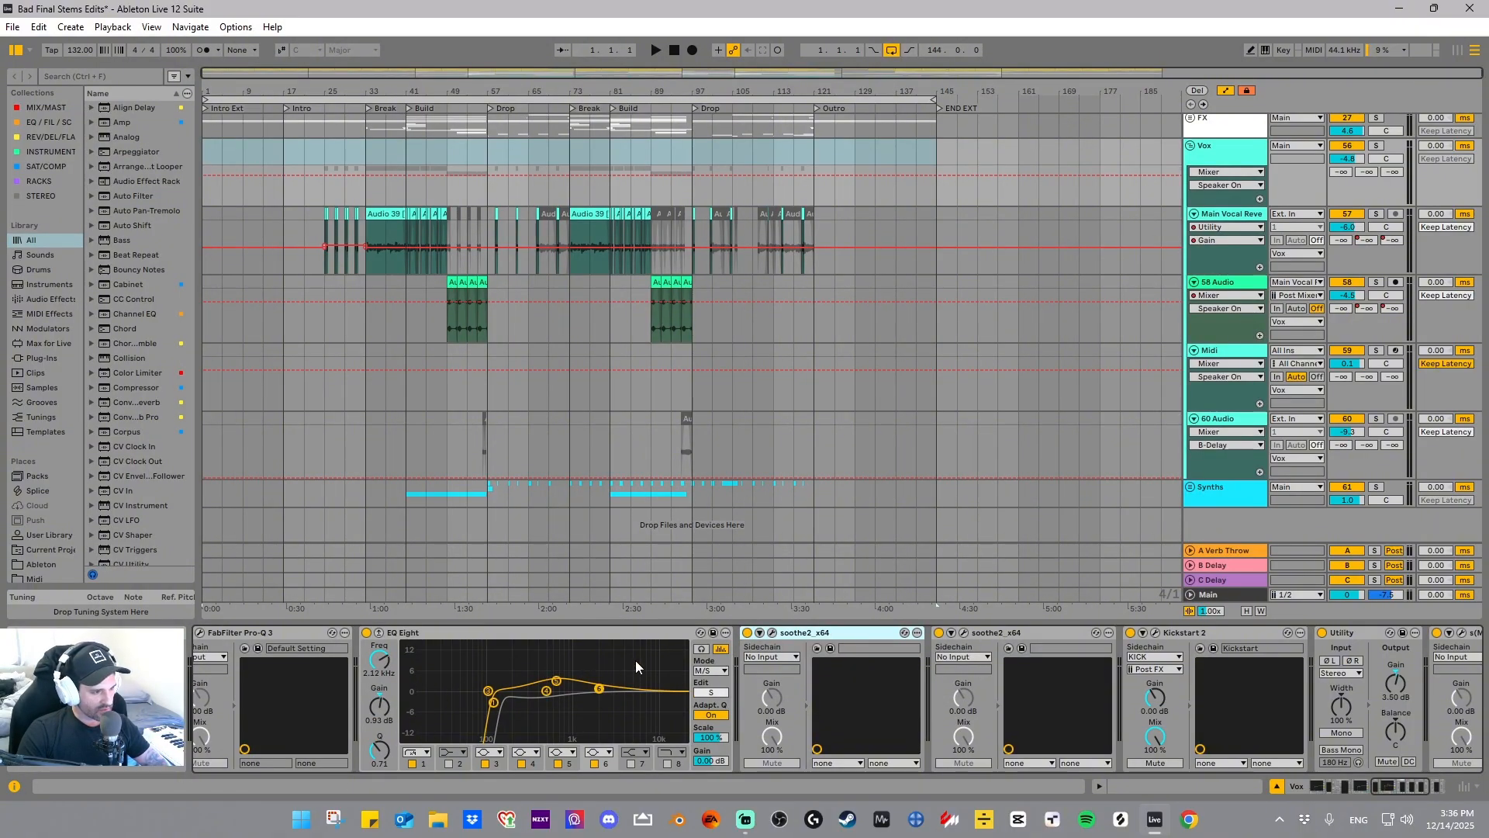
- View the Vox group's Kickstart 2 sidechain settings and review the remaining devices in its effects chain
click(1155, 633)
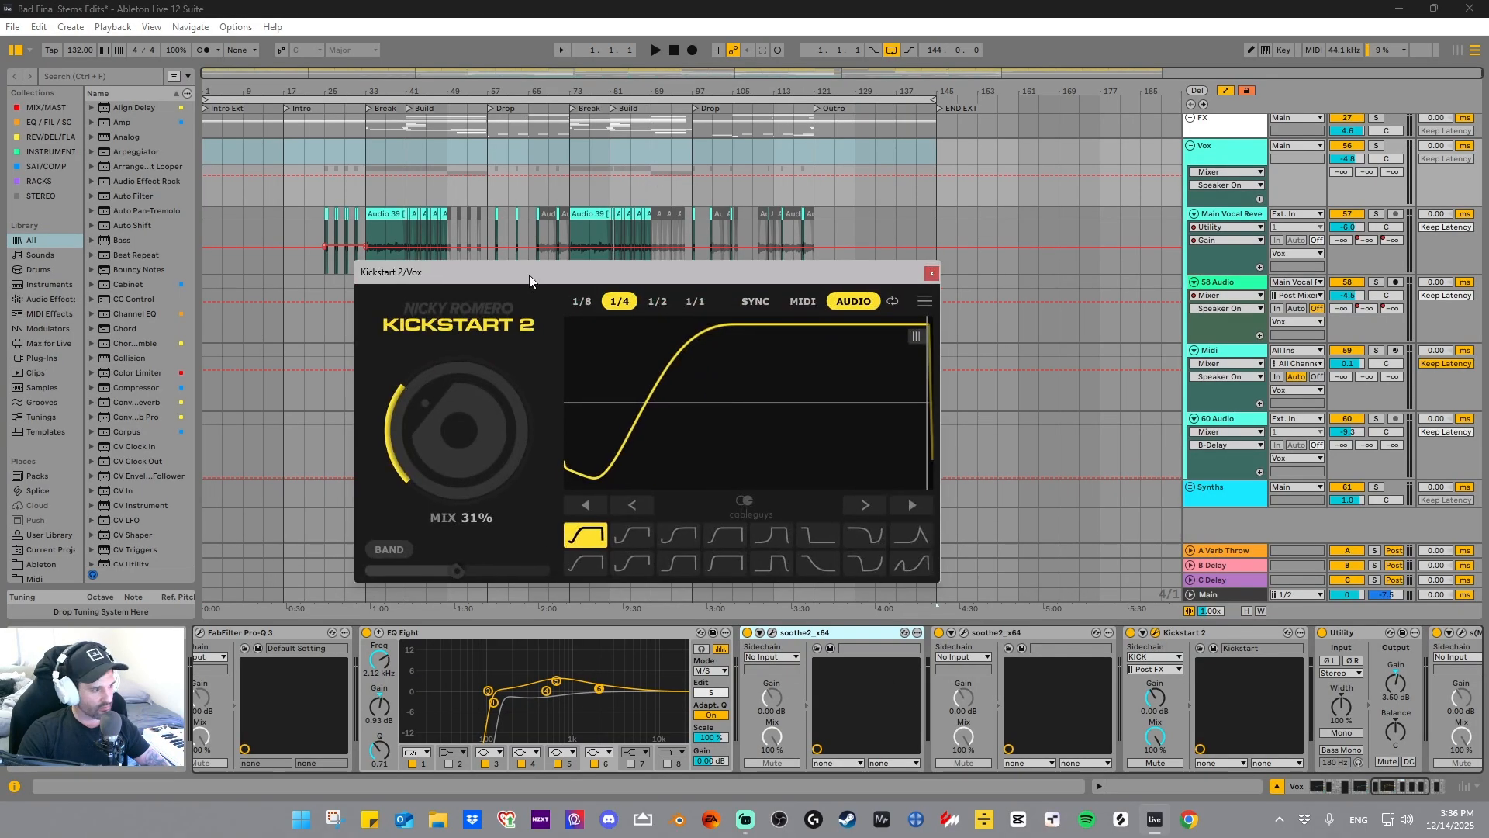
click(930, 275)
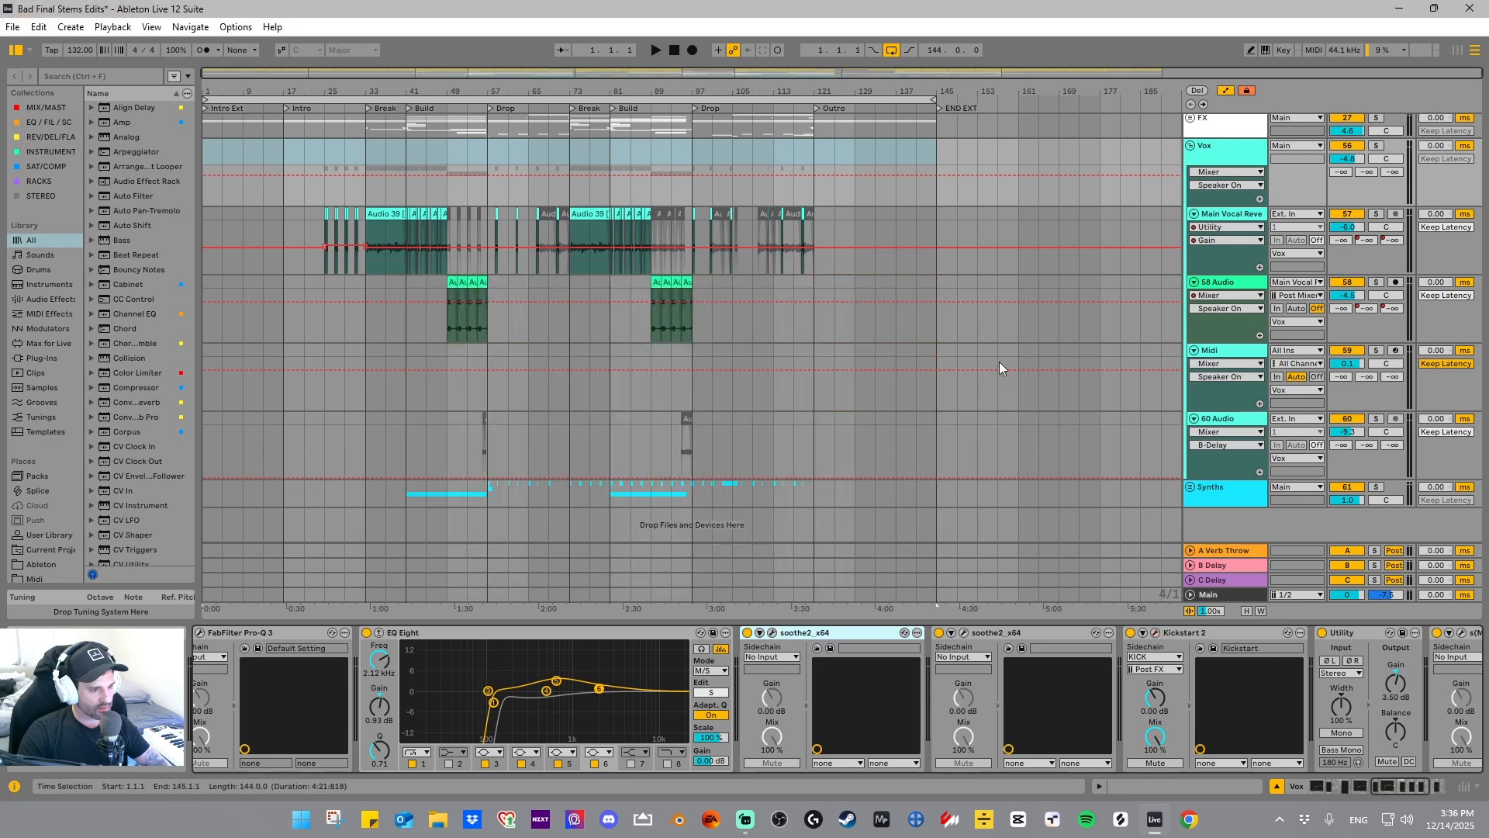
click(1396, 789)
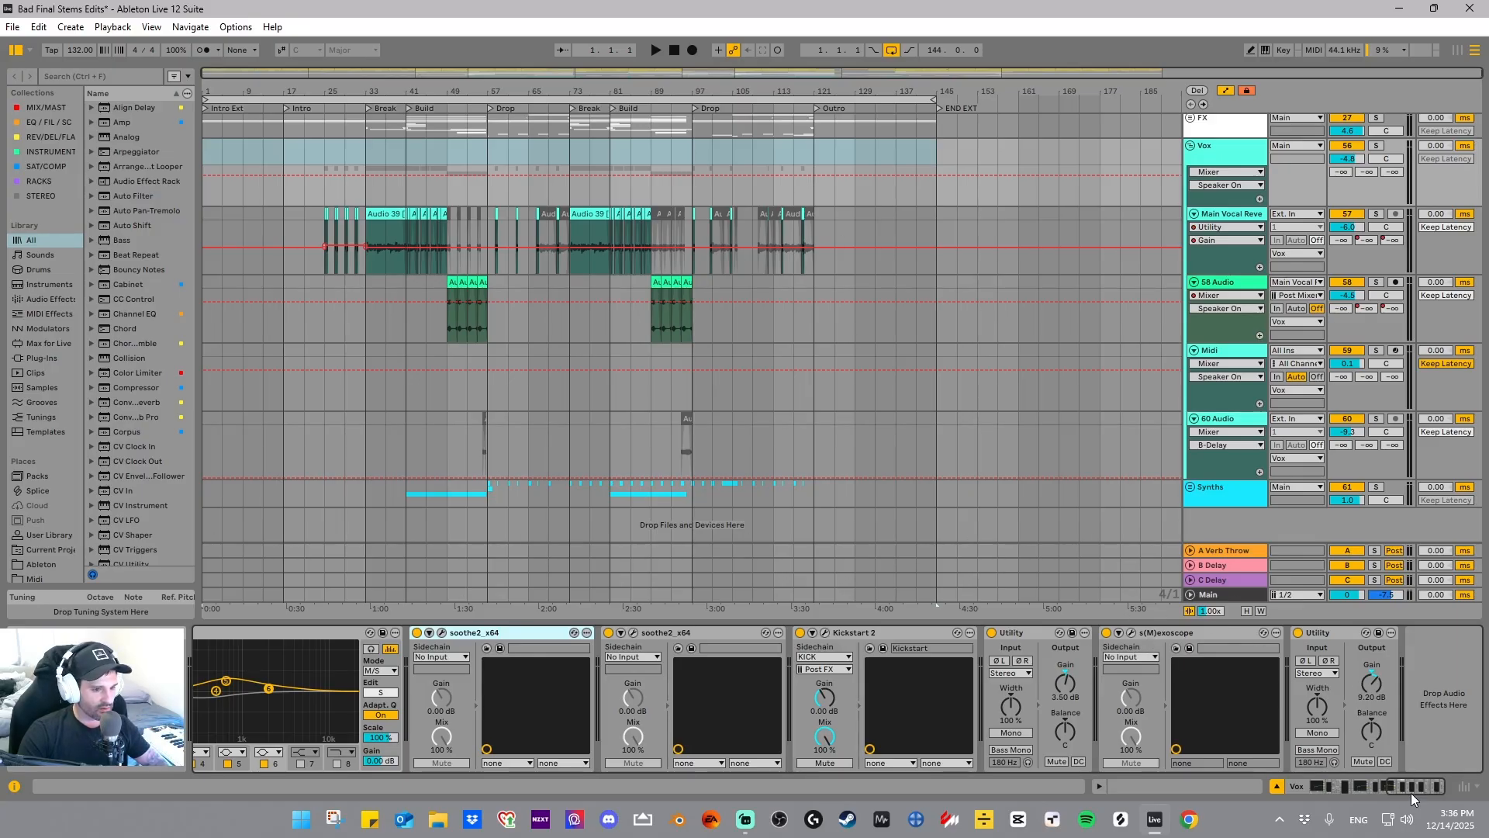
drag(1411, 792, 1327, 804)
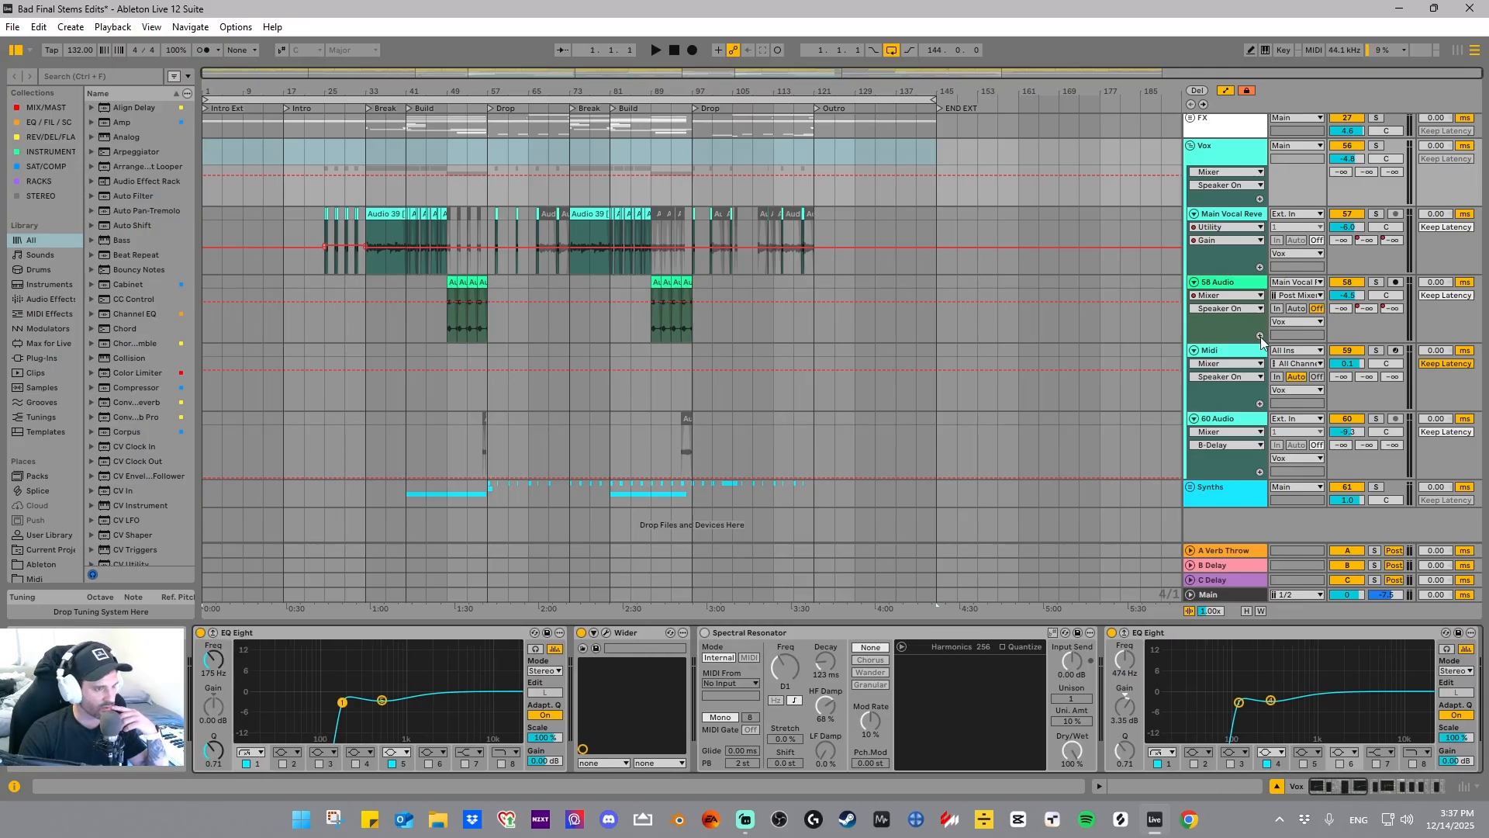
- Collapse the Vox group, then expand the Synths group and survey its tracks
click(1192, 146)
click(1228, 239)
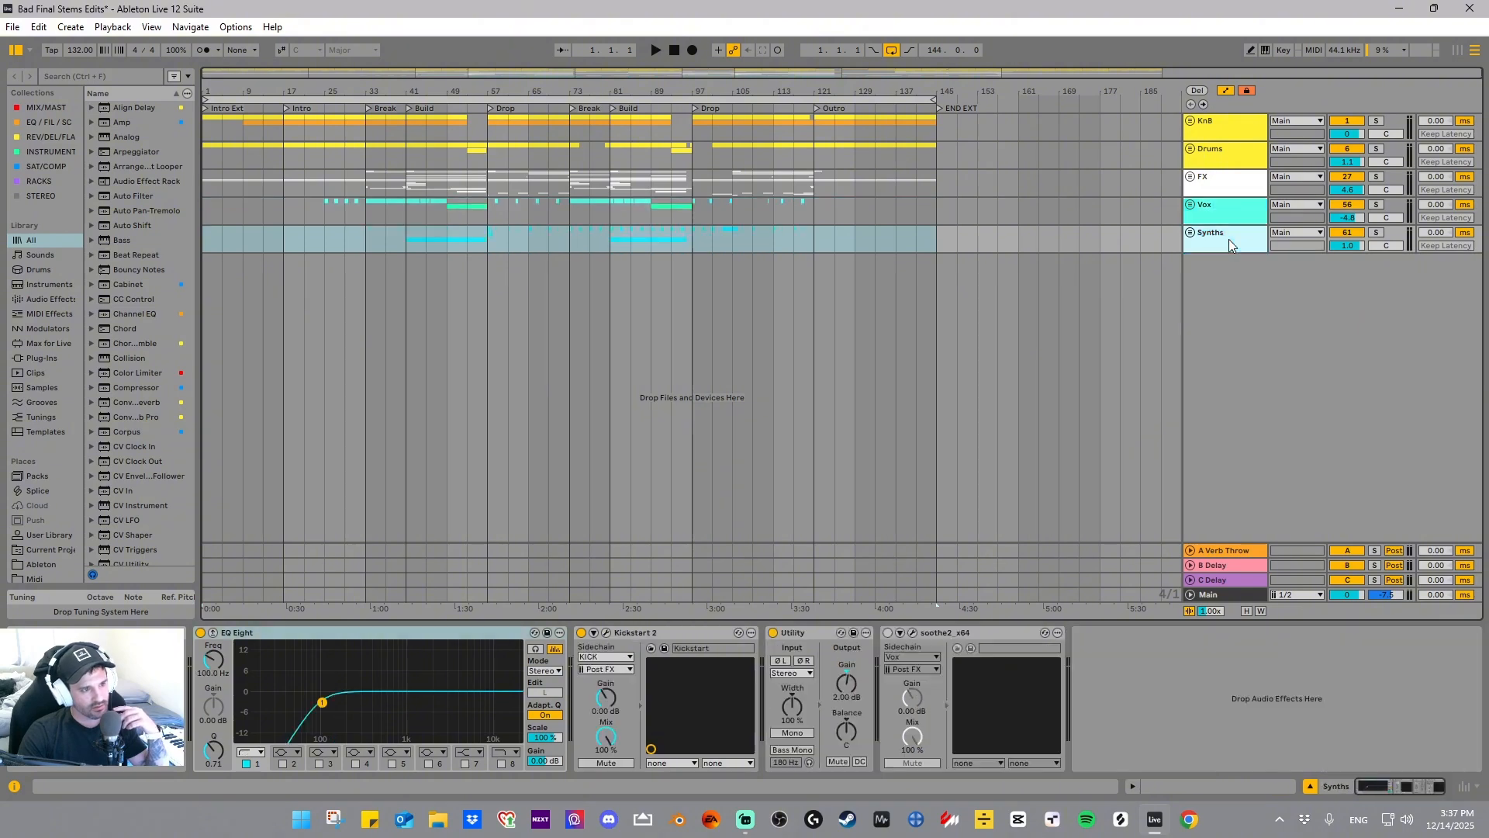
click(1192, 234)
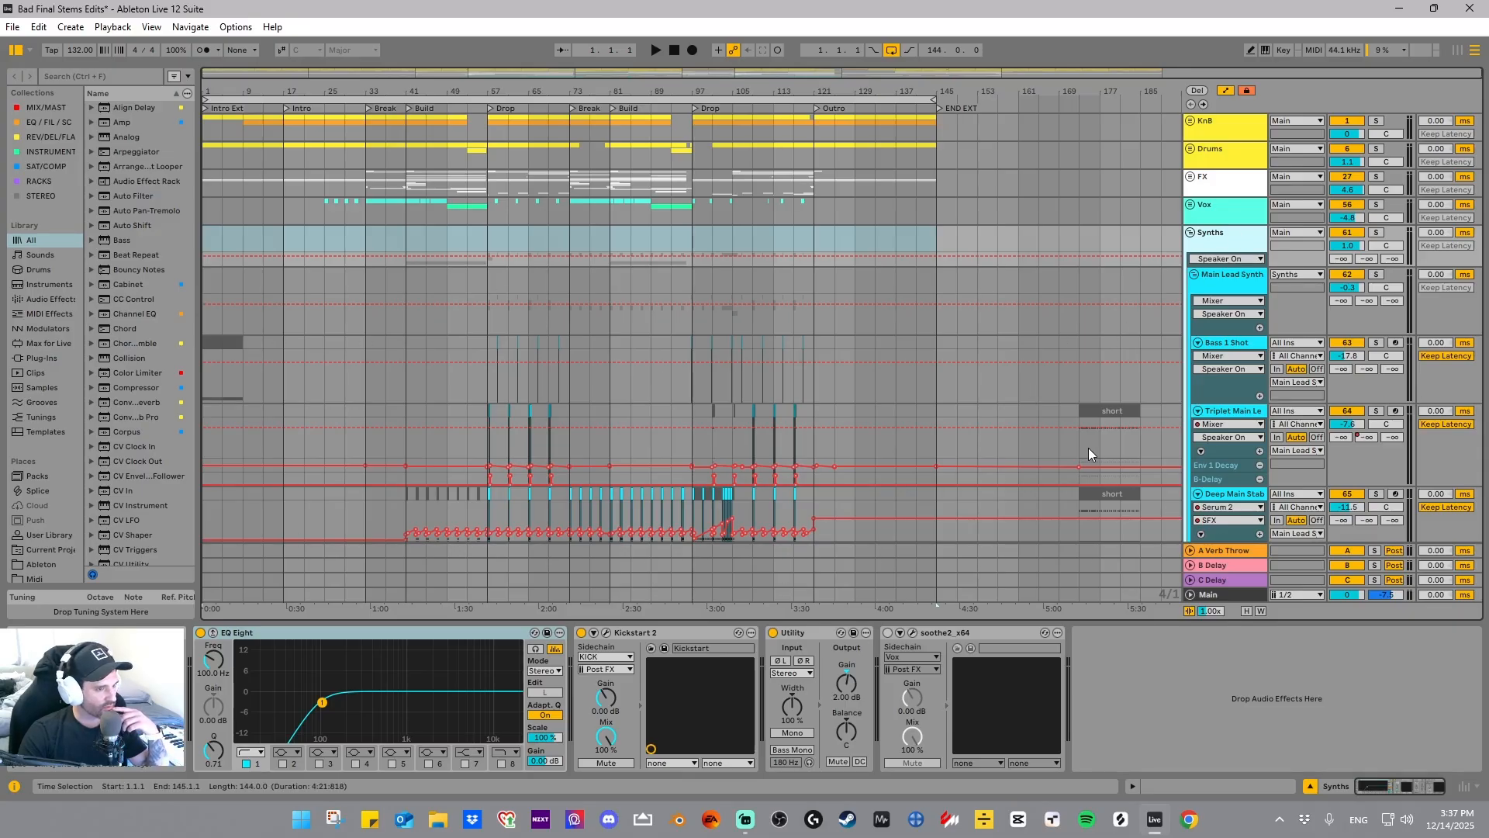
scroll(1087, 448, down, 2)
scroll(1143, 315, up, 1)
scroll(1155, 343, down, 5)
scroll(1155, 342, up, 3)
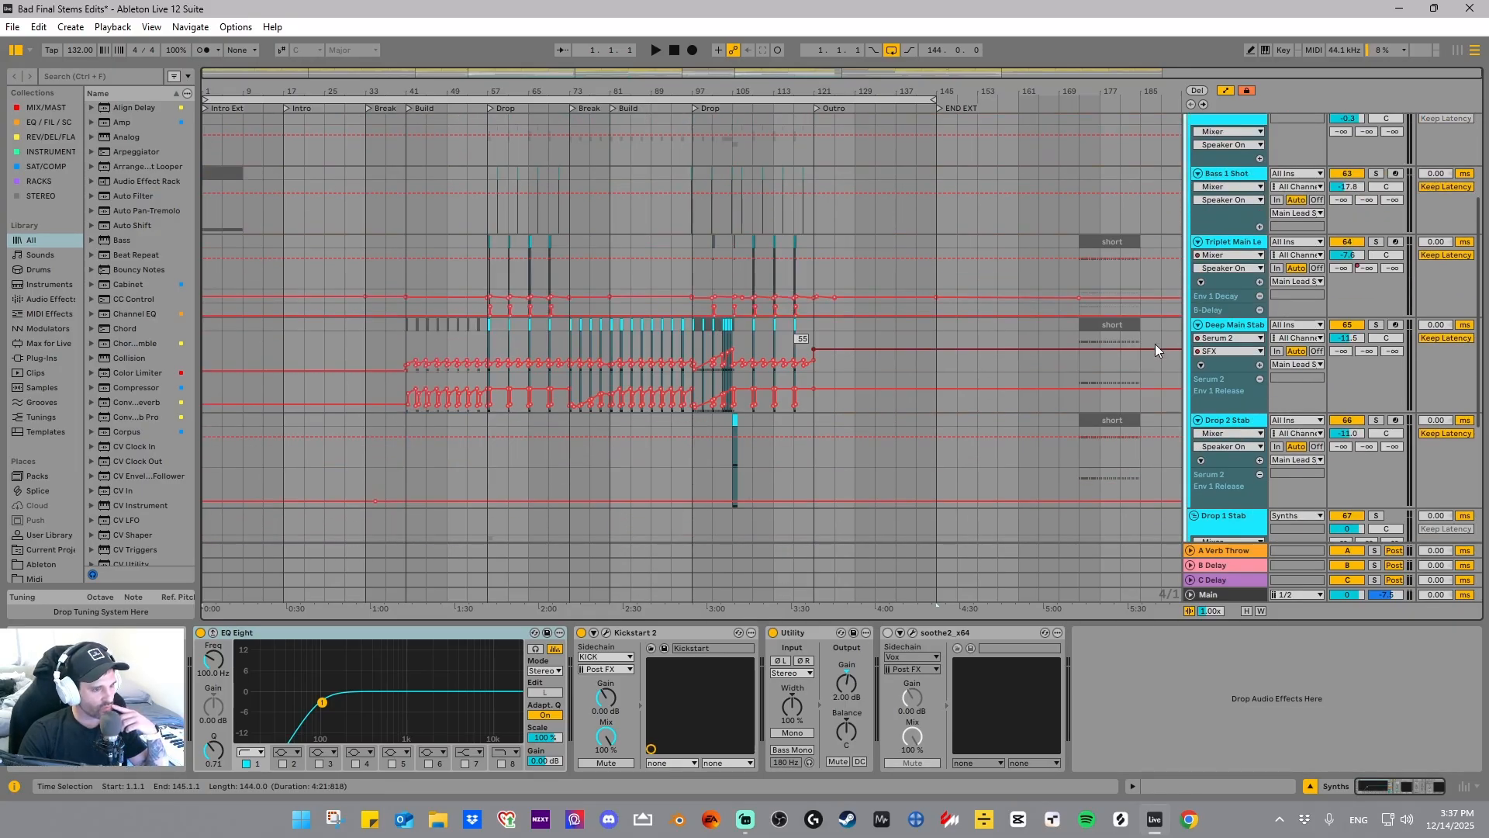
scroll(1217, 318, up, 4)
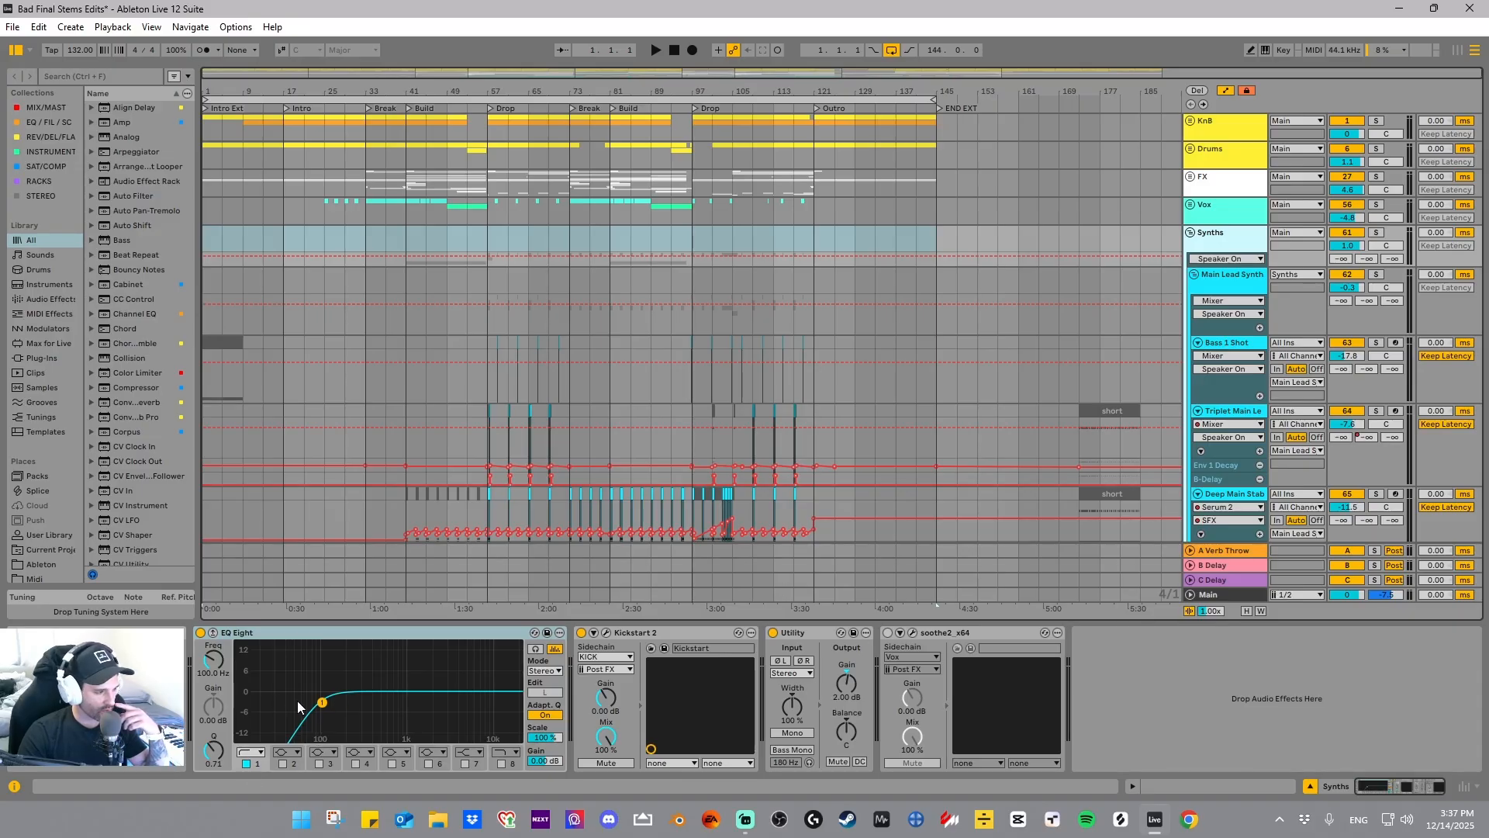
- Examine the Synths group's EQ Eight low-cut filter type, Kickstart 2 sidechain settings and Utility device
click(245, 756)
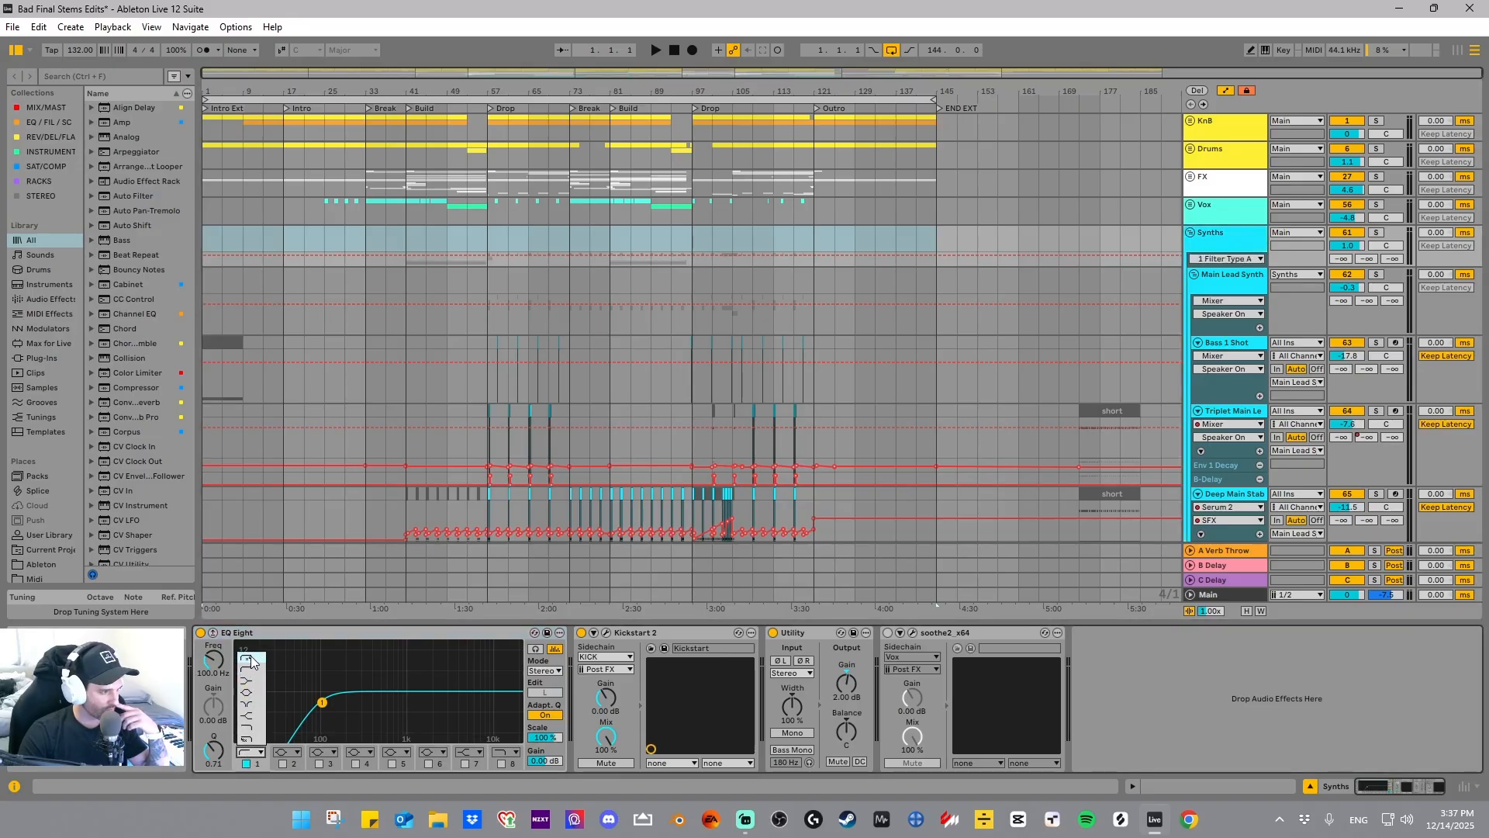
click(256, 756)
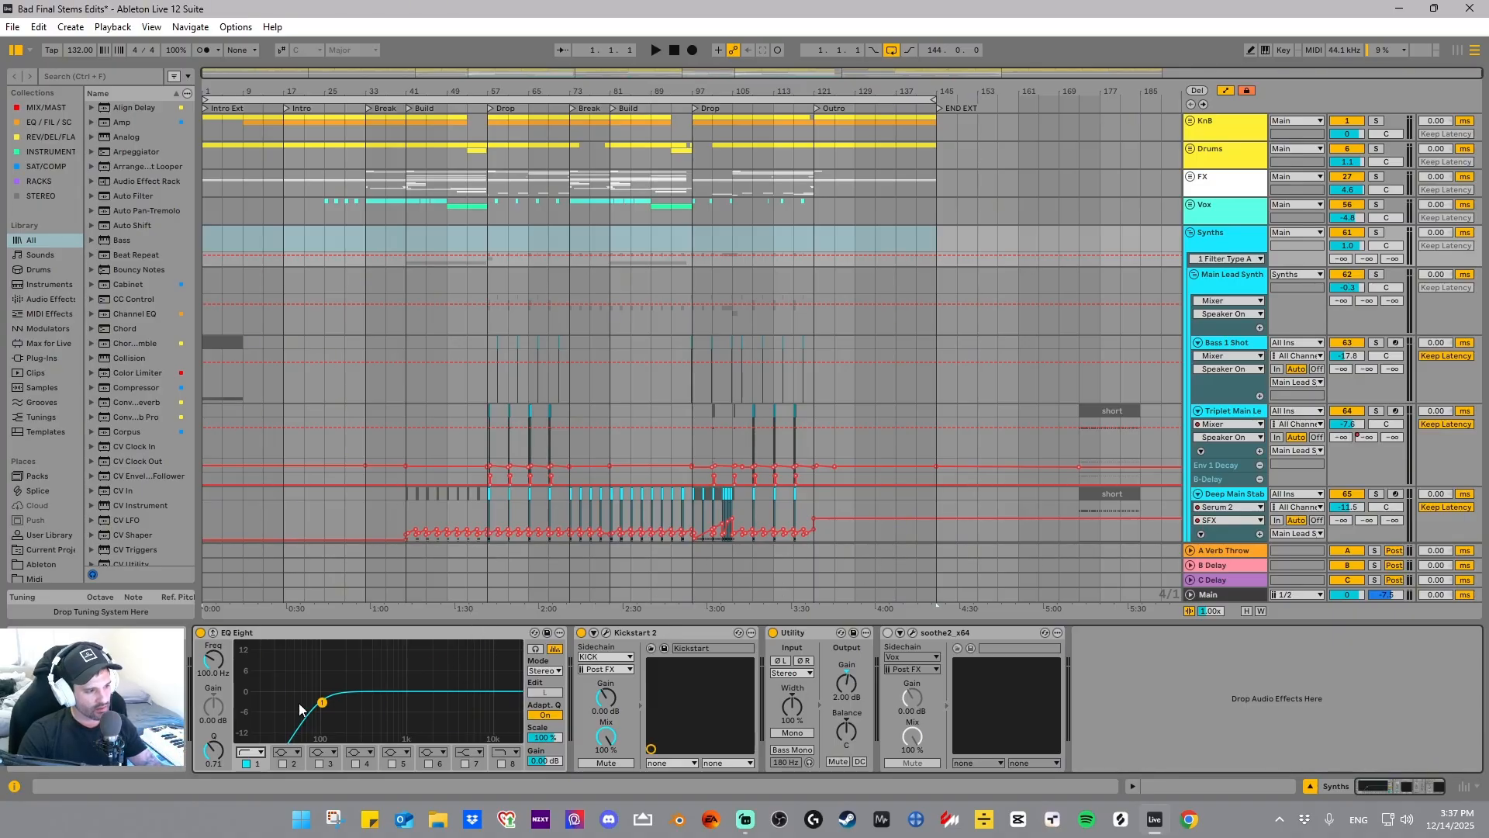
click(606, 632)
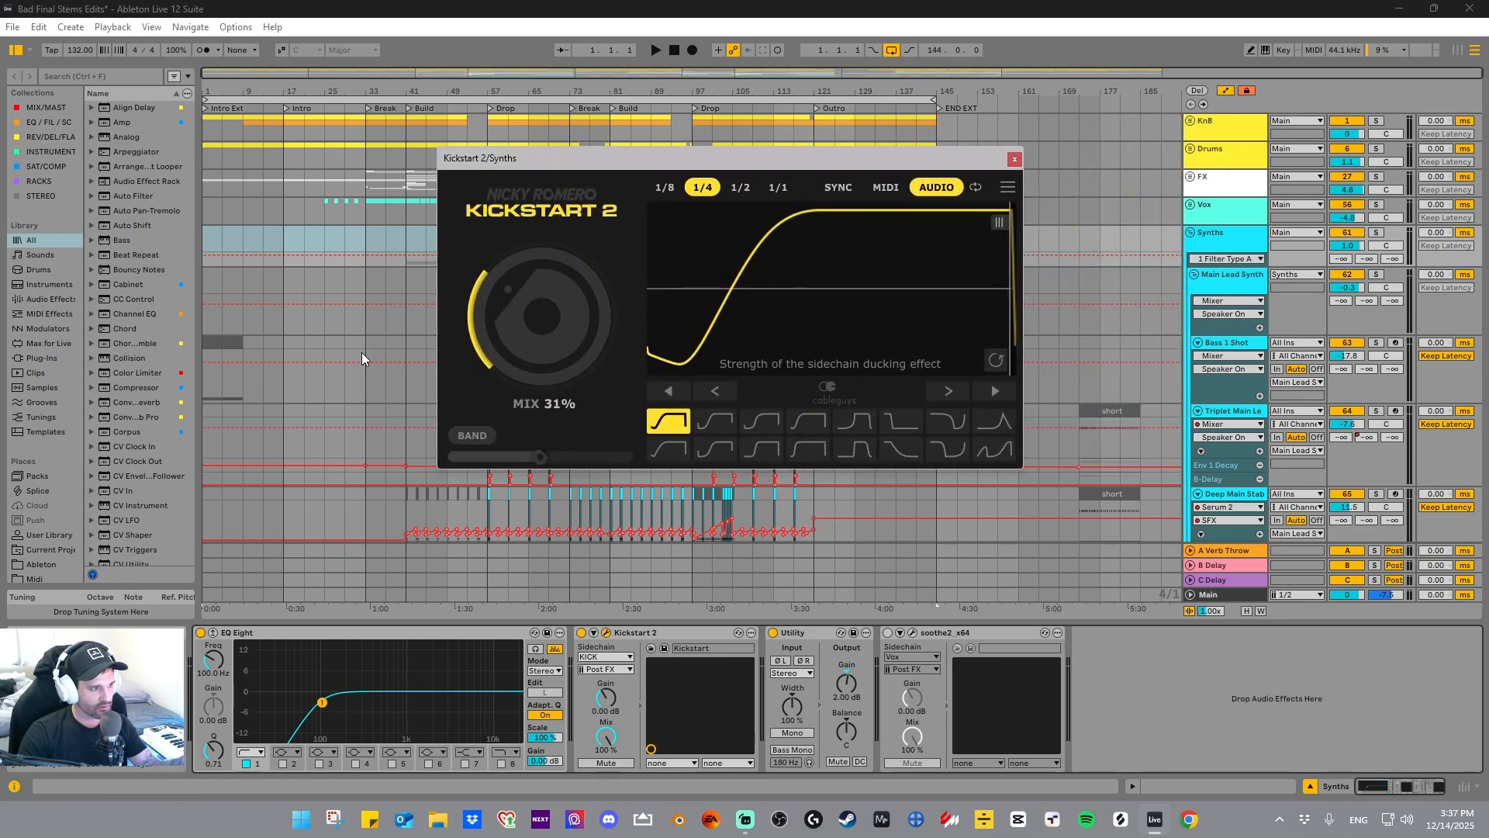
click(1015, 161)
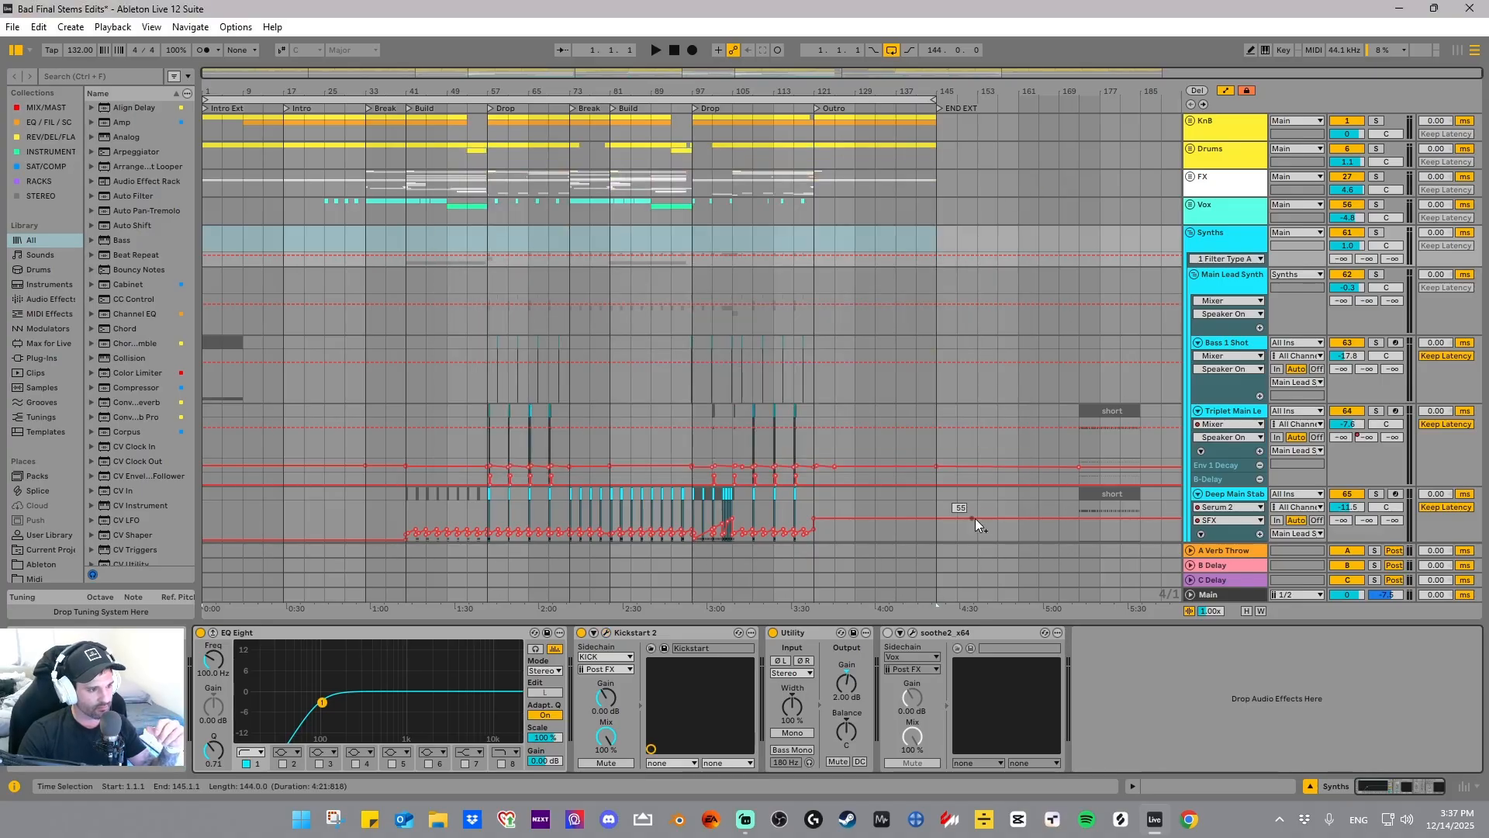
click(814, 635)
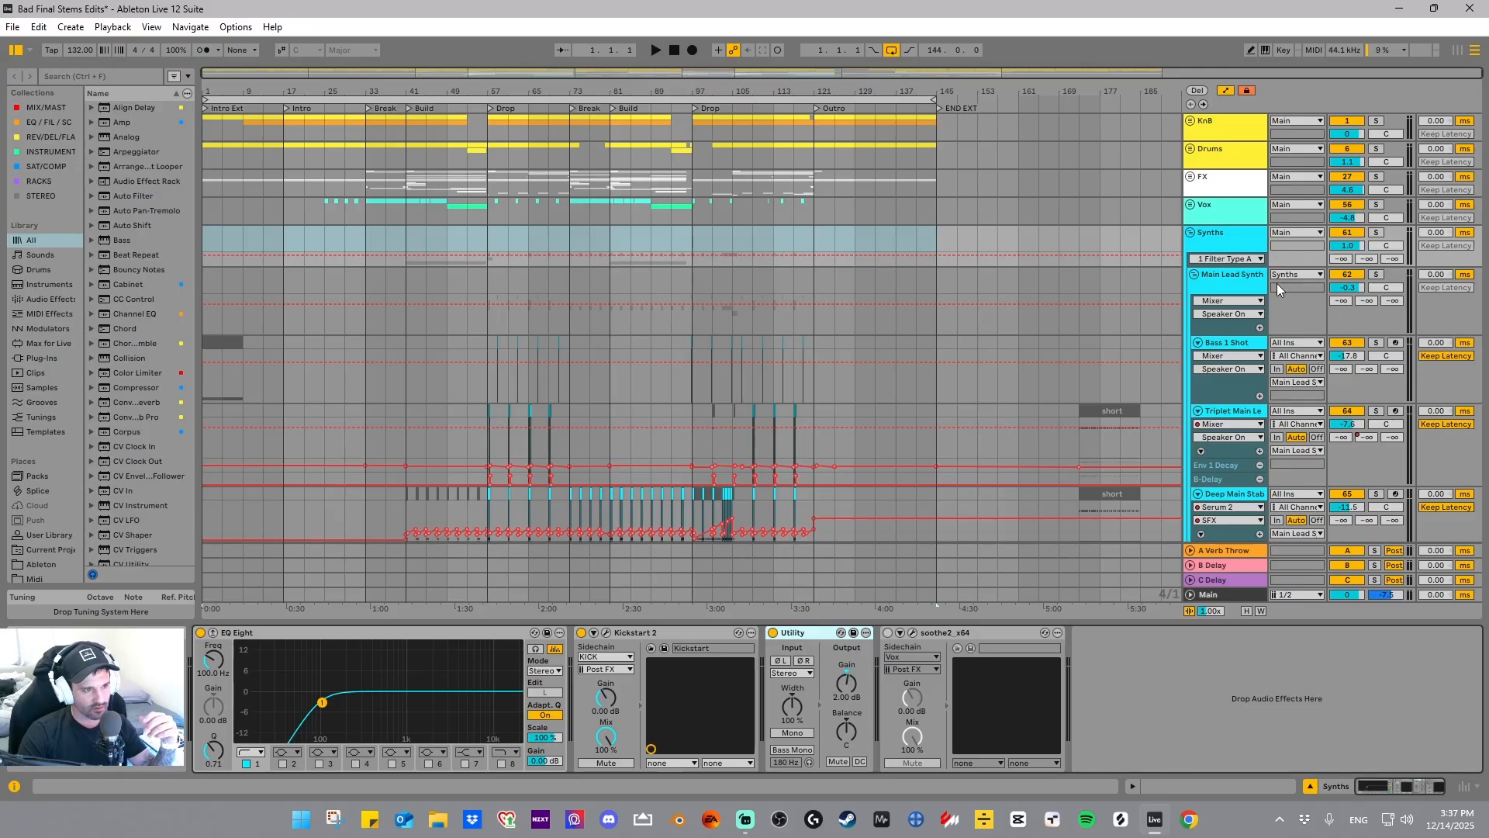
- Hide the automation, then solo the Bass 1 Shot track and play its clip just before bar 67
click(1242, 272)
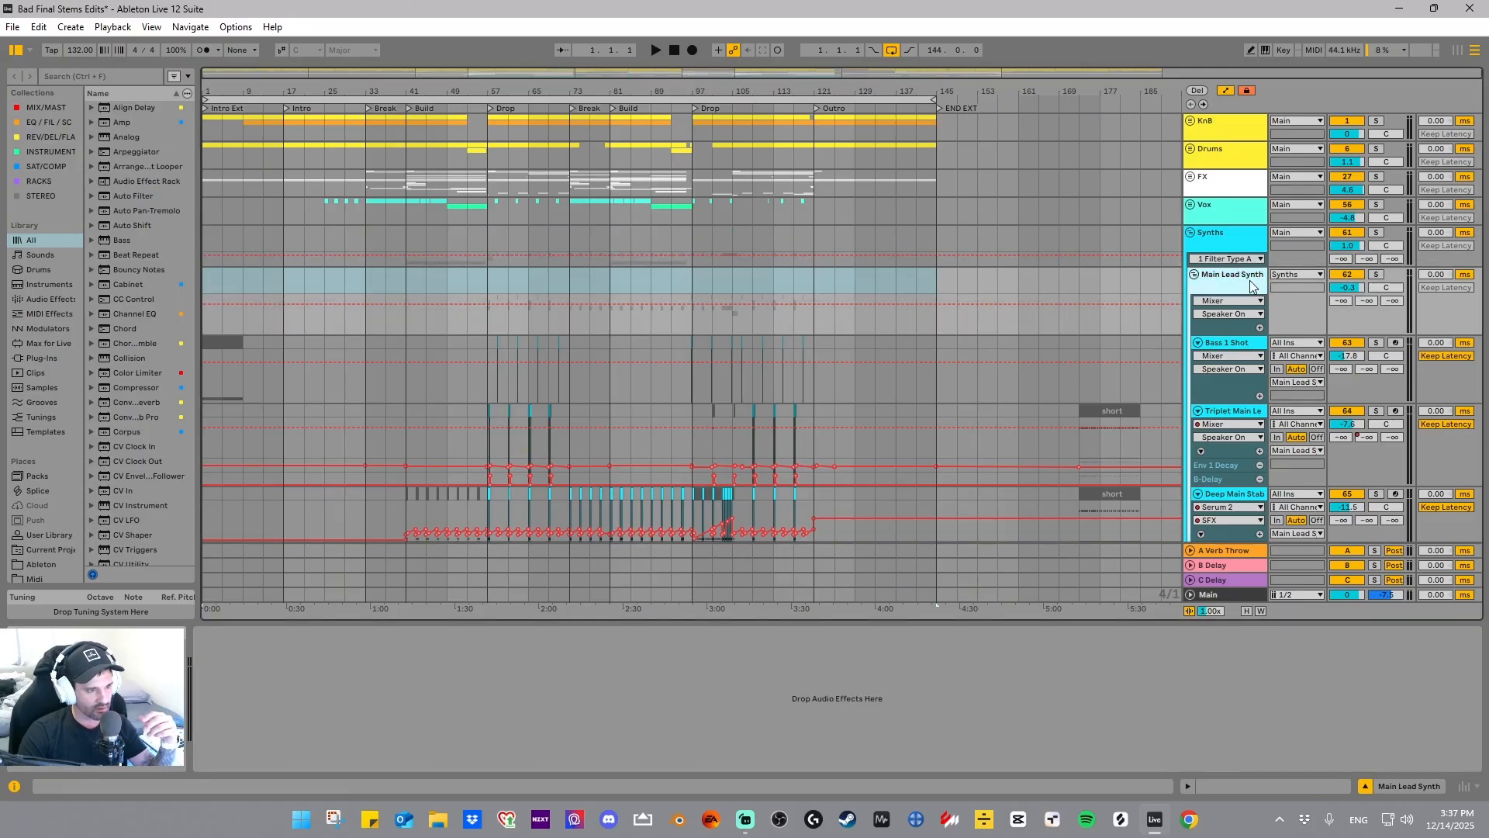
click(1214, 348)
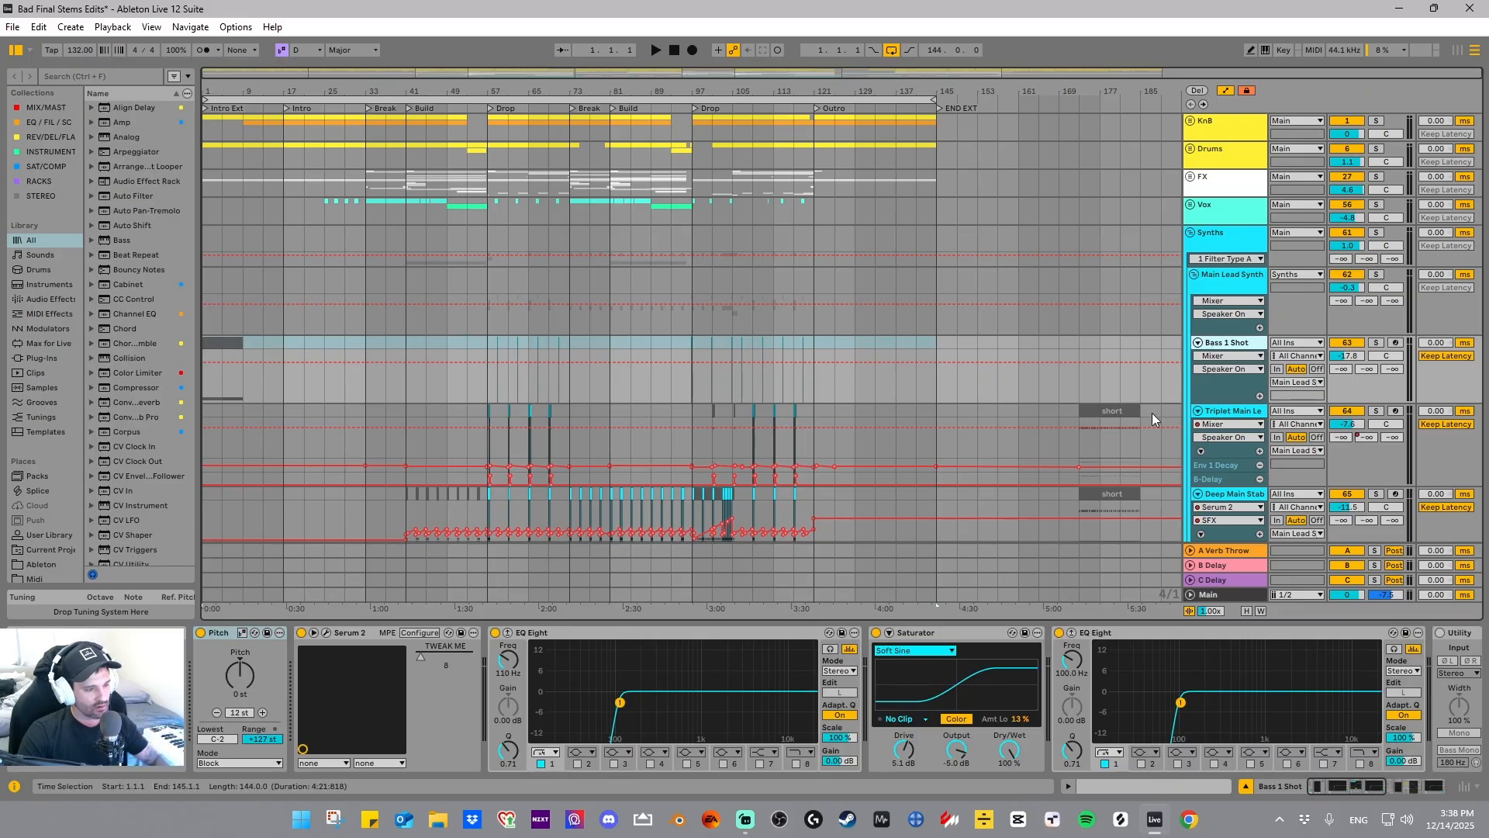
key(z)
key(a)
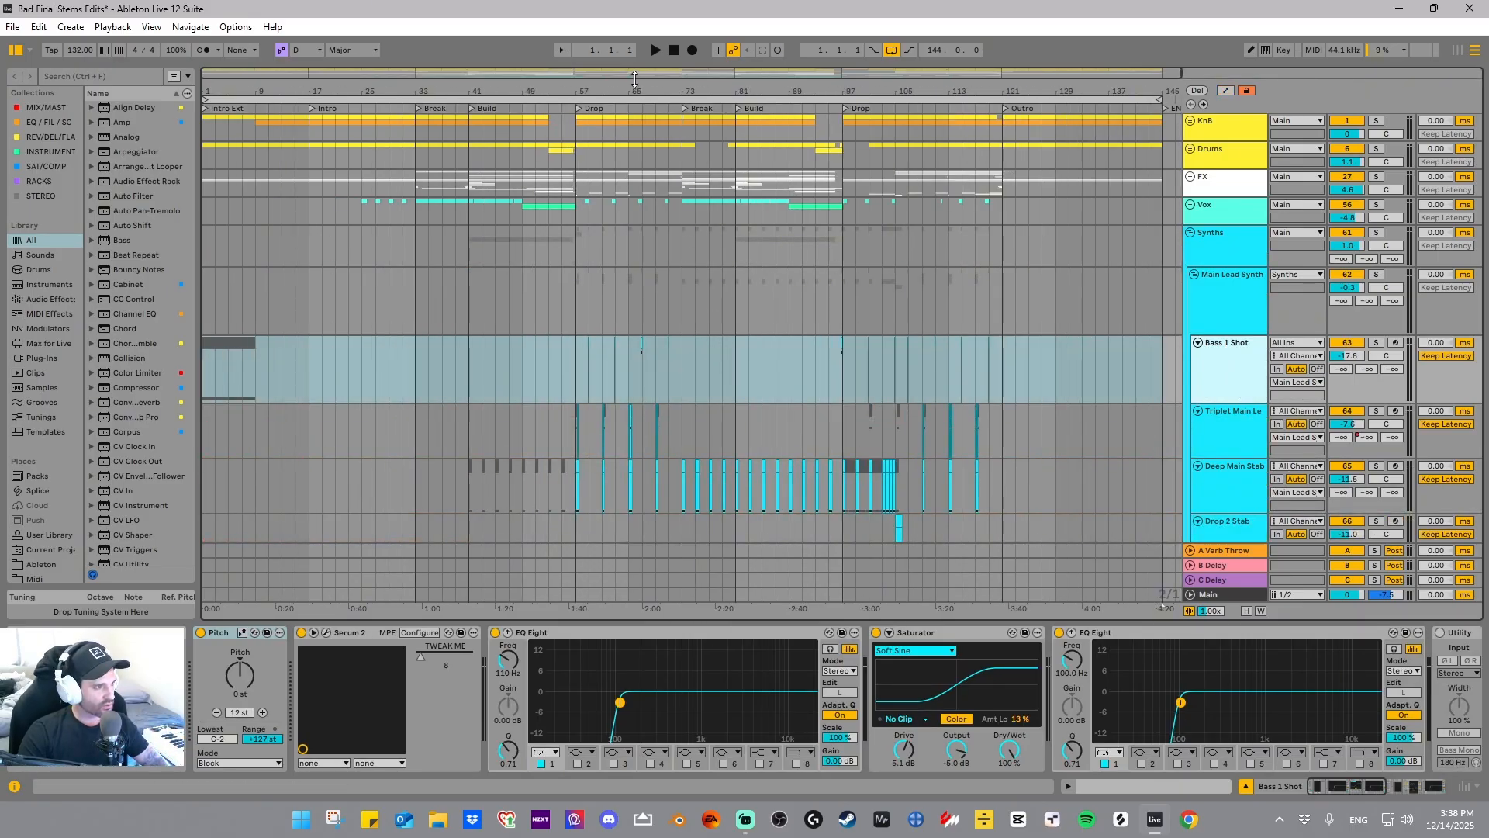
drag(634, 81, 579, 448)
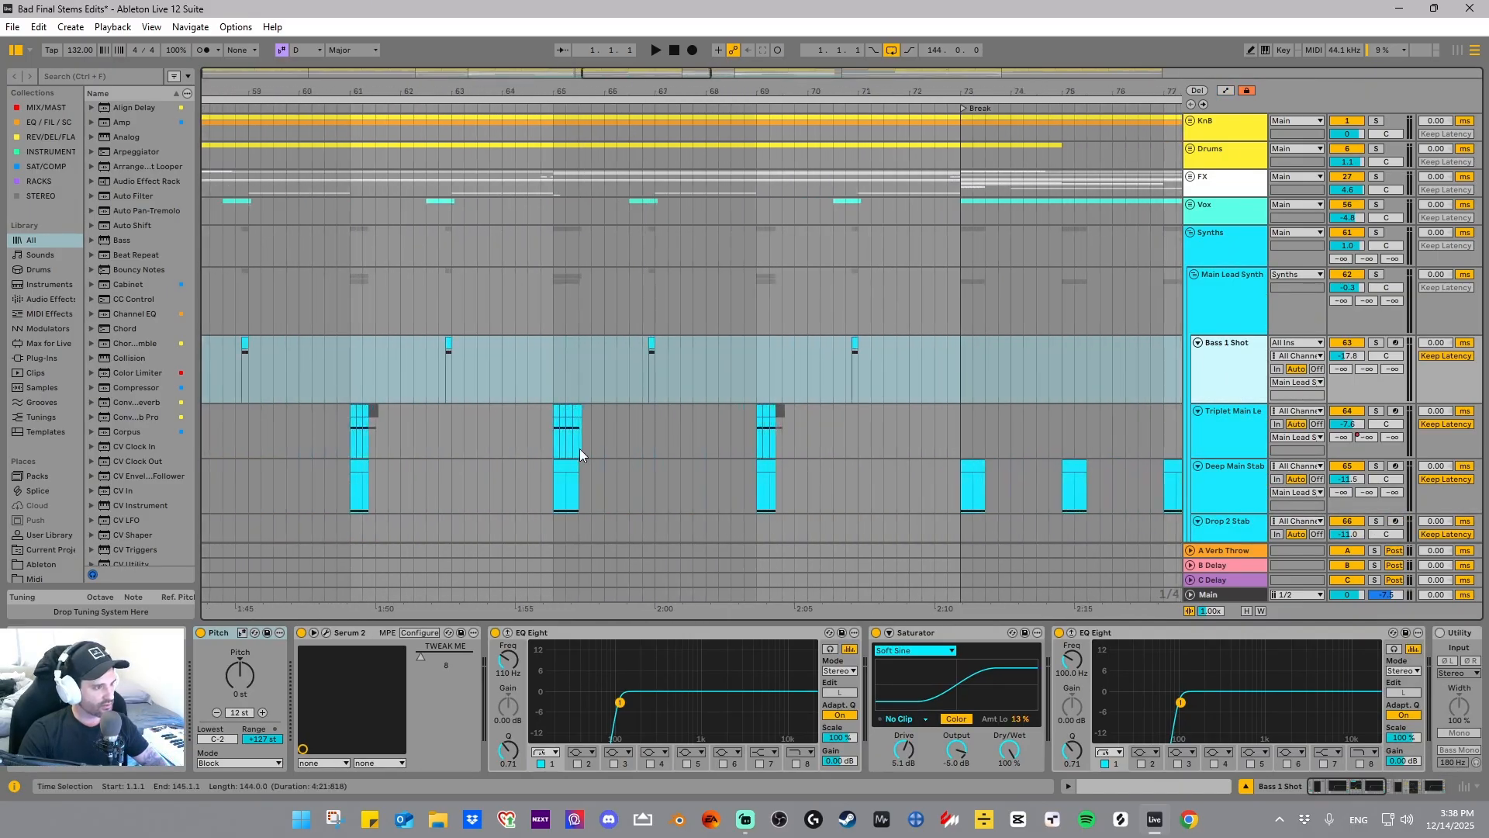
click(651, 341)
click(1375, 343)
key(space)
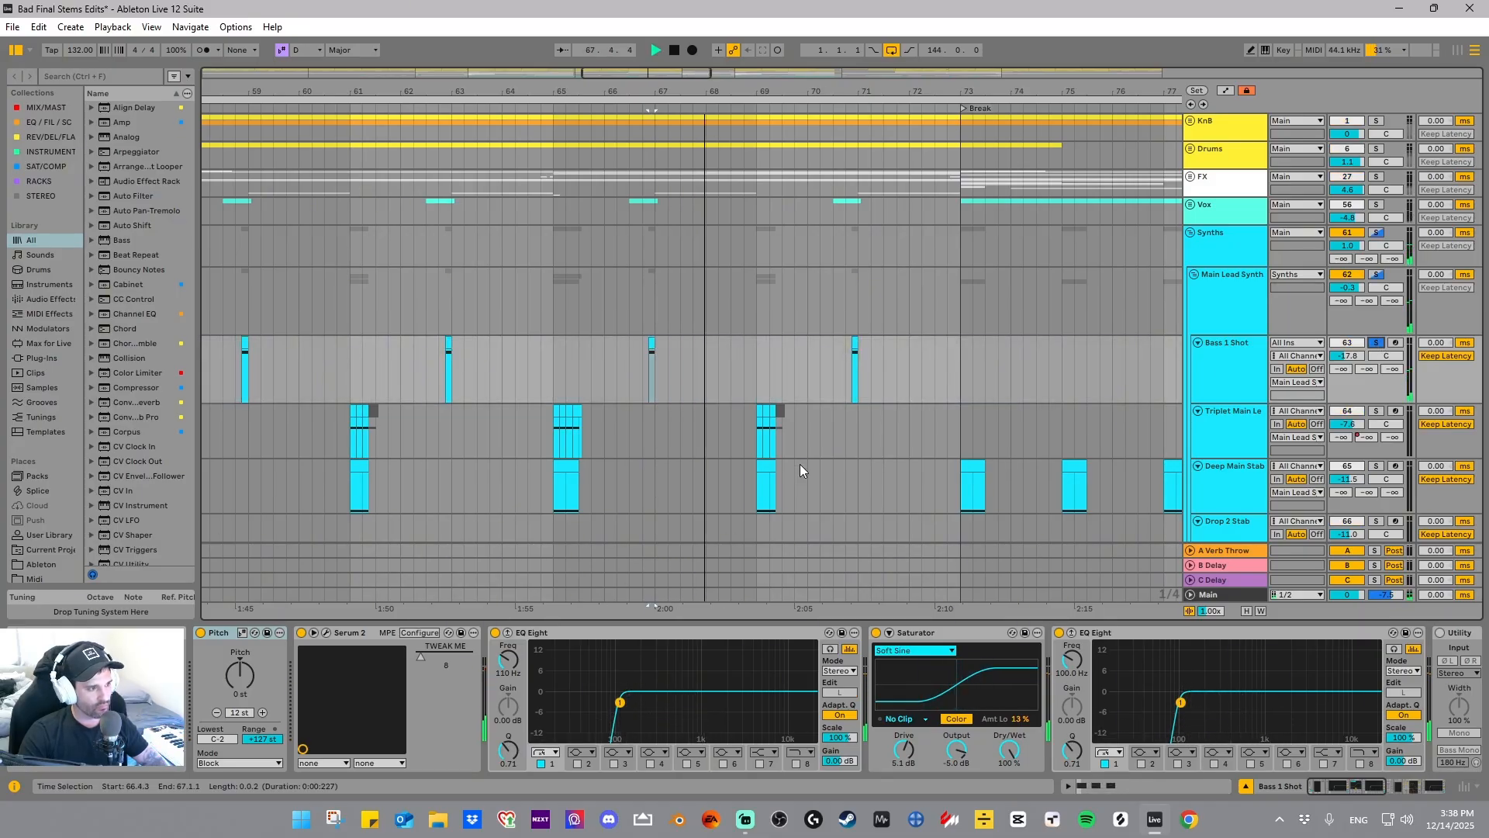
- Inspect Bass 1 Shot's Serum 2 patch, then review its effects chain through sick delay and the final EQ Eight
click(326, 631)
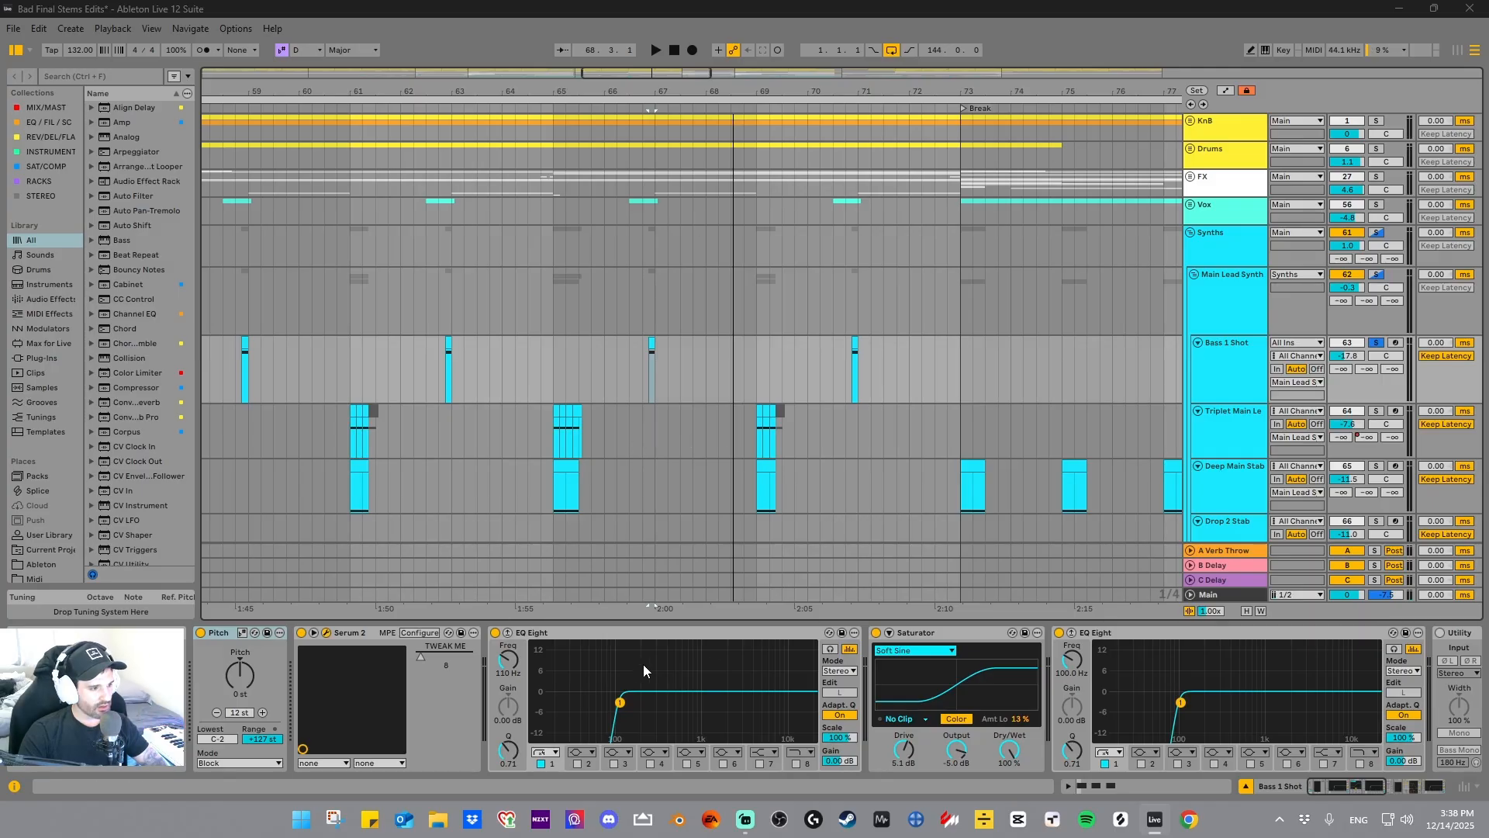
drag(1488, 165, 542, 144)
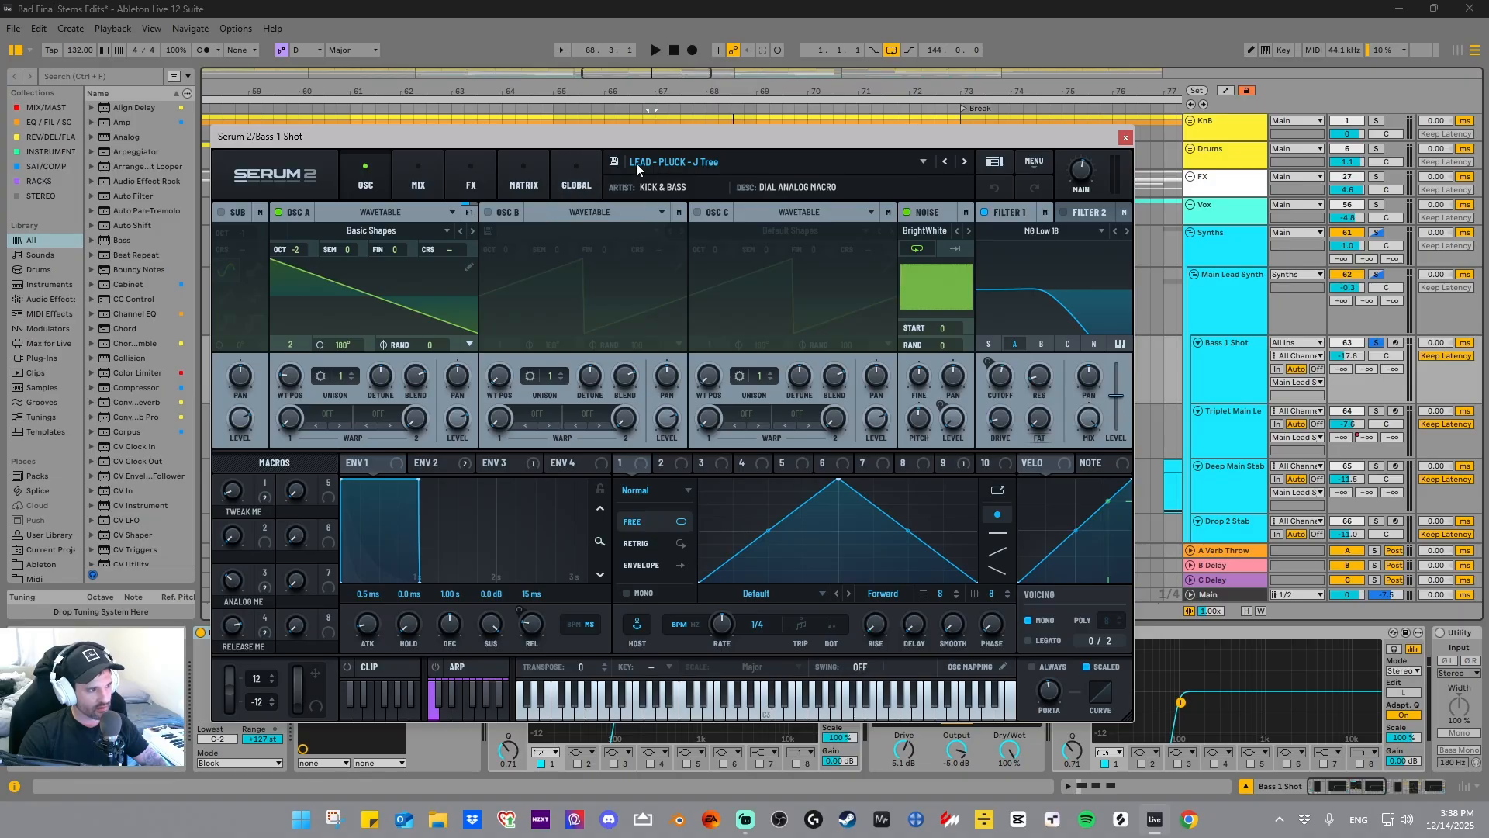
drag(699, 146, 643, 109)
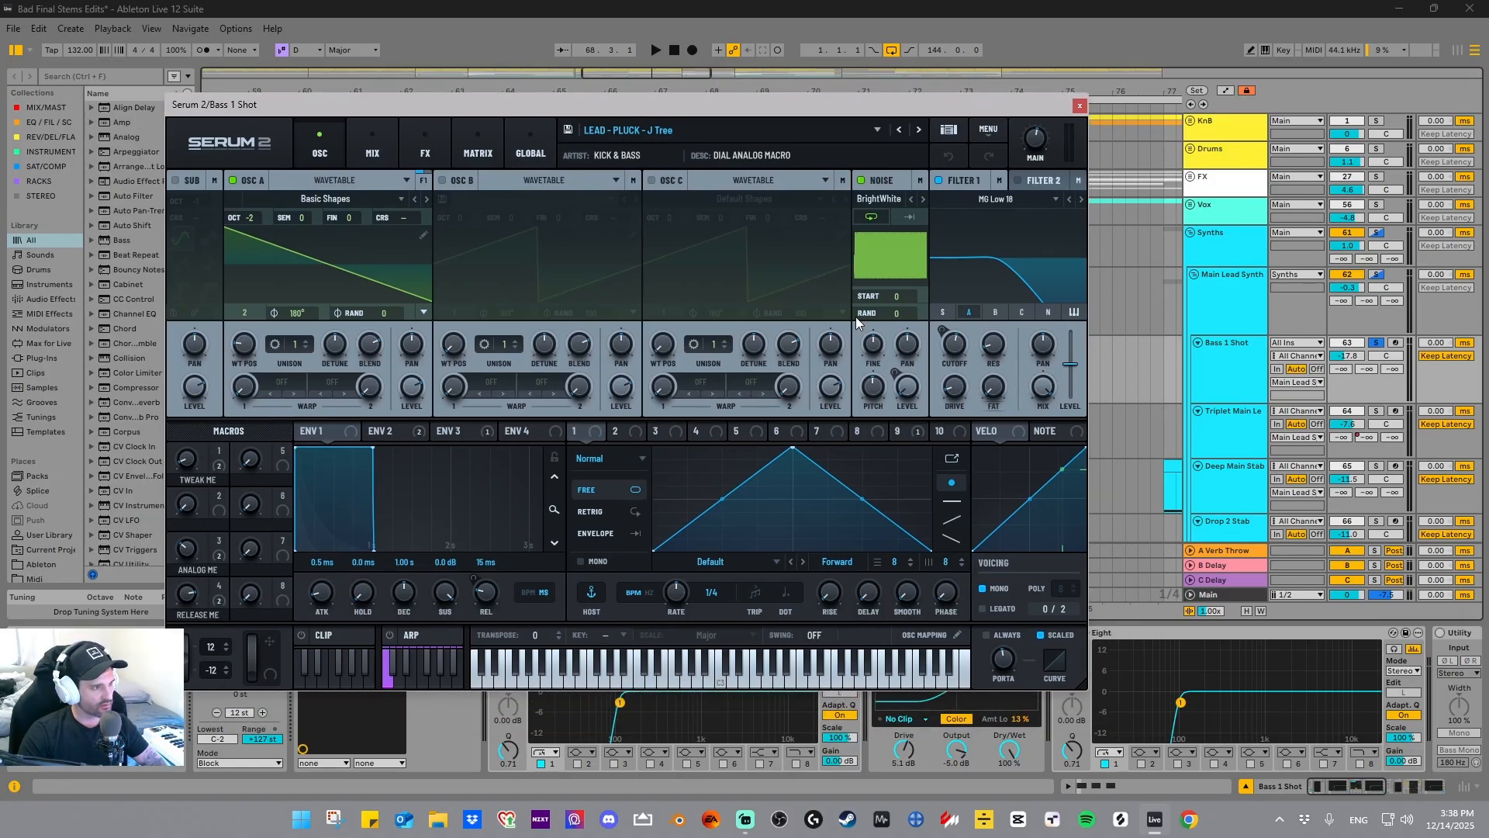
click(1085, 111)
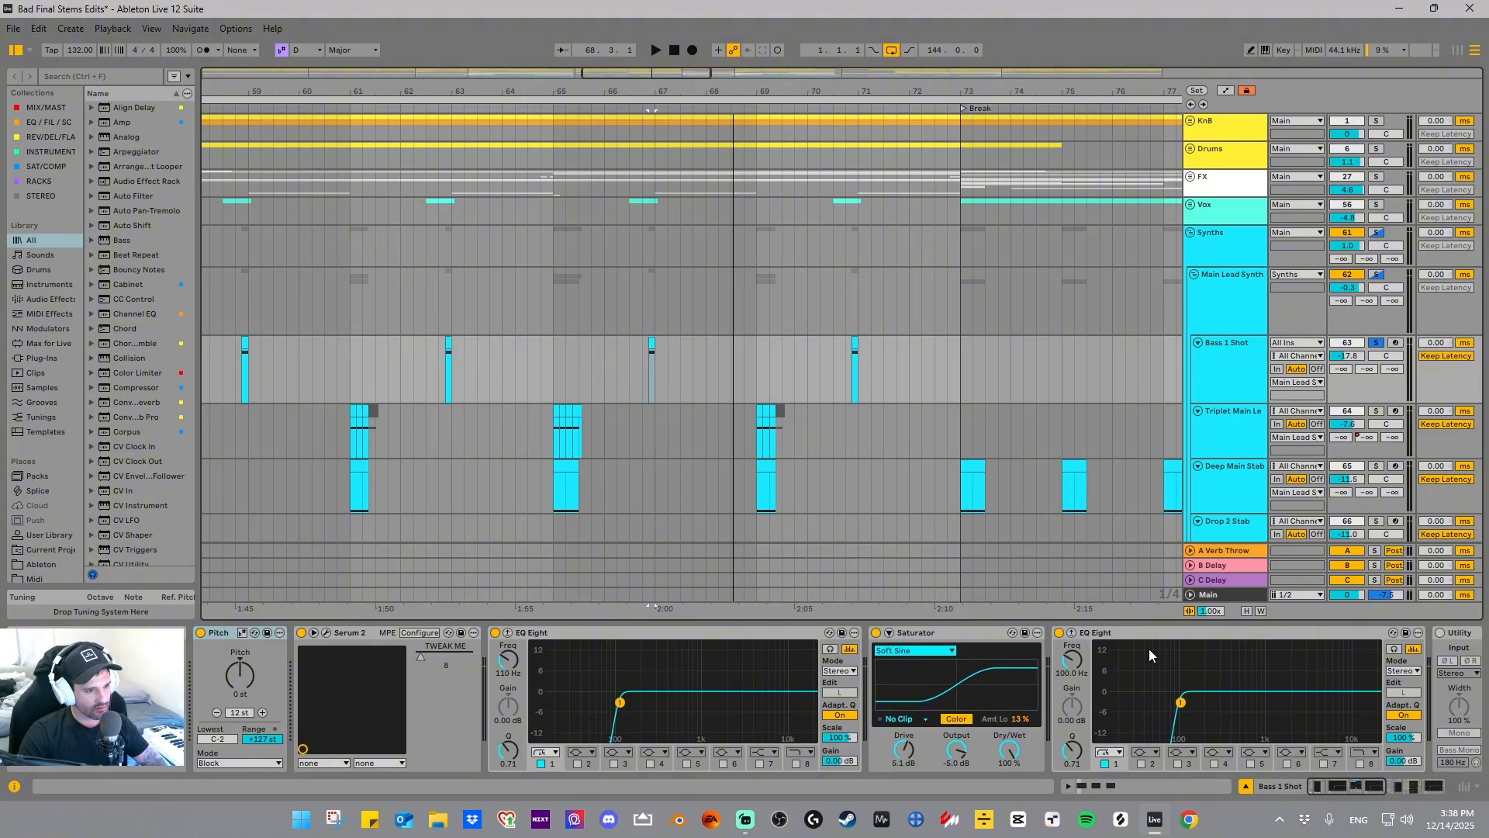
drag(1355, 788, 1390, 786)
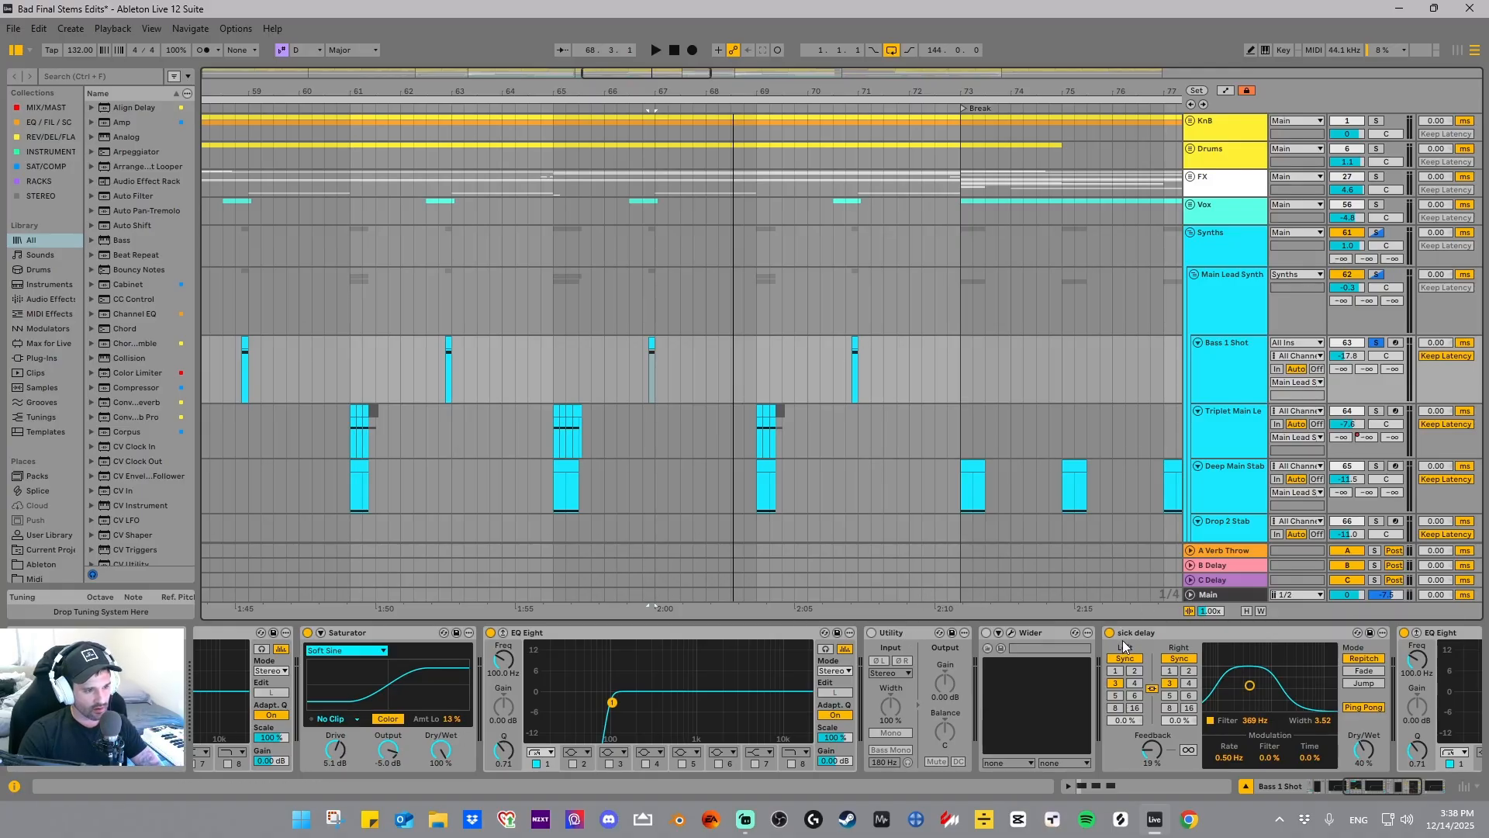
drag(1402, 789, 1434, 793)
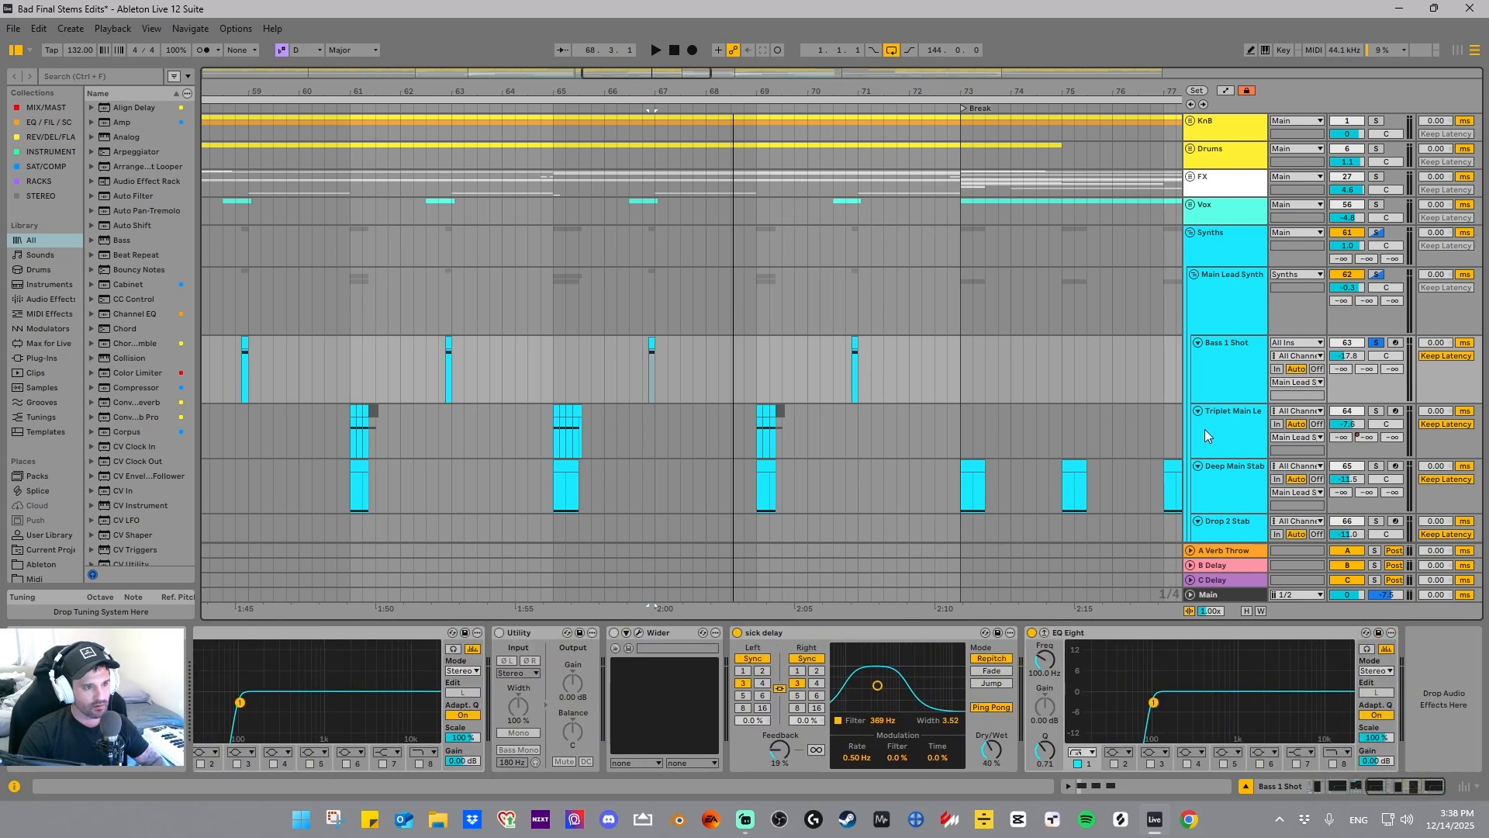
- Solo the Triplet Main Lead Synth track, play its clips from bar 65 and view them up close
click(1376, 411)
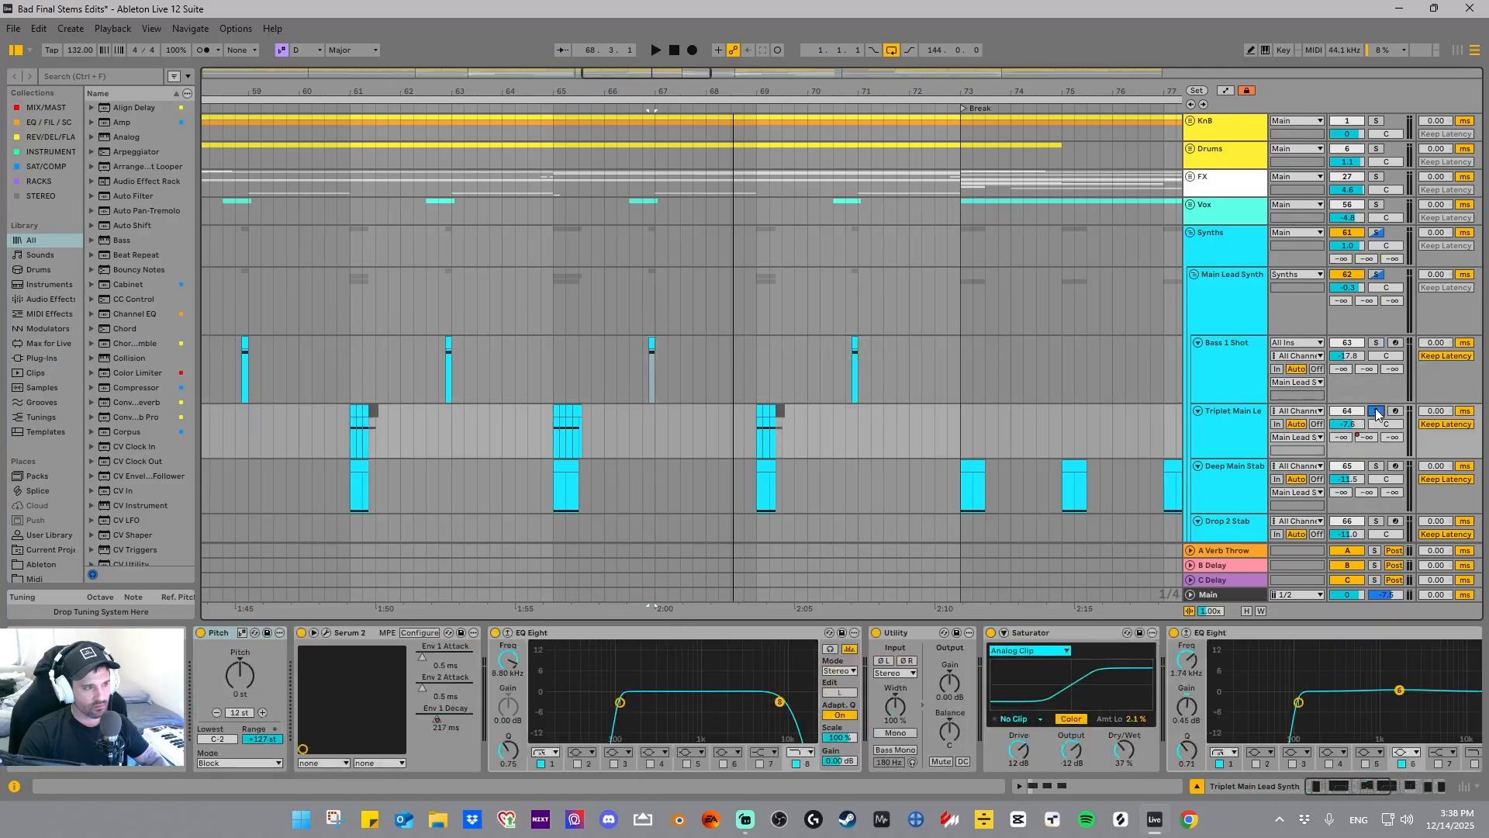
click(556, 417)
key(space)
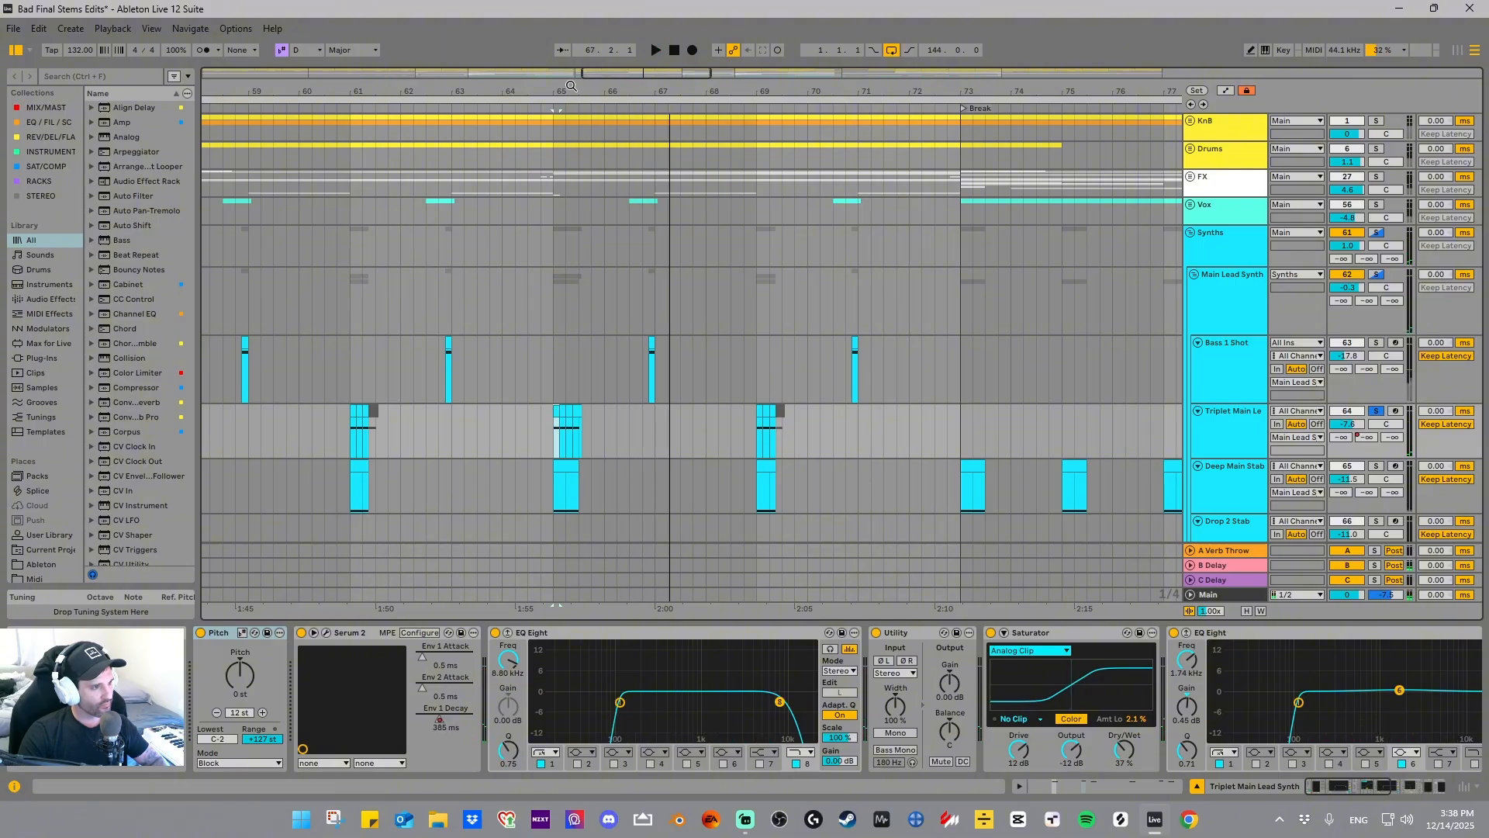
drag(570, 87, 570, 156)
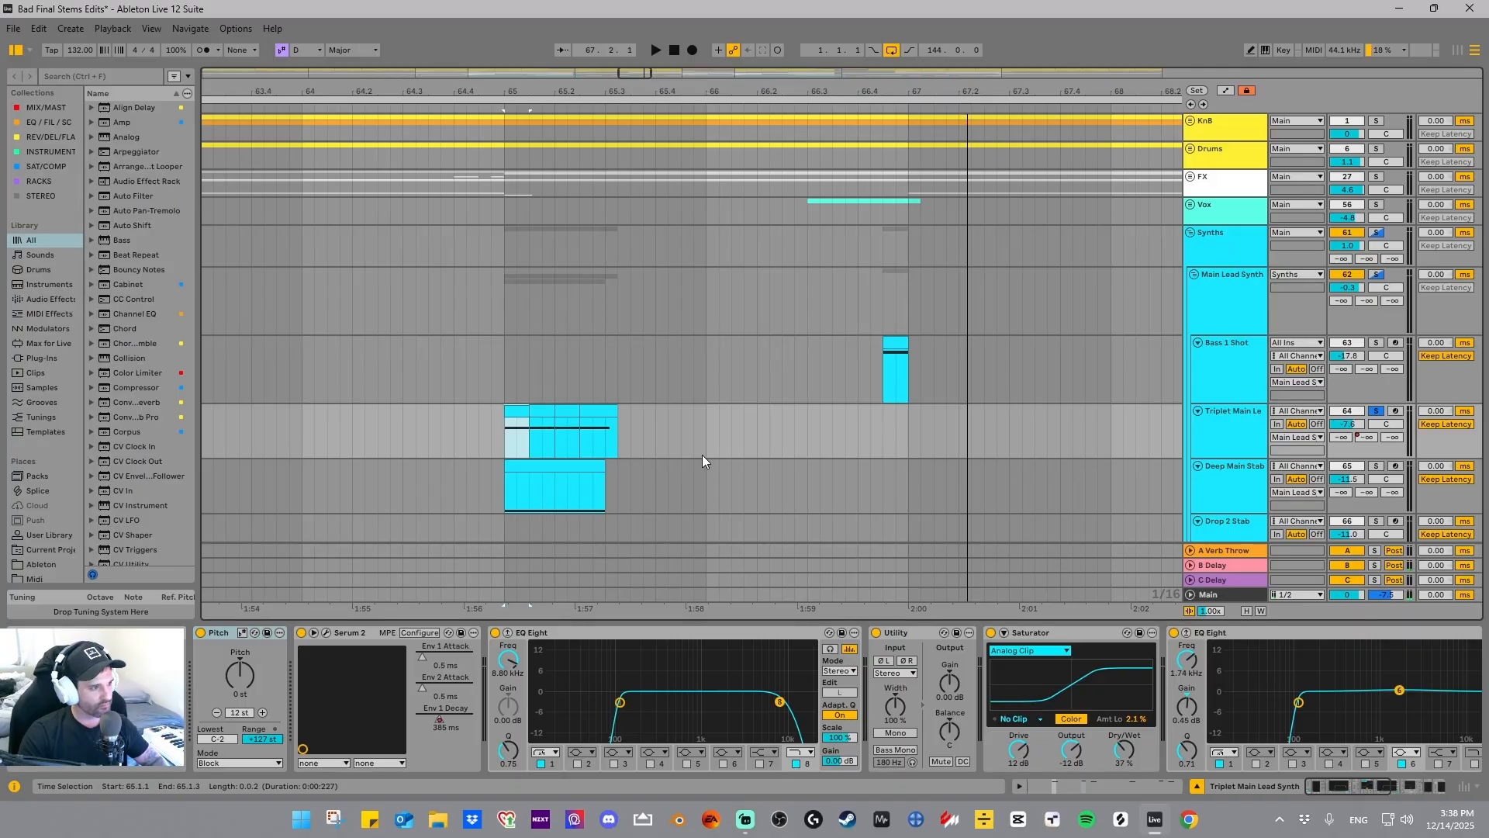
scroll(663, 450, down, 2)
scroll(660, 446, up, 2)
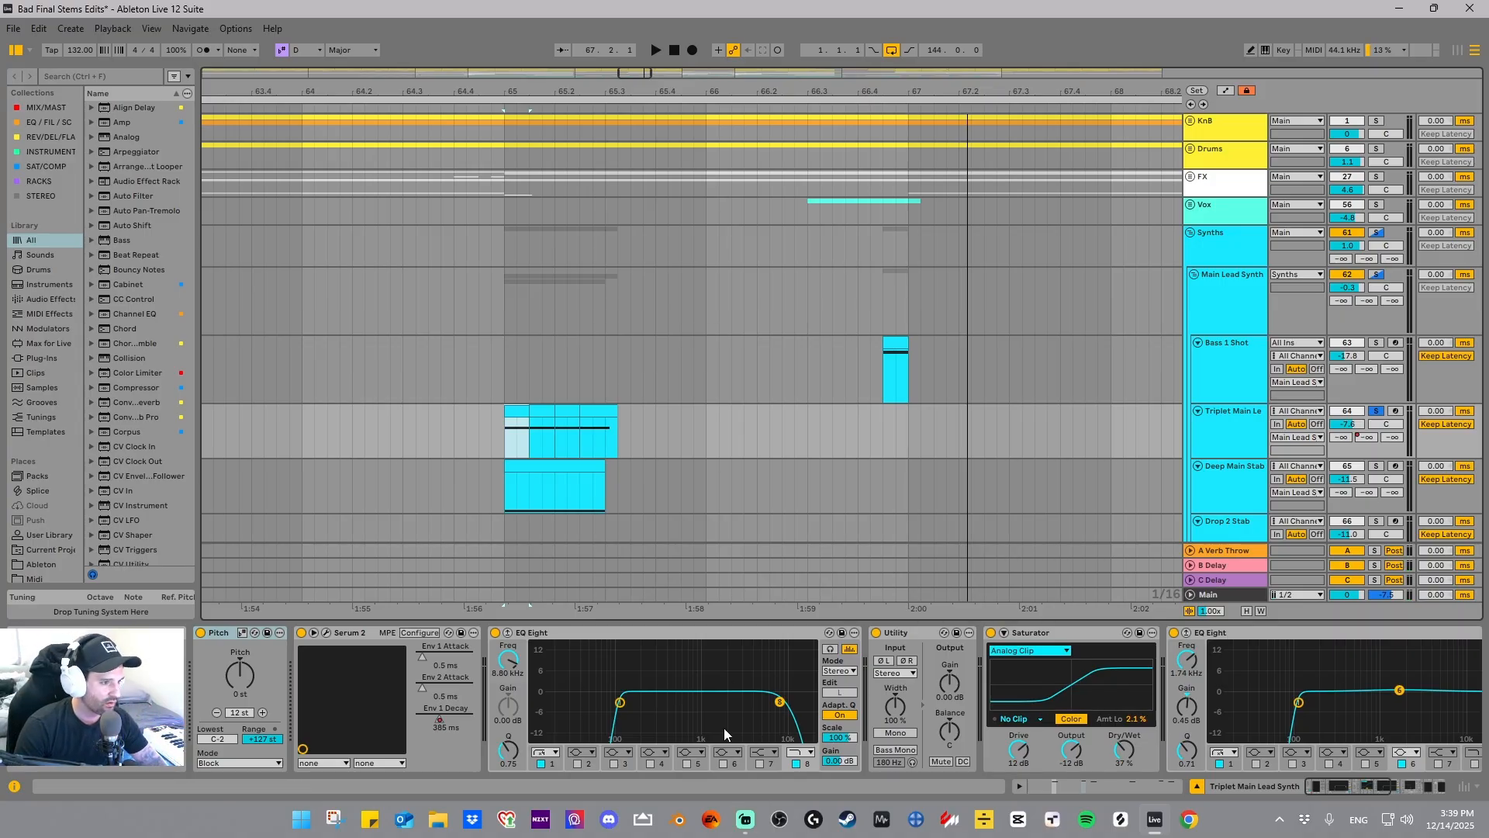
- Inspect the Serum 2 patch FSS_SMTEV8_Bass_Cyber on the Triplet Main Lead Synth track
click(1235, 429)
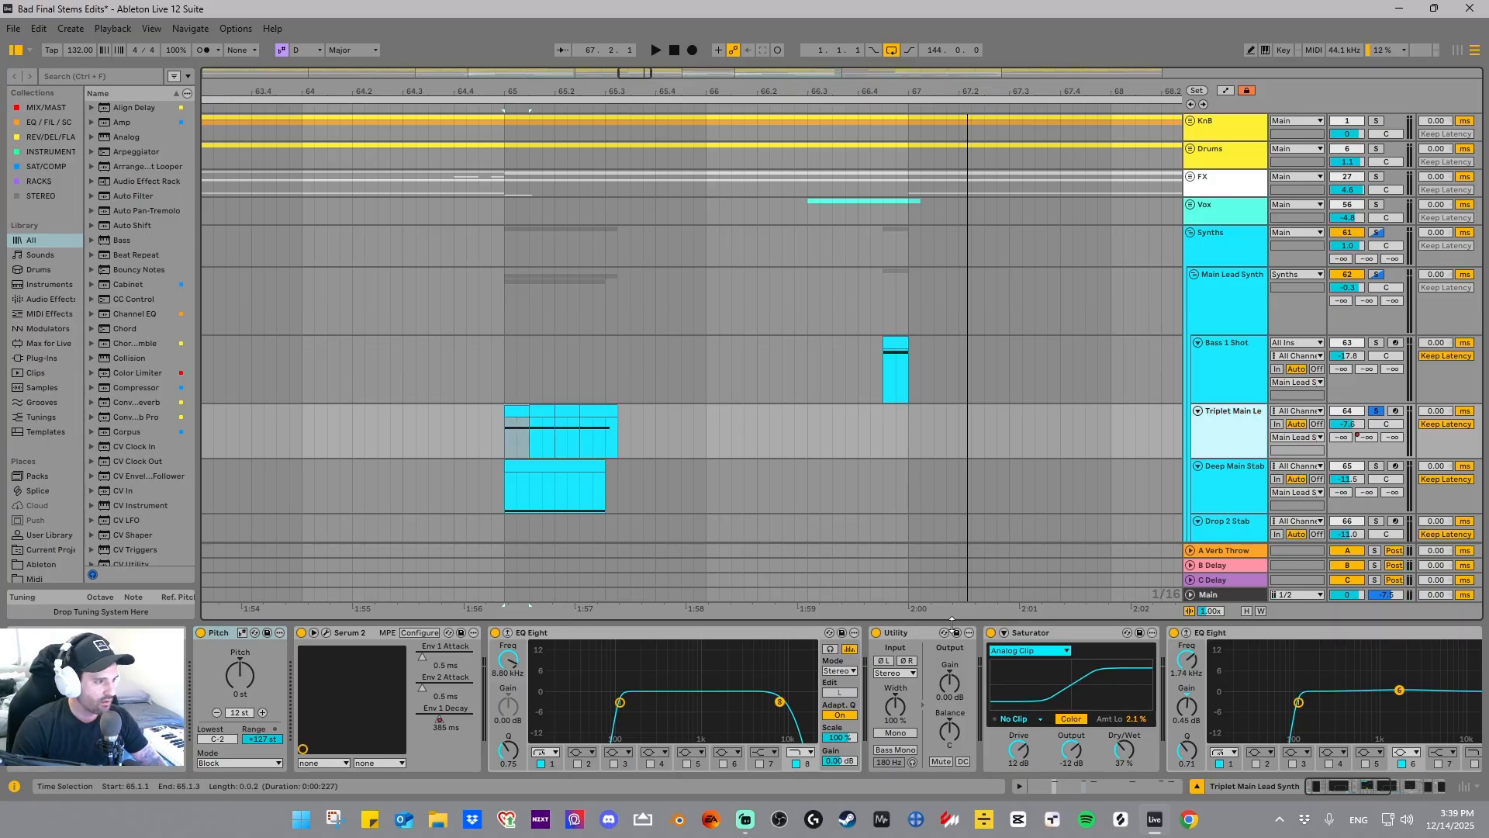
click(326, 633)
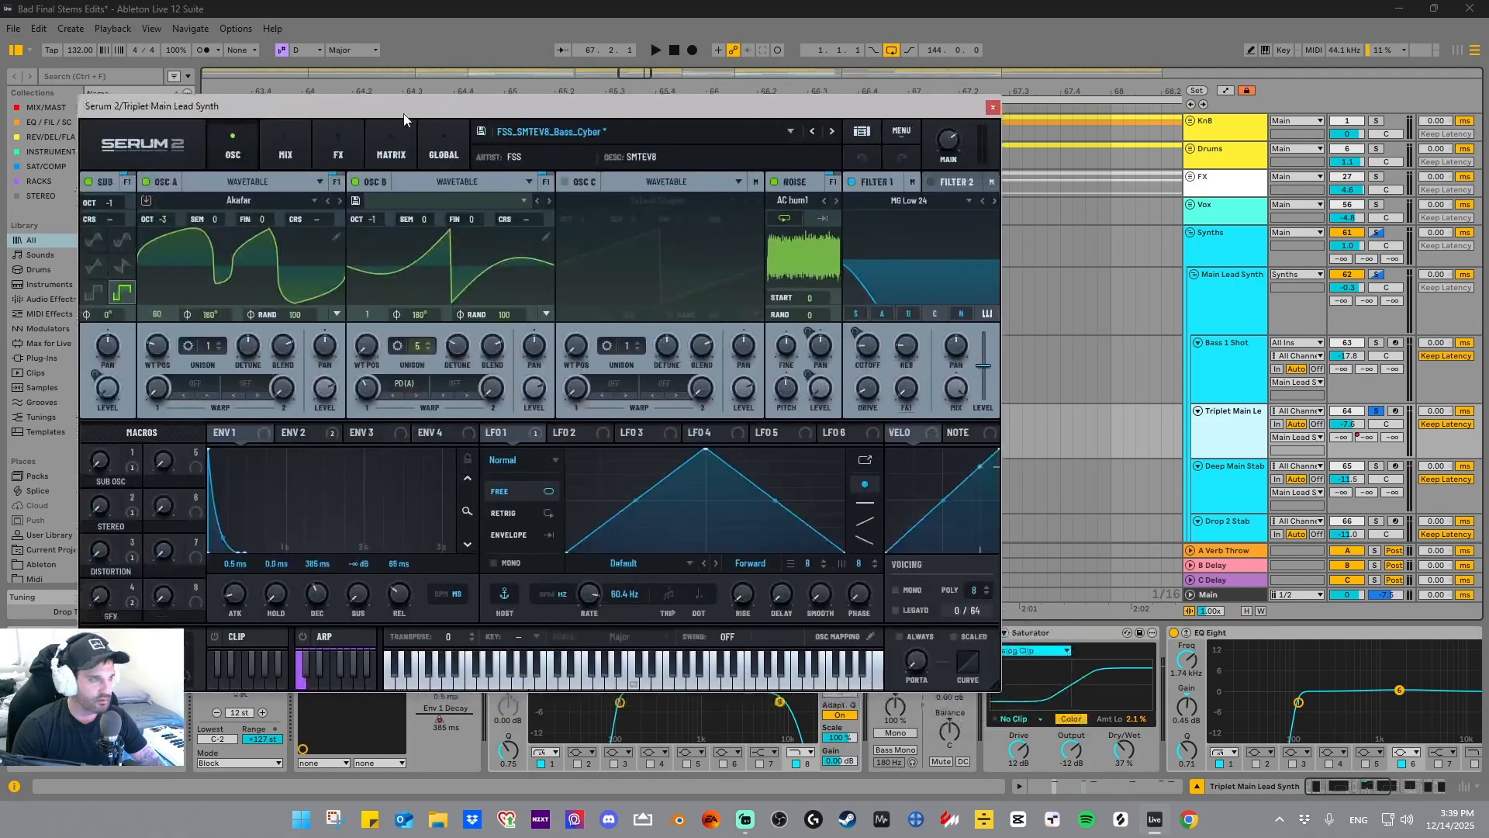
drag(404, 113, 450, 119)
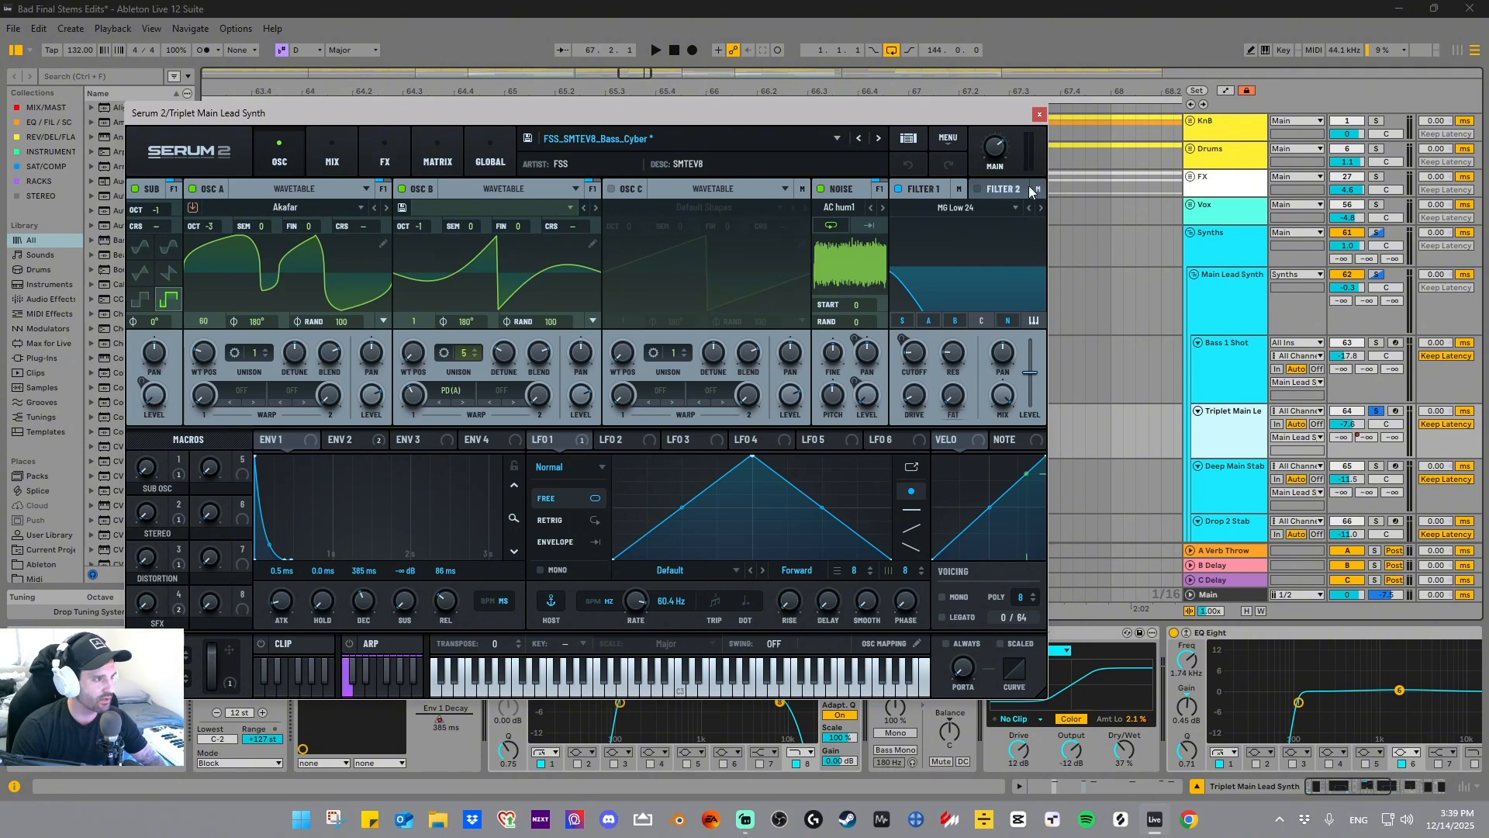
click(1038, 116)
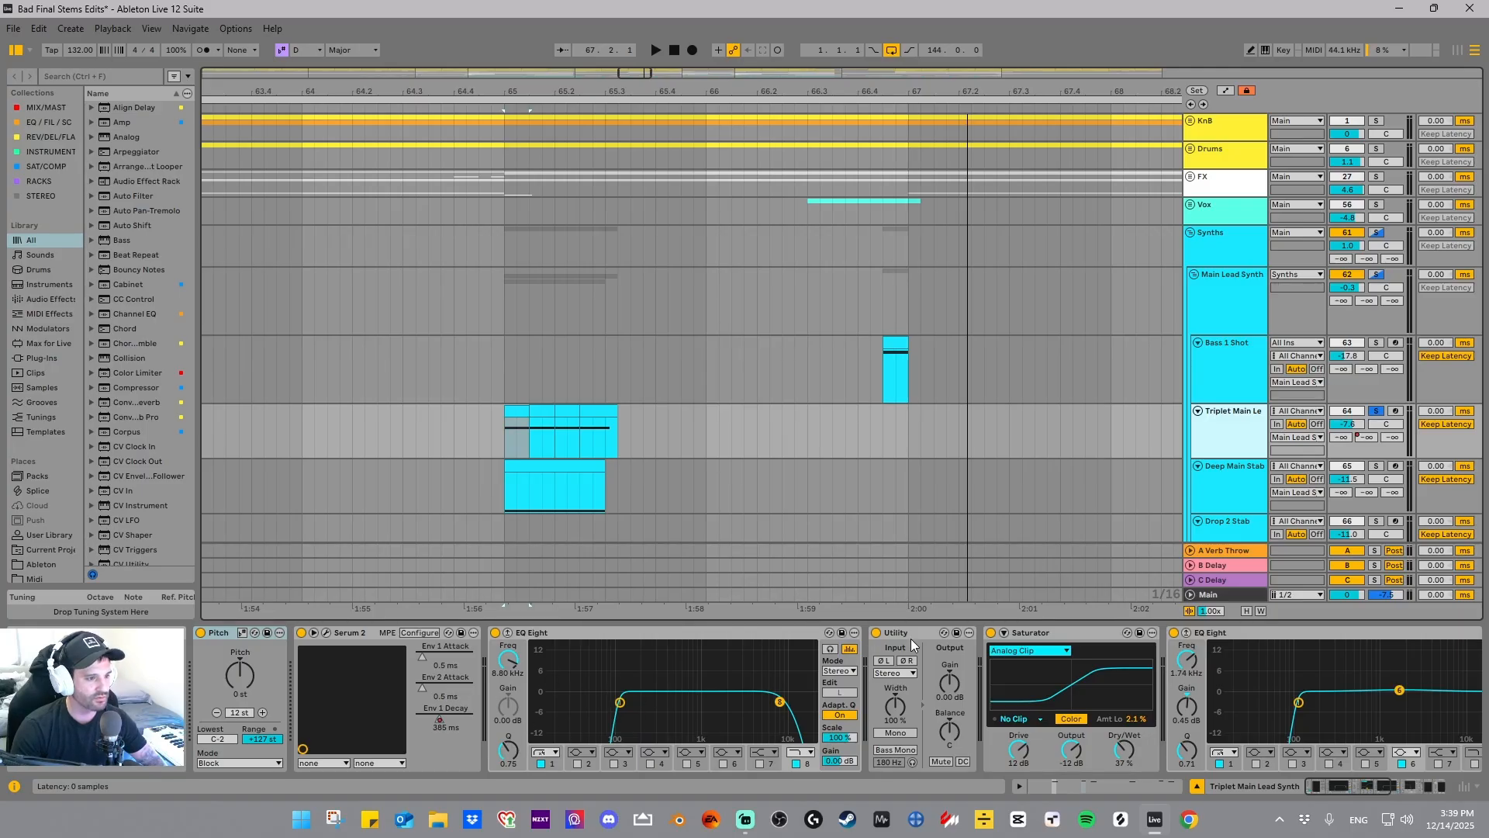
- Review the rest of Triplet Main Lead Synth's effects chain, from Saturator through Auto Filter Legacy to the Kickstart 2 settings
click(1055, 635)
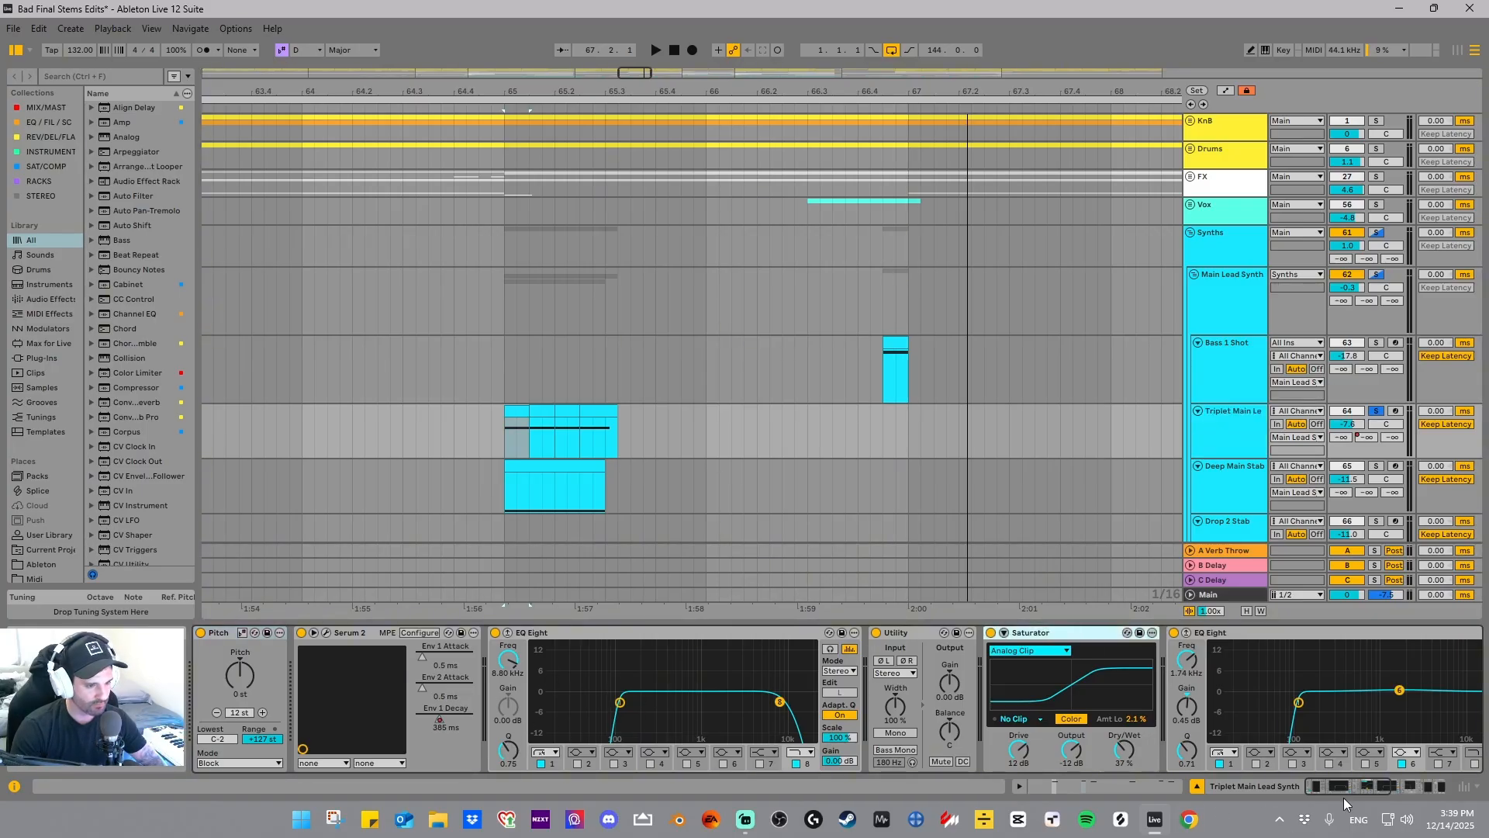
drag(1370, 786, 1403, 793)
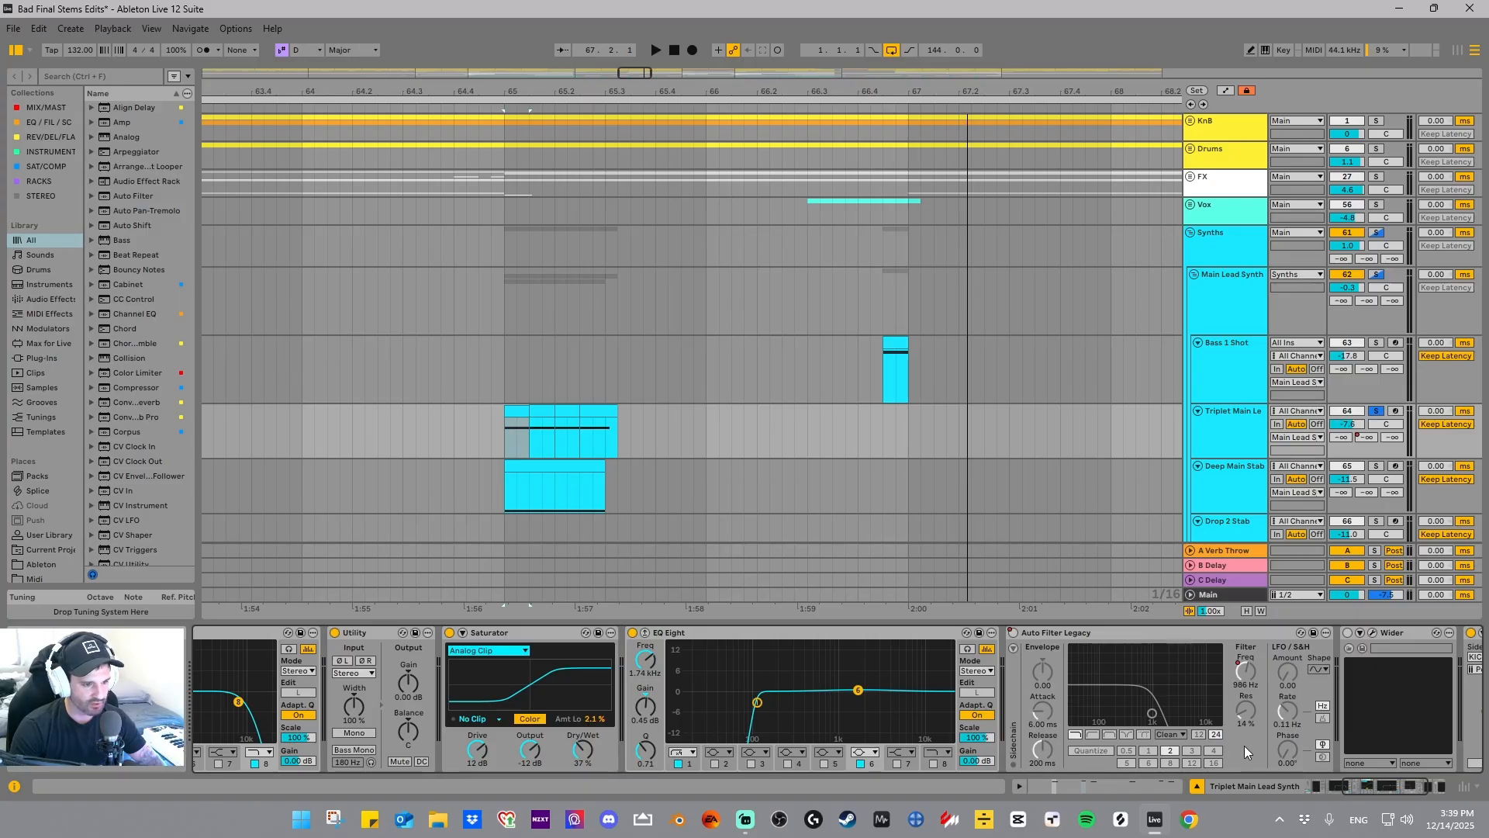
drag(1351, 785, 1364, 787)
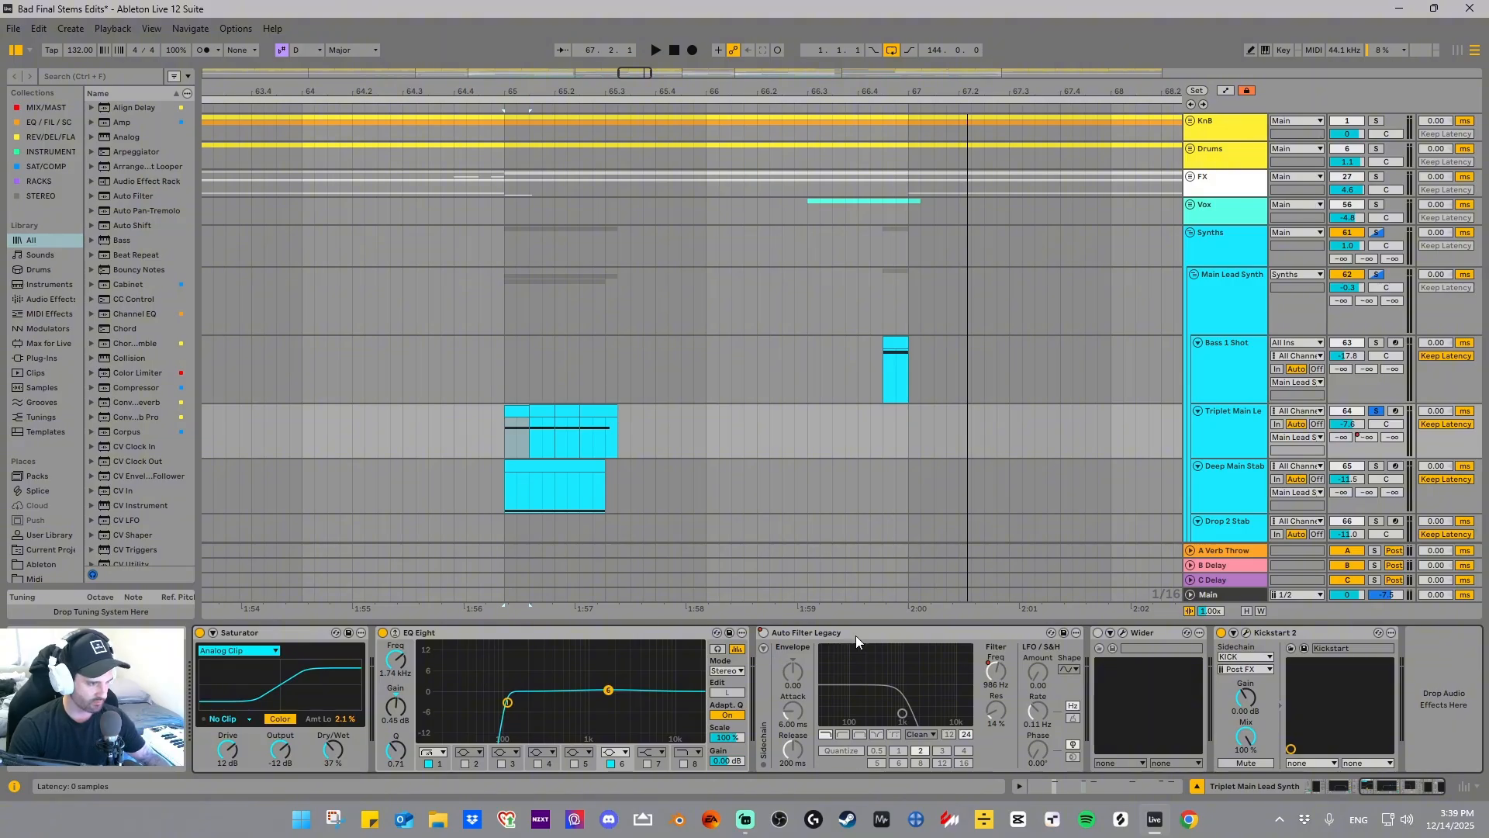
click(1245, 633)
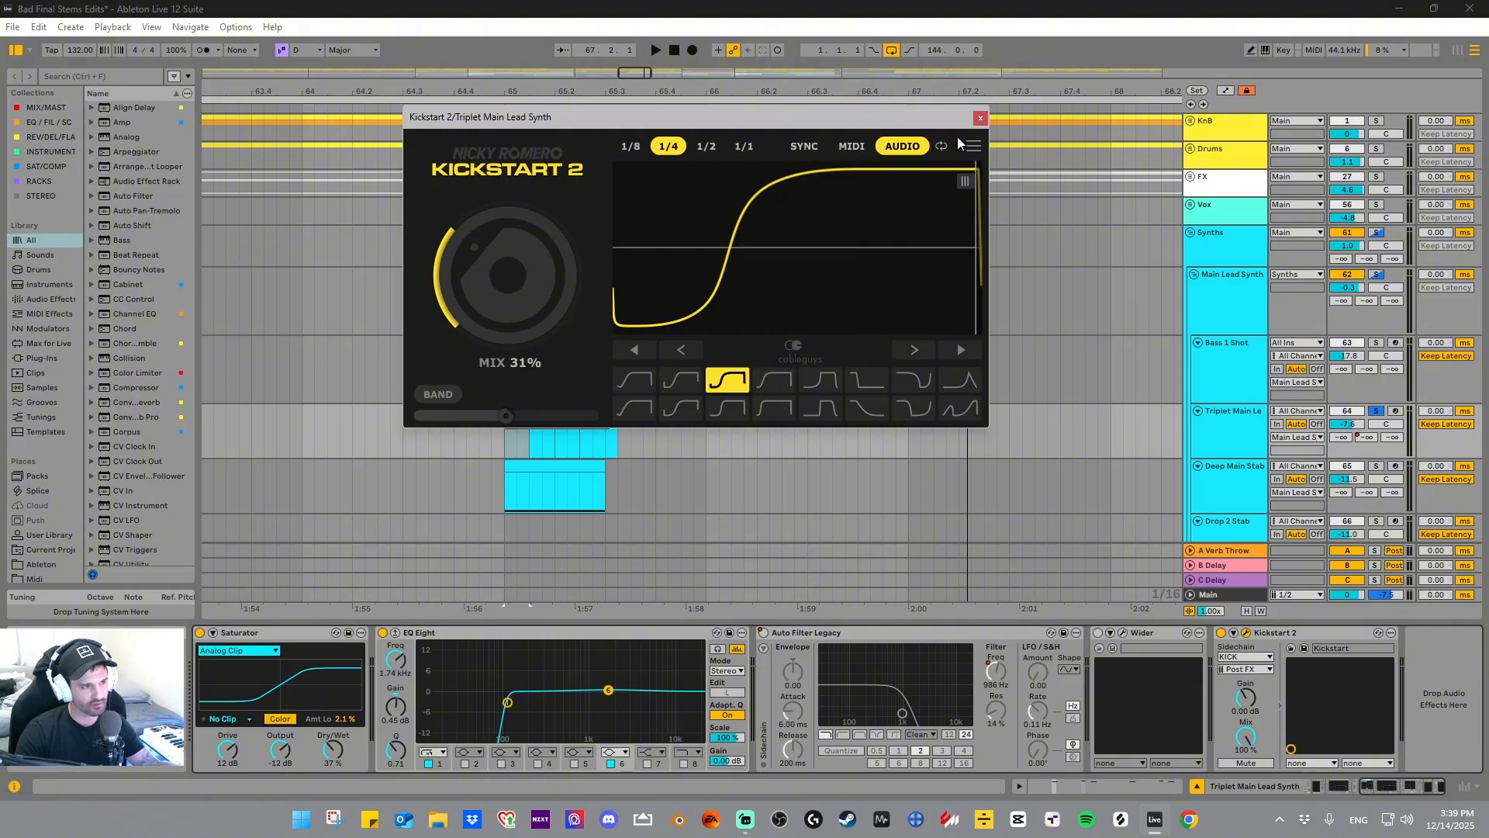
click(980, 118)
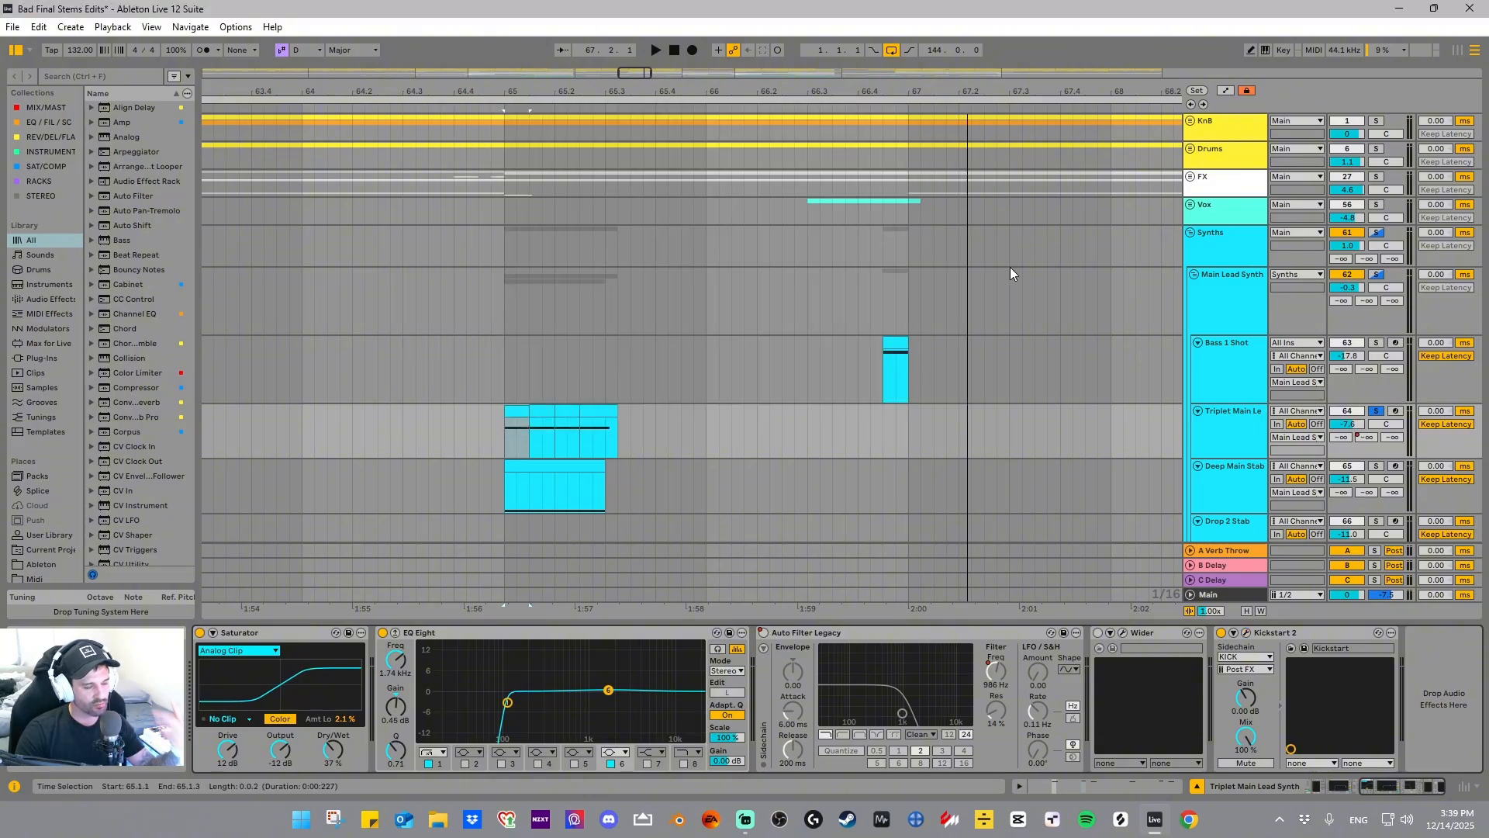
- Solo the Deep Main Stab track and play its clip at bar 65
scroll(854, 360, down, 3)
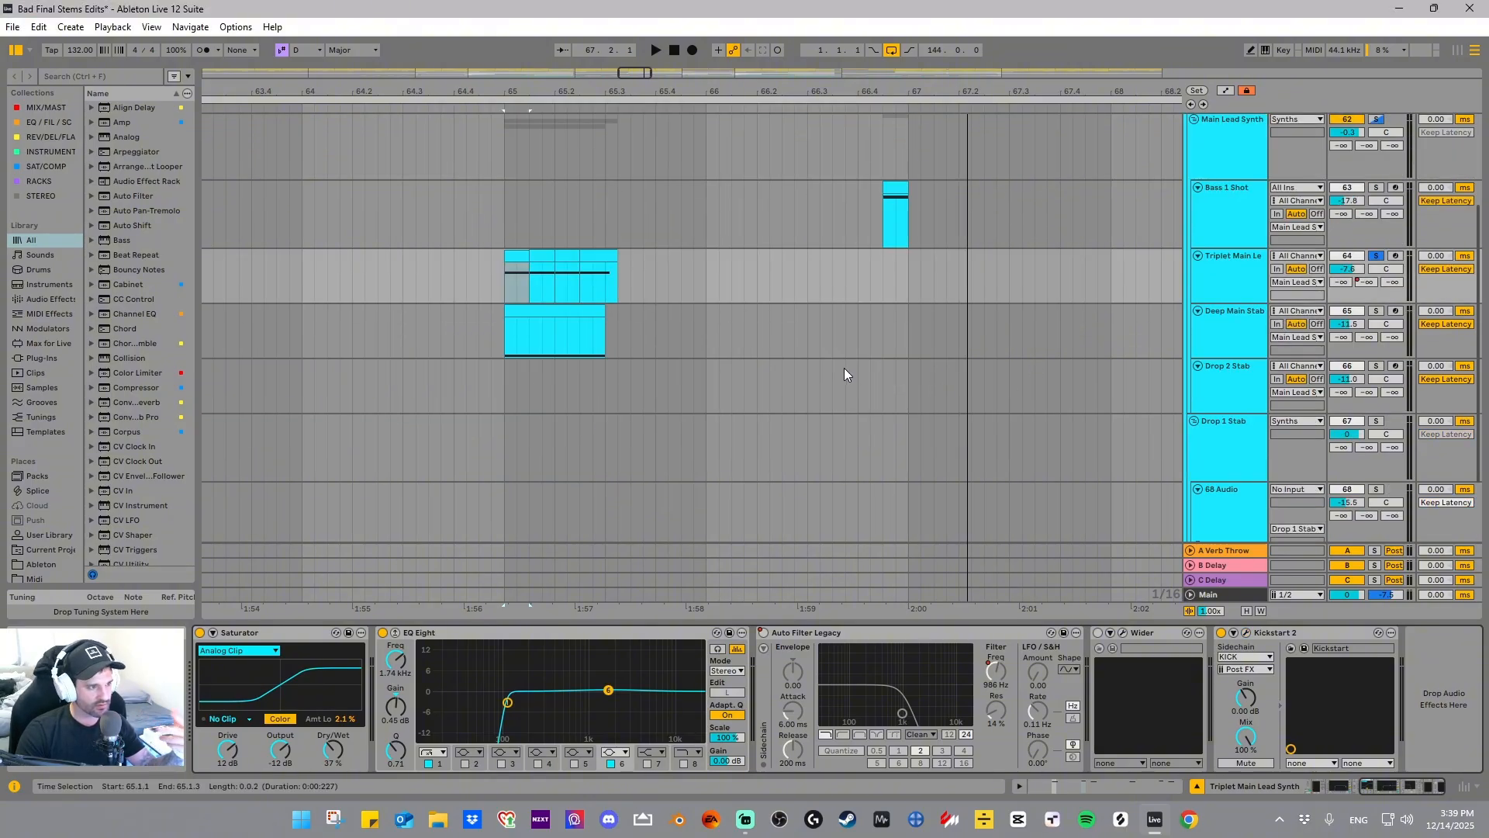
scroll(949, 361, down, 2)
click(1215, 241)
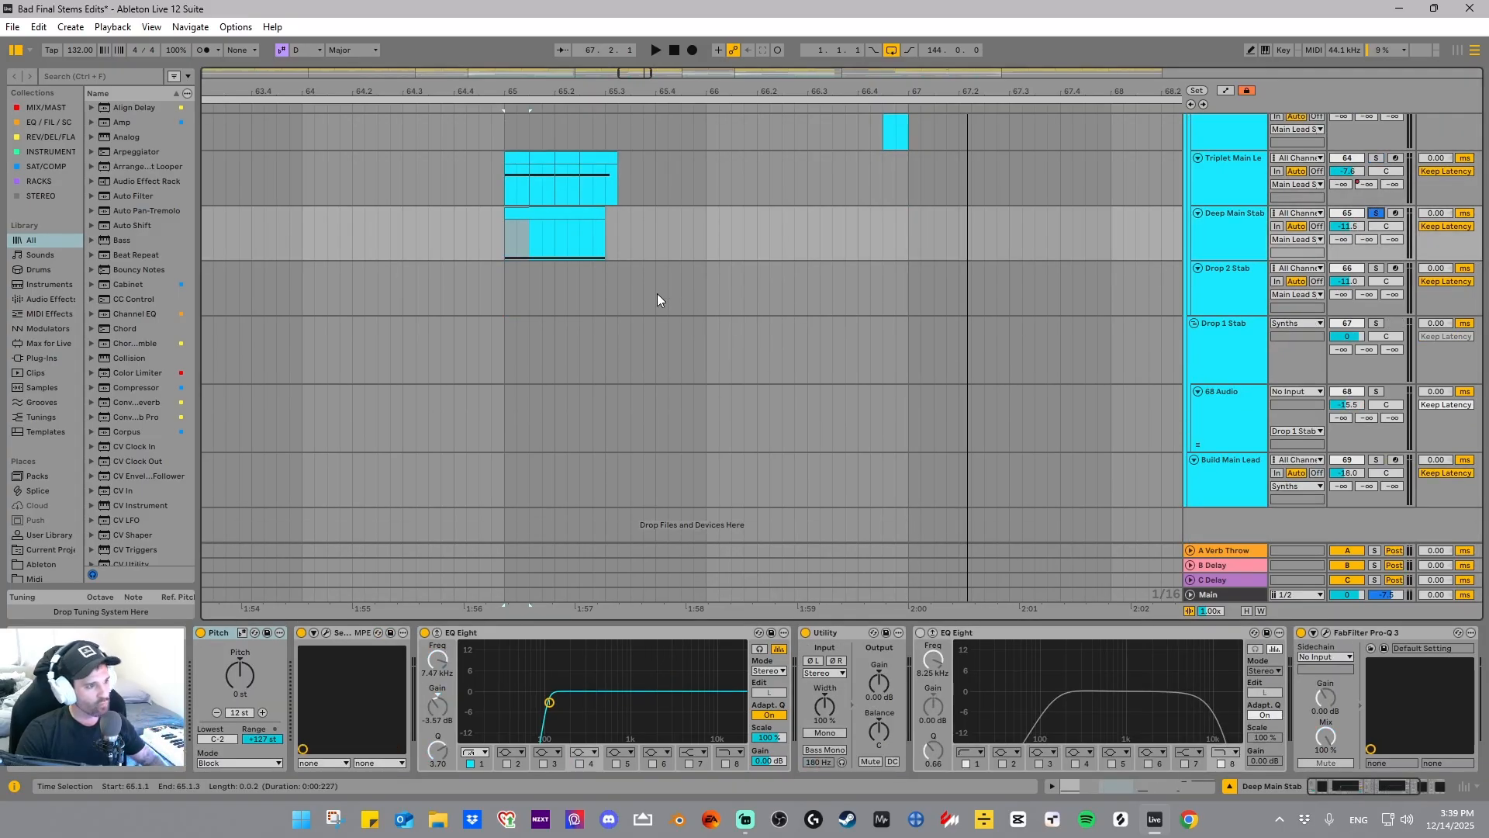
click(1249, 217)
click(555, 216)
key(space)
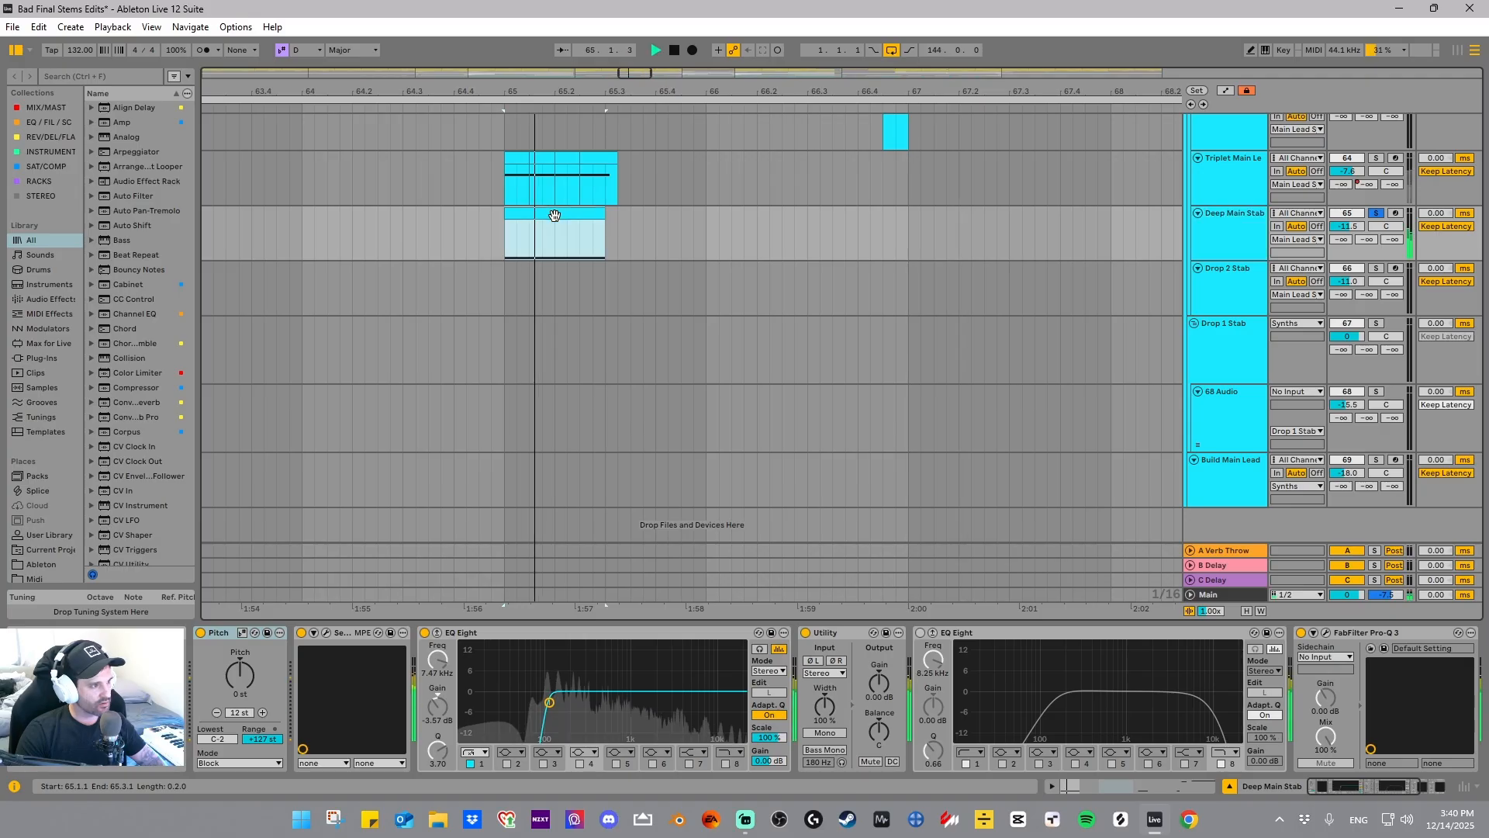
drag(651, 91, 644, 66)
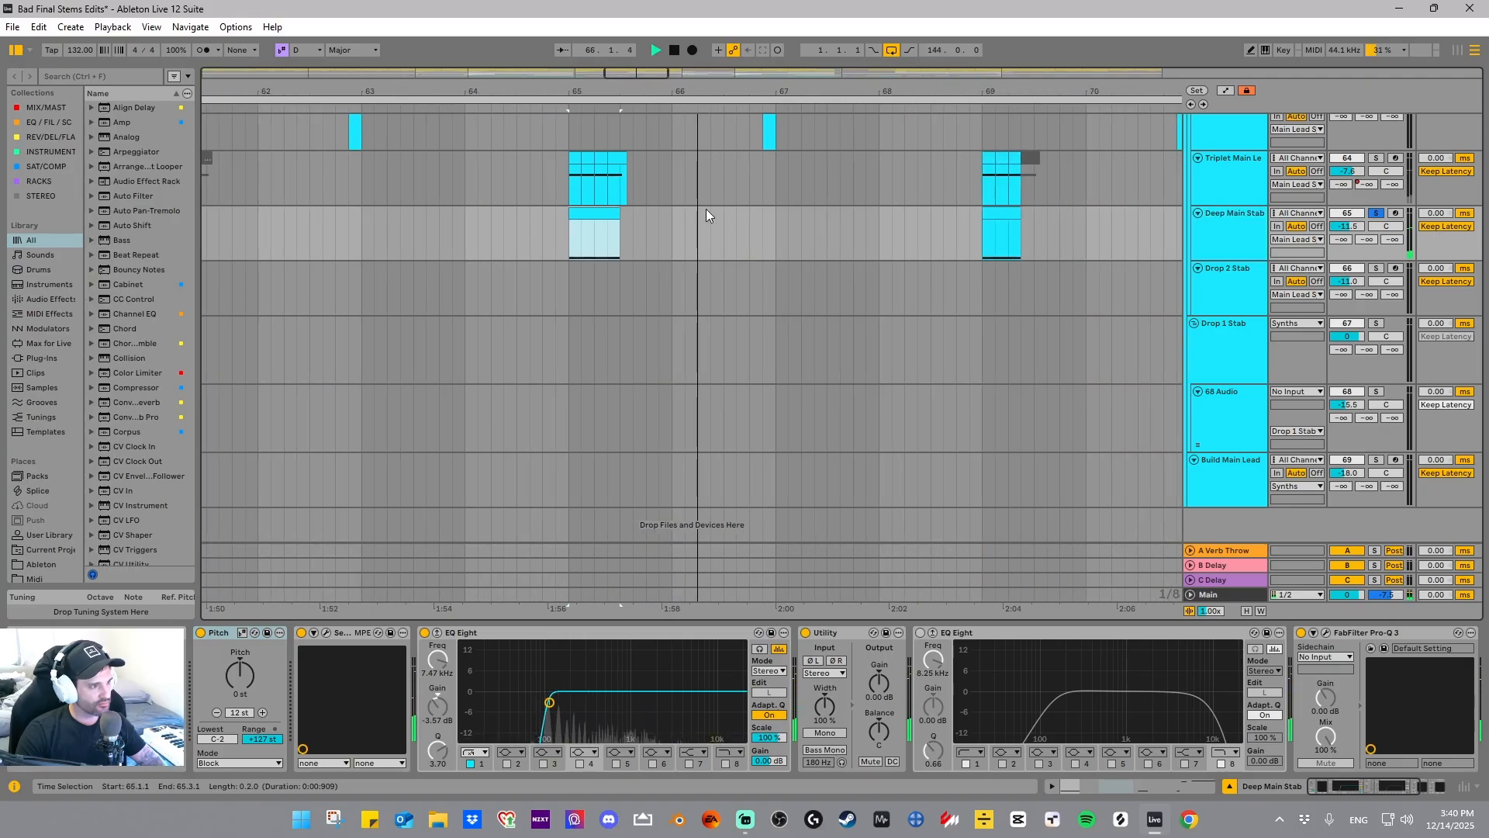
key(space)
- Inspect the Serum 2 patch FSS_SMTEV8_Bass_Cyber on the Deep Main Stab track
click(1211, 231)
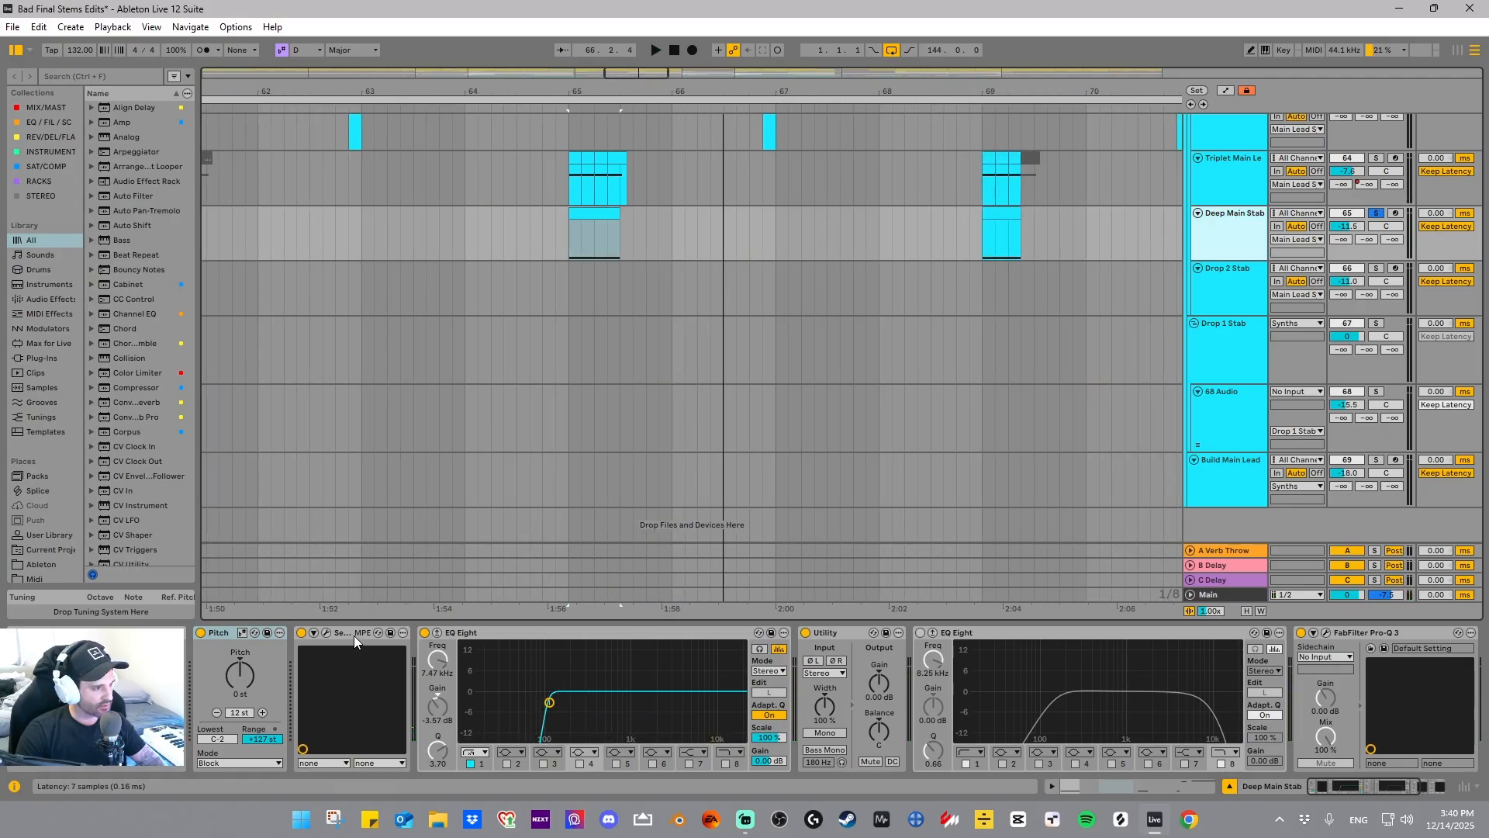
click(326, 633)
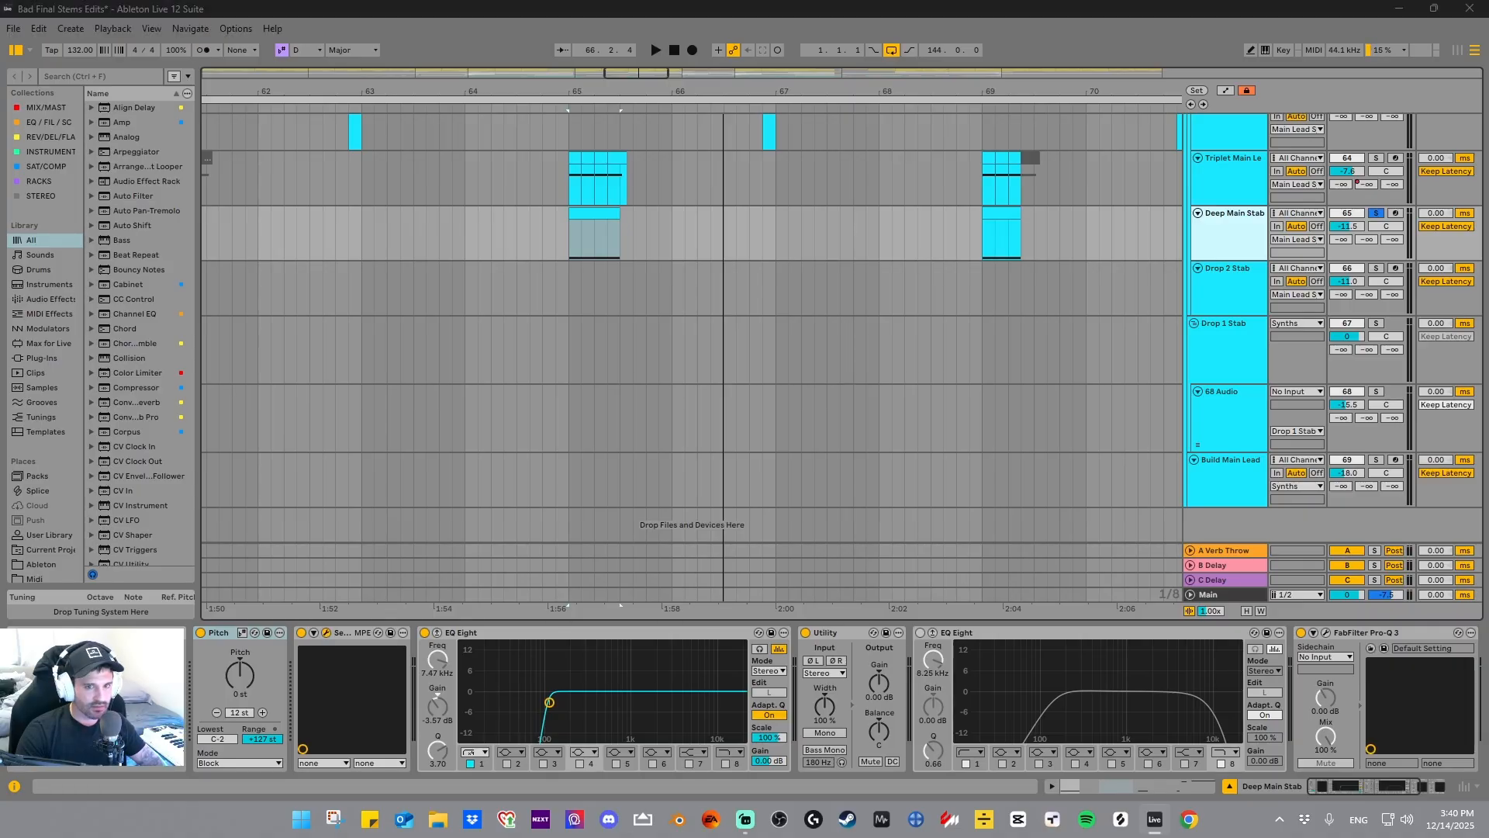
drag(609, 214, 491, 148)
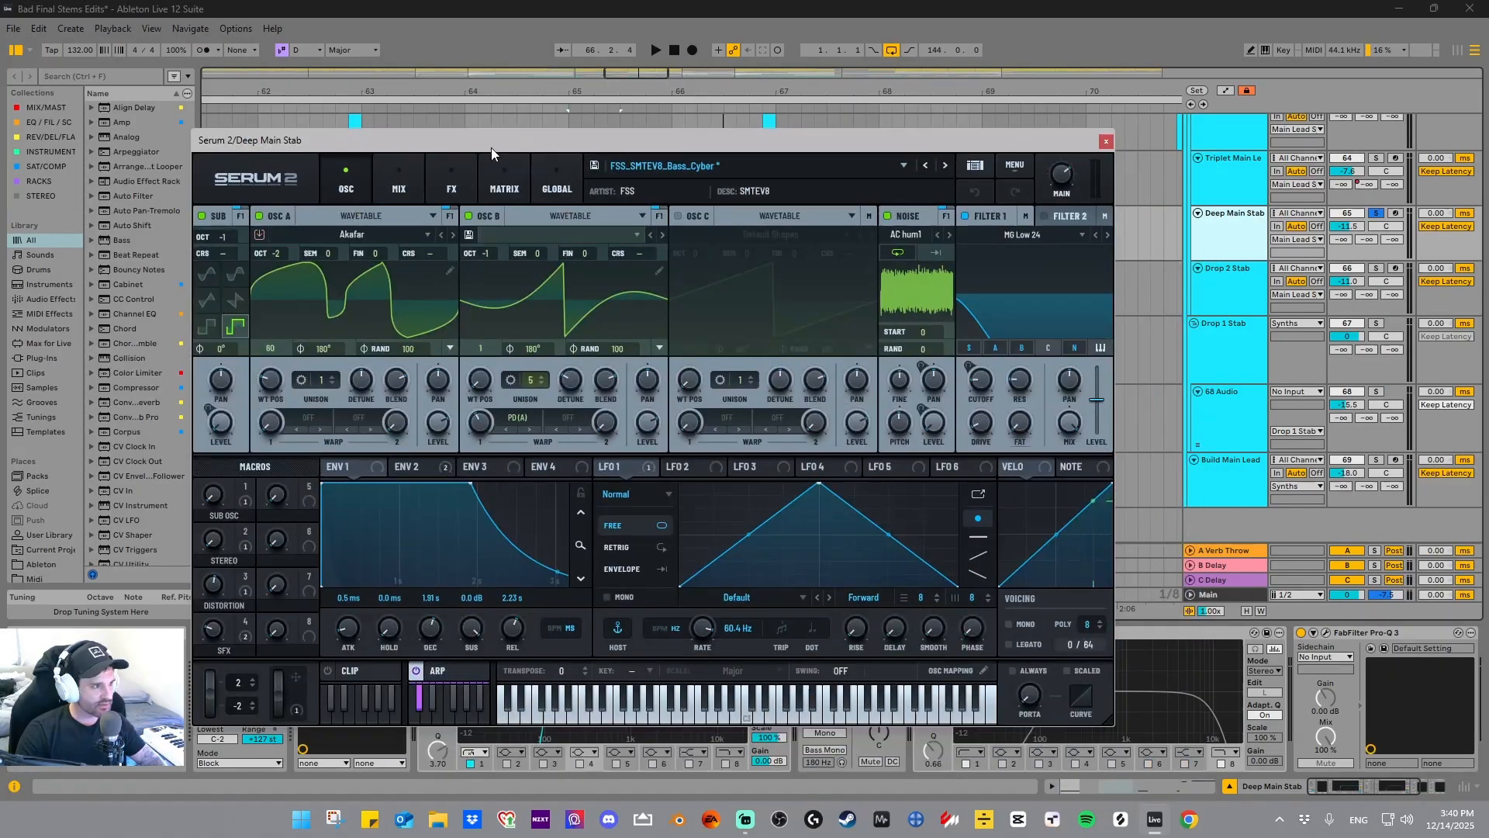
click(1108, 142)
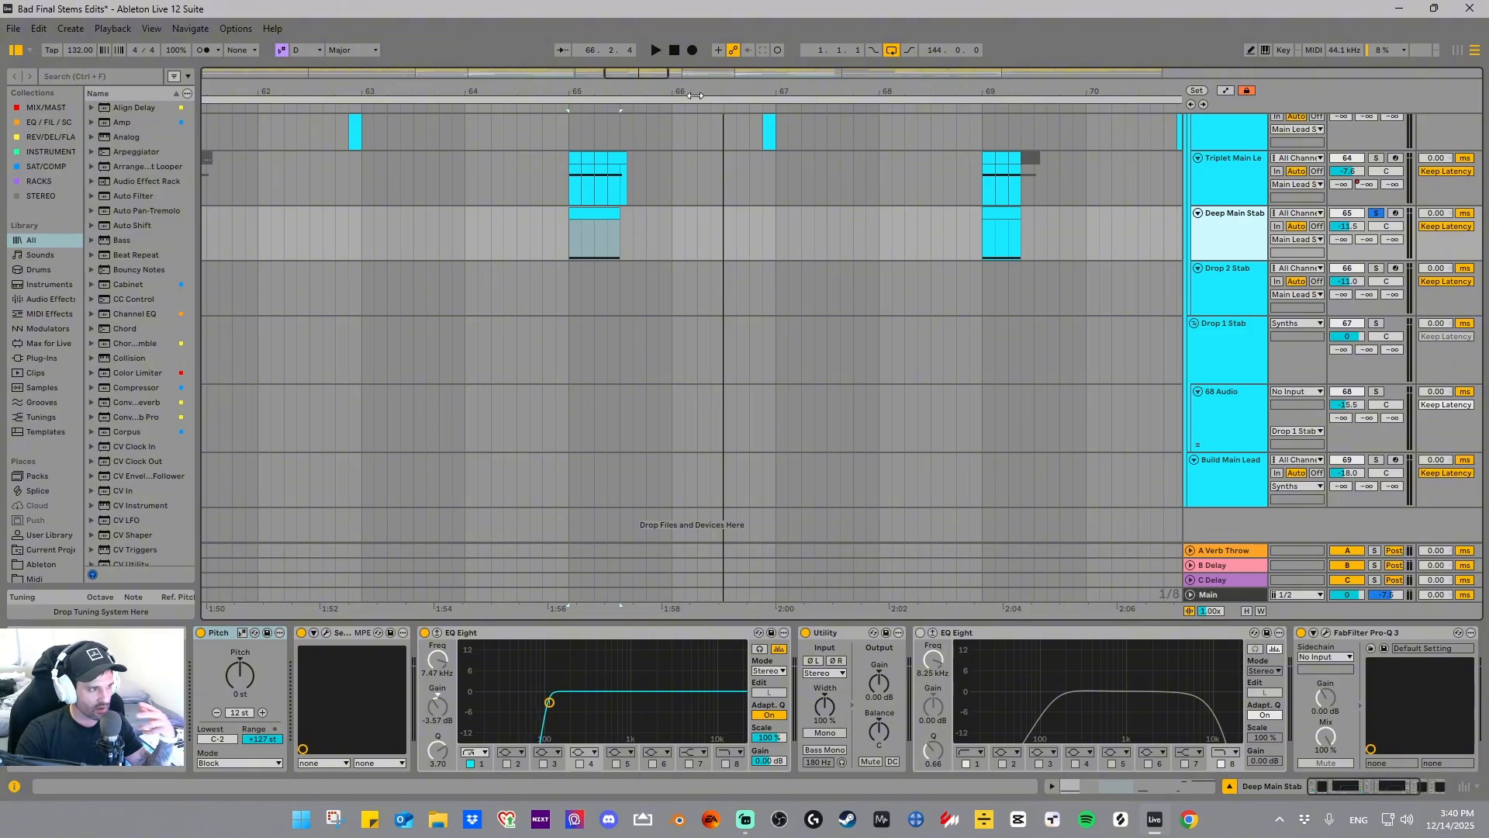
- Review Deep Main Stab's effects chain, checking its FabFilter Pro-Q 3 bands and the soothe2 preset Synths mid clean up
drag(695, 81, 656, 134)
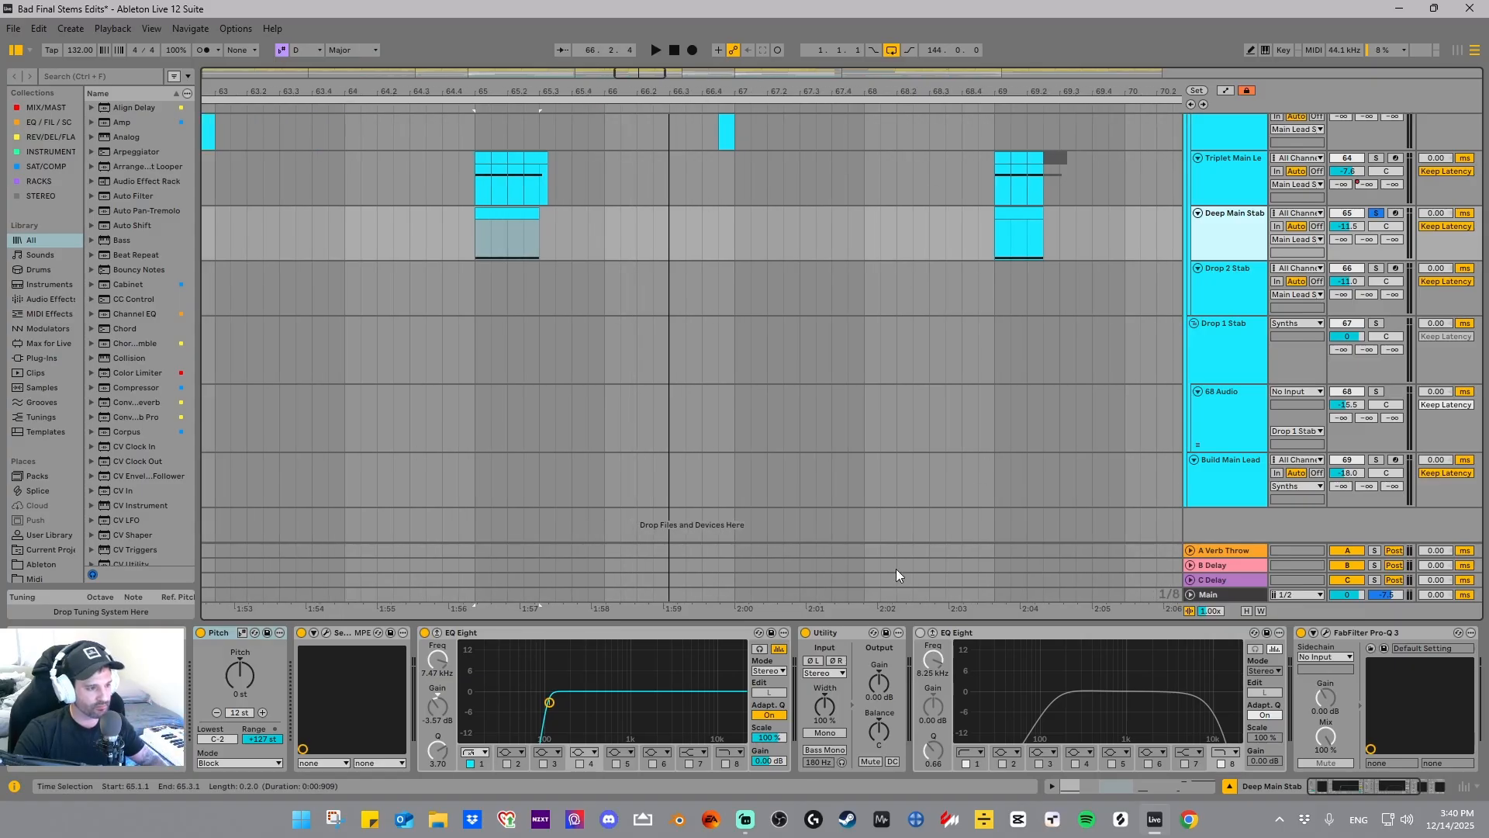
drag(1320, 784, 1357, 788)
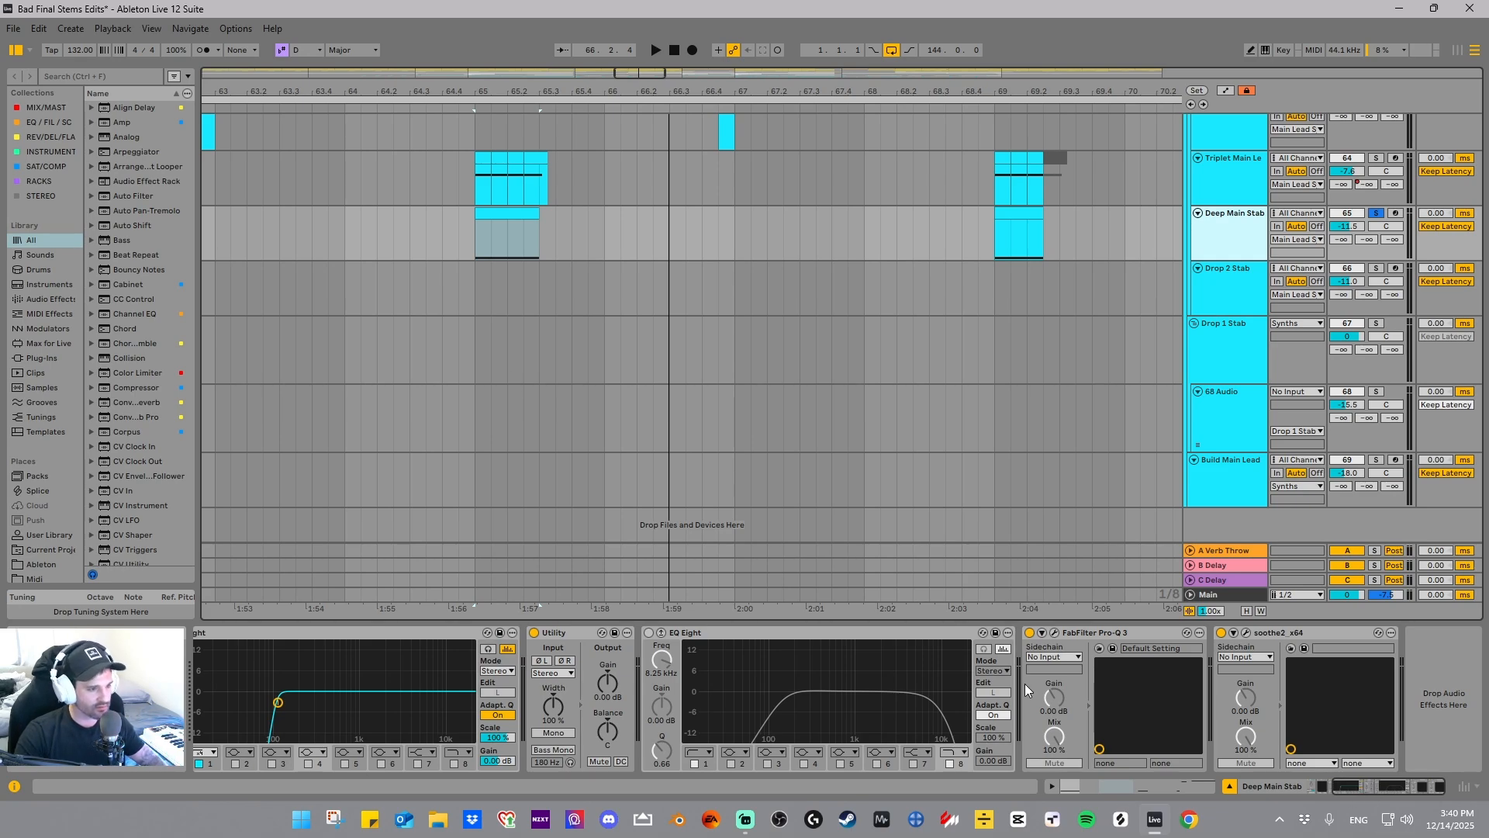
click(1054, 632)
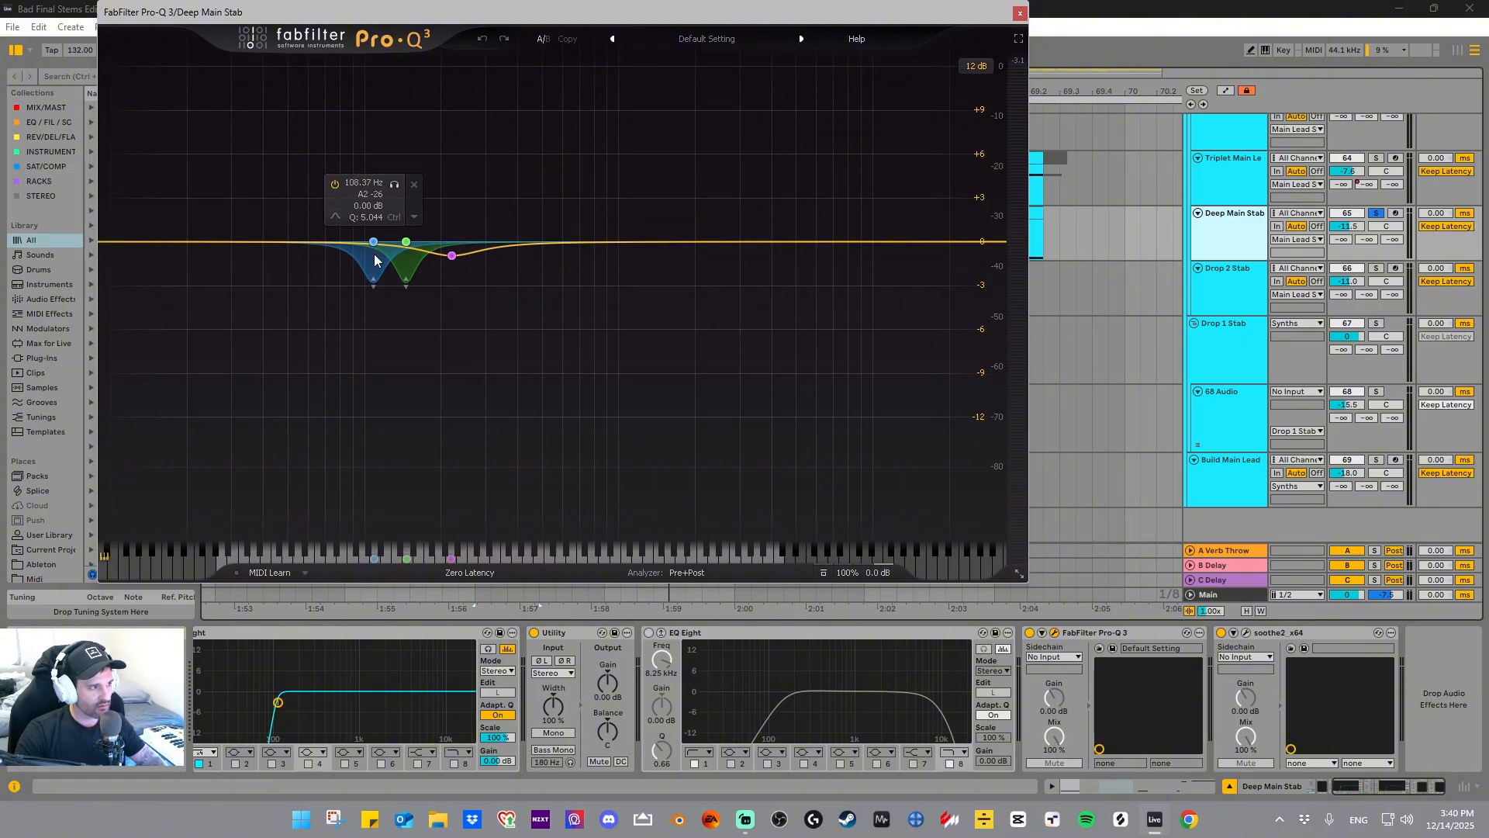
click(1019, 13)
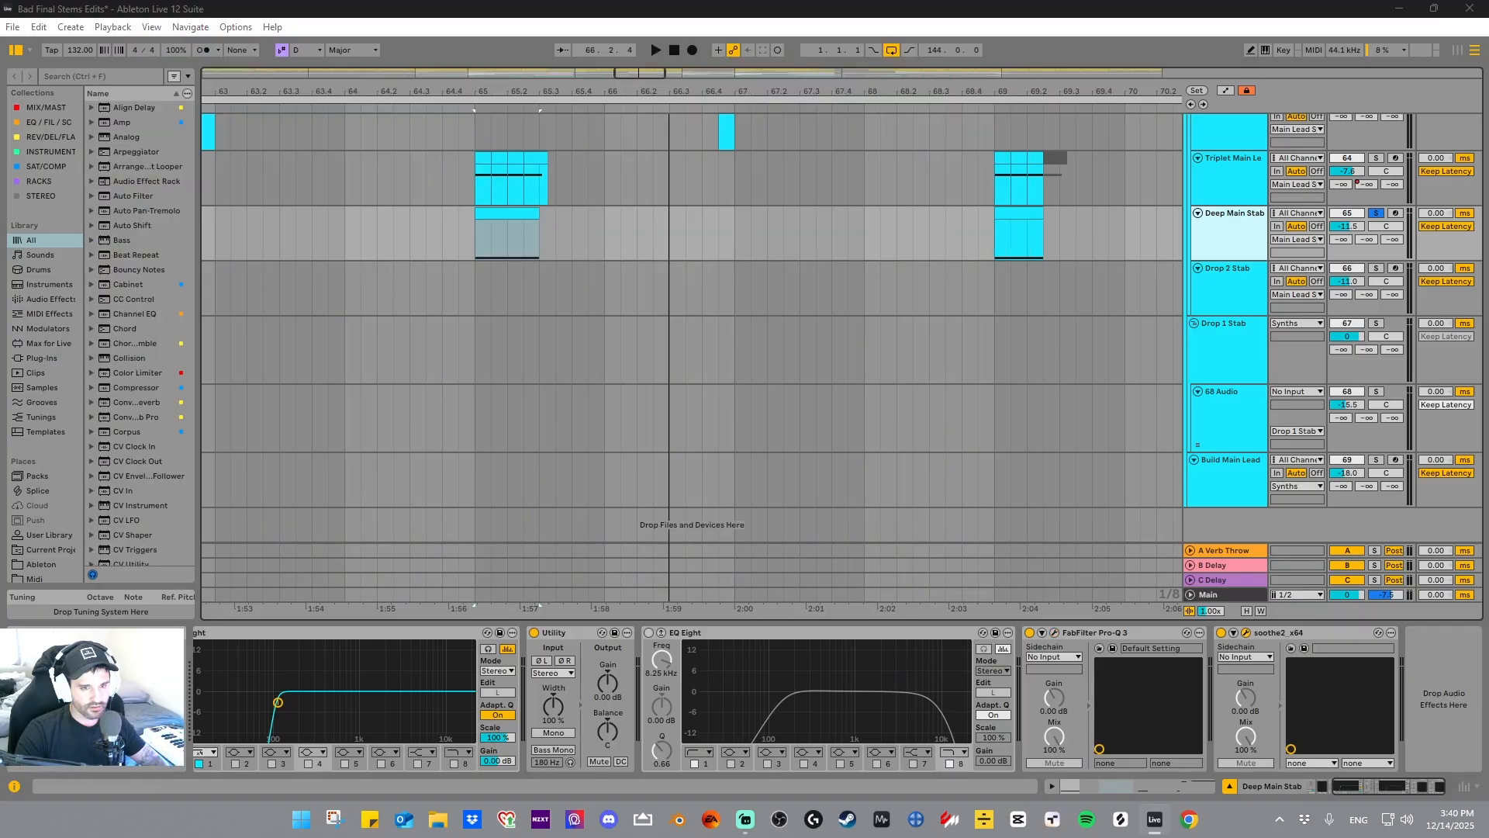
drag(882, 202, 614, 48)
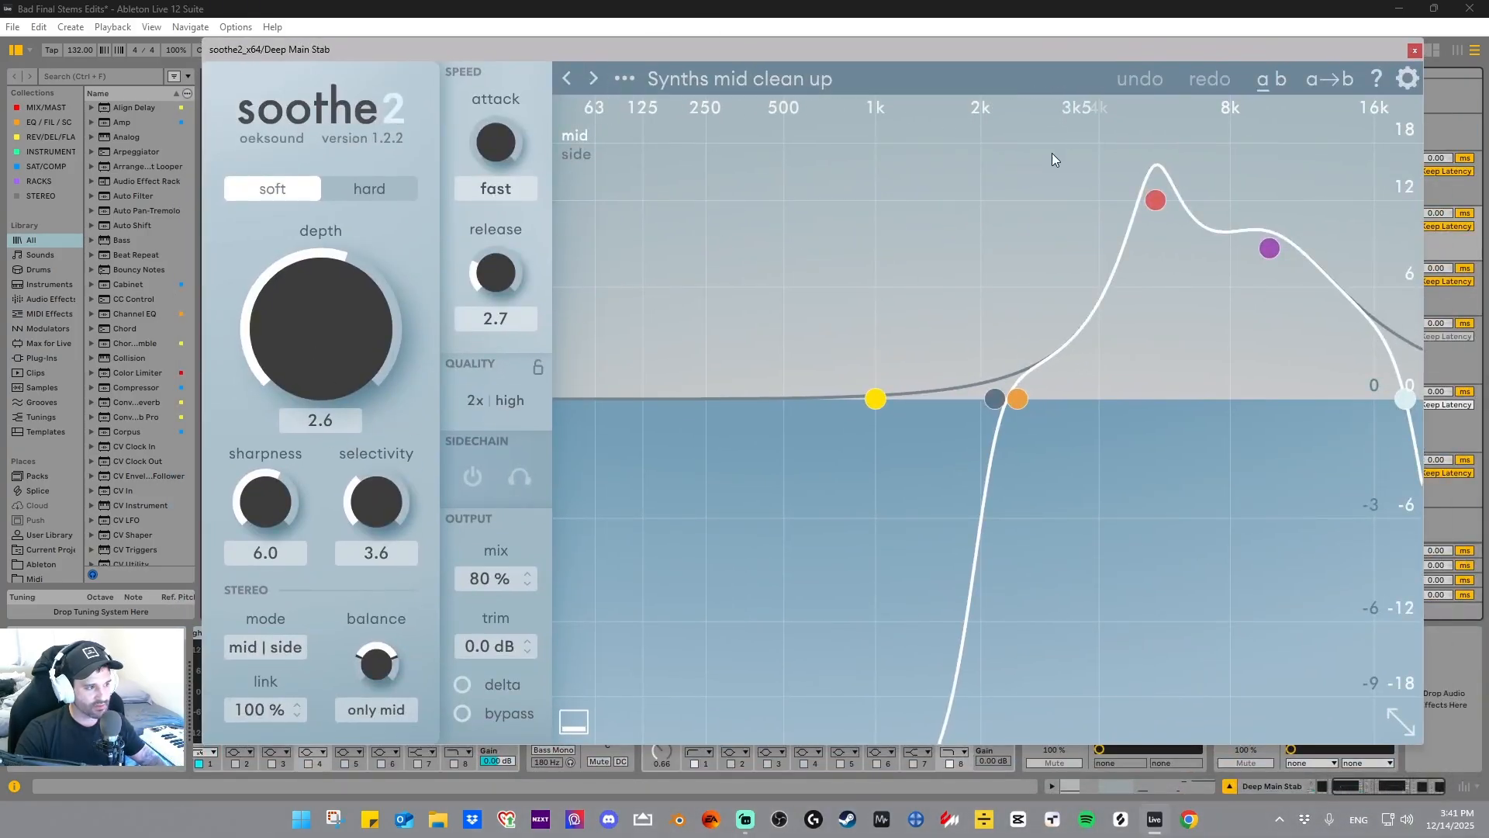
click(1415, 51)
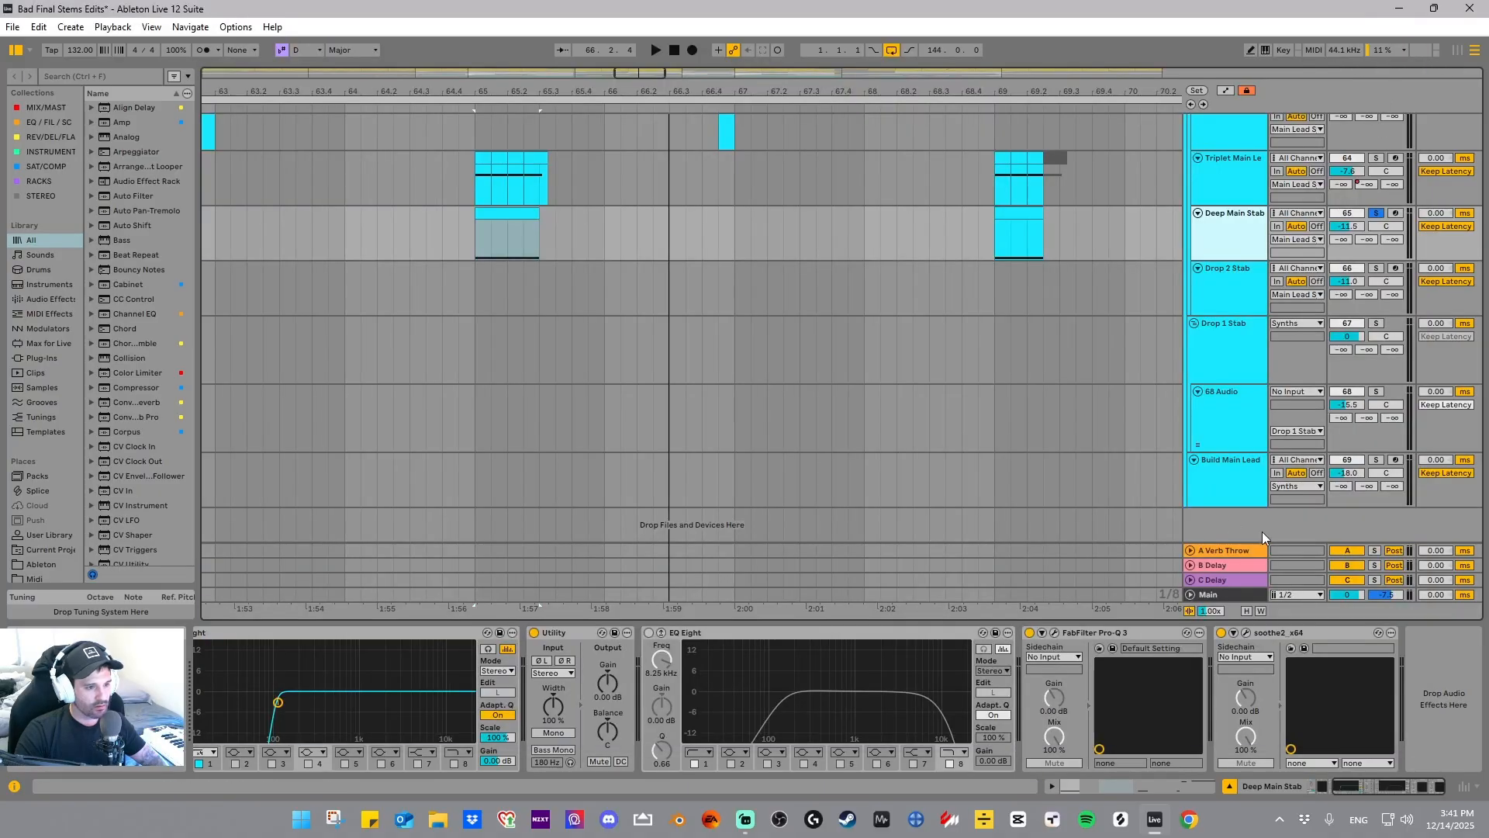
- Solo the Drop 2 Stab track and play its clip at bar 105
click(1240, 293)
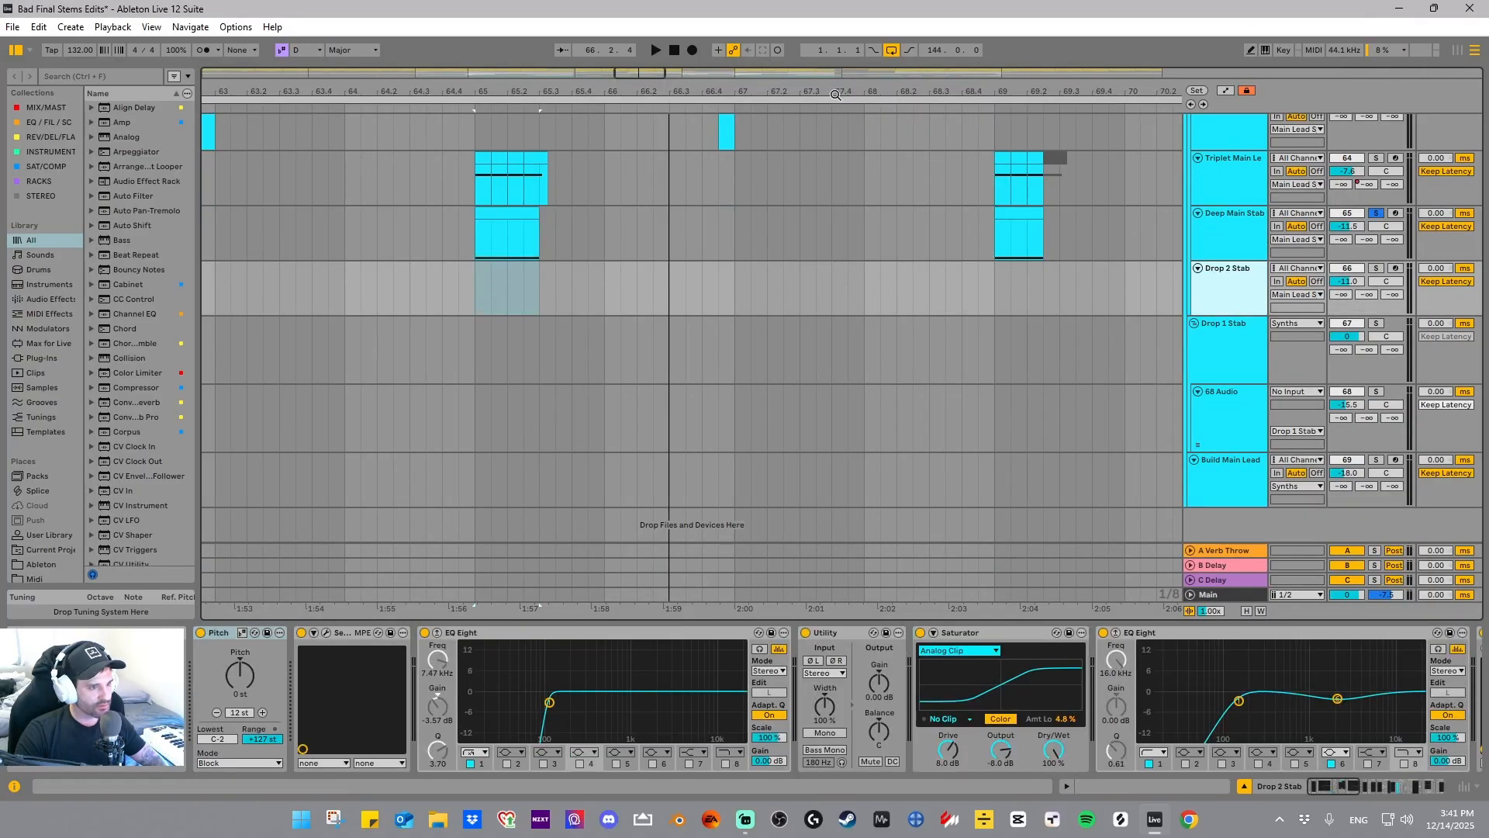
drag(832, 92, 455, 33)
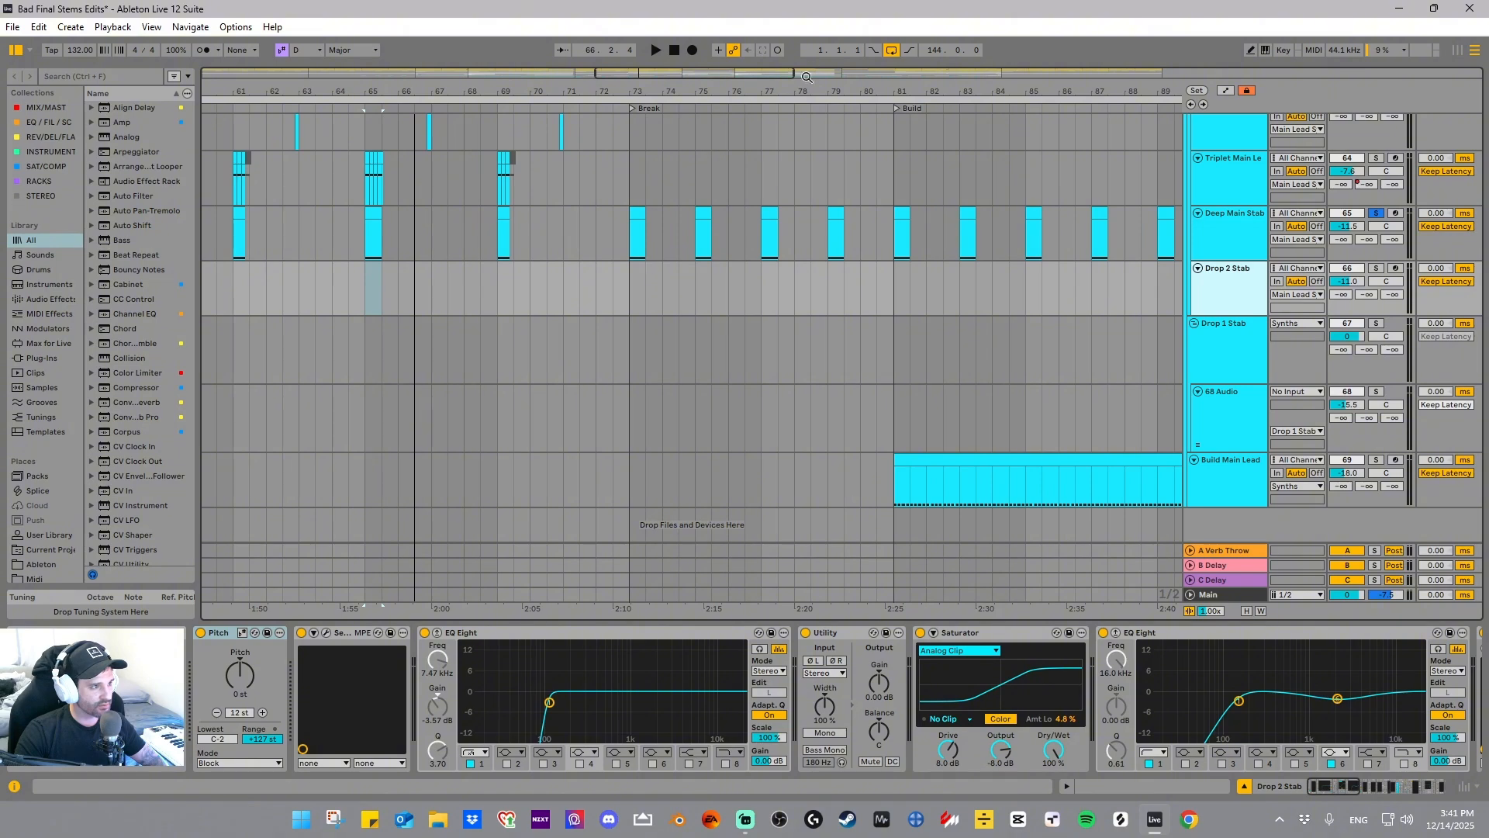
drag(793, 93, 414, 39)
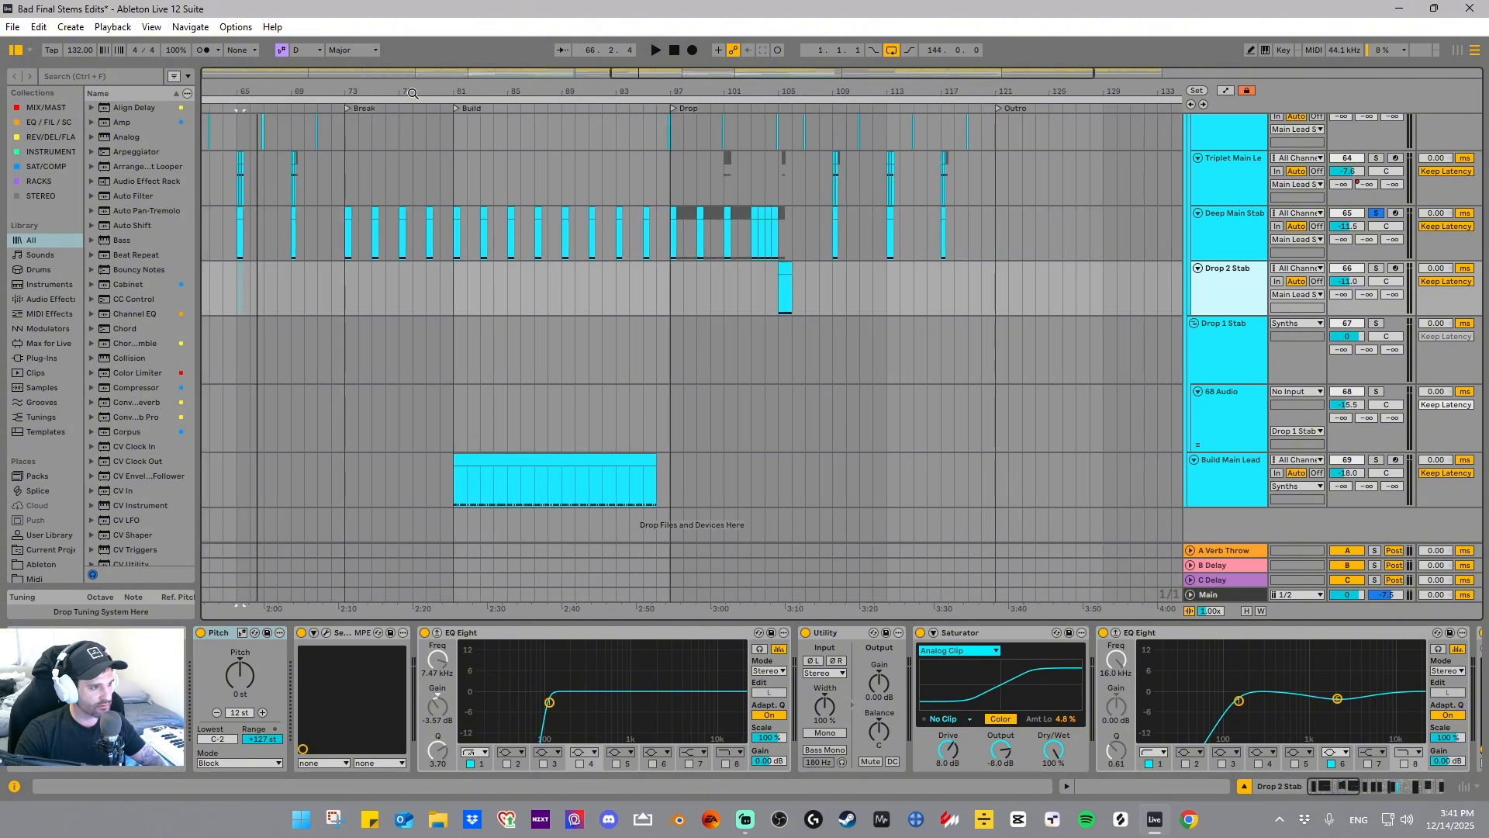
click(786, 269)
click(1375, 272)
key(space)
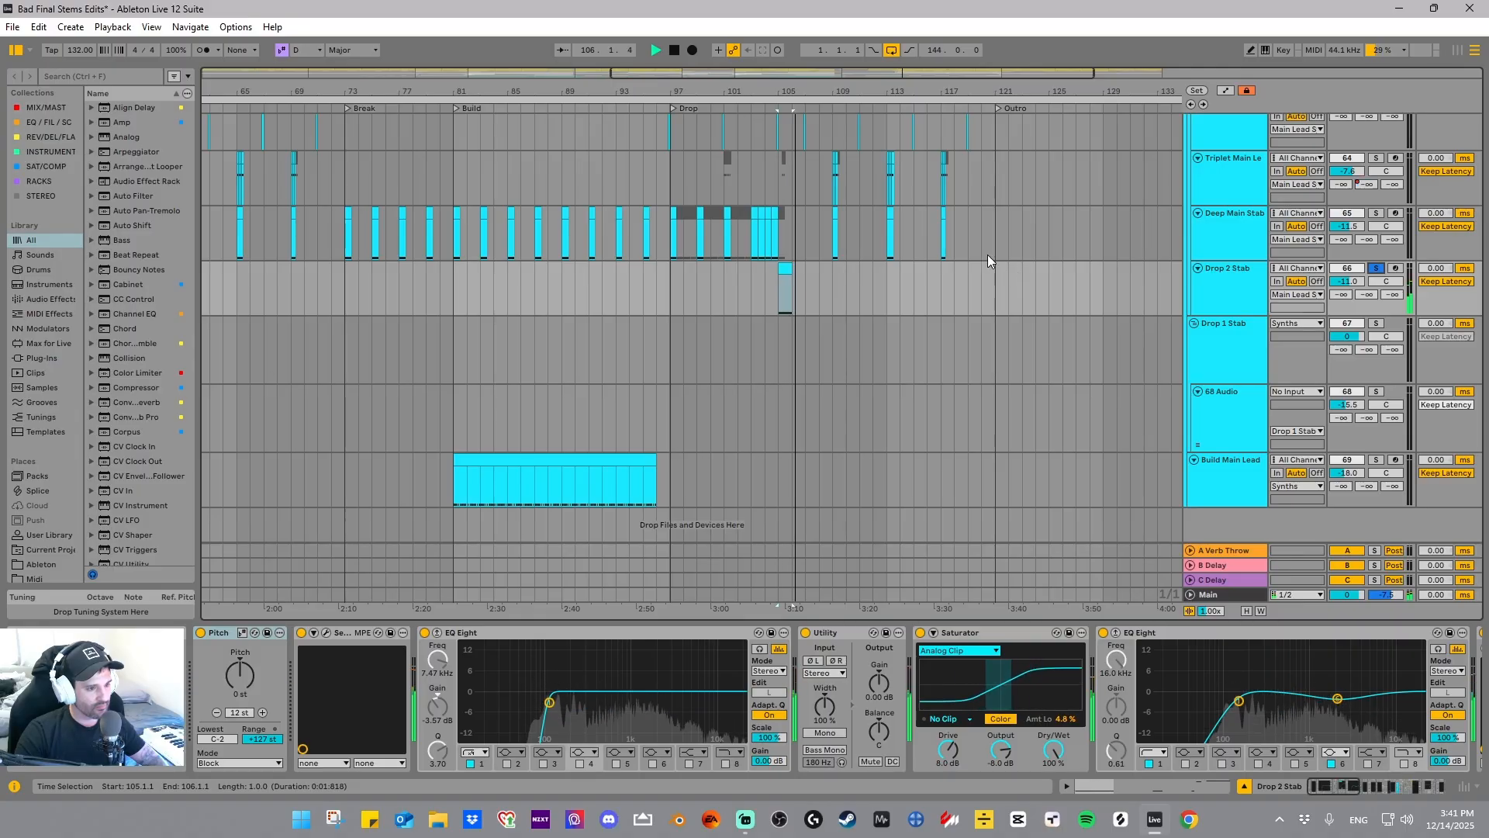
drag(800, 92, 800, 155)
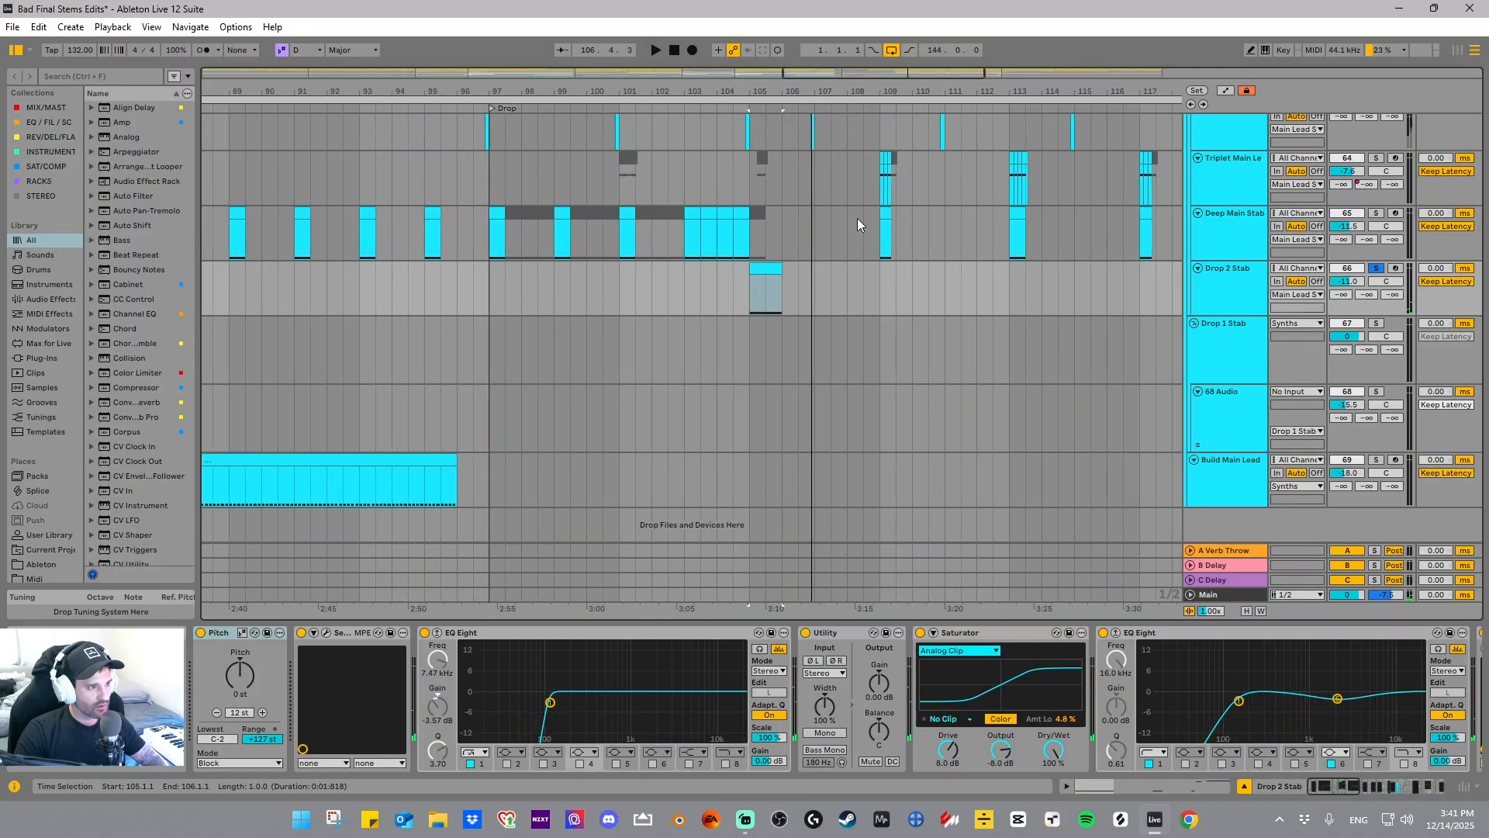
- Inspect Drop 2 Stab's Serum 2 patch, then the Decapitator settings in its effects chain
click(327, 635)
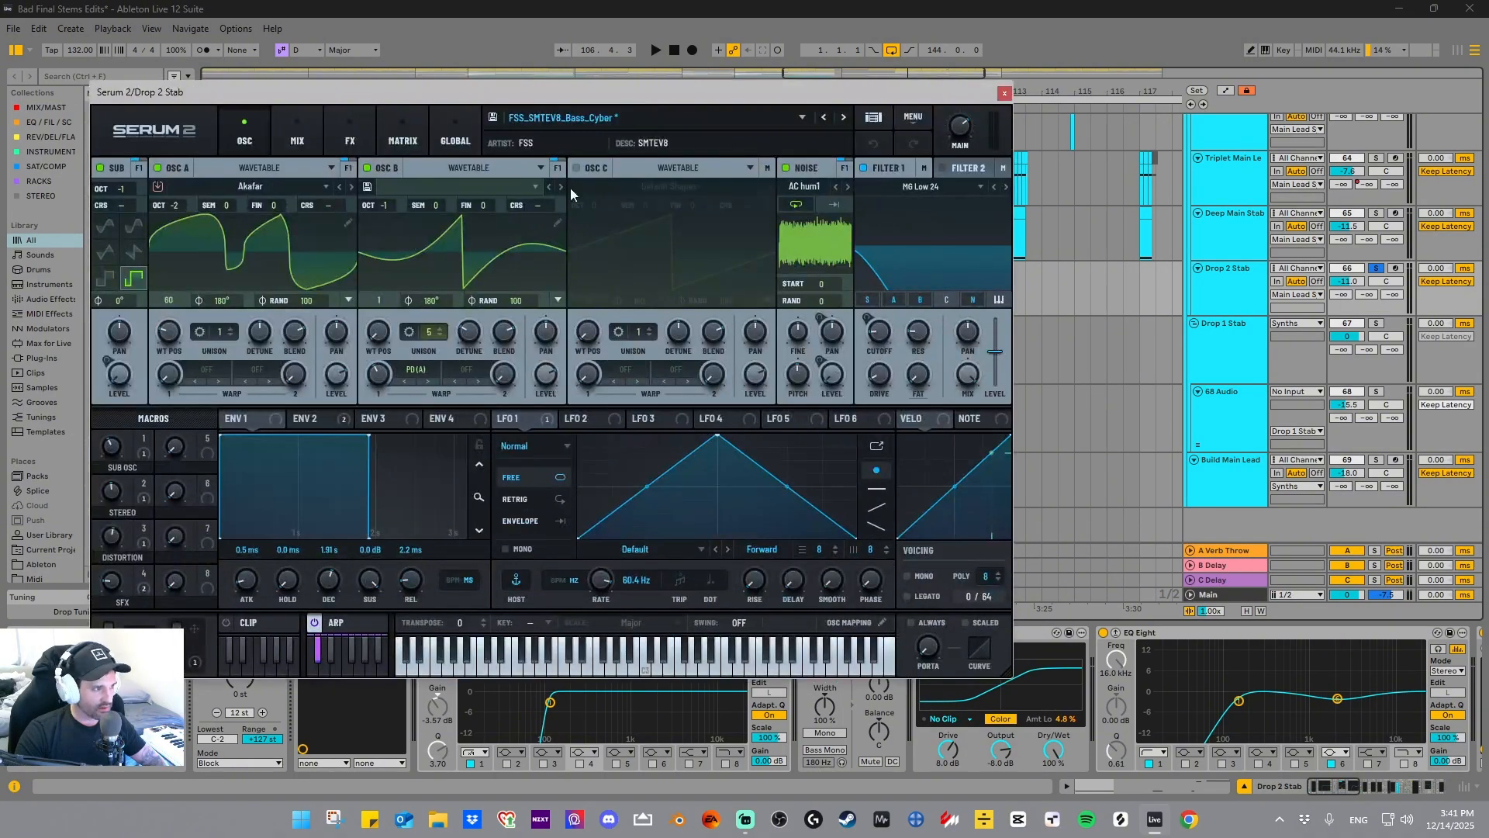
click(1004, 93)
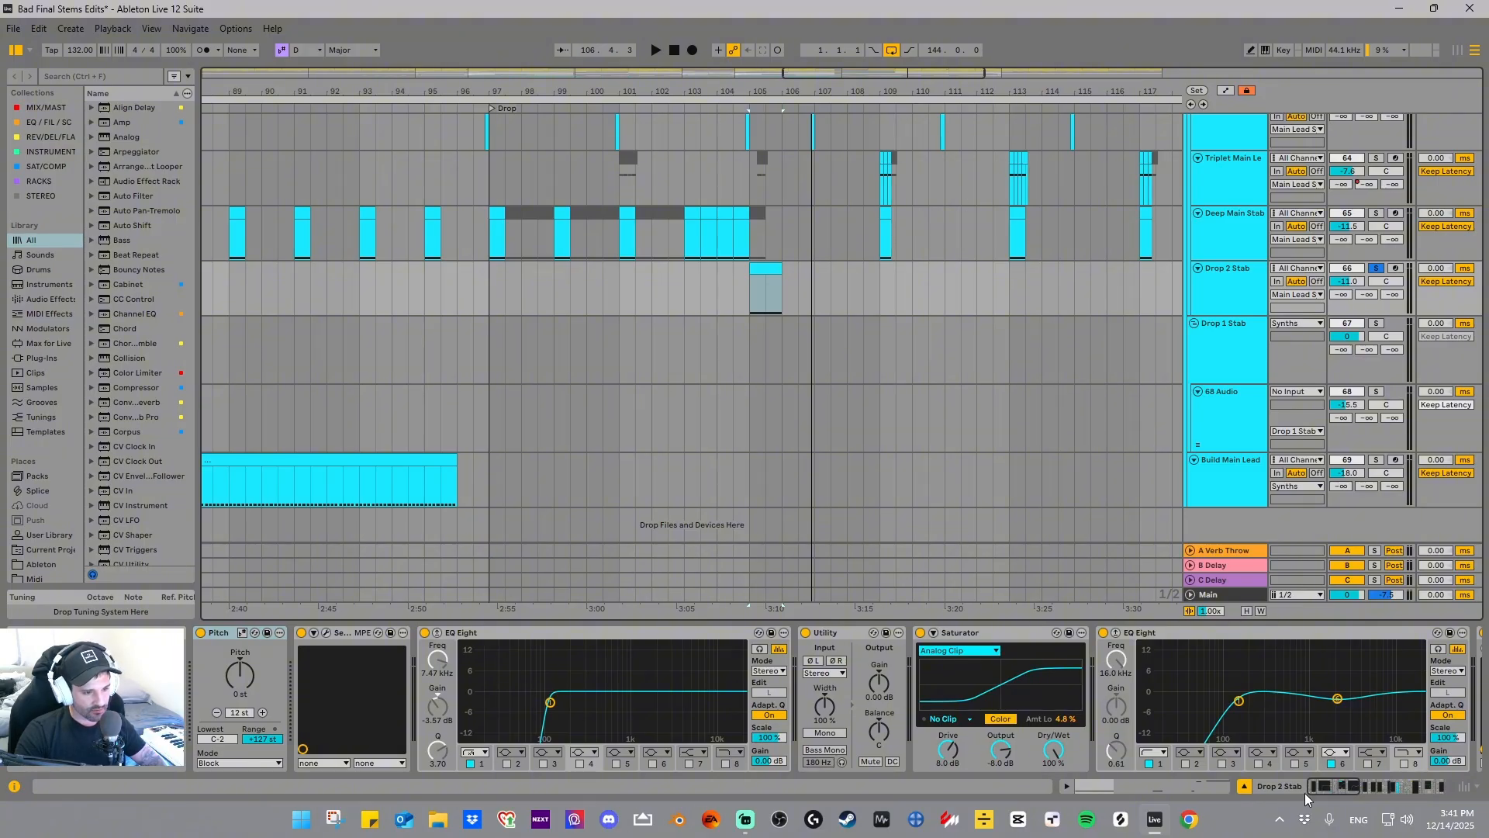
drag(1304, 793, 1359, 788)
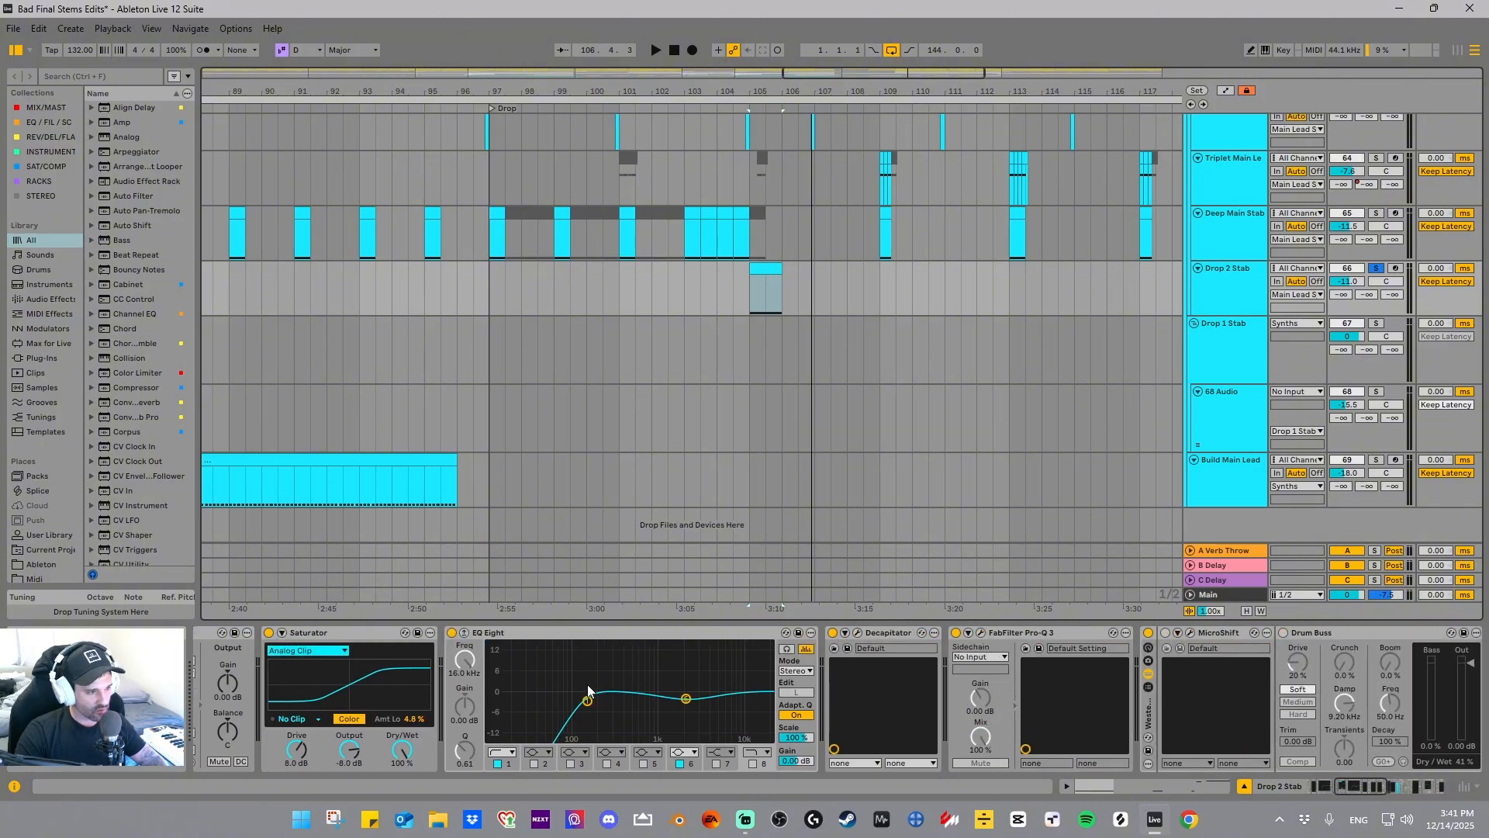
click(858, 631)
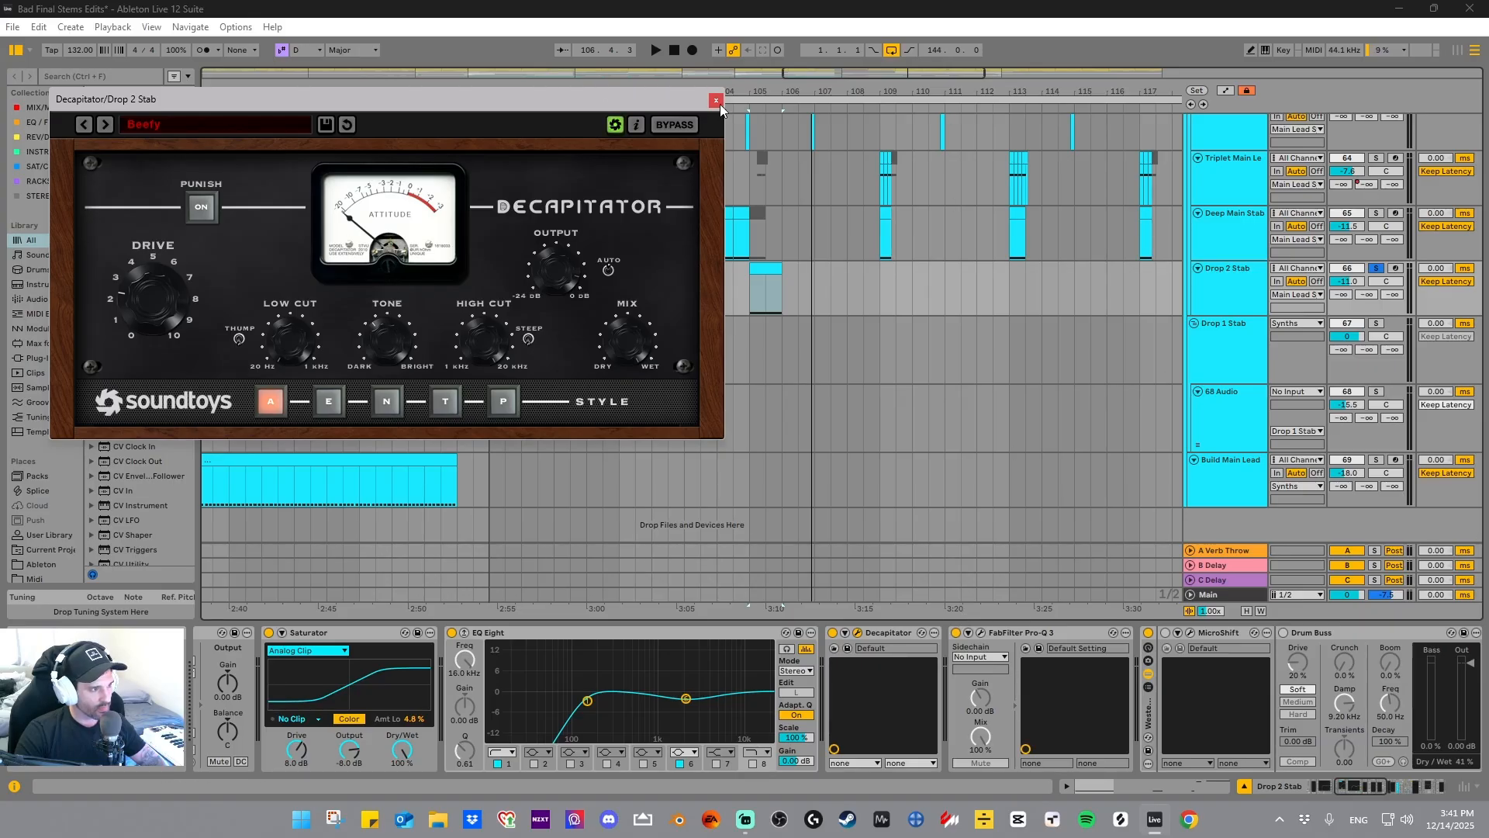
click(718, 101)
- Examine Drop 2 Stab's FabFilter Pro-Q 3 bands, then review the rest of its effects chain through soothe2
click(981, 632)
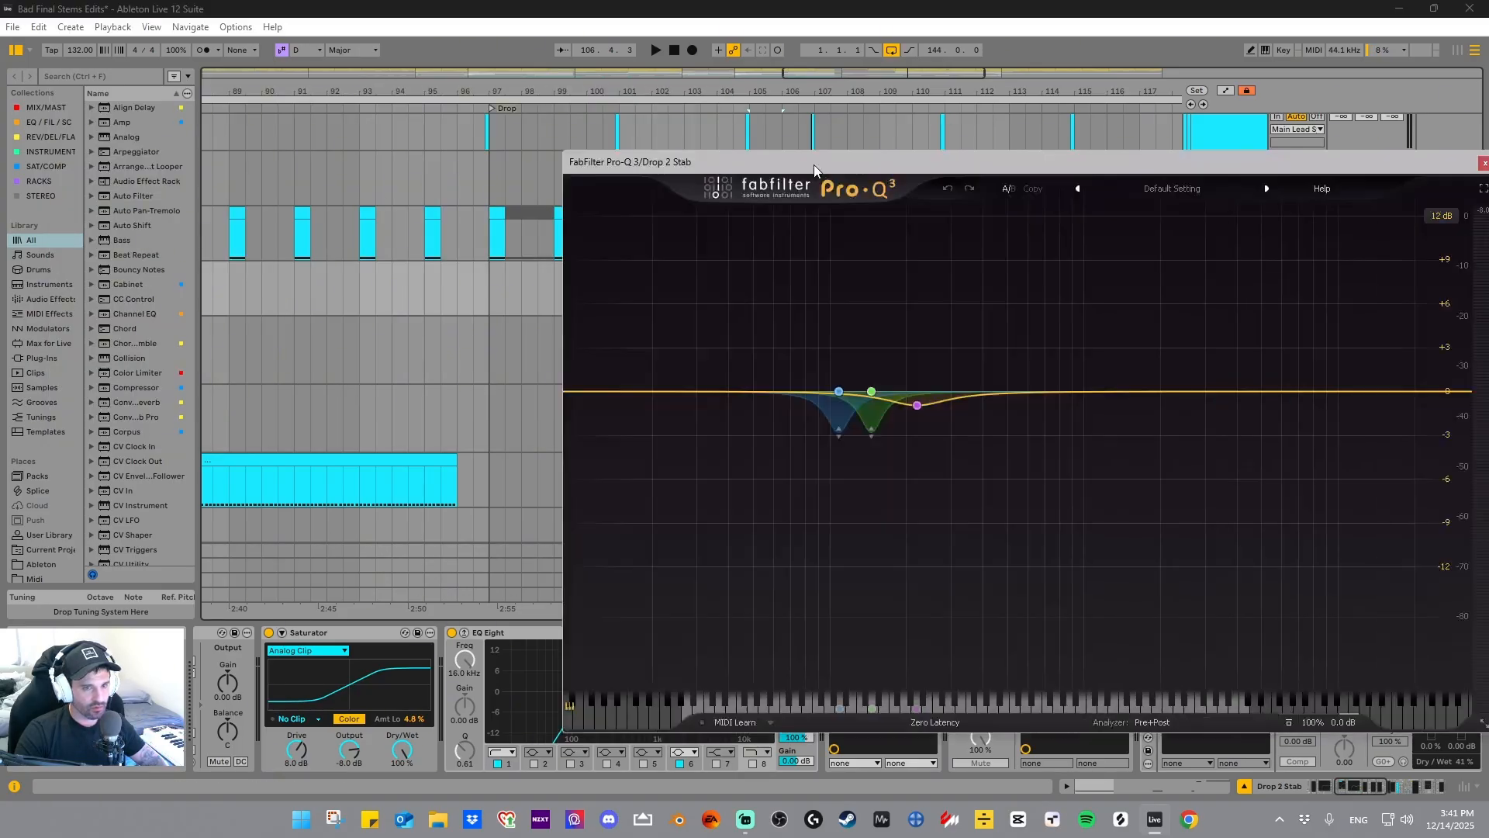
drag(813, 165, 430, 102)
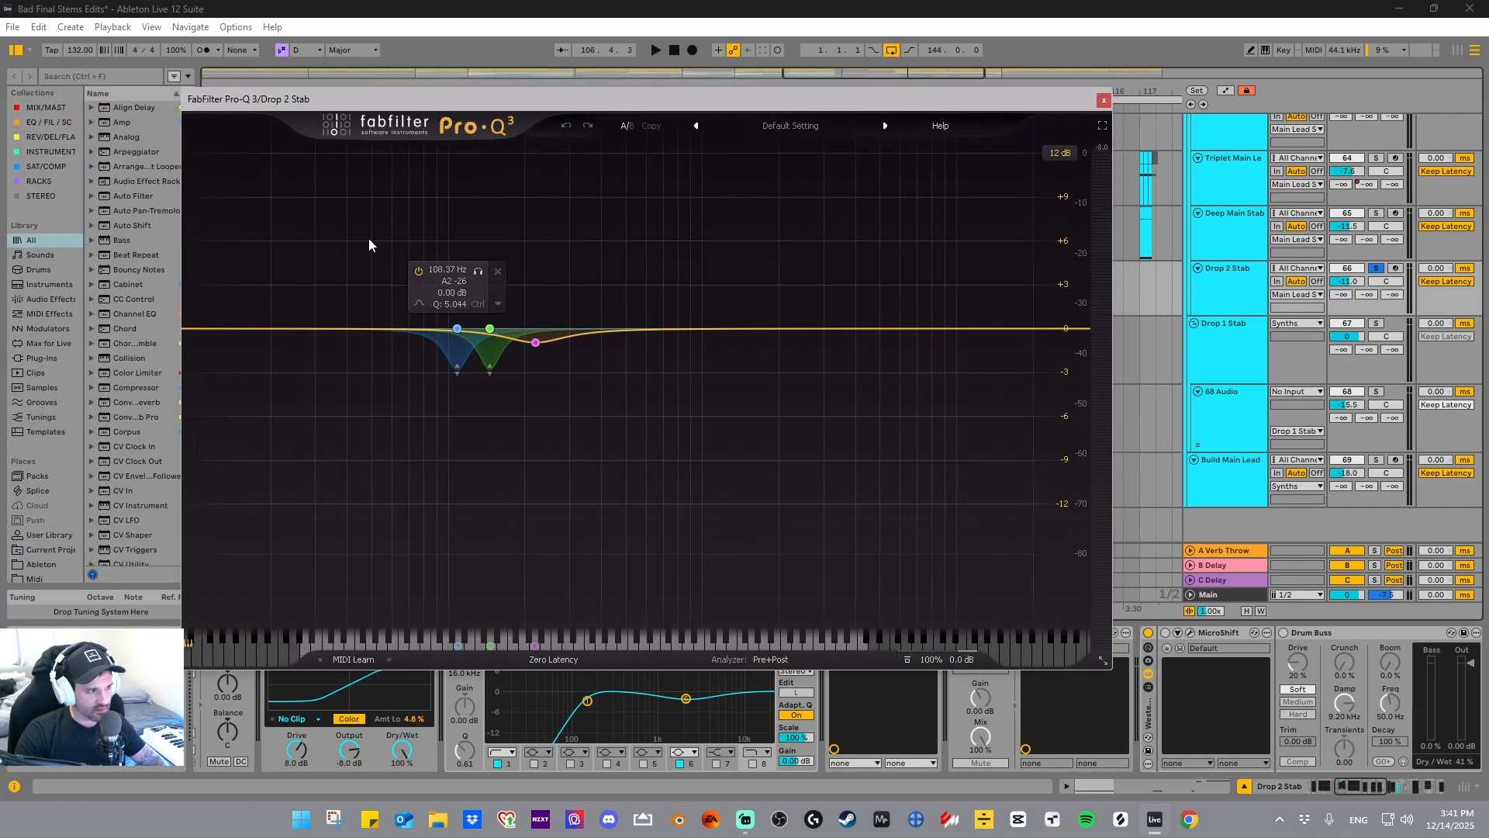
click(1103, 100)
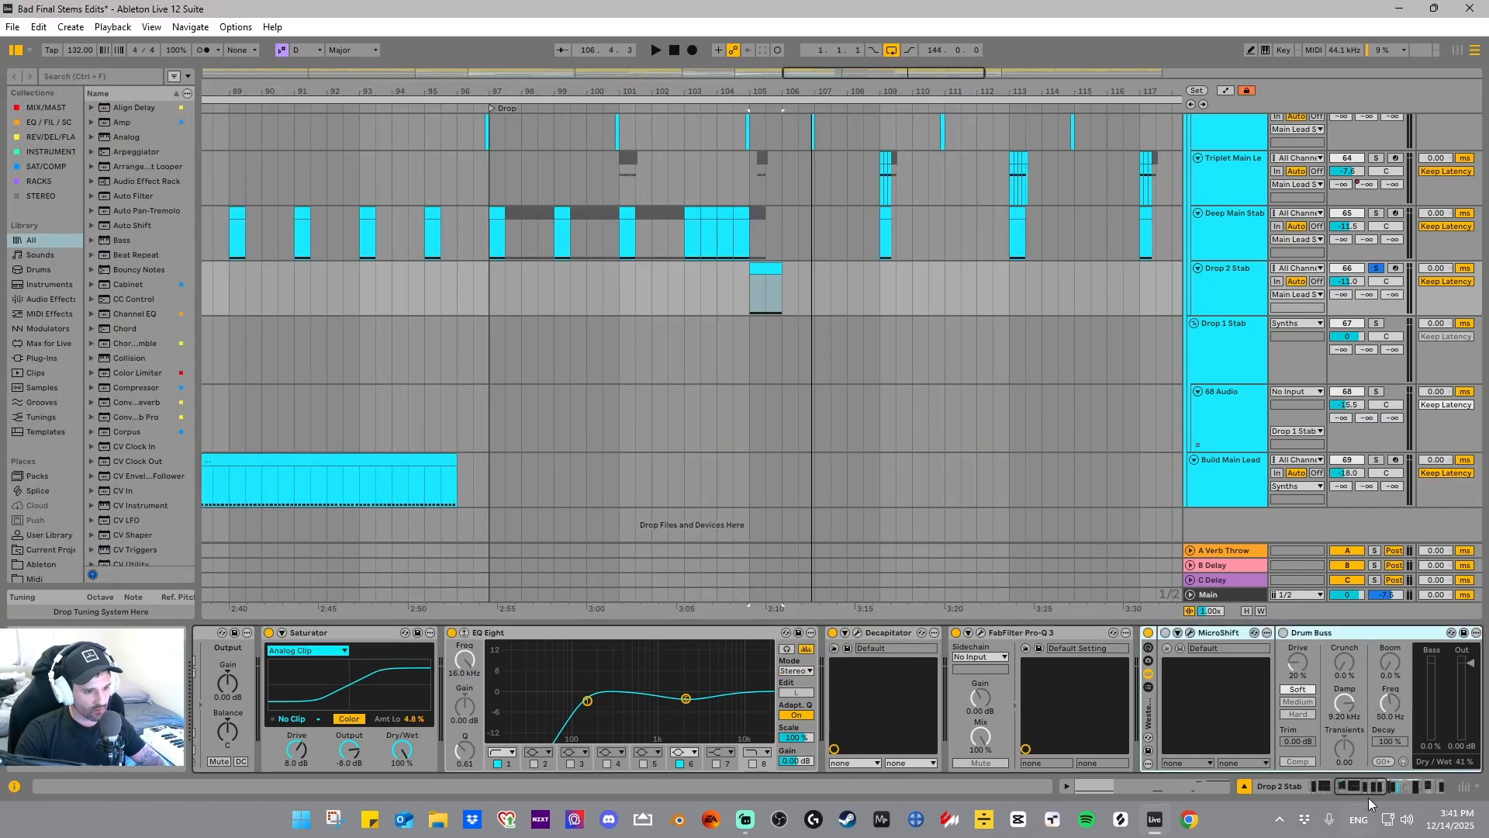
drag(1368, 789, 1430, 792)
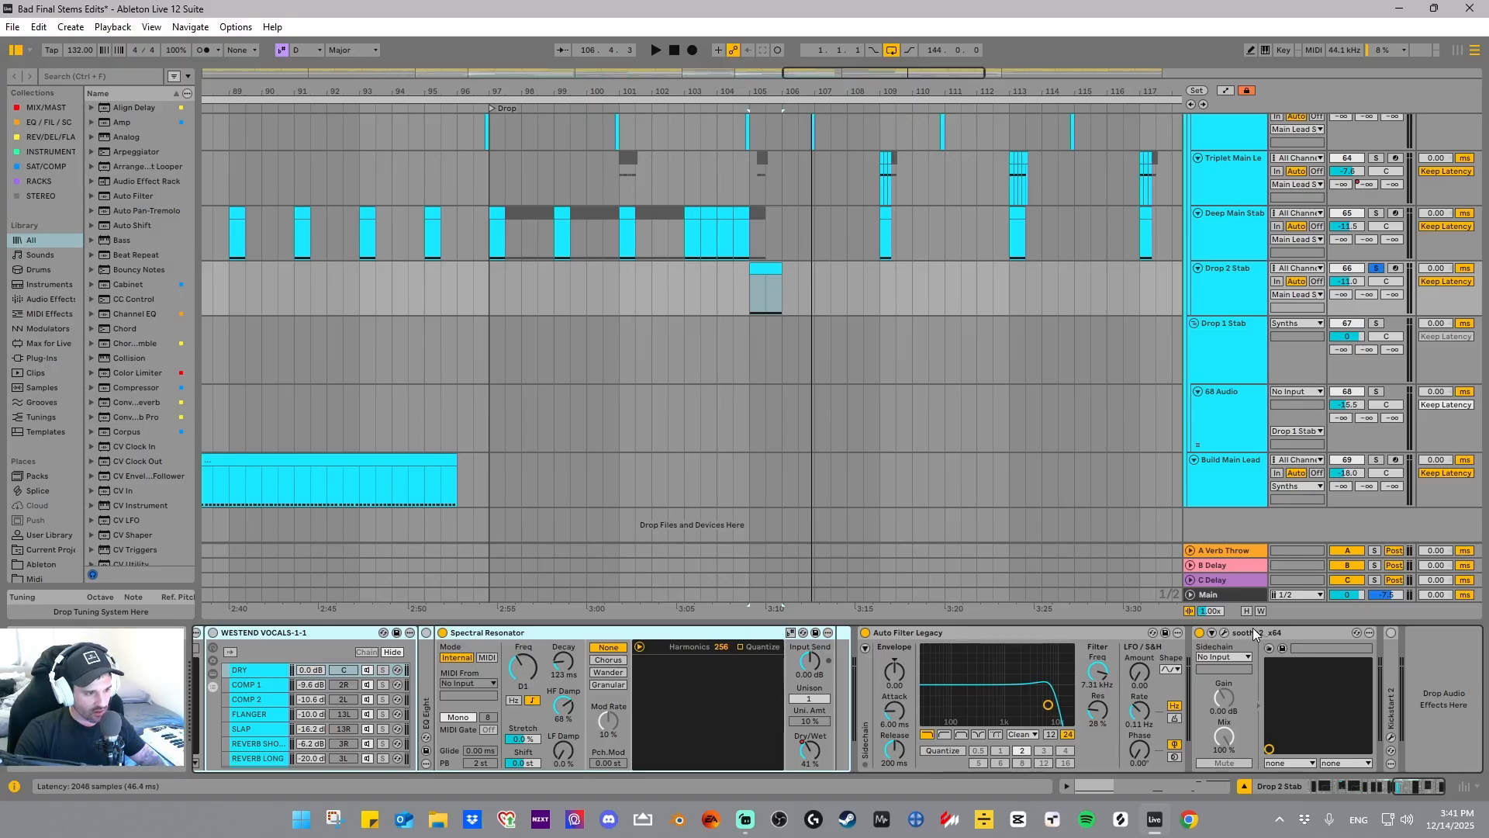
click(1225, 633)
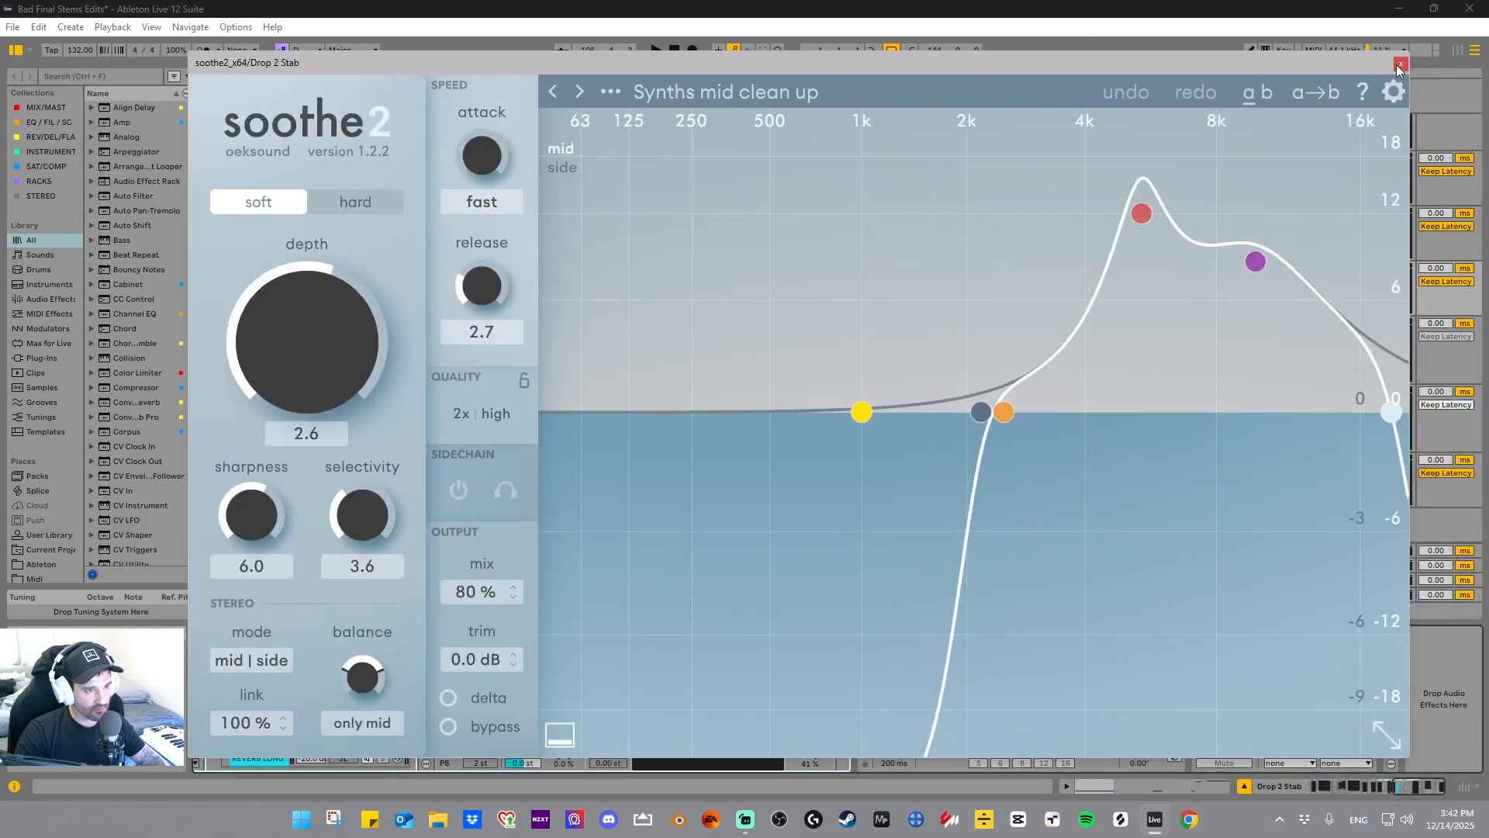
click(1399, 65)
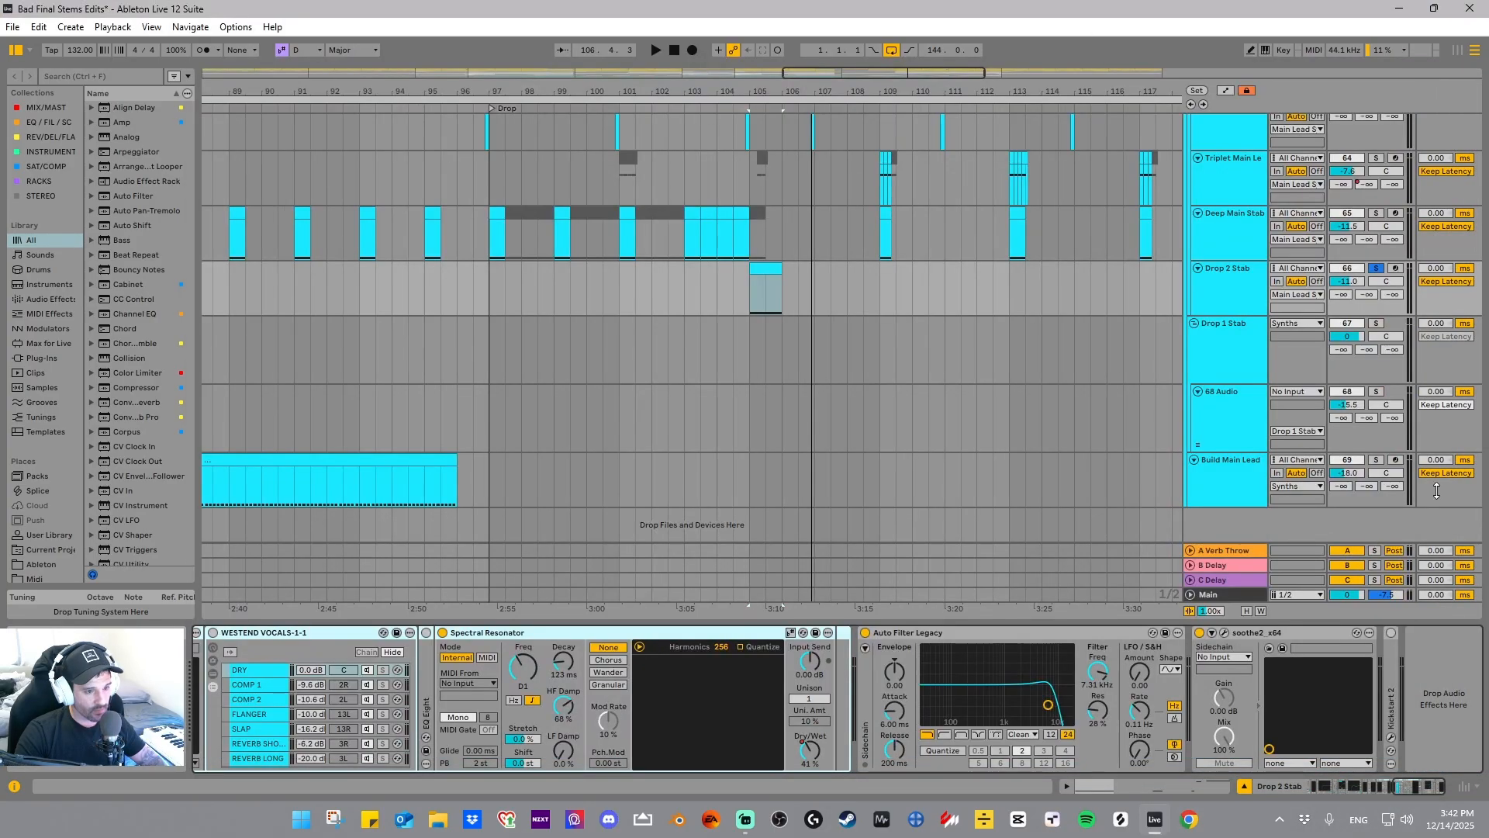
- Solo the 68 Audio track inside the Drop 1 Stab group and play its clip at bar 57
click(1208, 332)
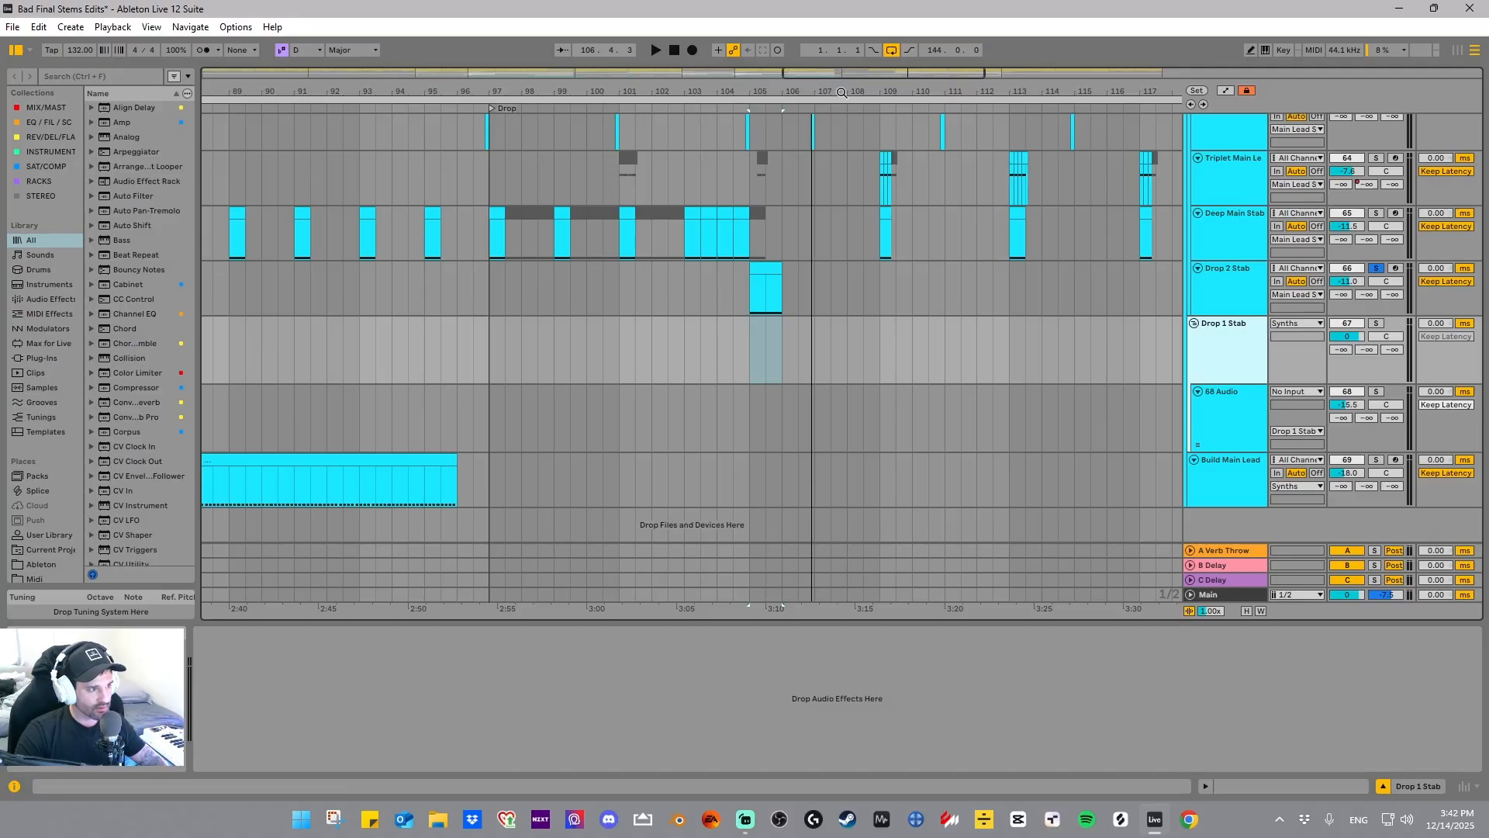
drag(849, 91, 904, 31)
click(1198, 399)
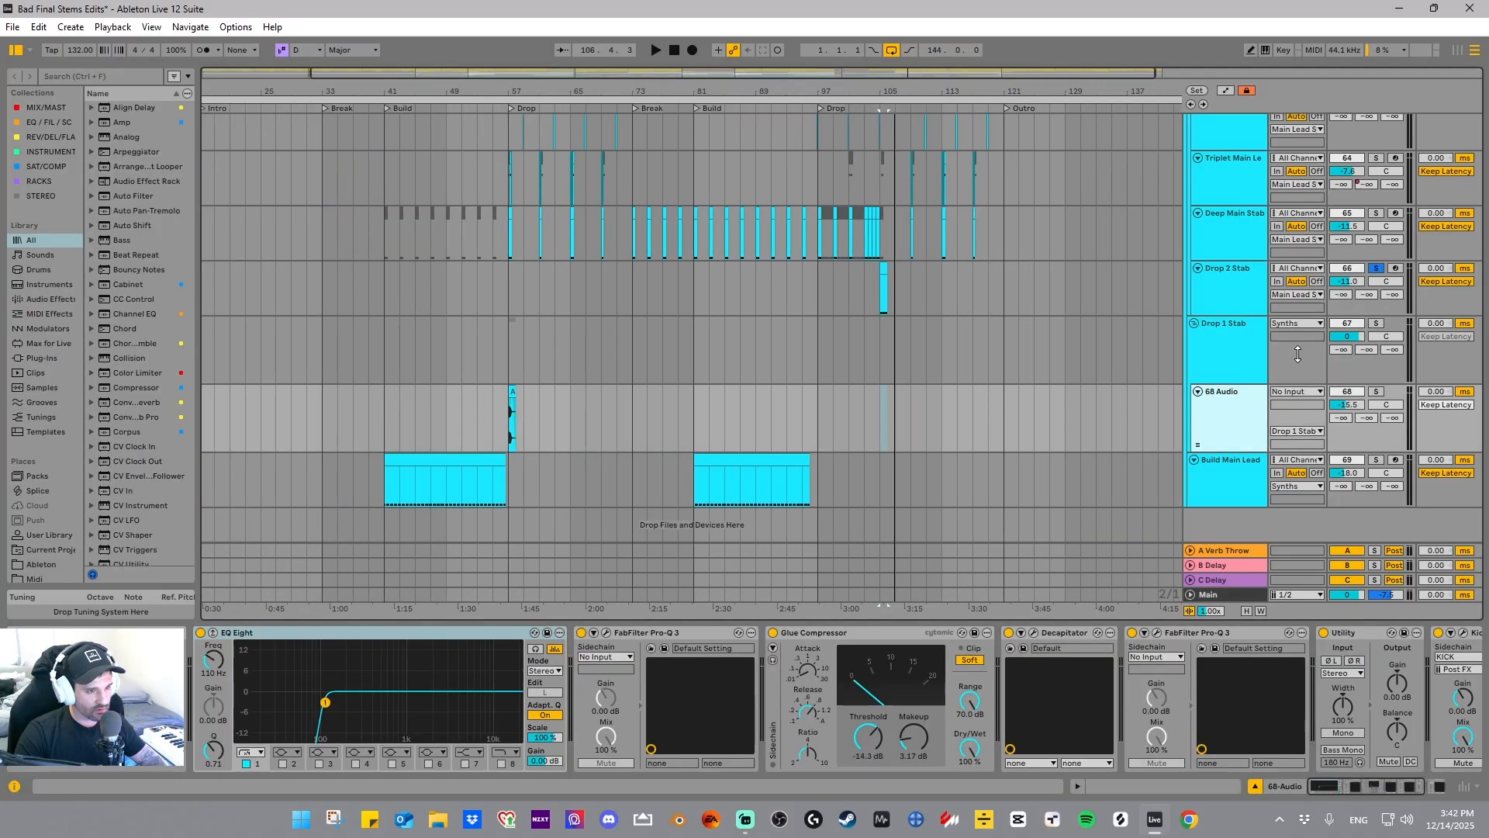
click(1222, 346)
click(1226, 399)
click(1378, 391)
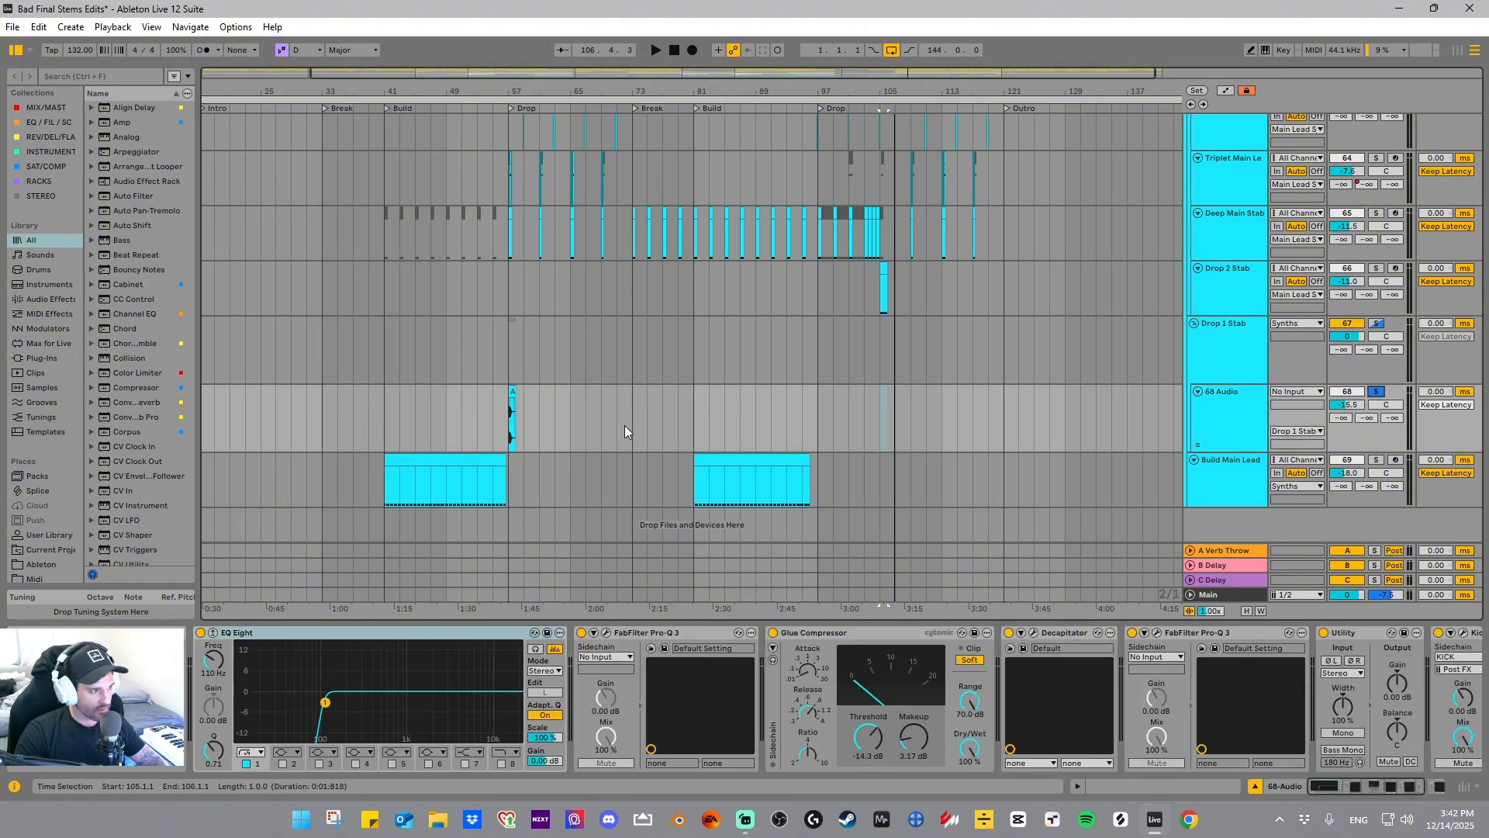
click(514, 392)
key(space)
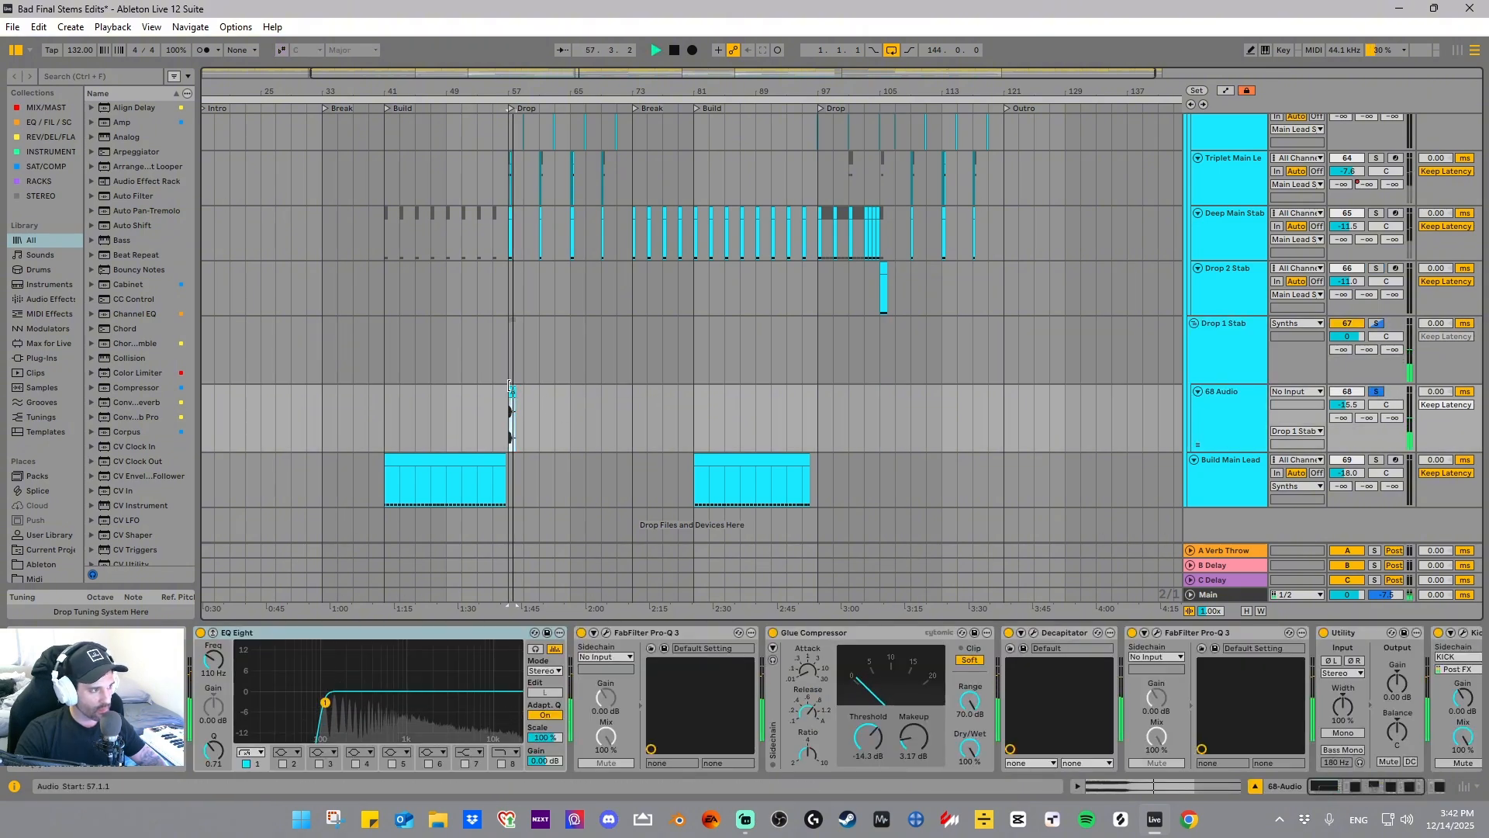
key(space)
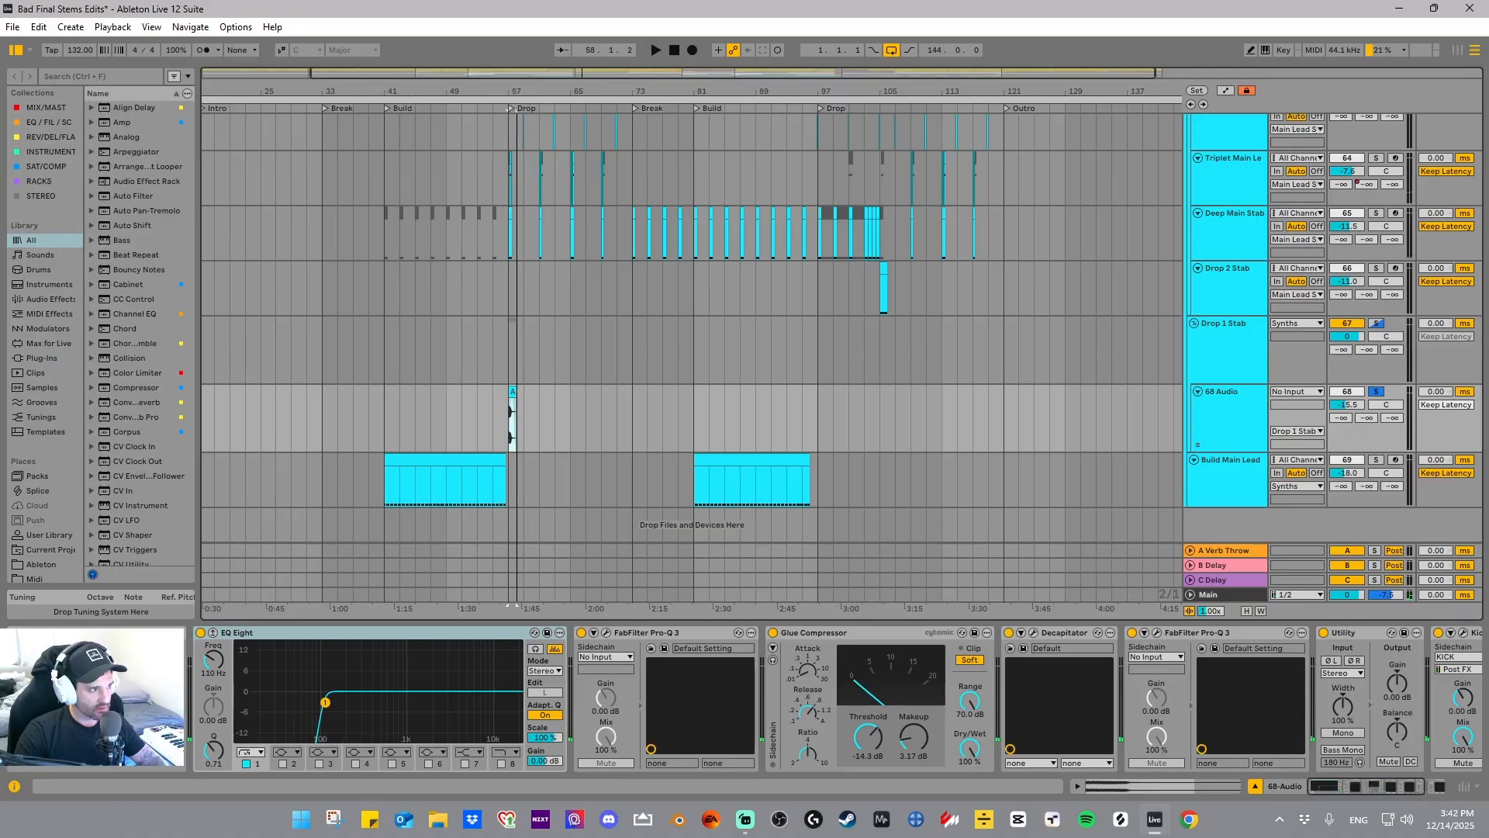
- Unsolo 68 Audio and play the full arrangement from bar 55 through the Drop 1 Stab clip
key(plus)
click(1370, 376)
click(1376, 391)
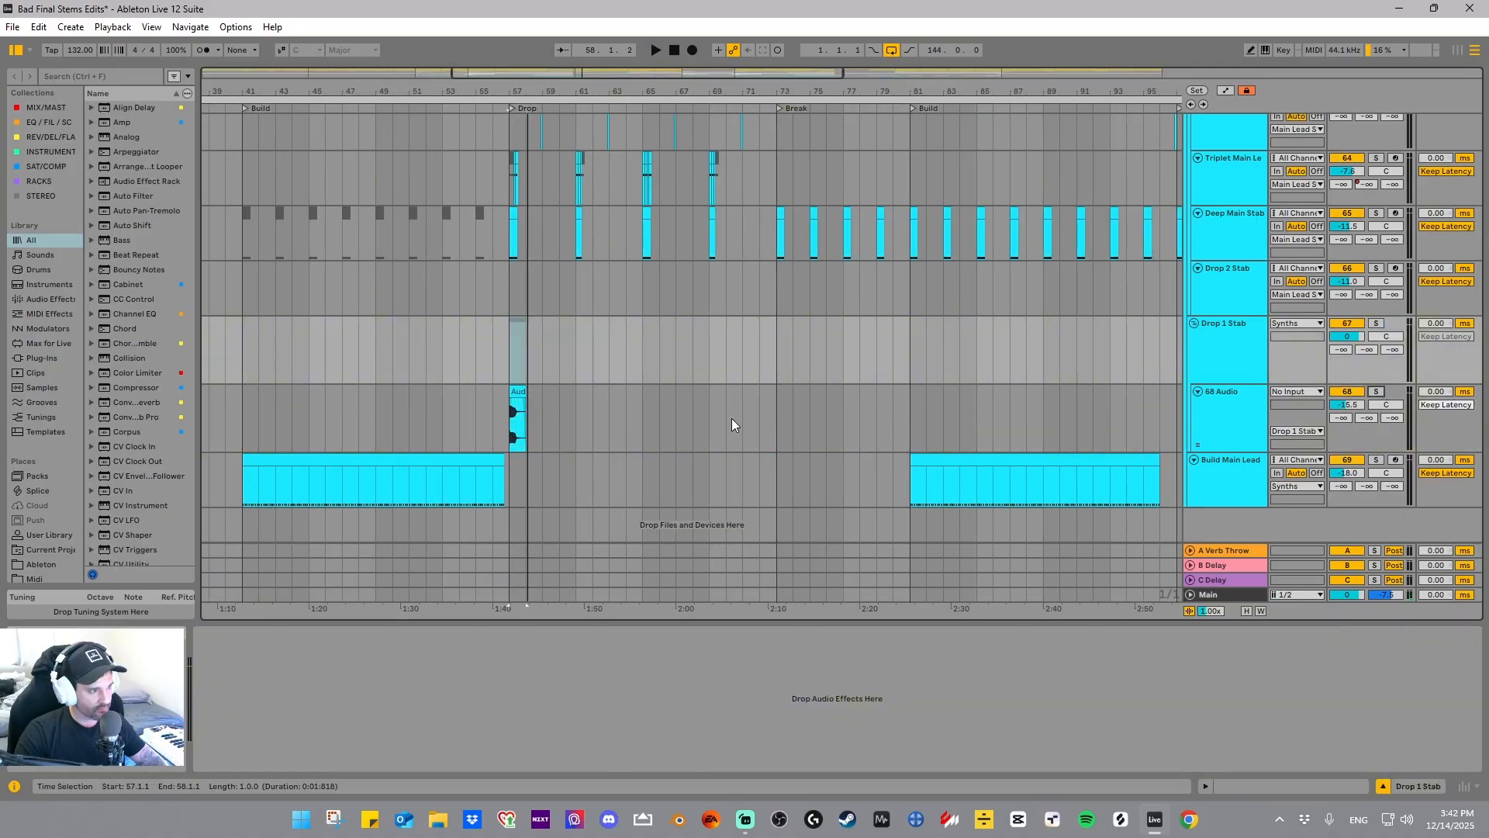
click(448, 410)
click(471, 417)
key(space)
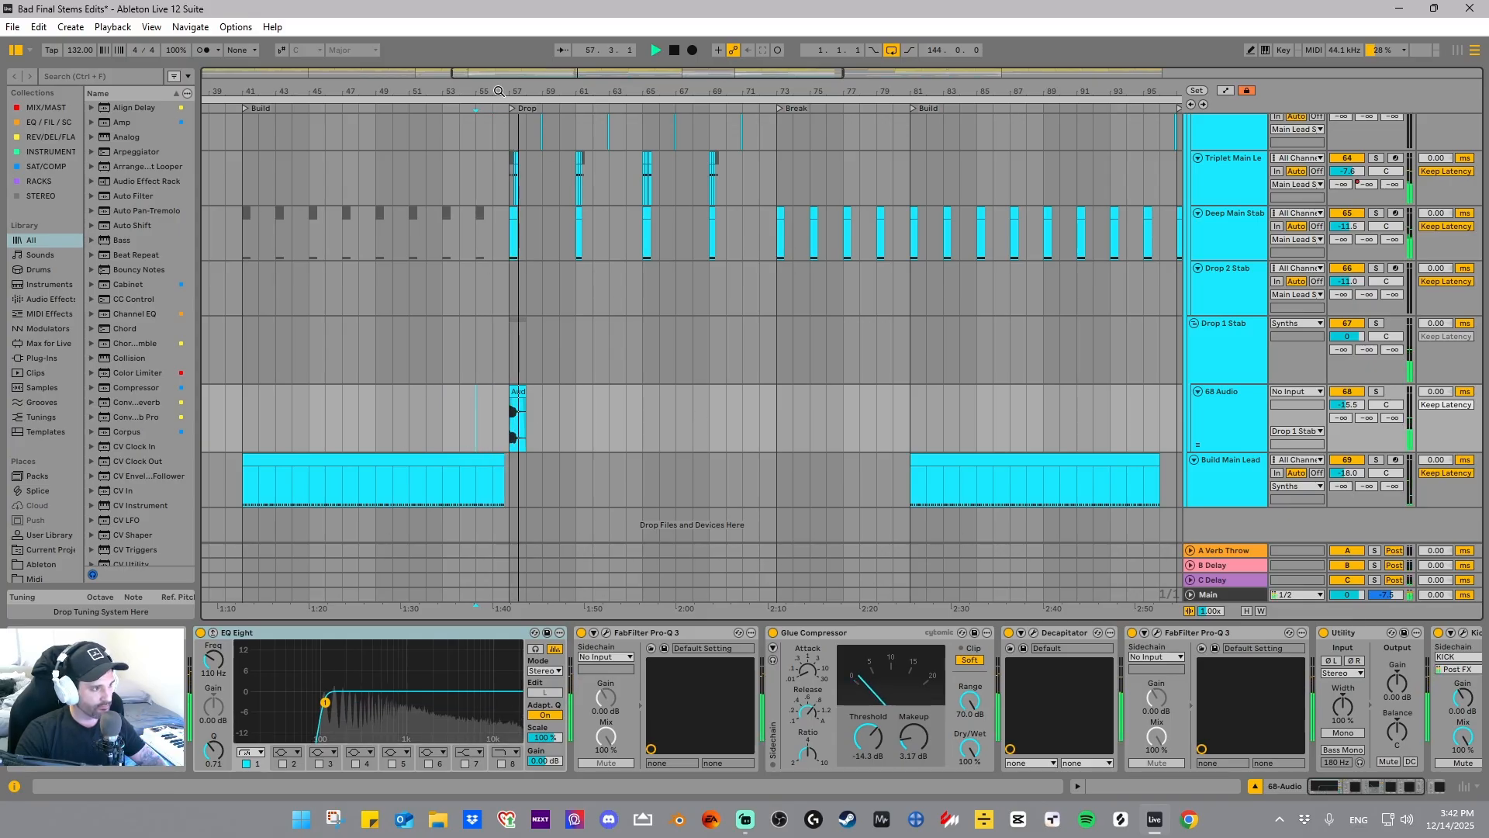
drag(500, 91, 515, 133)
key(space)
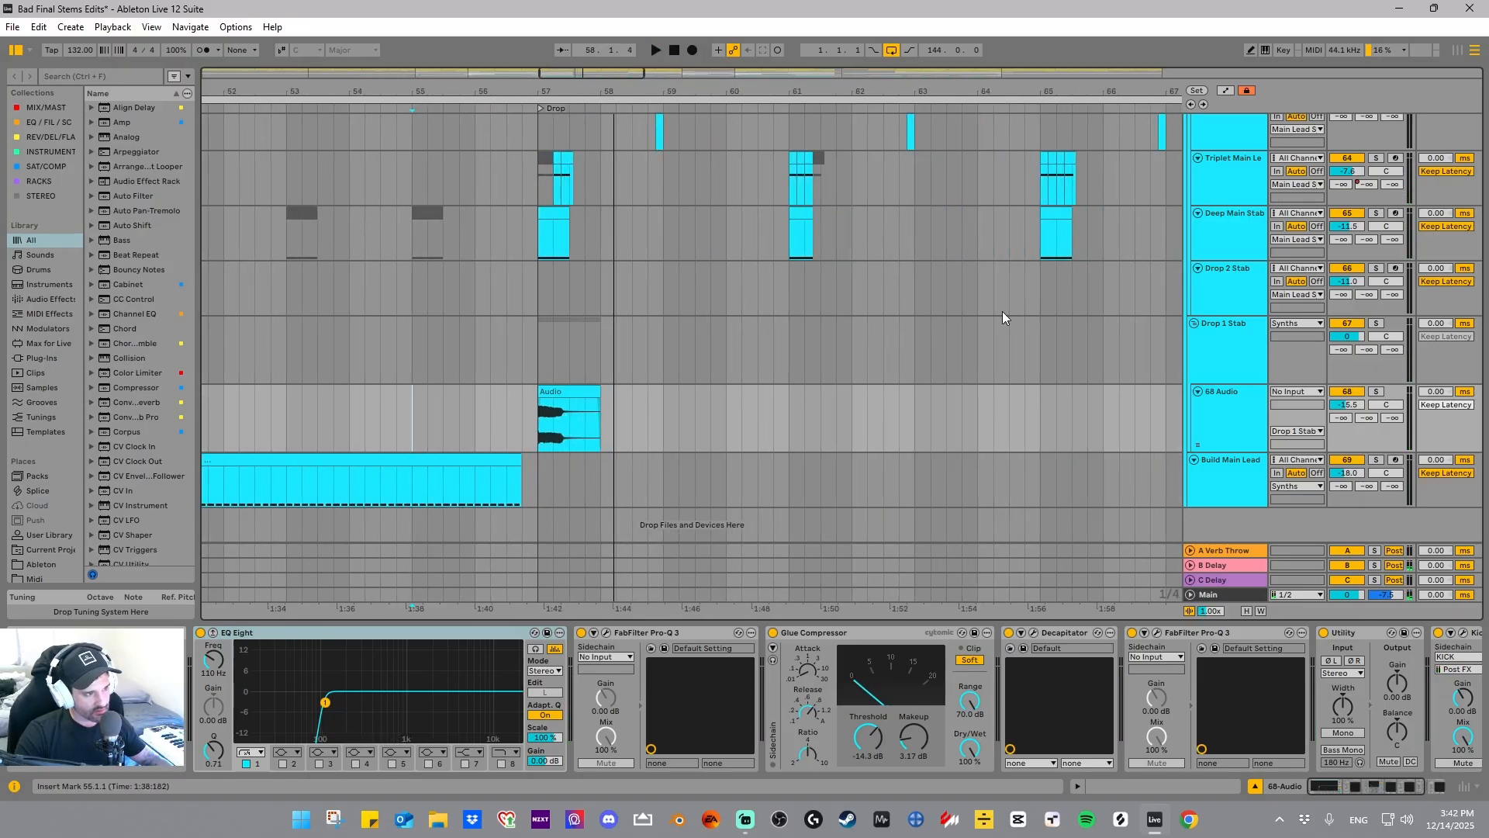
- Review 68 Audio's effects chain from the first FabFilter Pro-Q 3 through the Glue Compressor to Decapitator
click(1252, 432)
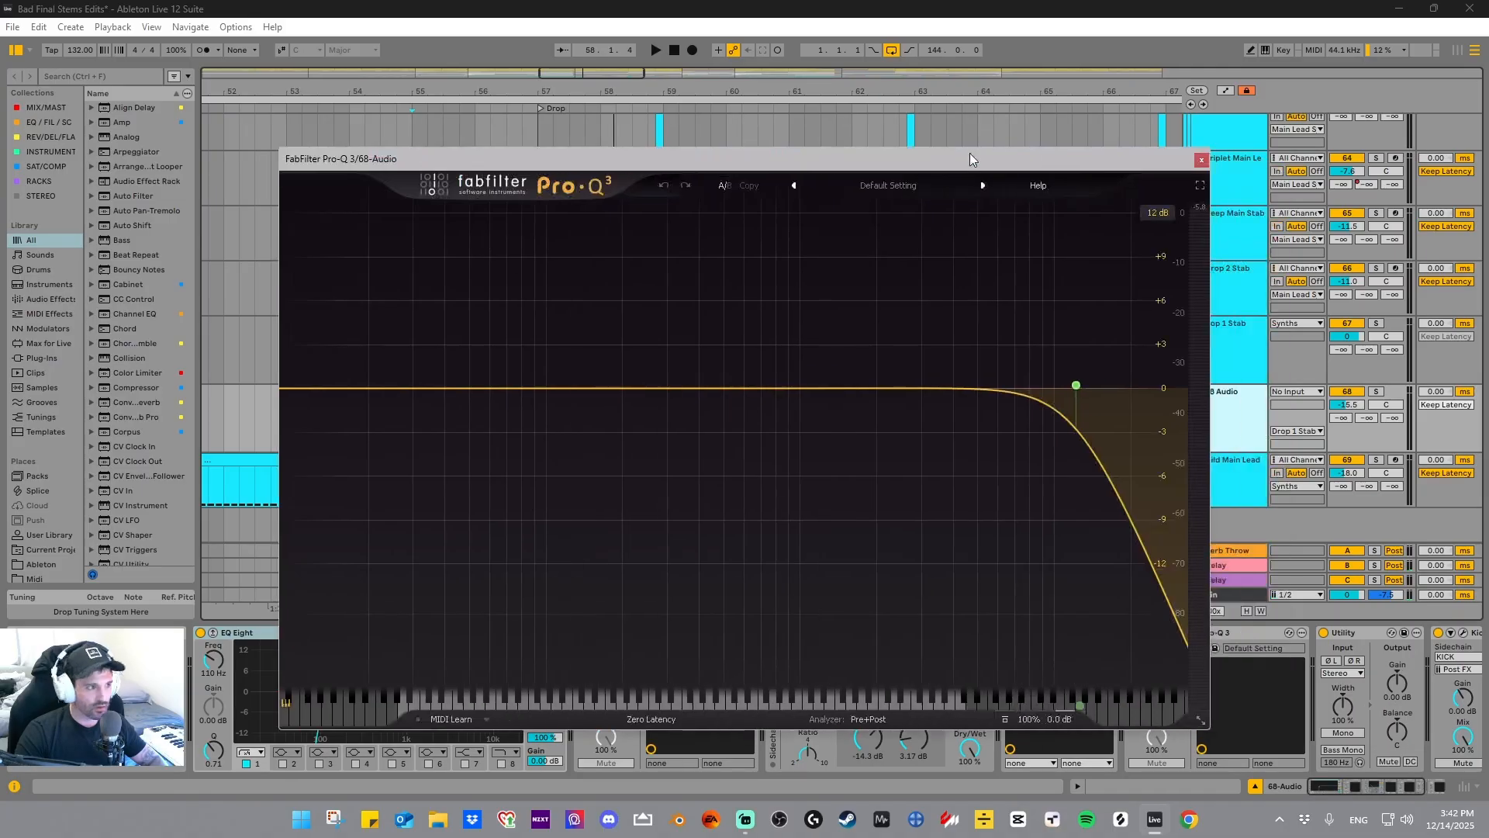
drag(969, 152, 939, 147)
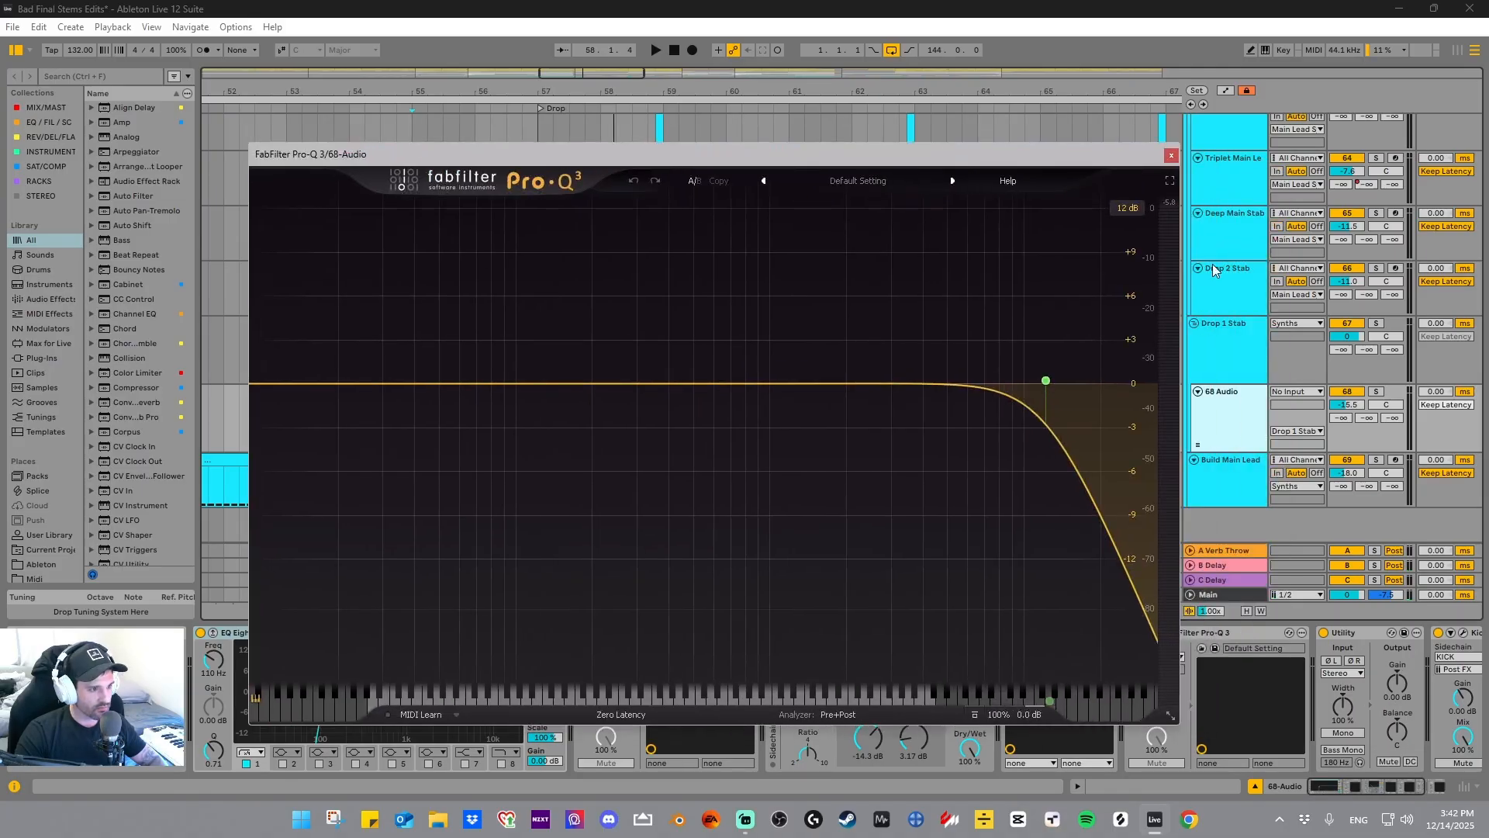
click(1171, 155)
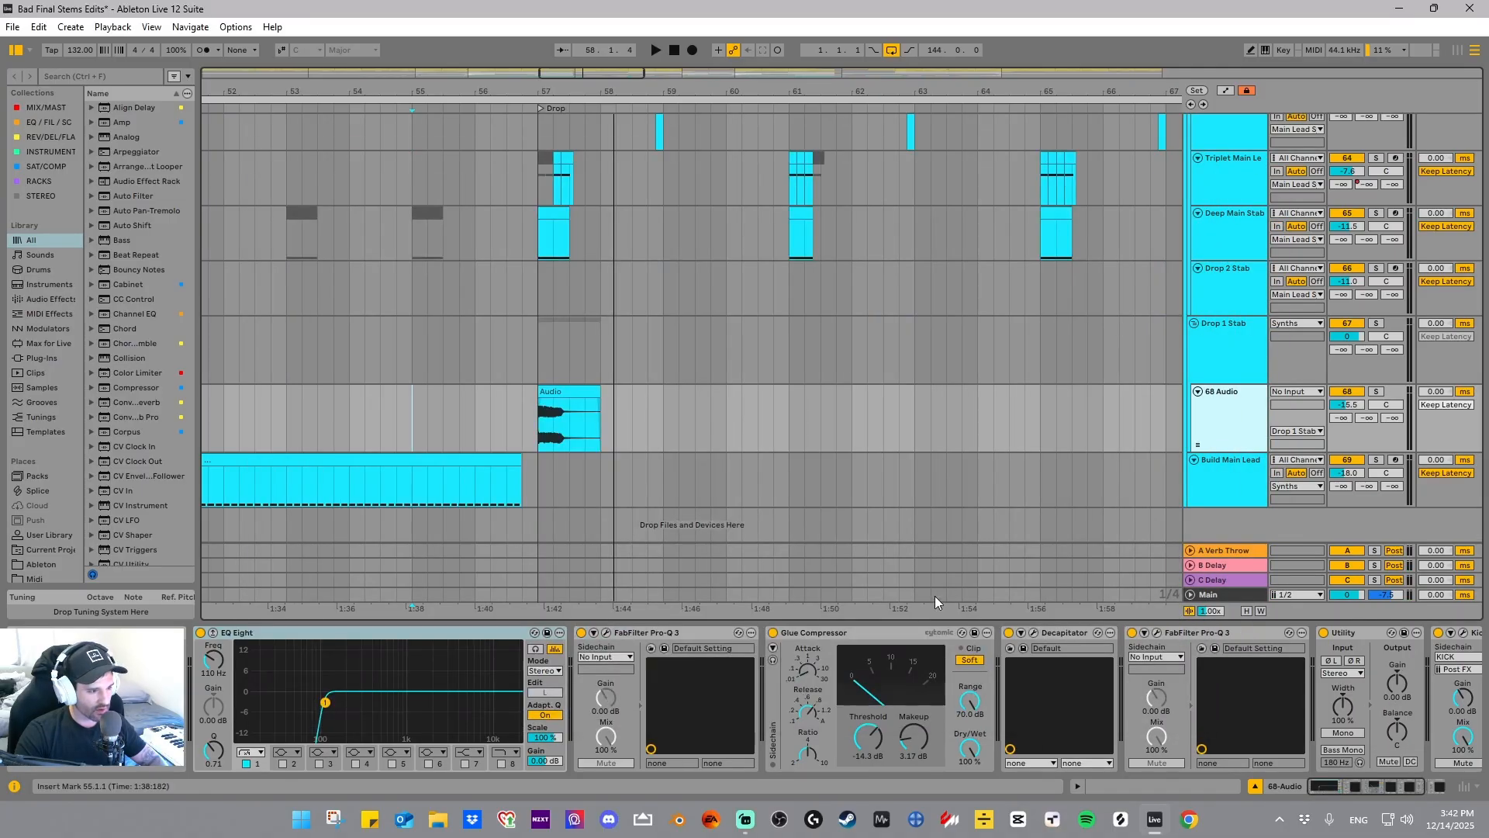
click(798, 635)
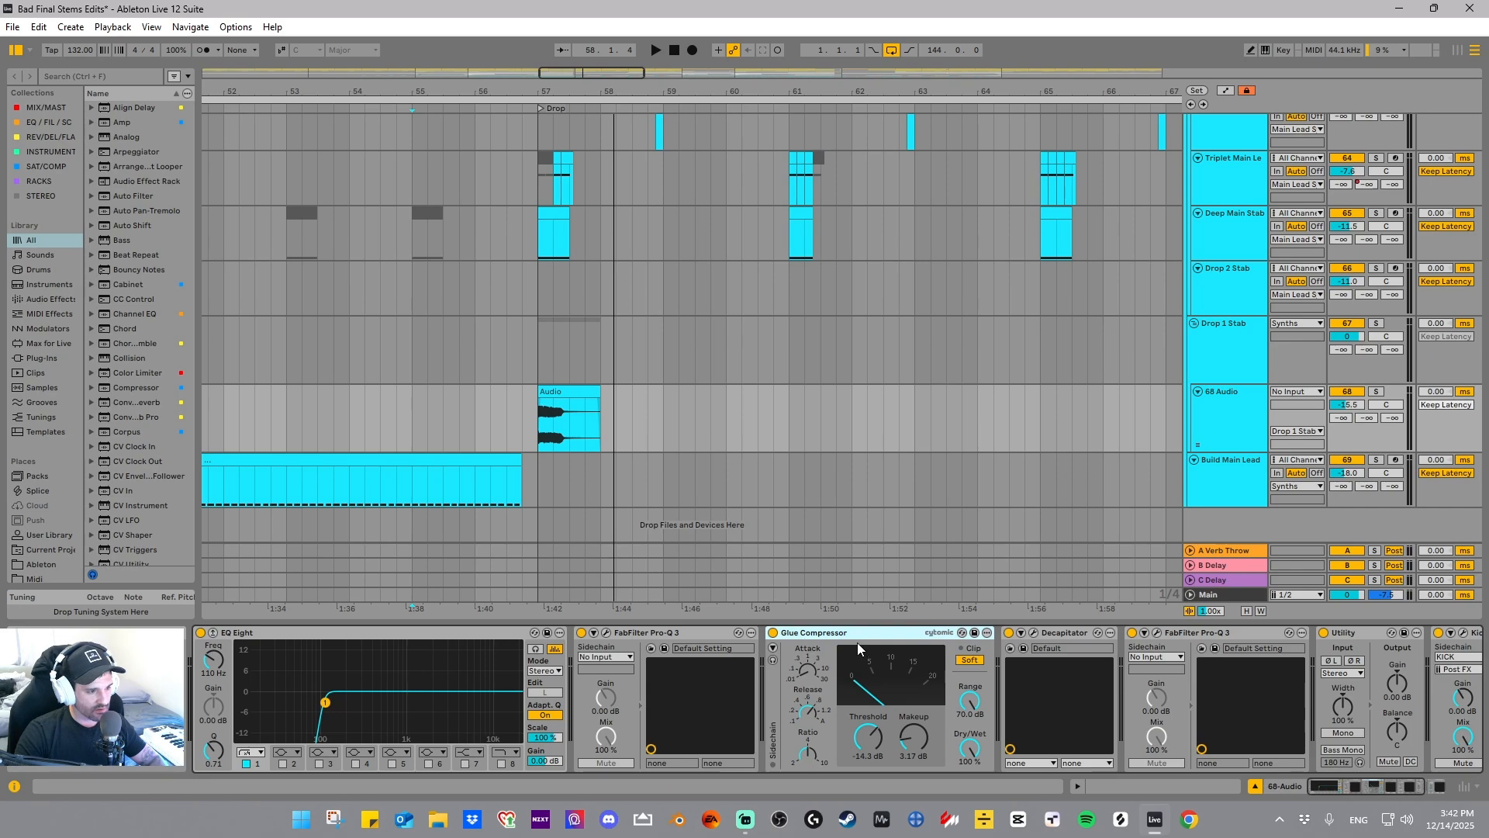
click(1036, 631)
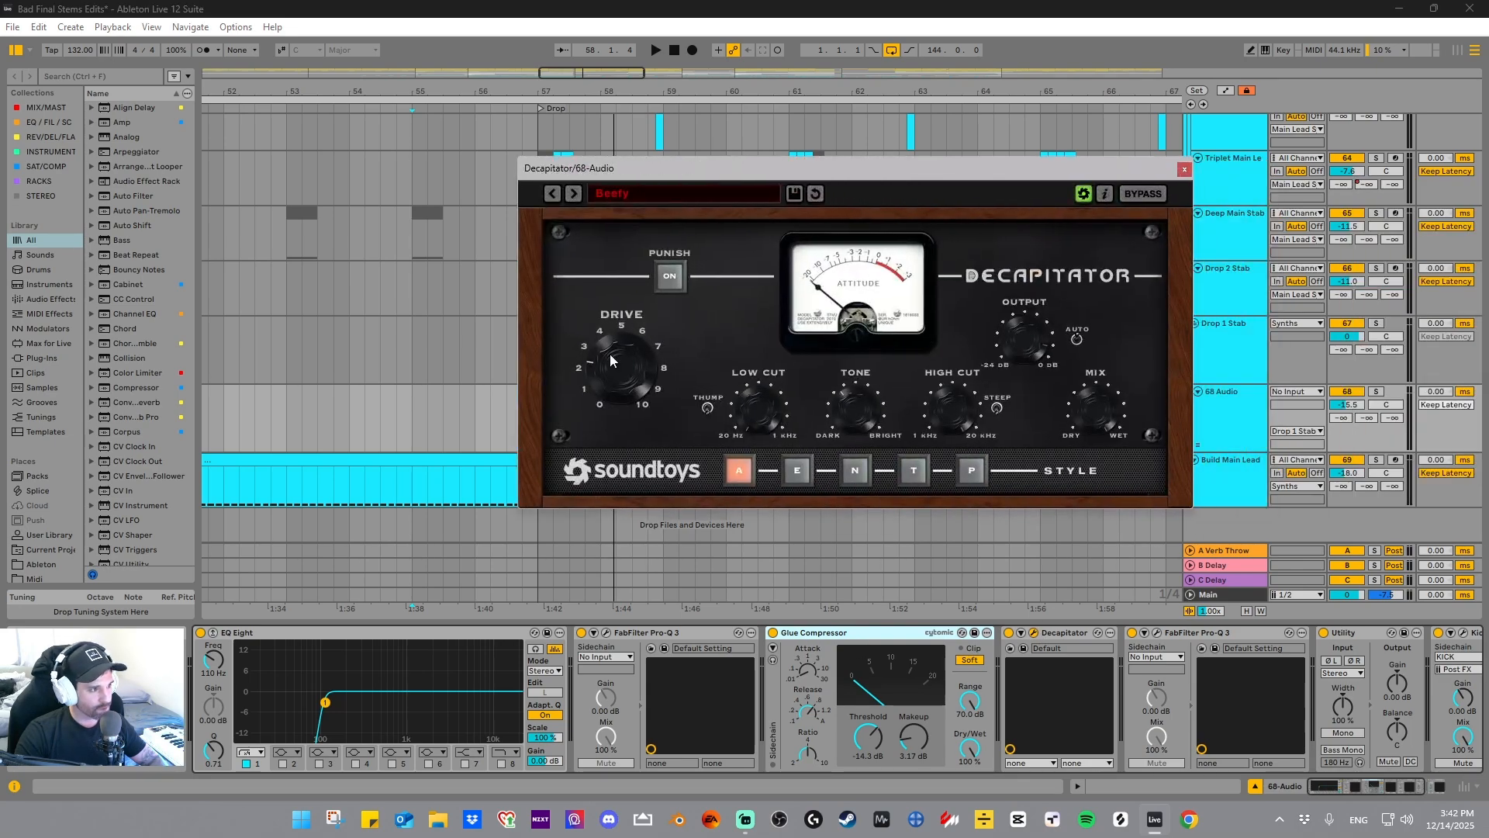
click(1184, 169)
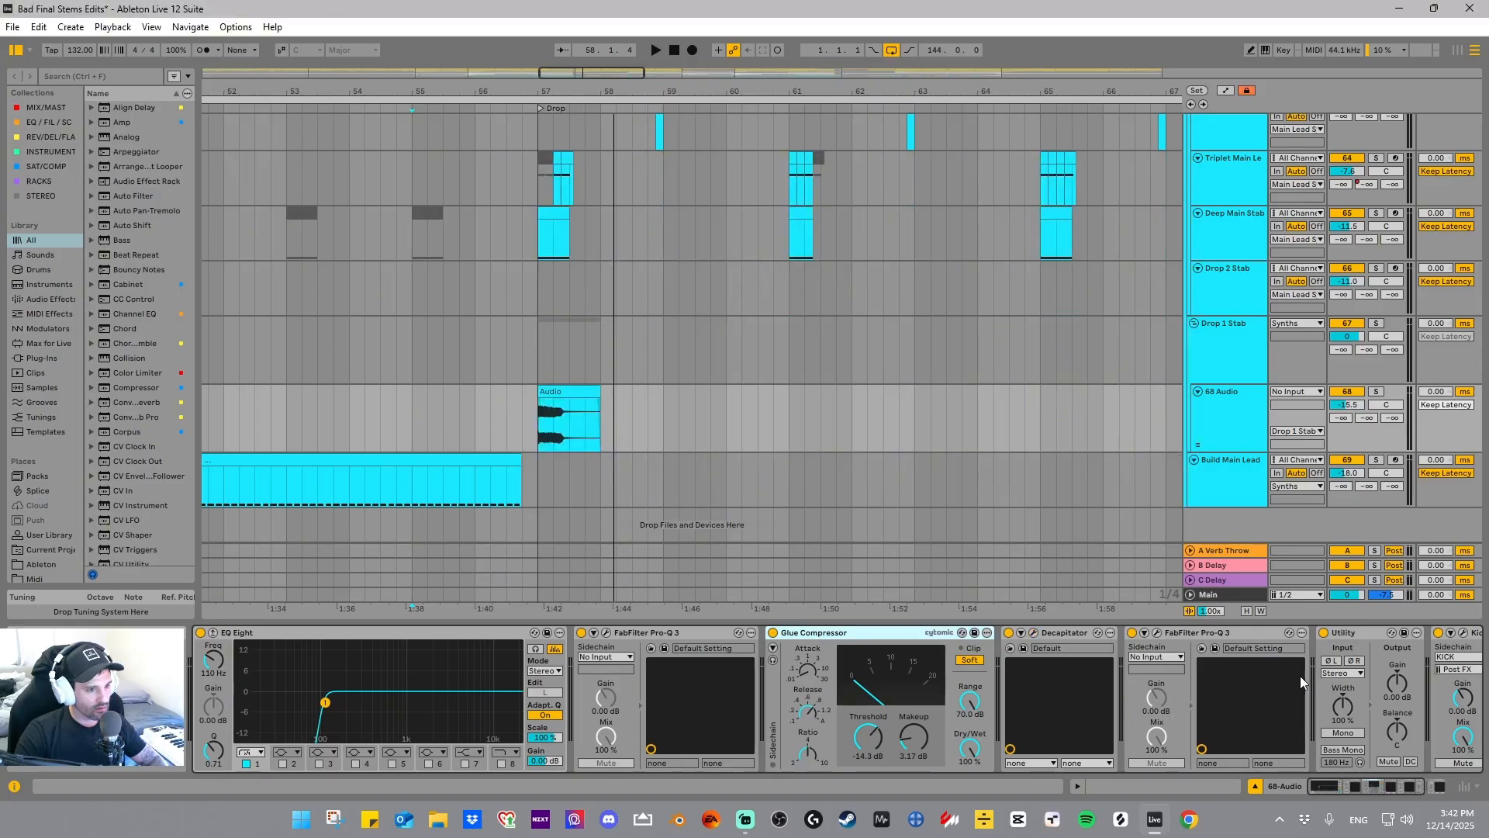
- Examine the bands of 68 Audio's second FabFilter Pro-Q 3 and view the end of the effects chain
click(1156, 633)
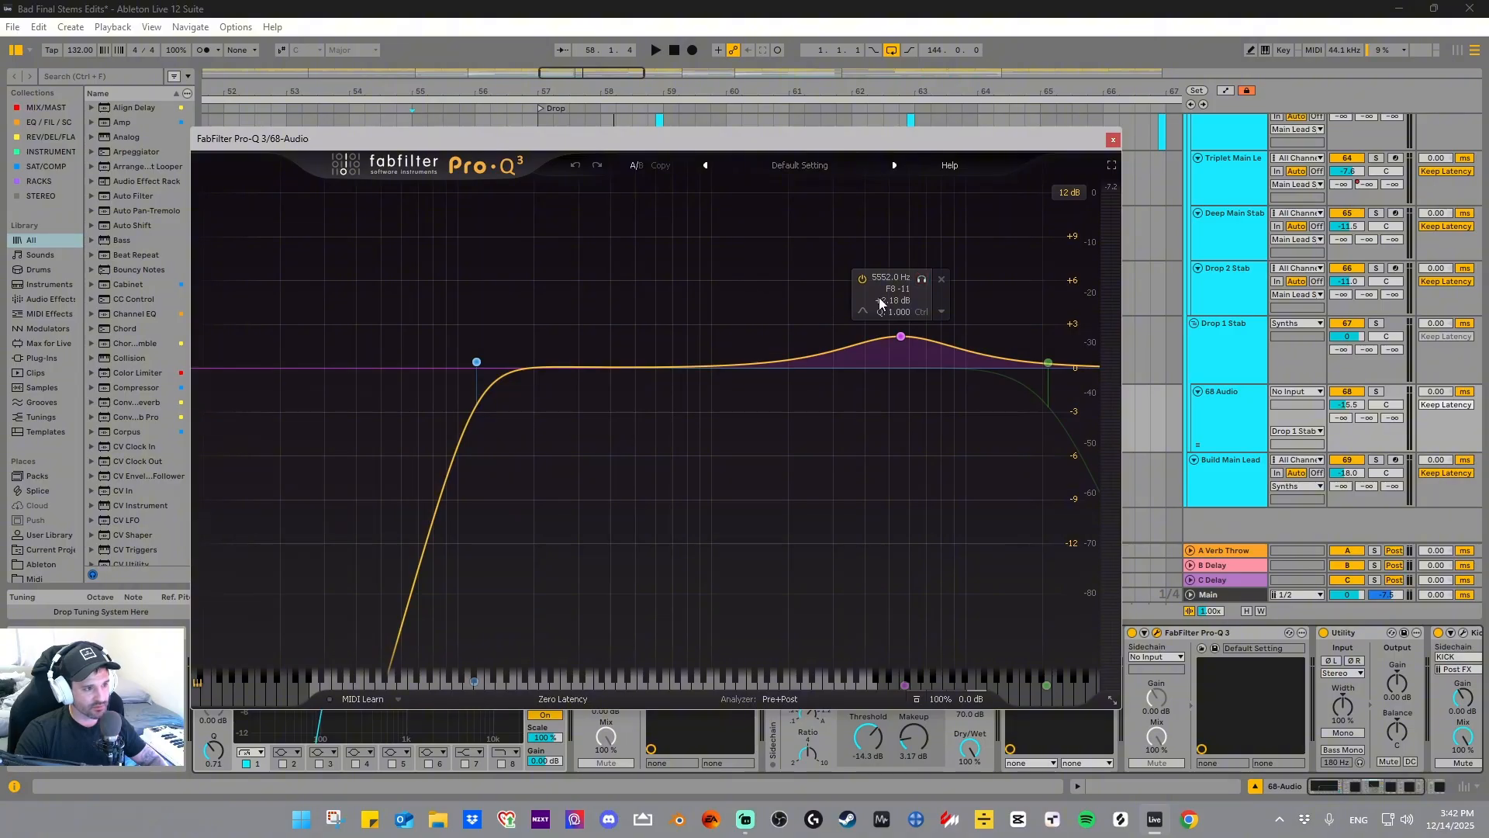
click(1113, 141)
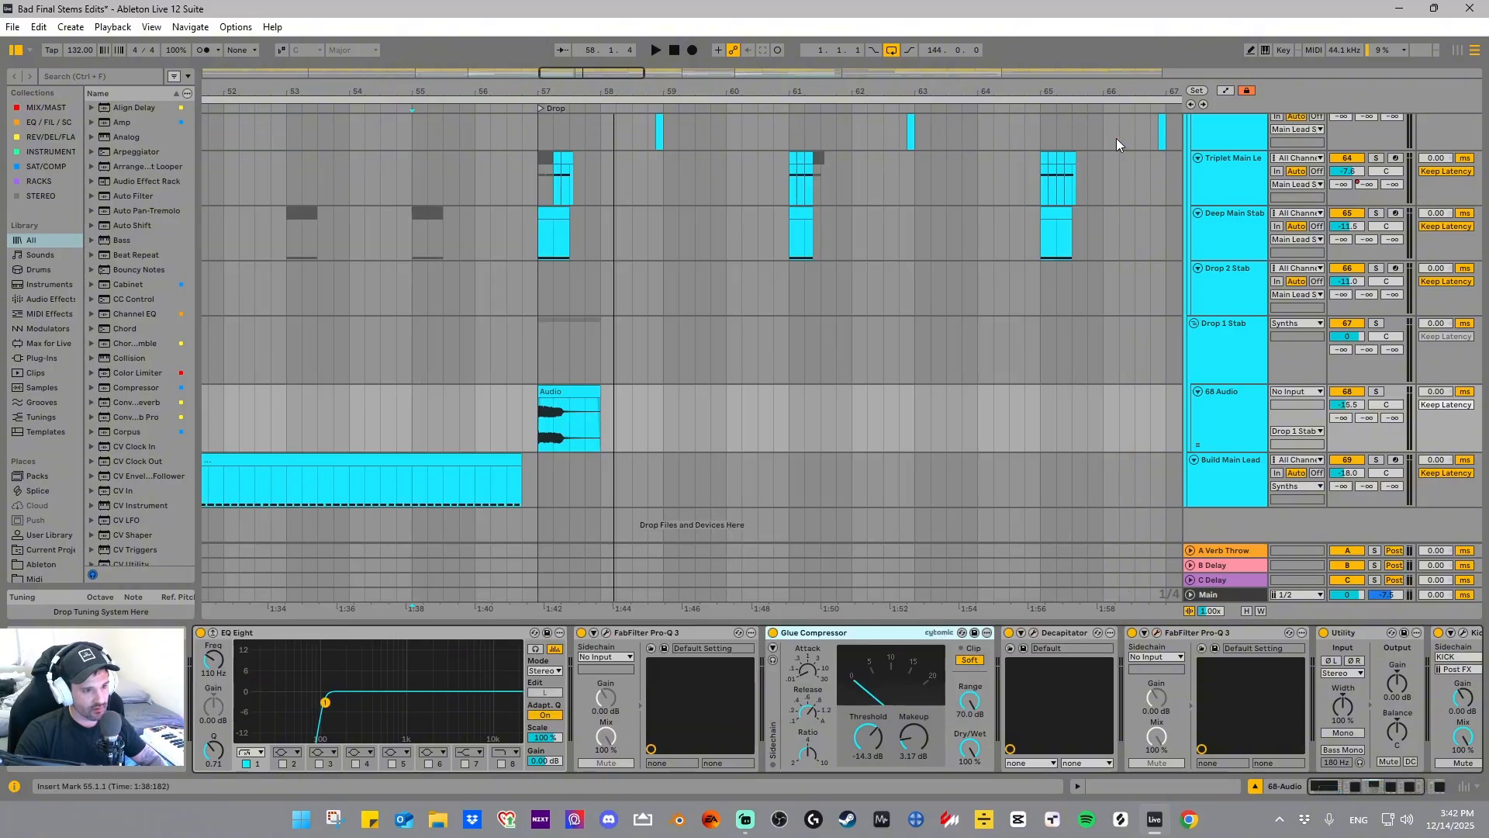
click(1418, 785)
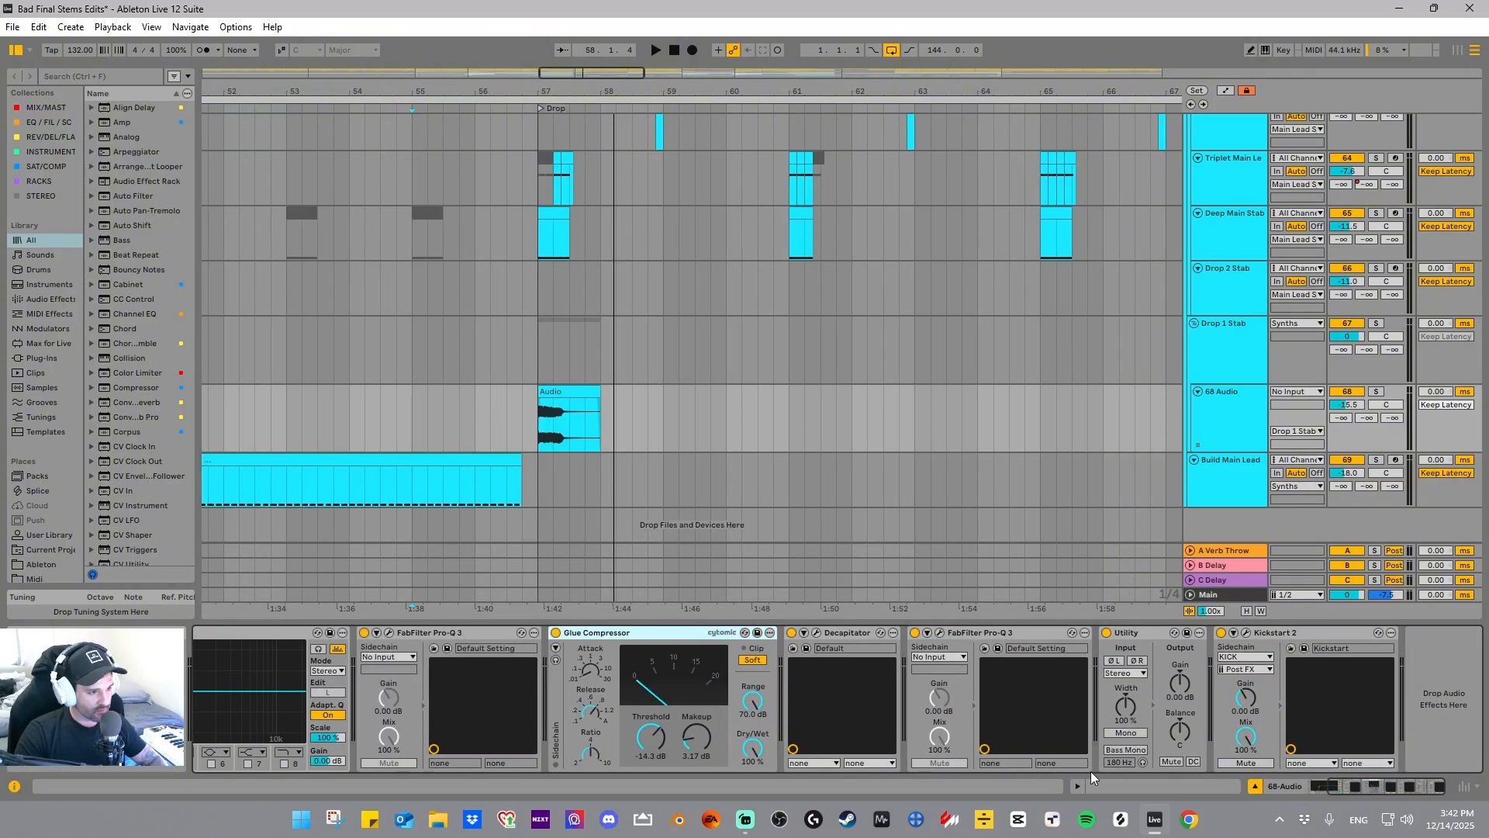
click(938, 632)
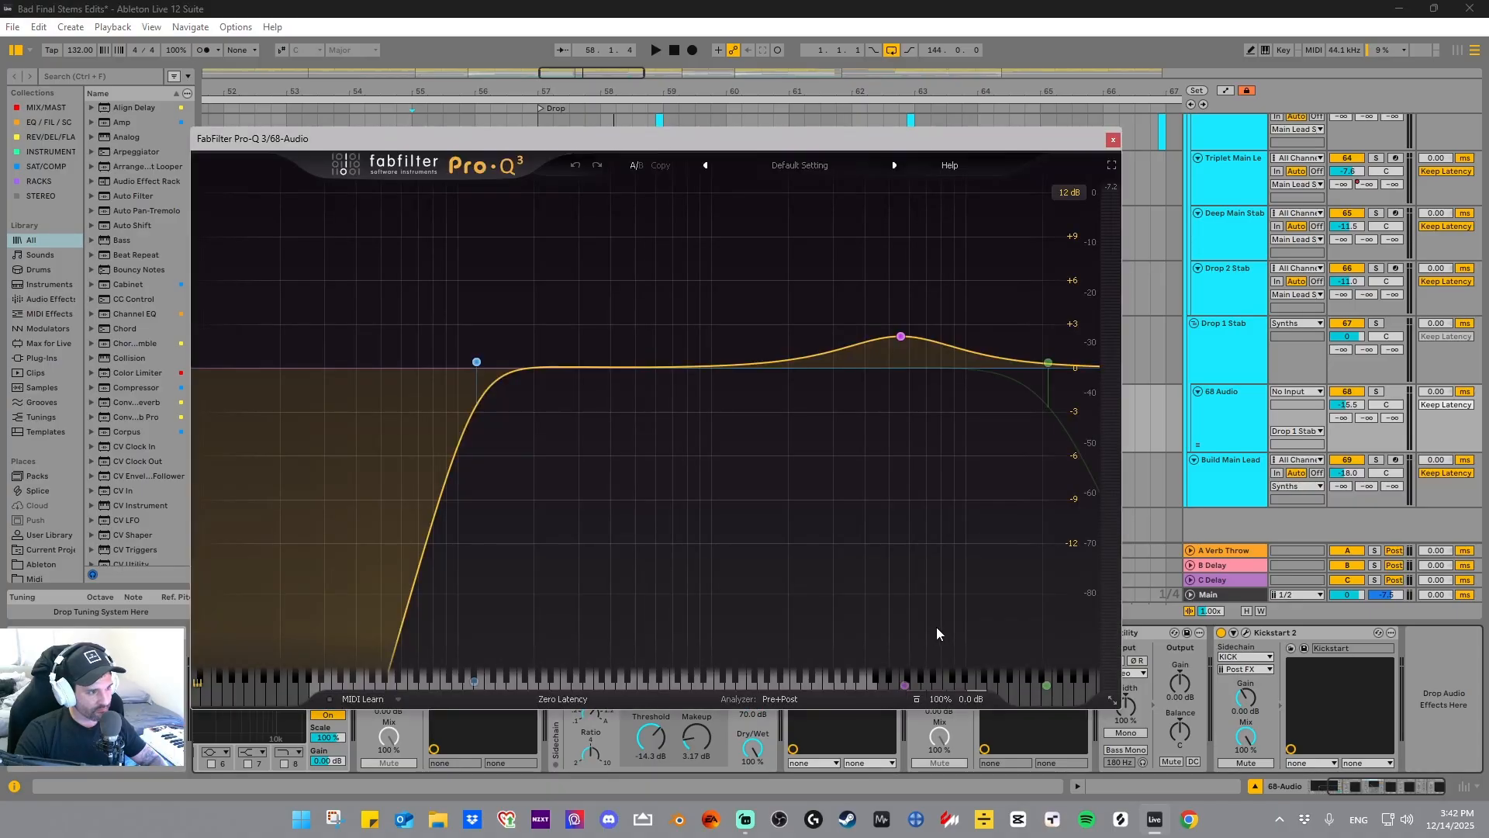
click(1117, 139)
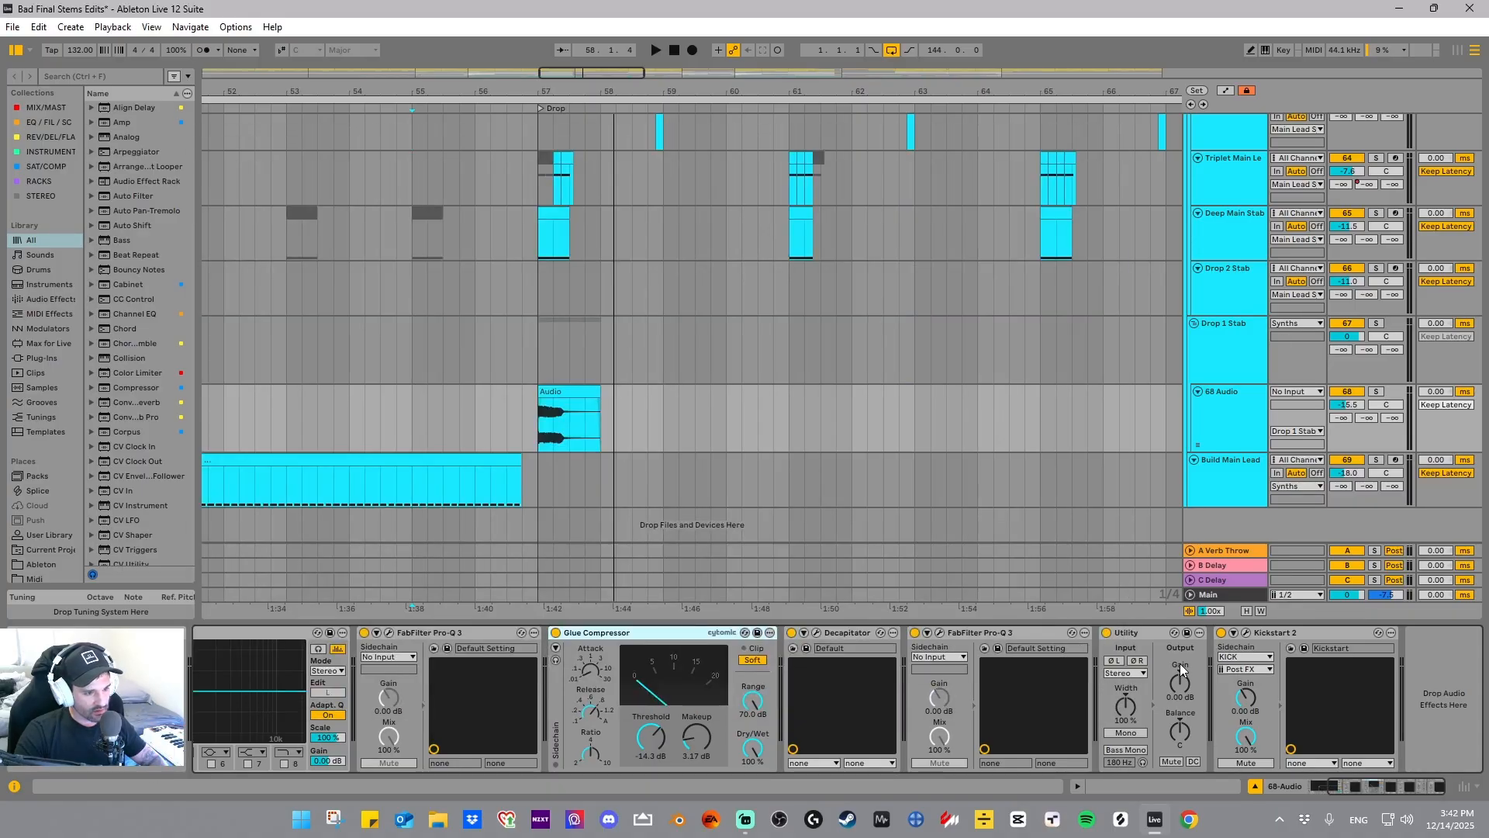
- Collapse 68 Audio's Utility device and check the Kickstart 2 sidechain settings
double_click(1148, 636)
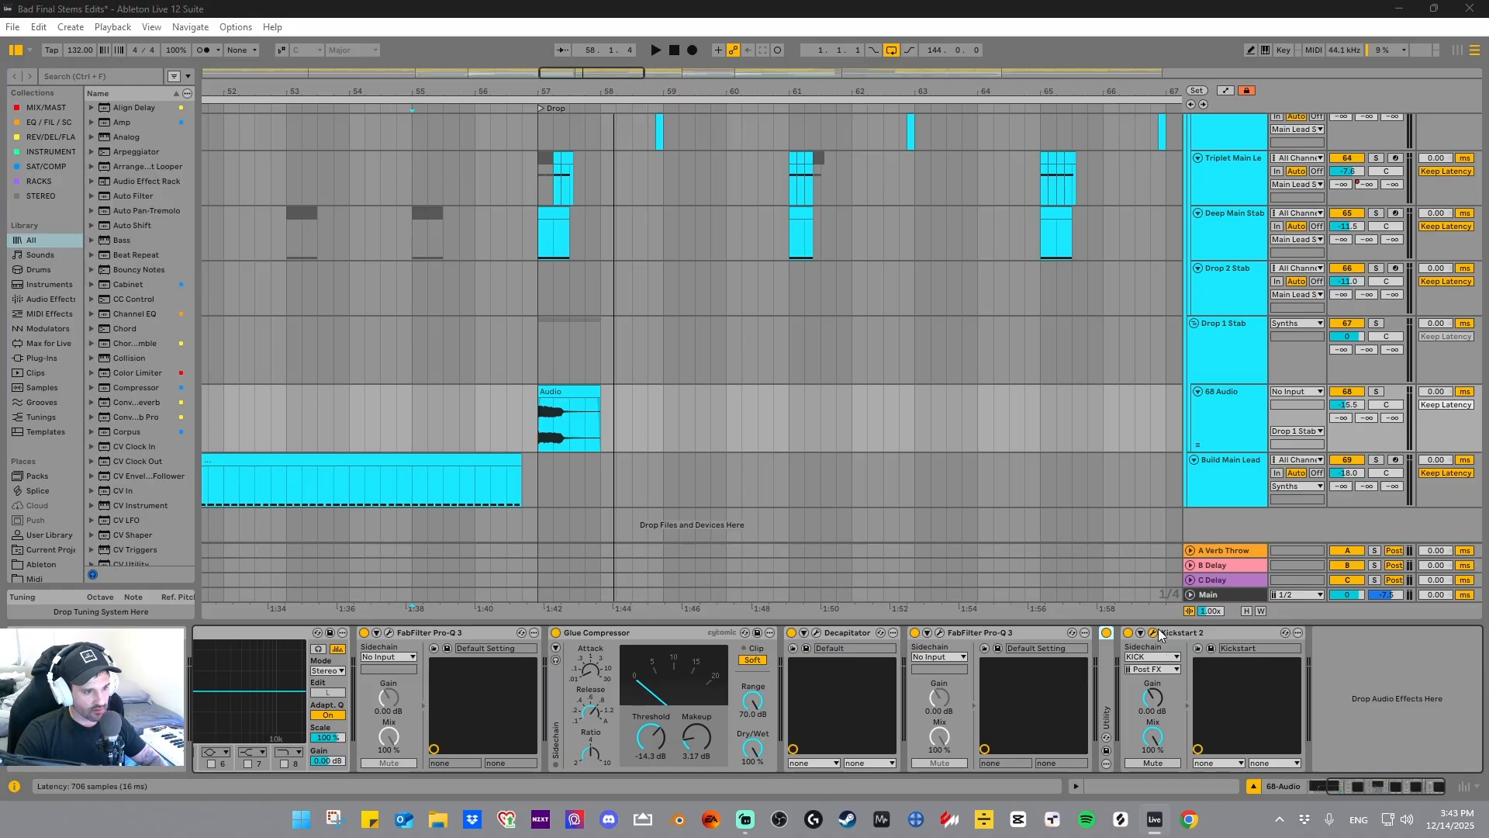
click(1153, 632)
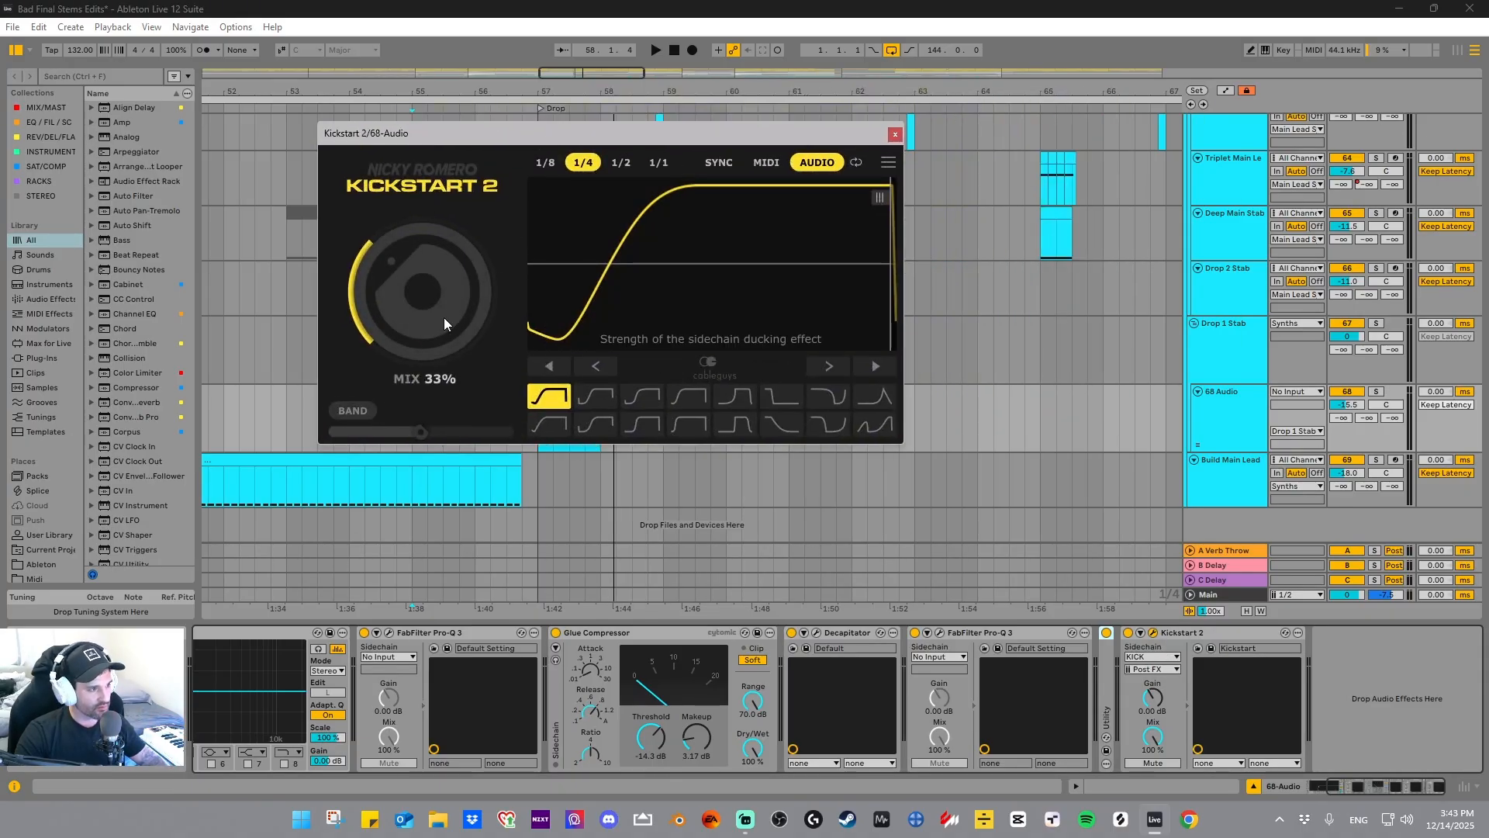
click(895, 133)
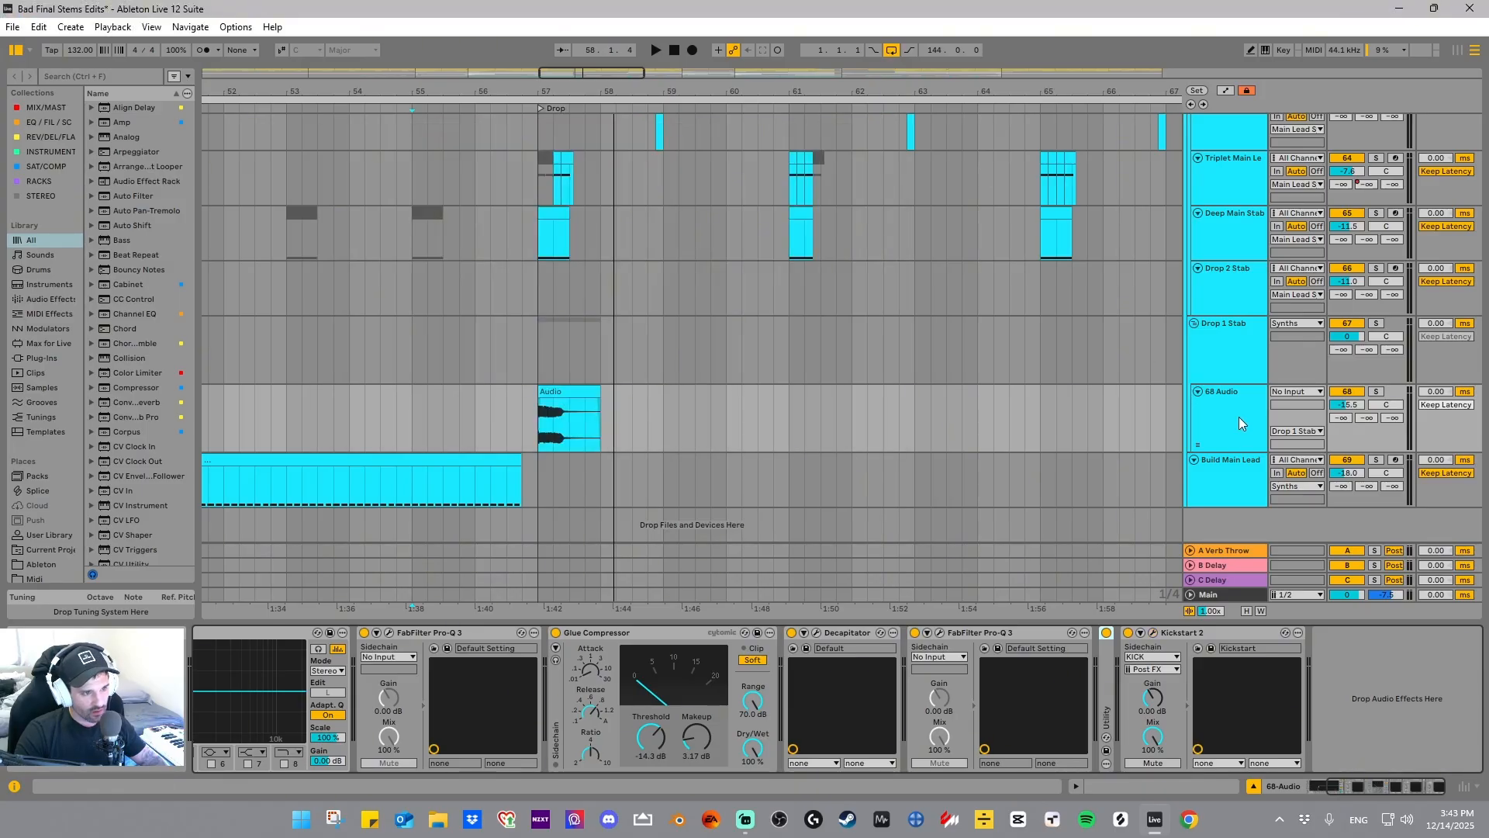
- Solo the Build Main Lead track and play its second build clip from bar 81, including the part from bar 93
click(1213, 484)
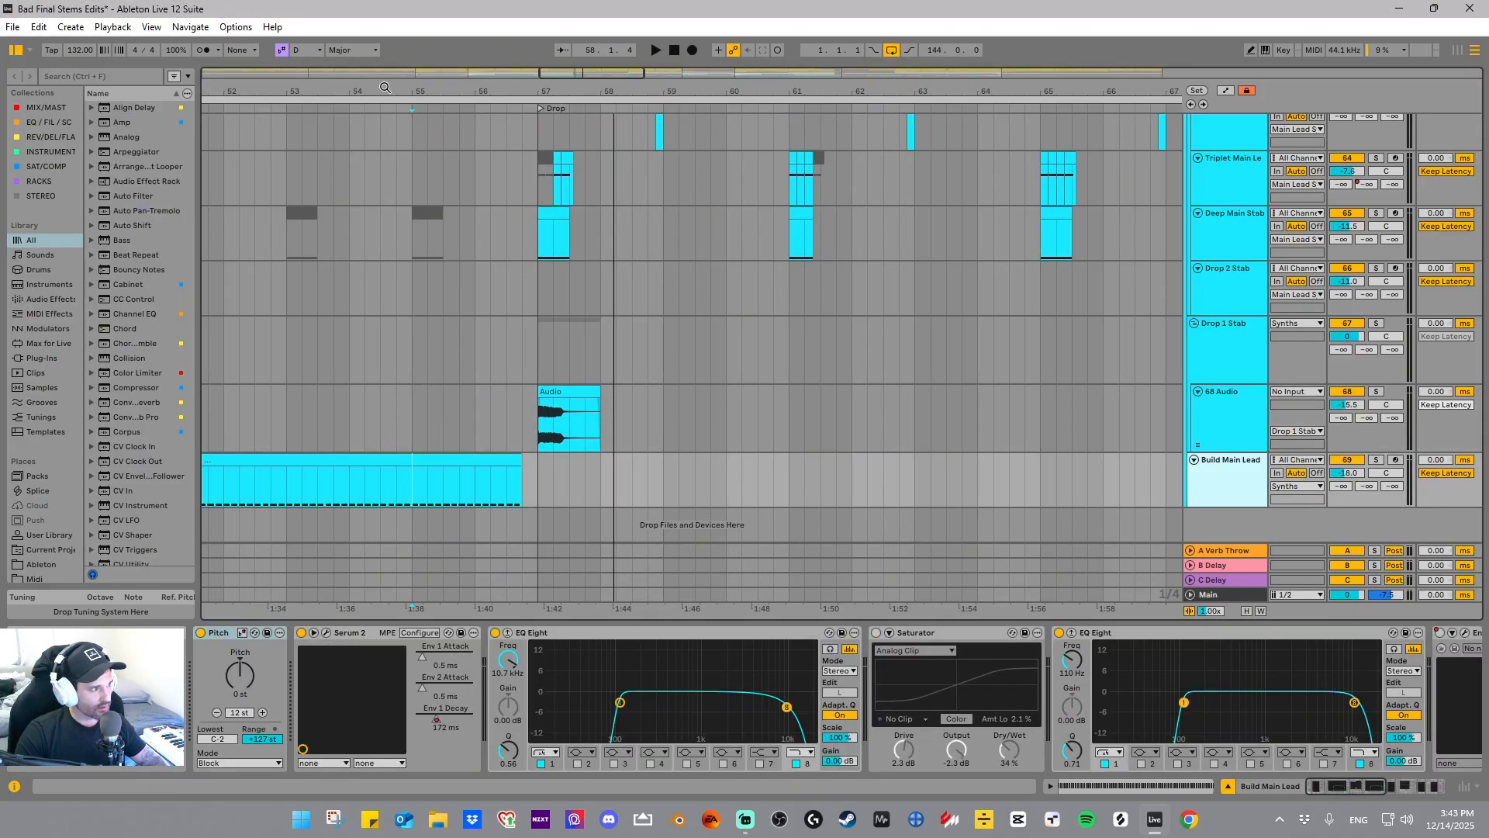
drag(382, 89, 809, 42)
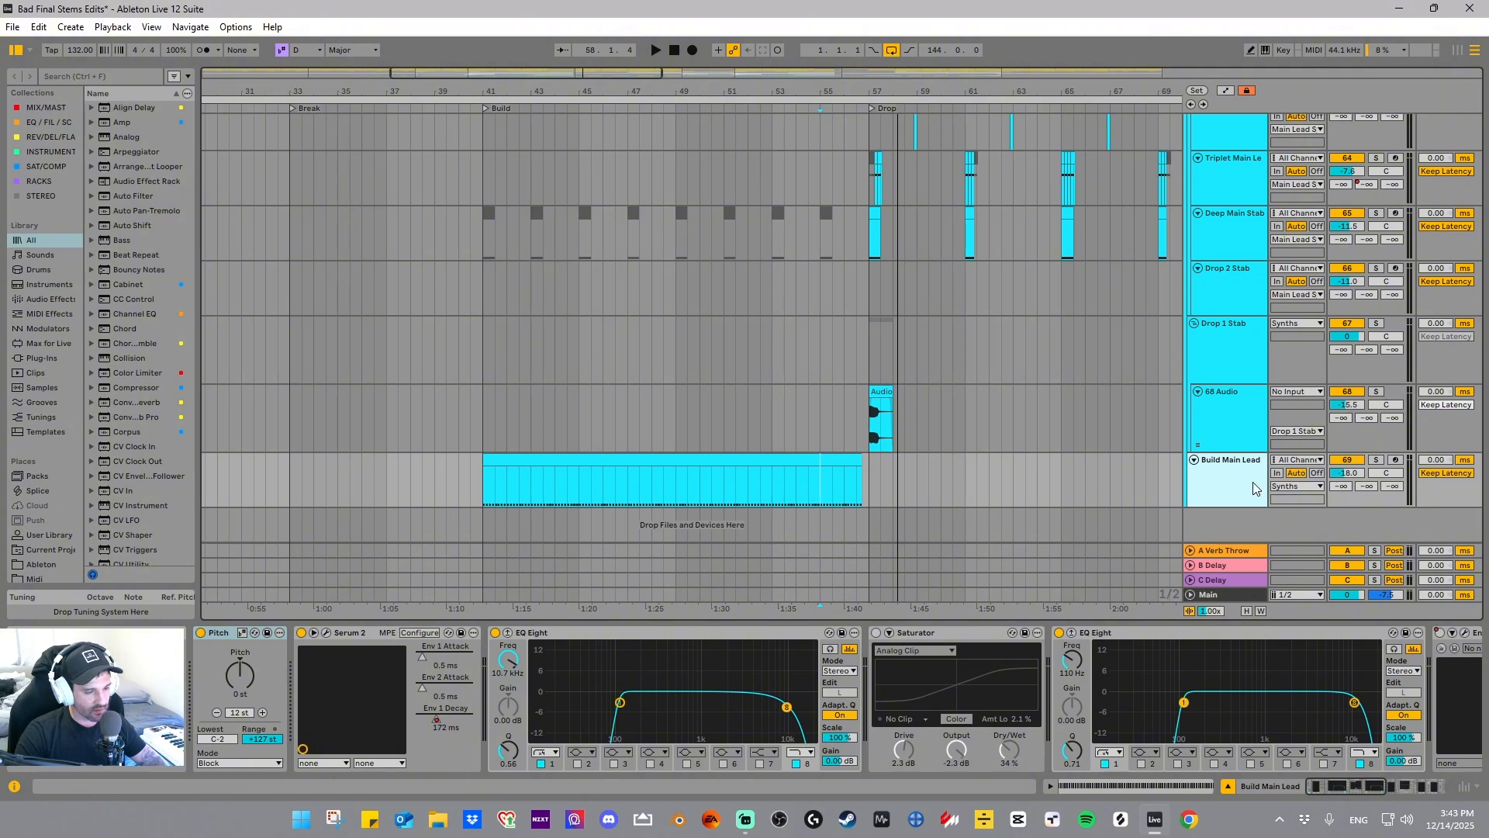
click(1376, 459)
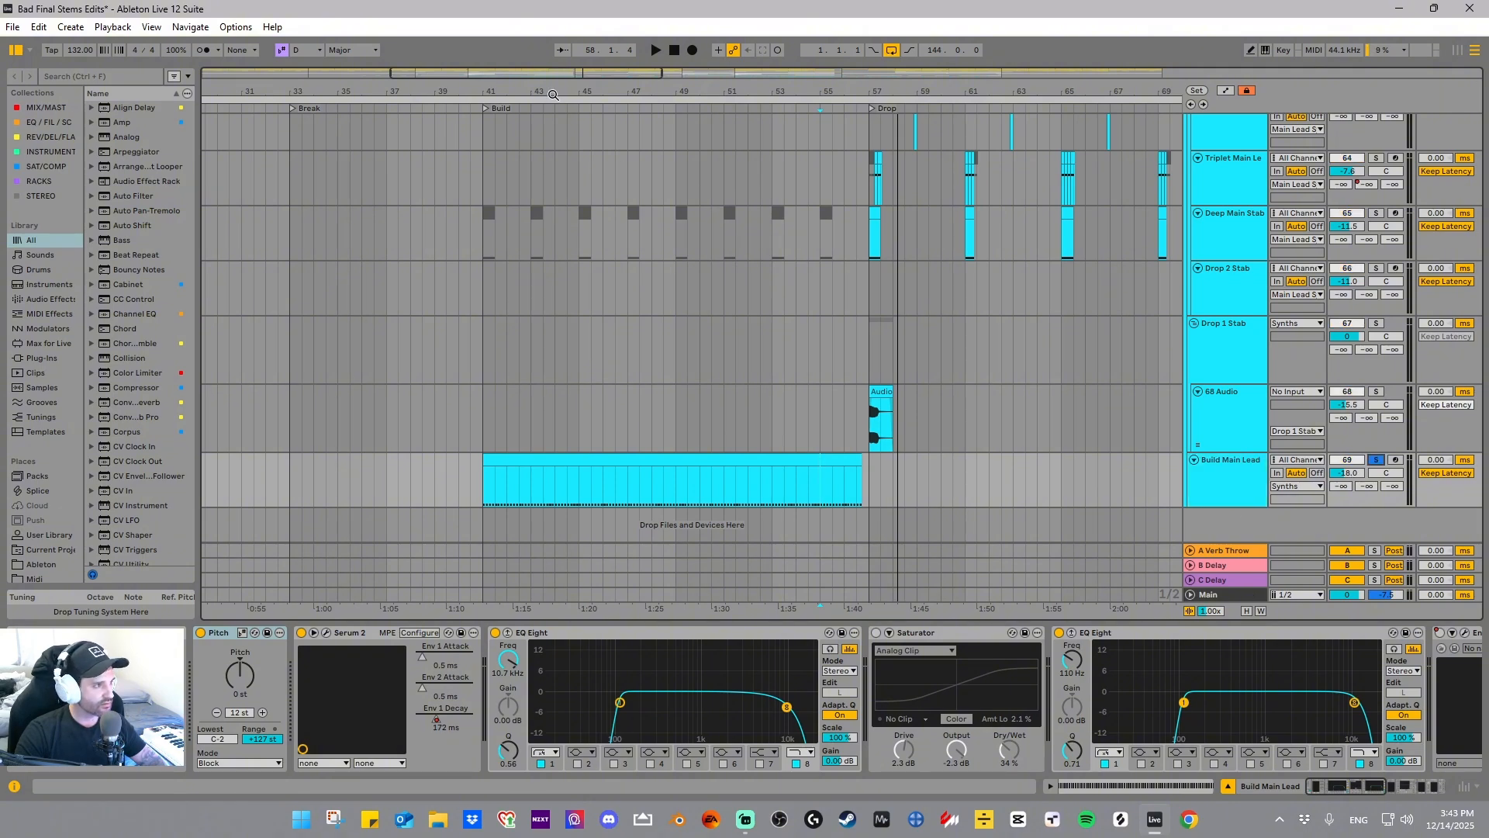
drag(553, 91, 434, 264)
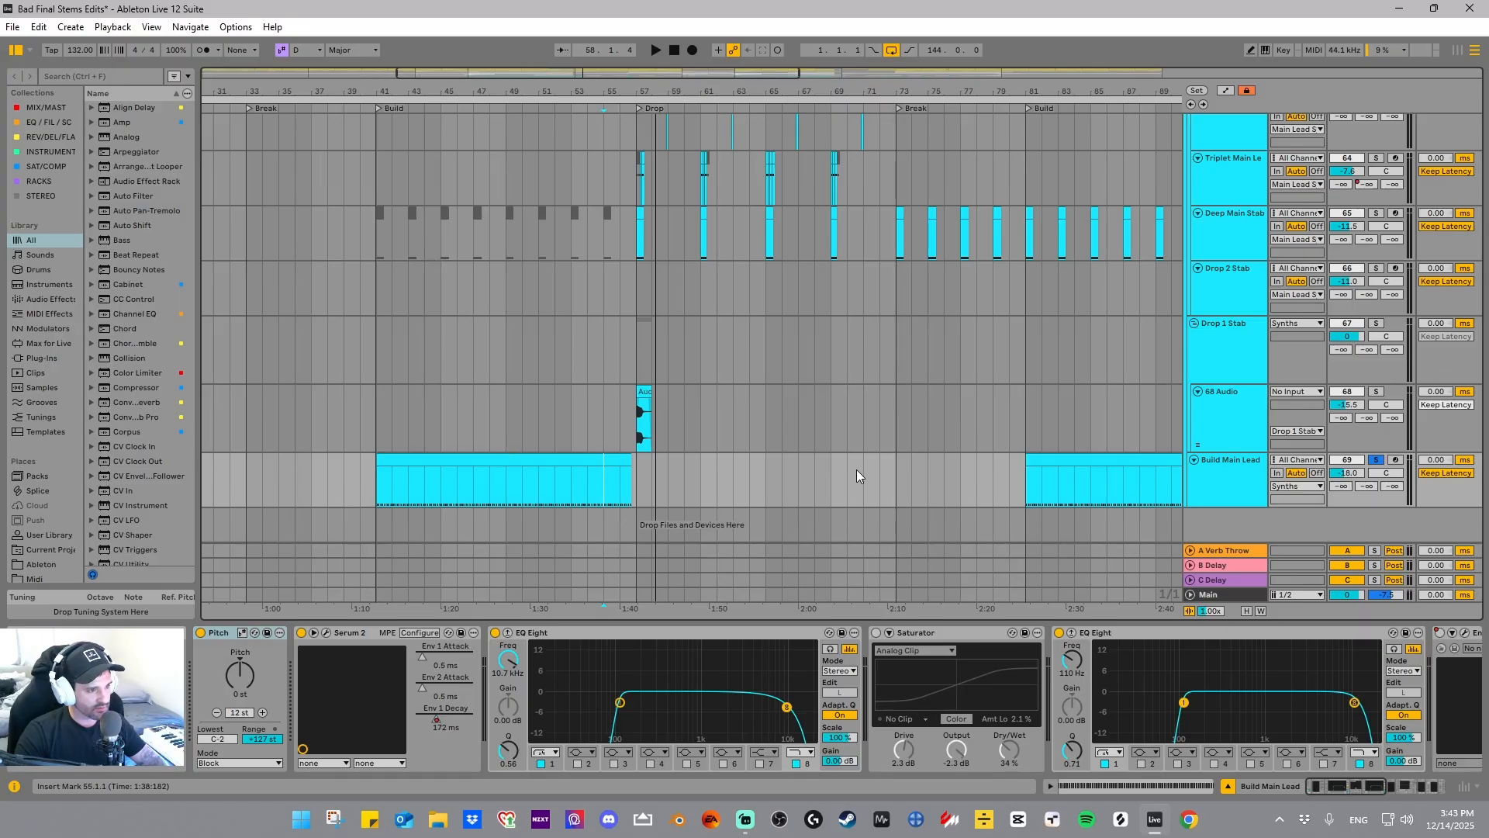
click(1044, 470)
key(space)
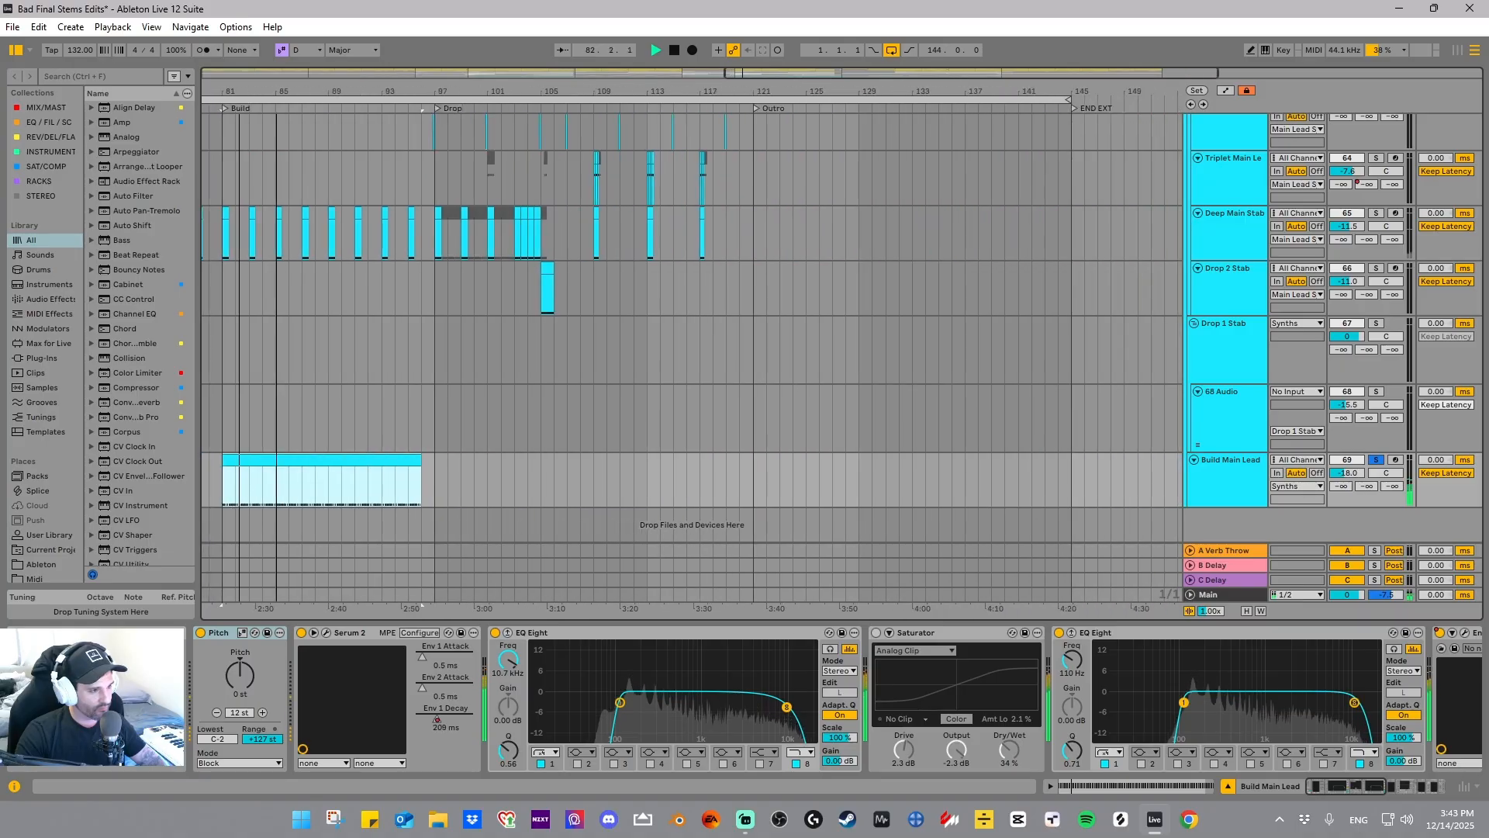
drag(309, 91, 406, 110)
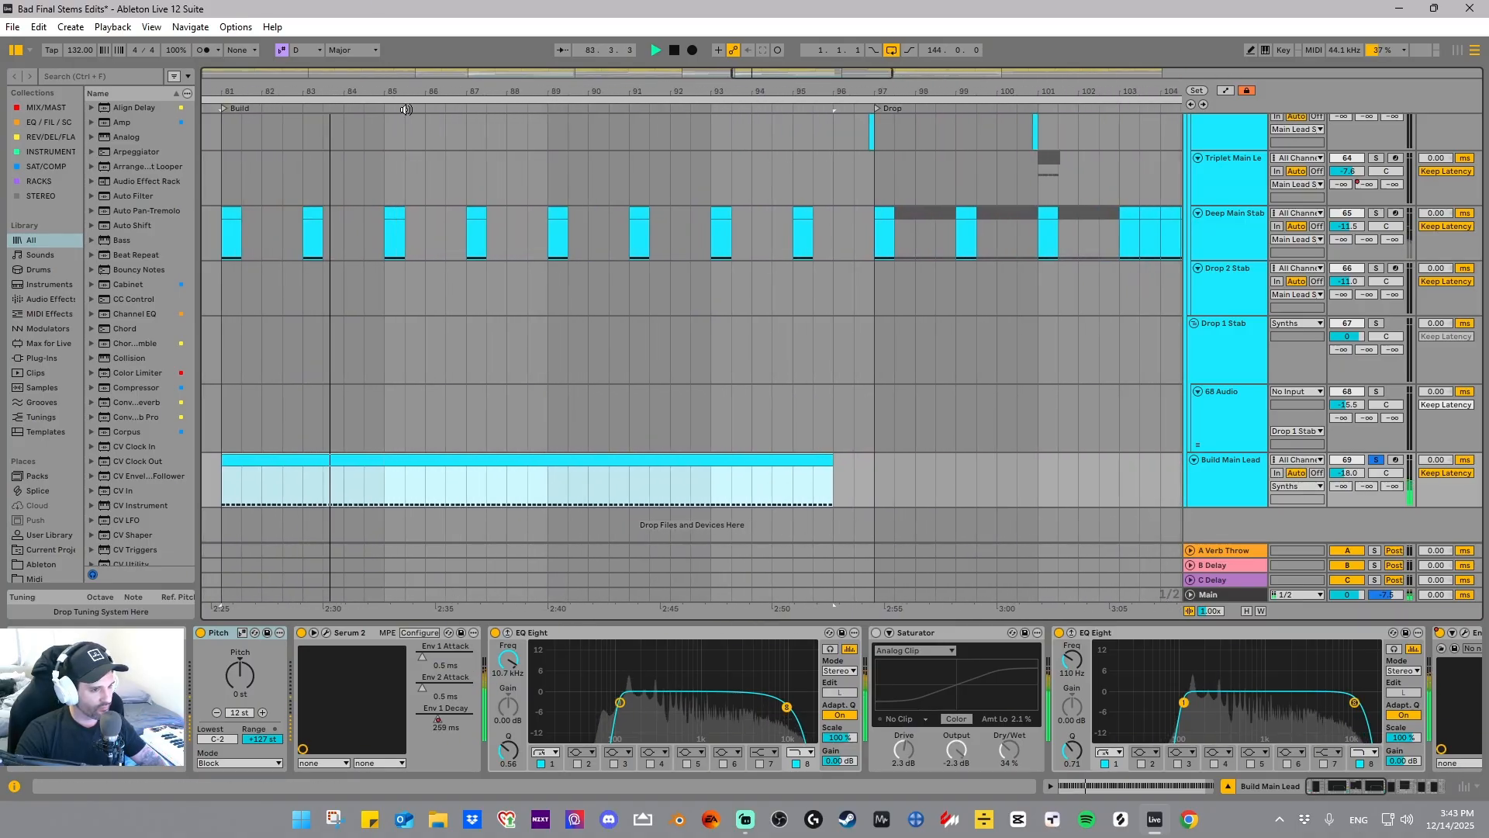
click(718, 482)
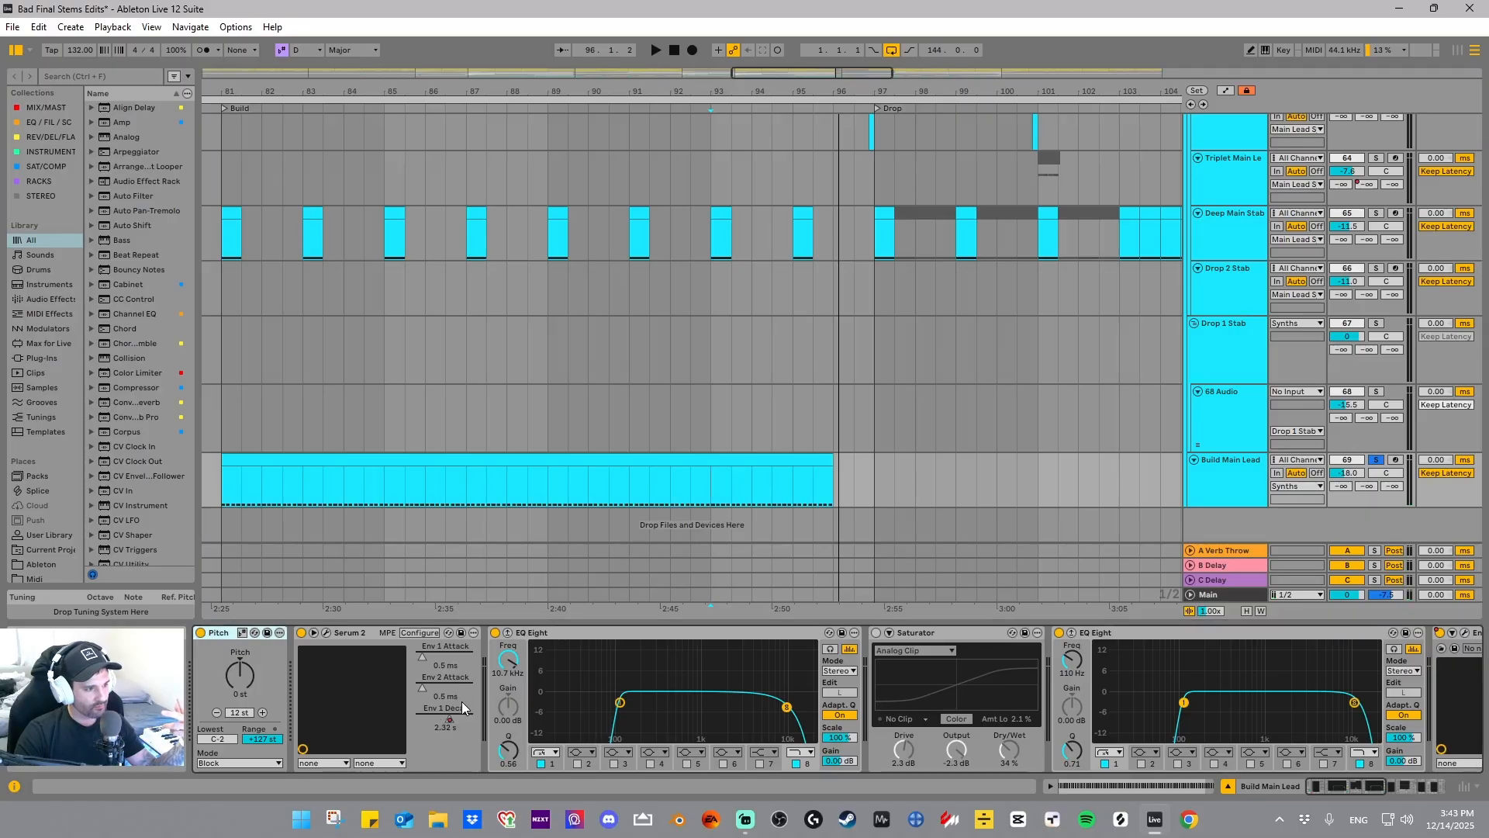
- Show the automation lanes with Build Main Lead's Env 1 Decay curve and inspect the track's Serum 2 patch
key(a)
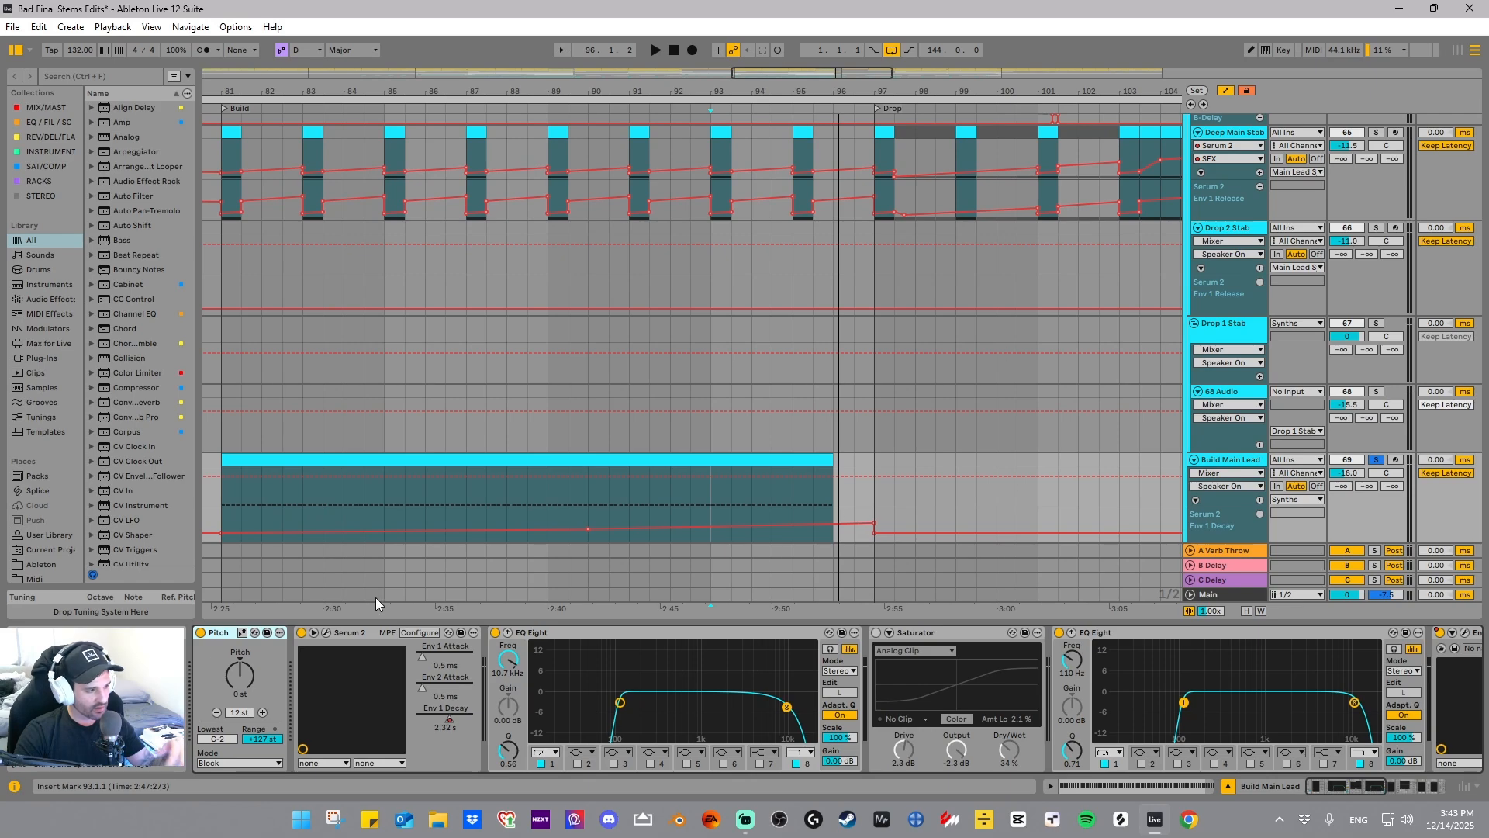
click(326, 632)
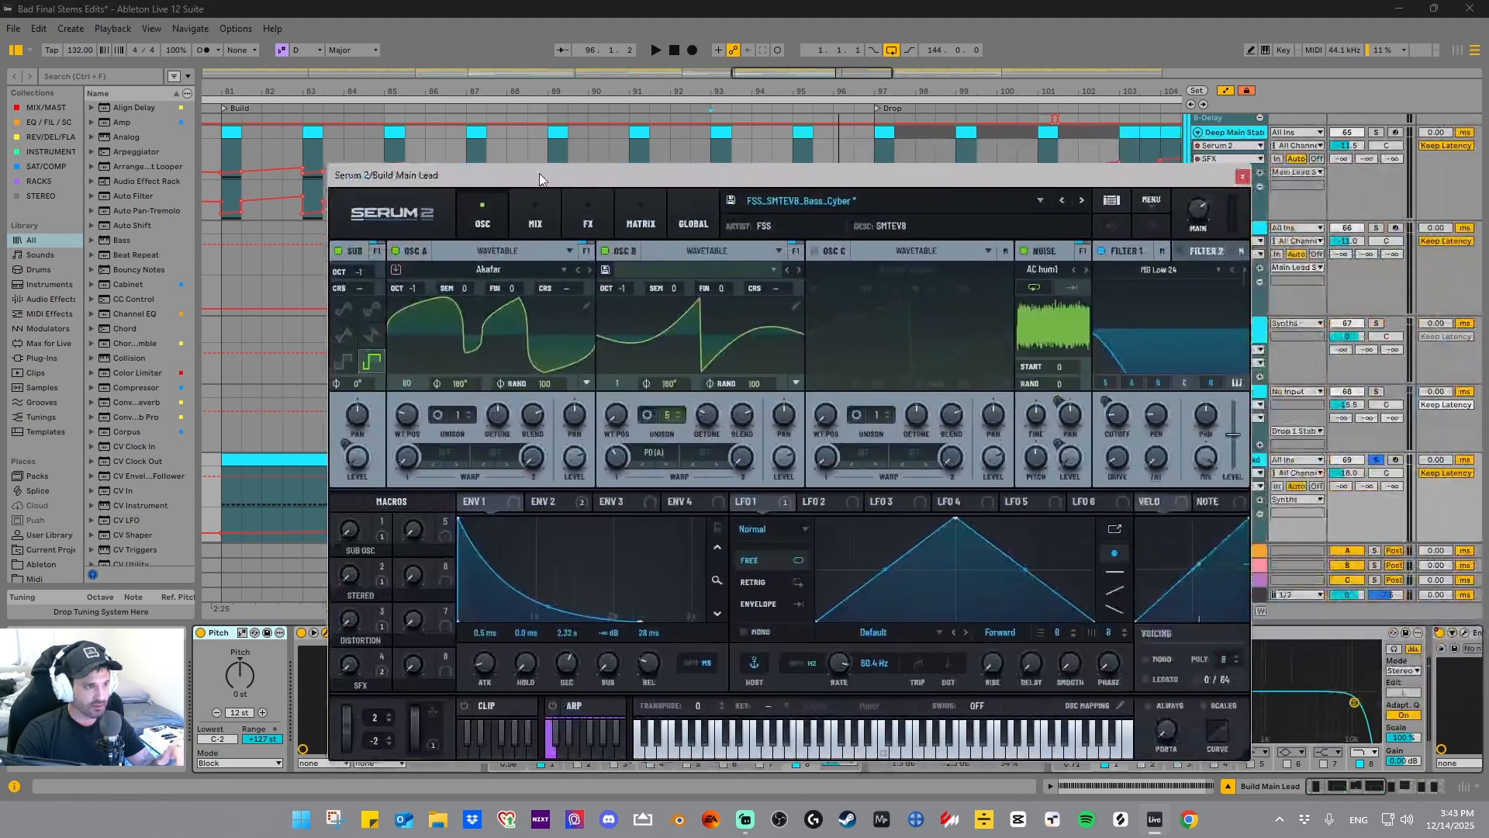
drag(538, 173, 506, 115)
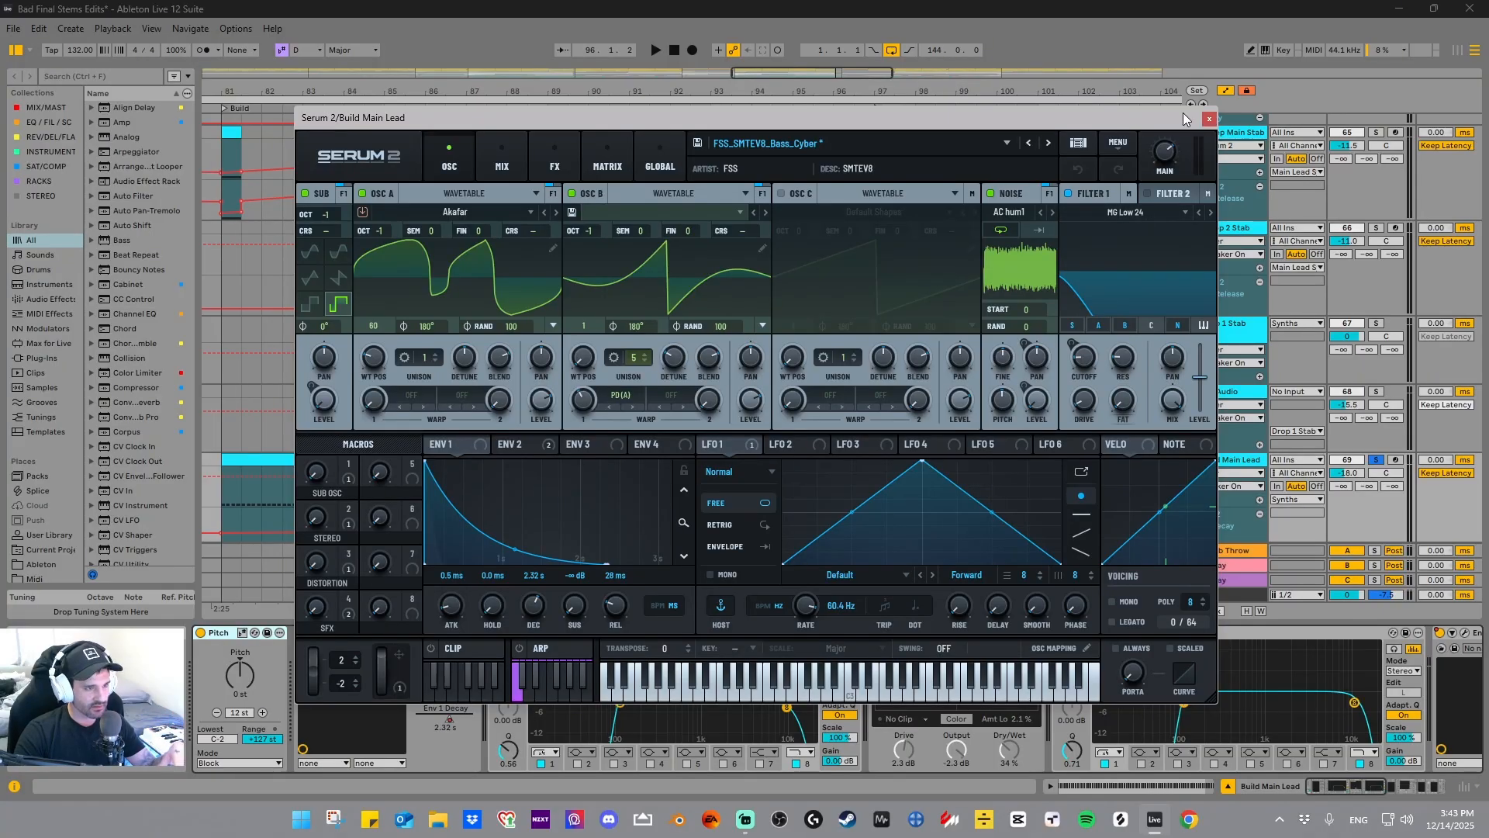
click(1210, 119)
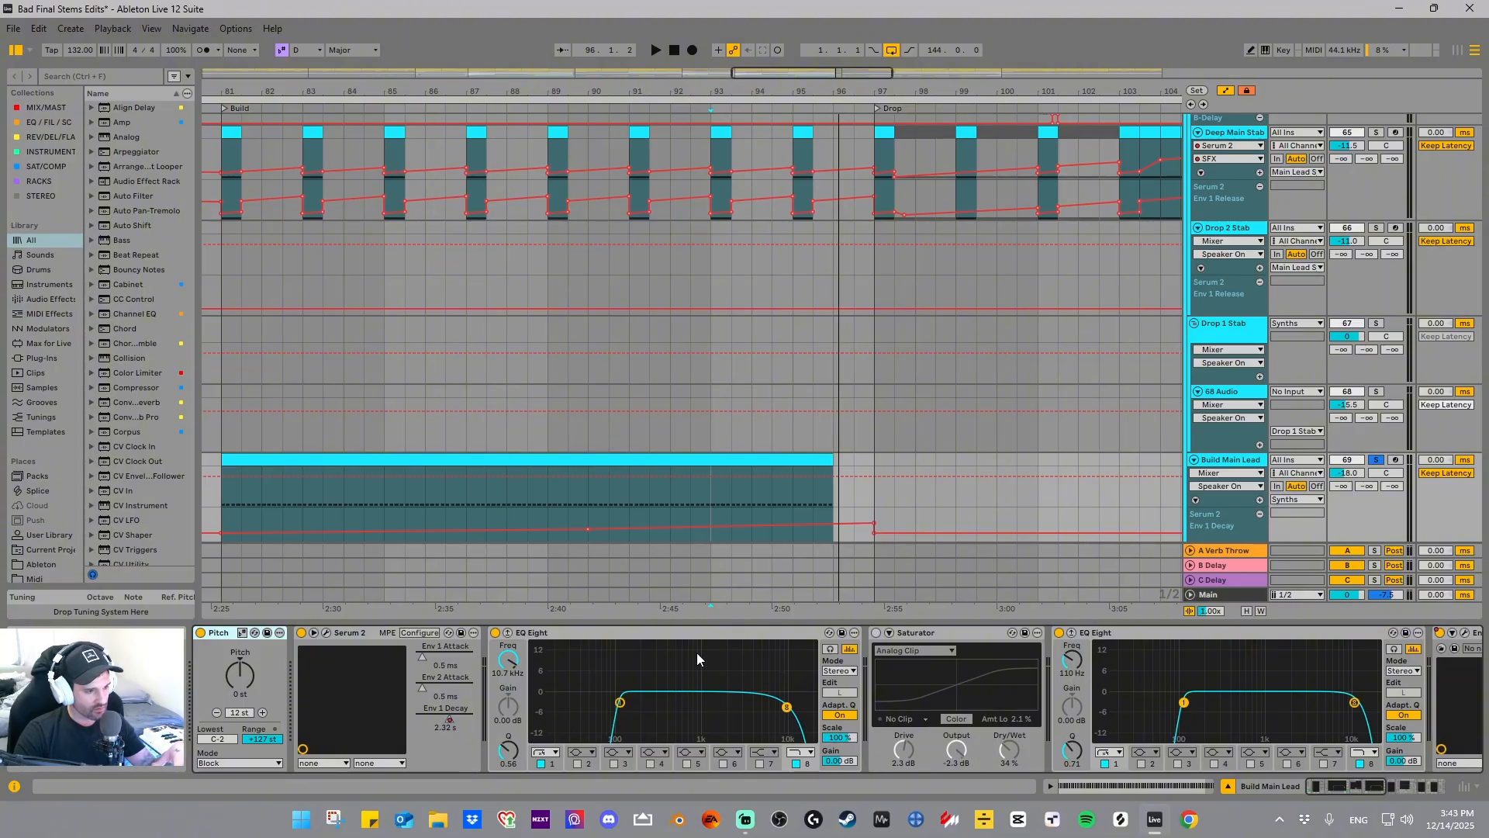
- Show the Device On automation of the Endless Smile effect in Build Main Lead's effects chain
drag(1350, 786, 1402, 790)
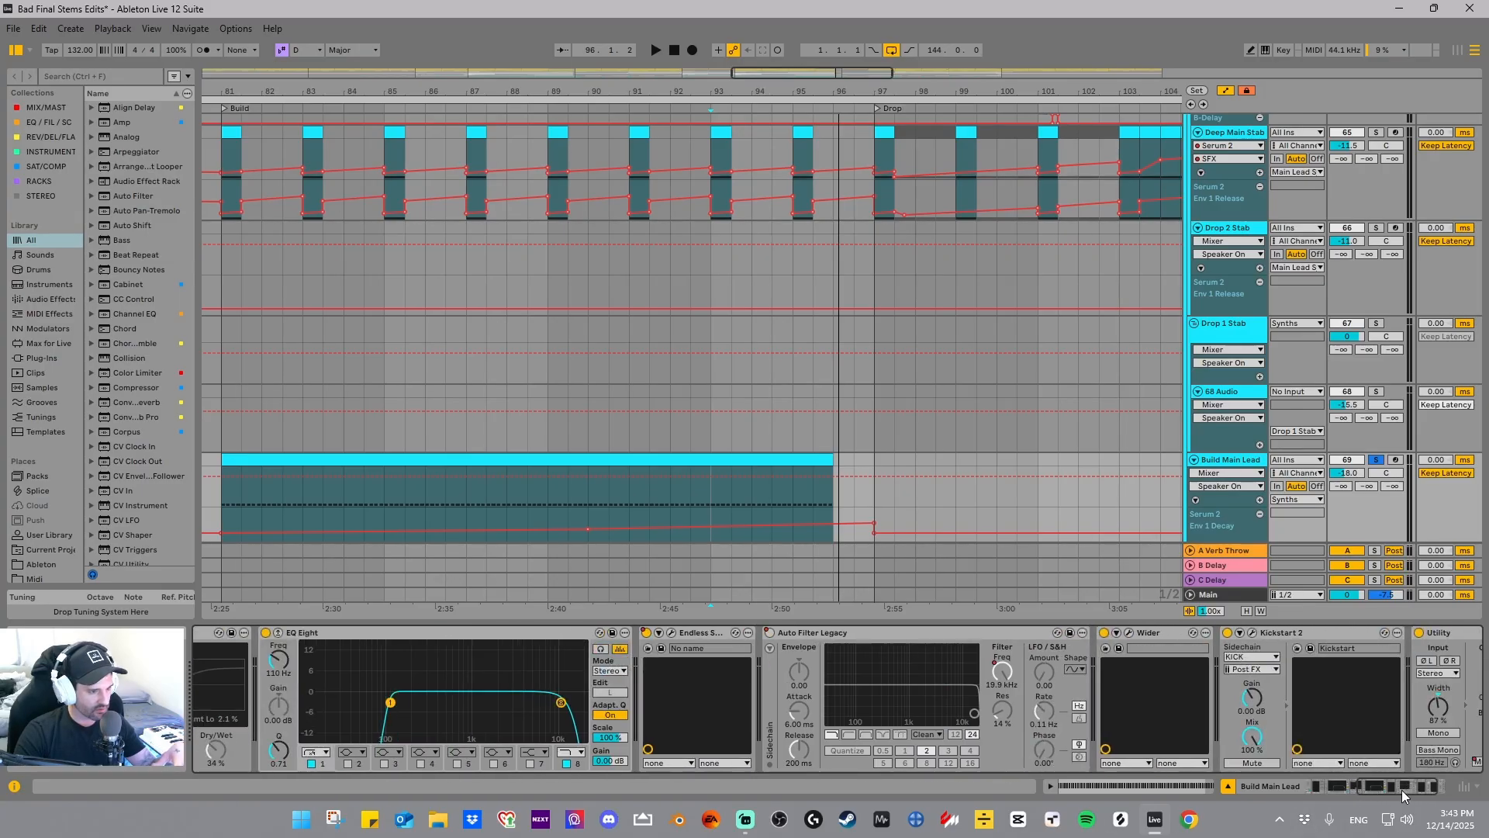
right_click(647, 633)
click(682, 642)
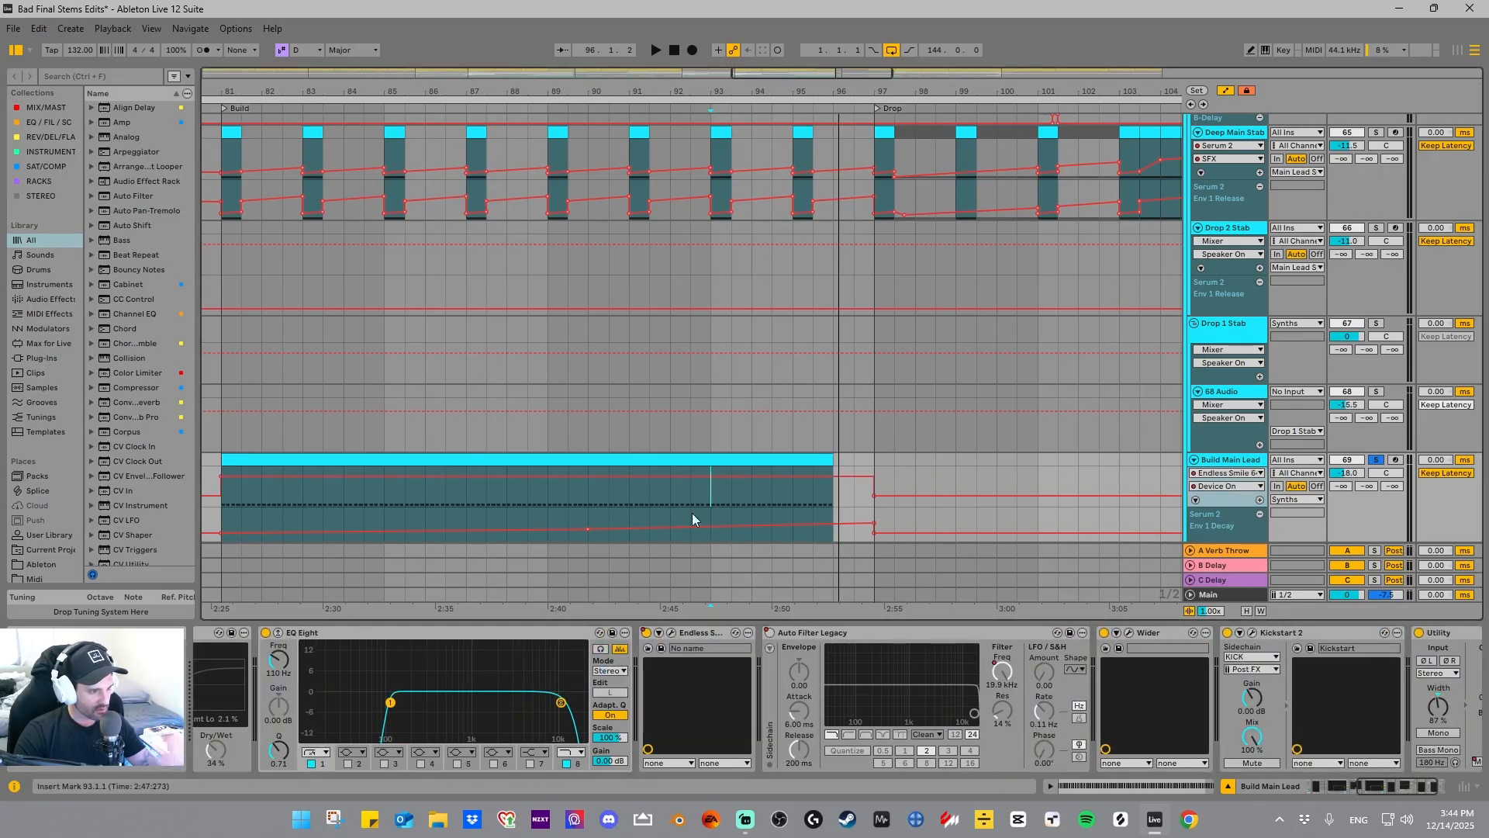
- Check the Endless Smile settings on Build Main Lead and show the Device On automation of its Auto Filter Legacy across the arrangement
click(671, 633)
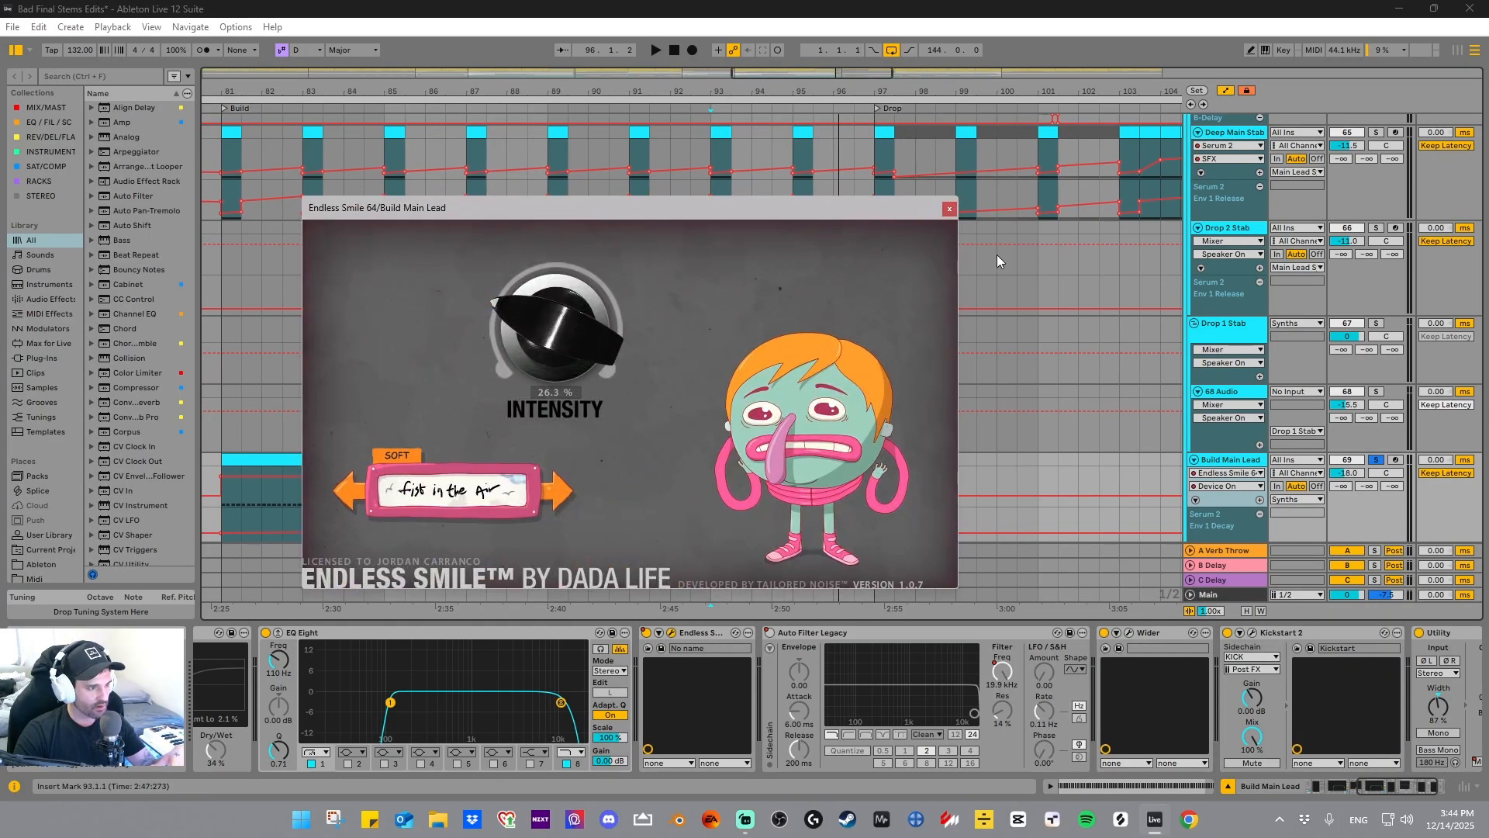
click(949, 209)
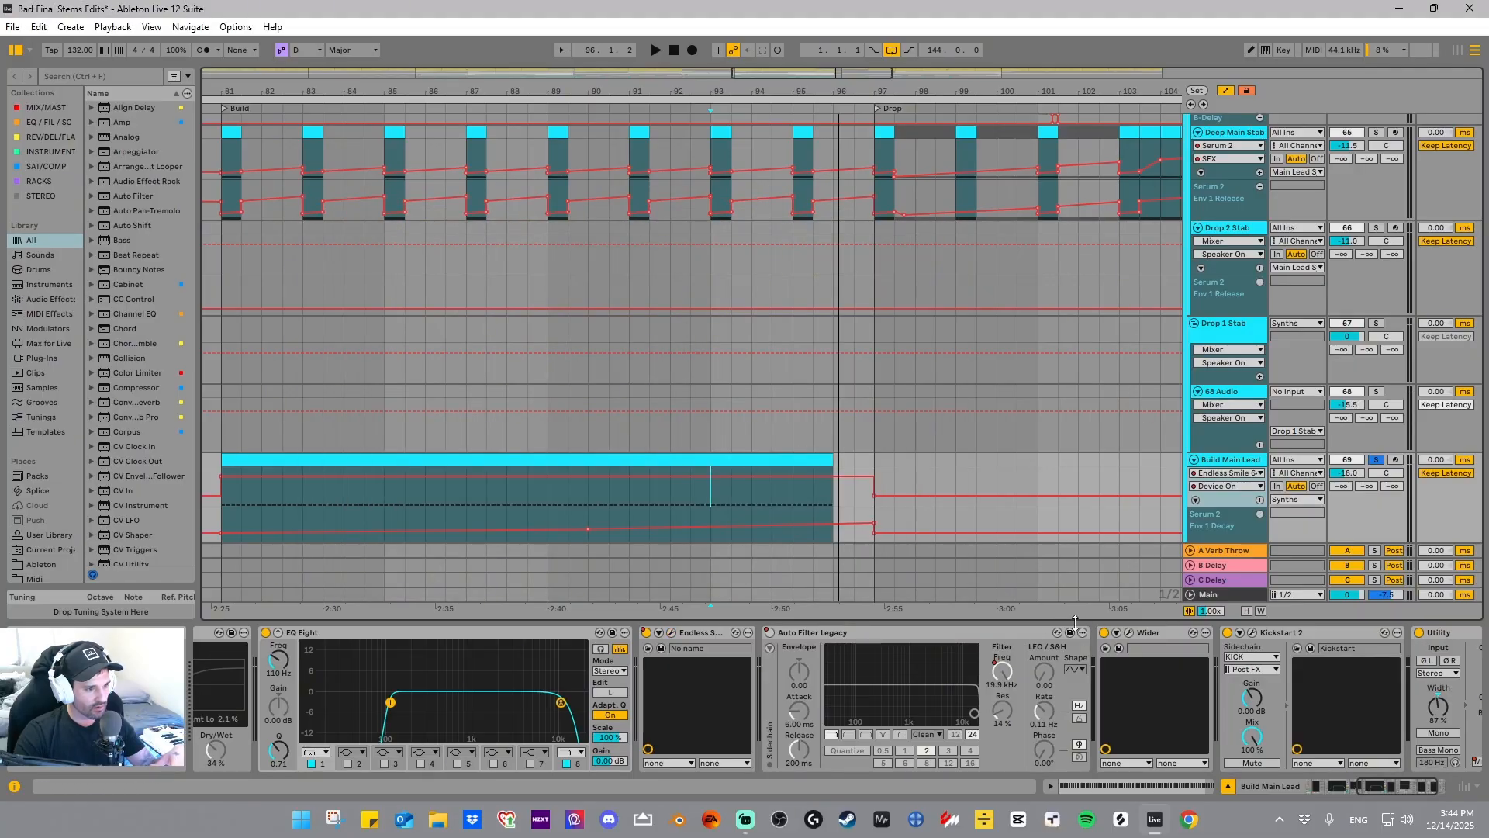
right_click(770, 632)
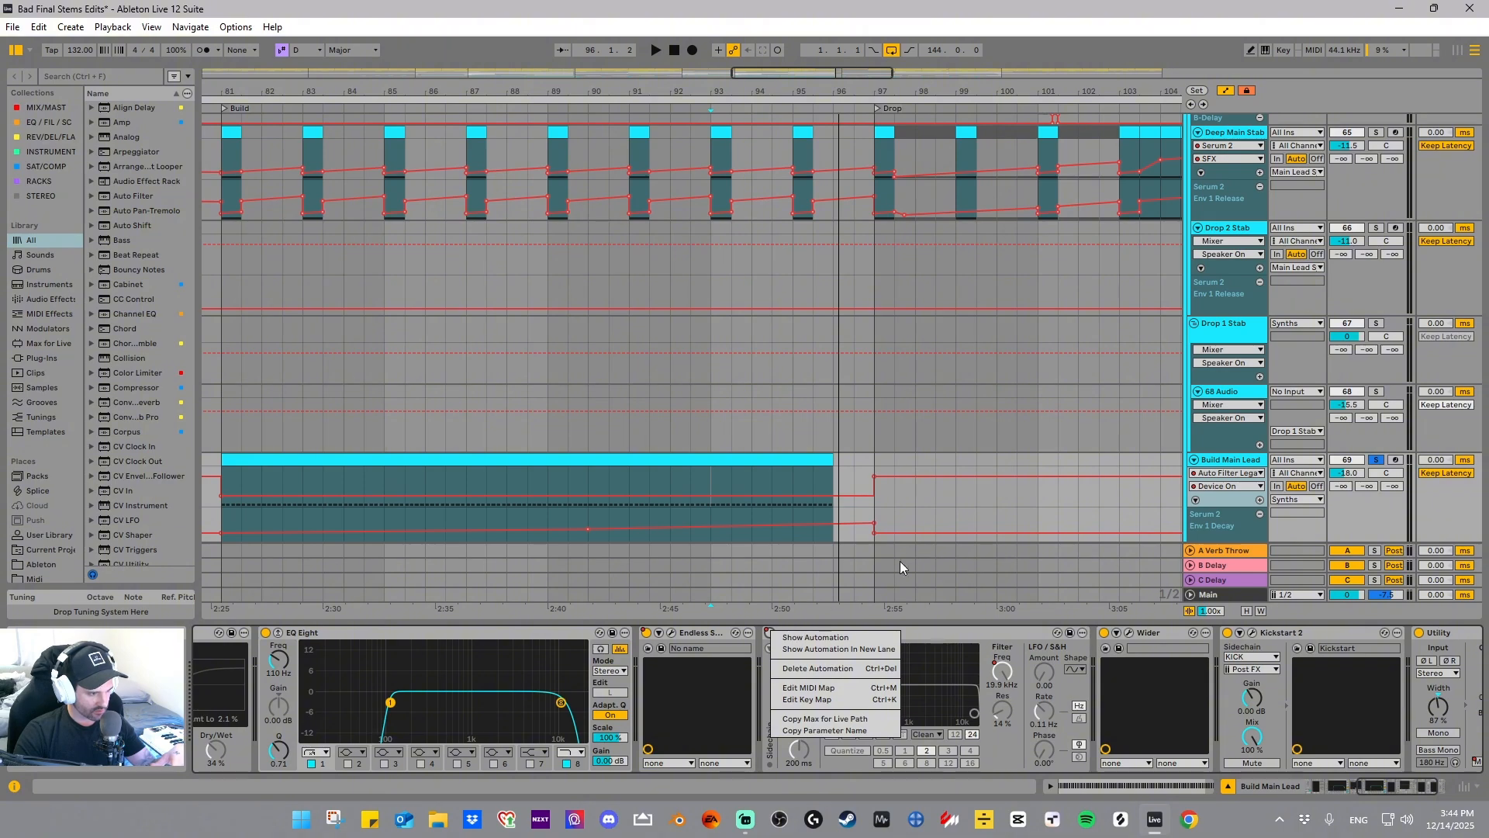
click(849, 93)
drag(848, 93, 848, 19)
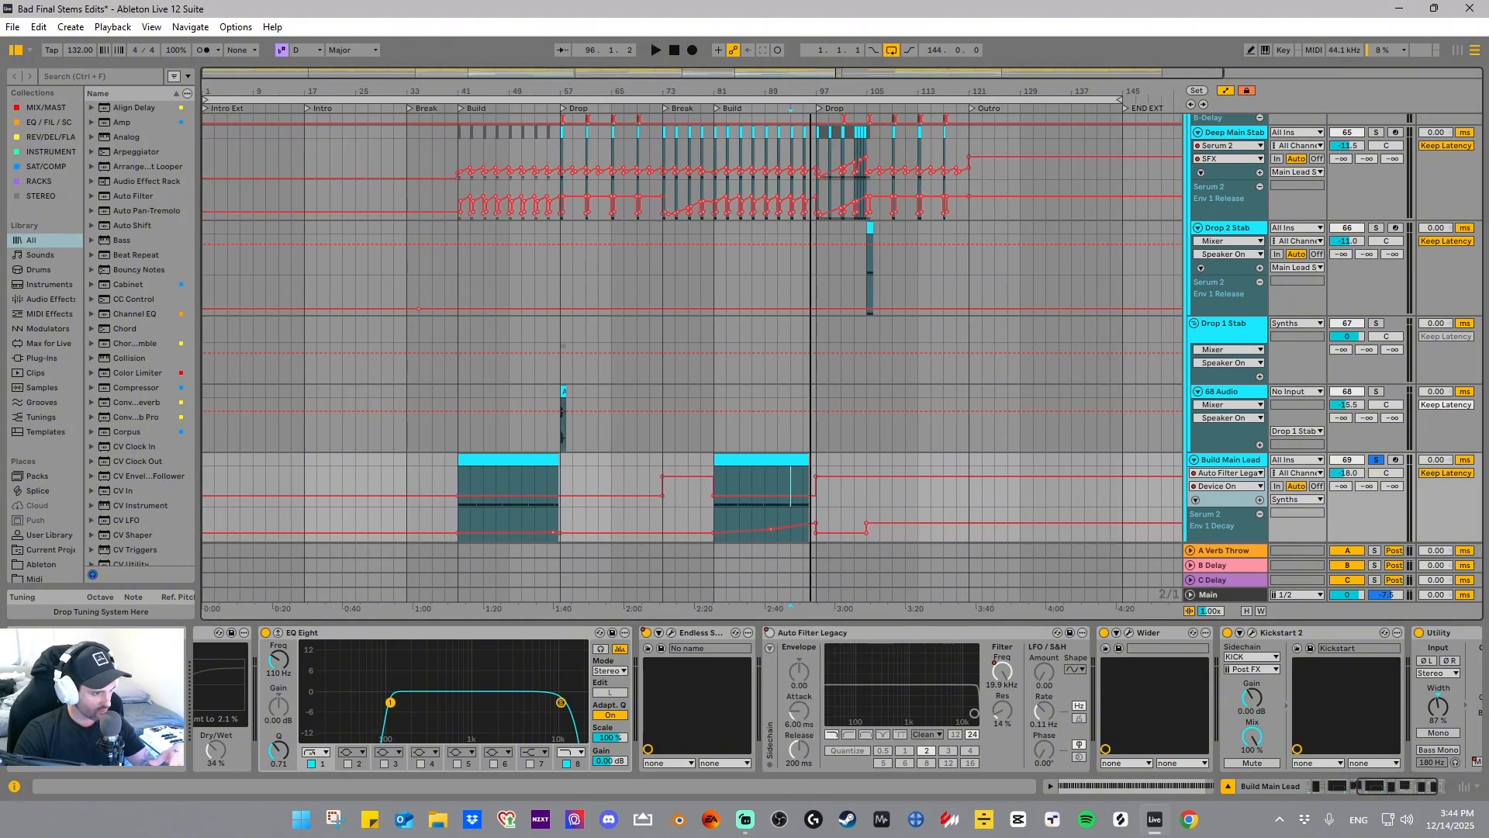
- Show the Frequency automation of Build Main Lead's Auto Filter Legacy and examine it from the second build to the outro
right_click(1004, 682)
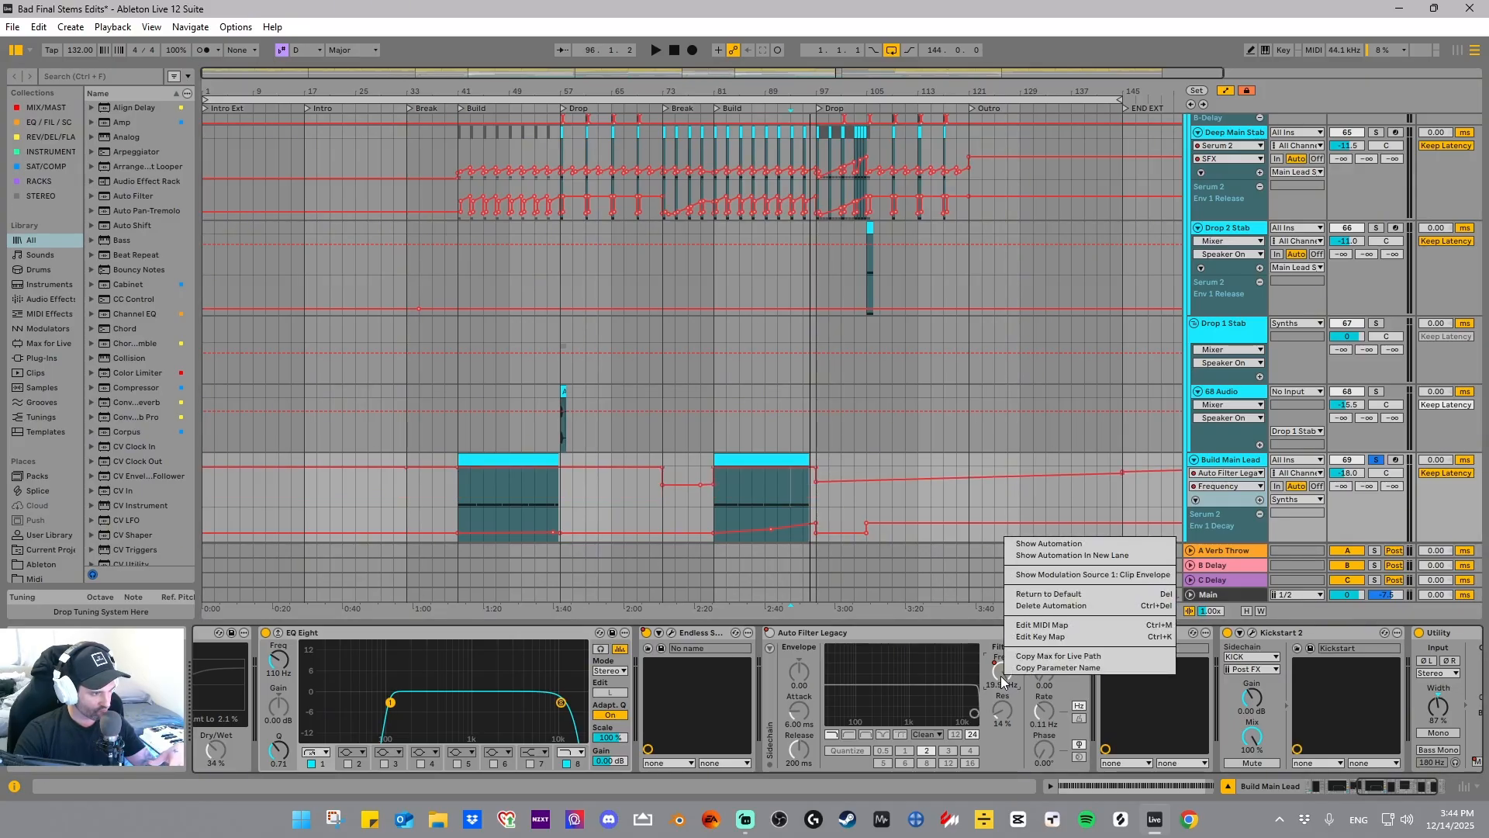
click(896, 487)
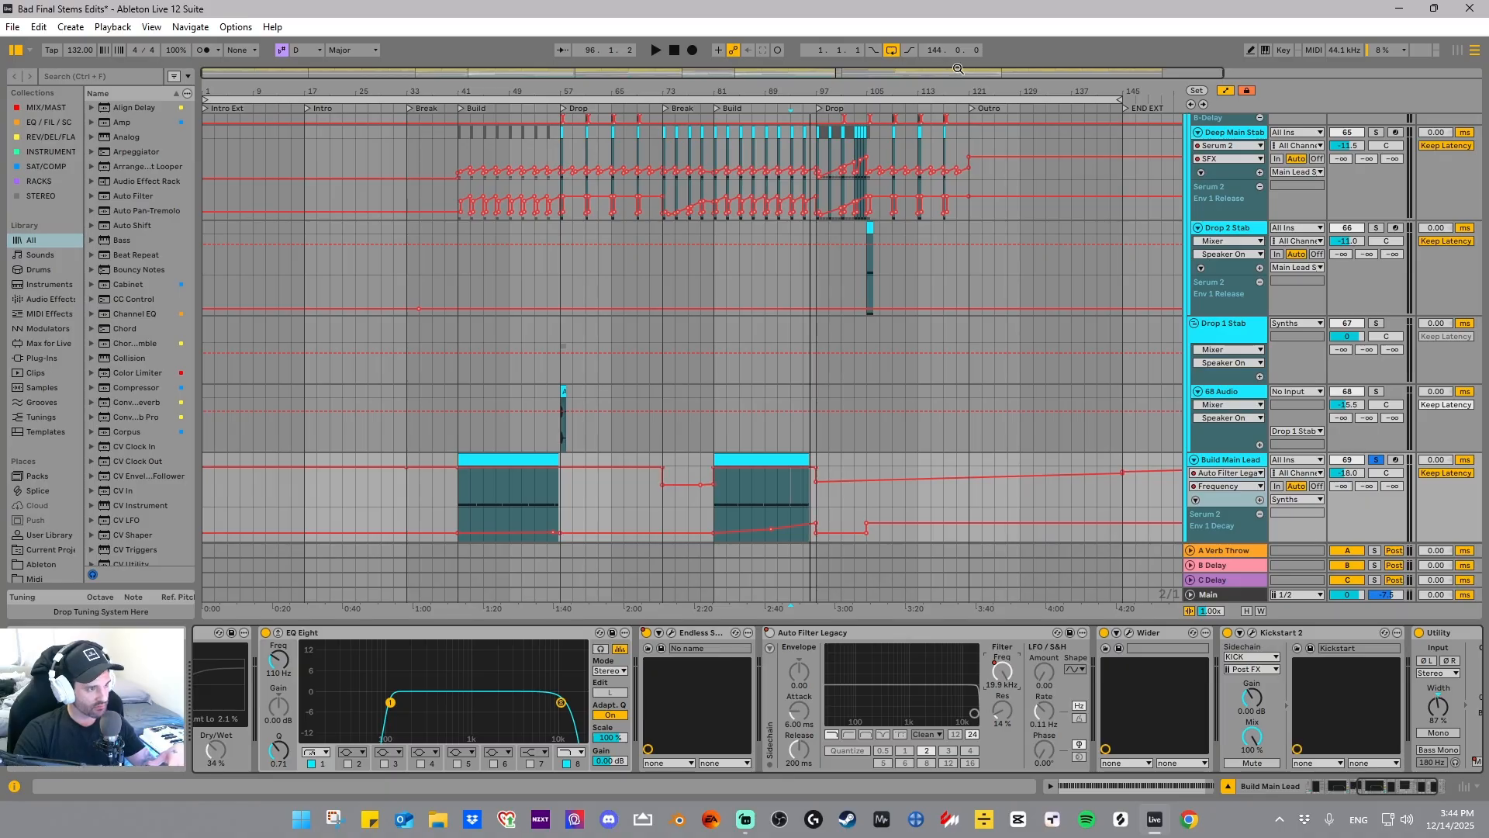
drag(960, 76, 974, 100)
right_click(1011, 666)
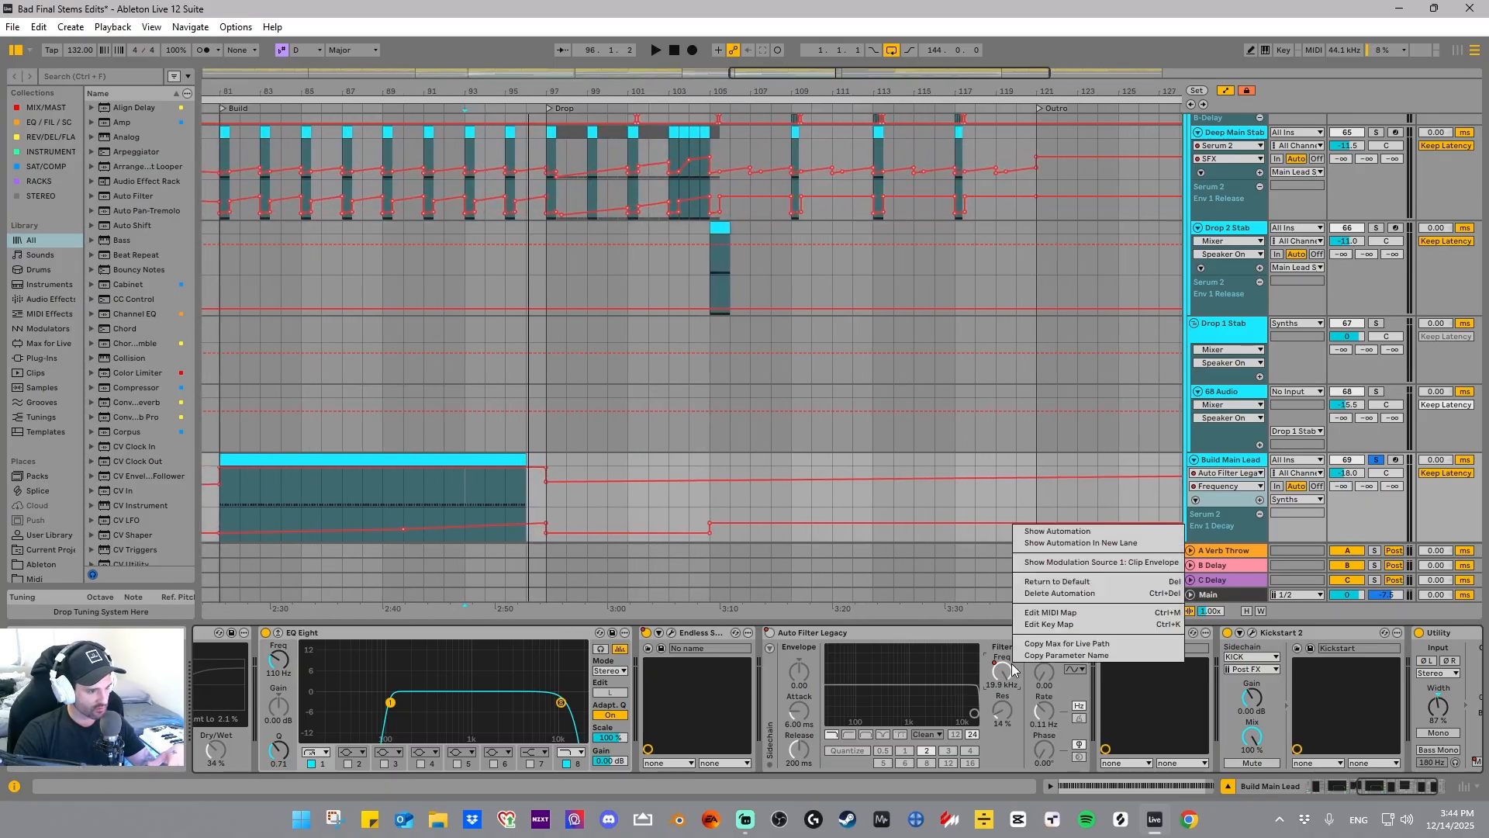
right_click(1002, 673)
click(1058, 542)
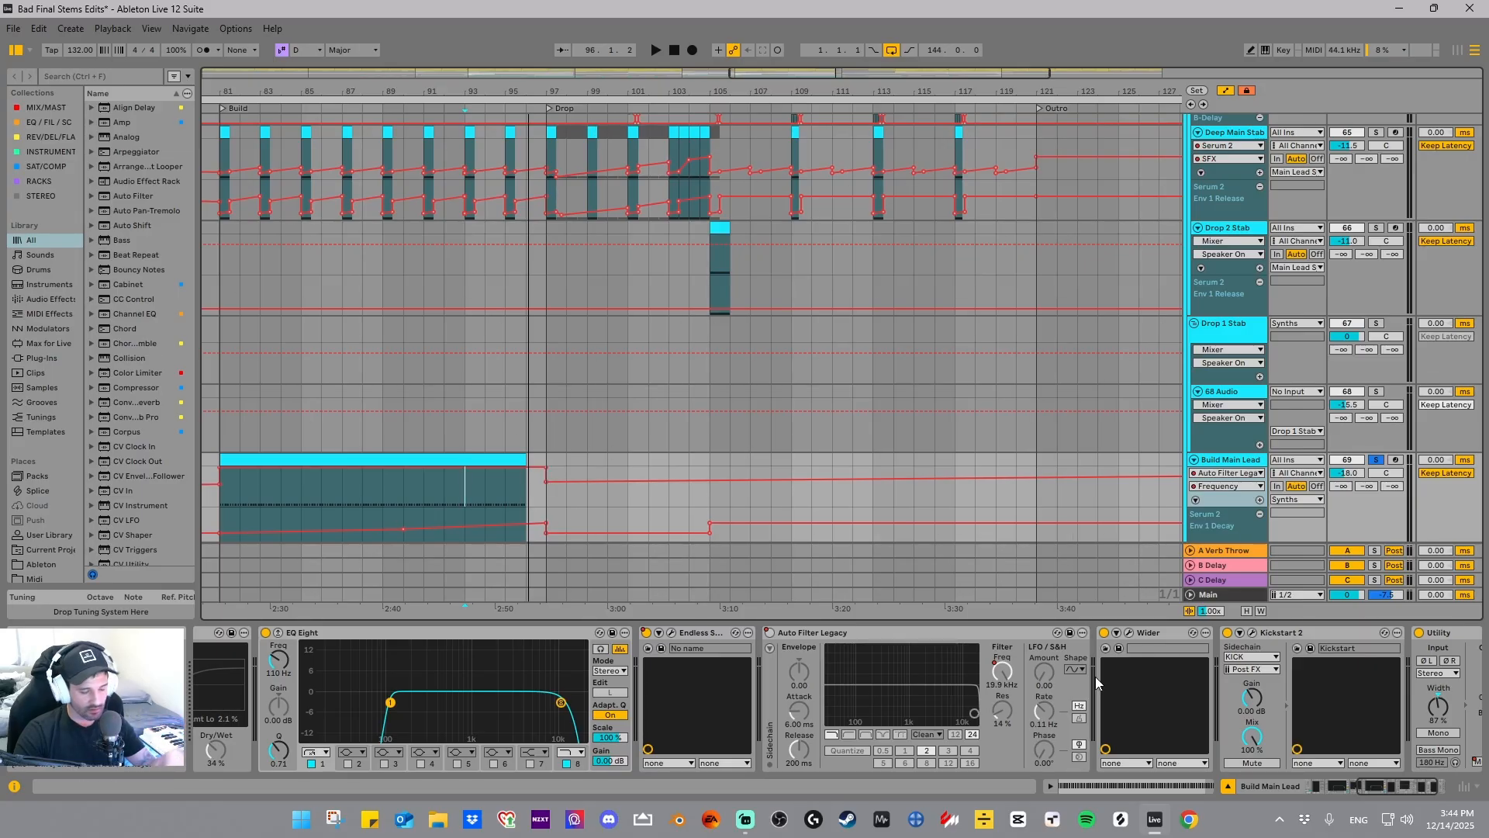
- Inspect the Wider and Kickstart 2 plug-in settings in Build Main Lead's effects chain
click(1130, 632)
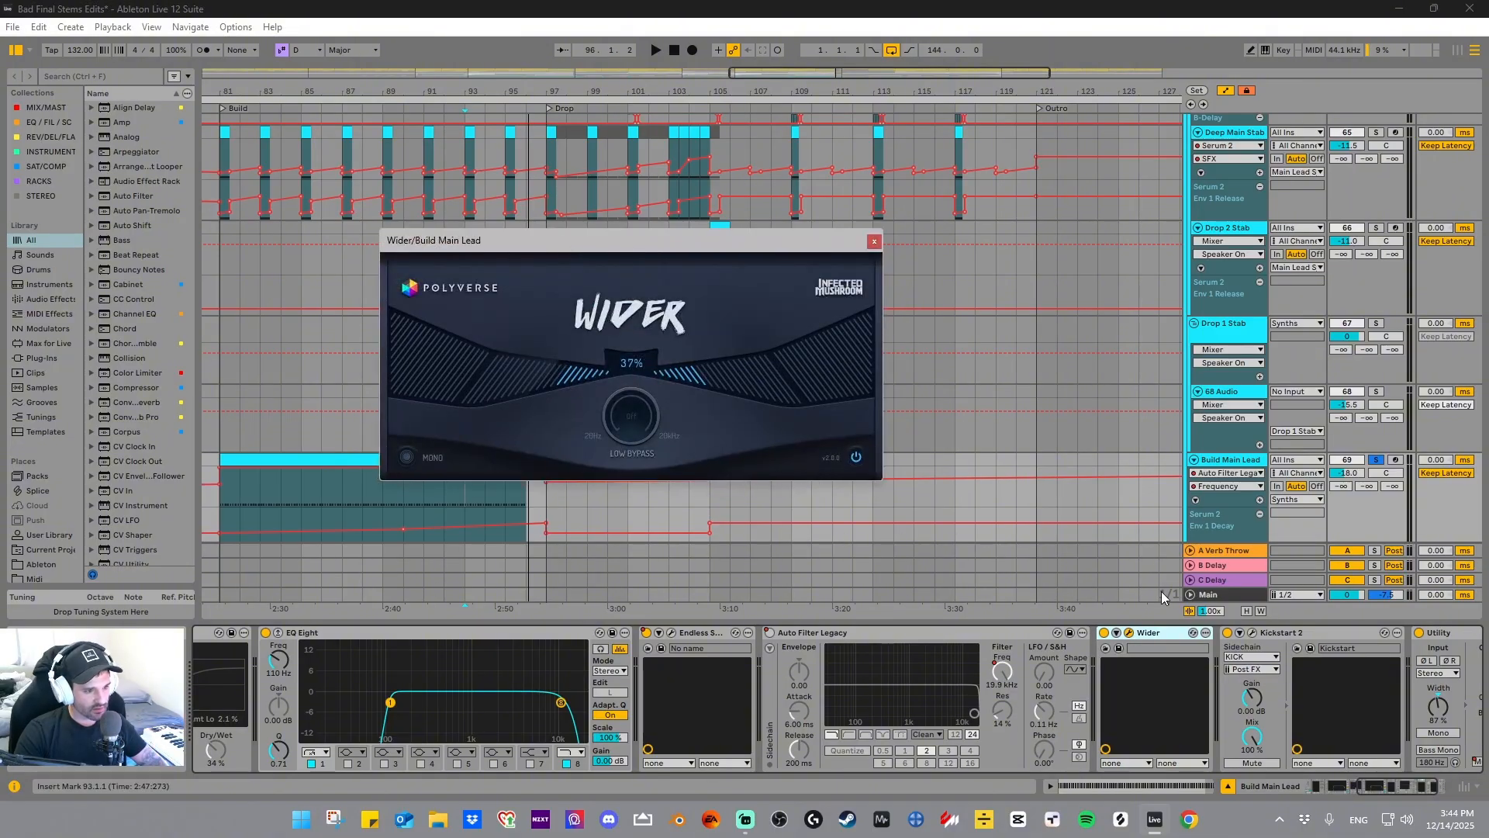
click(874, 241)
click(1238, 645)
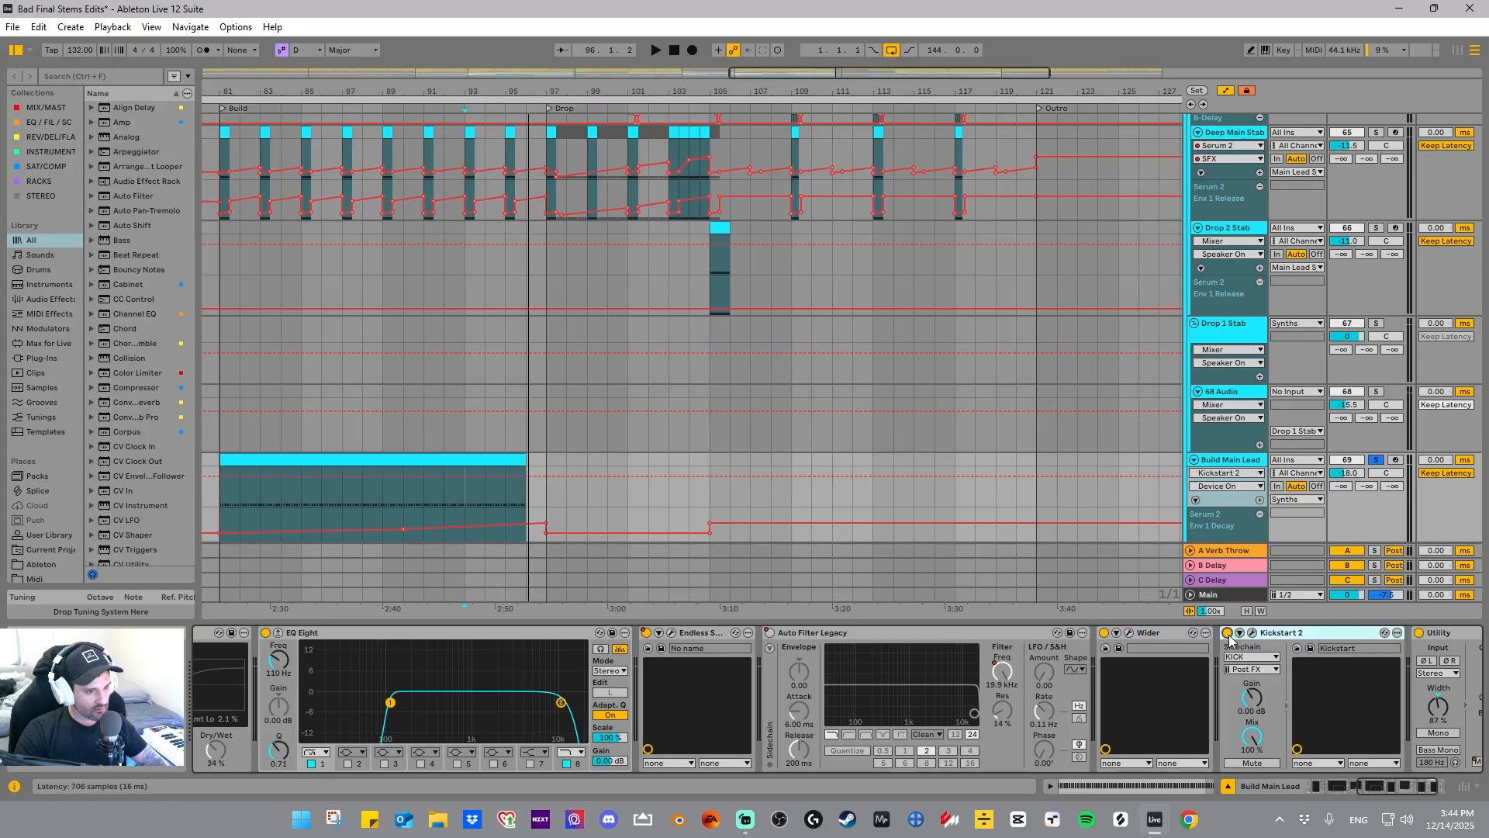
click(1253, 633)
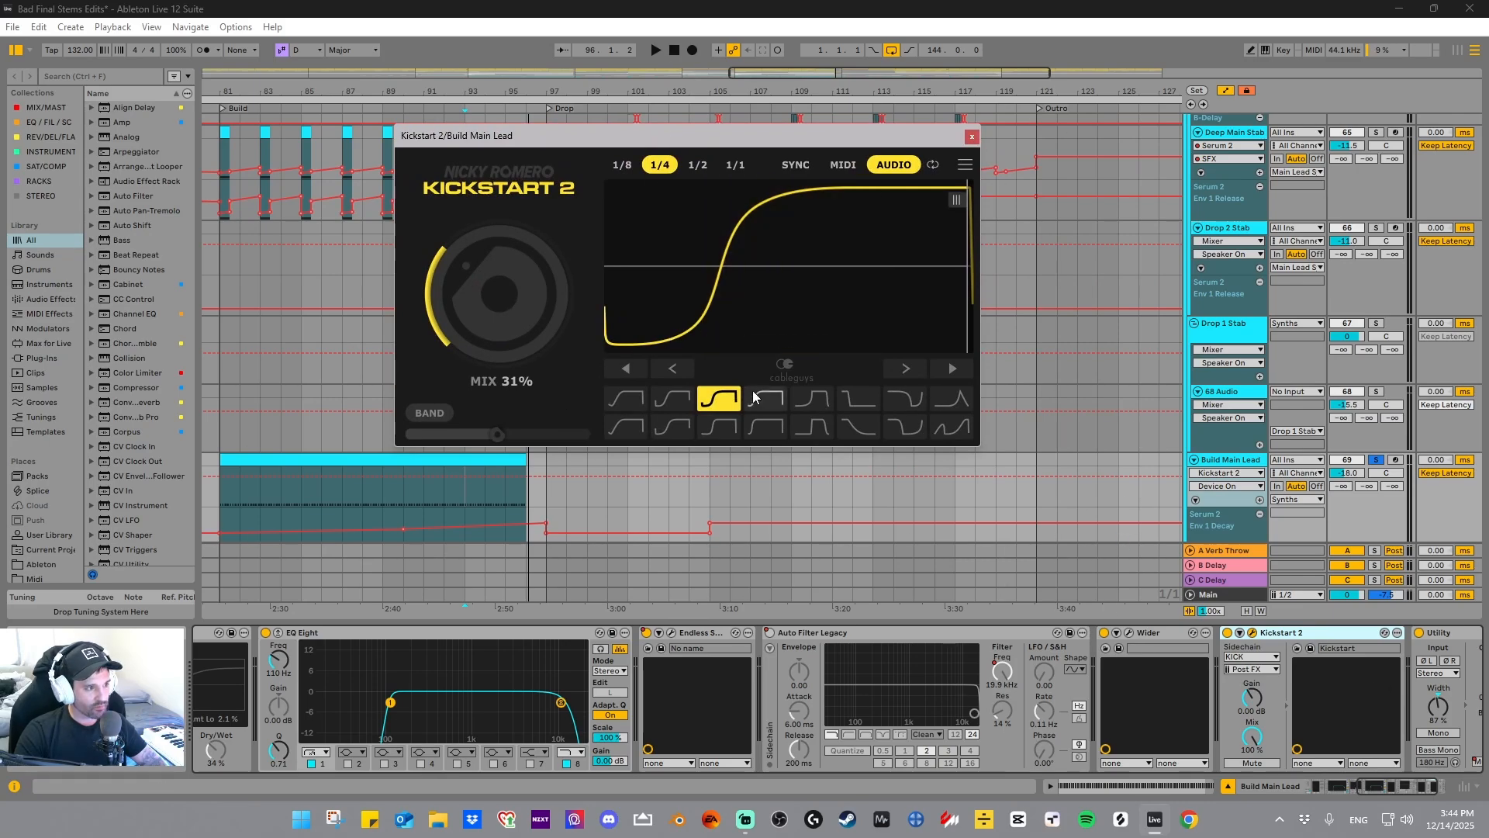
click(972, 136)
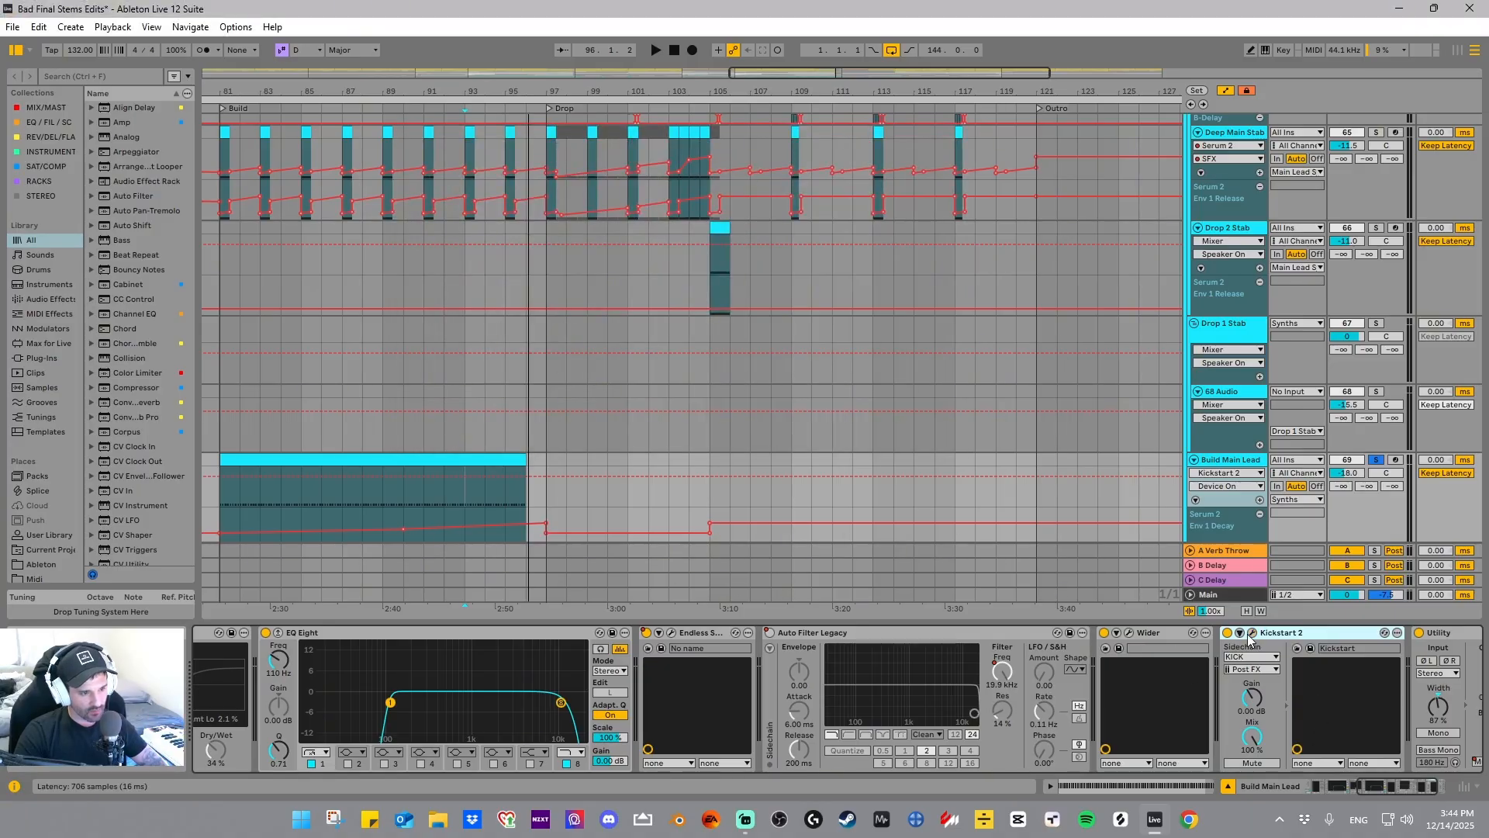
- Show the Gain automation of Build Main Lead's Utility and remove its breakpoints around the two builds
click(1393, 783)
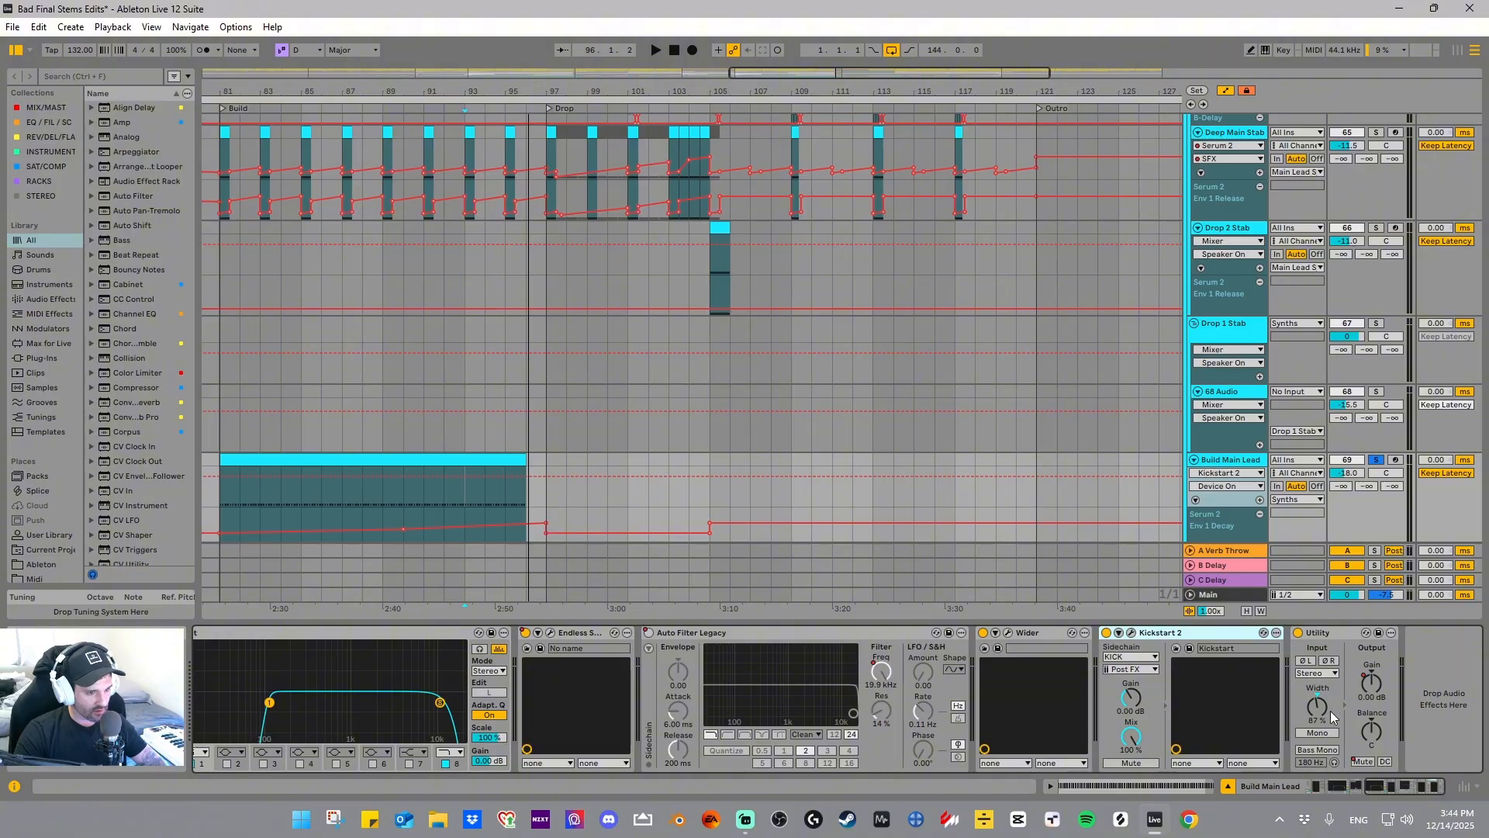
right_click(1368, 680)
click(1257, 558)
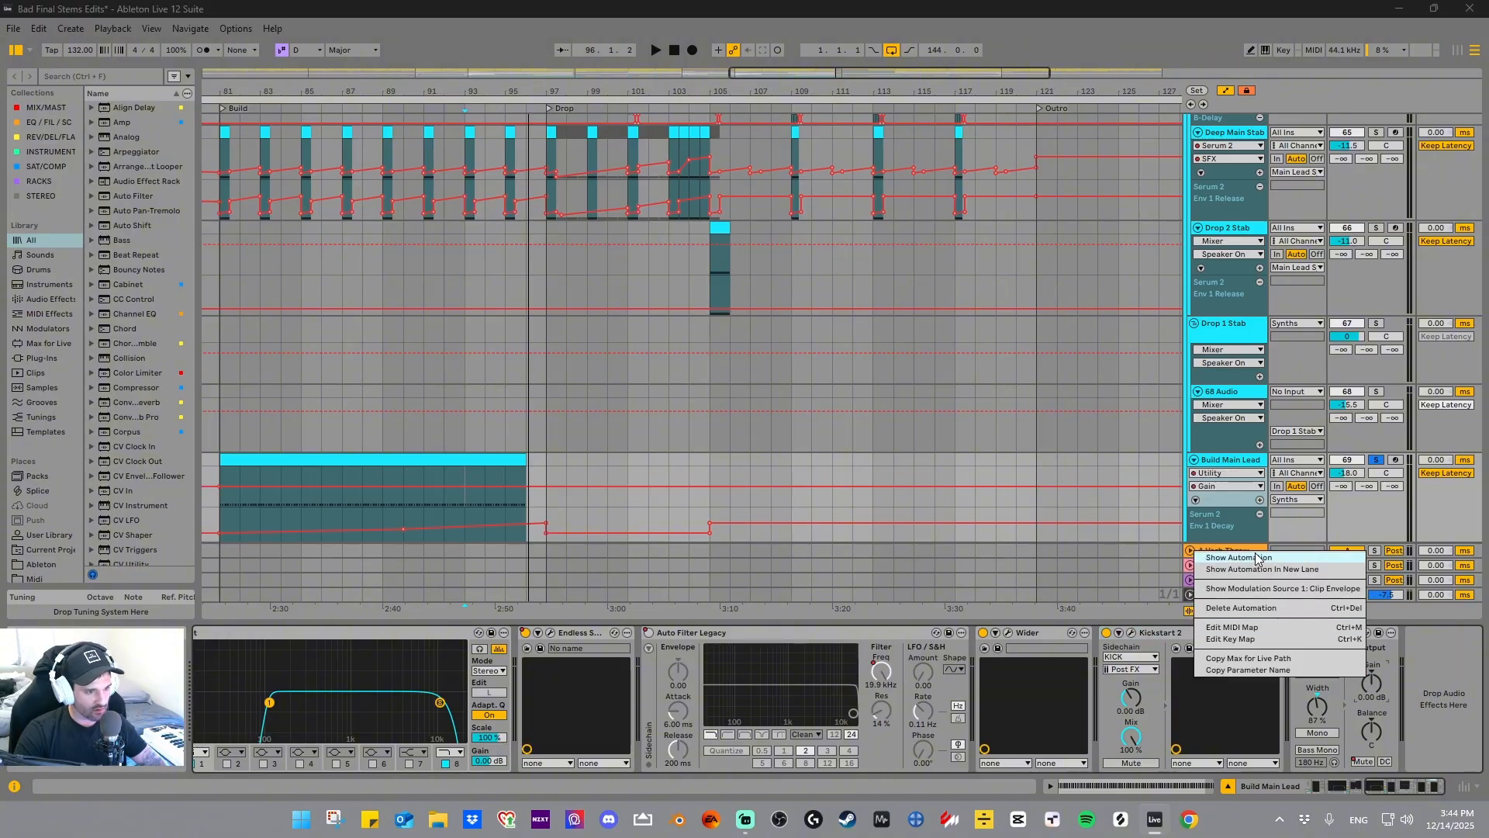
drag(649, 94, 713, 95)
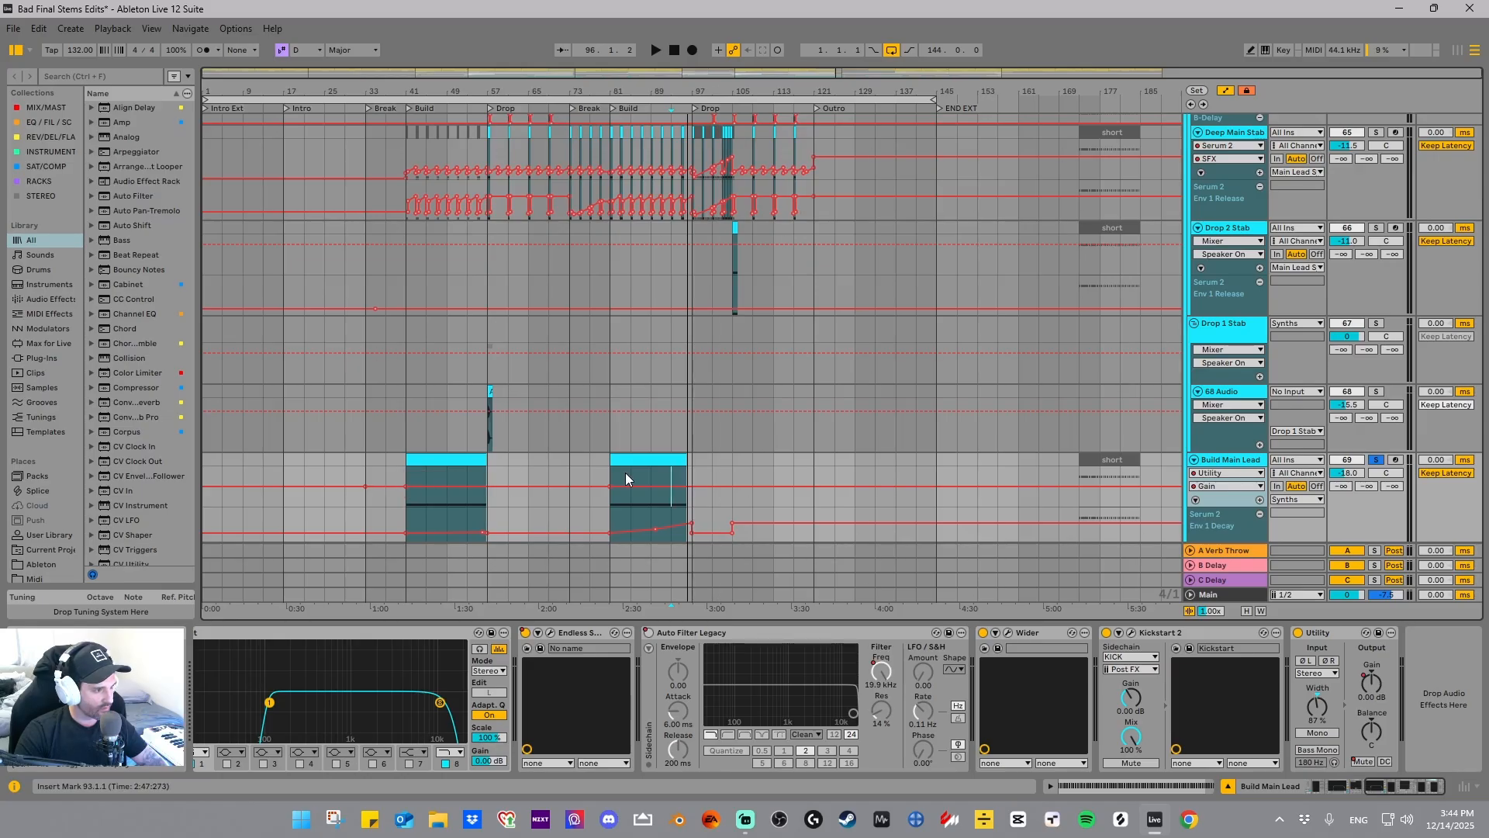
mouse_move(608, 488)
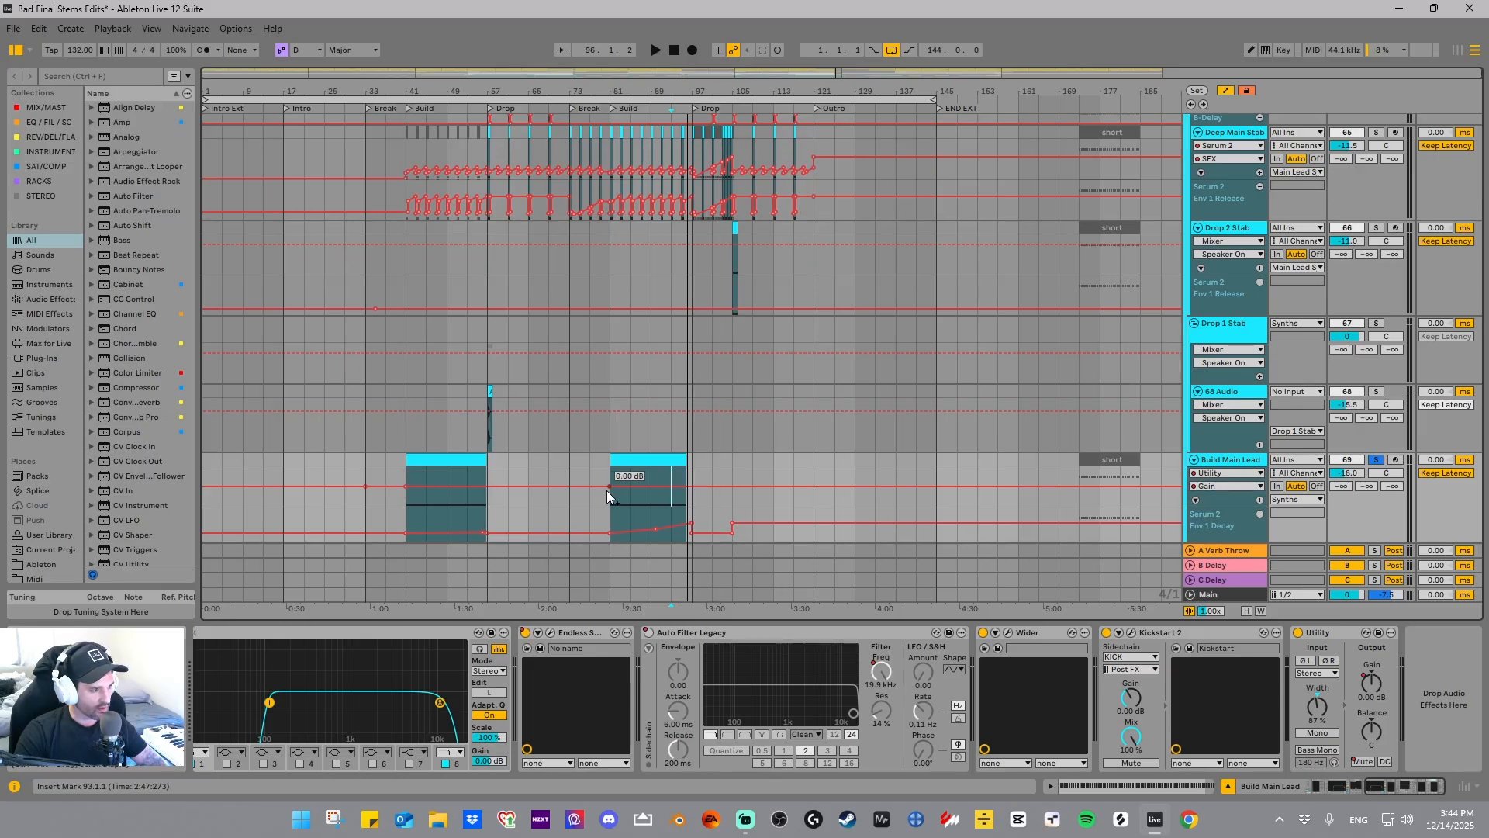
click(606, 490)
click(367, 487)
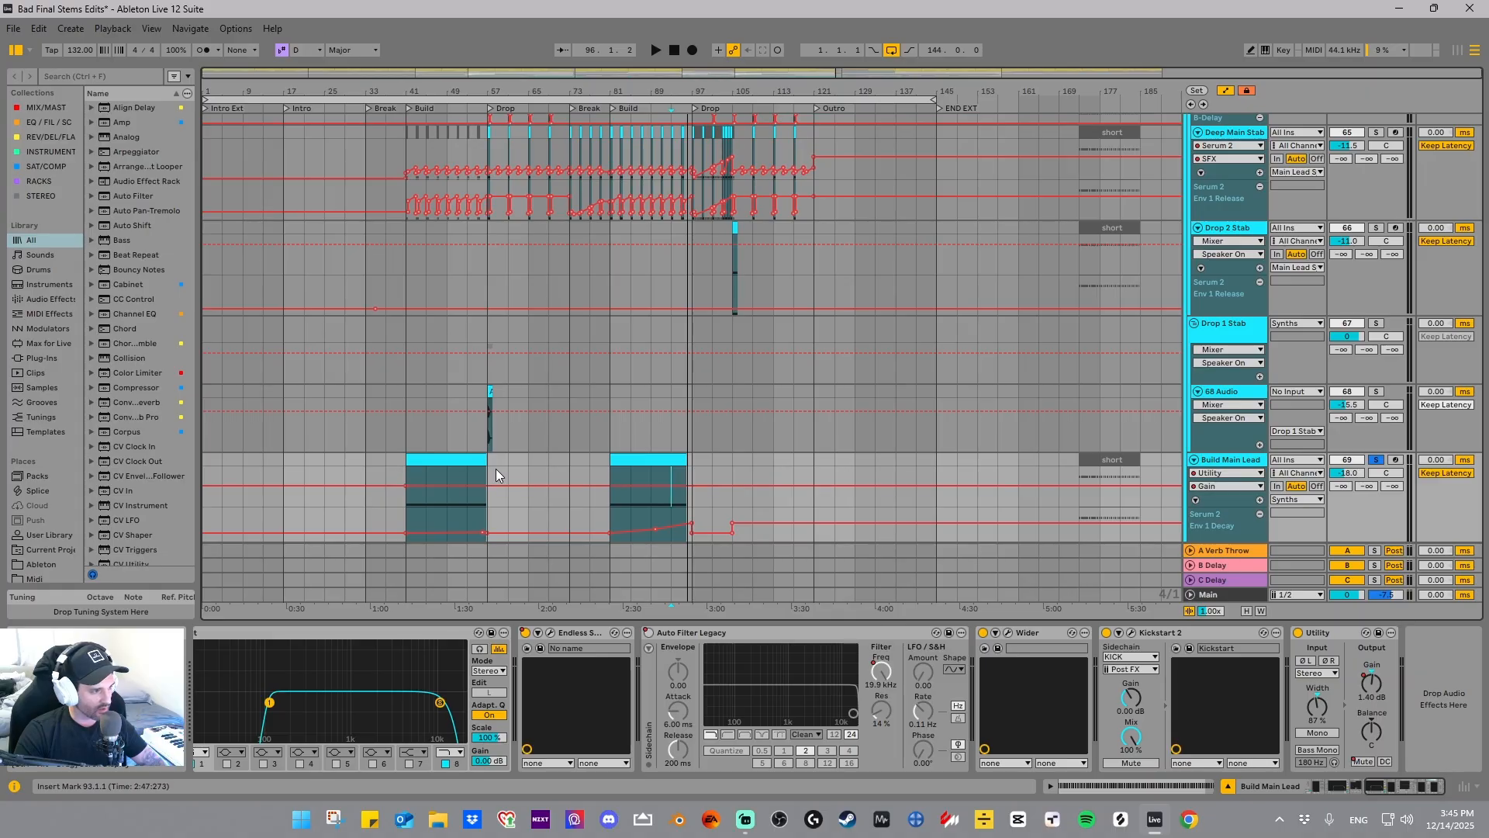
click(404, 487)
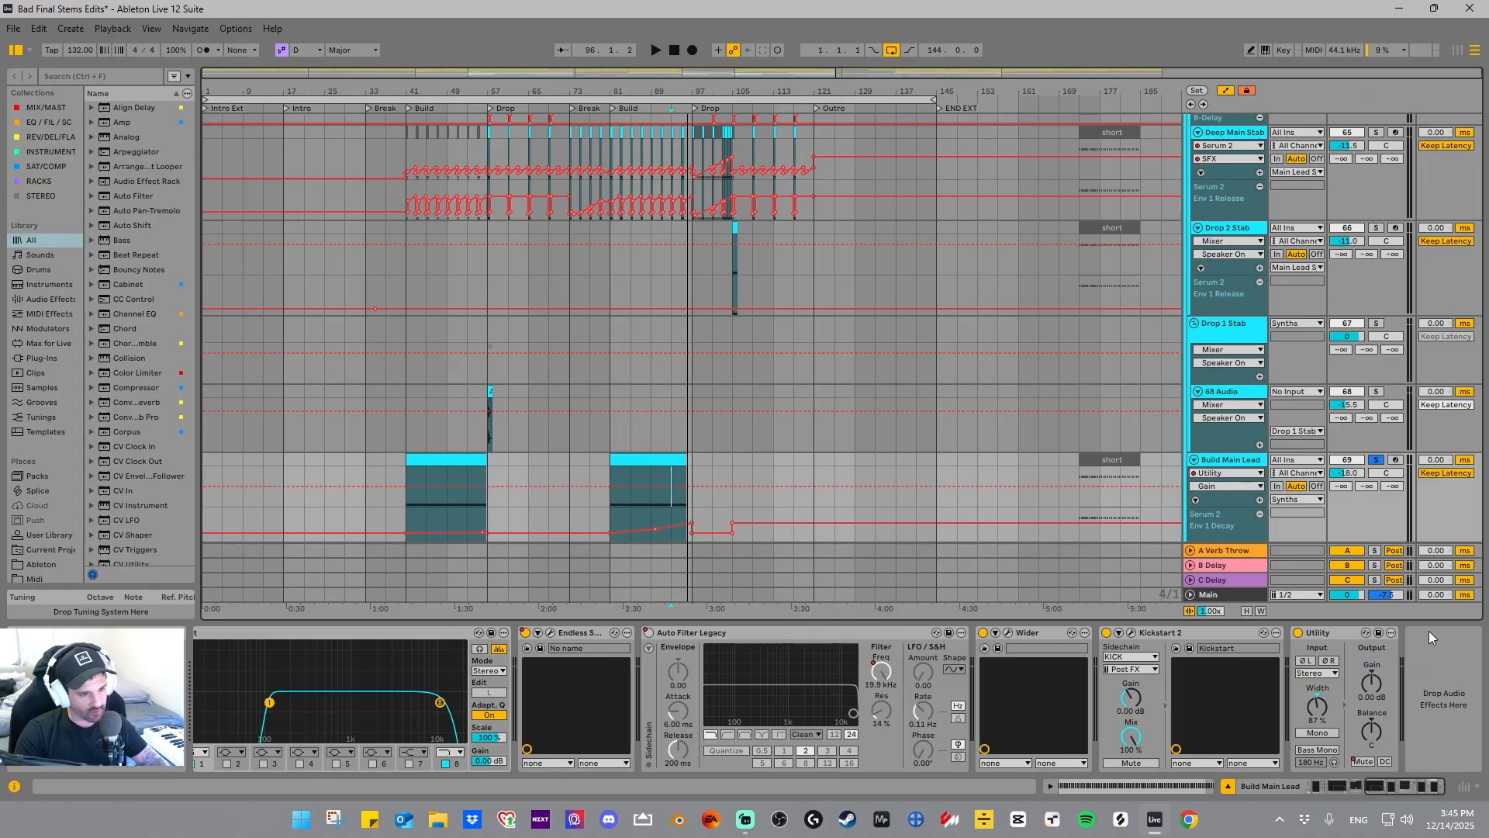
- Examine the Utility's Mute automation just before the drop at bar 57 and show the Utility's Device On lane
click(1358, 760)
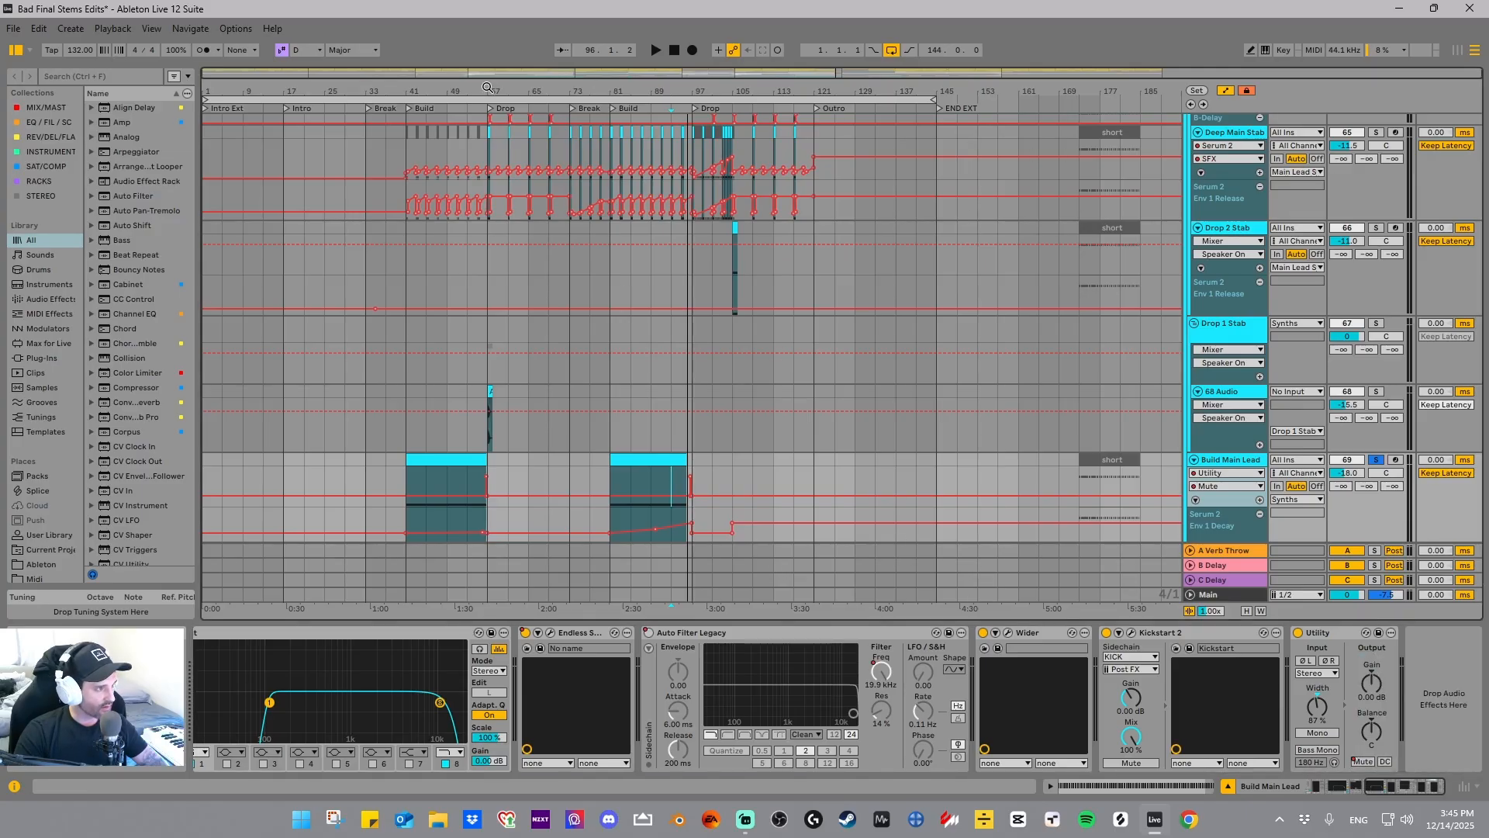
drag(488, 87, 488, 159)
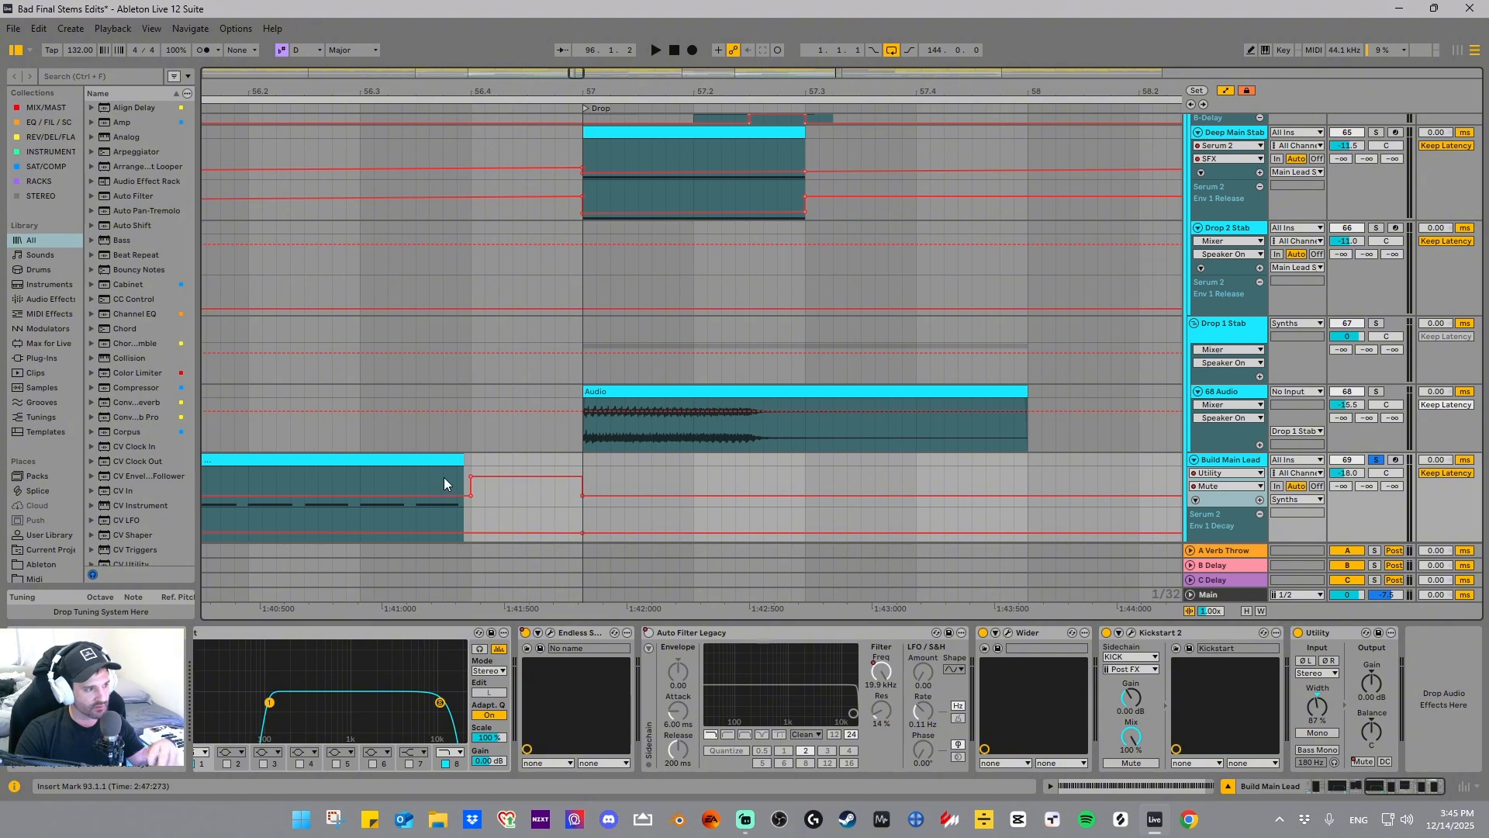
click(1299, 634)
click(1300, 634)
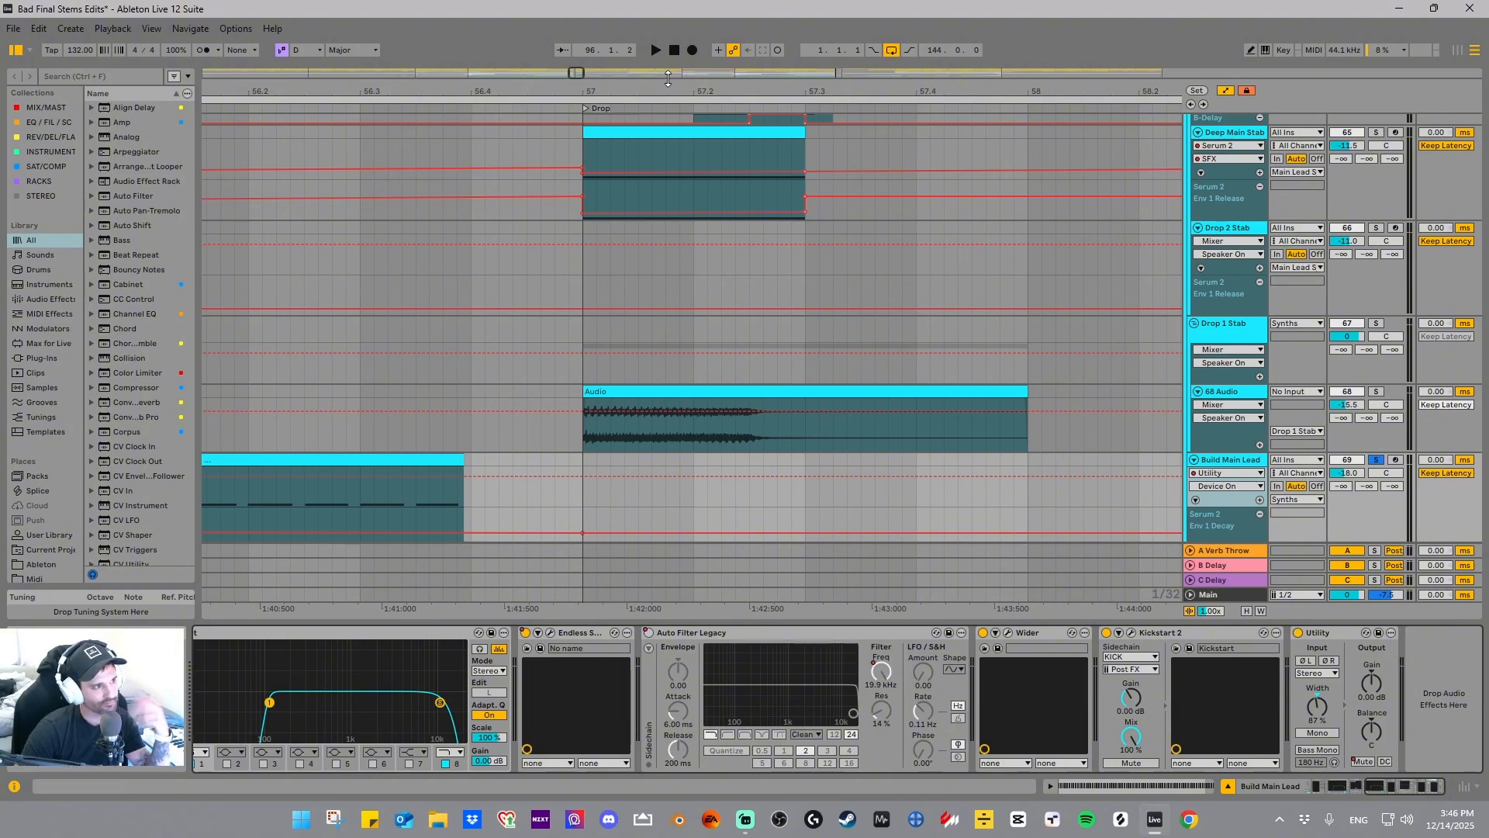
- Fold all the group tracks and bring the whole arrangement into view
drag(669, 88, 668, 35)
scroll(601, 217, up, 5)
key(alt+u)
drag(647, 86, 647, 46)
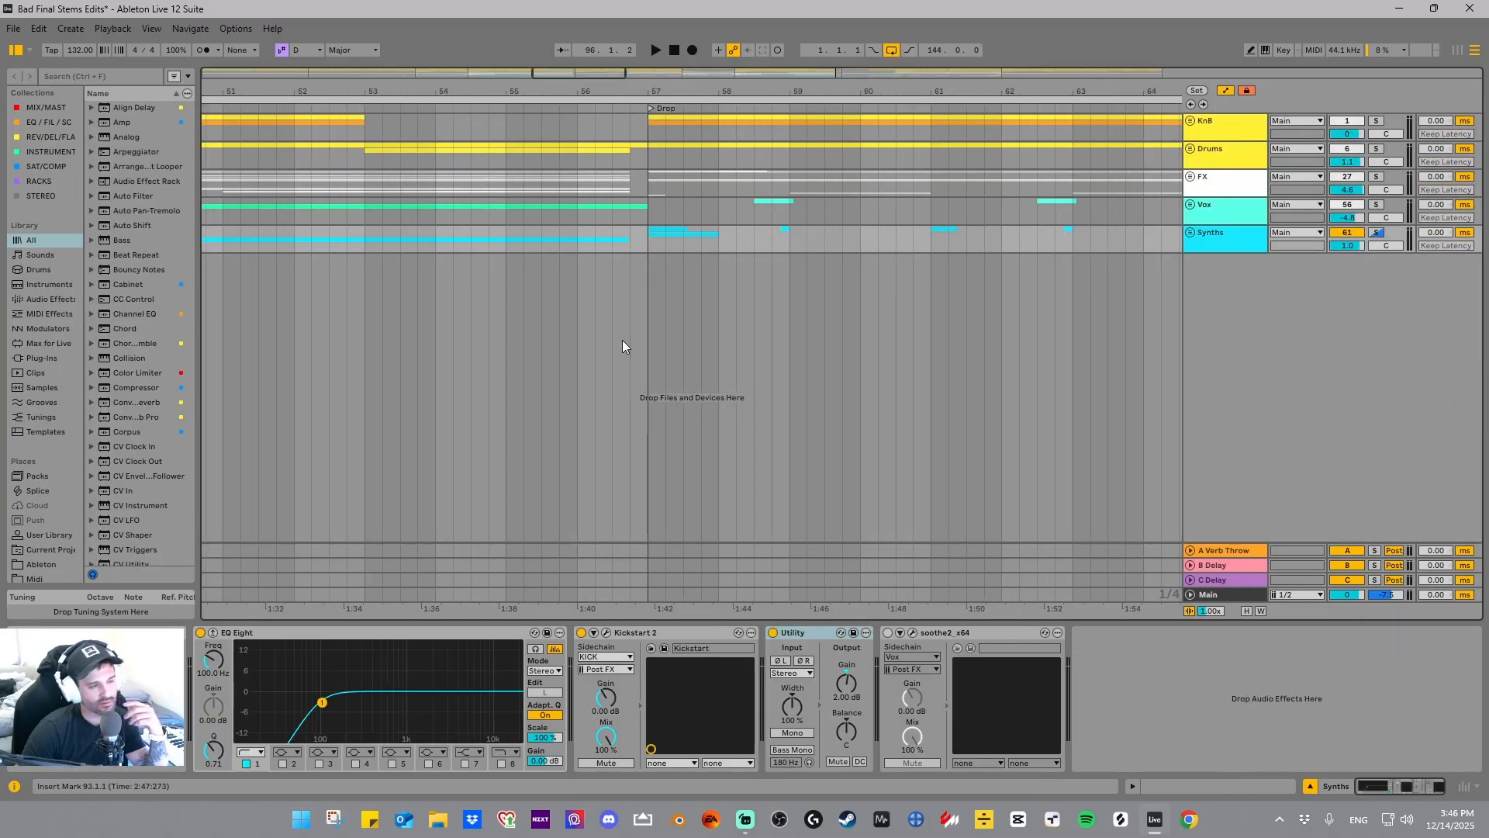
drag(726, 85, 726, 23)
mouse_move(428, 86)
mouse_down()
mouse_move(428, 99)
mouse_move(430, 87)
mouse_up()
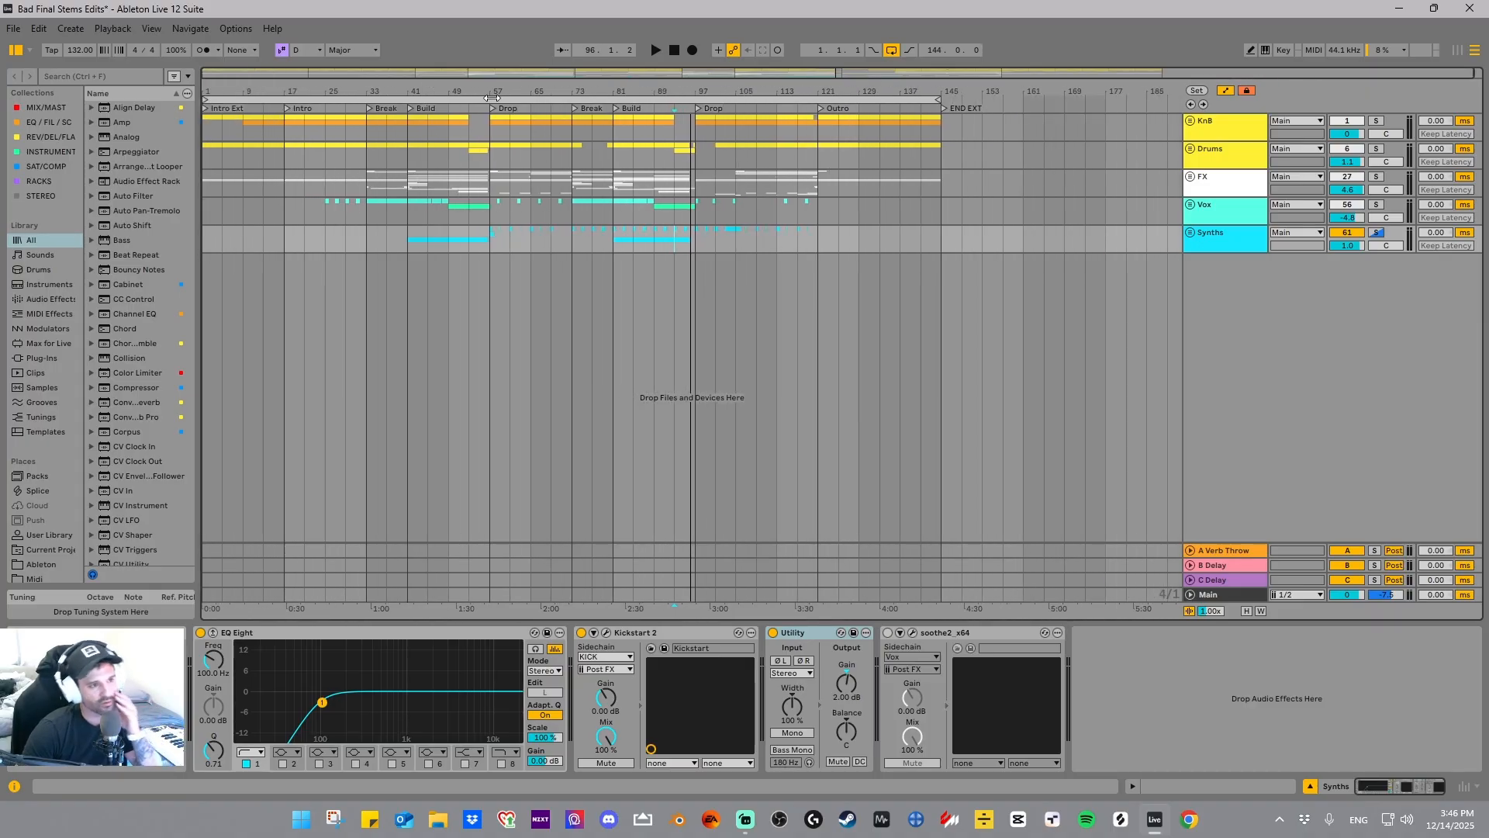